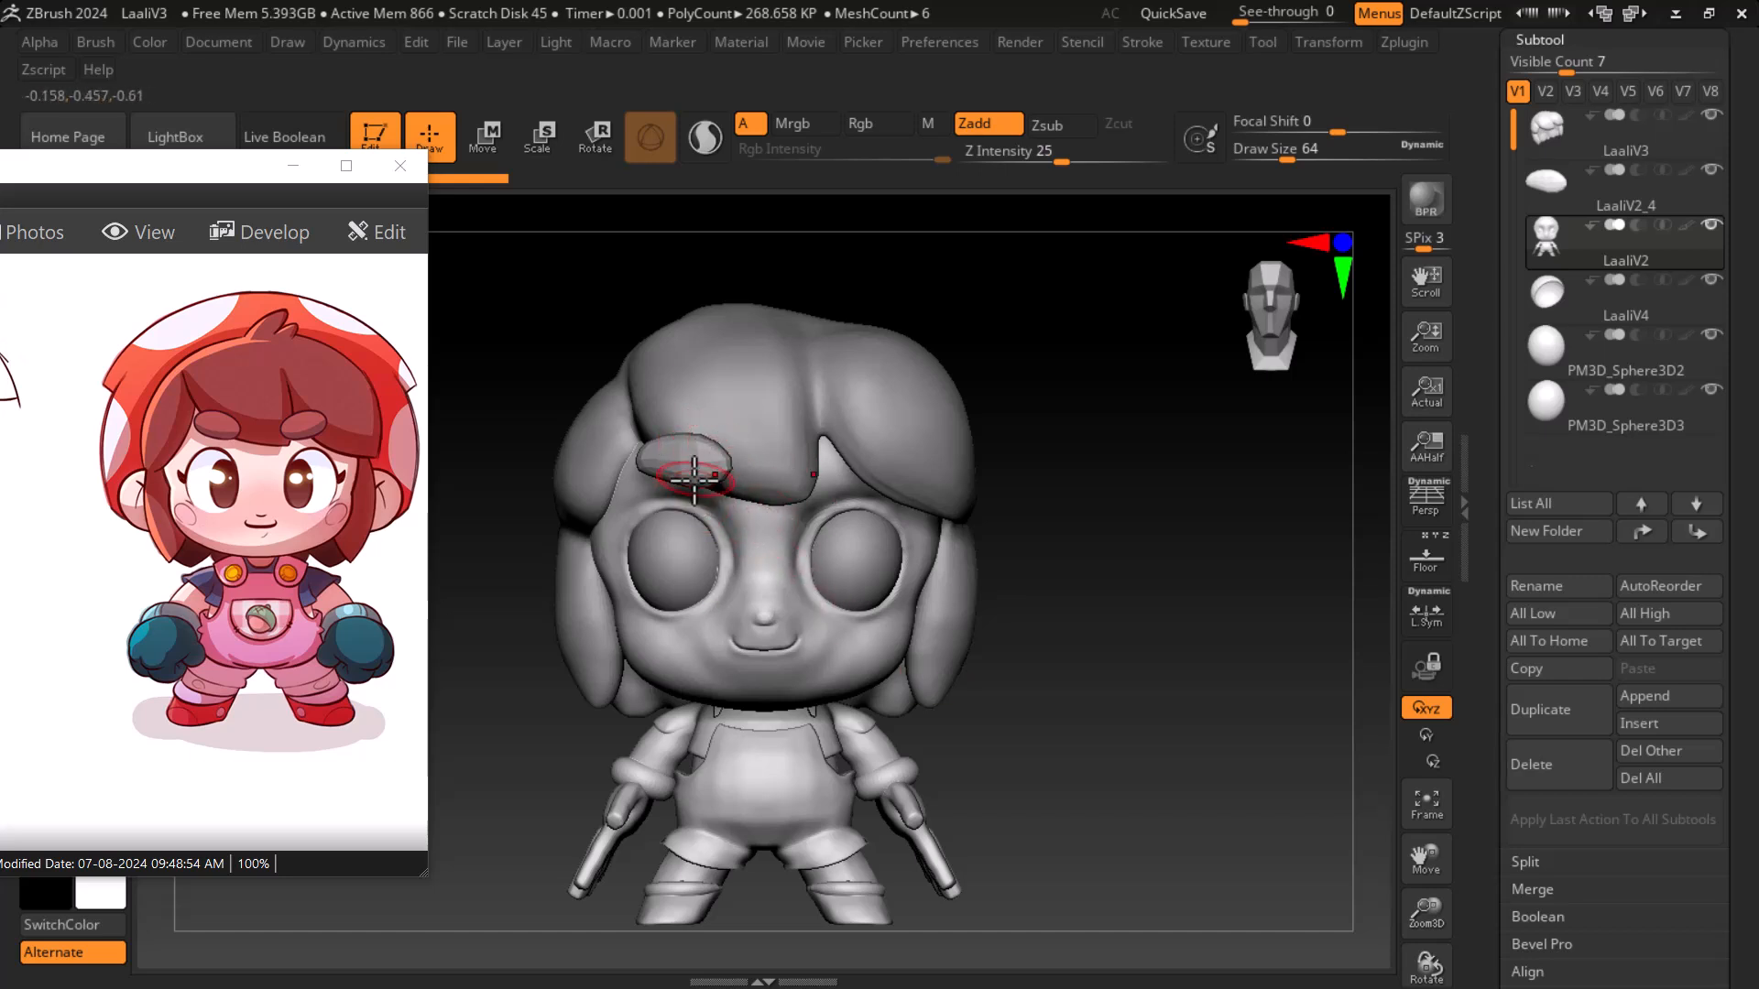
# - Duplicate the eyebrow subtool and mirror the copy to the opposite side of the forehead
pyautogui.keyDown('alt'); pyautogui.click(698, 464); pyautogui.keyUp('alt')
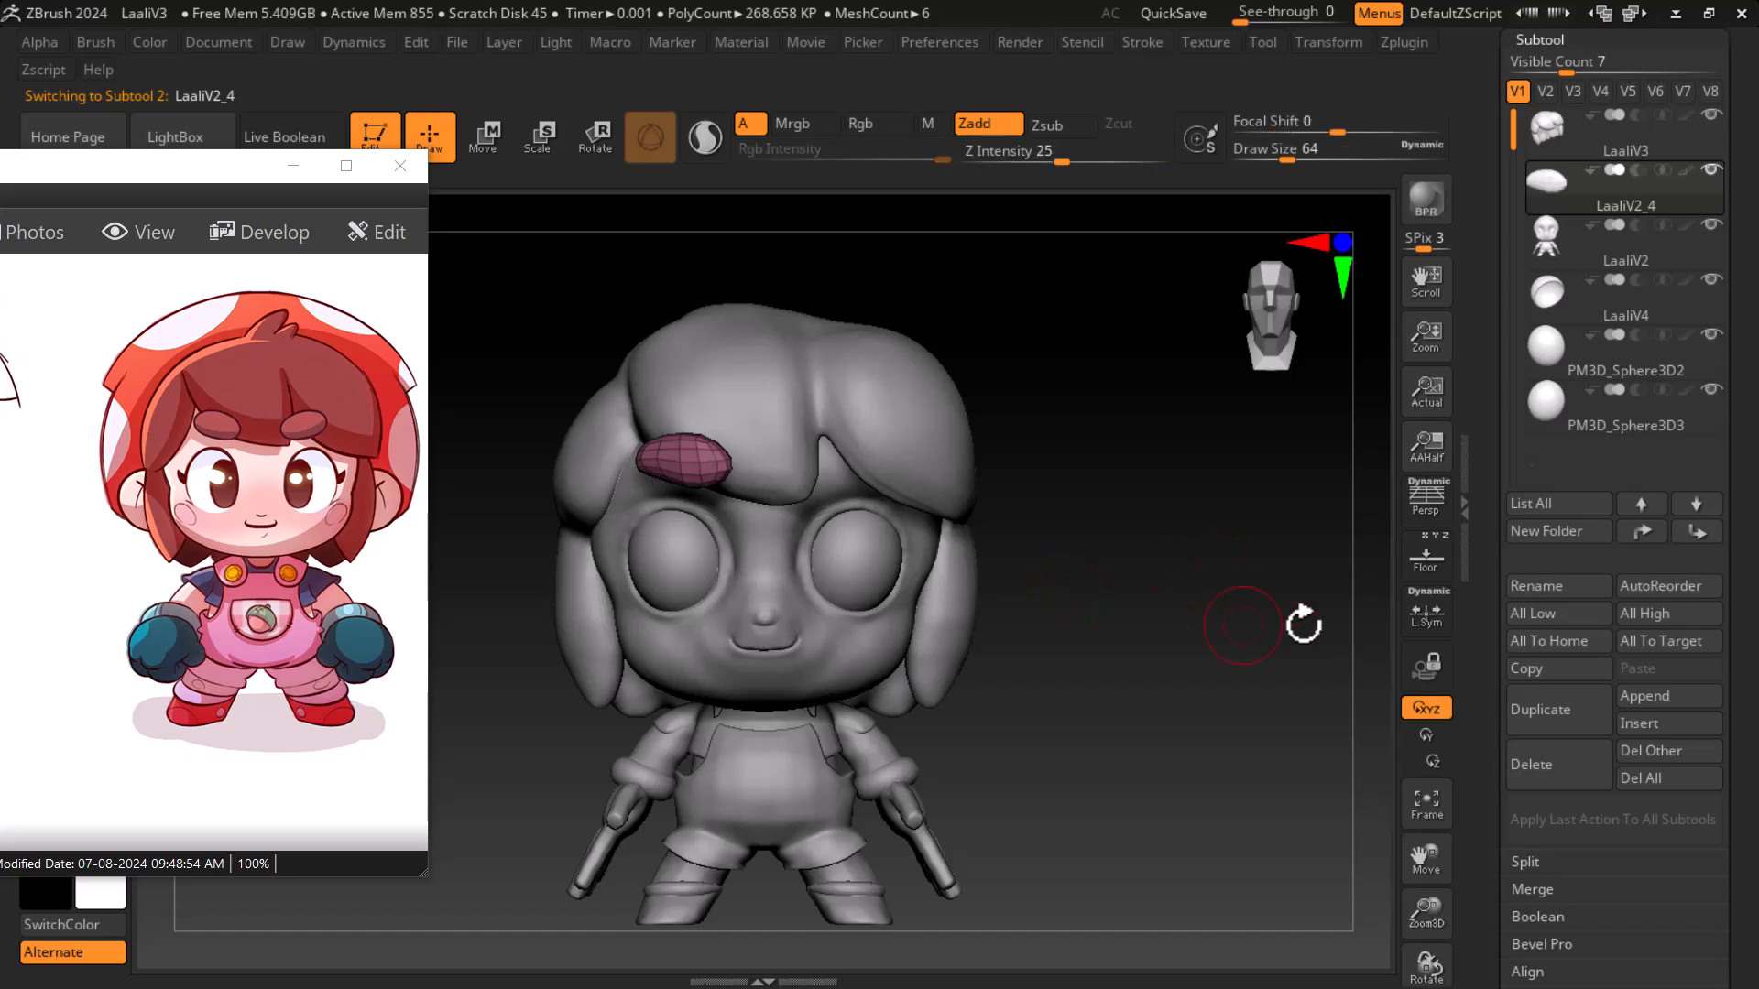
pyautogui.click(1561, 713)
pyautogui.moveTo(1479, 884); pyautogui.dragTo(1487, 726)
pyautogui.click(1553, 839)
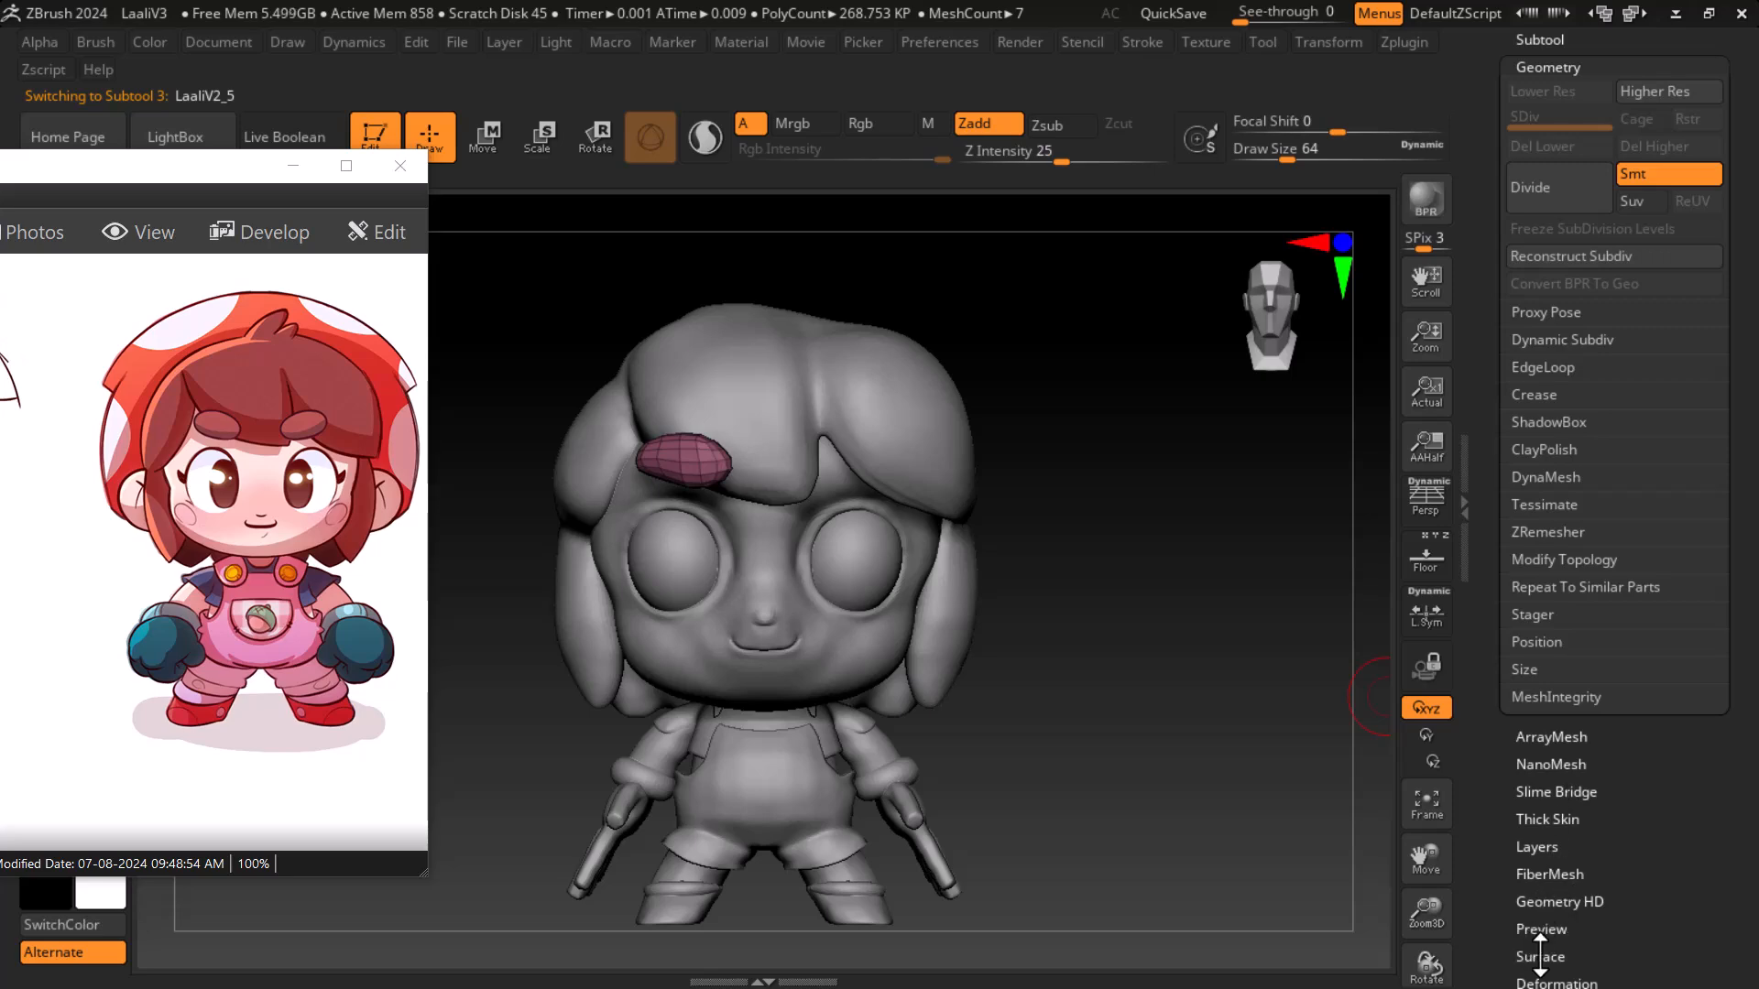
pyautogui.moveTo(1490, 867); pyautogui.dragTo(1505, 723)
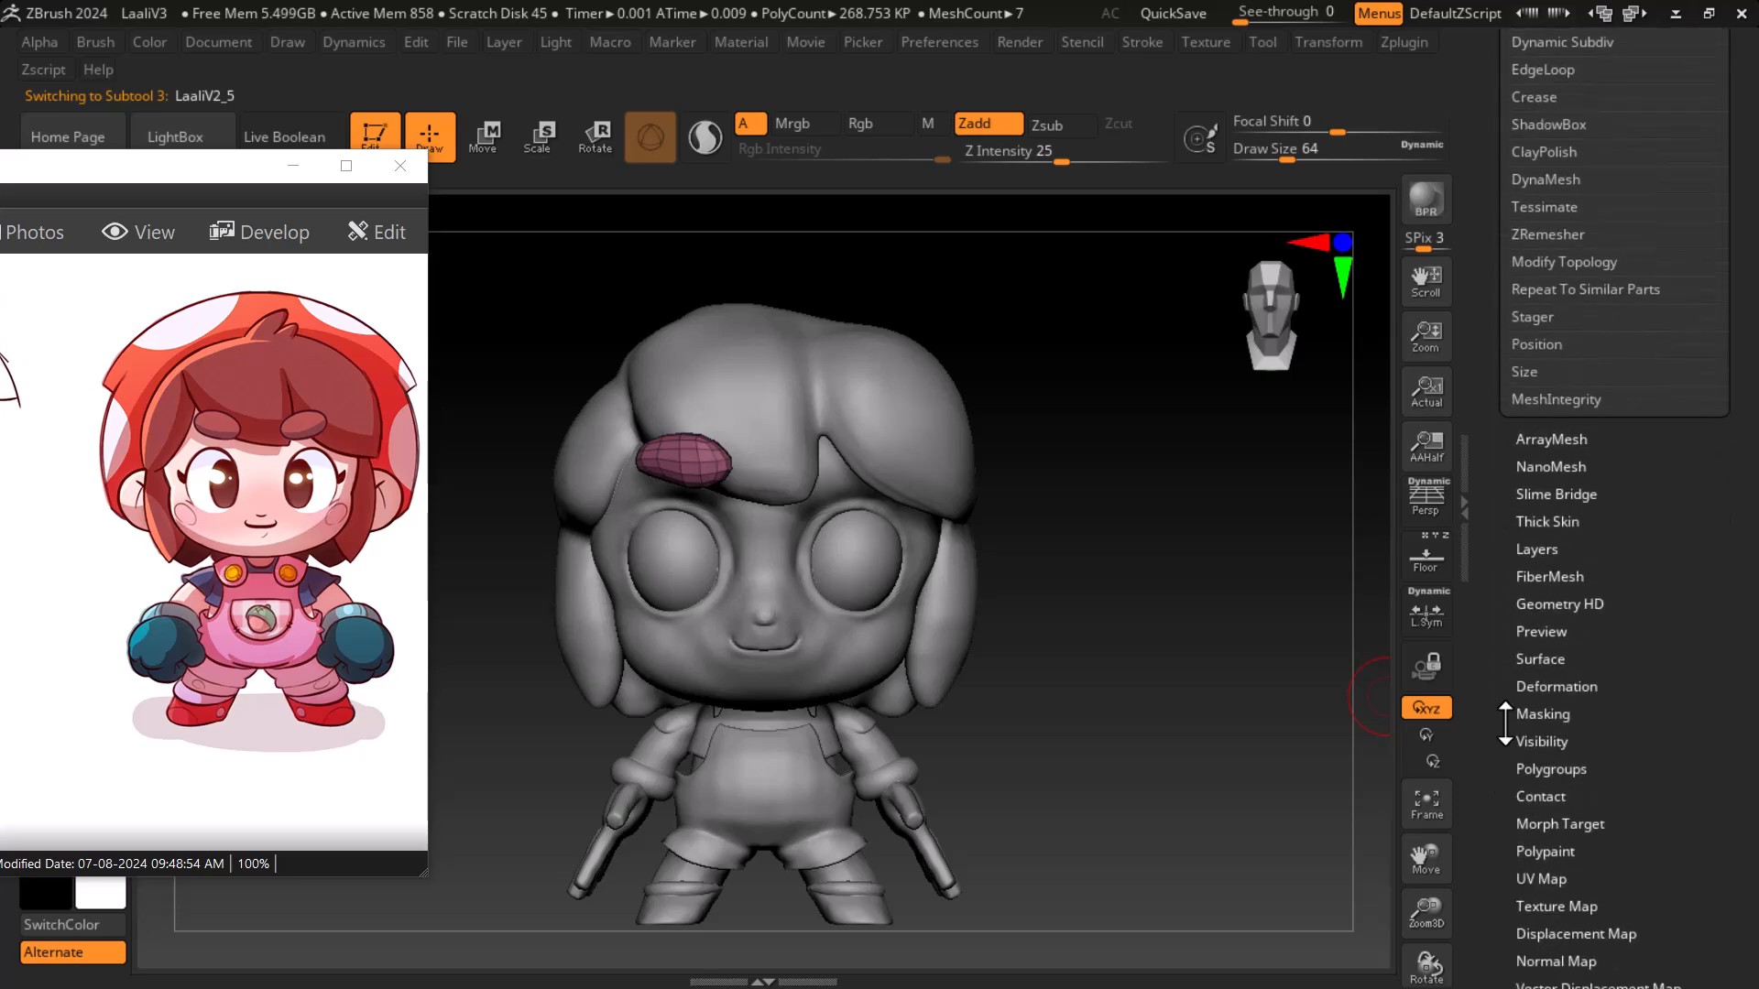
pyautogui.click(1565, 686)
pyautogui.moveTo(1499, 74); pyautogui.dragTo(1497, 163)
# - Examine the model from the side and front while panning through the character views on the reference sheet
pyautogui.moveTo(1264, 557)
pyautogui.mouseDown()
pyautogui.moveTo(1232, 396)
pyautogui.moveTo(1295, 385)
pyautogui.moveTo(1244, 608)
pyautogui.moveTo(1334, 622)
pyautogui.moveTo(1312, 594)
pyautogui.mouseUp()
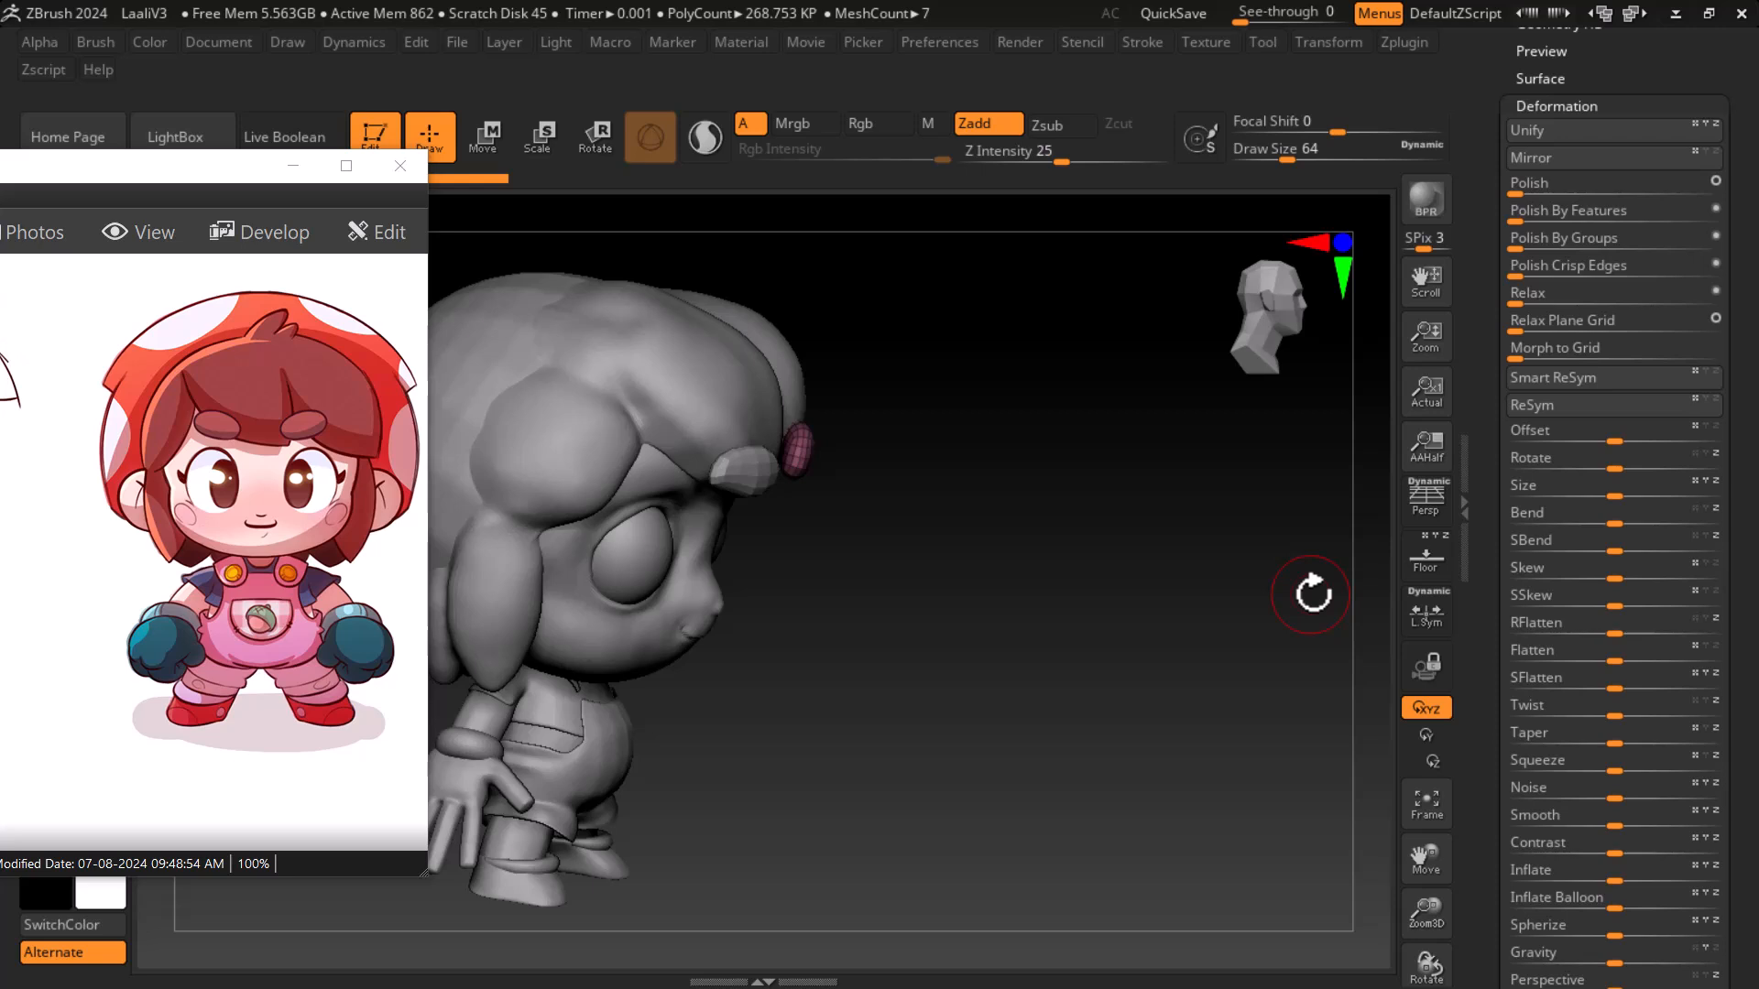
pyautogui.moveTo(150, 581); pyautogui.dragTo(367, 544)
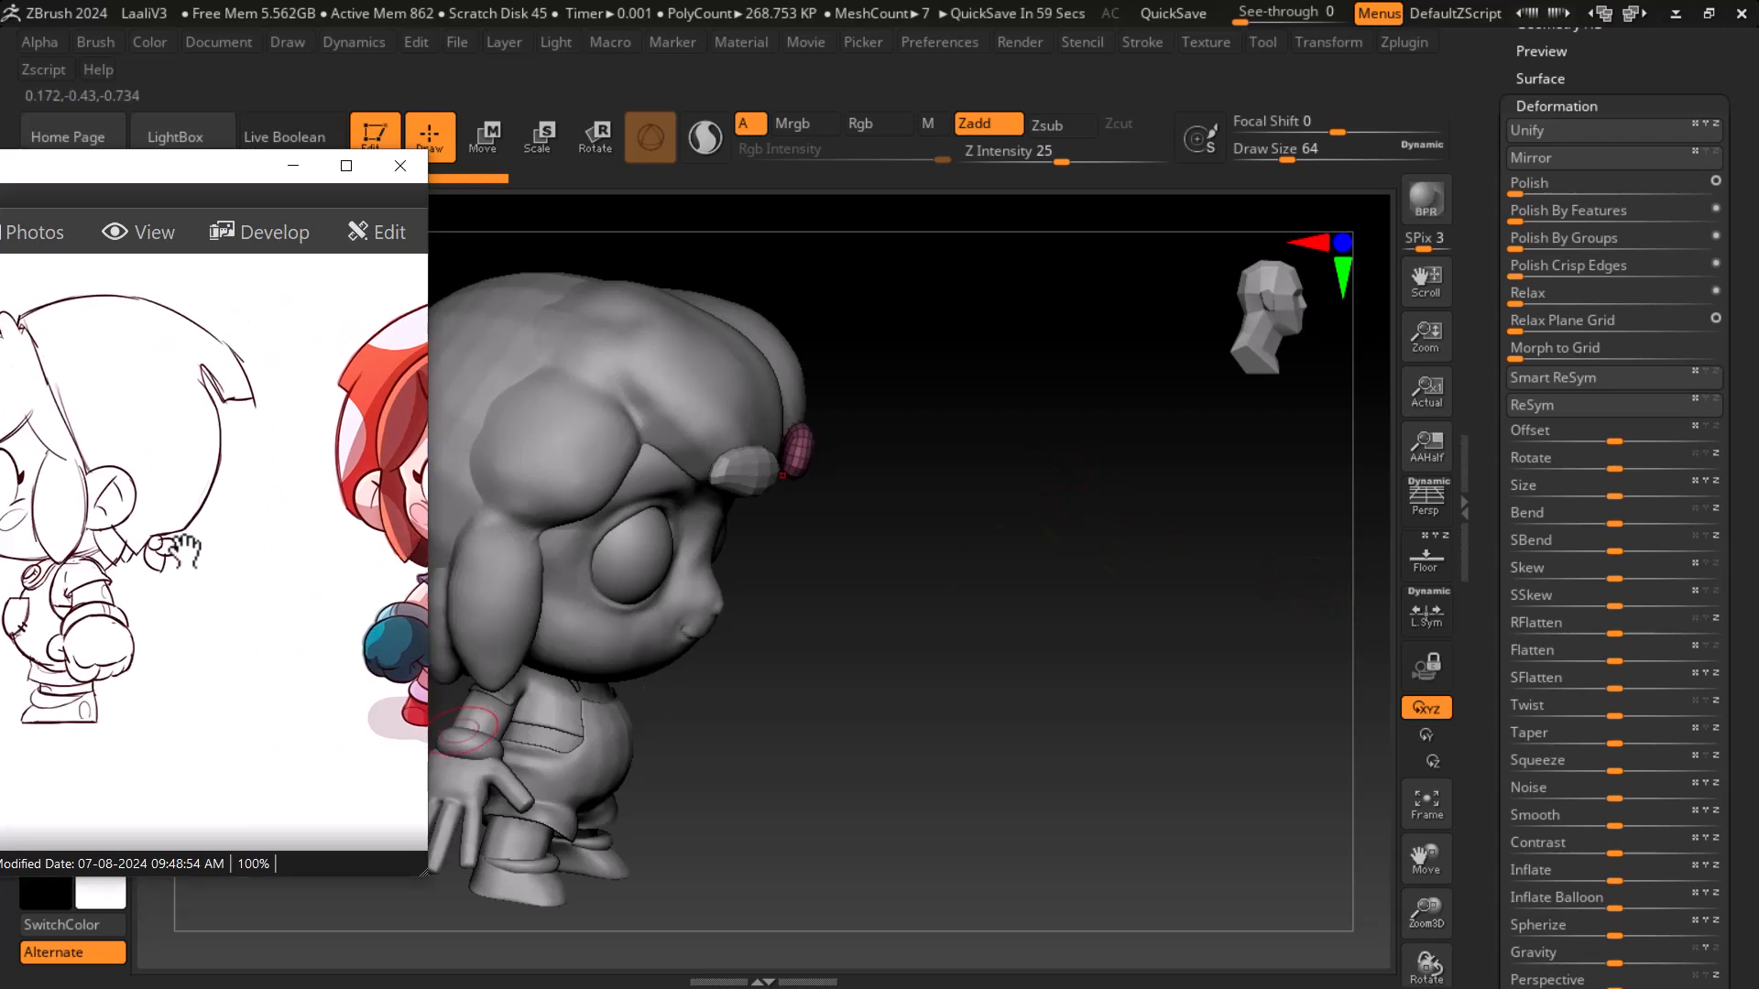
pyautogui.moveTo(186, 553); pyautogui.dragTo(491, 551)
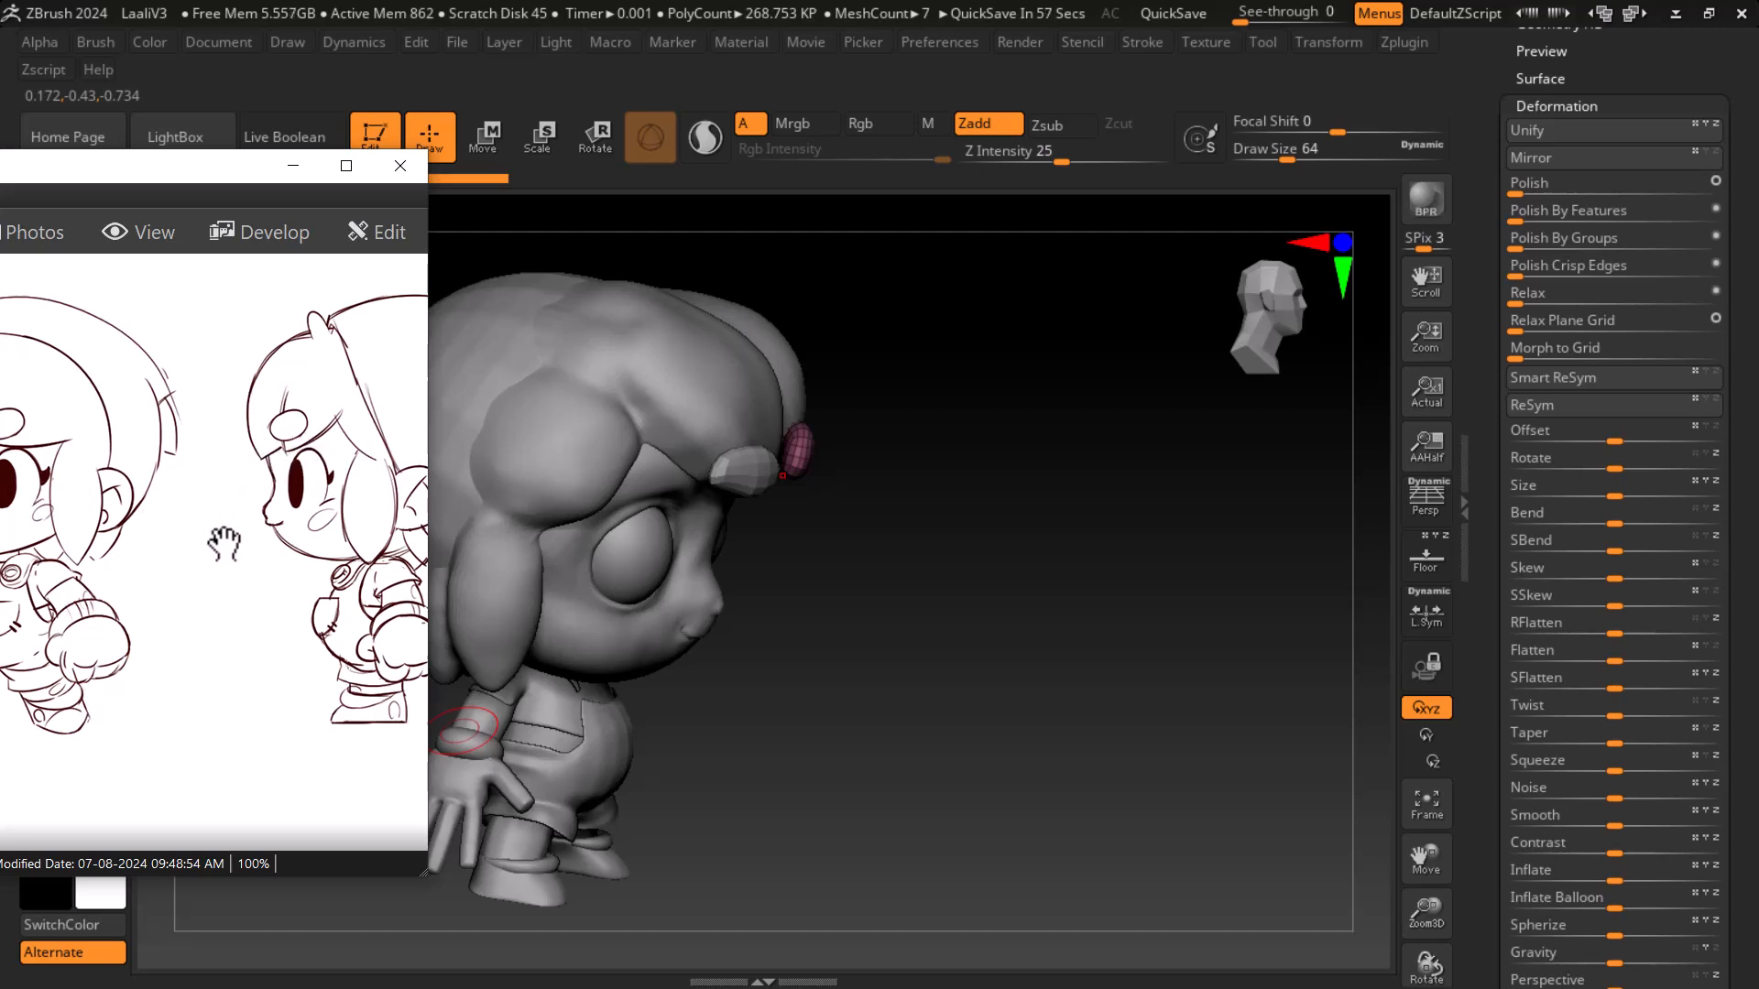
pyautogui.moveTo(224, 555); pyautogui.dragTo(318, 563)
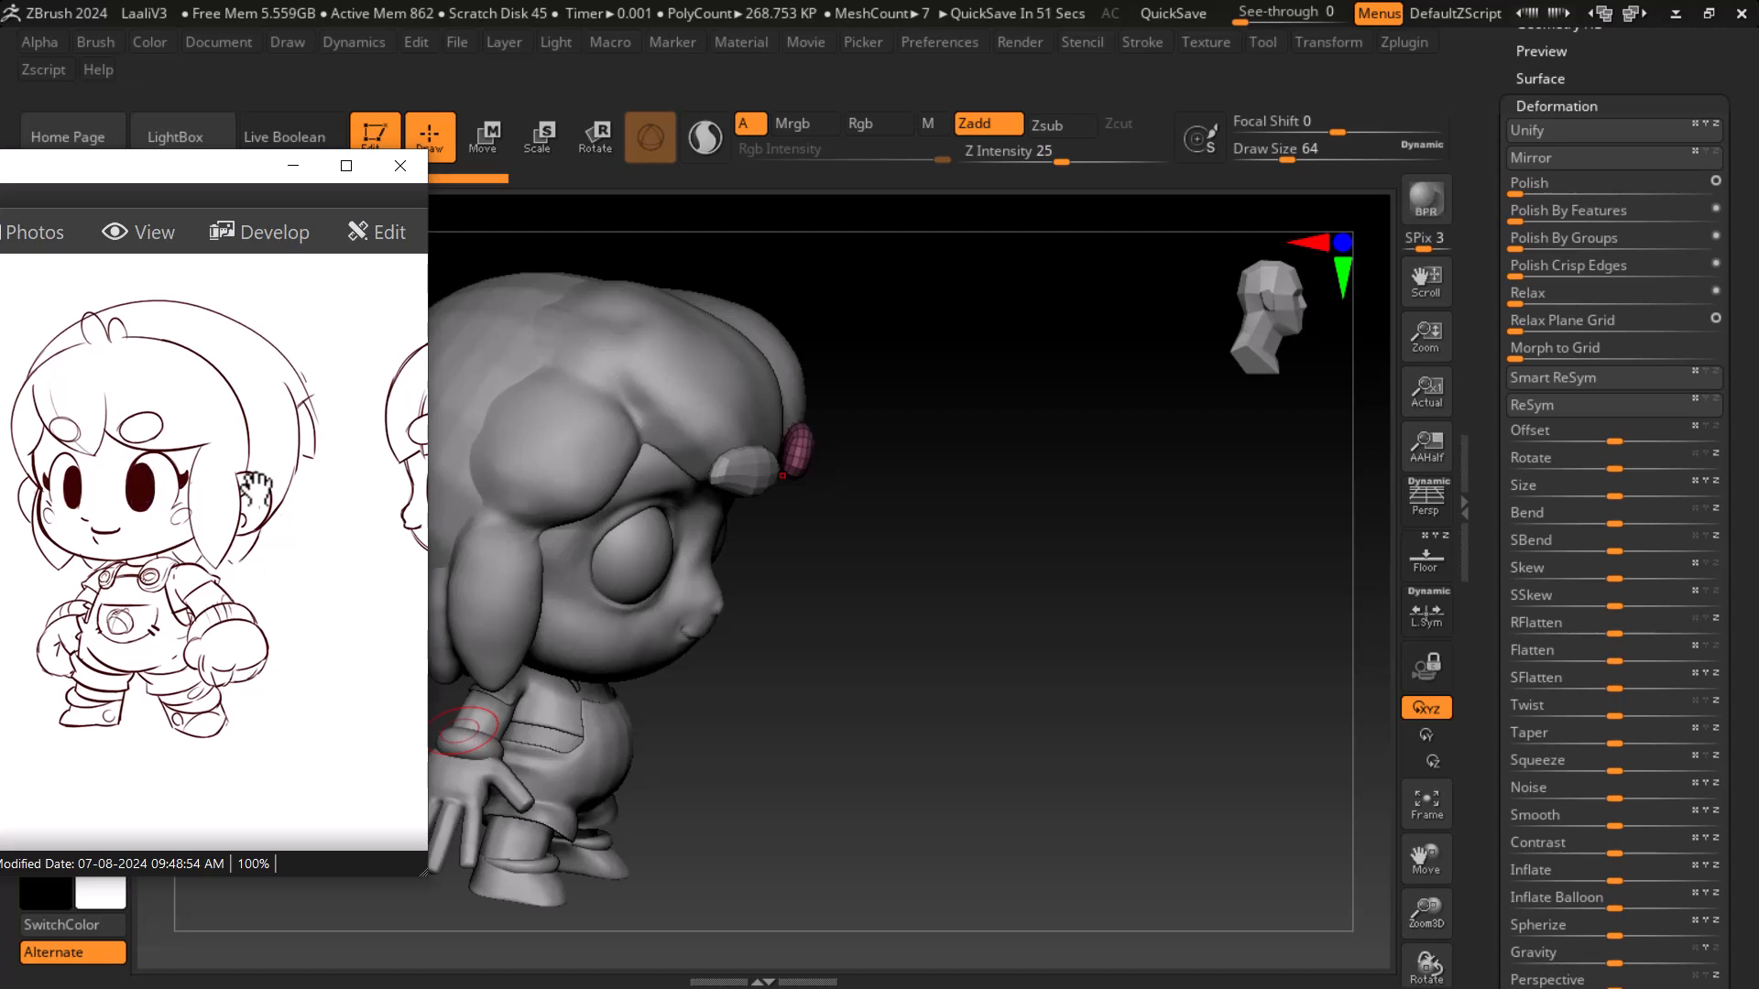
pyautogui.moveTo(269, 573); pyautogui.dragTo(61, 539)
pyautogui.moveTo(974, 676); pyautogui.dragTo(1223, 602)
pyautogui.click(1438, 561)
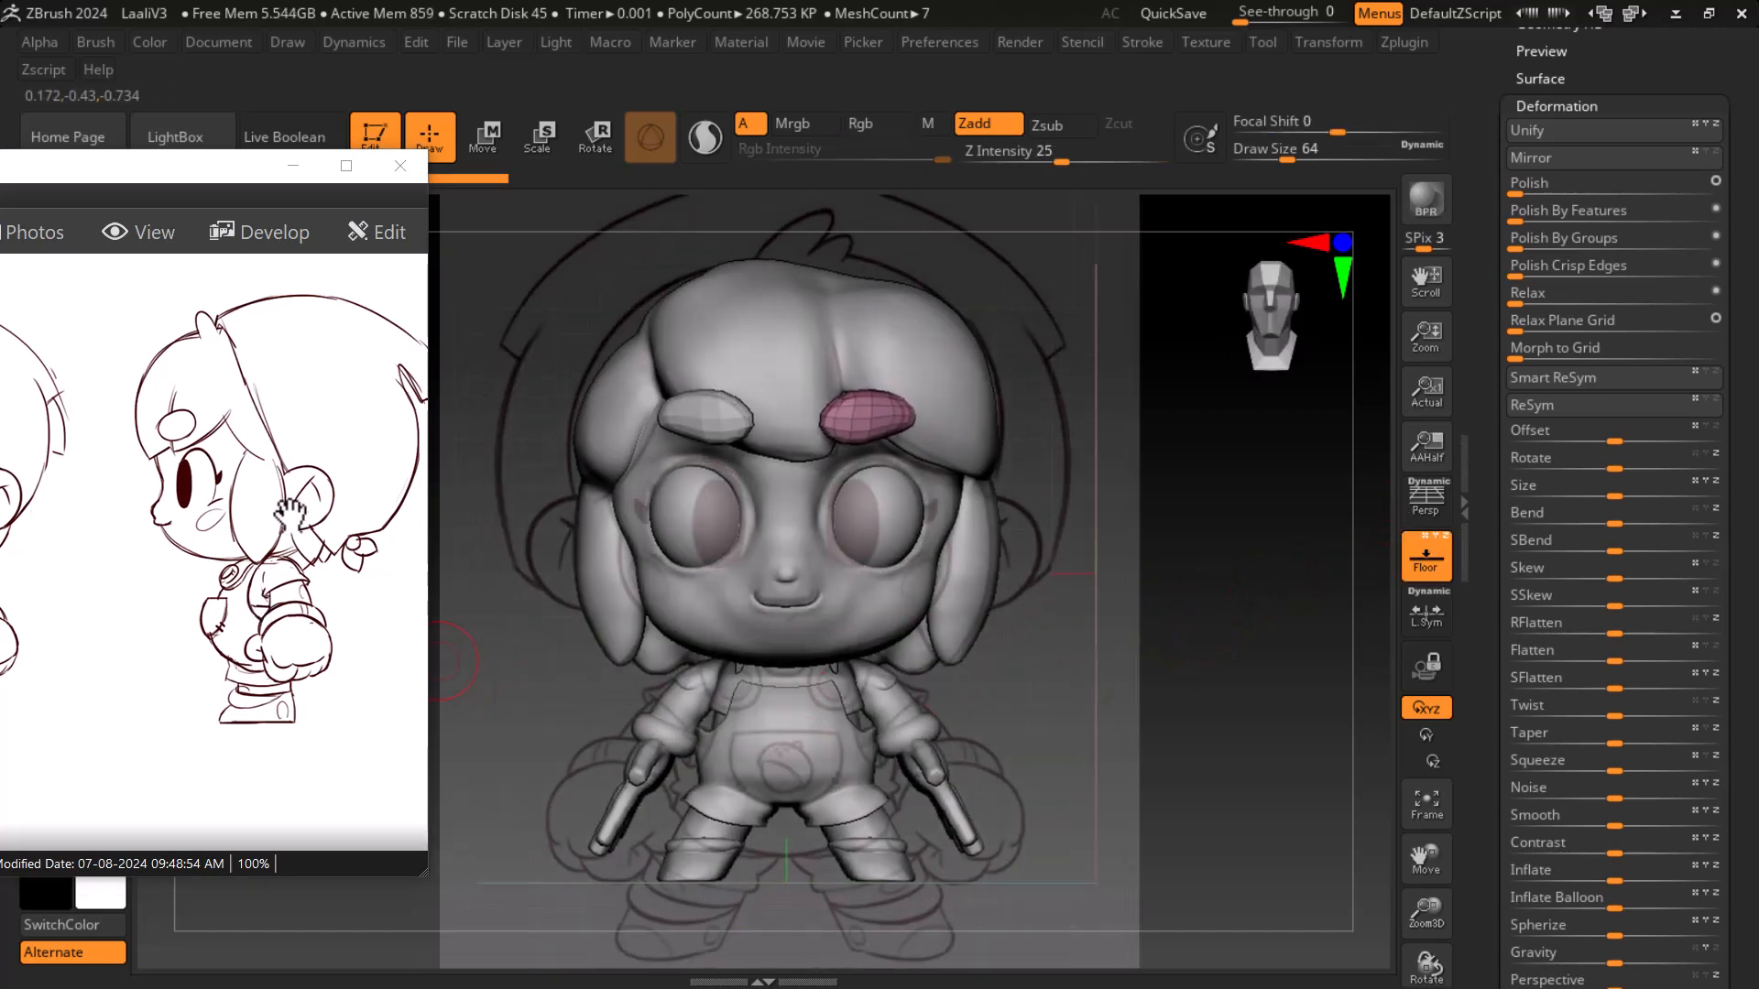
pyautogui.click(1425, 557)
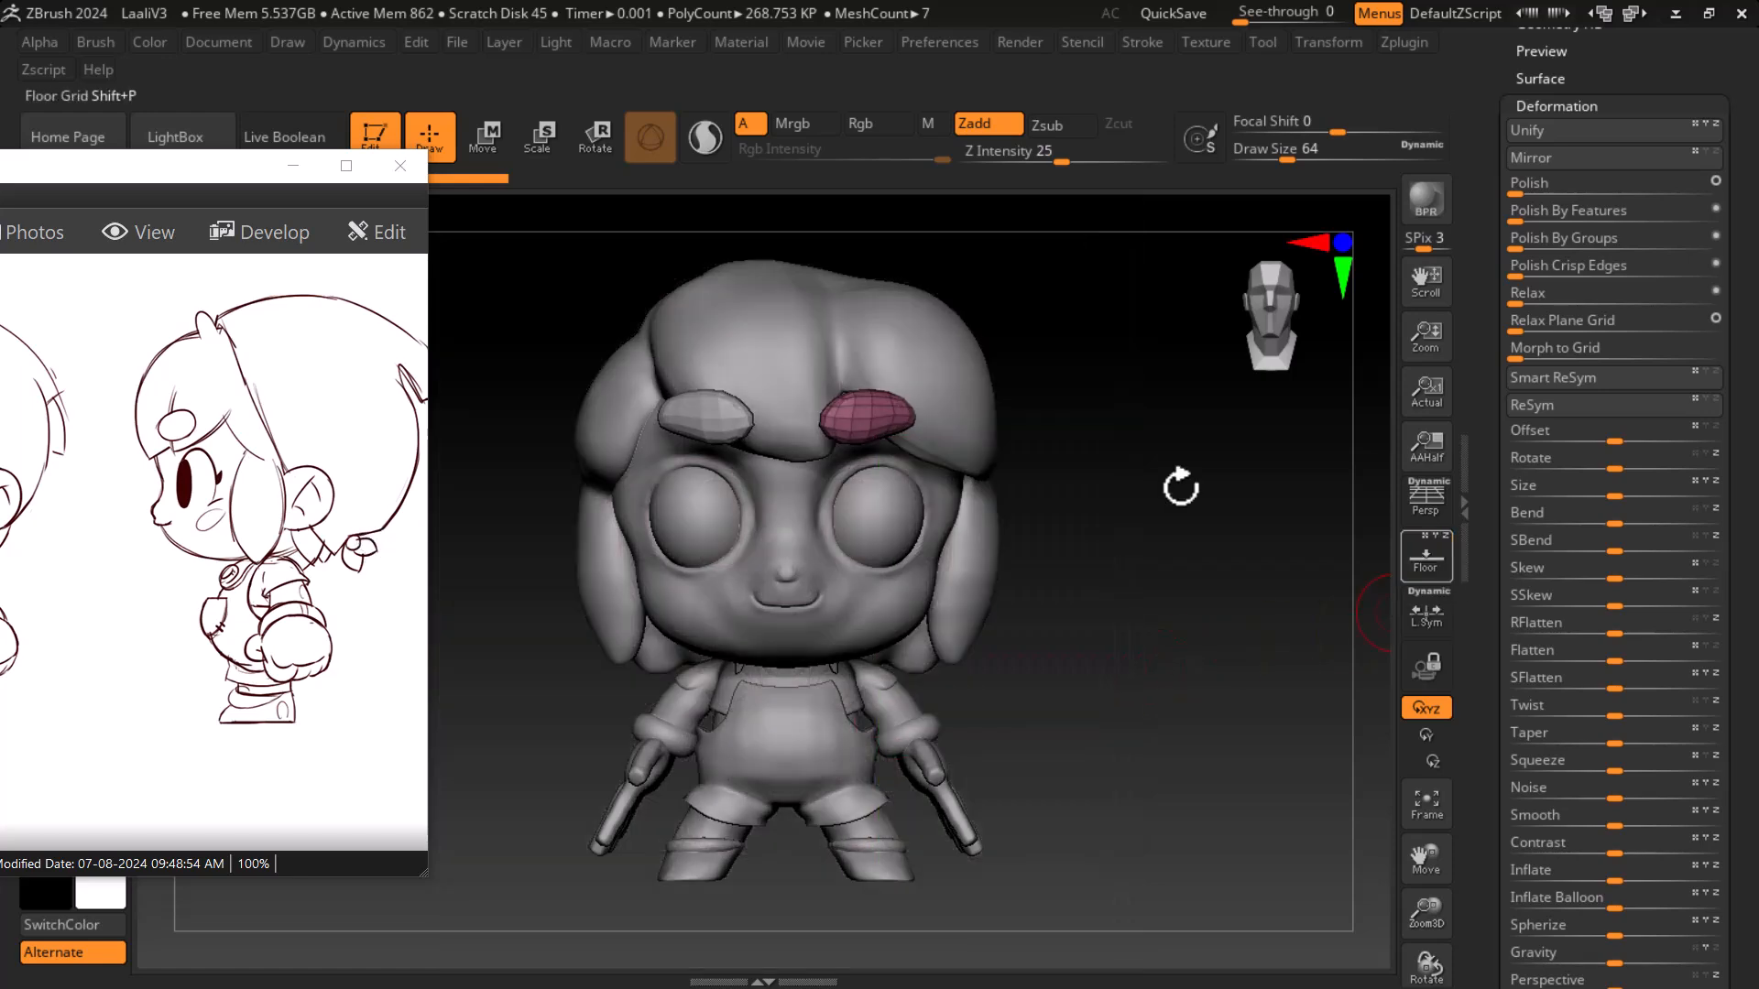
pyautogui.click(293, 165)
# - Select the hair subtool and turn off the polyframe display
pyautogui.moveTo(1134, 660); pyautogui.dragTo(915, 561)
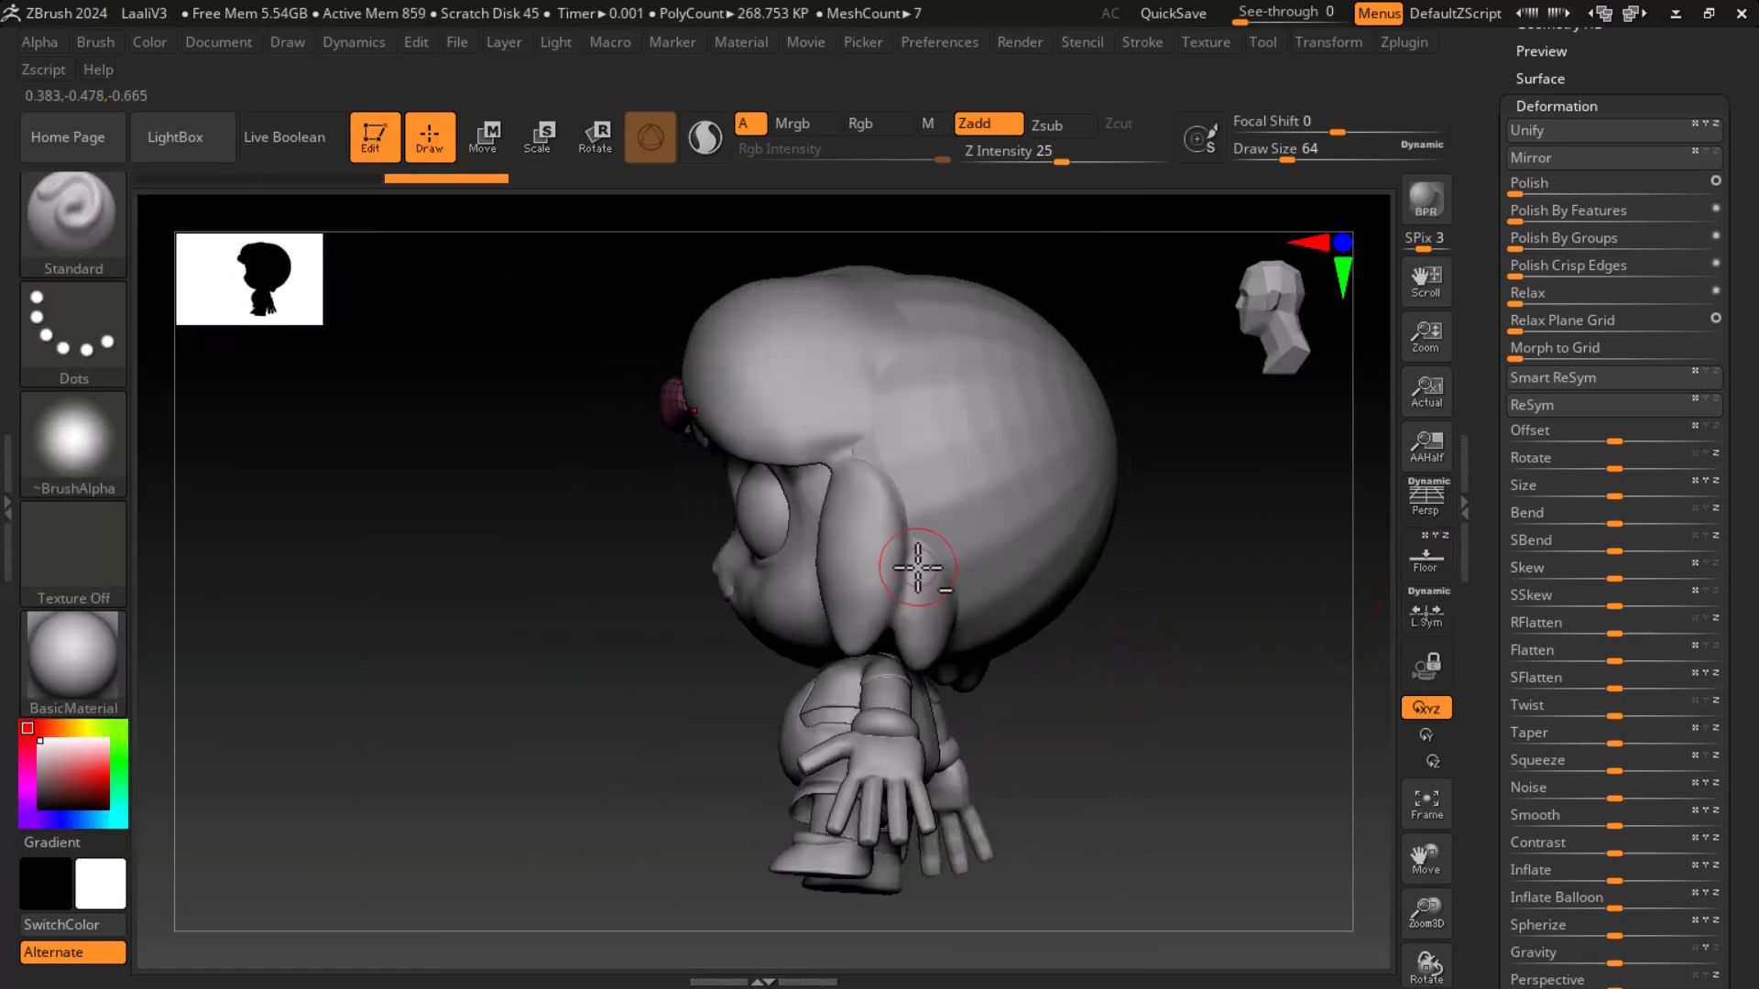
pyautogui.keyDown('alt'); pyautogui.click(915, 561); pyautogui.keyUp('alt')
pyautogui.moveTo(1115, 668); pyautogui.dragTo(1145, 719)
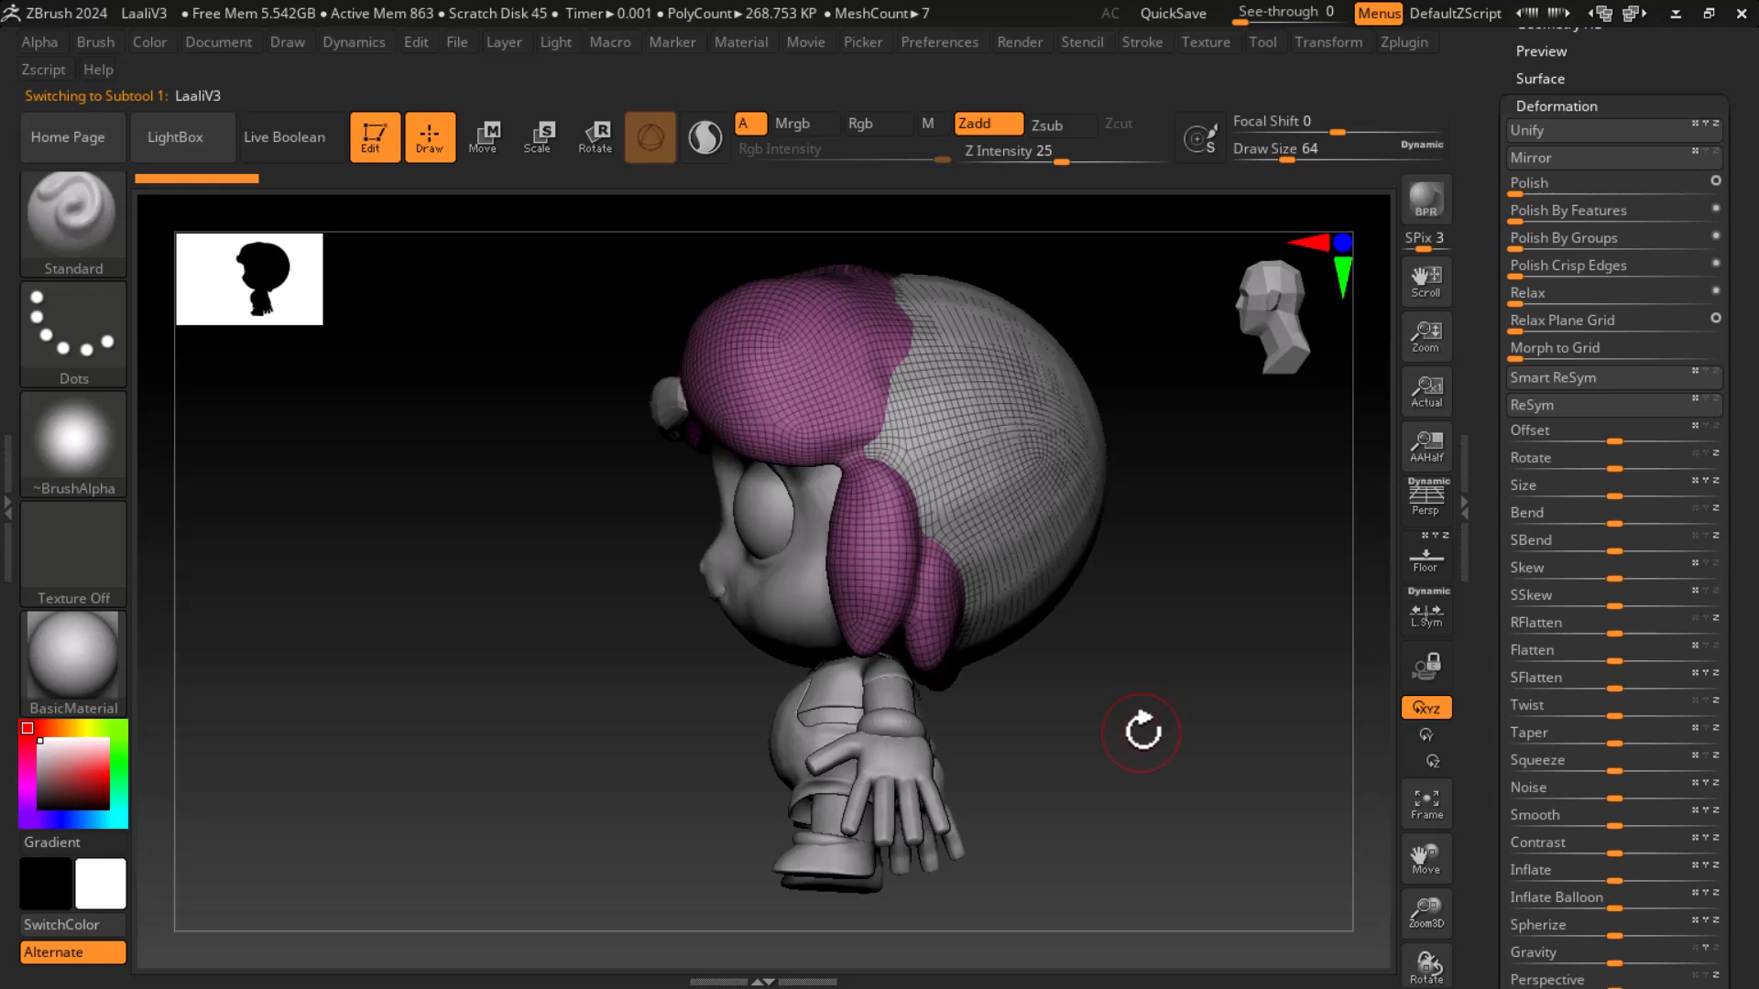
pyautogui.hotkey('shift', 'f')
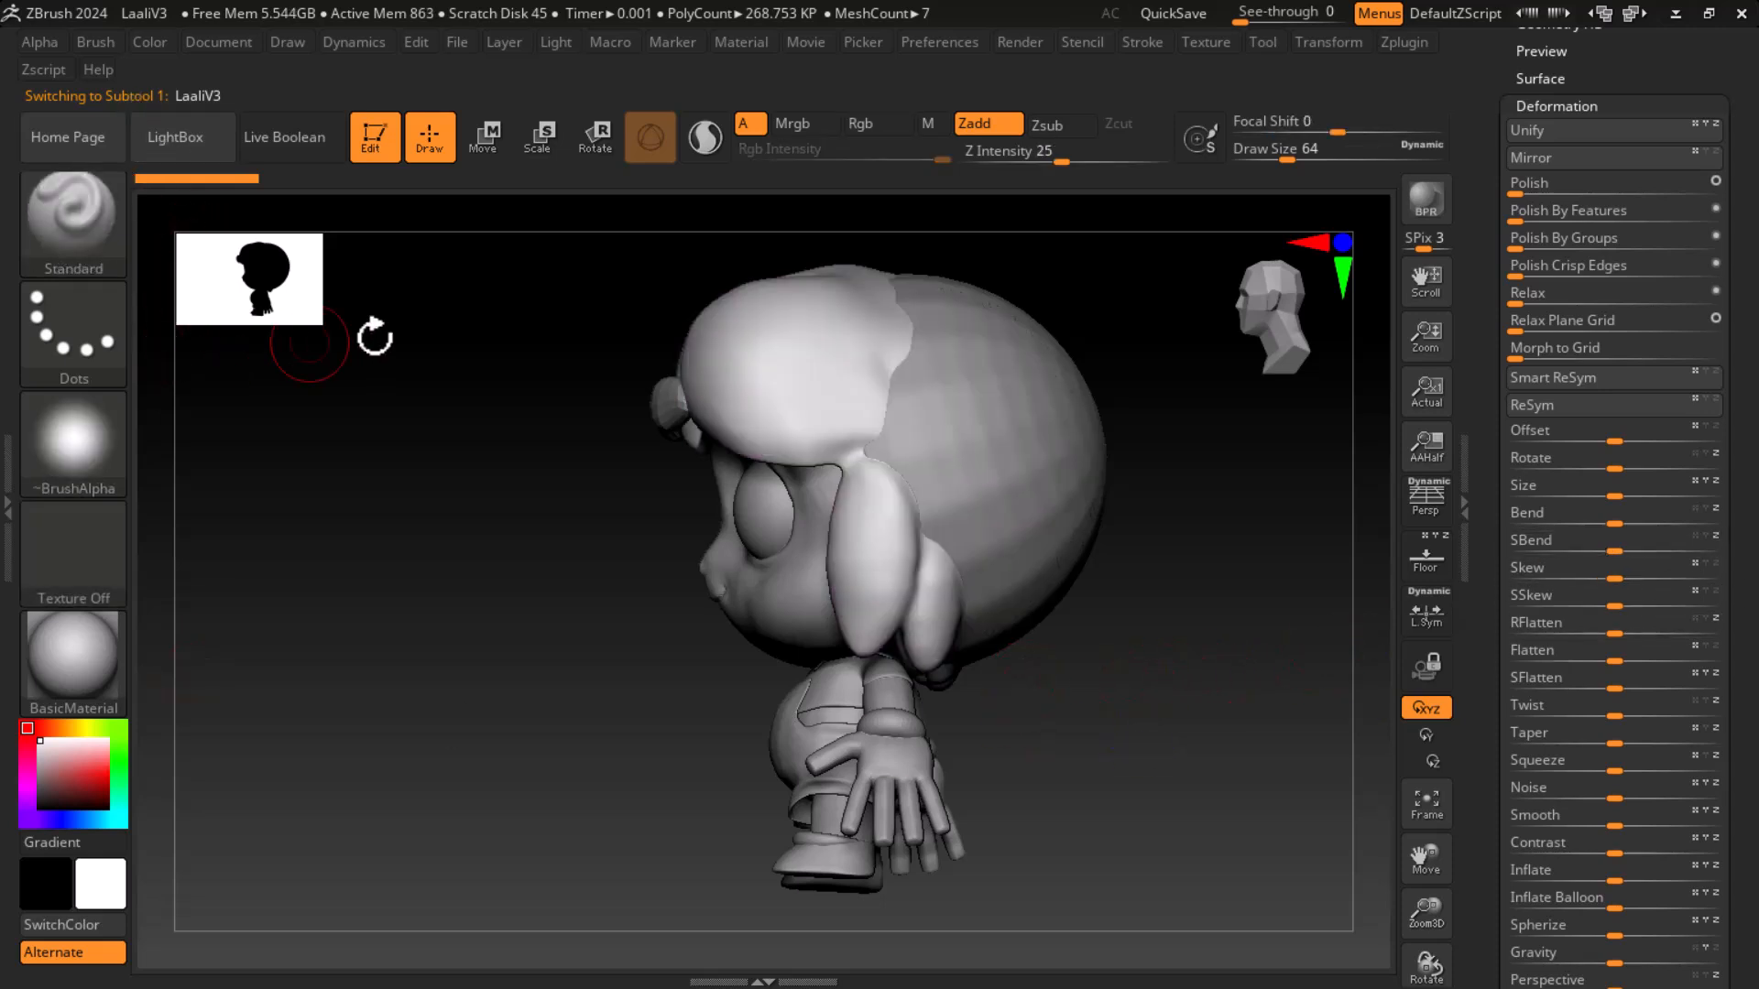
# - Choose the IMM Toon insert brush and pick the Base Ear mesh from its parts strip
pyautogui.click(72, 216)
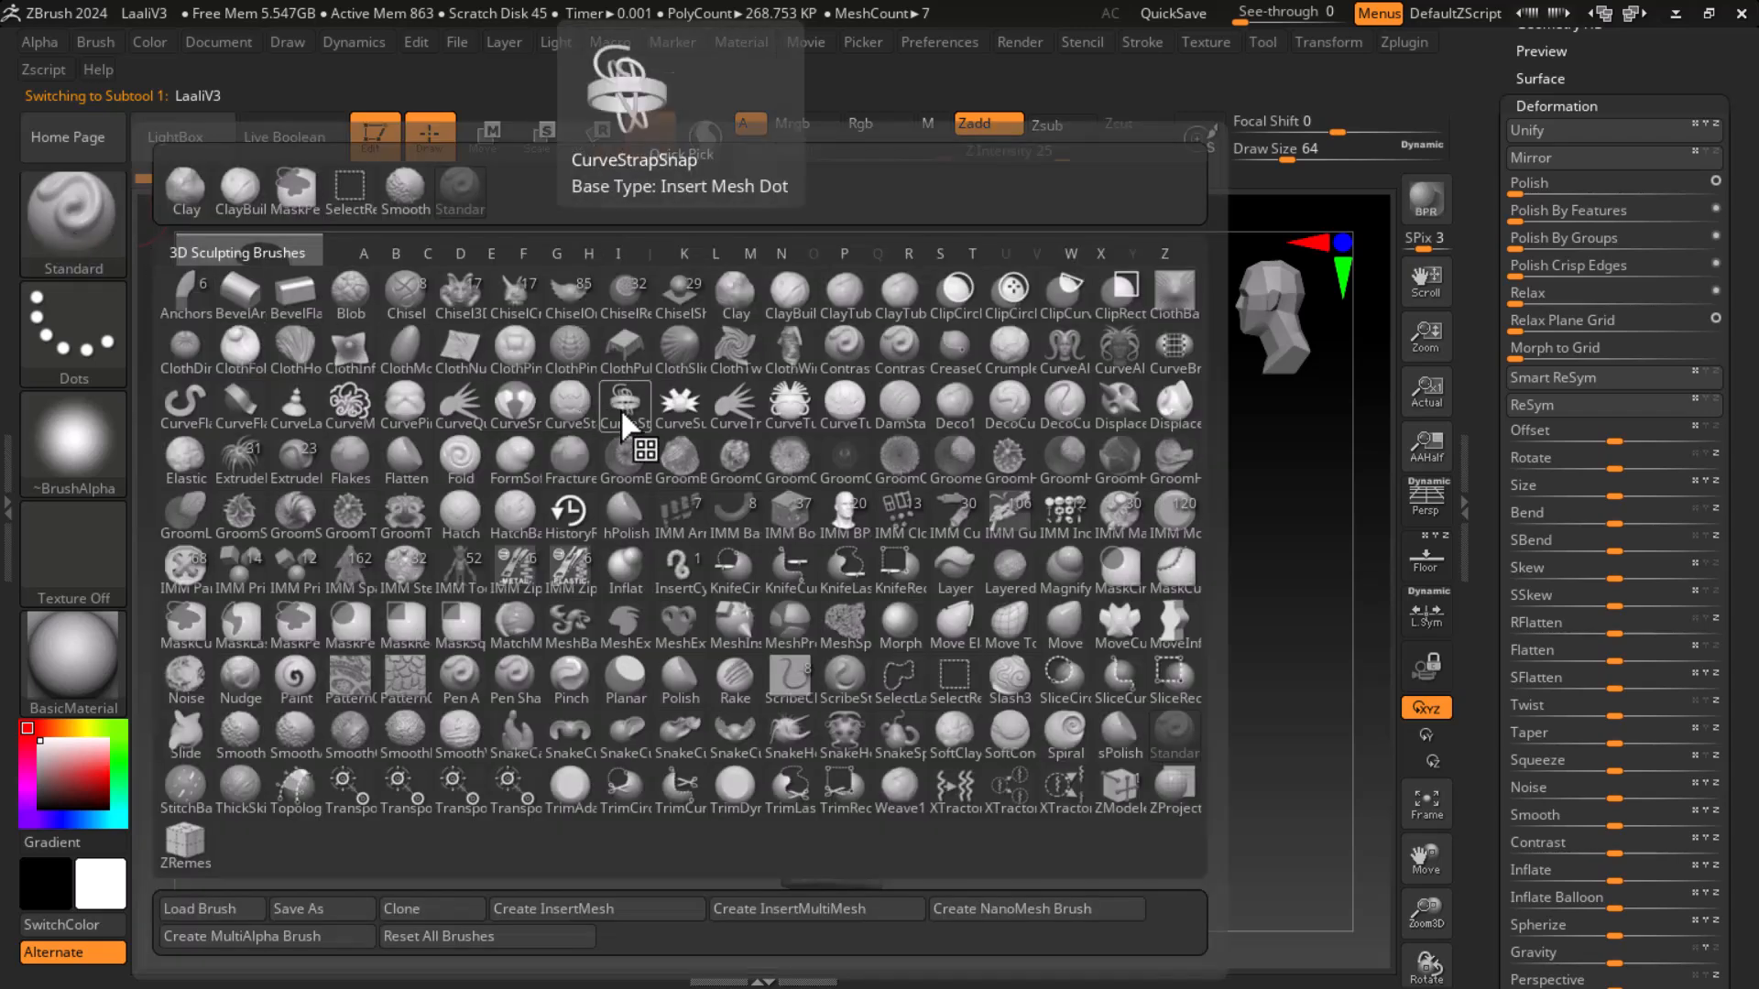
pyautogui.press('i')
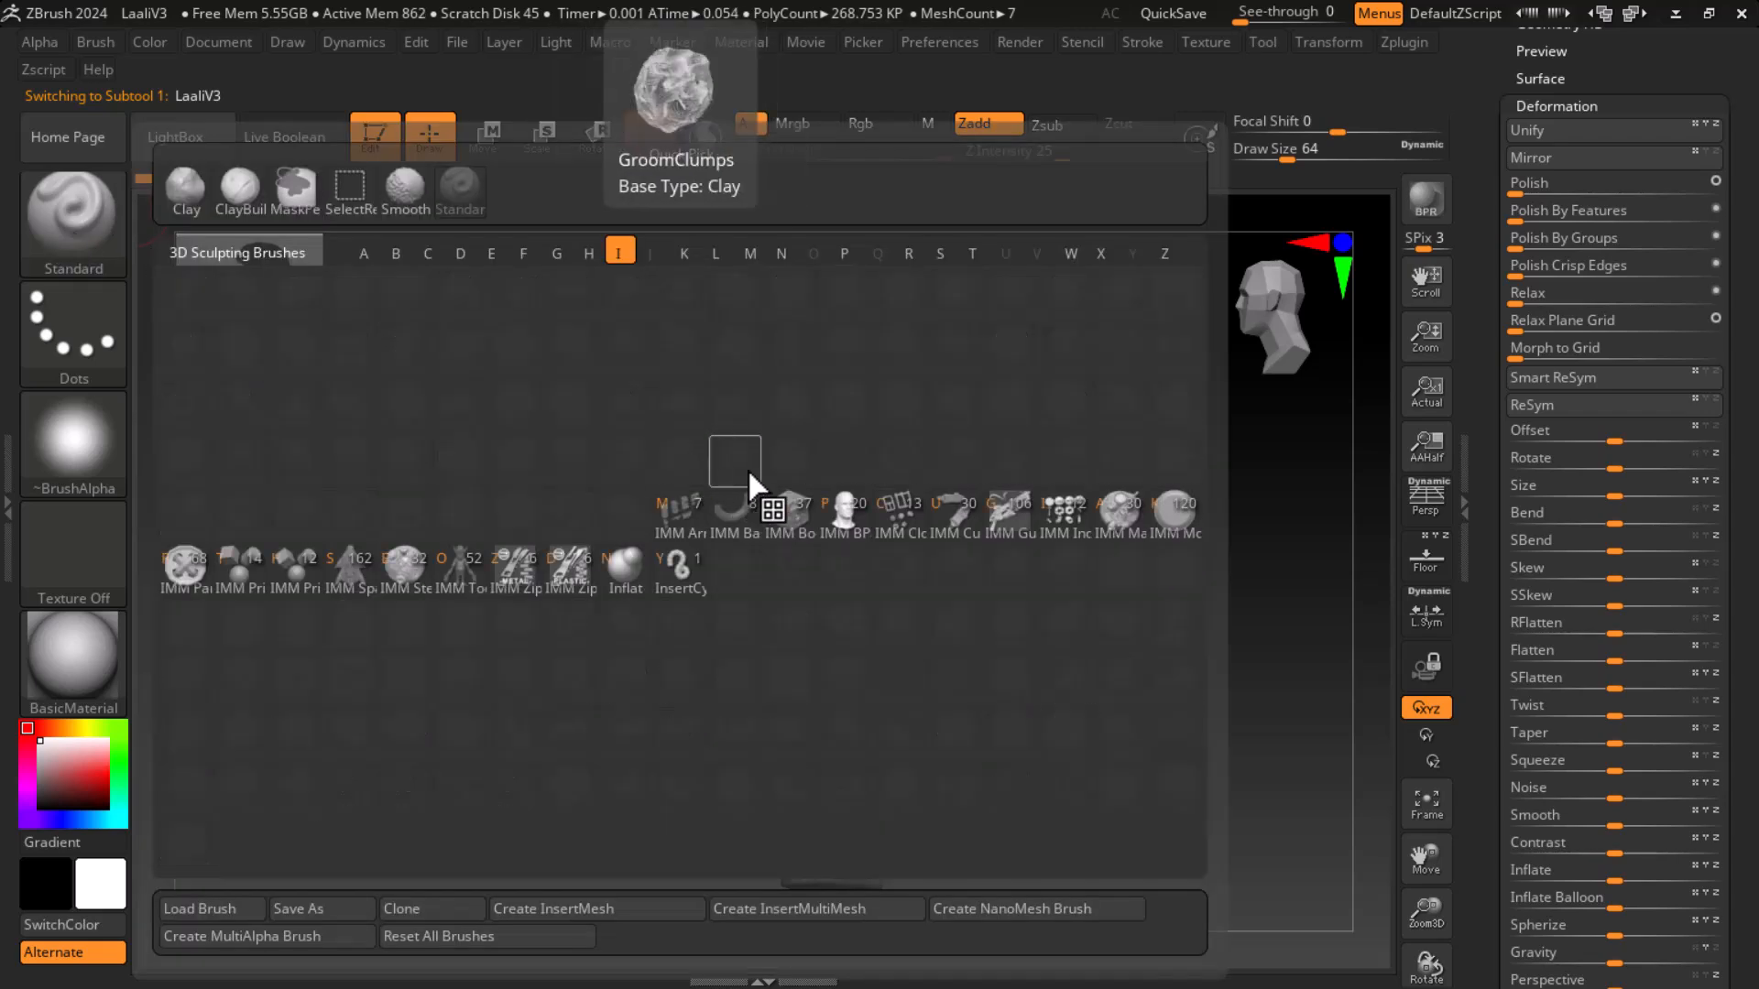
pyautogui.click(462, 576)
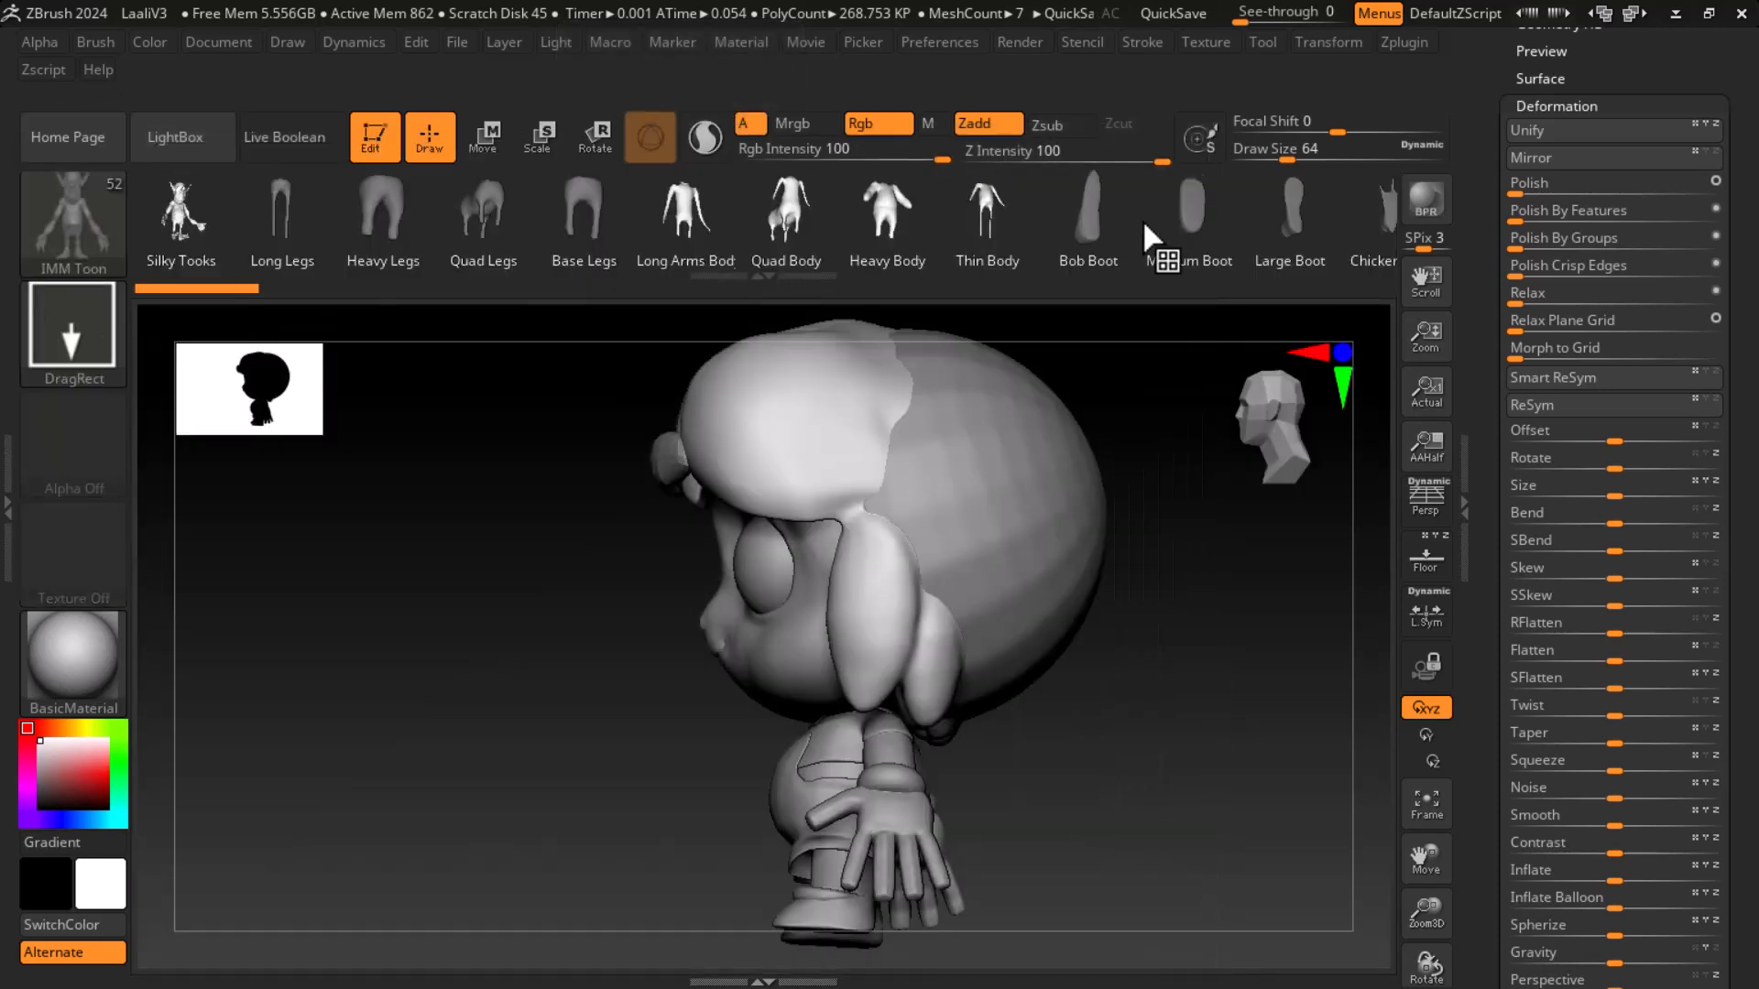
pyautogui.moveTo(1161, 221); pyautogui.dragTo(420, 228)
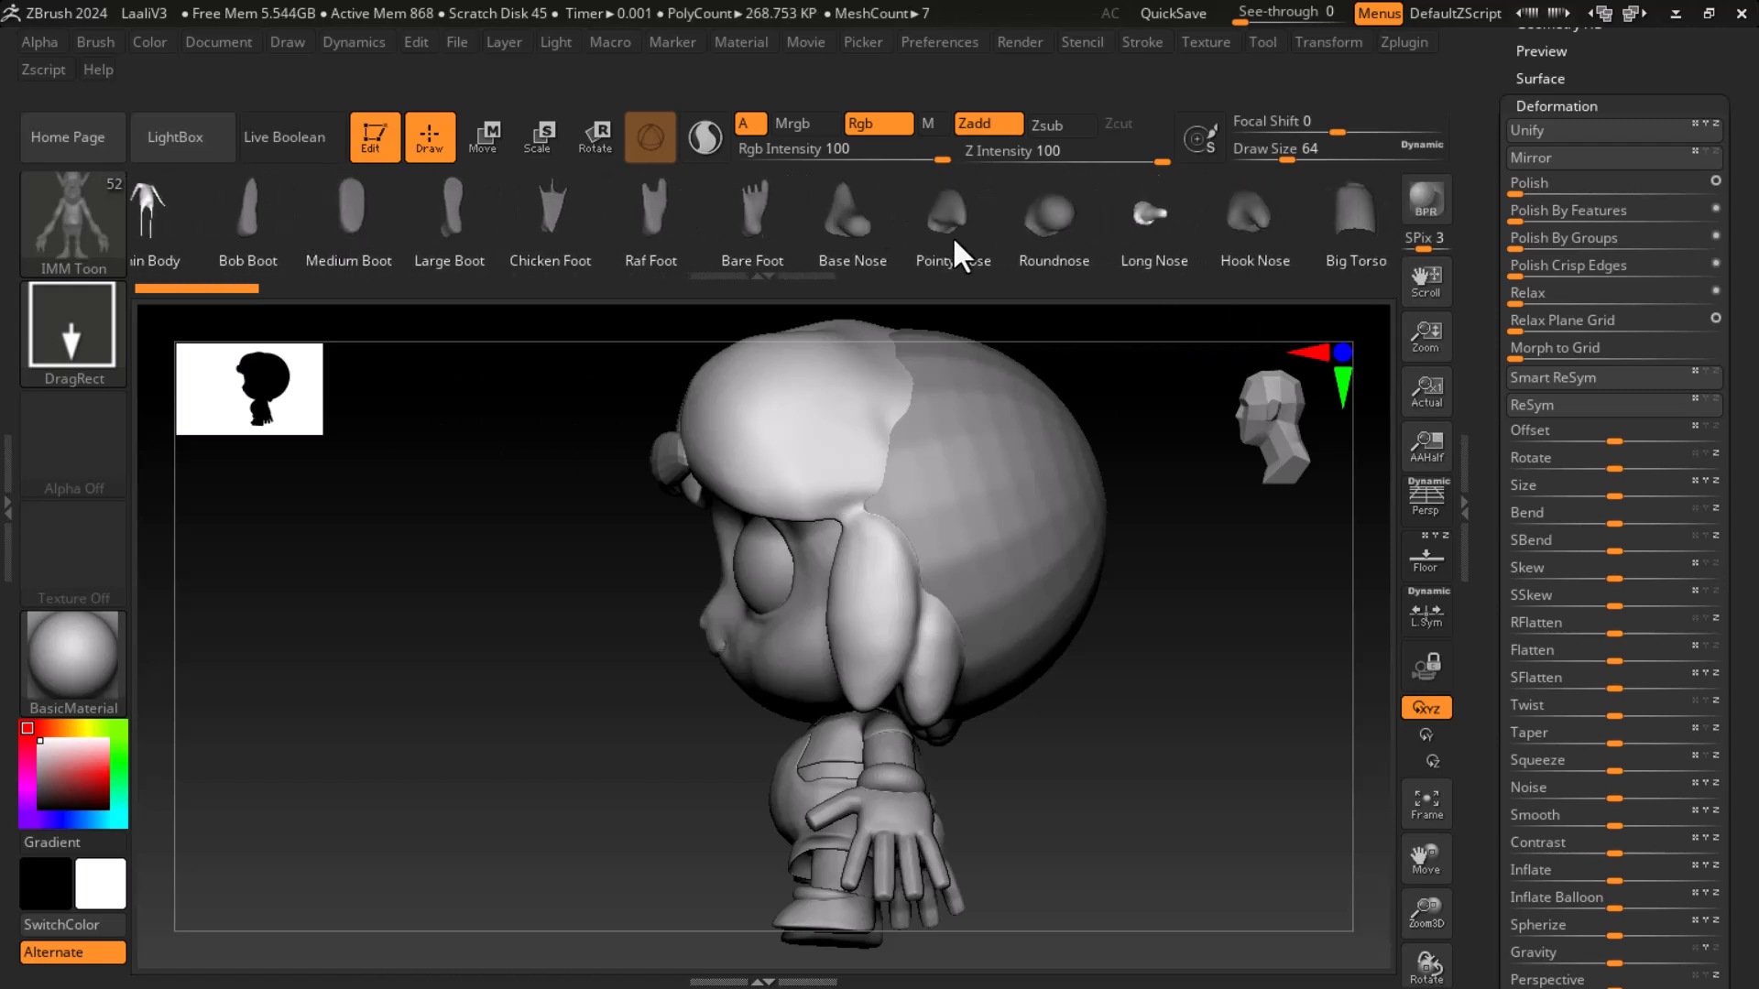
pyautogui.moveTo(1281, 265); pyautogui.dragTo(409, 248)
pyautogui.moveTo(1217, 251); pyautogui.dragTo(696, 201)
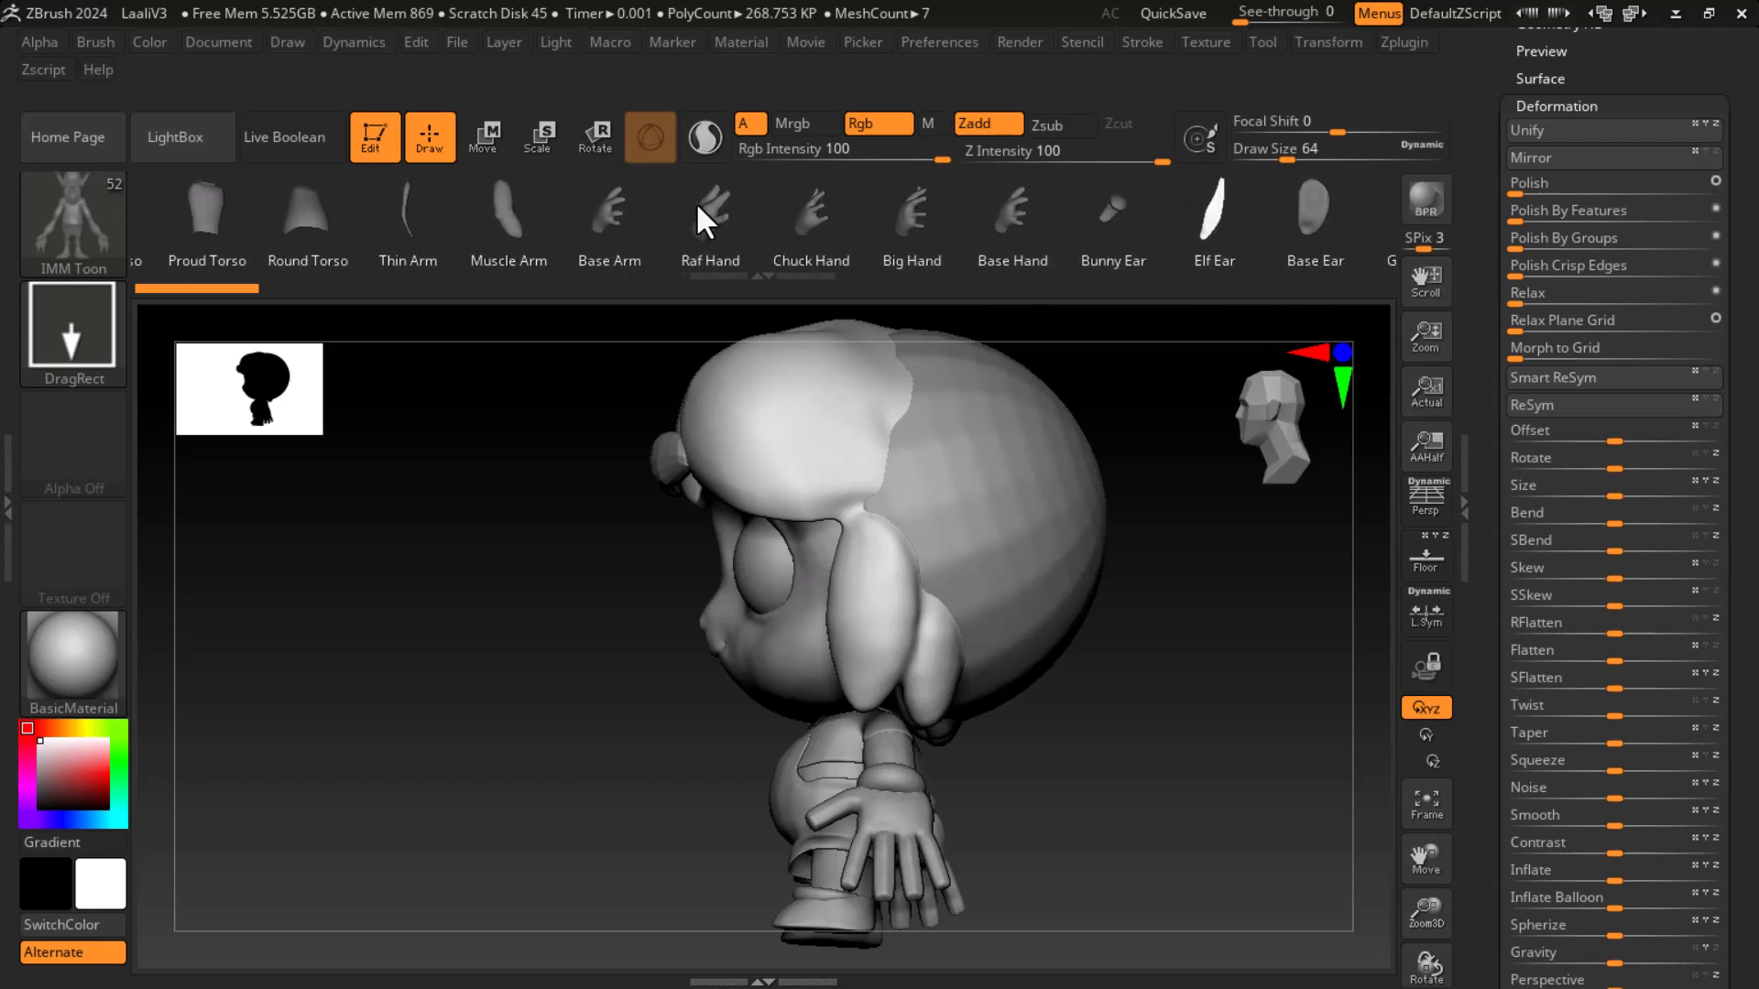
pyautogui.click(1305, 220)
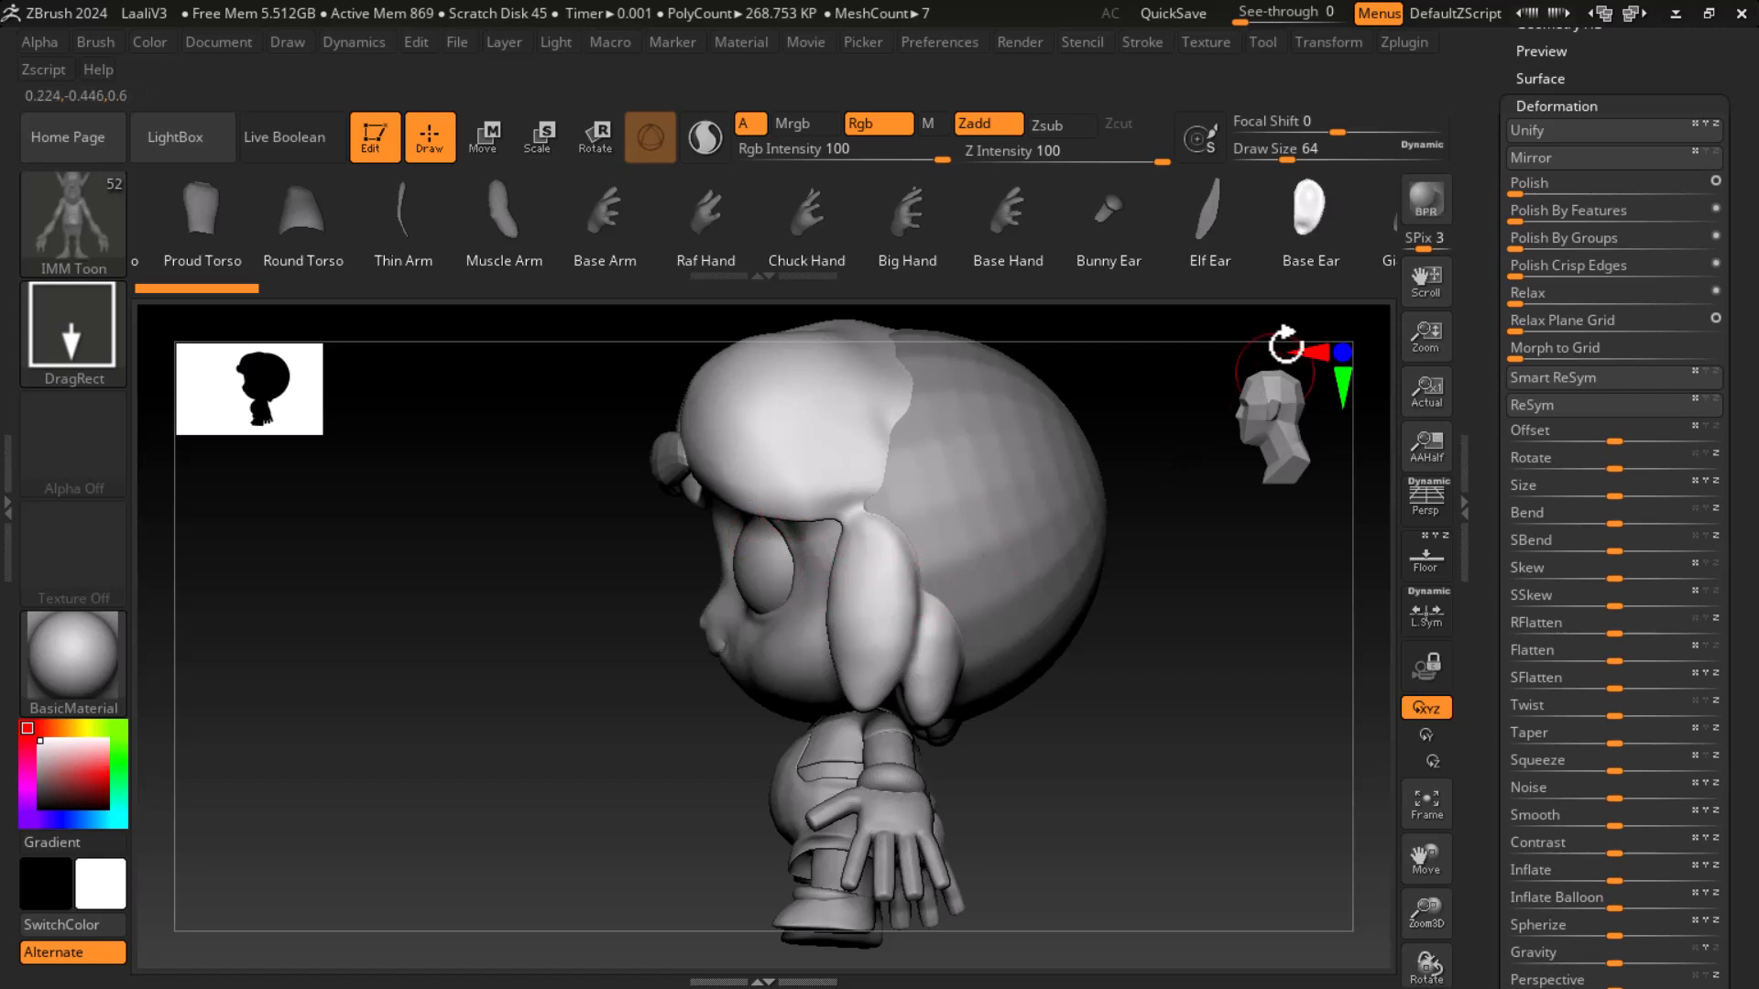
pyautogui.moveTo(1305, 224); pyautogui.dragTo(998, 227)
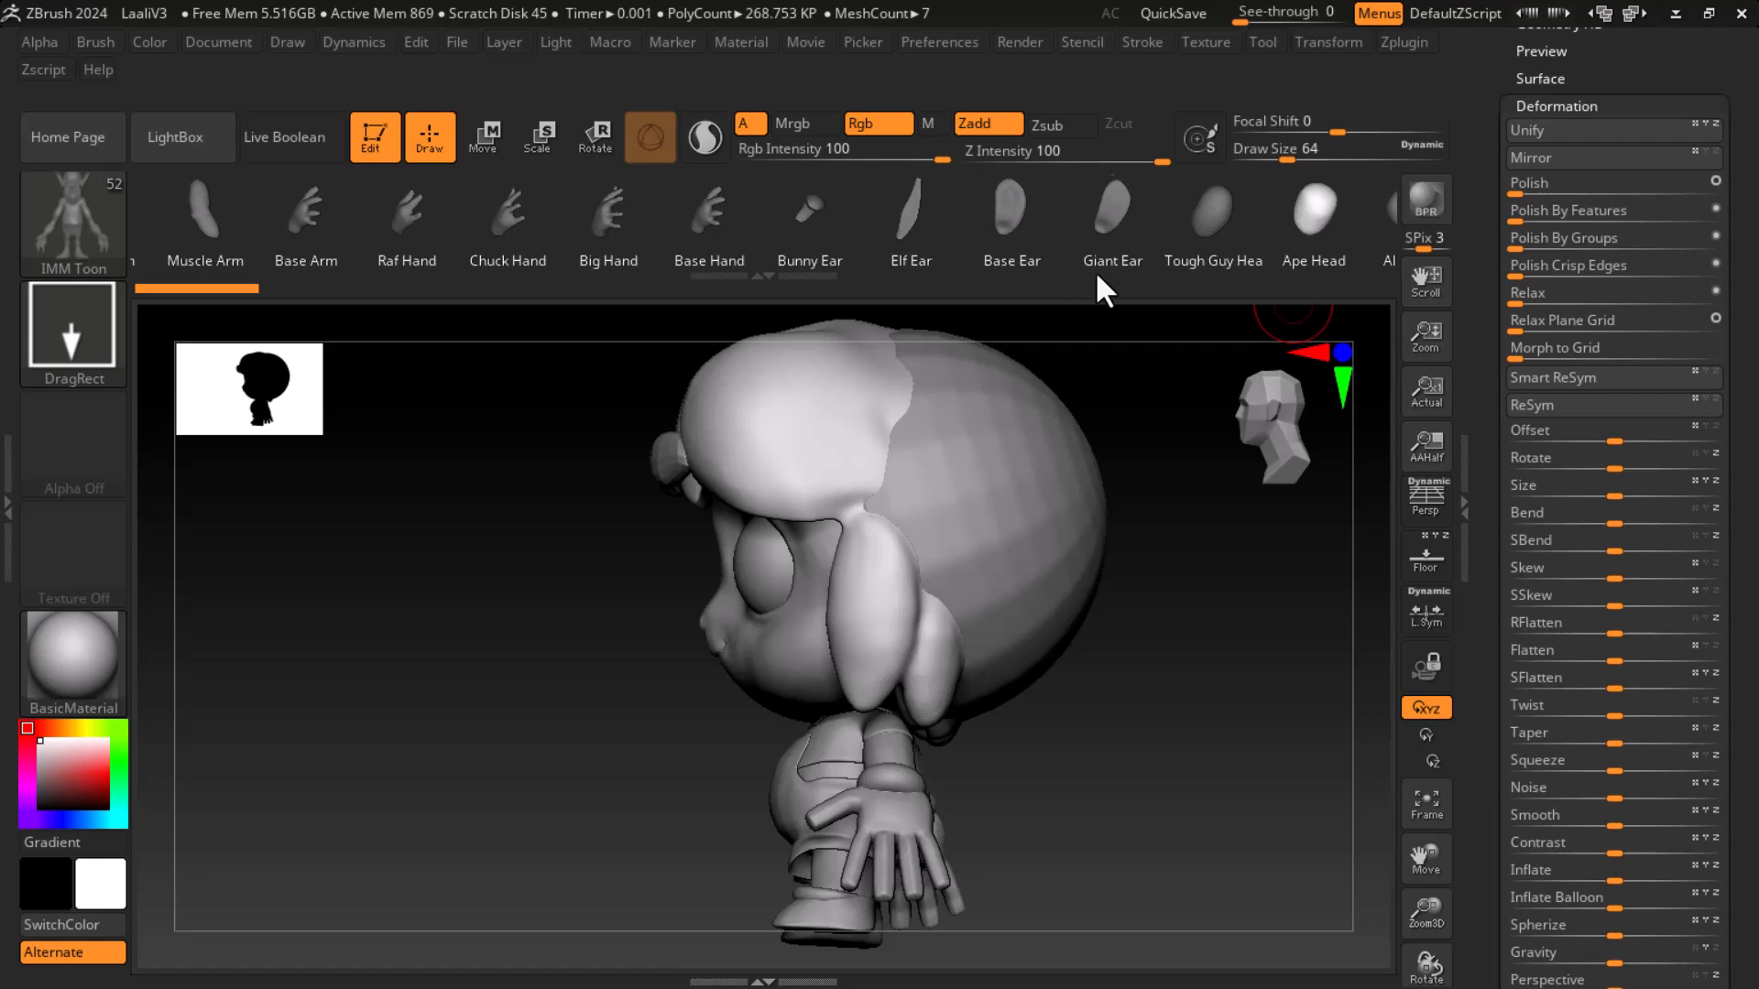
pyautogui.moveTo(1131, 274); pyautogui.dragTo(16, 163)
pyautogui.moveTo(1176, 266); pyautogui.dragTo(1008, 276)
# - Try to insert the ear mesh onto the side of the head
pyautogui.moveTo(1225, 702); pyautogui.dragTo(714, 440)
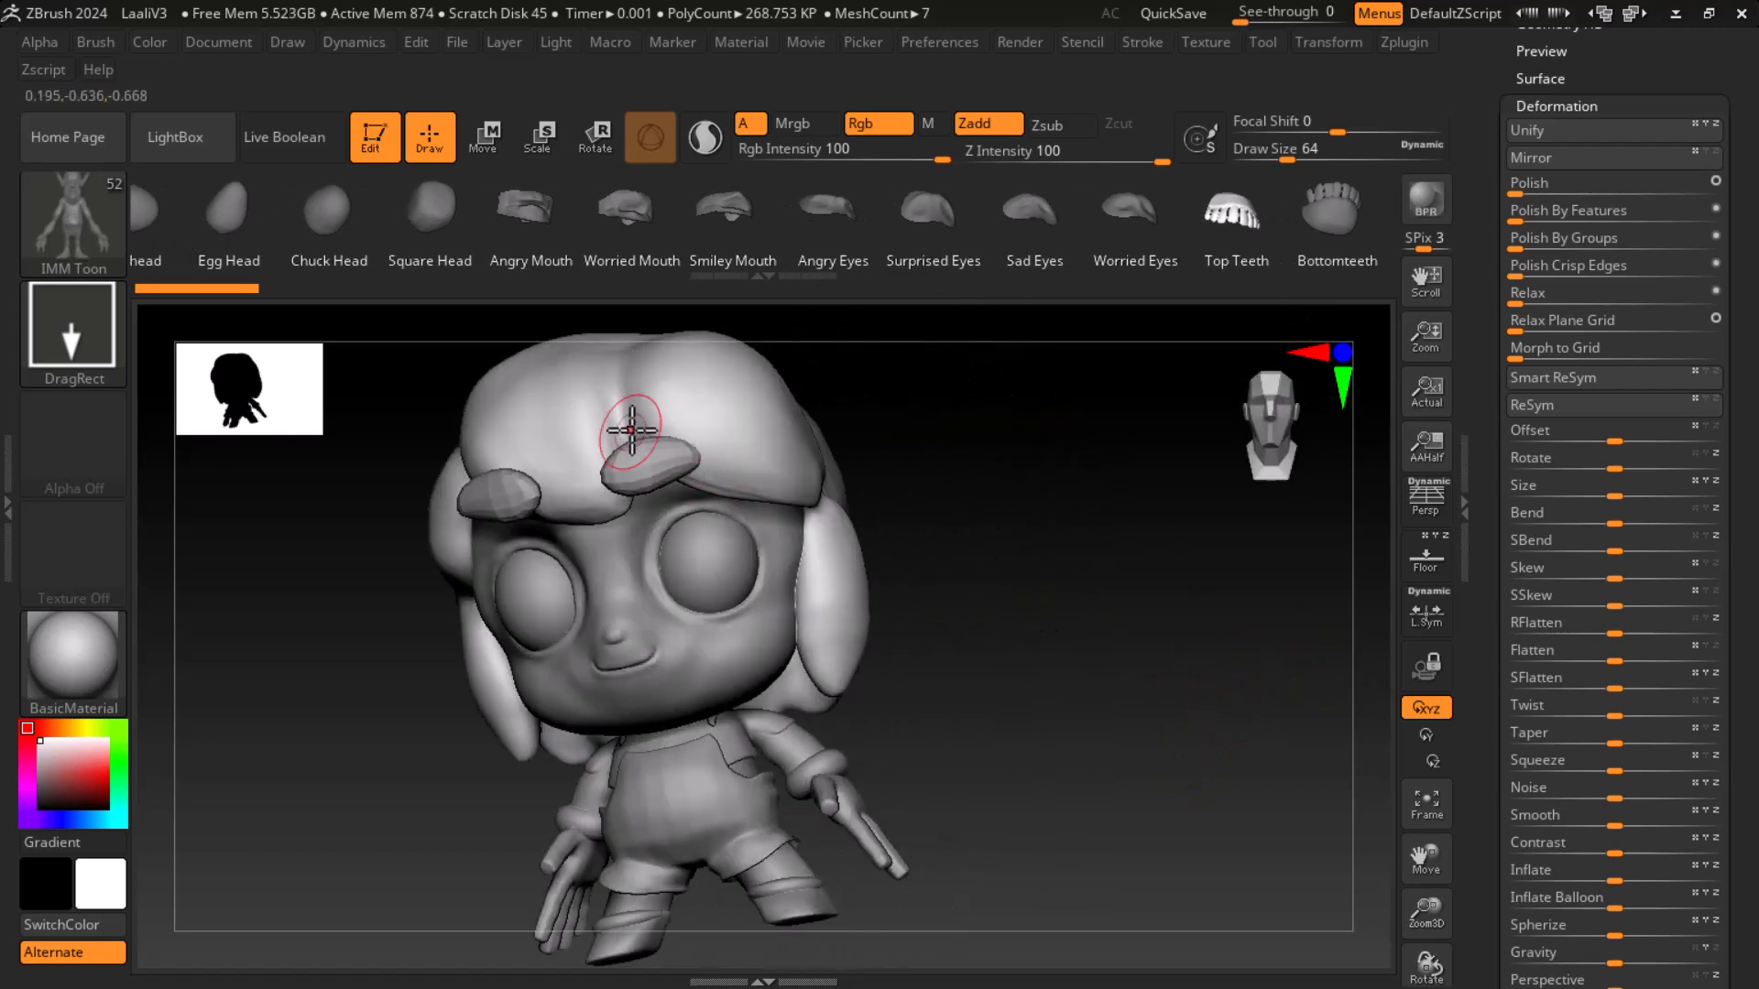
pyautogui.moveTo(1084, 639); pyautogui.dragTo(958, 601)
pyautogui.moveTo(1355, 603); pyautogui.dragTo(1237, 699)
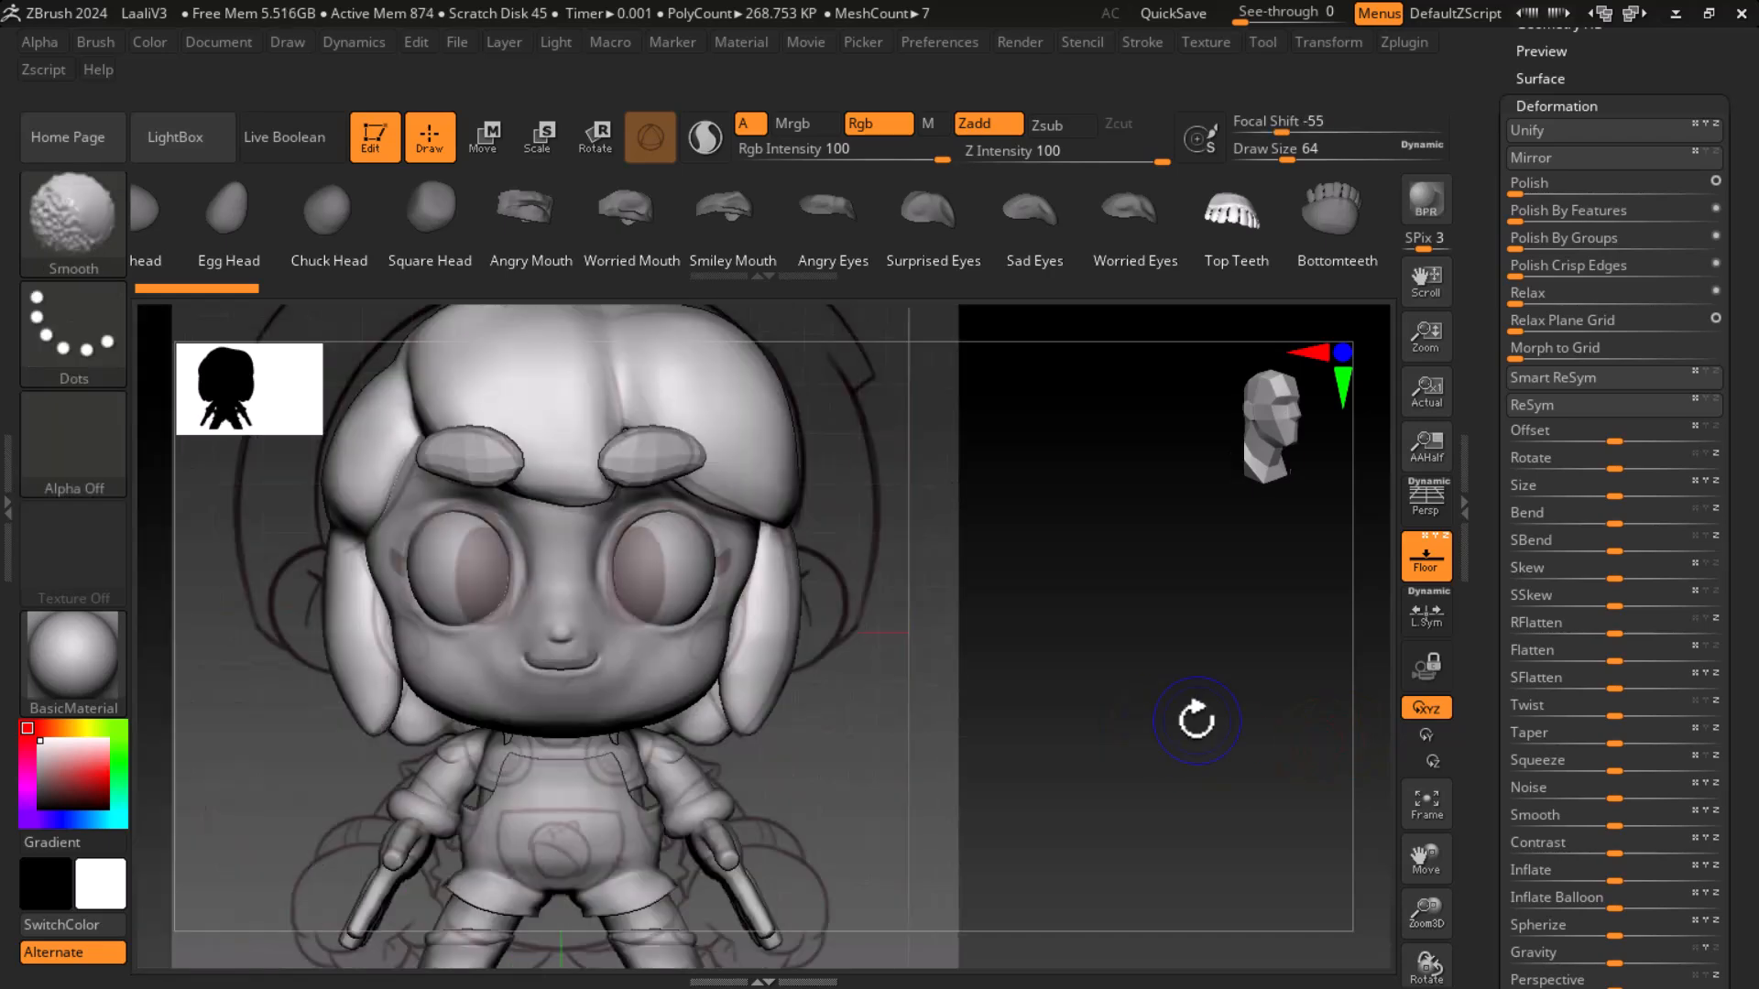
pyautogui.moveTo(989, 714); pyautogui.dragTo(920, 712)
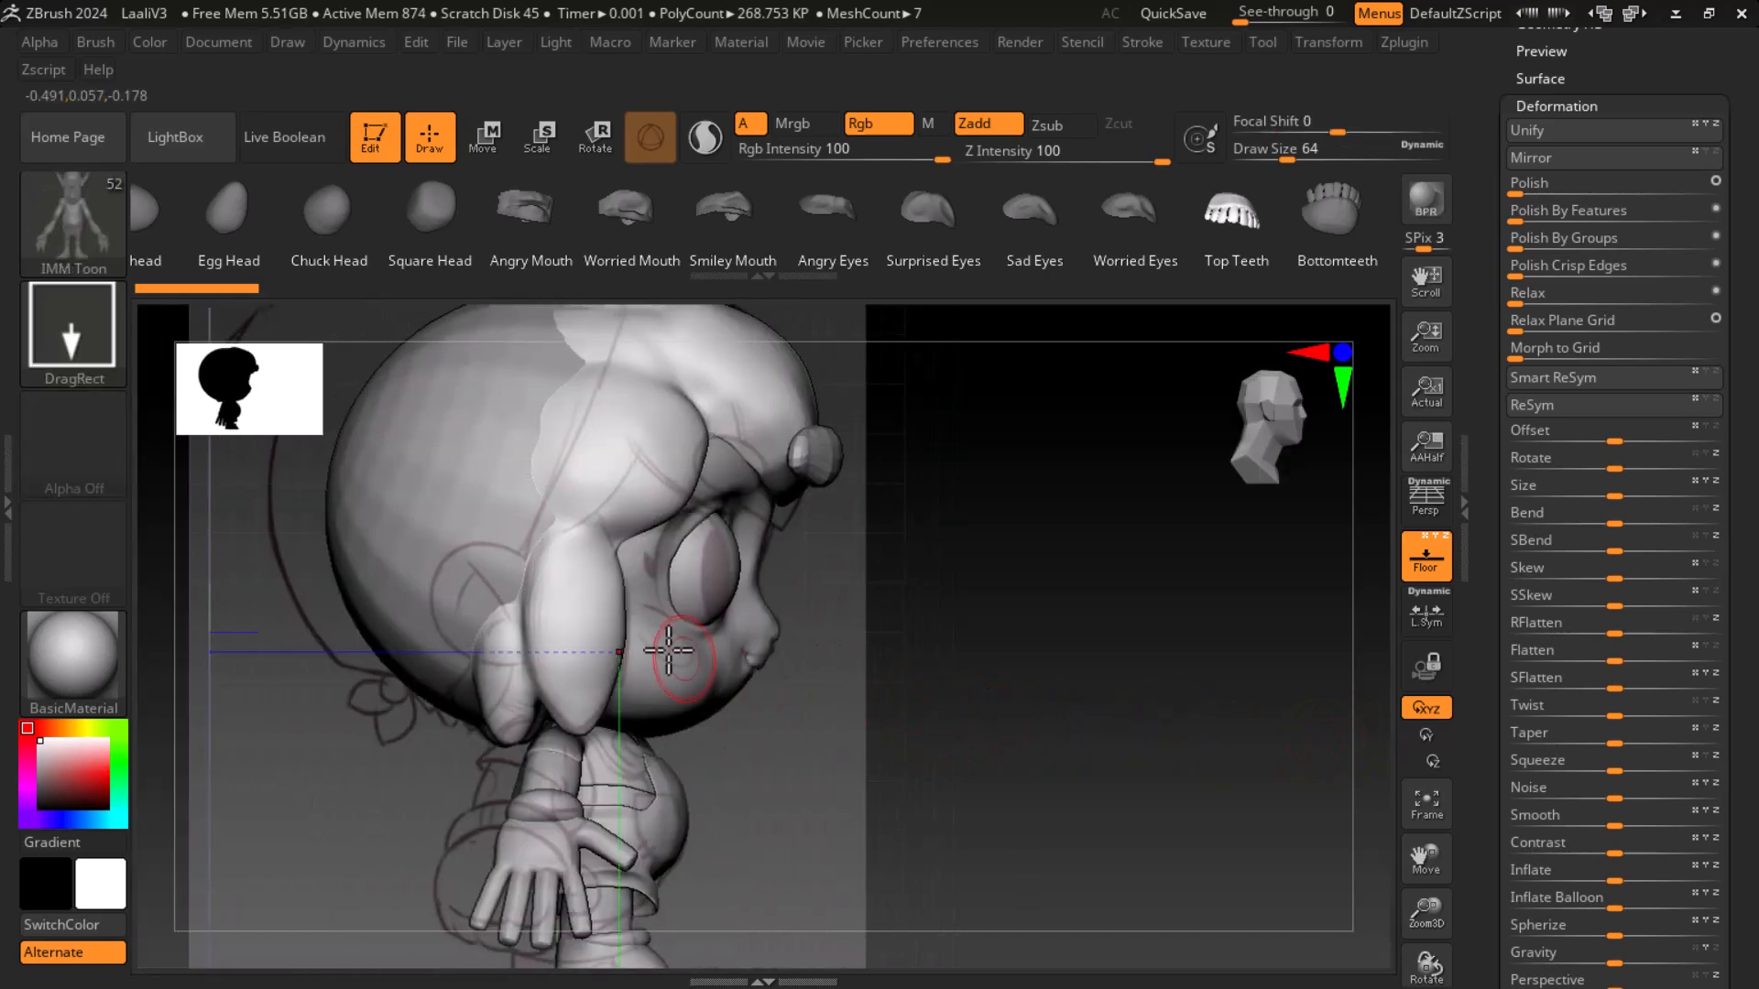
pyautogui.click(499, 600)
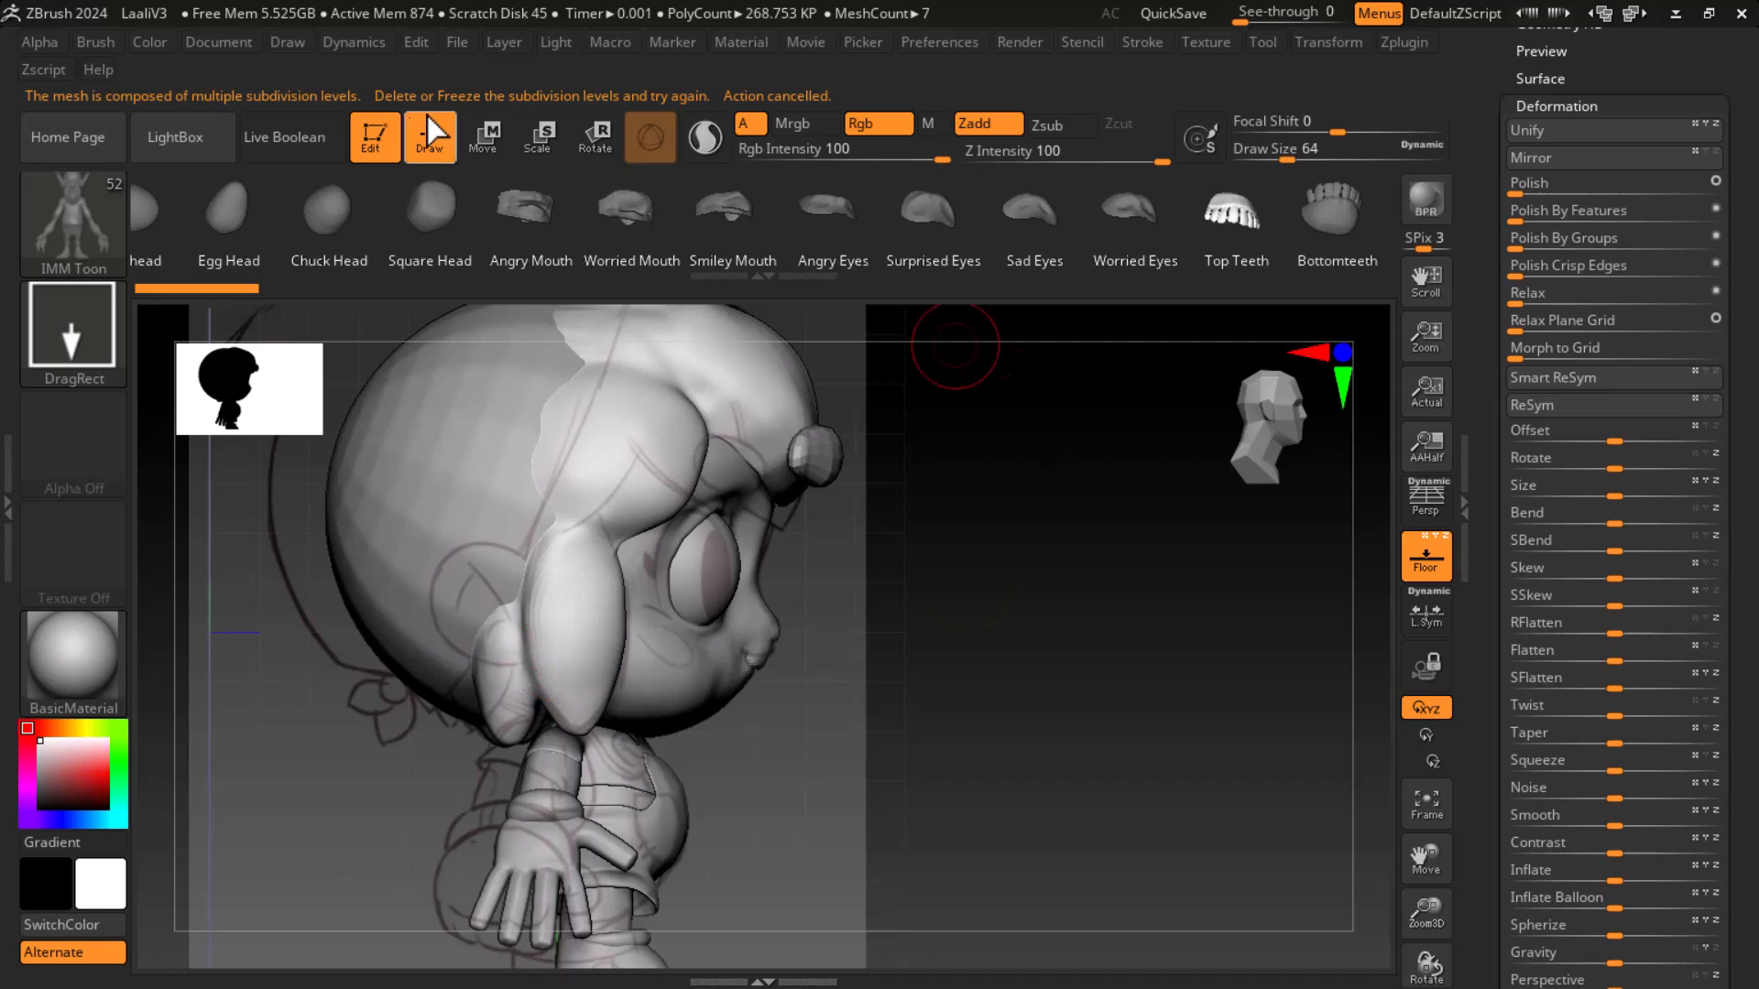
# - Switch to the next interface layout and pick the Move brush
pyautogui.click(490, 135)
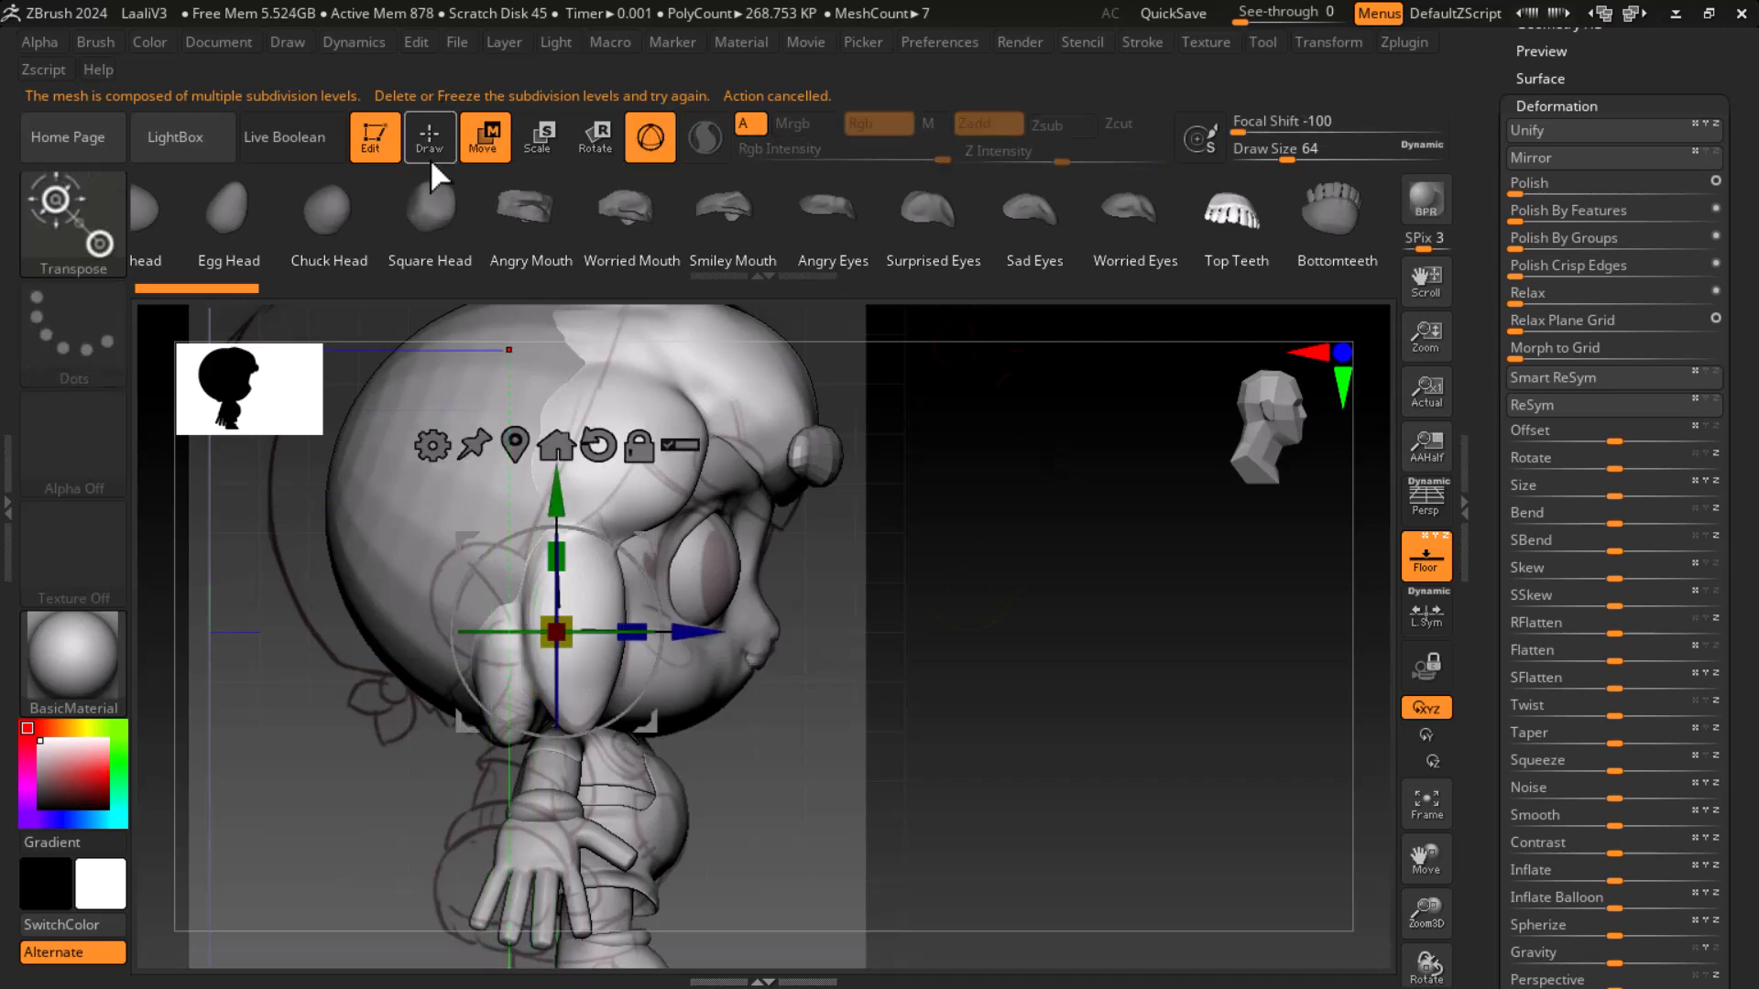
pyautogui.press('q')
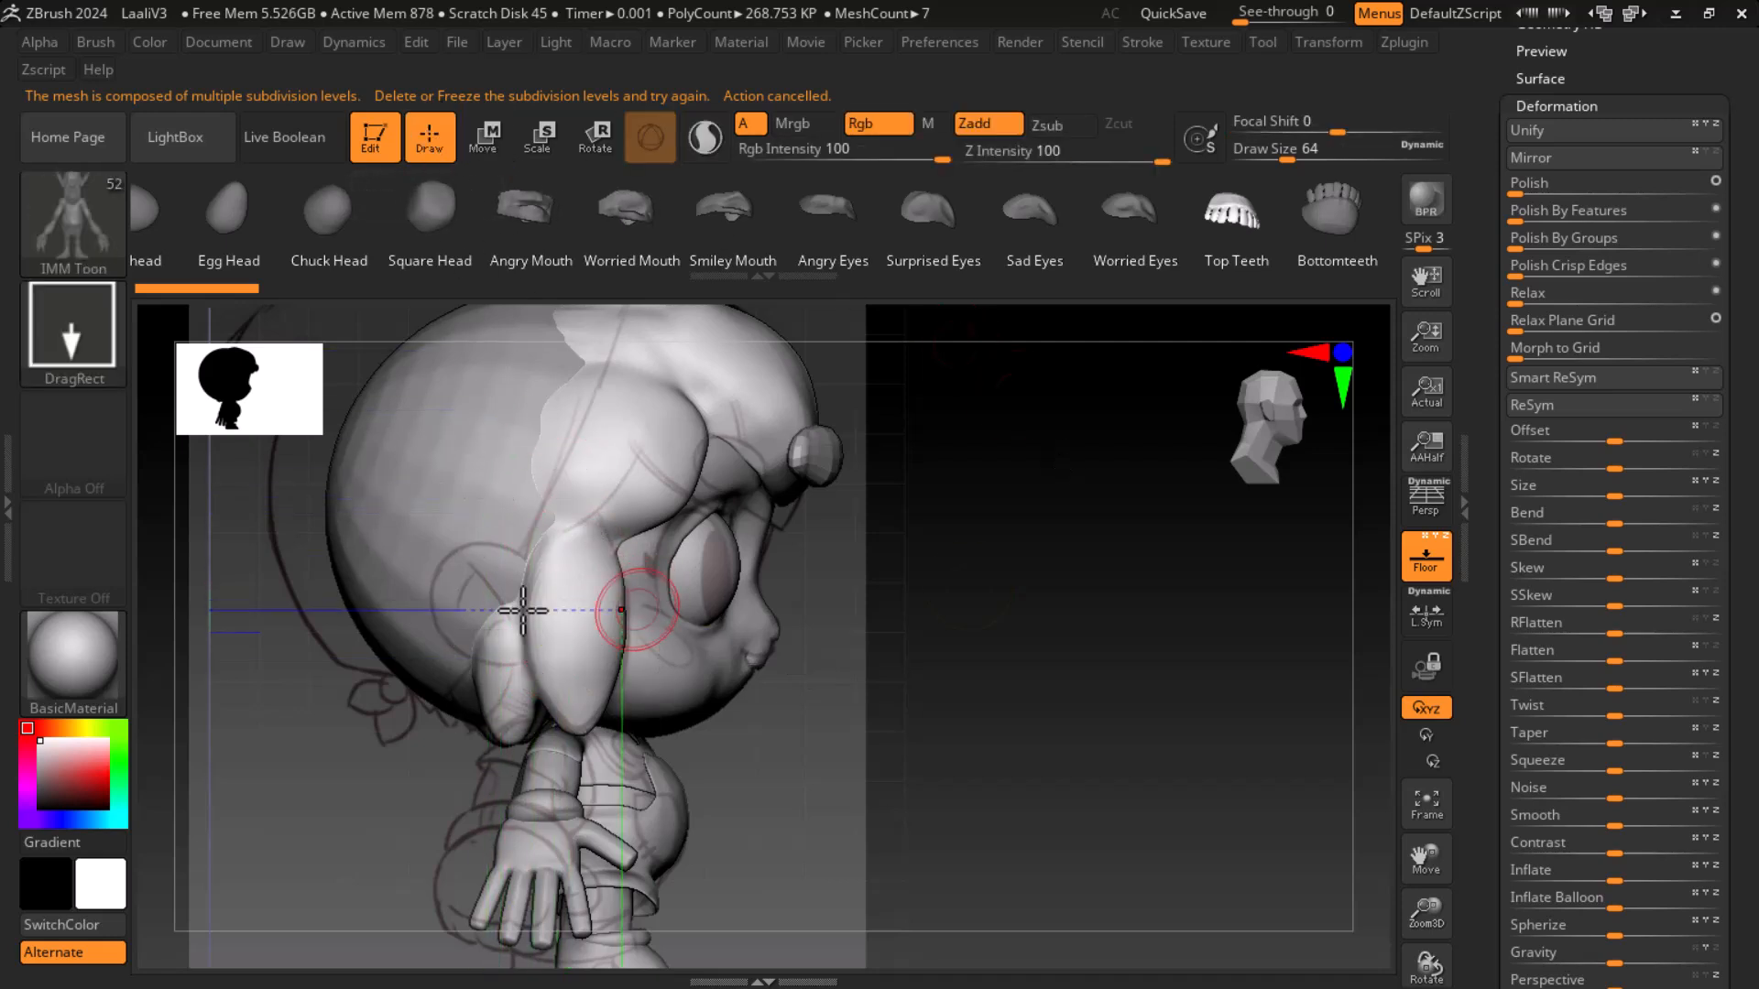
pyautogui.click(1633, 14)
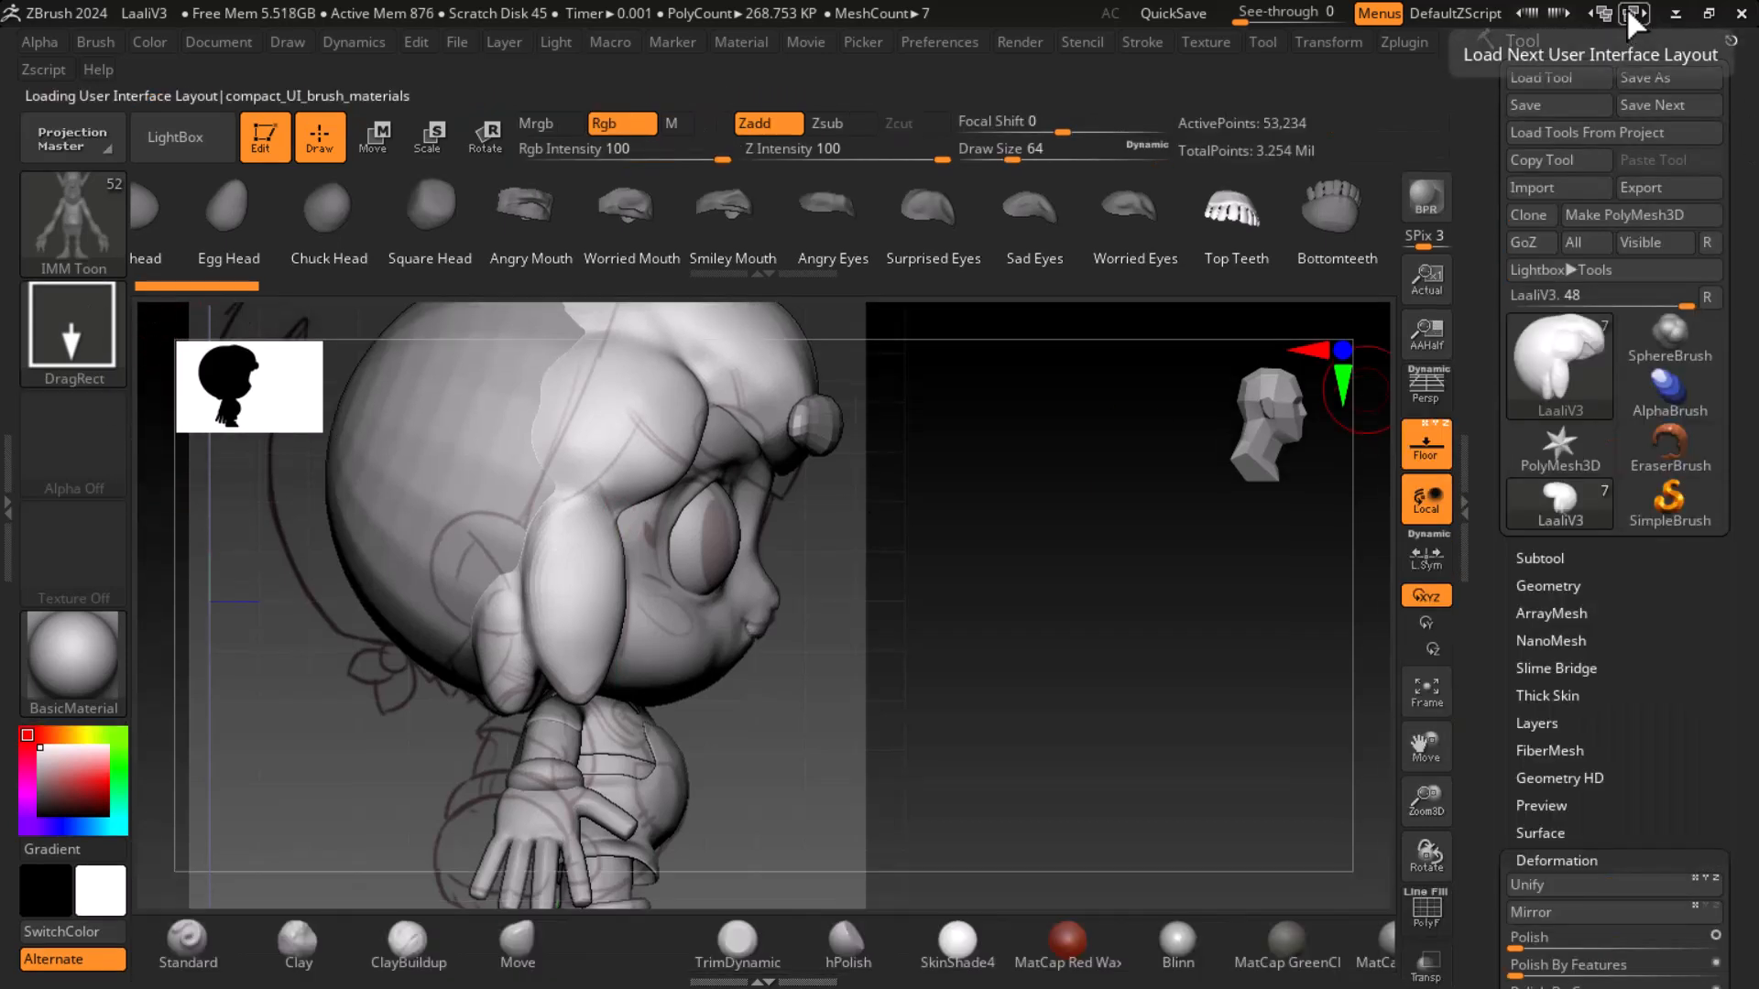
pyautogui.click(529, 933)
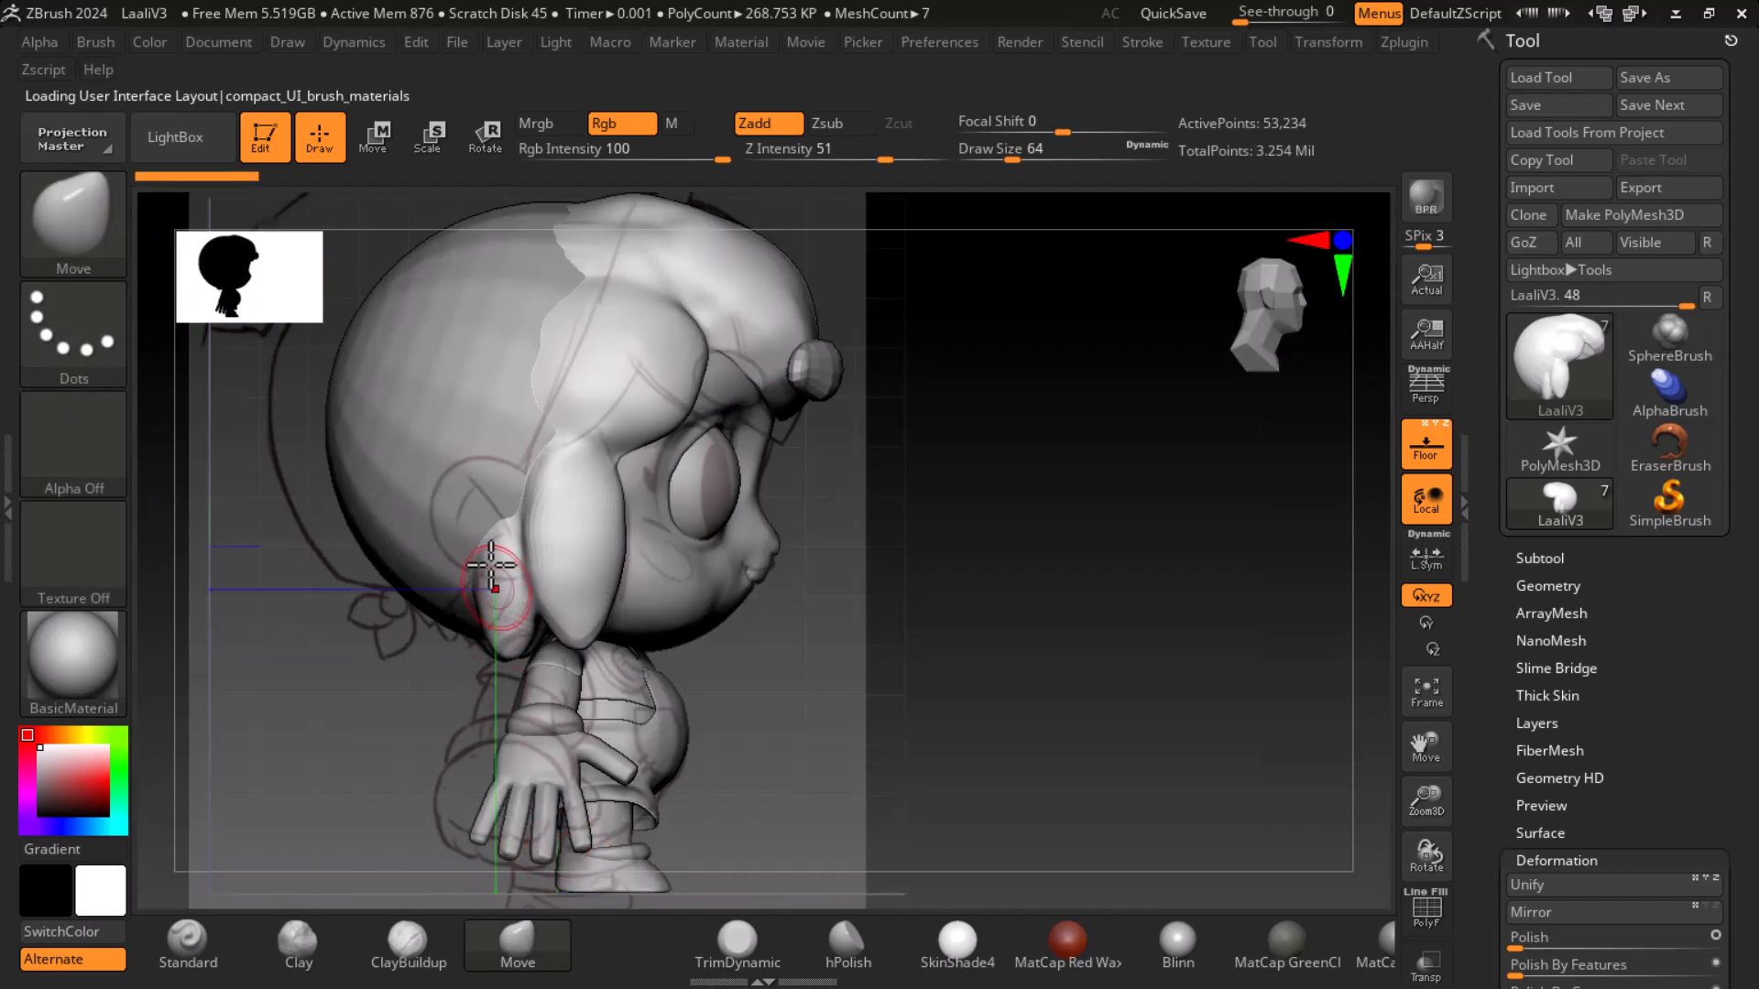
# - Select the hair subtool and lower its subdivision level to 1
pyautogui.keyDown('alt'); pyautogui.click(483, 427); pyautogui.keyUp('alt')
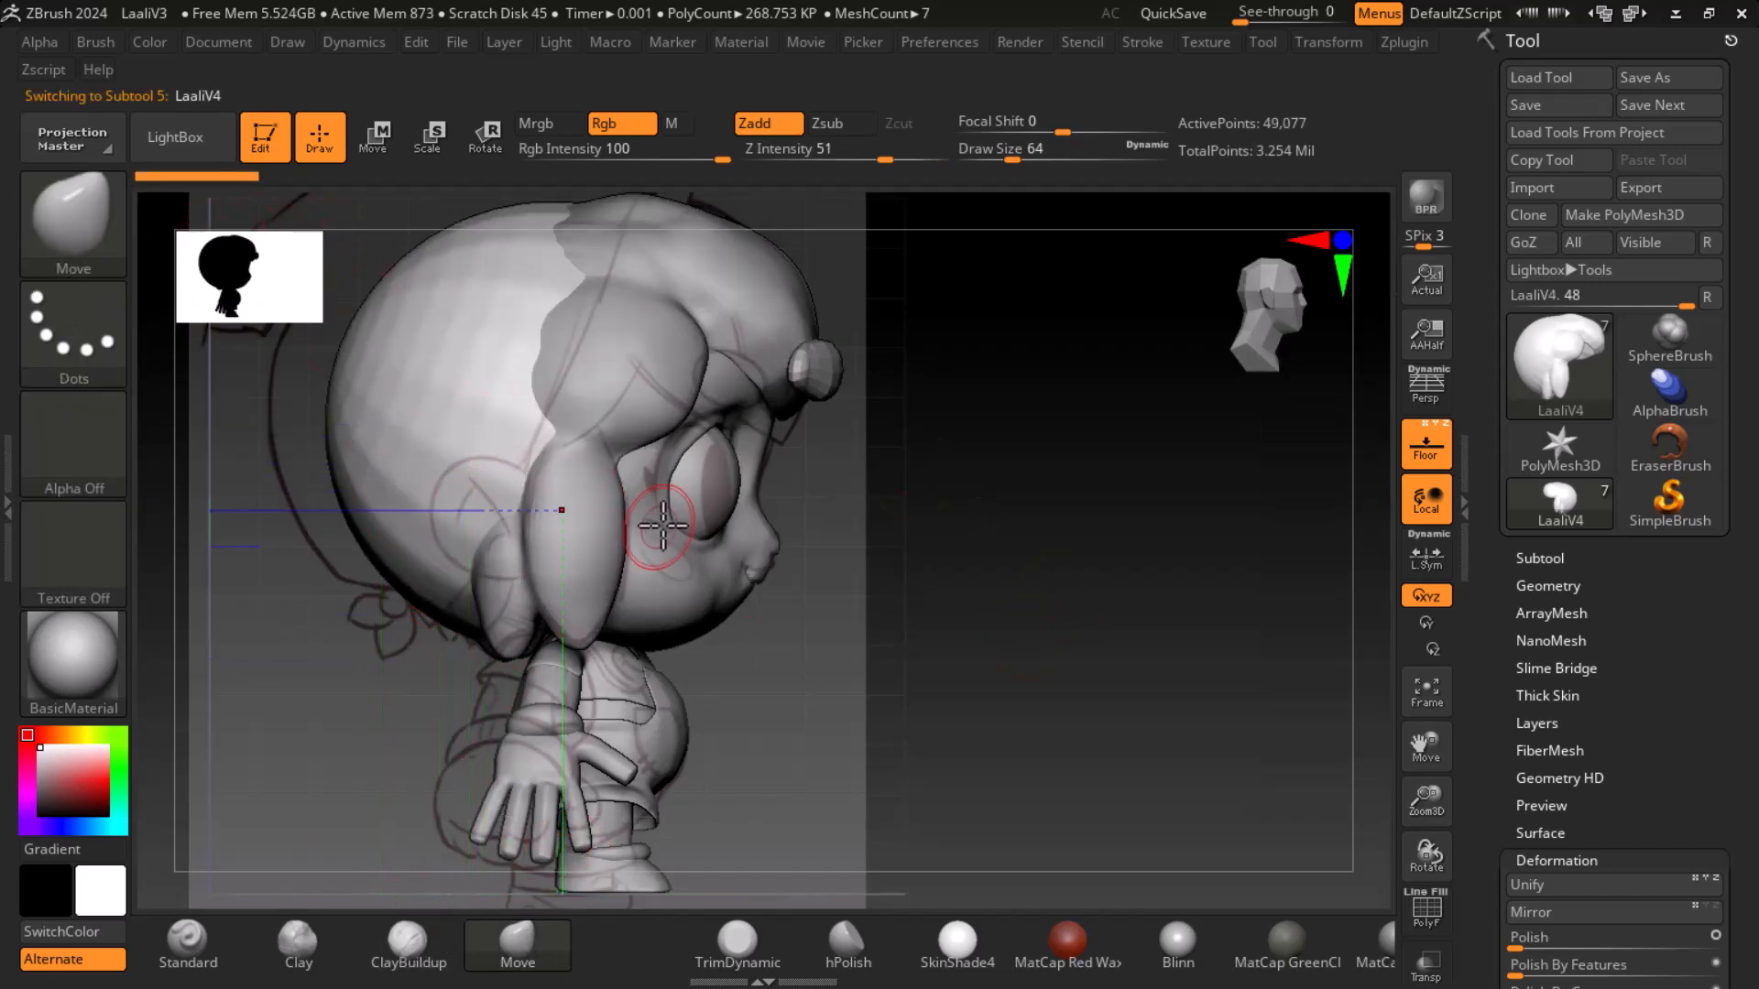
pyautogui.keyDown('alt'); pyautogui.click(569, 510); pyautogui.keyUp('alt')
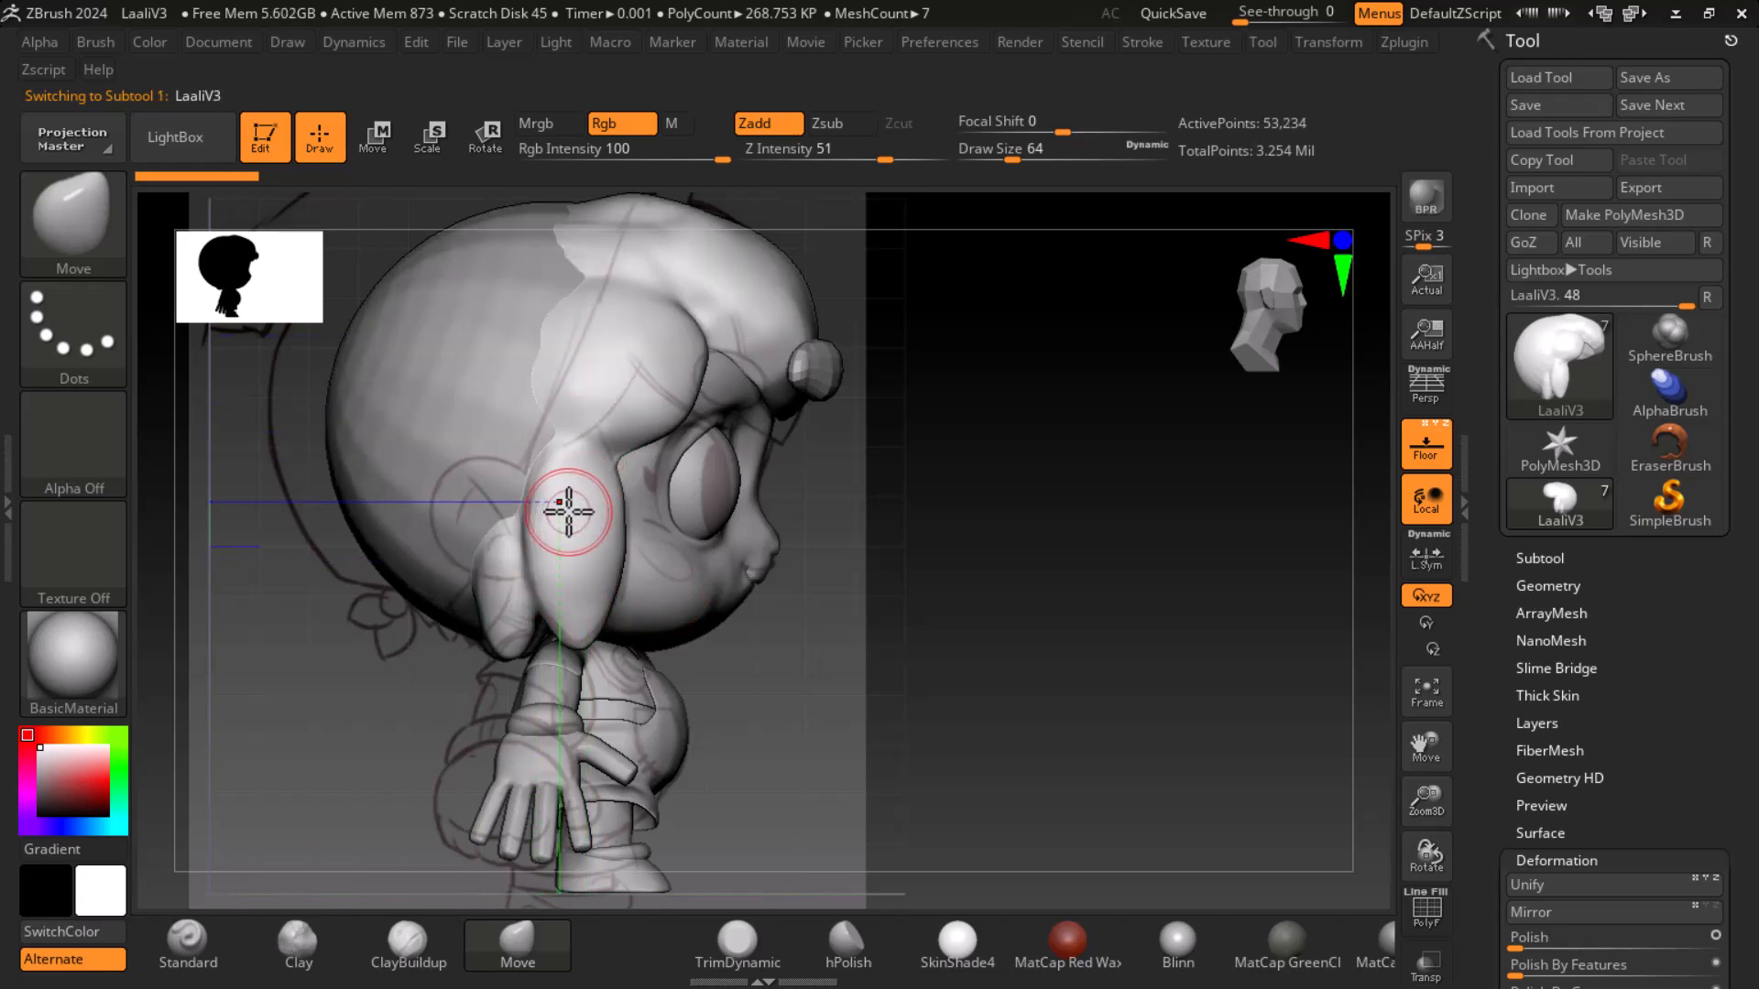
pyautogui.click(1539, 558)
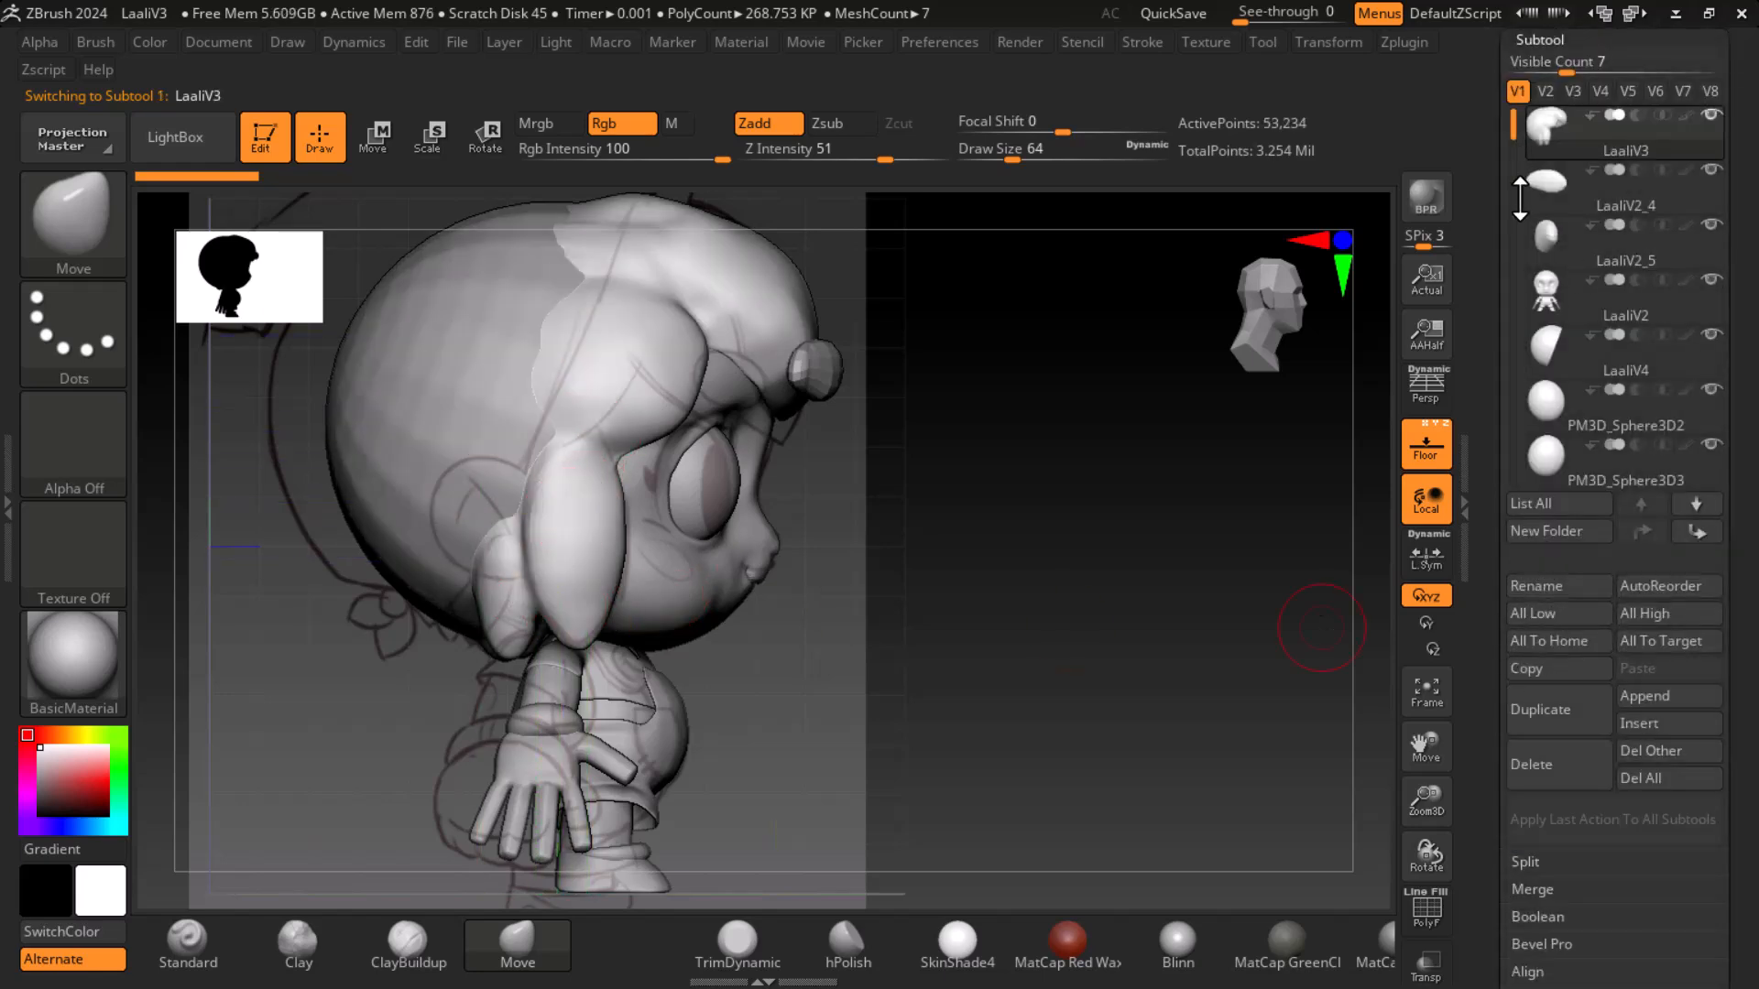
pyautogui.moveTo(1472, 589); pyautogui.dragTo(1480, 417)
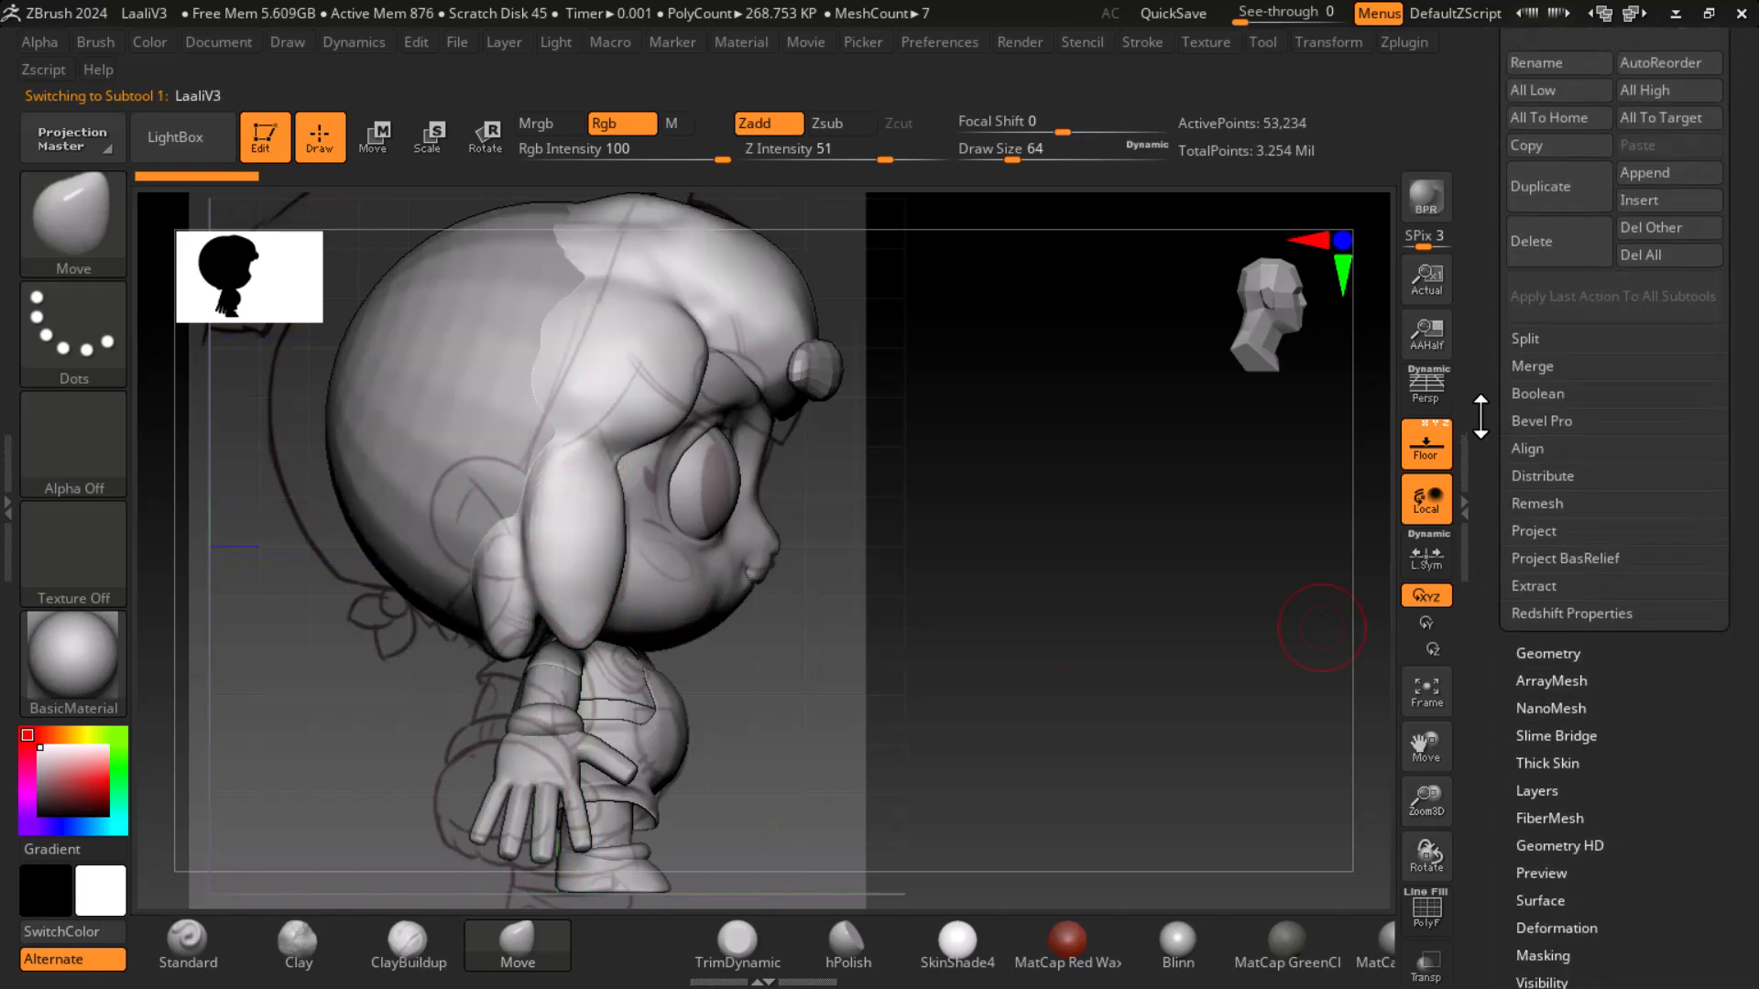
pyautogui.click(1540, 654)
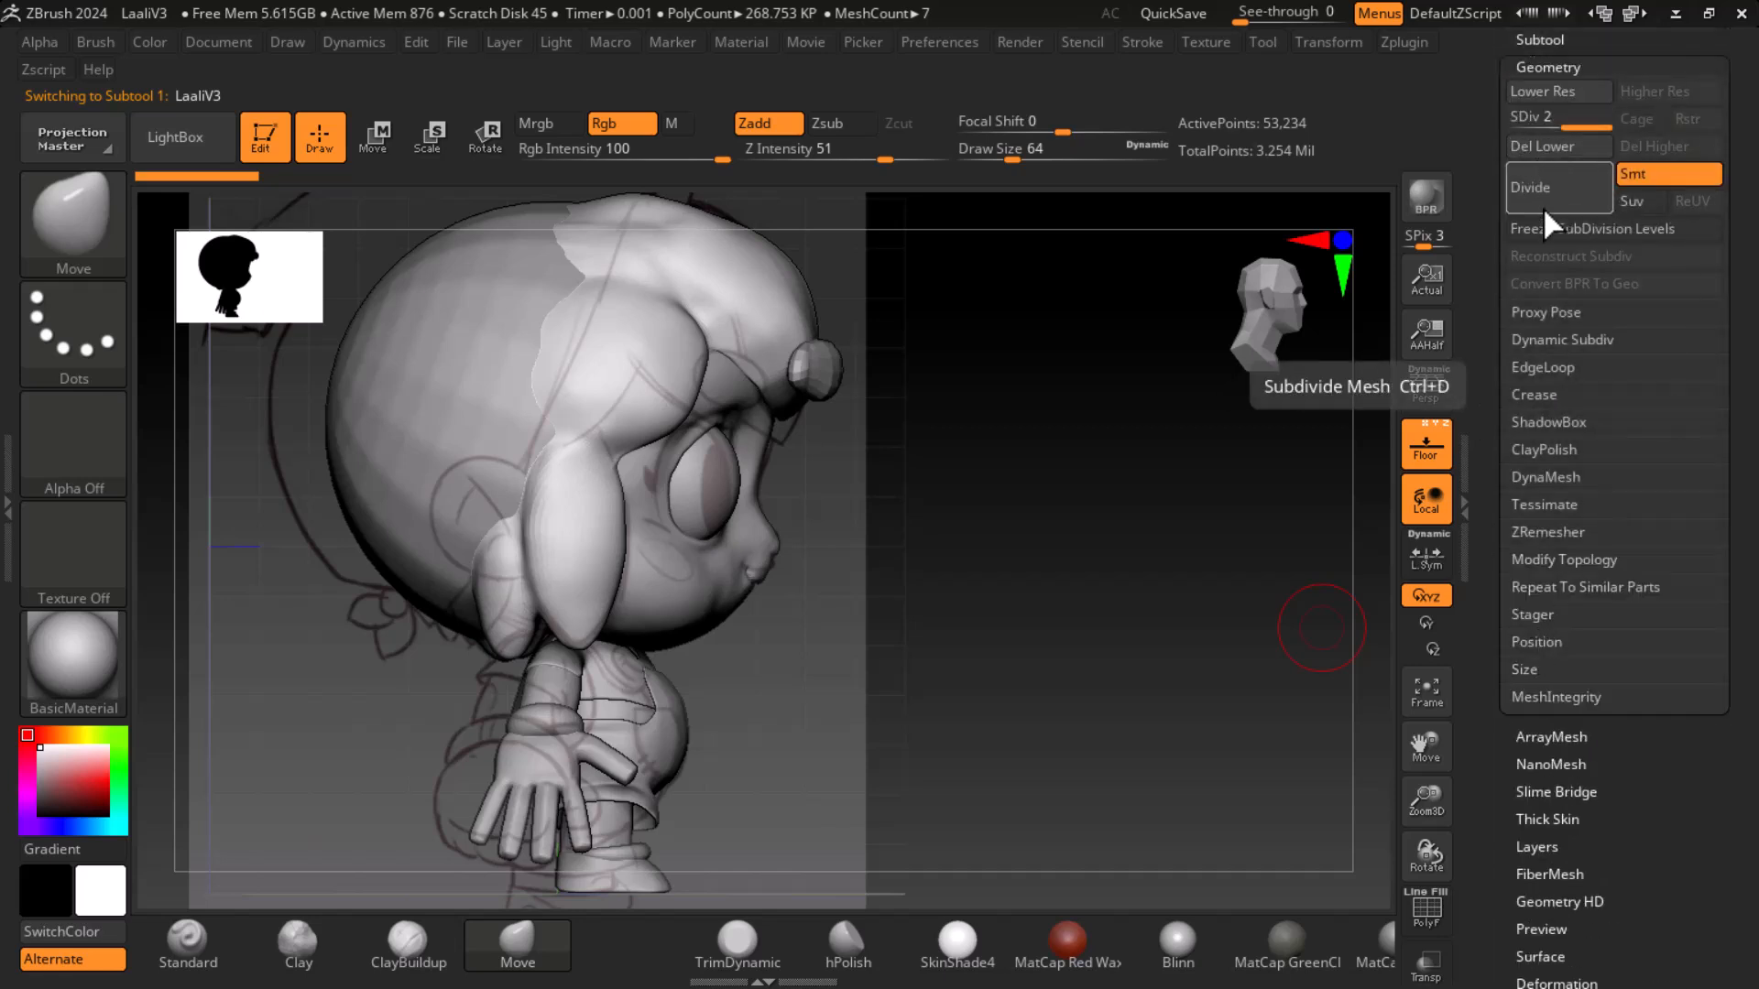
pyautogui.click(73, 224)
pyautogui.press('i')
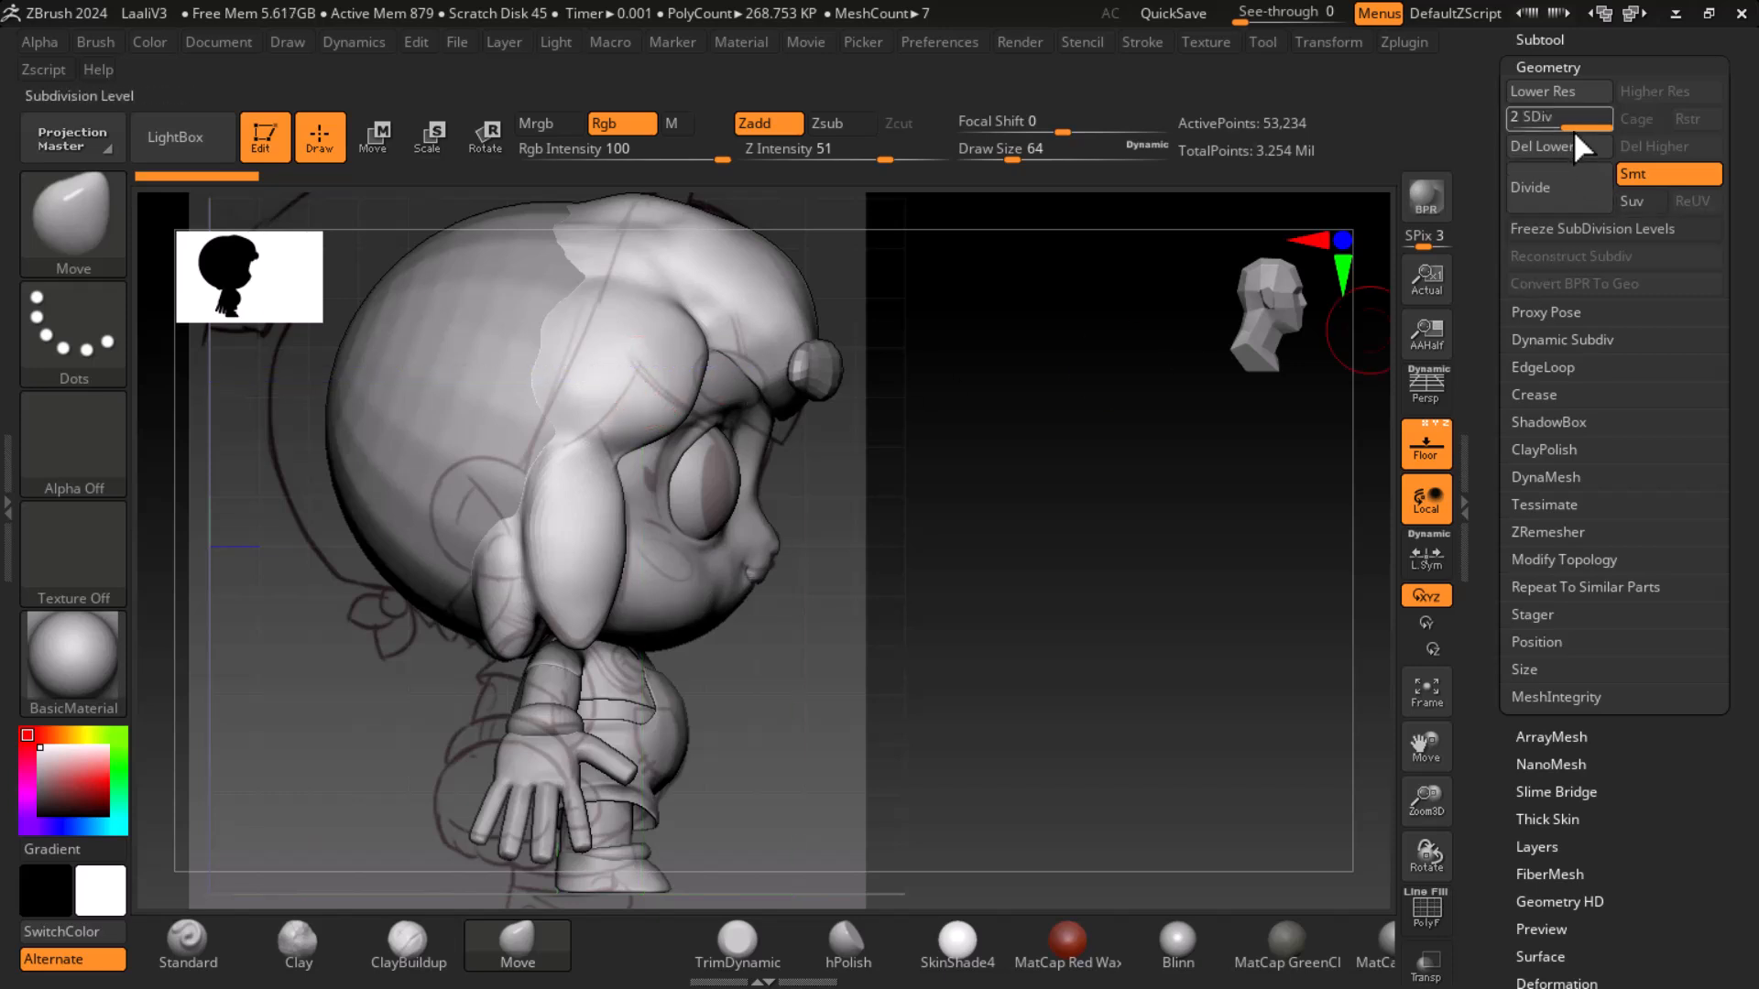
pyautogui.click(1521, 124)
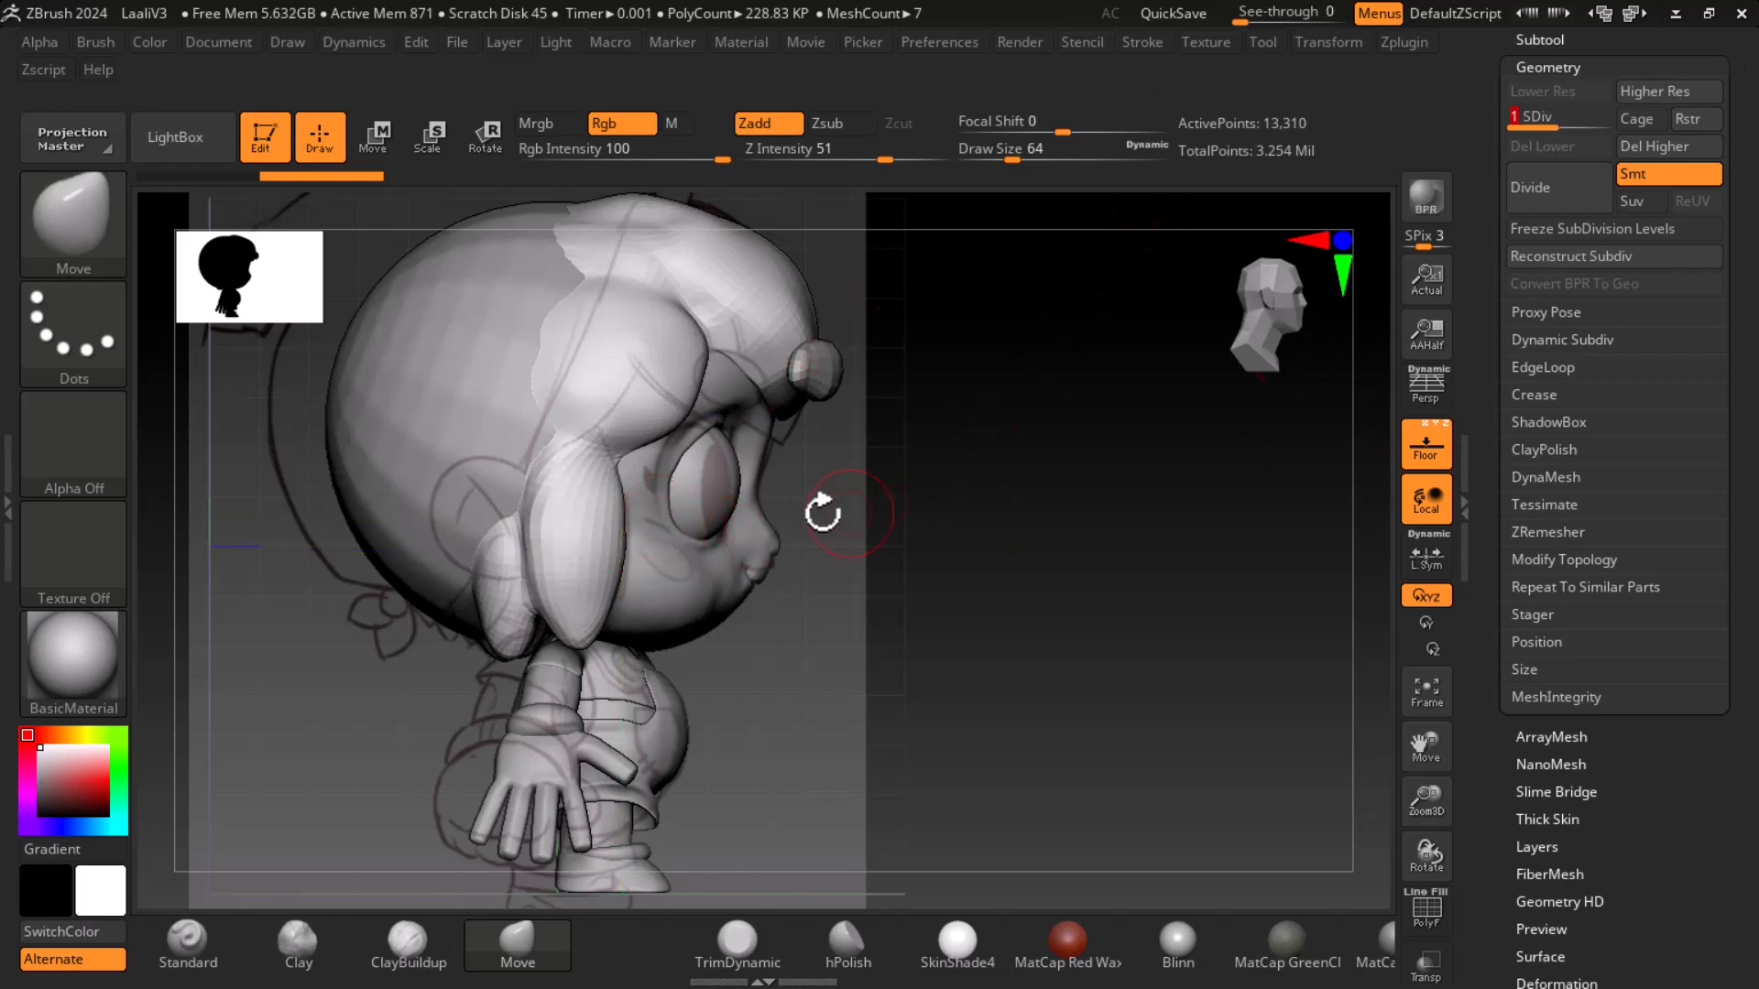
# - Duplicate the active hair subtool
pyautogui.moveTo(1498, 238); pyautogui.dragTo(1500, 371)
pyautogui.click(1545, 182)
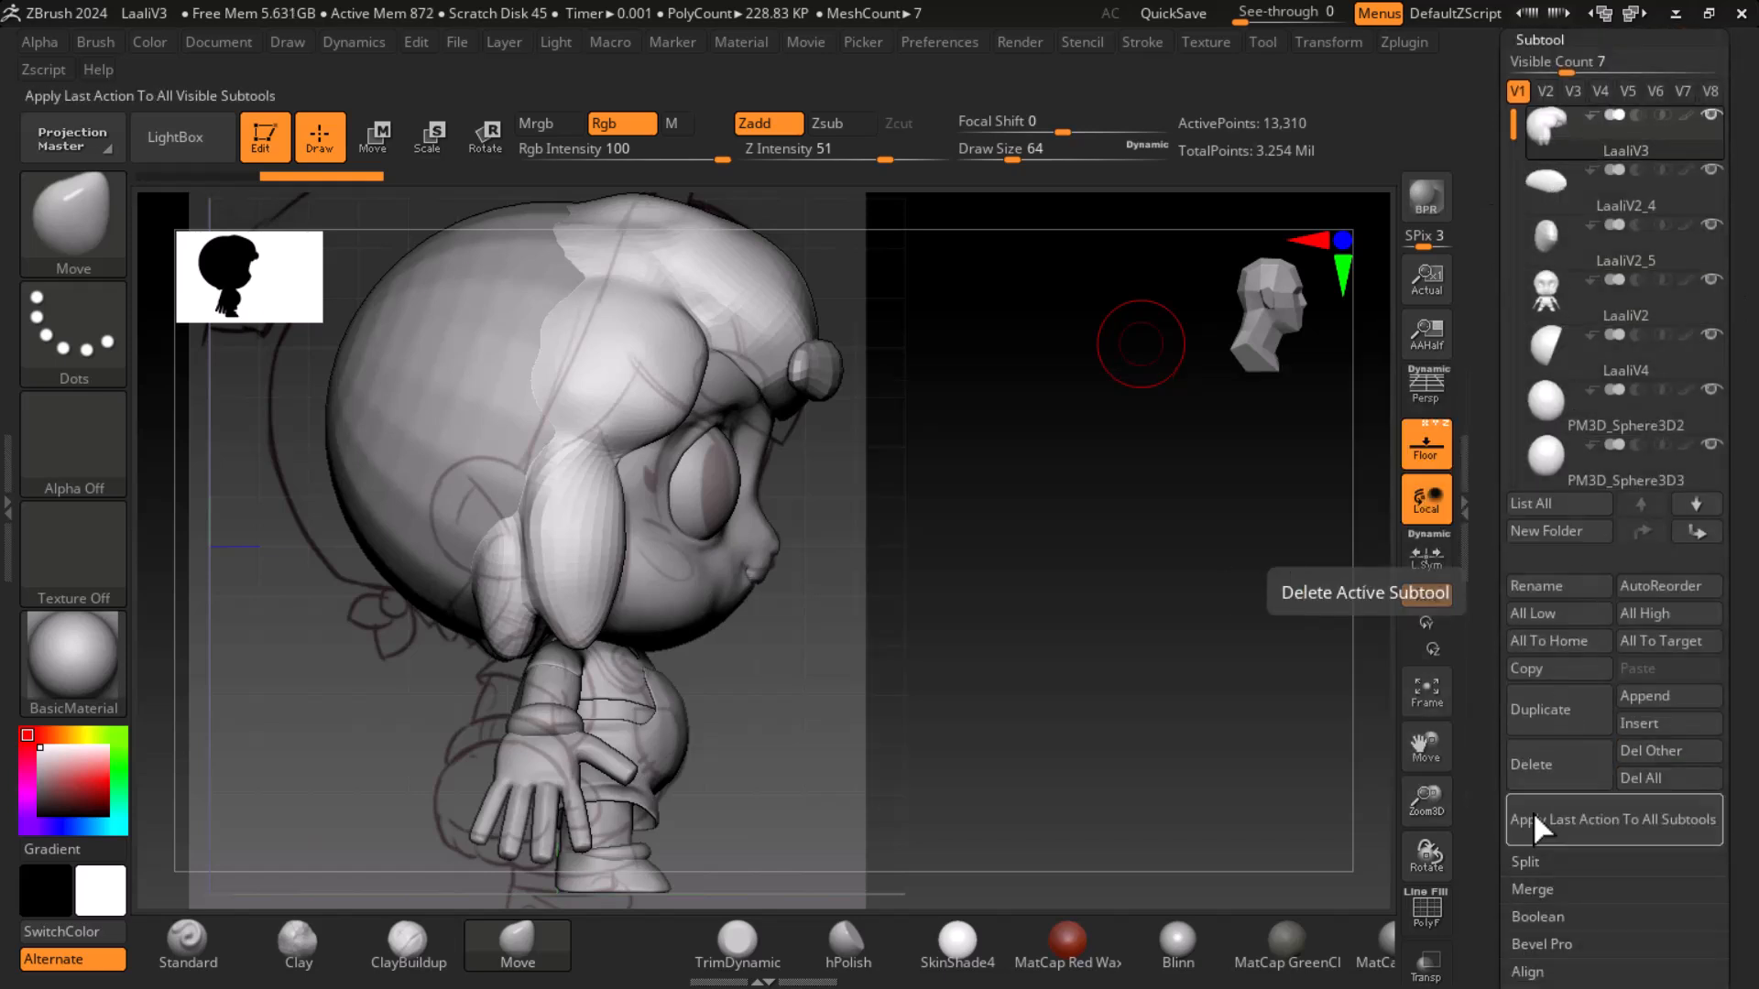
pyautogui.click(1568, 720)
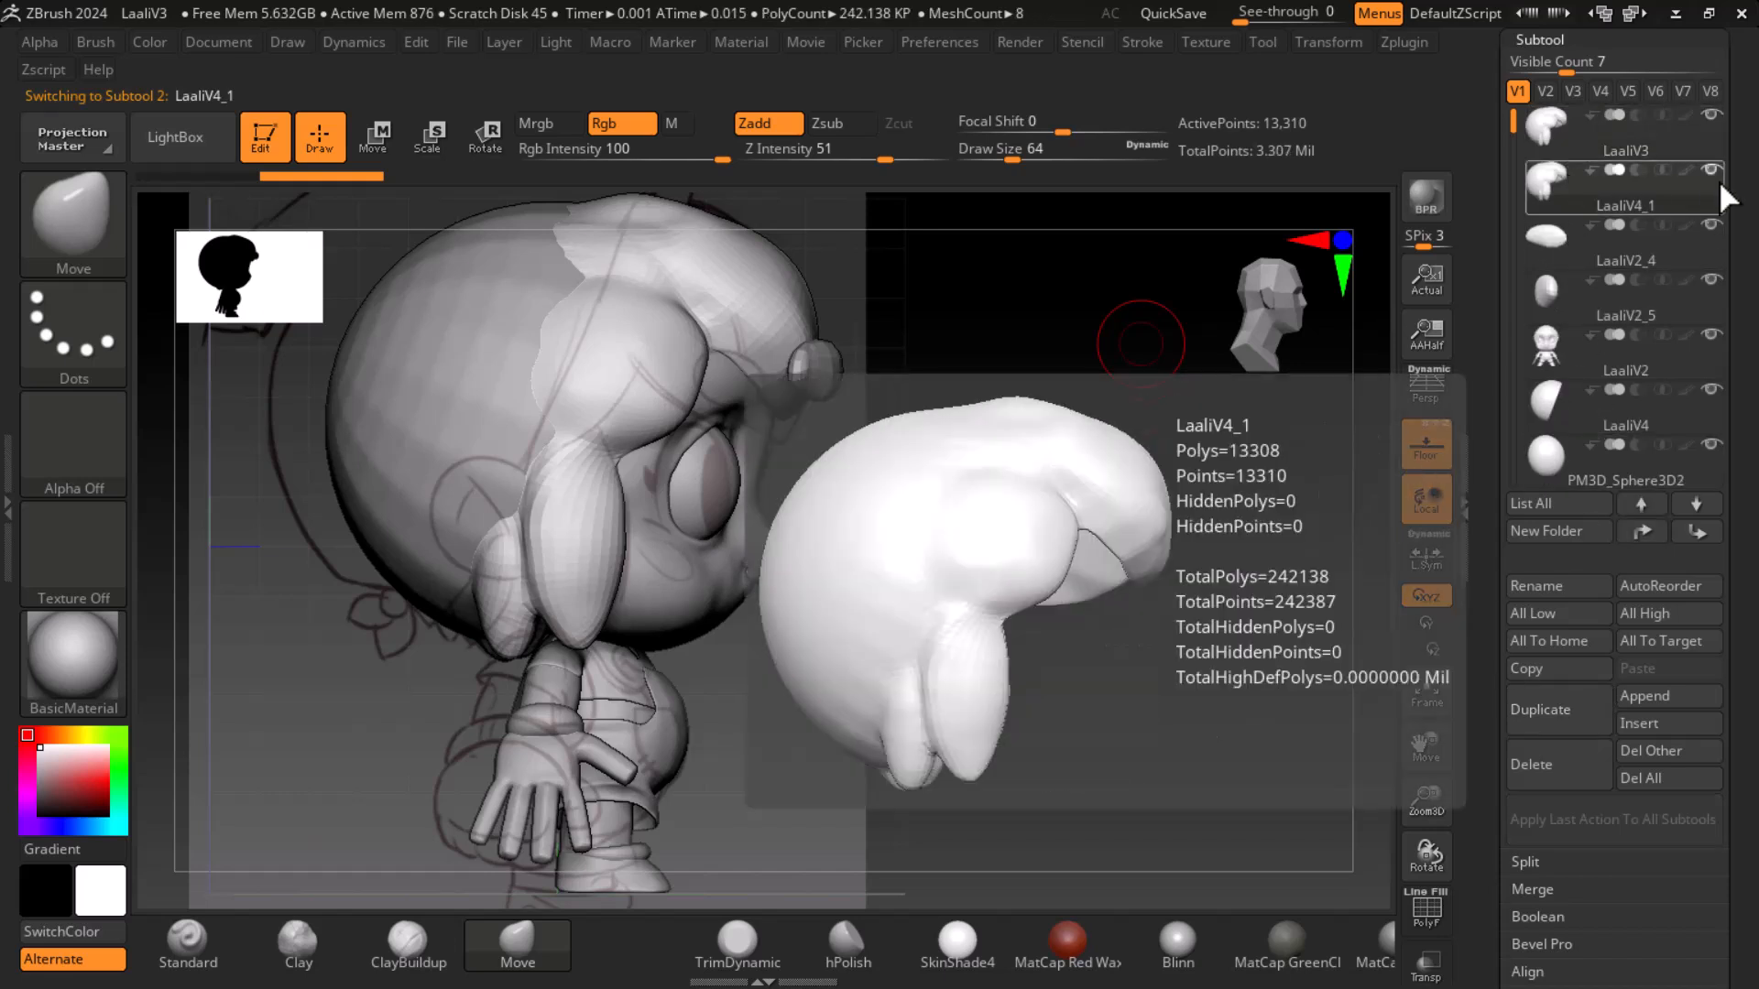
# - Select the duplicated hair subtool and delete its lower subdivision levels
pyautogui.click(1709, 171)
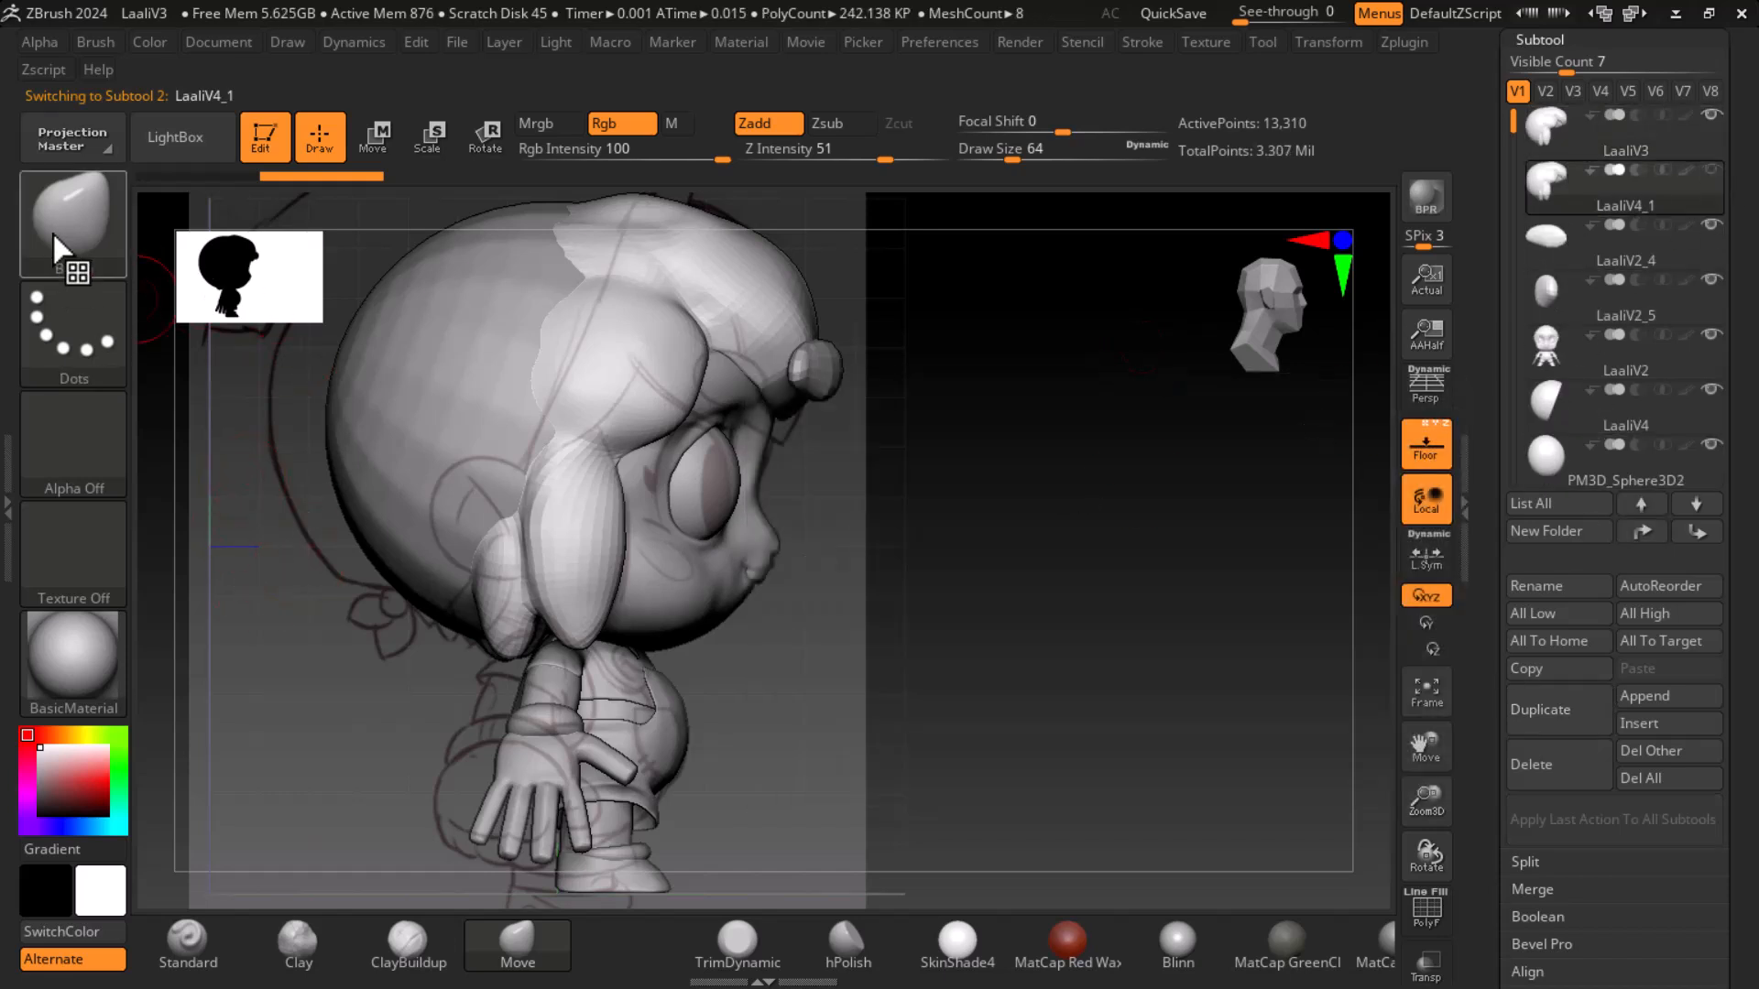
pyautogui.moveTo(1487, 836); pyautogui.dragTo(1501, 573)
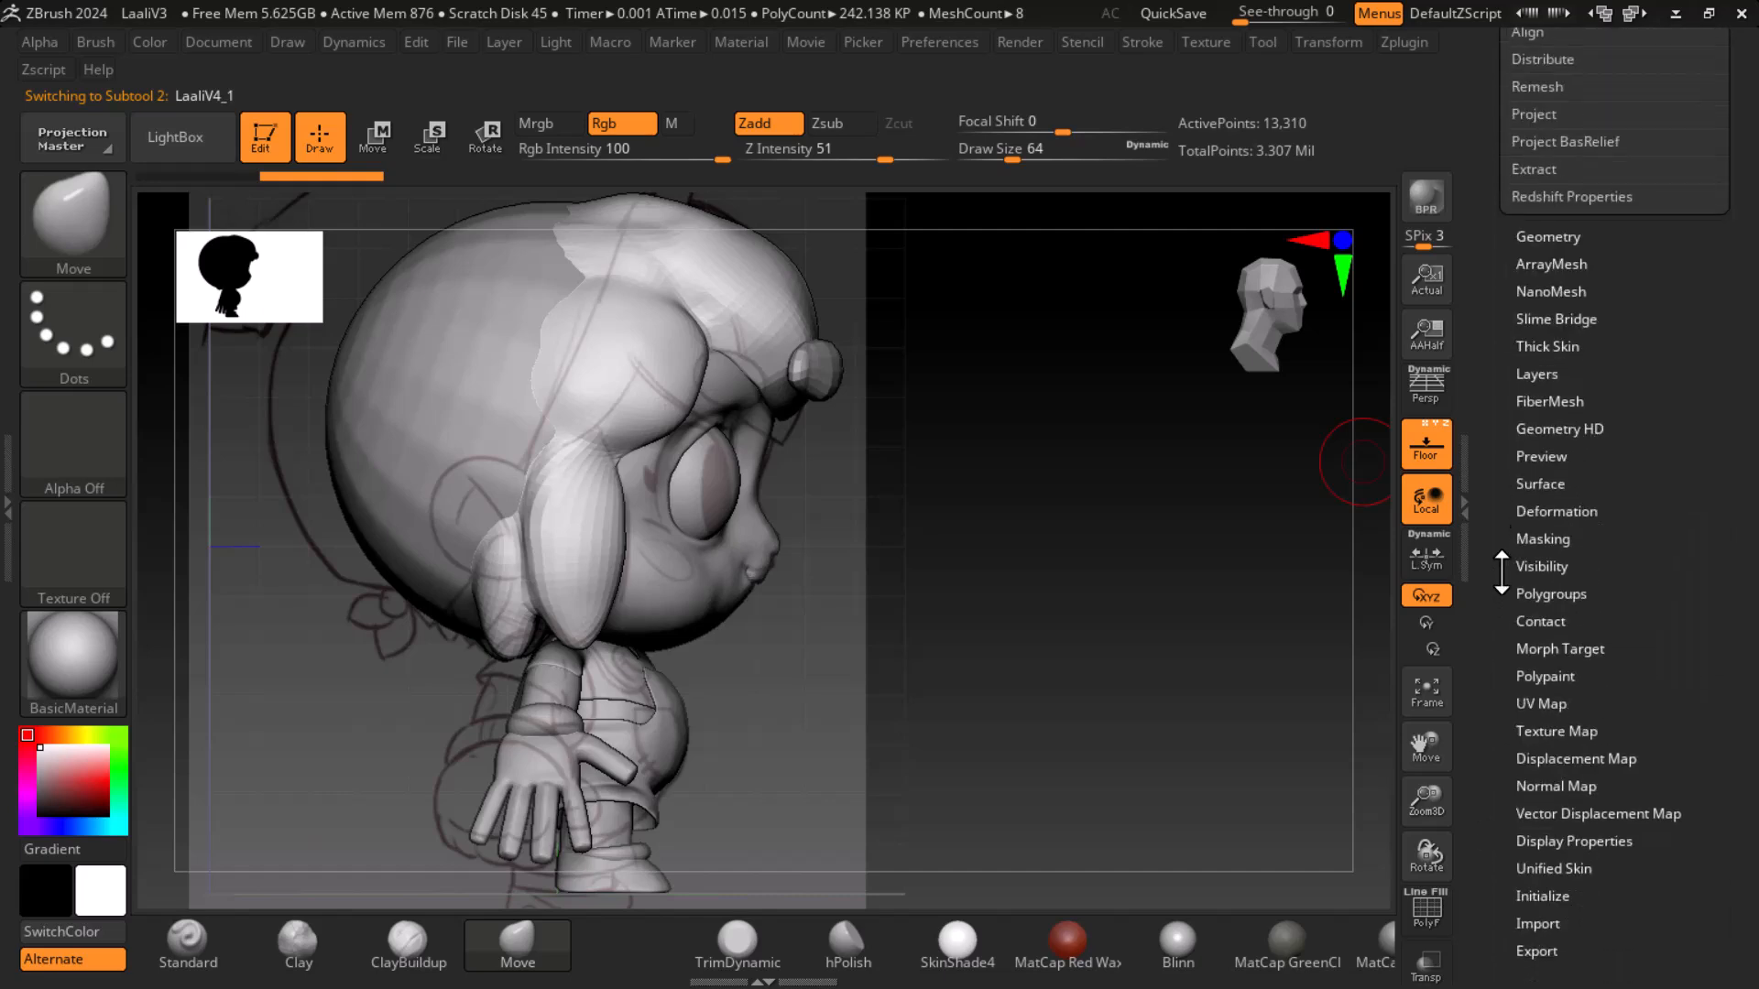
pyautogui.click(1561, 235)
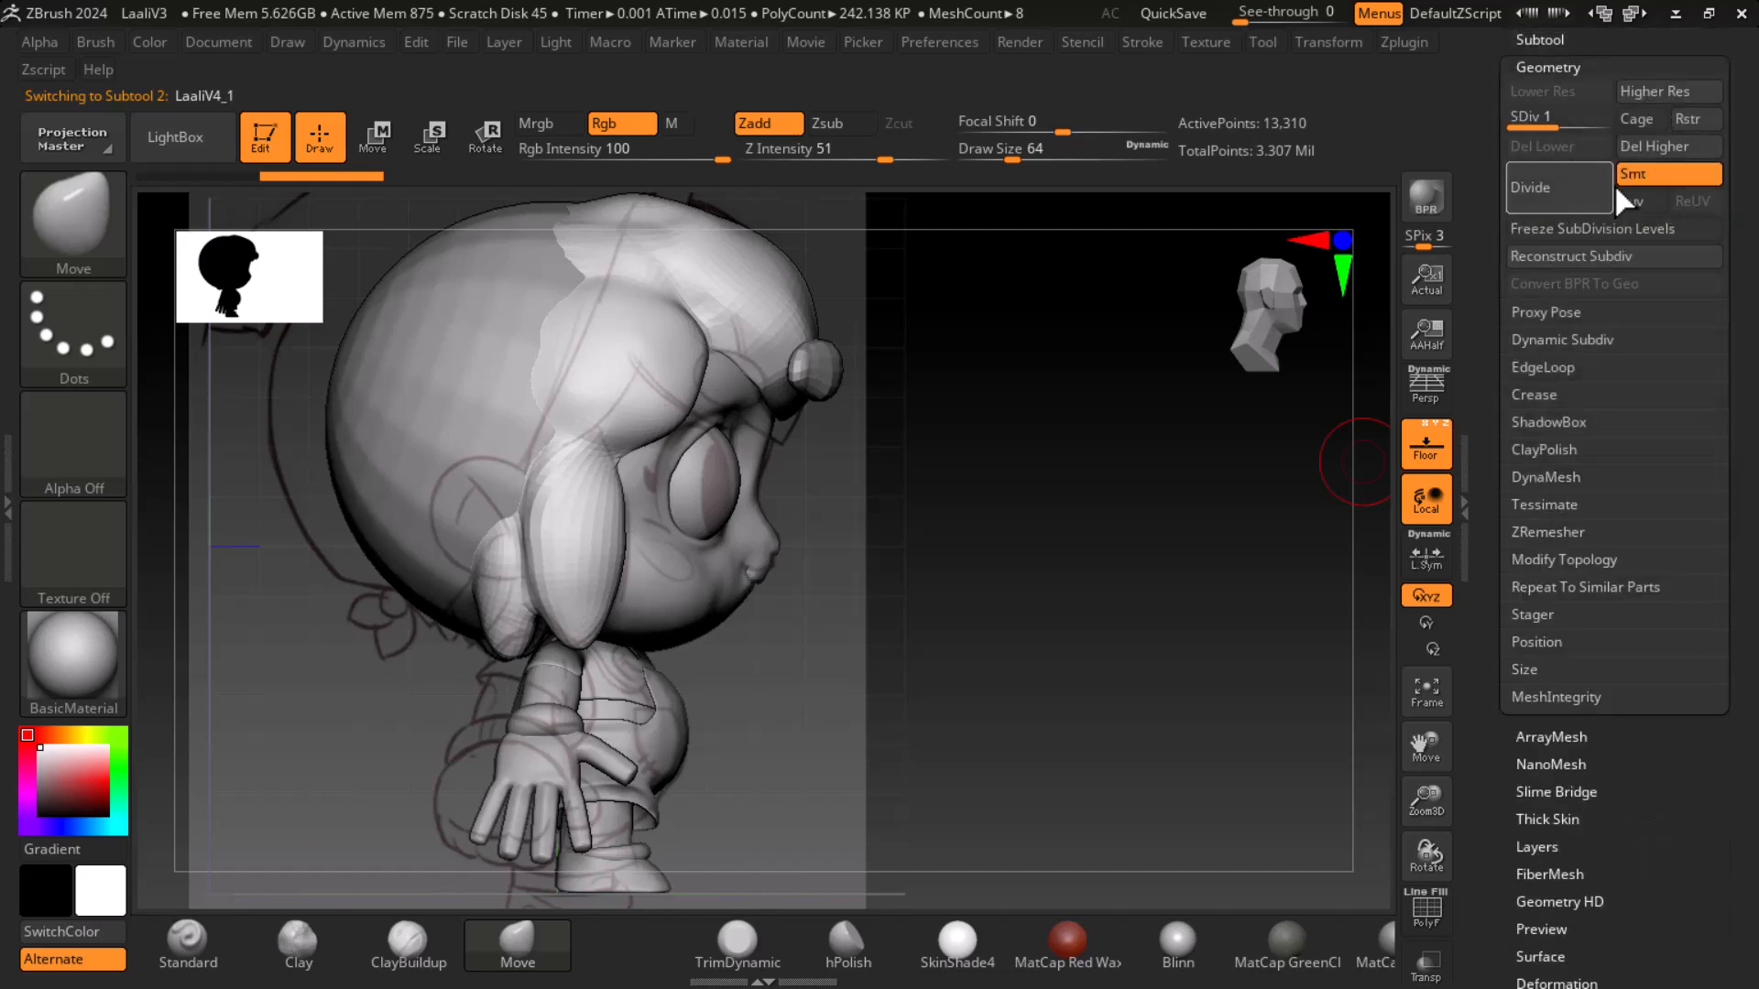
pyautogui.click(1661, 146)
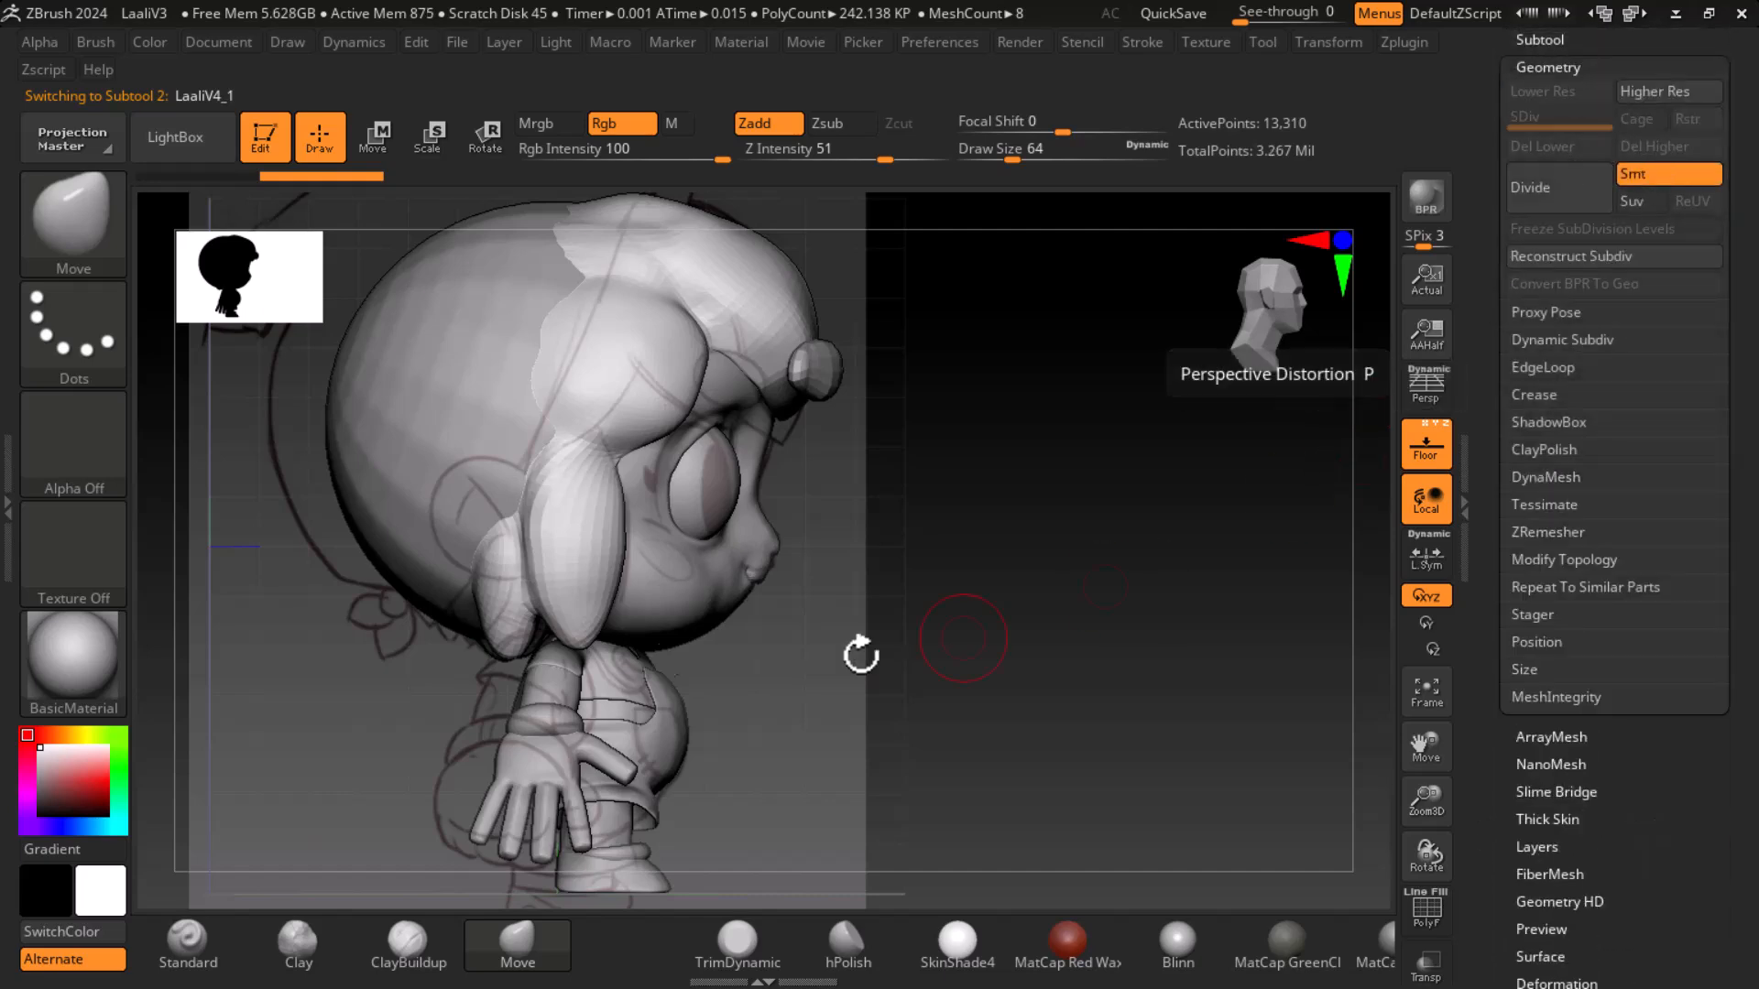
# - Choose the IMM Toon brush and pick the Base Ear mesh from its selection
pyautogui.click(73, 220)
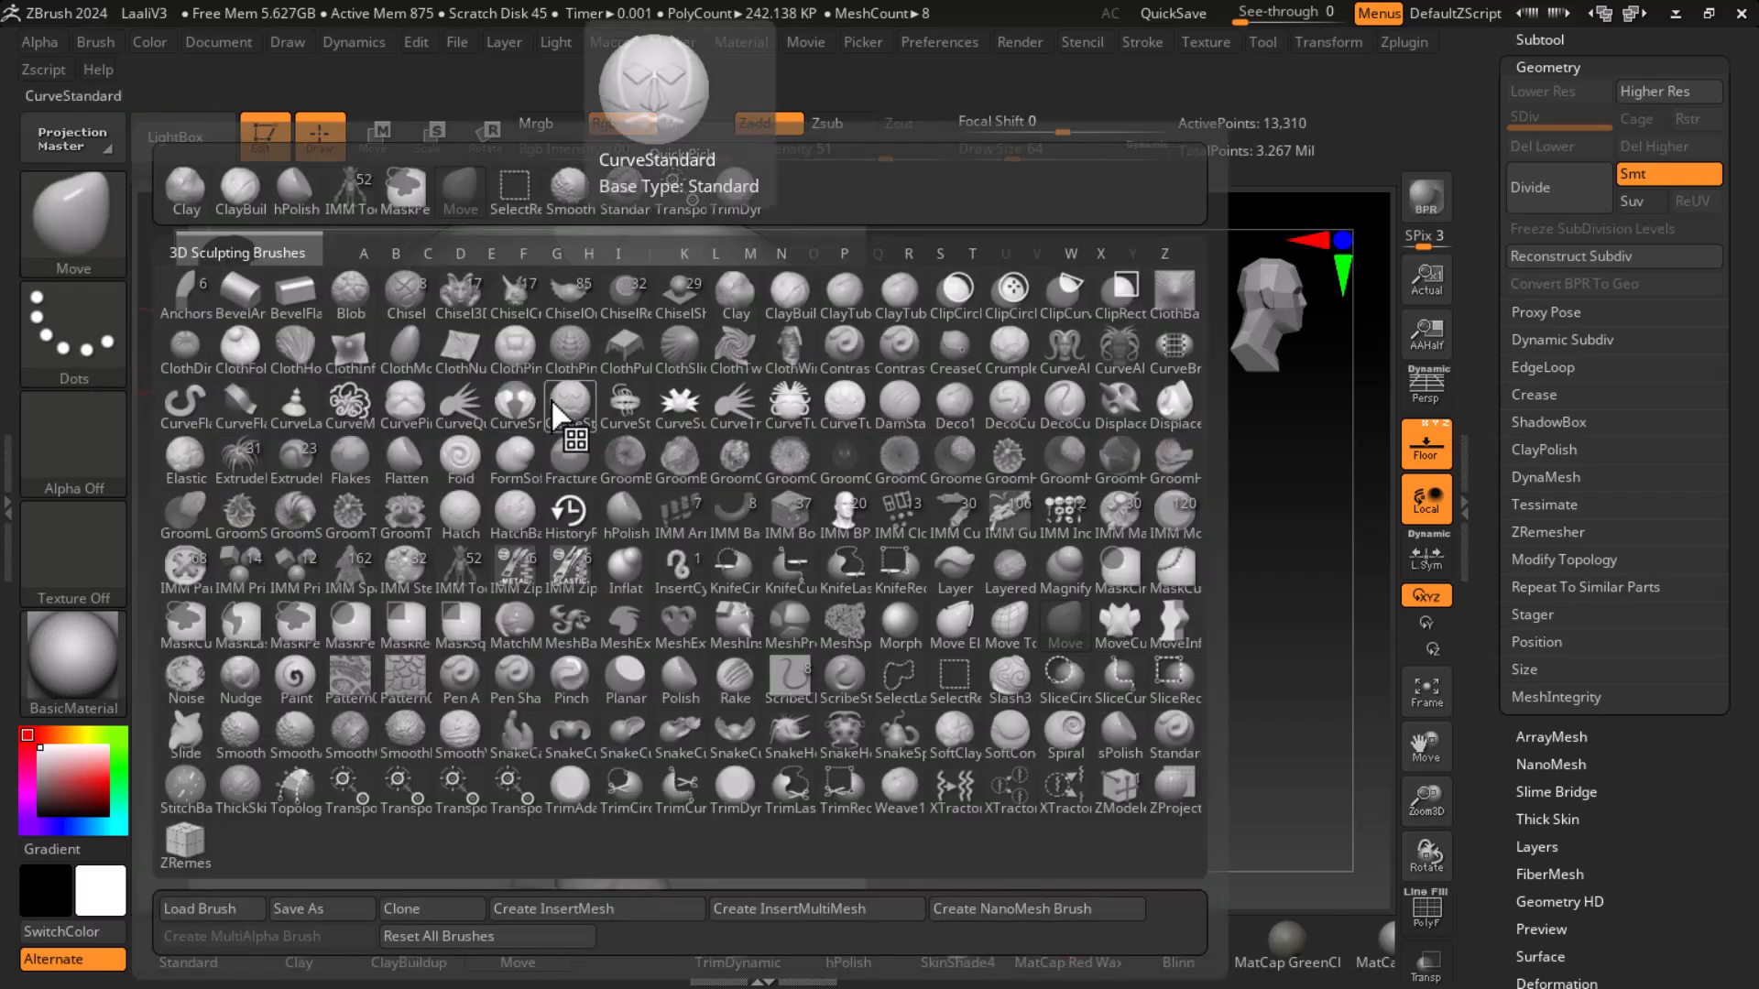
pyautogui.press('i')
pyautogui.click(455, 569)
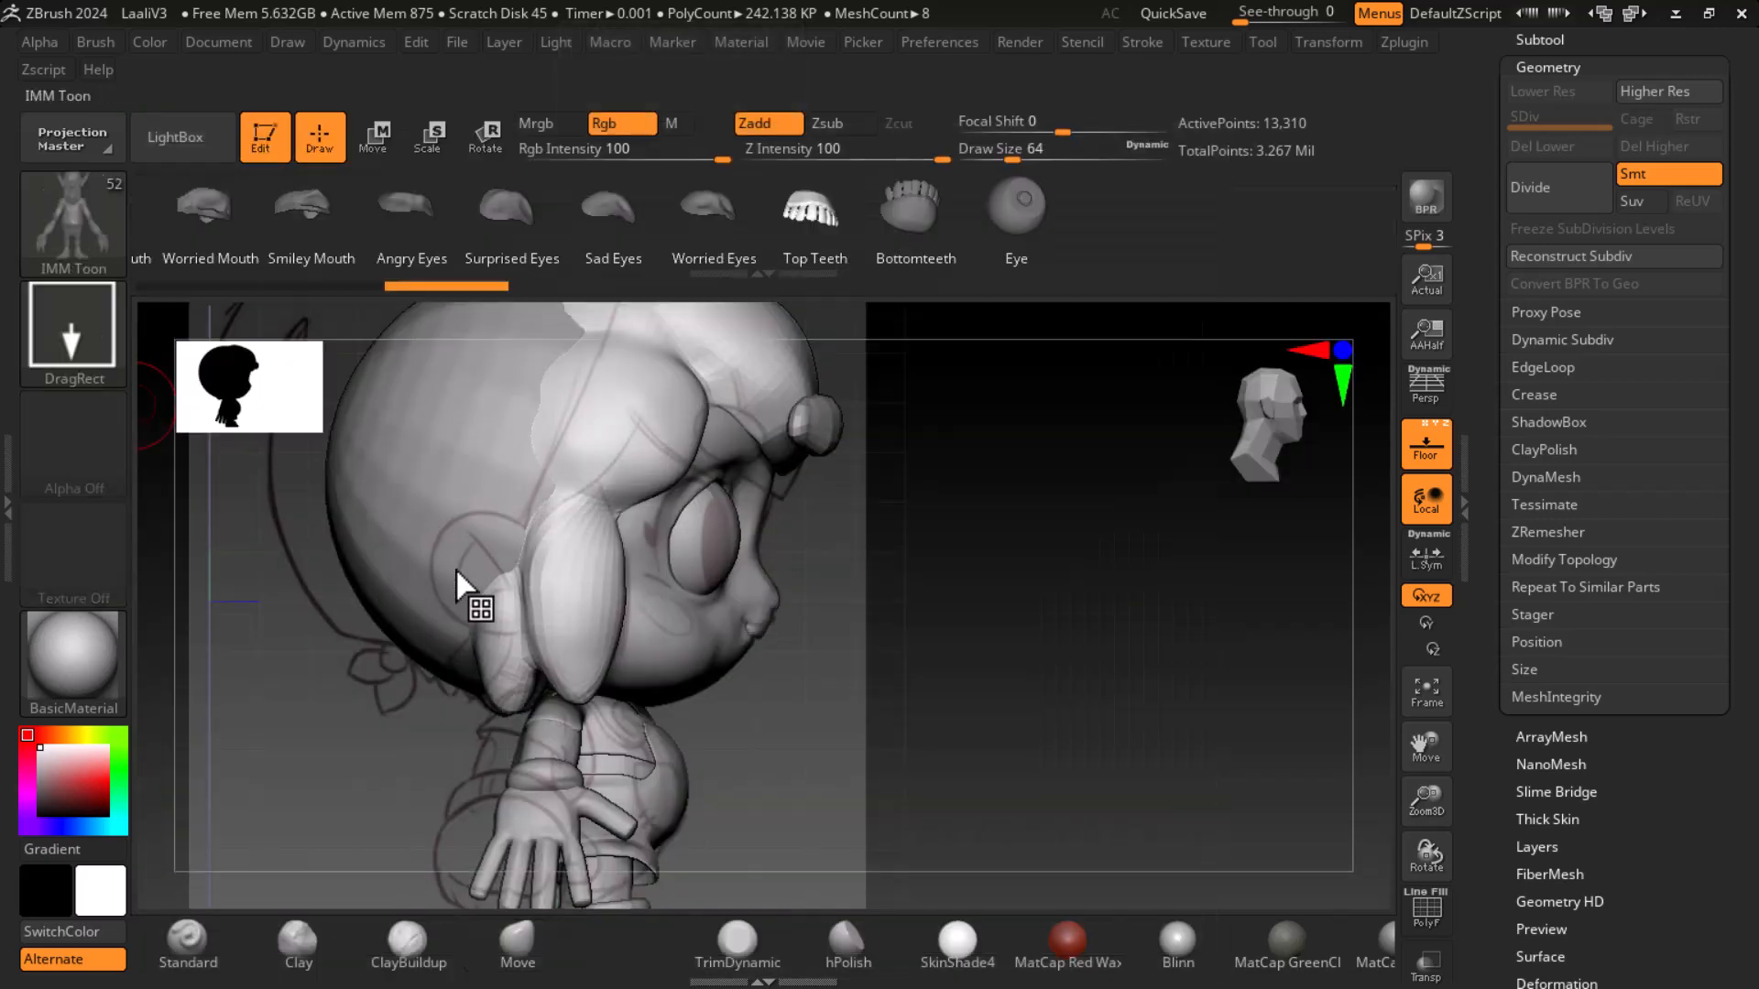
pyautogui.moveTo(271, 216); pyautogui.dragTo(1070, 206)
pyautogui.moveTo(475, 223); pyautogui.dragTo(746, 218)
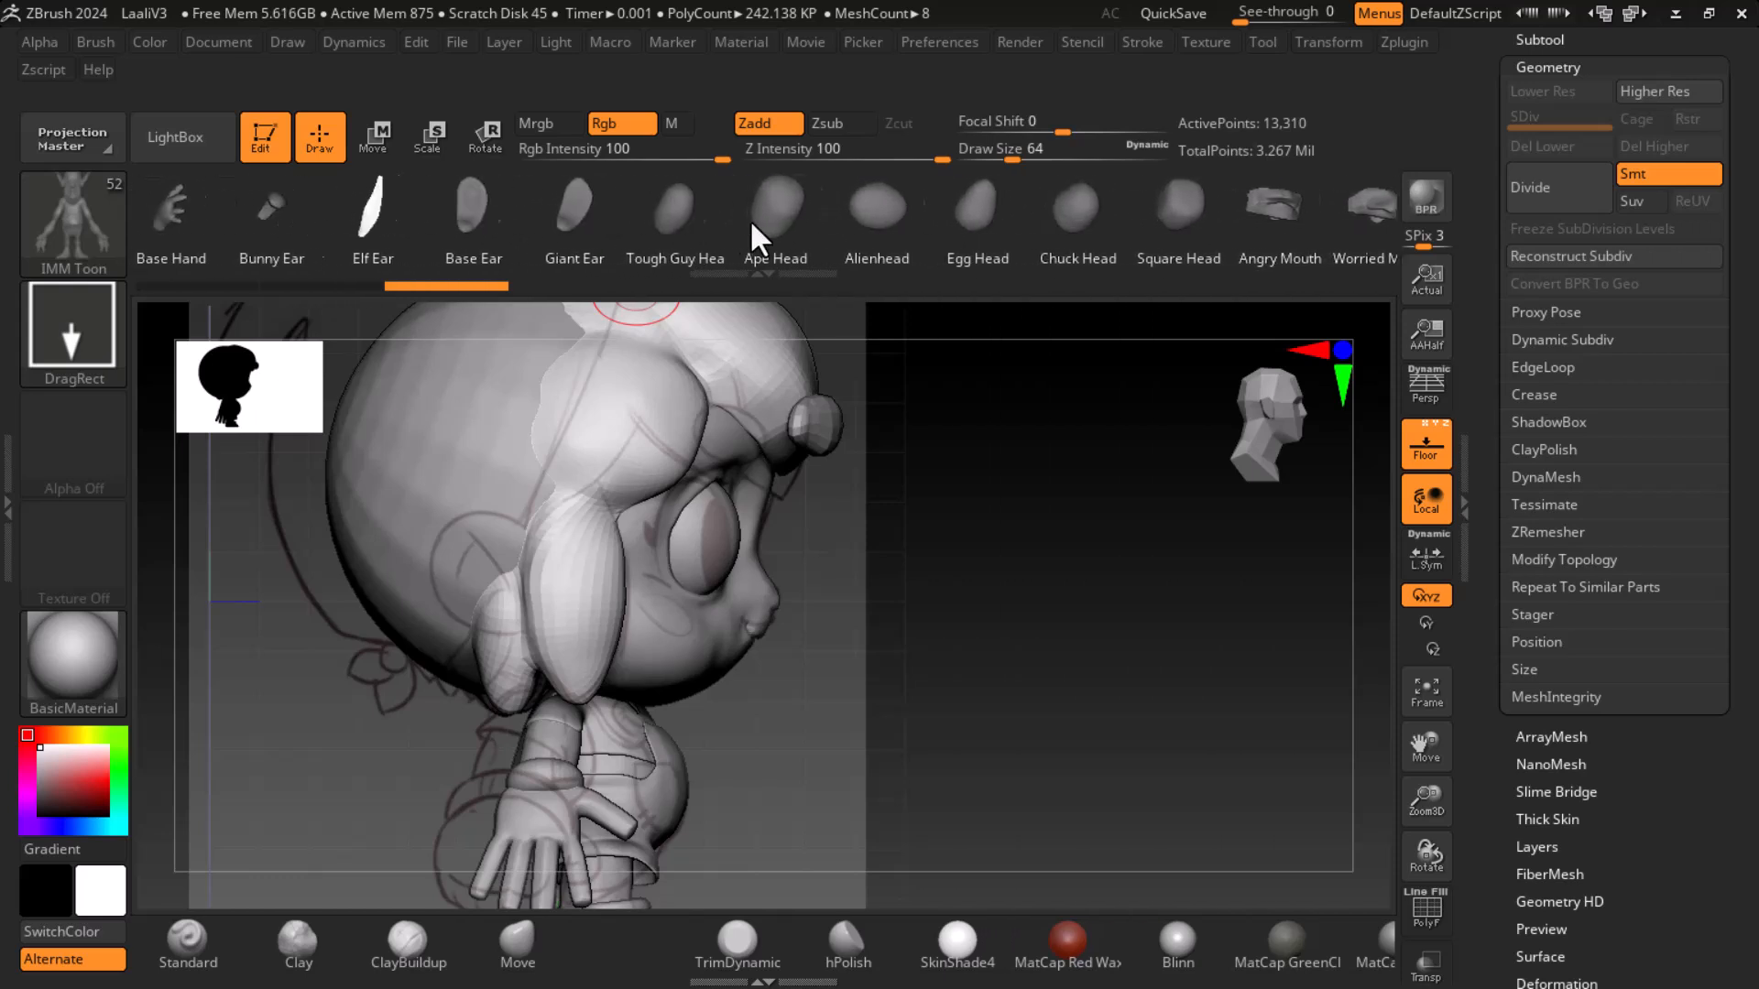
pyautogui.click(489, 218)
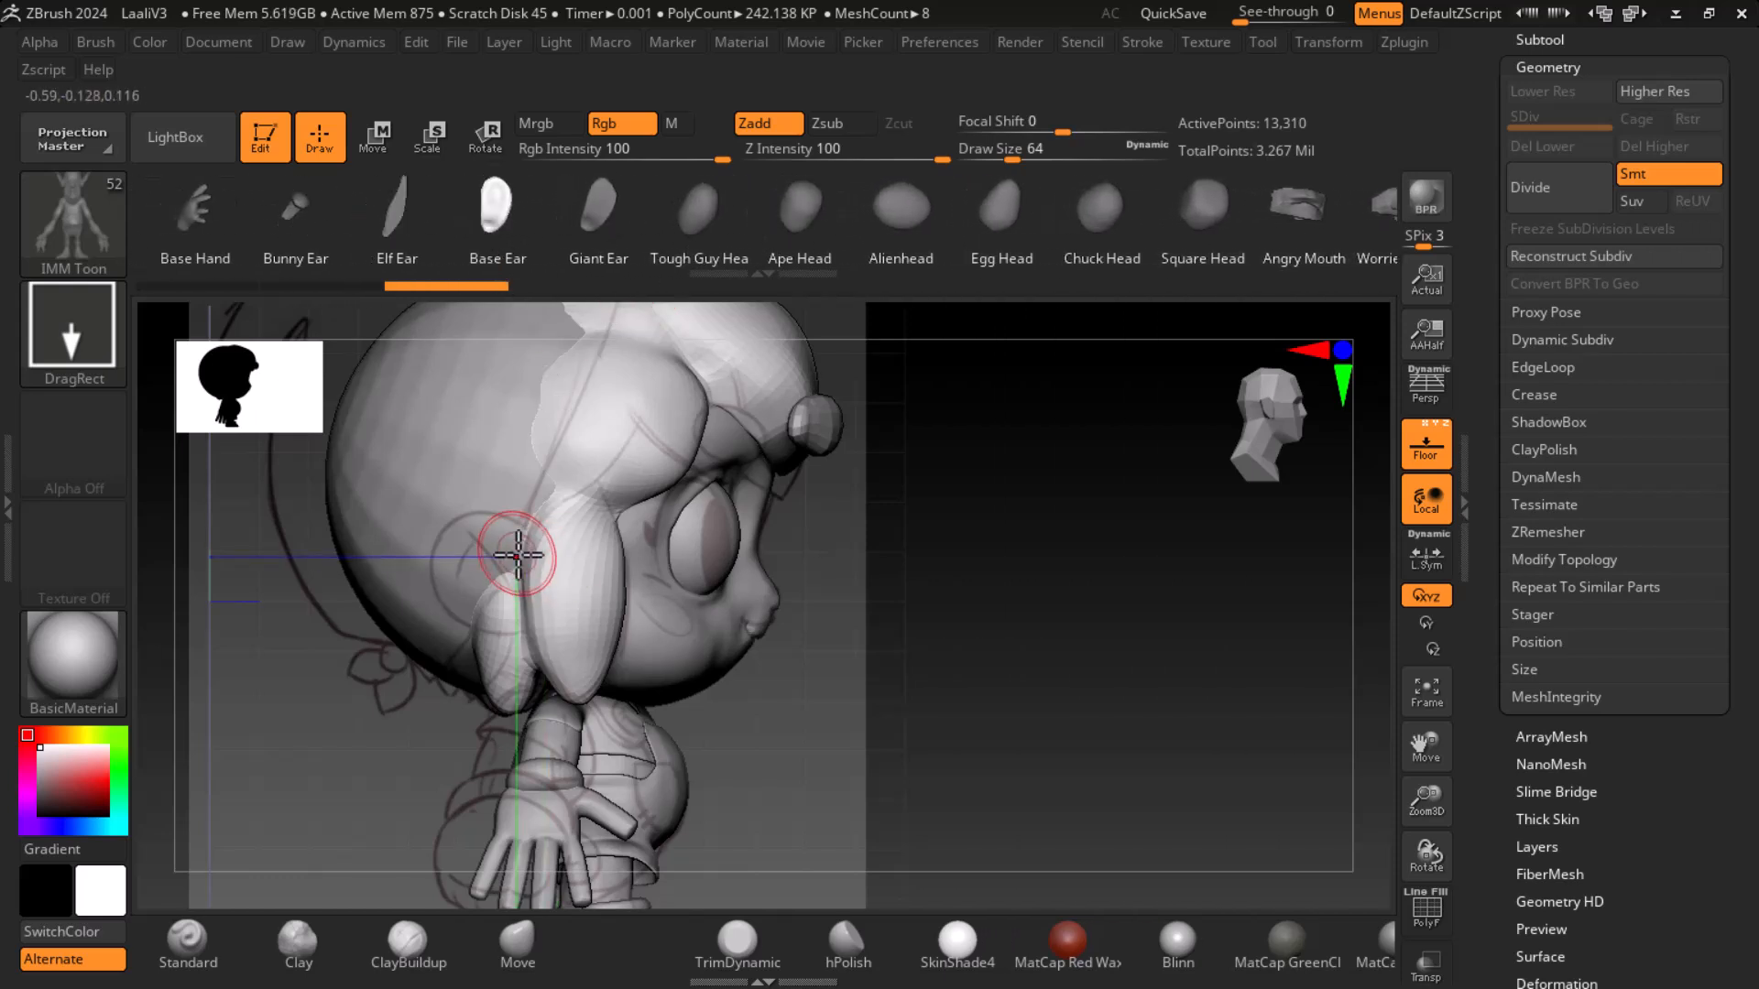
# - Try to insert the ear mesh onto the side of the head, undoing each attempt
pyautogui.moveTo(511, 566); pyautogui.dragTo(555, 576)
pyautogui.hotkey('ctrl', 'z')
pyautogui.moveTo(969, 606); pyautogui.dragTo(1000, 612)
pyautogui.moveTo(494, 583); pyautogui.dragTo(580, 651)
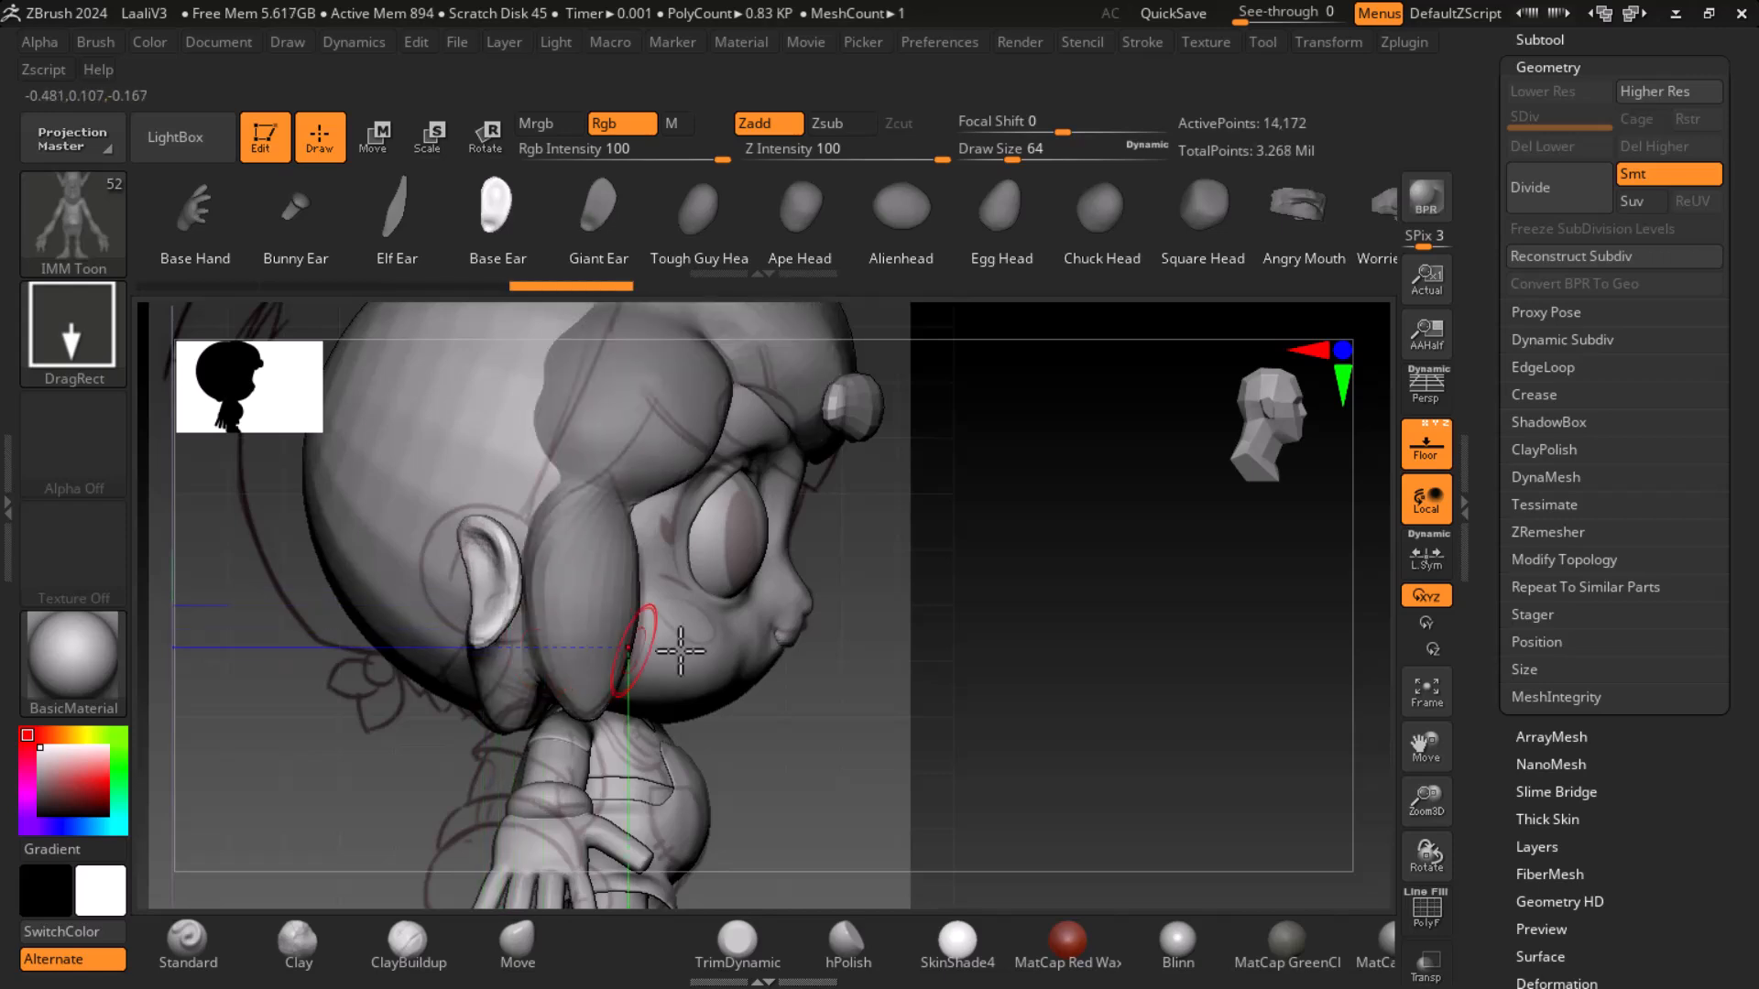
pyautogui.hotkey('ctrl', 'z')
# - Open the Left-Right reference image slot in the Draw palette and start importing a new image
pyautogui.moveTo(996, 617); pyautogui.dragTo(615, 628)
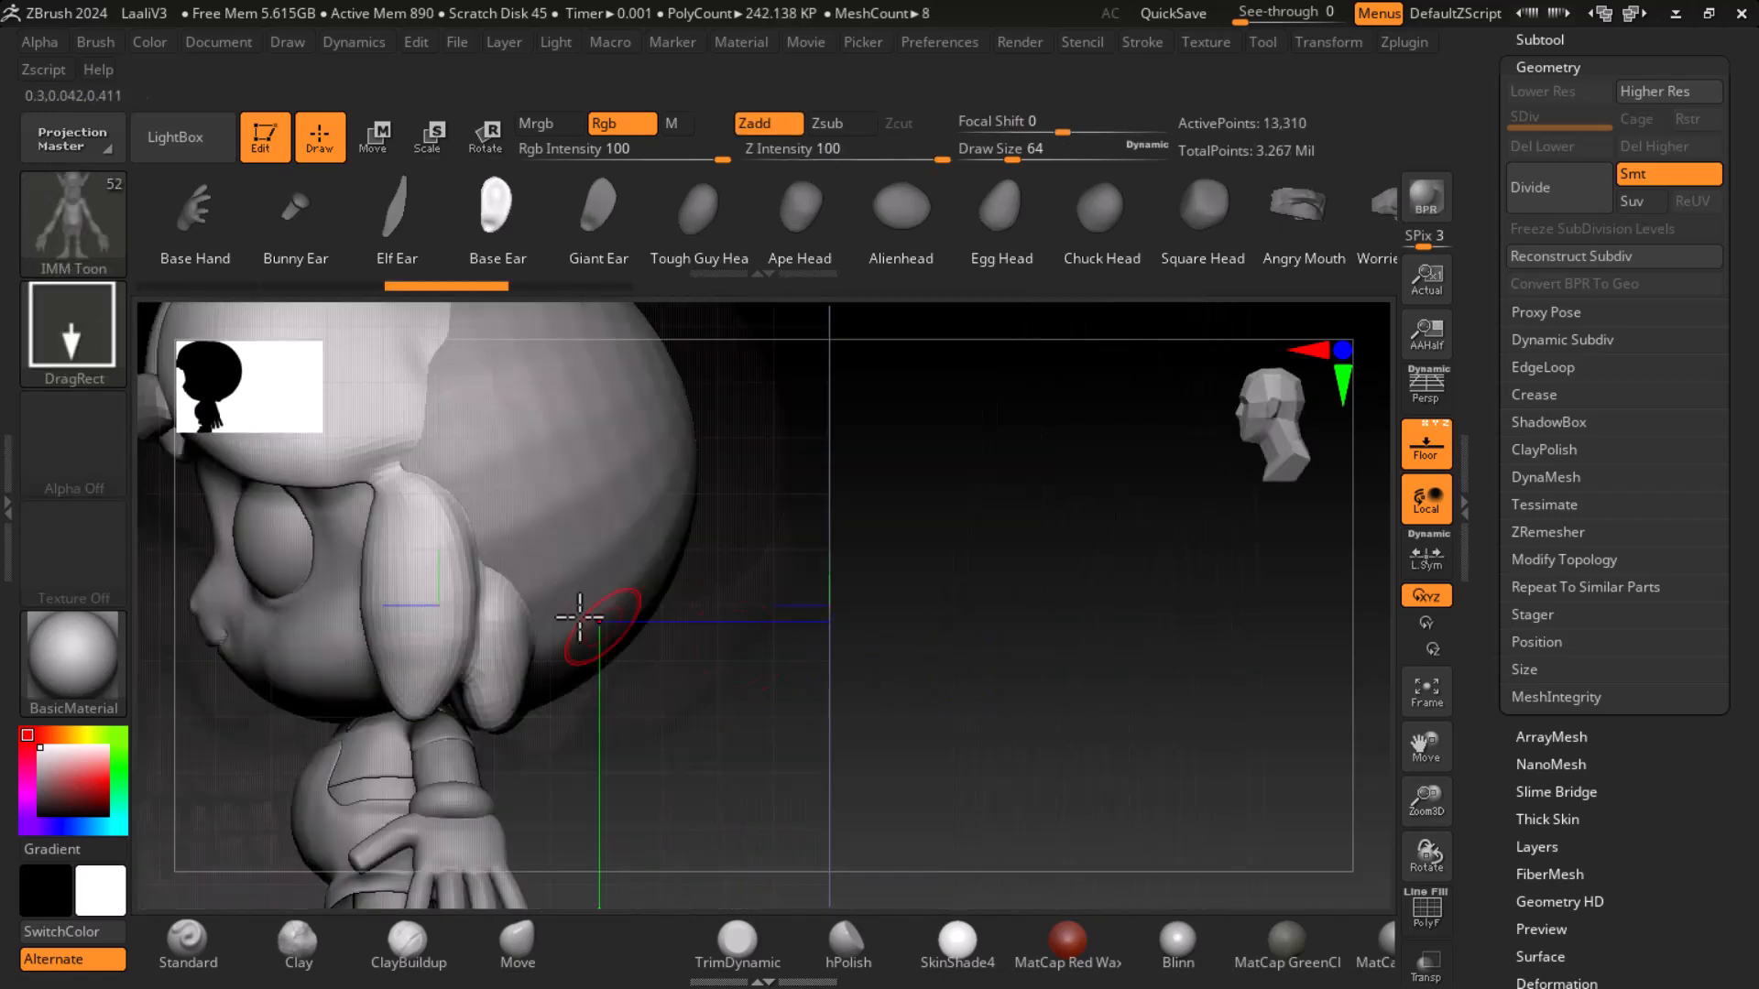
pyautogui.moveTo(819, 648); pyautogui.dragTo(999, 637)
pyautogui.moveTo(1034, 639); pyautogui.dragTo(903, 617)
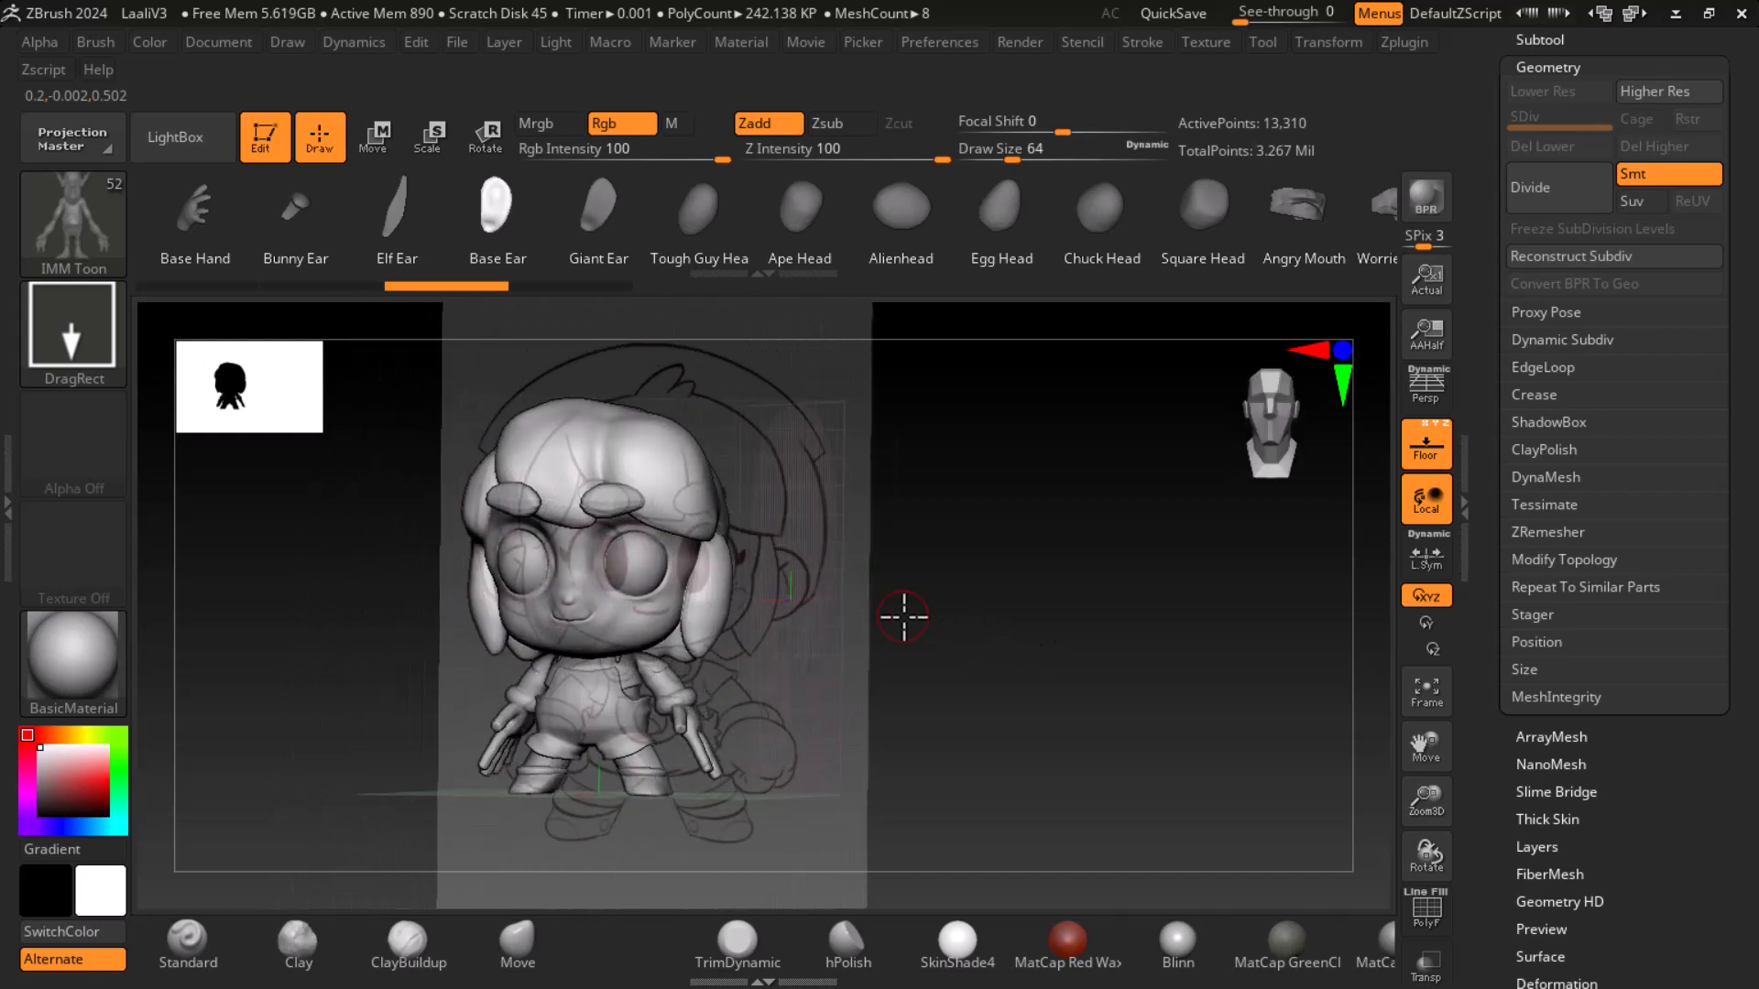
pyautogui.click(286, 42)
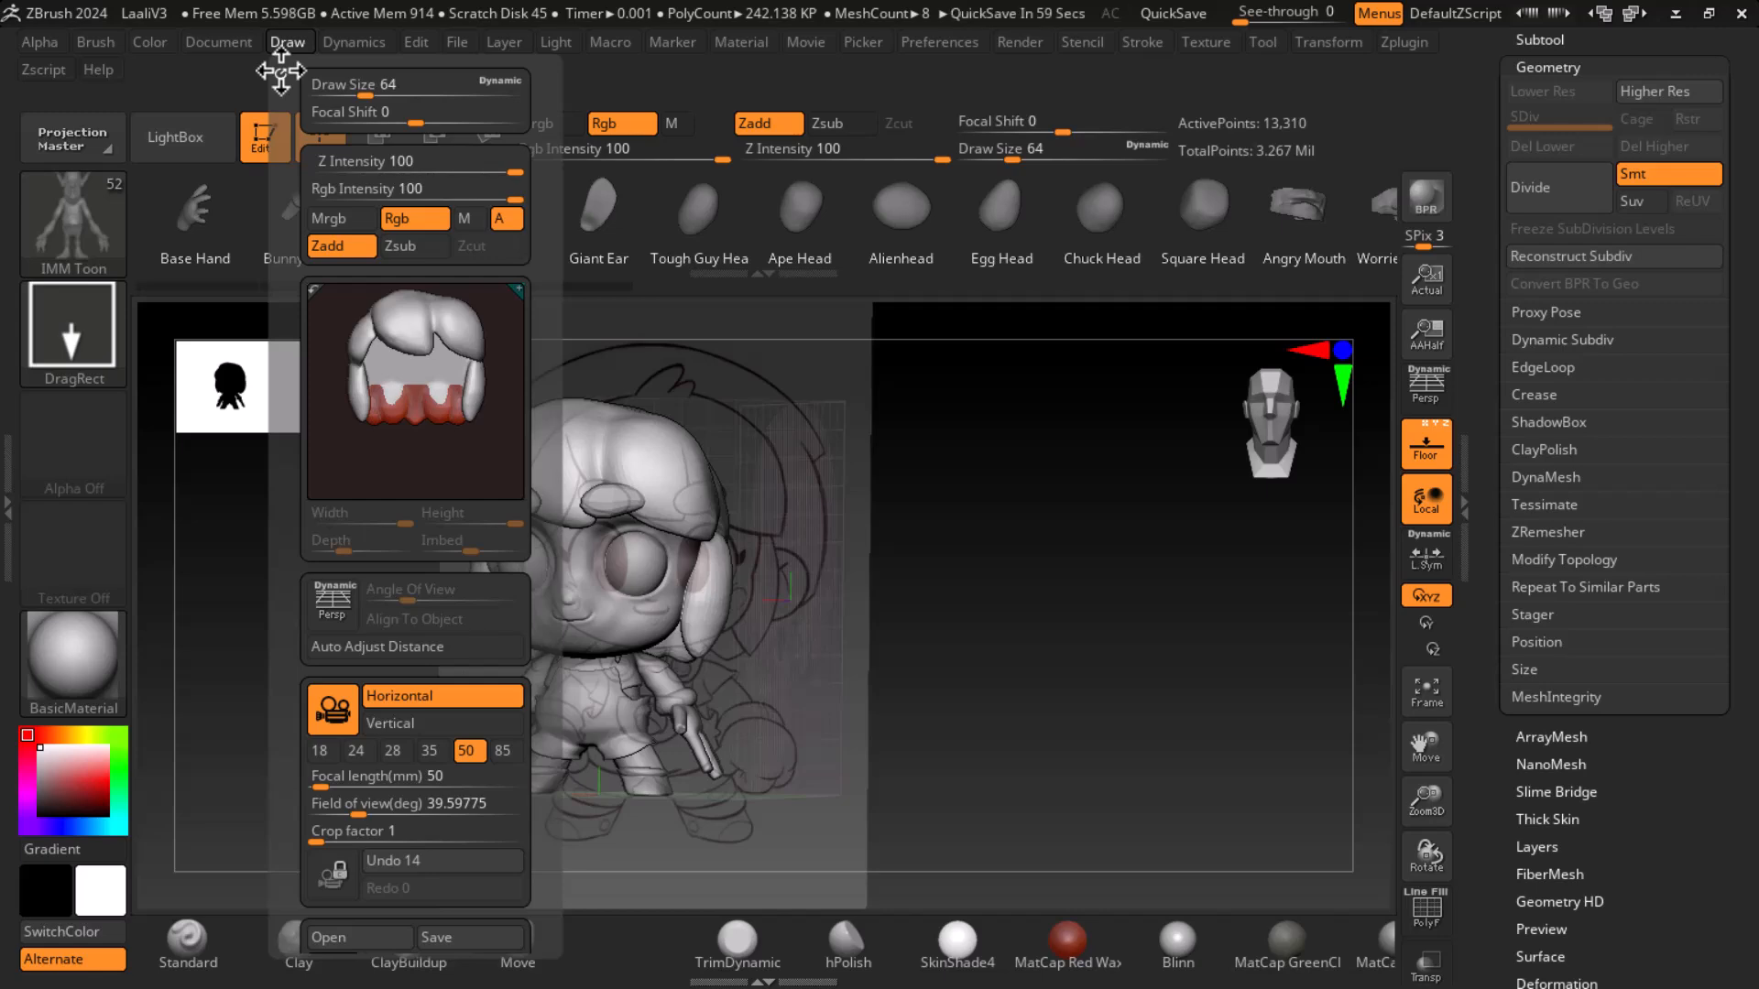
pyautogui.click(280, 71)
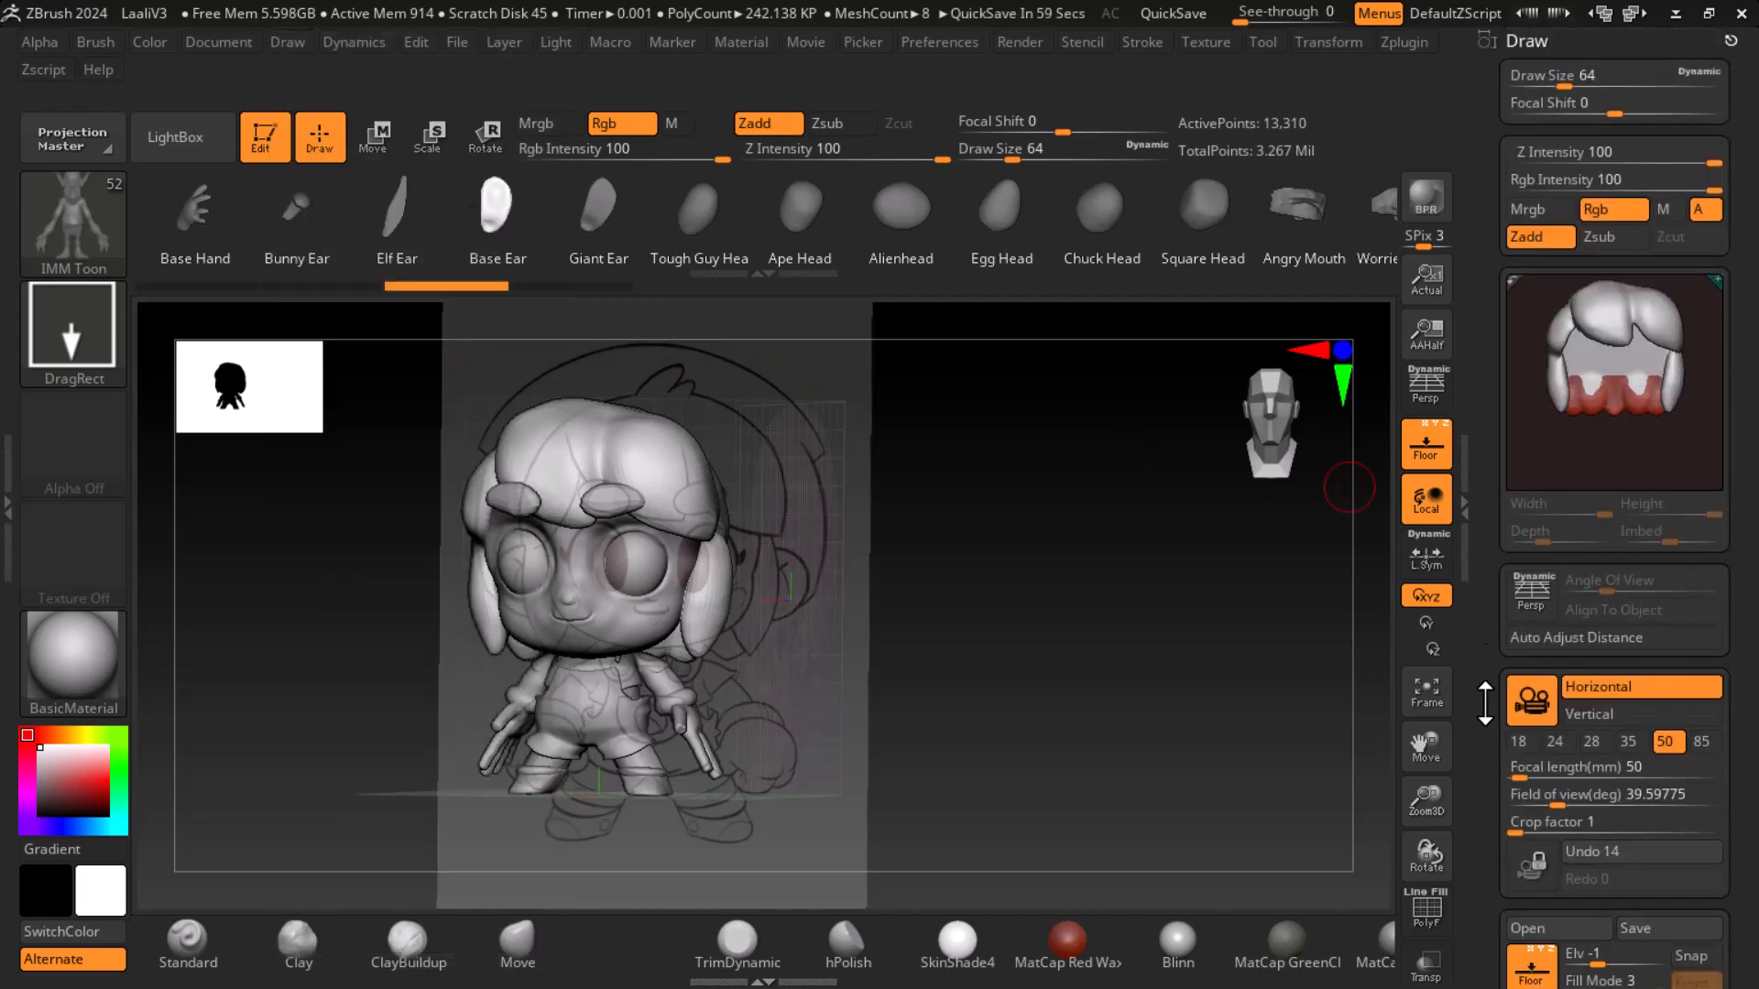
pyautogui.moveTo(1478, 562); pyautogui.dragTo(1478, 388)
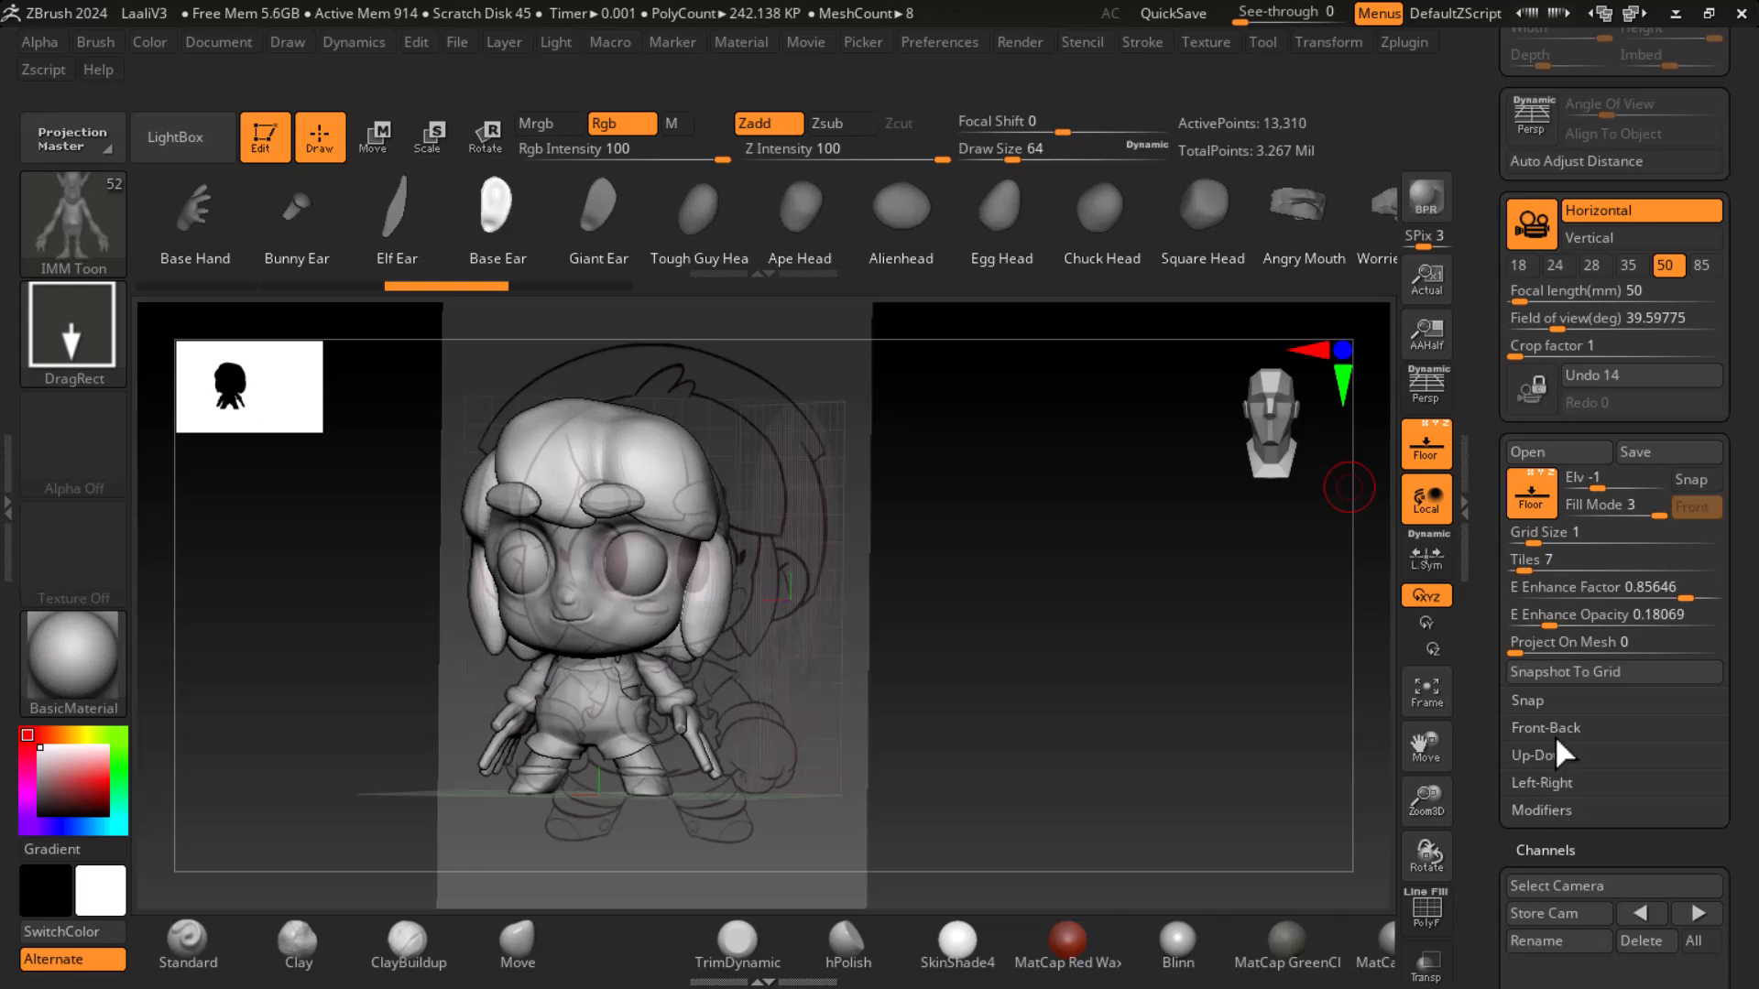
pyautogui.click(1541, 782)
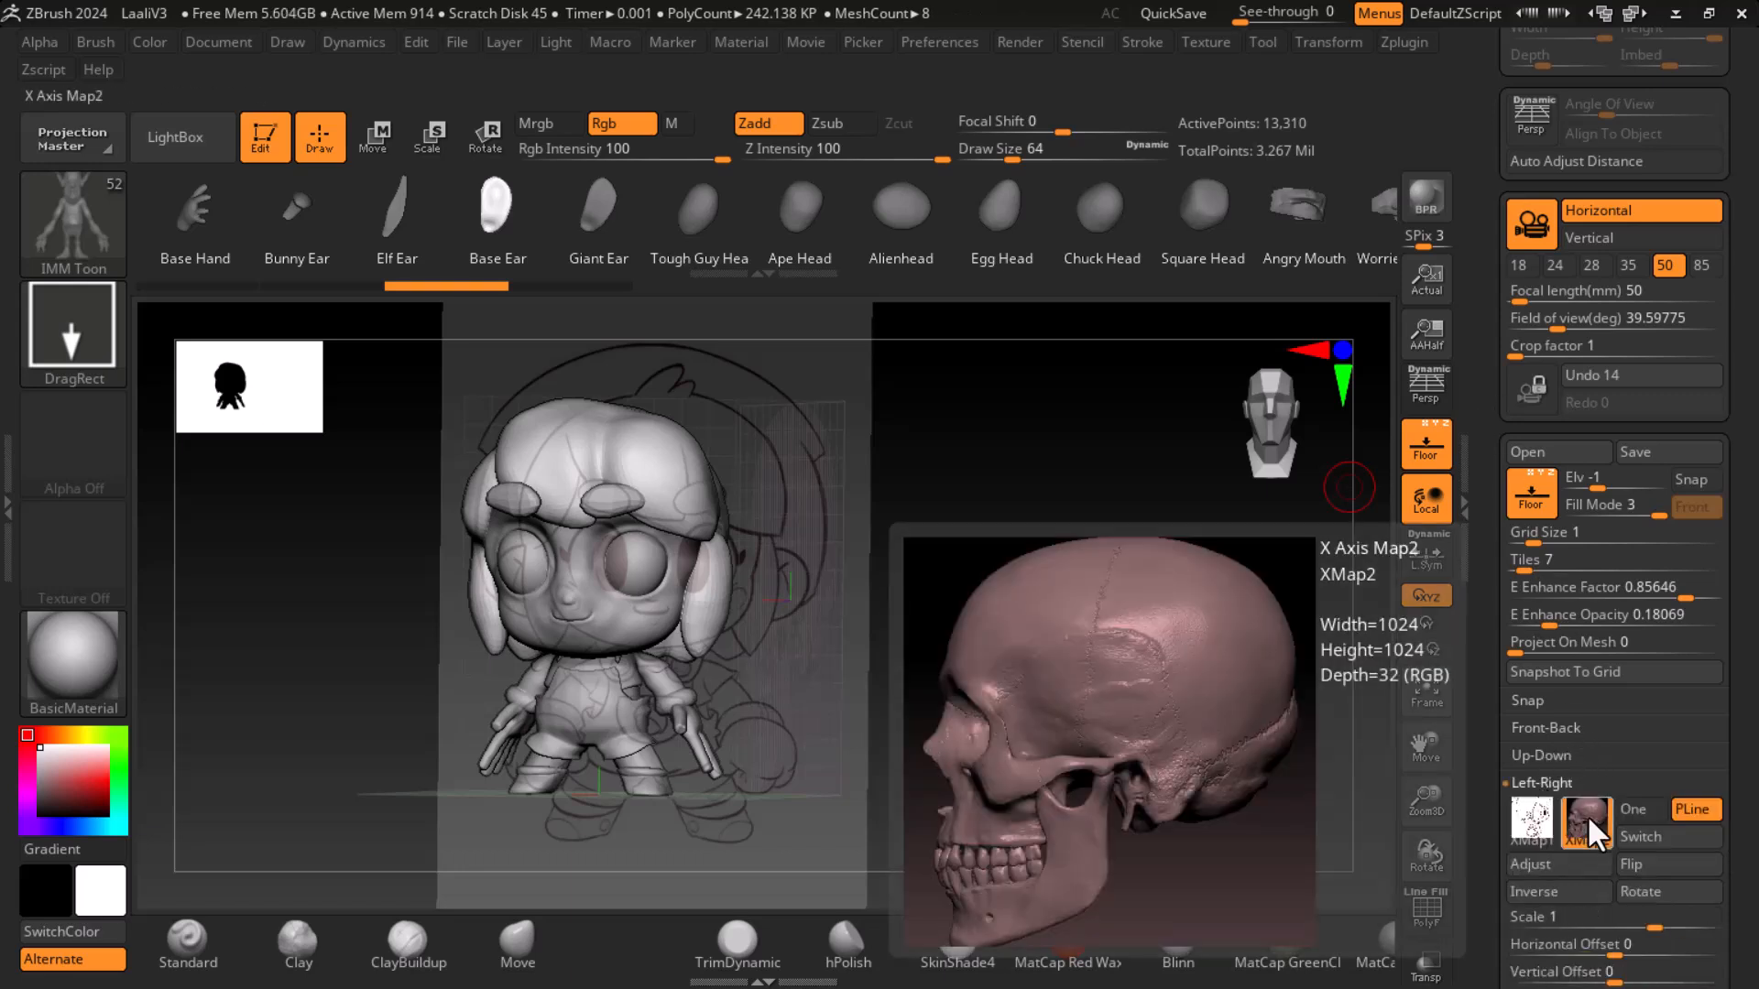
pyautogui.click(1586, 813)
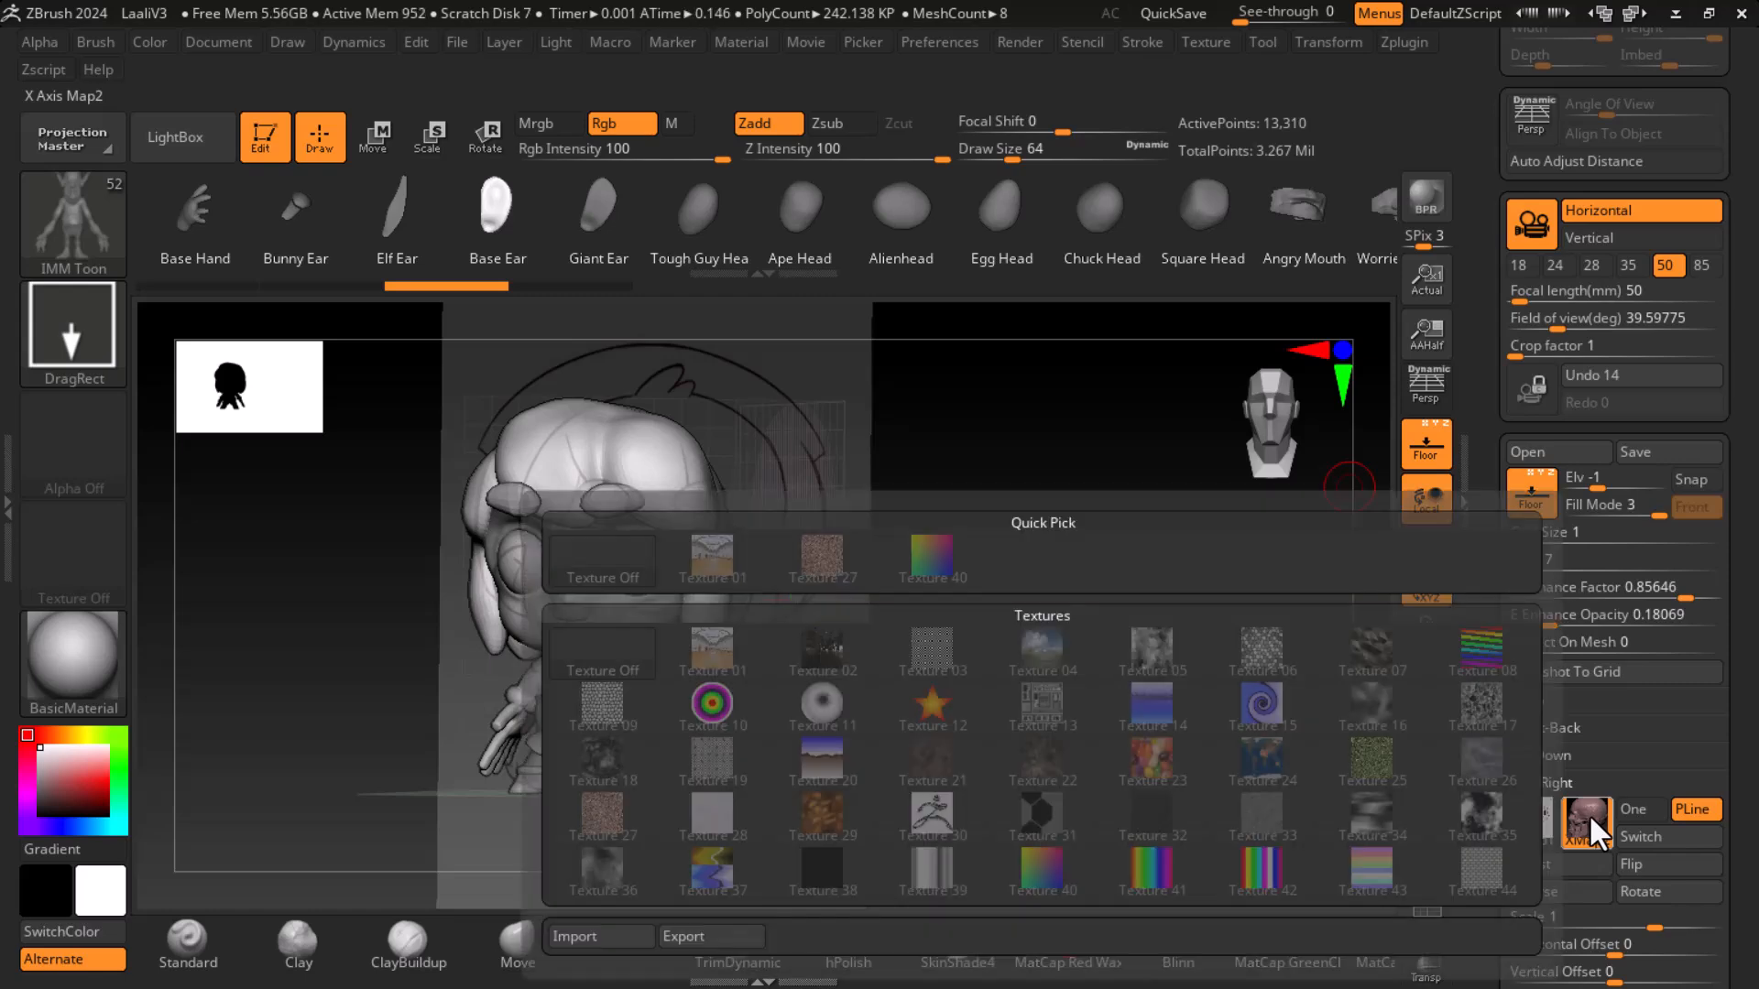
pyautogui.click(576, 935)
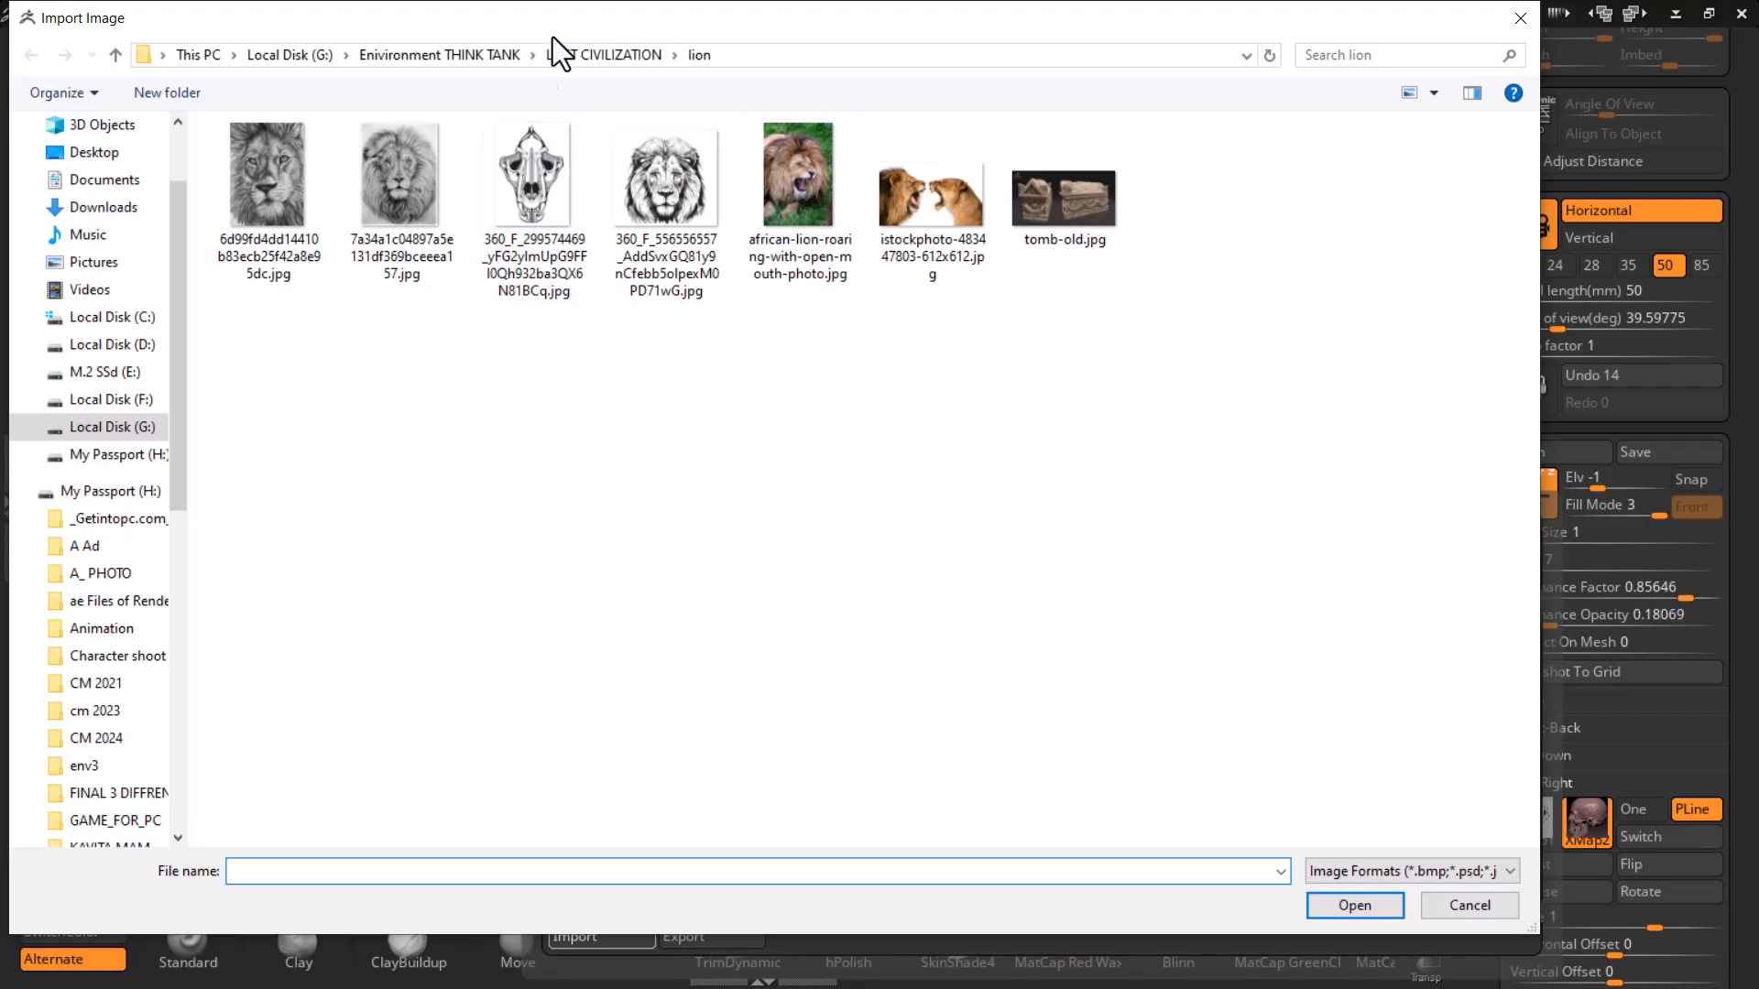
# - Copy the sourceimages folder path from File Explorer and import Laali_side.jpg as the side reference image
pyautogui.press('super')
pyautogui.moveTo(471, 962)
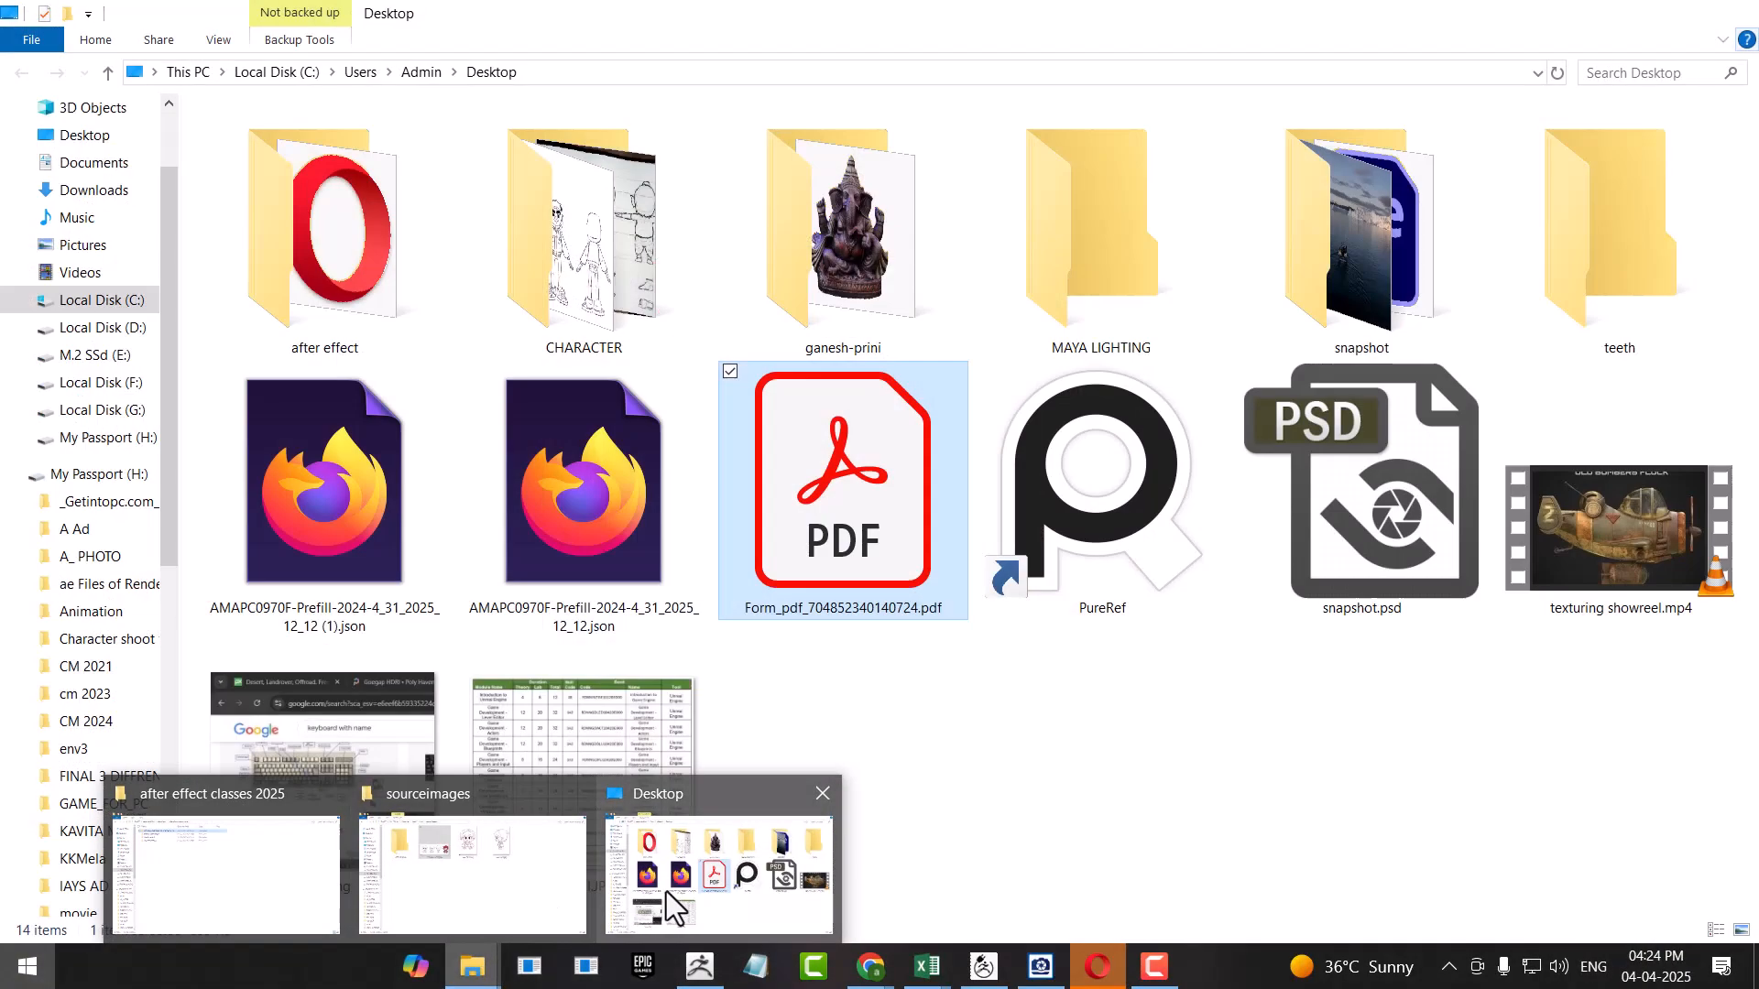
pyautogui.click(464, 874)
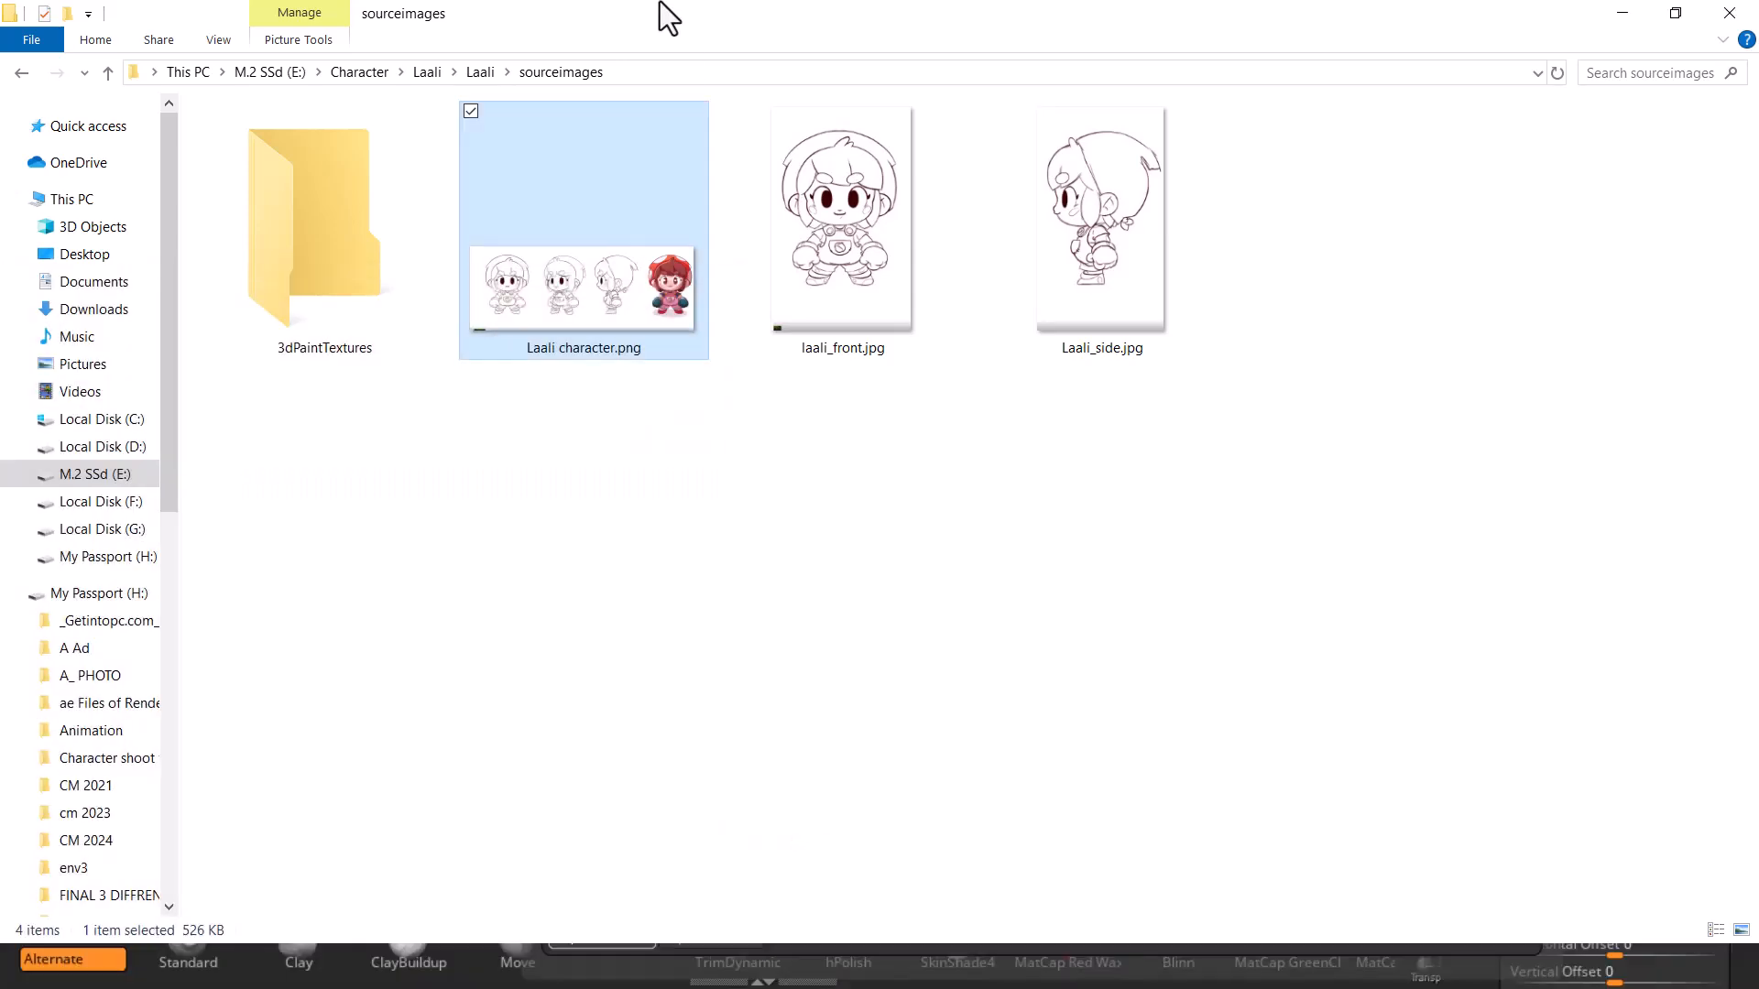
pyautogui.click(656, 77)
pyautogui.hotkey('ctrl', 'c')
pyautogui.click(1622, 13)
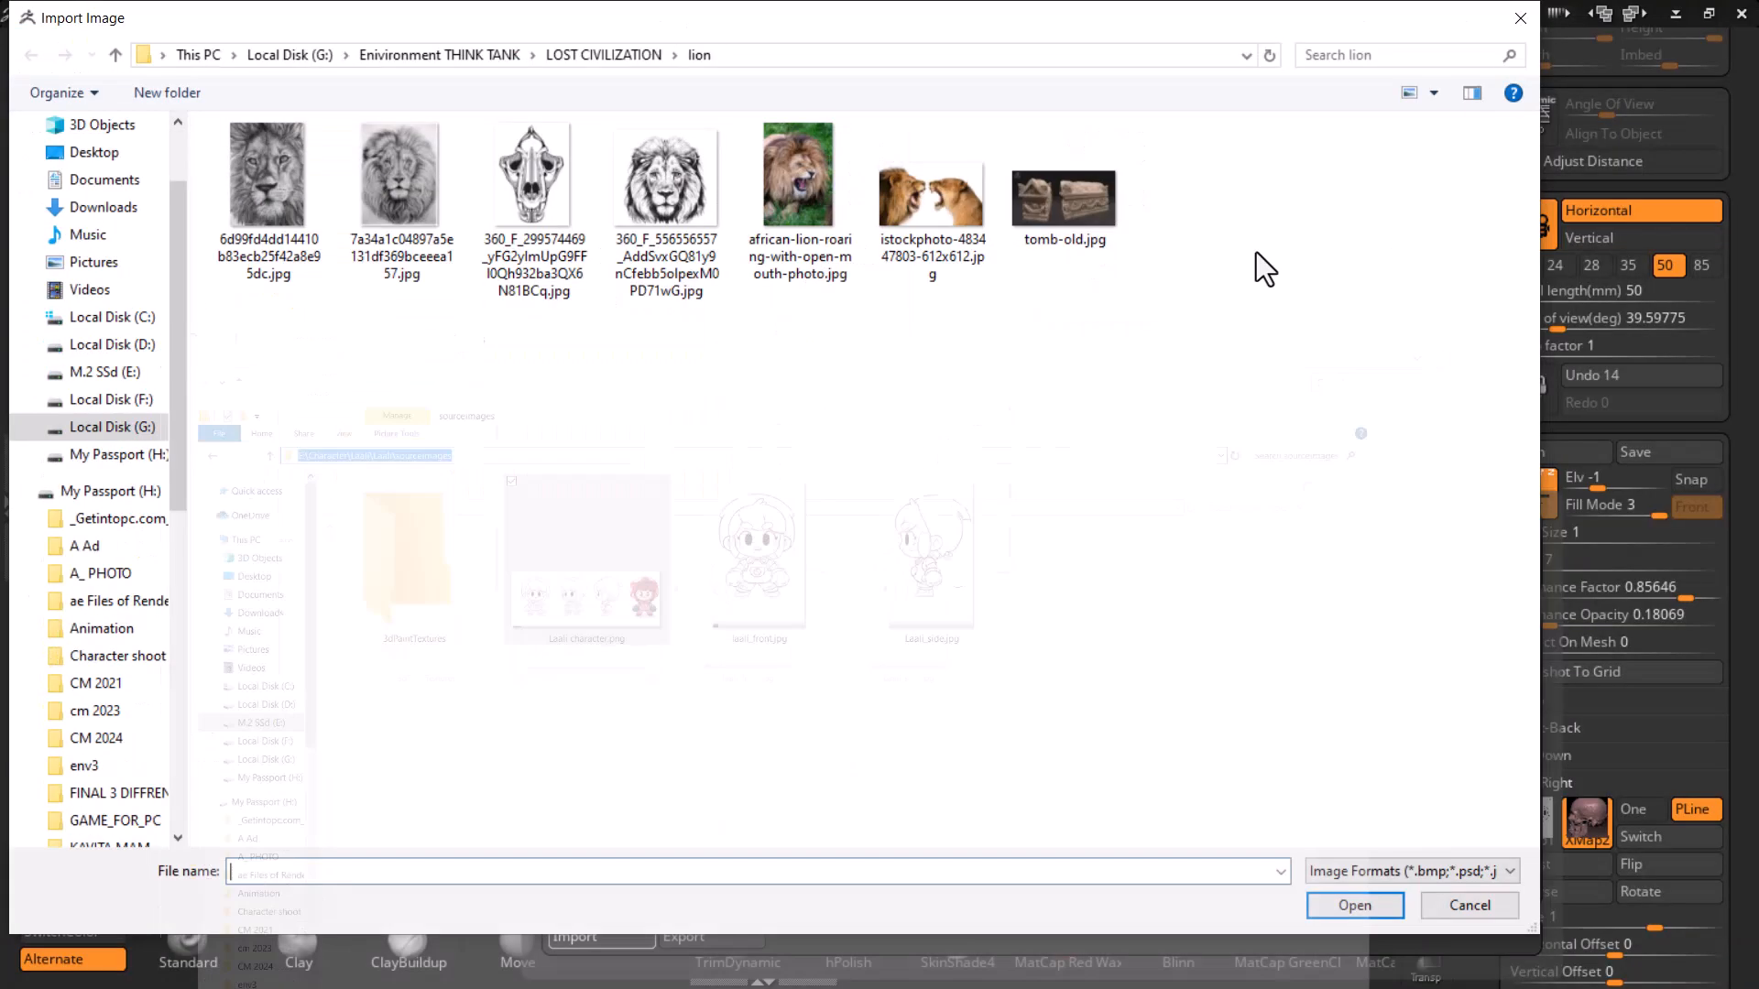
pyautogui.hotkey('ctrl', 'v')
pyautogui.press('Return')
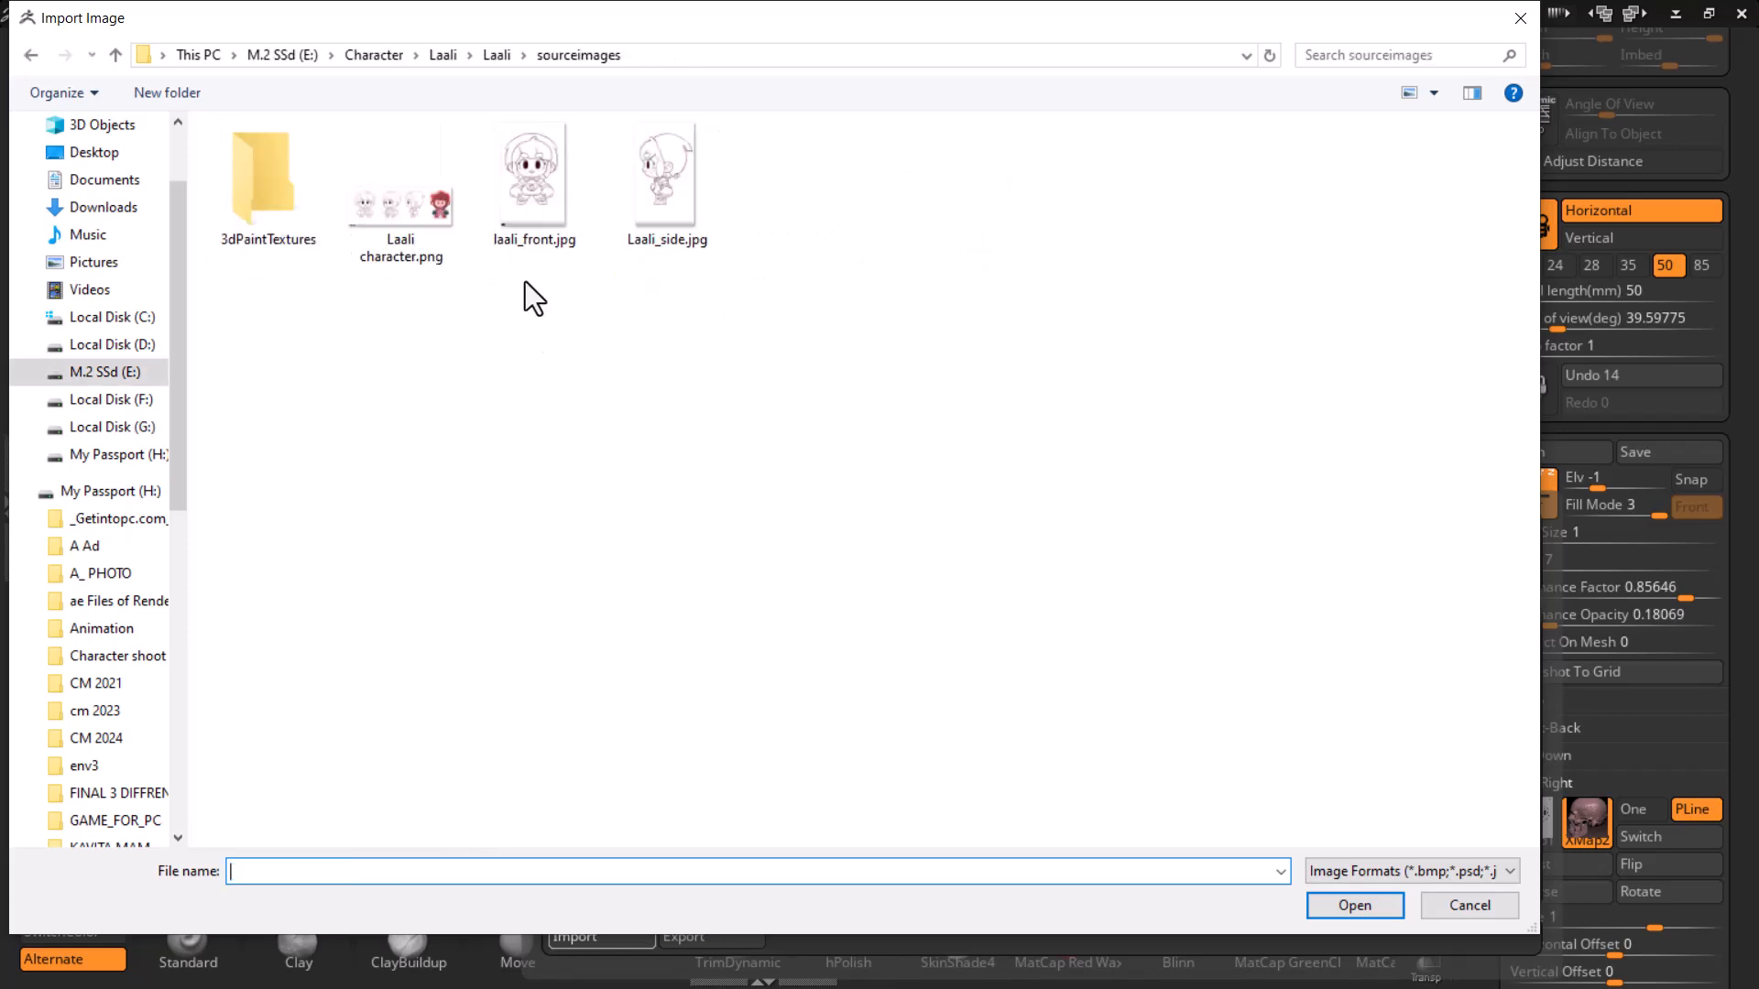
pyautogui.doubleClick(673, 167)
# - Compare the two side reference images and set the new image's scale to 1.7
pyautogui.moveTo(1077, 762)
pyautogui.mouseDown()
pyautogui.moveTo(953, 758)
pyautogui.moveTo(1051, 718)
pyautogui.moveTo(1076, 668)
pyautogui.moveTo(1103, 730)
pyautogui.moveTo(1044, 640)
pyautogui.moveTo(1126, 668)
pyautogui.moveTo(1190, 647)
pyautogui.moveTo(1237, 695)
pyautogui.moveTo(964, 709)
pyautogui.moveTo(1118, 699)
pyautogui.mouseUp()
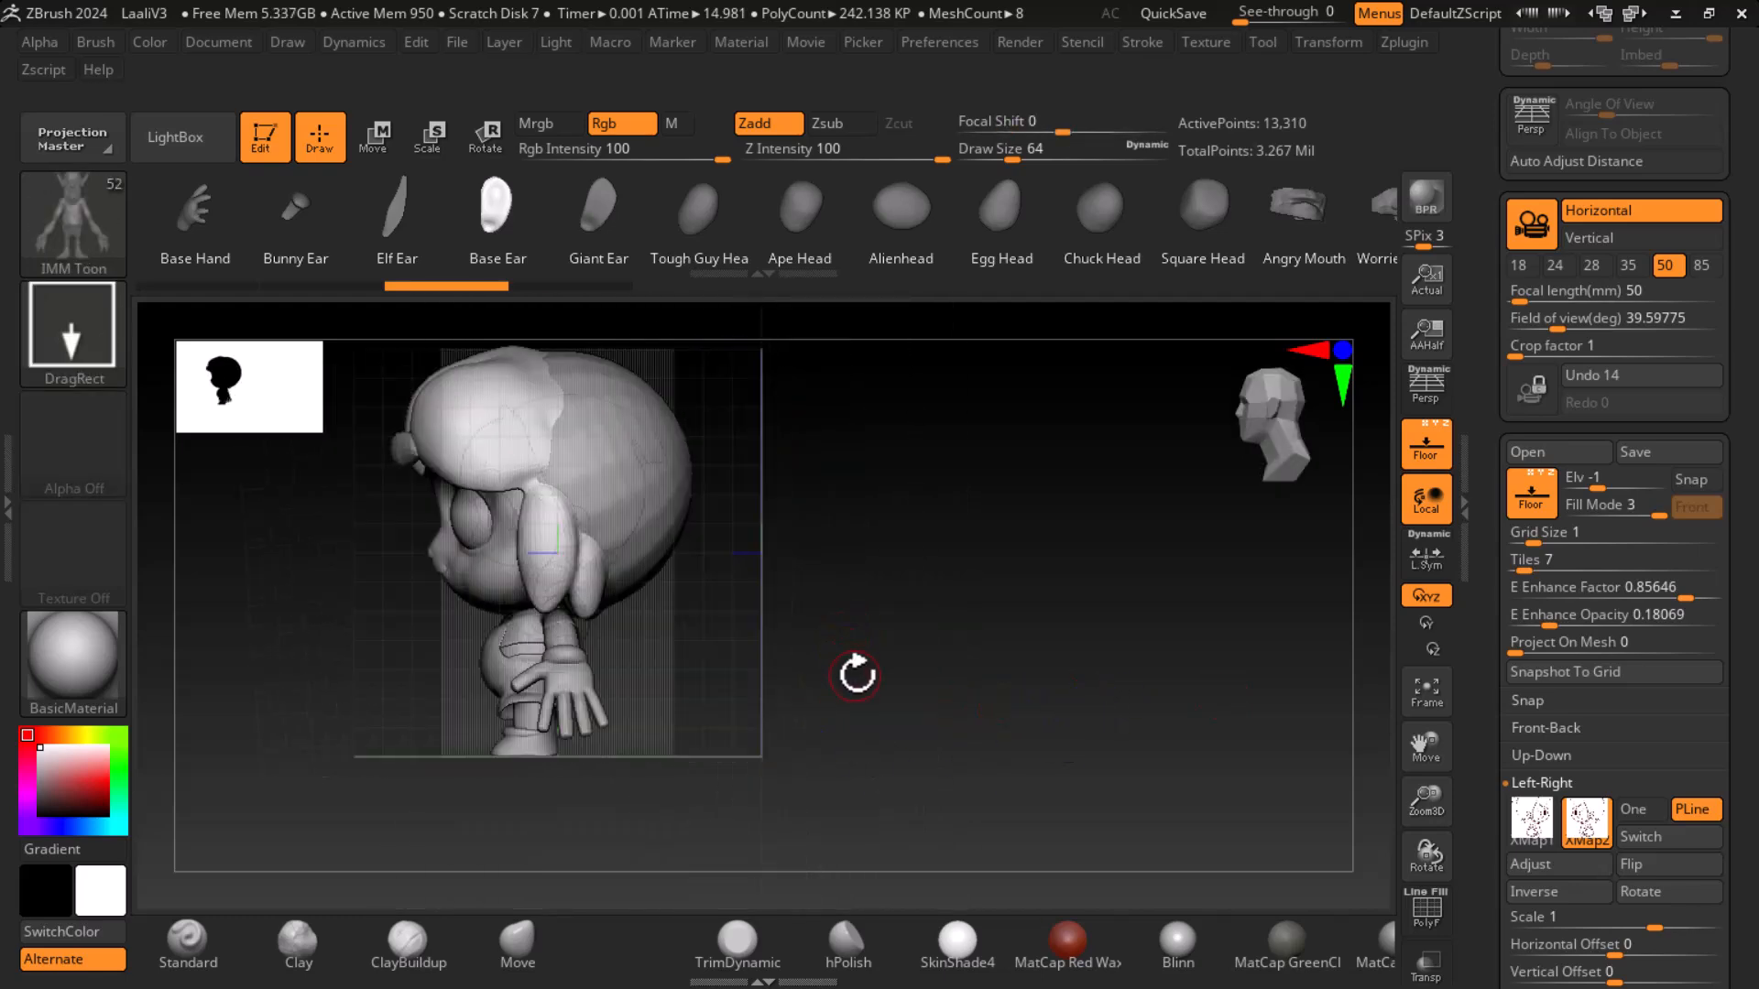
pyautogui.keyDown('shift'); pyautogui.moveTo(1158, 734); pyautogui.dragTo(1198, 730); pyautogui.keyUp('shift')
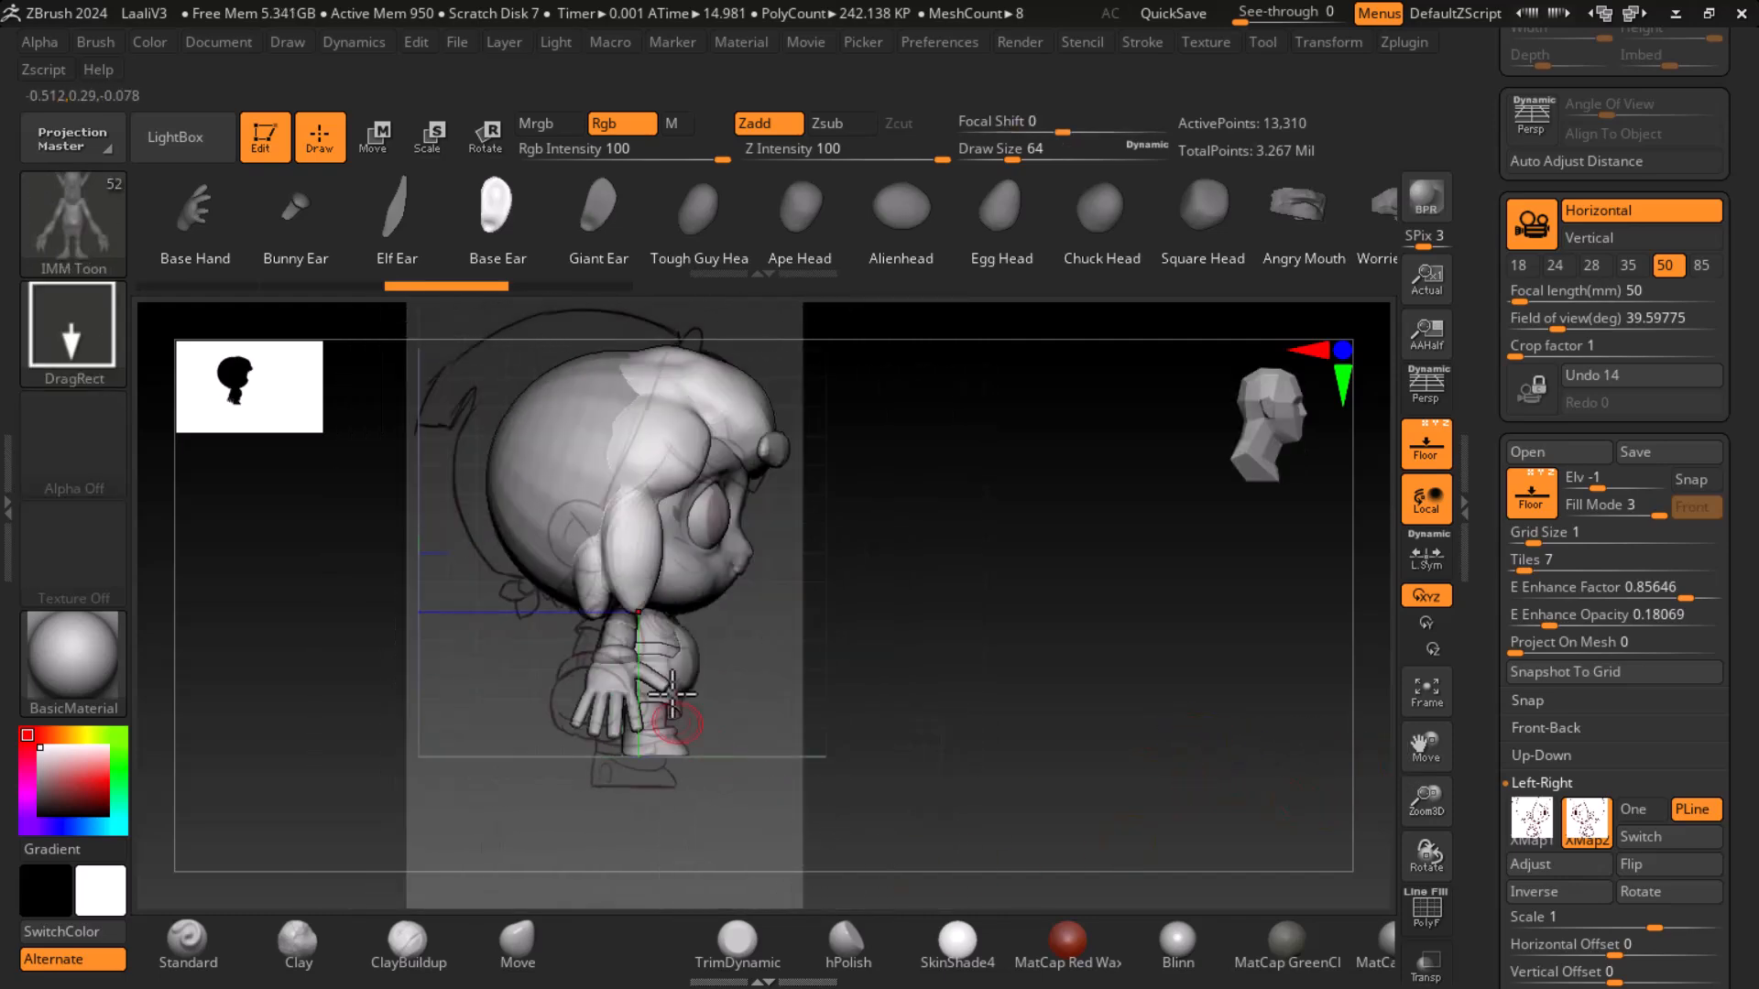
pyautogui.click(1531, 819)
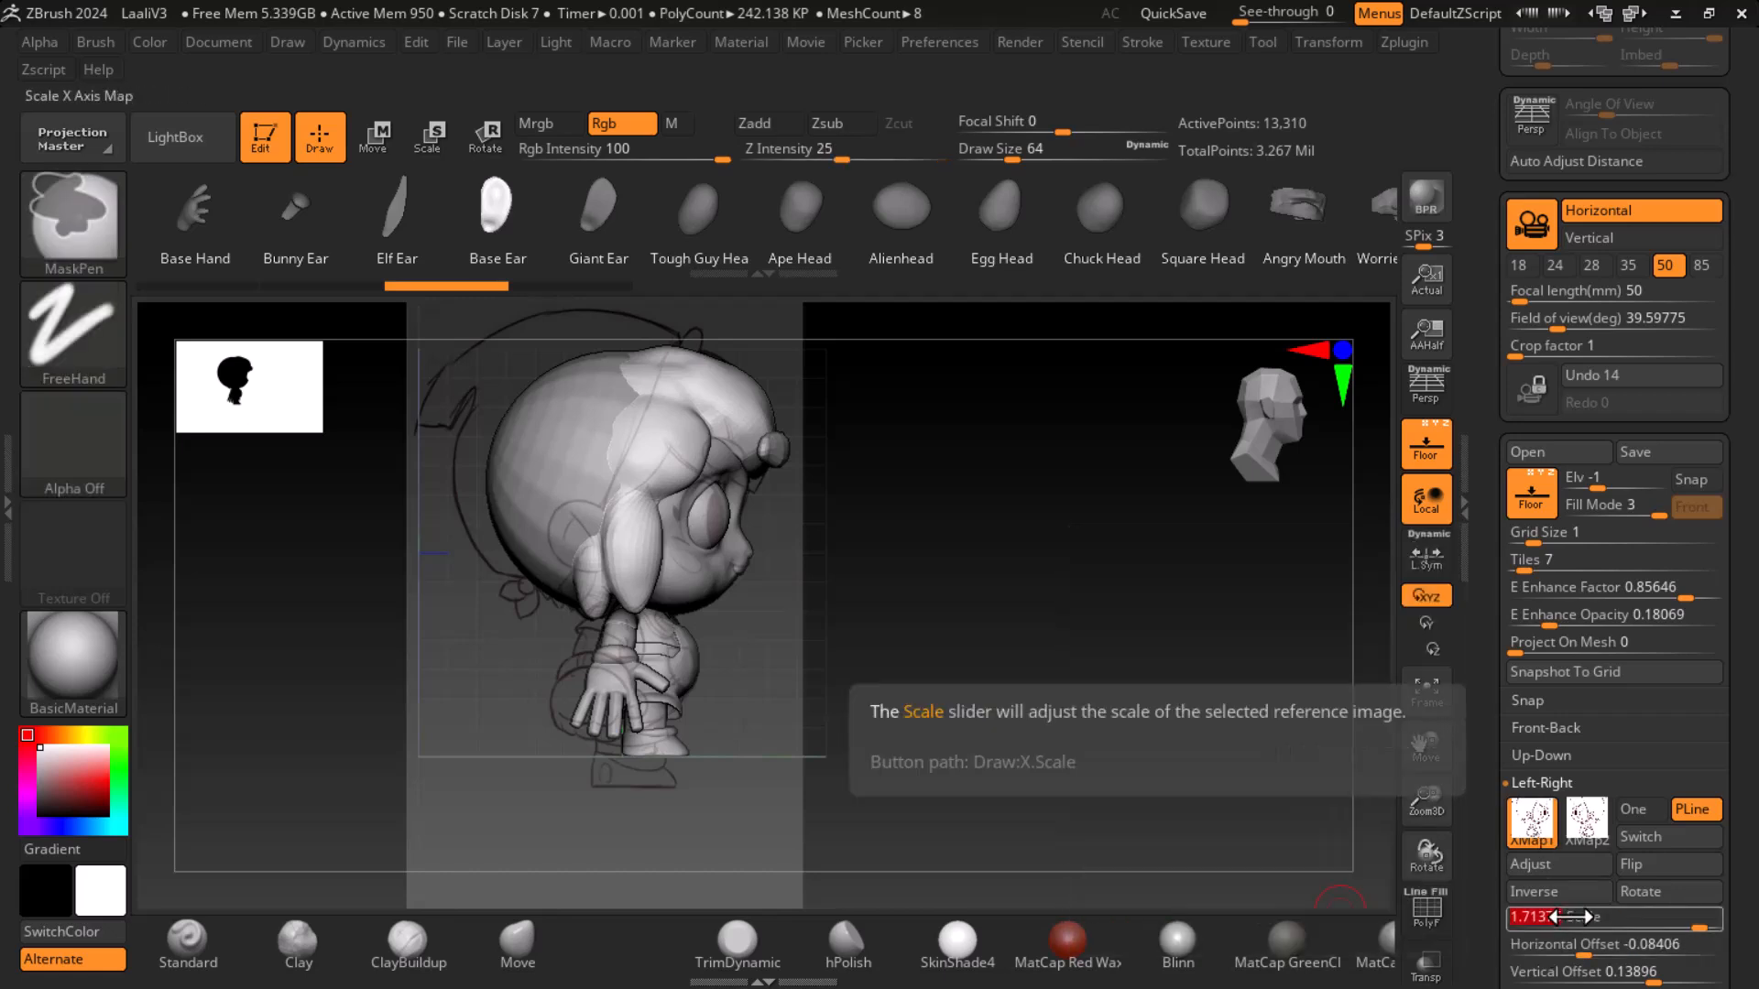
pyautogui.click(1587, 820)
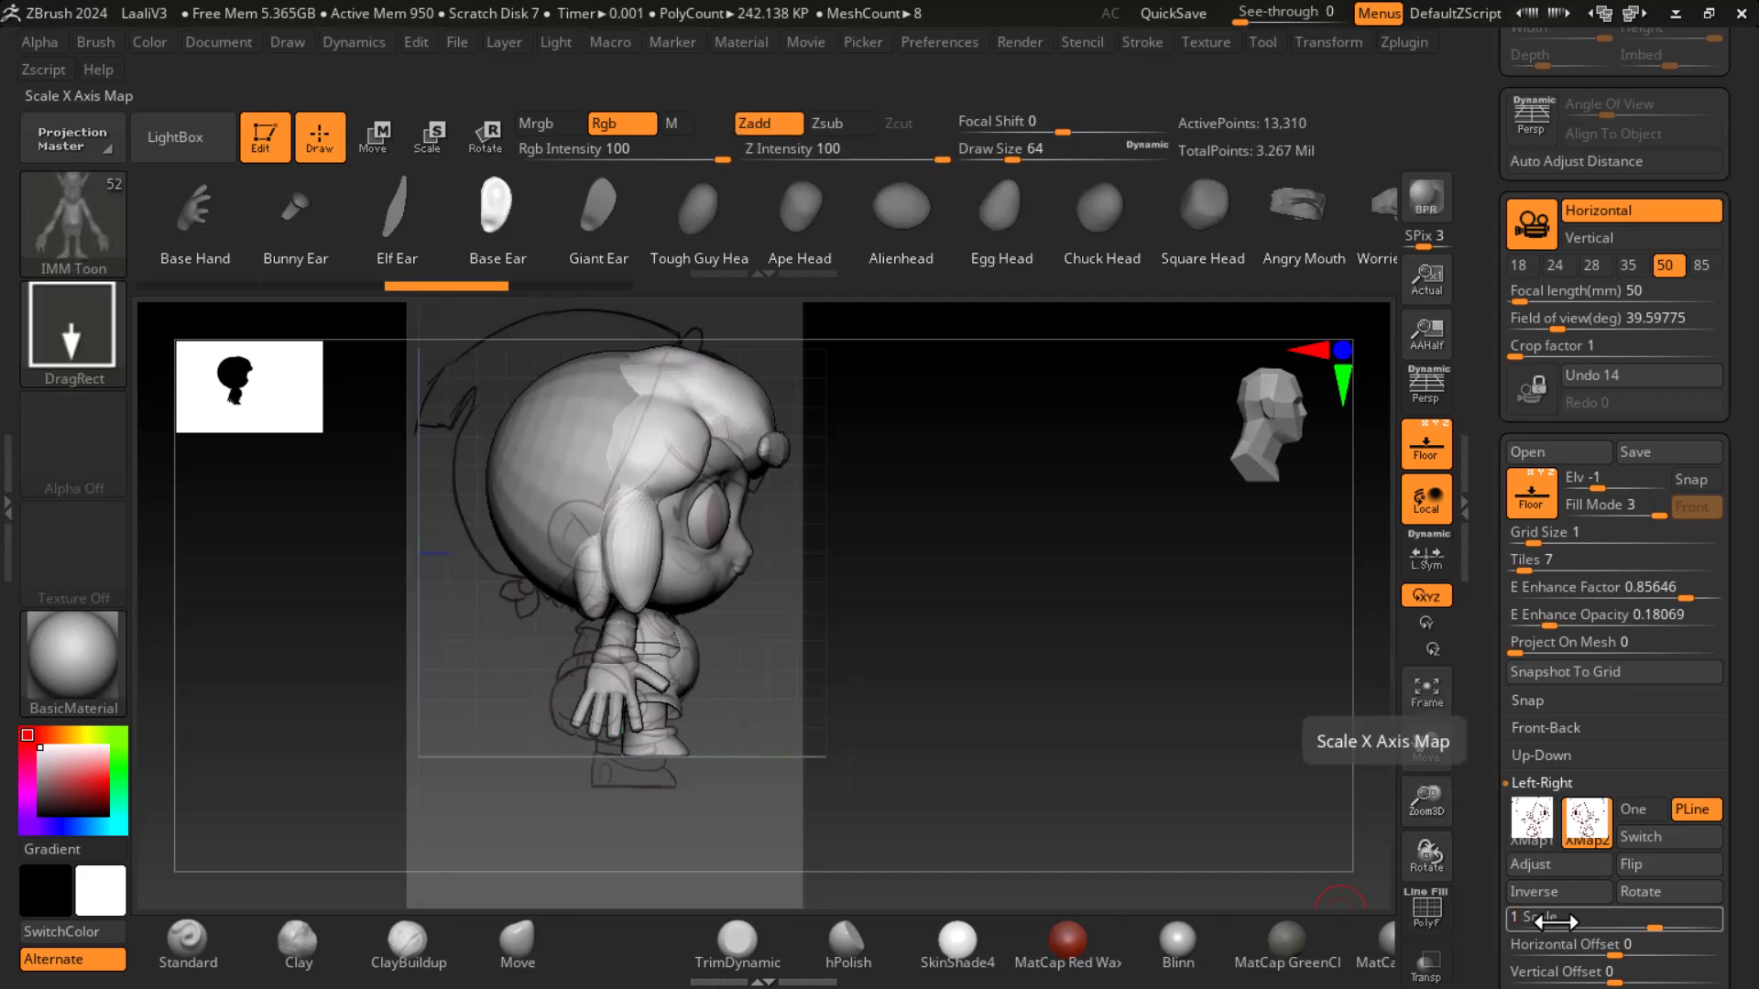
pyautogui.press('ctrl')
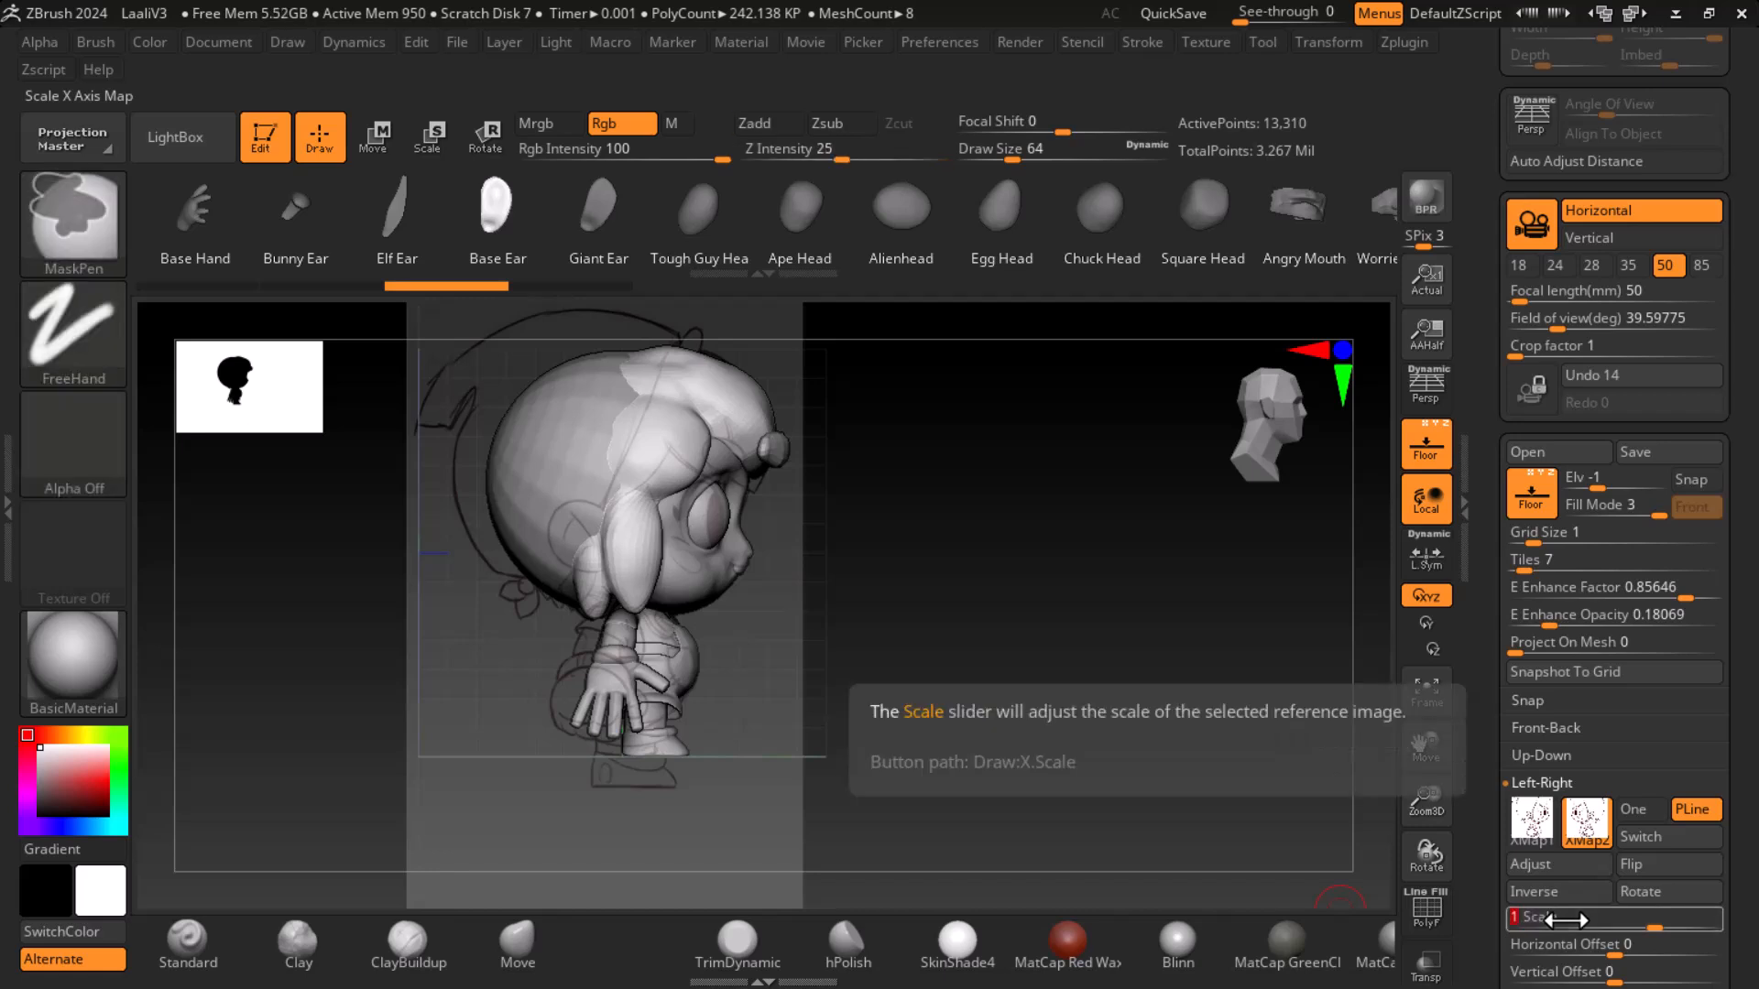
pyautogui.click(1532, 818)
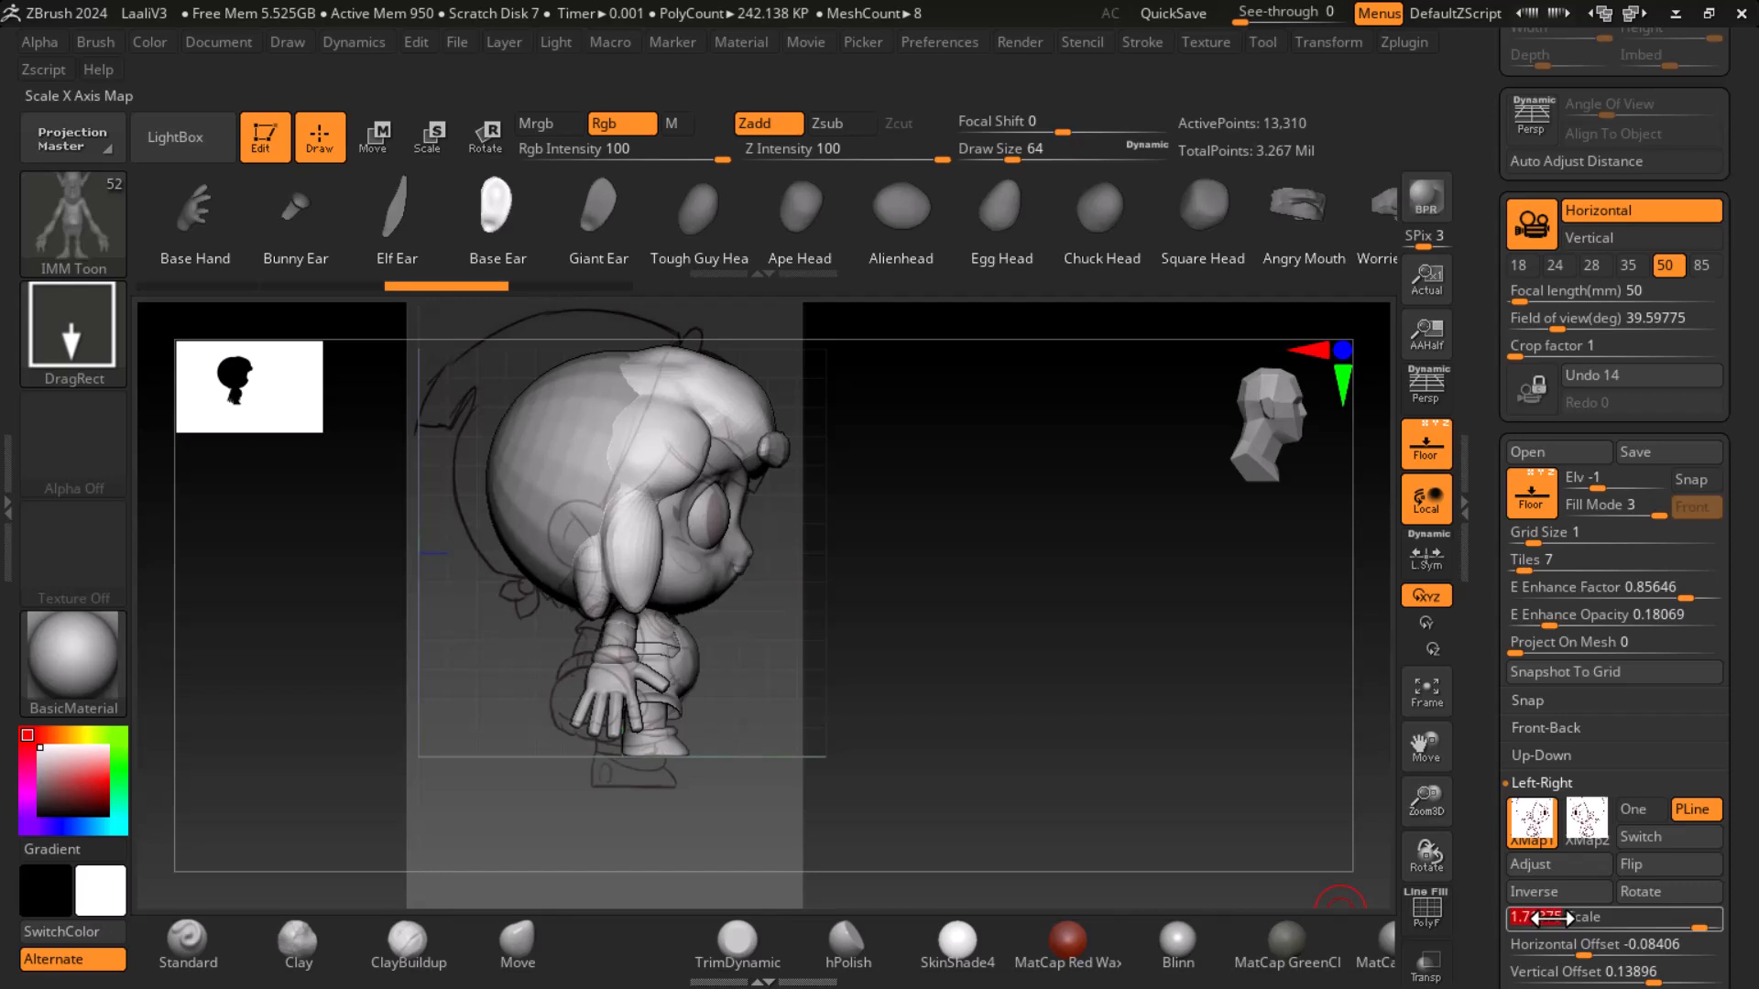
pyautogui.press('ctrl')
pyautogui.click(1587, 818)
pyautogui.press('ctrl')
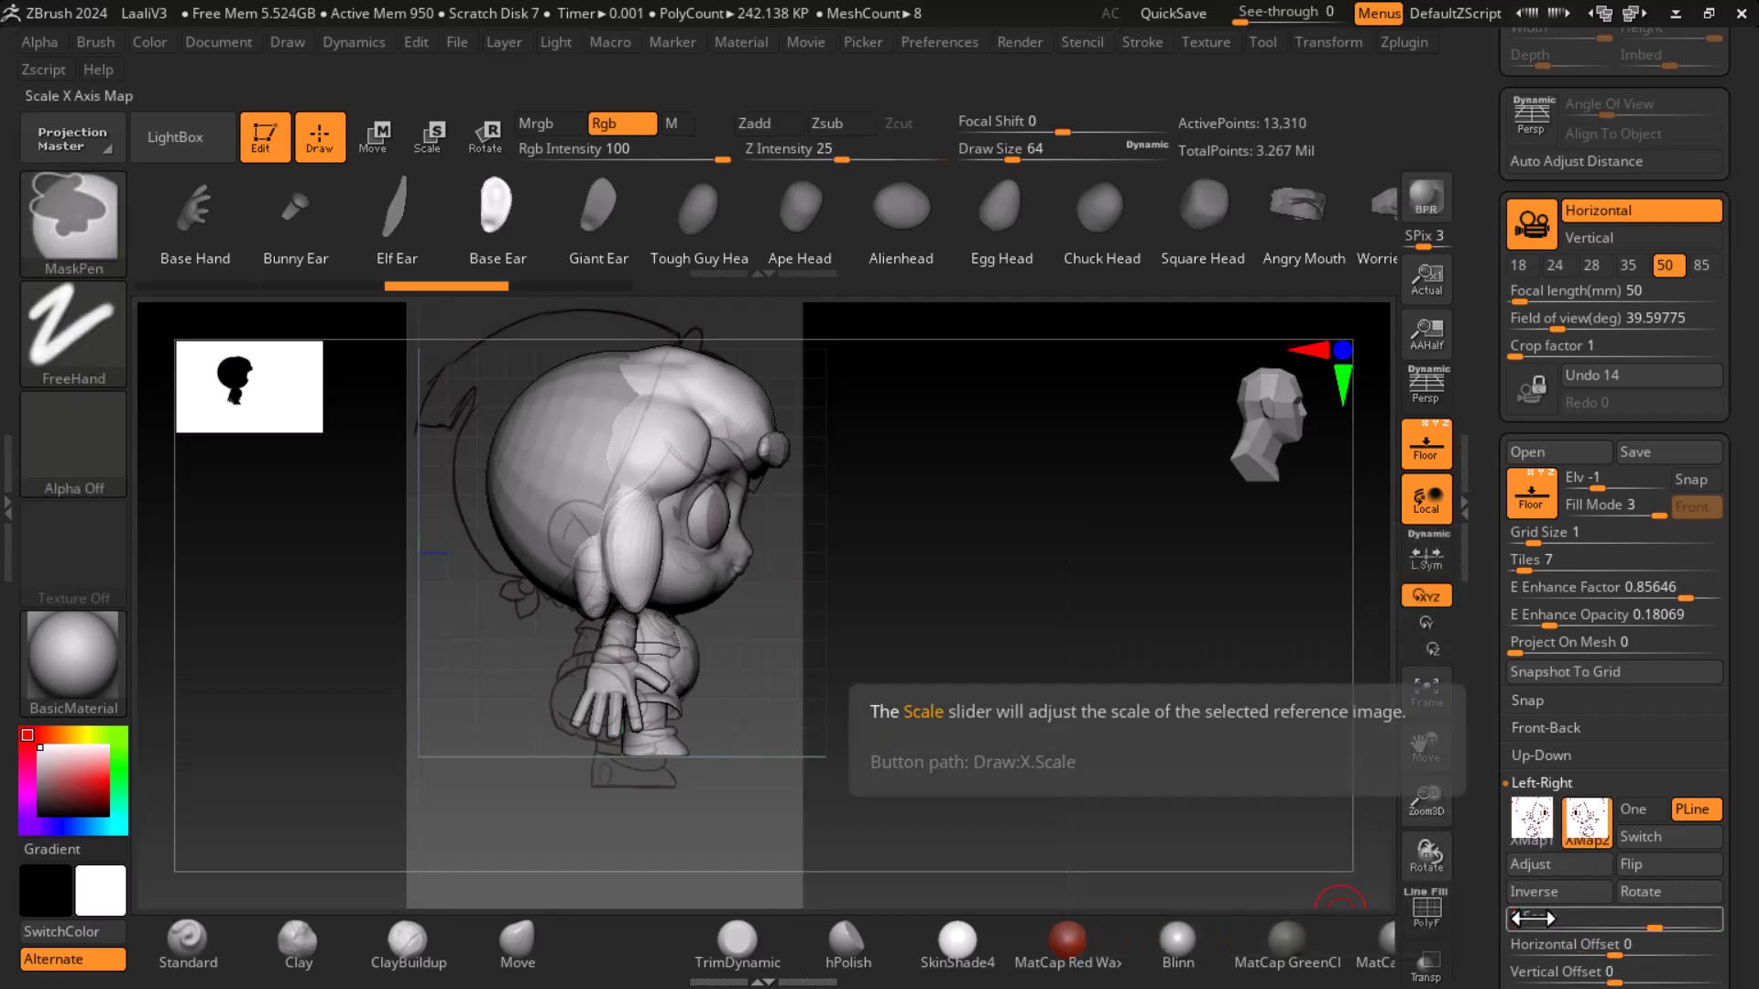
pyautogui.click(1532, 818)
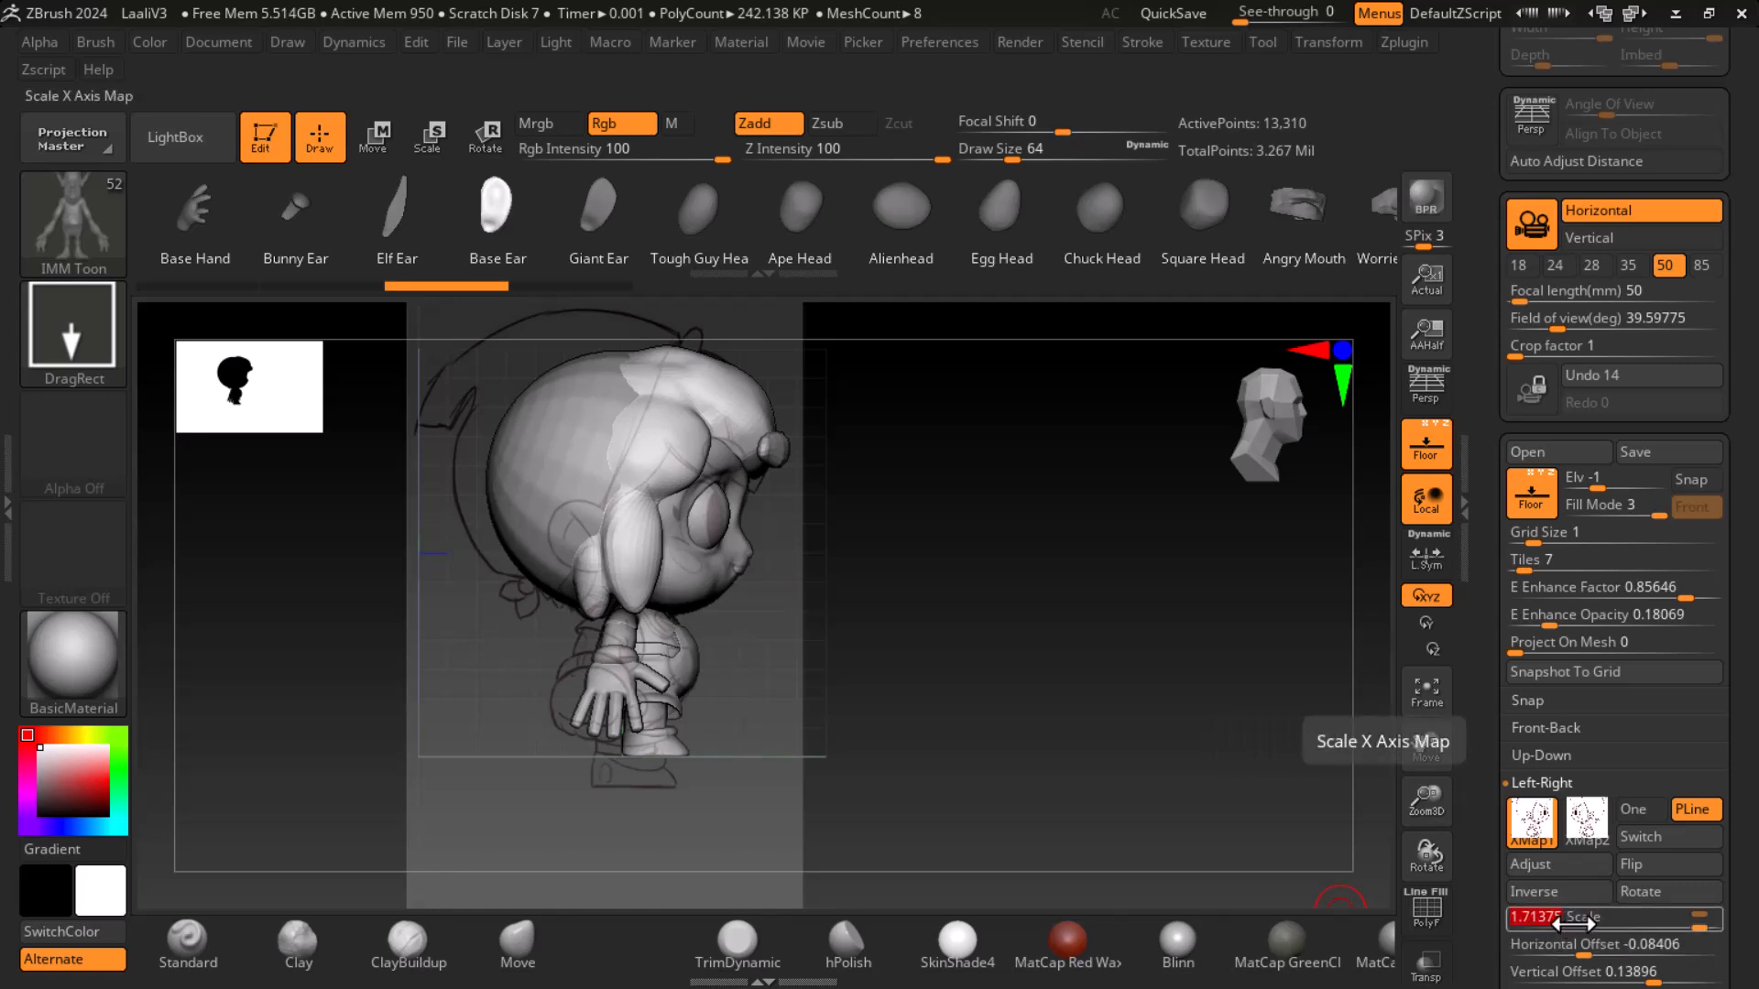
pyautogui.moveTo(1579, 848)
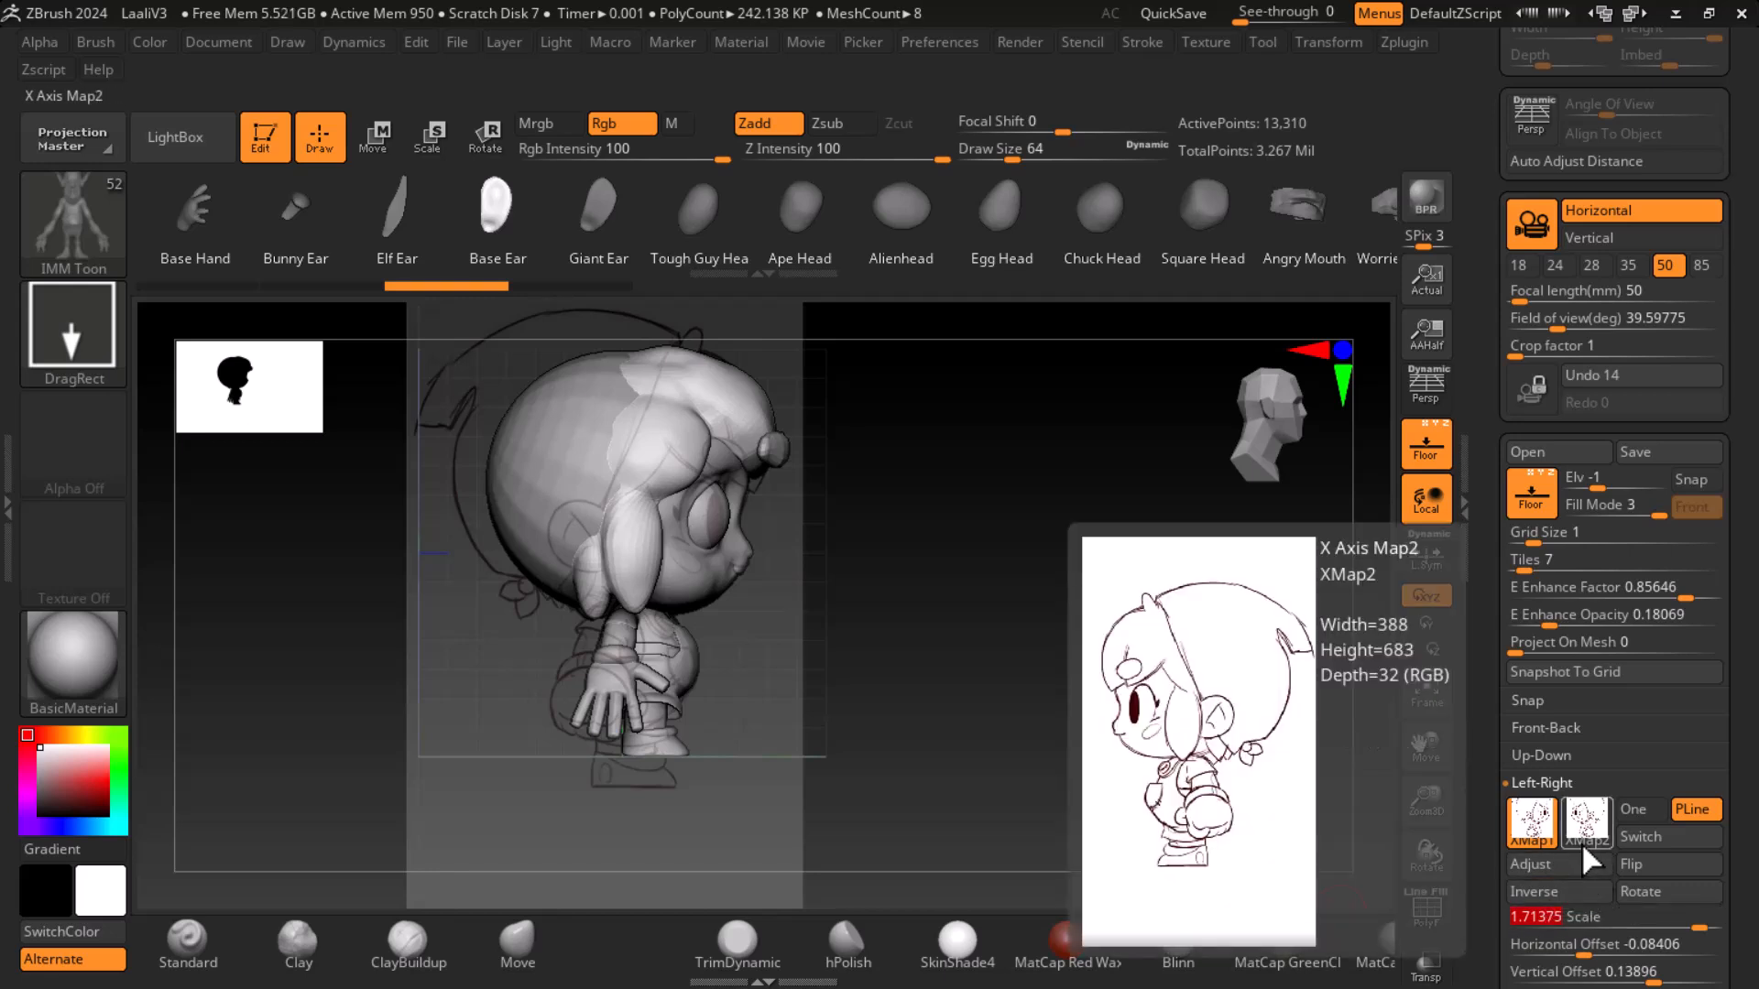
pyautogui.click(1587, 831)
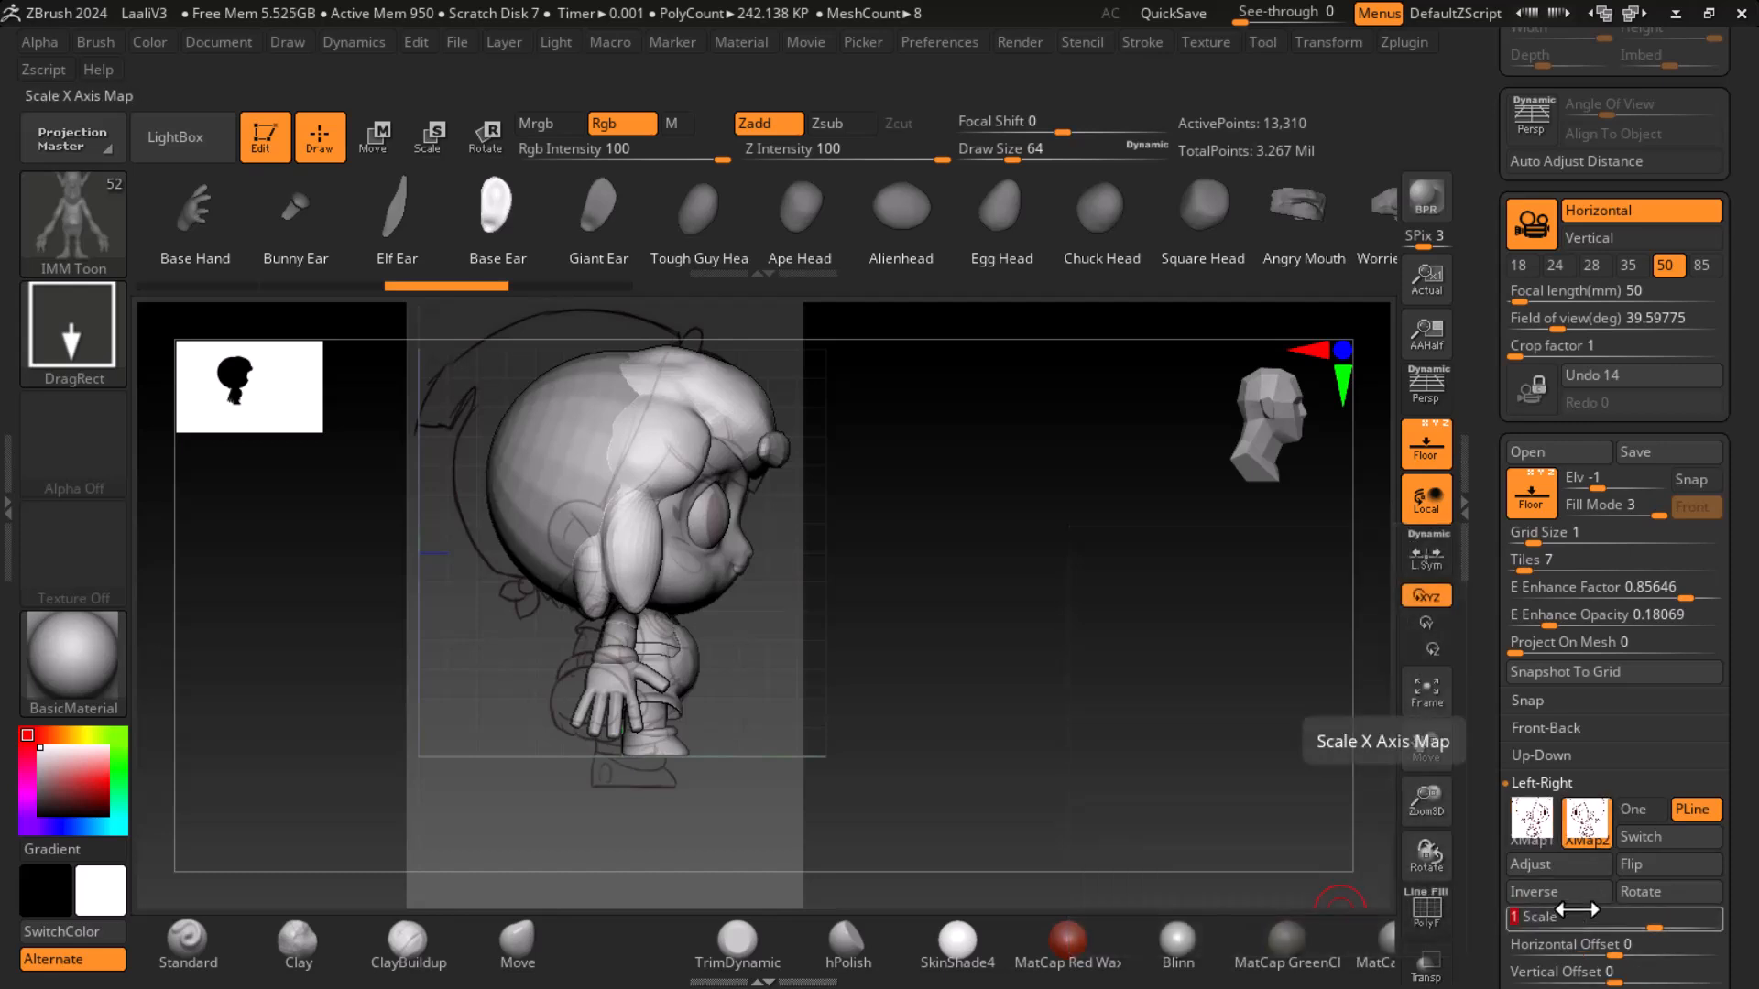
pyautogui.click(1577, 909)
pyautogui.write('1.71315')
# - Match the new side image's horizontal and vertical offsets to the first image's values, -0.08406 and 0.13896
pyautogui.moveTo(914, 609)
pyautogui.mouseDown()
pyautogui.moveTo(640, 678)
pyautogui.moveTo(1092, 657)
pyautogui.moveTo(1106, 682)
pyautogui.moveTo(1061, 690)
pyautogui.mouseUp()
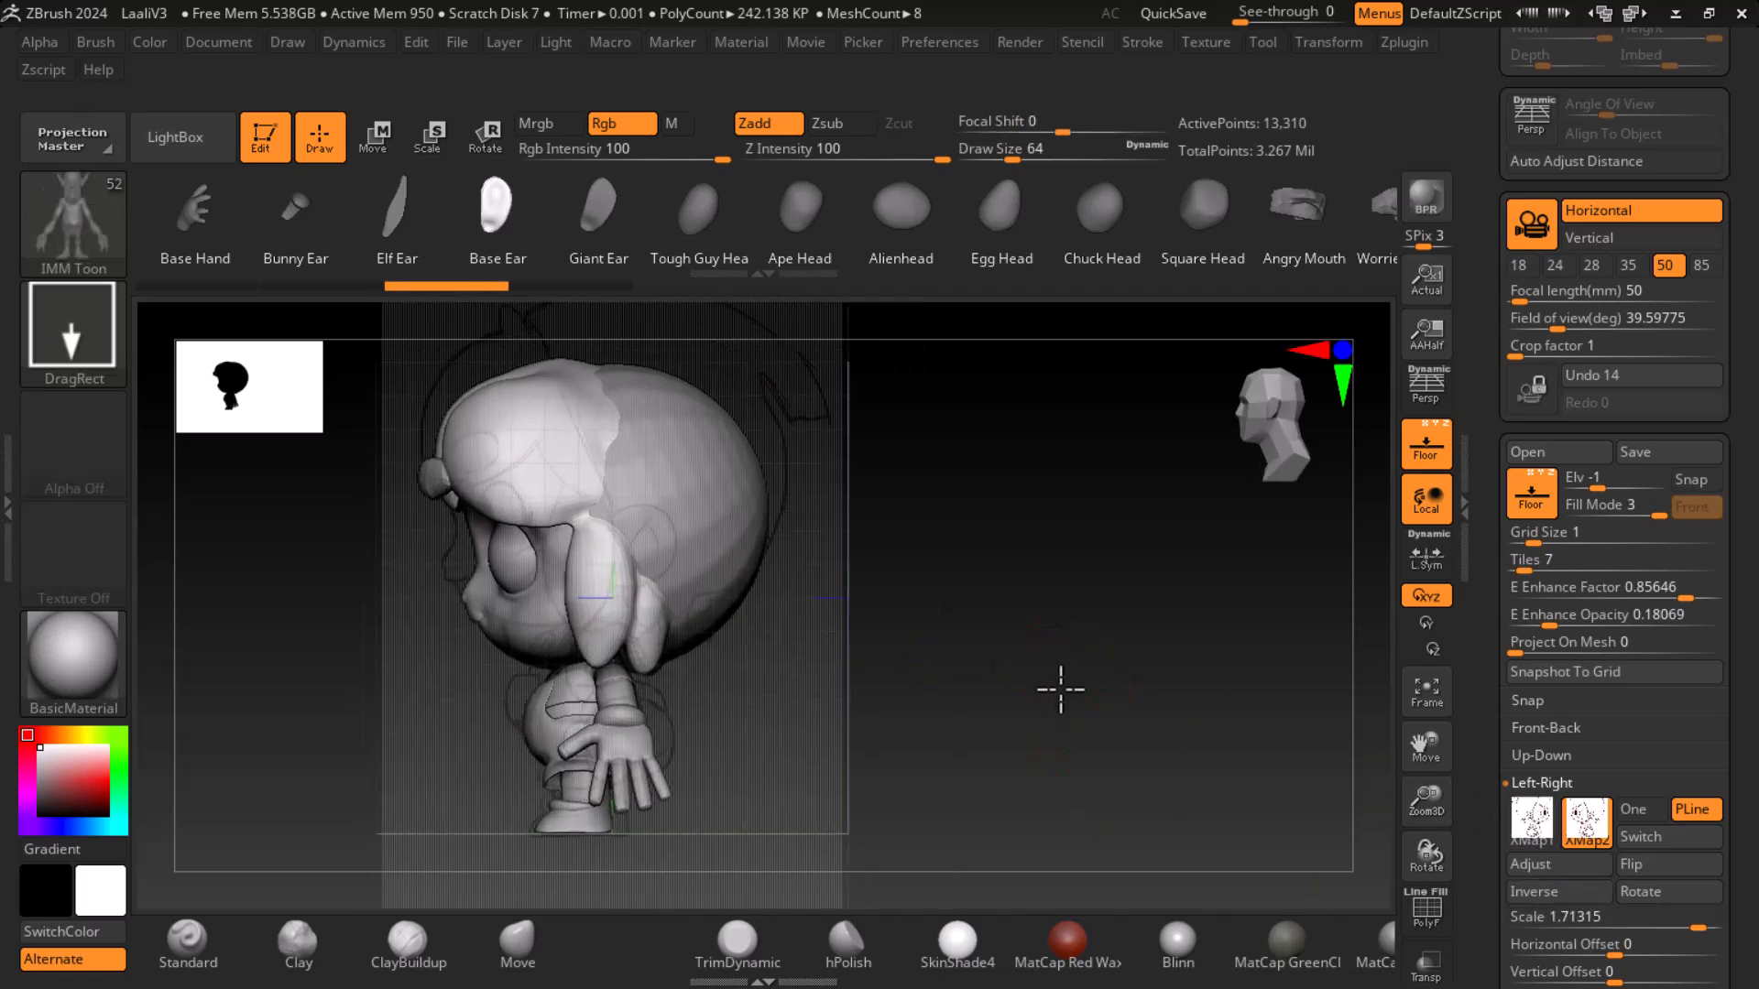
pyautogui.moveTo(1101, 753); pyautogui.dragTo(1256, 746)
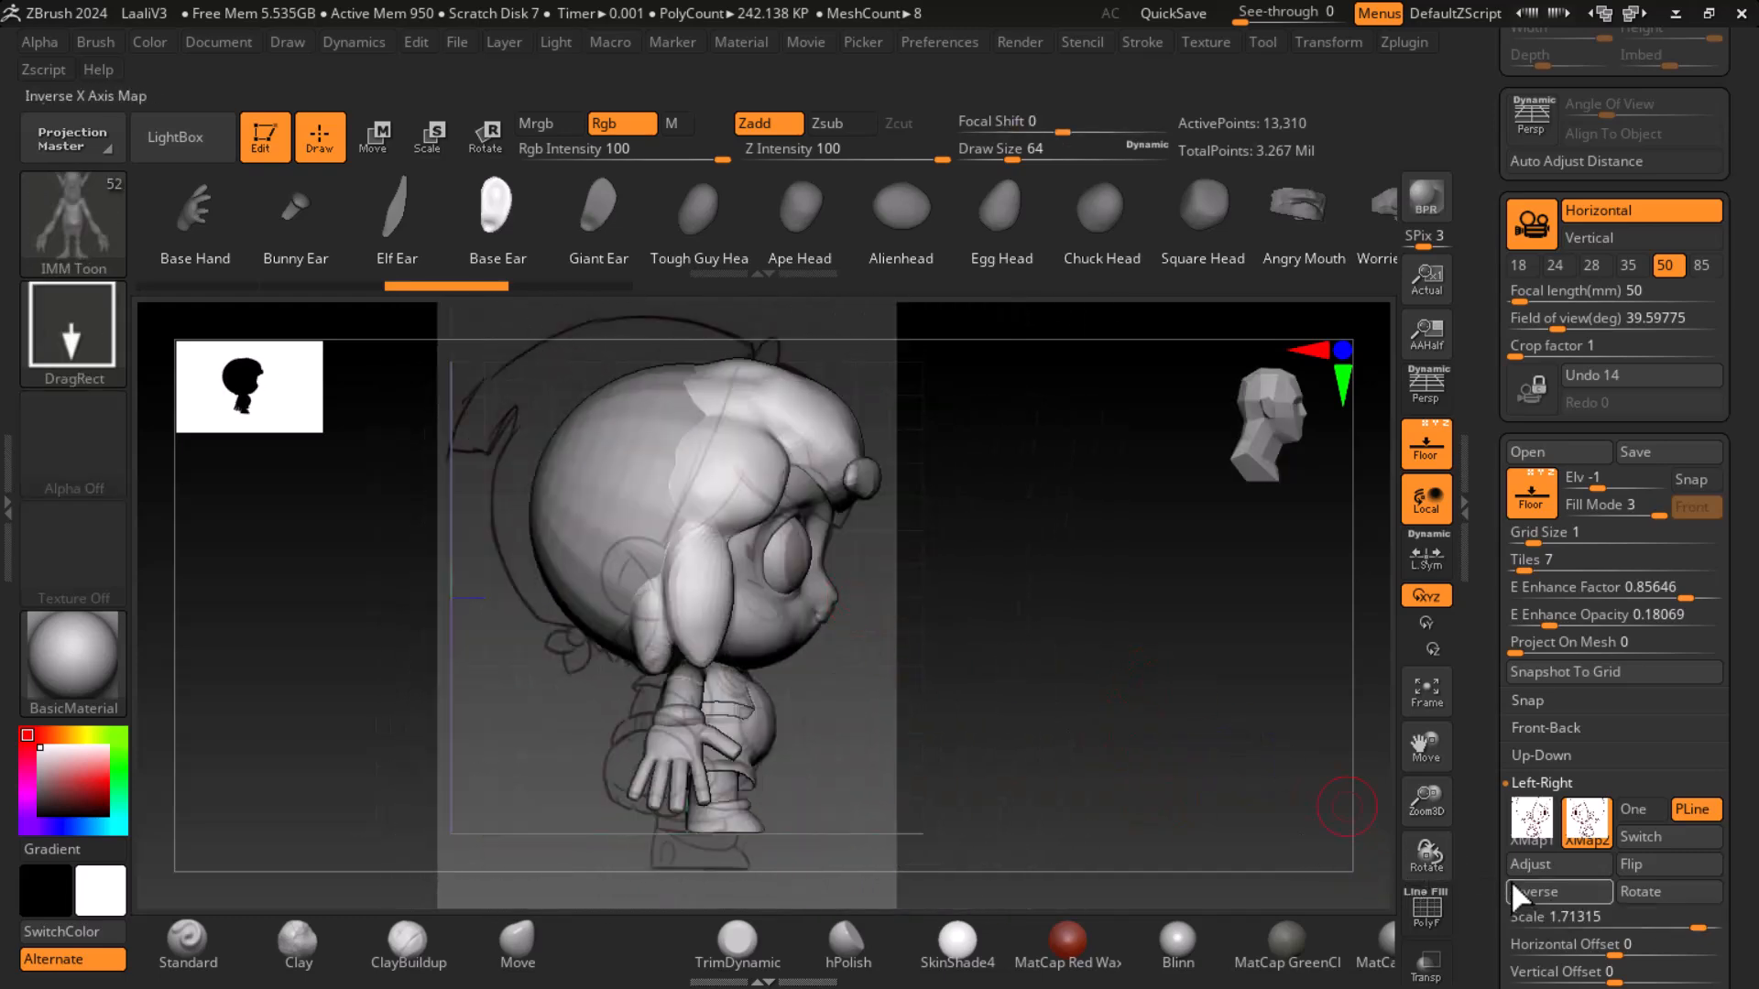
pyautogui.scroll(-4, 1513, 883)
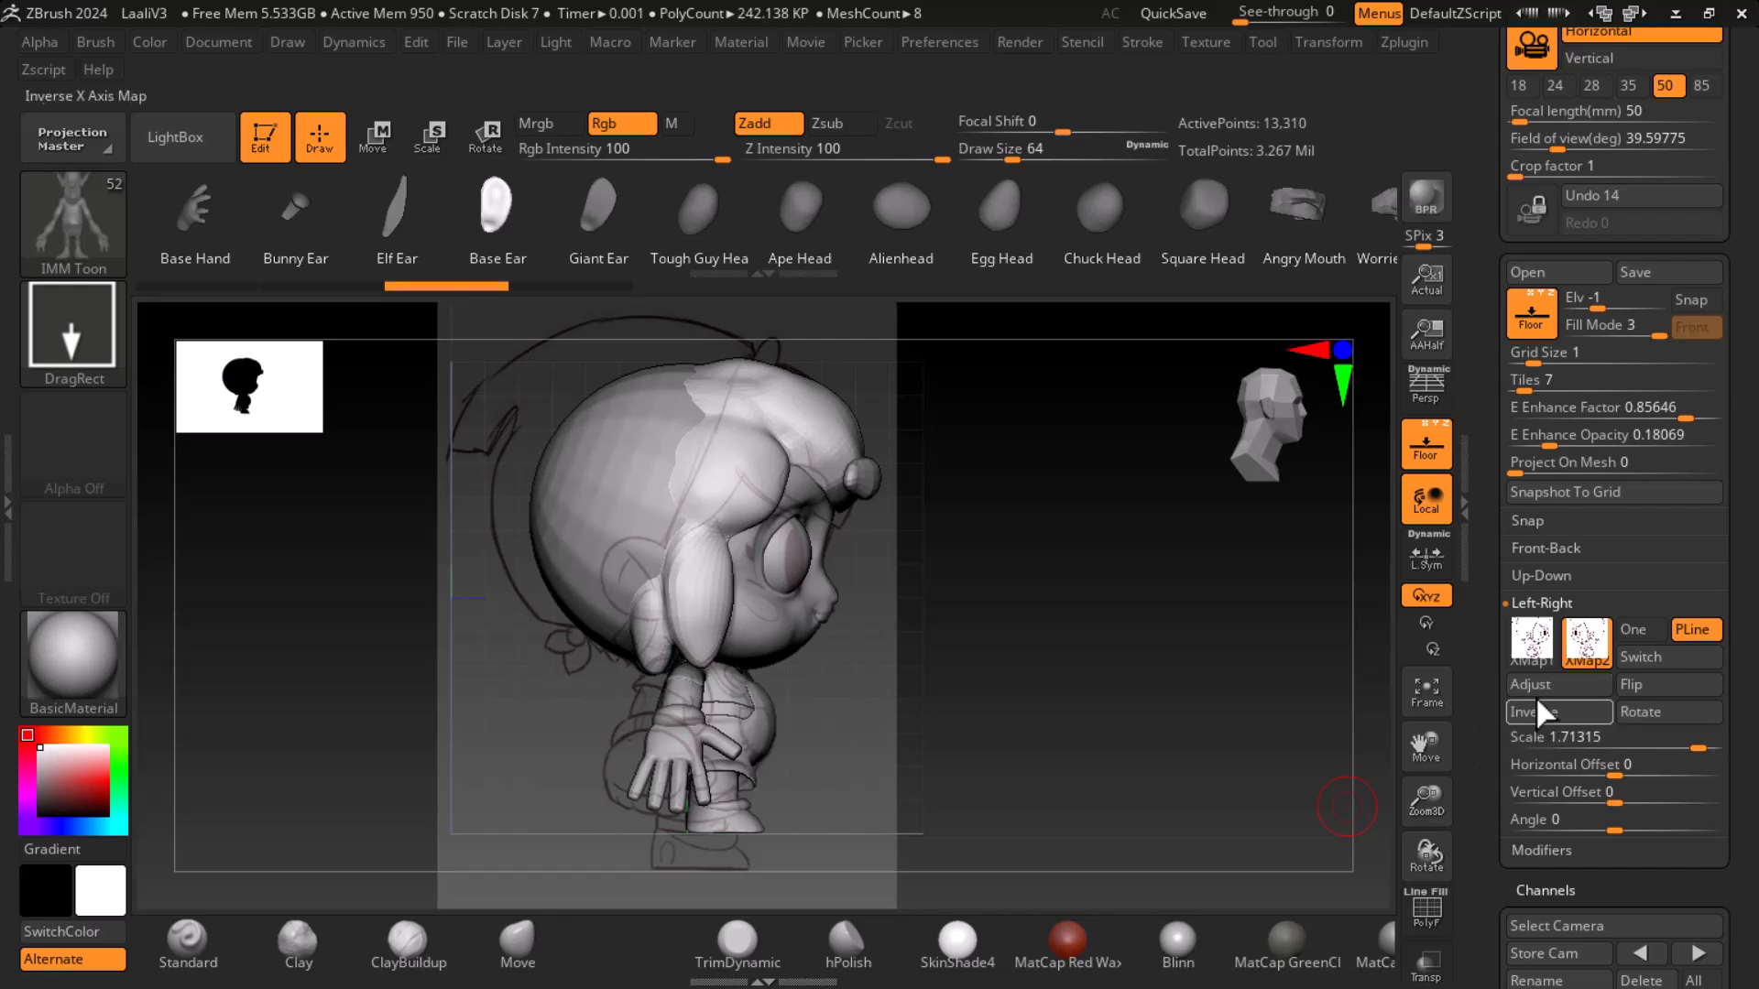
pyautogui.click(1528, 650)
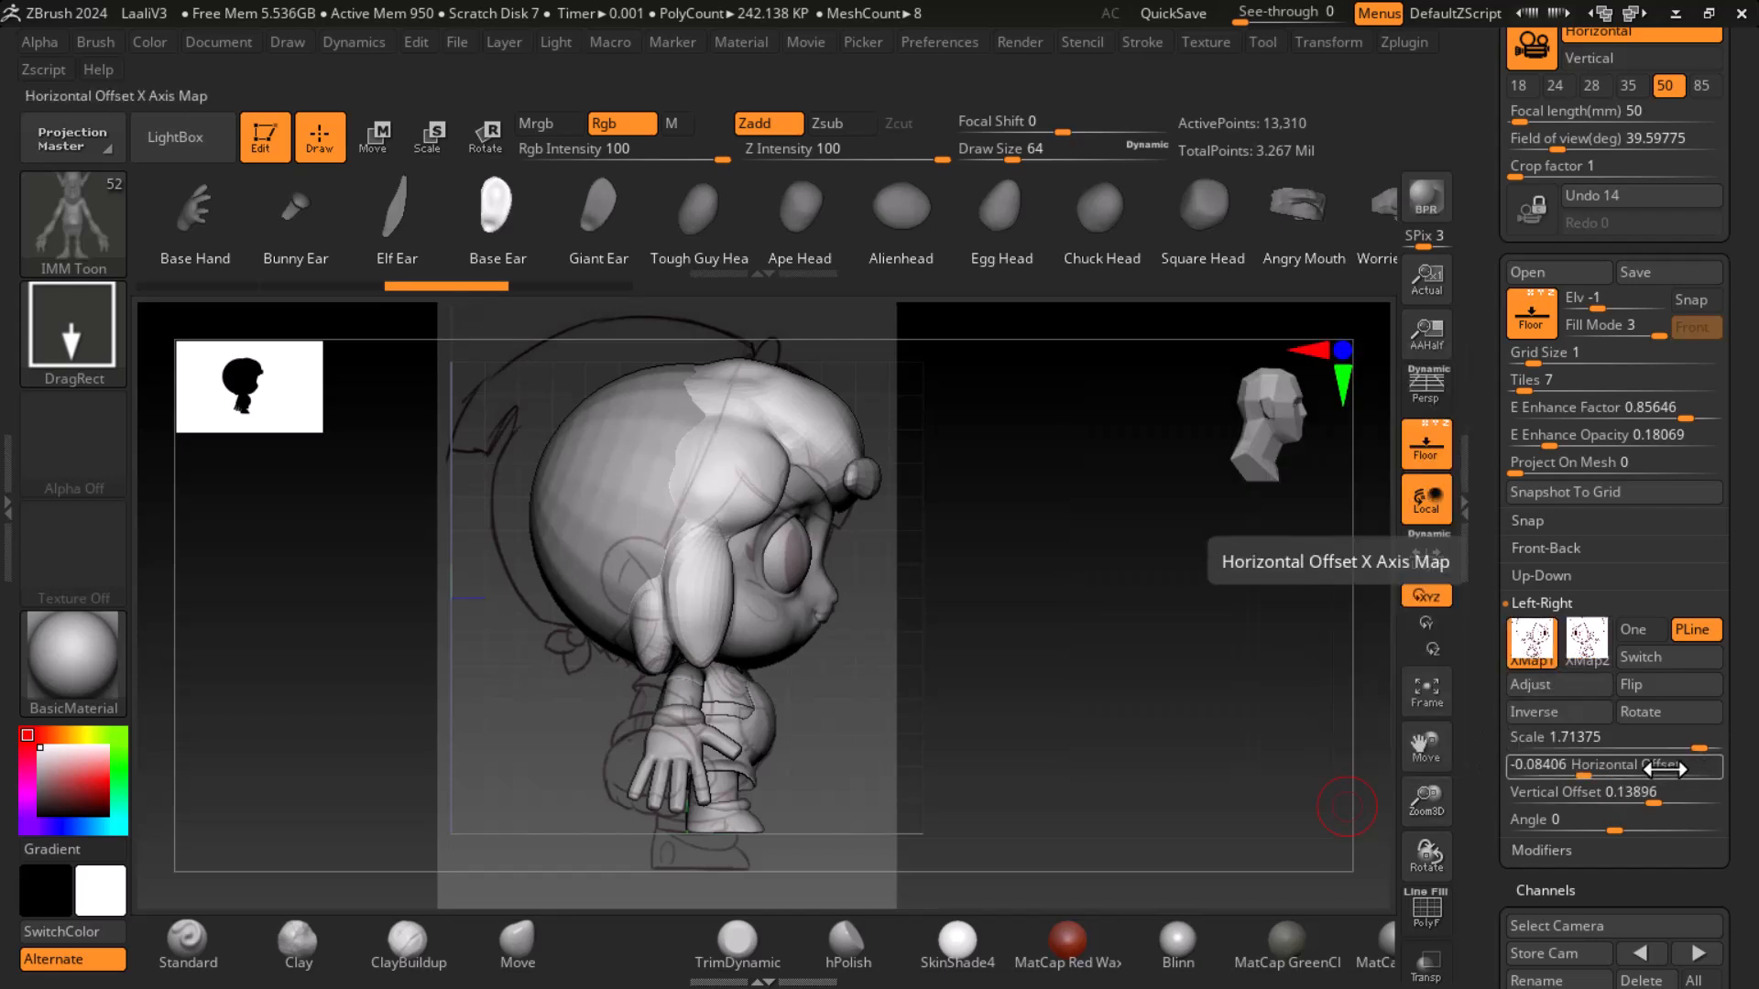
pyautogui.click(1536, 774)
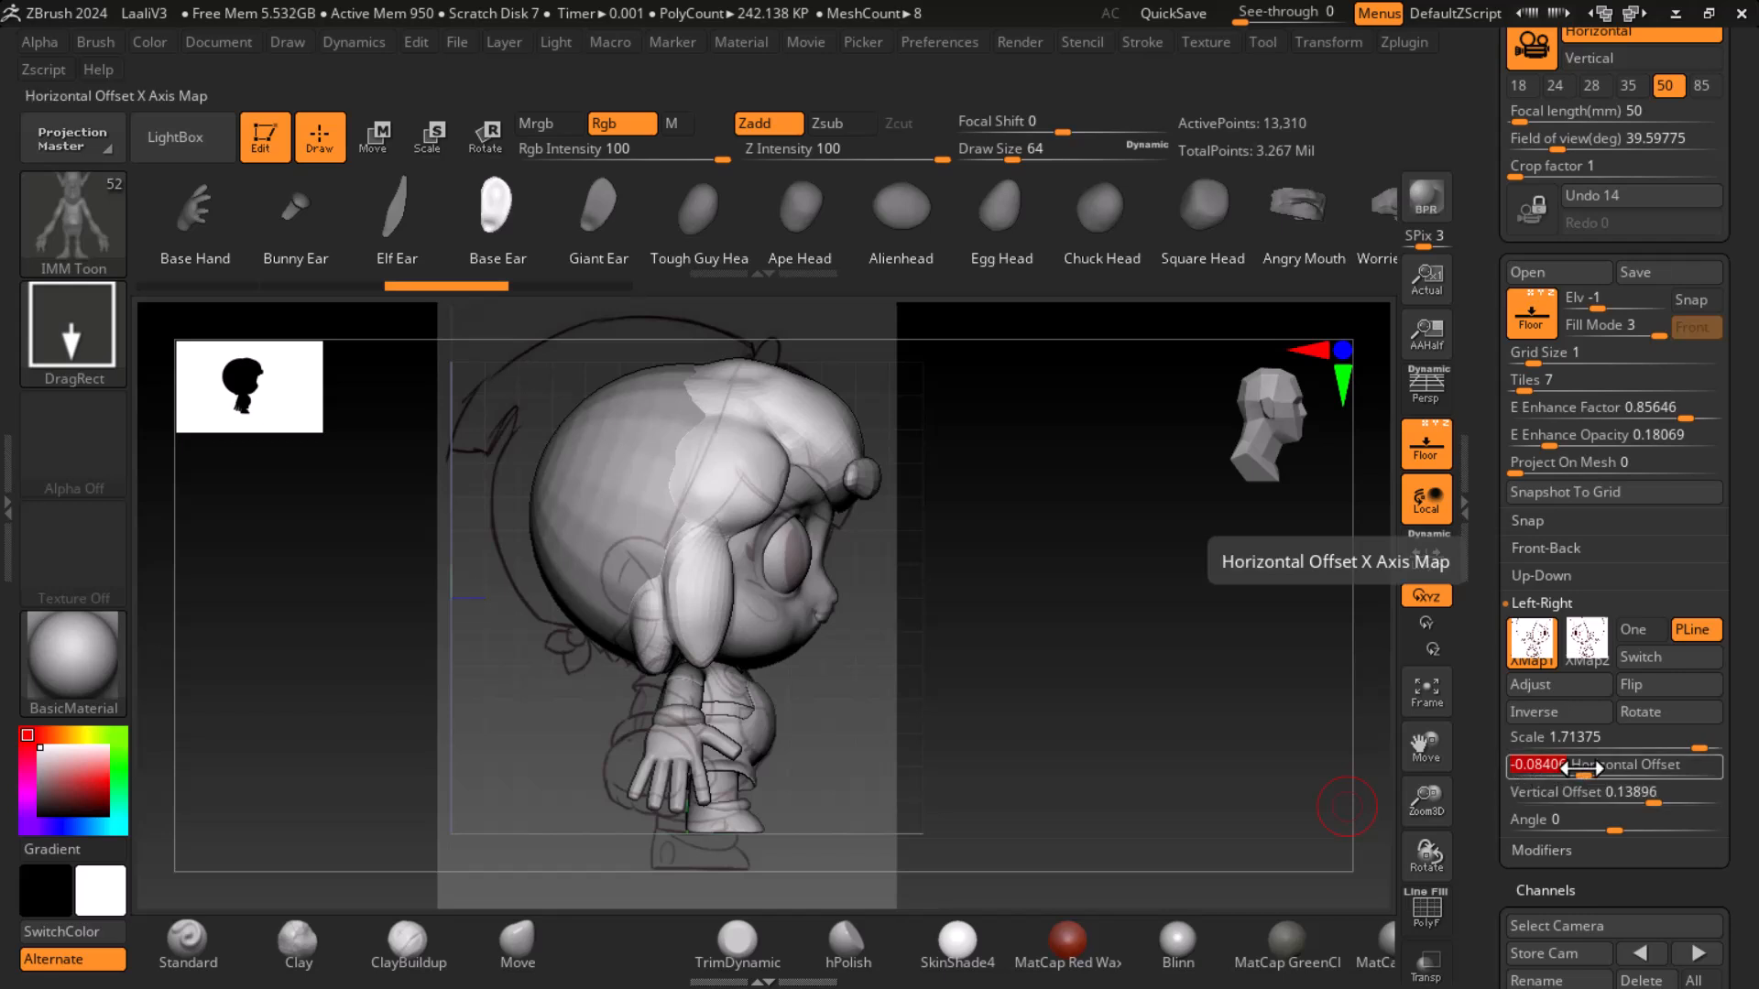
pyautogui.click(1594, 650)
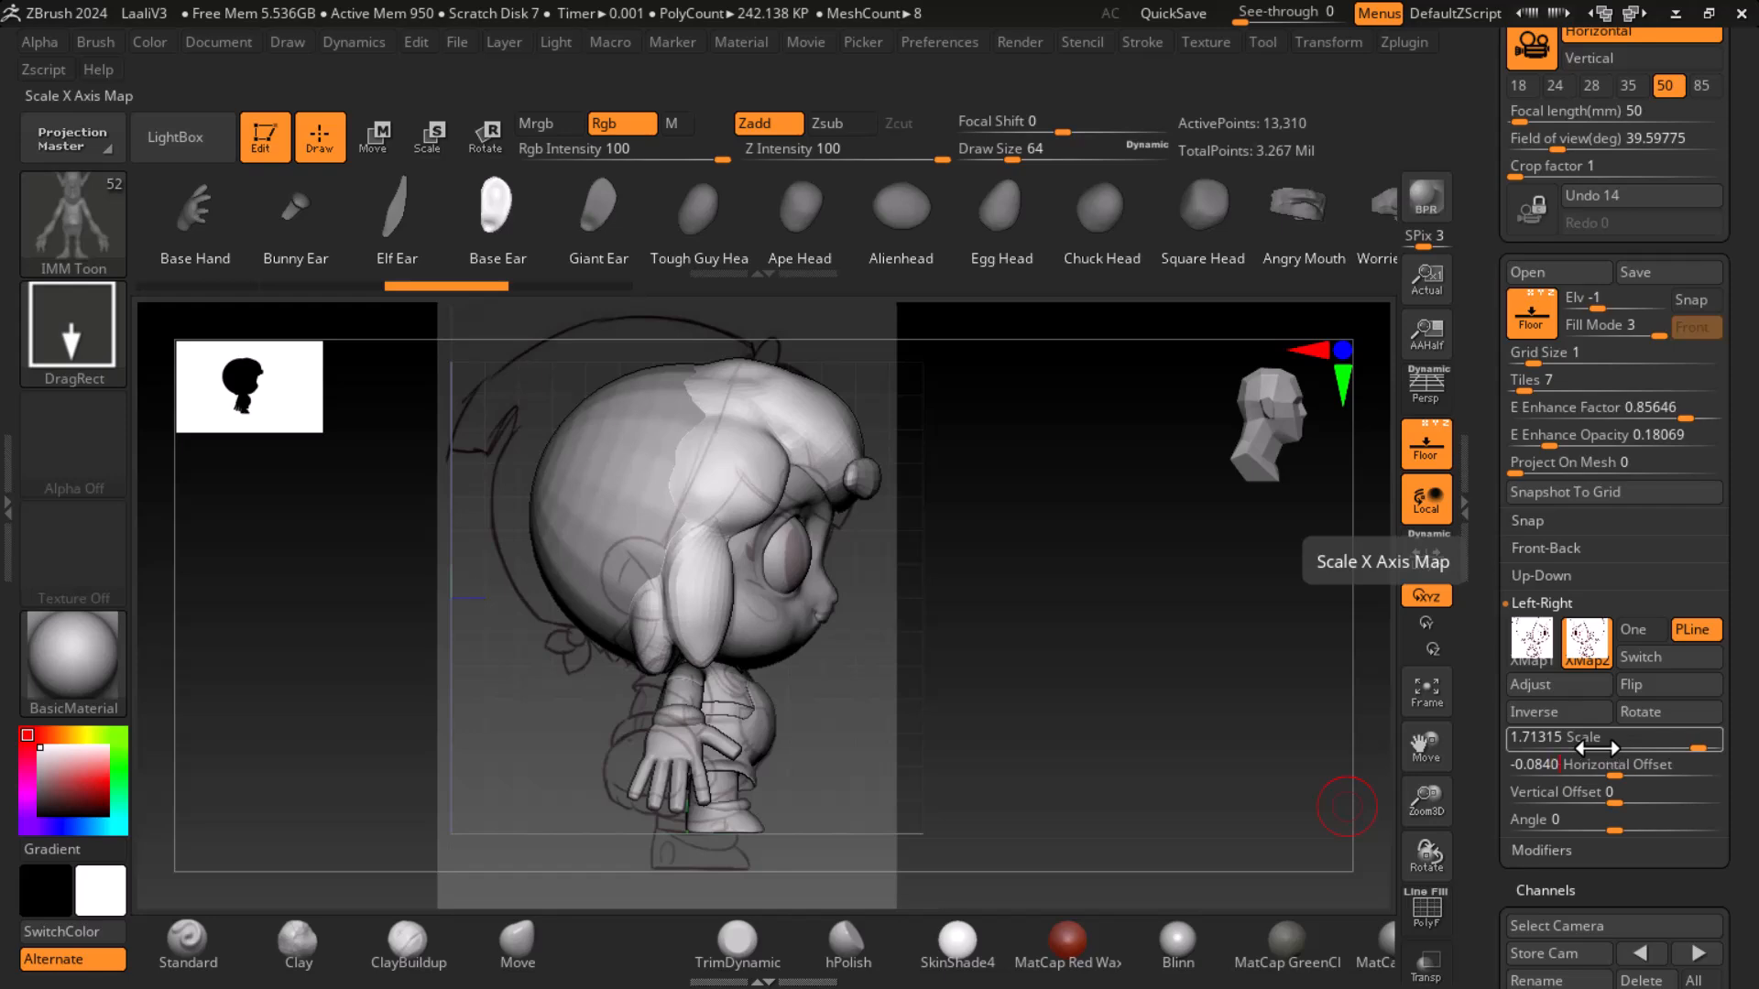
pyautogui.moveTo(1052, 675)
pyautogui.mouseDown()
pyautogui.moveTo(844, 699)
pyautogui.moveTo(345, 668)
pyautogui.mouseUp()
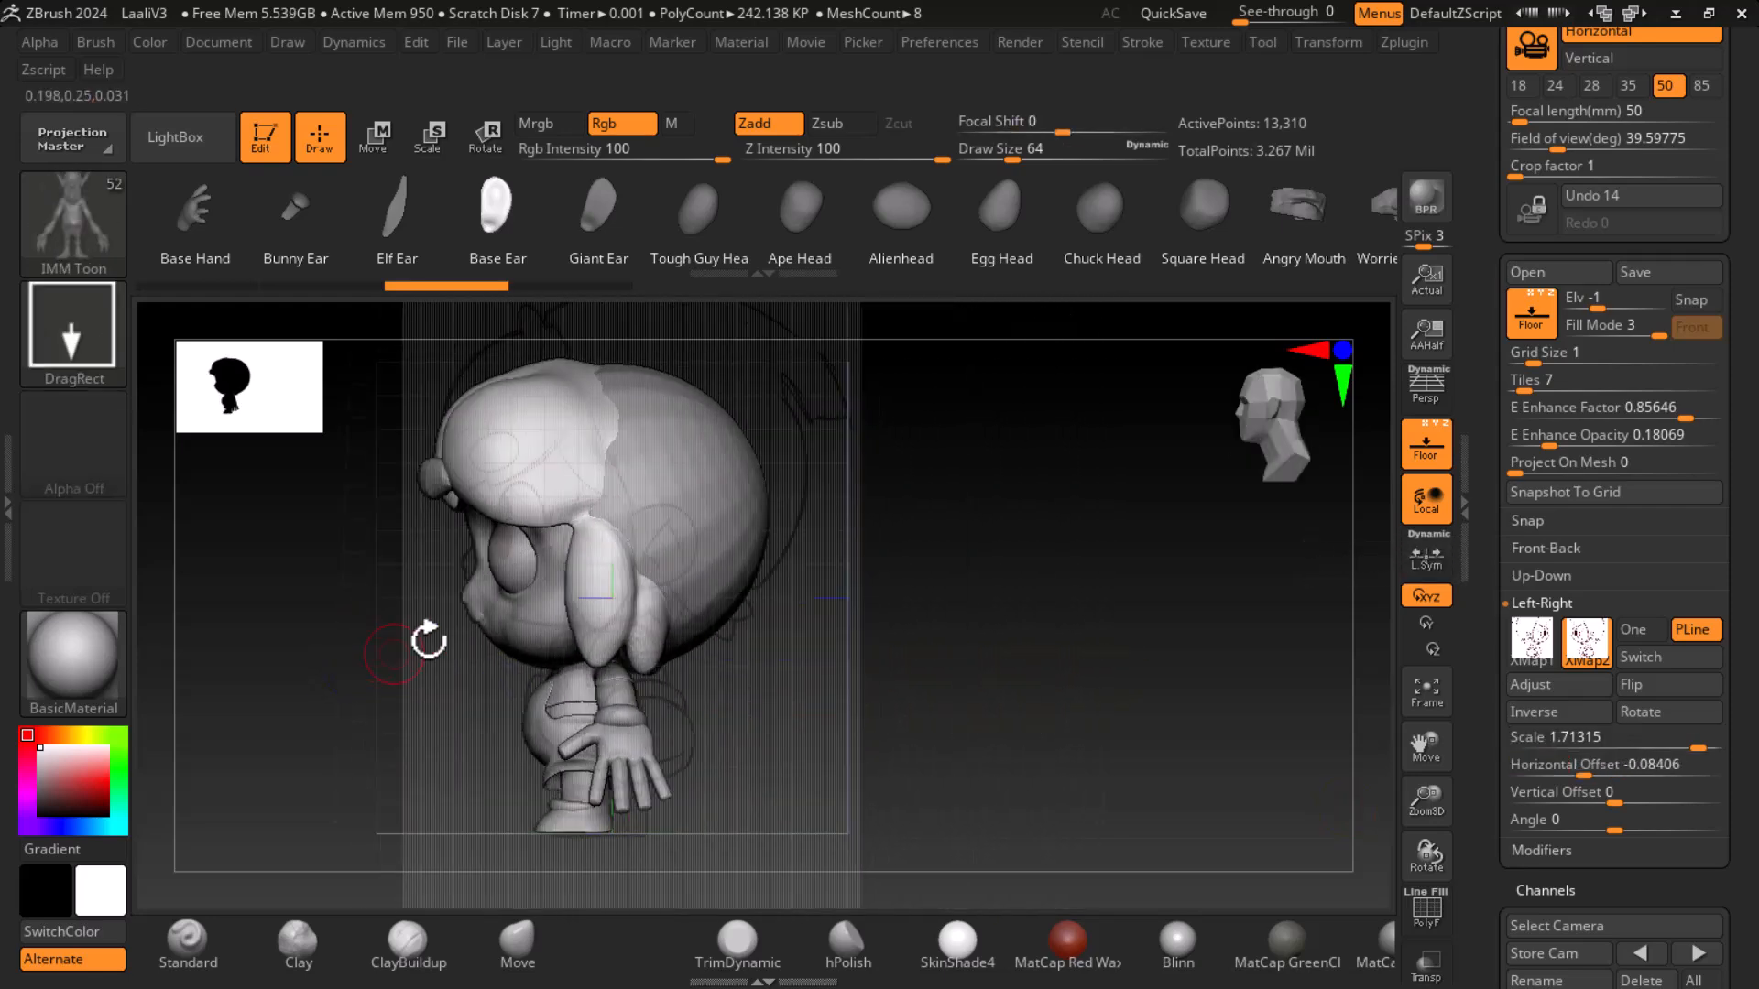
pyautogui.click(1539, 652)
pyautogui.click(1619, 793)
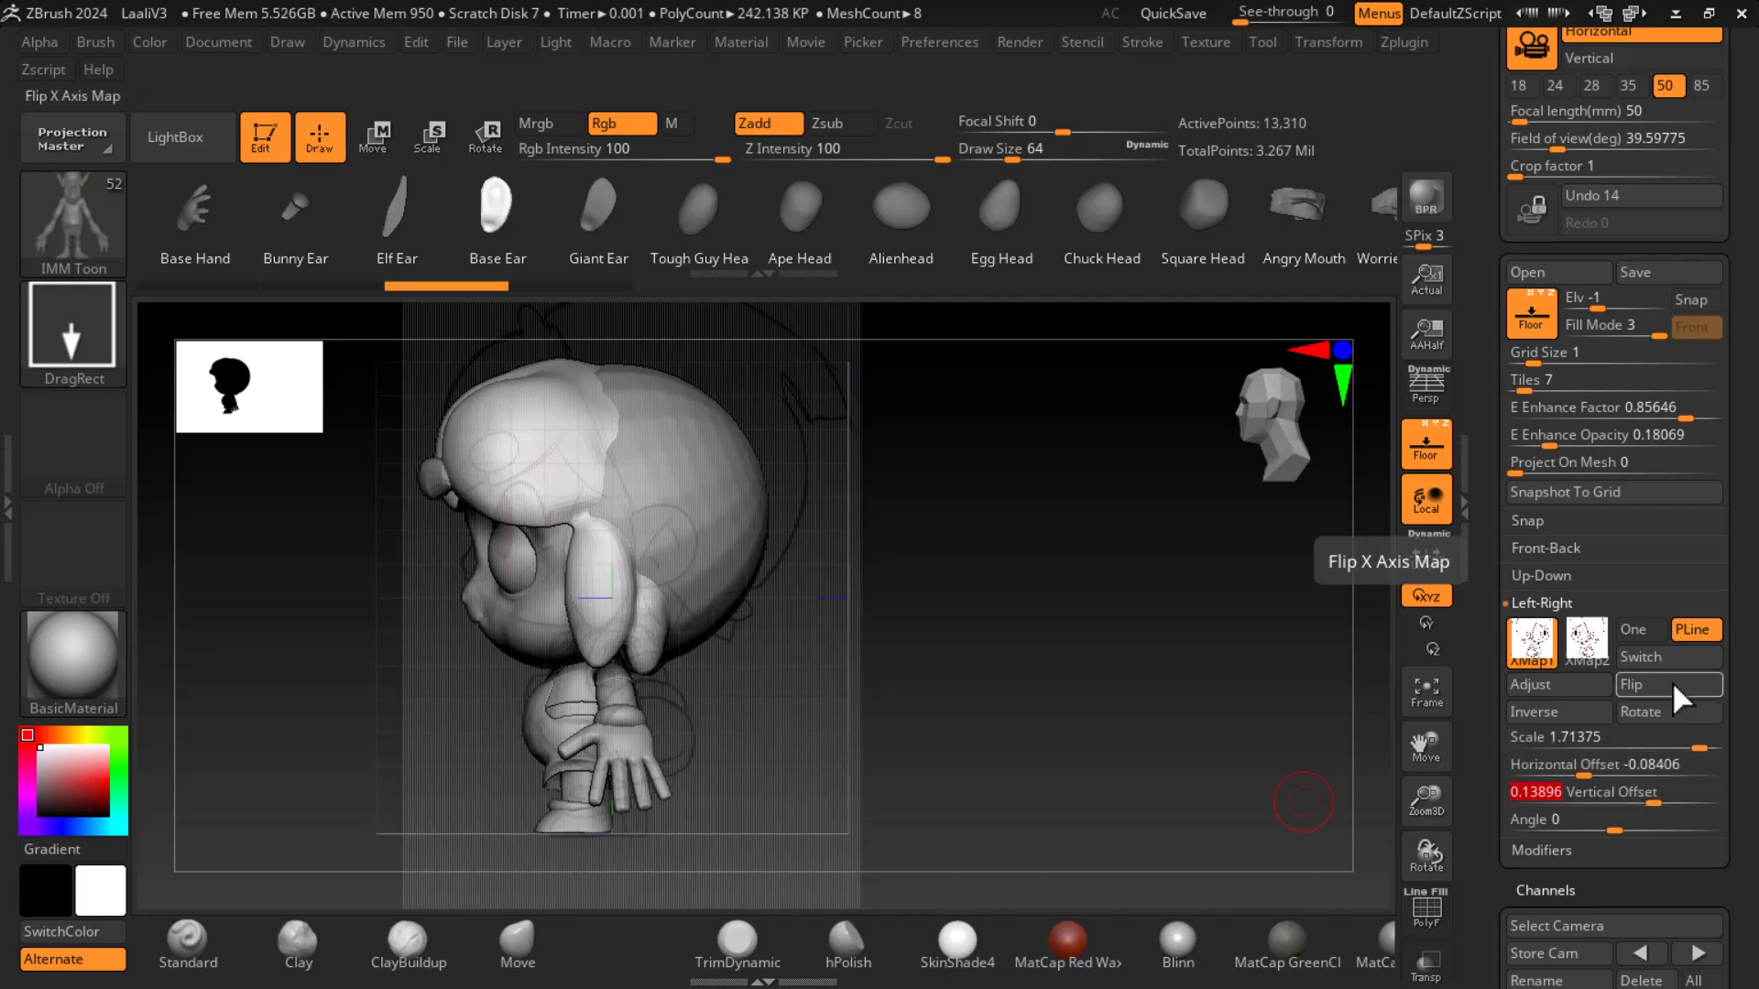
pyautogui.click(1586, 641)
pyautogui.click(1620, 793)
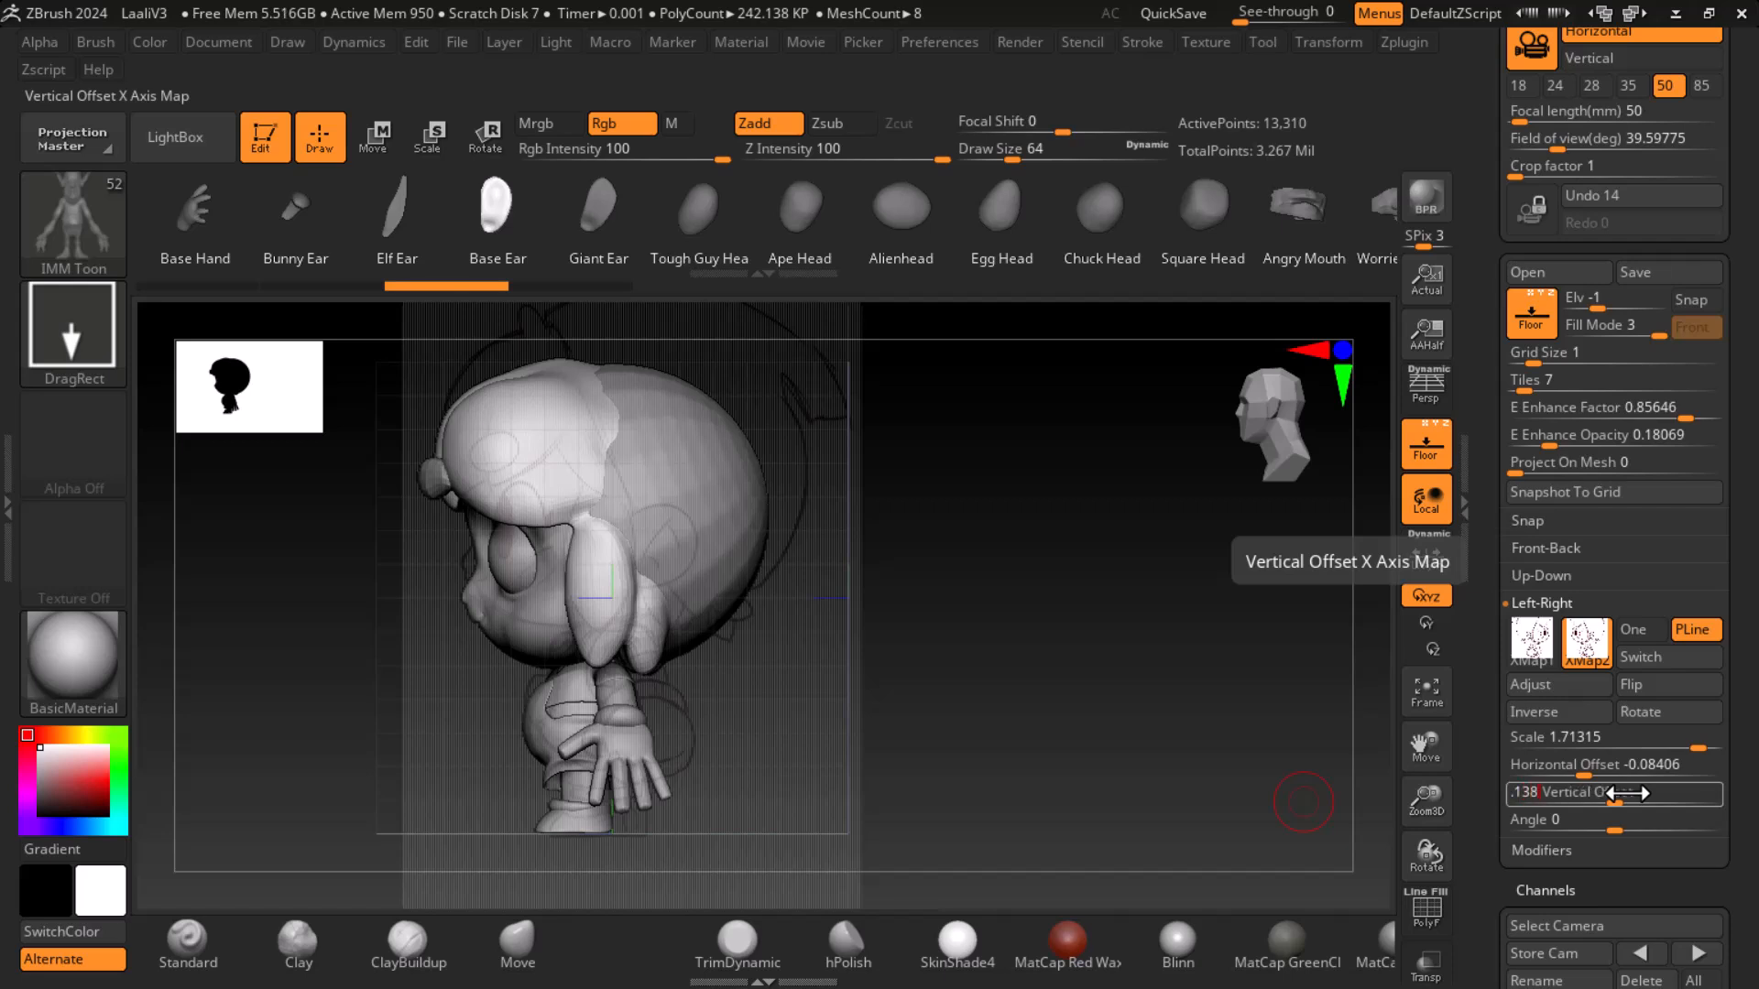
pyautogui.press('Return')
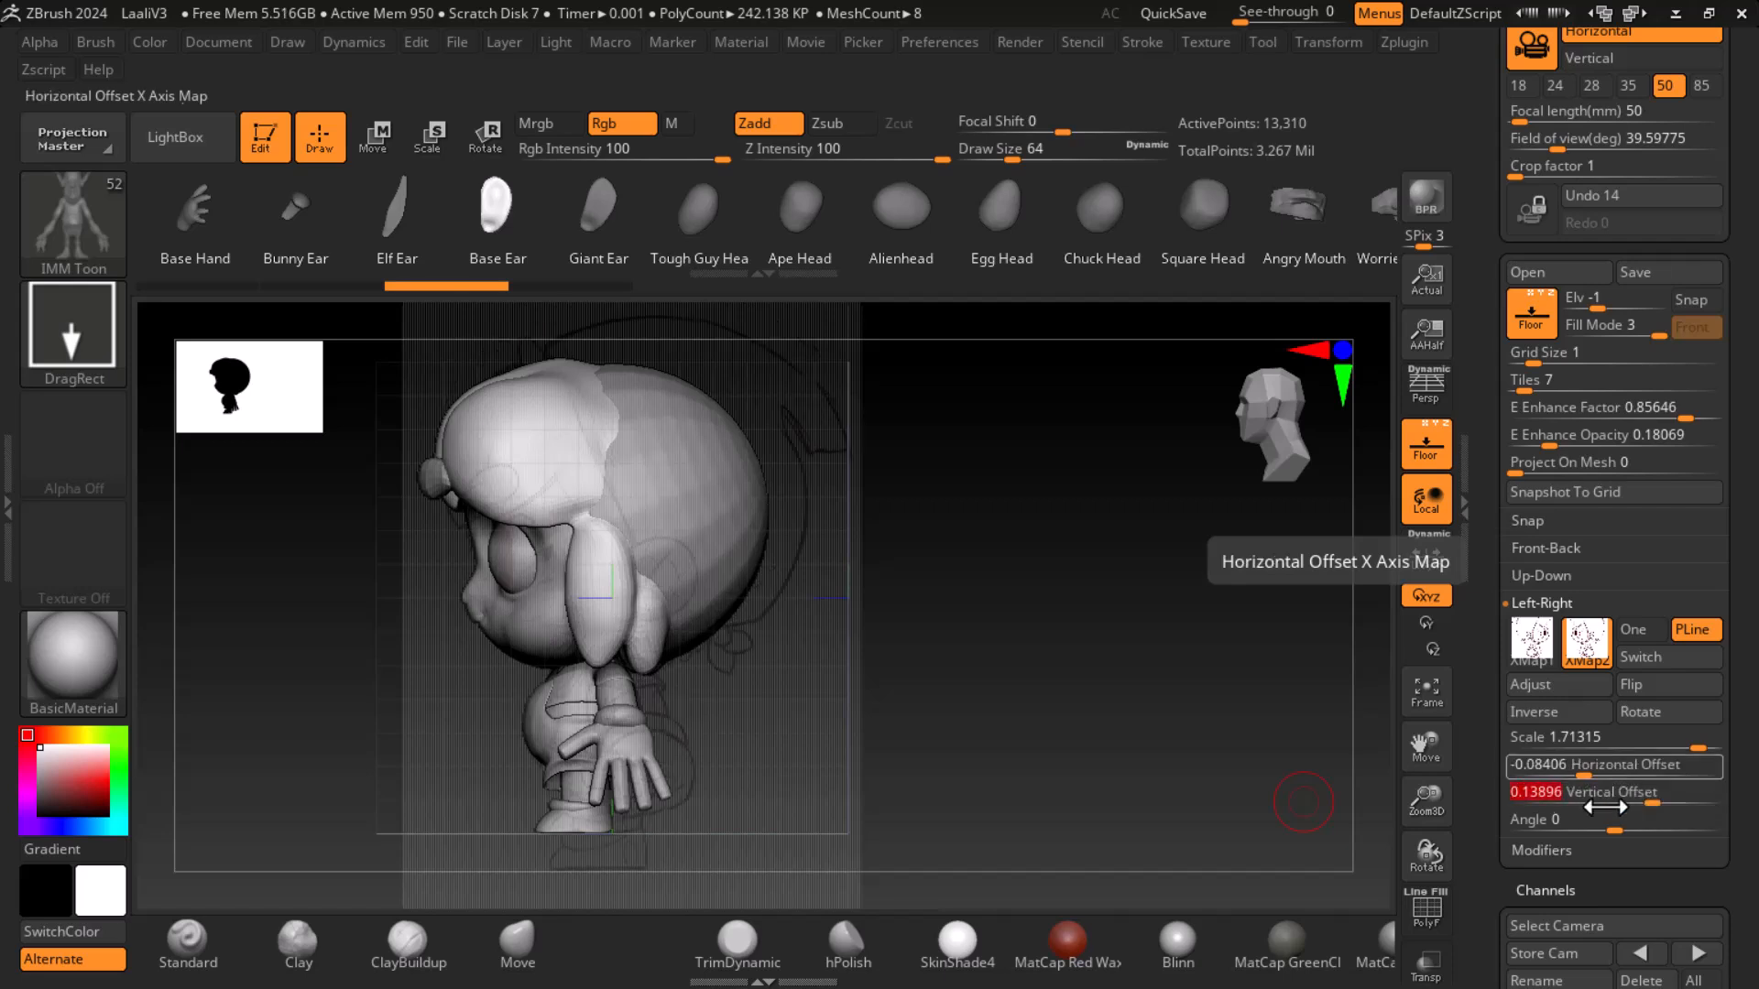
# - Switch between the two side reference images to compare how they line up with the model
pyautogui.moveTo(1259, 743); pyautogui.dragTo(1218, 773)
pyautogui.click(1532, 646)
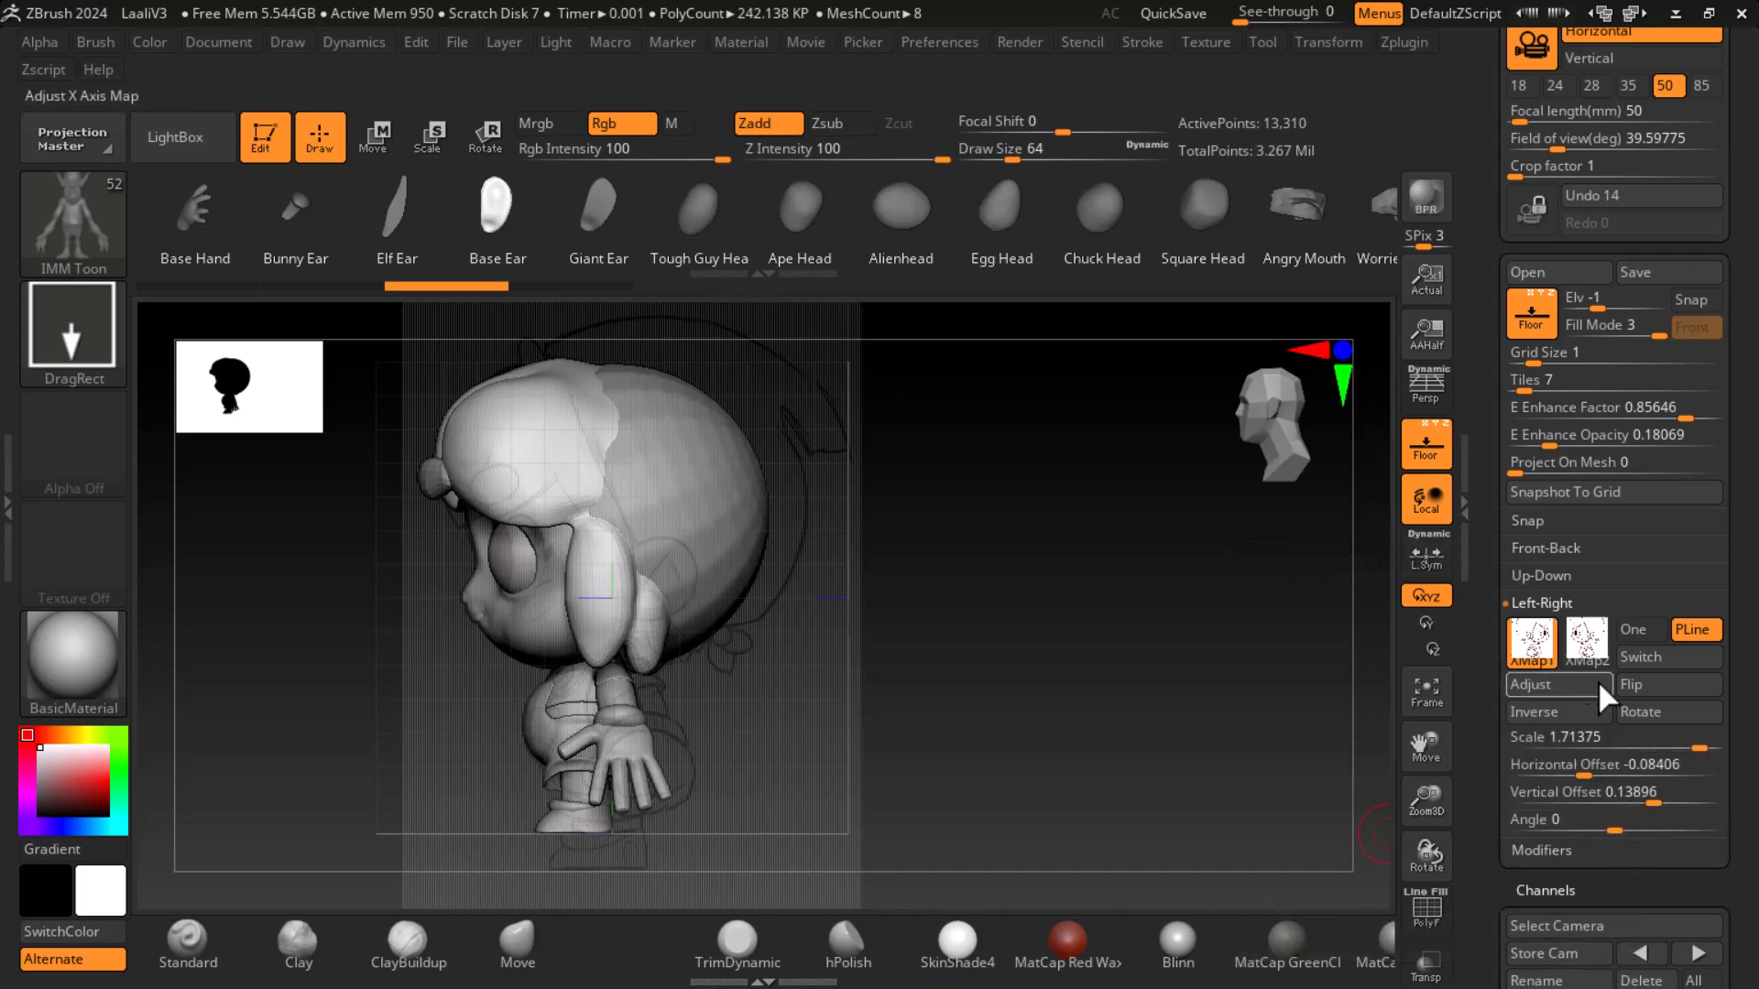
pyautogui.click(1587, 651)
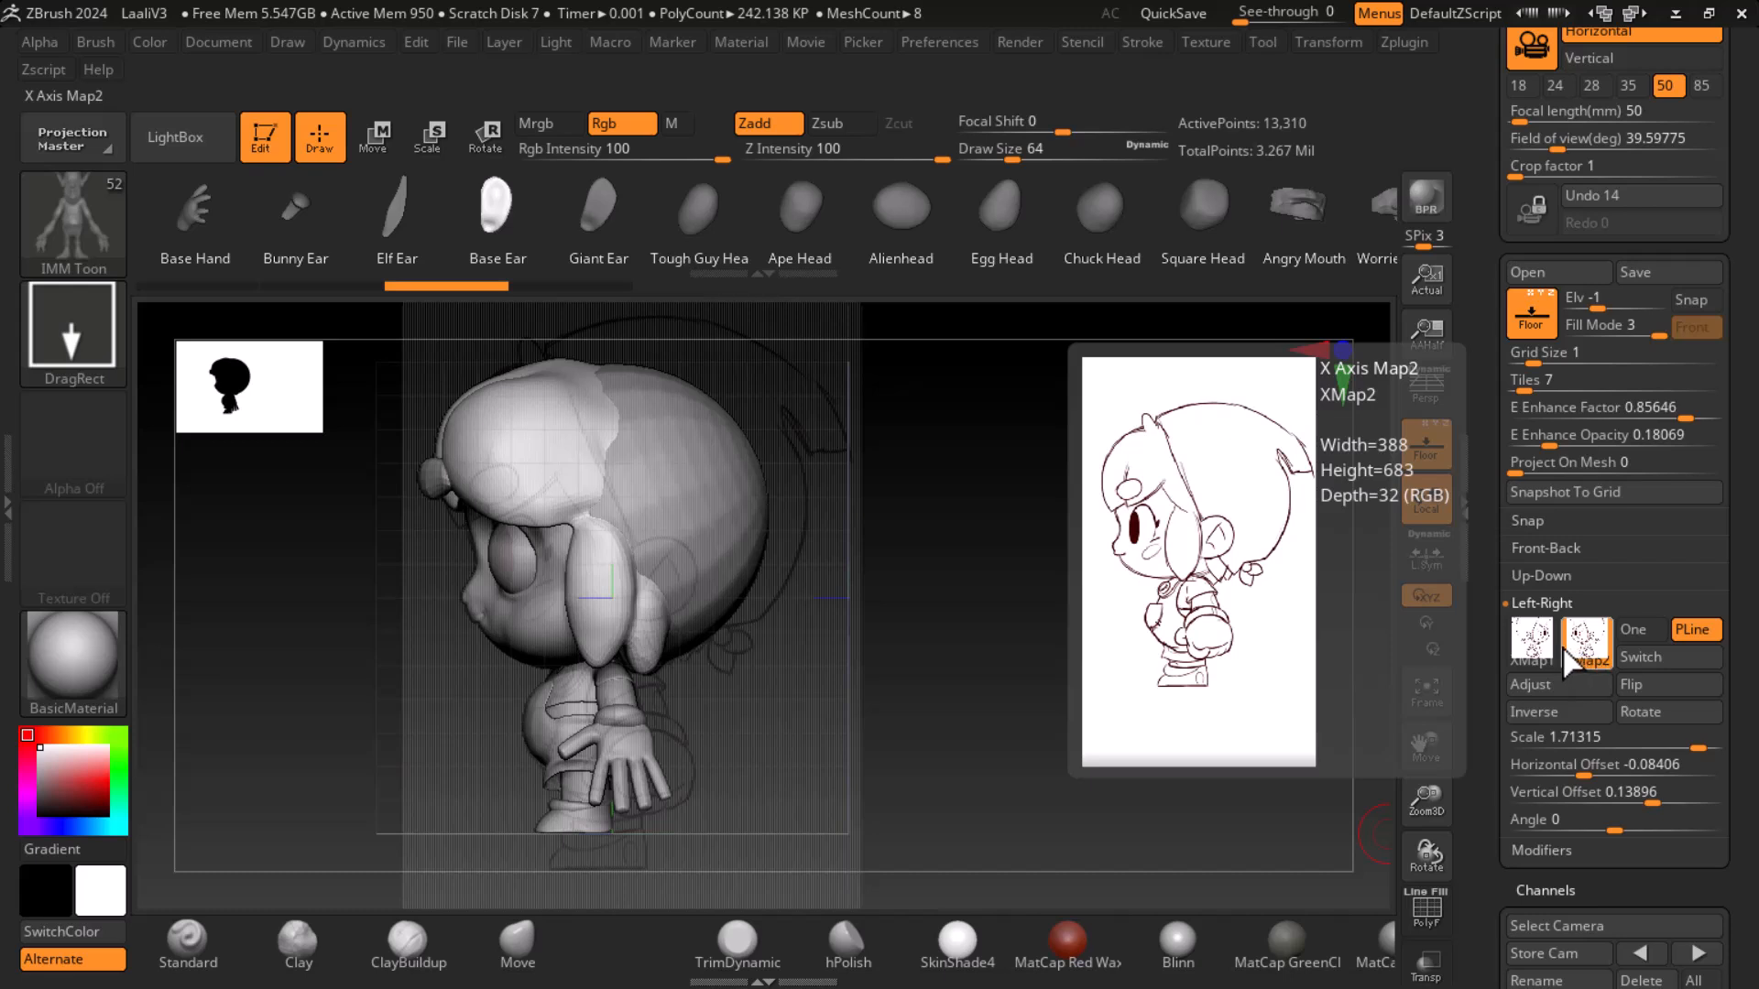
pyautogui.click(1537, 652)
pyautogui.click(1588, 652)
pyautogui.click(1539, 654)
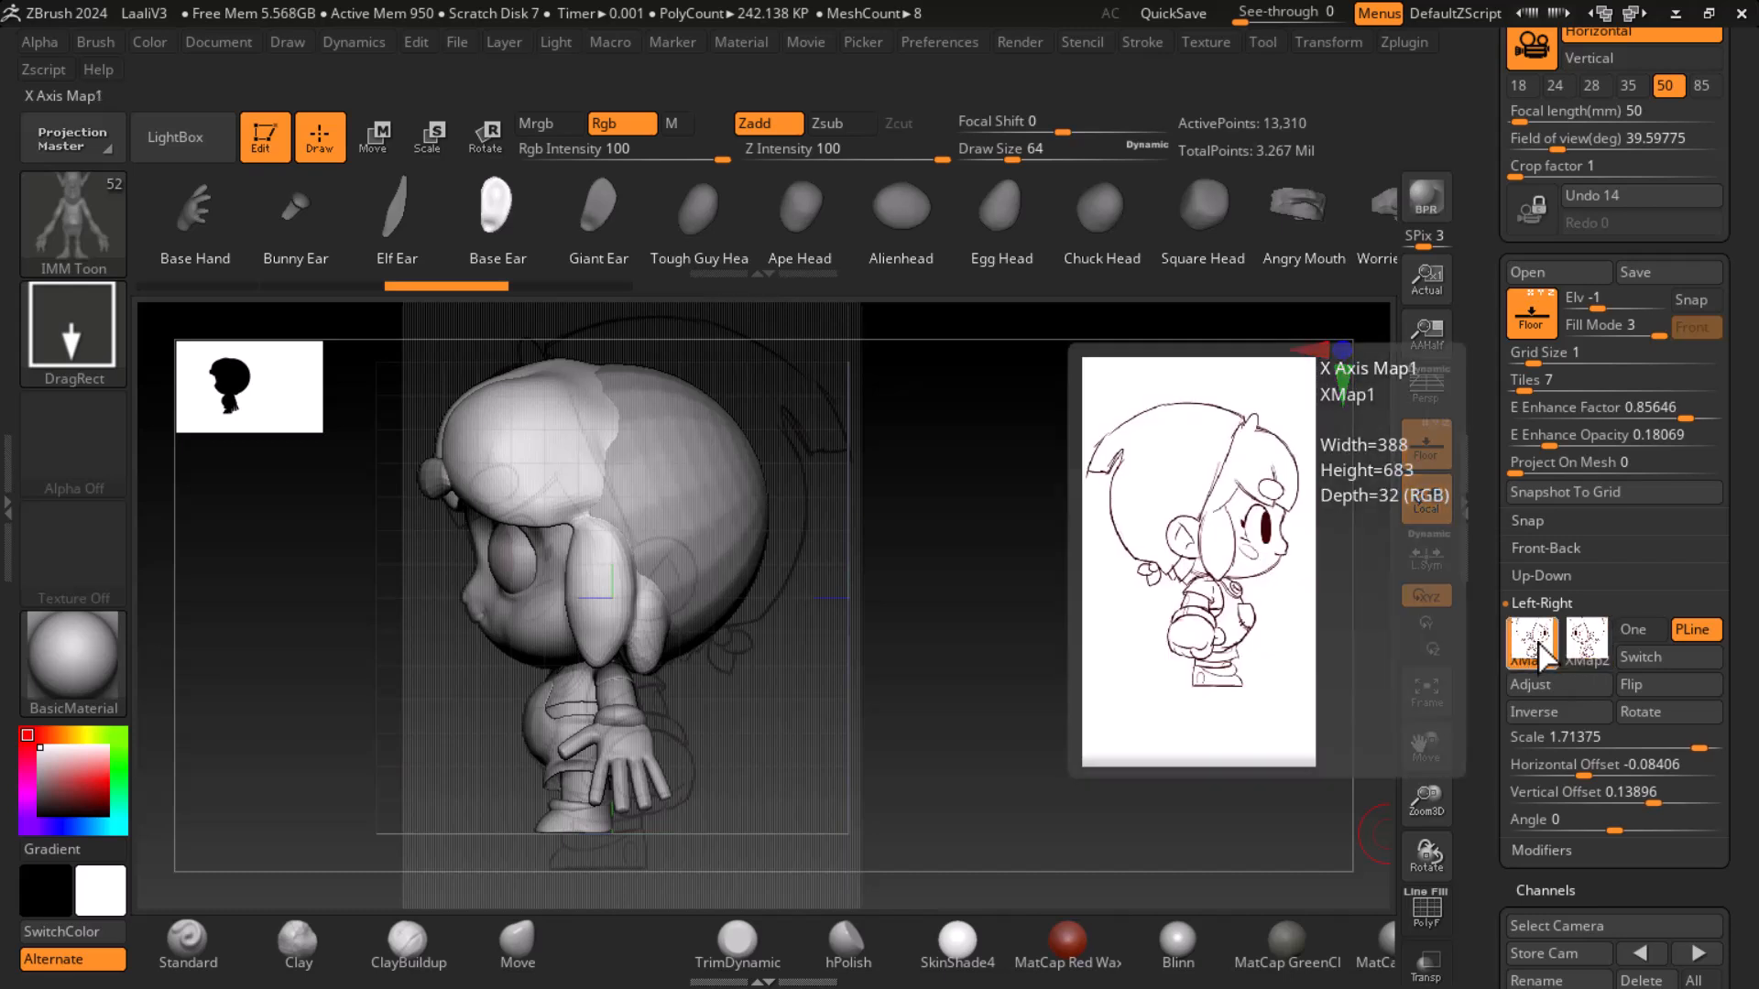
pyautogui.click(1587, 653)
# - Set the new side reference image's scale to 1.71375 to match the first image
pyautogui.click(1572, 743)
pyautogui.click(1549, 743)
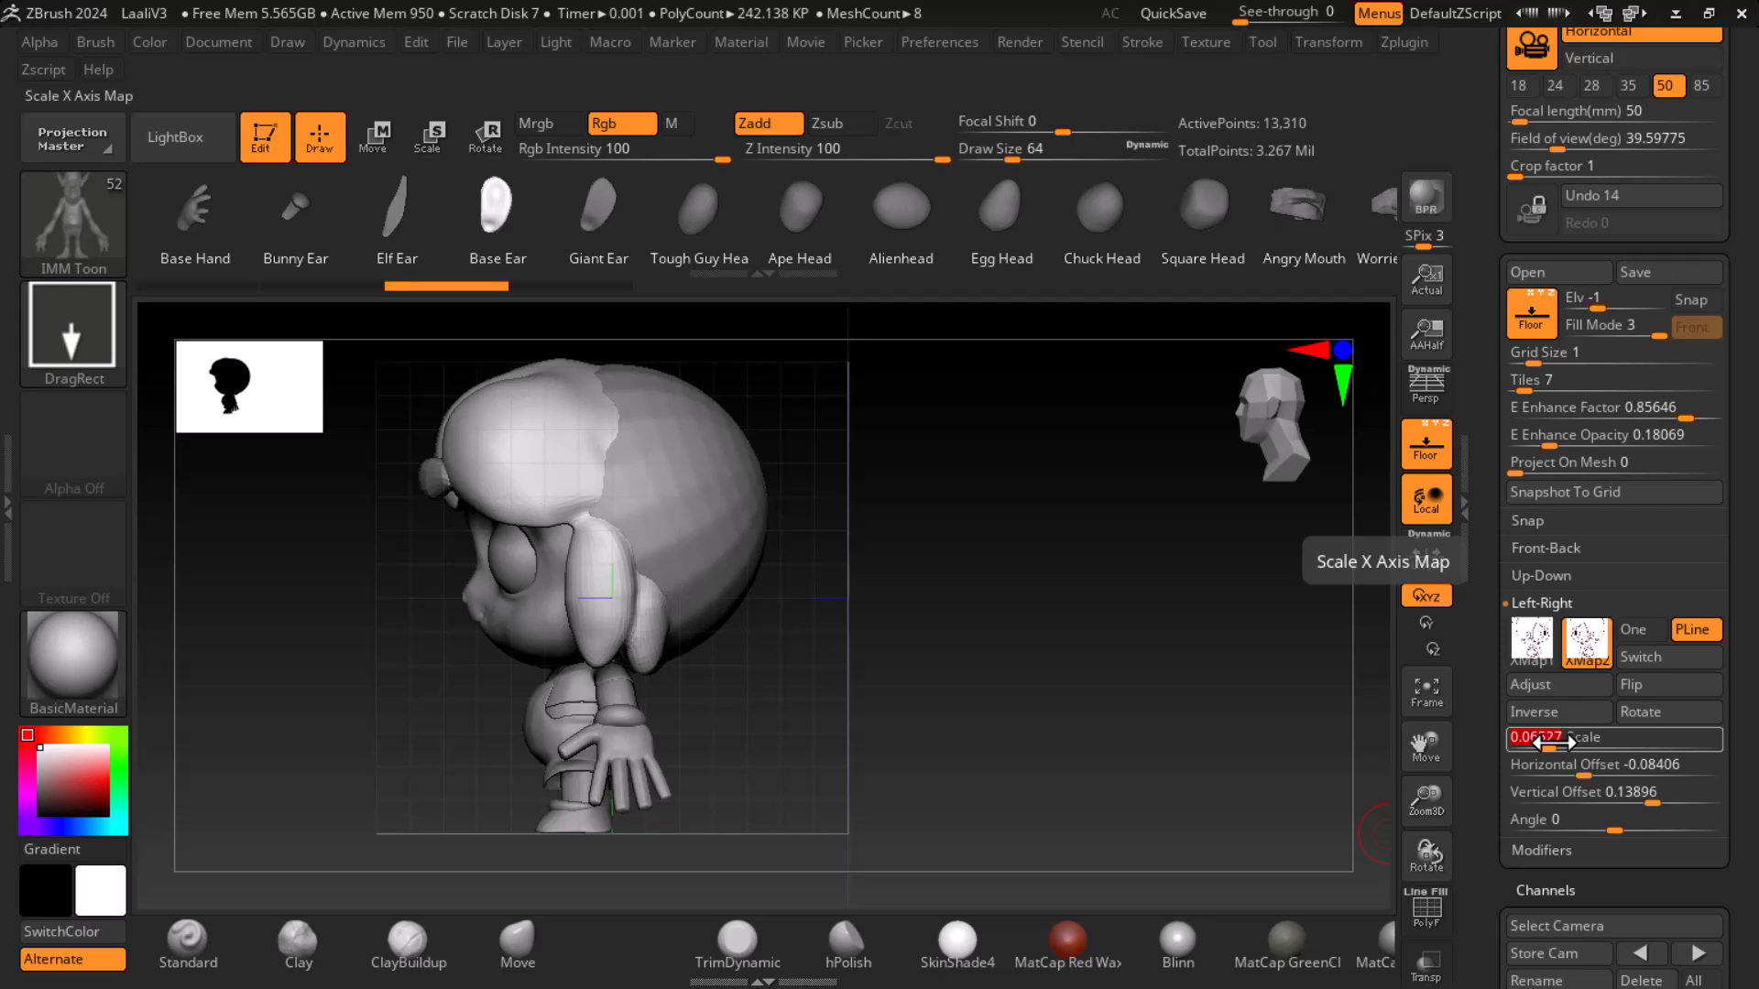
pyautogui.click(1539, 644)
pyautogui.moveTo(1548, 647)
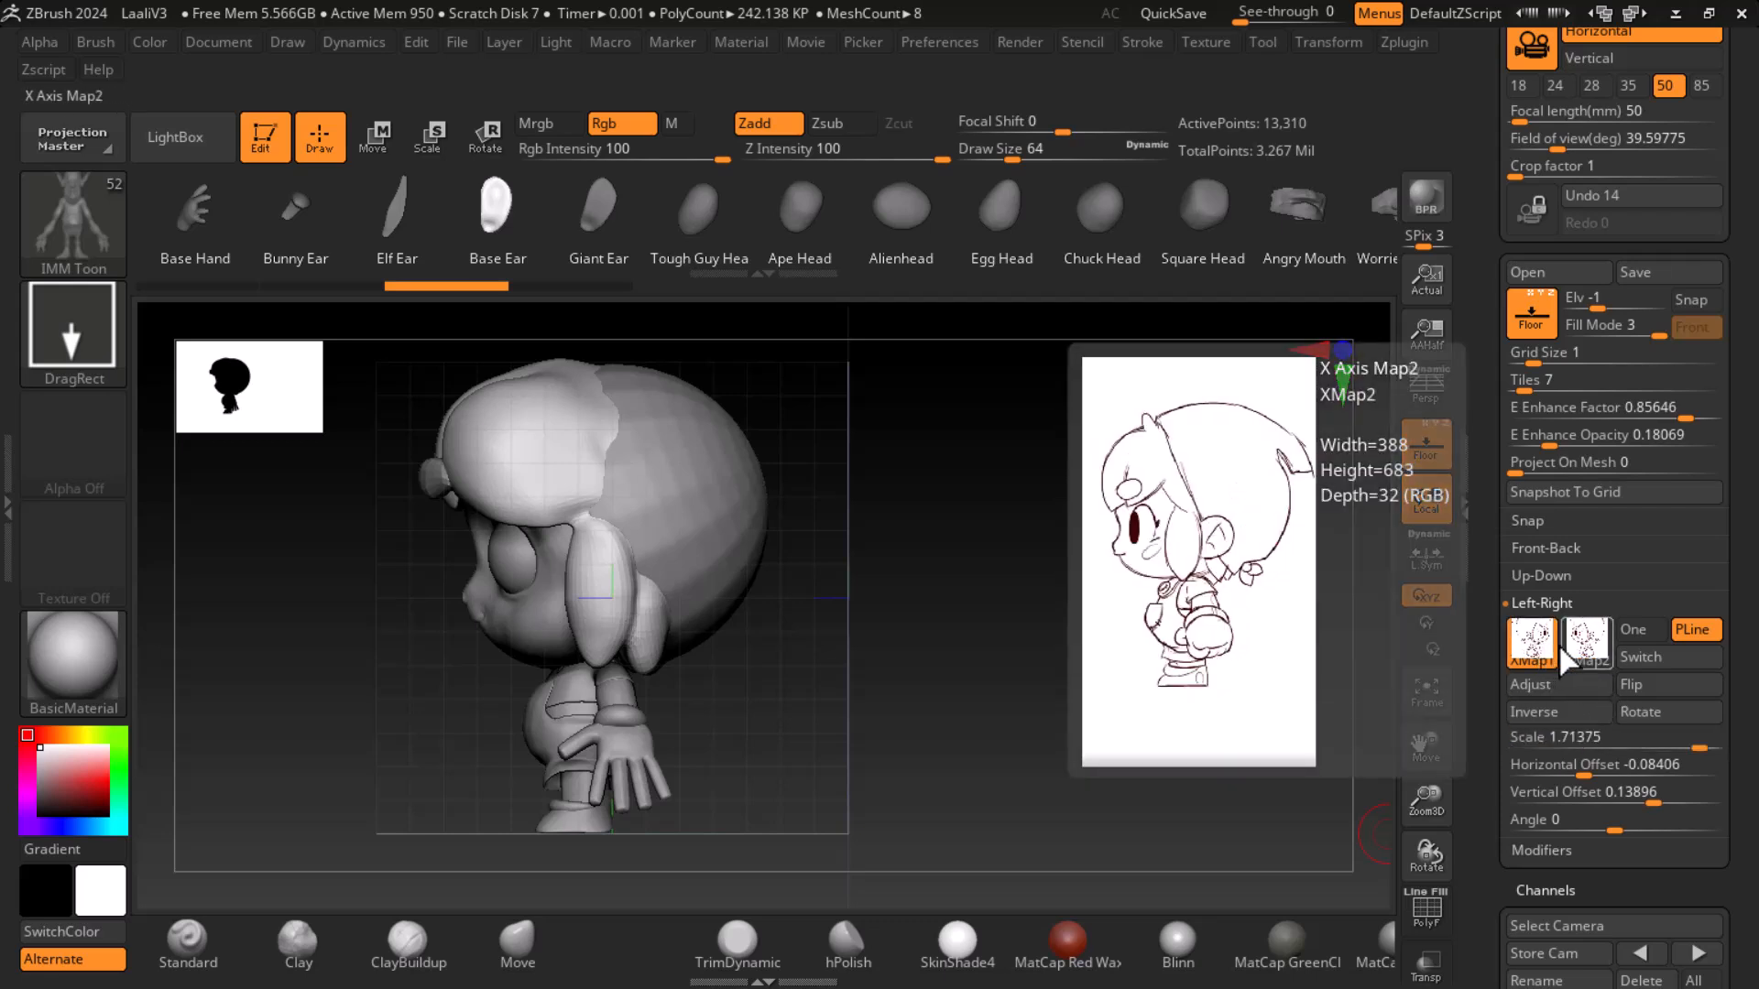
pyautogui.click(1587, 650)
pyautogui.click(1567, 736)
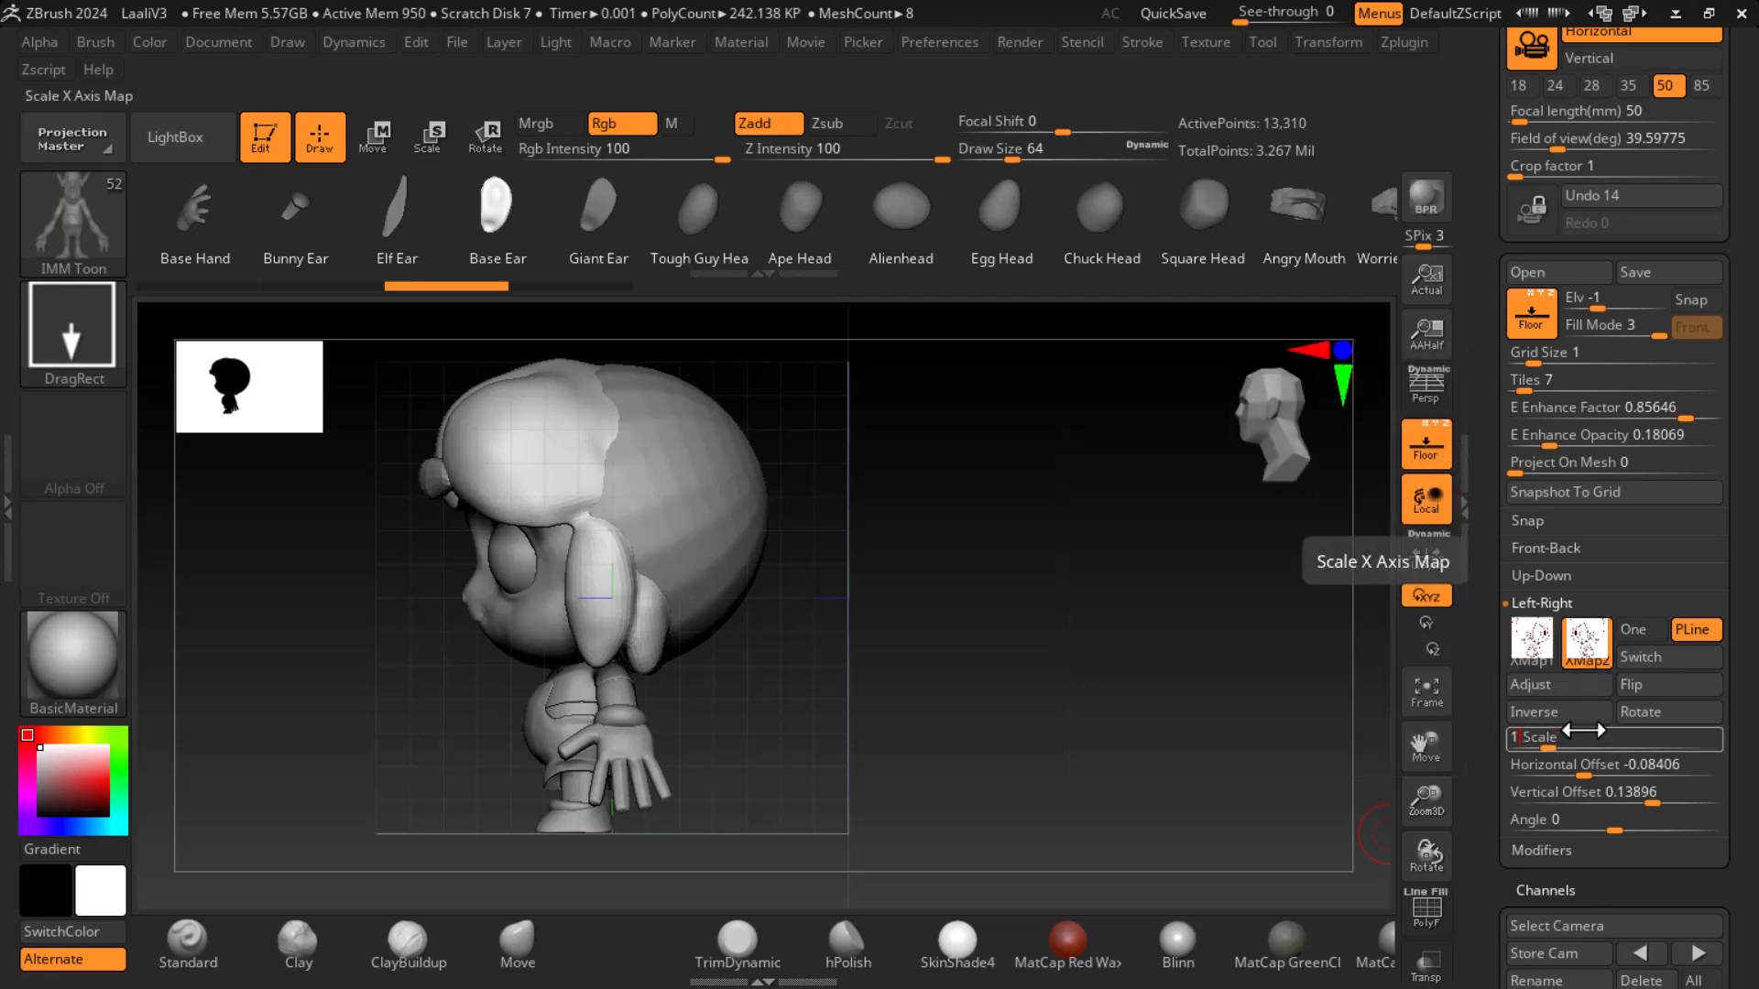
pyautogui.write('1.71375')
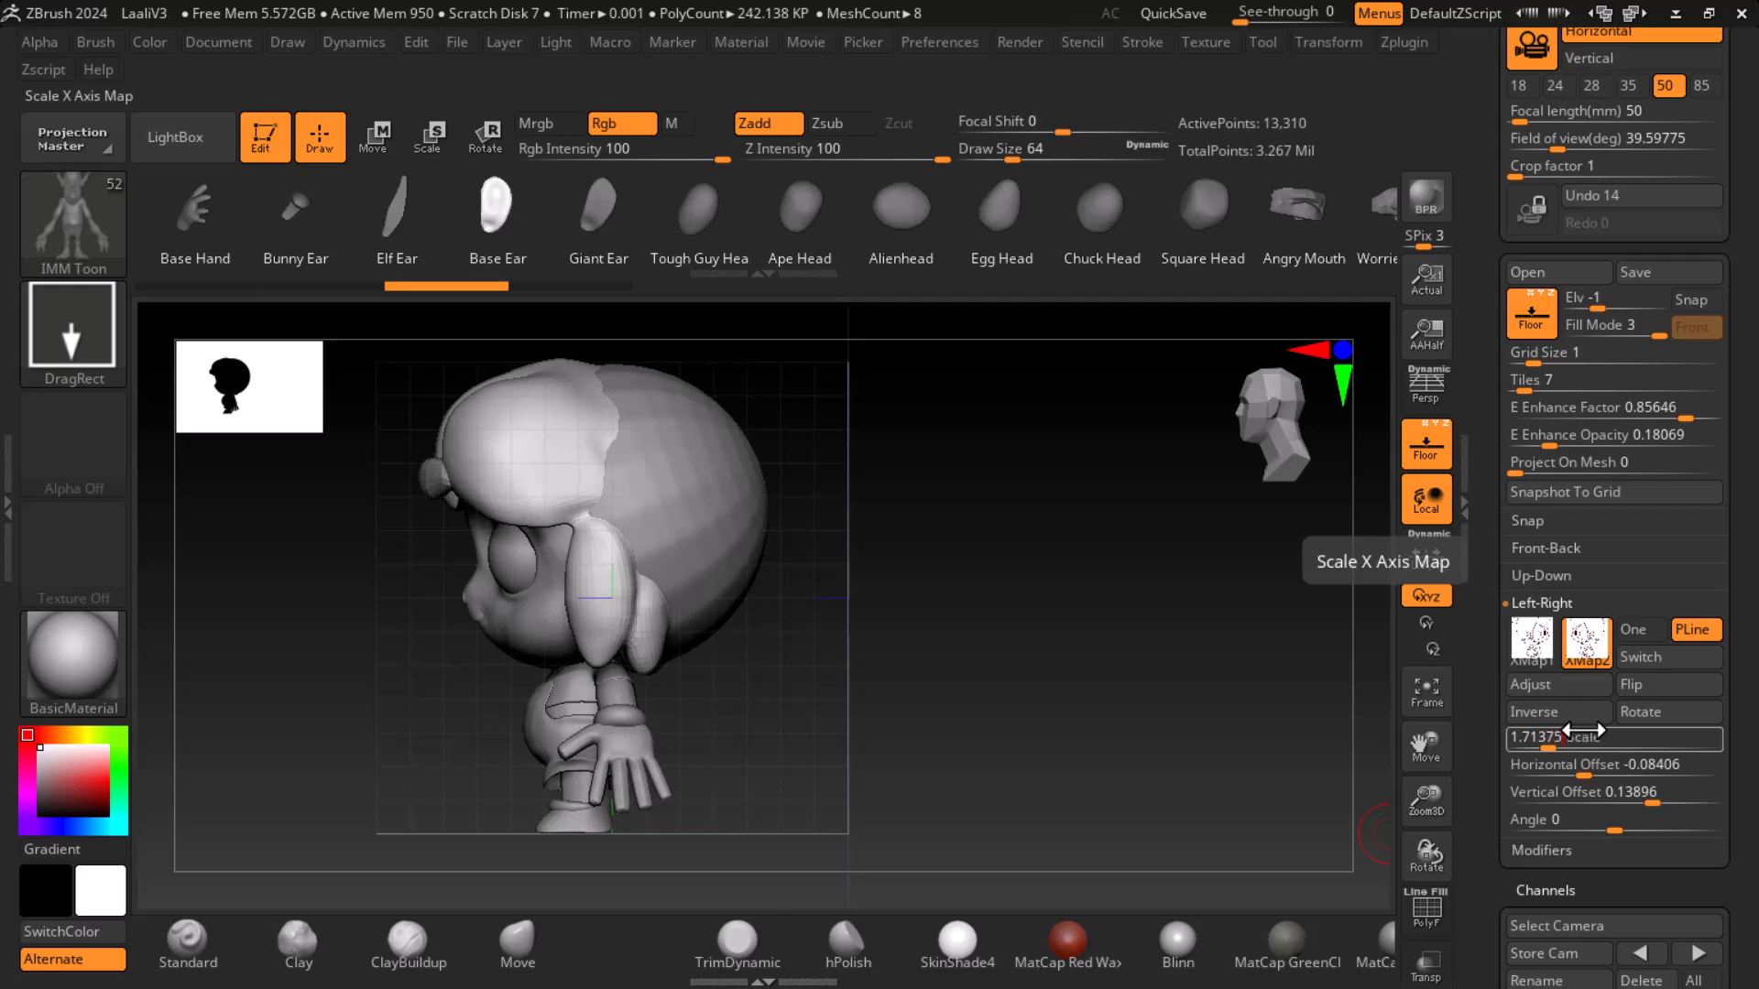
pyautogui.press('Return')
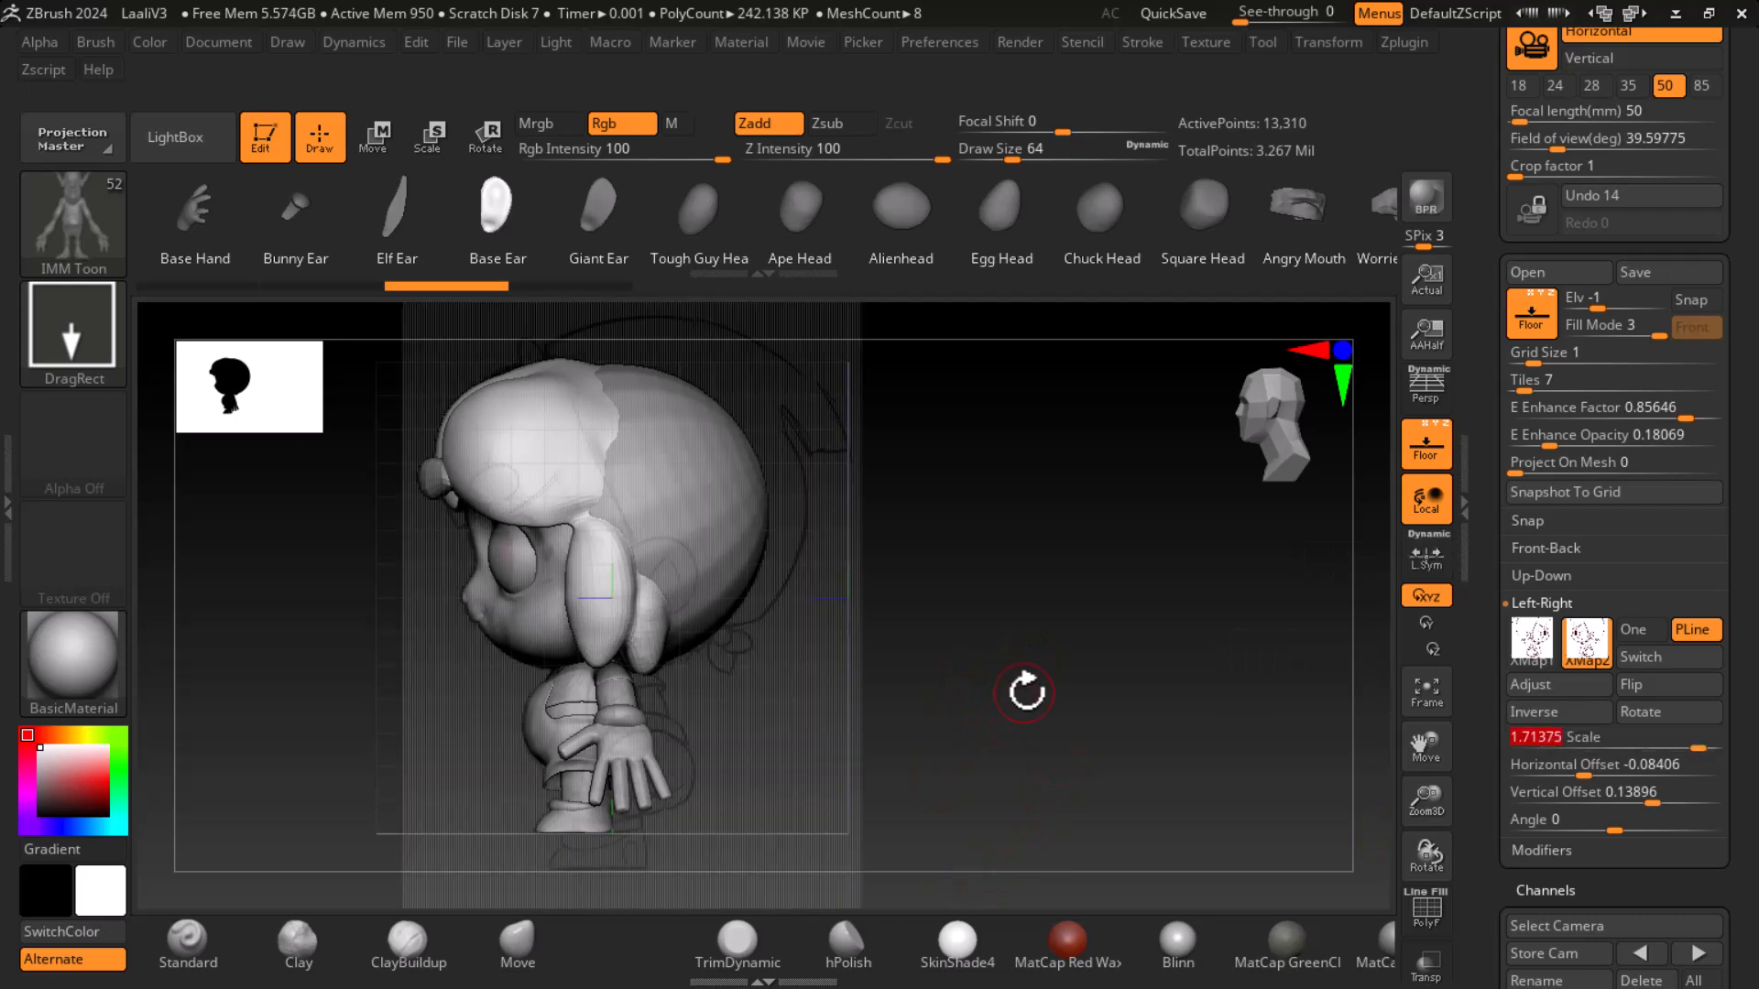
# - Insert the ear mesh onto the side of the head beside the hair
pyautogui.scroll(5, 1020, 718)
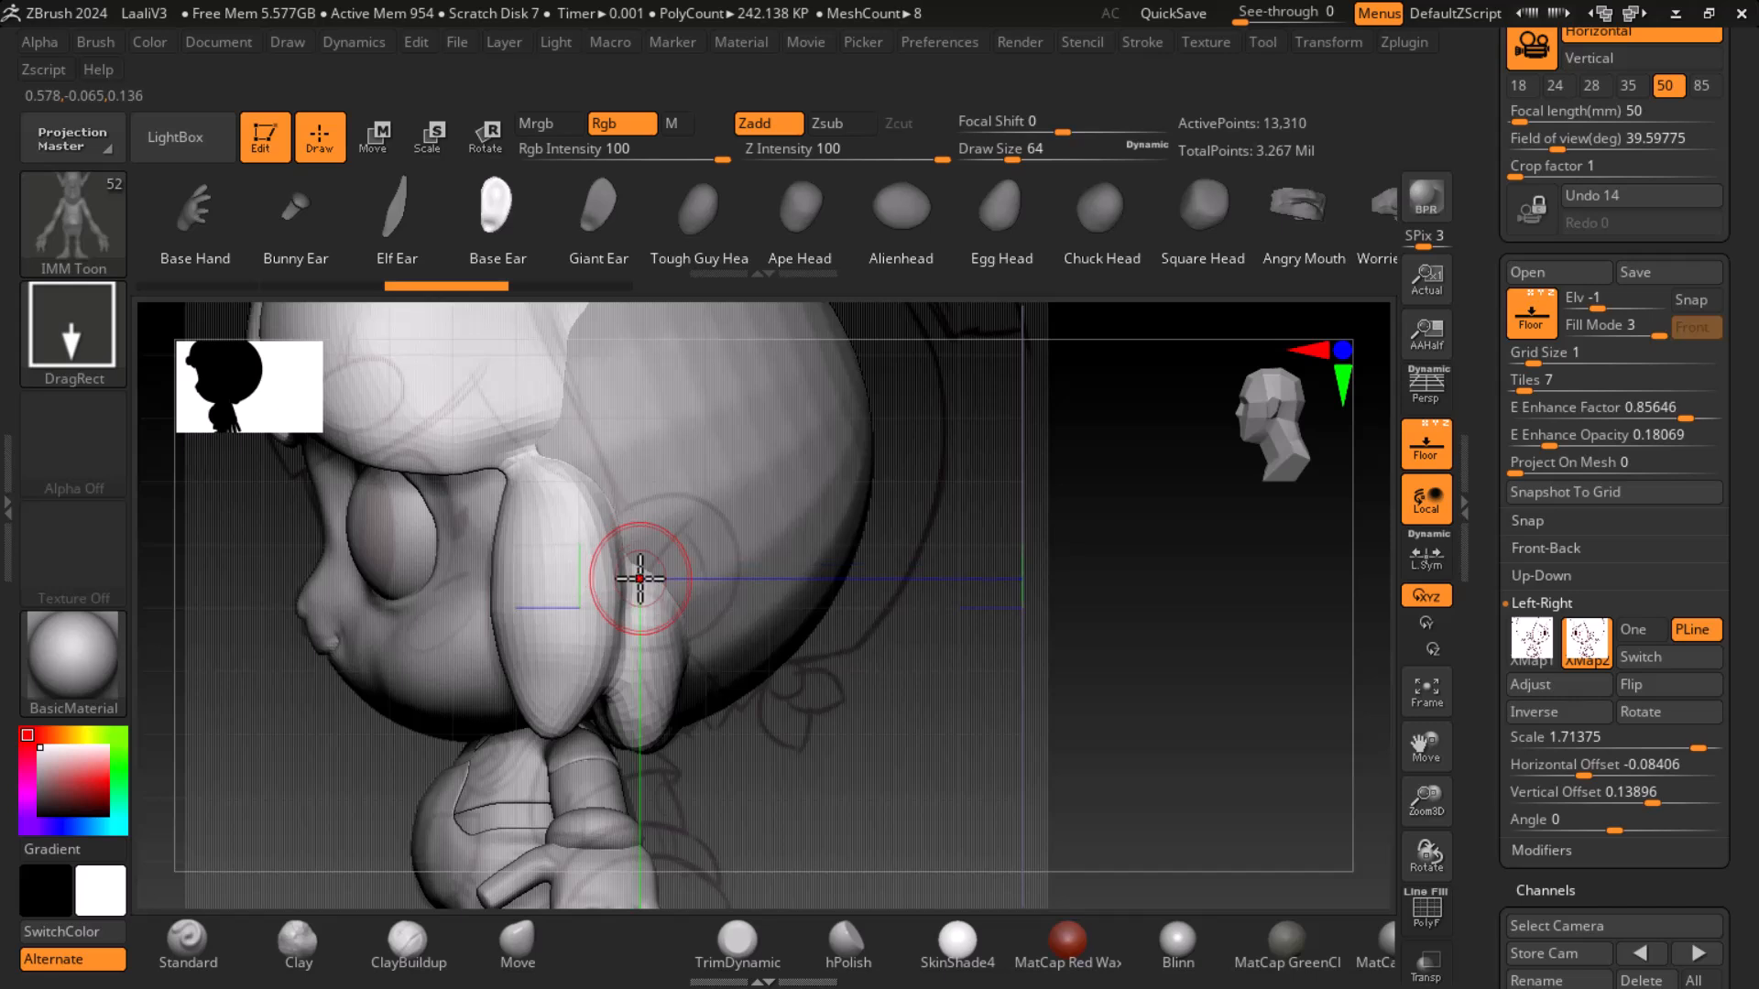
pyautogui.moveTo(641, 506); pyautogui.dragTo(639, 666)
pyautogui.press('Right')
pyautogui.moveTo(1063, 636); pyautogui.dragTo(1256, 632)
pyautogui.keyDown('alt'); pyautogui.moveTo(1092, 671); pyautogui.dragTo(1215, 673); pyautogui.keyUp('alt')
# - Reposition the inserted ear with the Move brush, shifting it lower along the side of the head
pyautogui.click(515, 942)
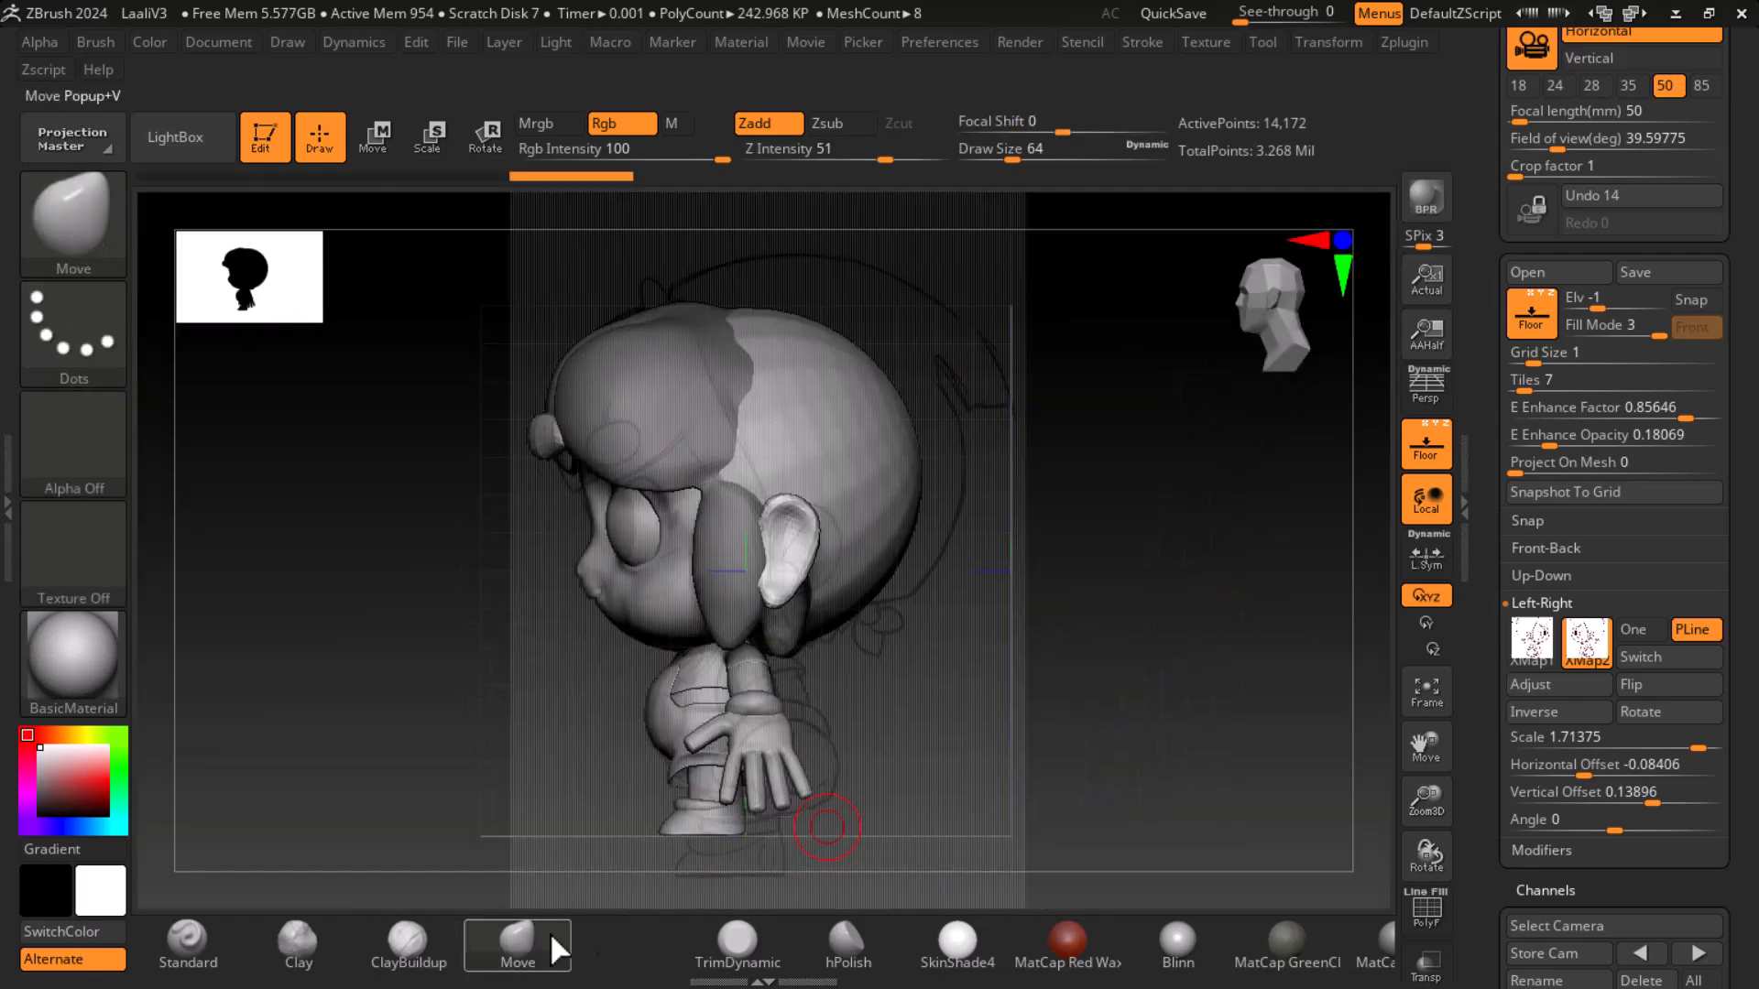
pyautogui.keyDown('alt'); pyautogui.moveTo(1107, 684); pyautogui.dragTo(1105, 747); pyautogui.keyUp('alt')
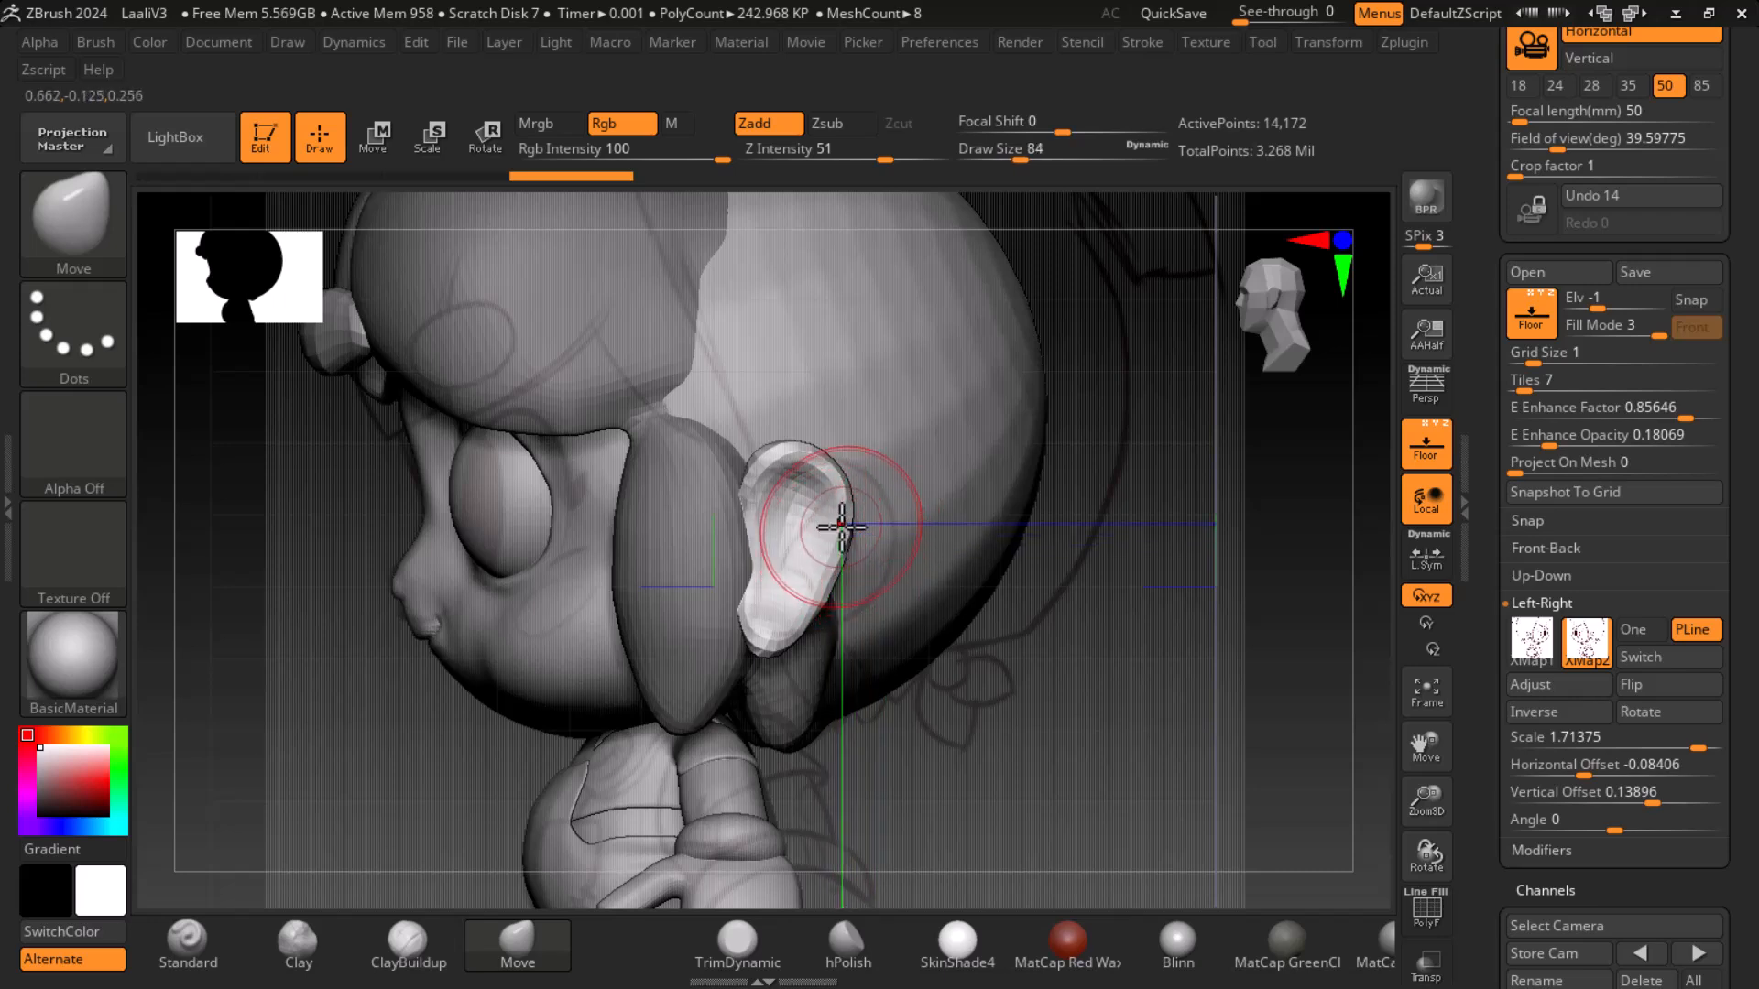
pyautogui.moveTo(856, 490)
pyautogui.mouseDown()
pyautogui.moveTo(865, 479)
pyautogui.moveTo(880, 506)
pyautogui.moveTo(867, 568)
pyautogui.mouseUp()
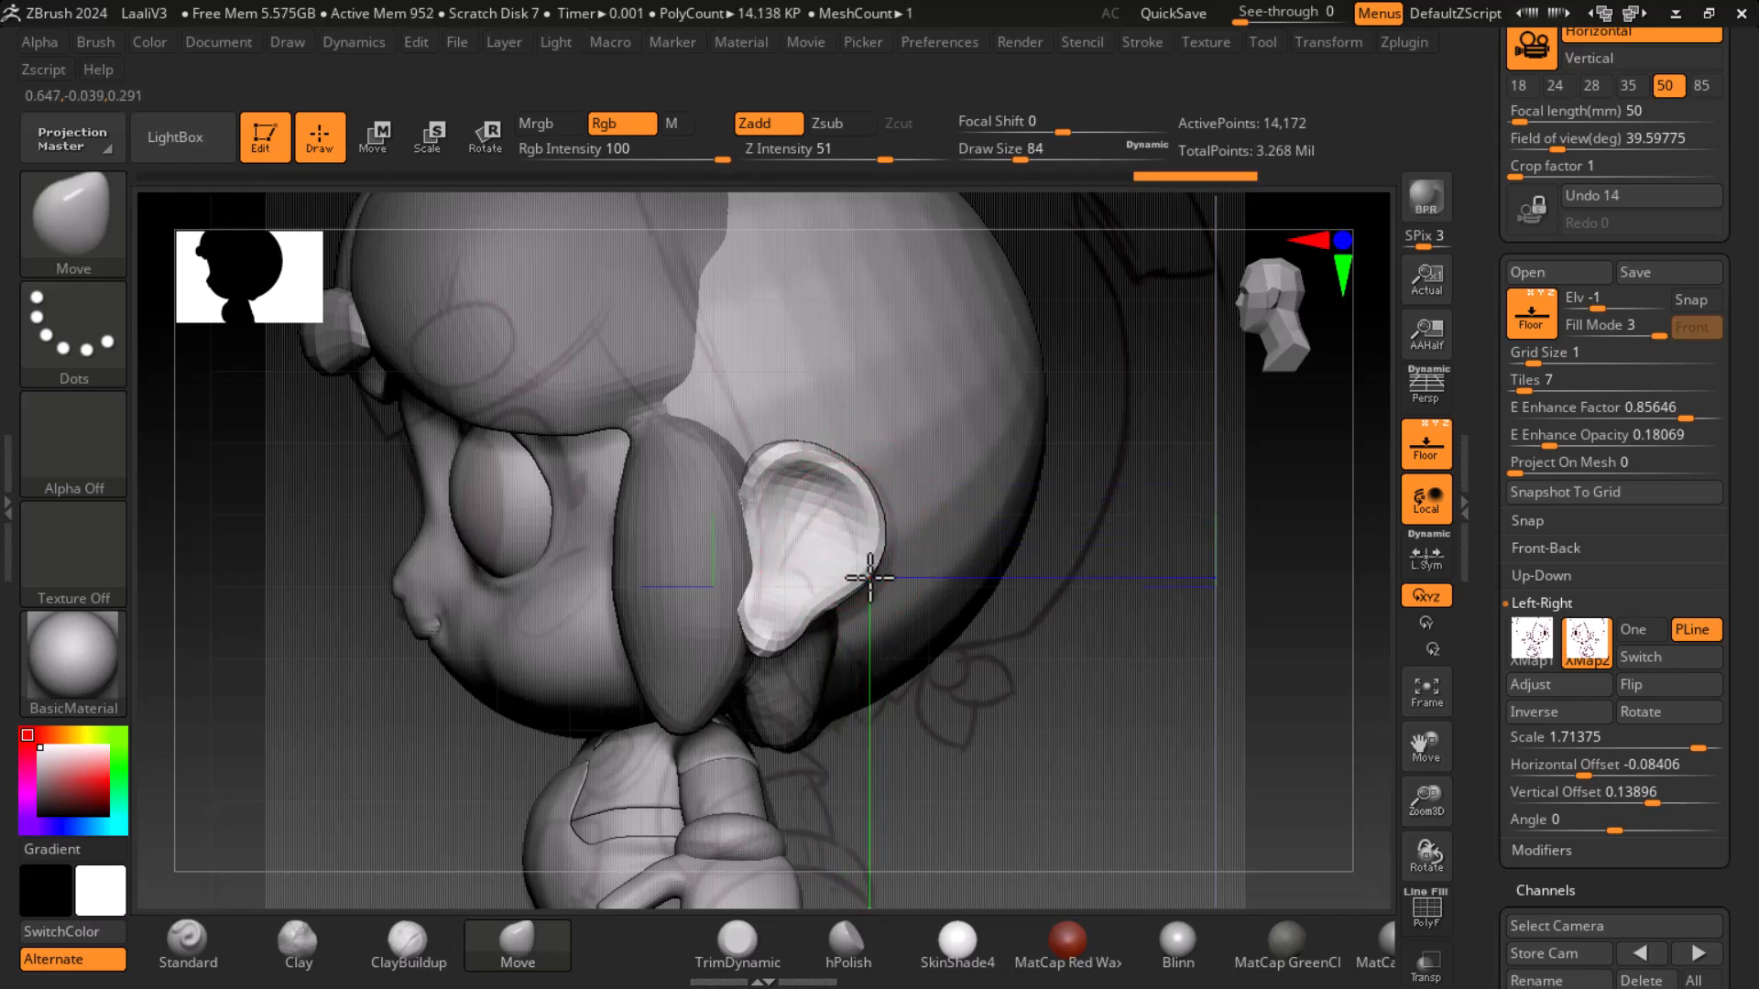
pyautogui.moveTo(848, 636); pyautogui.dragTo(1189, 643, button='right')
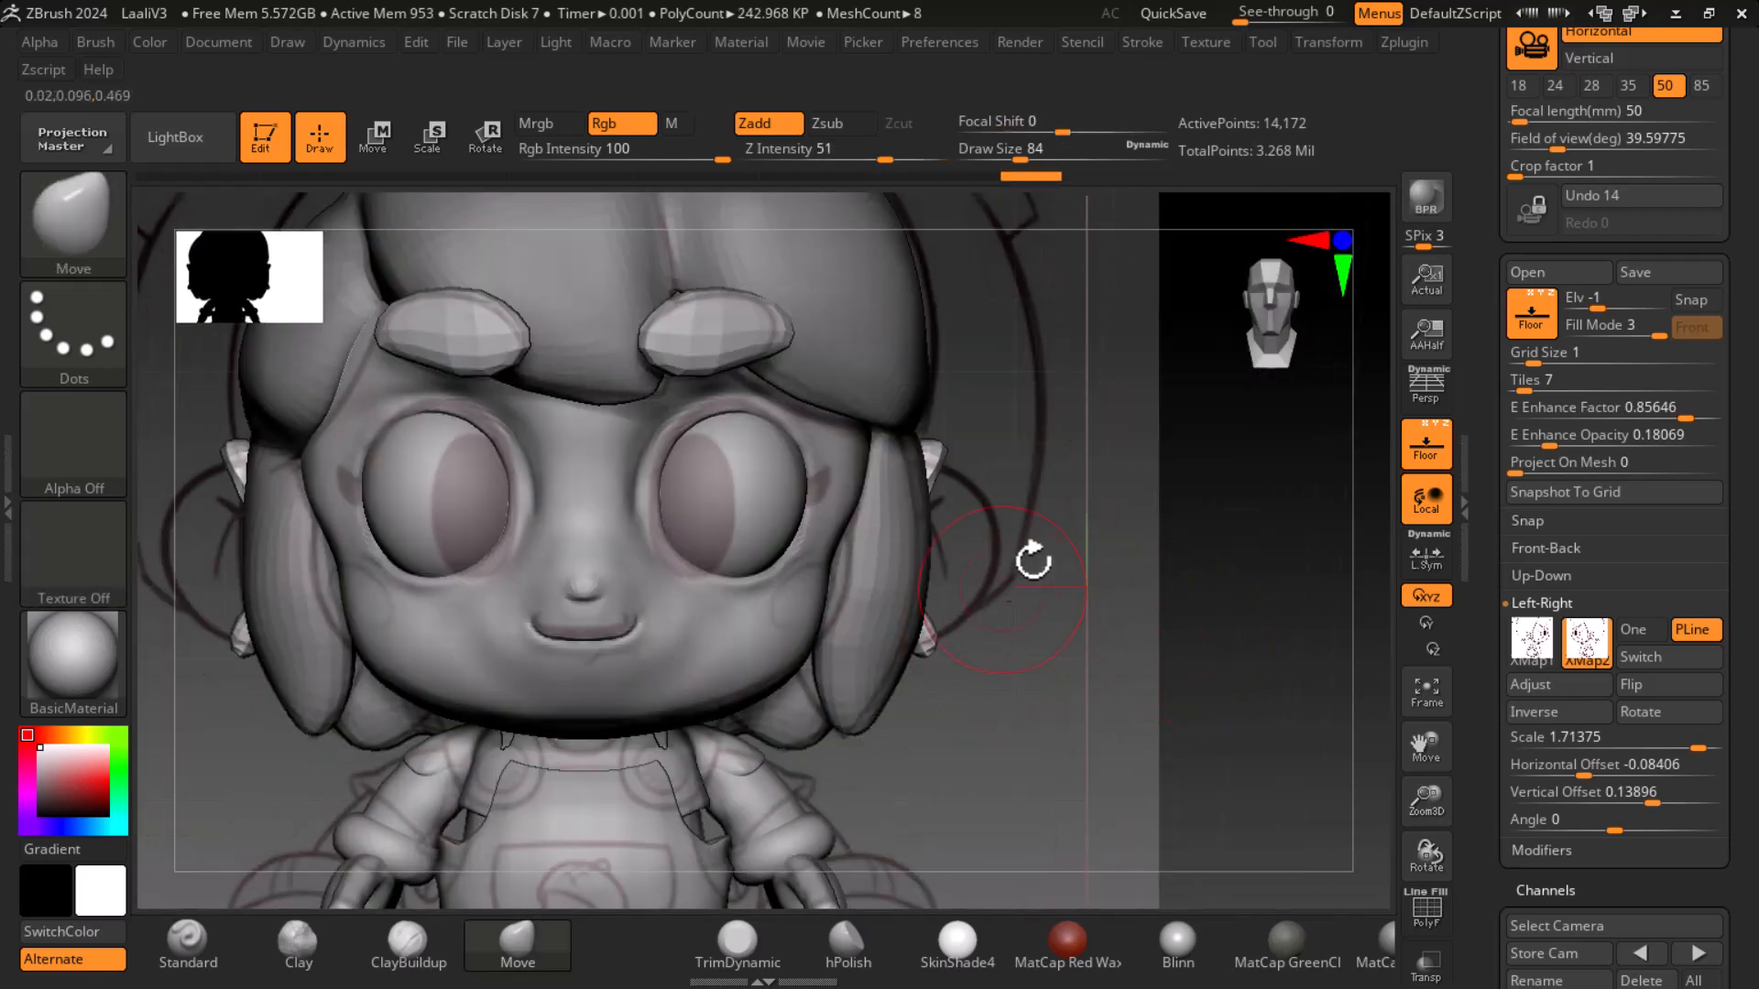
pyautogui.moveTo(1205, 579); pyautogui.dragTo(730, 641, button='right')
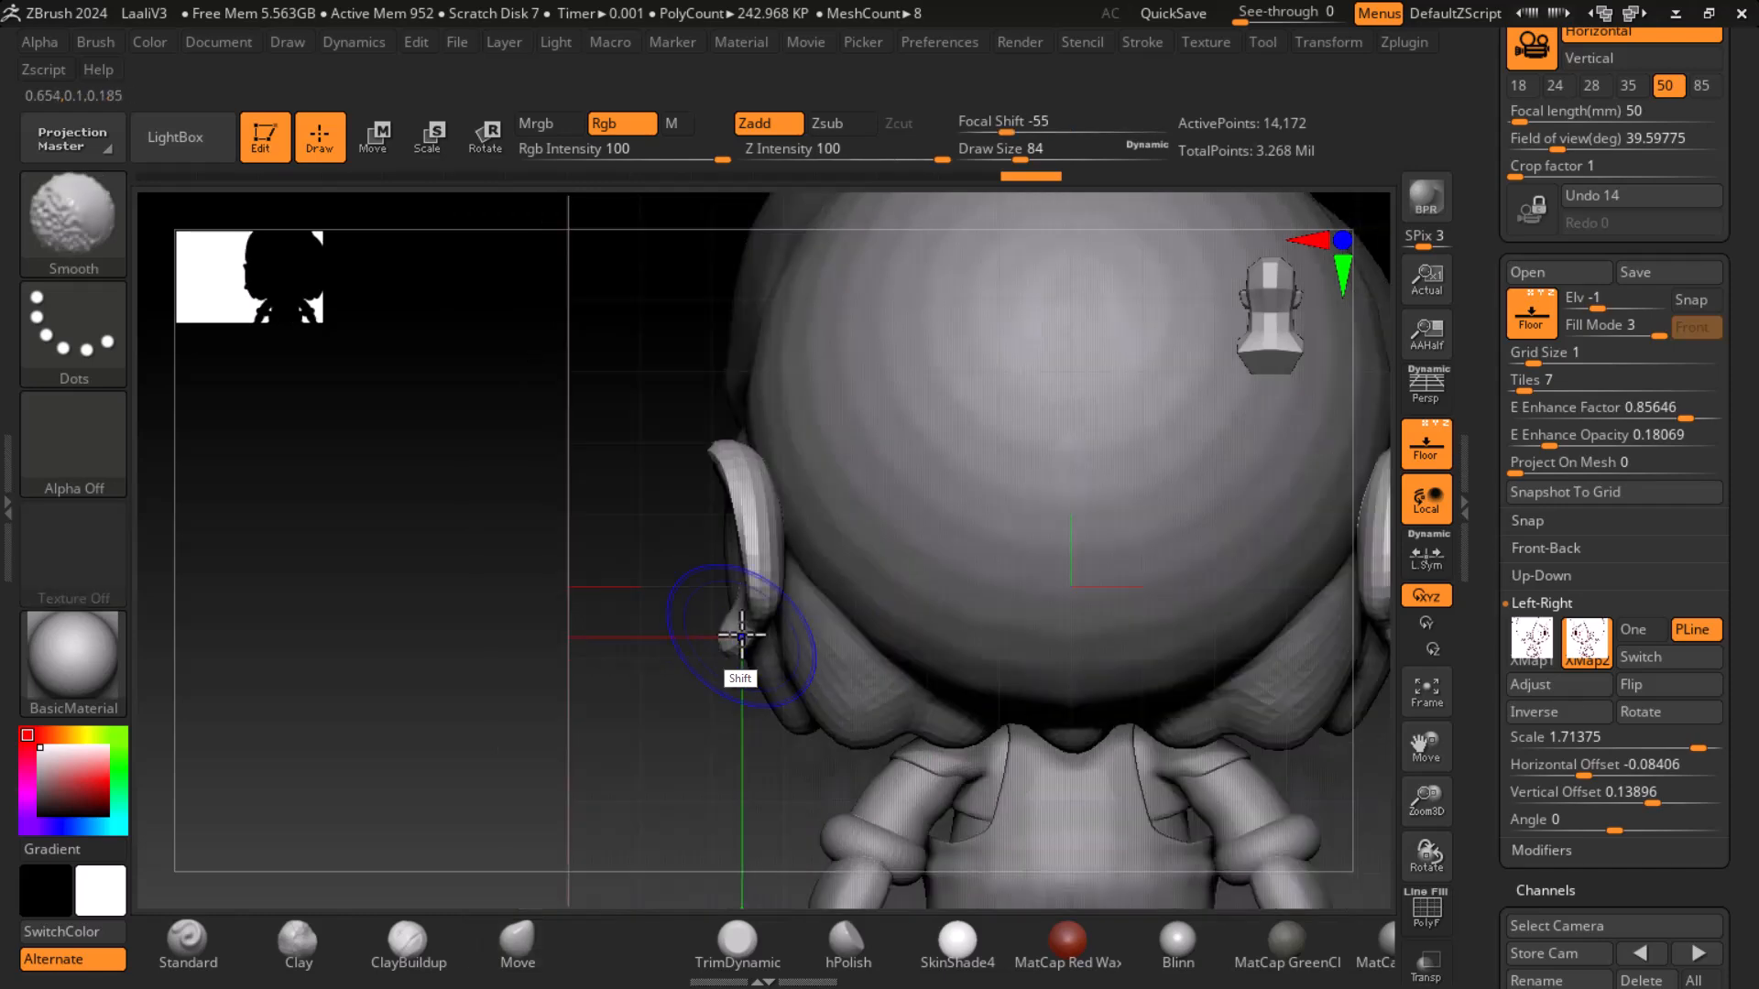
pyautogui.moveTo(749, 499); pyautogui.dragTo(705, 467)
pyautogui.moveTo(742, 531); pyautogui.dragTo(738, 596)
pyautogui.moveTo(727, 651); pyautogui.dragTo(1098, 685, button='right')
# - Rotate the ear with the Transpose rotate gizmo to angle it against the head
pyautogui.click(485, 138)
pyautogui.moveTo(652, 548); pyautogui.dragTo(611, 548)
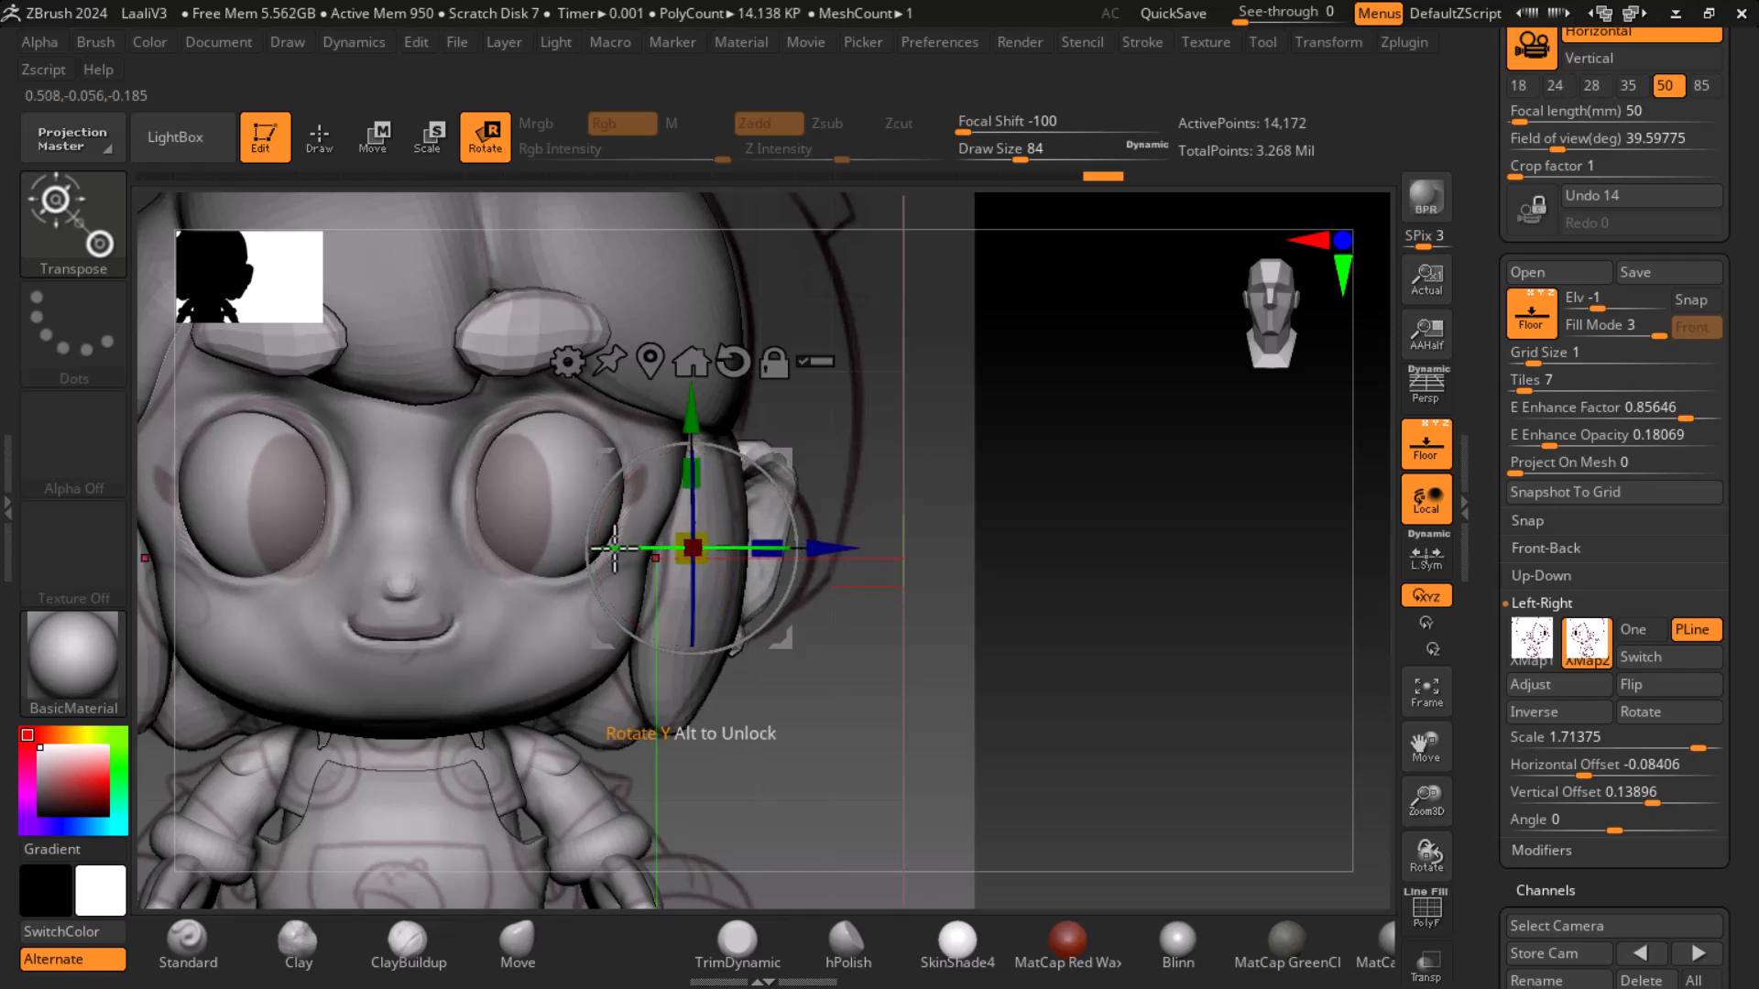
pyautogui.moveTo(1068, 695); pyautogui.dragTo(542, 687, button='right')
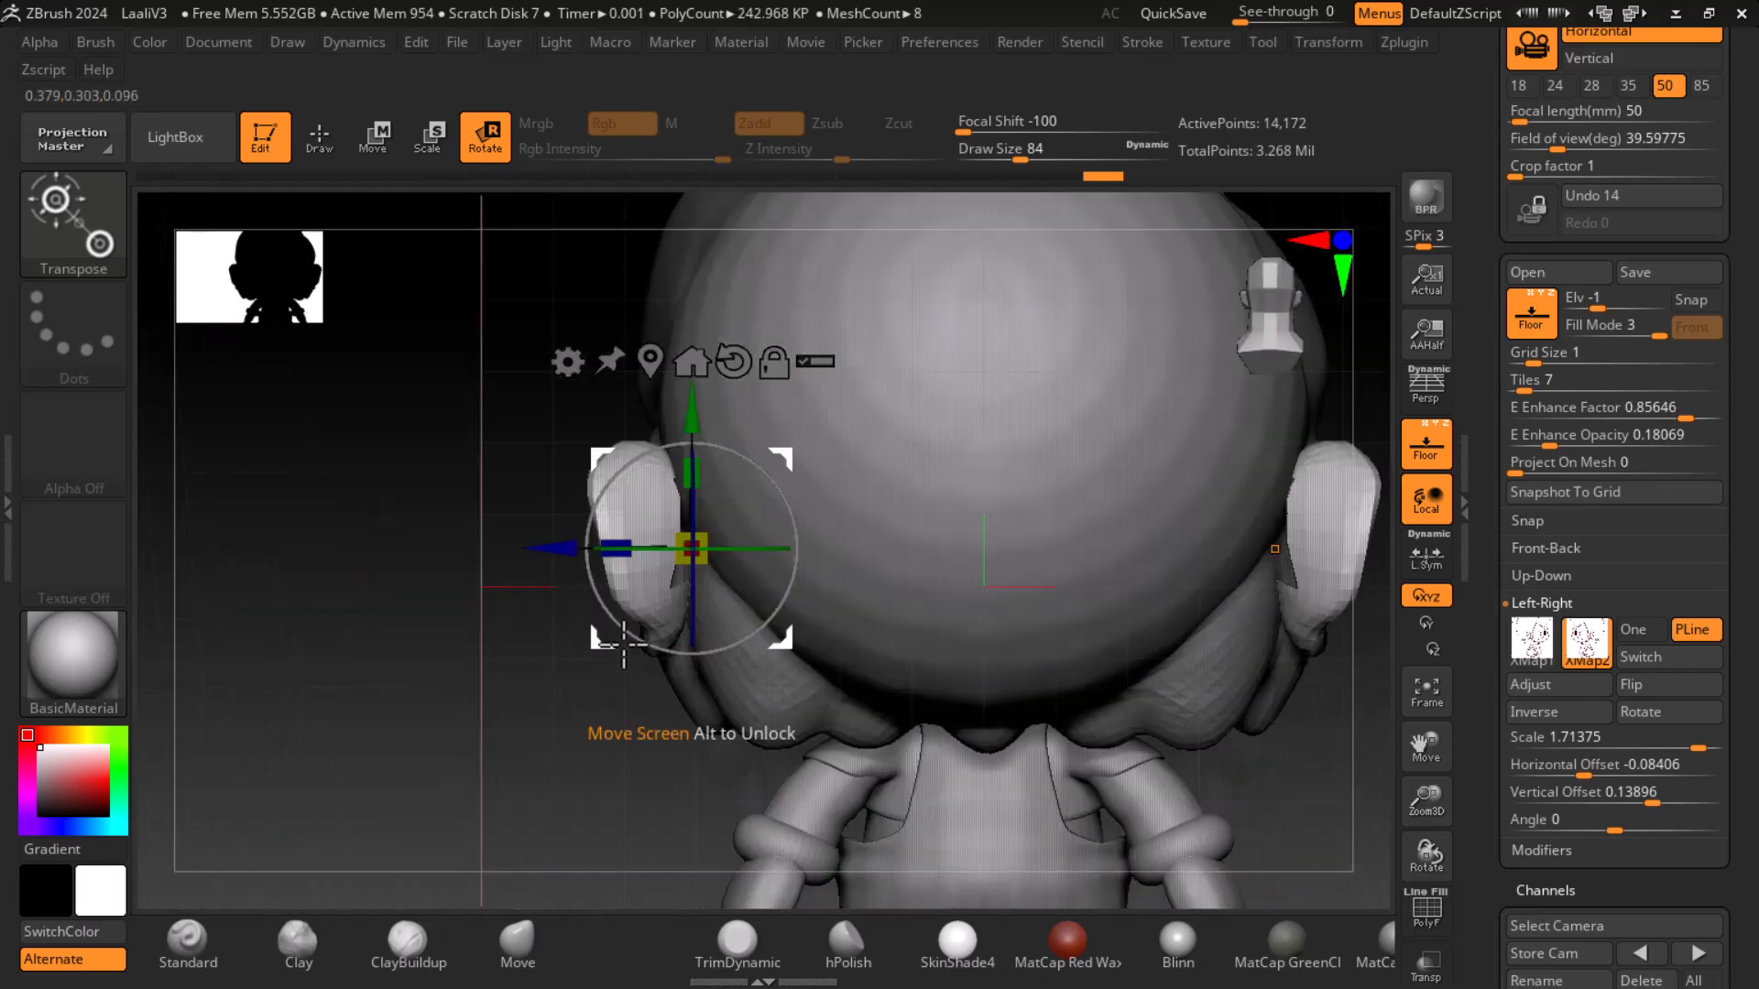
pyautogui.moveTo(749, 551); pyautogui.dragTo(733, 550)
pyautogui.moveTo(541, 748); pyautogui.dragTo(1130, 699, button='right')
pyautogui.keyDown('alt'); pyautogui.moveTo(1015, 718); pyautogui.dragTo(1080, 735, button='right'); pyautogui.keyUp('alt')
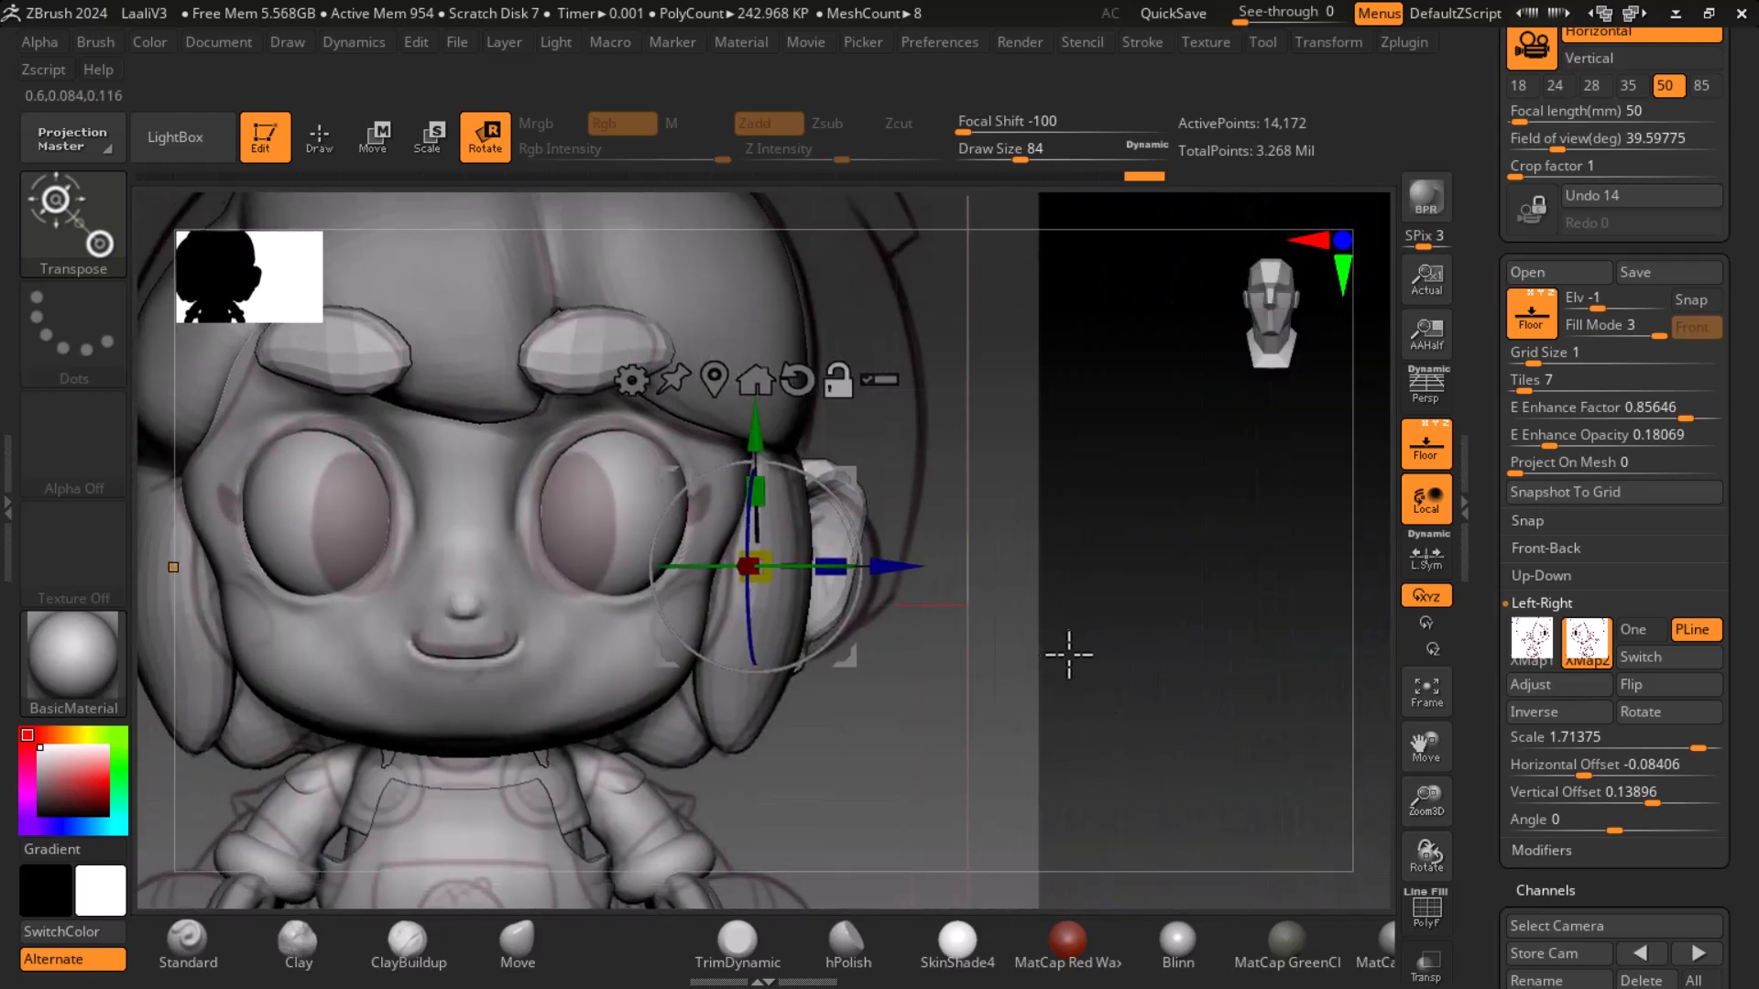
# - Reshape the ear's outline with the Move brush to follow the side reference drawing
pyautogui.click(326, 136)
pyautogui.keyDown('alt'); pyautogui.moveTo(951, 605); pyautogui.dragTo(959, 525, button='right'); pyautogui.keyUp('alt')
pyautogui.keyDown('ctrl'); pyautogui.moveTo(959, 526); pyautogui.dragTo(985, 581, button='right'); pyautogui.keyUp('ctrl')
pyautogui.moveTo(861, 374); pyautogui.dragTo(901, 449)
pyautogui.moveTo(884, 513)
pyautogui.mouseDown()
pyautogui.moveTo(909, 501)
pyautogui.moveTo(855, 589)
pyautogui.mouseUp()
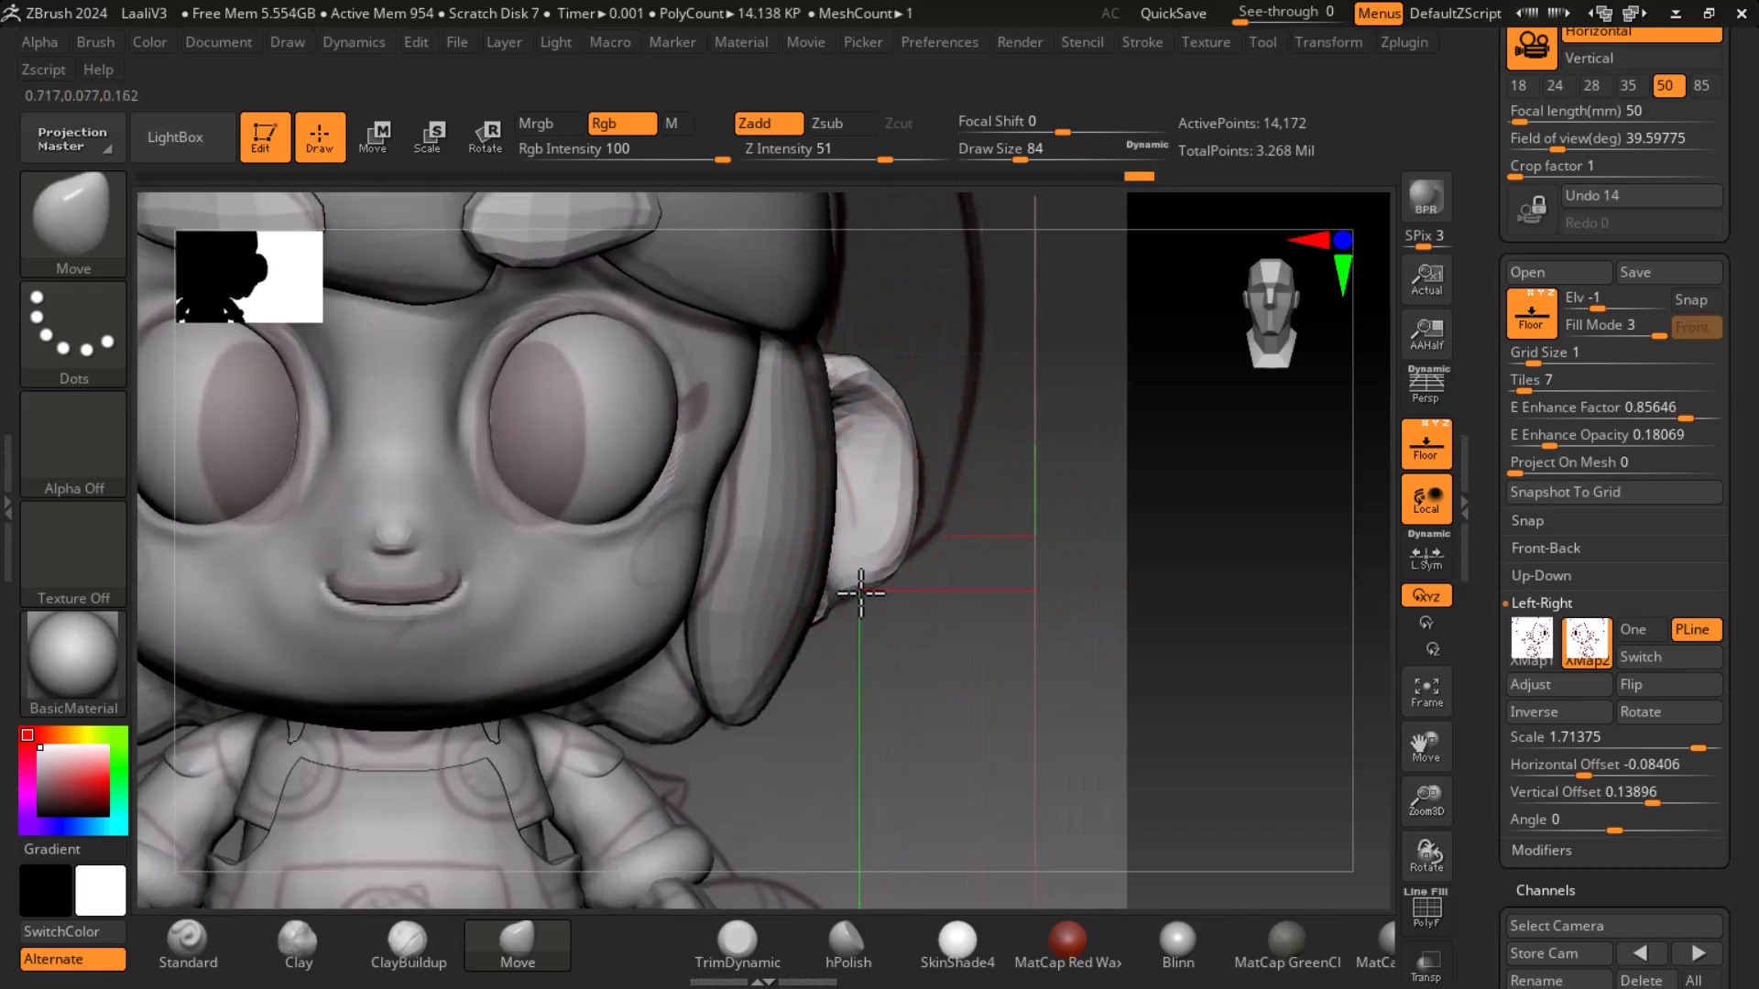
pyautogui.keyDown('ctrl'); pyautogui.moveTo(1012, 631); pyautogui.dragTo(966, 648, button='right'); pyautogui.keyUp('ctrl')
pyautogui.keyDown('alt'); pyautogui.moveTo(966, 648); pyautogui.dragTo(1062, 619, button='right'); pyautogui.keyUp('alt')
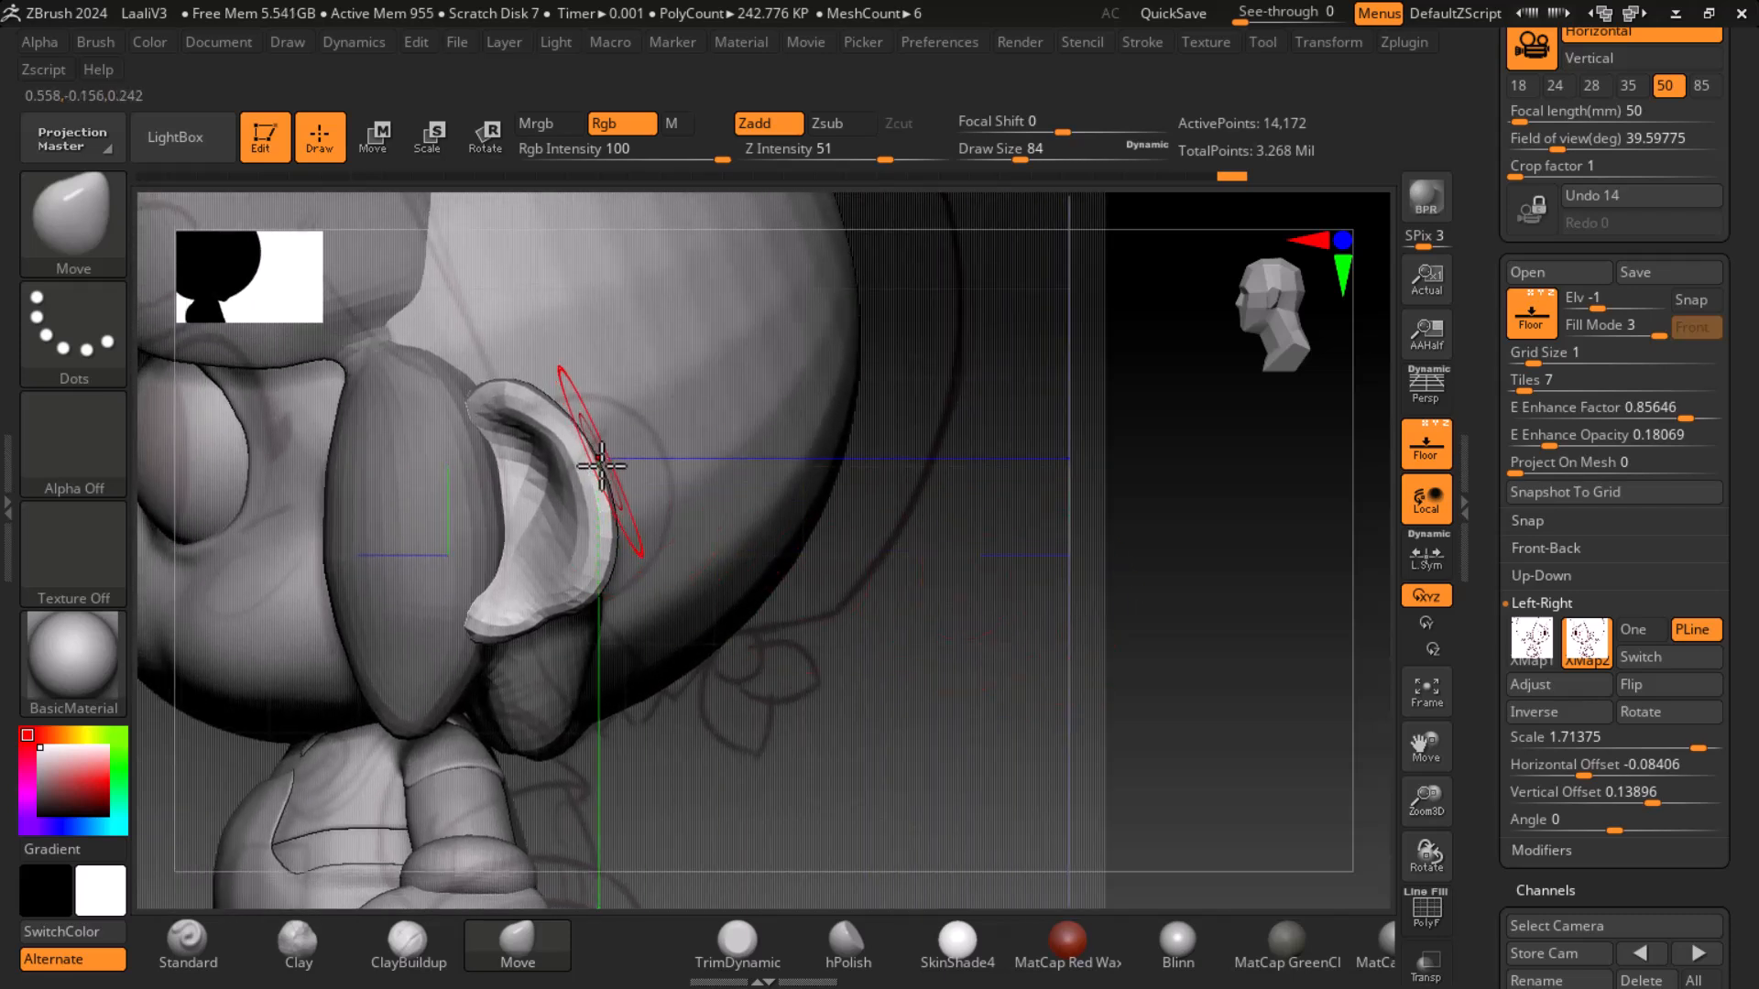
pyautogui.moveTo(499, 396)
pyautogui.mouseDown()
pyautogui.moveTo(508, 417)
pyautogui.moveTo(483, 436)
pyautogui.mouseUp()
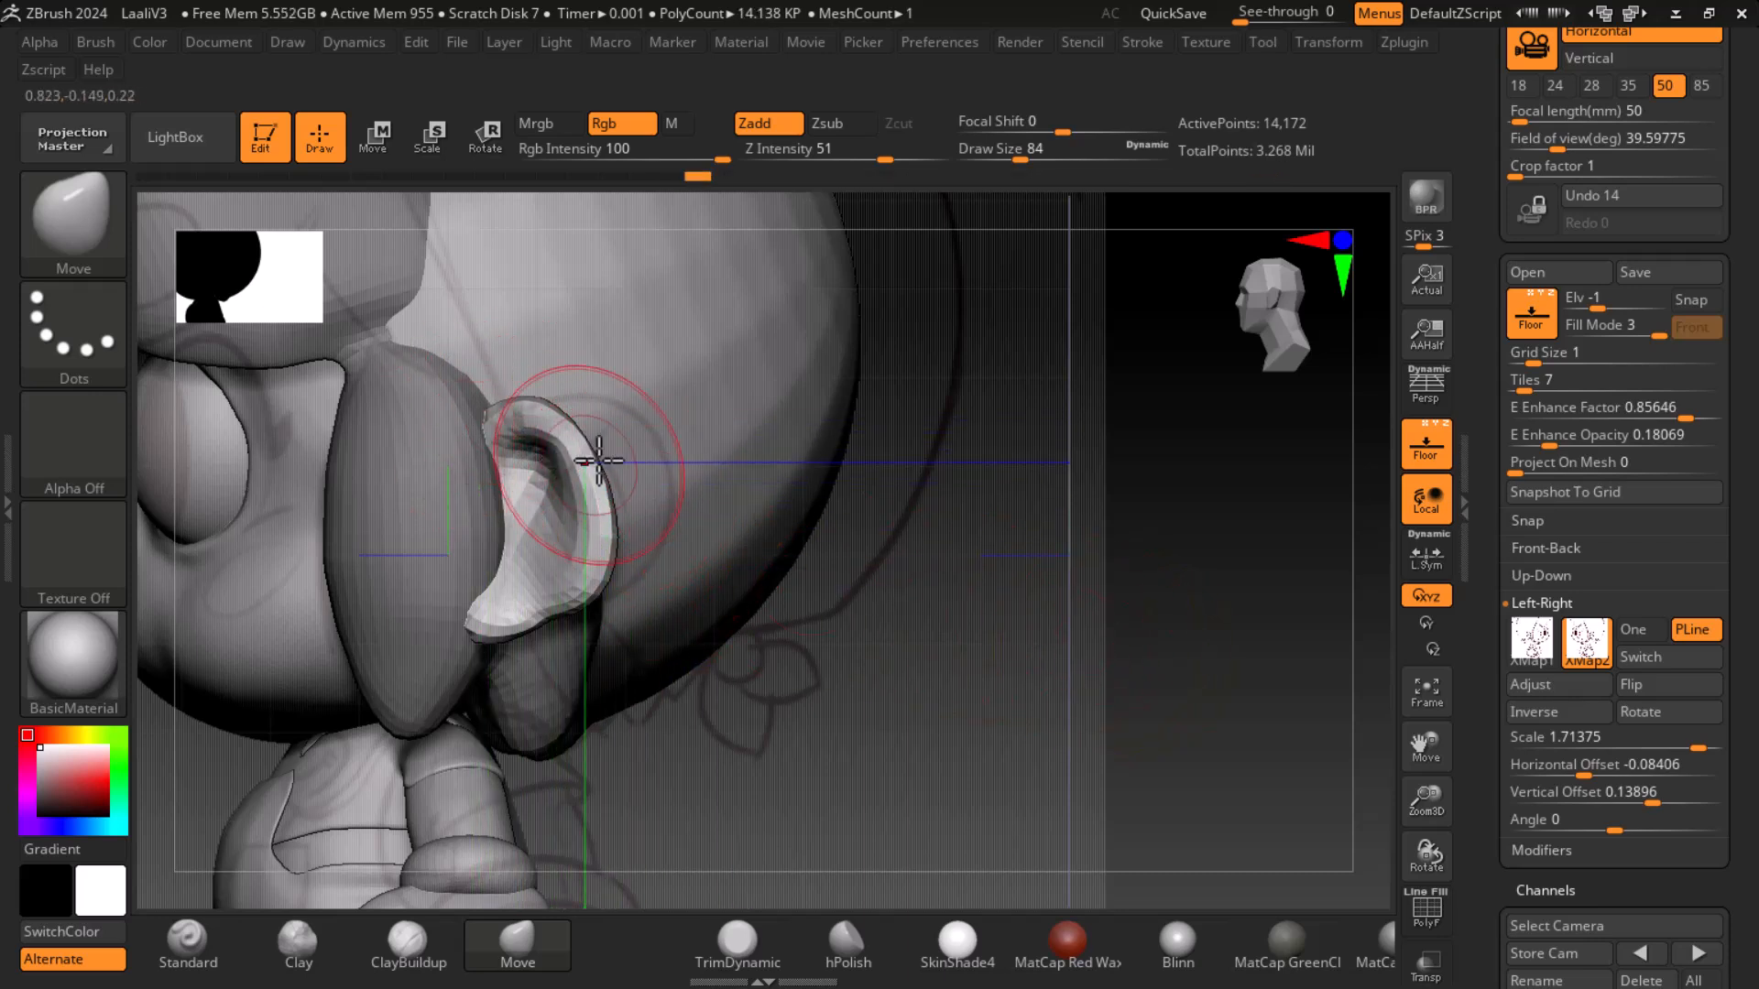
pyautogui.moveTo(567, 422)
pyautogui.mouseDown()
pyautogui.moveTo(584, 412)
pyautogui.moveTo(637, 489)
pyautogui.moveTo(615, 572)
pyautogui.mouseUp()
pyautogui.moveTo(643, 476); pyautogui.dragTo(600, 518)
pyautogui.moveTo(861, 655)
pyautogui.mouseDown()
pyautogui.moveTo(1025, 678)
pyautogui.moveTo(910, 699)
pyautogui.mouseUp()
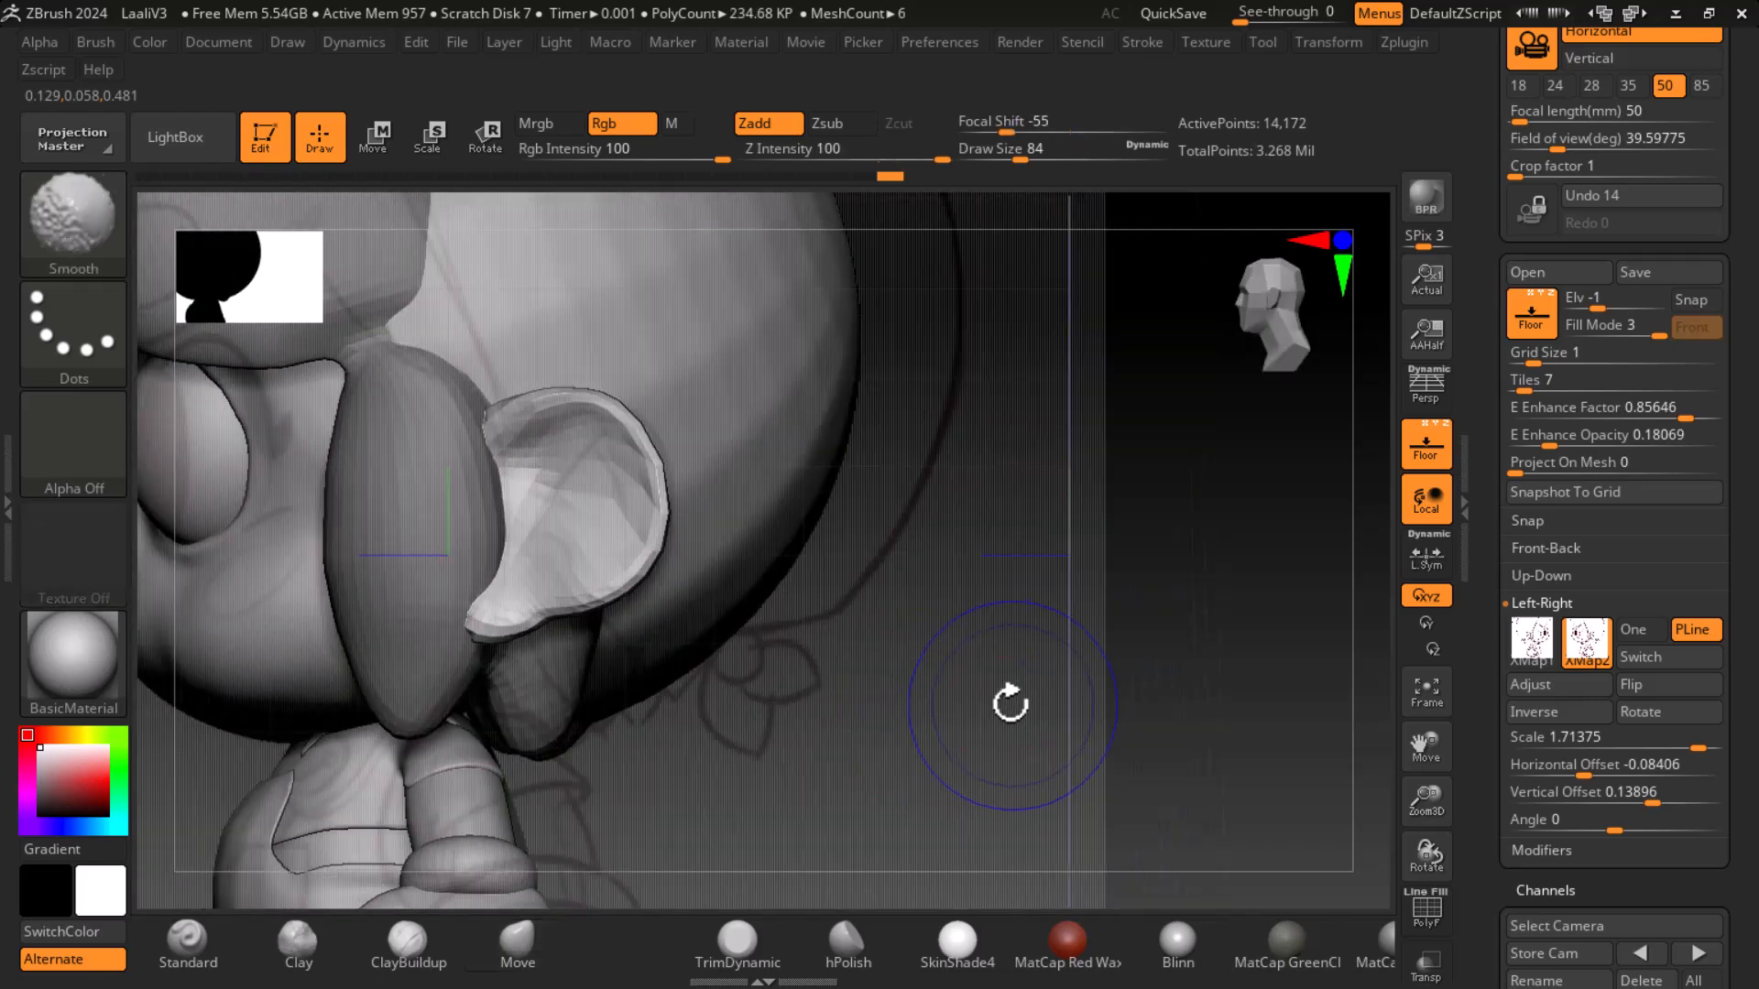
# - Open the character reference drawing in Photos and zoom in on the ear area to compare with the sculpt
pyautogui.press('super')
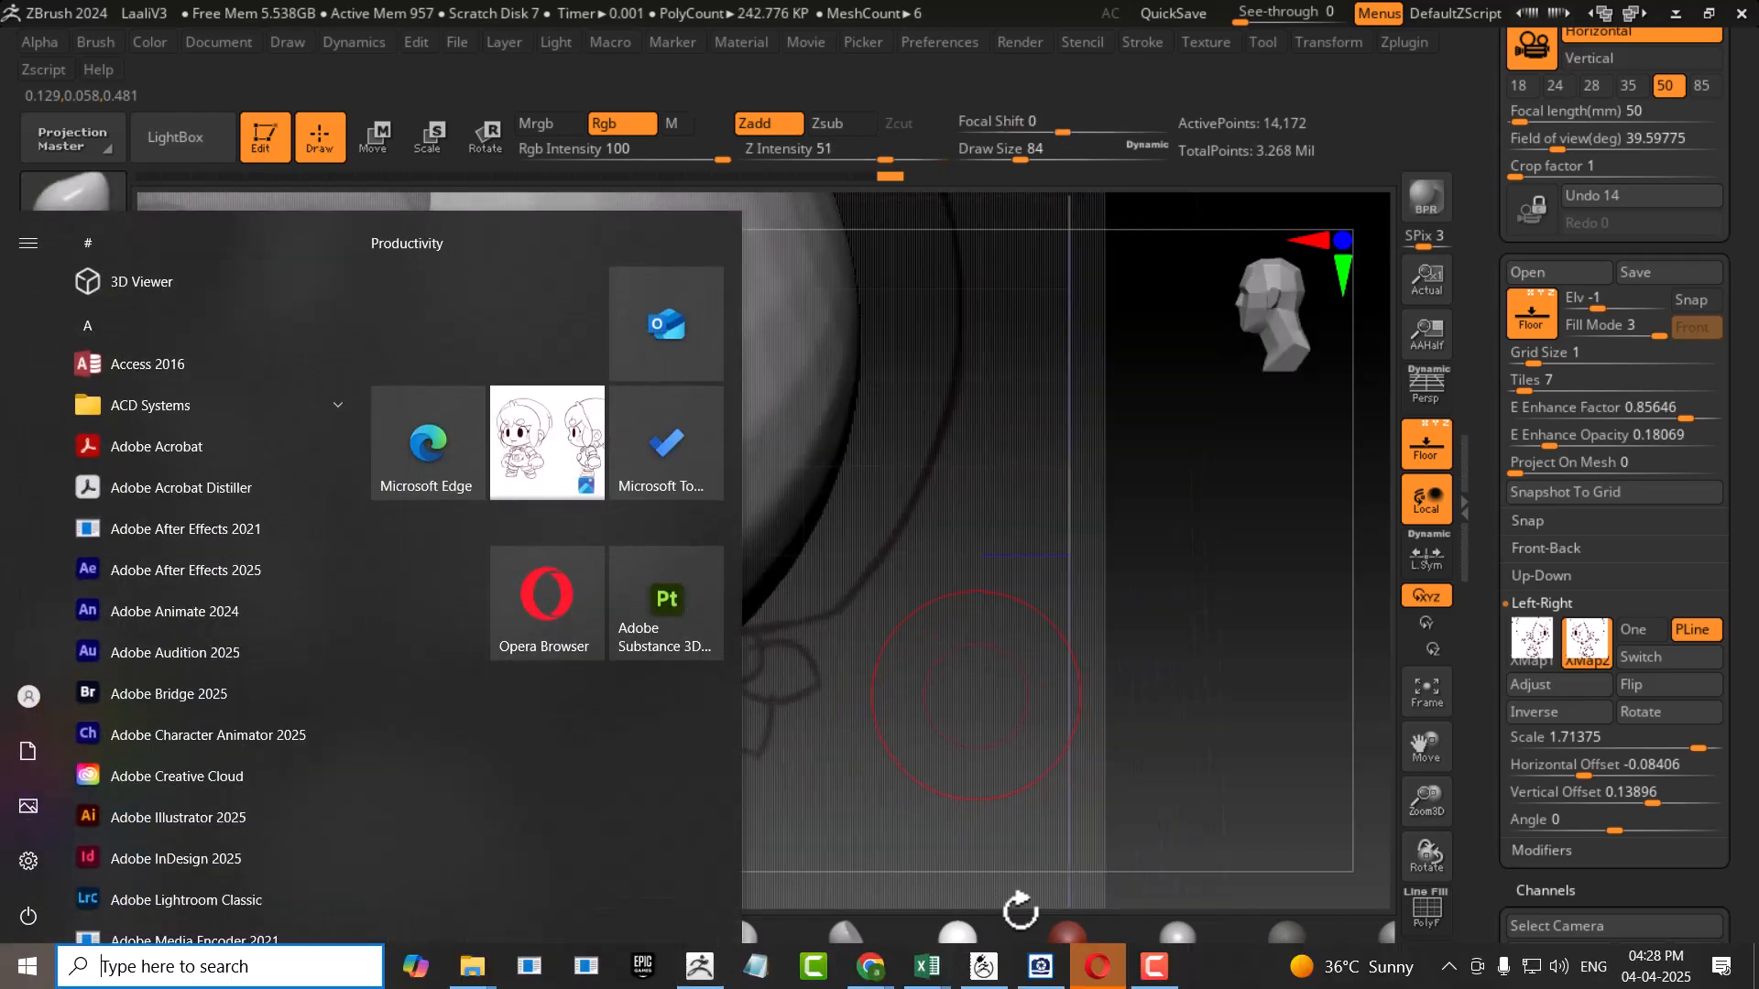
pyautogui.click(1062, 978)
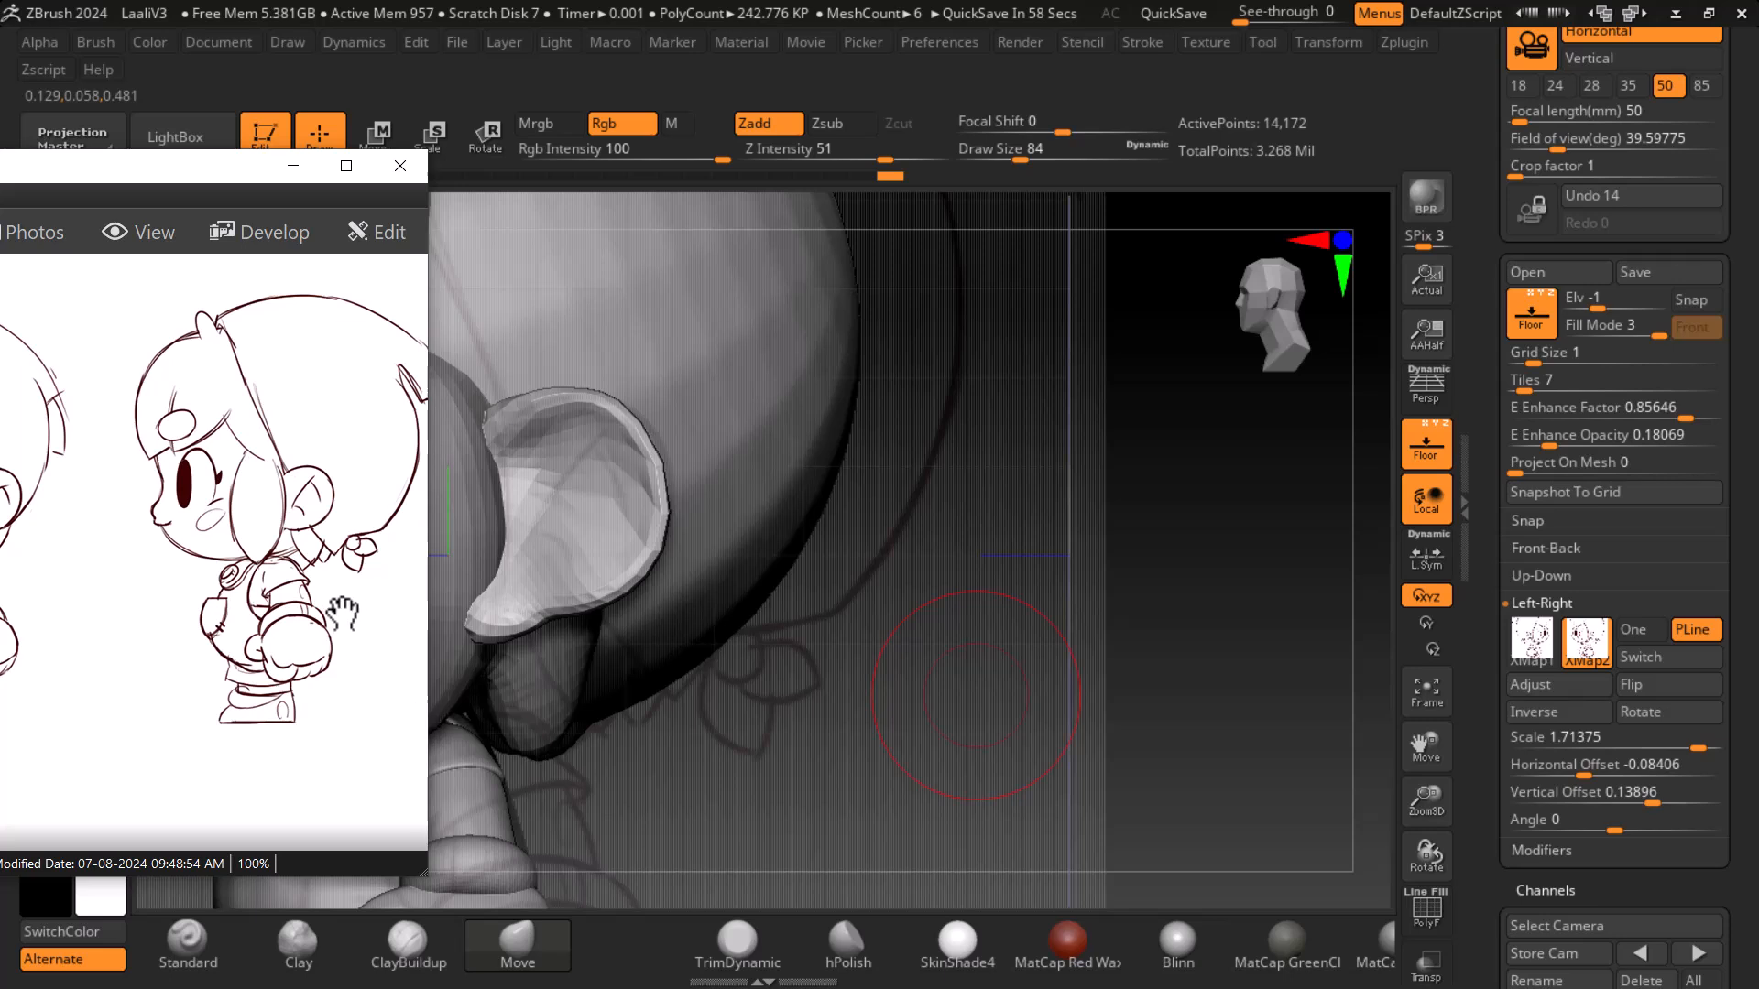
pyautogui.scroll(1, 336, 616)
pyautogui.scroll(1, 275, 573)
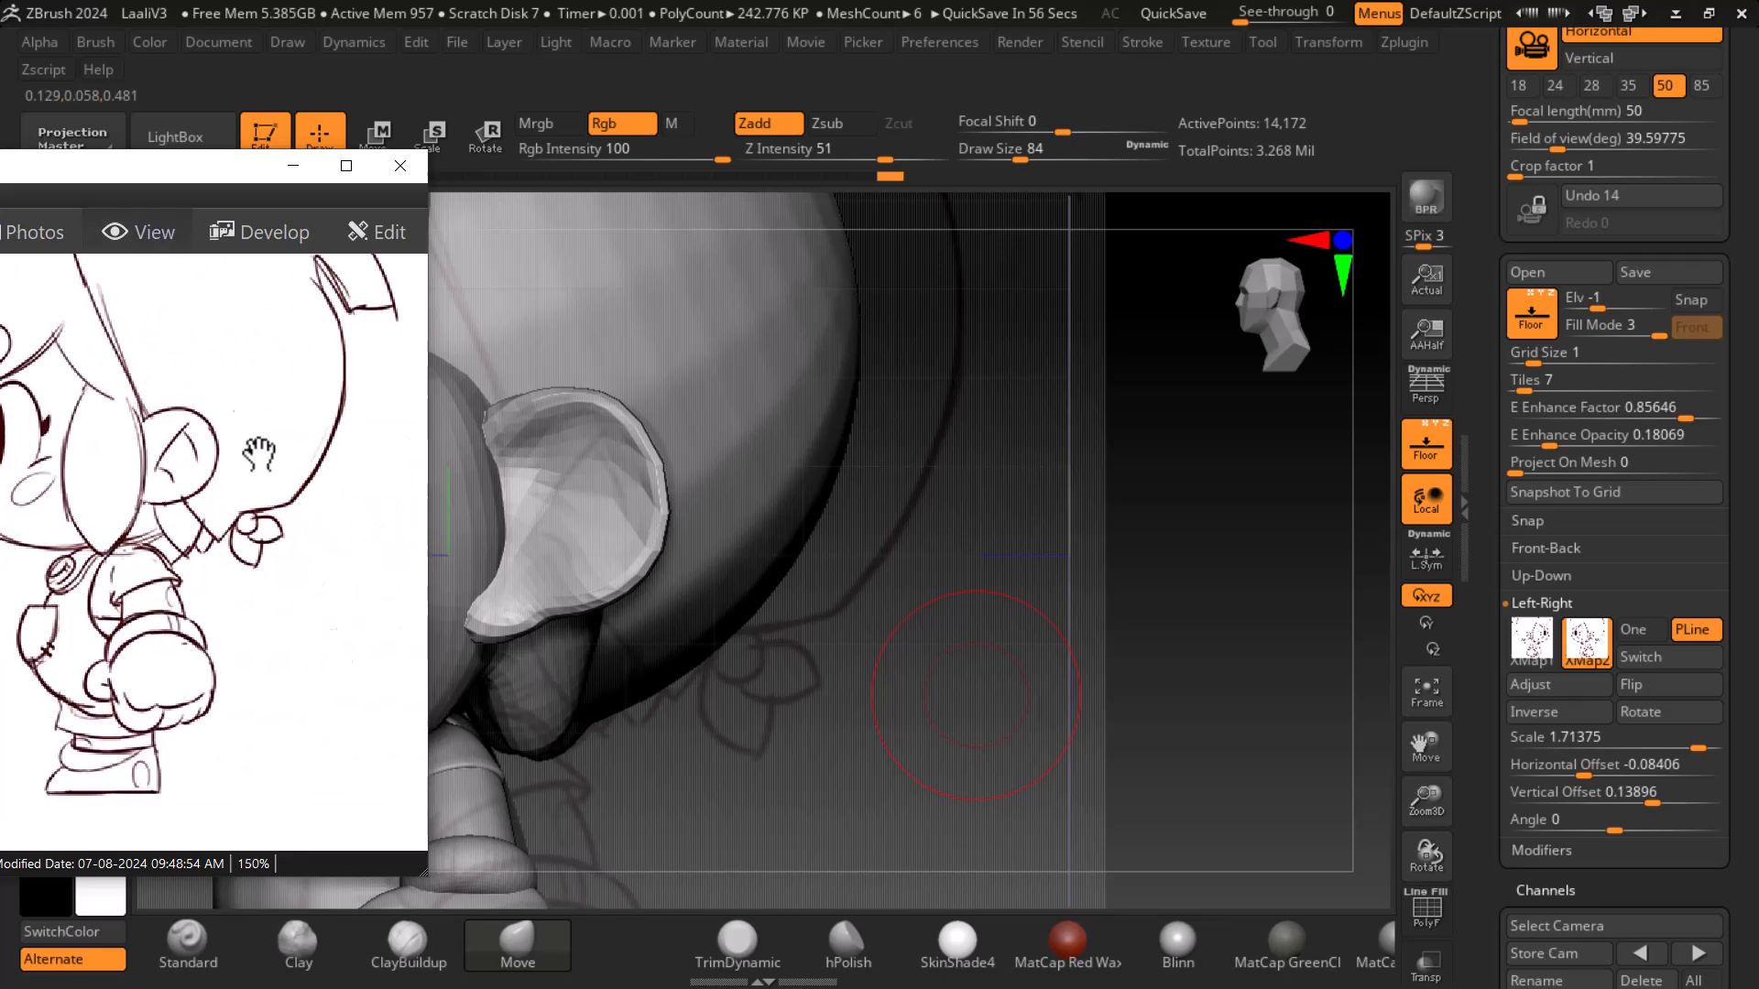
pyautogui.moveTo(421, 882); pyautogui.dragTo(303, 583)
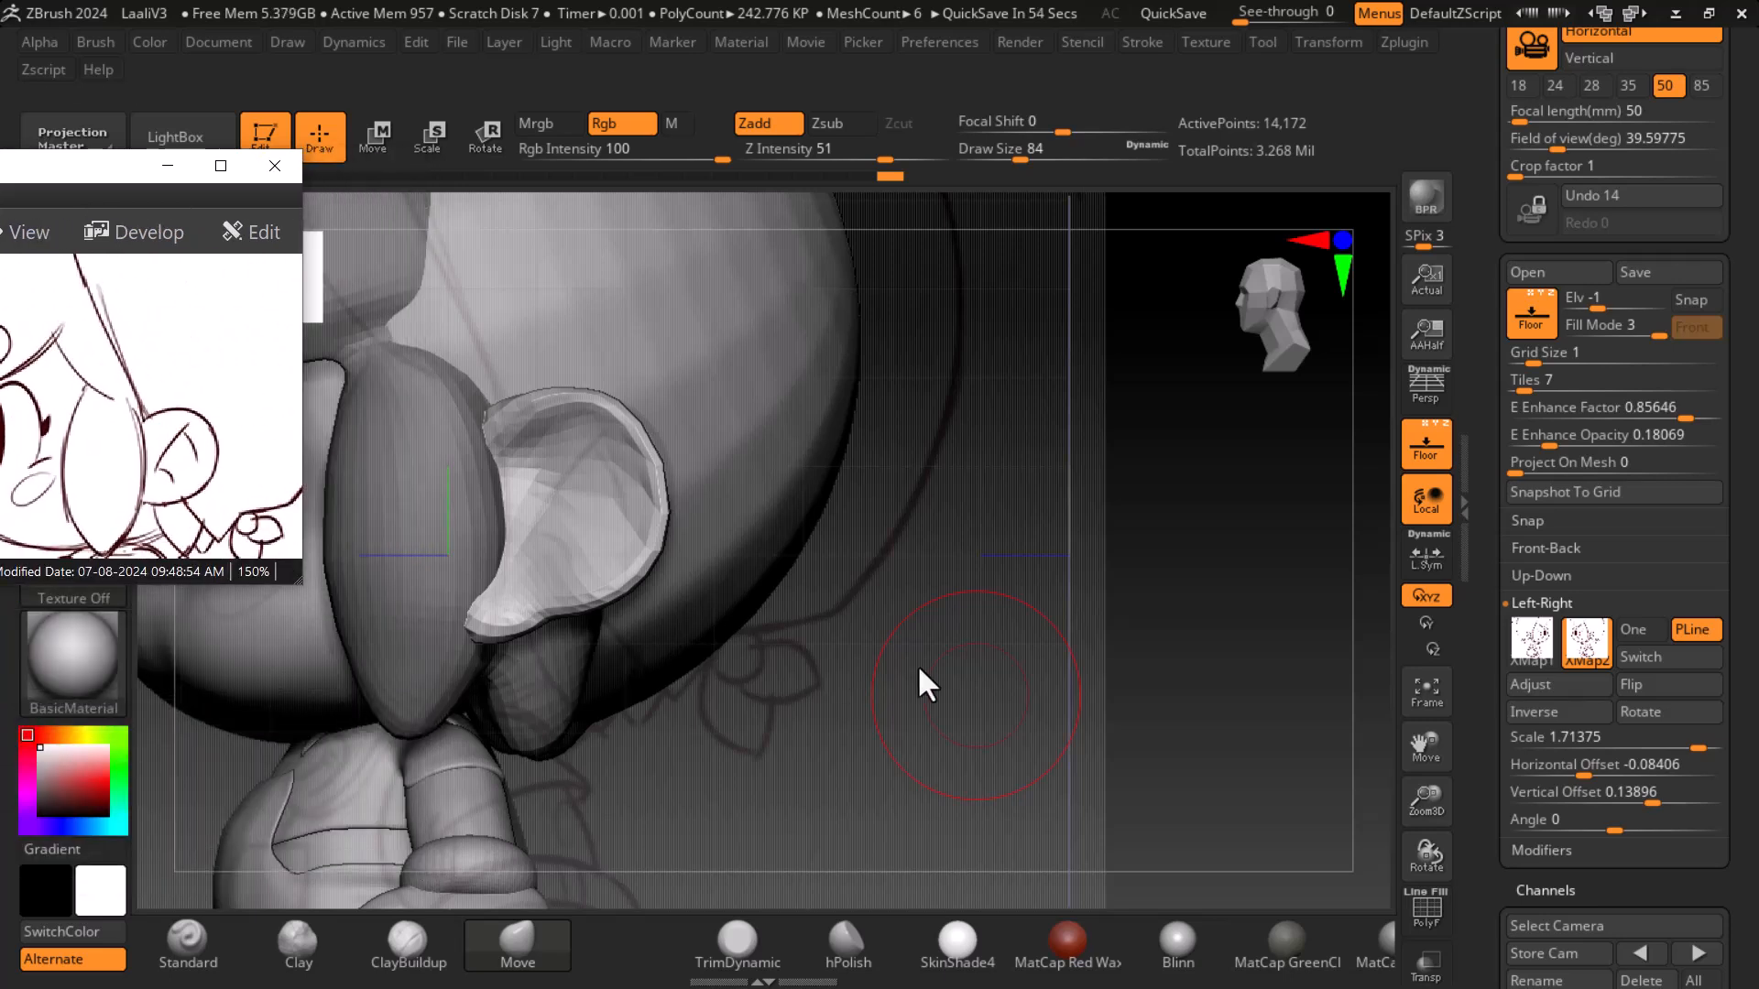
pyautogui.keyDown('alt'); pyautogui.moveTo(1007, 674); pyautogui.dragTo(1186, 682); pyautogui.keyUp('alt')
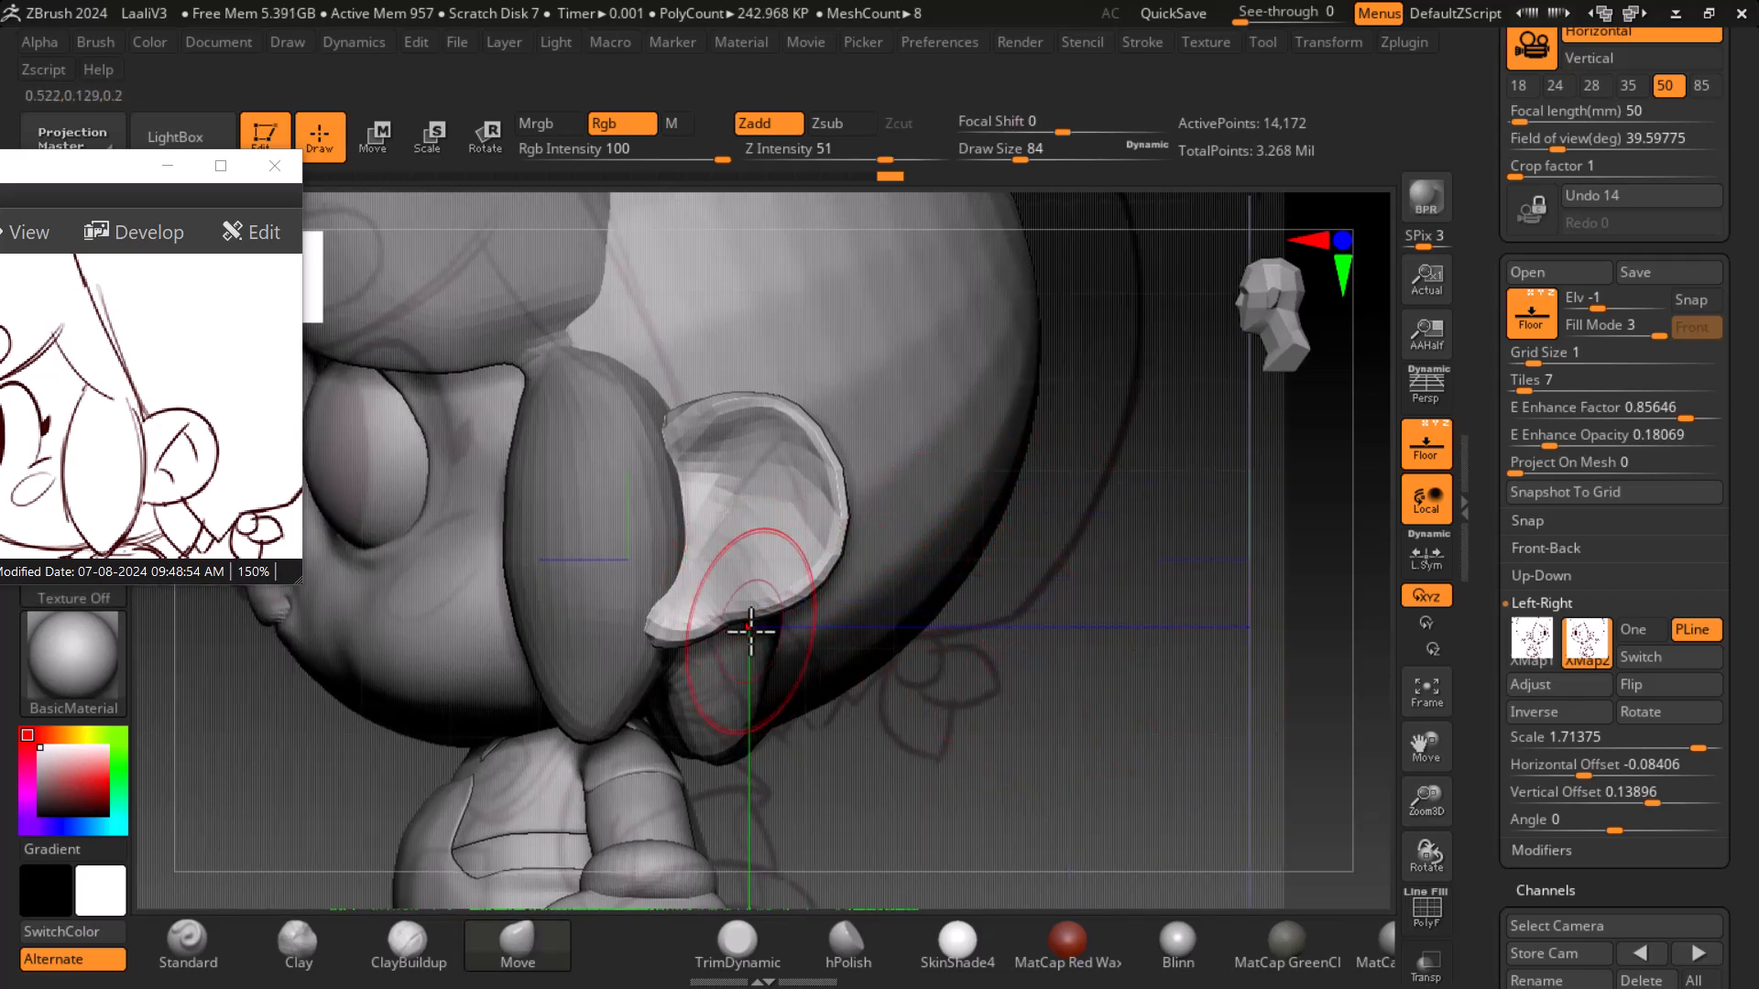
# - Shrink the Move brush to size 60 and nudge the ear's lower tip into place against the head
pyautogui.press('[')
pyautogui.press('[')
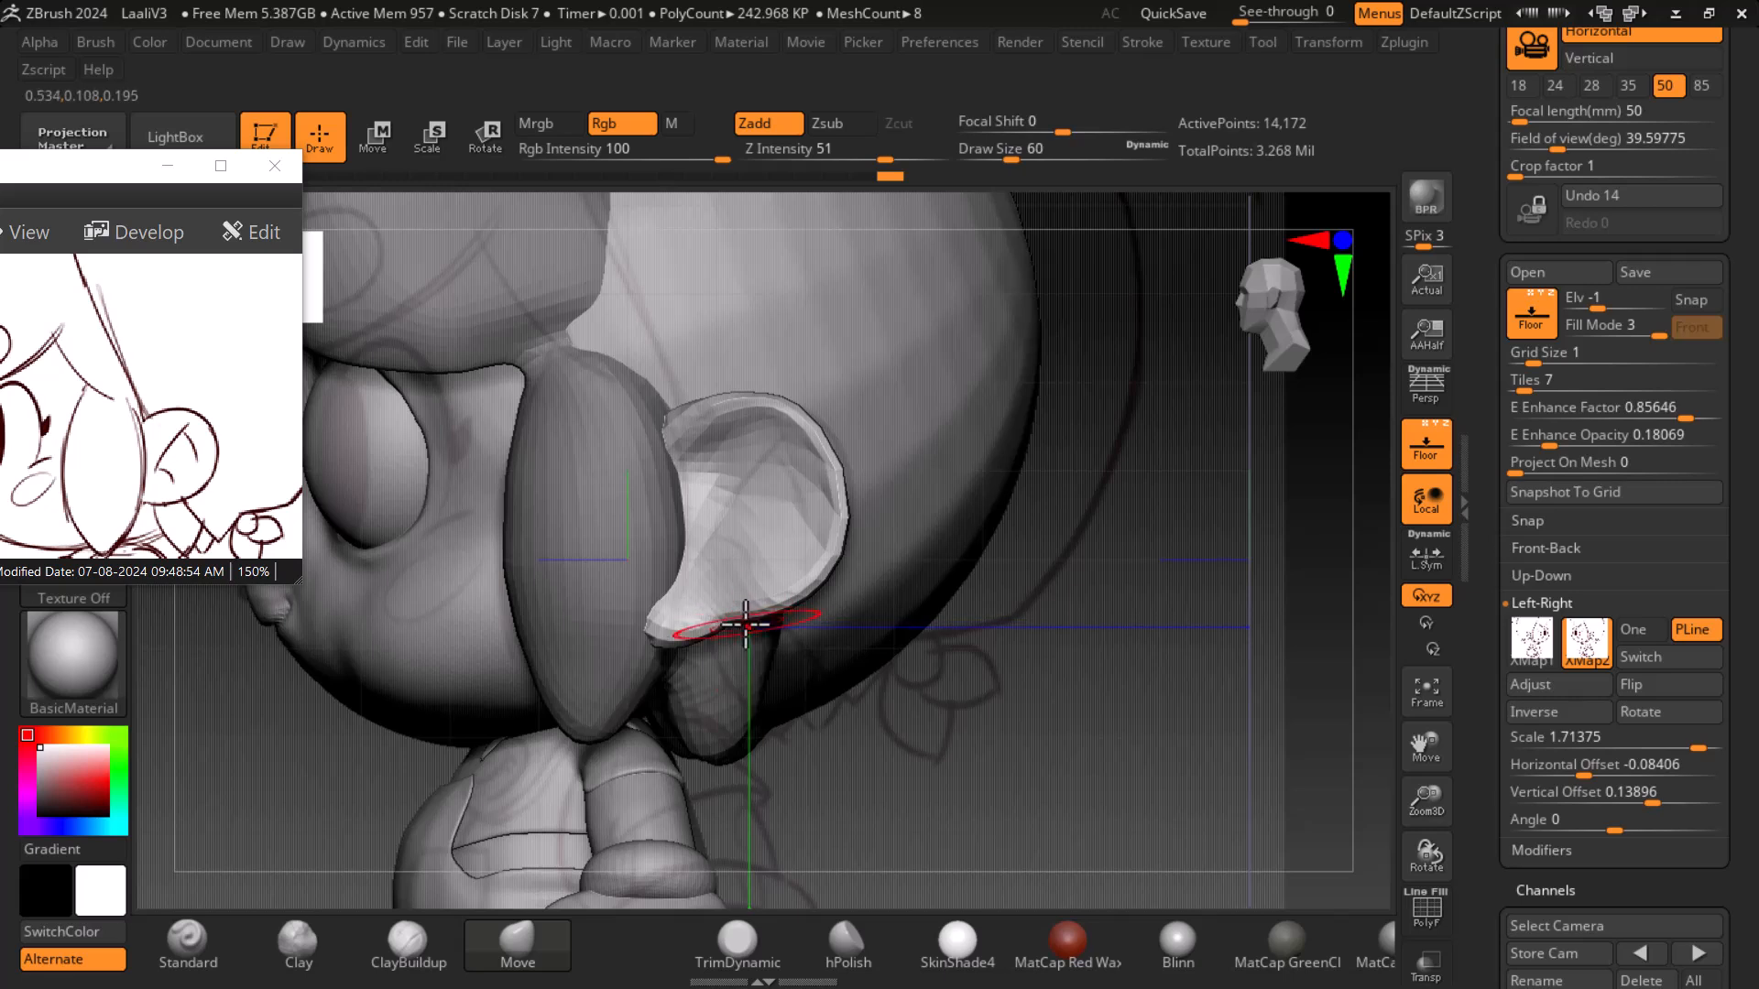
pyautogui.keyDown('shift'); pyautogui.moveTo(730, 623); pyautogui.dragTo(731, 626); pyautogui.keyUp('shift')
pyautogui.moveTo(718, 636); pyautogui.dragTo(715, 630)
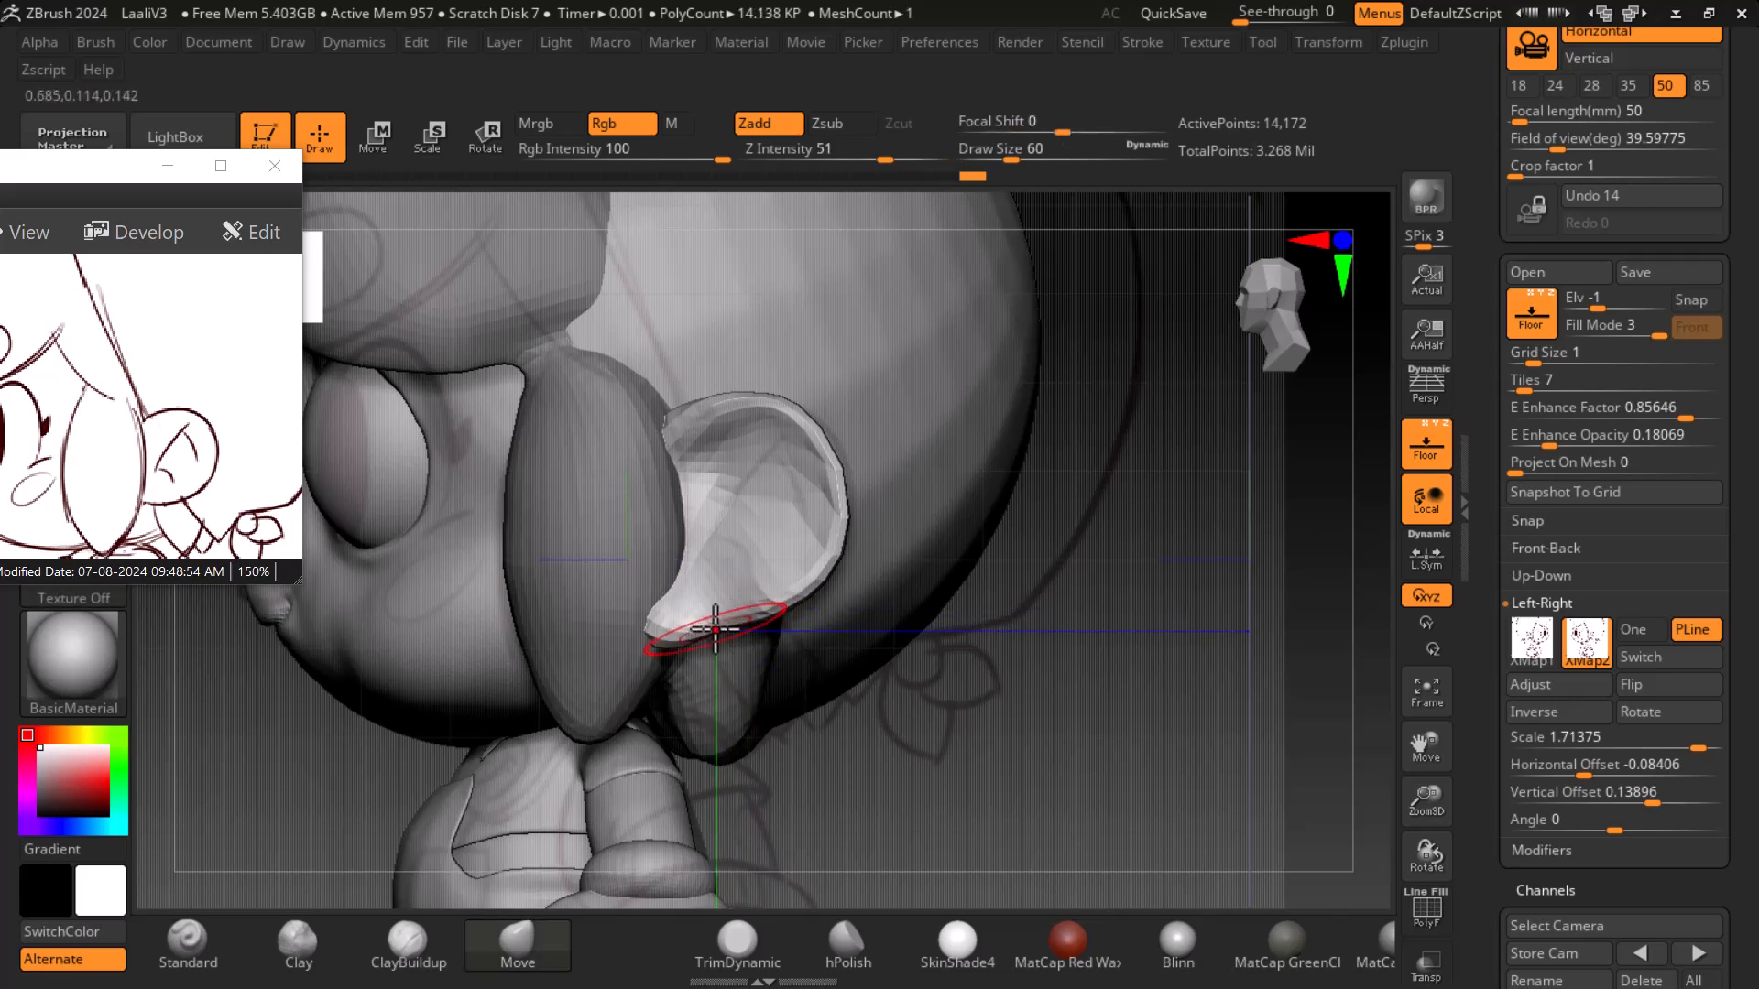
# - Shift the ear slightly with the Transpose Move gizmo while checking it from several angles, returning to Draw mode
pyautogui.click(1429, 449)
pyautogui.moveTo(1206, 689)
pyautogui.mouseDown()
pyautogui.moveTo(1248, 698)
pyautogui.moveTo(1170, 707)
pyautogui.moveTo(1162, 691)
pyautogui.moveTo(1237, 687)
pyautogui.moveTo(1252, 646)
pyautogui.mouseUp()
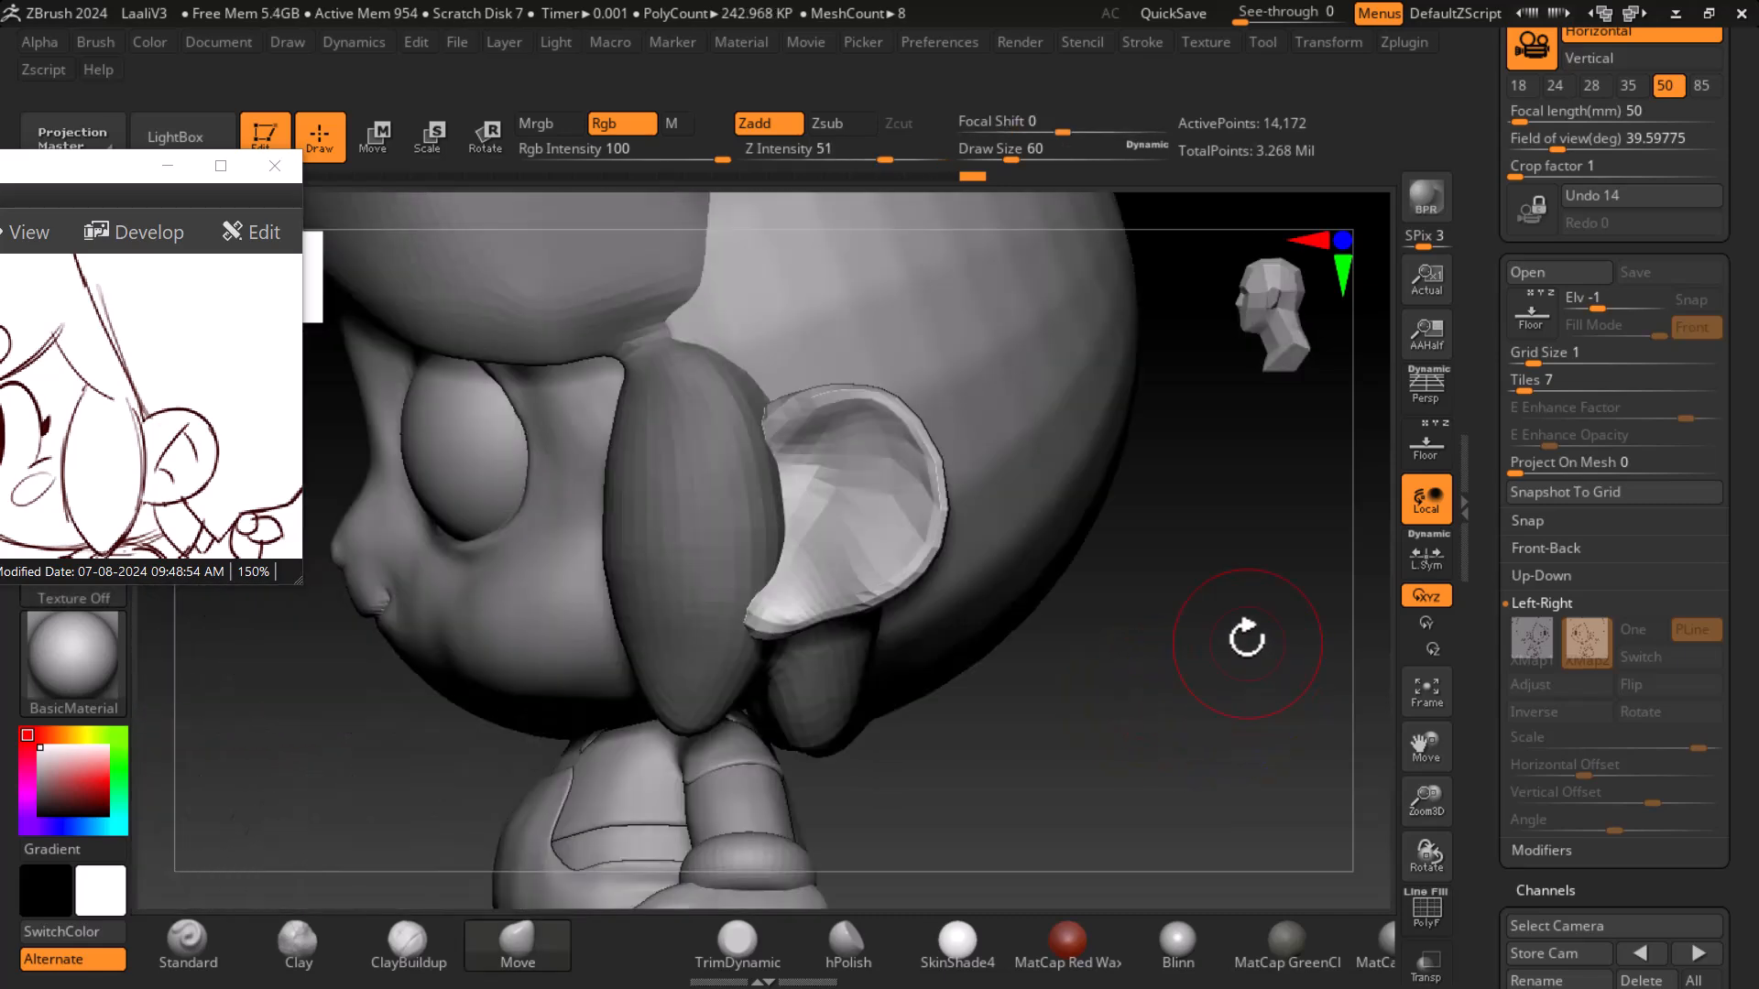
pyautogui.moveTo(1029, 685); pyautogui.dragTo(1252, 580)
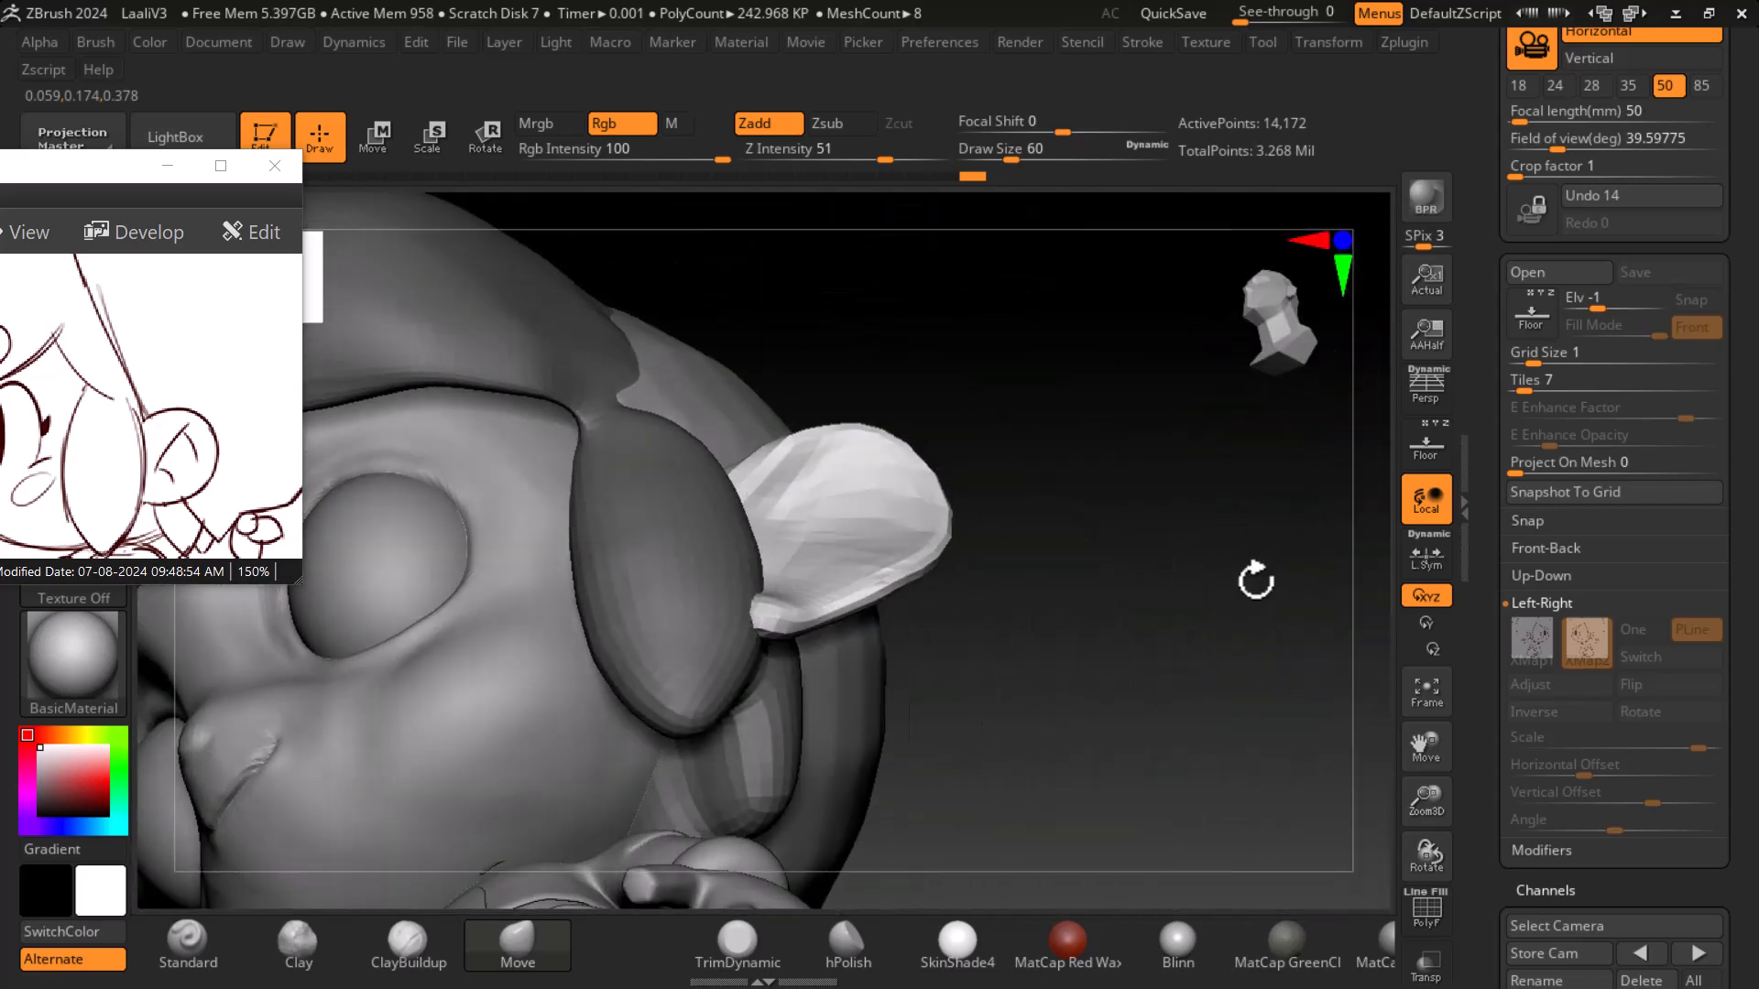
pyautogui.click(377, 136)
pyautogui.moveTo(1170, 648); pyautogui.dragTo(1090, 541)
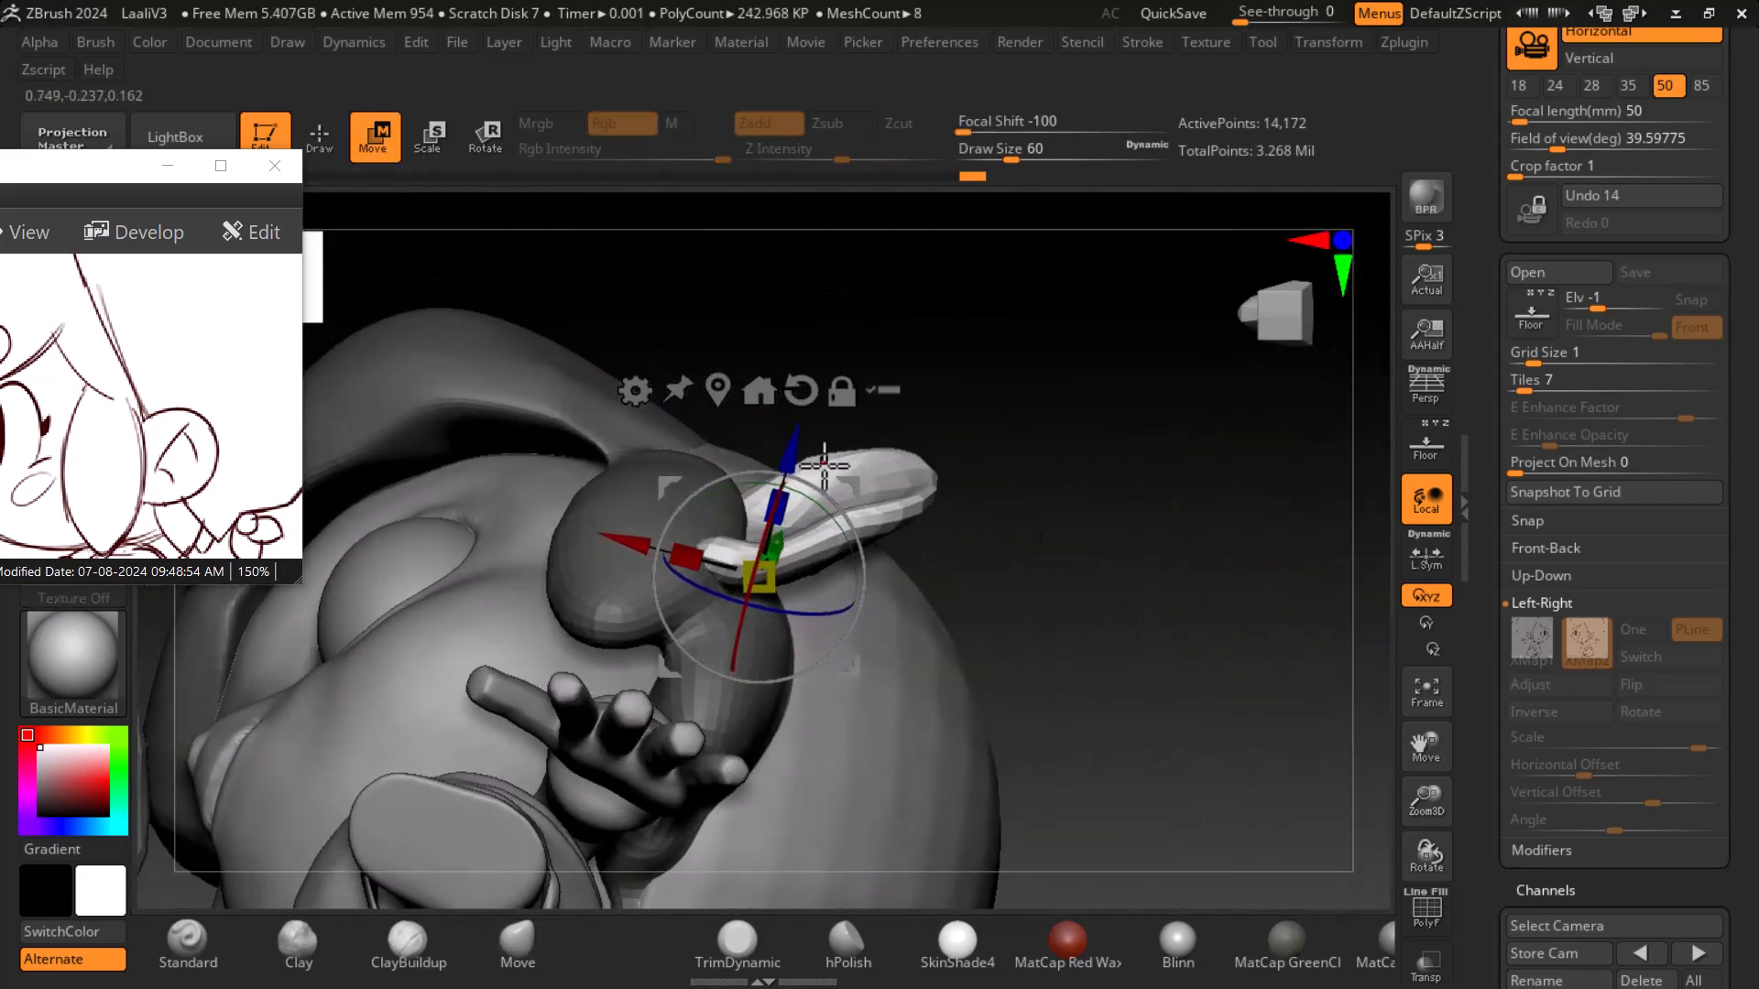
pyautogui.moveTo(791, 450); pyautogui.dragTo(787, 467)
pyautogui.moveTo(1129, 519); pyautogui.dragTo(1119, 684)
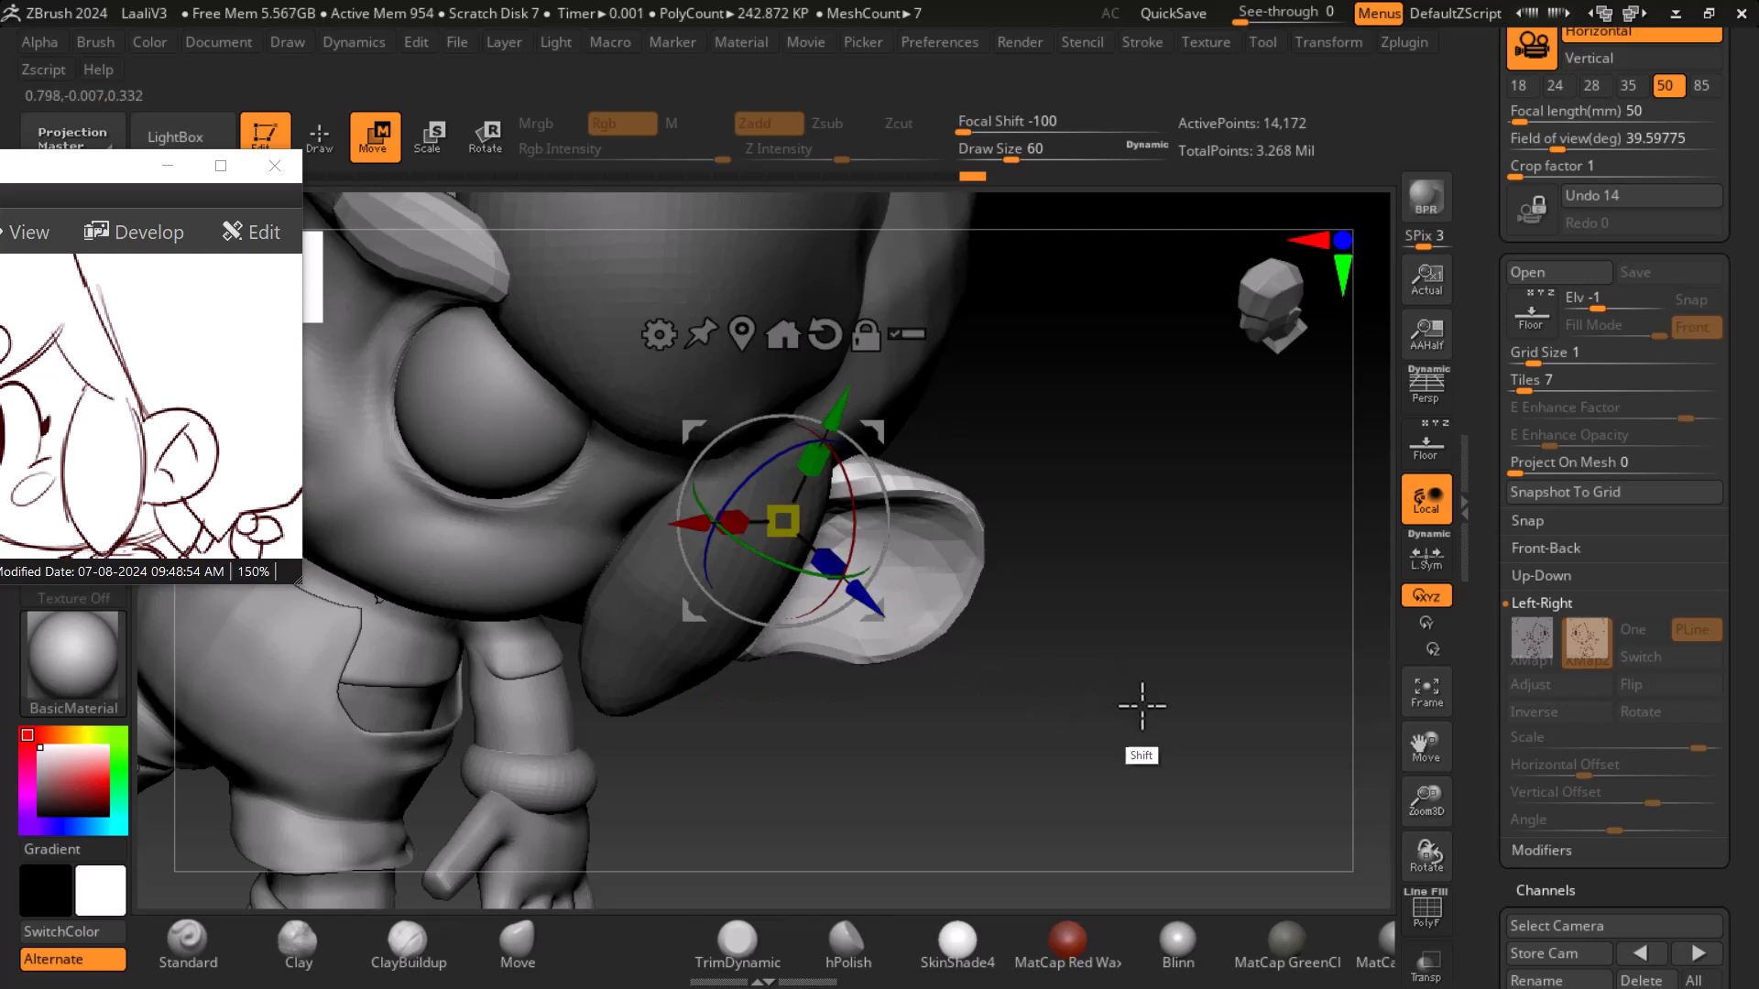
pyautogui.keyDown('shift'); pyautogui.moveTo(1134, 699); pyautogui.dragTo(1156, 649); pyautogui.keyUp('shift')
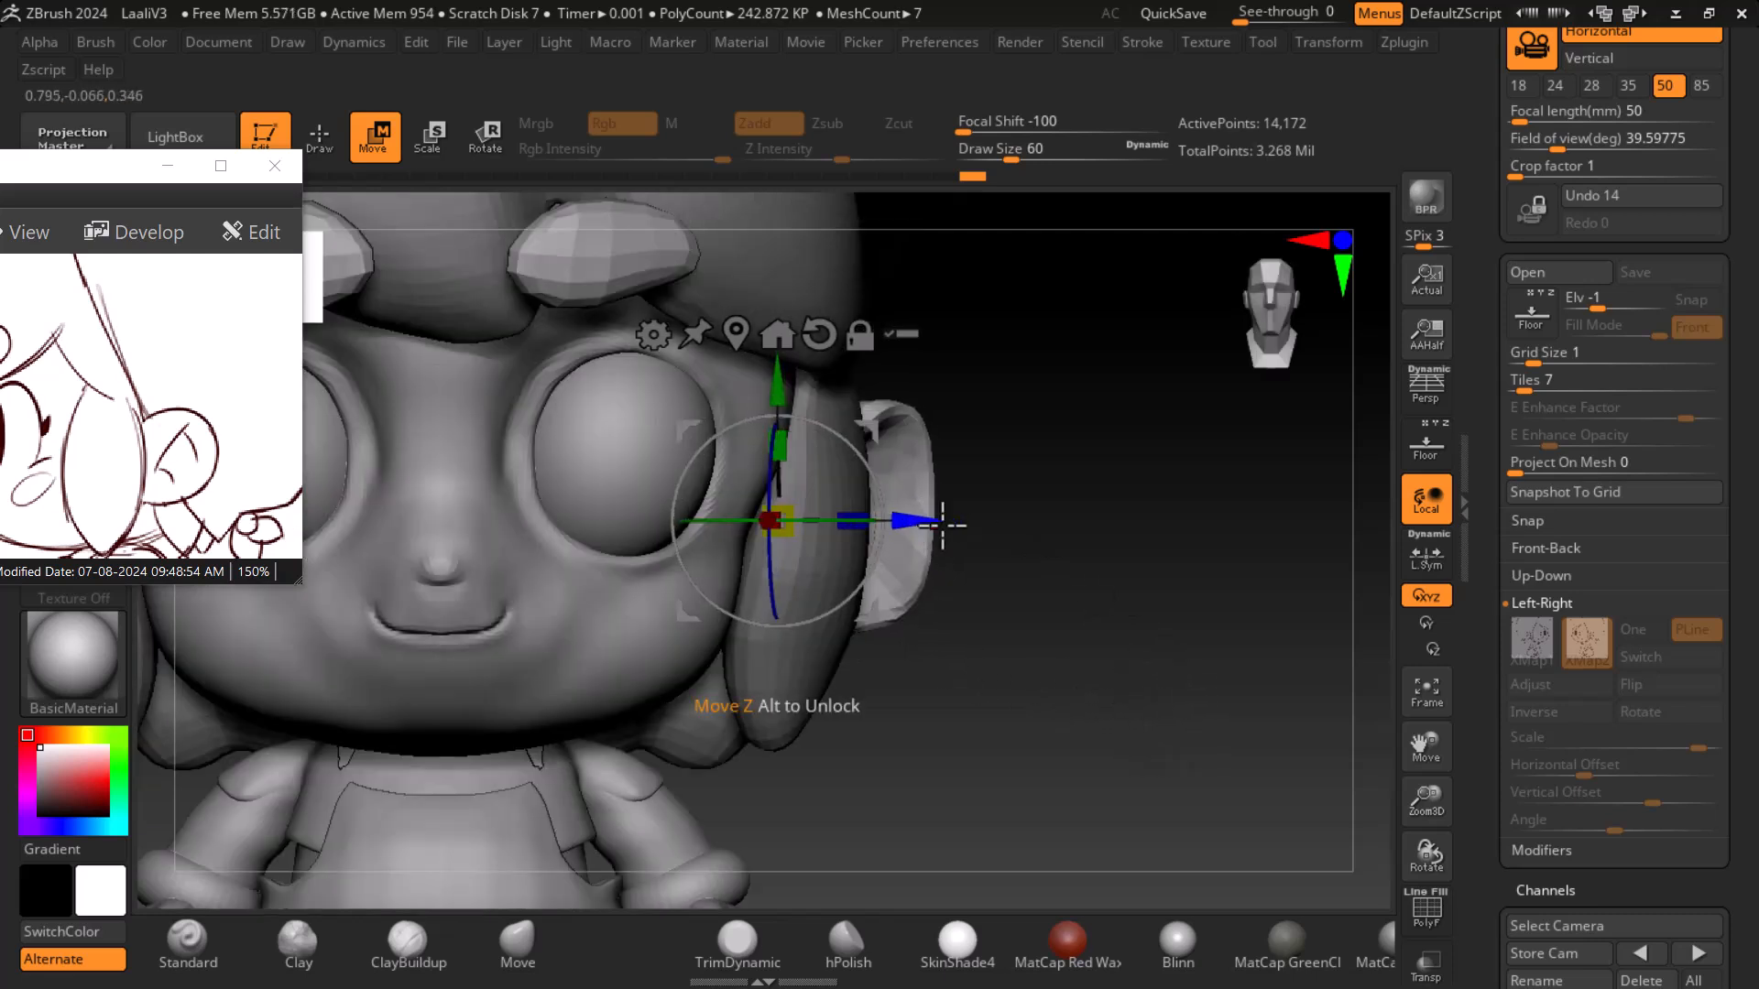
pyautogui.click(1426, 444)
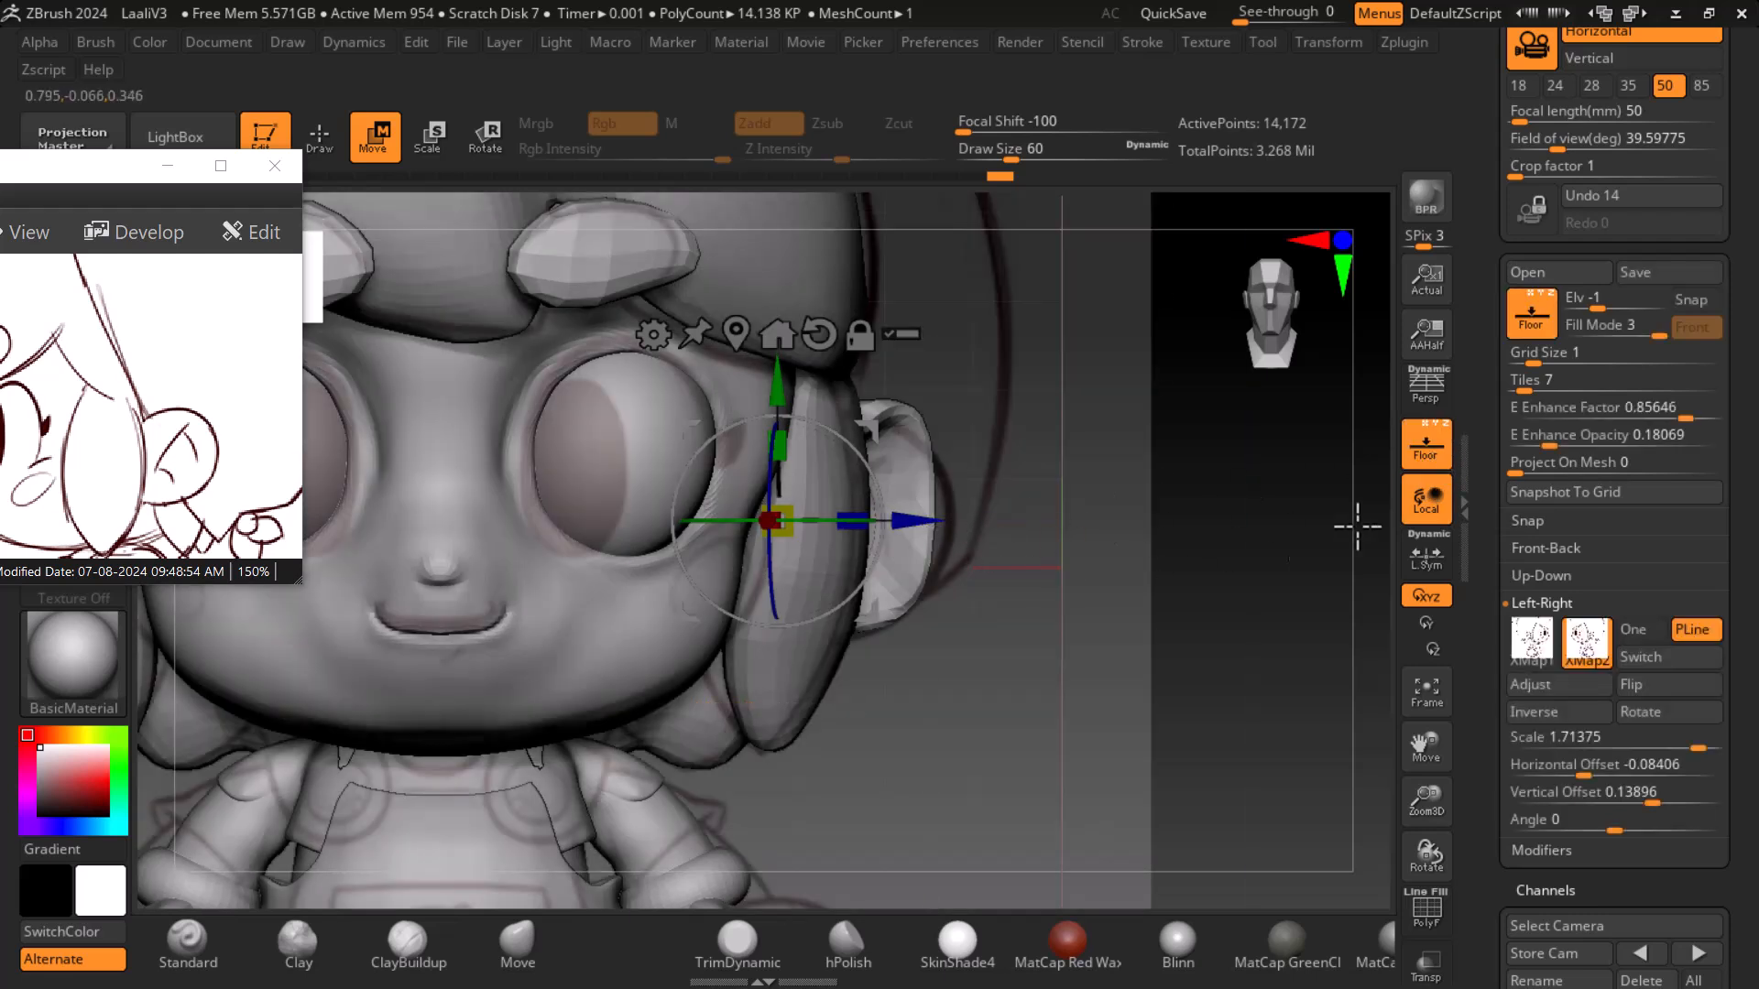
pyautogui.press('q')
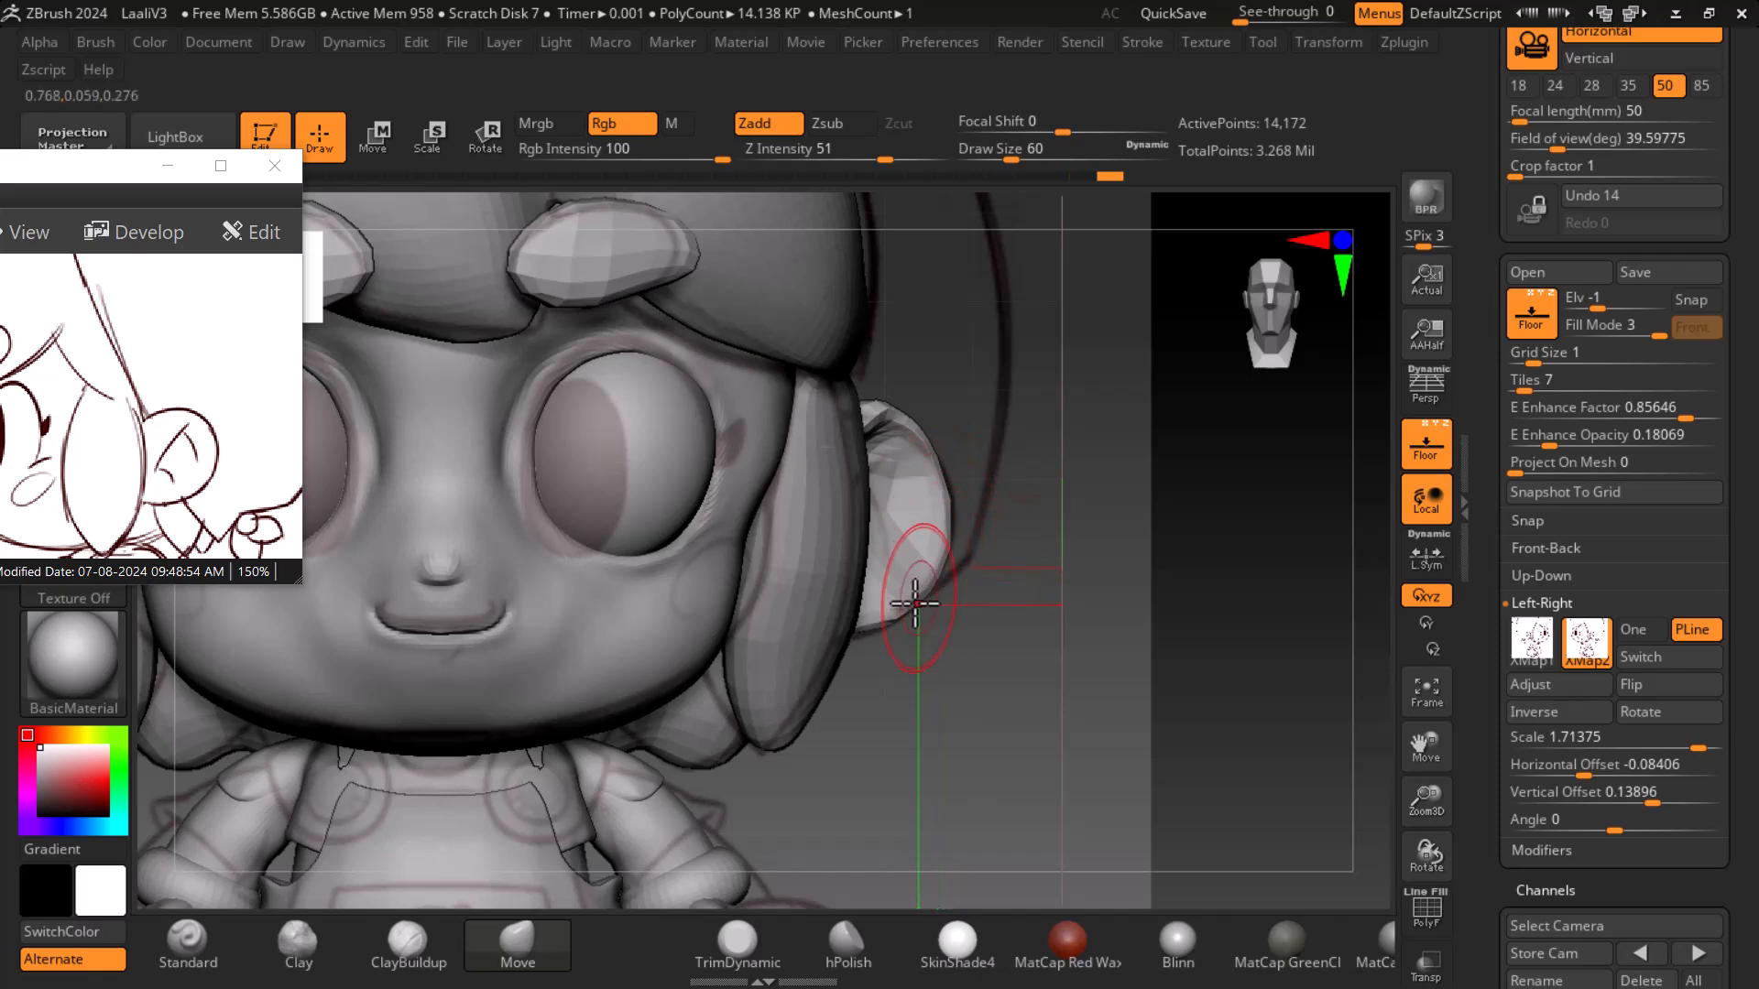
# - Pull the ear's upper edge with the Move brush to match the side reference outline
pyautogui.moveTo(1198, 585); pyautogui.dragTo(1132, 586)
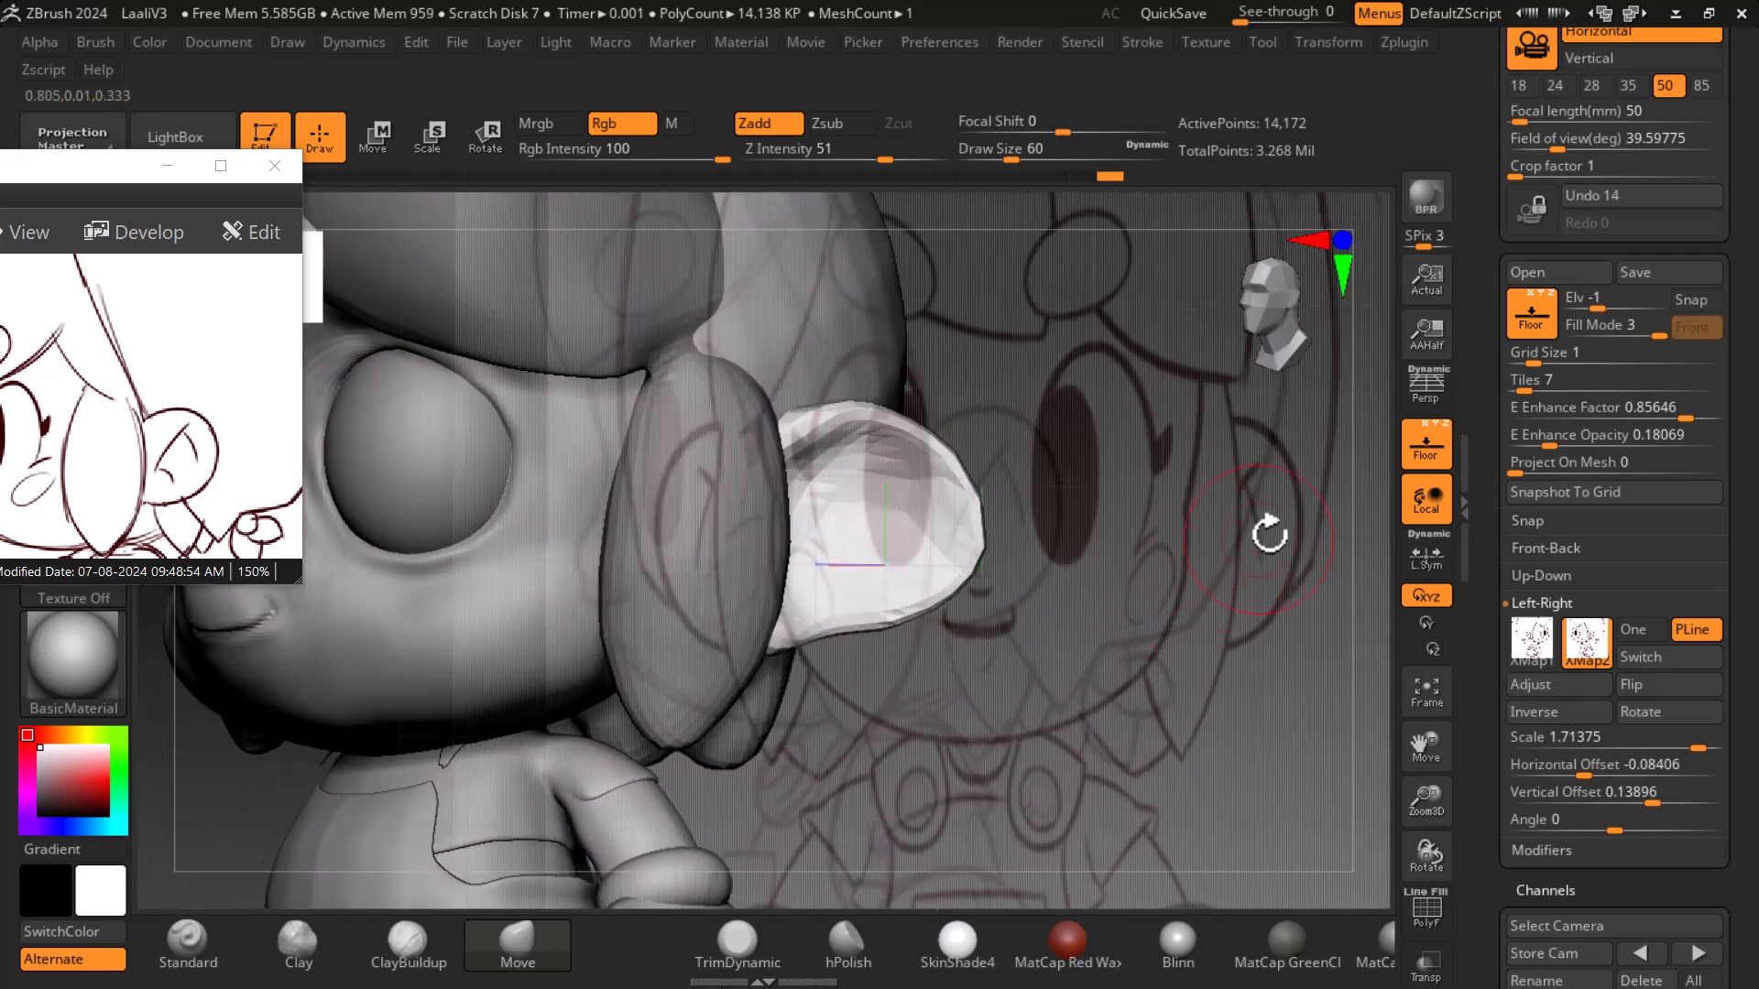
pyautogui.click(1425, 447)
pyautogui.moveTo(1173, 661); pyautogui.dragTo(1273, 618)
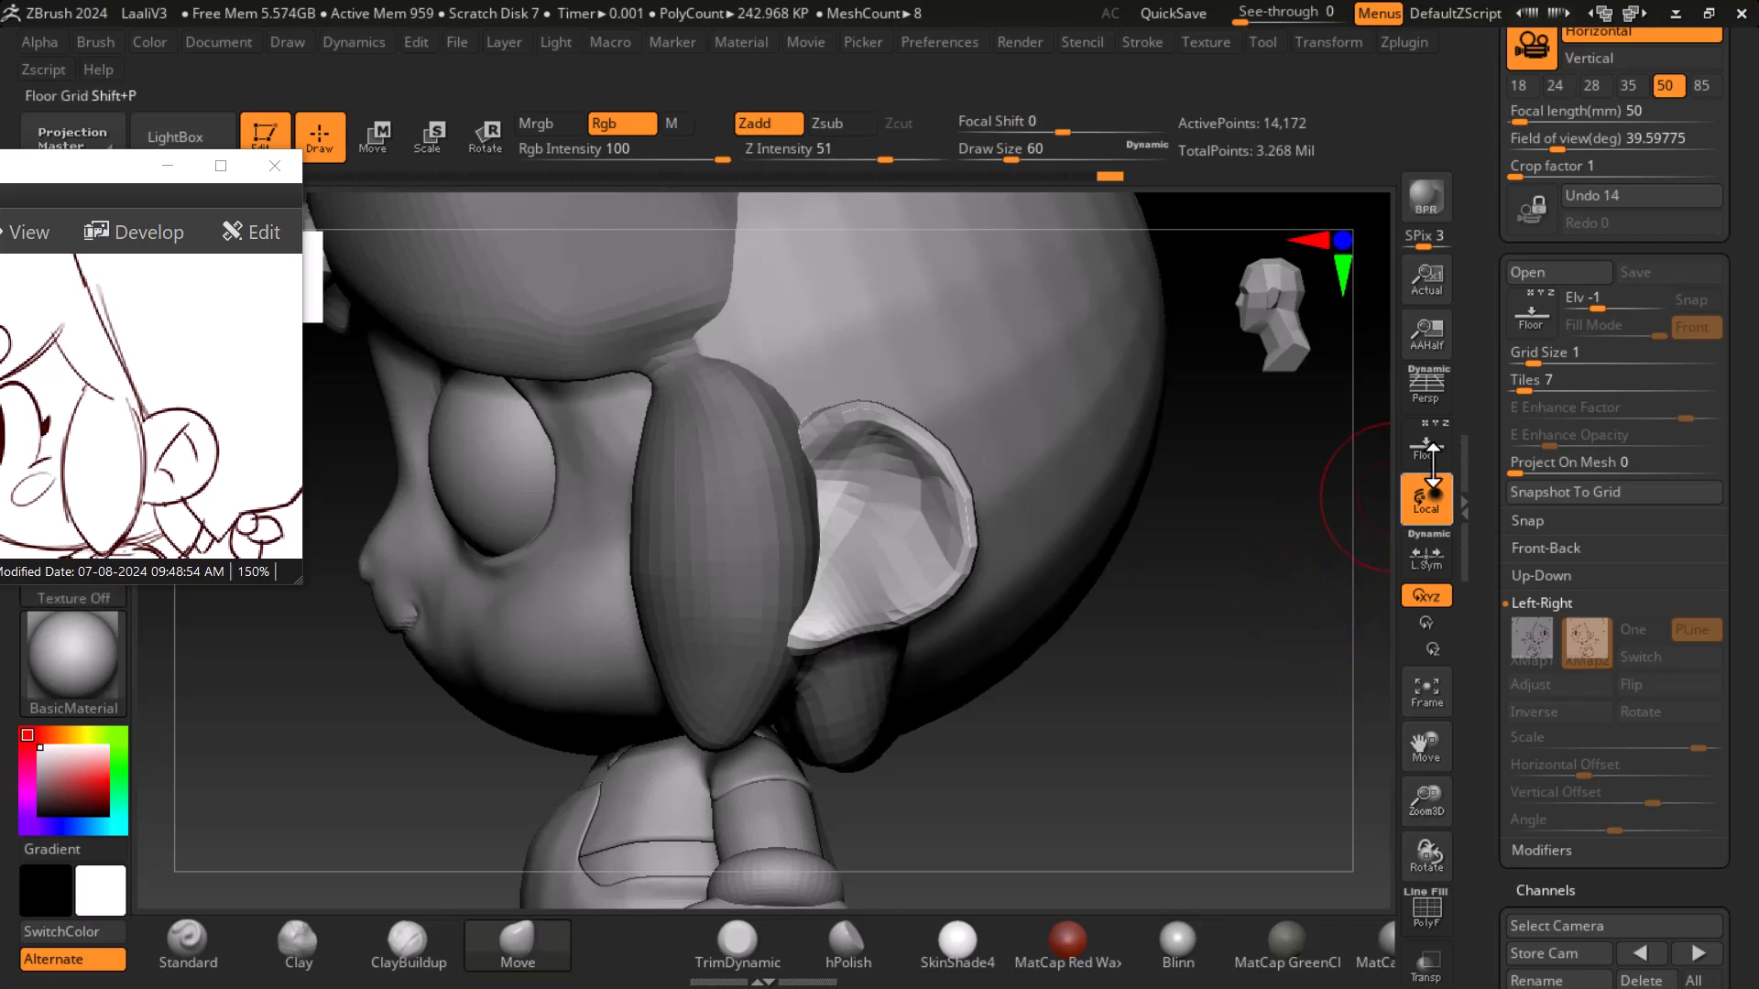
pyautogui.click(1425, 447)
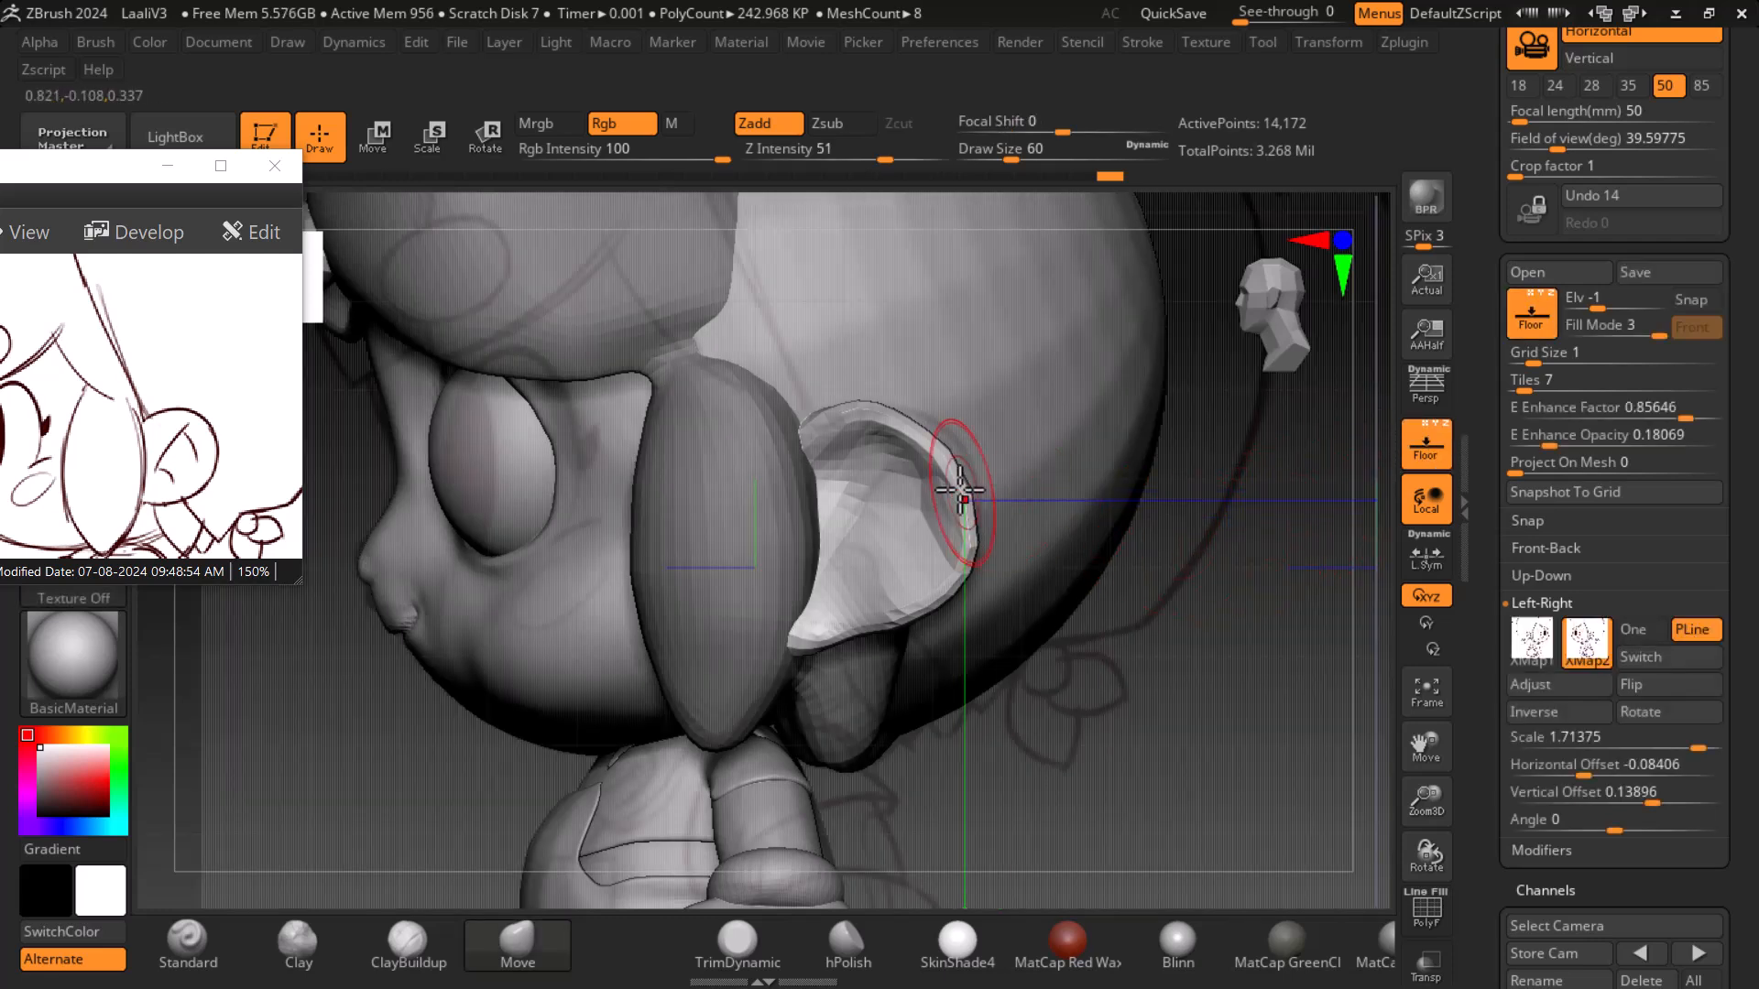
pyautogui.moveTo(933, 460)
pyautogui.mouseDown()
pyautogui.moveTo(938, 435)
pyautogui.moveTo(901, 412)
pyautogui.mouseUp()
pyautogui.moveTo(1227, 749); pyautogui.dragTo(1214, 705)
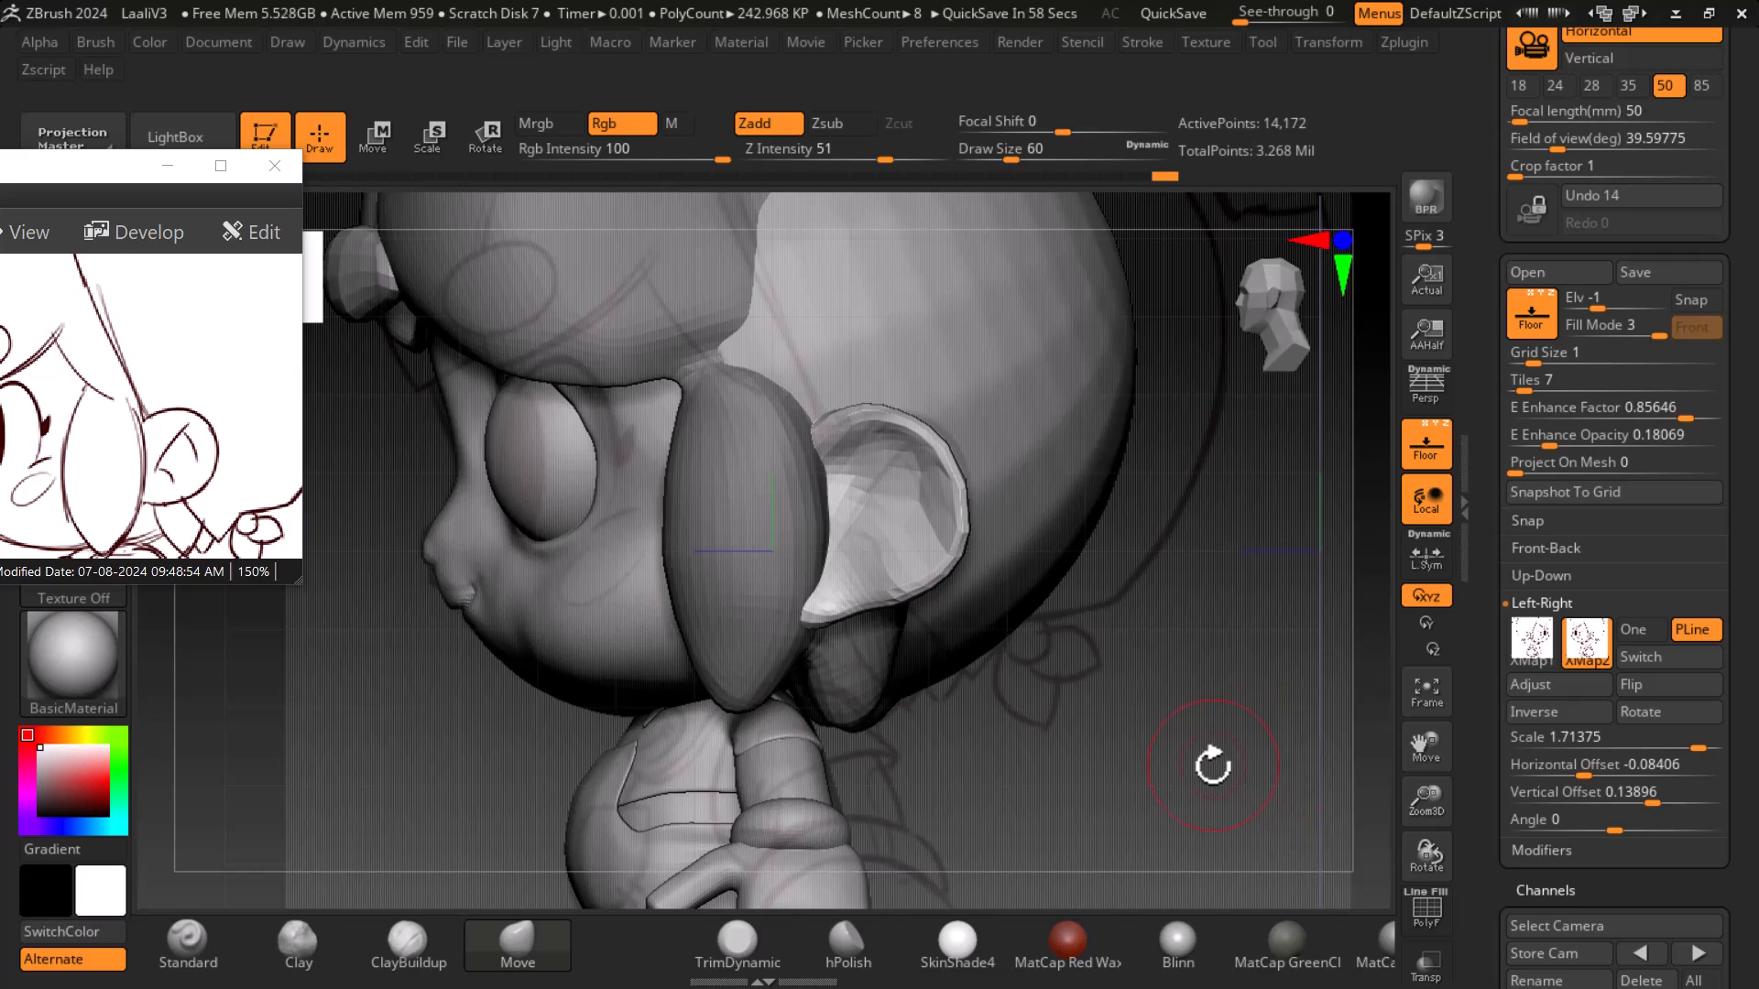
pyautogui.moveTo(1181, 658); pyautogui.dragTo(1193, 699)
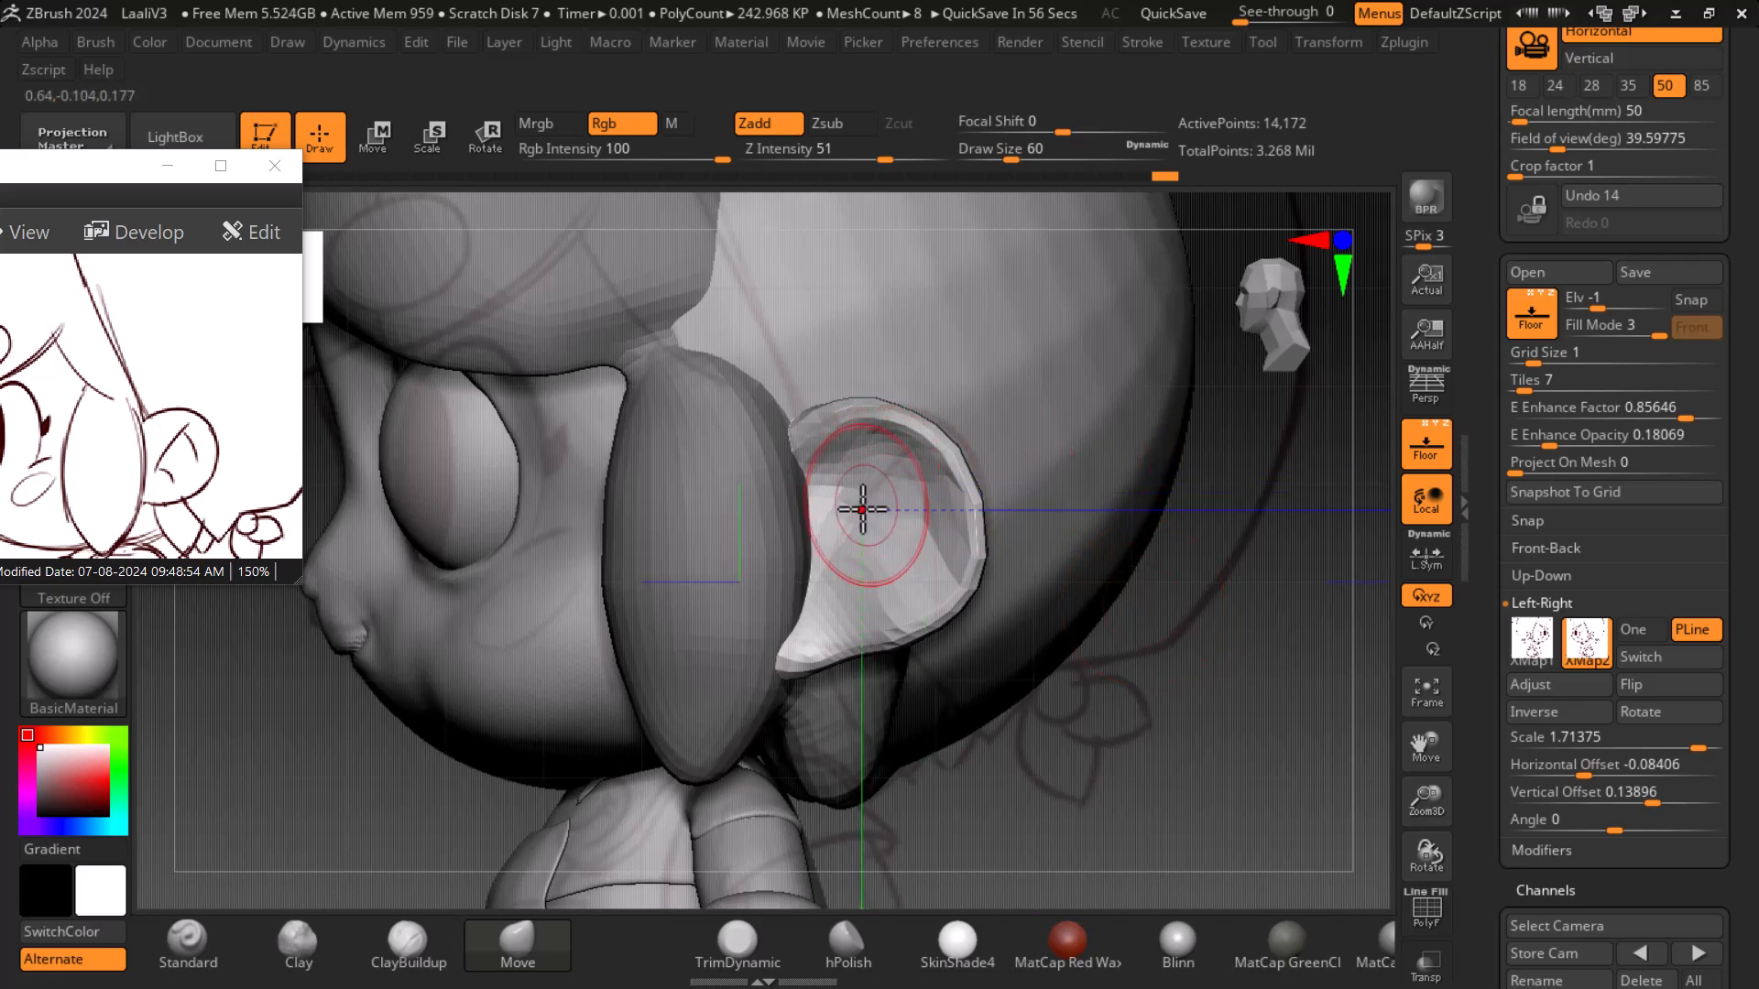
# - Toggle the polyframe display to examine the ear's mesh from several angles
pyautogui.click(447, 930)
pyautogui.hotkey('shift', 'f')
pyautogui.hotkey('shift', 'f')
pyautogui.hotkey('shift', 'f')
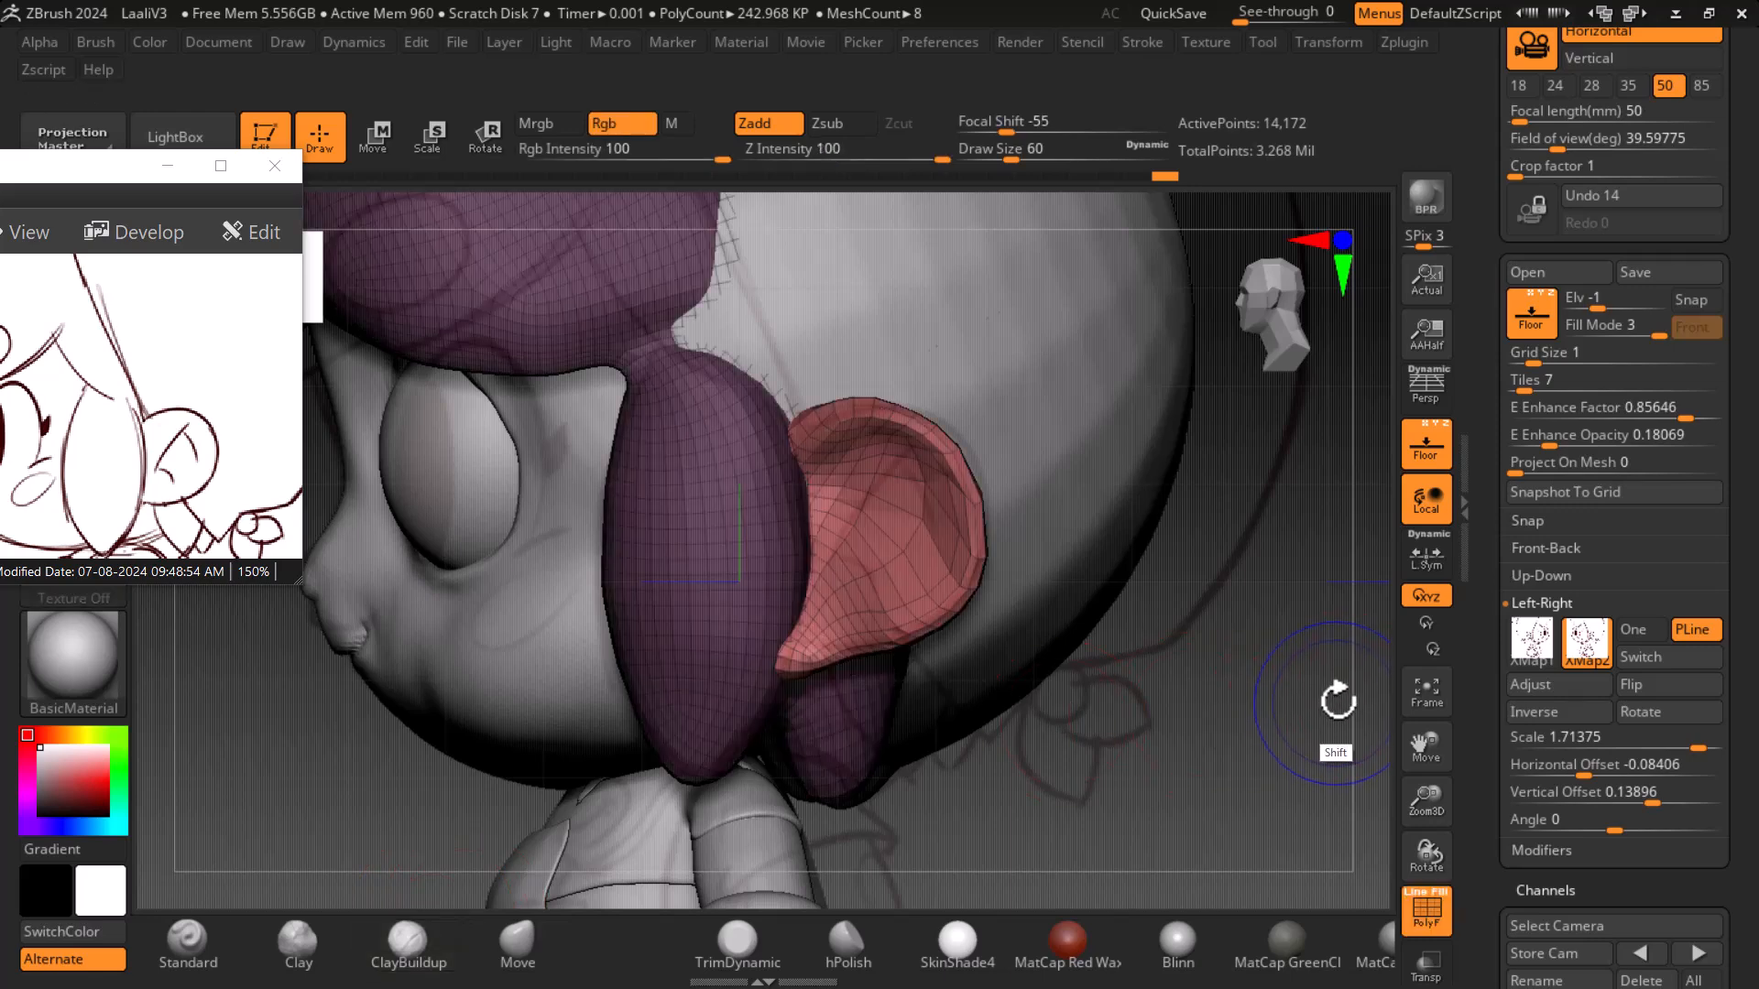
pyautogui.hotkey('shift', 'f')
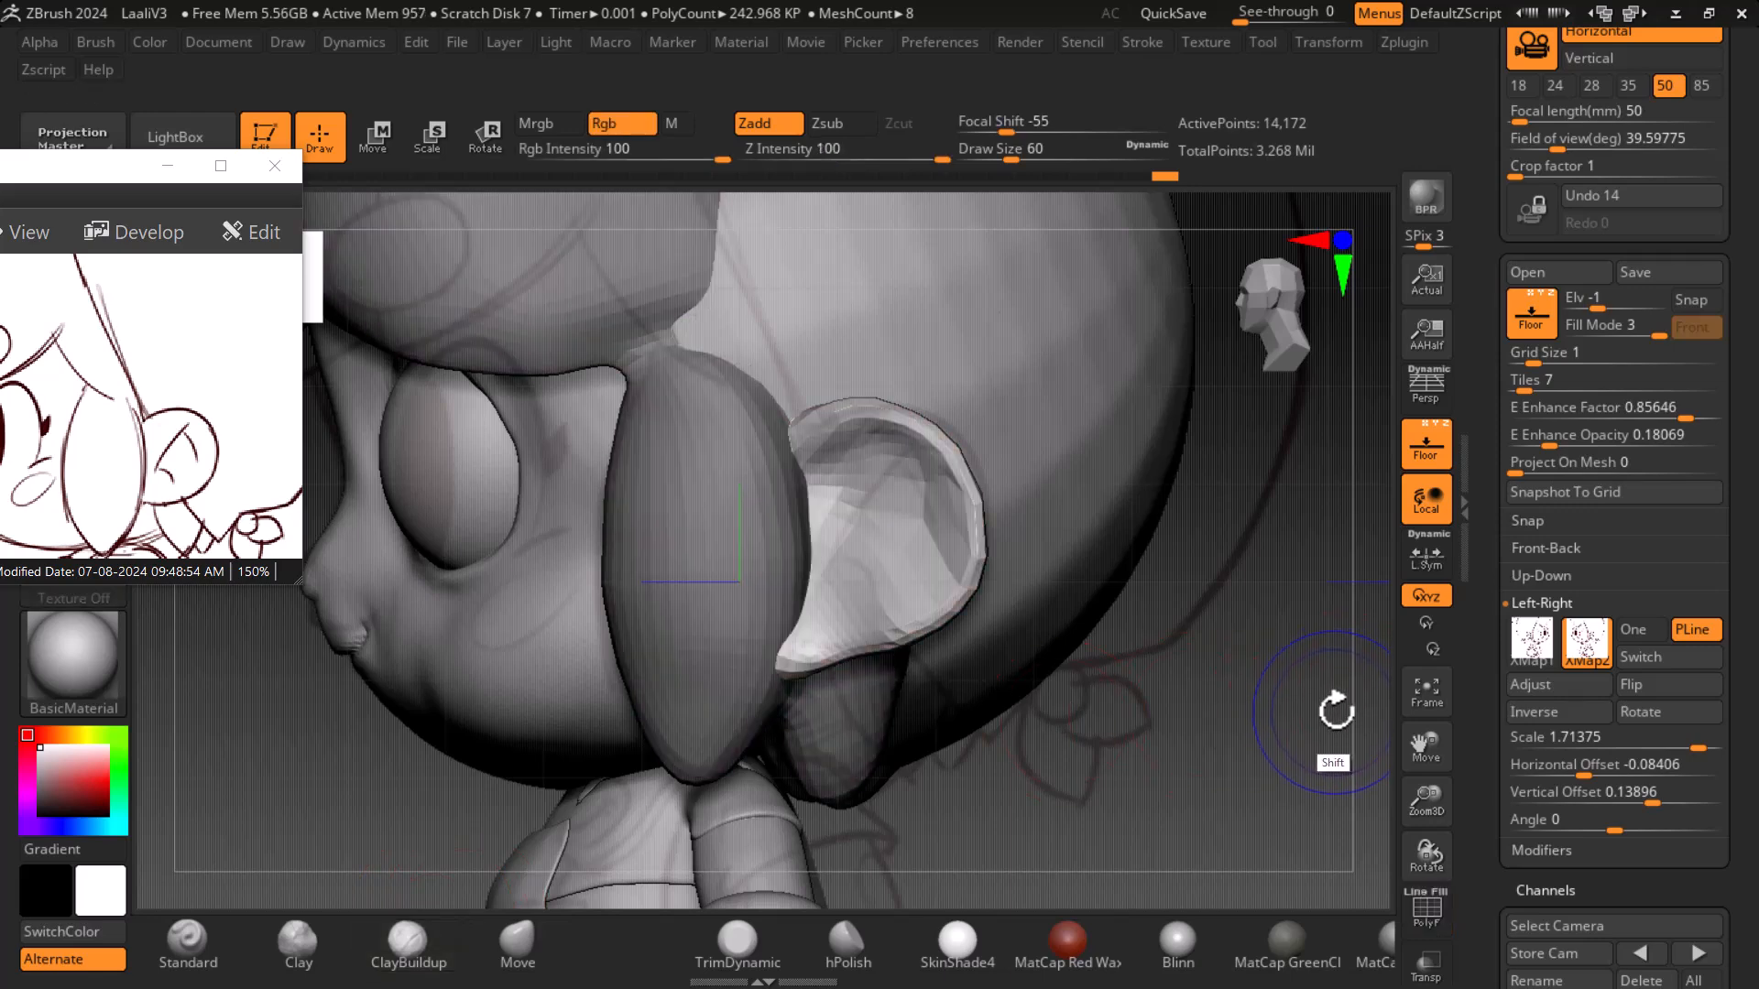
pyautogui.hotkey('shift', 'f')
pyautogui.keyDown('alt'); pyautogui.moveTo(1303, 754); pyautogui.dragTo(1291, 698); pyautogui.keyUp('alt')
pyautogui.click(1431, 449)
pyautogui.moveTo(1369, 532); pyautogui.dragTo(1197, 711)
pyautogui.hotkey('shift', 'f')
pyautogui.hotkey('shift', 'f')
pyautogui.hotkey('shift', 'f')
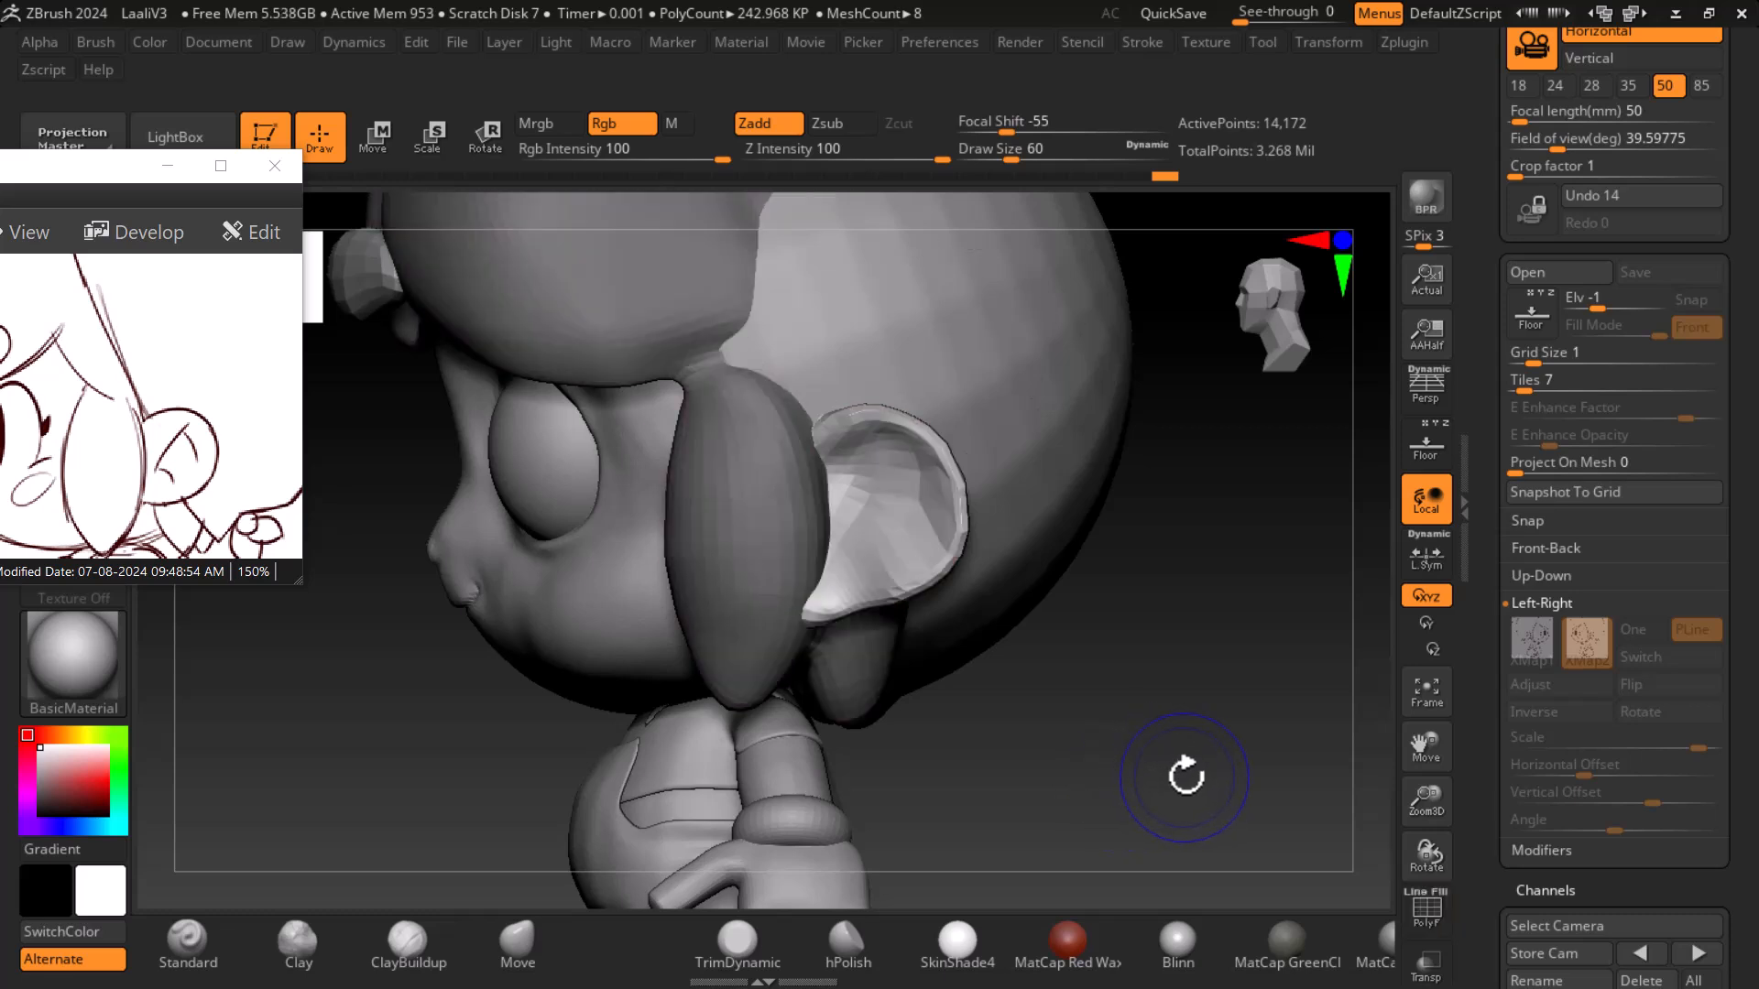
# - Switch to the ClayBuildup brush and review the ear and hair wireframe from the front and side
pyautogui.press('b')
pyautogui.press('c')
pyautogui.press('b')
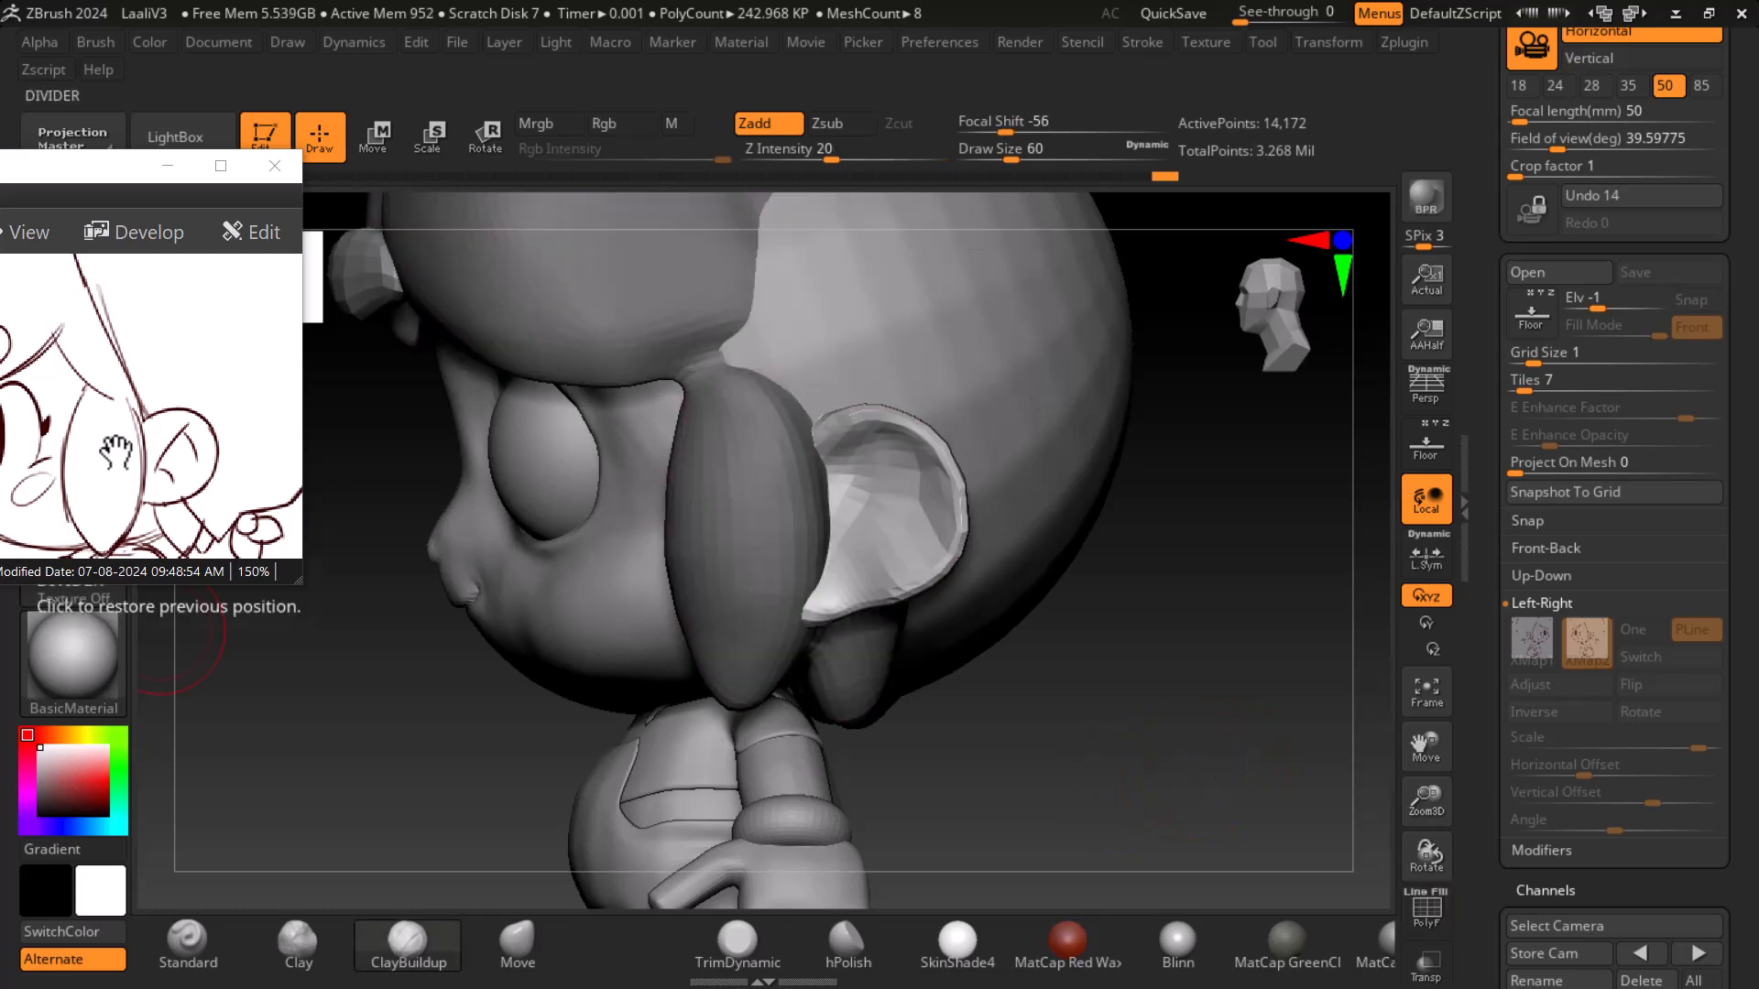
pyautogui.moveTo(1176, 706); pyautogui.dragTo(1198, 746)
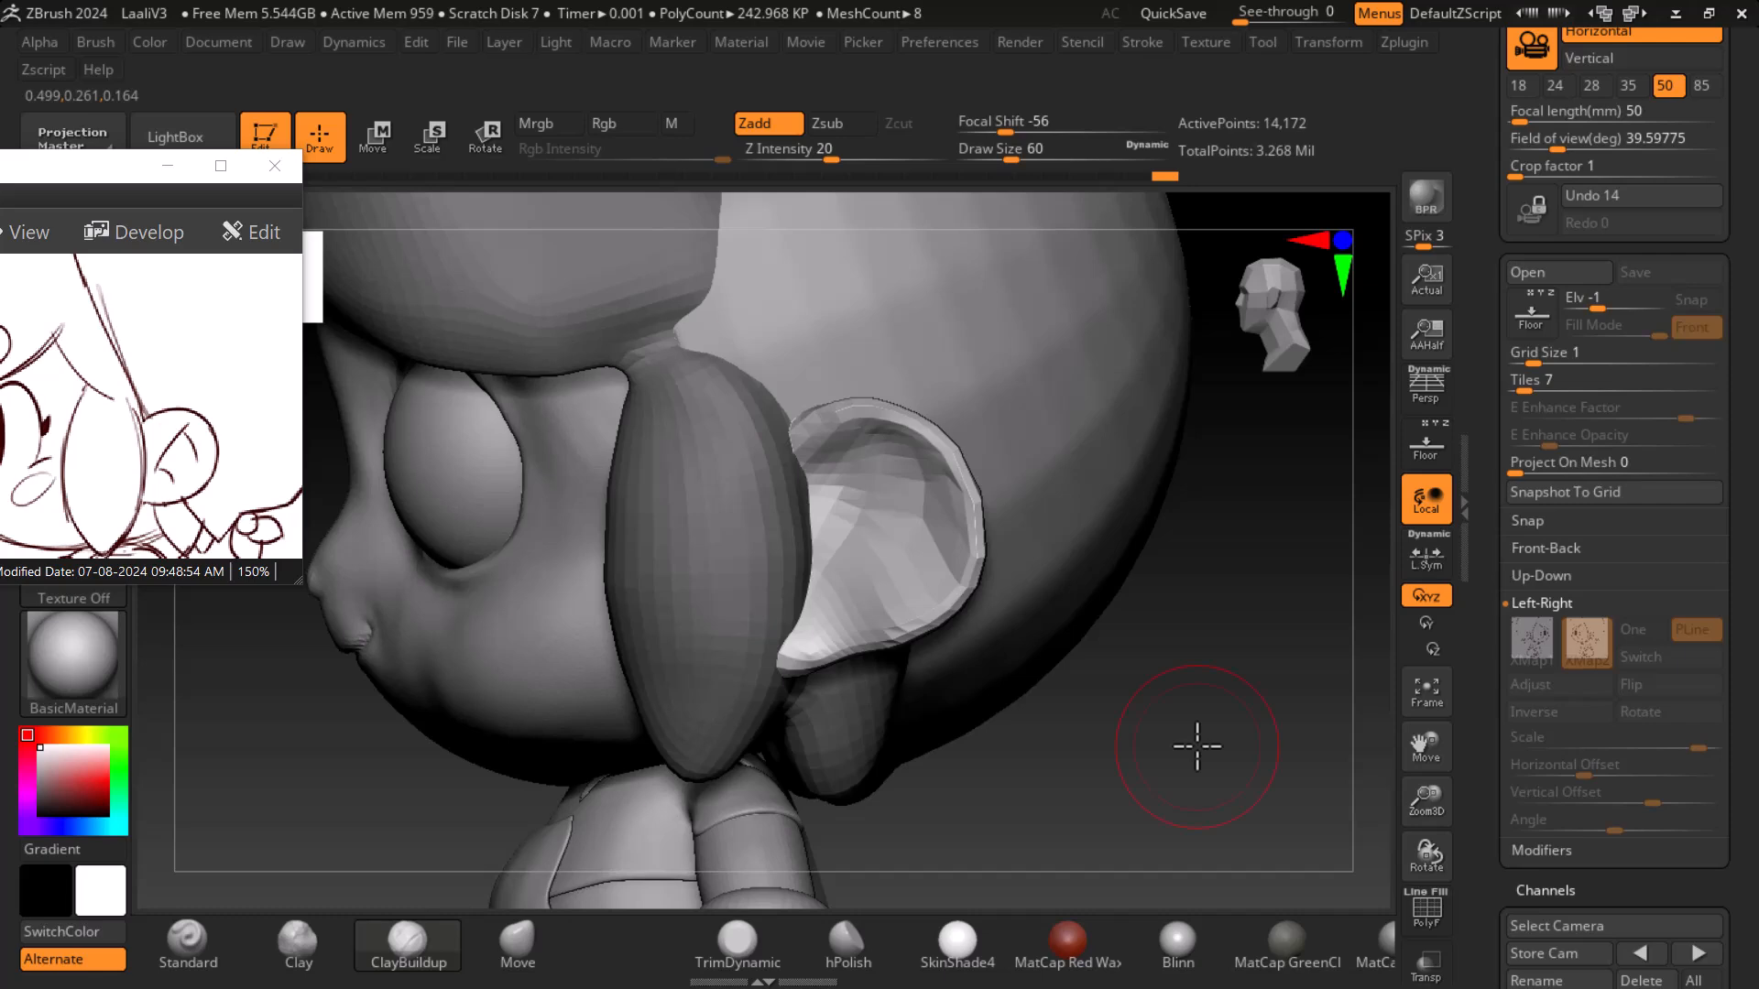
pyautogui.moveTo(1321, 763); pyautogui.dragTo(1370, 751)
pyautogui.hotkey('shift', 'f')
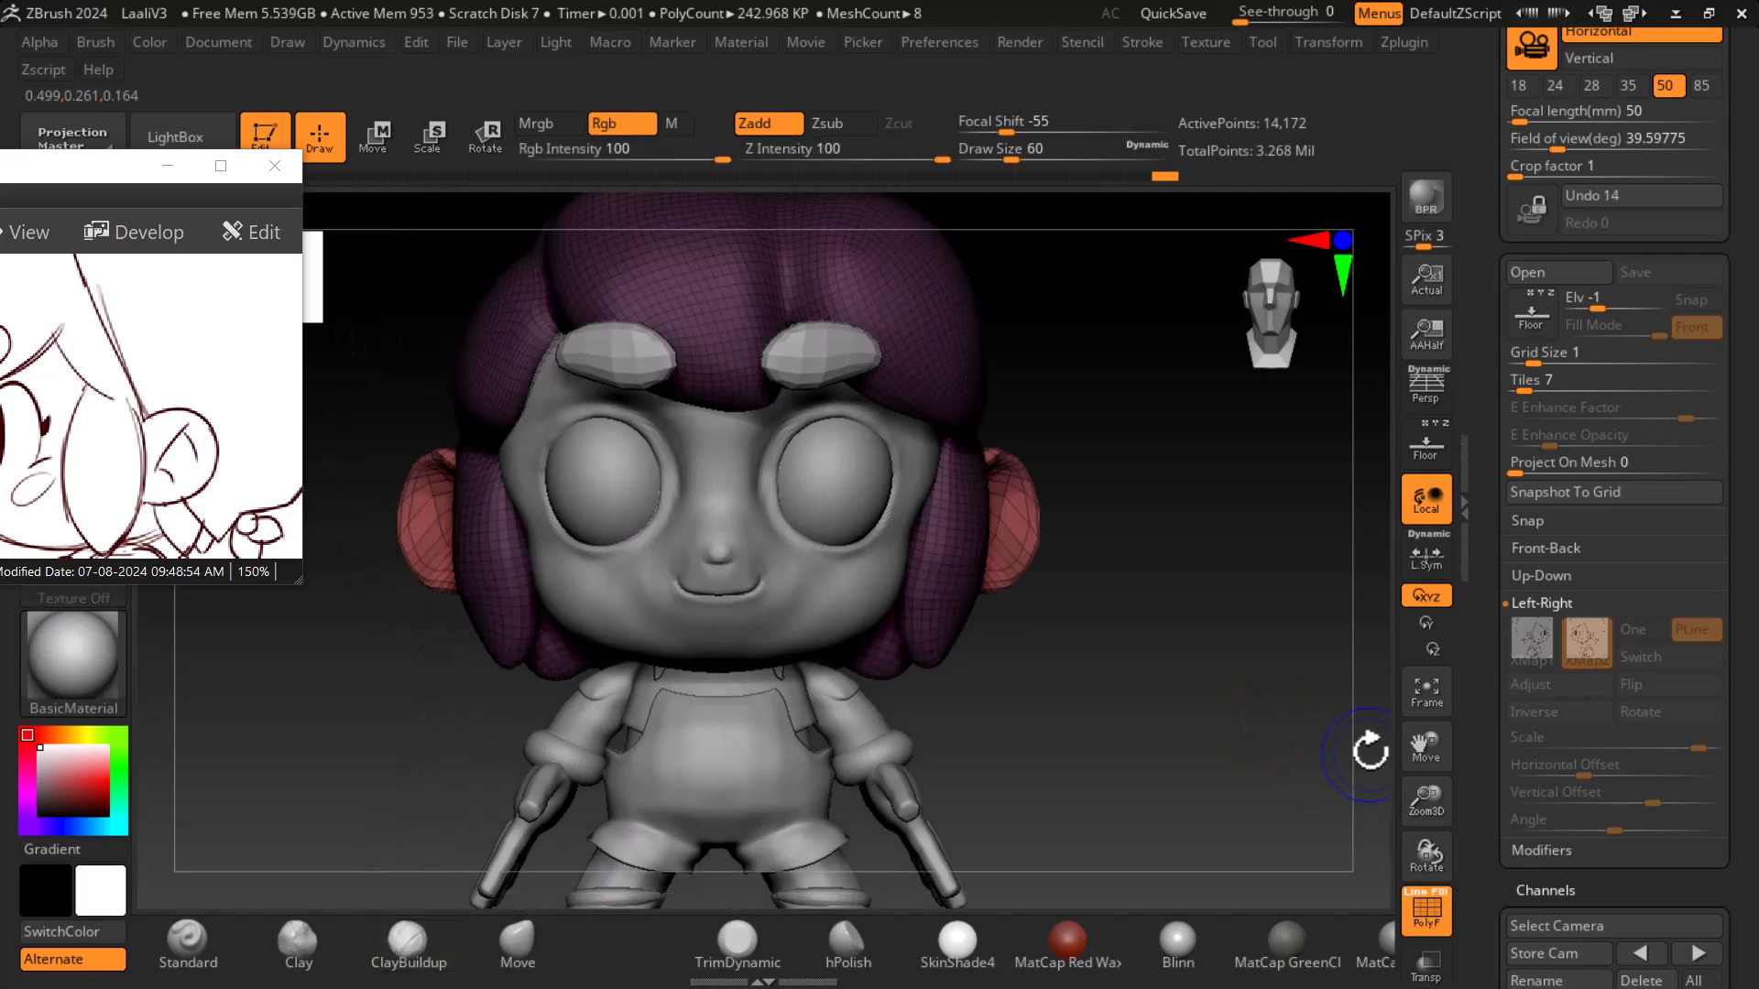
pyautogui.moveTo(1225, 699); pyautogui.dragTo(1313, 694)
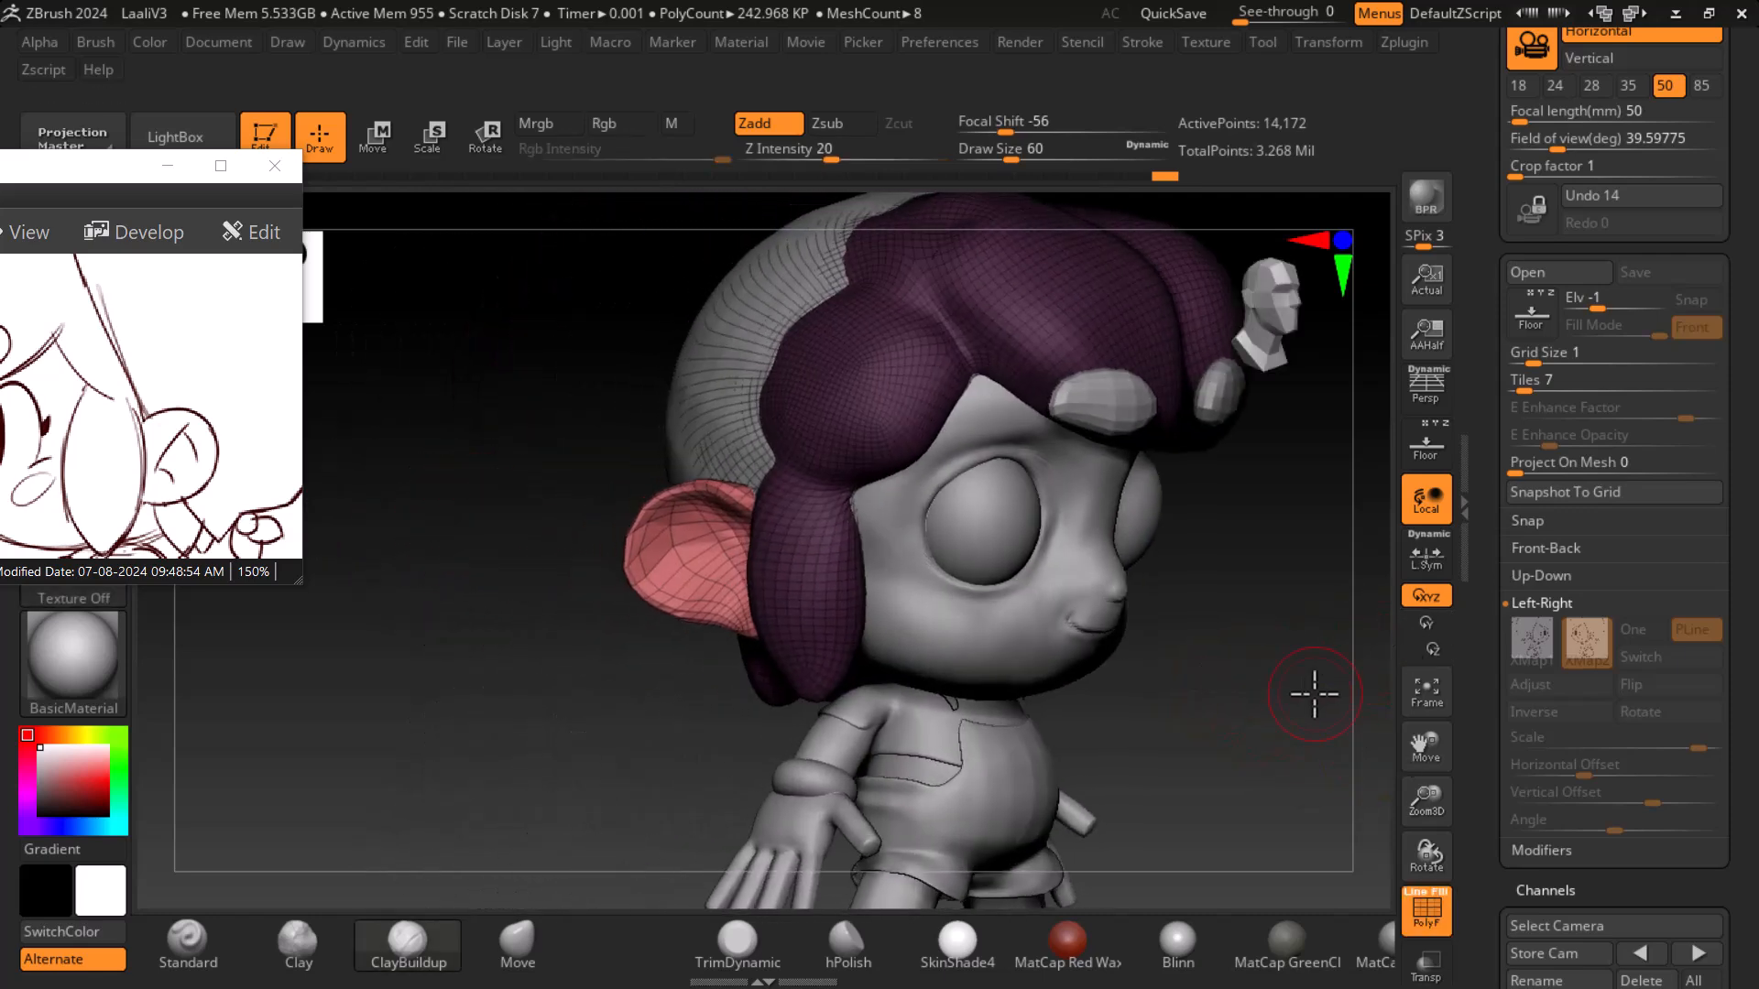
pyautogui.hotkey('shift', 'f')
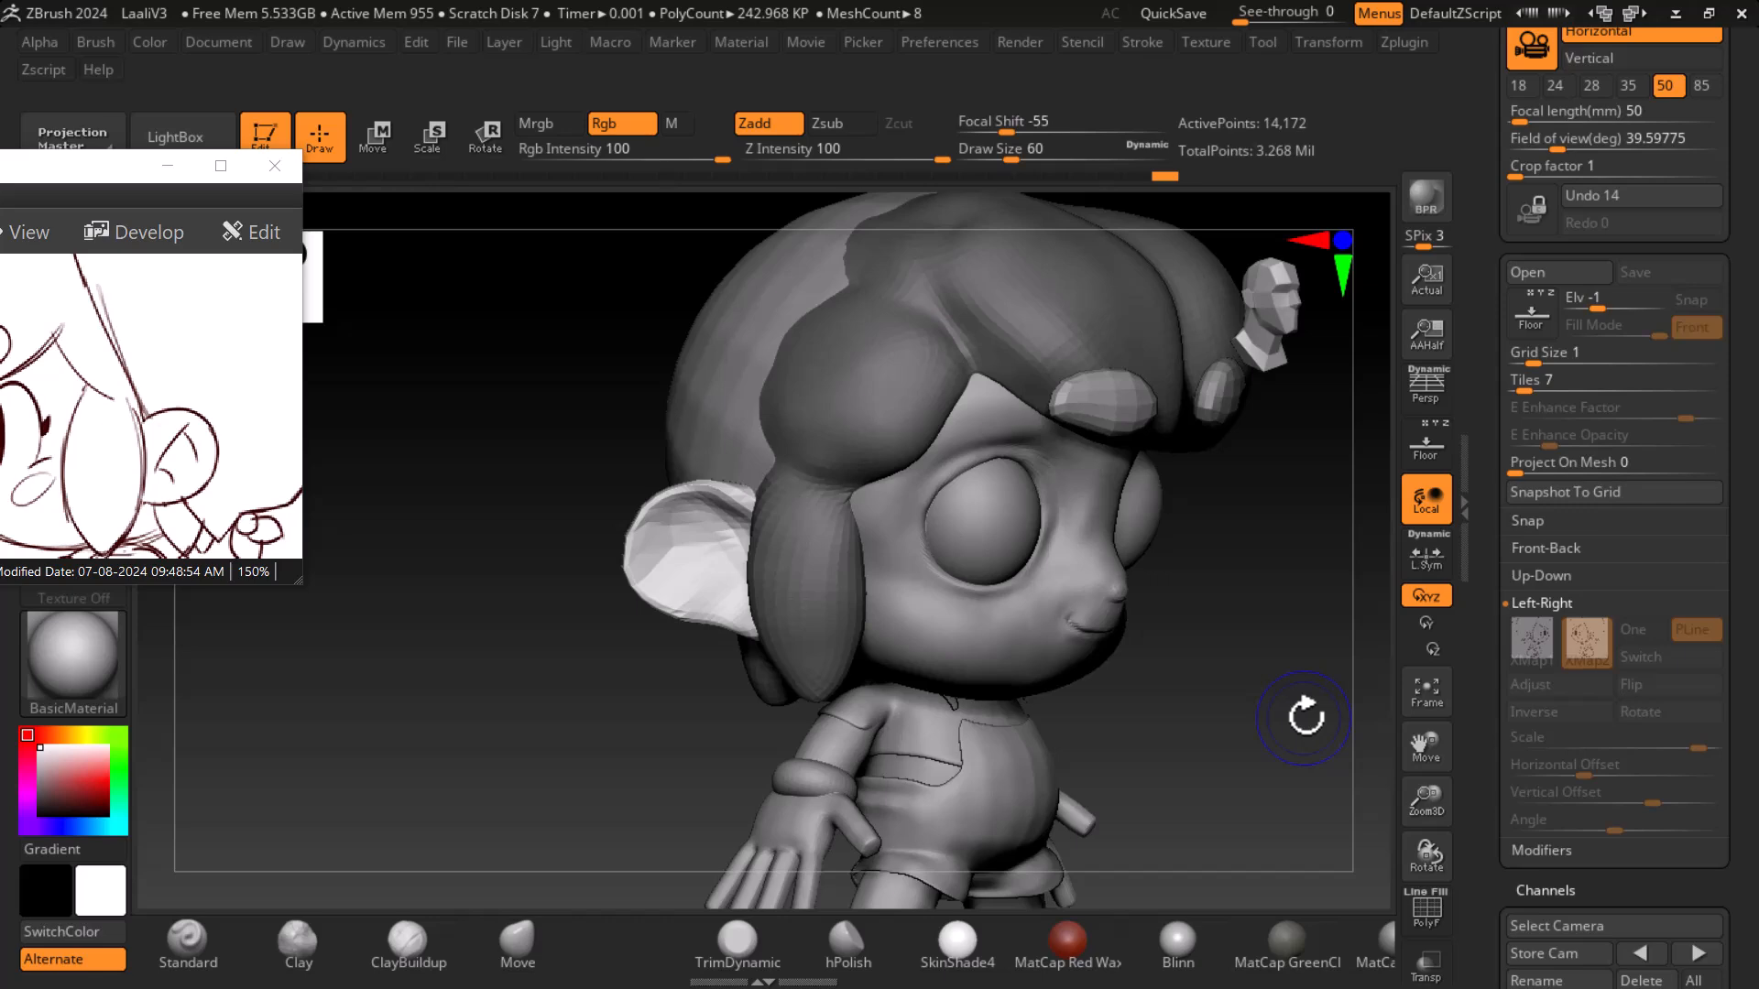
# - Open the Subtool palette and apply Split Masked Points to the active subtool
pyautogui.moveTo(1489, 655); pyautogui.dragTo(1468, 561)
pyautogui.moveTo(1494, 785); pyautogui.dragTo(1466, 619)
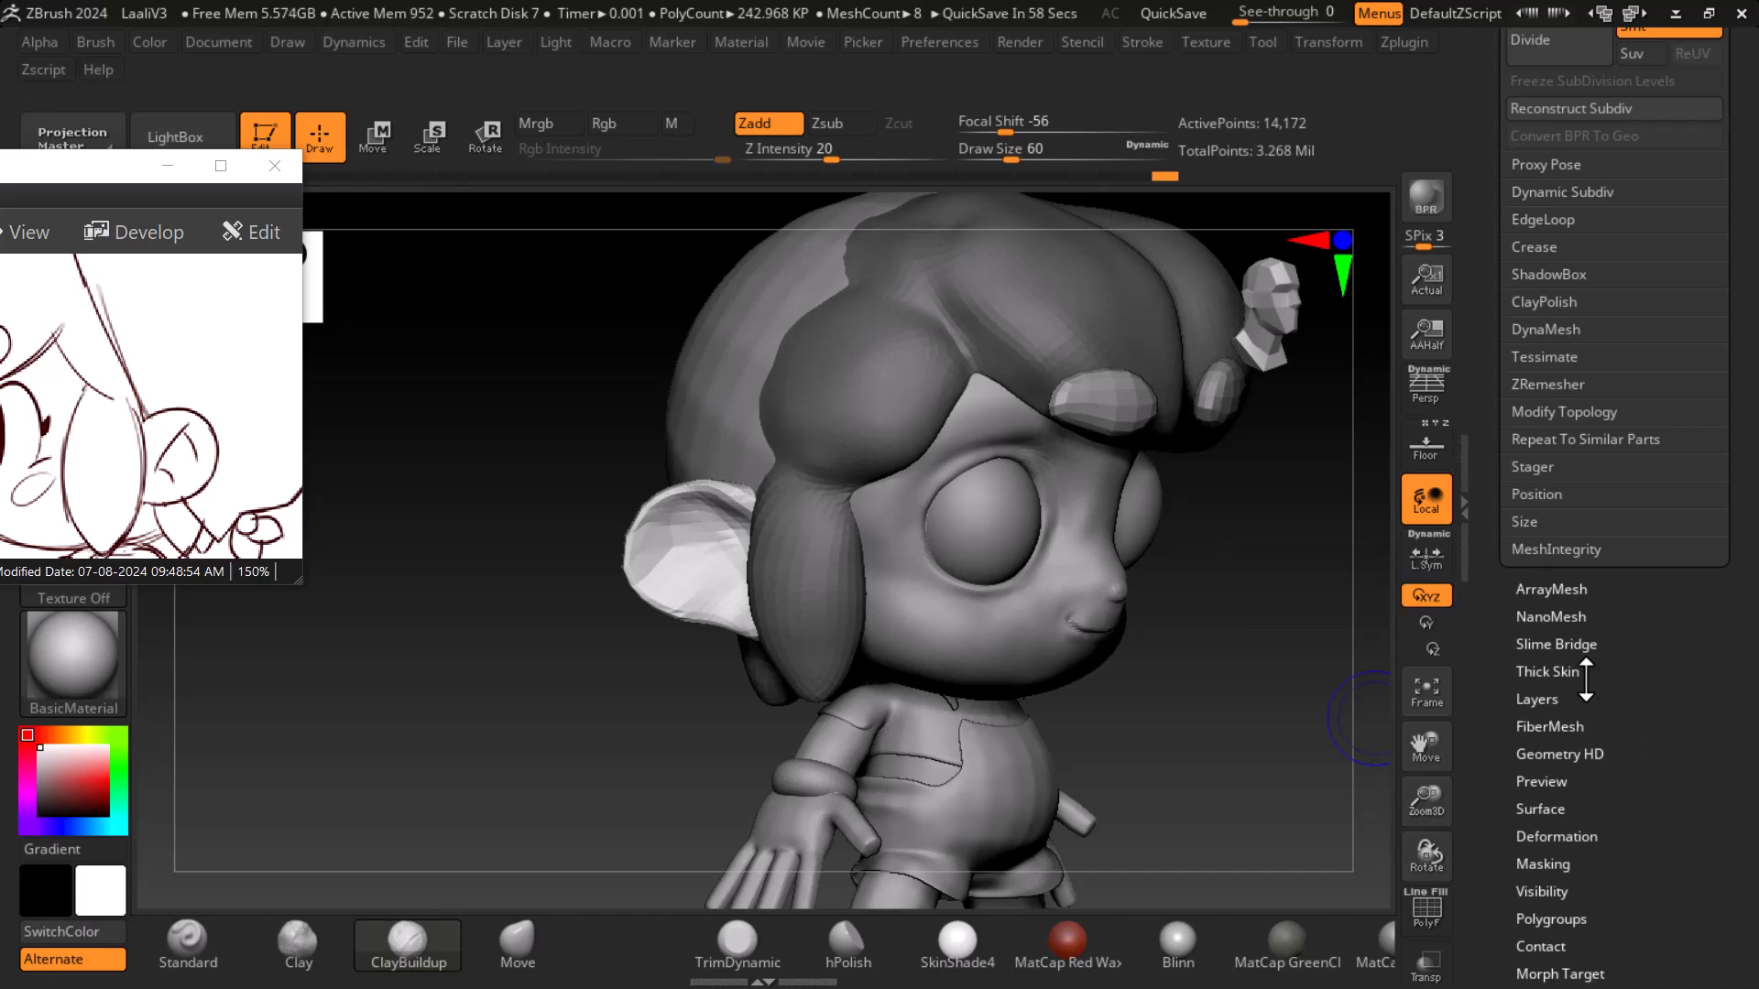
pyautogui.moveTo(1496, 614); pyautogui.dragTo(1471, 791)
pyautogui.click(1539, 270)
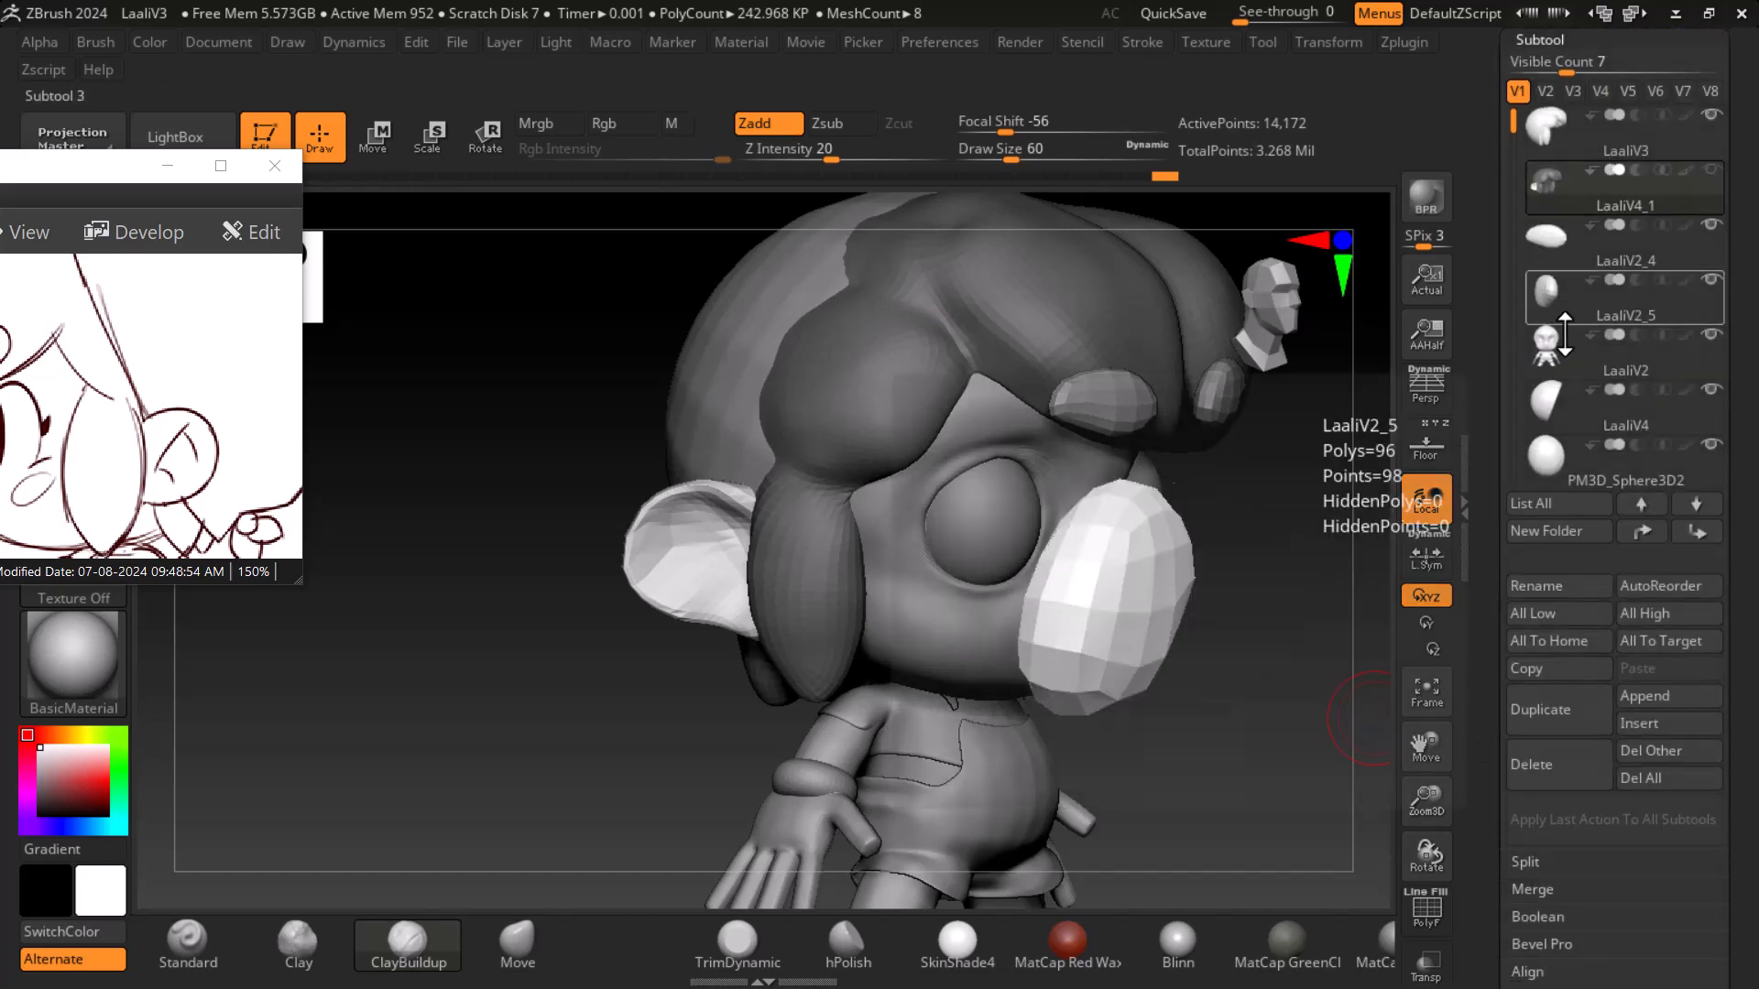
pyautogui.moveTo(1476, 926); pyautogui.dragTo(1544, 779)
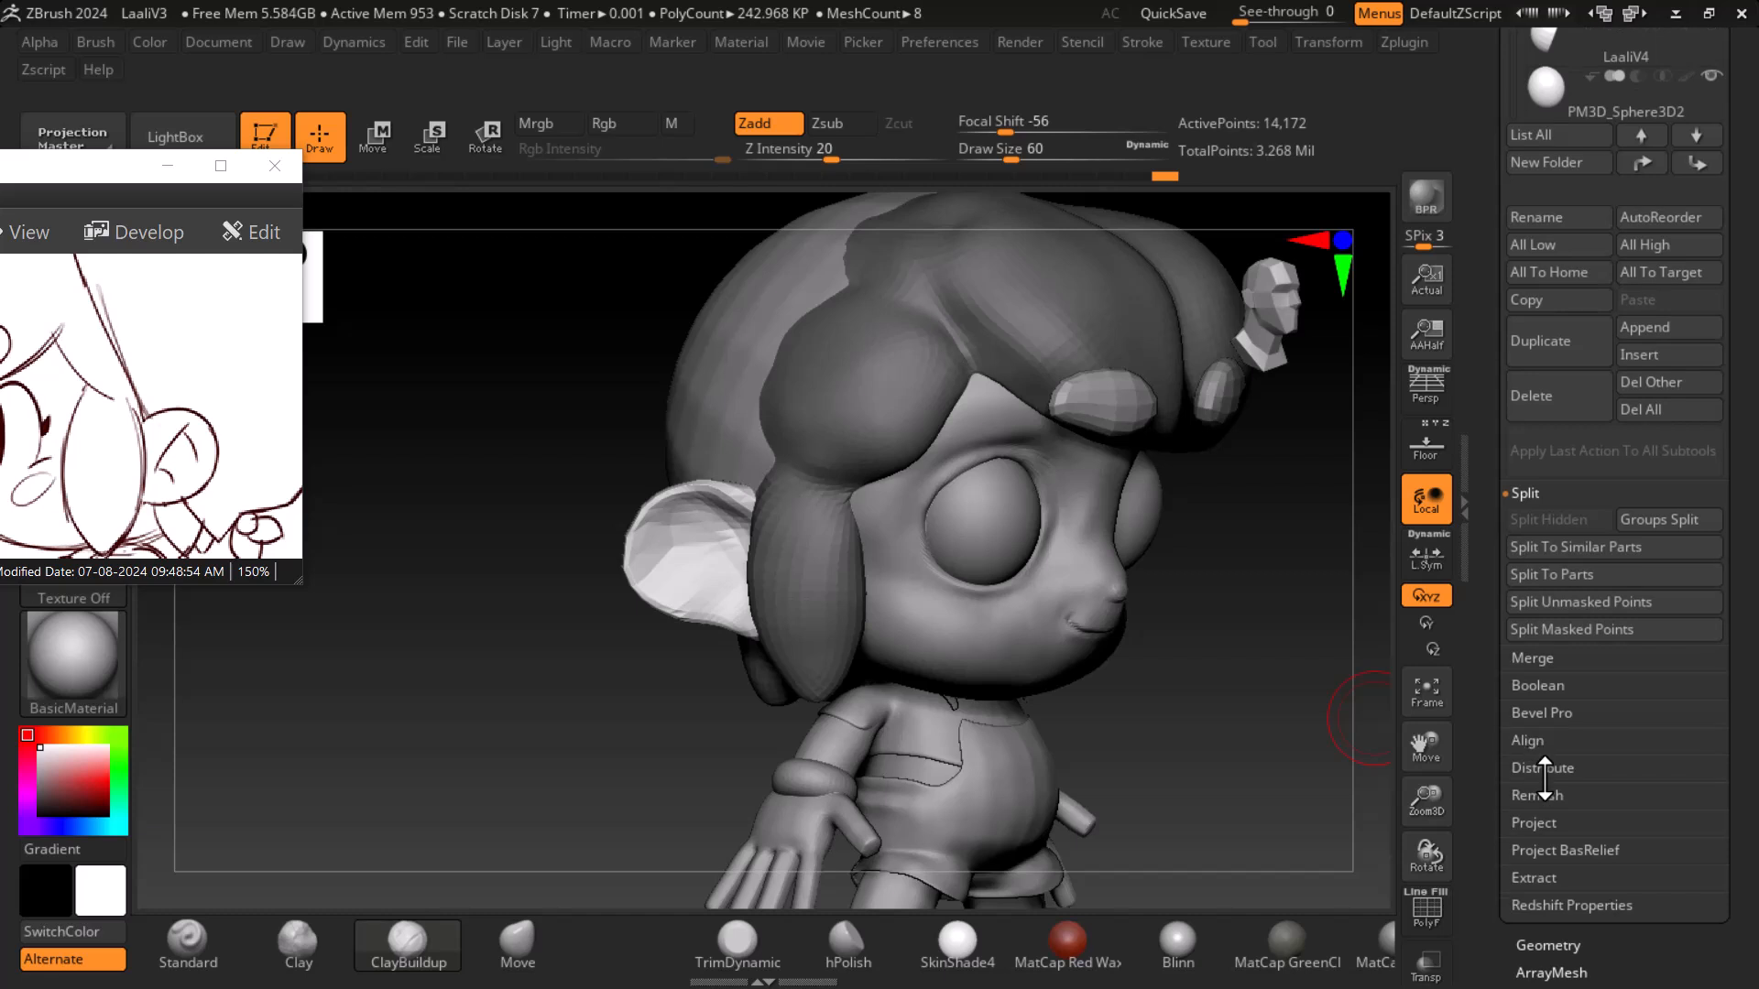
pyautogui.click(1570, 635)
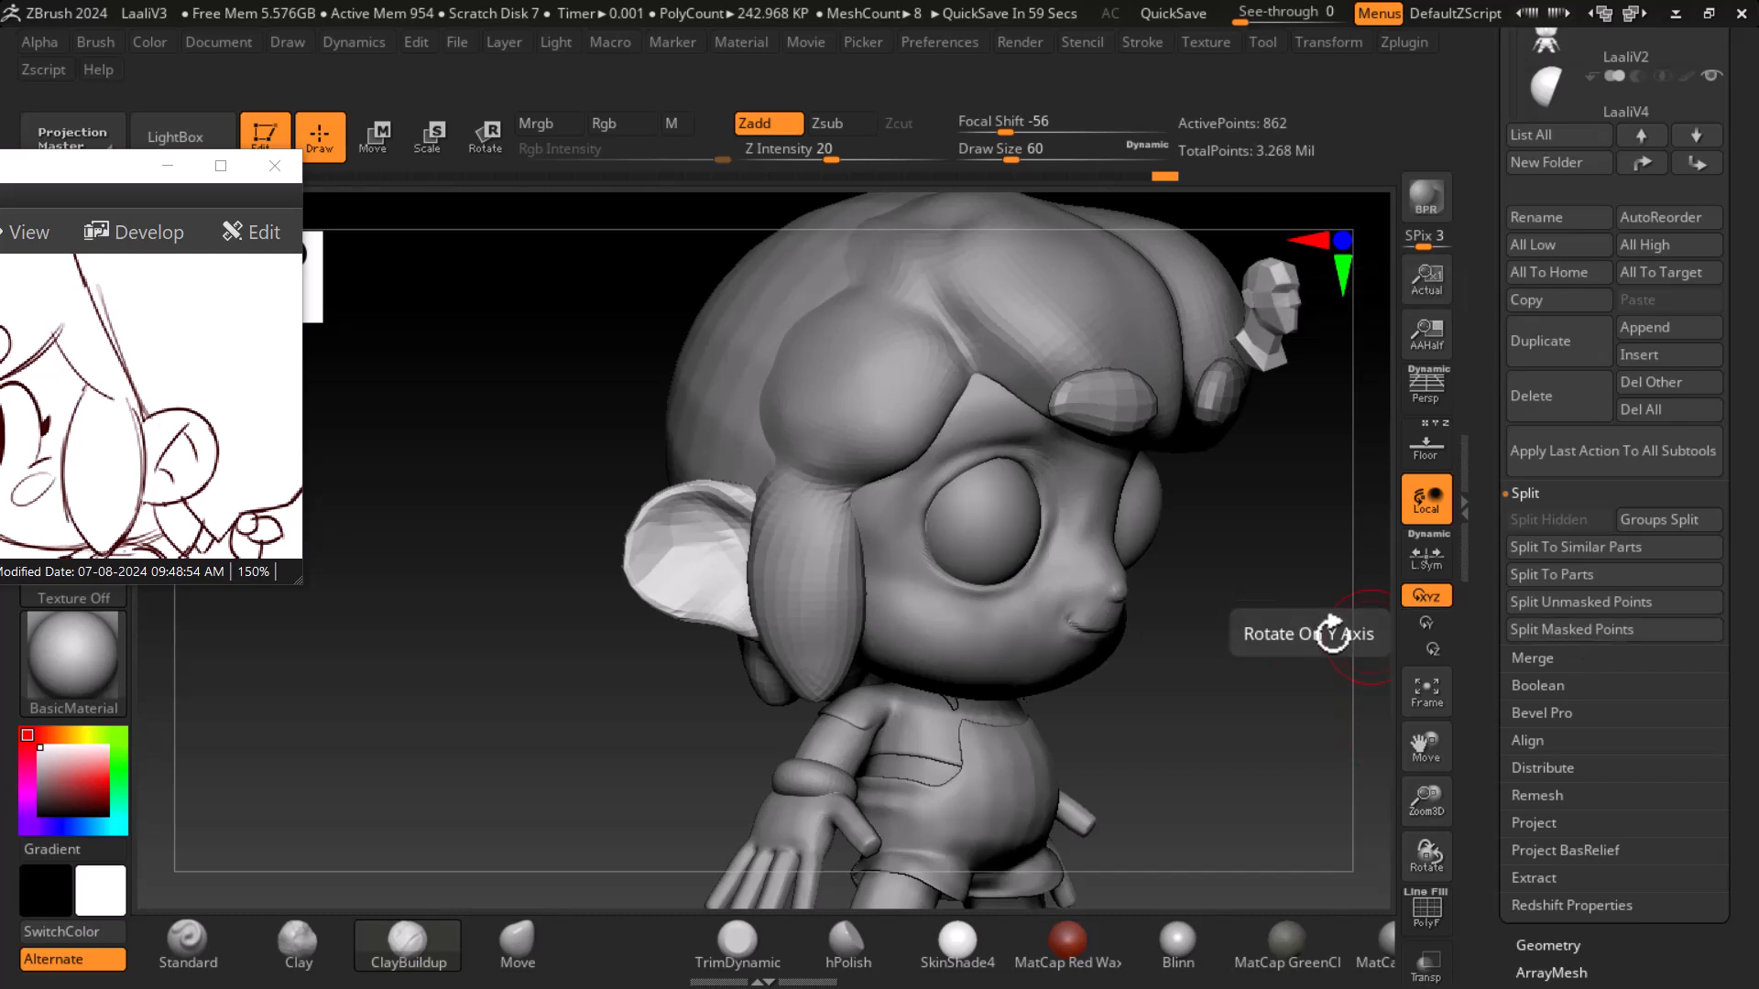
# - Select the LaaliV3 subtool and open its Geometry settings
pyautogui.scroll(5, 1486, 294)
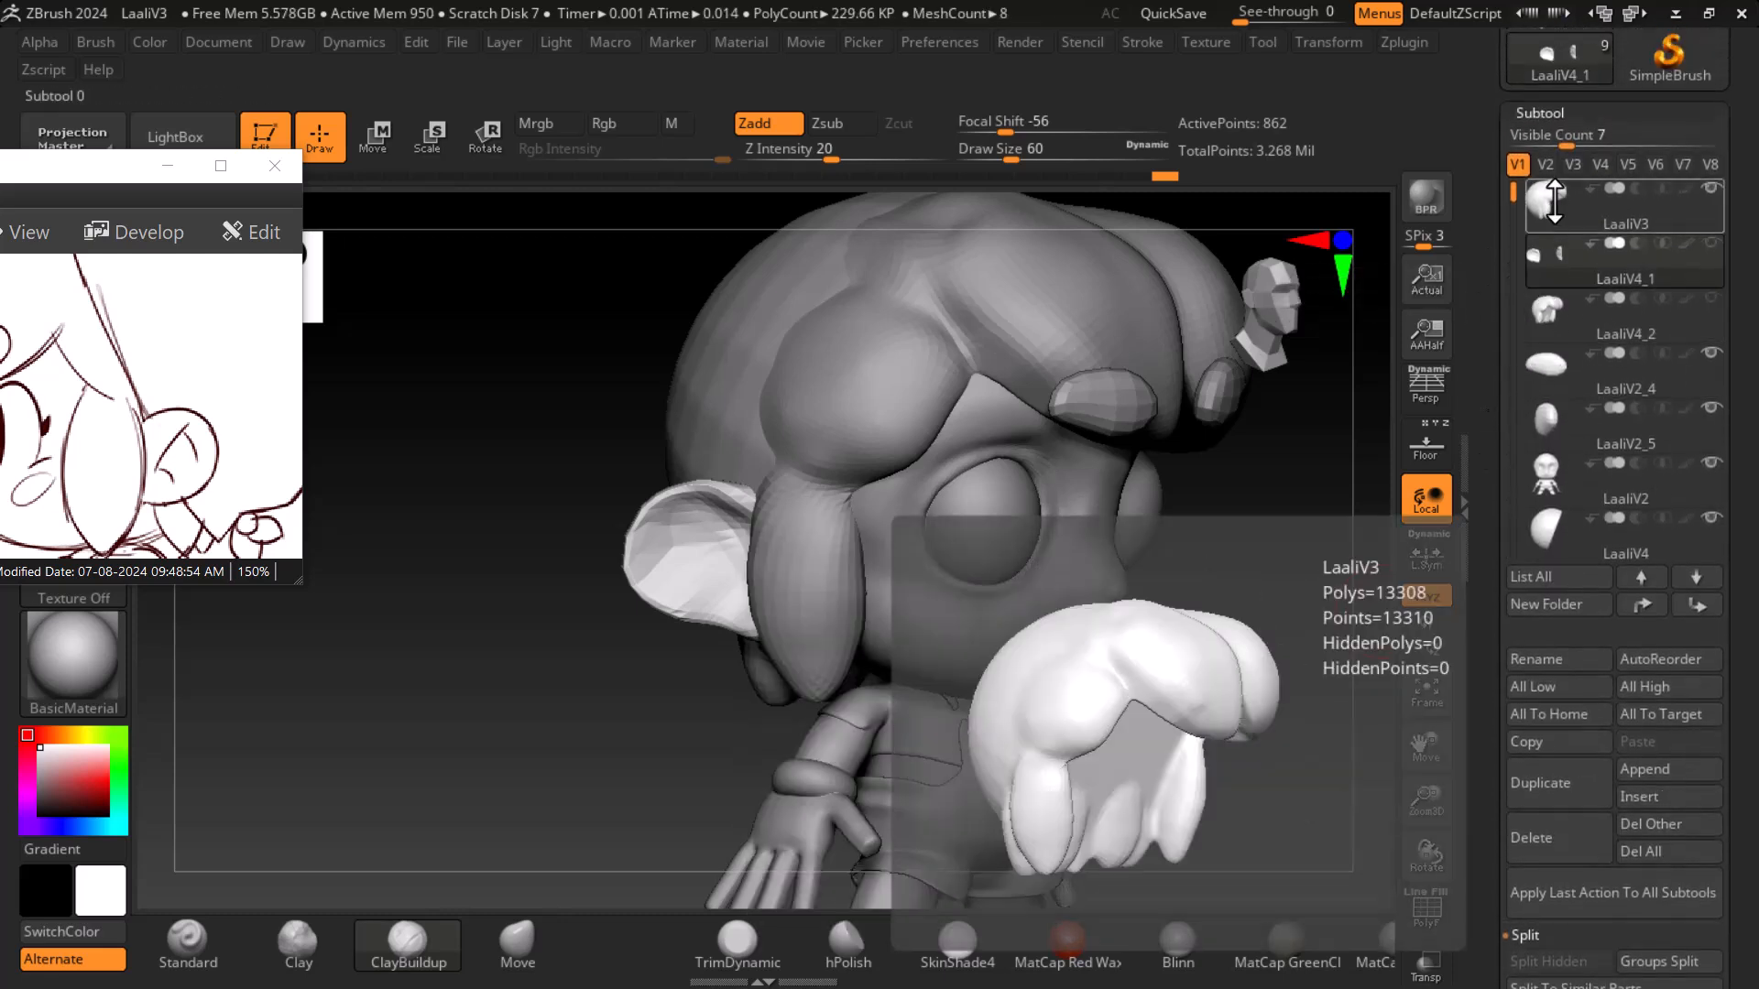
pyautogui.click(1555, 200)
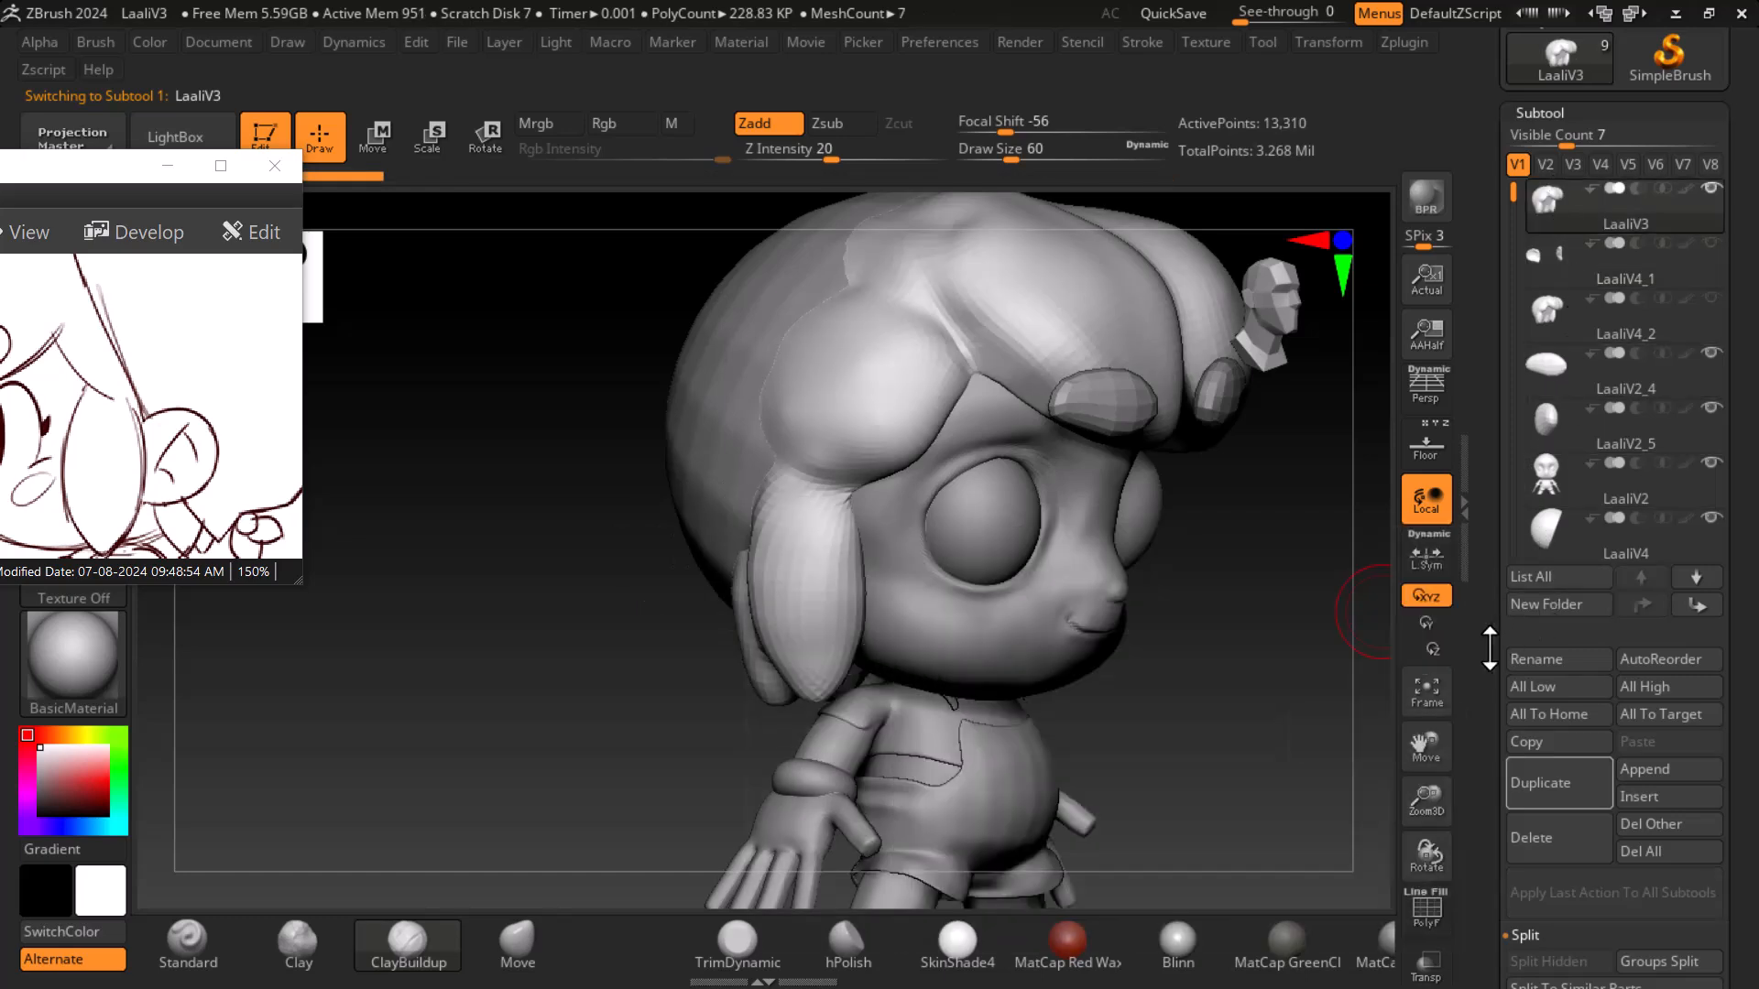
pyautogui.scroll(-7, 1498, 430)
pyautogui.scroll(-3, 1498, 431)
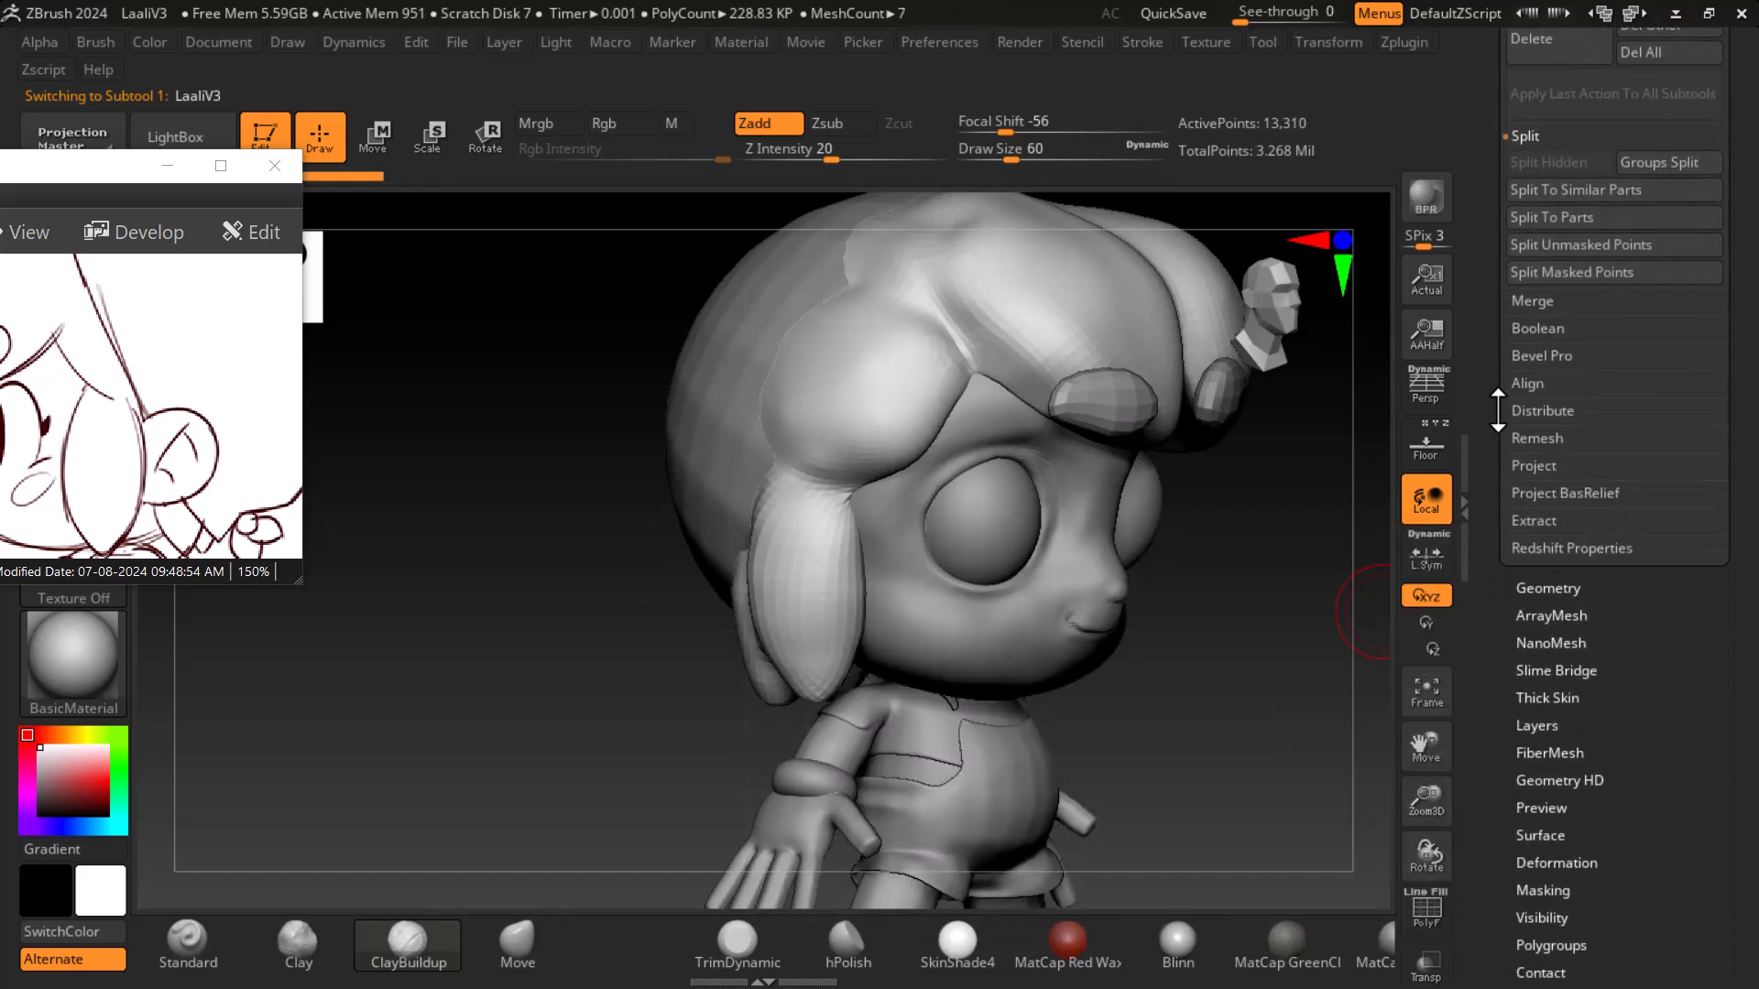
pyautogui.click(1562, 588)
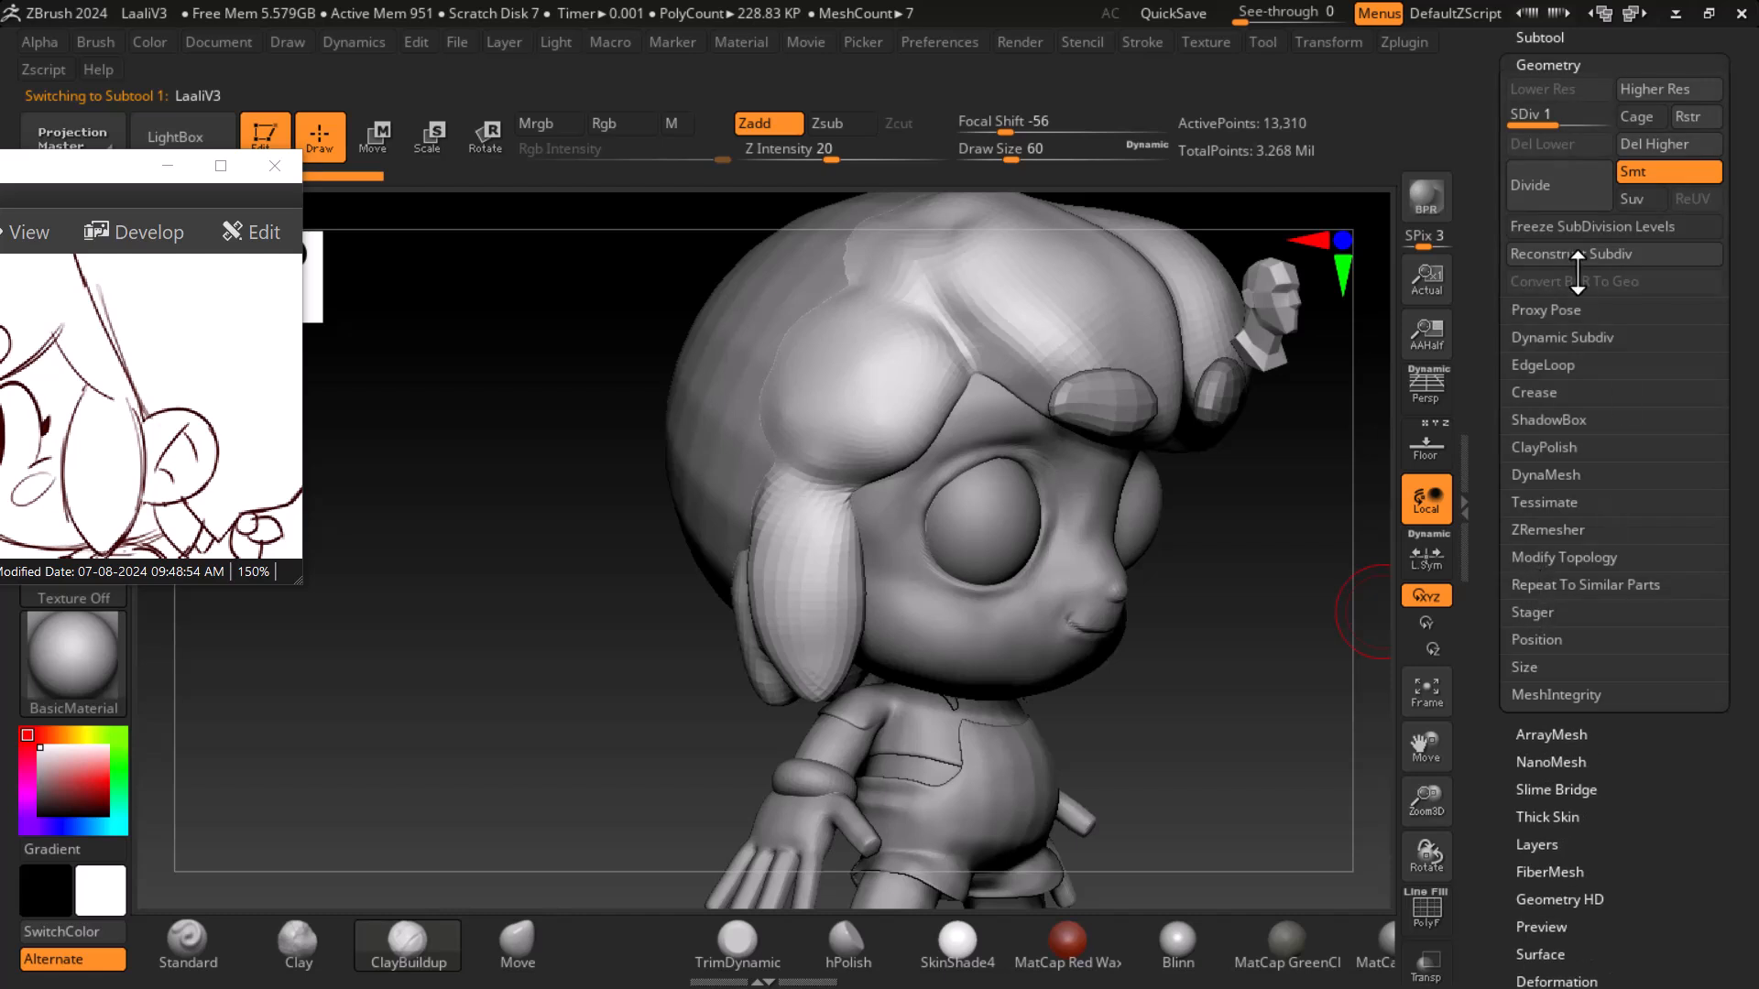
# - Select the LaaliV4_2 subtool and open its Geometry settings
pyautogui.scroll(4, 1481, 179)
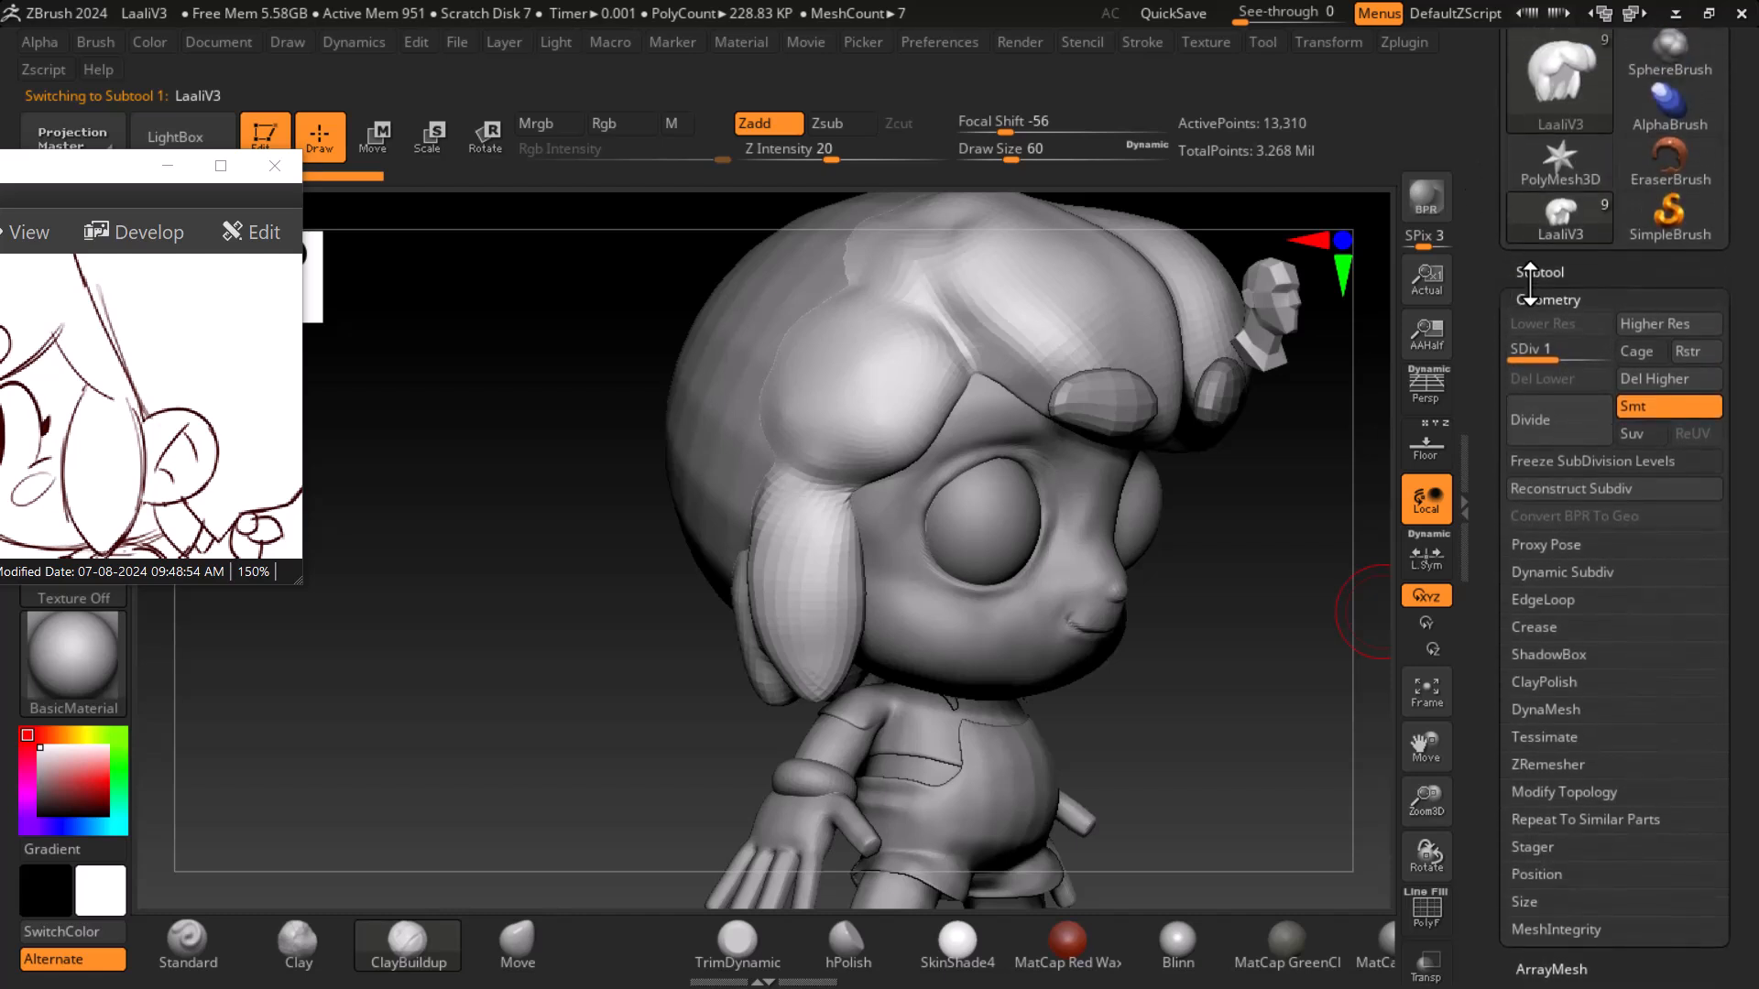
pyautogui.click(1537, 272)
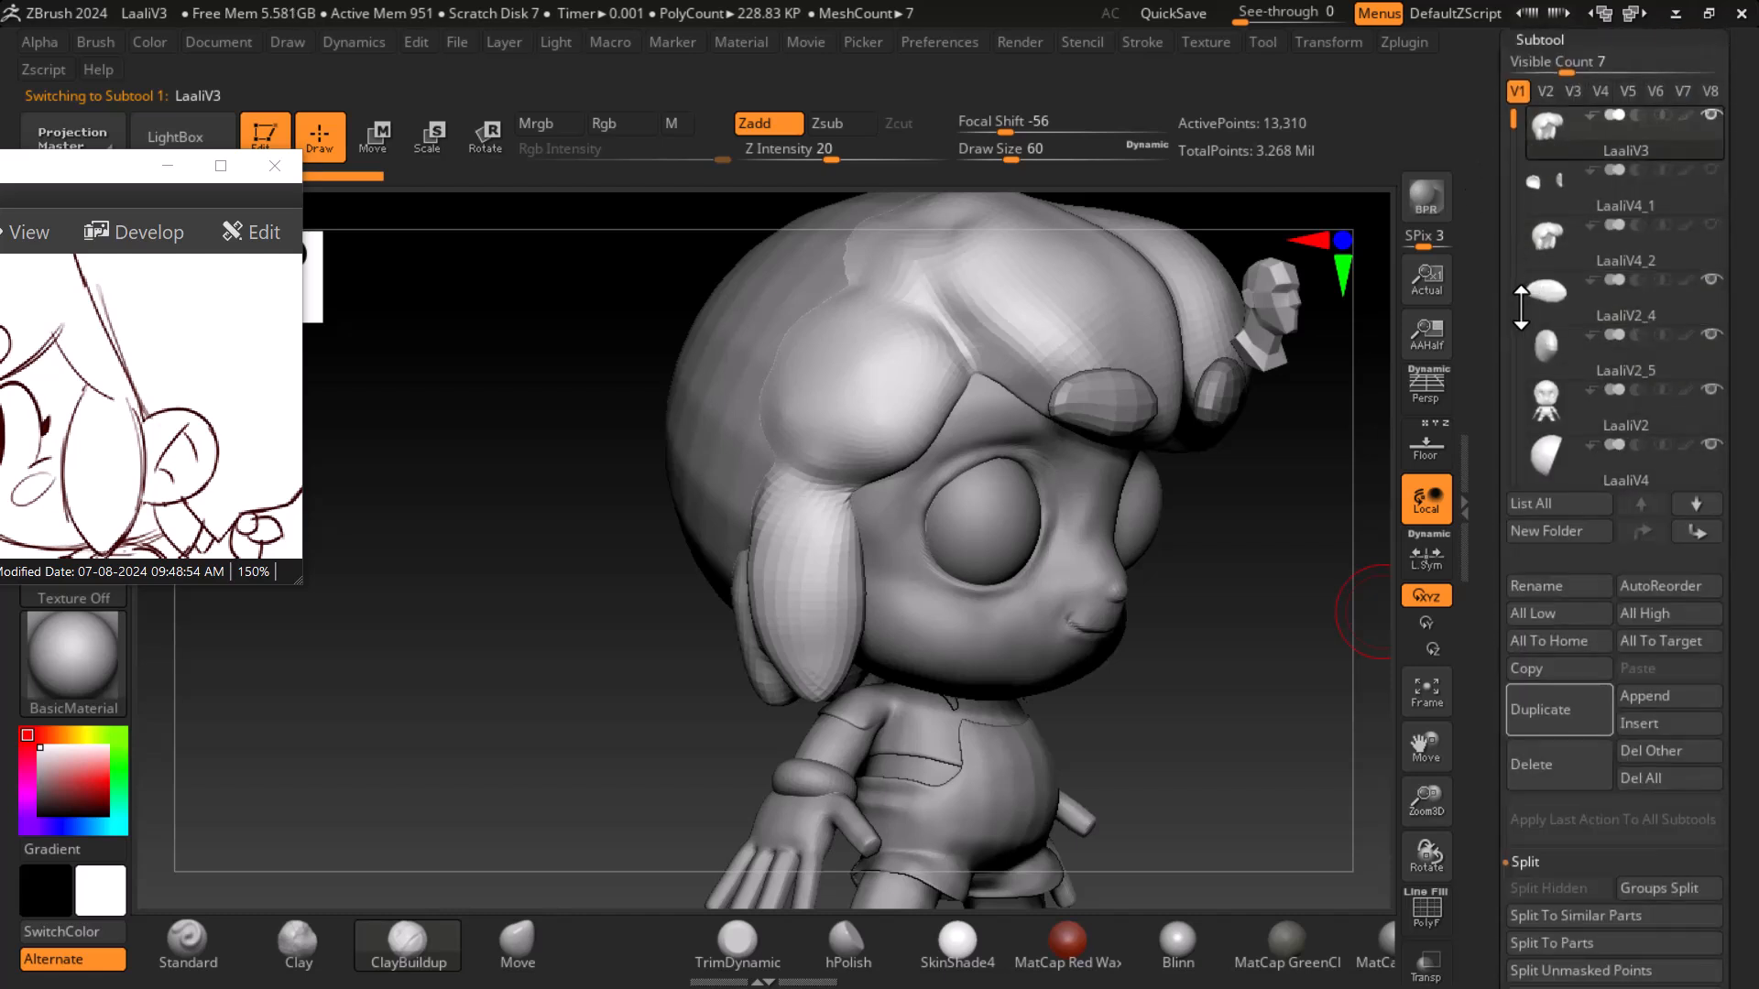
pyautogui.scroll(1, 1503, 250)
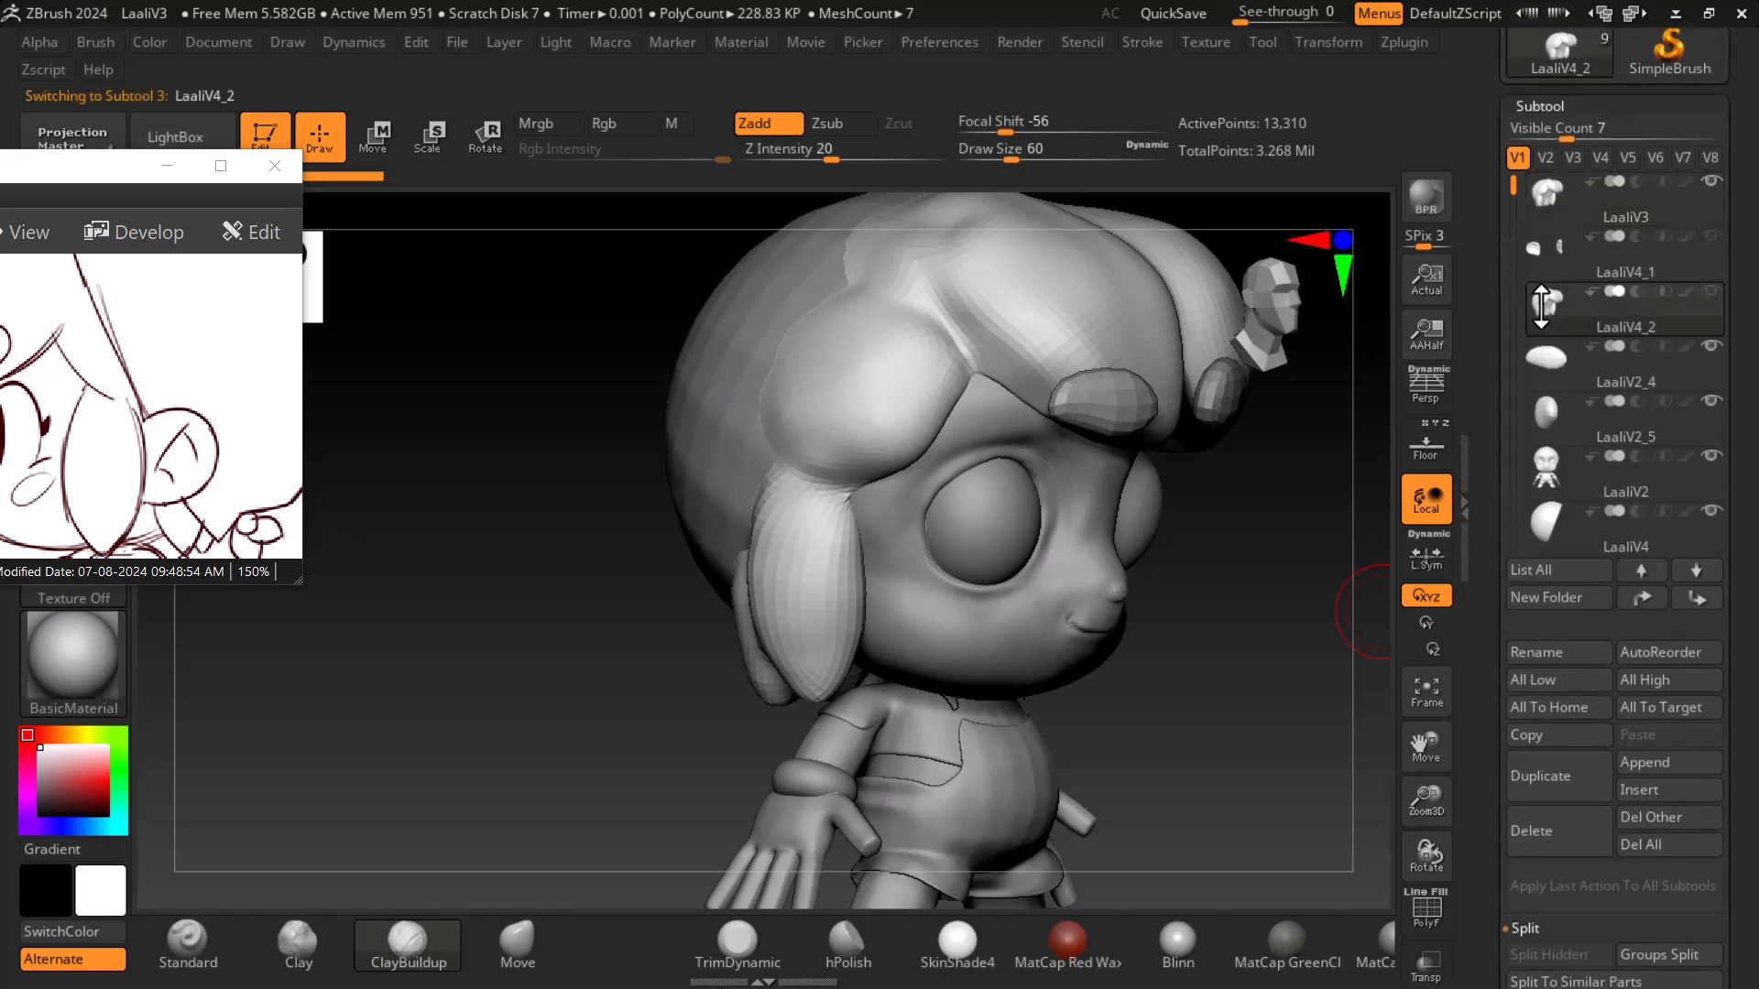
pyautogui.scroll(-12, 1521, 265)
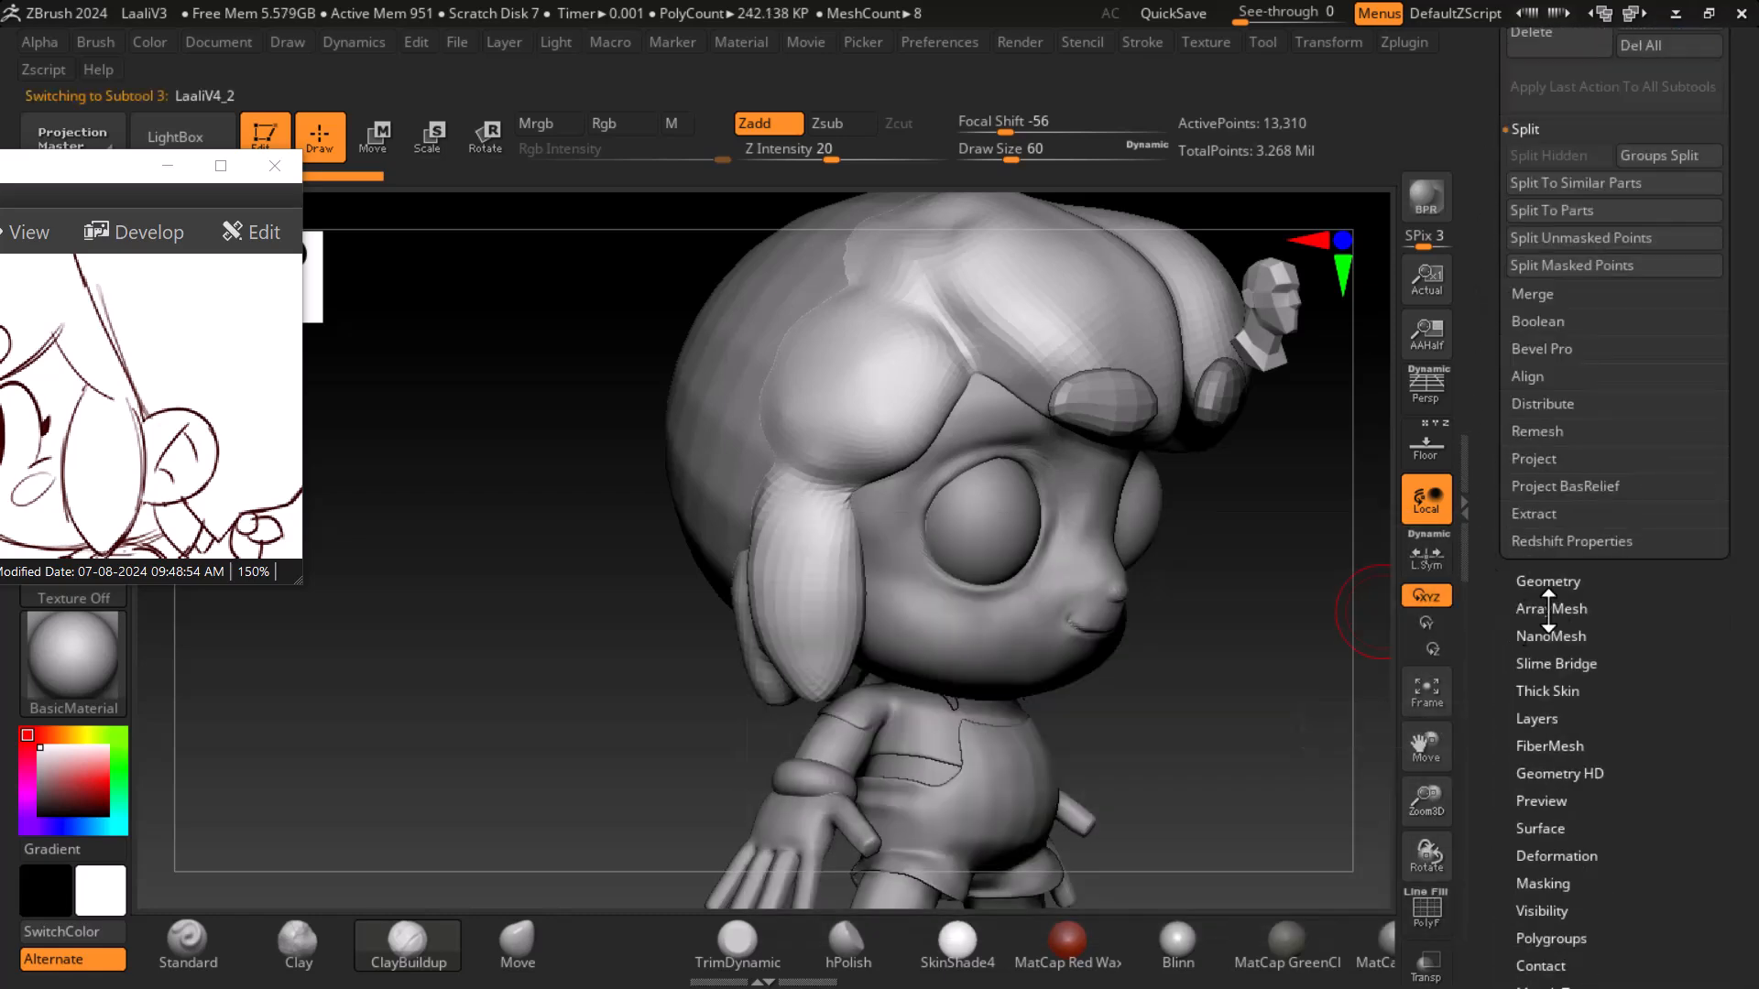
pyautogui.click(1563, 580)
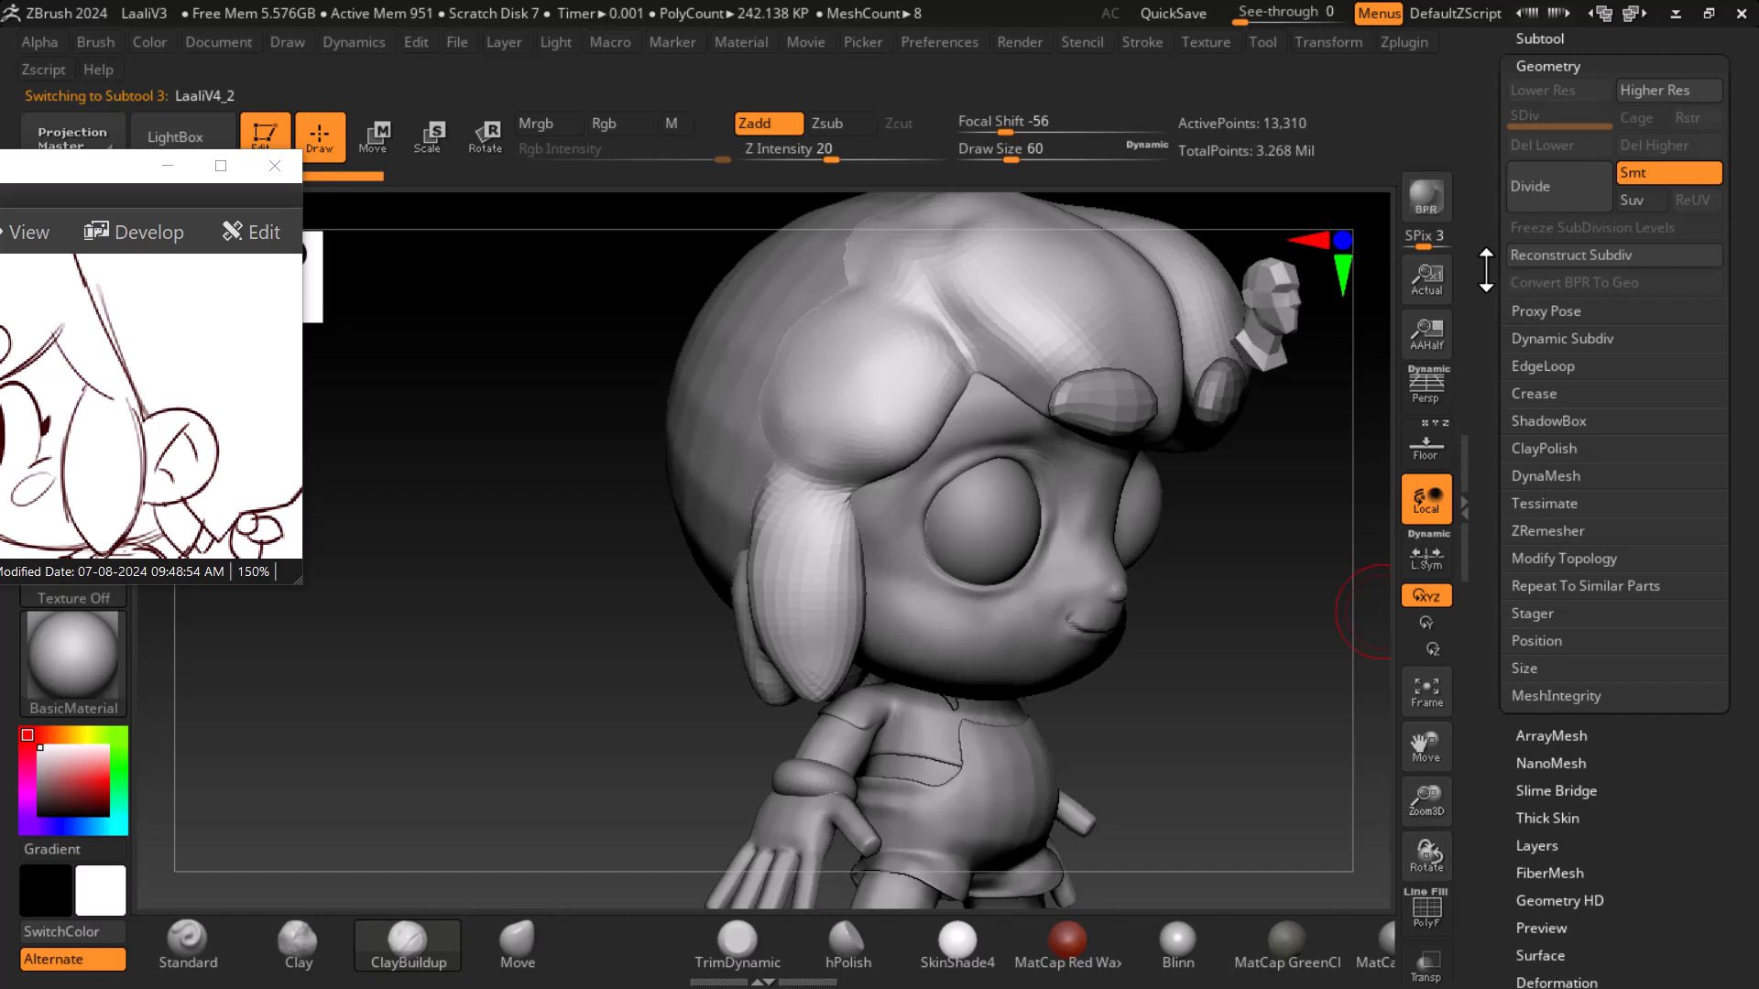
# - Delete the LaaliV4_2 subtool, accepting the non-undoable operation warning
pyautogui.scroll(6, 1486, 269)
pyautogui.click(1552, 473)
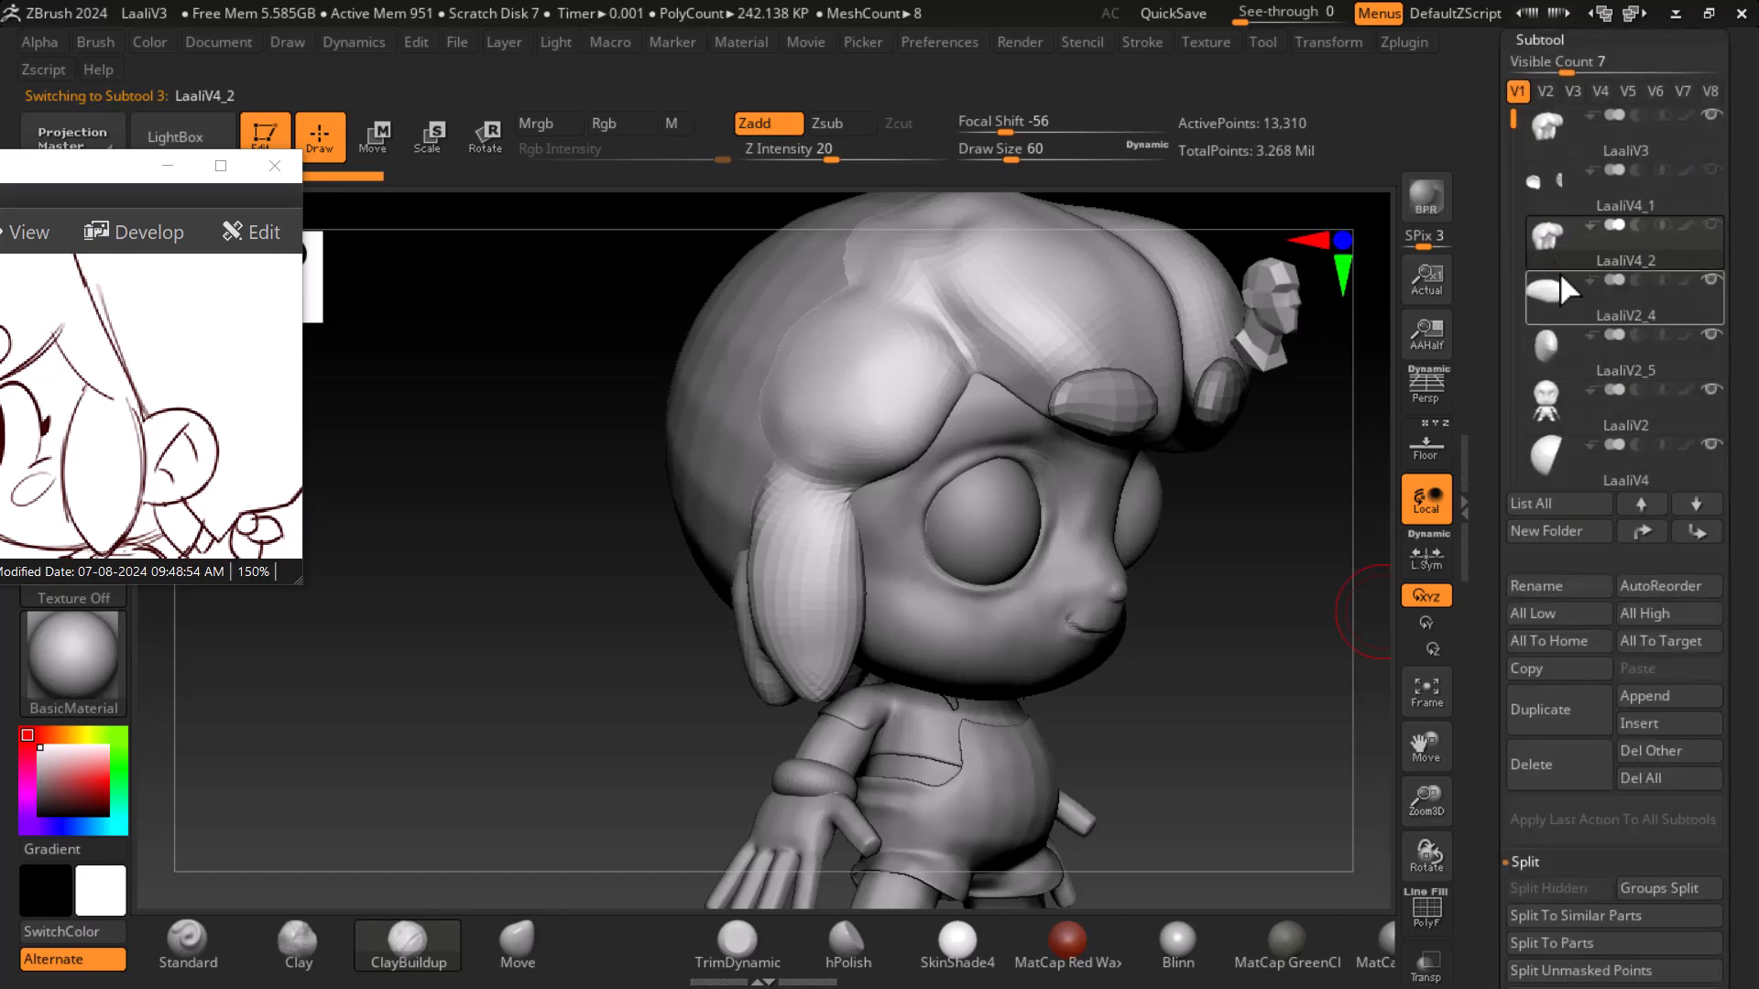
pyautogui.click(1579, 751)
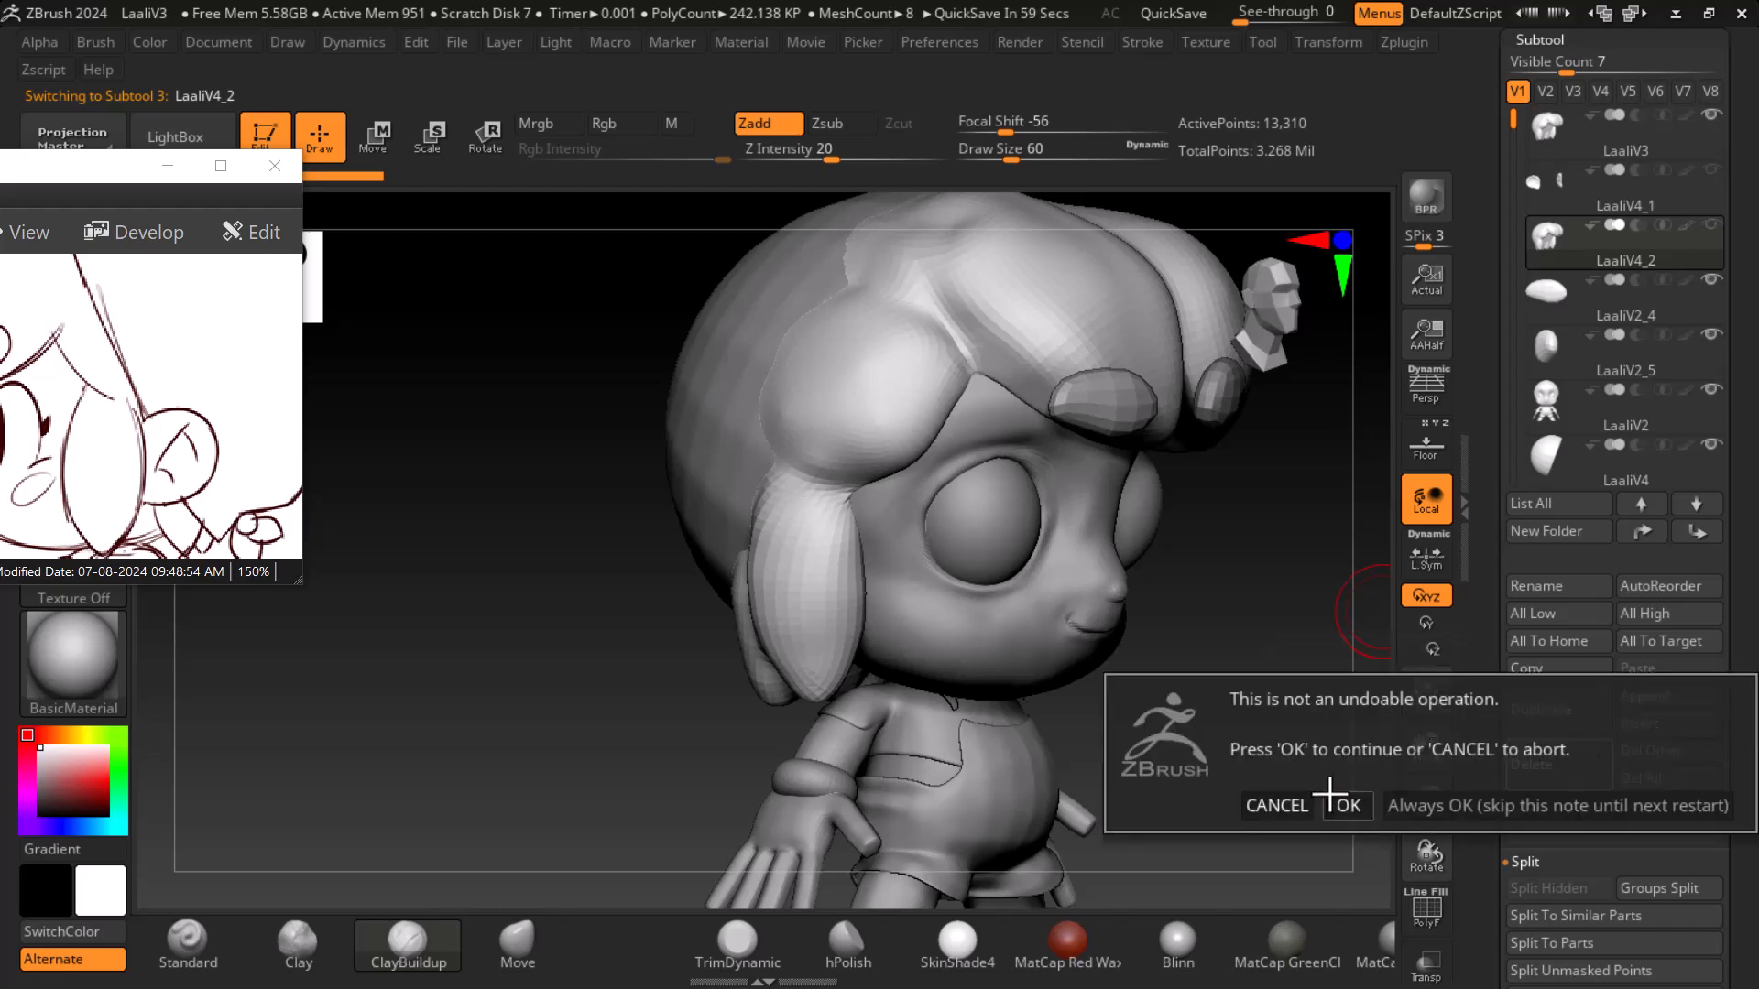
pyautogui.click(1348, 806)
# - Select the LaaliV4_1 ear subtool and subdivide it once
pyautogui.moveTo(1320, 739); pyautogui.dragTo(1295, 618)
pyautogui.click(1626, 197)
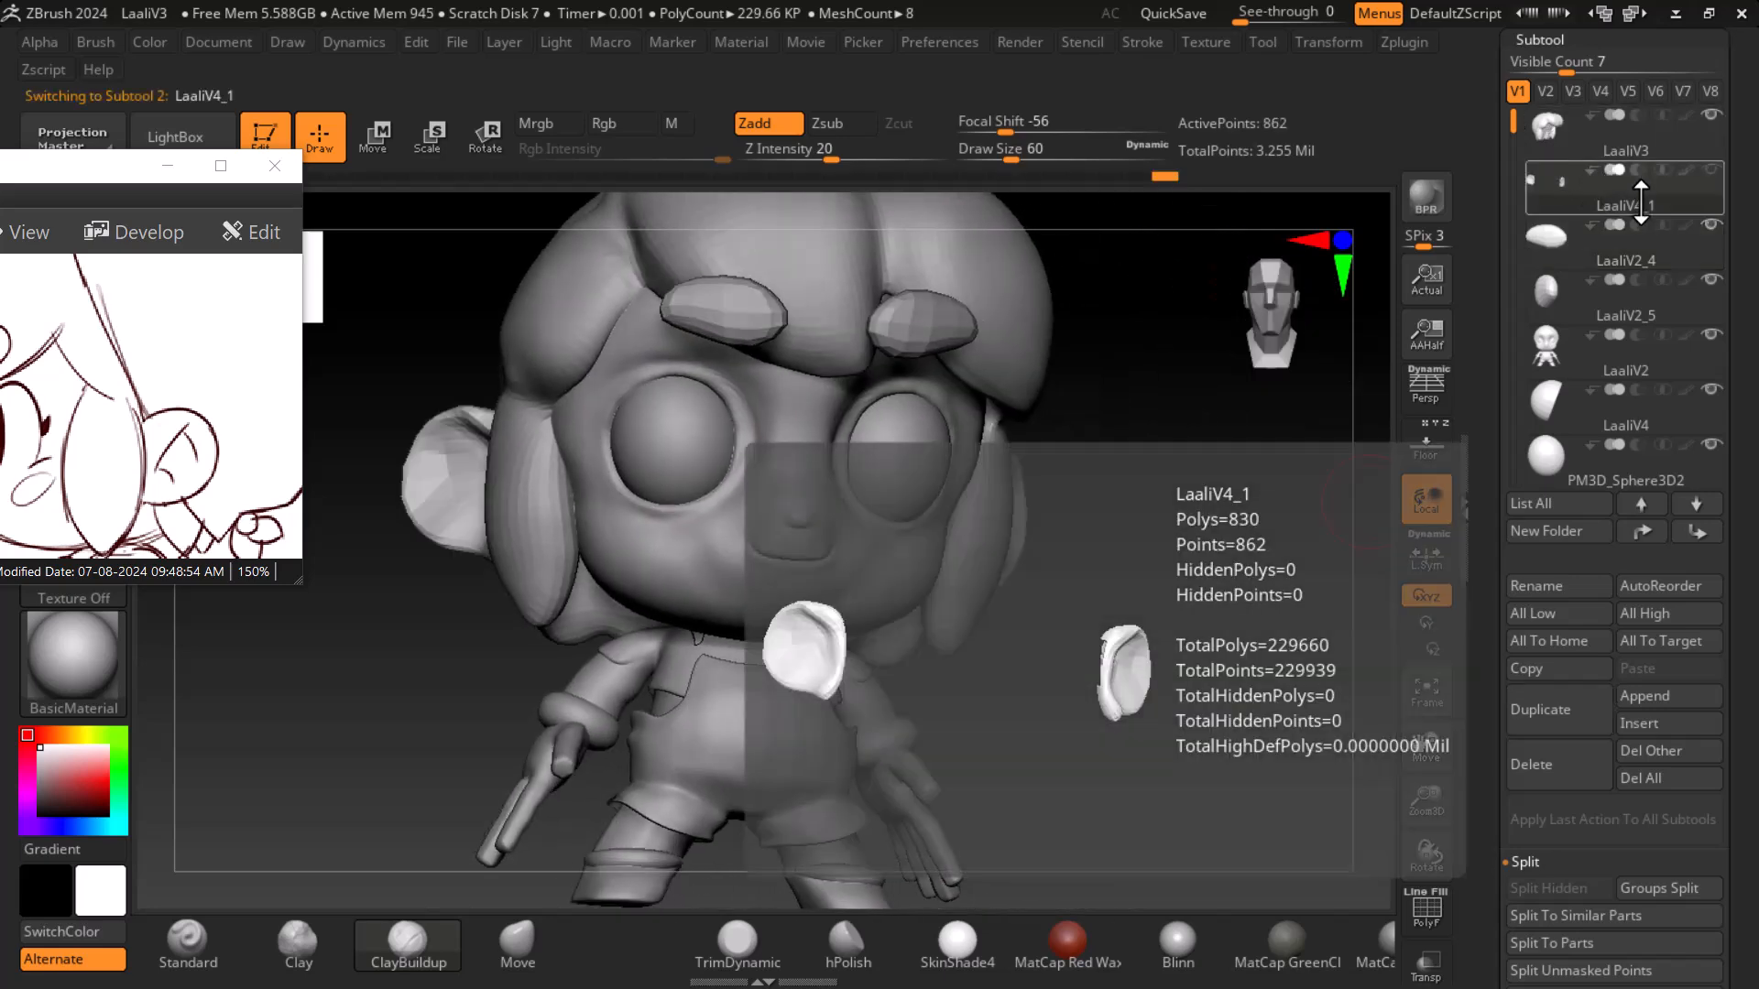
pyautogui.moveTo(1157, 718); pyautogui.dragTo(1276, 698)
pyautogui.press('shift')
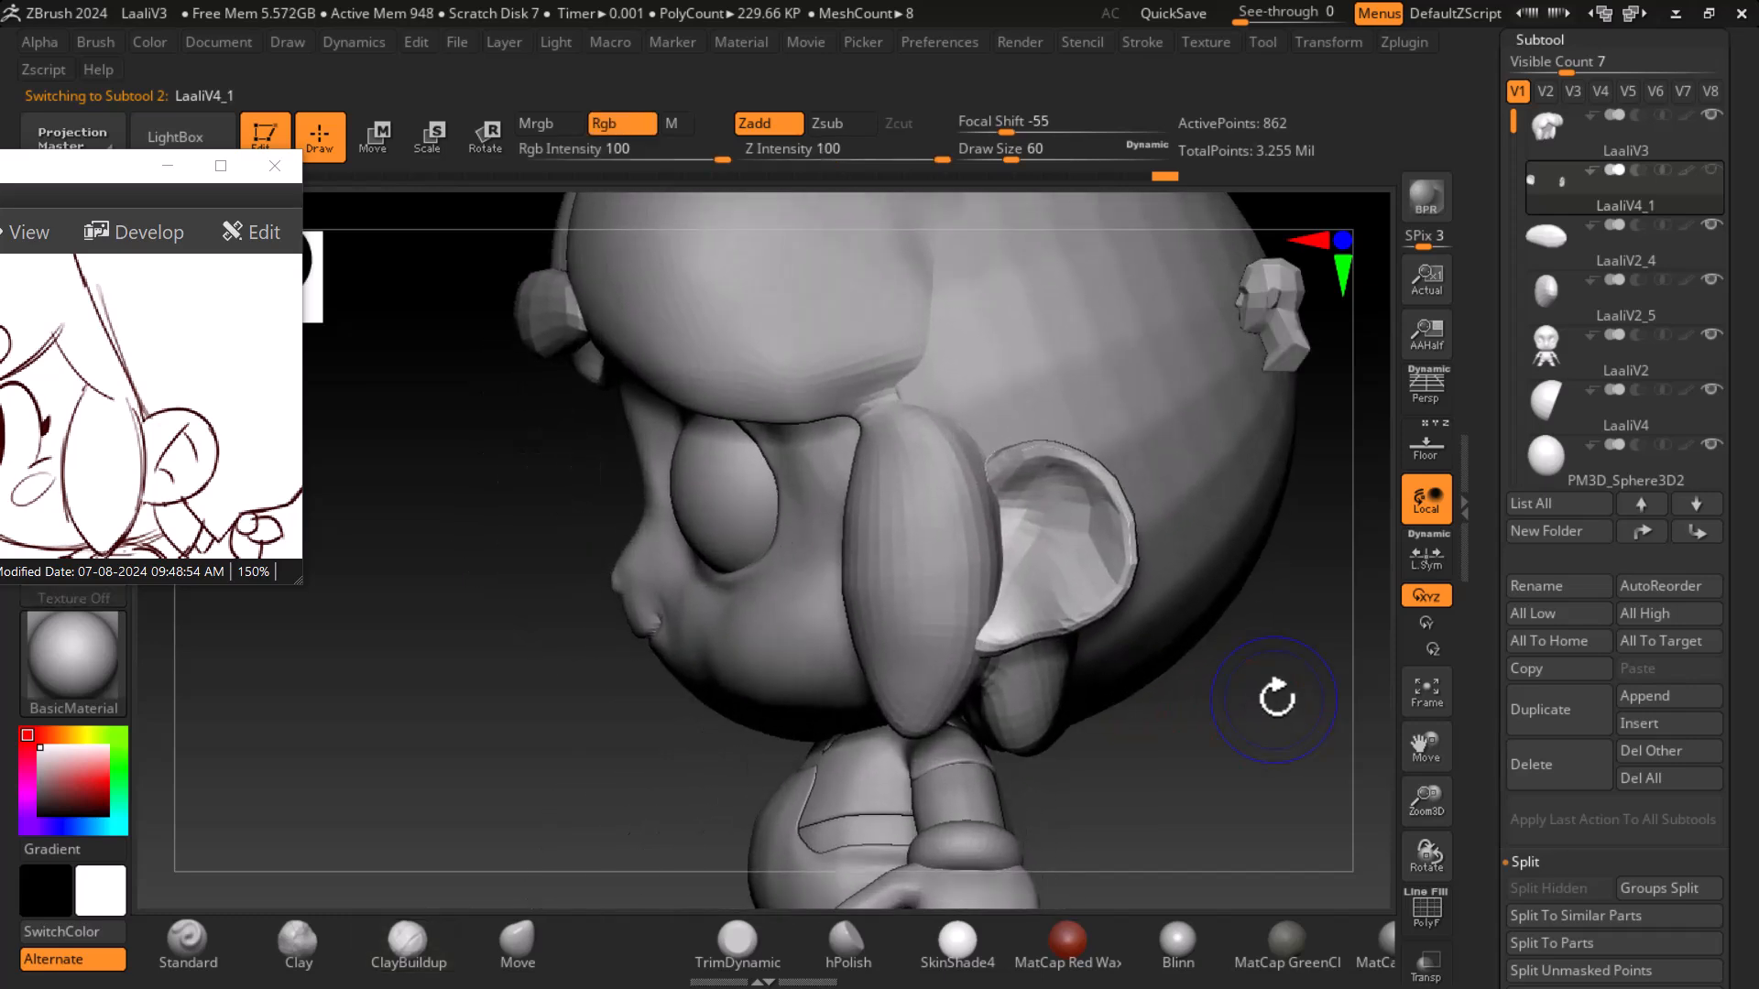
pyautogui.hotkey('shift', 'f')
pyautogui.press('ctrl')
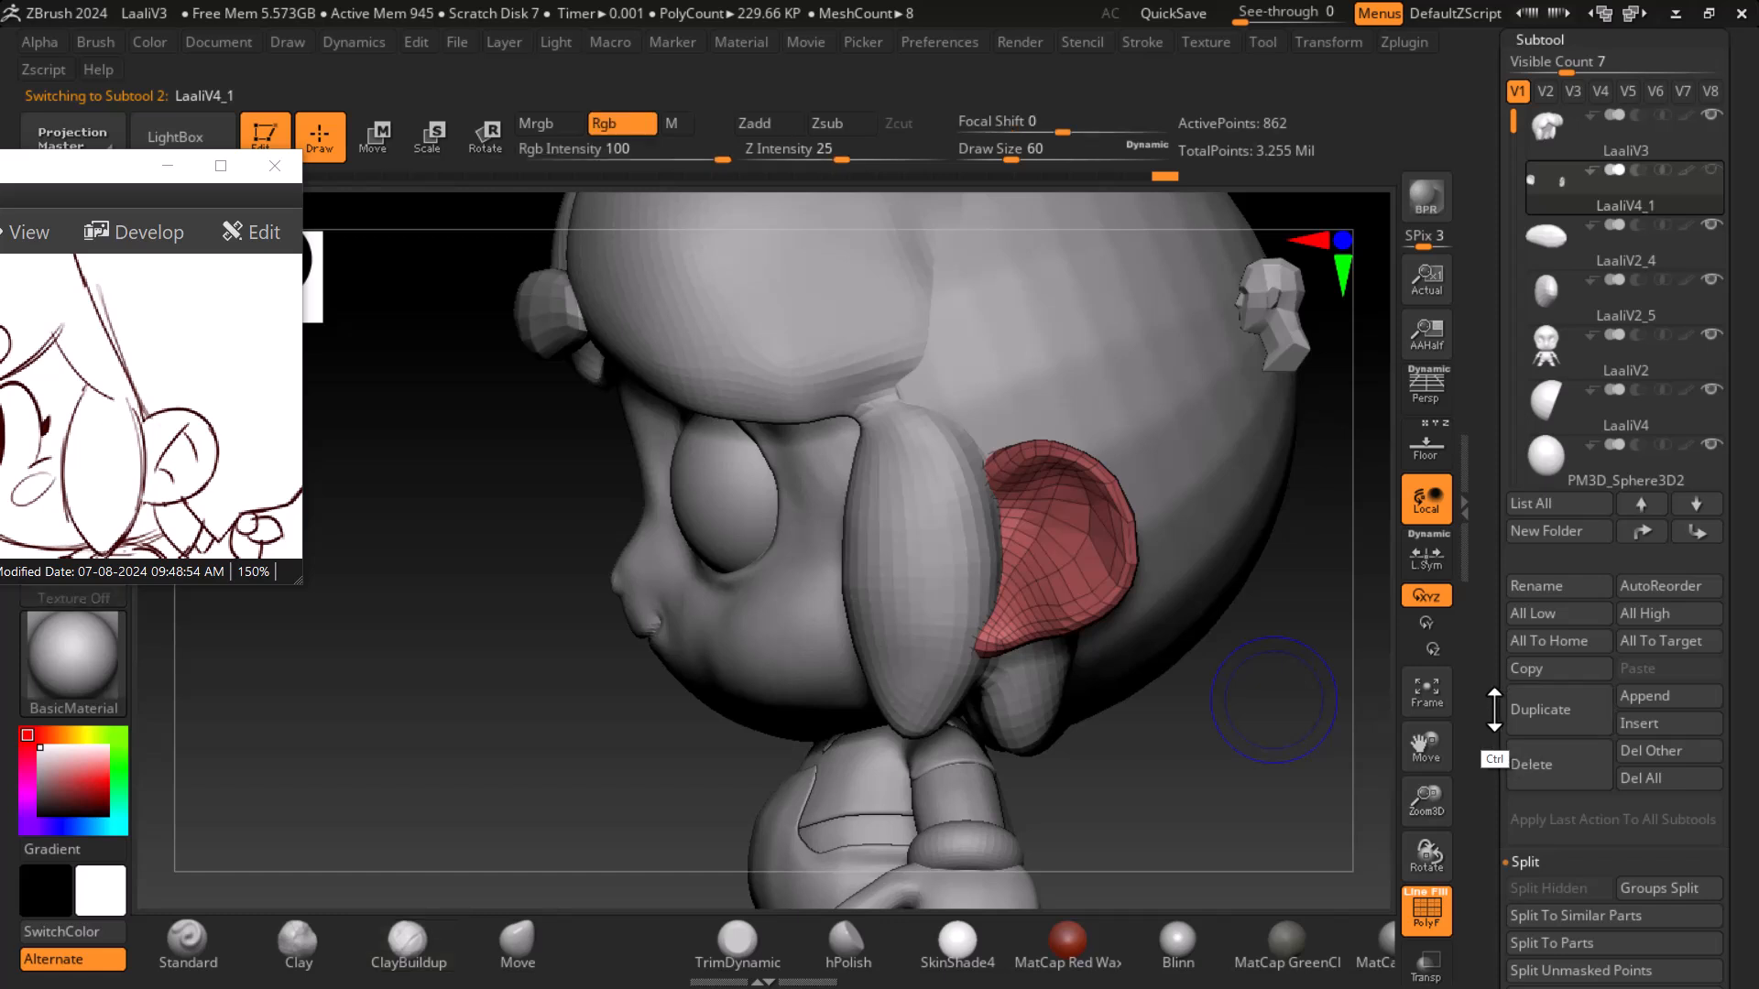
pyautogui.hotkey('ctrl', 'd')
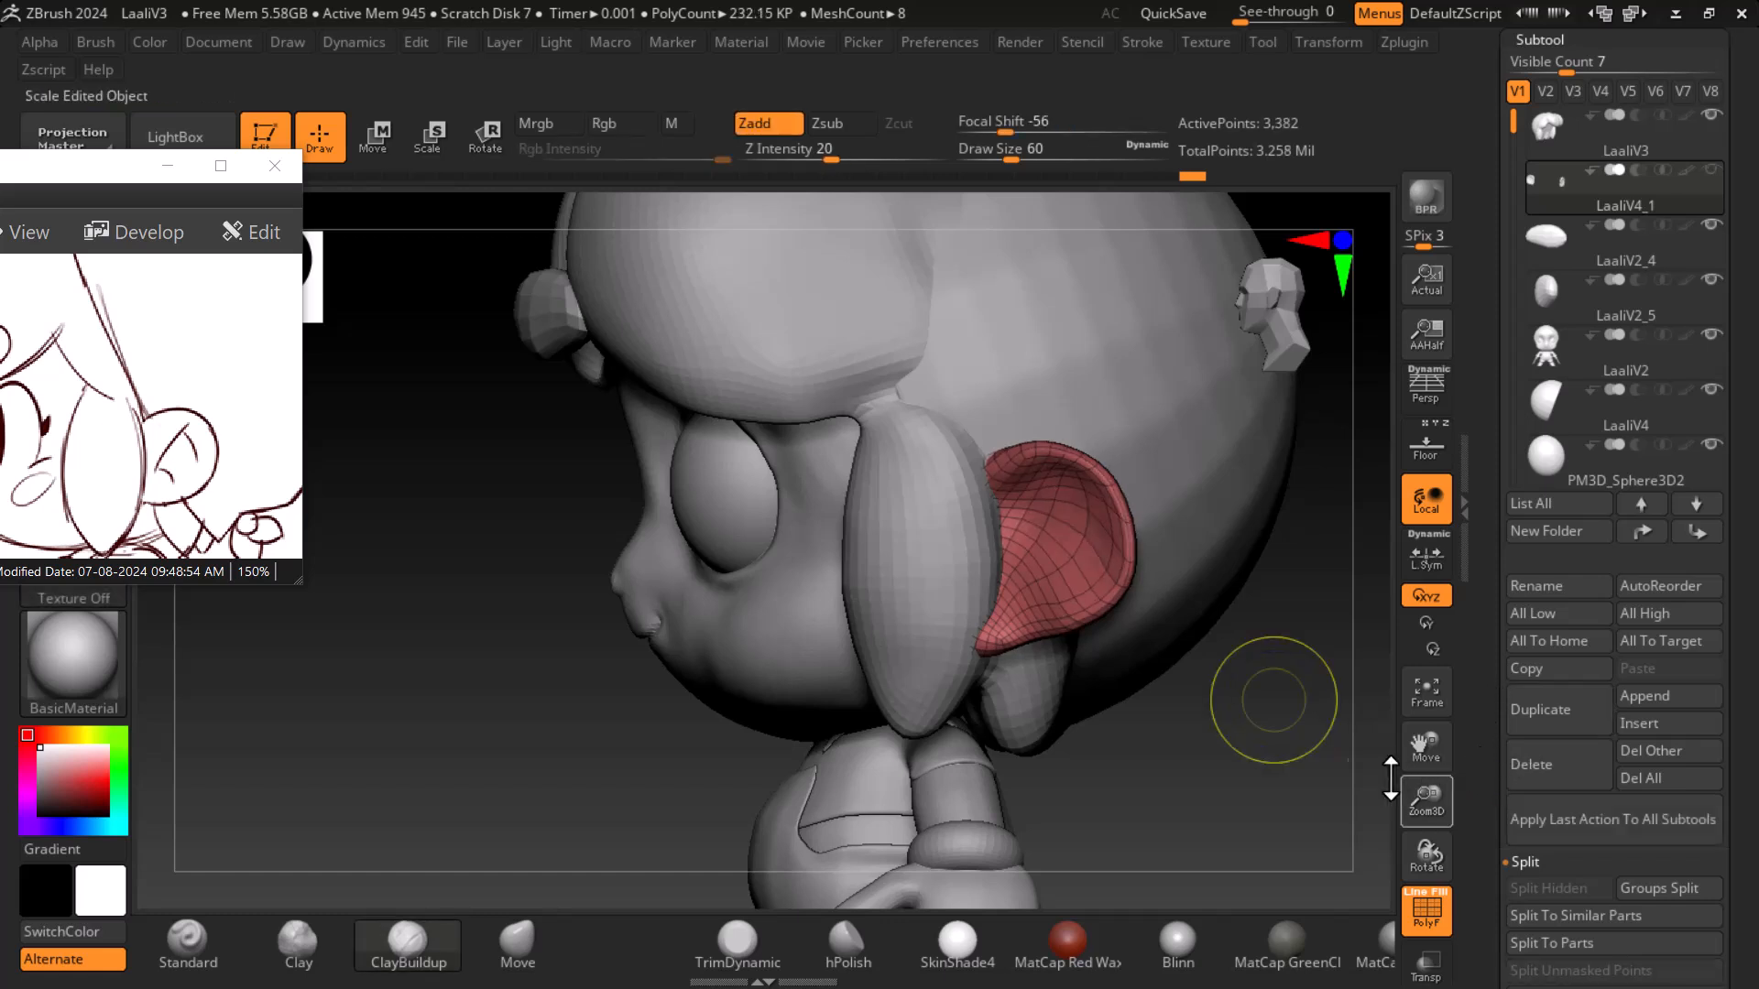
# - Isolate the ear over the floor grid reference and build up its inner bowl with ClayBuildup at draw size about 27
pyautogui.press('shift')
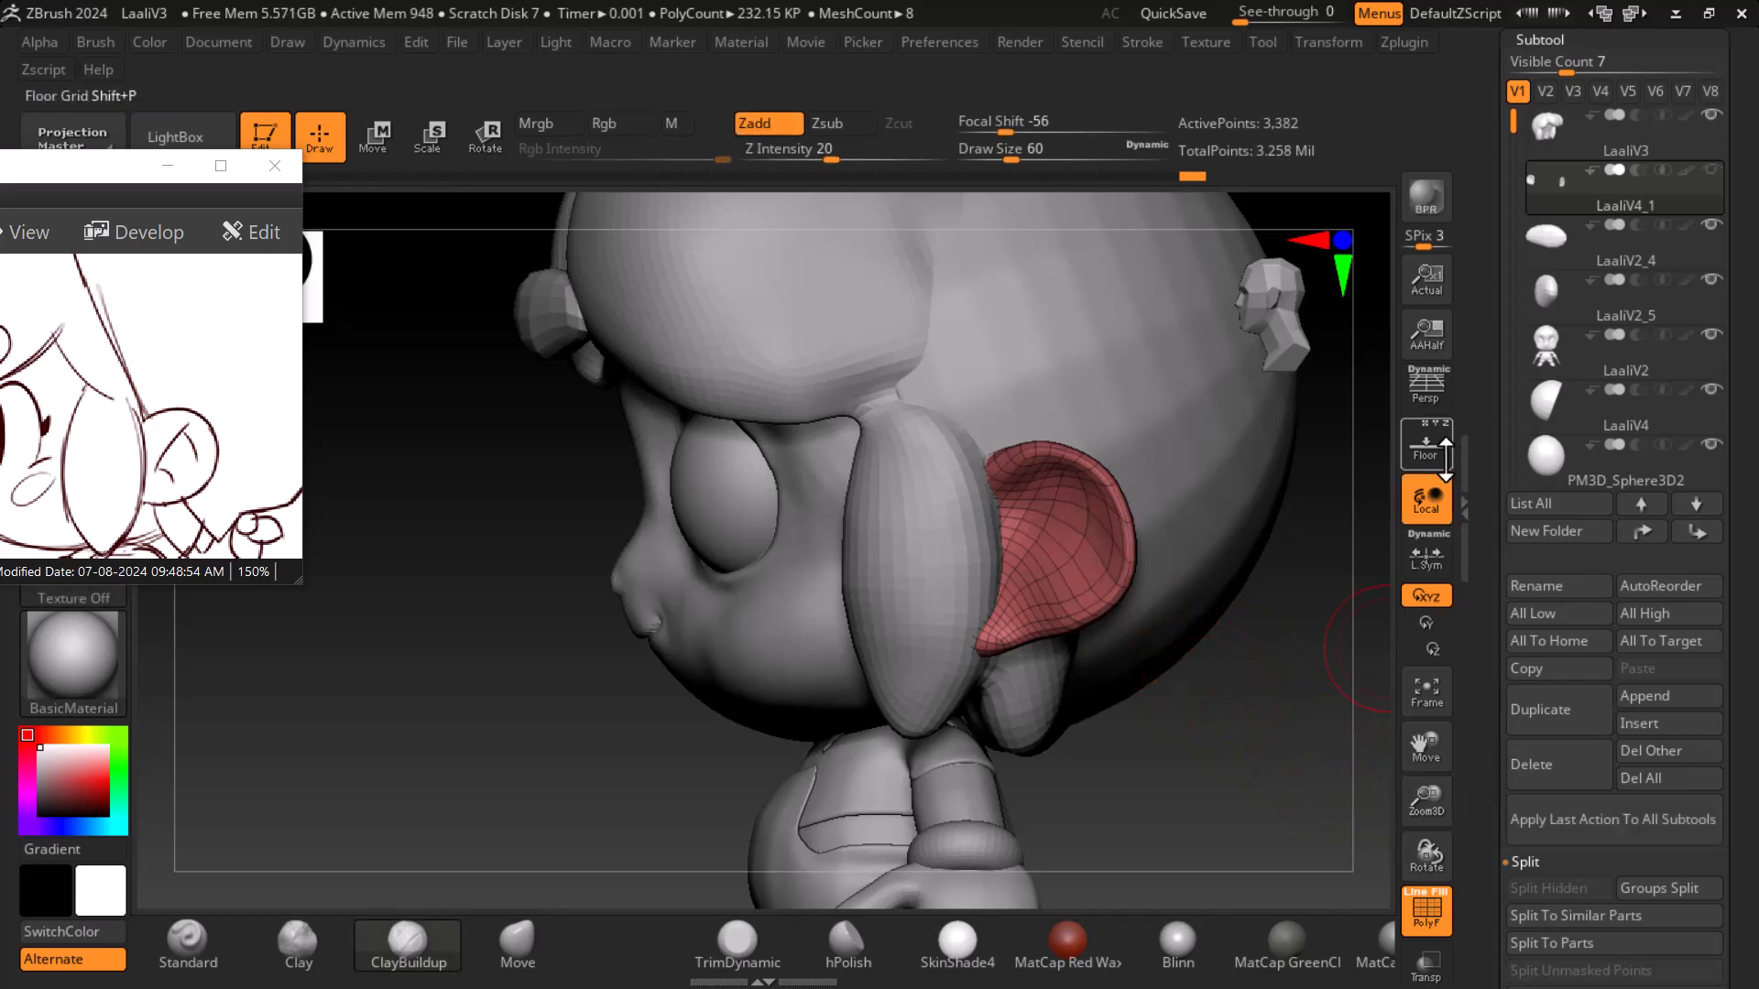
pyautogui.hotkey('shift', 'p')
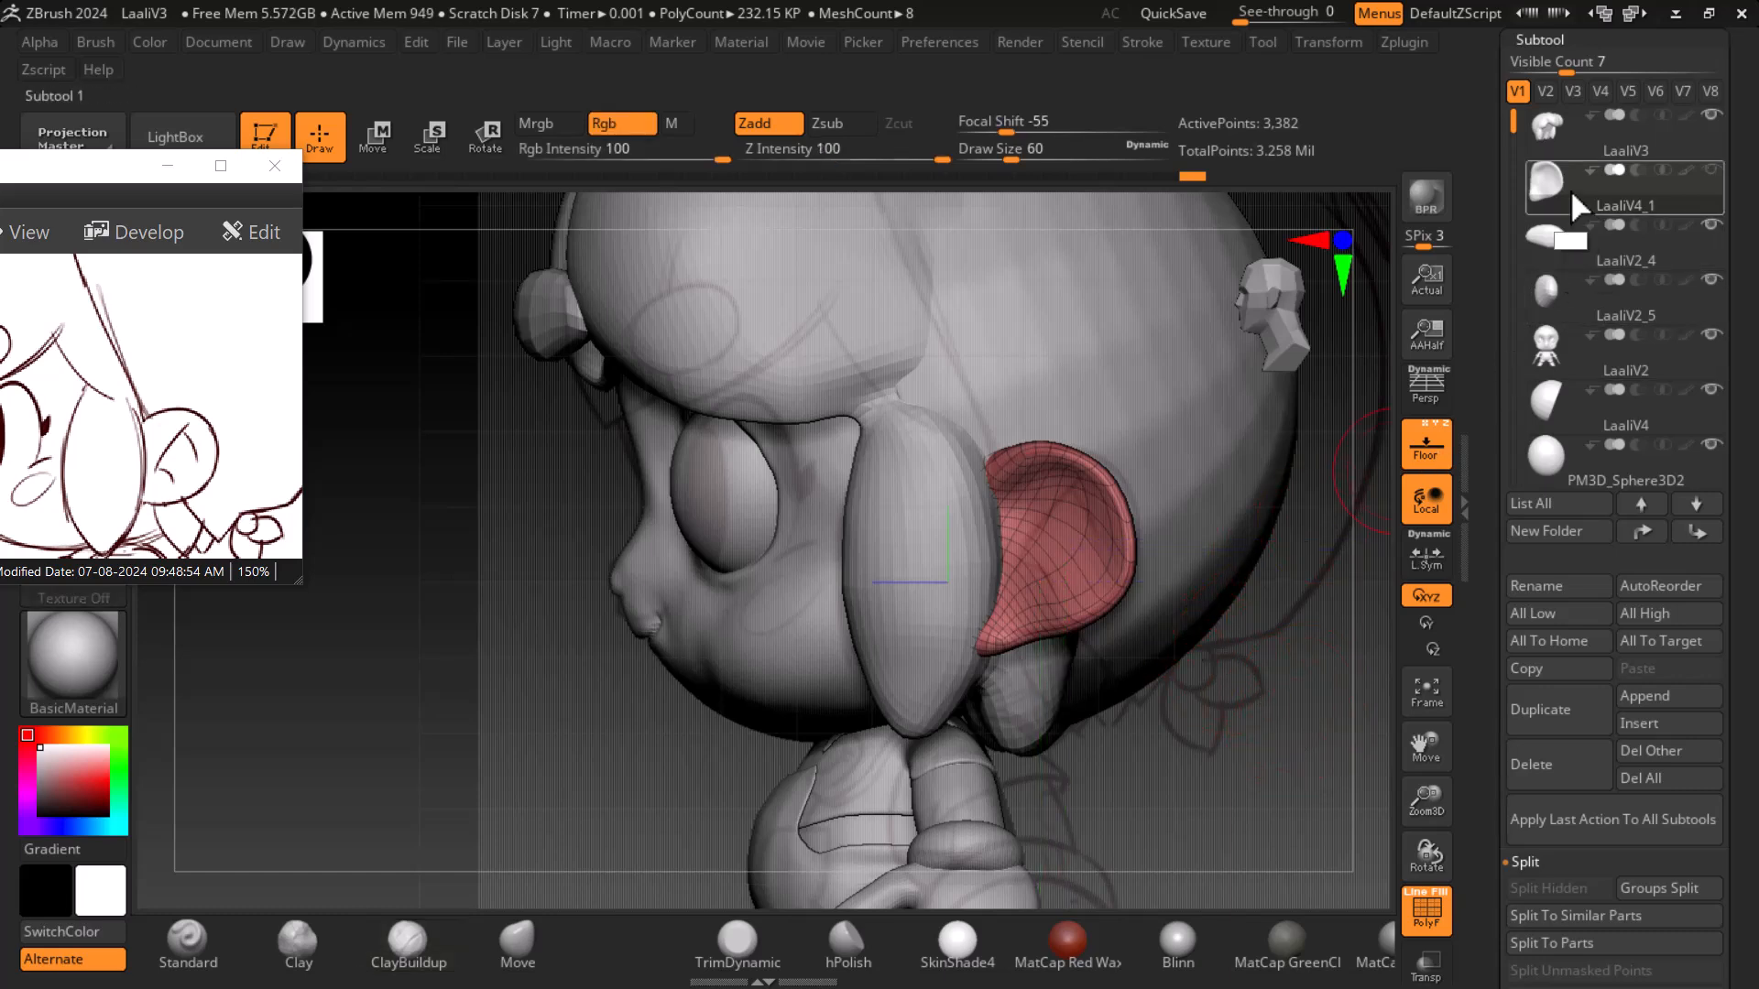
pyautogui.keyDown('shift'); pyautogui.click(1548, 206); pyautogui.keyUp('shift')
pyautogui.moveTo(1249, 701)
pyautogui.keyDown('alt'); pyautogui.mouseDown()
pyautogui.moveTo(1225, 636)
pyautogui.moveTo(1264, 769)
pyautogui.mouseUp(); pyautogui.keyUp('alt')
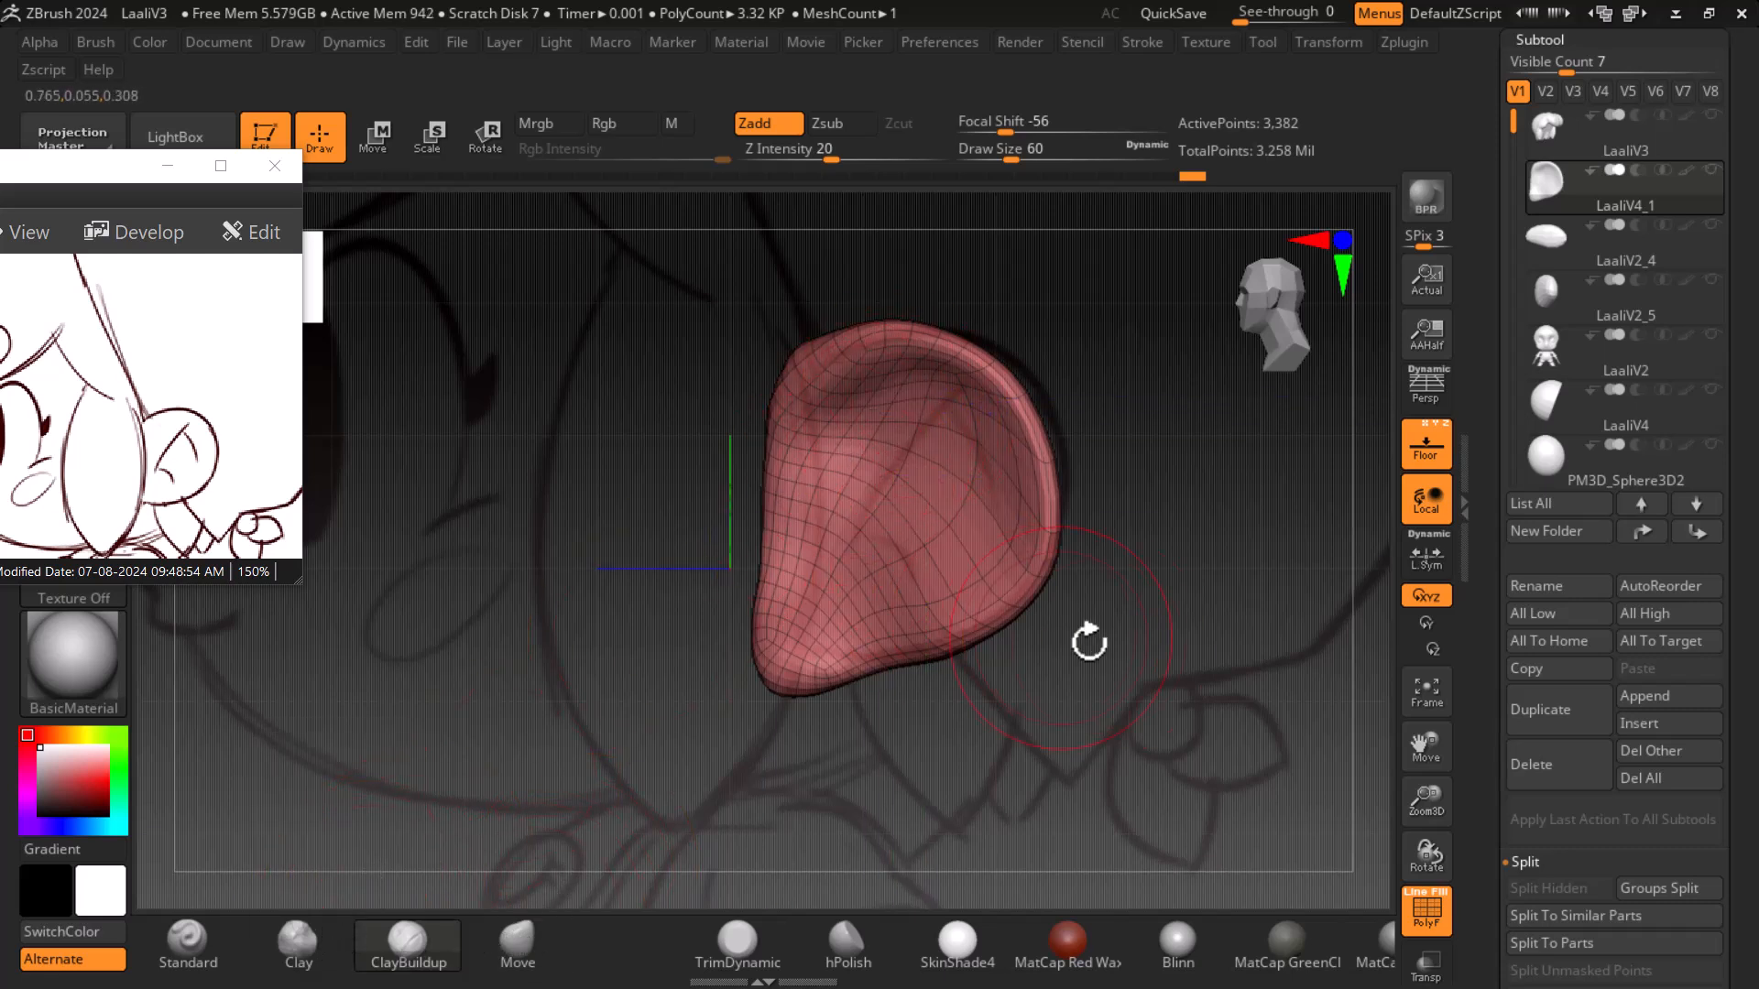
pyautogui.moveTo(1054, 149); pyautogui.dragTo(993, 156)
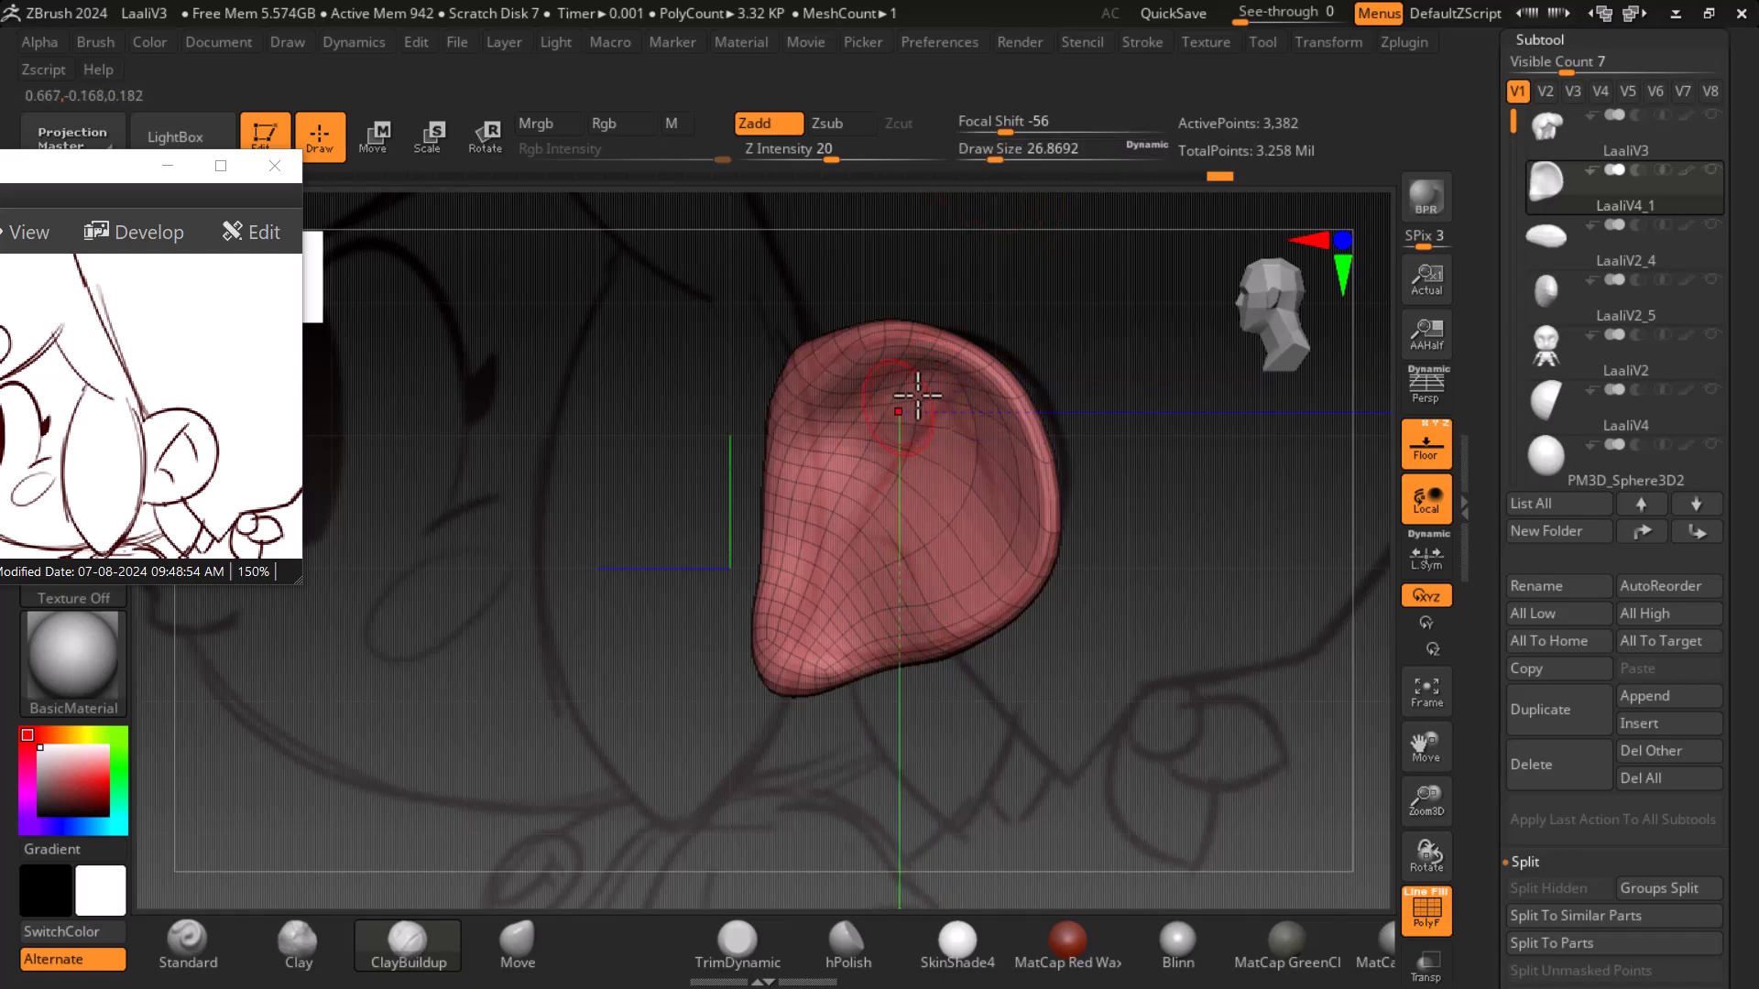
pyautogui.moveTo(821, 432)
pyautogui.mouseDown()
pyautogui.moveTo(904, 361)
pyautogui.moveTo(920, 355)
pyautogui.moveTo(911, 393)
pyautogui.moveTo(923, 385)
pyautogui.mouseUp()
pyautogui.moveTo(800, 507)
pyautogui.mouseDown()
pyautogui.moveTo(866, 475)
pyautogui.moveTo(900, 385)
pyautogui.mouseUp()
pyautogui.moveTo(788, 472); pyautogui.dragTo(923, 414)
pyautogui.moveTo(791, 520); pyautogui.dragTo(896, 476)
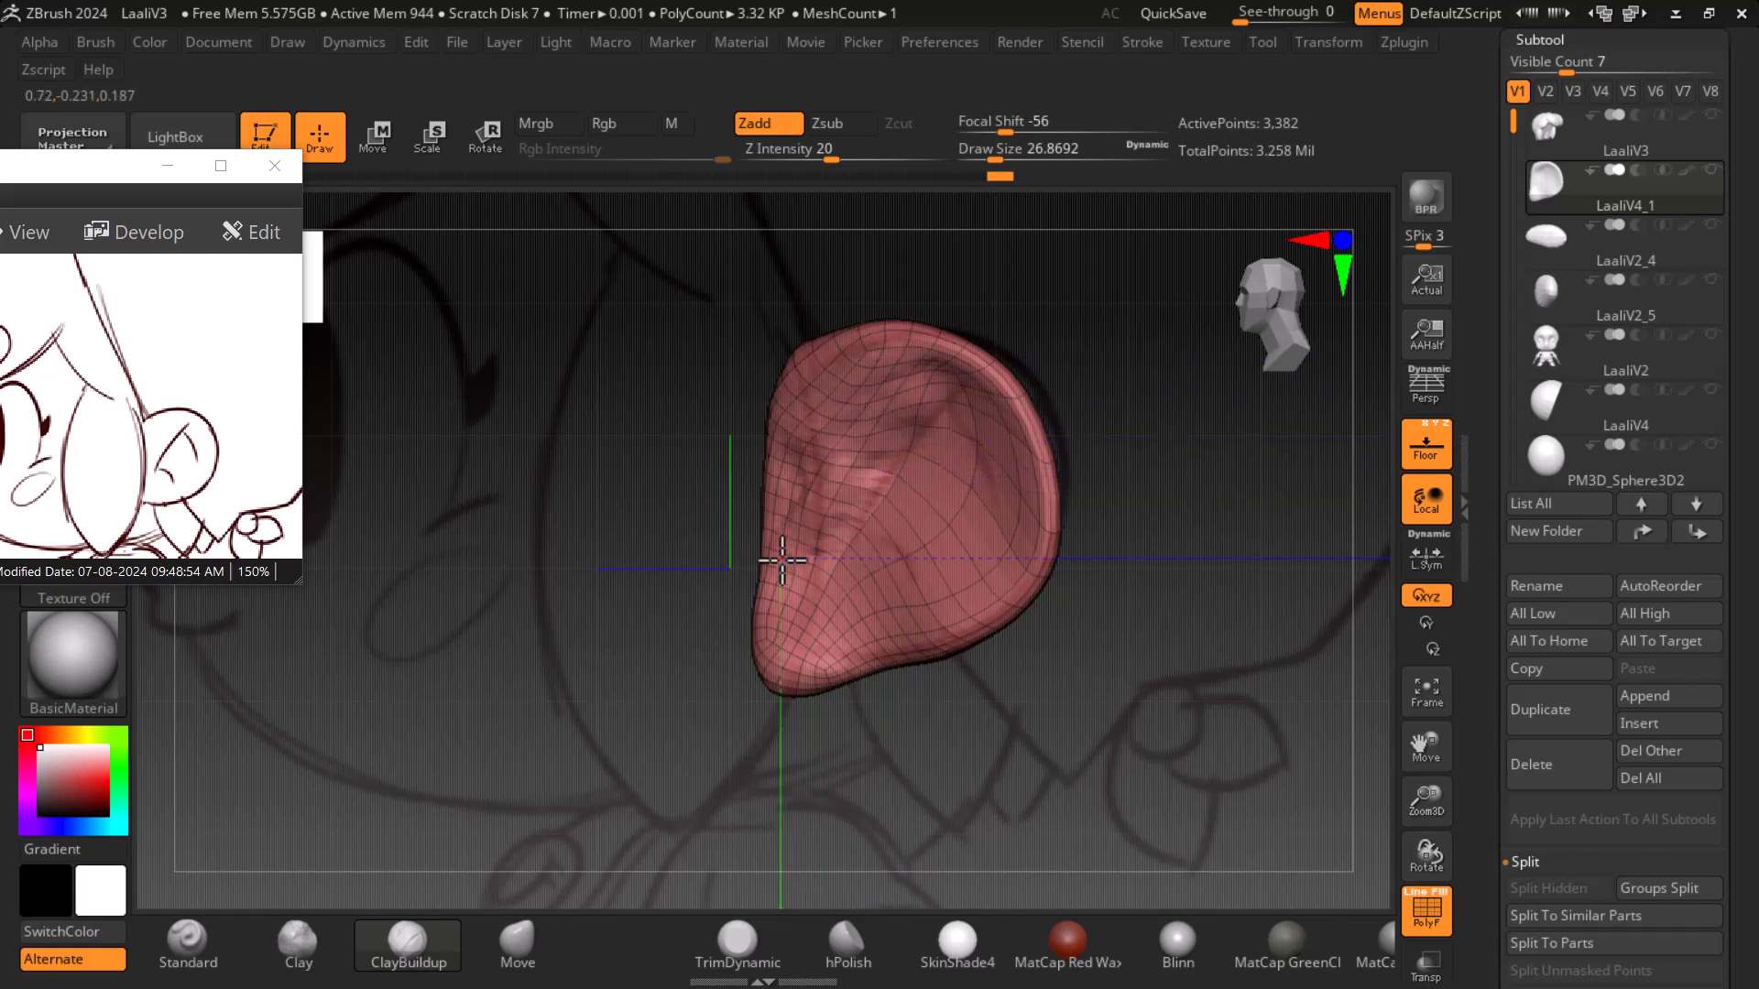
# - Sculpt the ear's upper rim and inner fold with ClayBuildup strokes
pyautogui.click(1444, 465)
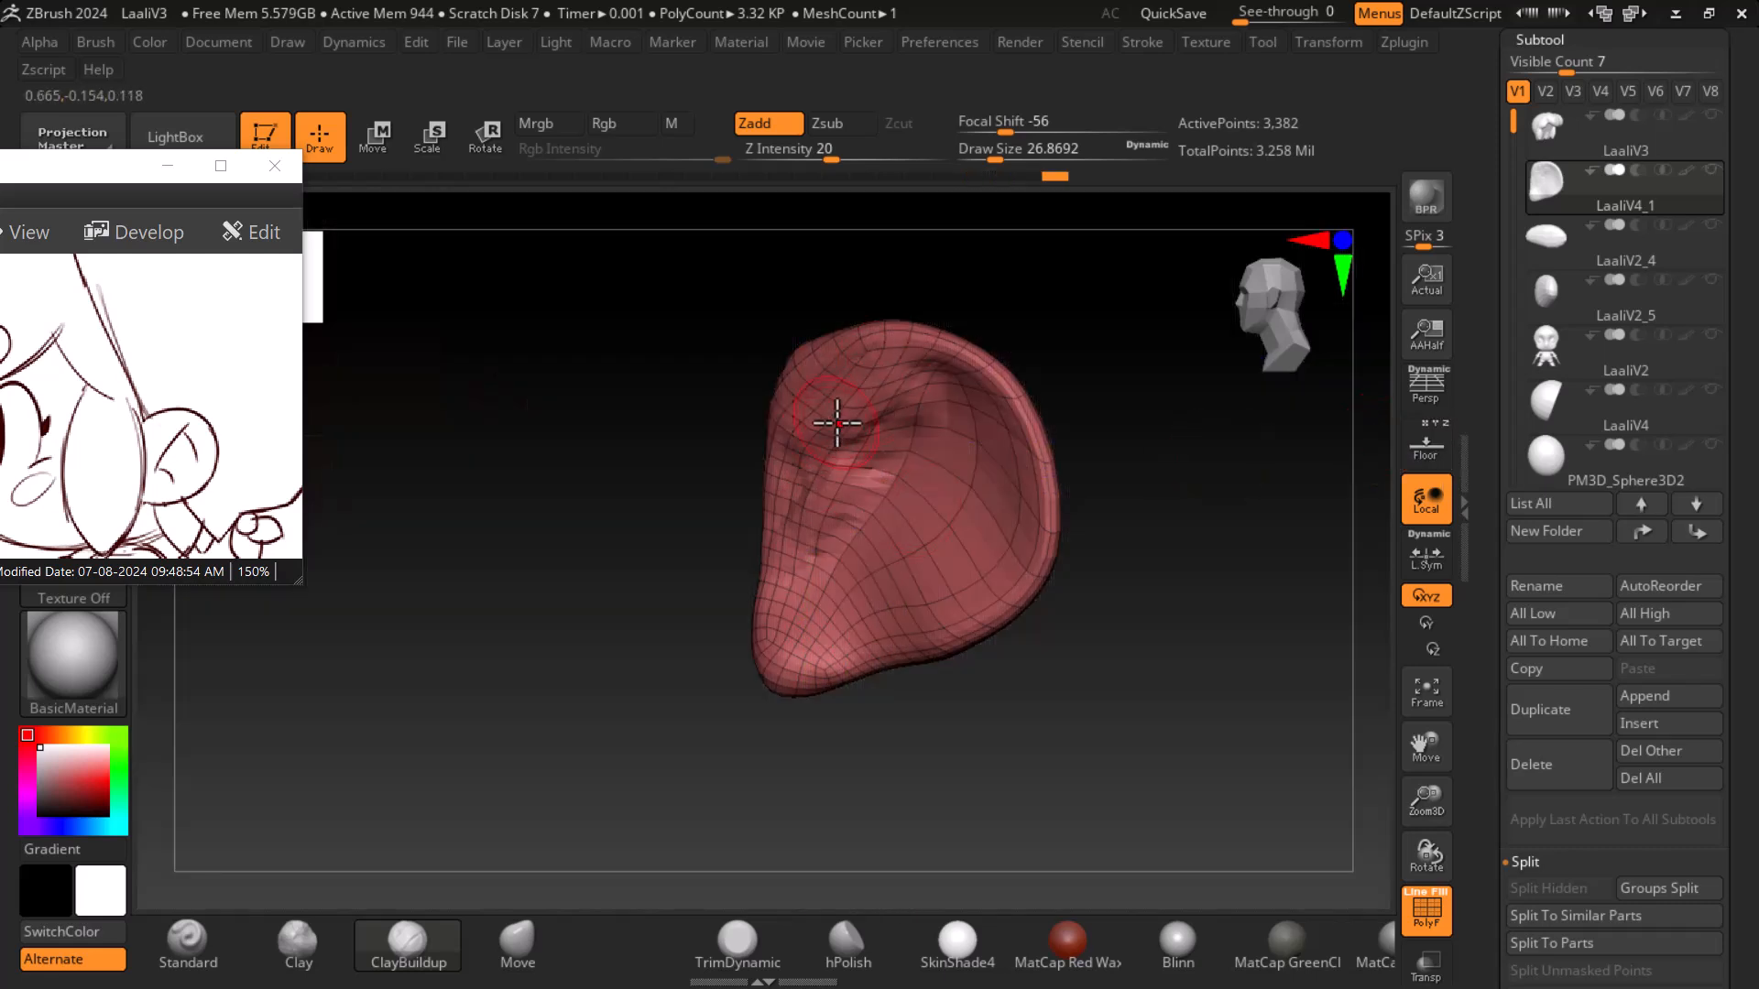
pyautogui.hotkey('shift', 'f')
pyautogui.moveTo(829, 400)
pyautogui.mouseDown()
pyautogui.moveTo(757, 471)
pyautogui.moveTo(812, 484)
pyautogui.mouseUp()
pyautogui.moveTo(861, 384); pyautogui.dragTo(779, 484)
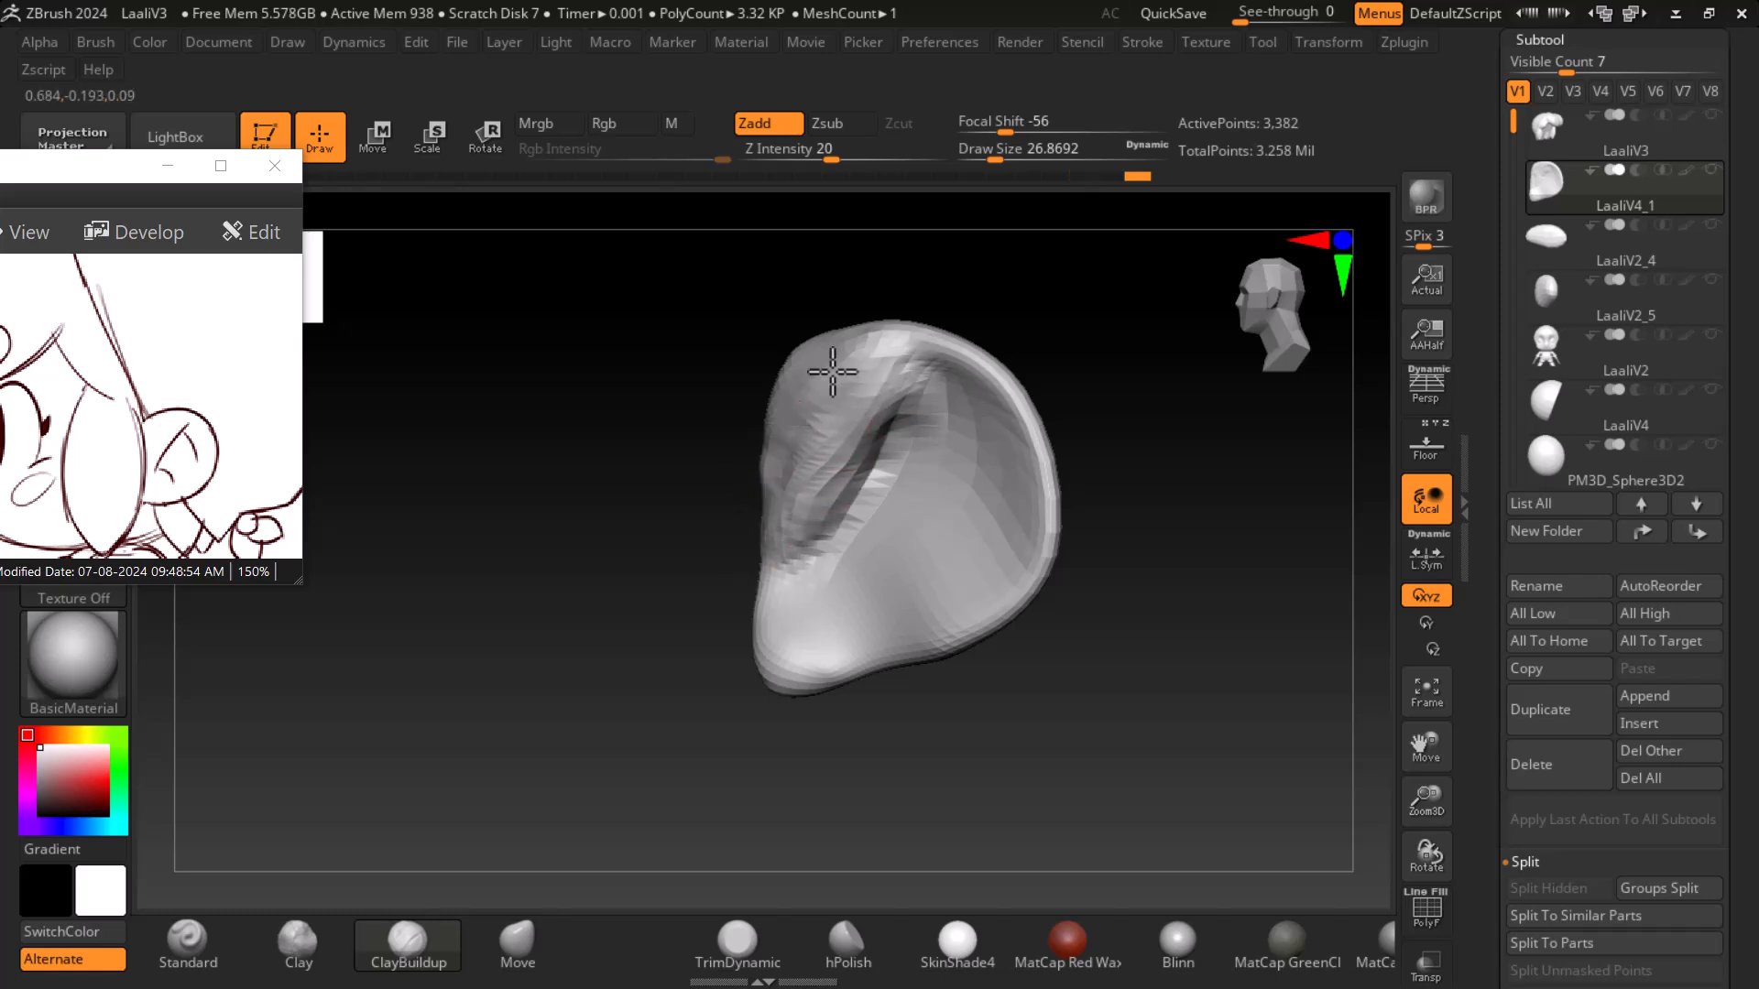
pyautogui.moveTo(822, 378)
pyautogui.mouseDown()
pyautogui.moveTo(857, 447)
pyautogui.moveTo(870, 428)
pyautogui.mouseUp()
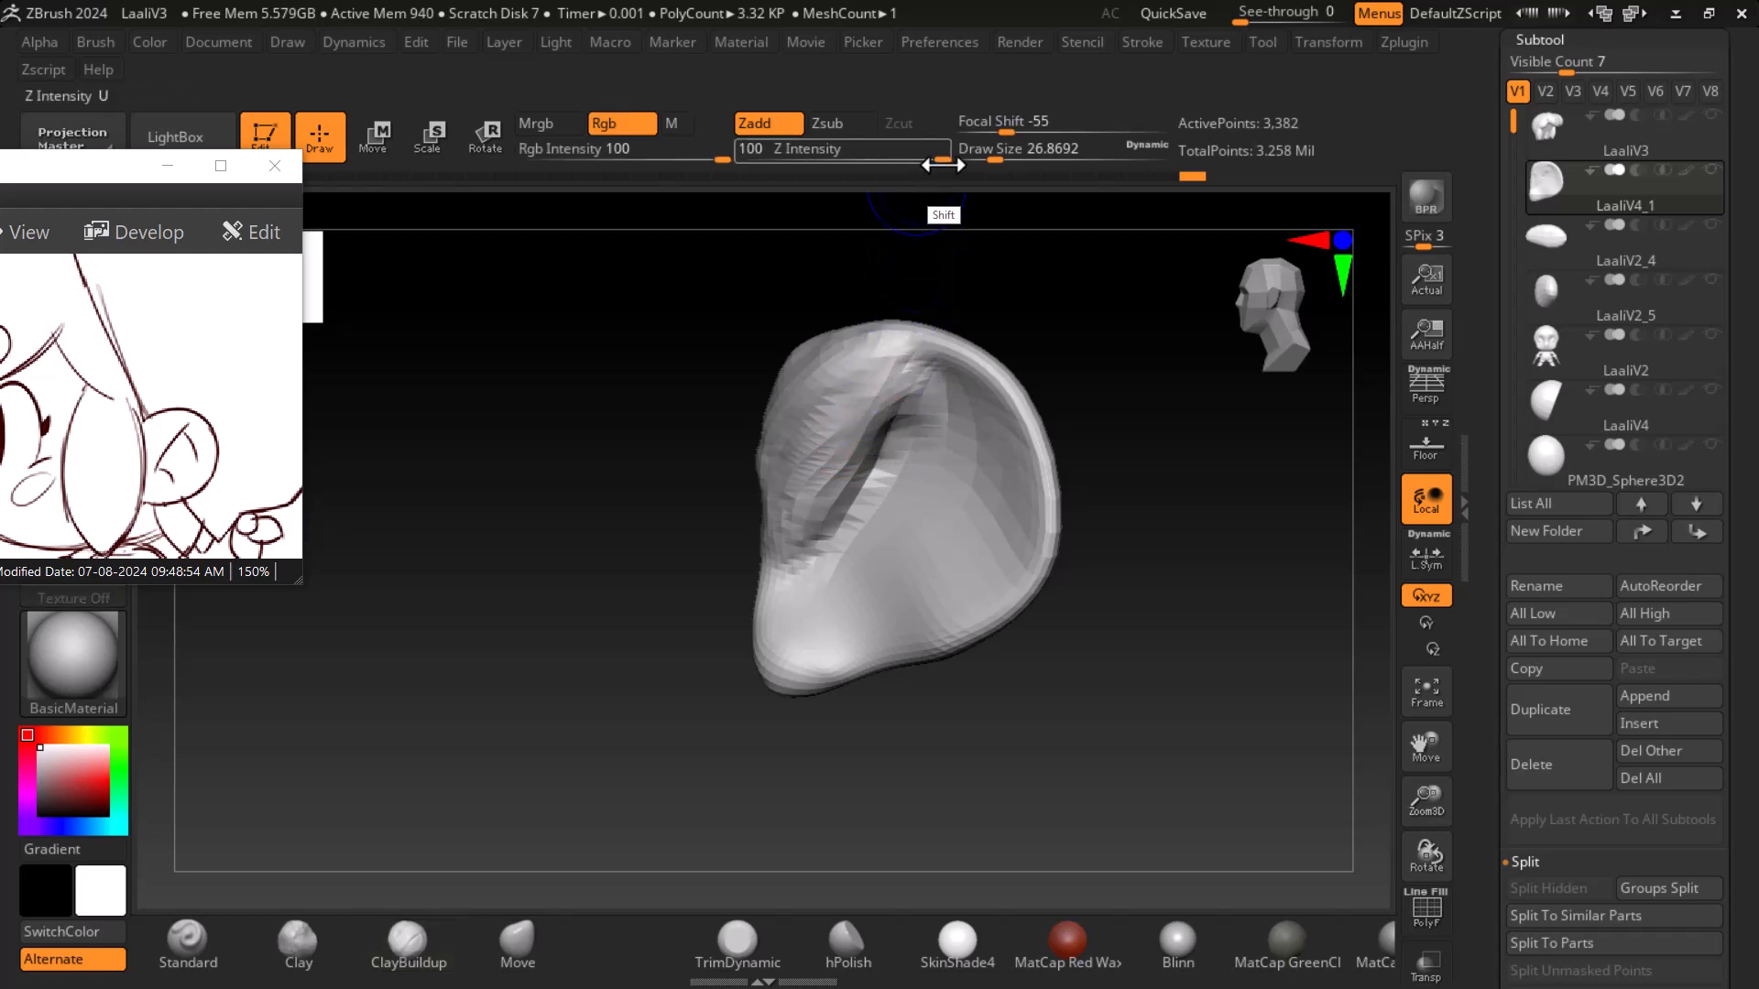
pyautogui.moveTo(942, 160); pyautogui.dragTo(824, 166)
pyautogui.moveTo(886, 388)
pyautogui.keyDown('shift'); pyautogui.mouseDown()
pyautogui.moveTo(828, 409)
pyautogui.moveTo(789, 491)
pyautogui.moveTo(811, 445)
pyautogui.mouseUp(); pyautogui.keyUp('shift')
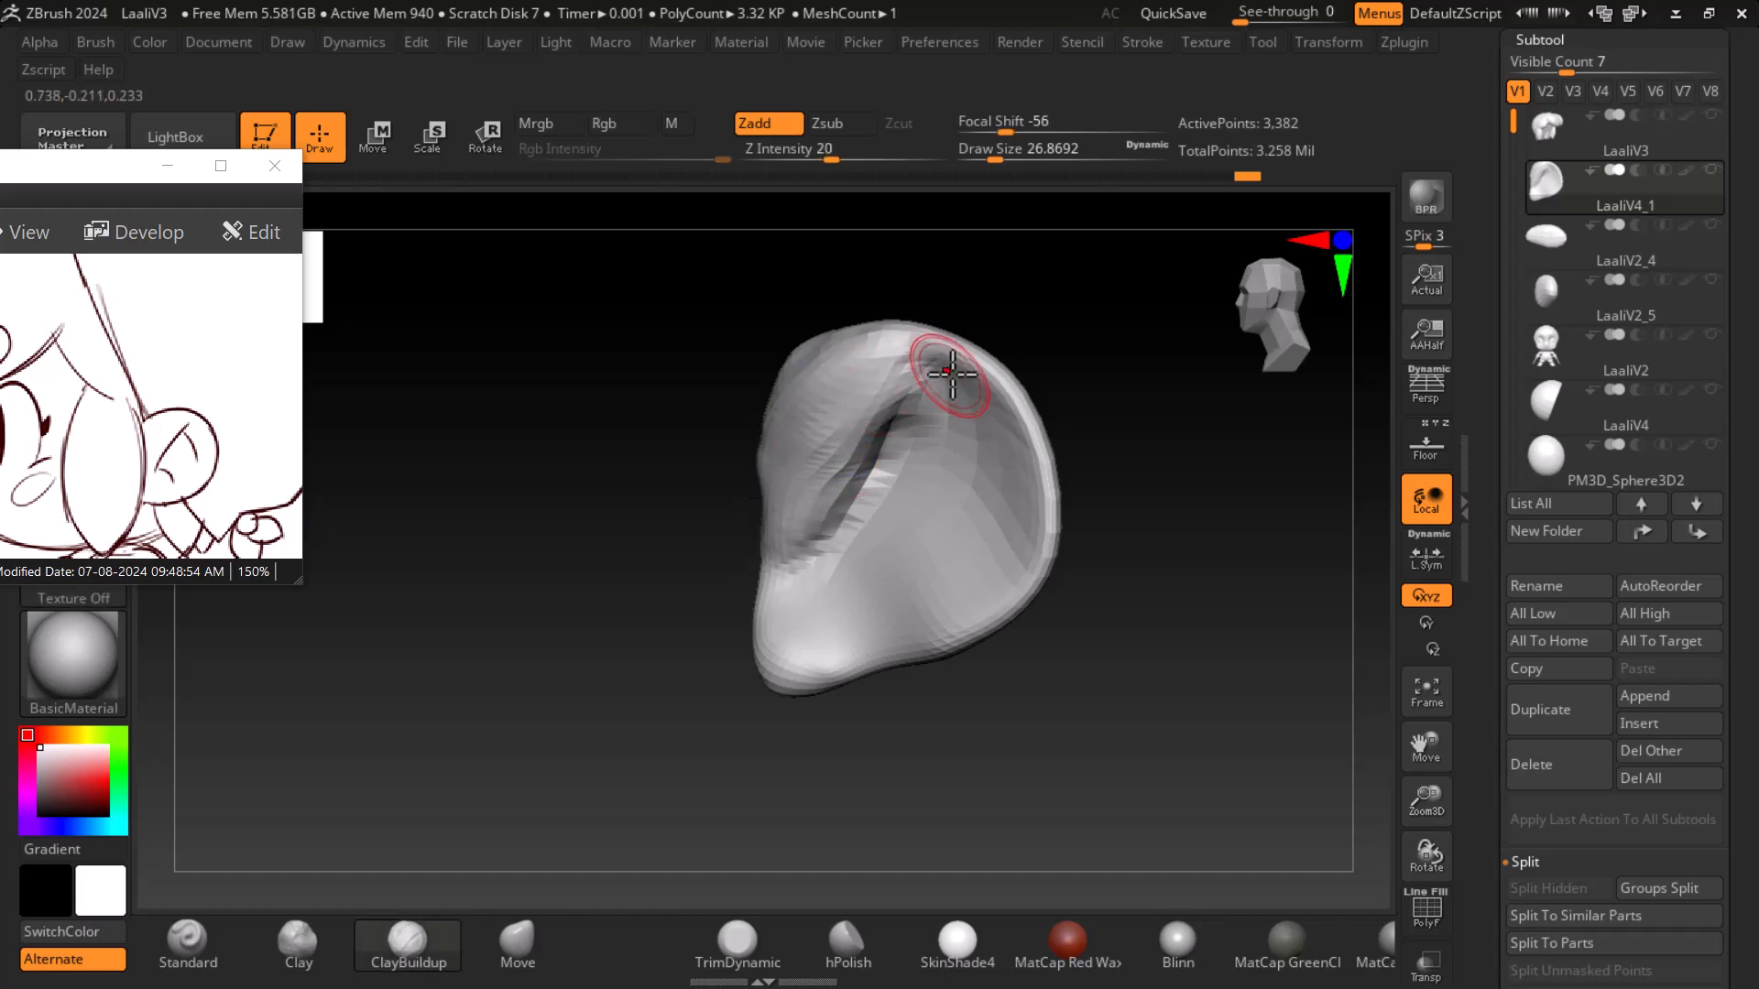
# - Refine the ear's outer rim and lower lobe against the side reference with ClayBuildup strokes
pyautogui.click(1438, 442)
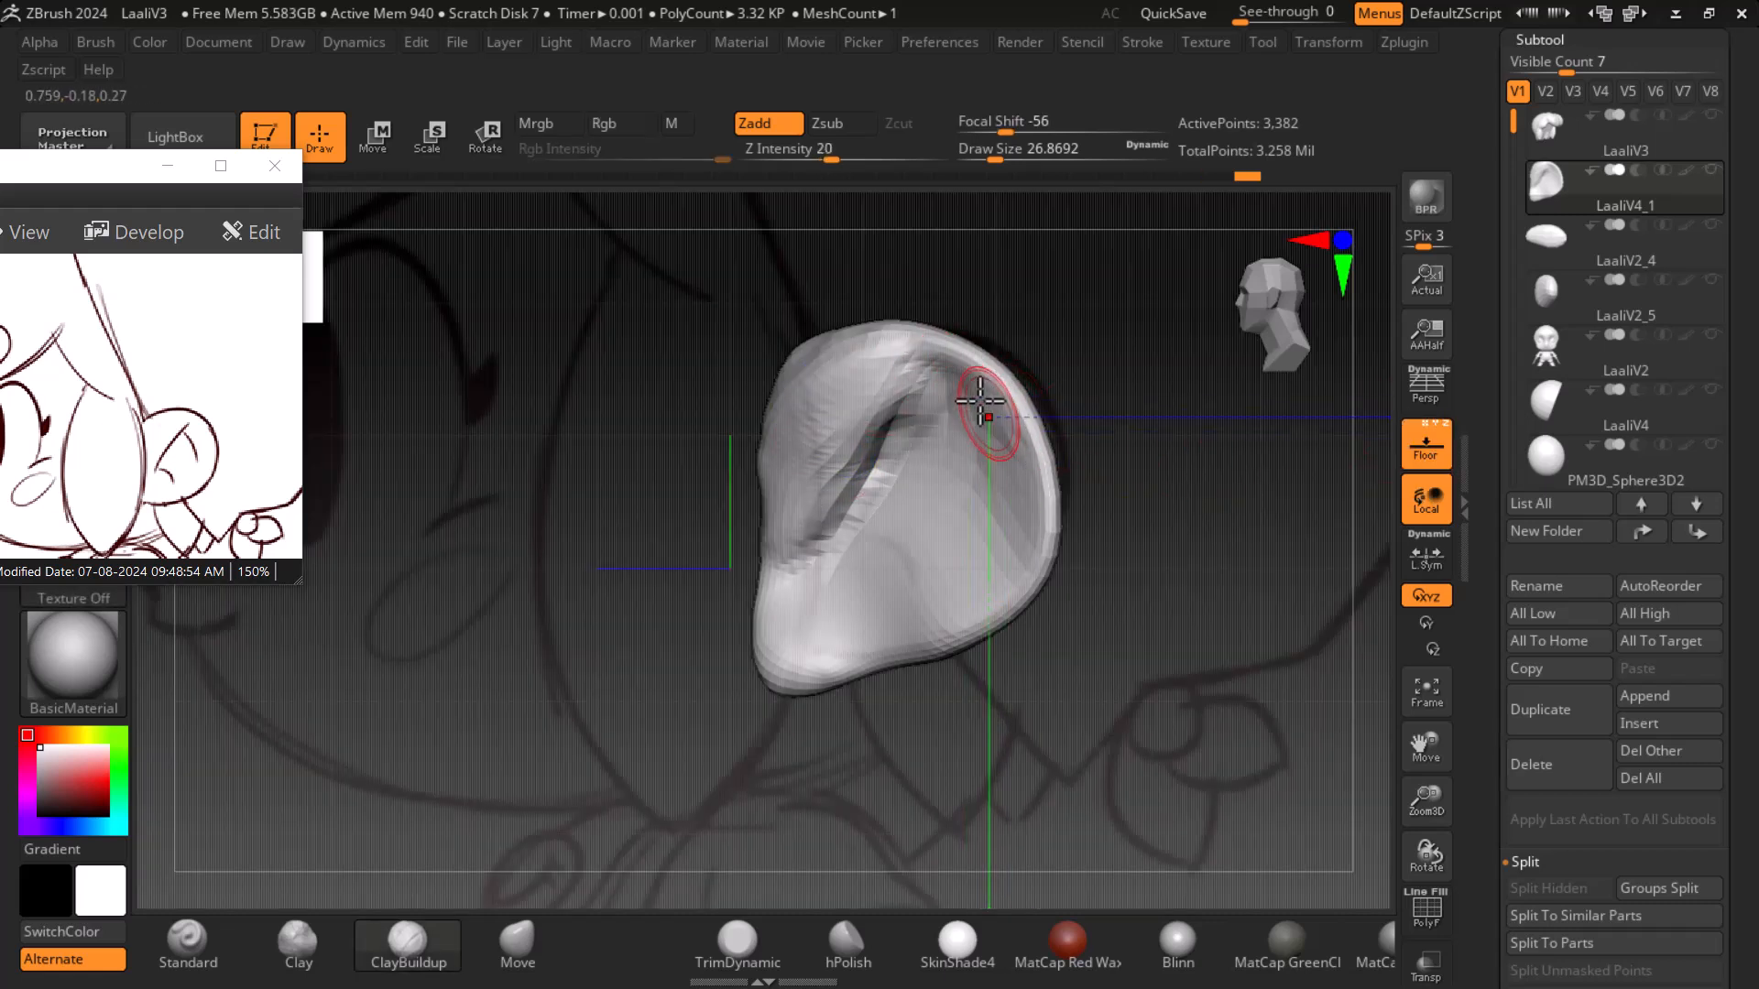
pyautogui.moveTo(947, 364)
pyautogui.mouseDown()
pyautogui.moveTo(1027, 510)
pyautogui.moveTo(1011, 471)
pyautogui.moveTo(983, 503)
pyautogui.moveTo(962, 601)
pyautogui.mouseUp()
pyautogui.moveTo(1015, 524)
pyautogui.mouseDown()
pyautogui.moveTo(966, 609)
pyautogui.moveTo(883, 577)
pyautogui.moveTo(903, 544)
pyautogui.moveTo(828, 616)
pyautogui.moveTo(851, 622)
pyautogui.moveTo(828, 620)
pyautogui.moveTo(895, 580)
pyautogui.moveTo(964, 612)
pyautogui.moveTo(1010, 597)
pyautogui.moveTo(954, 617)
pyautogui.mouseUp()
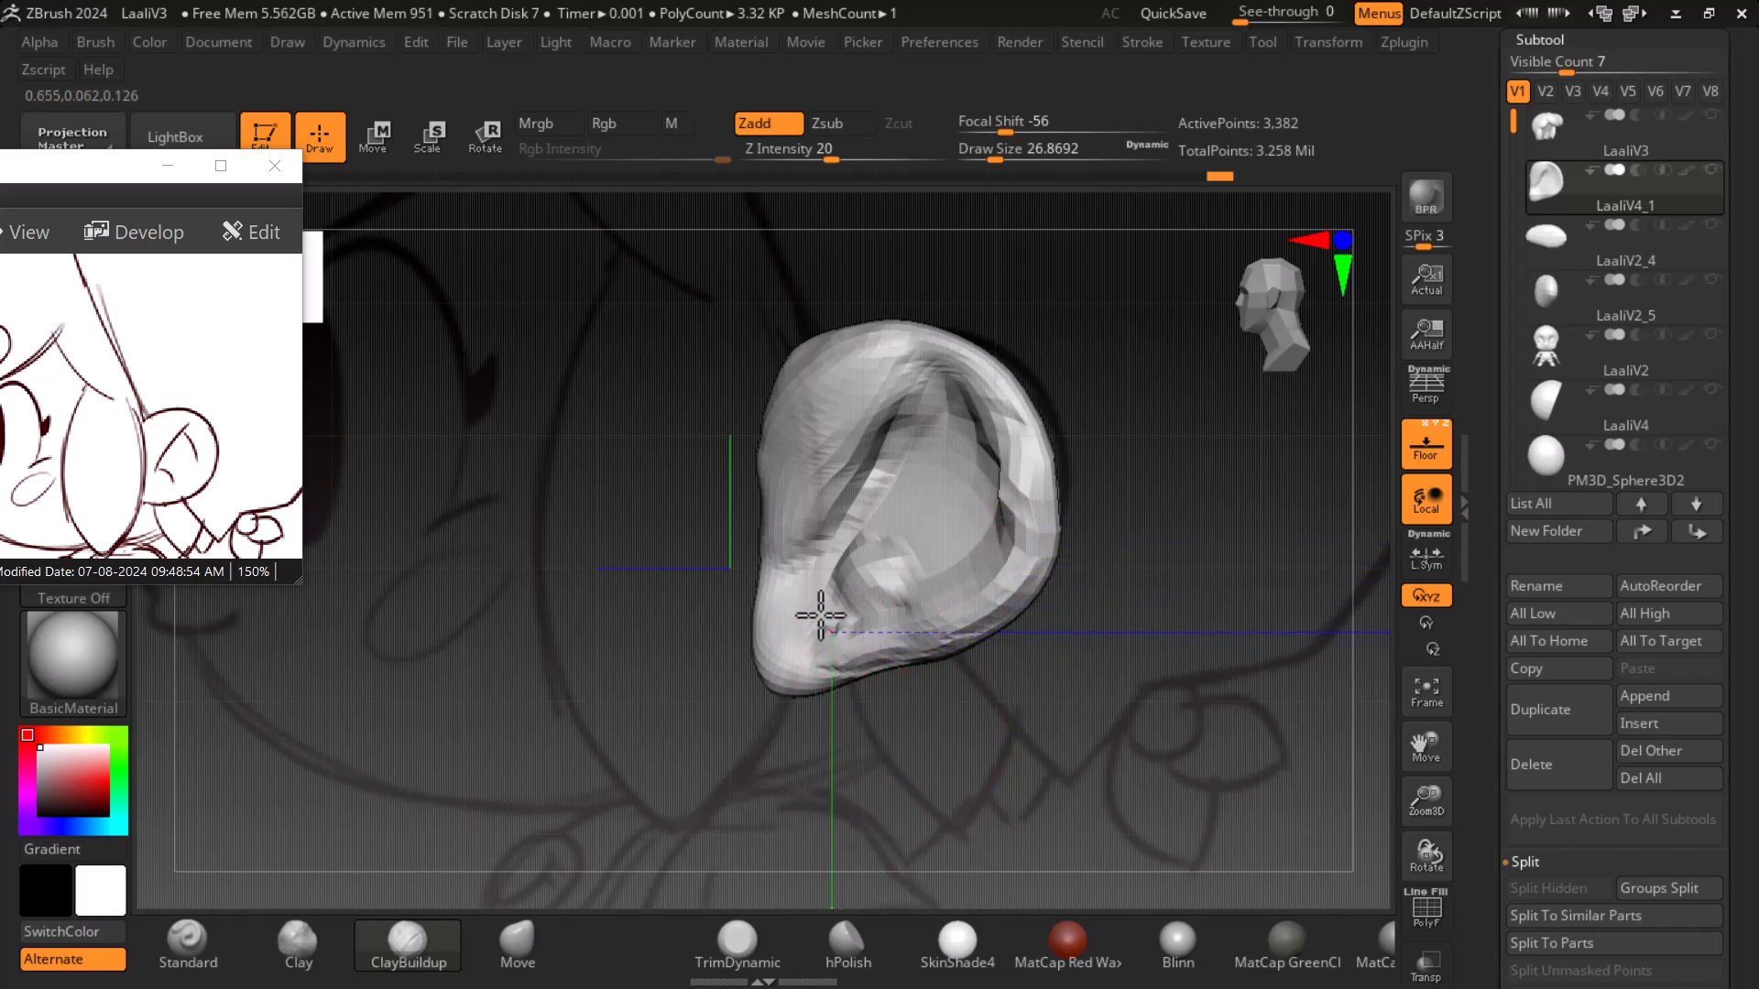
pyautogui.moveTo(818, 638)
pyautogui.mouseDown()
pyautogui.moveTo(785, 628)
pyautogui.moveTo(805, 569)
pyautogui.moveTo(782, 676)
pyautogui.moveTo(825, 578)
pyautogui.moveTo(856, 616)
pyautogui.moveTo(1016, 539)
pyautogui.moveTo(962, 366)
pyautogui.moveTo(1015, 445)
pyautogui.mouseUp()
pyautogui.click(1427, 444)
pyautogui.moveTo(1319, 646)
pyautogui.mouseDown()
pyautogui.moveTo(1295, 629)
pyautogui.moveTo(1315, 616)
pyautogui.mouseUp()
pyautogui.moveTo(951, 368); pyautogui.dragTo(1063, 476)
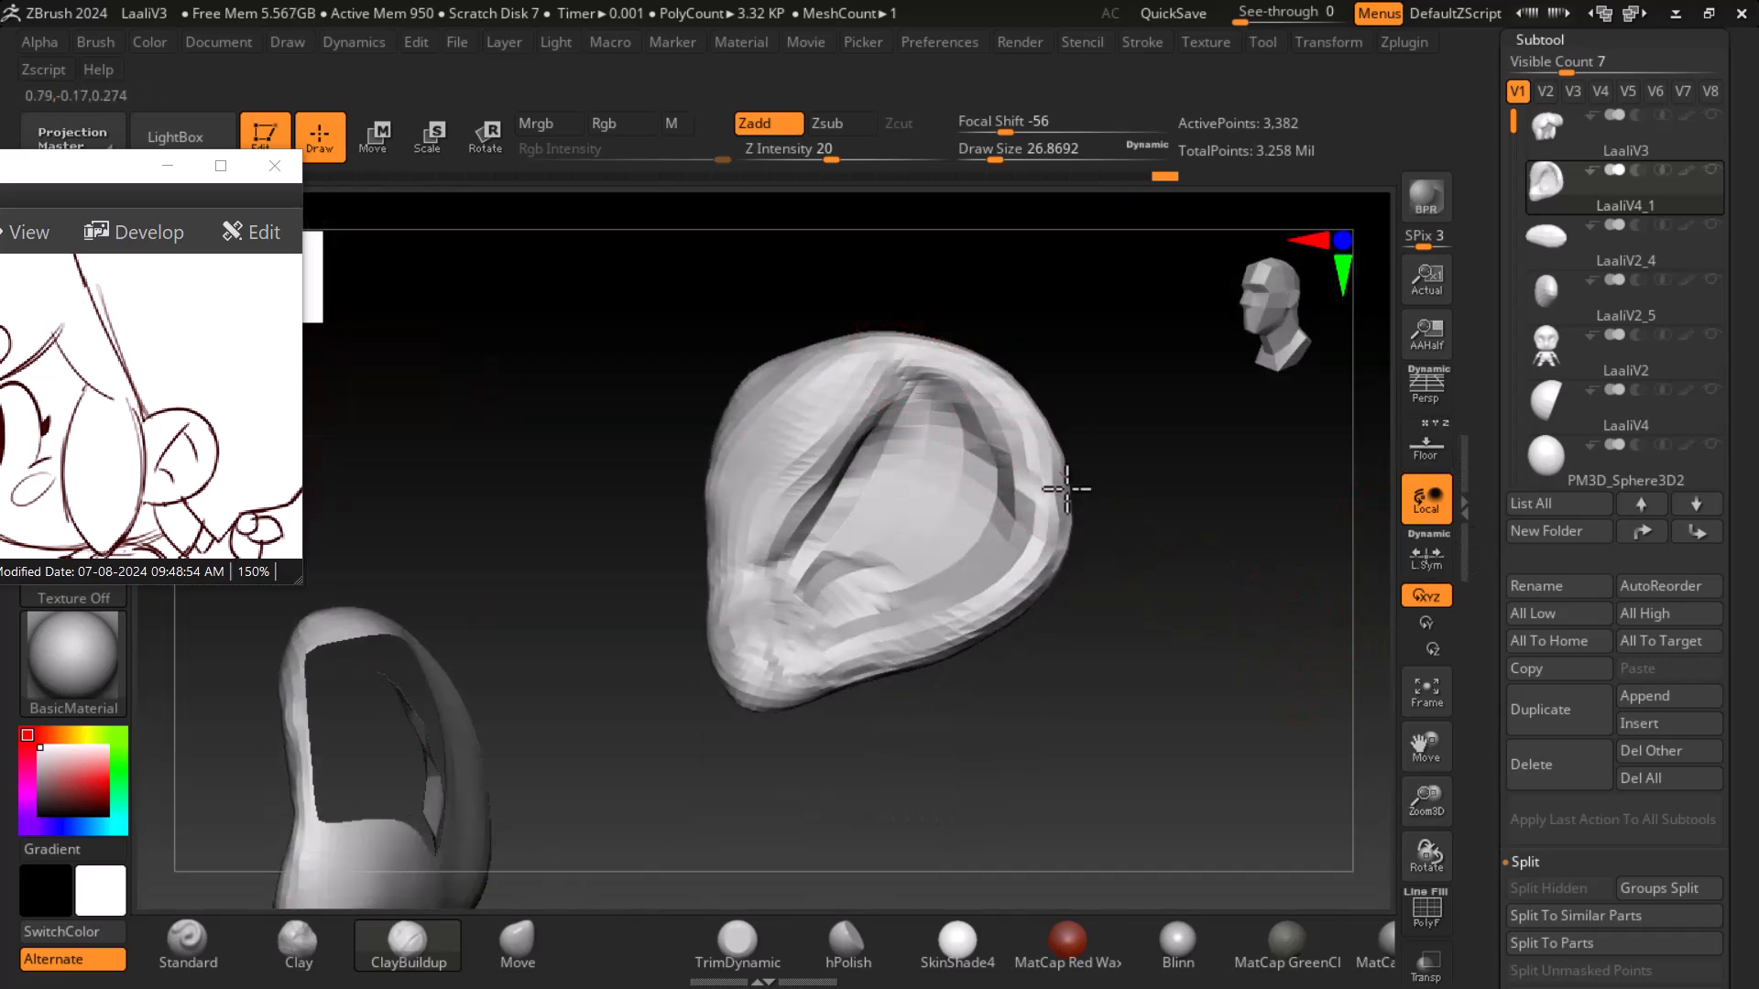
# - Subdivide the ear mesh again and smooth its surface
pyautogui.hotkey('ctrl', 'd')
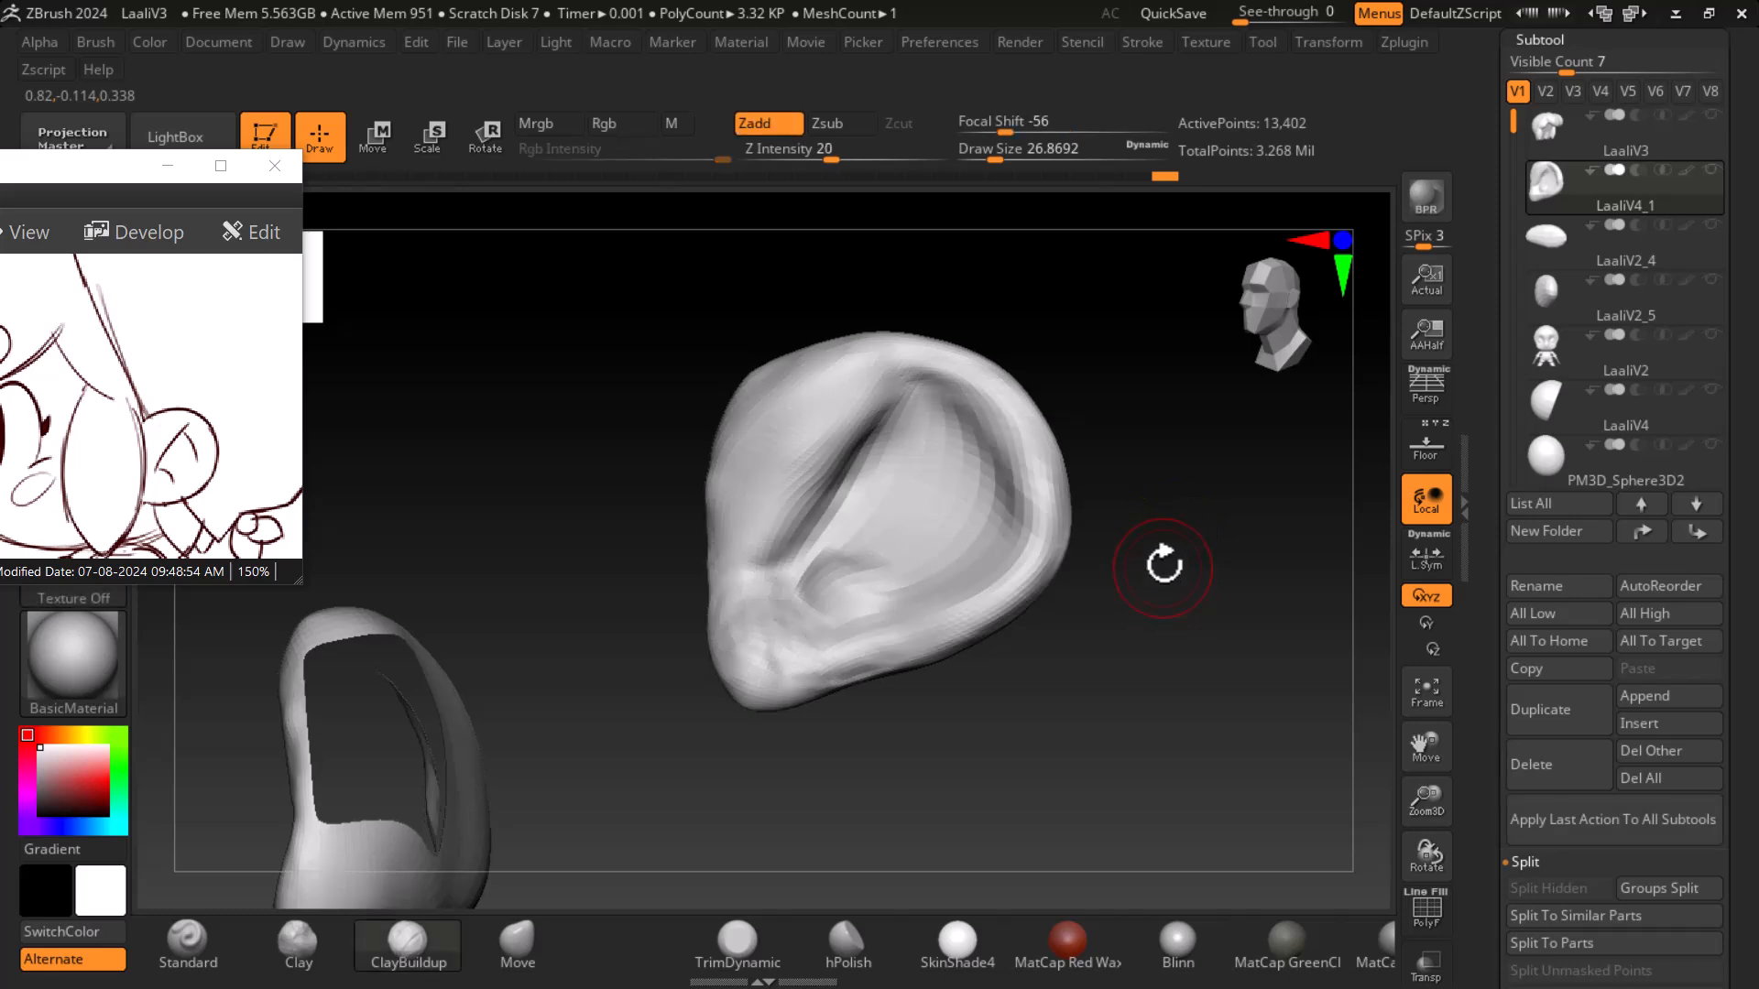
pyautogui.moveTo(977, 387)
pyautogui.mouseDown()
pyautogui.moveTo(906, 358)
pyautogui.moveTo(1008, 471)
pyautogui.moveTo(978, 606)
pyautogui.moveTo(990, 597)
pyautogui.moveTo(824, 647)
pyautogui.moveTo(727, 611)
pyautogui.mouseUp()
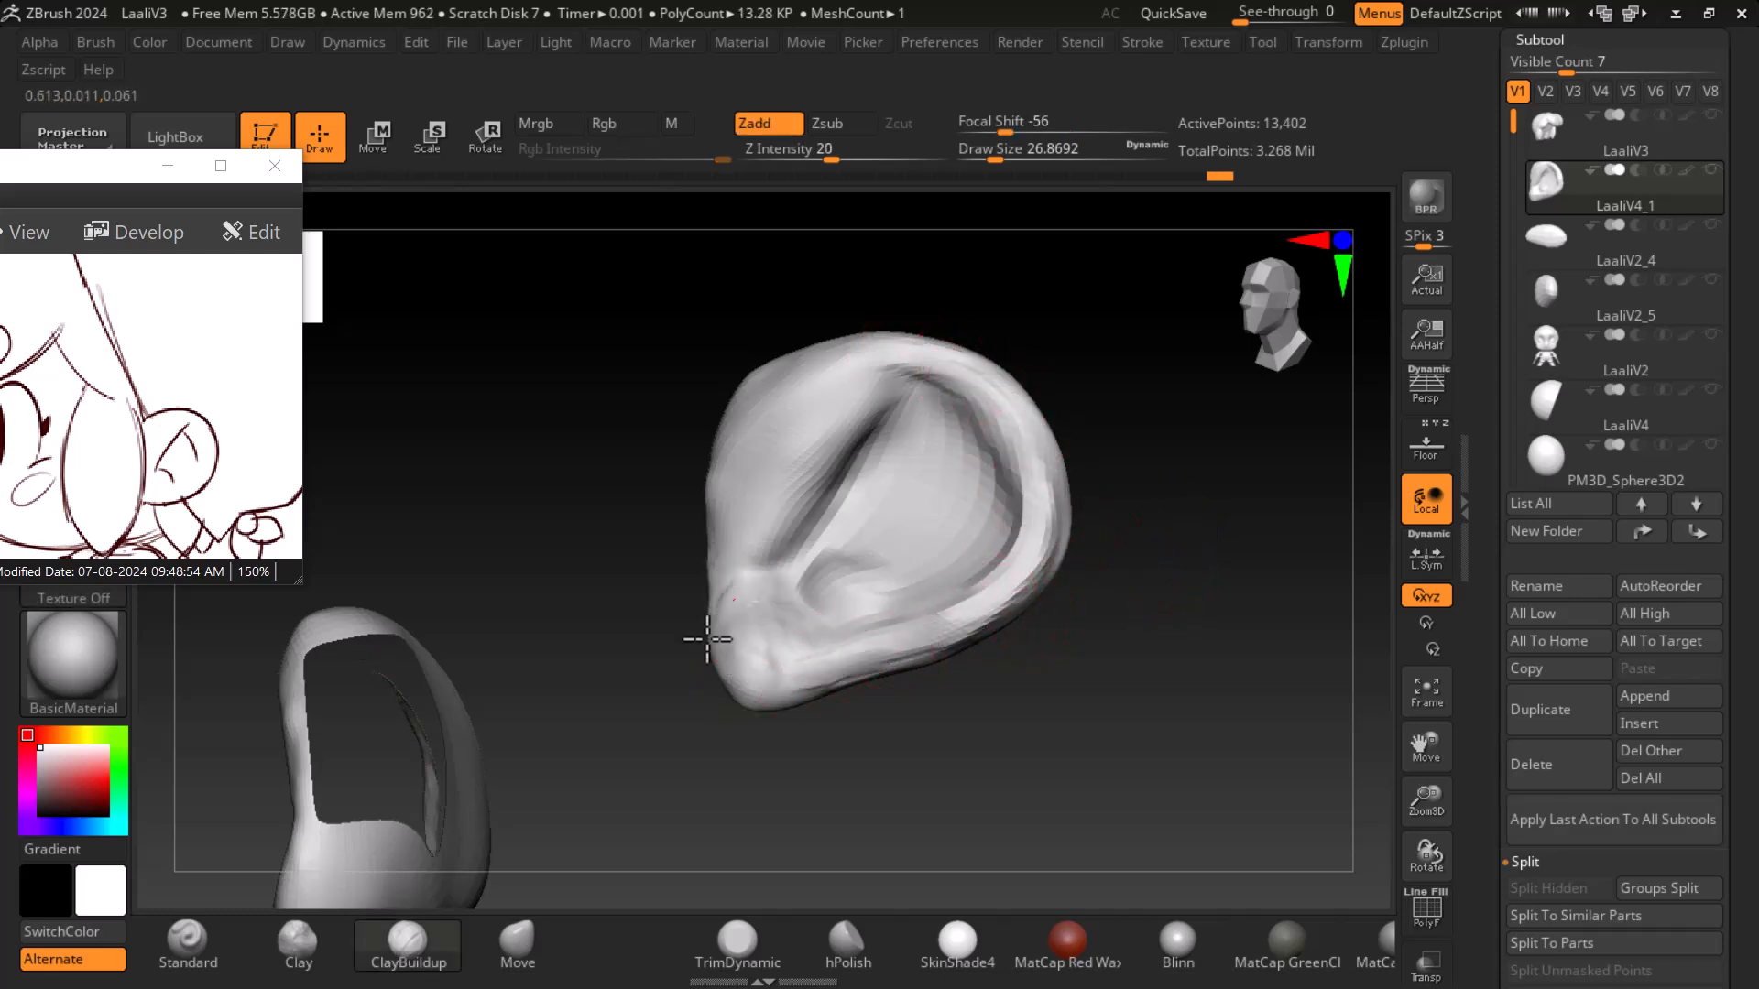
pyautogui.press('shift')
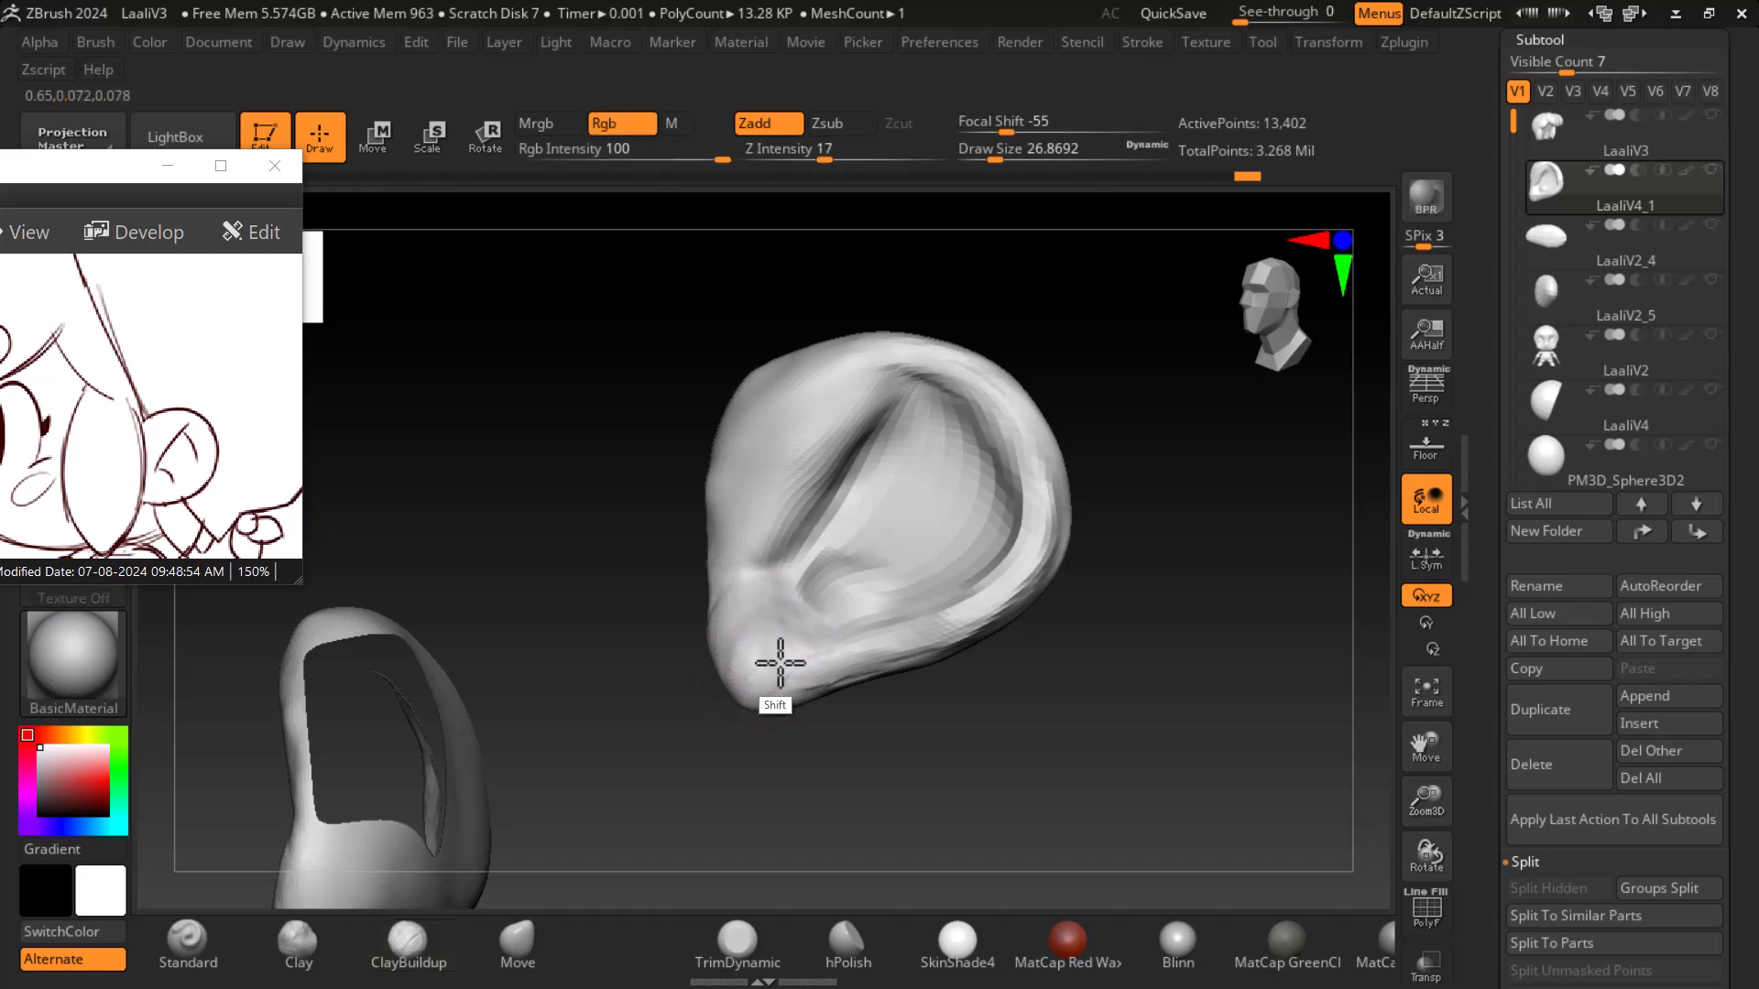
pyautogui.keyDown('shift'); pyautogui.moveTo(943, 638); pyautogui.dragTo(1001, 399); pyautogui.keyUp('shift')
# - Switch to the Standard brush at draw size about 13 and carve the ear's inner groove in Zsub mode
pyautogui.click(187, 944)
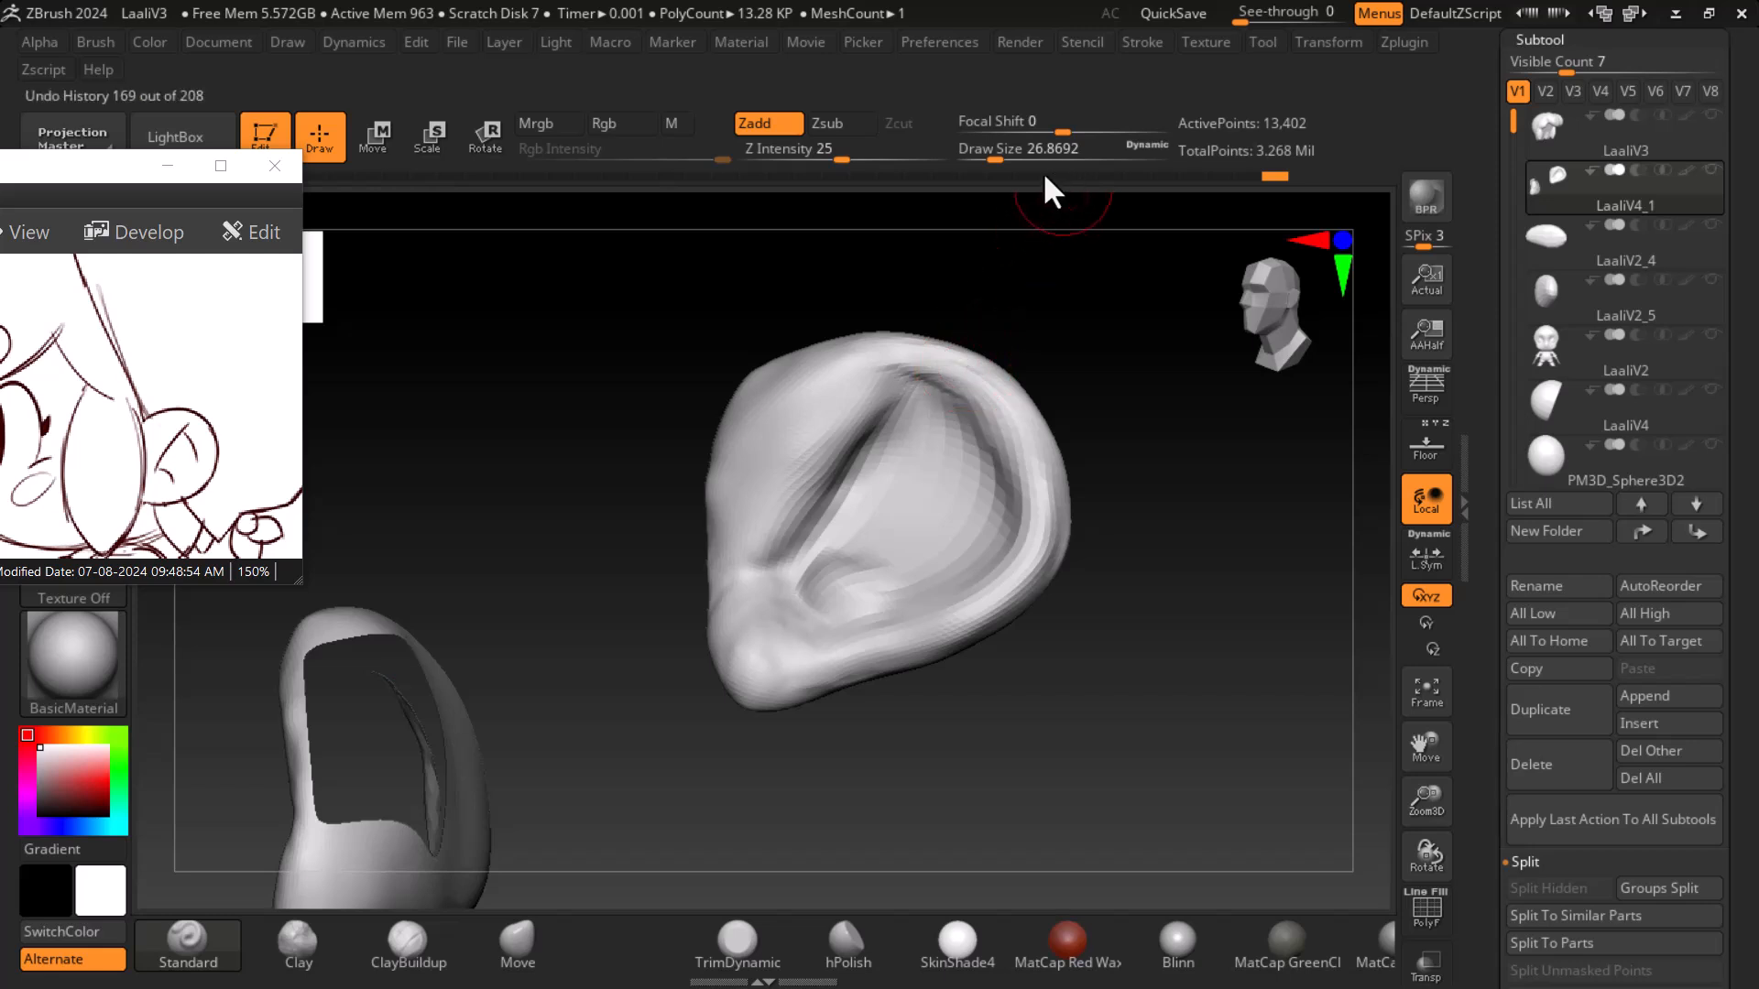
pyautogui.moveTo(986, 163)
pyautogui.mouseDown()
pyautogui.moveTo(996, 154)
pyautogui.moveTo(983, 159)
pyautogui.mouseUp()
pyautogui.moveTo(1146, 525)
pyautogui.mouseDown()
pyautogui.moveTo(1170, 577)
pyautogui.moveTo(1160, 566)
pyautogui.mouseUp()
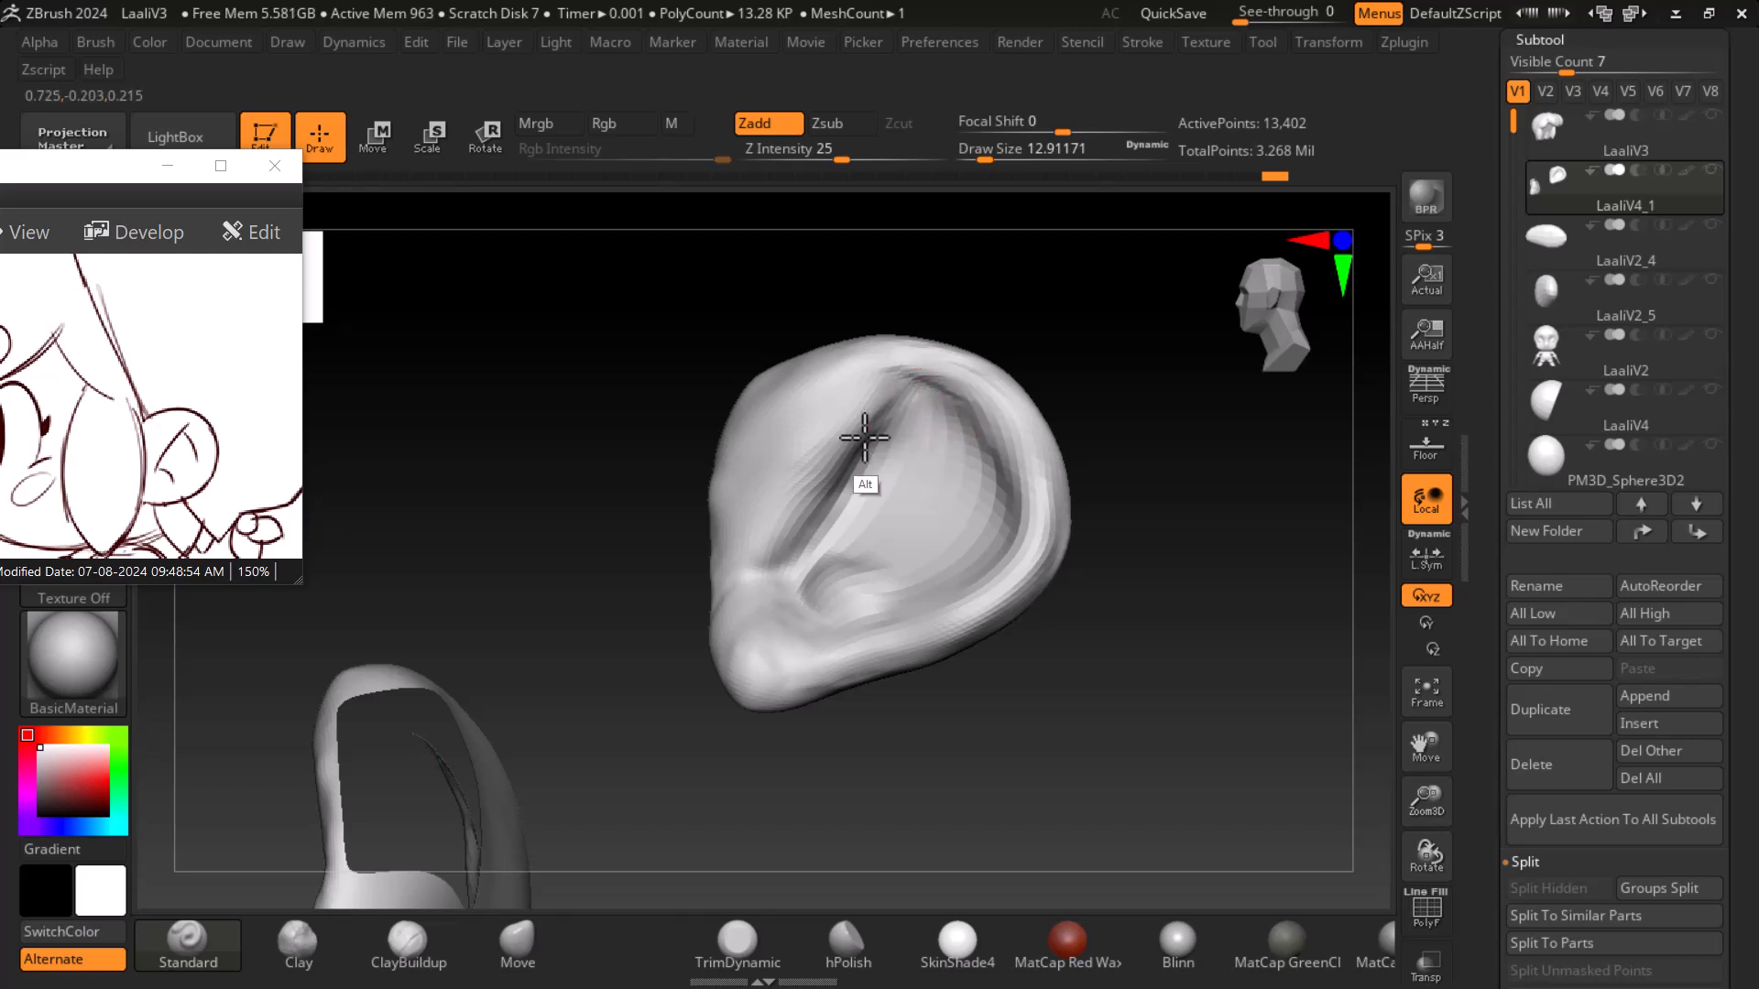
pyautogui.keyDown('alt'); pyautogui.moveTo(894, 413); pyautogui.dragTo(803, 561); pyautogui.keyUp('alt')
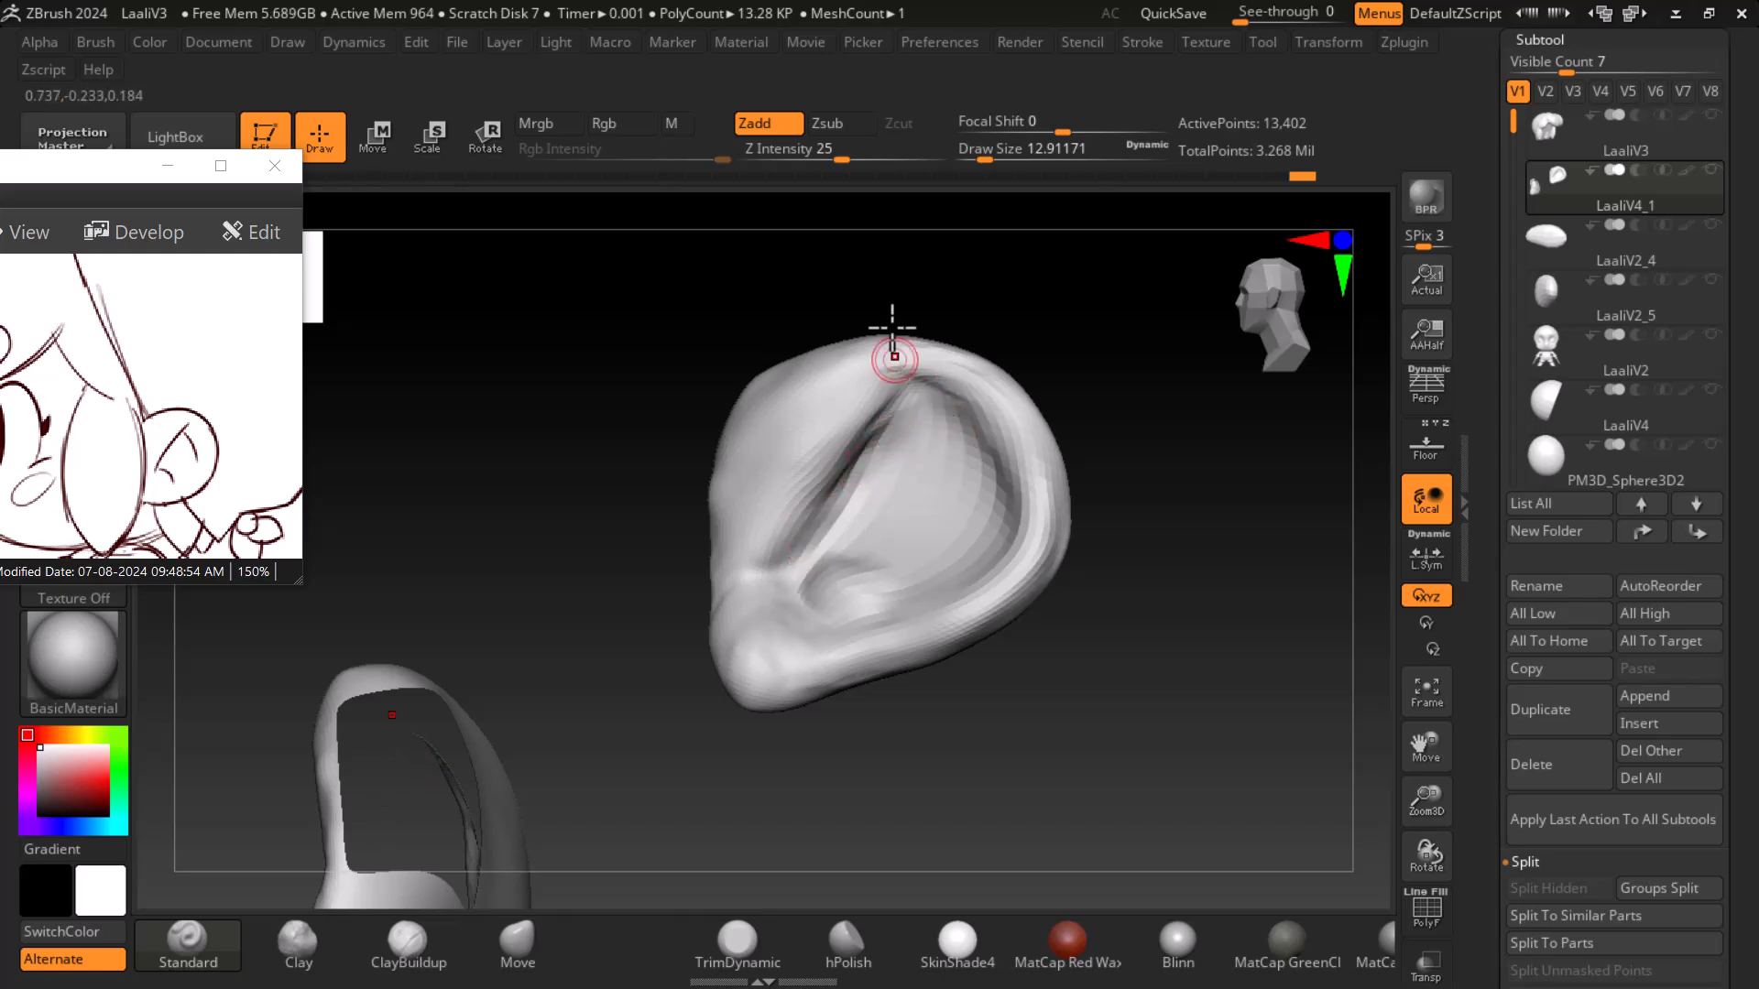
pyautogui.click(843, 123)
pyautogui.moveTo(916, 392); pyautogui.dragTo(776, 577)
# - Deepen the ear's concha and antihelix grooves with Standard brush Zsub strokes
pyautogui.moveTo(1173, 568)
pyautogui.mouseDown()
pyautogui.moveTo(1287, 653)
pyautogui.moveTo(1189, 570)
pyautogui.mouseUp()
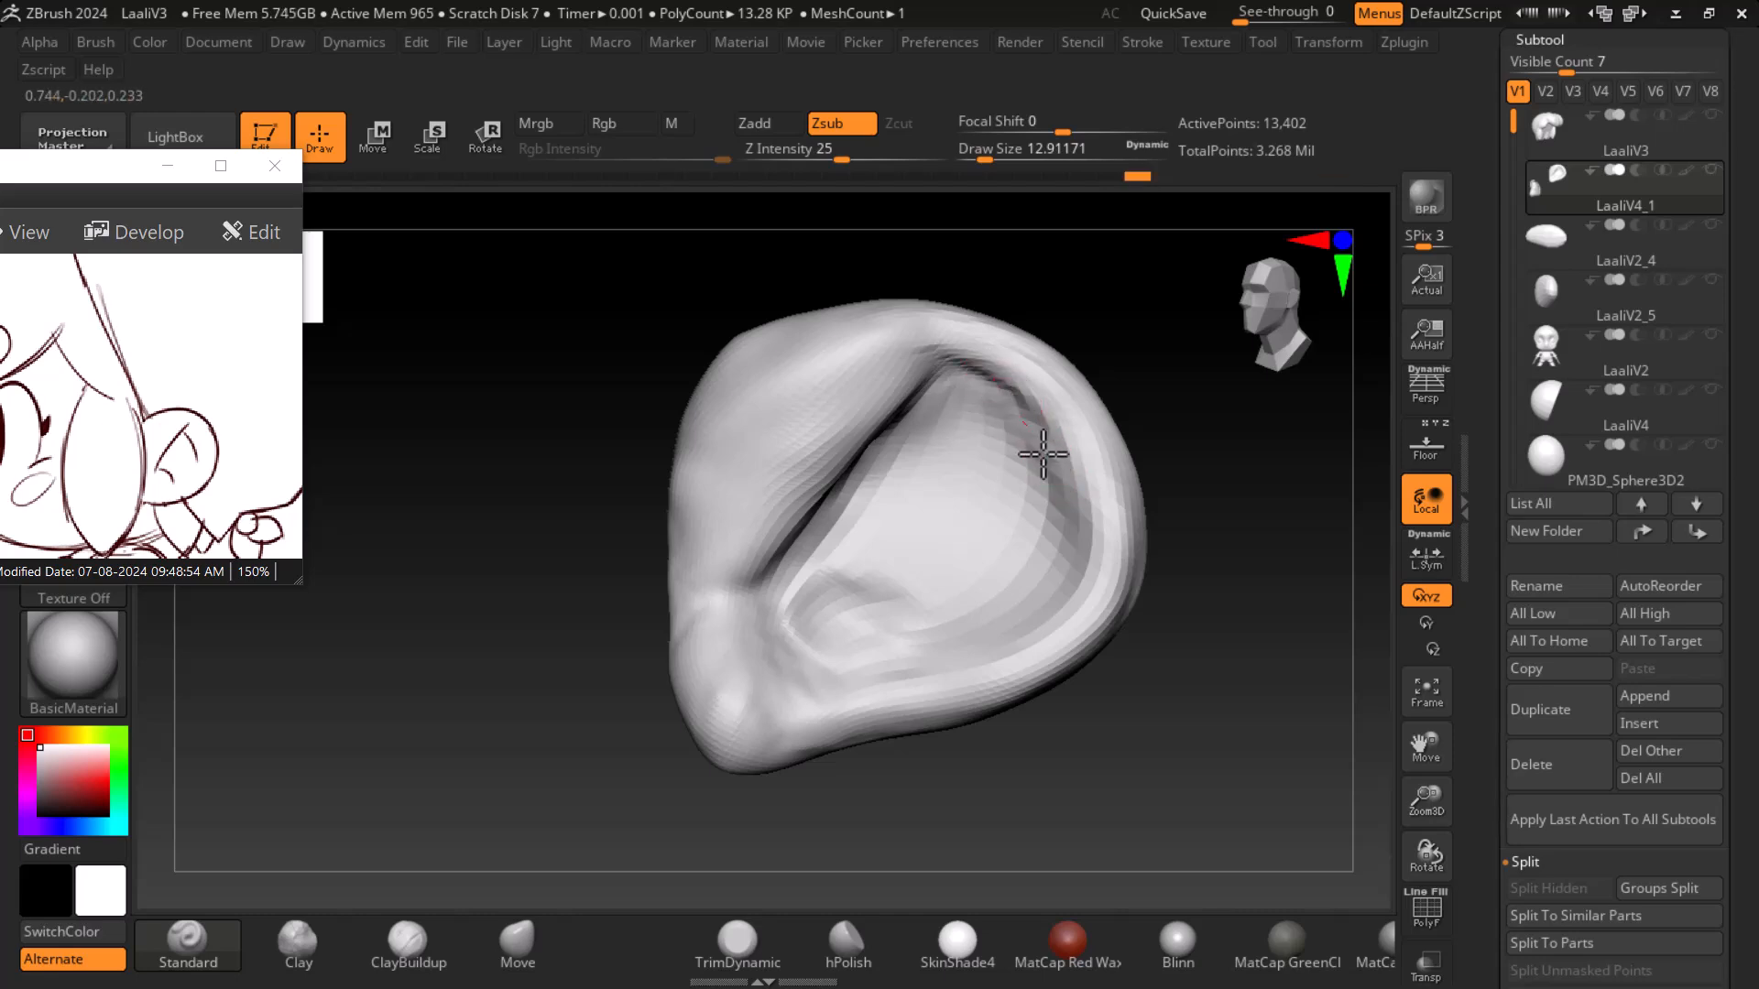
pyautogui.click(1436, 445)
pyautogui.keyDown('shift'); pyautogui.moveTo(1292, 577); pyautogui.dragTo(1233, 569); pyautogui.keyUp('shift')
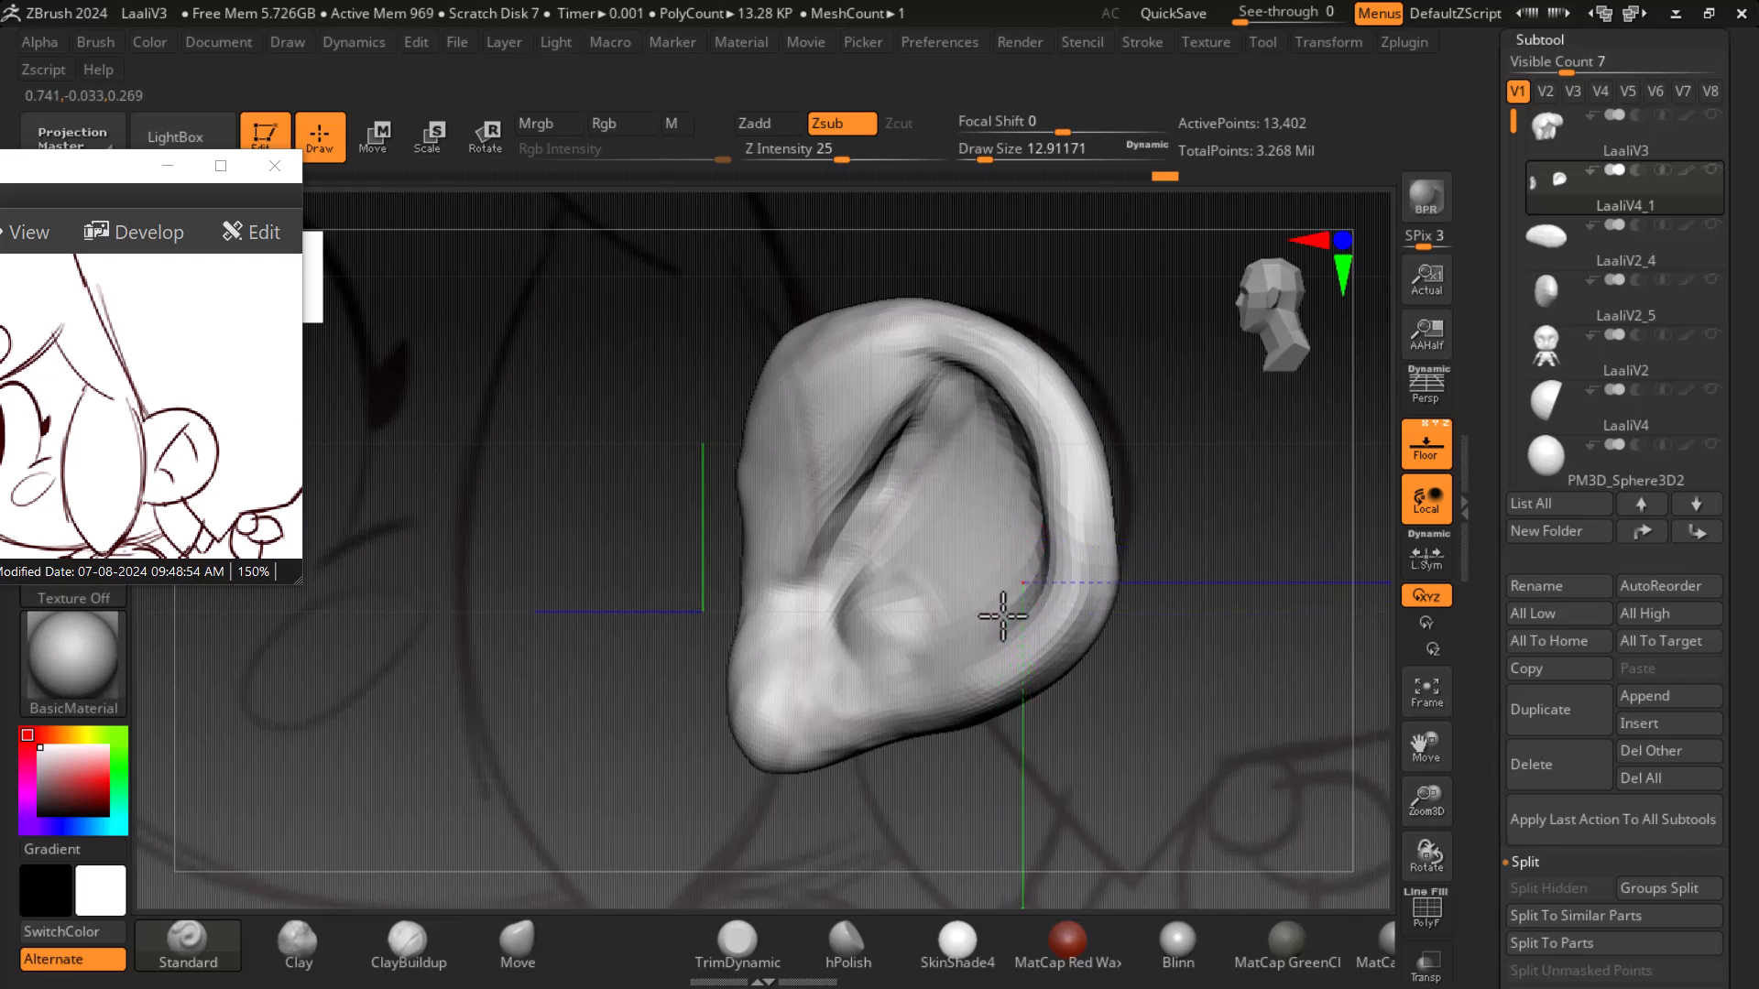
pyautogui.hotkey('shift', 'p')
pyautogui.moveTo(1364, 506); pyautogui.dragTo(1135, 568)
pyautogui.moveTo(968, 382)
pyautogui.keyDown('alt'); pyautogui.mouseDown()
pyautogui.moveTo(1068, 522)
pyautogui.moveTo(975, 638)
pyautogui.moveTo(946, 641)
pyautogui.mouseUp(); pyautogui.keyUp('alt')
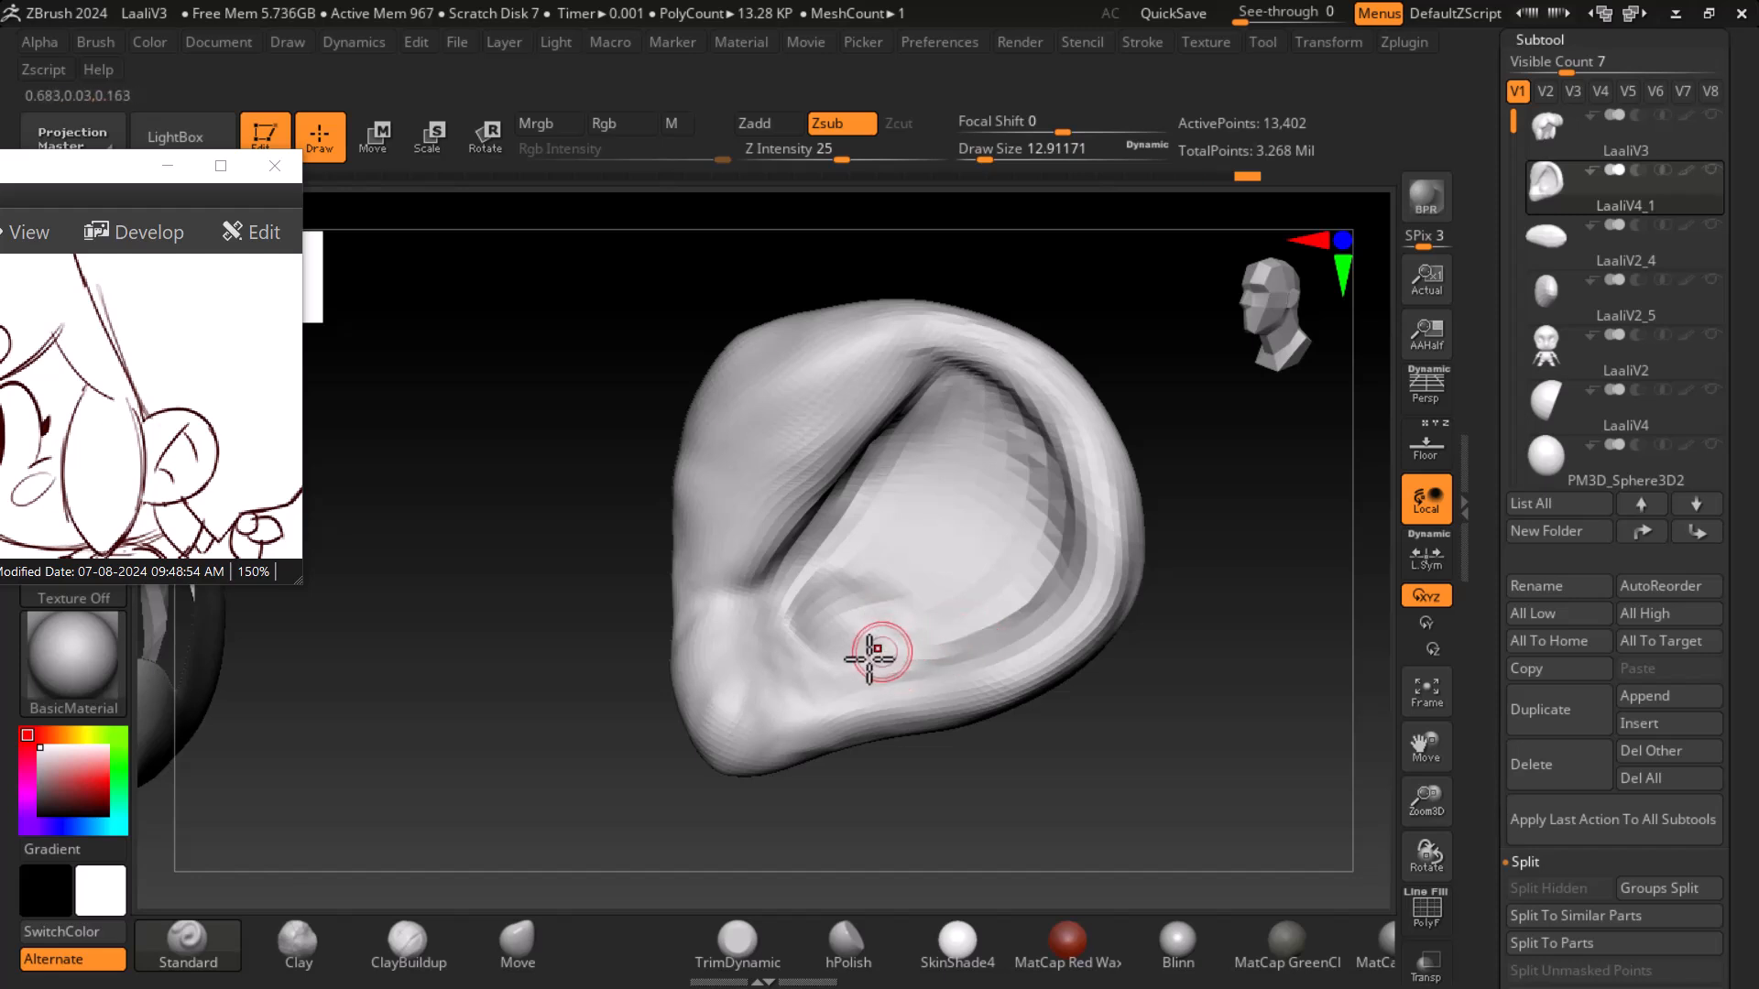
pyautogui.moveTo(1081, 747); pyautogui.dragTo(1163, 772)
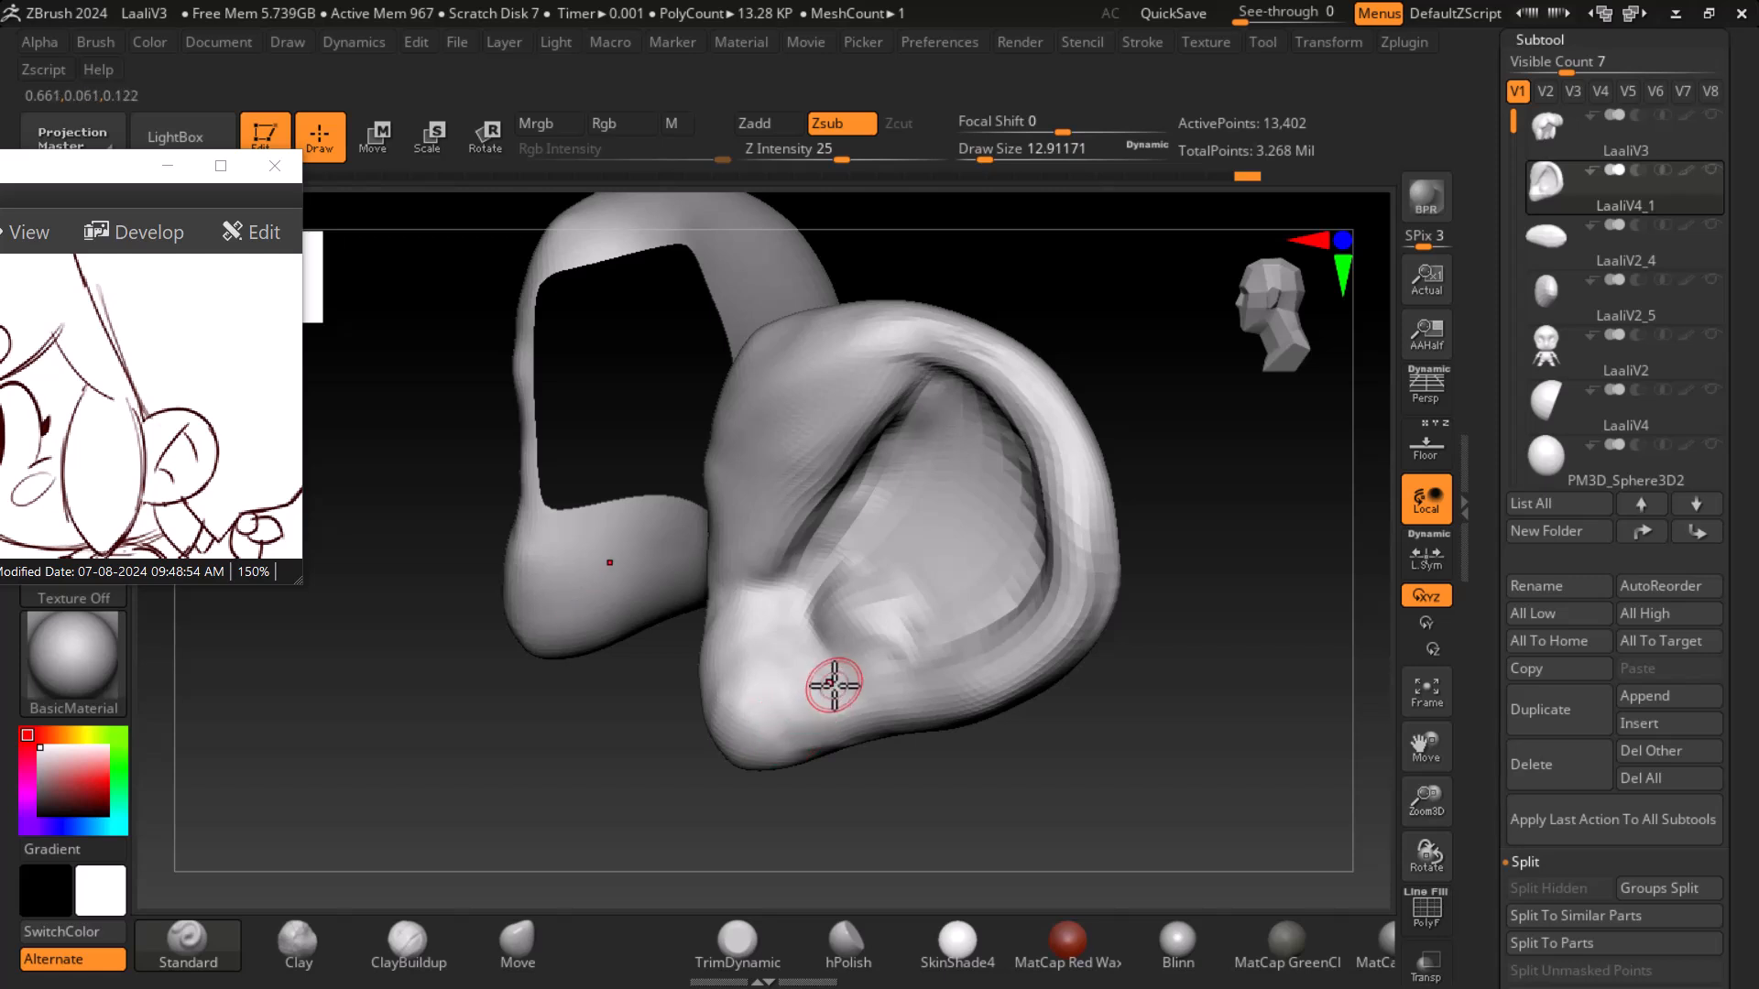
# - Build up the ear's lower bowl with ClayBuildup and carve it back with the Standard brush
pyautogui.click(408, 943)
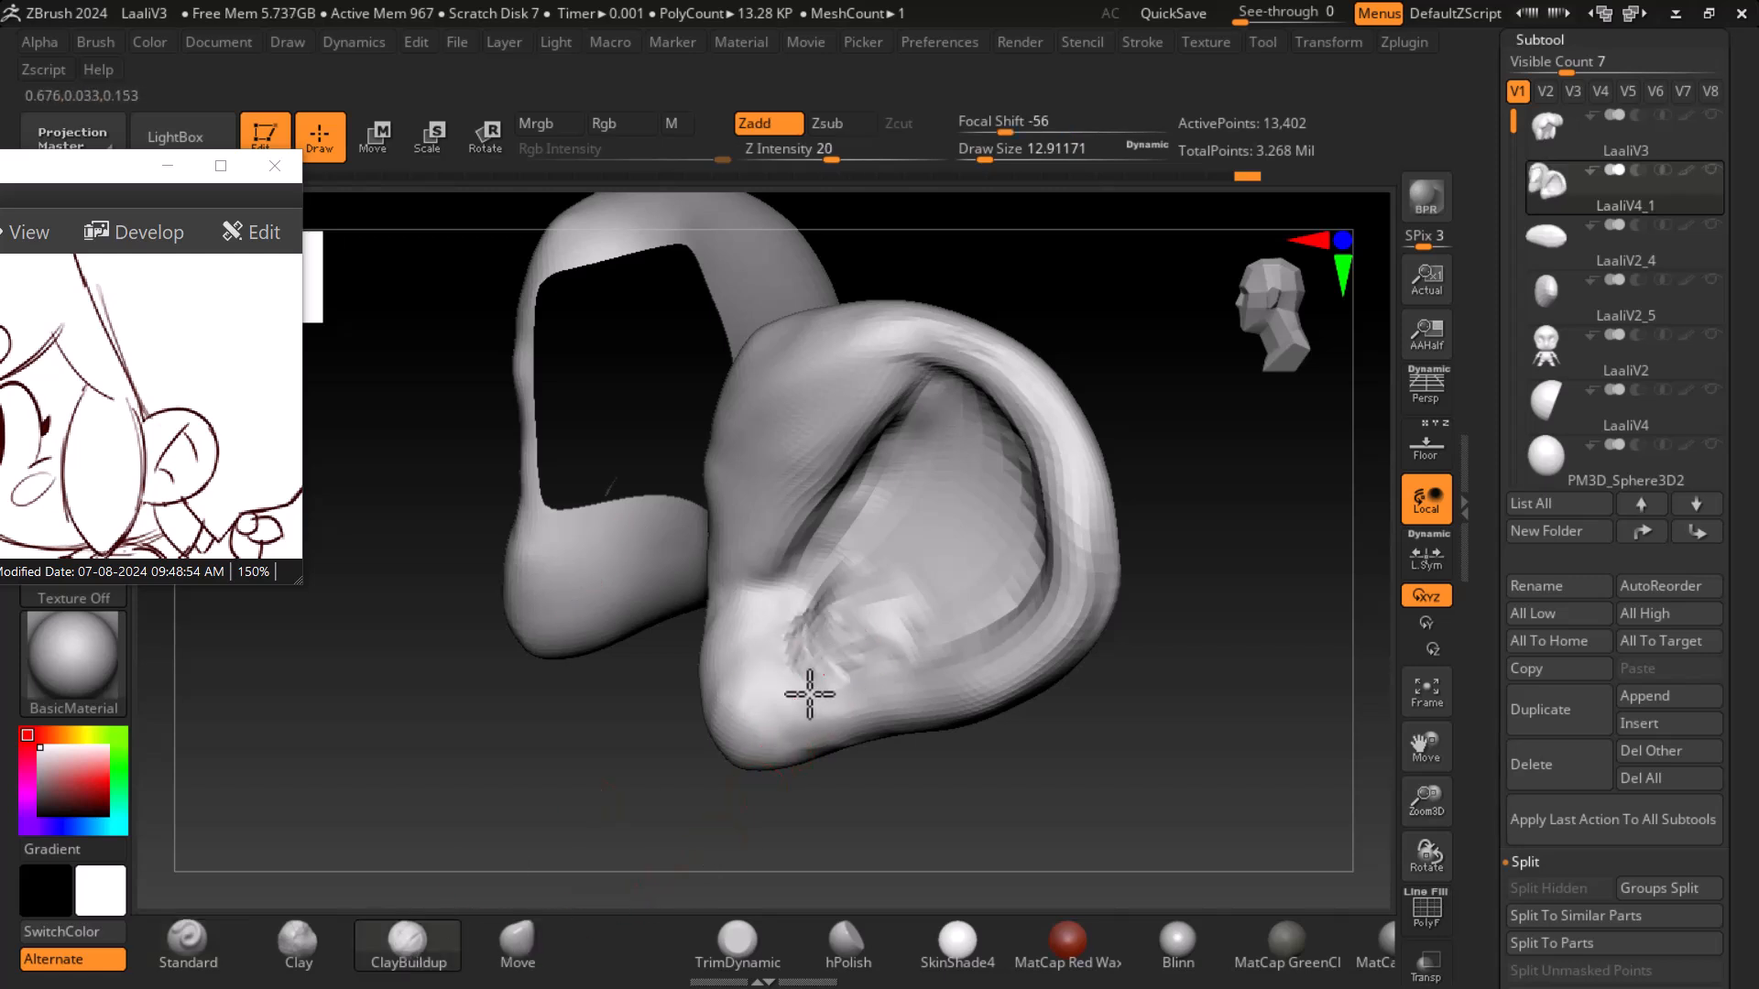
pyautogui.moveTo(824, 595)
pyautogui.mouseDown()
pyautogui.moveTo(879, 655)
pyautogui.moveTo(776, 652)
pyautogui.moveTo(794, 680)
pyautogui.moveTo(834, 659)
pyautogui.moveTo(825, 675)
pyautogui.moveTo(797, 629)
pyautogui.moveTo(891, 641)
pyautogui.mouseUp()
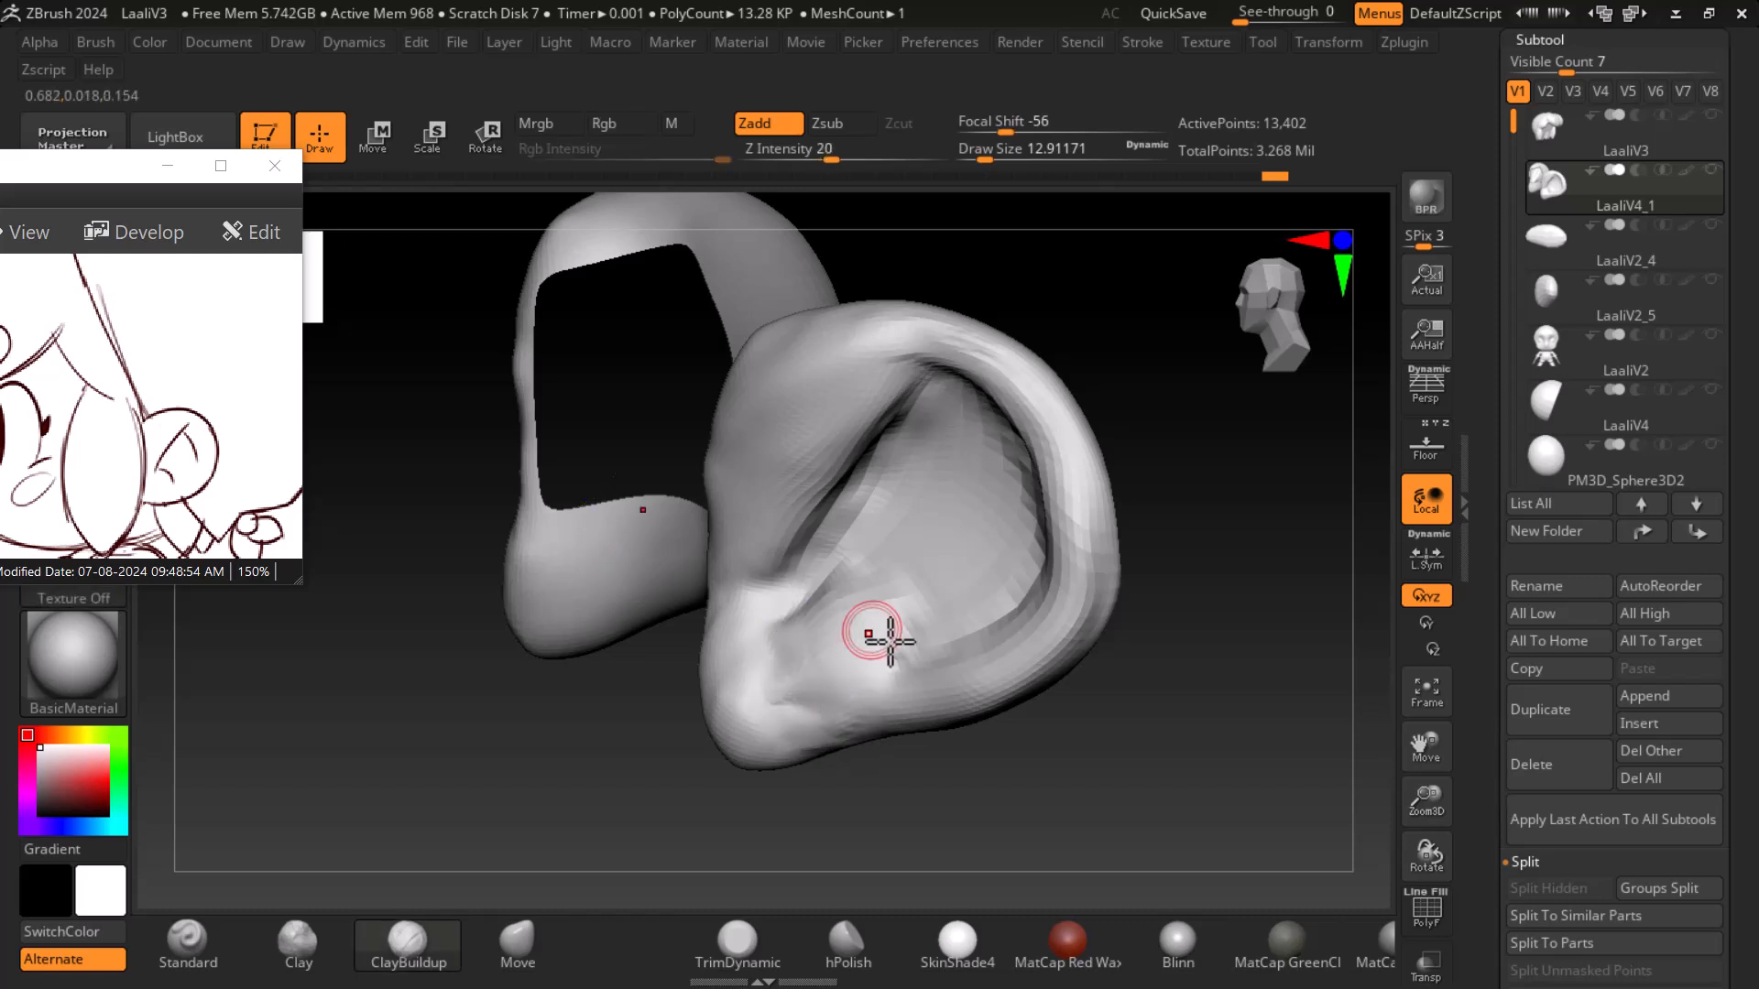
pyautogui.click(187, 943)
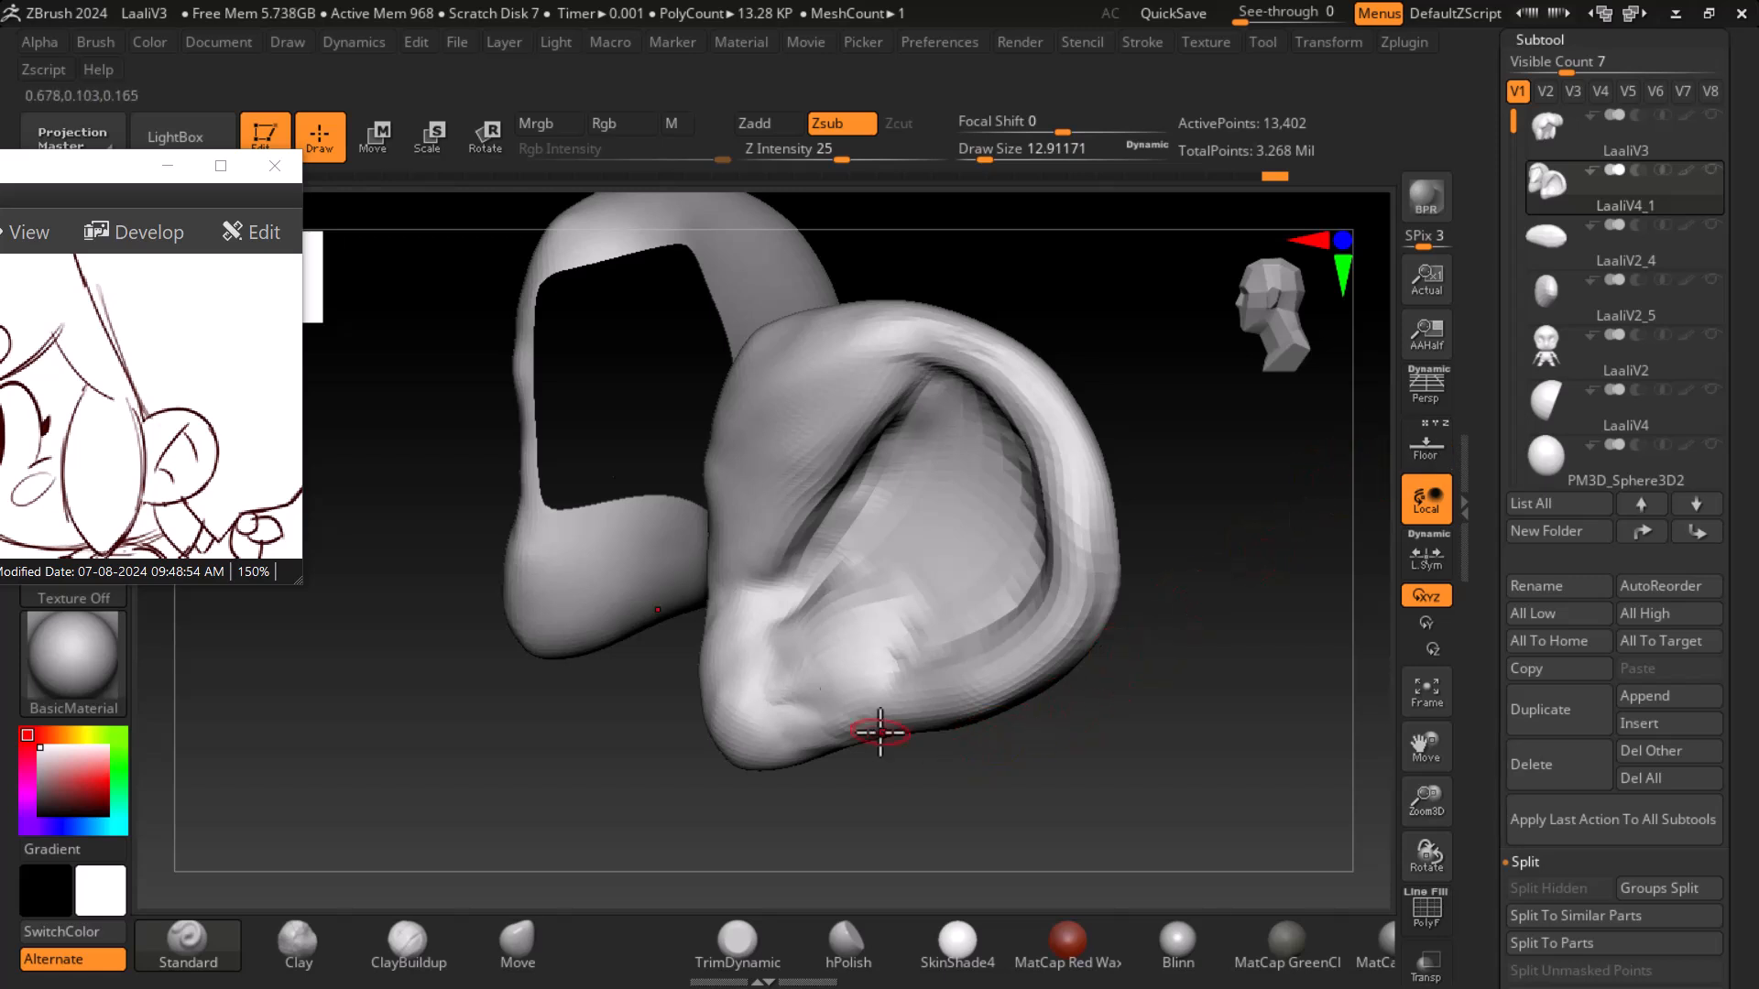
pyautogui.press('alt')
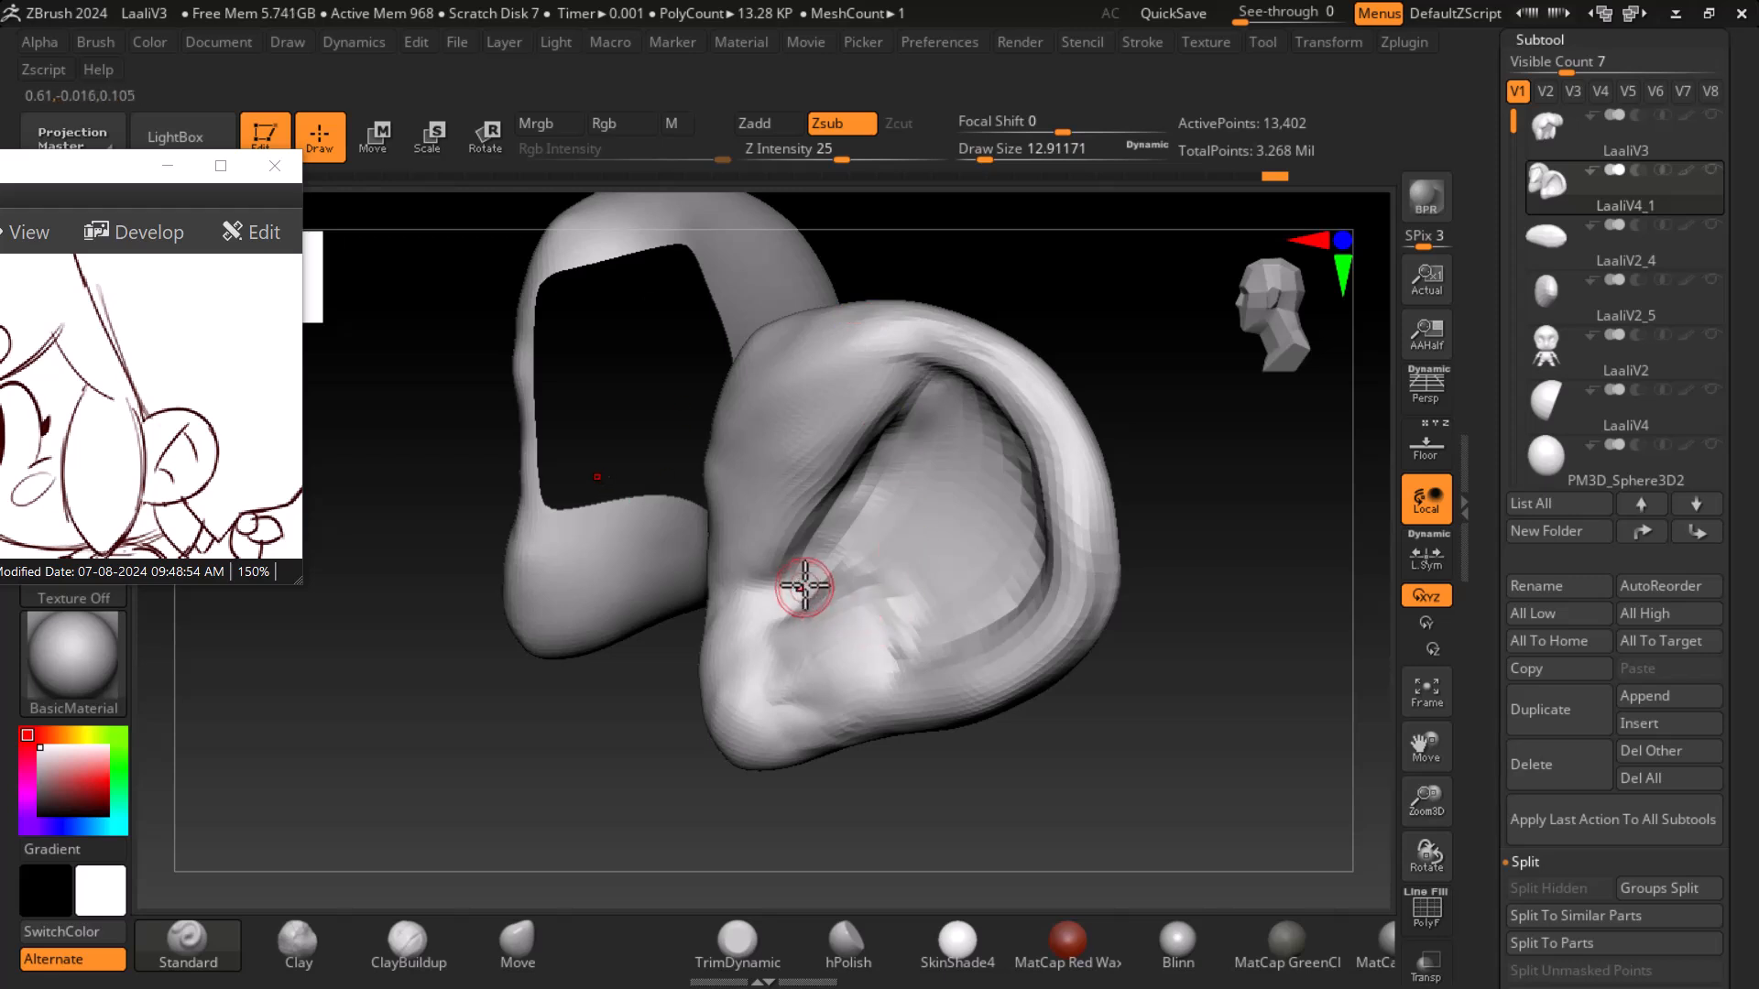
pyautogui.moveTo(834, 580); pyautogui.dragTo(909, 666)
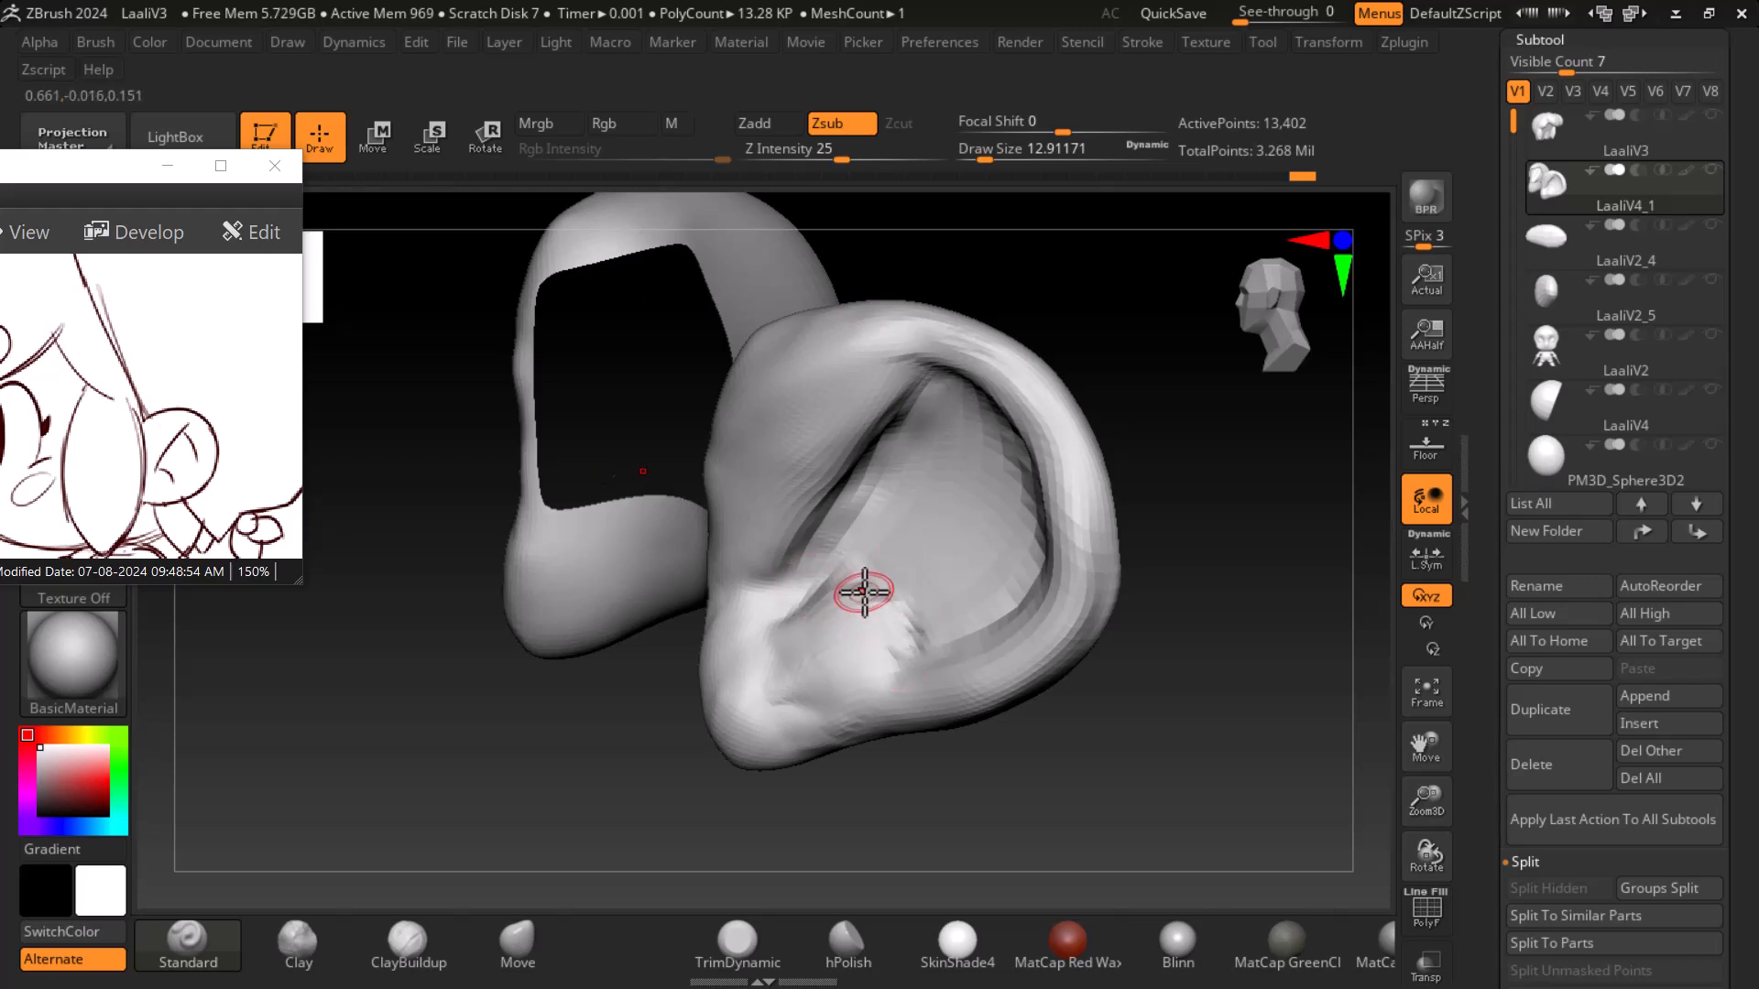
# - Subdivide the ear mesh once more and carve along its inner rim
pyautogui.moveTo(1146, 712)
pyautogui.mouseDown()
pyautogui.moveTo(1319, 718)
pyautogui.moveTo(1248, 711)
pyautogui.moveTo(1342, 758)
pyautogui.moveTo(1236, 785)
pyautogui.moveTo(1201, 816)
pyautogui.mouseUp()
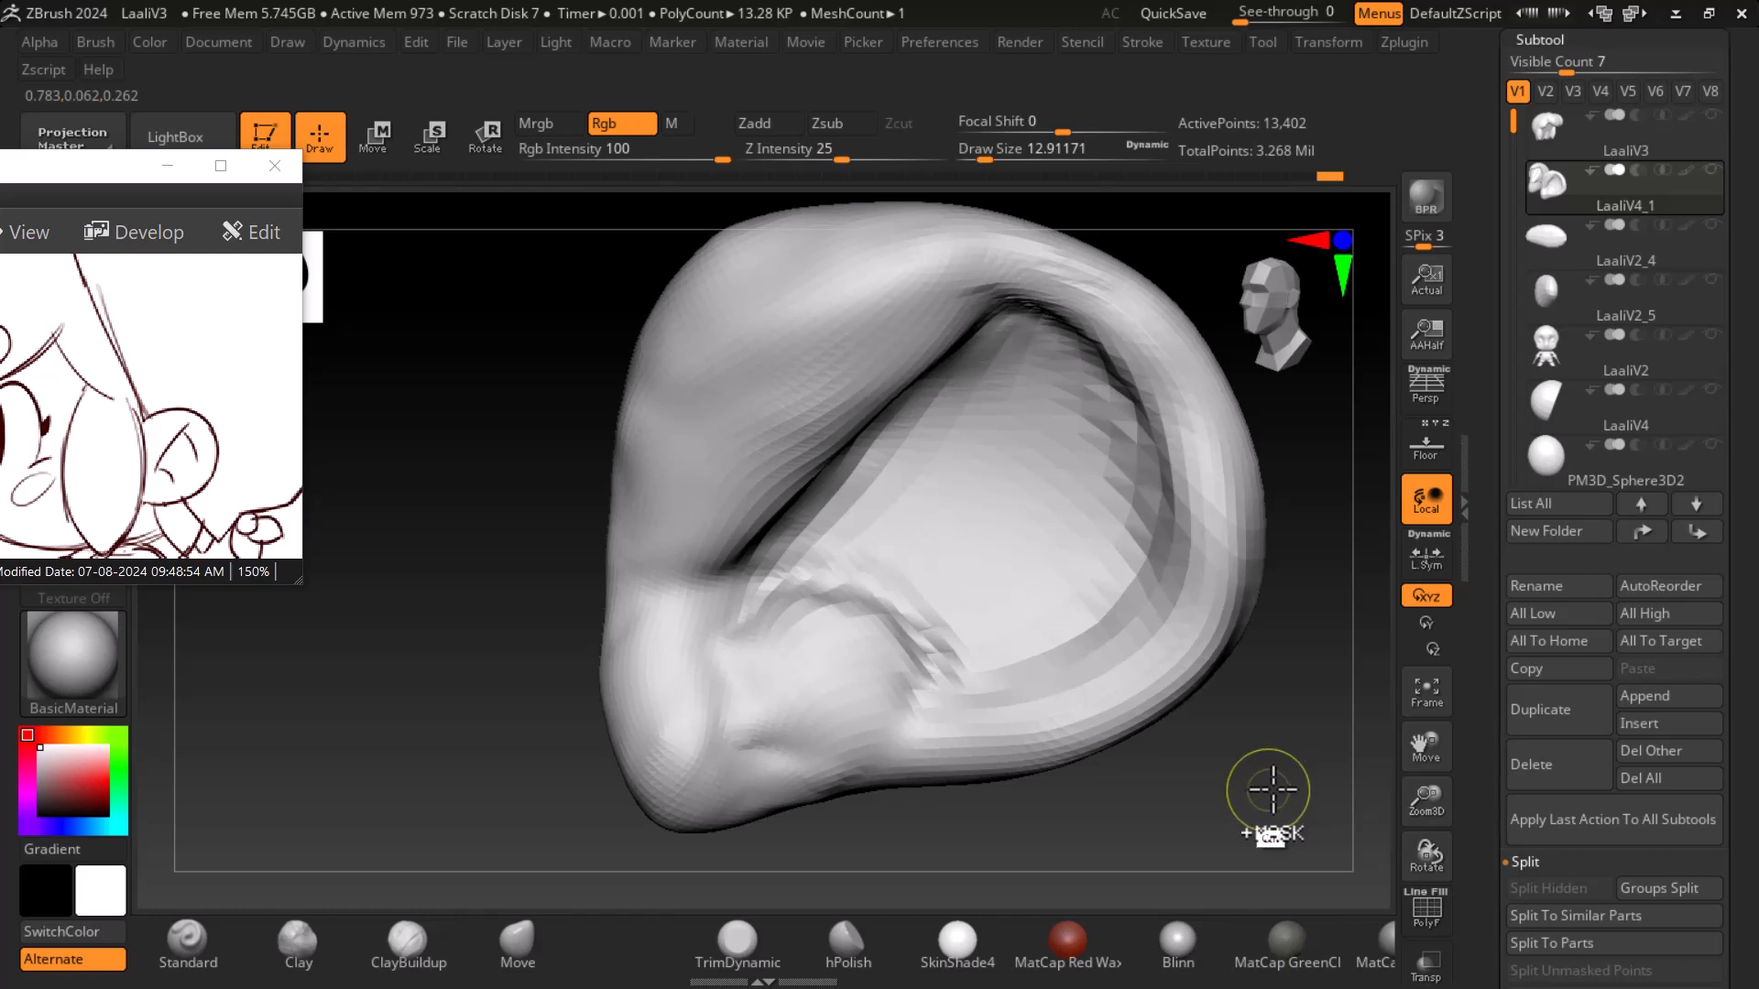
pyautogui.hotkey('ctrl', 'd')
pyautogui.moveTo(1278, 788)
pyautogui.mouseDown()
pyautogui.moveTo(1284, 706)
pyautogui.moveTo(1331, 668)
pyautogui.moveTo(1338, 691)
pyautogui.mouseUp()
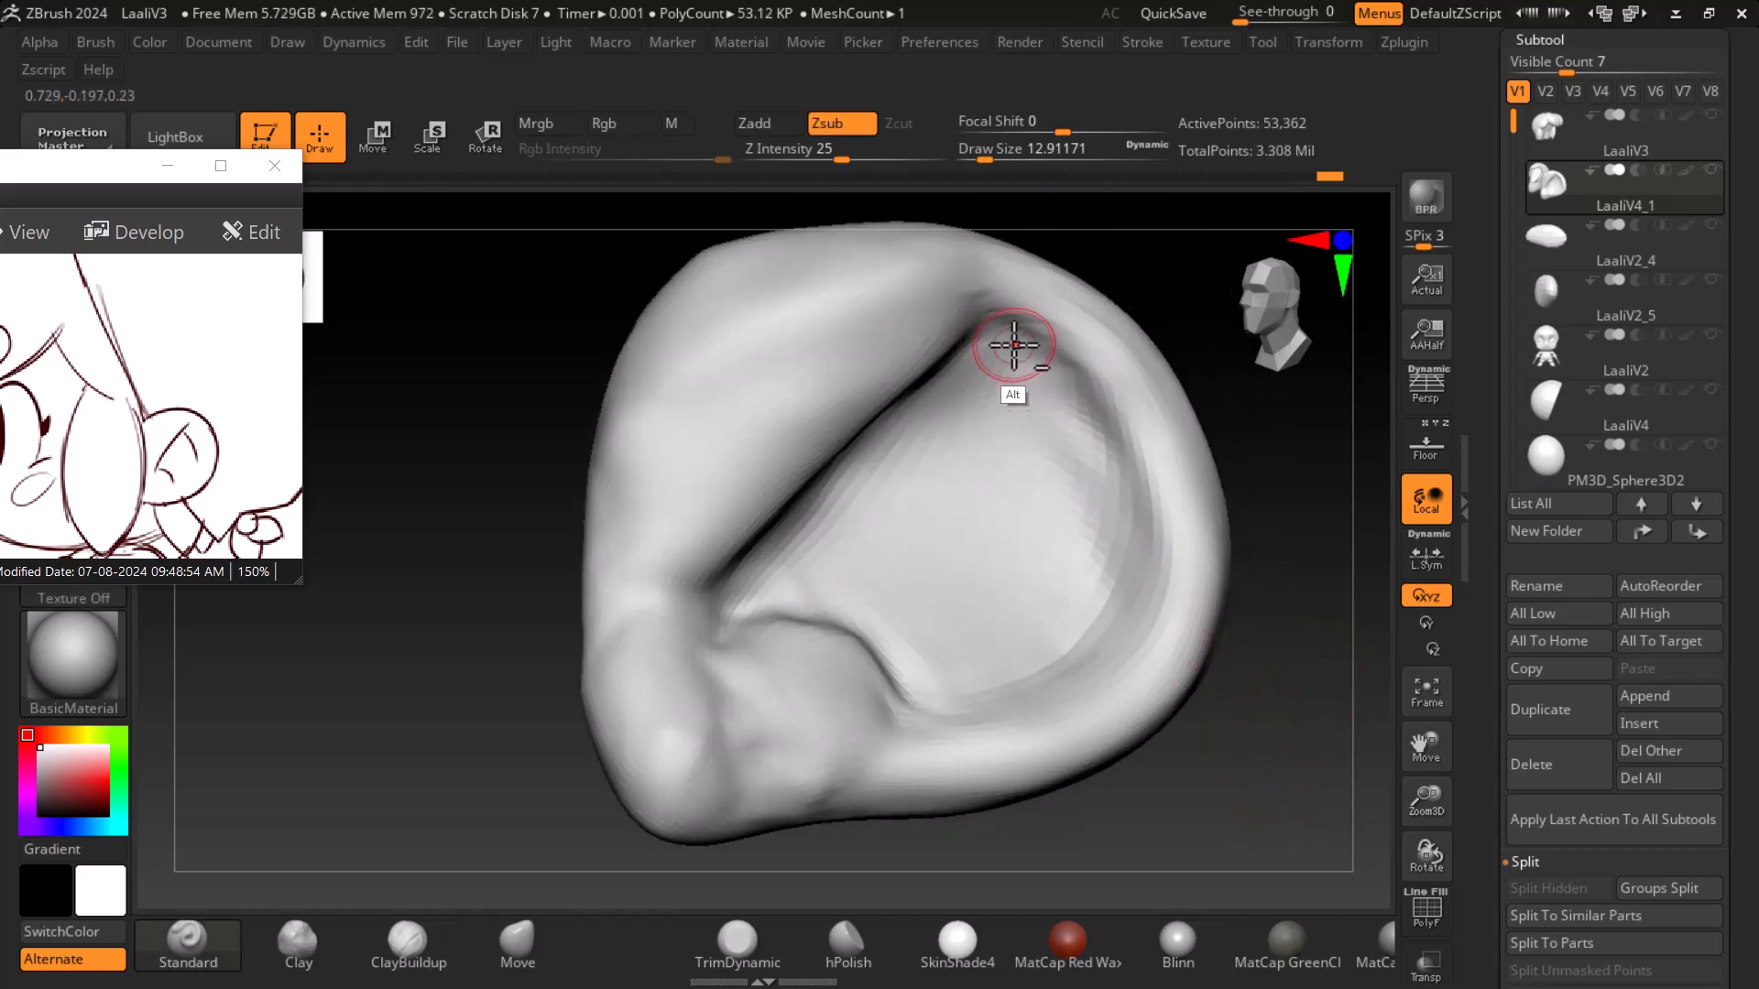
# - Deepen the groove along the ear's upper rim and inner bowl with more Standard brush Zsub strokes
pyautogui.moveTo(1056, 389)
pyautogui.keyDown('alt'); pyautogui.mouseDown()
pyautogui.moveTo(1048, 360)
pyautogui.moveTo(1119, 546)
pyautogui.moveTo(1130, 495)
pyautogui.mouseUp(); pyautogui.keyUp('alt')
pyautogui.moveTo(1269, 641); pyautogui.dragTo(1255, 728)
pyautogui.moveTo(1049, 392)
pyautogui.keyDown('alt'); pyautogui.mouseDown()
pyautogui.moveTo(1069, 378)
pyautogui.moveTo(1131, 511)
pyautogui.moveTo(1032, 675)
pyautogui.mouseUp(); pyautogui.keyUp('alt')
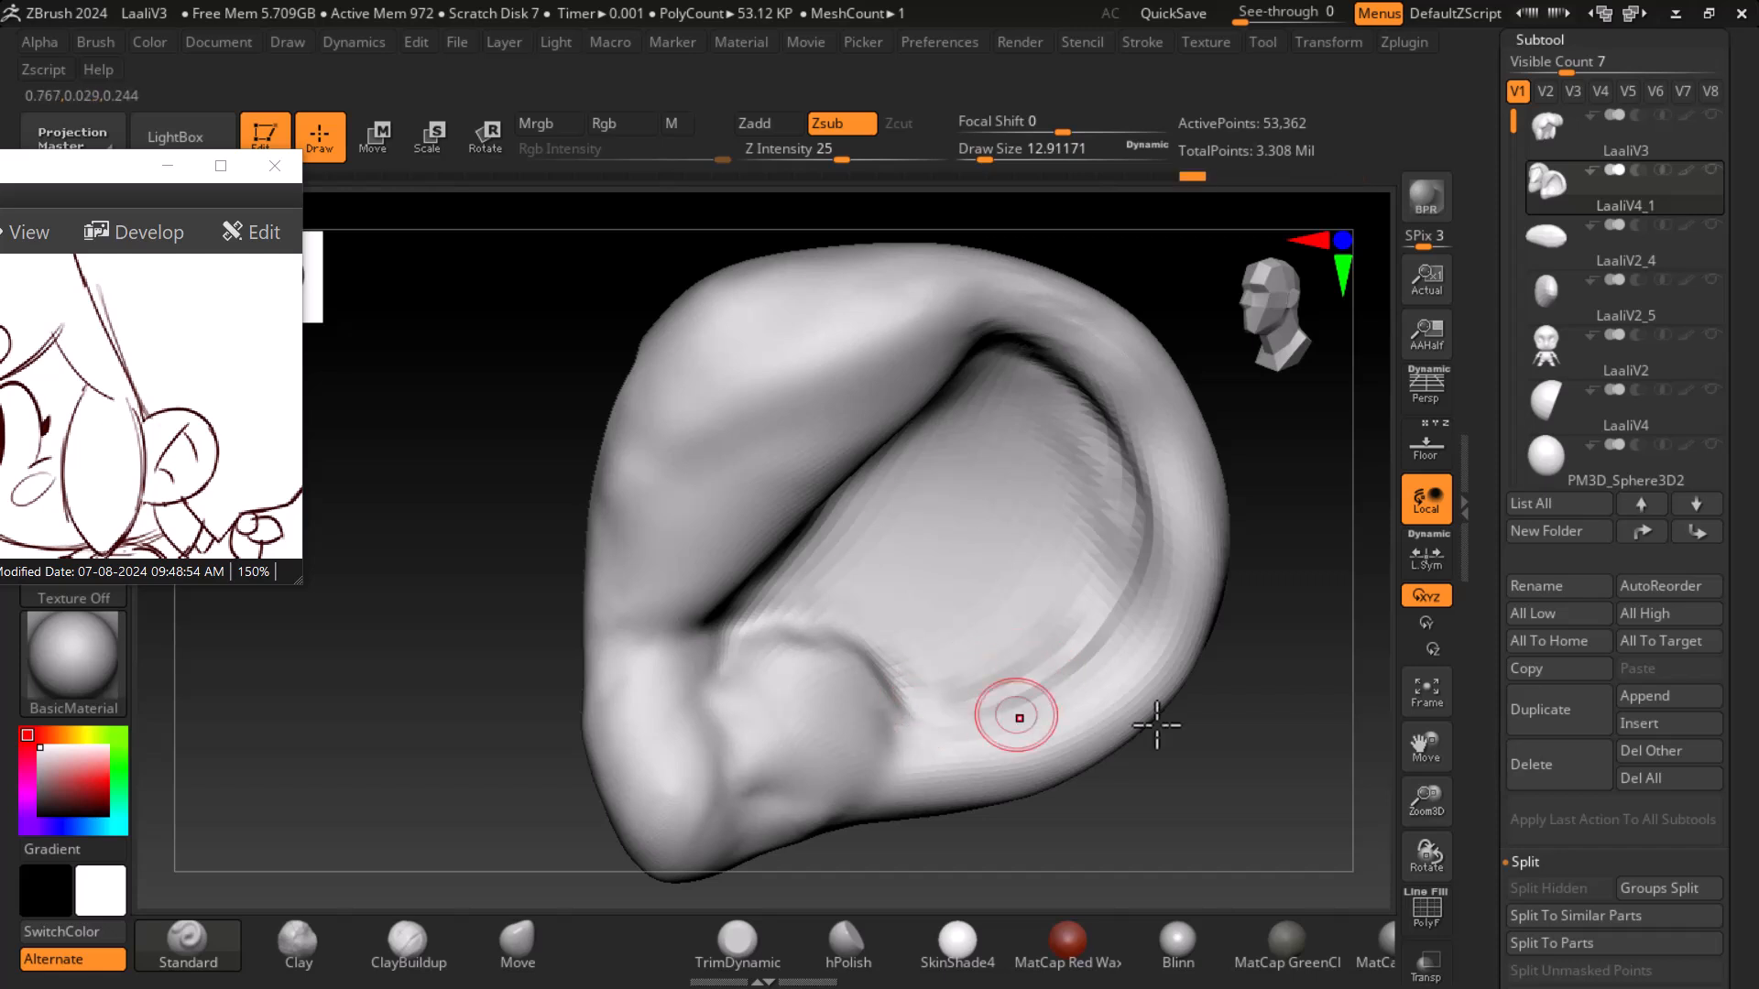
pyautogui.moveTo(1177, 756); pyautogui.dragTo(1218, 809)
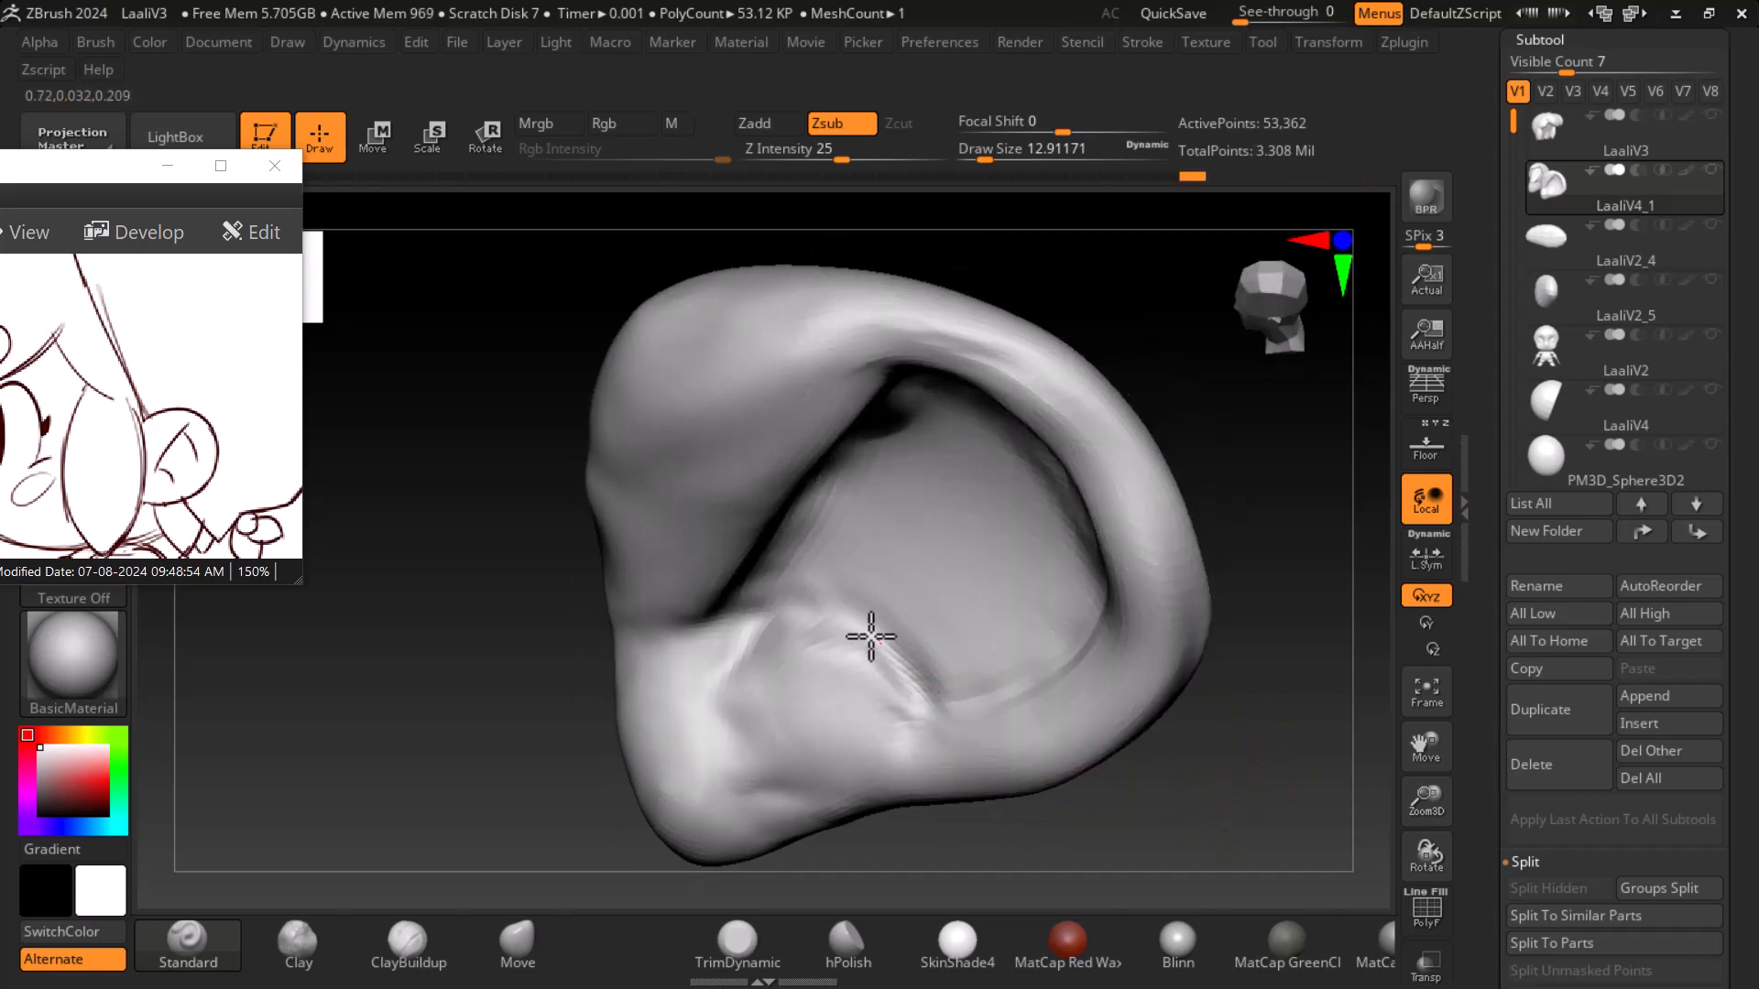
pyautogui.moveTo(1131, 745); pyautogui.dragTo(1138, 739)
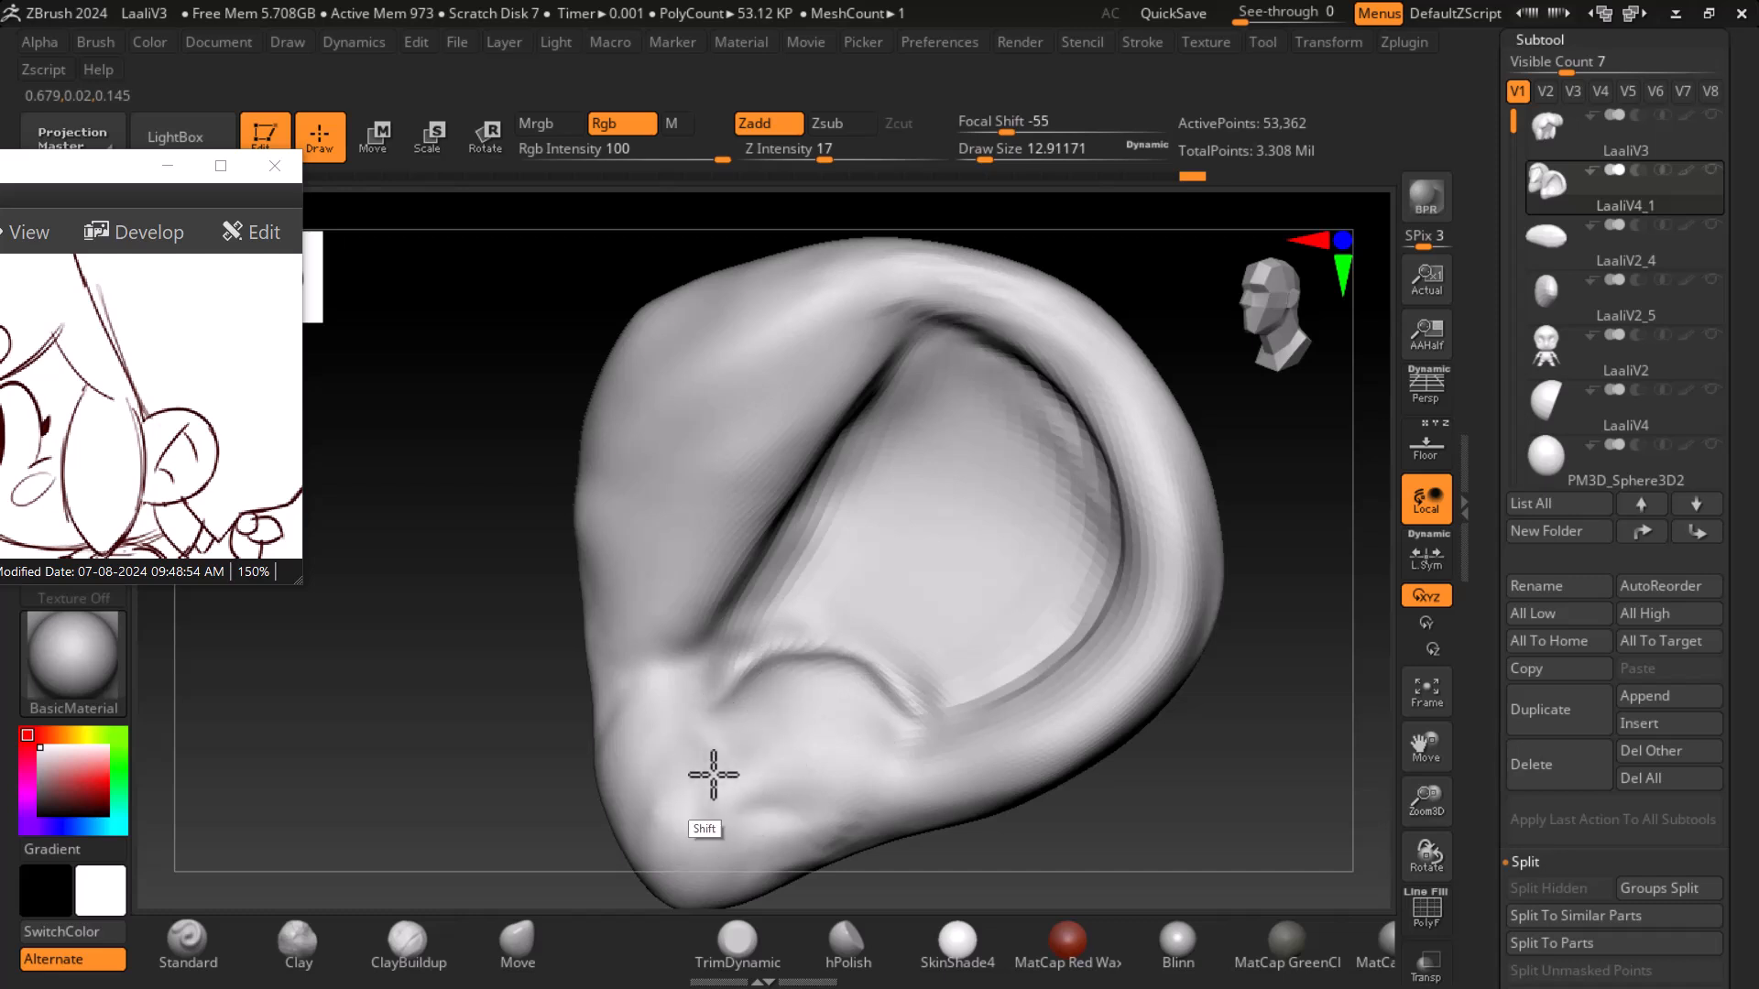
# - Smooth the earlobe, then lightly build up its base with ClayBuildup at Z Intensity 1
pyautogui.keyDown('shift'); pyautogui.moveTo(806, 784); pyautogui.dragTo(733, 852); pyautogui.keyUp('shift')
pyautogui.click(412, 943)
pyautogui.moveTo(829, 155); pyautogui.dragTo(746, 151)
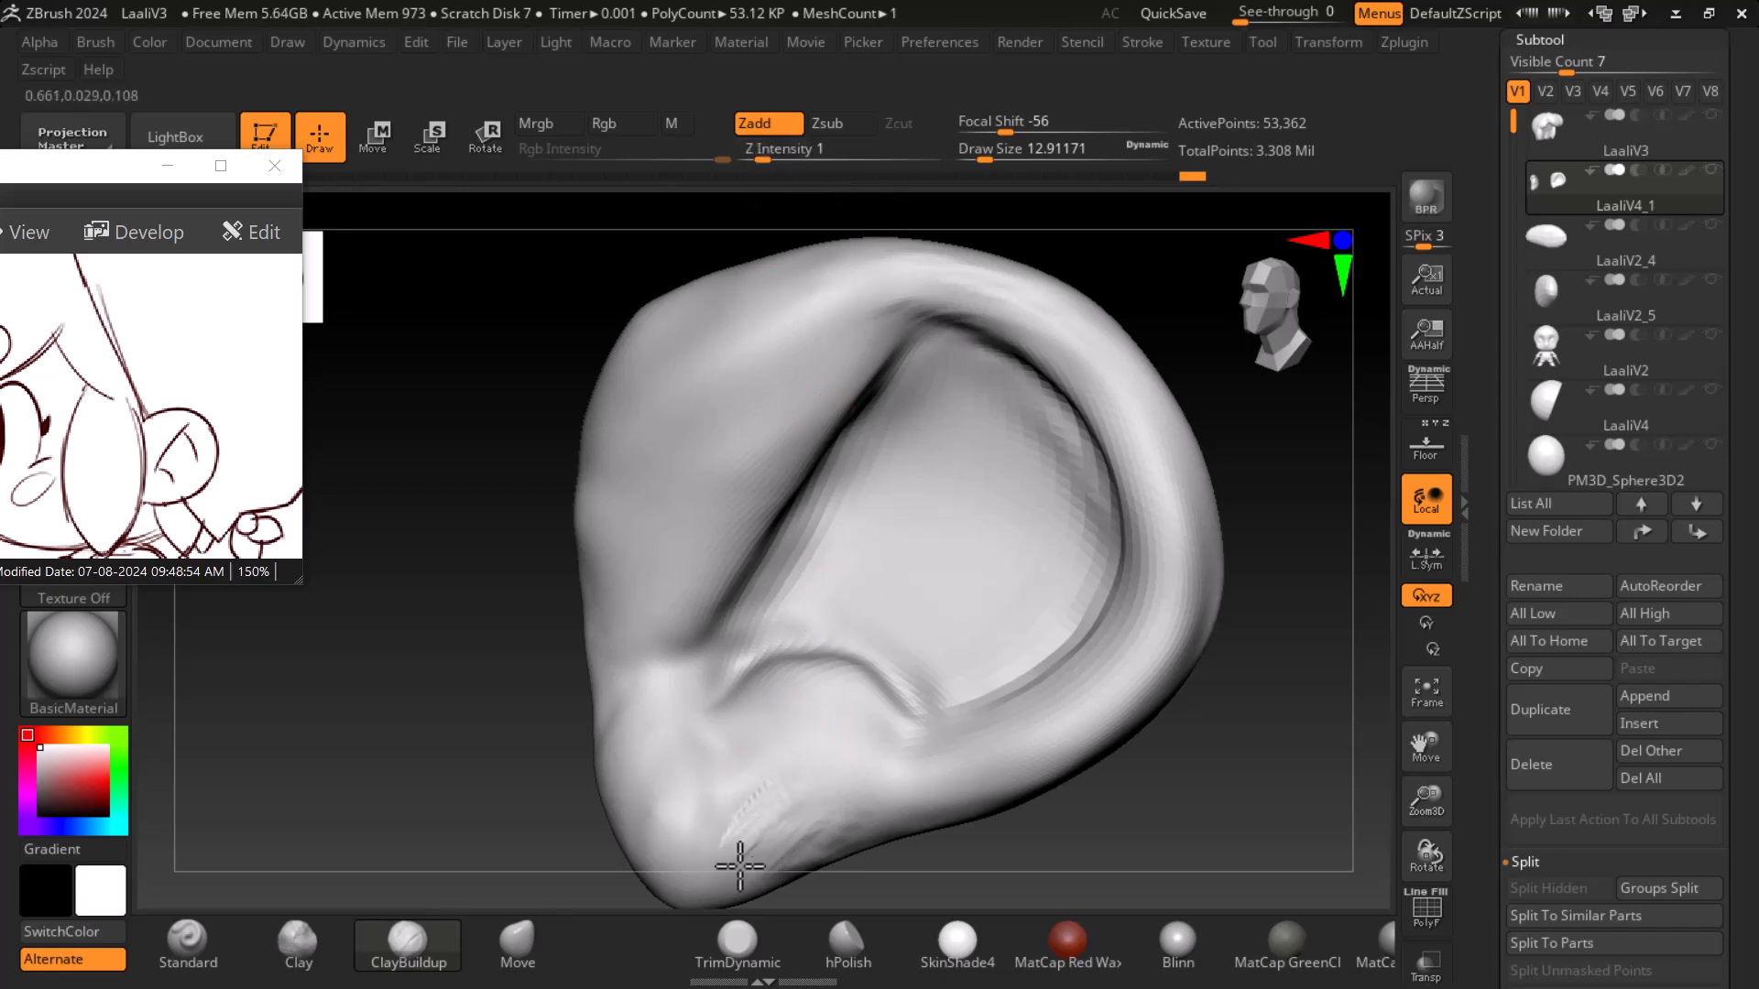
pyautogui.moveTo(786, 734)
pyautogui.mouseDown()
pyautogui.moveTo(806, 758)
pyautogui.moveTo(765, 765)
pyautogui.mouseUp()
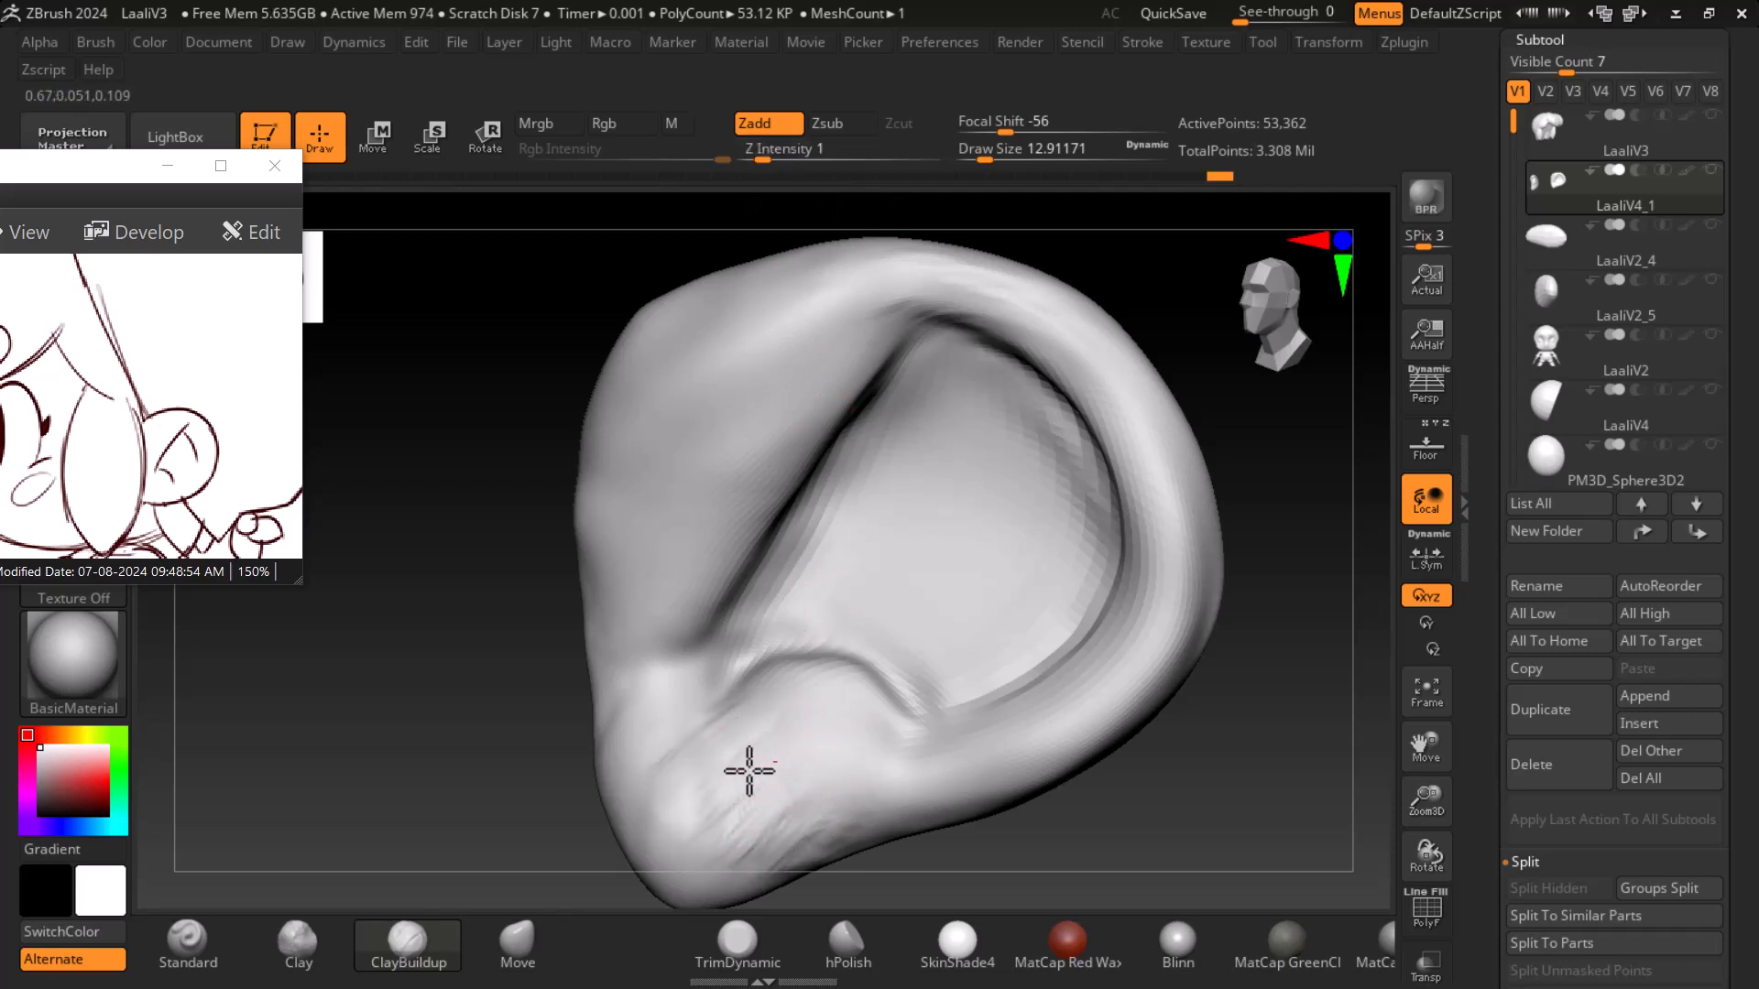
pyautogui.moveTo(721, 695); pyautogui.dragTo(654, 760)
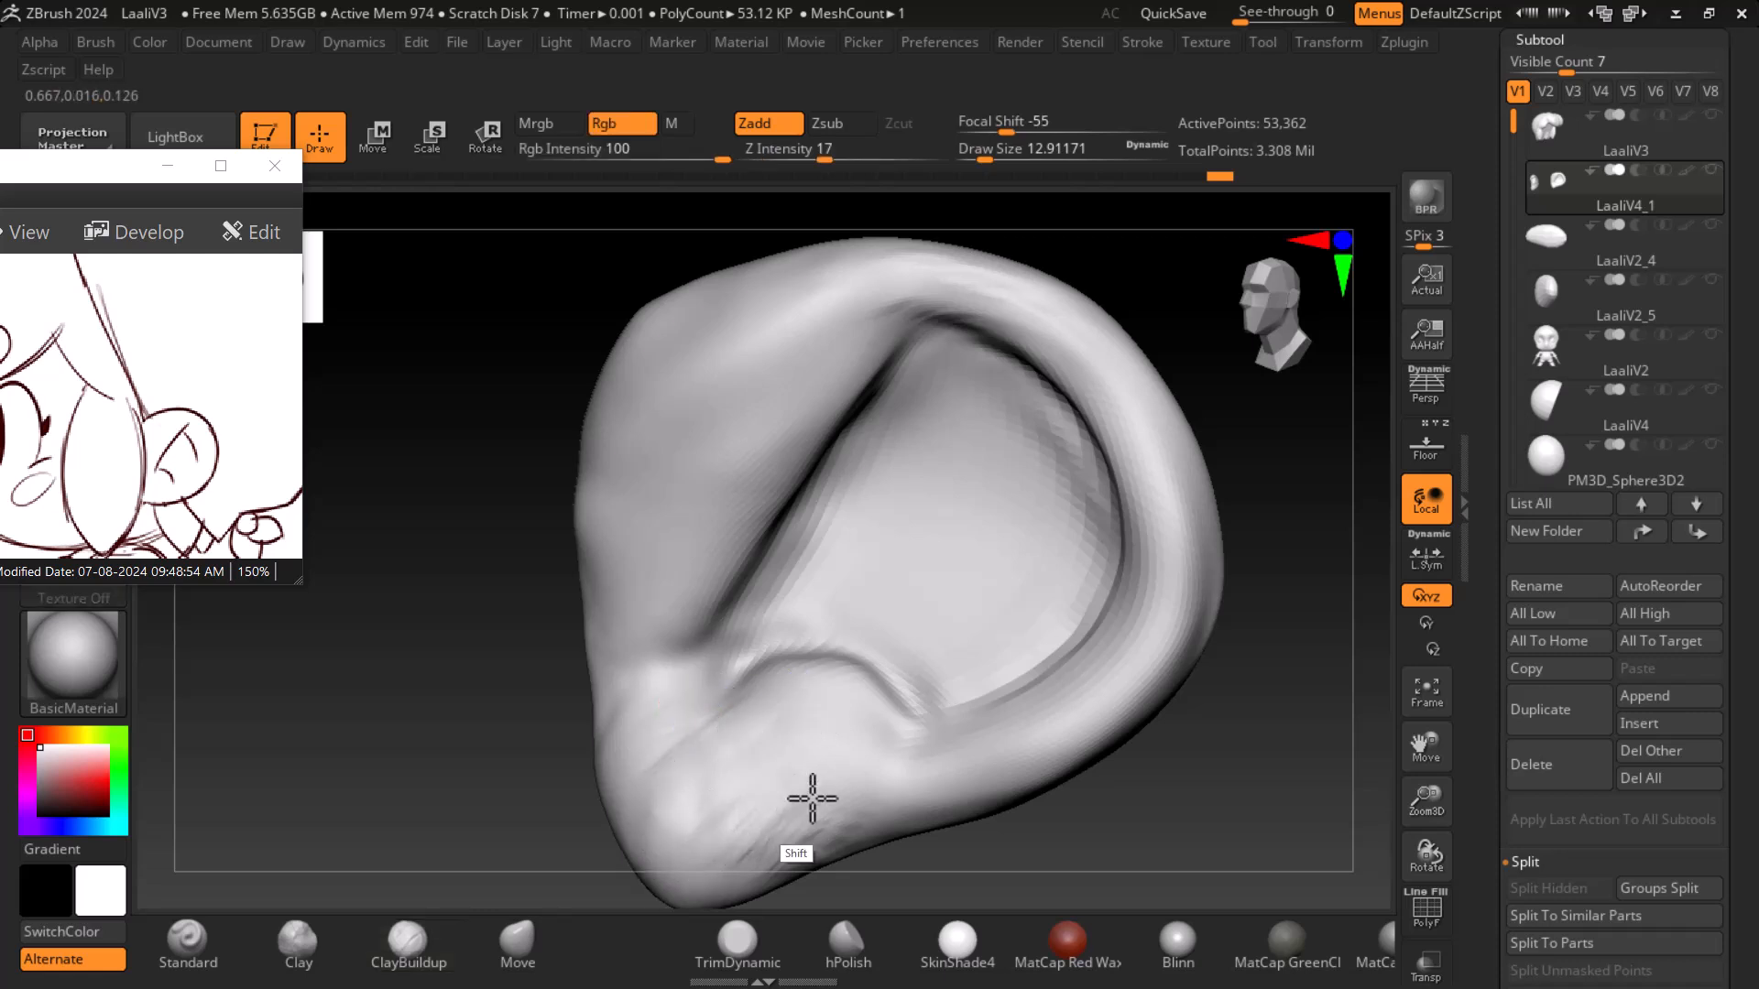
# - Raise the Smooth brush intensity to 81 and smooth the earlobe, moving the reference window aside
pyautogui.keyDown('alt'); pyautogui.moveTo(1210, 815); pyautogui.dragTo(1201, 719); pyautogui.keyUp('alt')
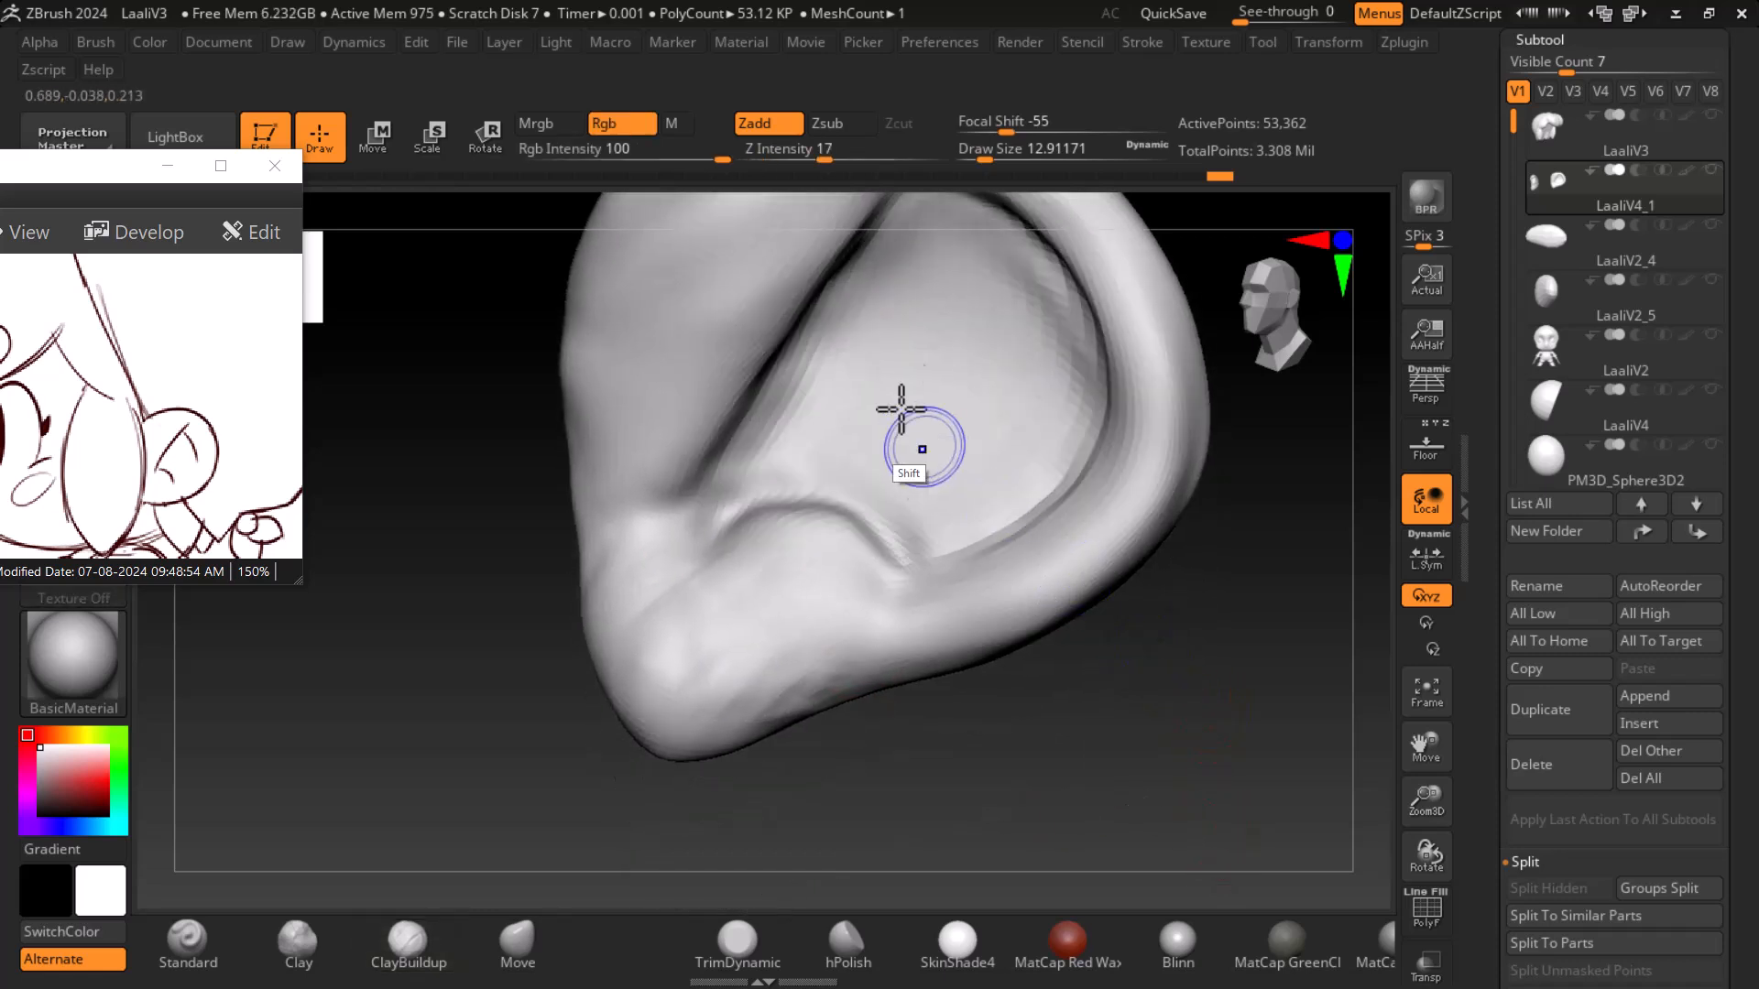
pyautogui.moveTo(824, 161); pyautogui.dragTo(906, 161)
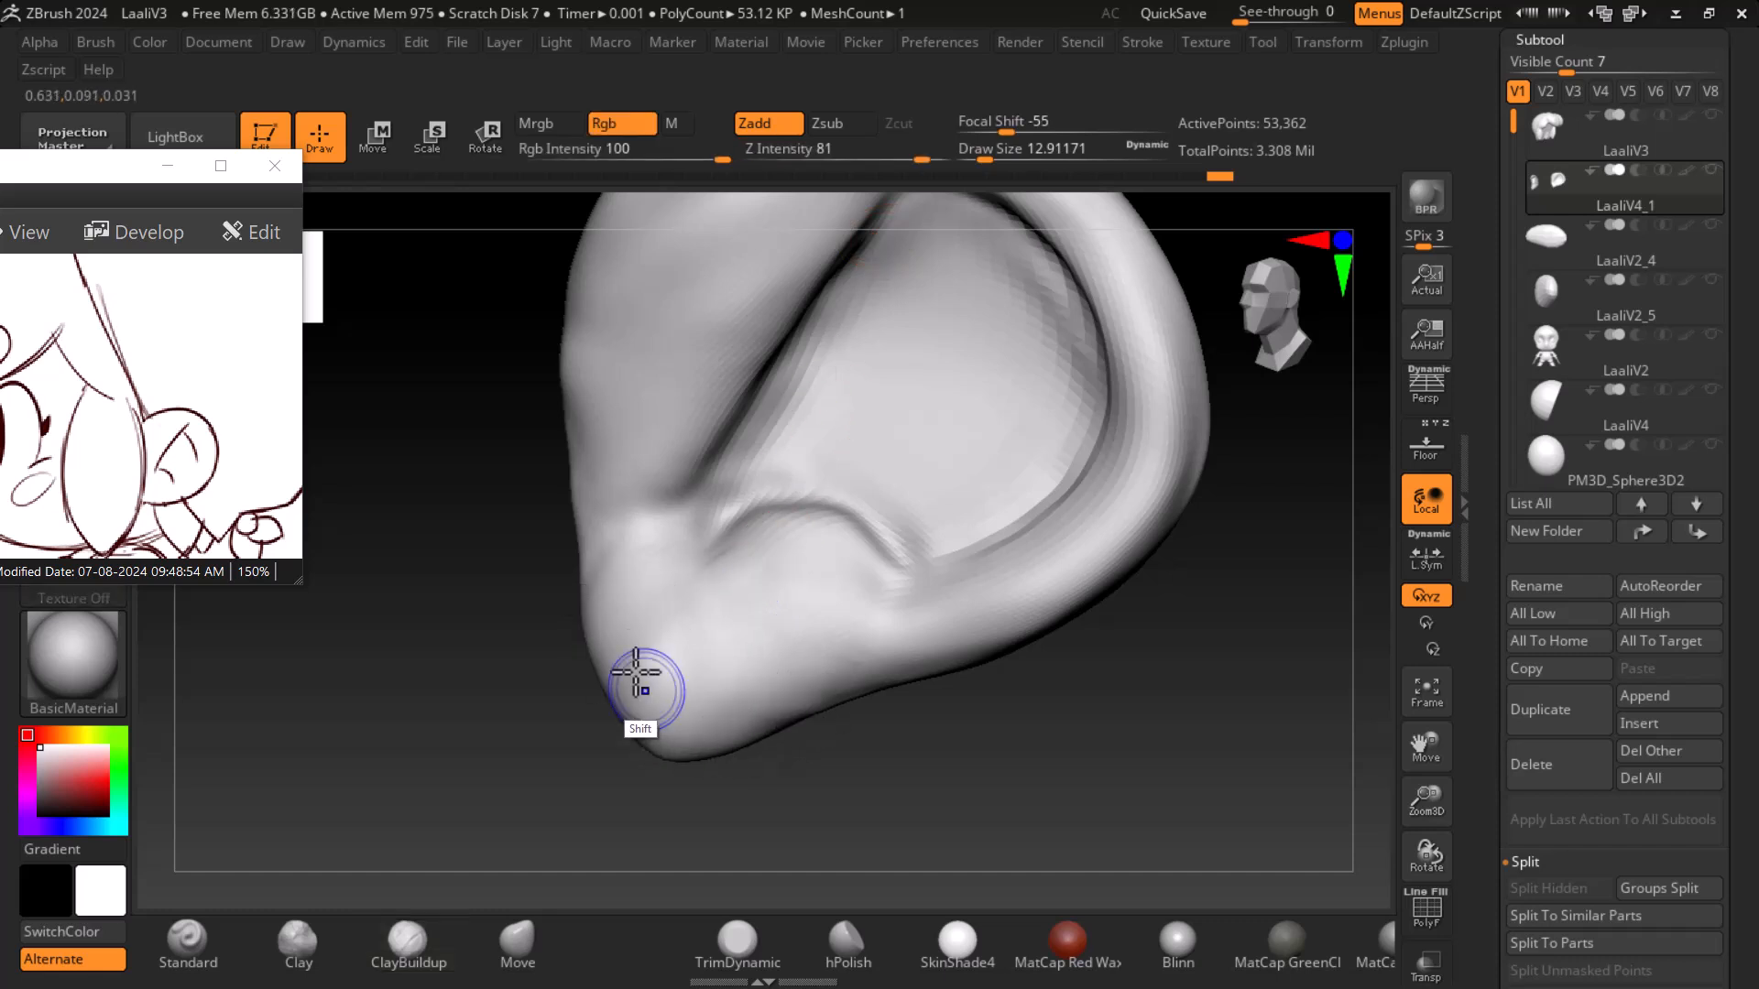
pyautogui.keyDown('shift'); pyautogui.moveTo(649, 698); pyautogui.dragTo(652, 676); pyautogui.keyUp('shift')
pyautogui.moveTo(107, 169)
pyautogui.mouseDown()
pyautogui.moveTo(152, 303)
pyautogui.moveTo(132, 294)
pyautogui.mouseUp()
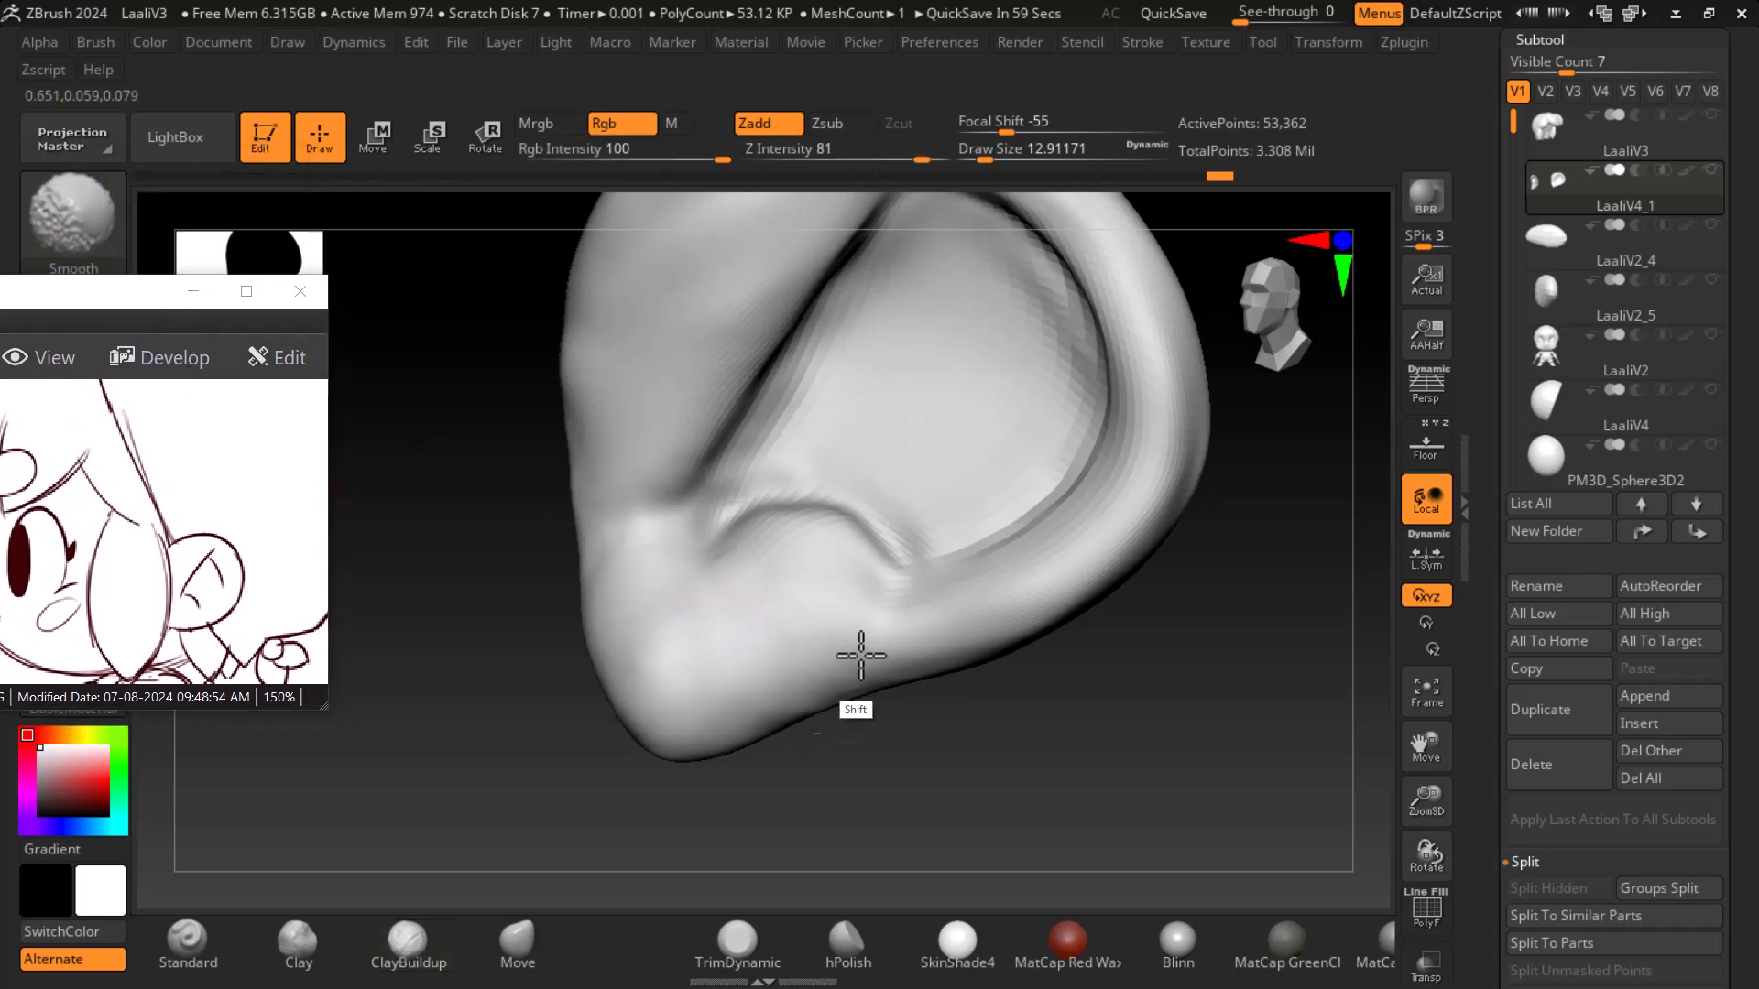
pyautogui.moveTo(1240, 742)
pyautogui.keyDown('shift'); pyautogui.mouseDown()
pyautogui.moveTo(1205, 742)
pyautogui.moveTo(1237, 772)
pyautogui.moveTo(1178, 745)
pyautogui.moveTo(1197, 763)
pyautogui.mouseUp(); pyautogui.keyUp('shift')
pyautogui.keyDown('alt'); pyautogui.moveTo(1188, 637); pyautogui.dragTo(1196, 628); pyautogui.keyUp('alt')
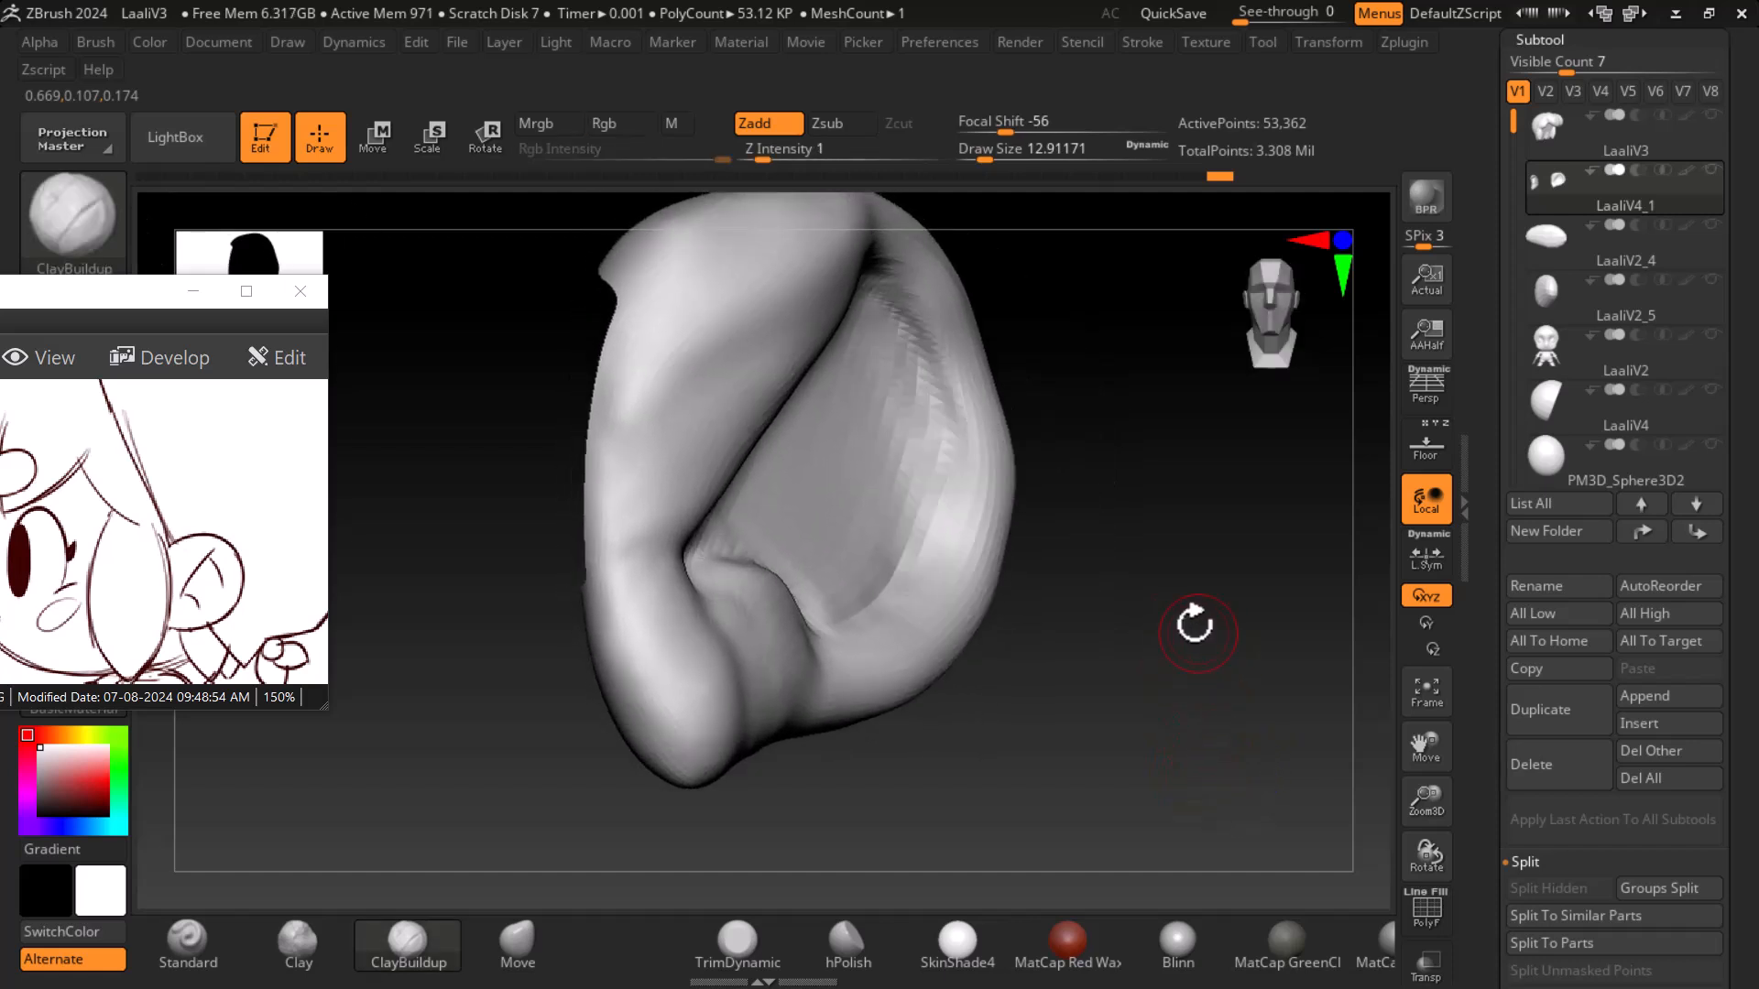
pyautogui.moveTo(1165, 559); pyautogui.dragTo(1154, 632)
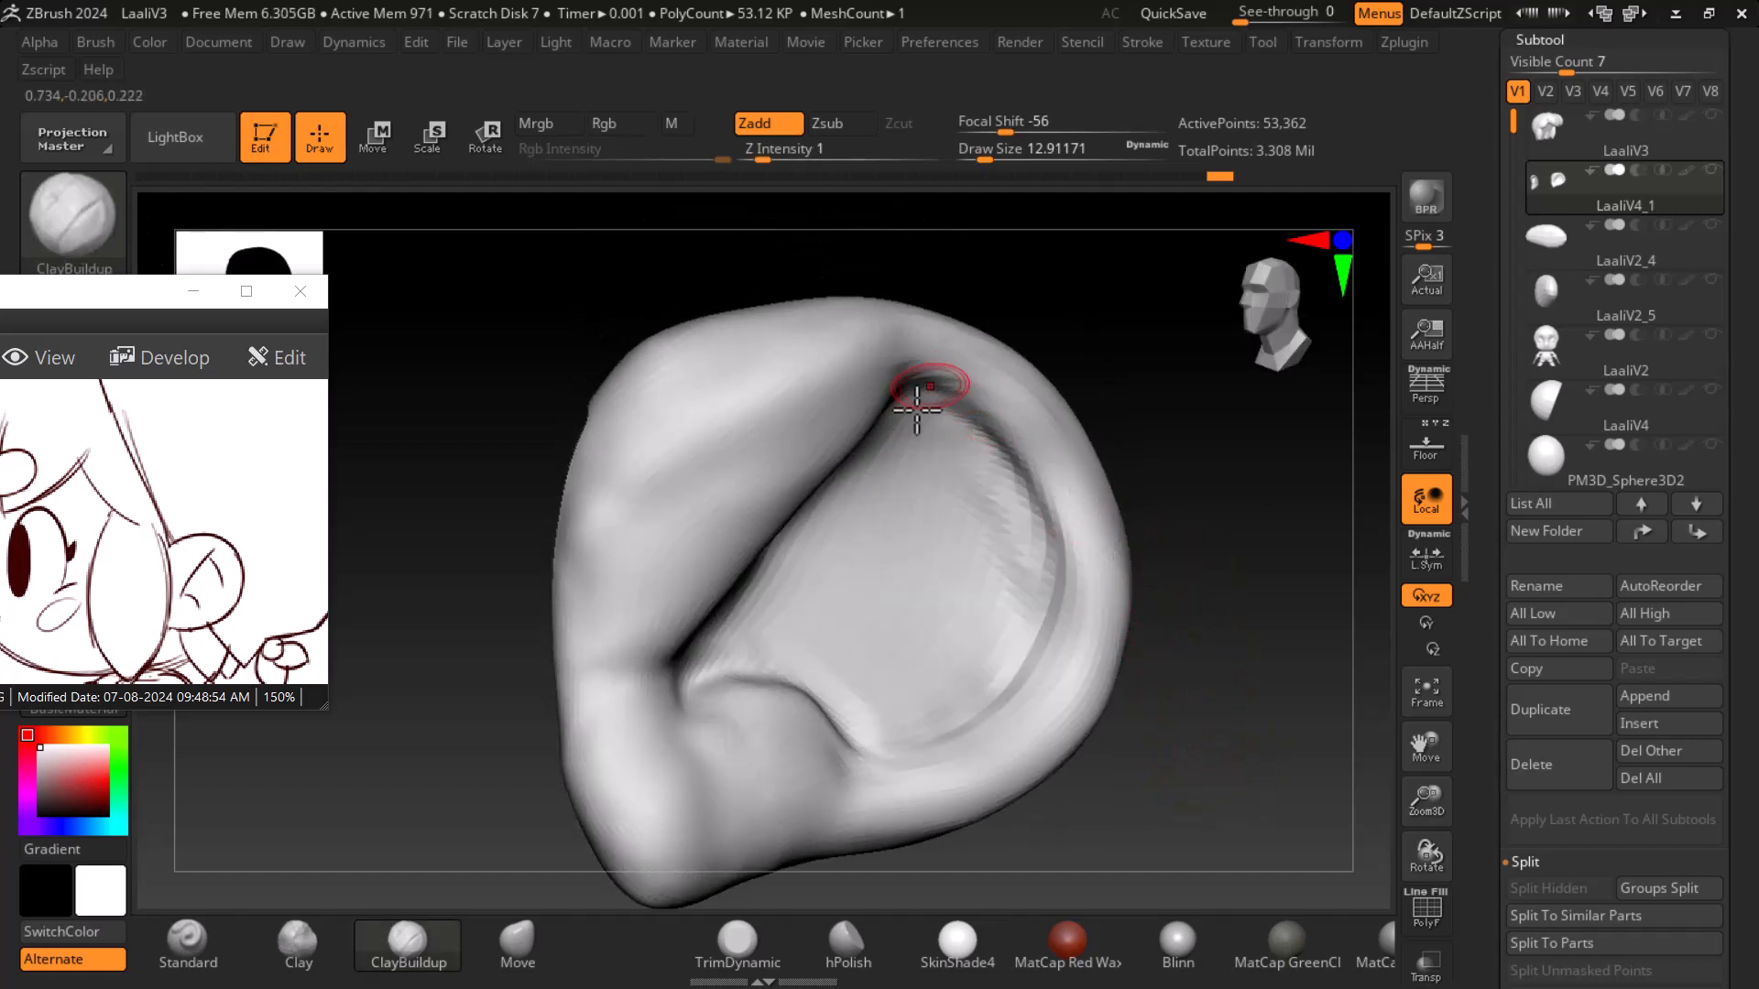
# - Set the Standard brush to Zadd with focal shift -12 and build up the ear's rim
pyautogui.click(186, 942)
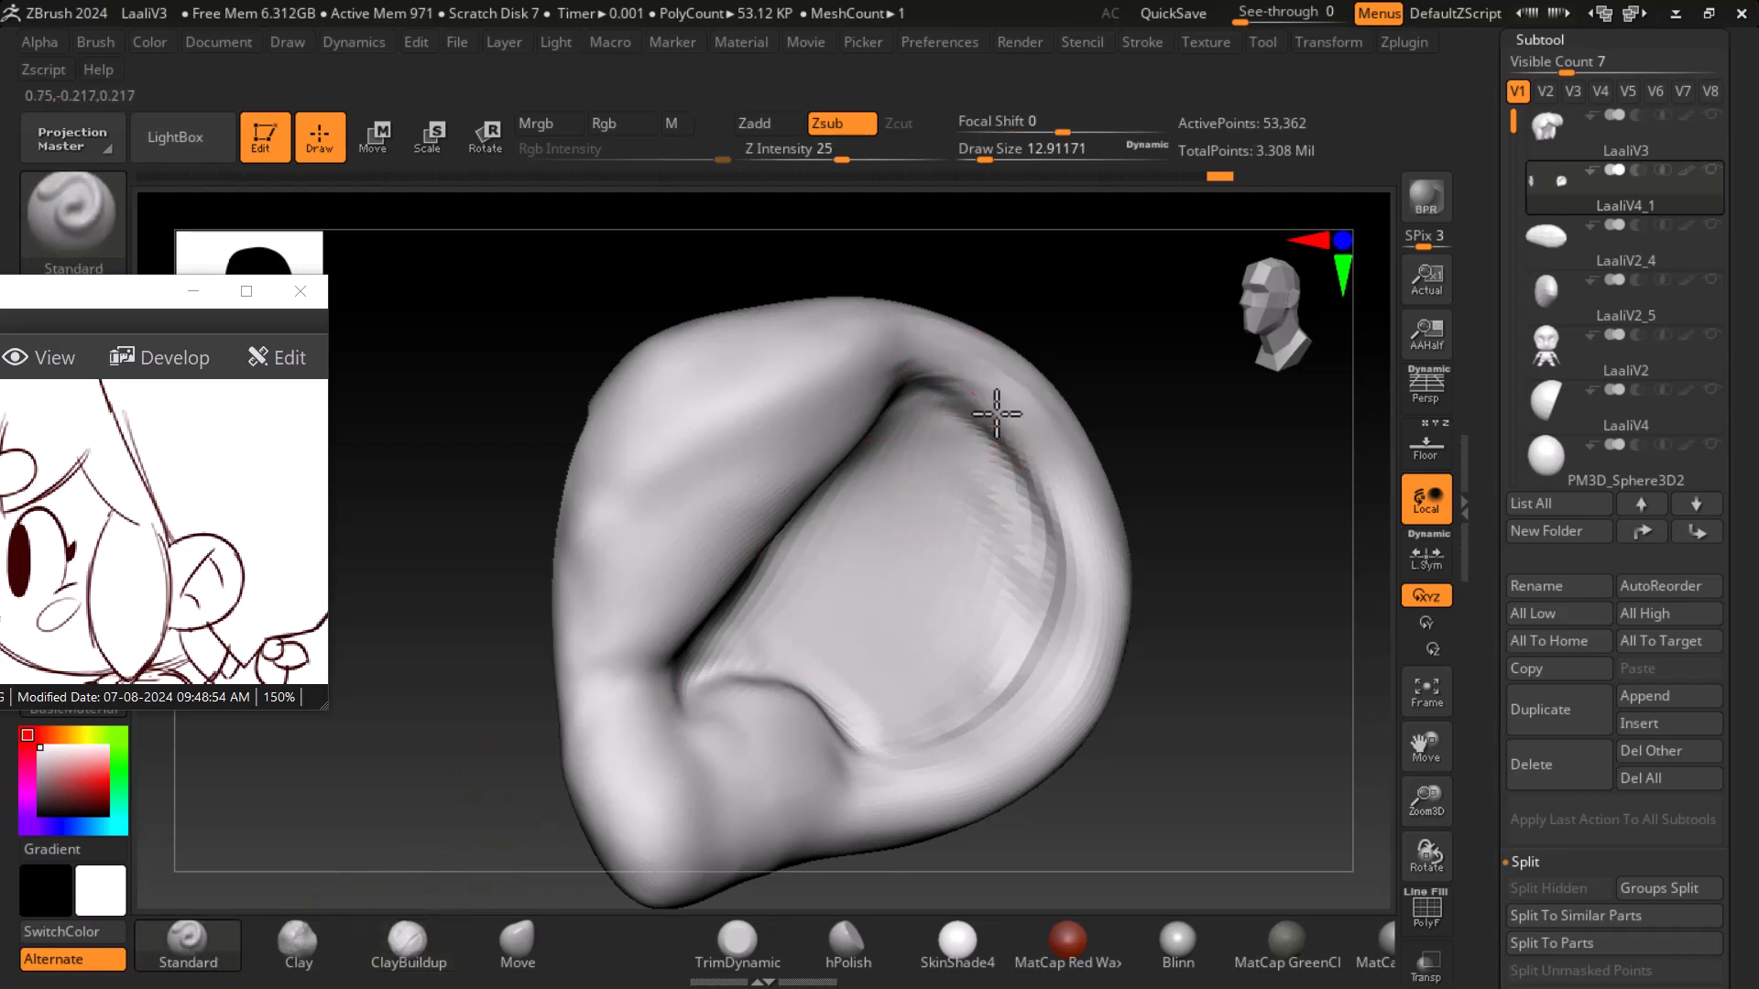
pyautogui.click(772, 123)
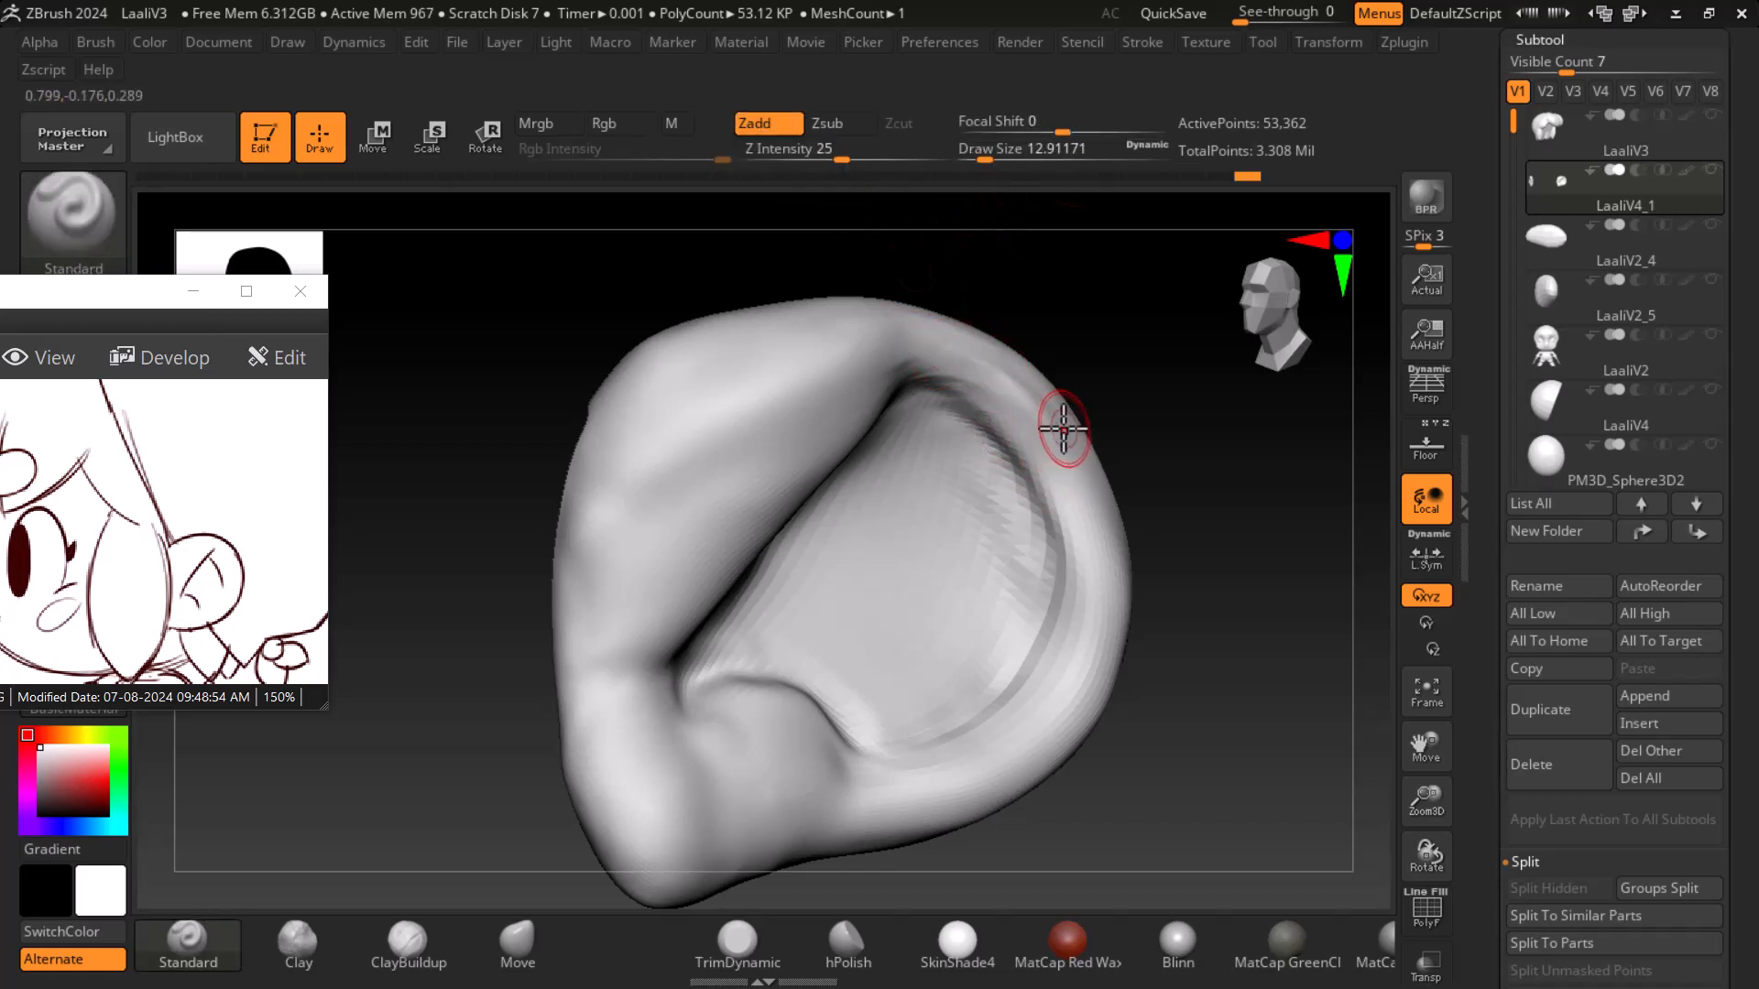
pyautogui.press('shift')
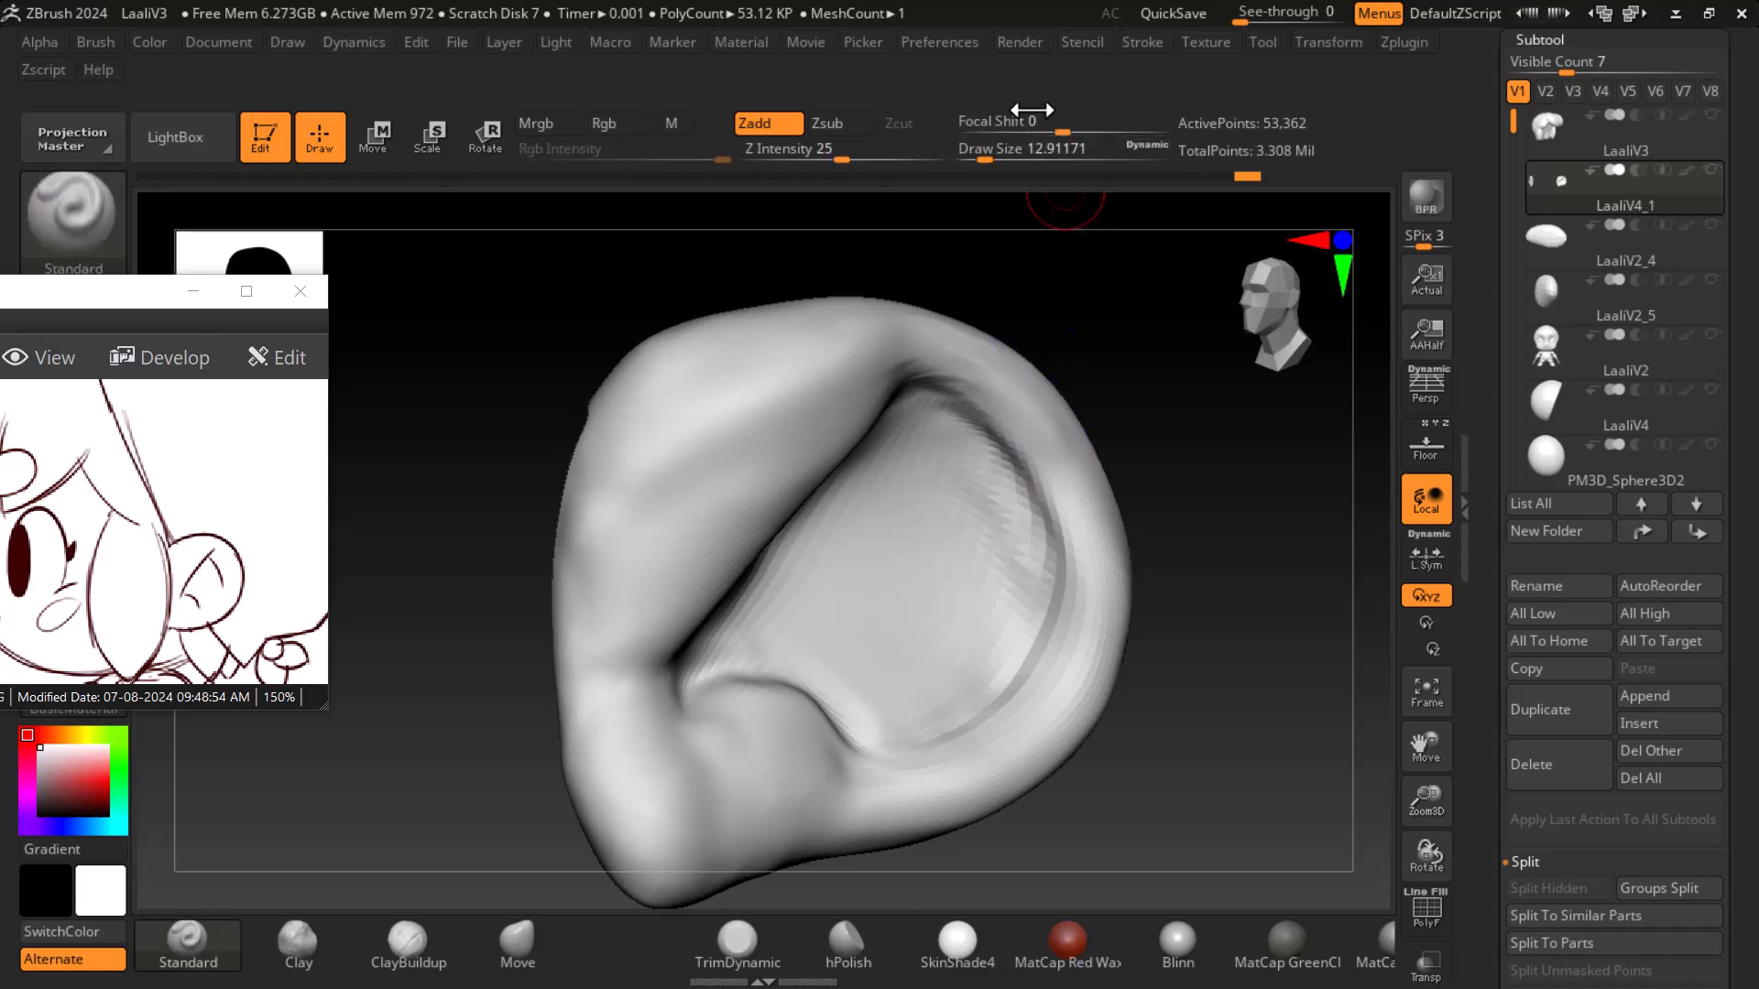
pyautogui.moveTo(919, 152); pyautogui.dragTo(893, 151)
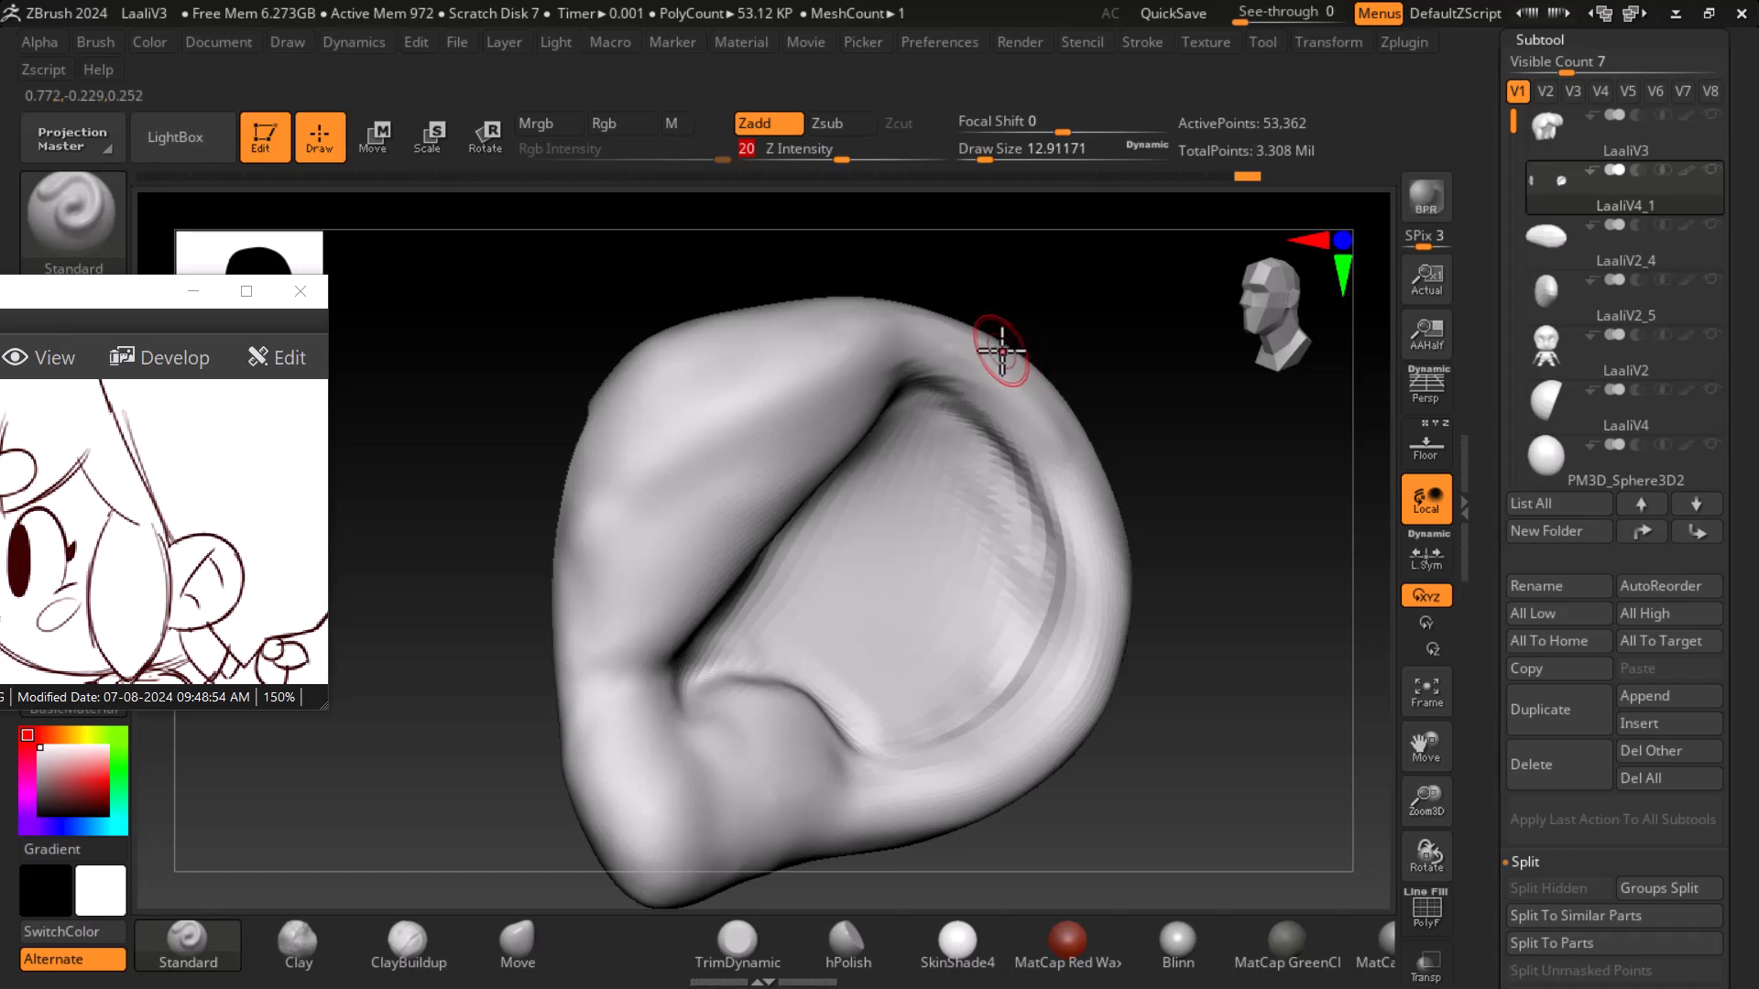
pyautogui.moveTo(1062, 131); pyautogui.dragTo(1045, 135)
pyautogui.moveTo(998, 405); pyautogui.dragTo(1068, 580)
pyautogui.moveTo(1065, 498); pyautogui.dragTo(1052, 675)
pyautogui.moveTo(1073, 600); pyautogui.dragTo(940, 761)
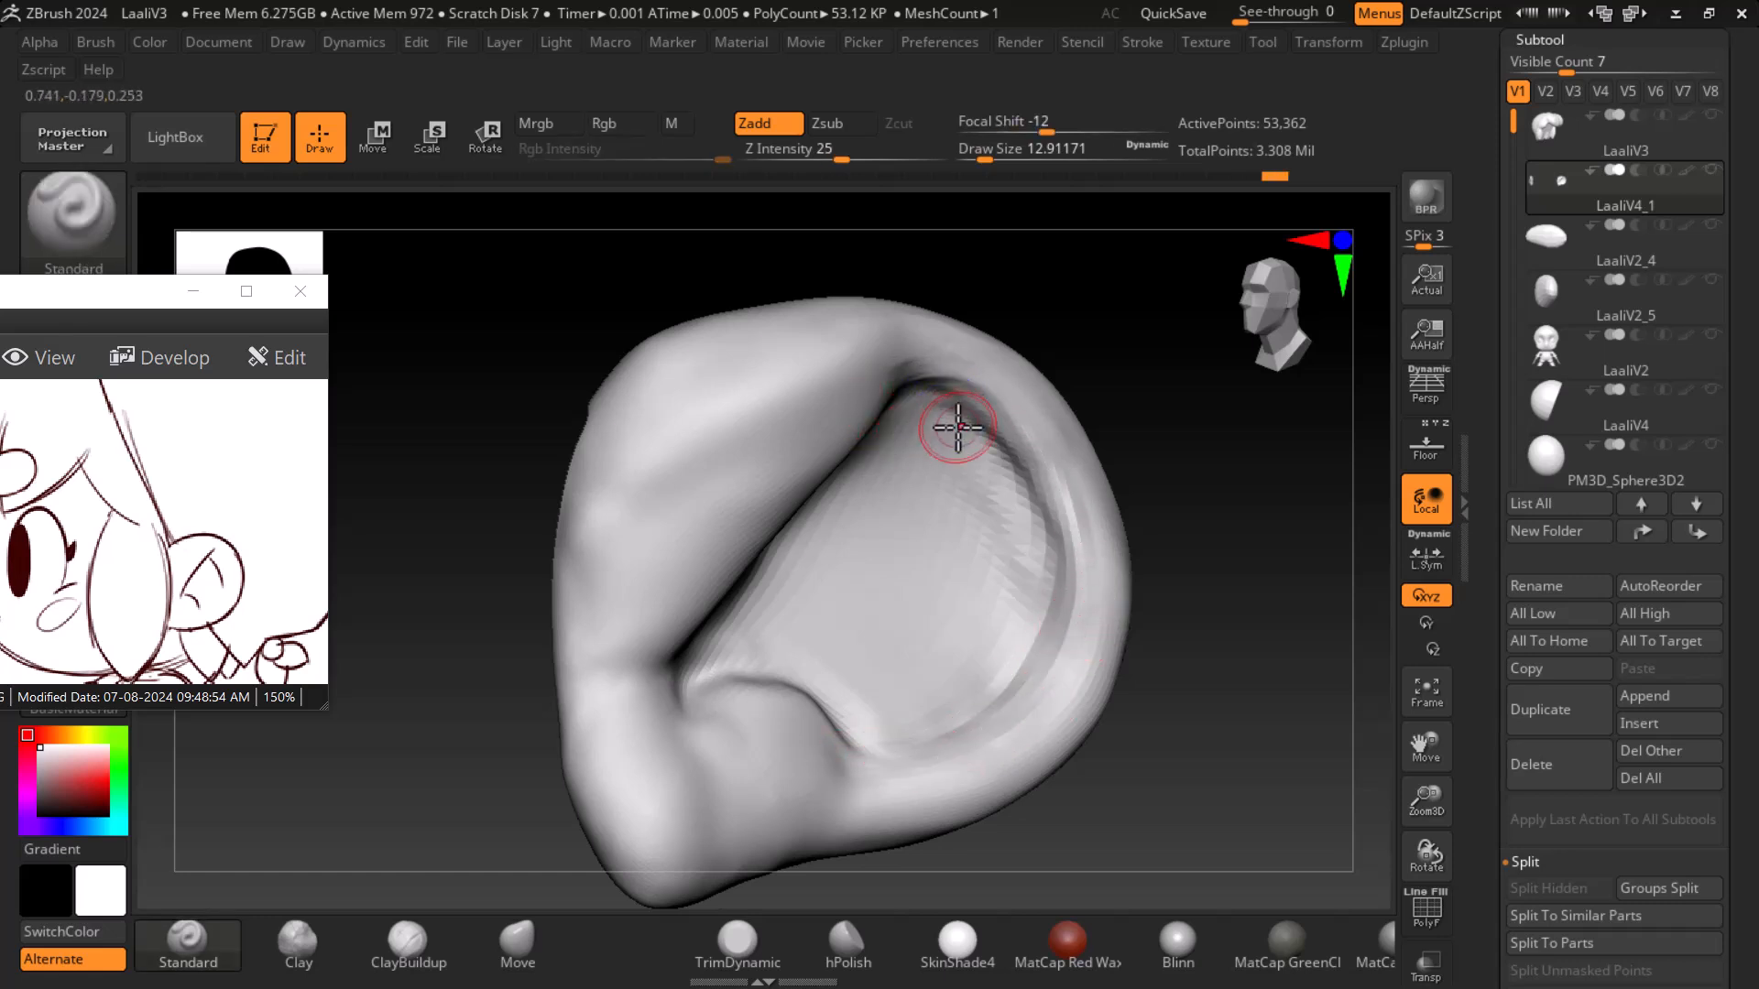
pyautogui.moveTo(931, 396)
pyautogui.keyDown('alt'); pyautogui.mouseDown()
pyautogui.moveTo(1025, 522)
pyautogui.moveTo(986, 672)
pyautogui.mouseUp(); pyautogui.keyUp('alt')
pyautogui.moveTo(1145, 697); pyautogui.dragTo(1150, 640)
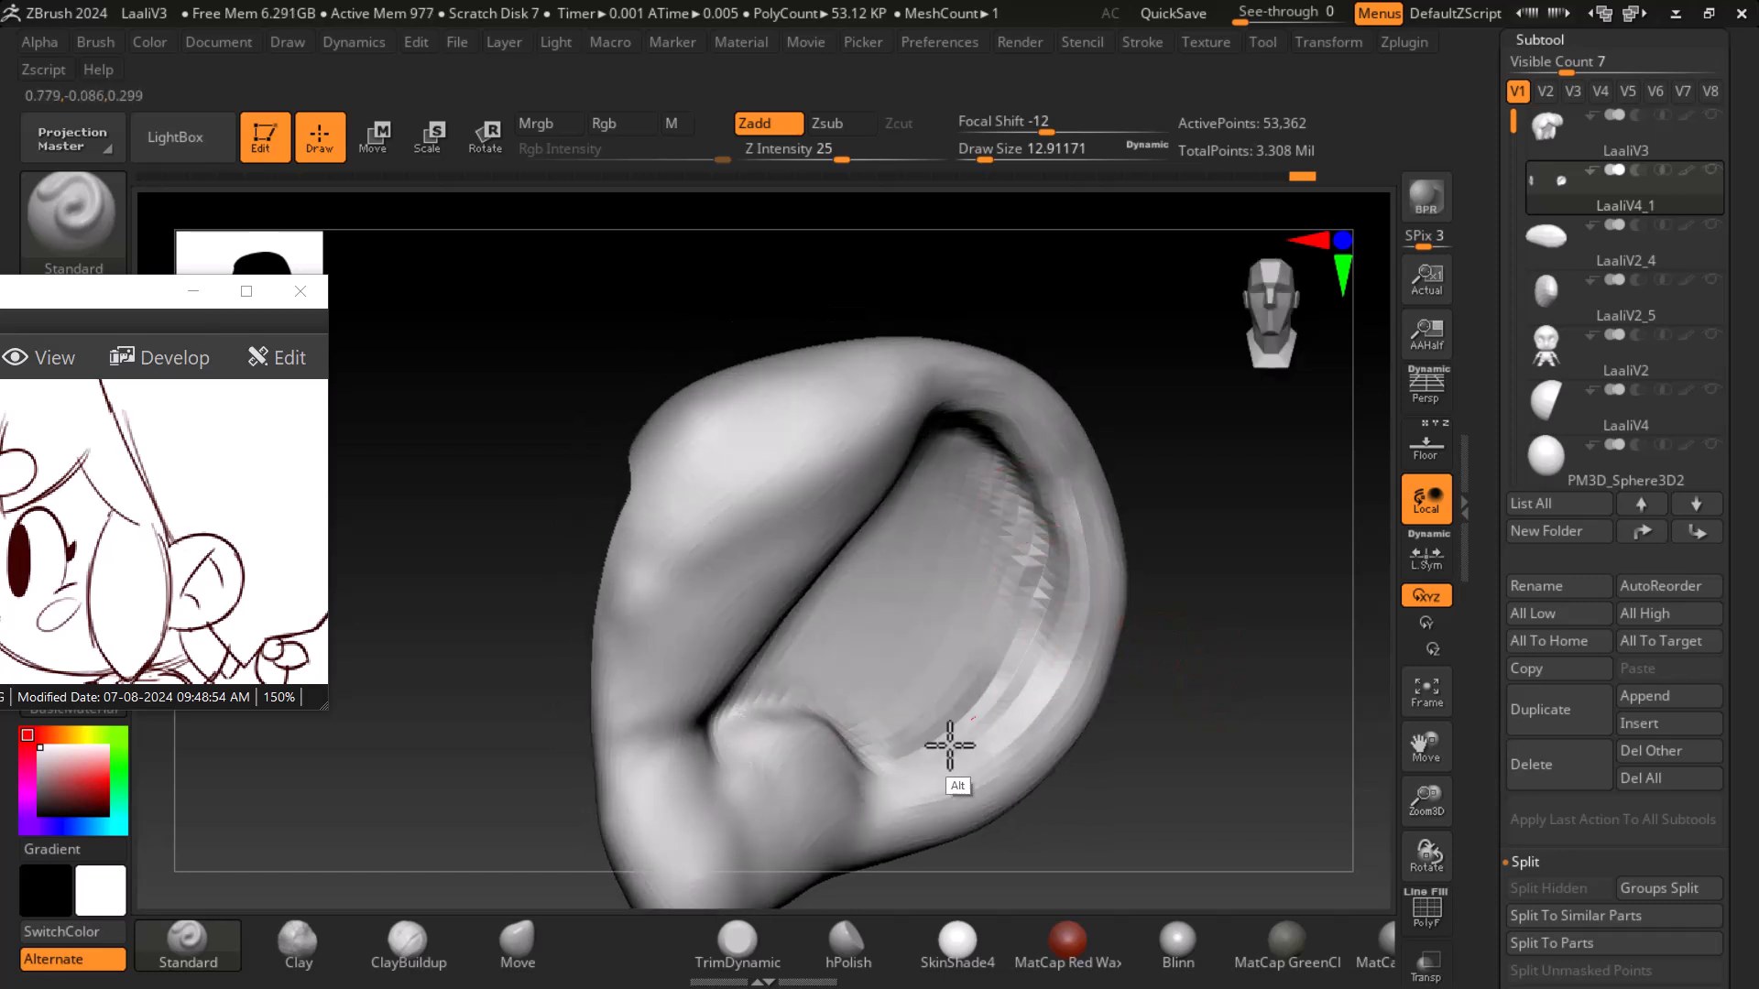
# - Refine the rim with further strokes, subdivide the ear mesh once more, and smooth the inner bowl
pyautogui.keyDown('alt'); pyautogui.moveTo(885, 758); pyautogui.dragTo(948, 725); pyautogui.keyUp('alt')
pyautogui.moveTo(1284, 667); pyautogui.dragTo(1223, 614)
pyautogui.moveTo(997, 644)
pyautogui.keyDown('shift'); pyautogui.mouseDown()
pyautogui.moveTo(997, 514)
pyautogui.moveTo(916, 448)
pyautogui.mouseUp(); pyautogui.keyUp('shift')
pyautogui.moveTo(1247, 656)
pyautogui.keyDown('alt'); pyautogui.mouseDown()
pyautogui.moveTo(1239, 671)
pyautogui.moveTo(1232, 587)
pyautogui.mouseUp(); pyautogui.keyUp('alt')
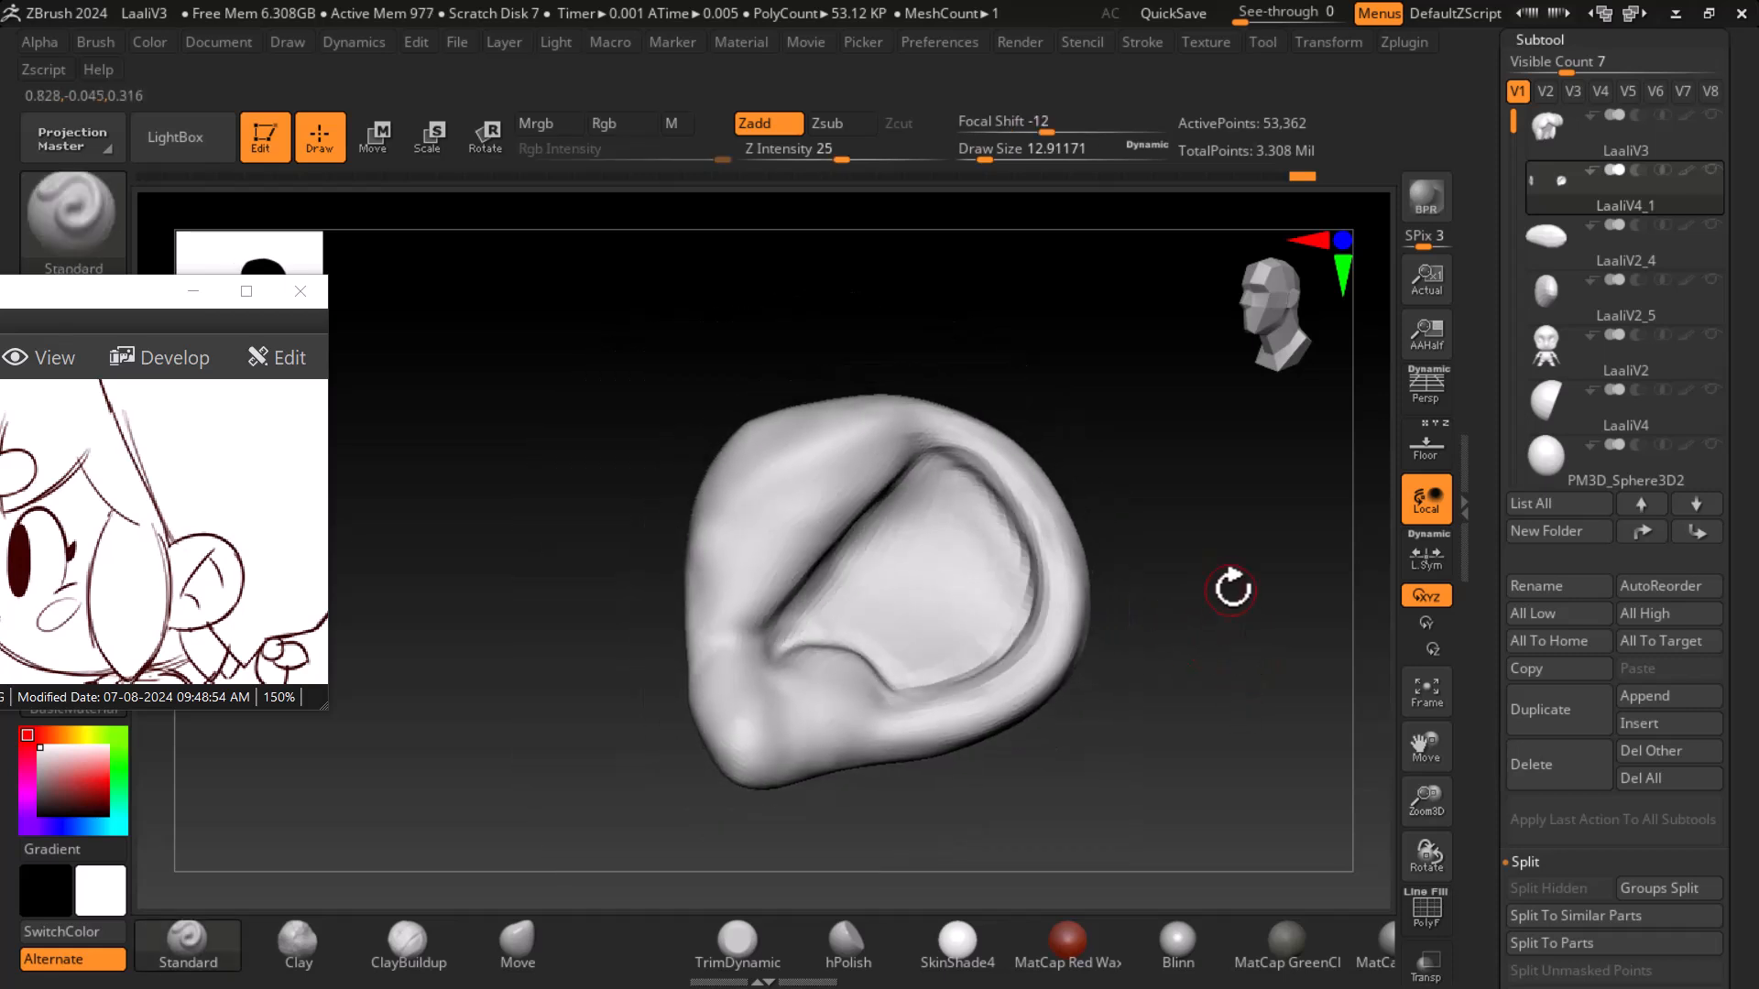
pyautogui.press('d')
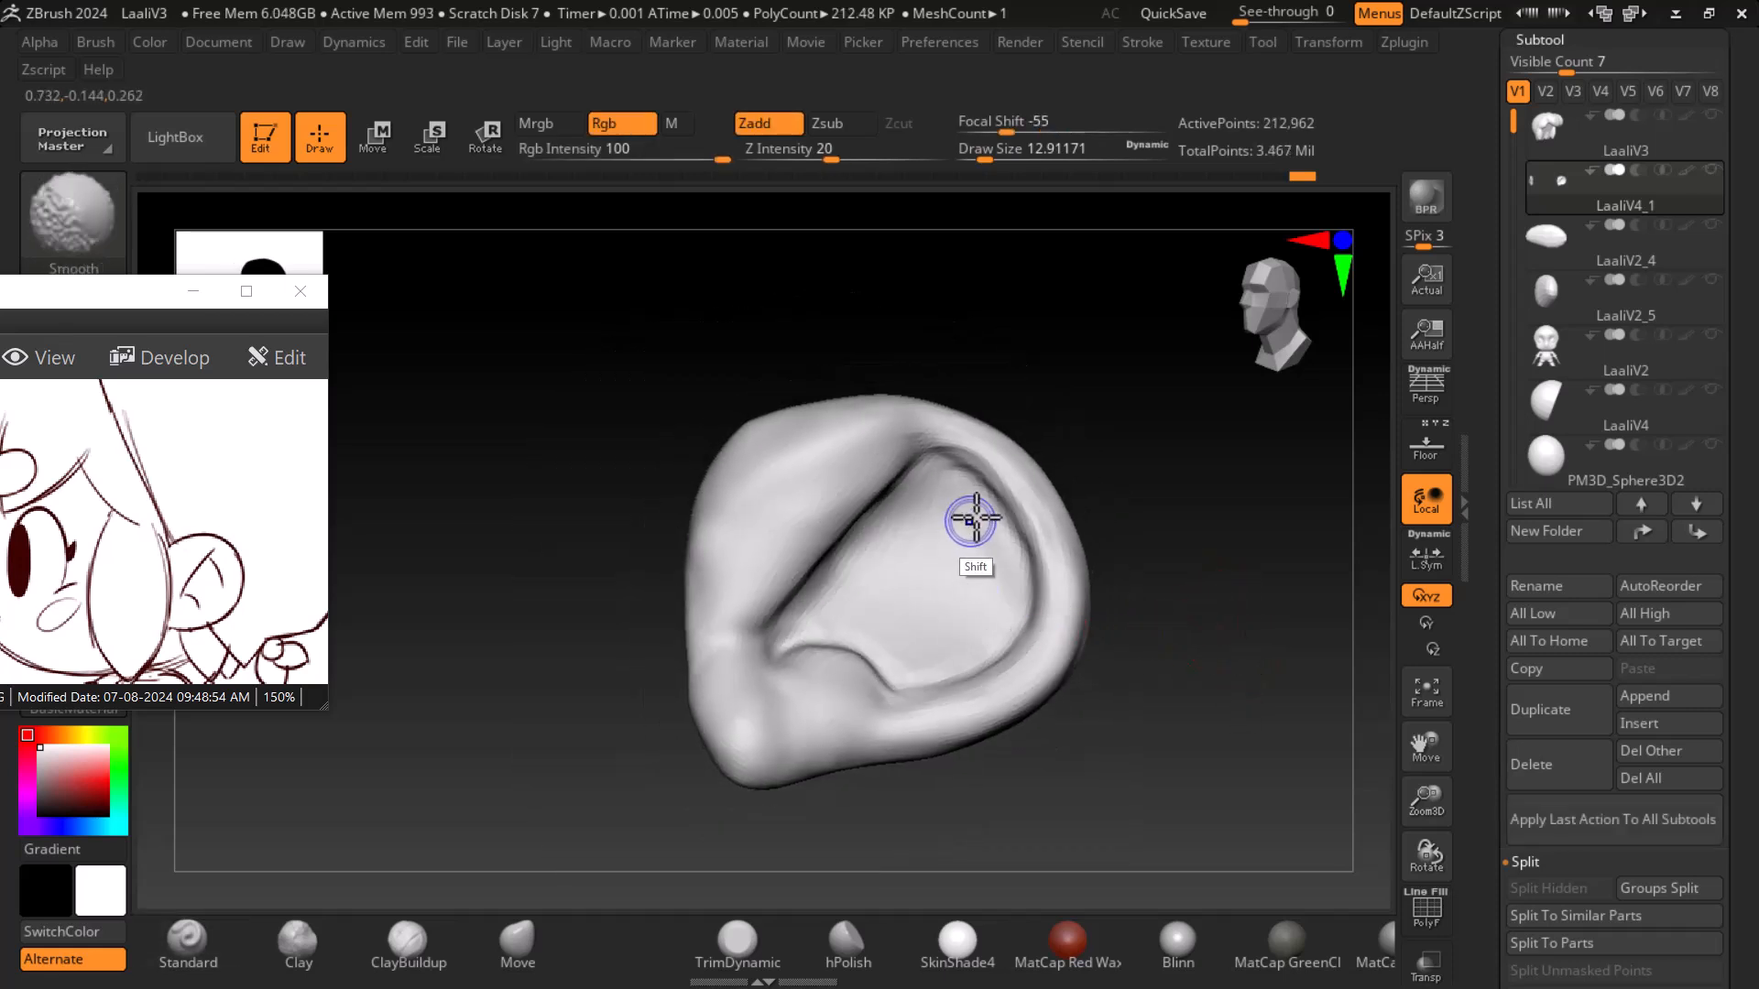
pyautogui.keyDown('shift'); pyautogui.moveTo(875, 528); pyautogui.dragTo(852, 568); pyautogui.keyUp('shift')
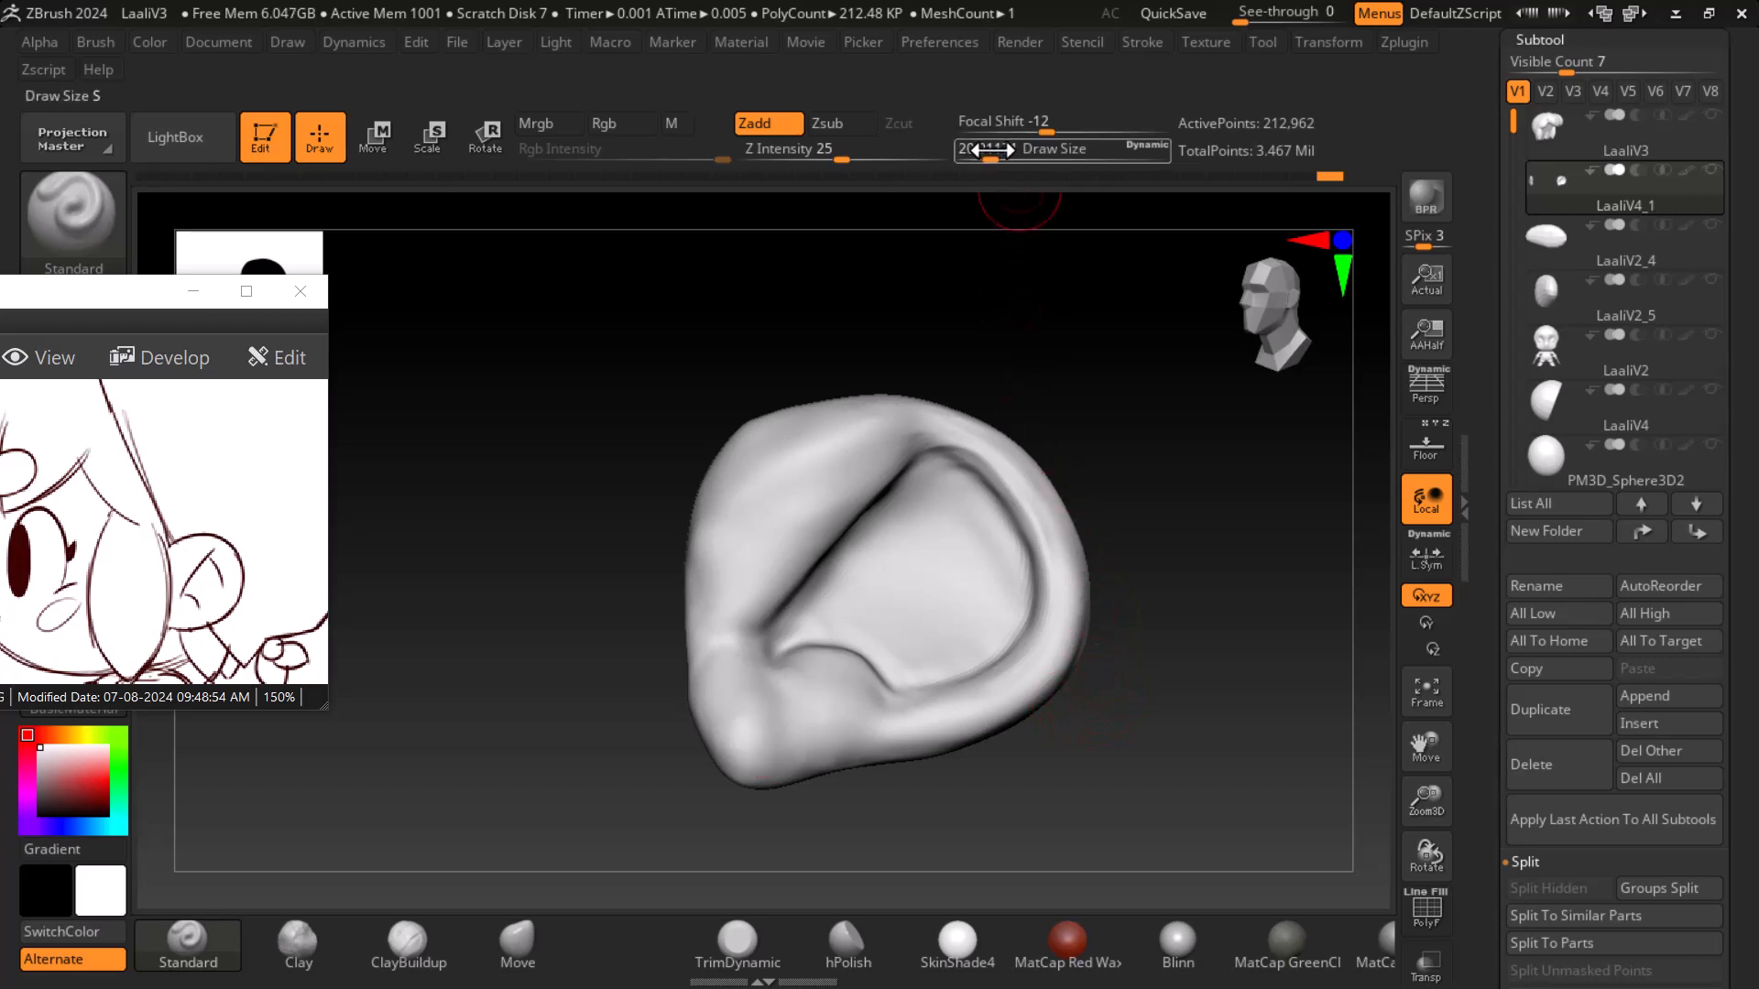
pyautogui.press('shift')
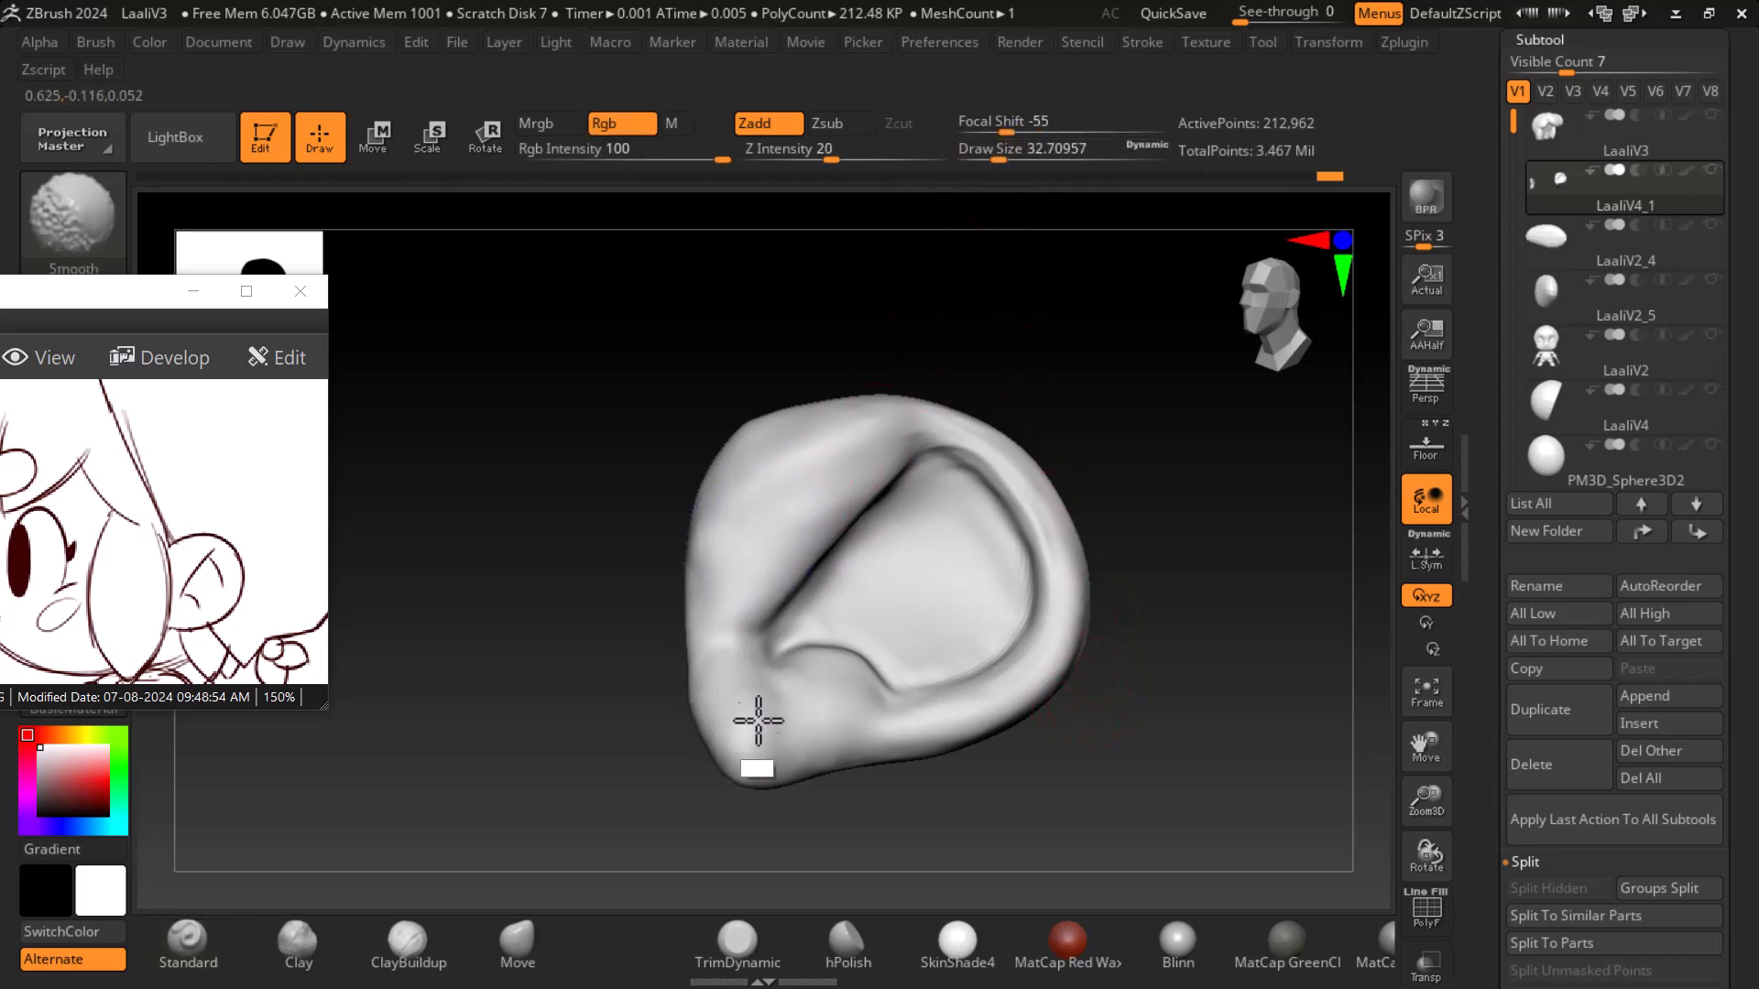
# - Compare the ear against the floor-projected reference and zoom into the face on the reference sheet
pyautogui.moveTo(1139, 765); pyautogui.dragTo(825, 629)
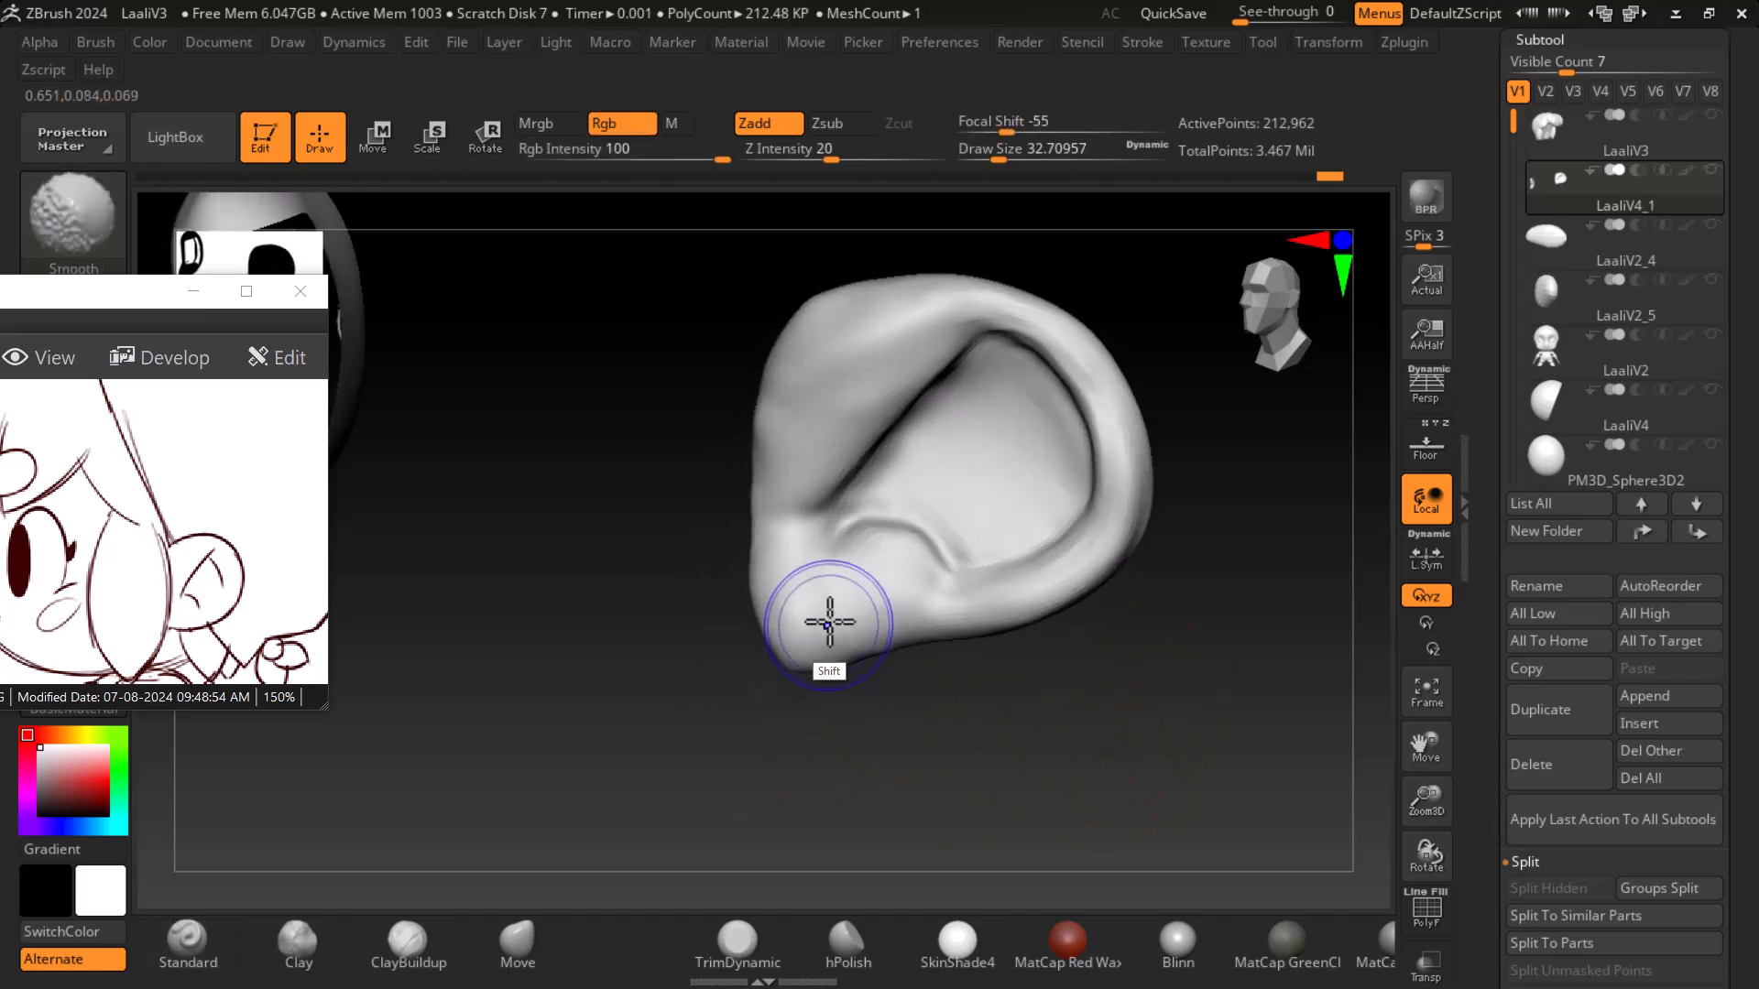
pyautogui.moveTo(1247, 725)
pyautogui.keyDown('shift'); pyautogui.mouseDown()
pyautogui.moveTo(1138, 751)
pyautogui.moveTo(1191, 733)
pyautogui.mouseUp(); pyautogui.keyUp('shift')
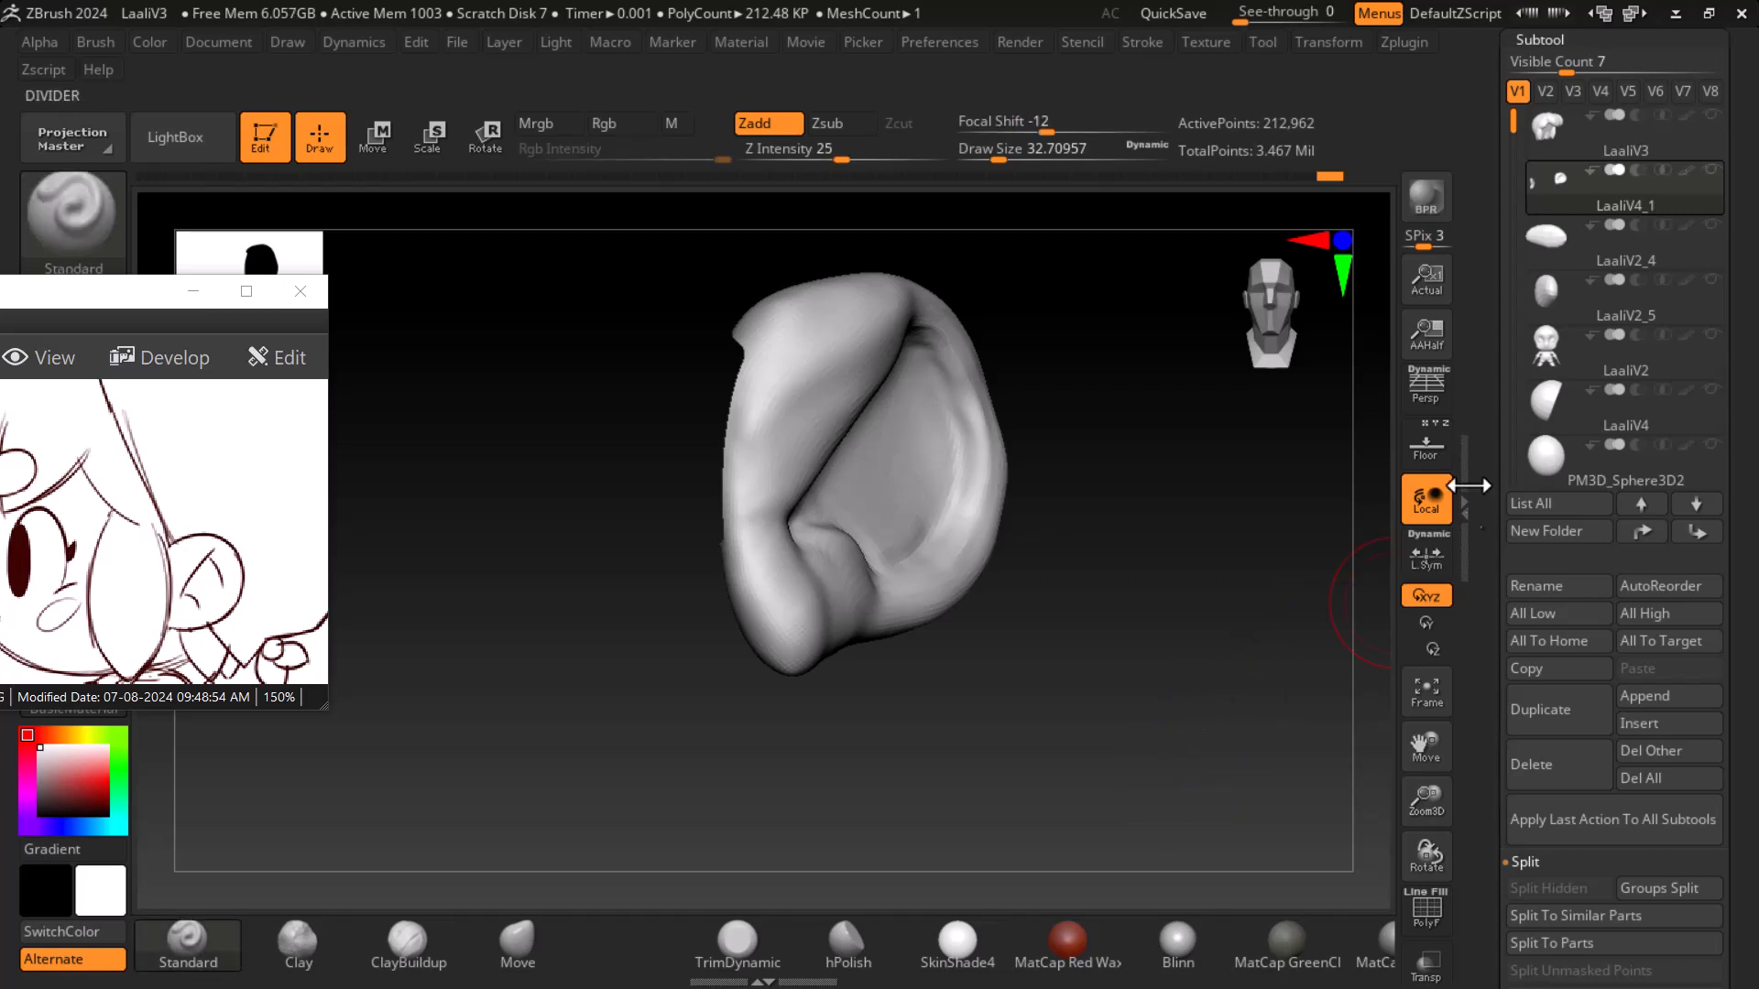
pyautogui.click(1426, 446)
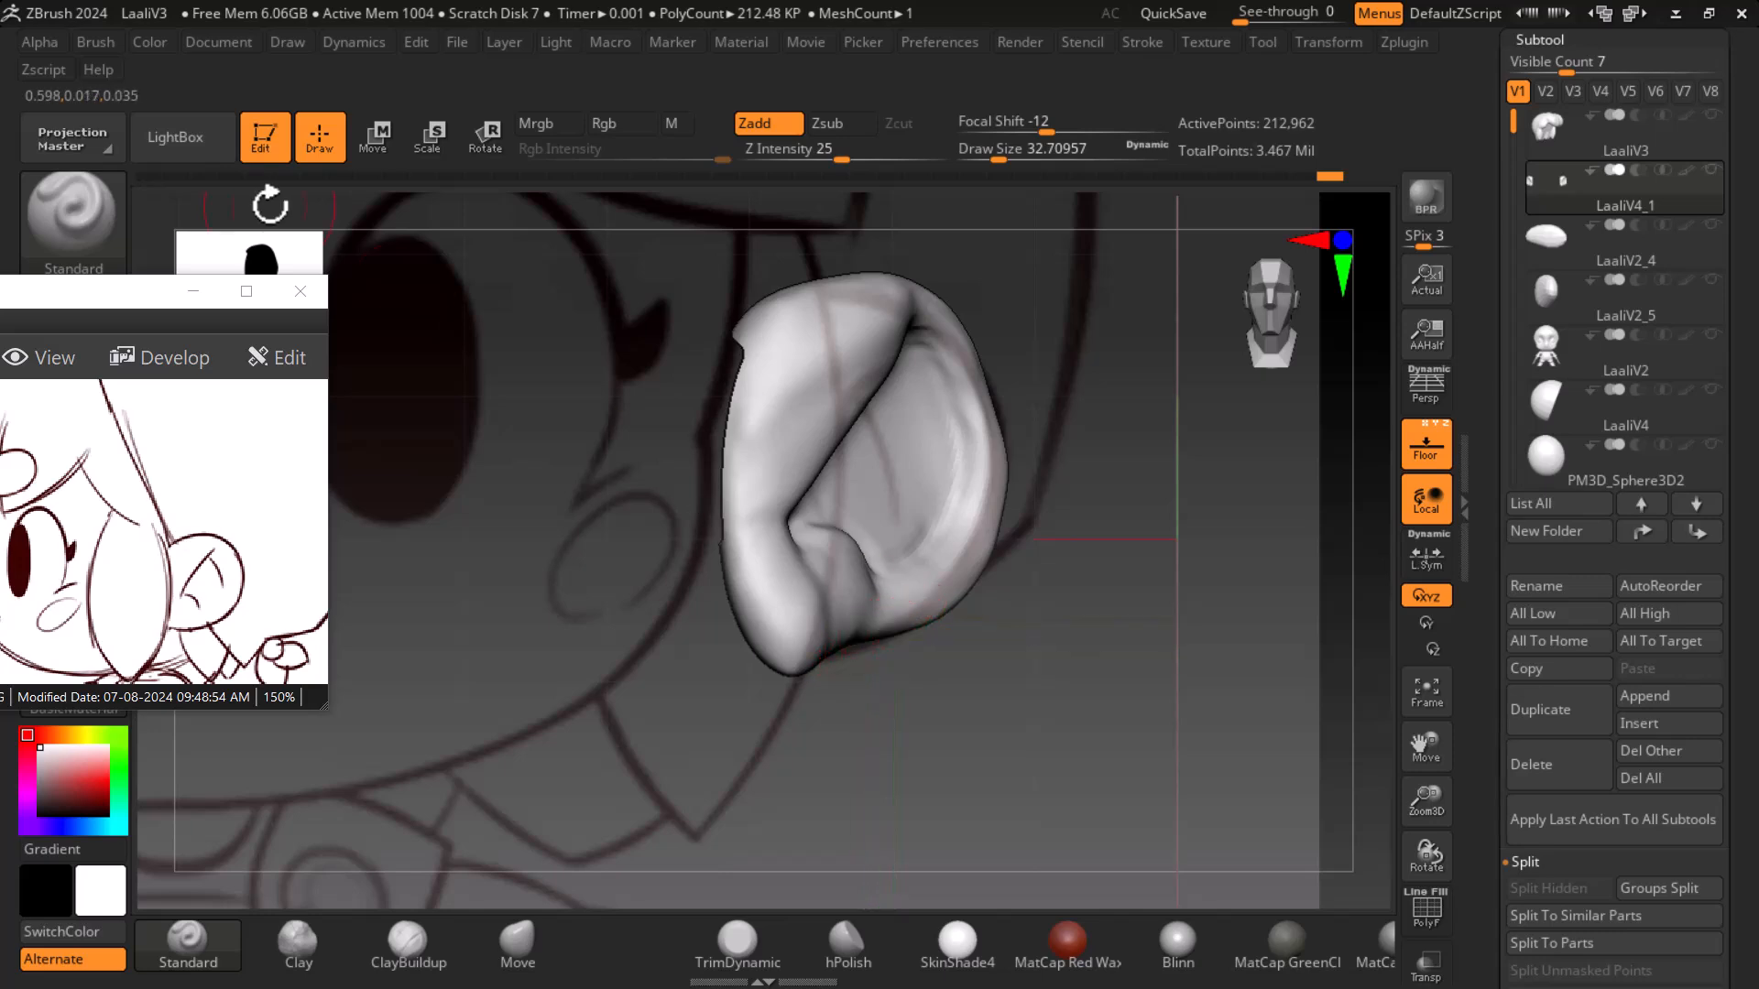
pyautogui.scroll(-1, 142, 533)
pyautogui.press('f')
pyautogui.scroll(-1, 624, 538)
pyautogui.press('f')
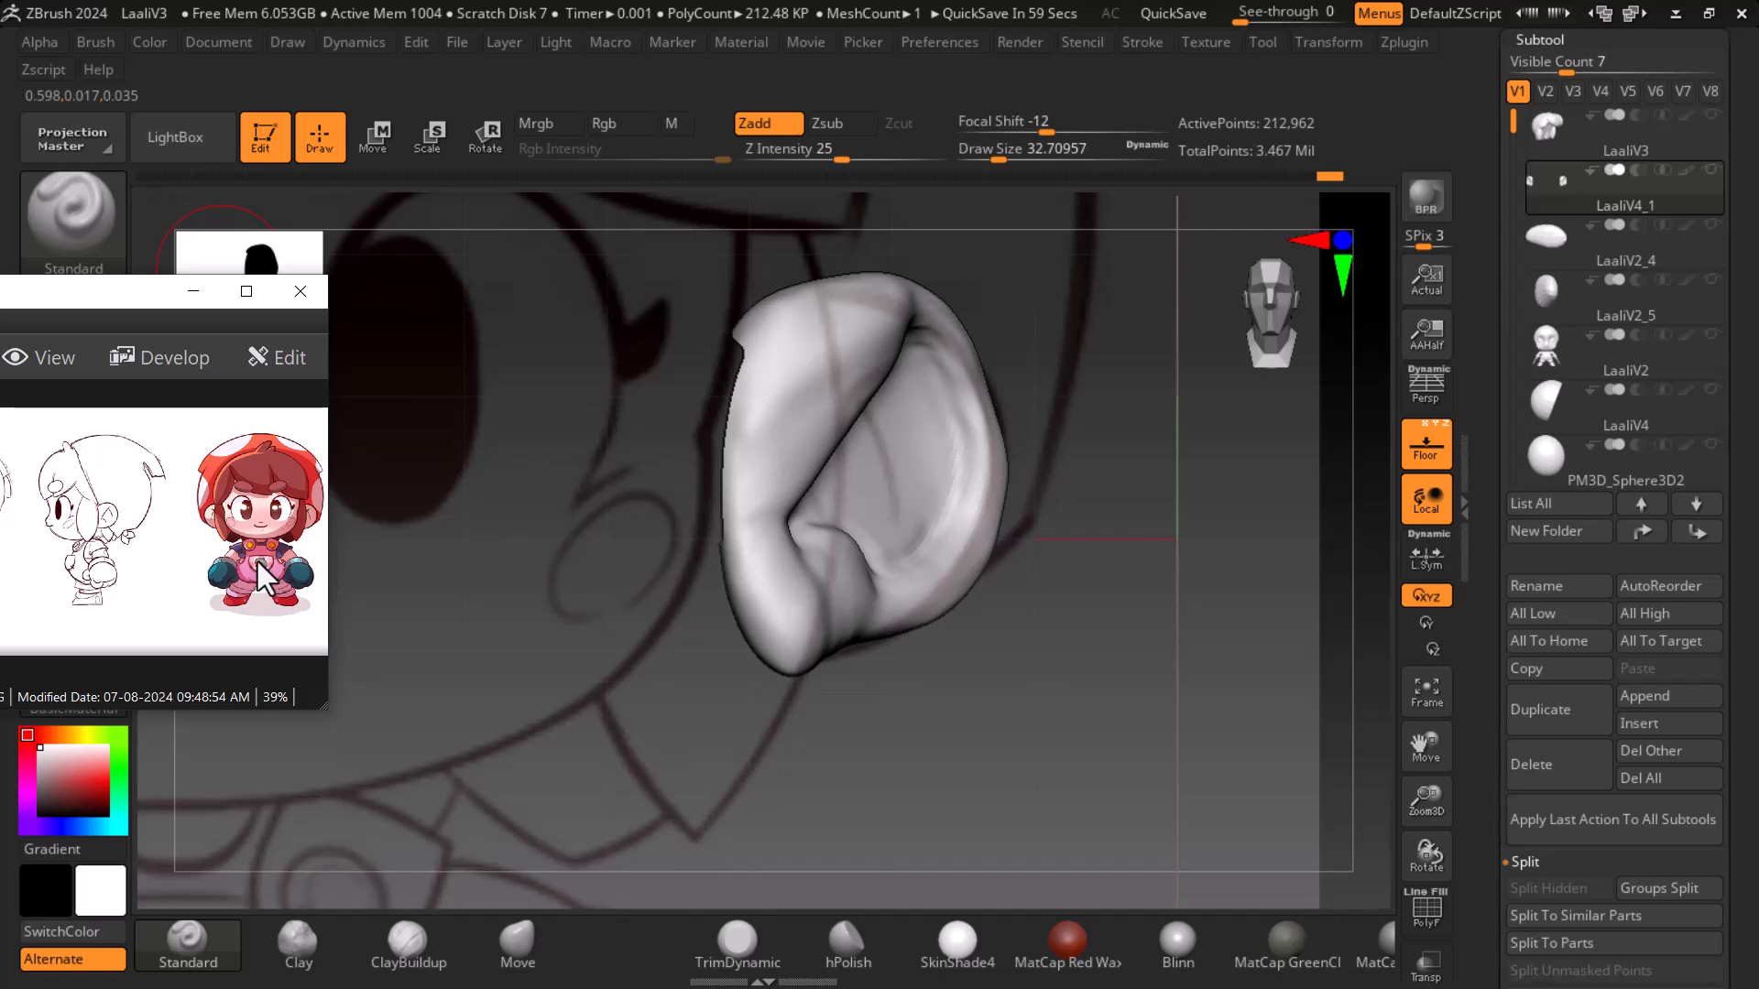
pyautogui.keyDown('ctrl'); pyautogui.scroll(6, 243, 566); pyautogui.keyUp('ctrl')
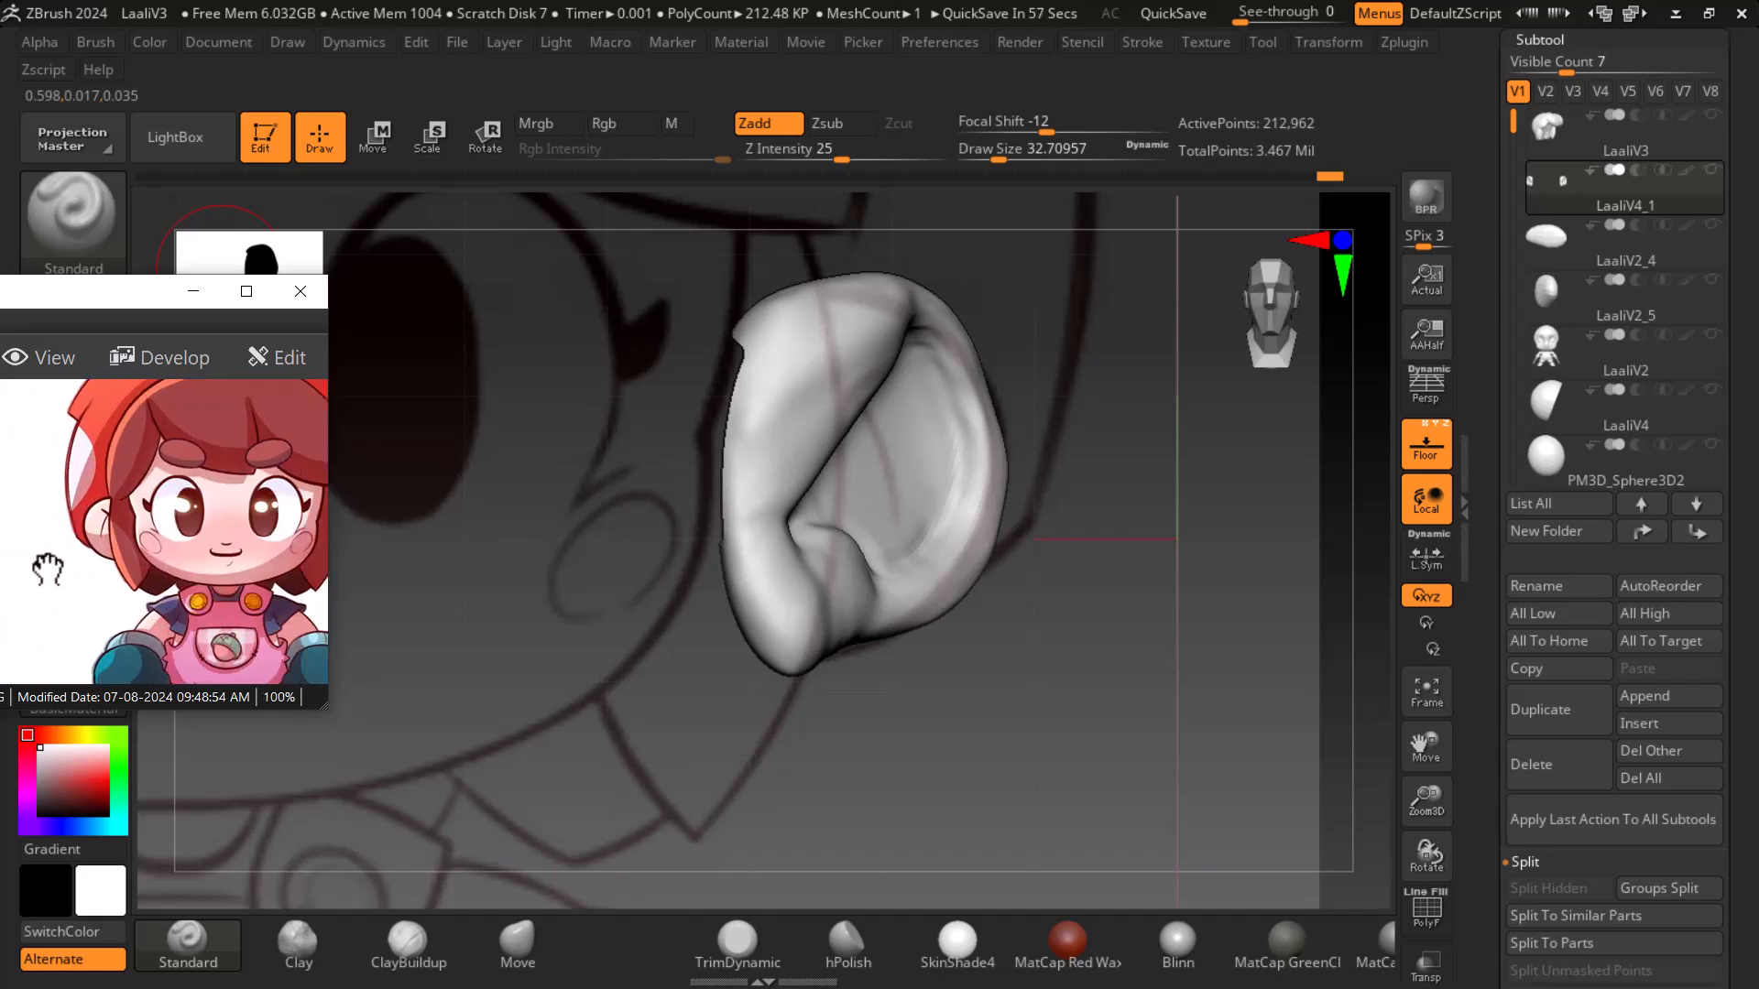
pyautogui.keyDown('ctrl'); pyautogui.scroll(1, 87, 575); pyautogui.keyUp('ctrl')
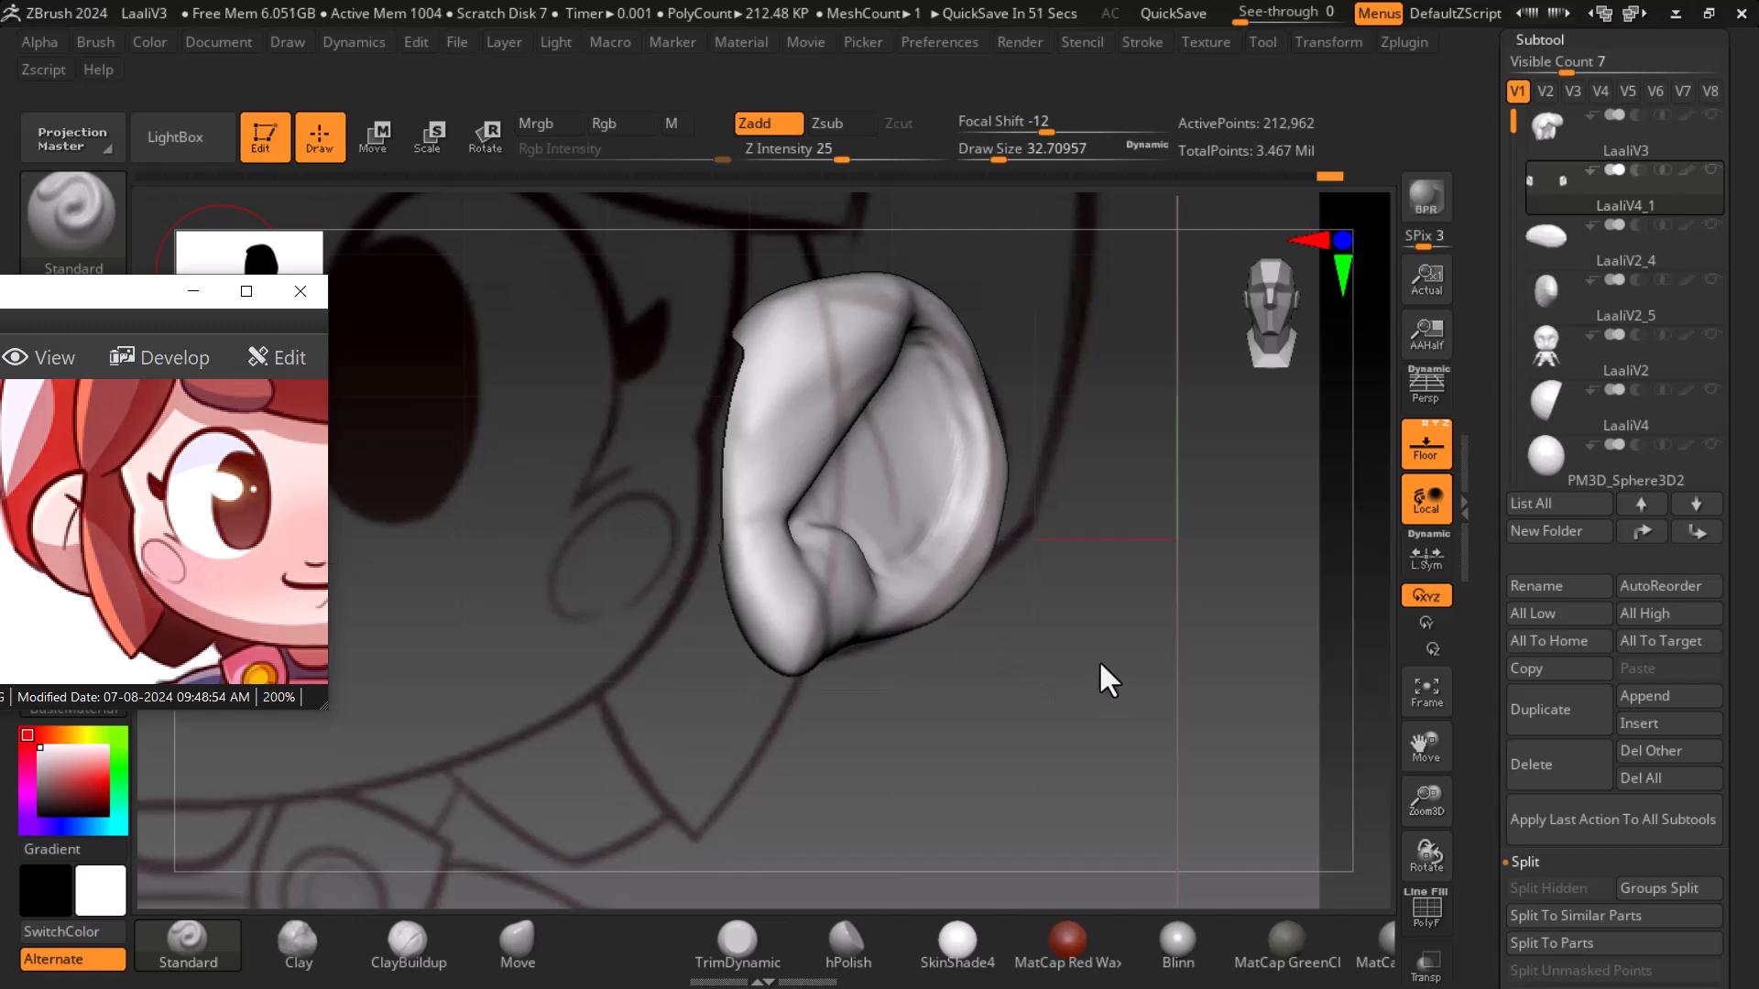
pyautogui.moveTo(1230, 664); pyautogui.dragTo(1315, 605)
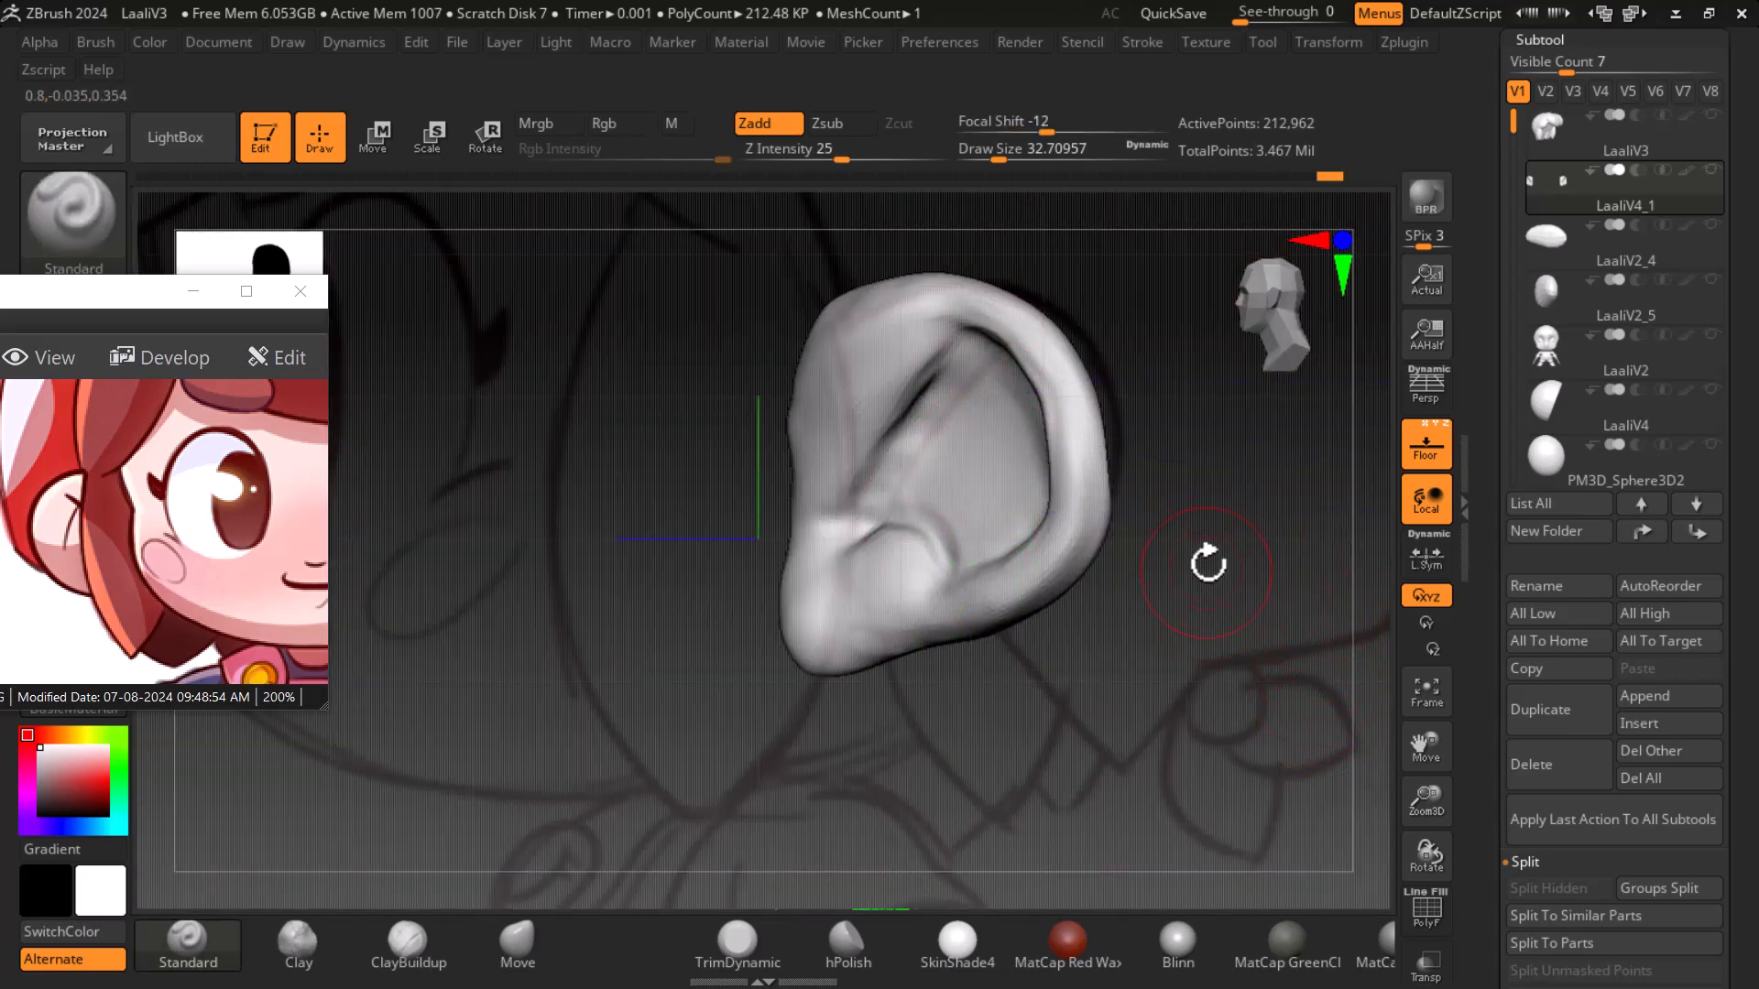
pyautogui.click(1431, 454)
# - Switch to the Inflat brush and puff up the ear's upper rim, checking against the floor reference
pyautogui.click(63, 221)
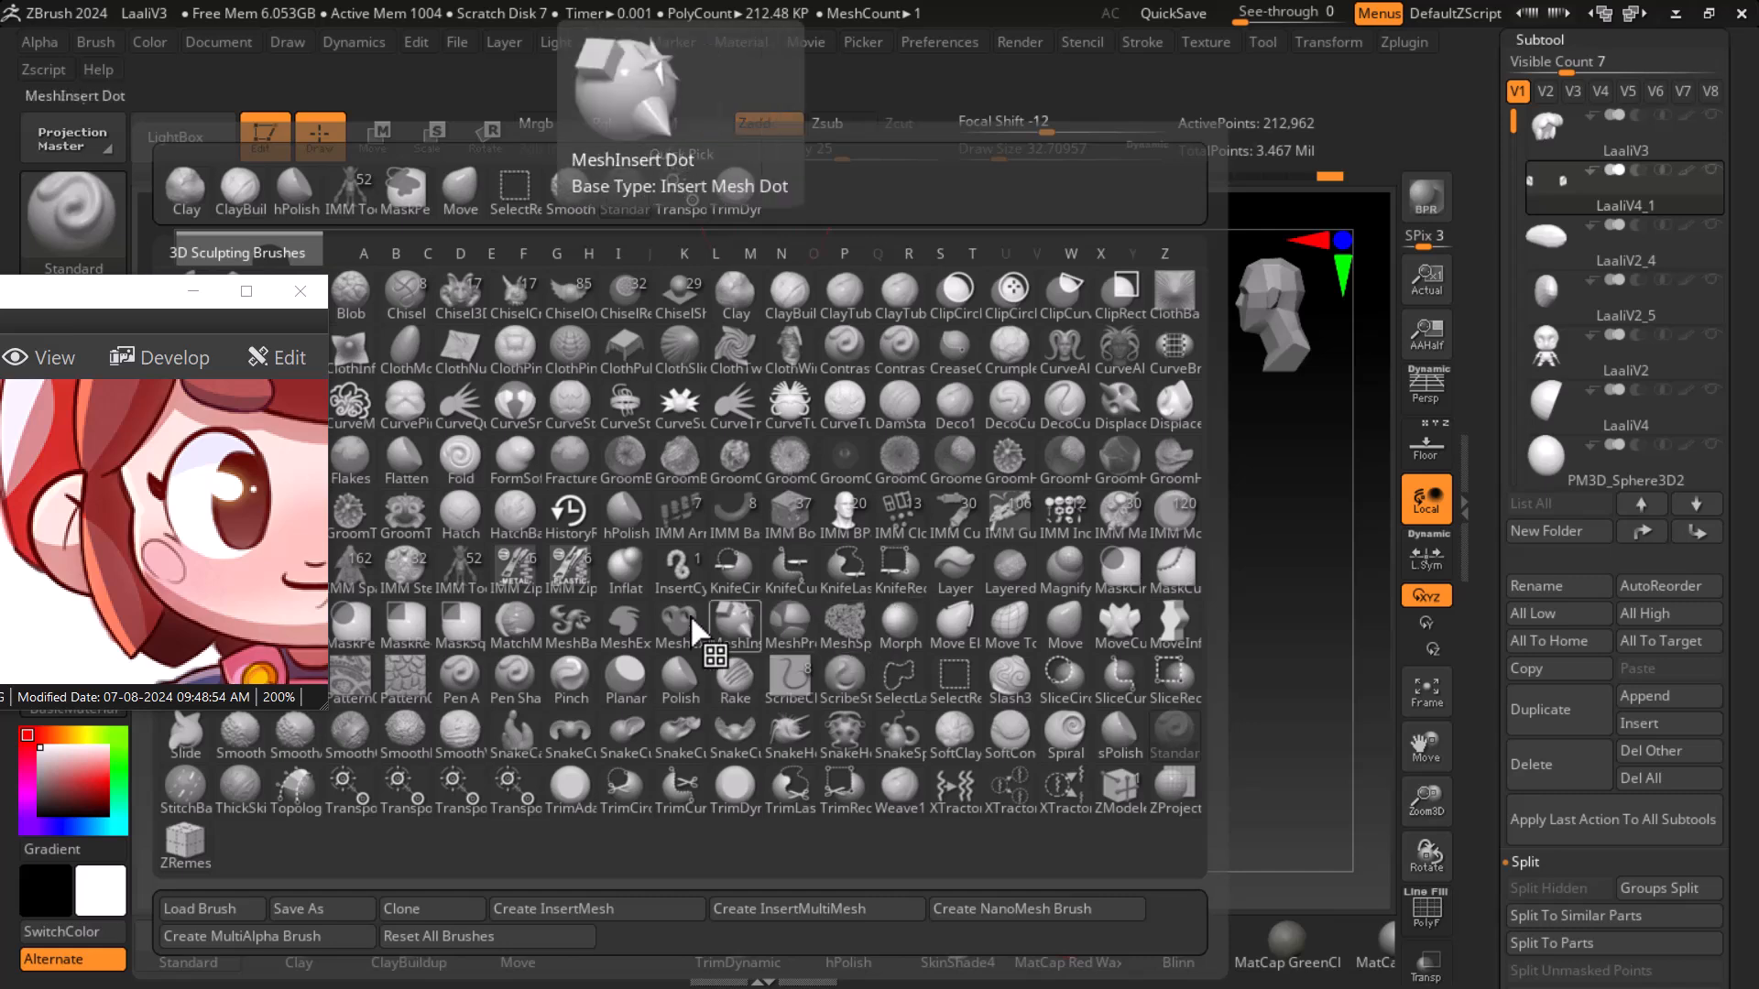
pyautogui.click(631, 575)
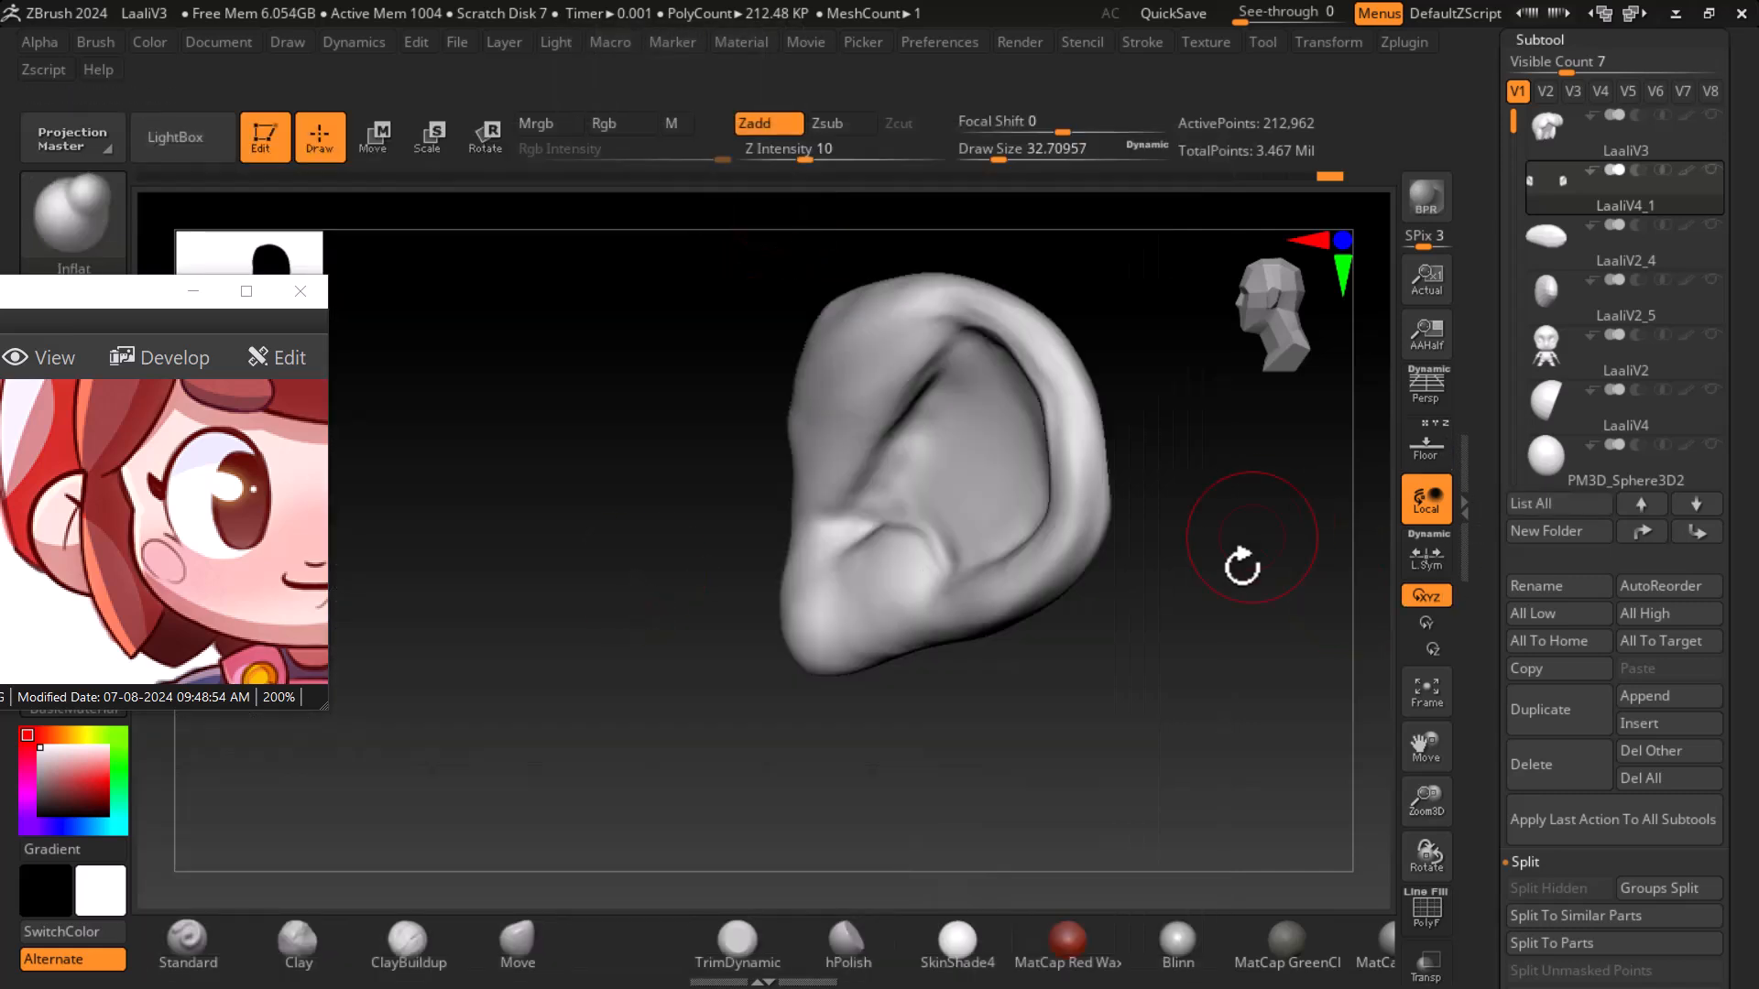
pyautogui.moveTo(1252, 538); pyautogui.dragTo(1303, 620)
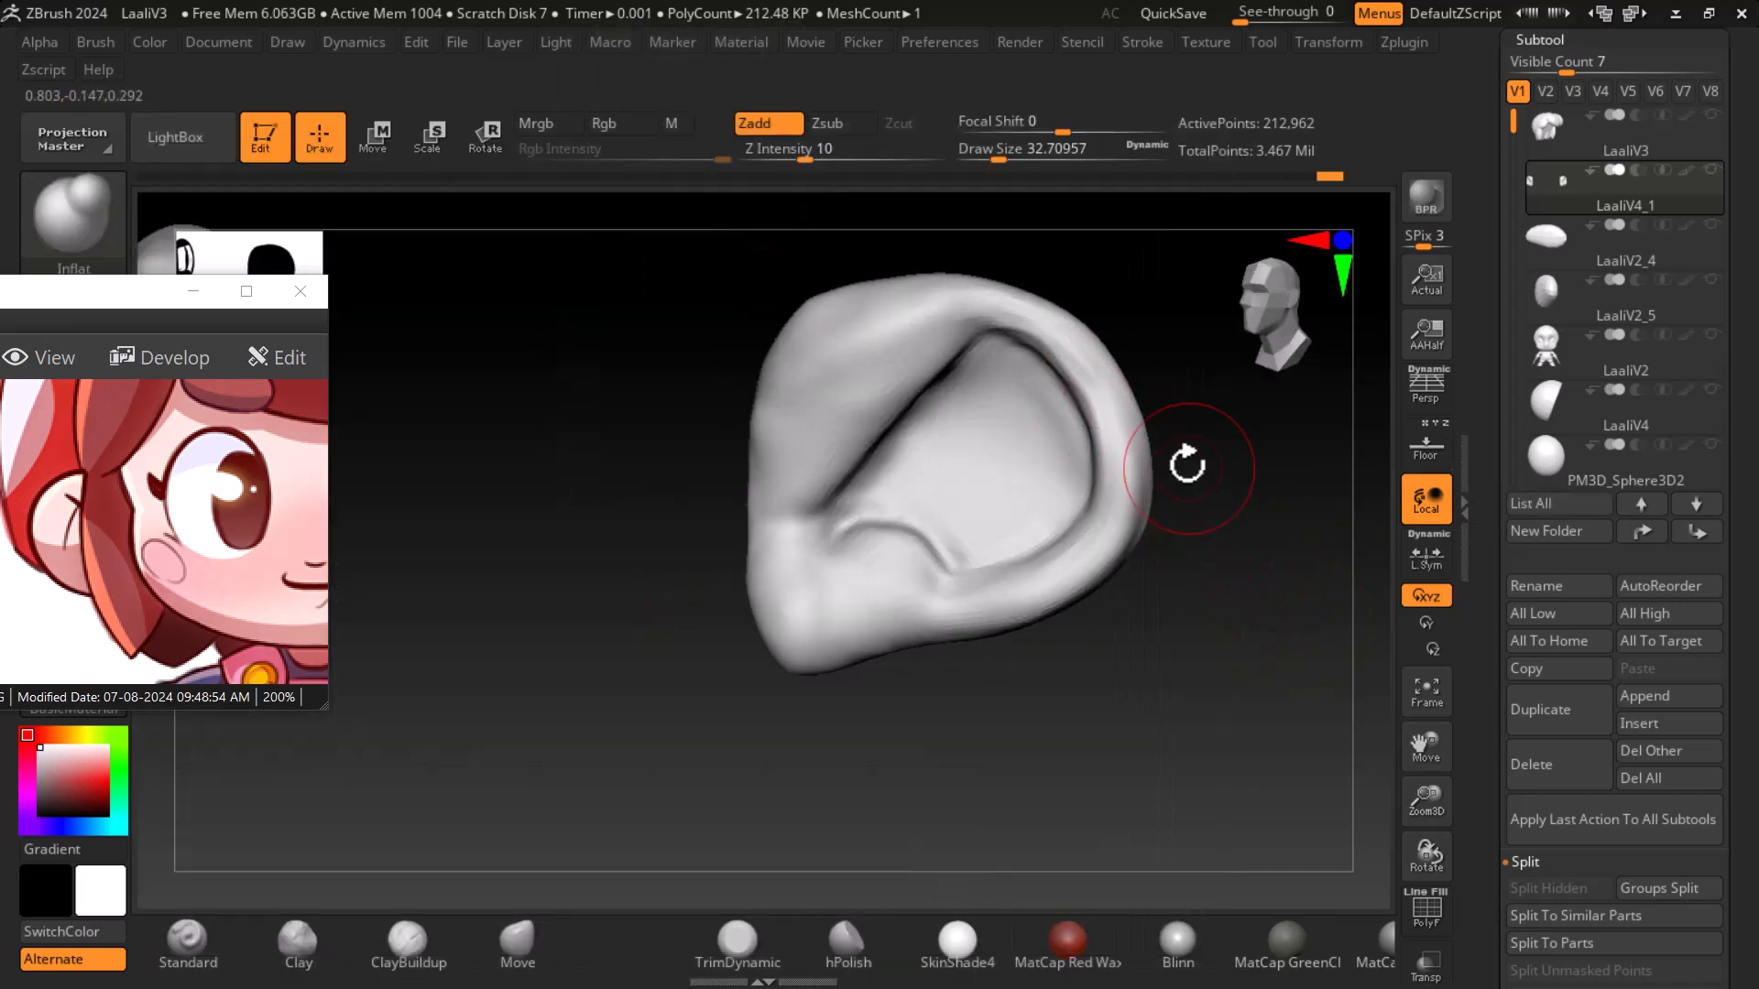
pyautogui.moveTo(1048, 355)
pyautogui.mouseDown()
pyautogui.moveTo(1092, 409)
pyautogui.moveTo(1081, 467)
pyautogui.mouseUp()
pyautogui.moveTo(1001, 337); pyautogui.dragTo(1090, 502)
pyautogui.click(1426, 446)
pyautogui.moveTo(1328, 582); pyautogui.dragTo(1296, 577)
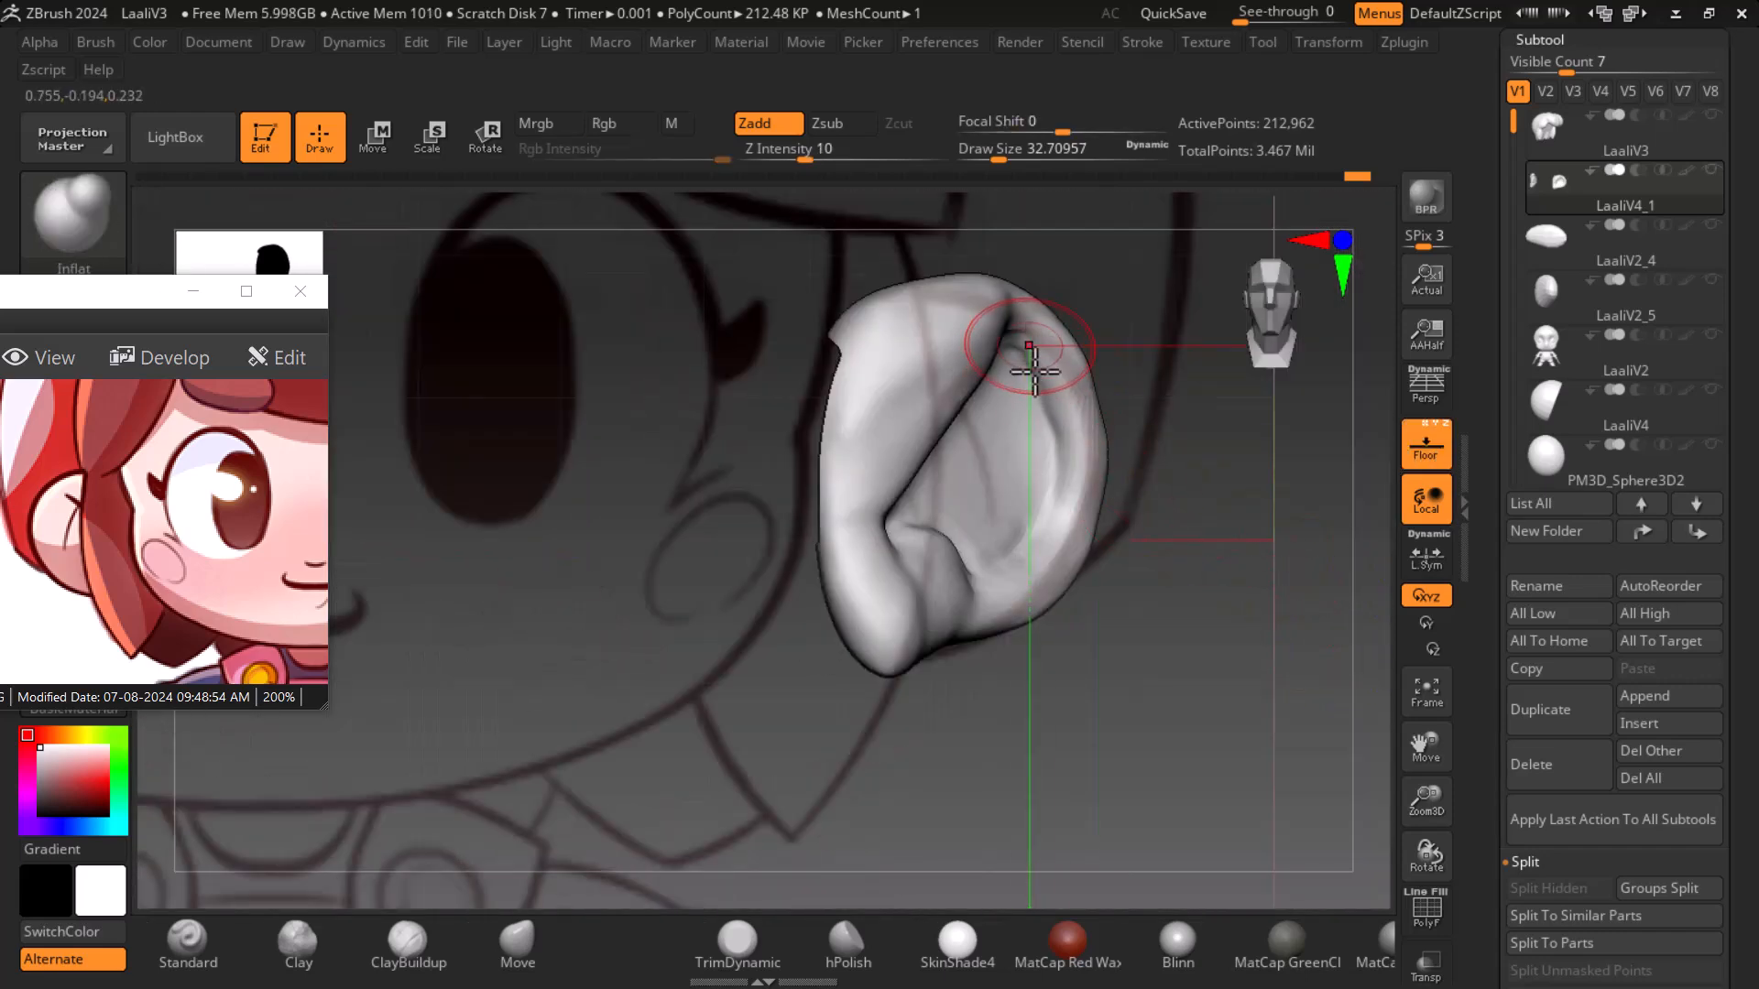
pyautogui.moveTo(1067, 427)
pyautogui.mouseDown()
pyautogui.moveTo(1024, 355)
pyautogui.moveTo(1032, 563)
pyautogui.mouseUp()
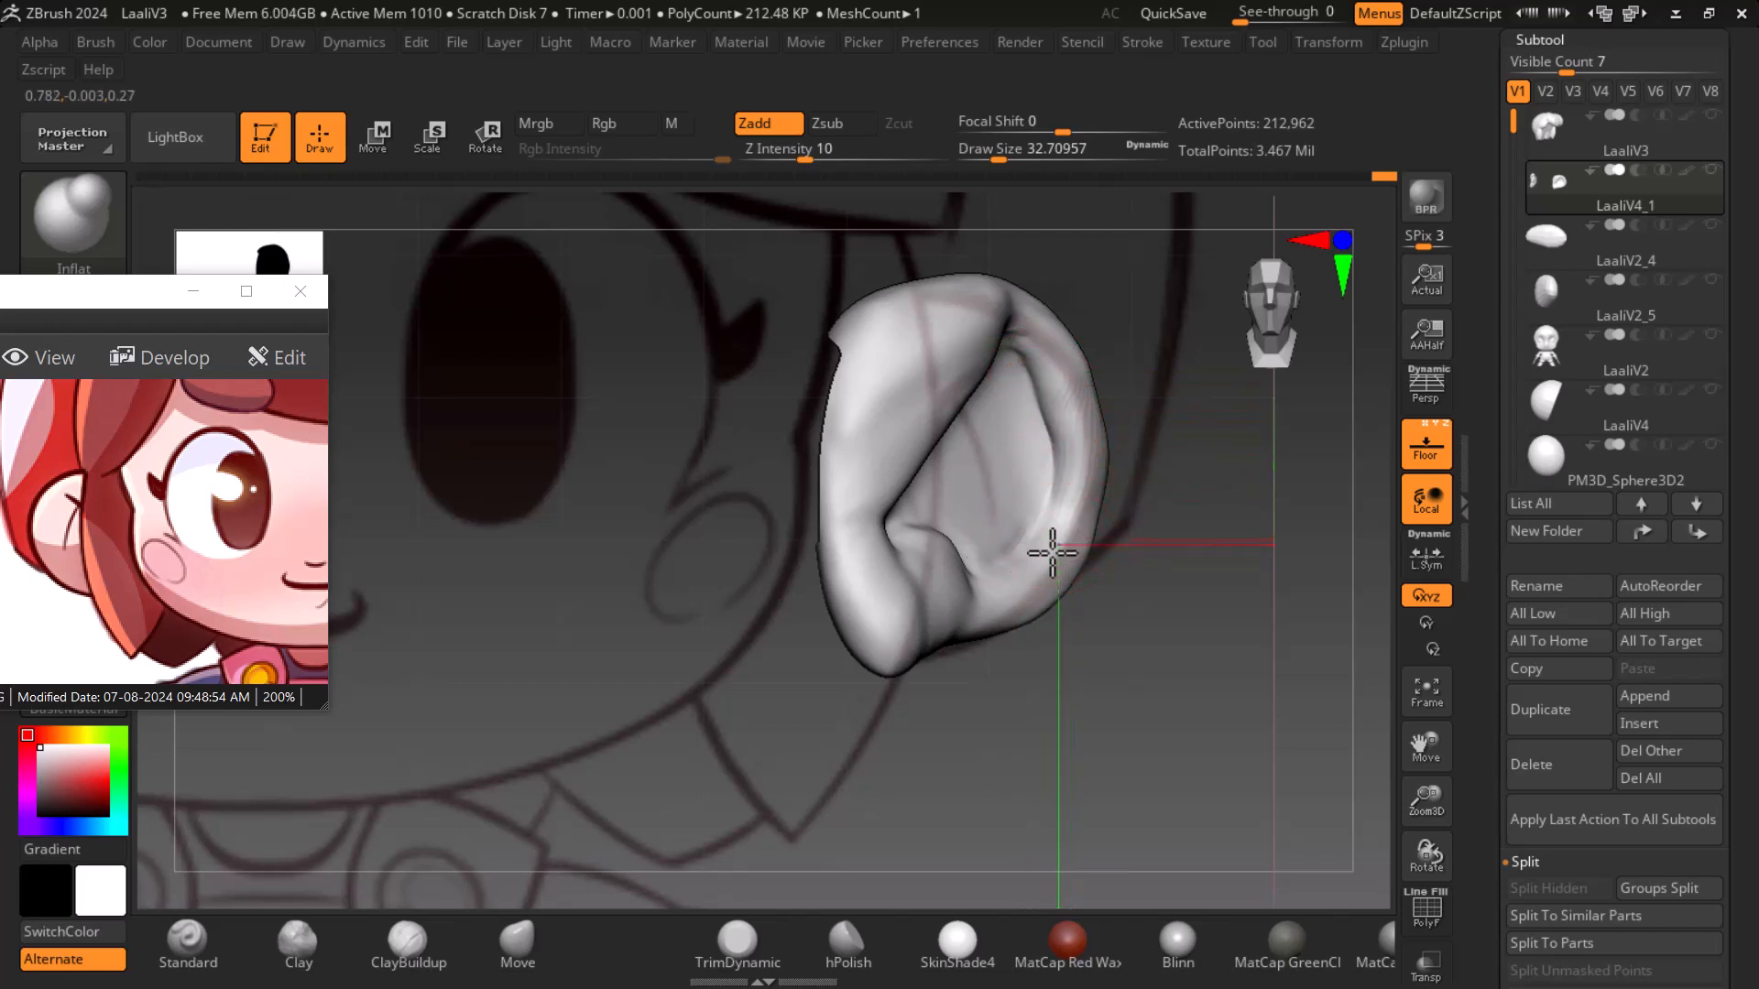
pyautogui.click(1433, 462)
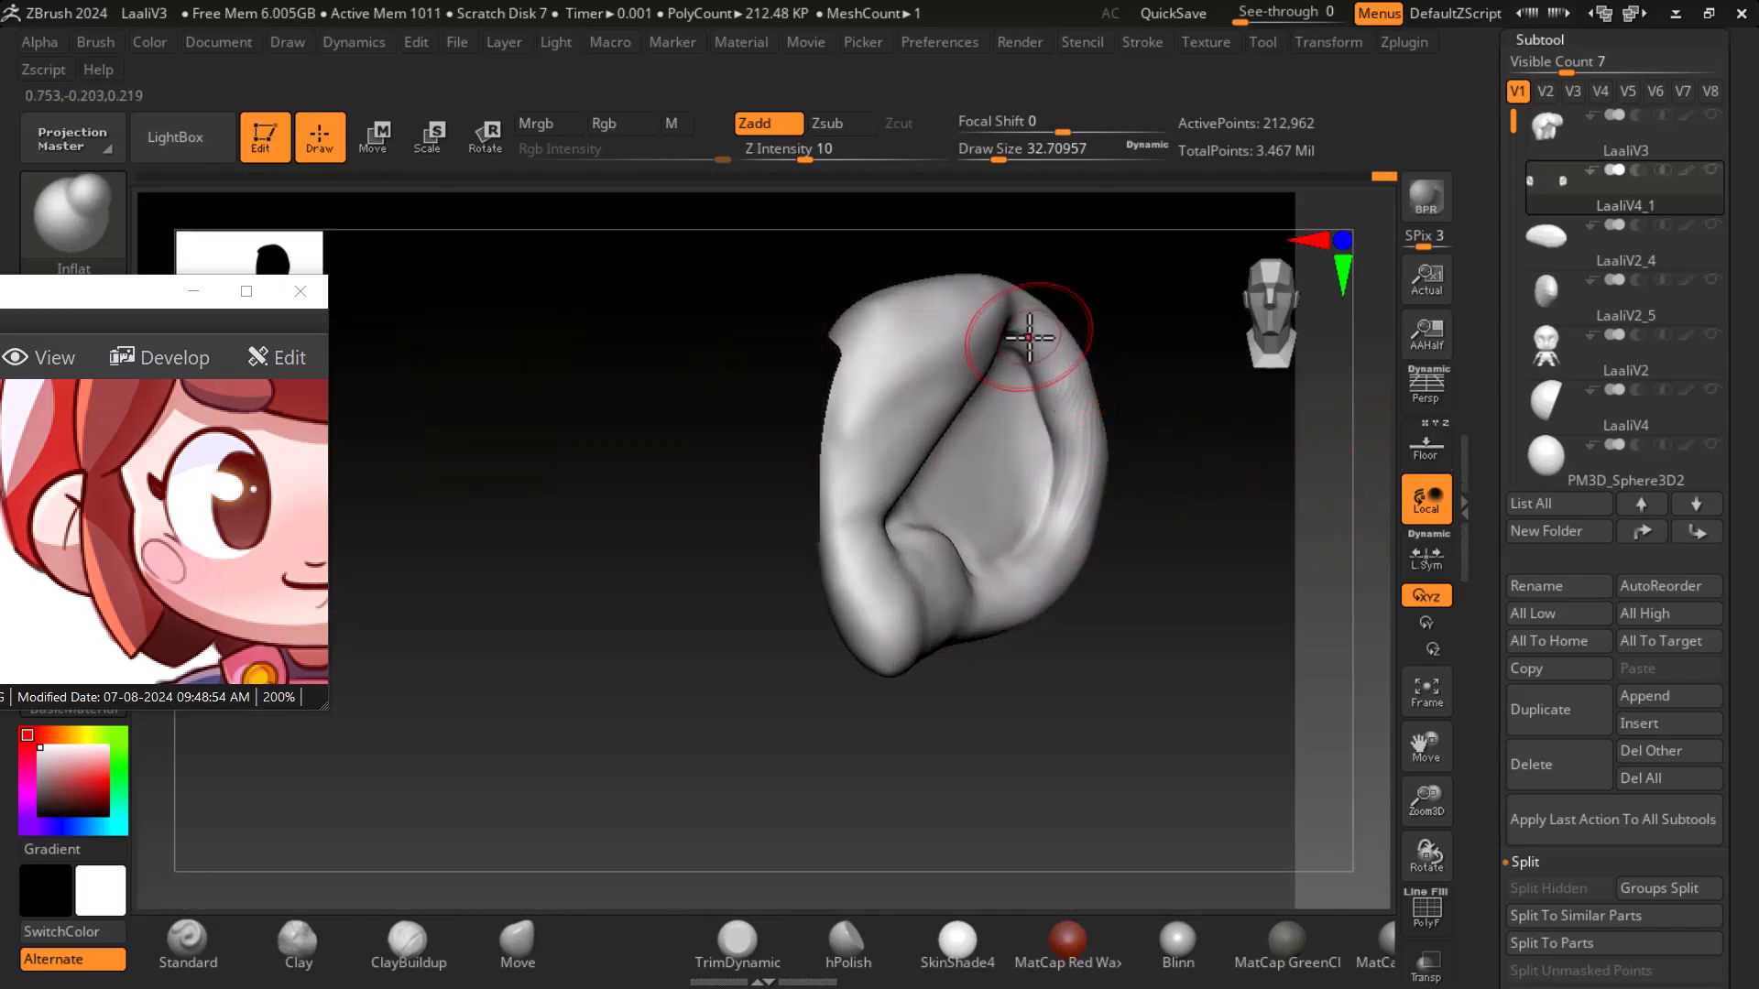
pyautogui.moveTo(1022, 353); pyautogui.dragTo(917, 397)
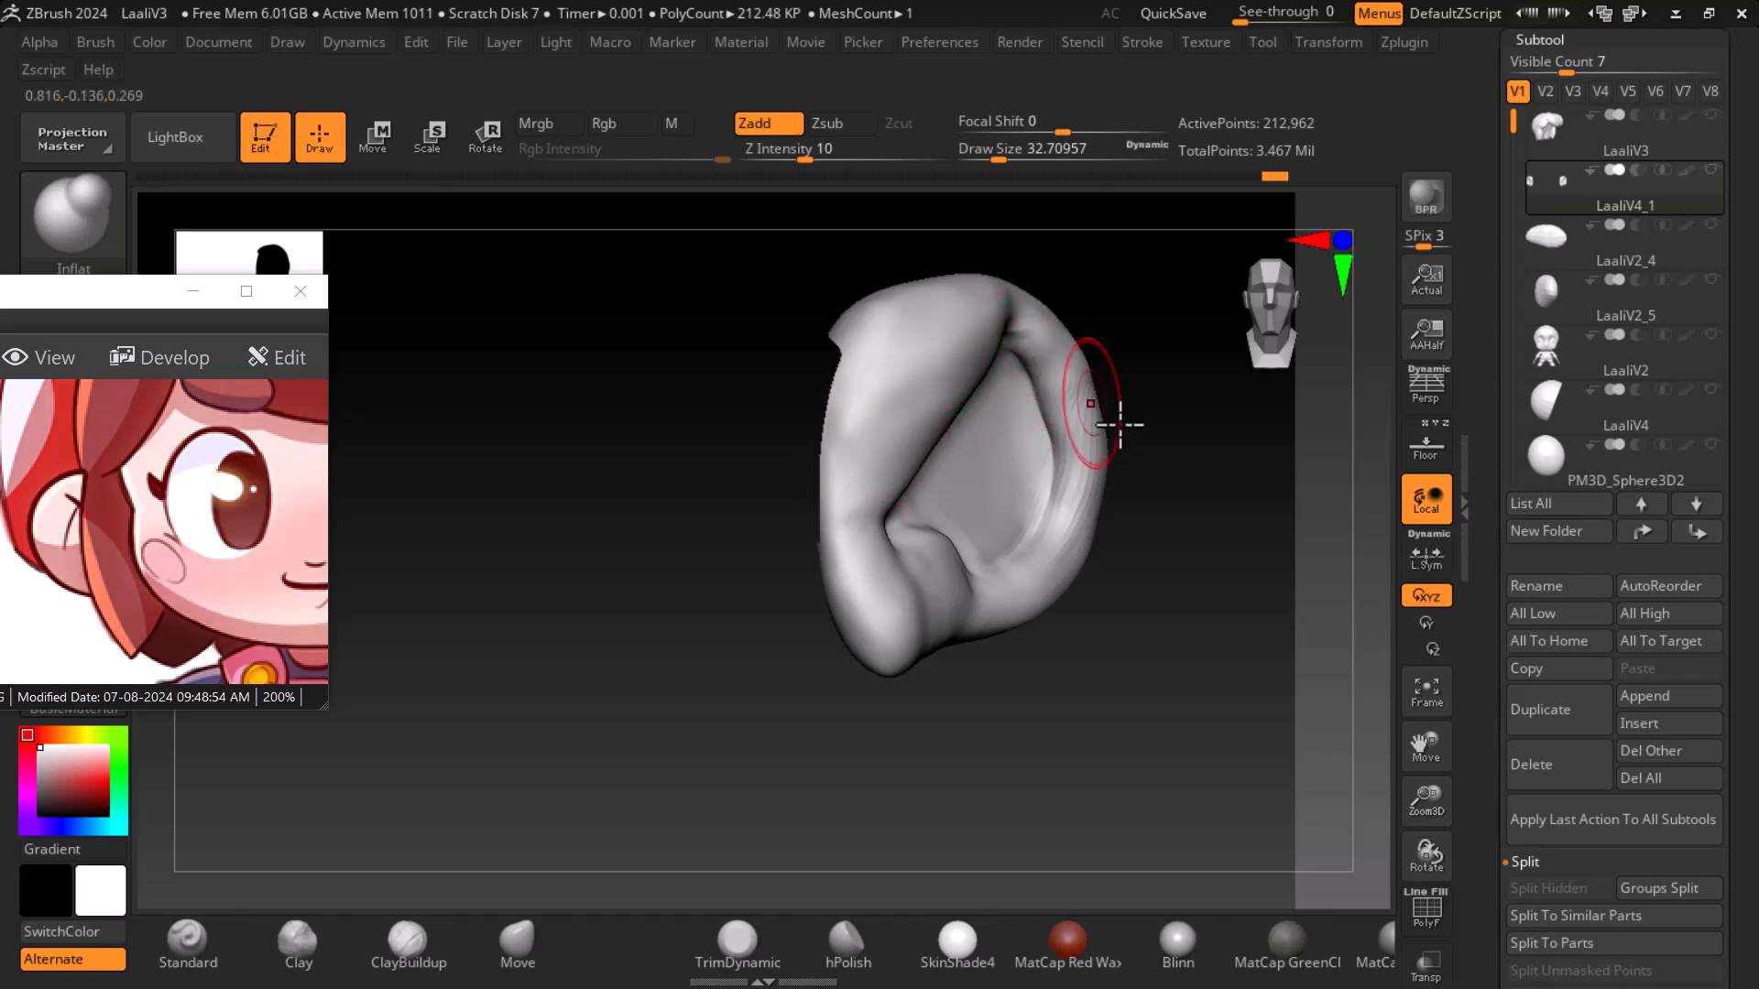
# - Inflate the ear's outer rim further with Inflat strokes while working around it
pyautogui.moveTo(1056, 381); pyautogui.dragTo(1183, 521, button='right')
pyautogui.moveTo(1099, 549)
pyautogui.keyDown('shift'); pyautogui.mouseDown()
pyautogui.moveTo(1008, 345)
pyautogui.moveTo(1052, 373)
pyautogui.moveTo(1093, 491)
pyautogui.moveTo(954, 569)
pyautogui.moveTo(968, 579)
pyautogui.moveTo(868, 546)
pyautogui.mouseUp(); pyautogui.keyUp('shift')
pyautogui.moveTo(1028, 670); pyautogui.dragTo(954, 658)
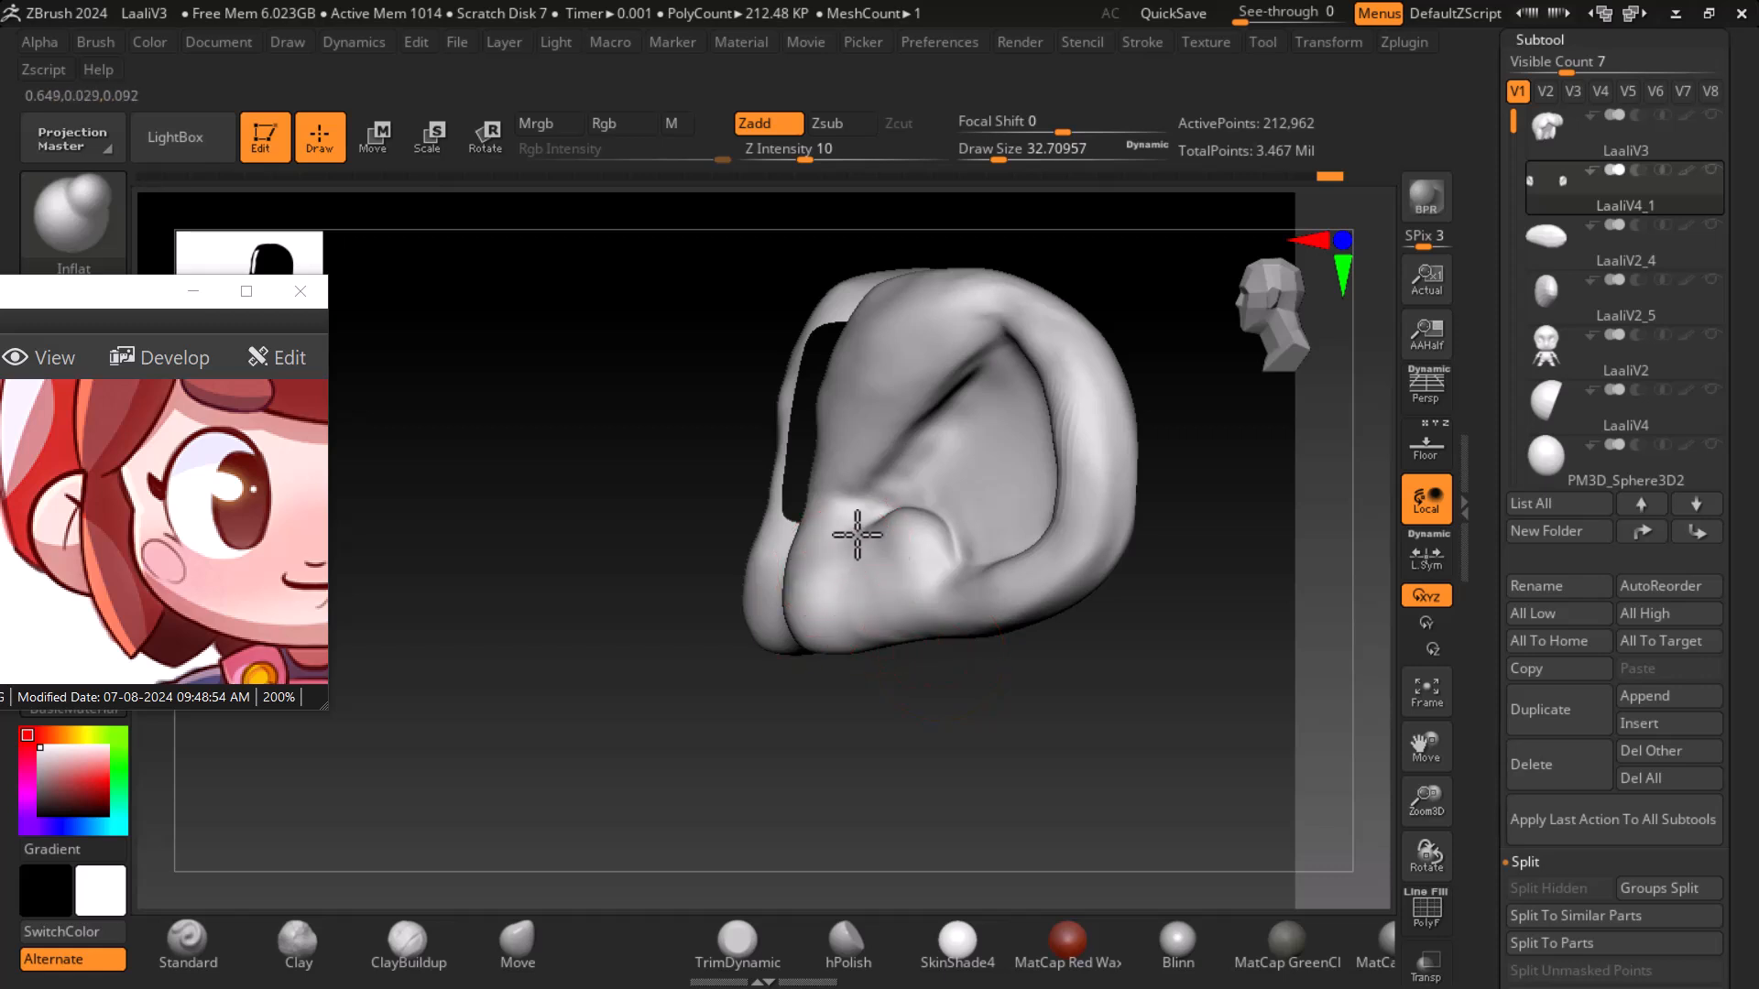
pyautogui.moveTo(881, 613)
pyautogui.mouseDown()
pyautogui.moveTo(898, 590)
pyautogui.moveTo(831, 575)
pyautogui.mouseUp()
pyautogui.moveTo(1044, 704); pyautogui.dragTo(1149, 718)
pyautogui.moveTo(1079, 550)
pyautogui.mouseDown()
pyautogui.moveTo(967, 568)
pyautogui.moveTo(1079, 535)
pyautogui.mouseUp()
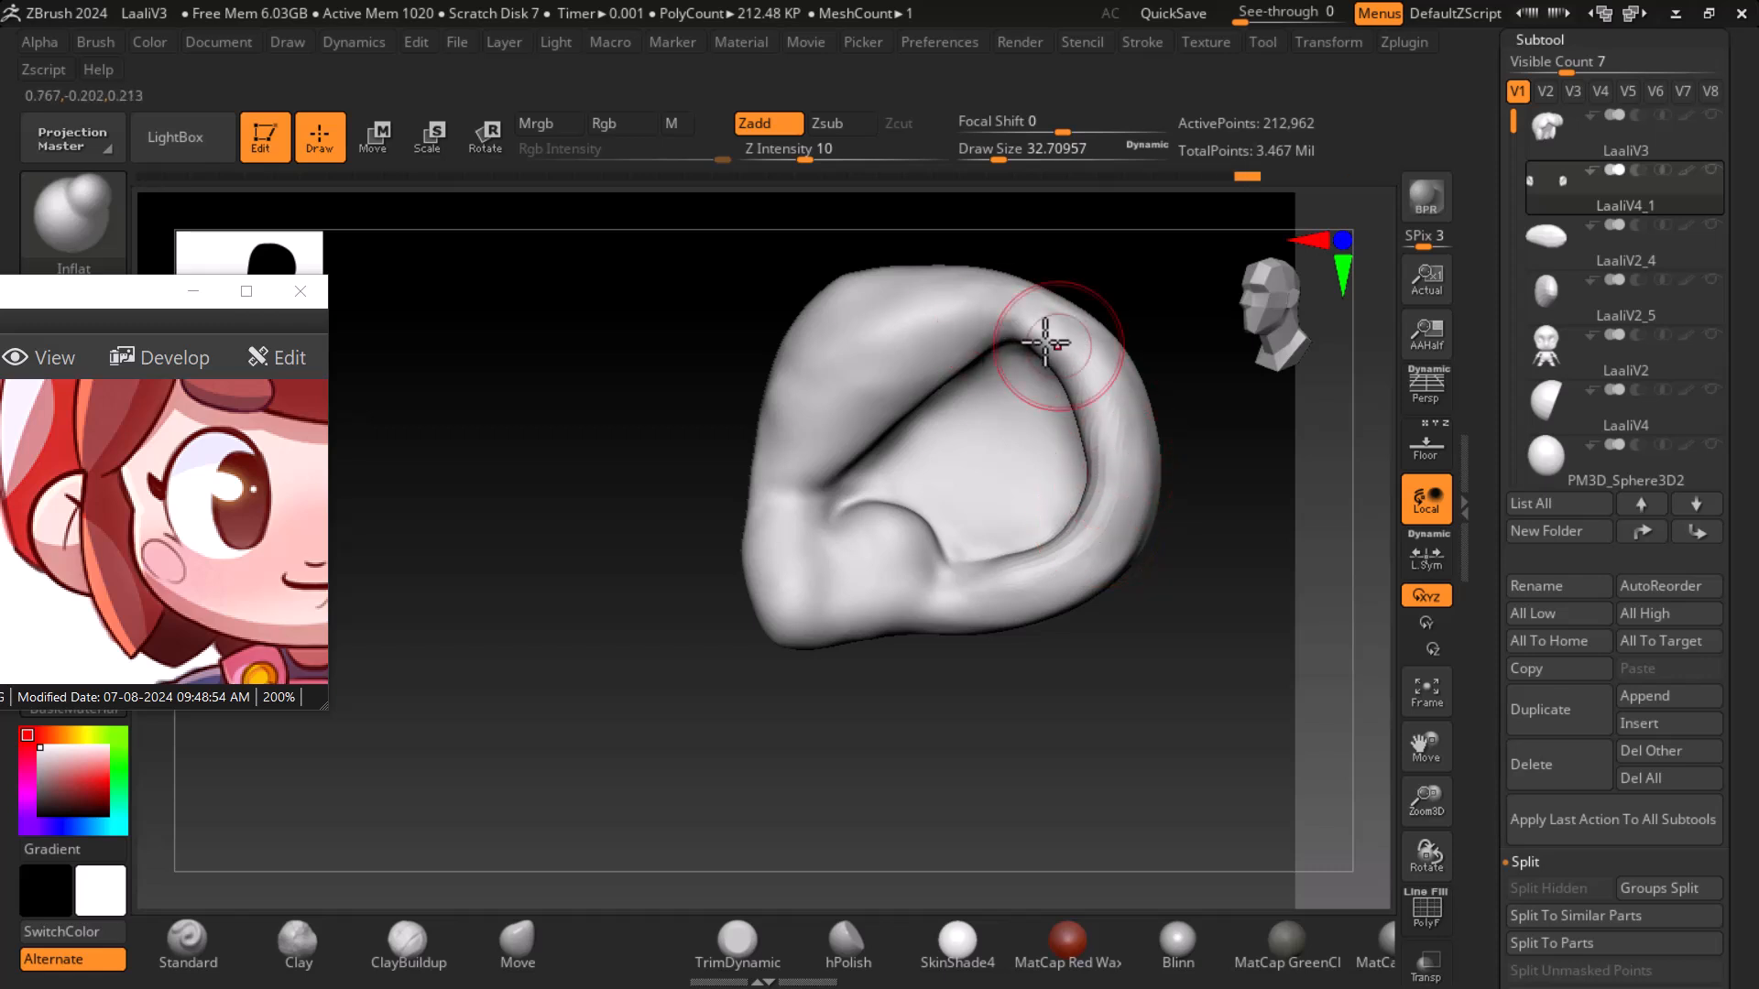
pyautogui.moveTo(1217, 510); pyautogui.dragTo(1065, 321)
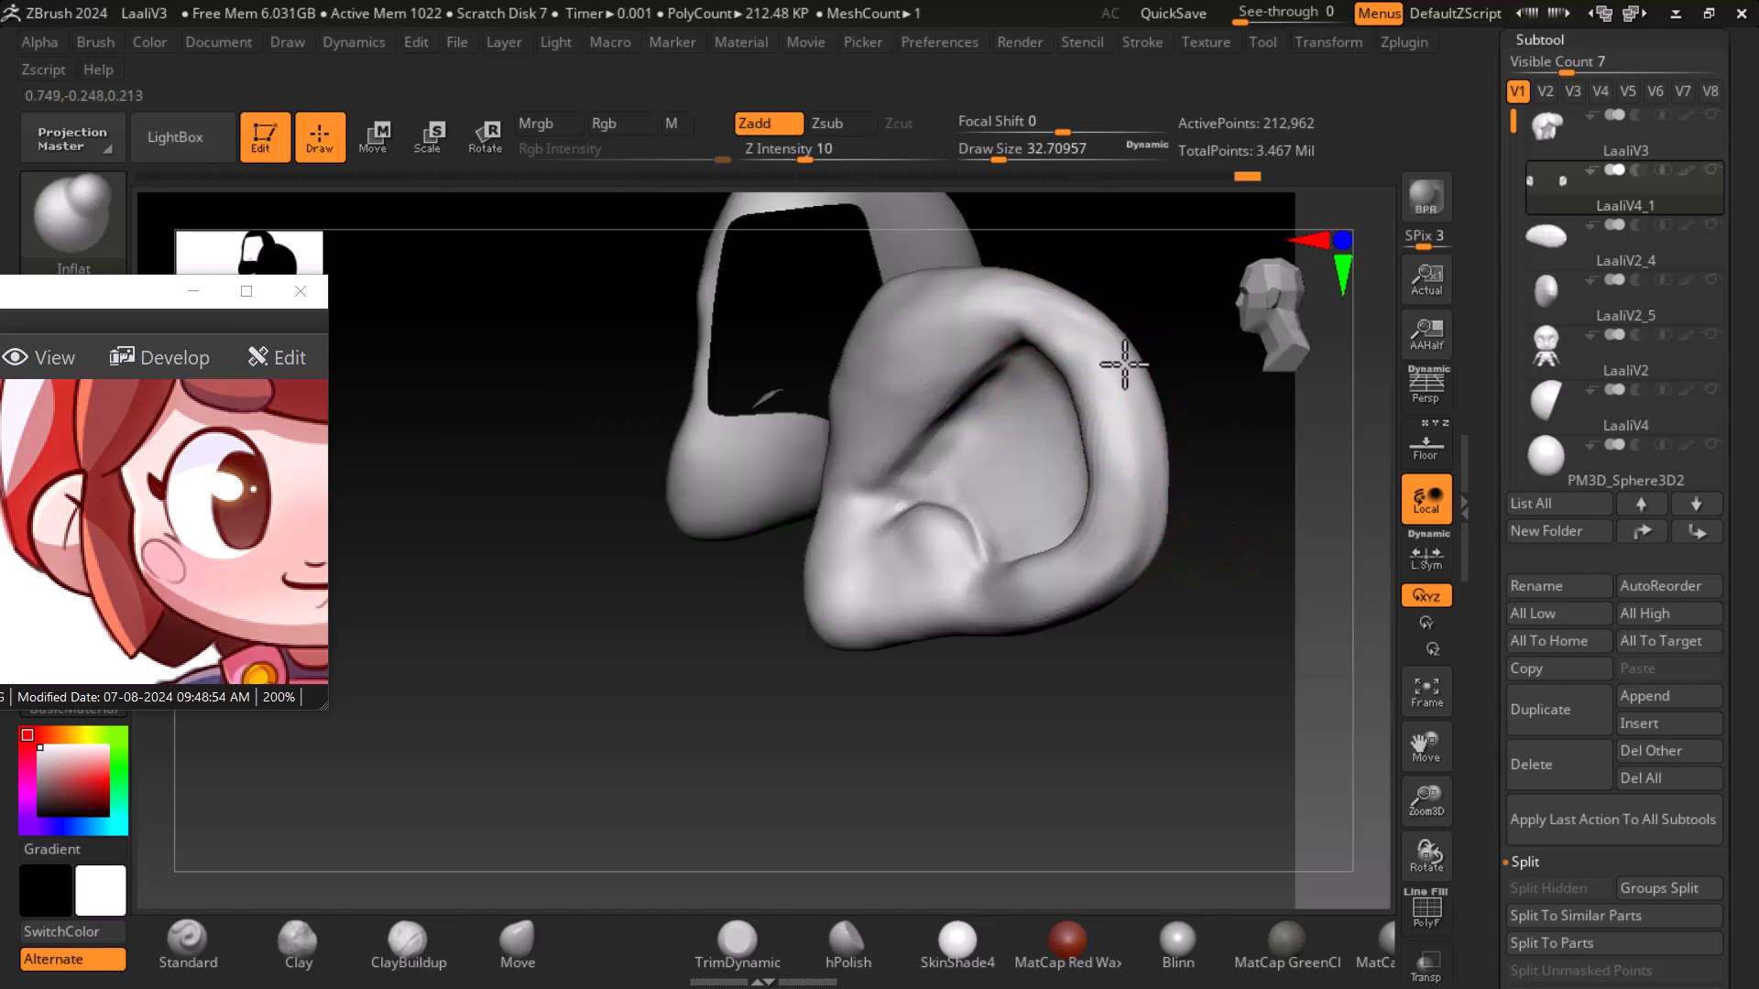
# - Smooth the rim and inner bowl, then turn on the floor reference projection
pyautogui.press('shift')
pyautogui.moveTo(1086, 585)
pyautogui.keyDown('shift'); pyautogui.mouseDown()
pyautogui.moveTo(1111, 408)
pyautogui.moveTo(1050, 324)
pyautogui.mouseUp(); pyautogui.keyUp('shift')
pyautogui.moveTo(1146, 639)
pyautogui.mouseDown()
pyautogui.moveTo(1185, 678)
pyautogui.moveTo(1198, 633)
pyautogui.moveTo(1030, 669)
pyautogui.mouseUp()
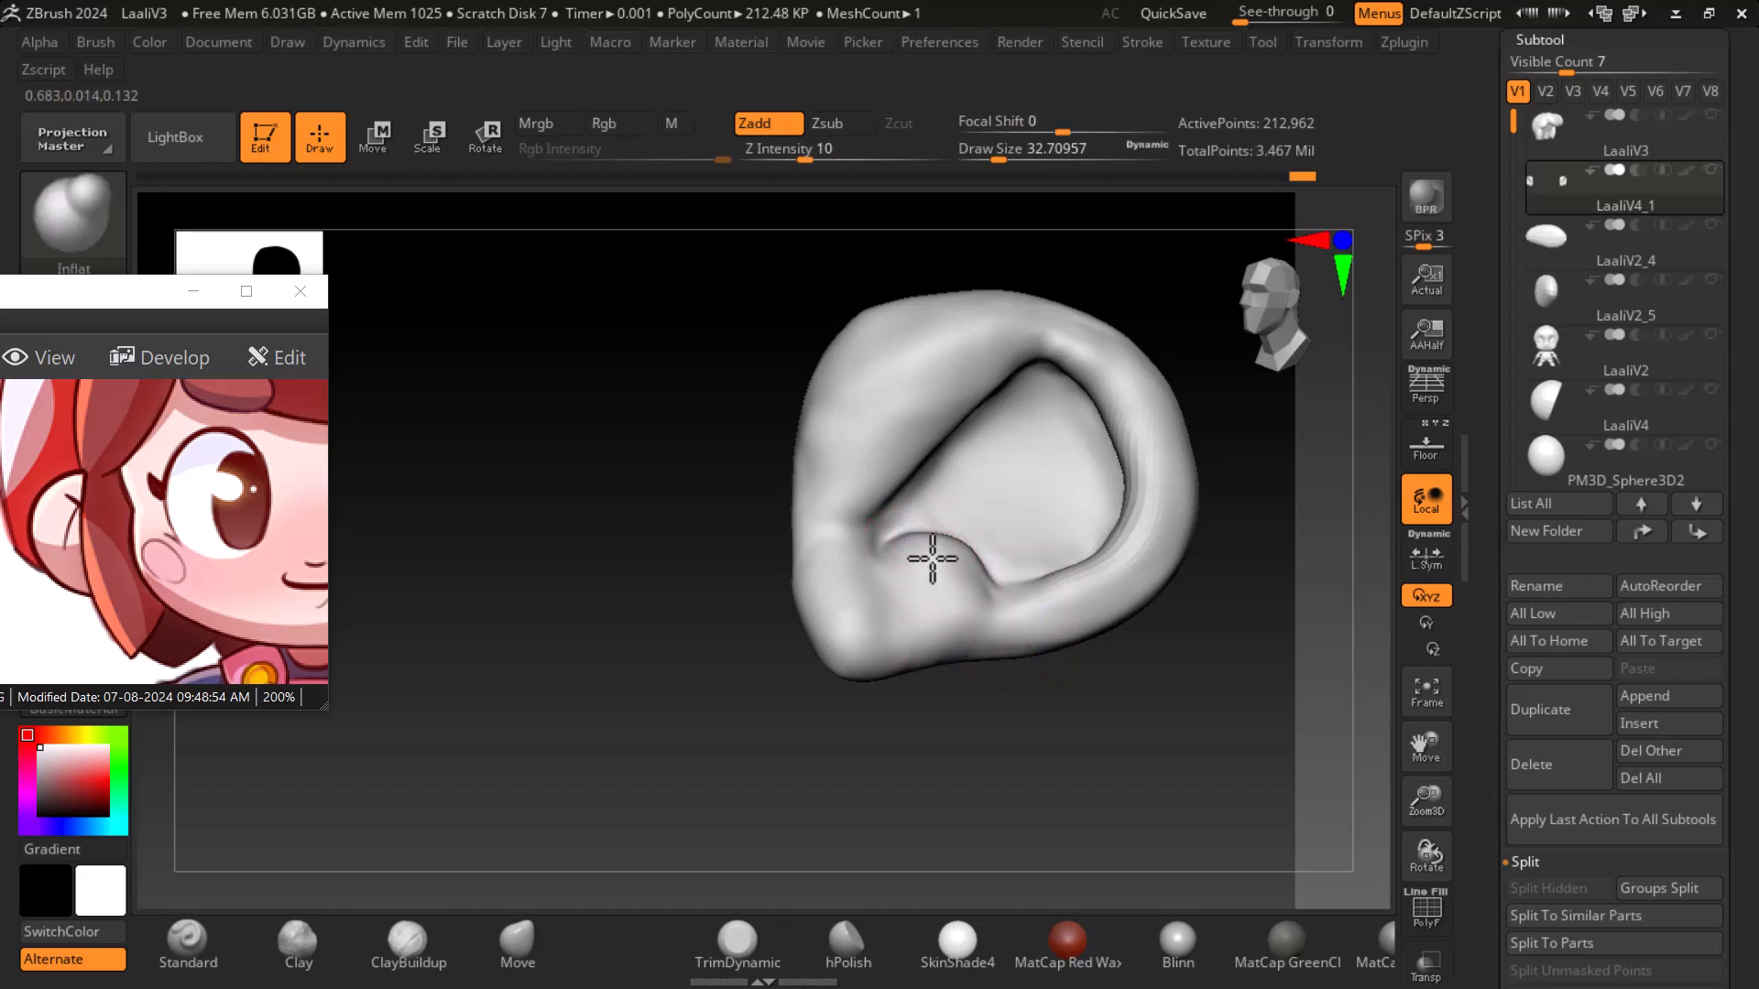
pyautogui.press('shift')
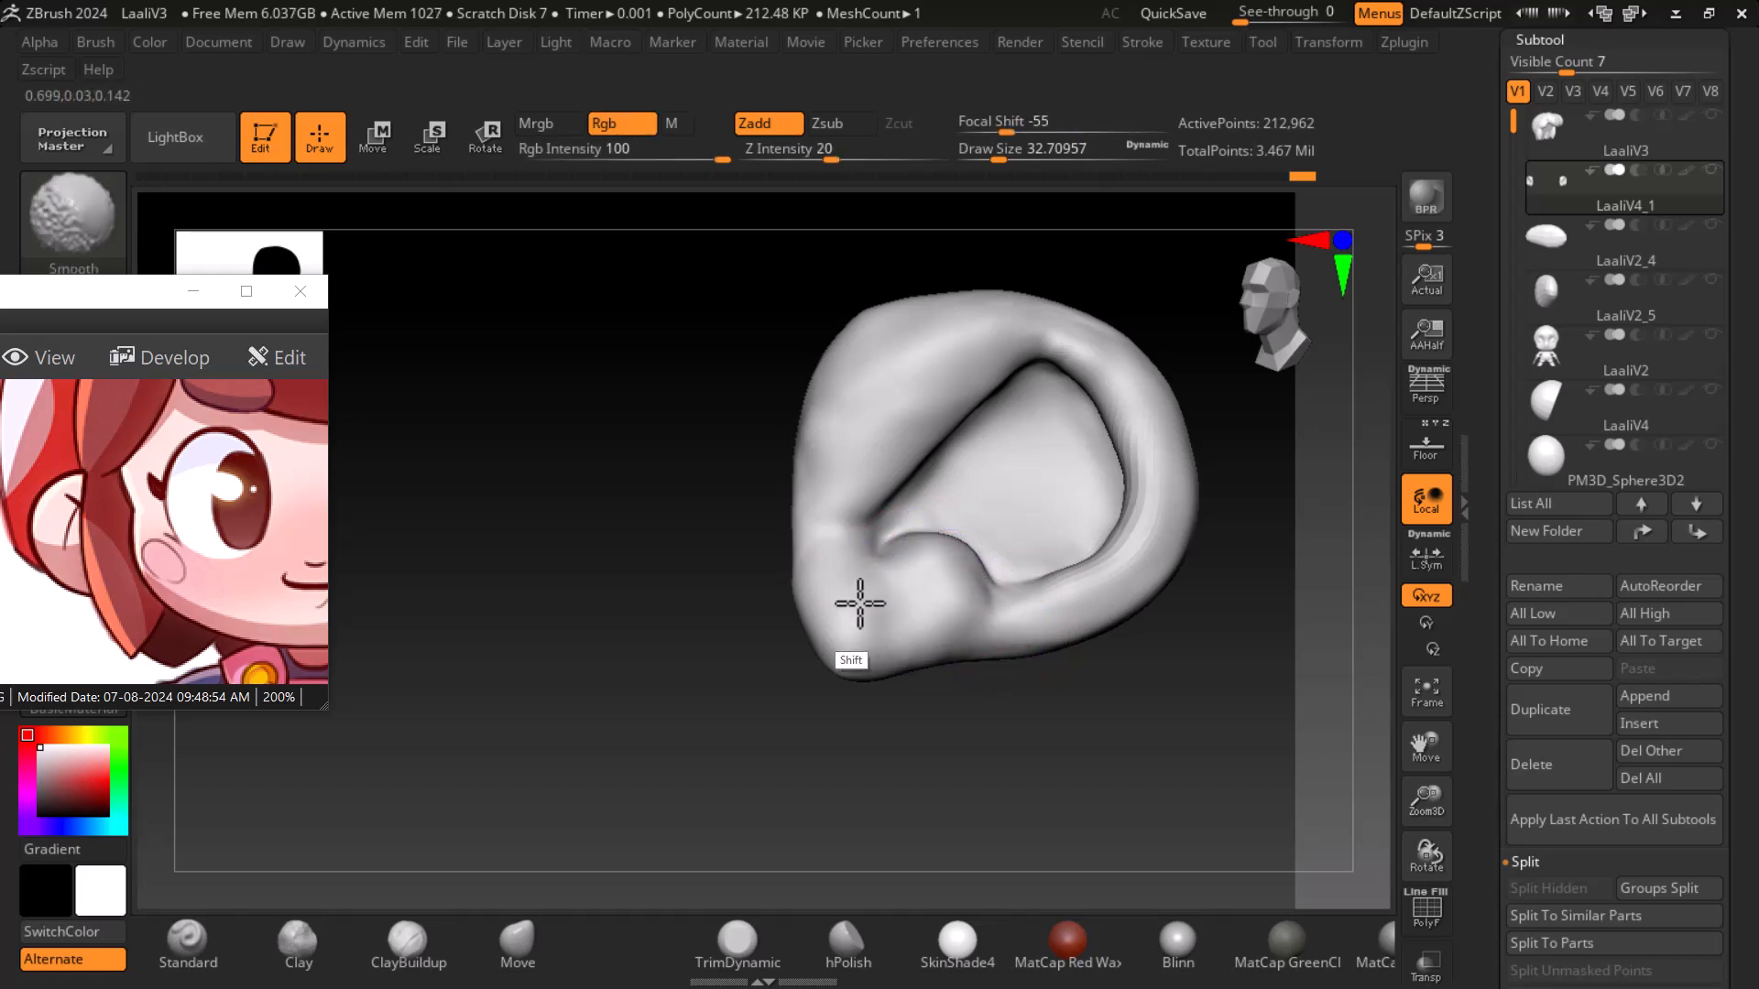
pyautogui.moveTo(823, 533)
pyautogui.keyDown('shift'); pyautogui.mouseDown()
pyautogui.moveTo(821, 506)
pyautogui.moveTo(802, 555)
pyautogui.moveTo(859, 533)
pyautogui.moveTo(852, 570)
pyautogui.mouseUp(); pyautogui.keyUp('shift')
pyautogui.moveTo(1218, 738); pyautogui.dragTo(1383, 711)
pyautogui.click(1425, 447)
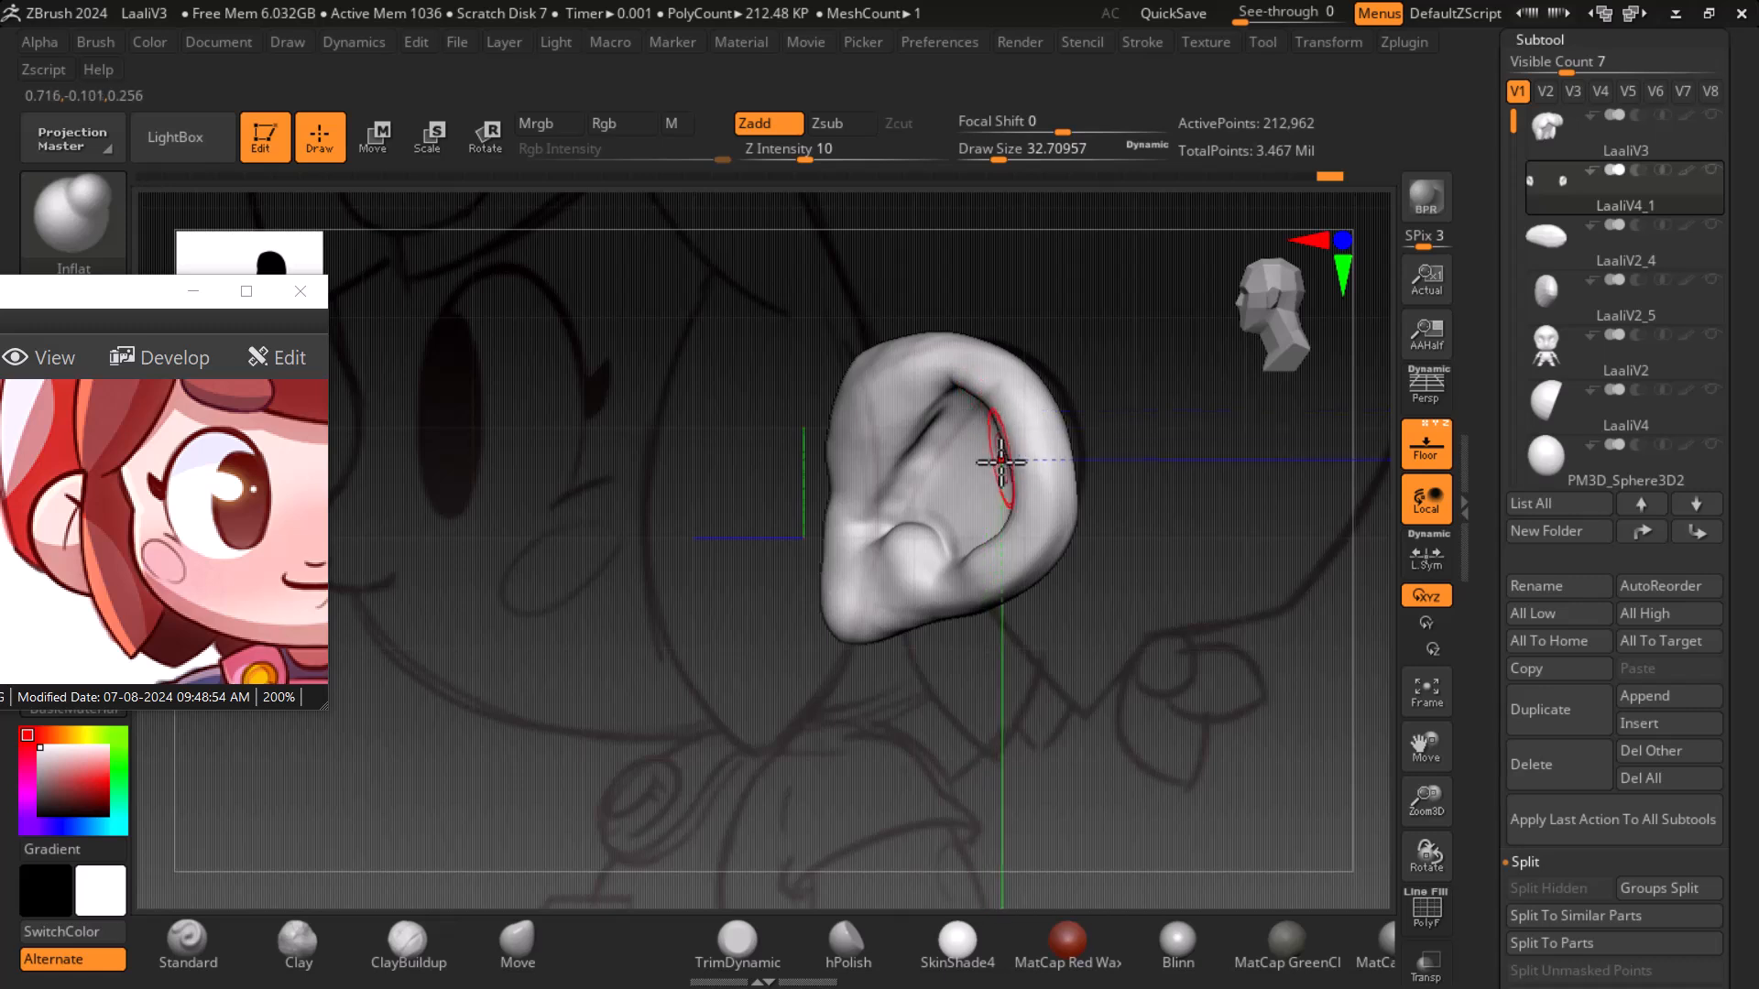
# - Inflate the inner edge of the helix while checking it against the floor reference
pyautogui.moveTo(1019, 353)
pyautogui.mouseDown()
pyautogui.moveTo(1068, 475)
pyautogui.moveTo(1018, 602)
pyautogui.moveTo(1067, 513)
pyautogui.moveTo(1029, 400)
pyautogui.moveTo(958, 387)
pyautogui.moveTo(876, 423)
pyautogui.mouseUp()
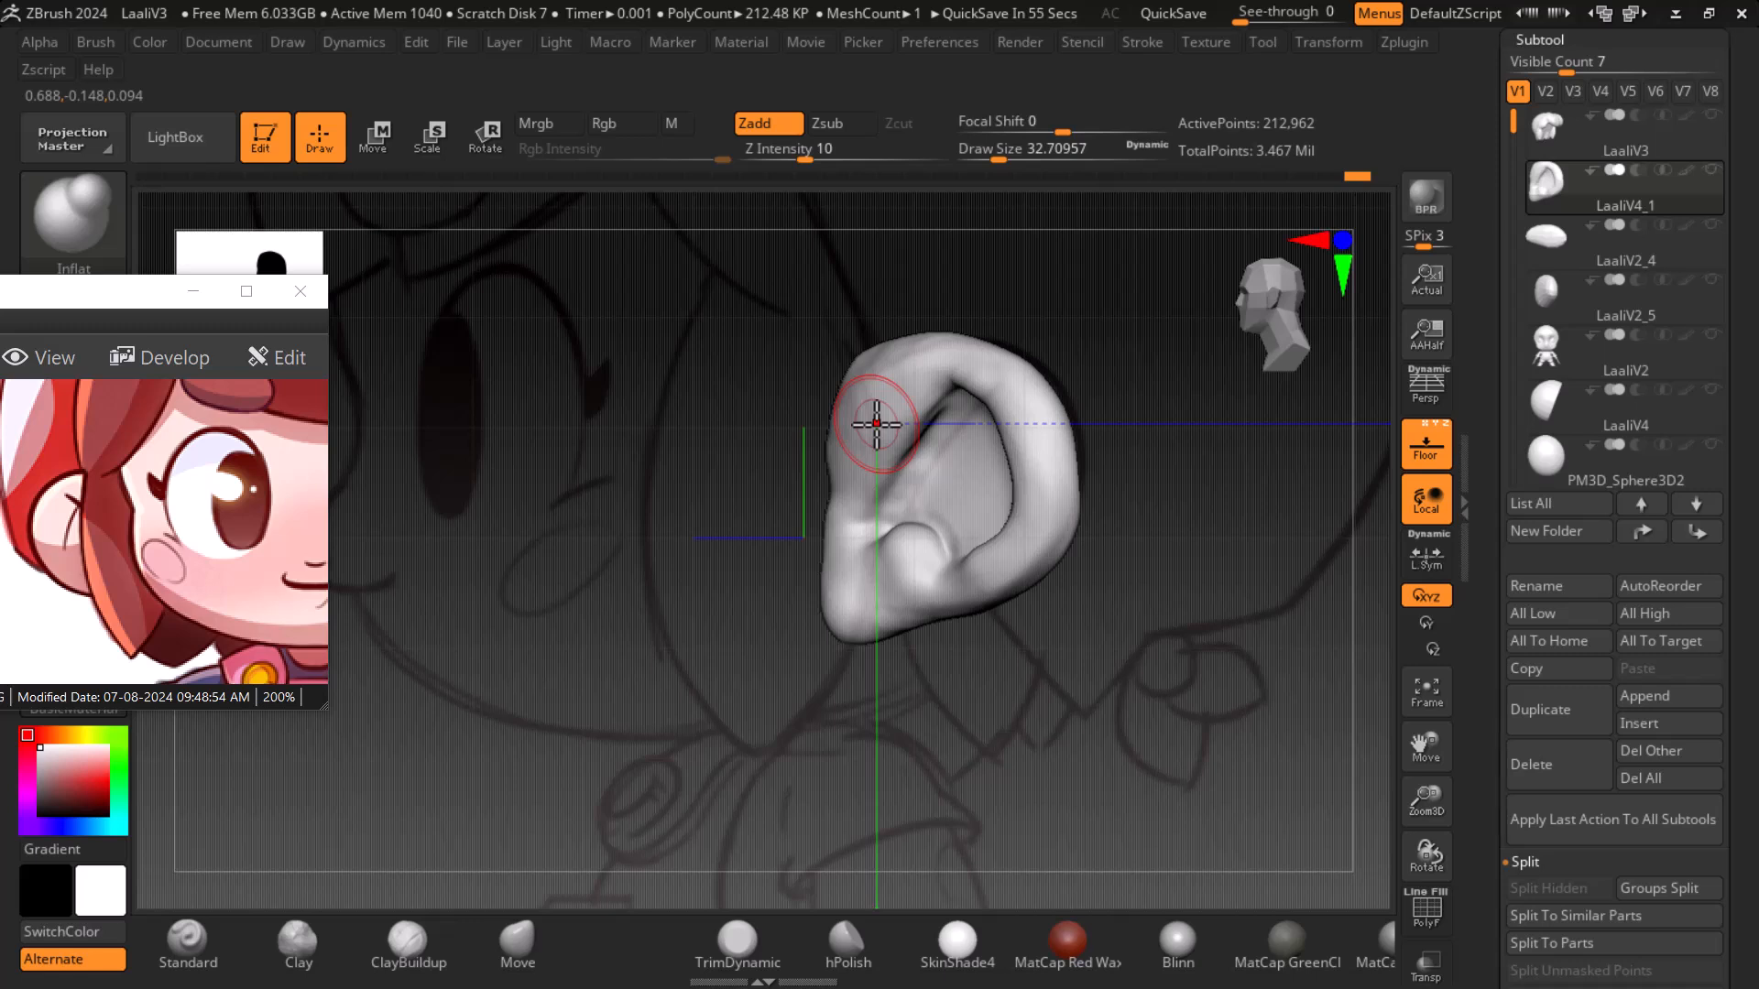
pyautogui.press('super')
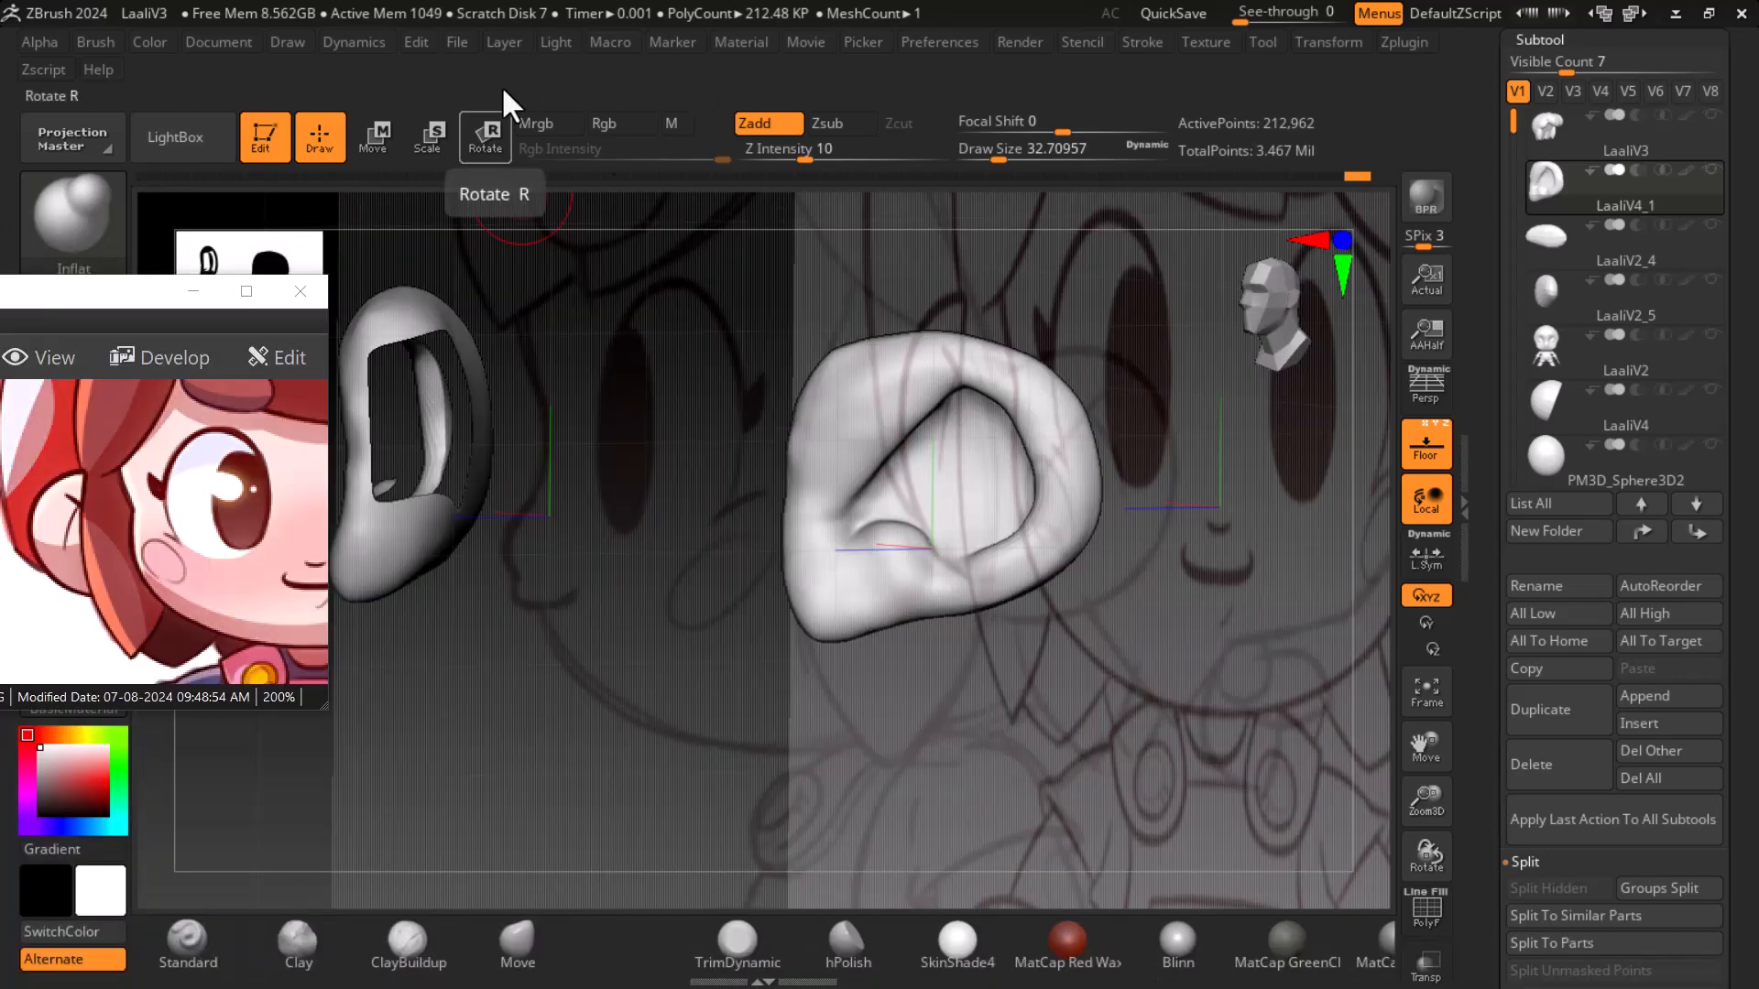
pyautogui.moveTo(522, 197); pyautogui.dragTo(1241, 687)
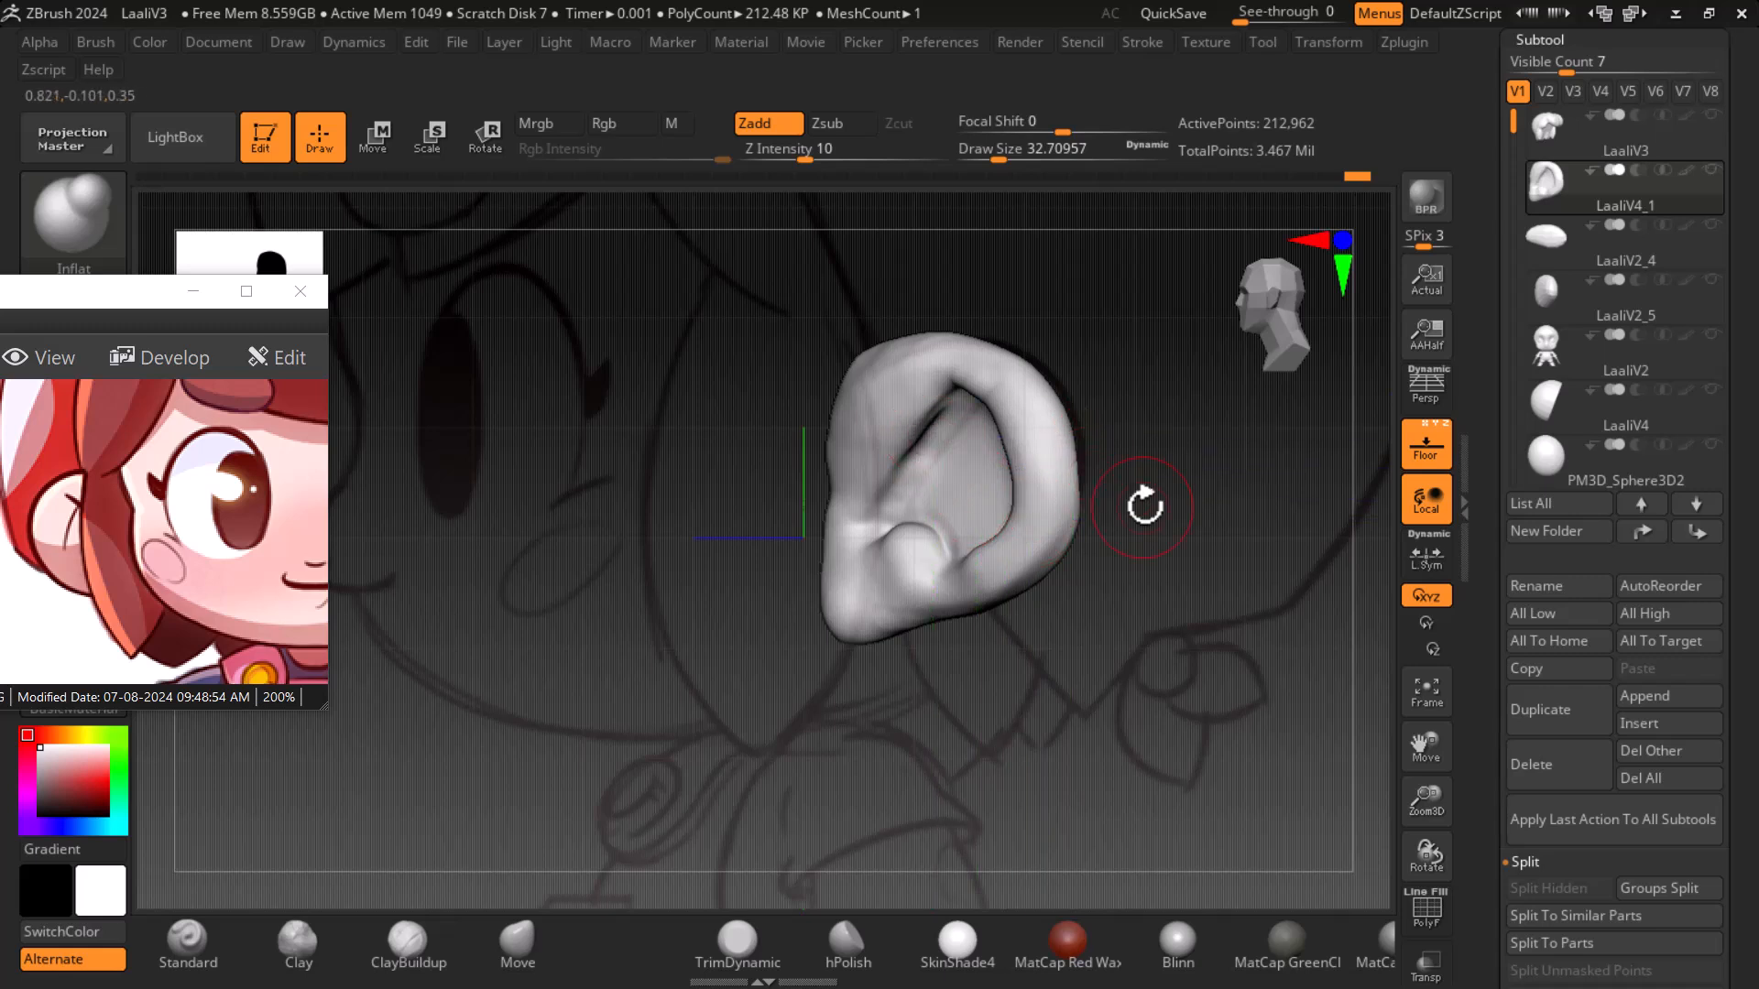
pyautogui.click(1426, 447)
pyautogui.click(1426, 447)
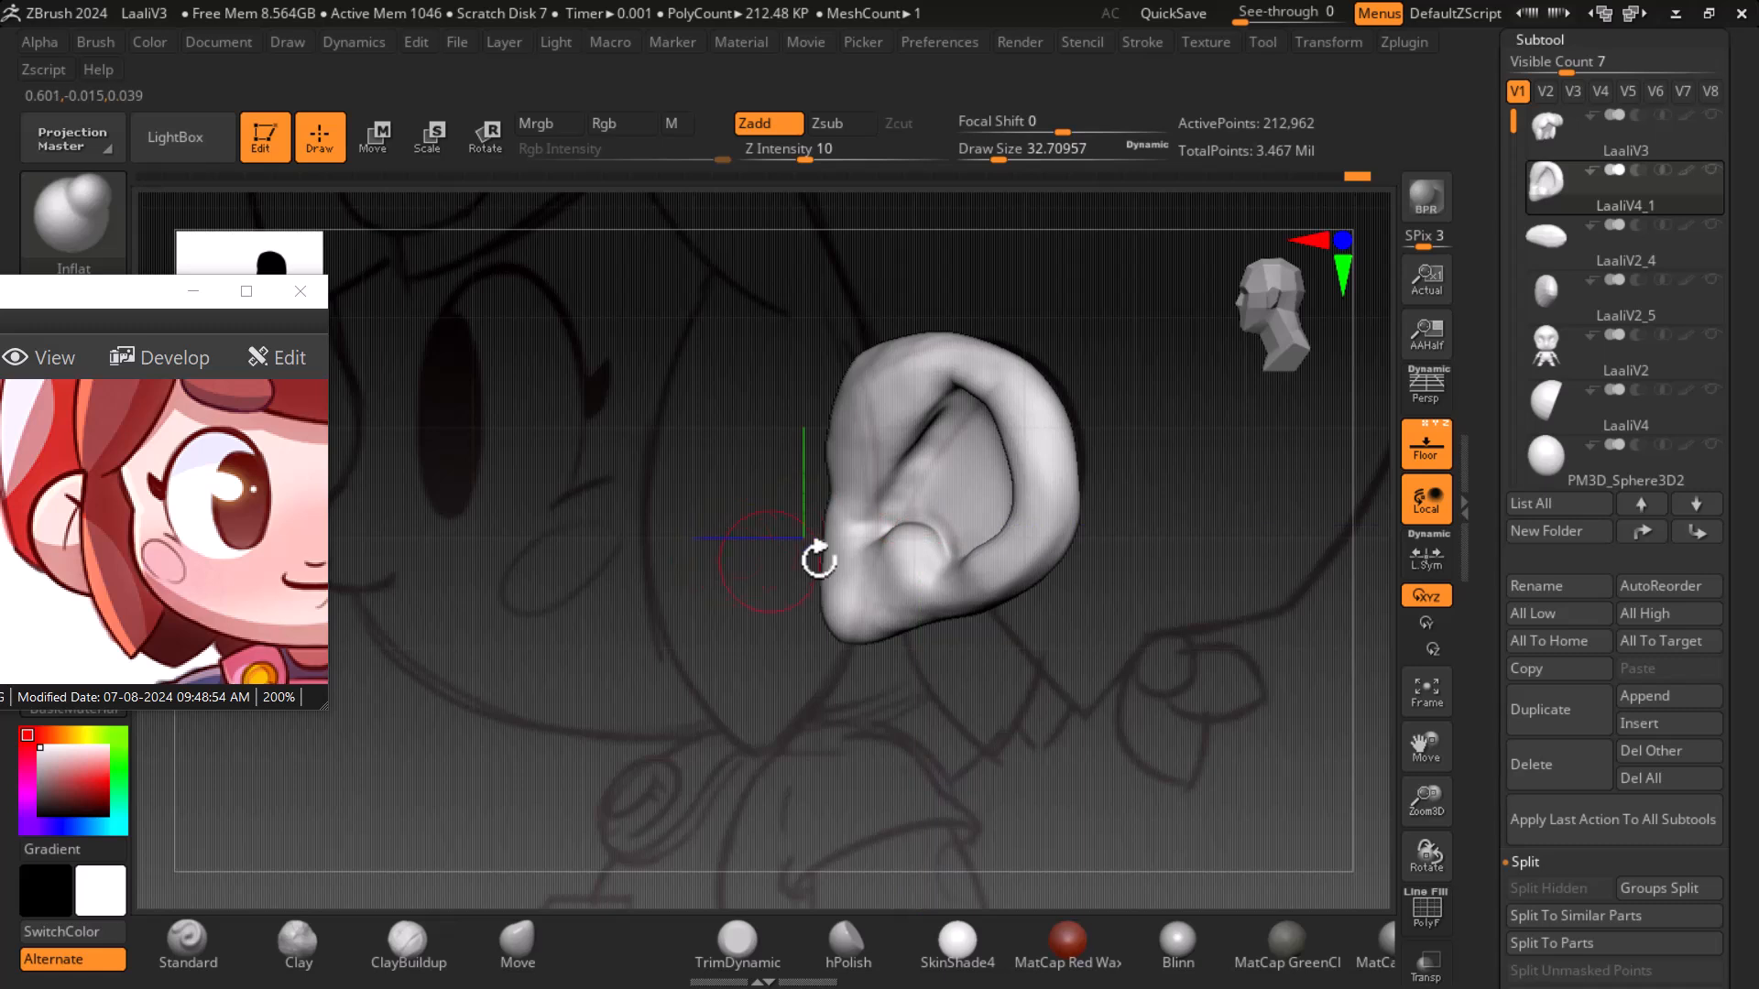
pyautogui.click(516, 954)
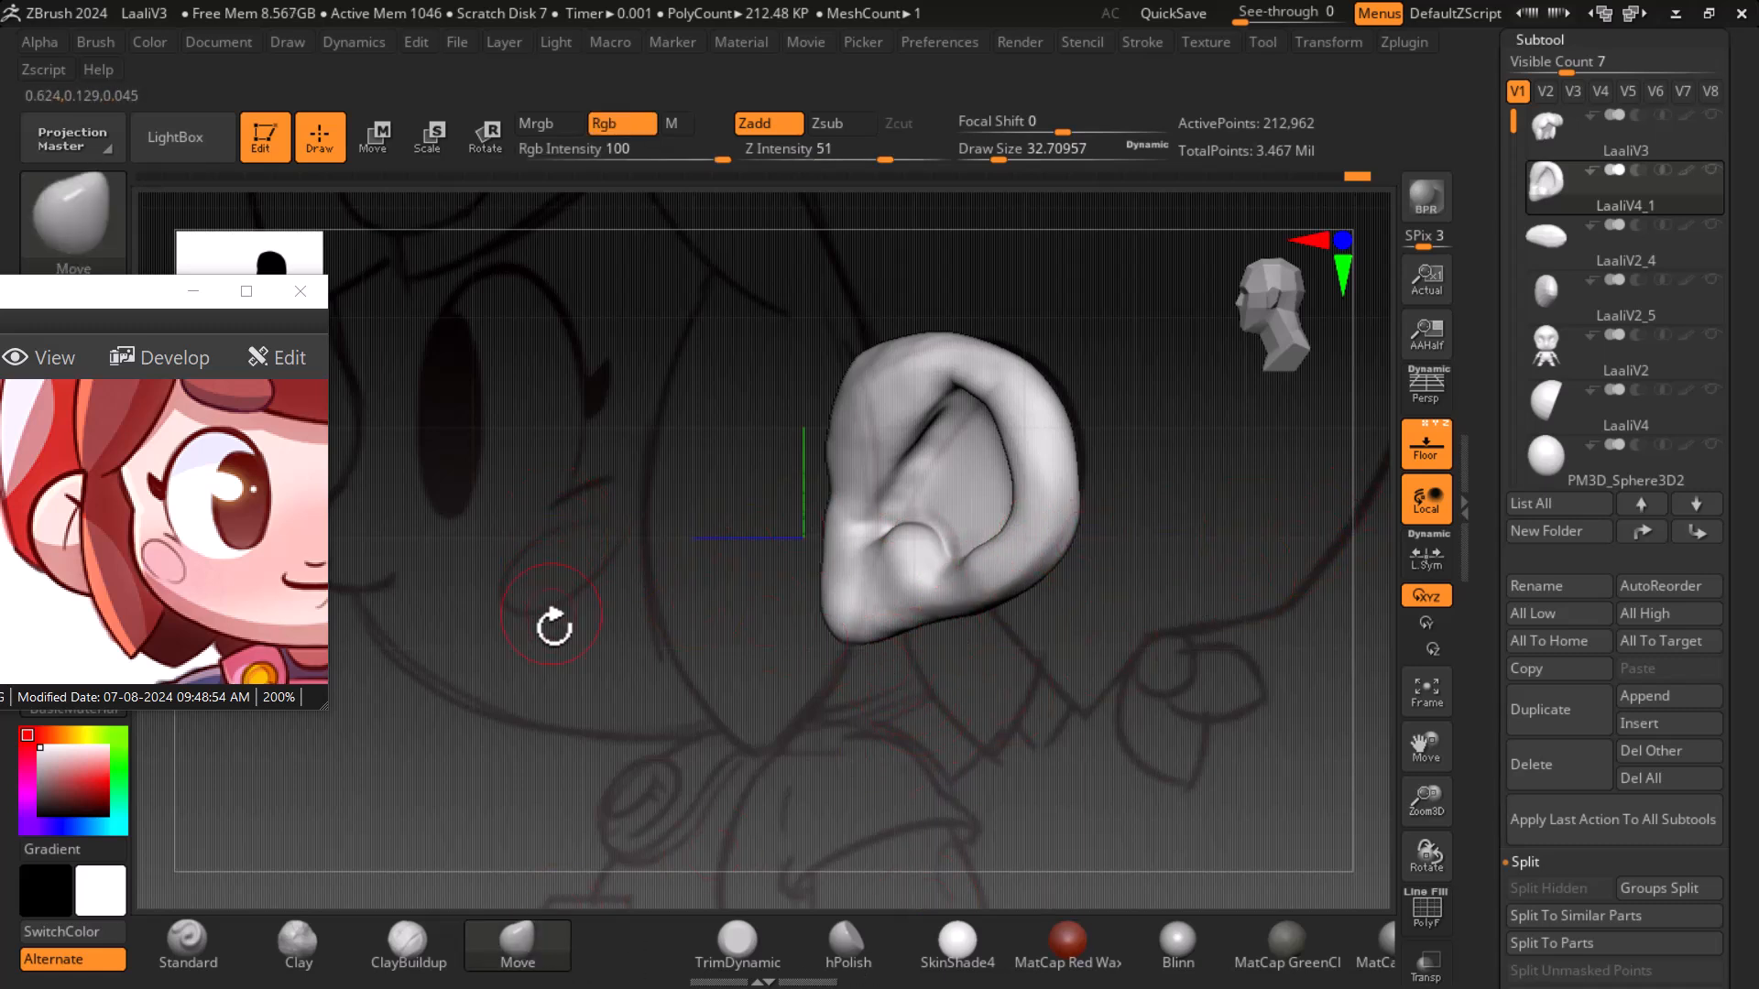
pyautogui.click(74, 220)
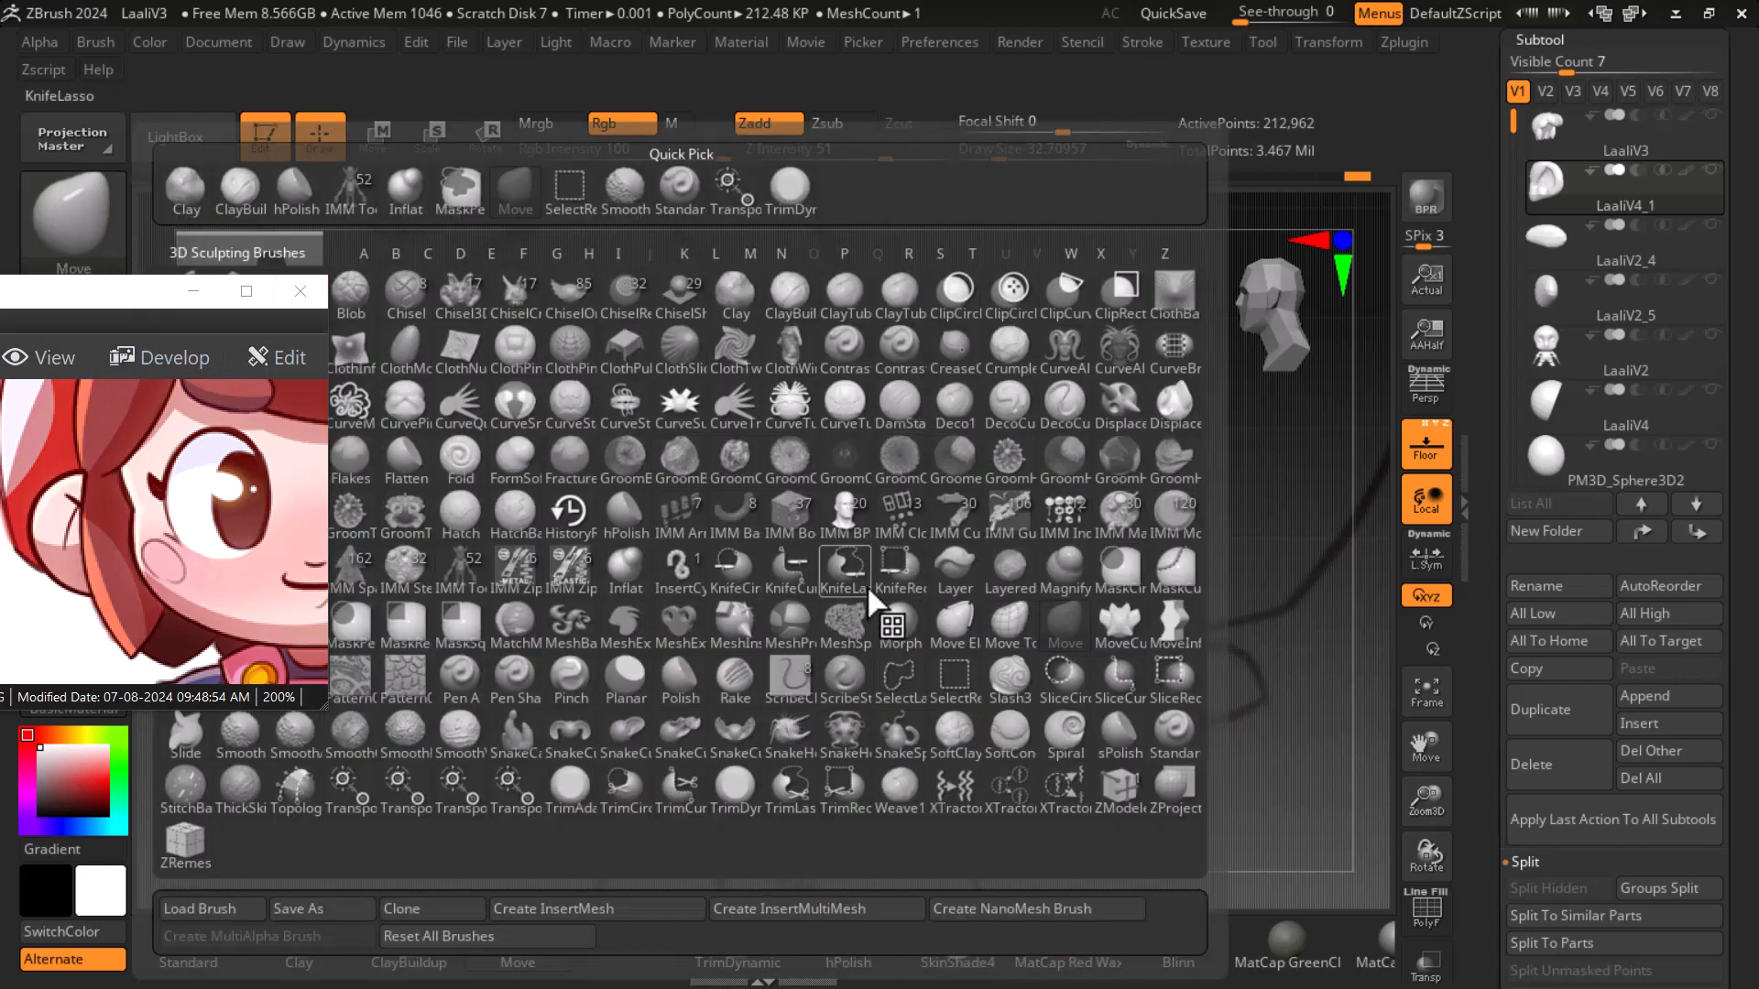
pyautogui.click(626, 566)
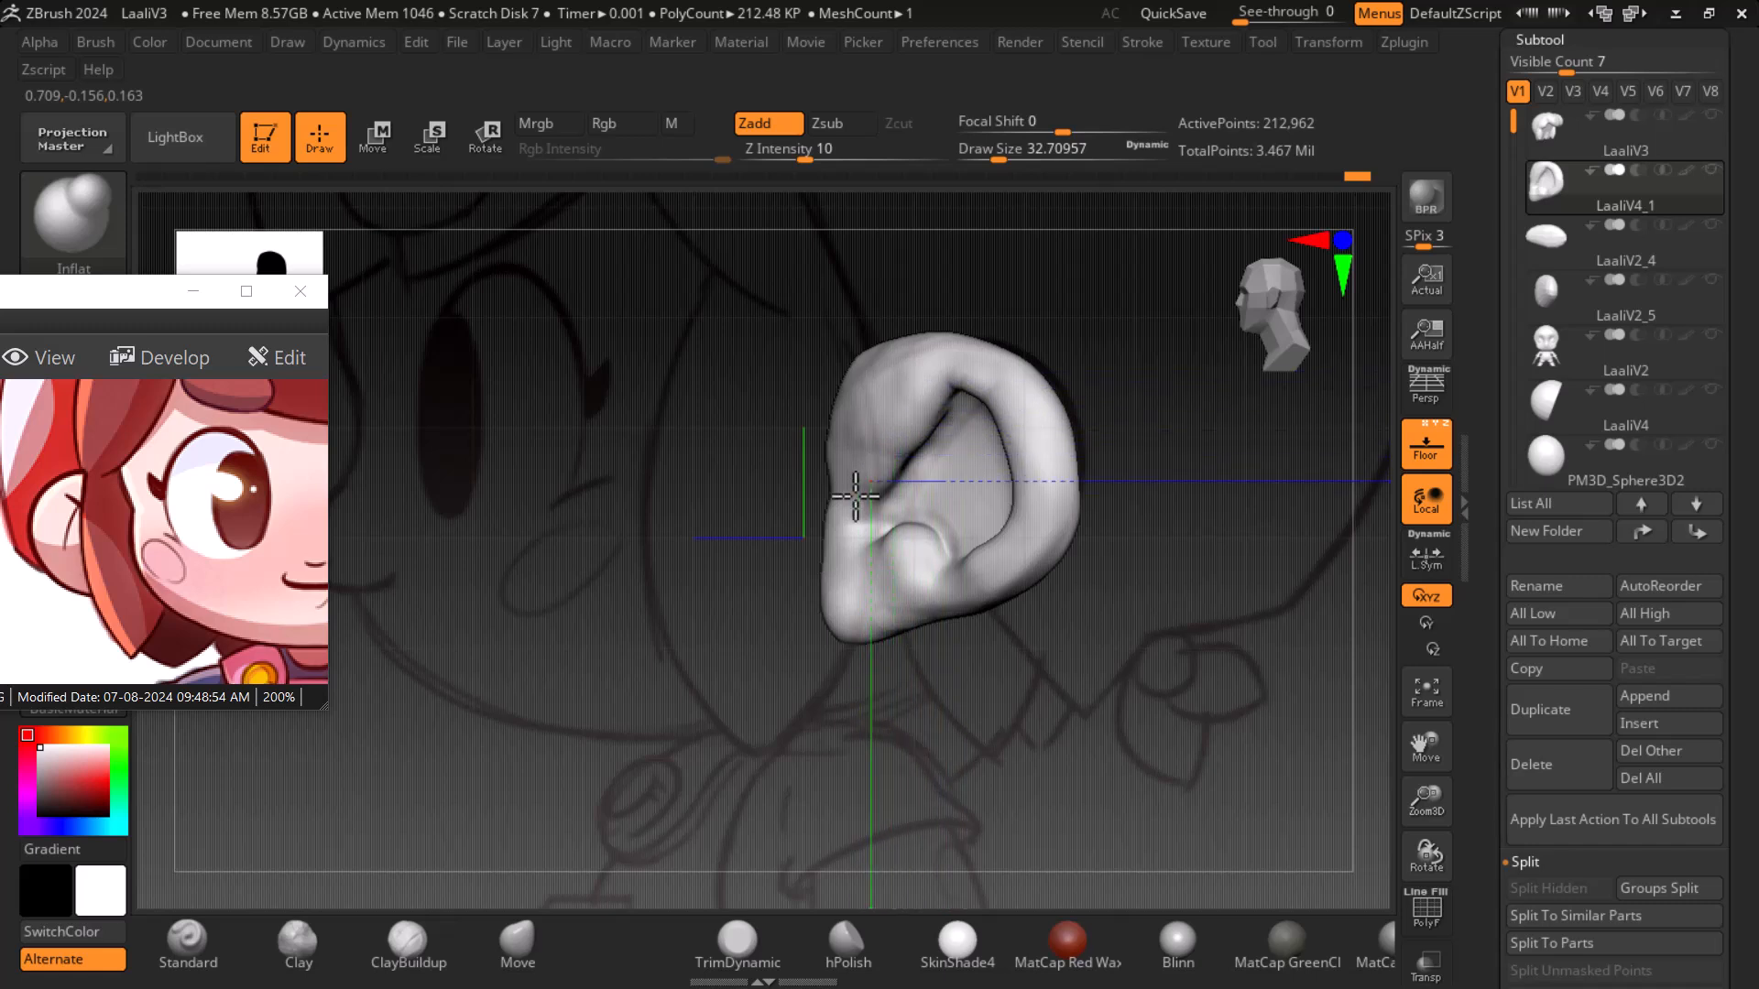
# - Smooth the ear's upper rim, toggling the floor reference off and on to compare
pyautogui.press('shift')
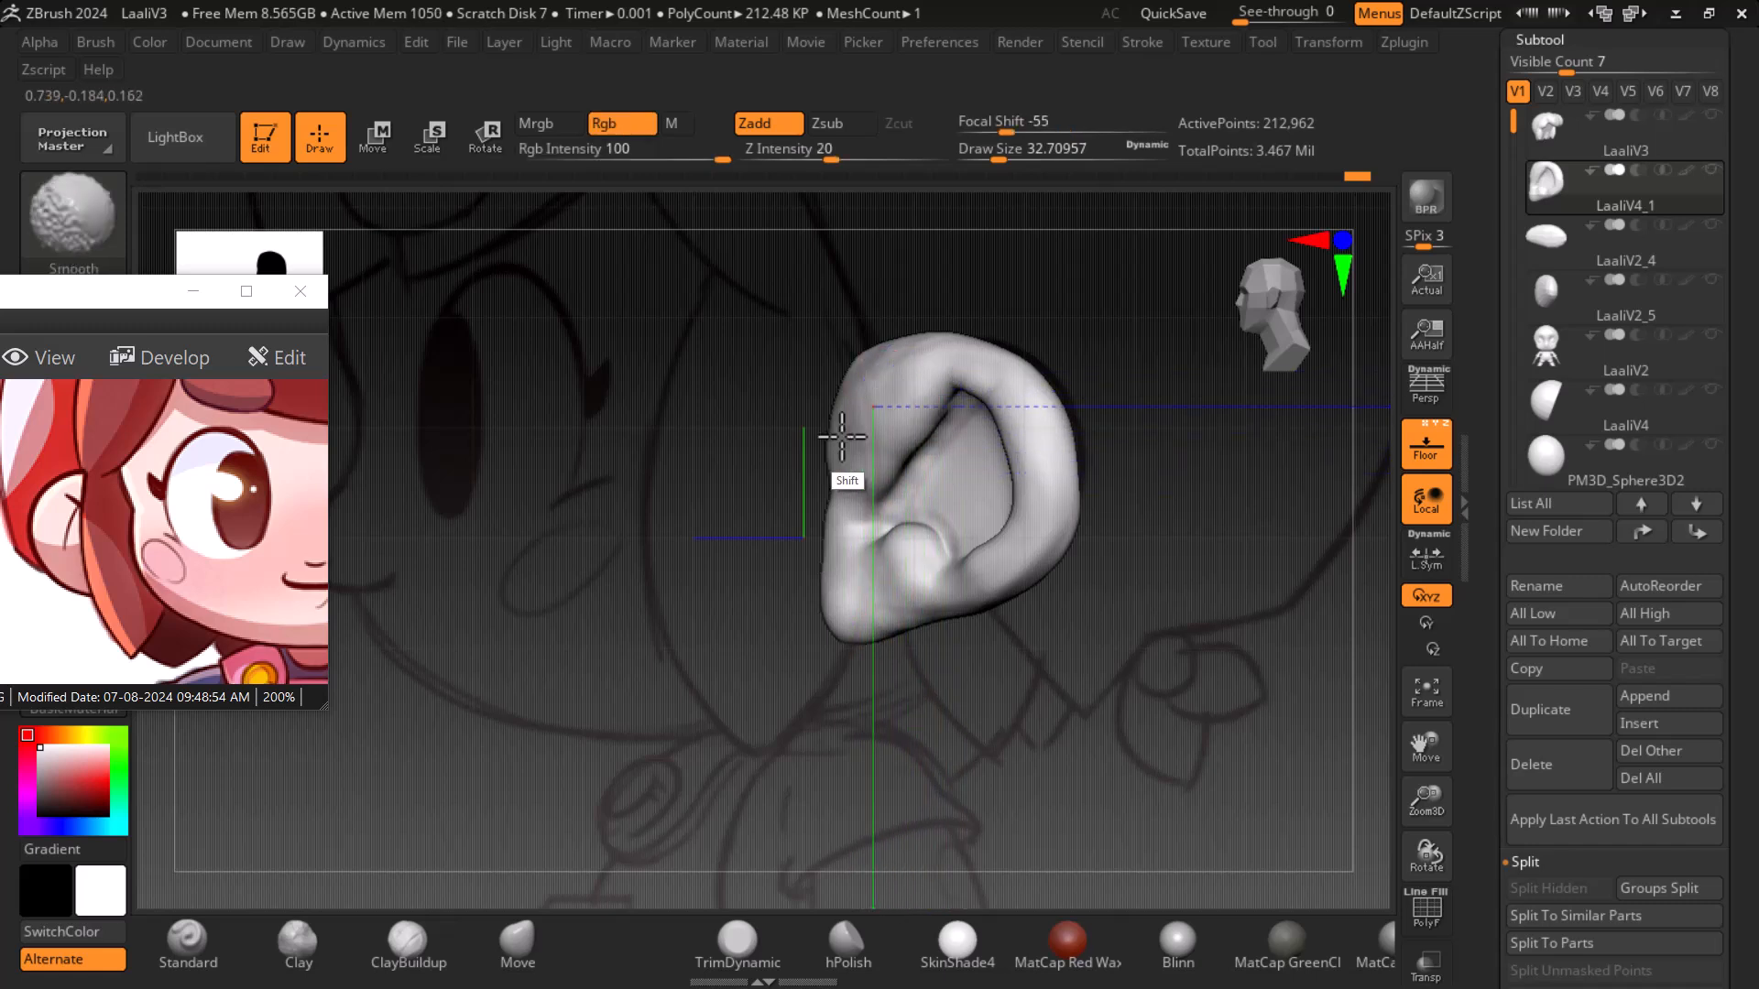
pyautogui.keyDown('shift'); pyautogui.moveTo(889, 394); pyautogui.dragTo(938, 385); pyautogui.keyUp('shift')
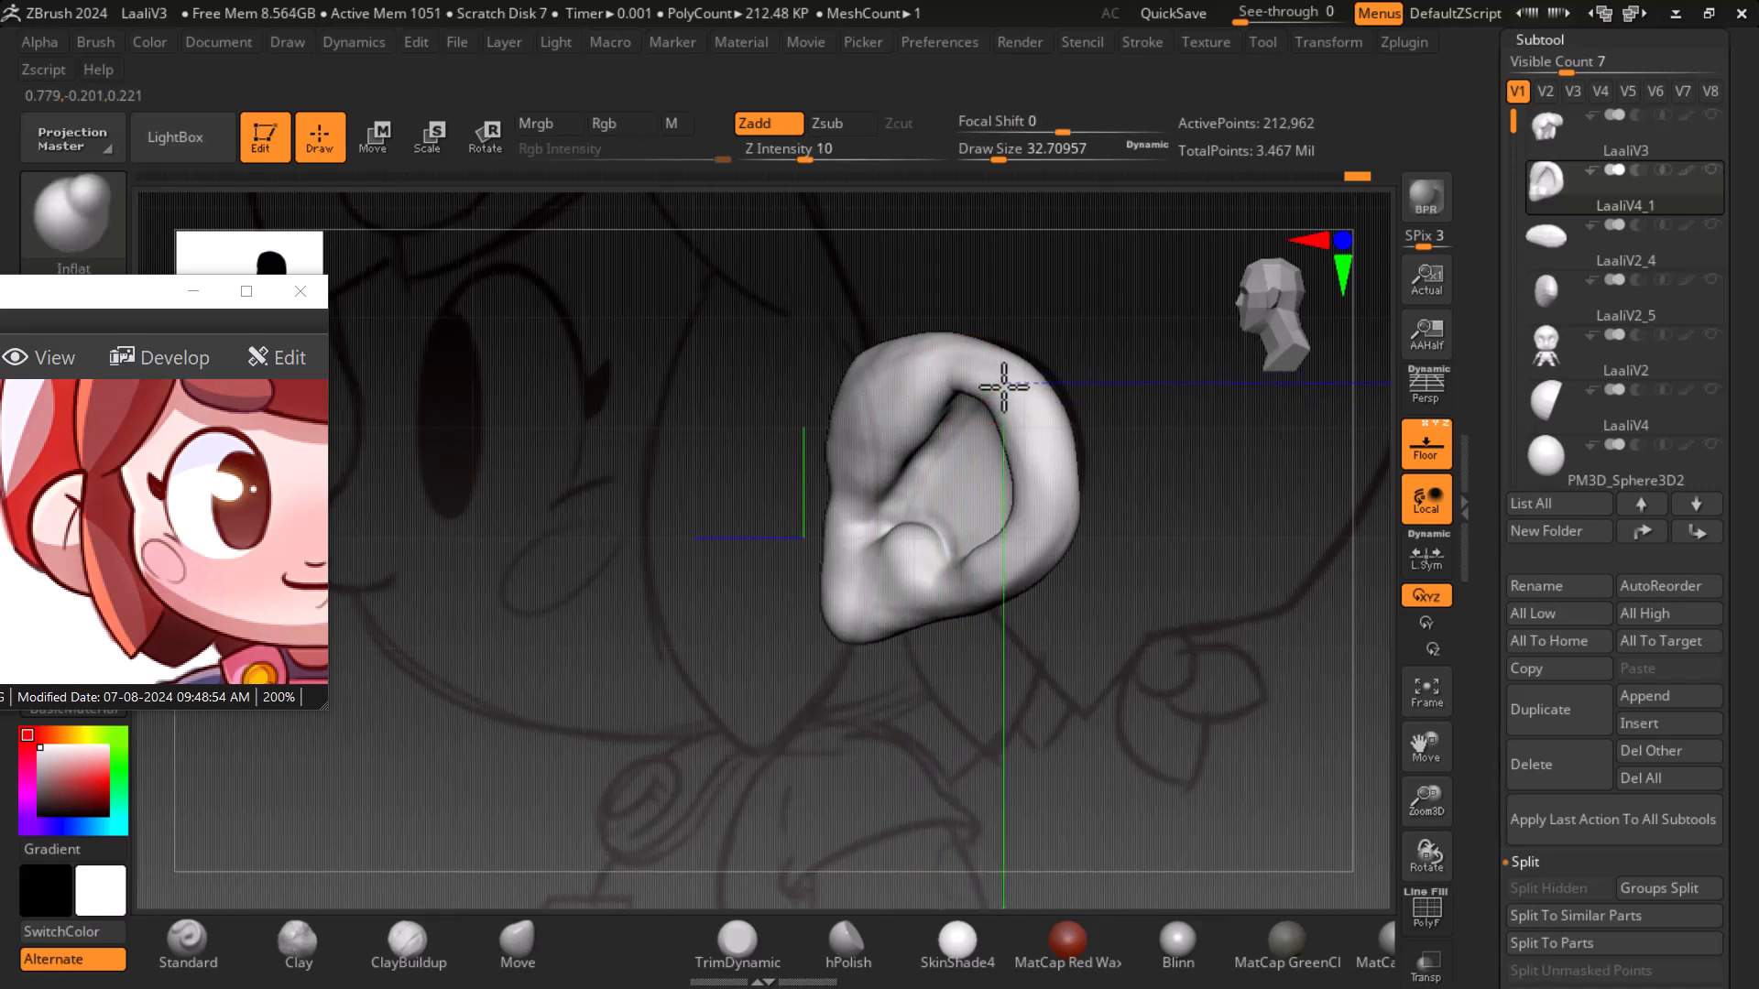
pyautogui.press('shift')
pyautogui.click(1431, 451)
pyautogui.moveTo(1232, 551); pyautogui.dragTo(1309, 566)
pyautogui.press('shift')
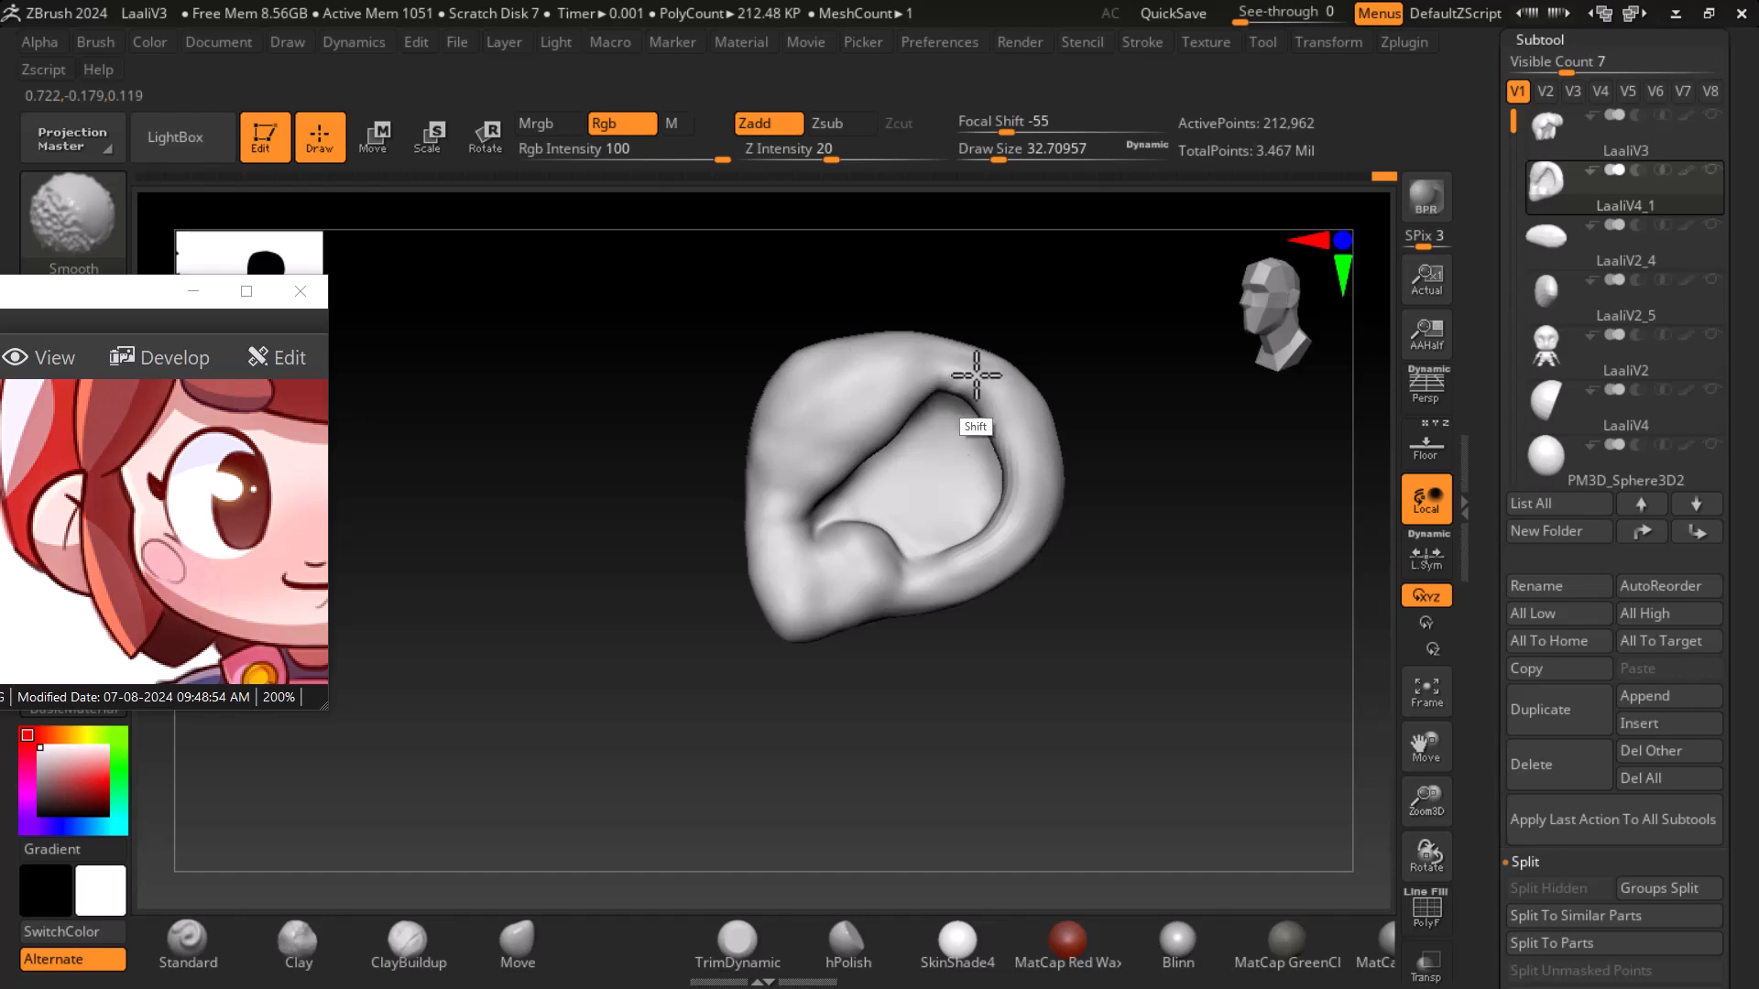
pyautogui.moveTo(1151, 553)
pyautogui.mouseDown()
pyautogui.moveTo(1142, 459)
pyautogui.moveTo(1319, 522)
pyautogui.moveTo(1466, 460)
pyautogui.mouseUp()
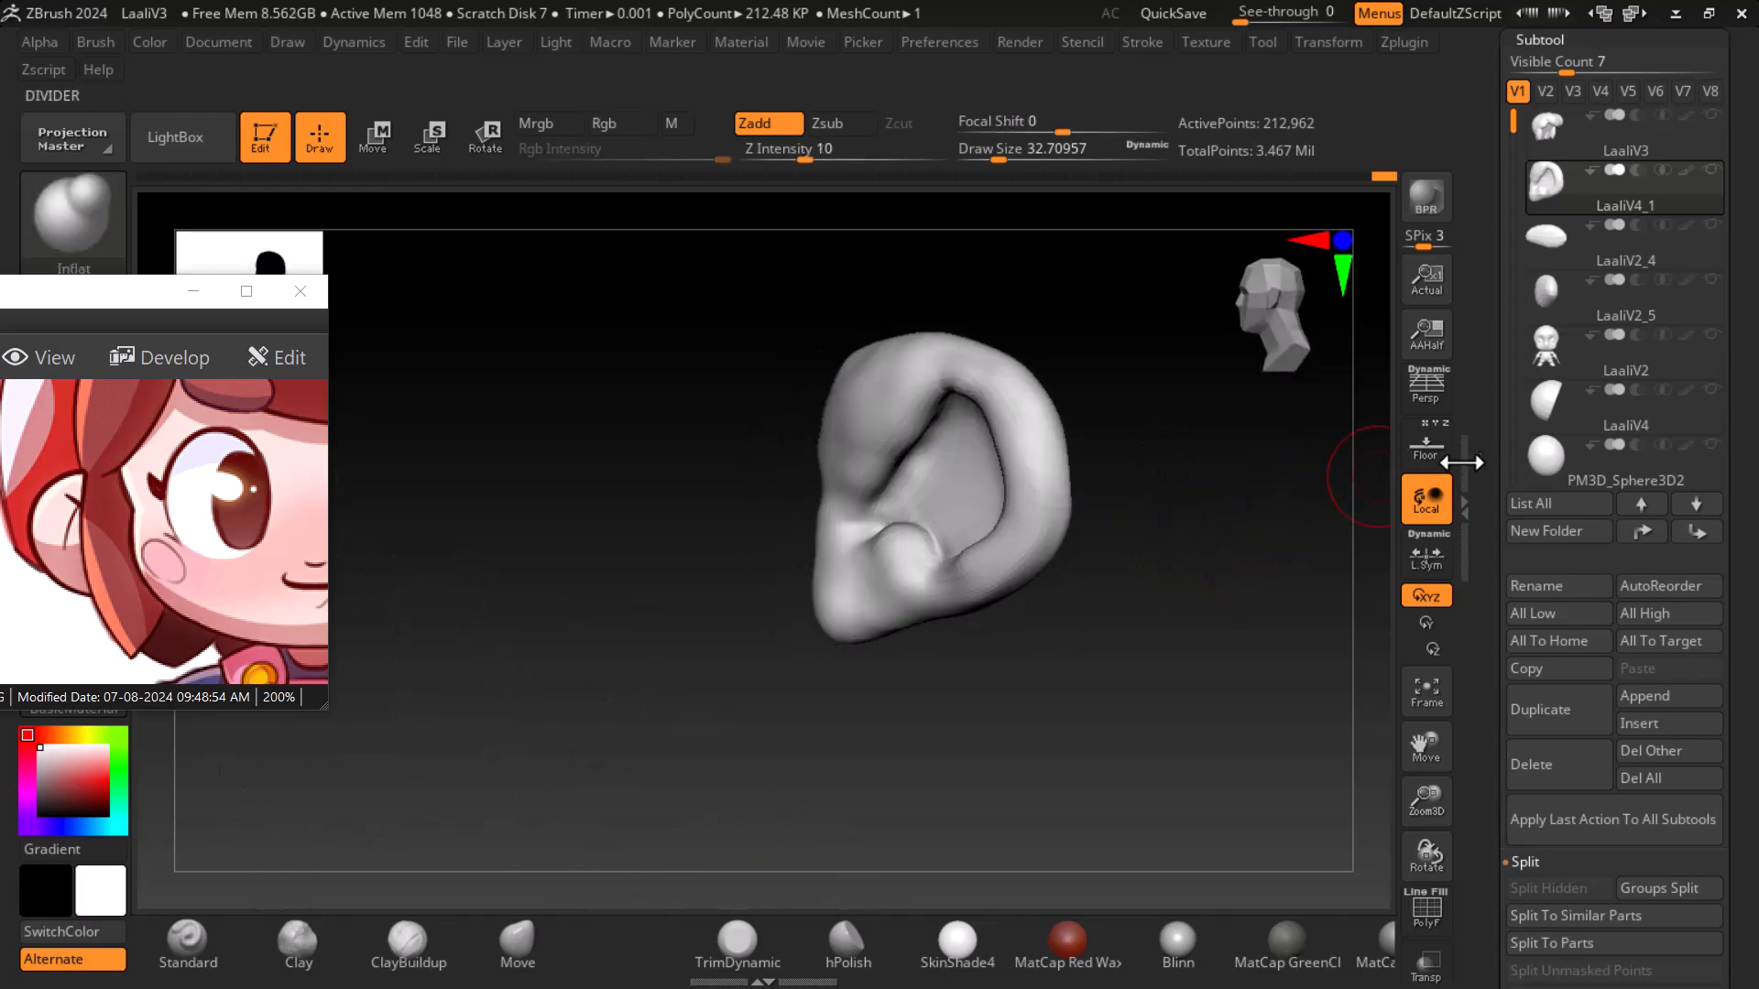
pyautogui.click(1419, 450)
# - Inflate and smooth the front edge of the helix against the floor reference
pyautogui.moveTo(1253, 620)
pyautogui.mouseDown()
pyautogui.moveTo(1185, 544)
pyautogui.moveTo(1271, 537)
pyautogui.mouseUp()
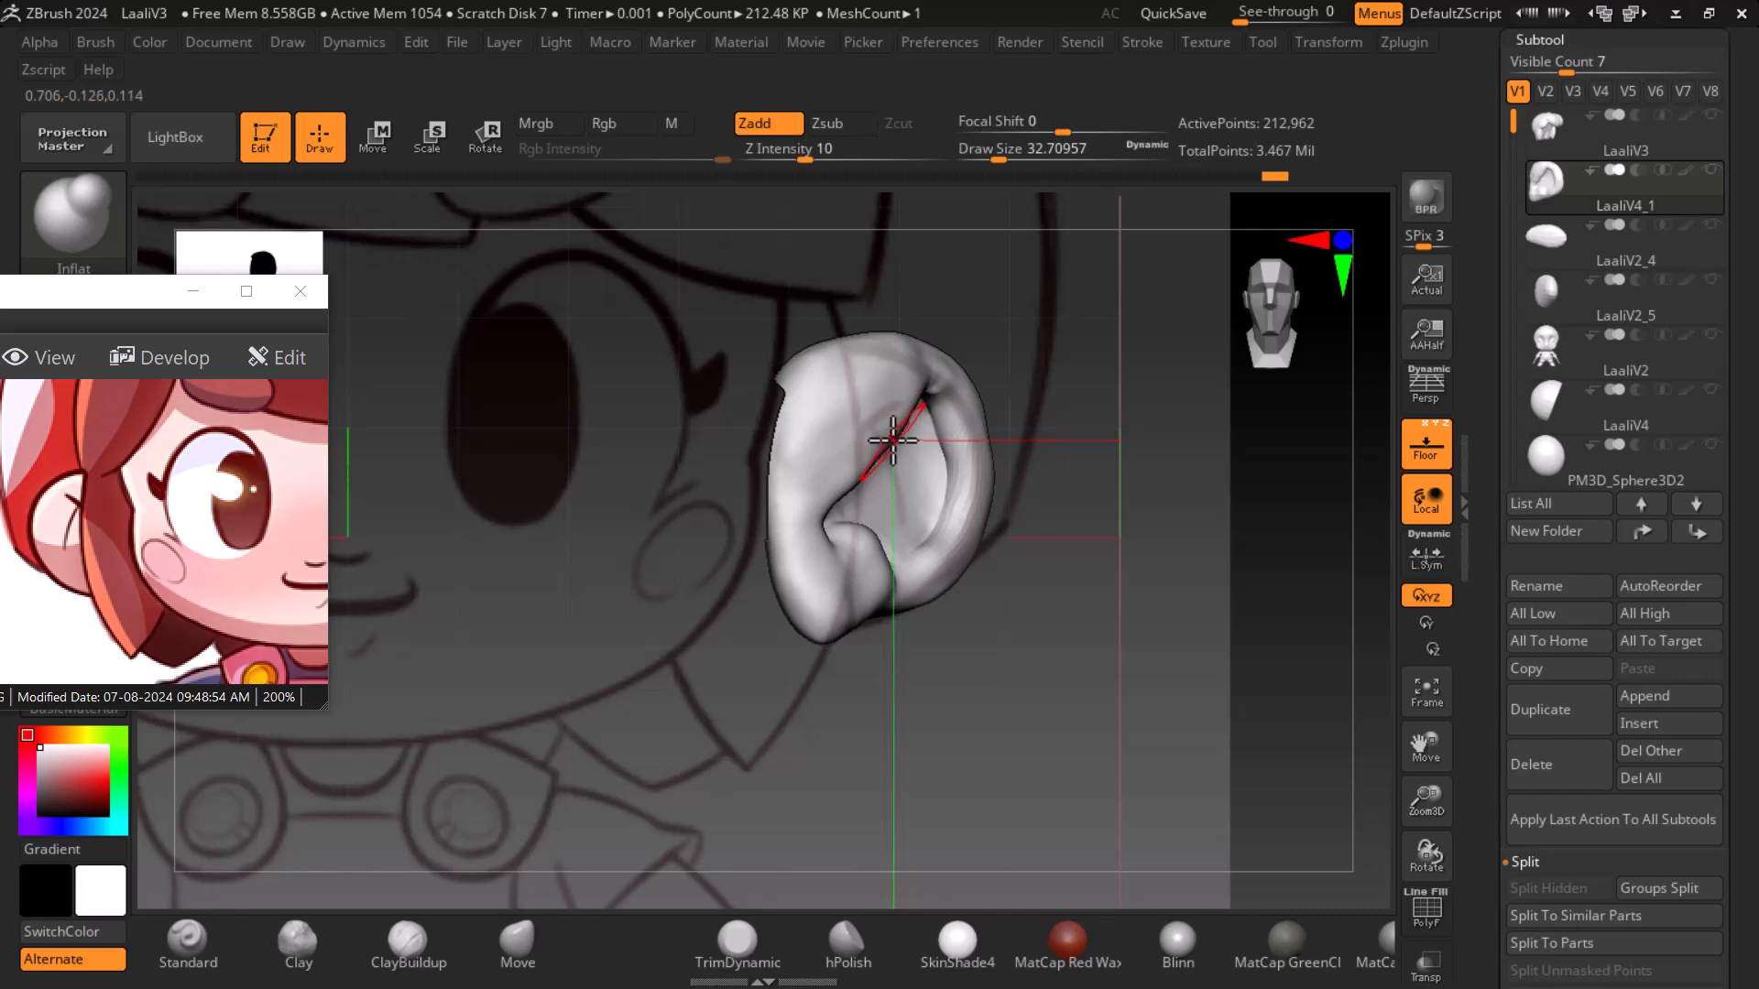
pyautogui.moveTo(1007, 425); pyautogui.dragTo(1287, 498)
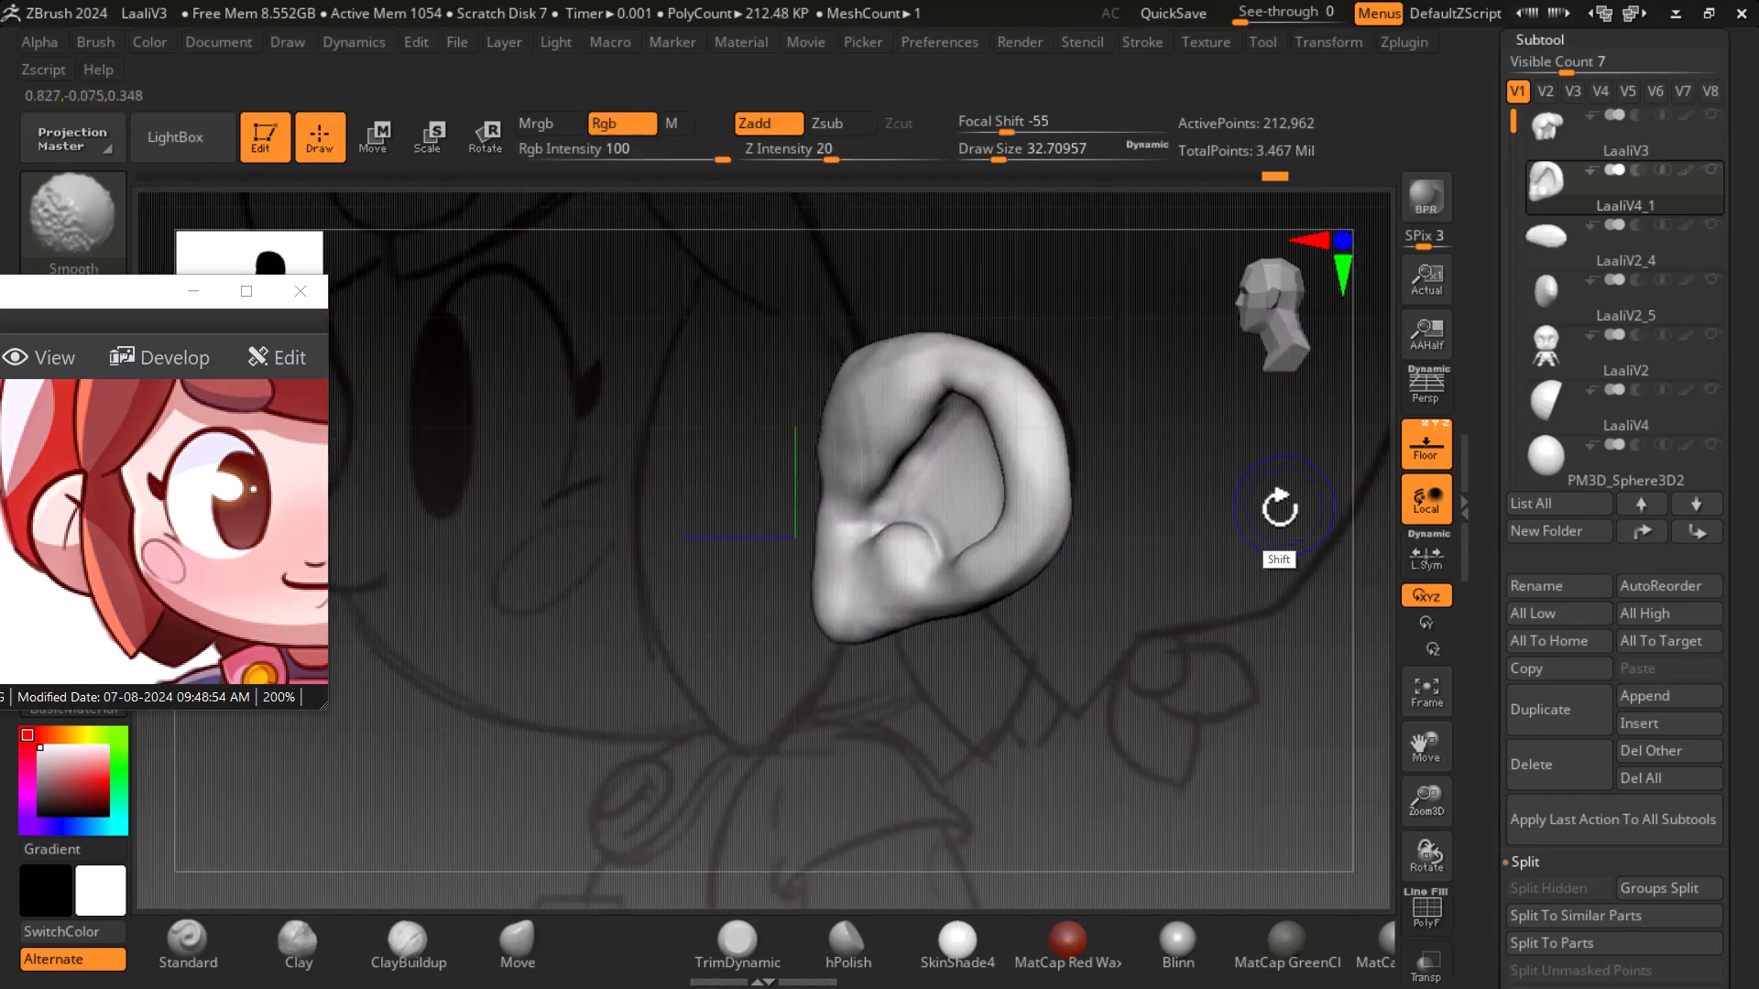
pyautogui.press('shift')
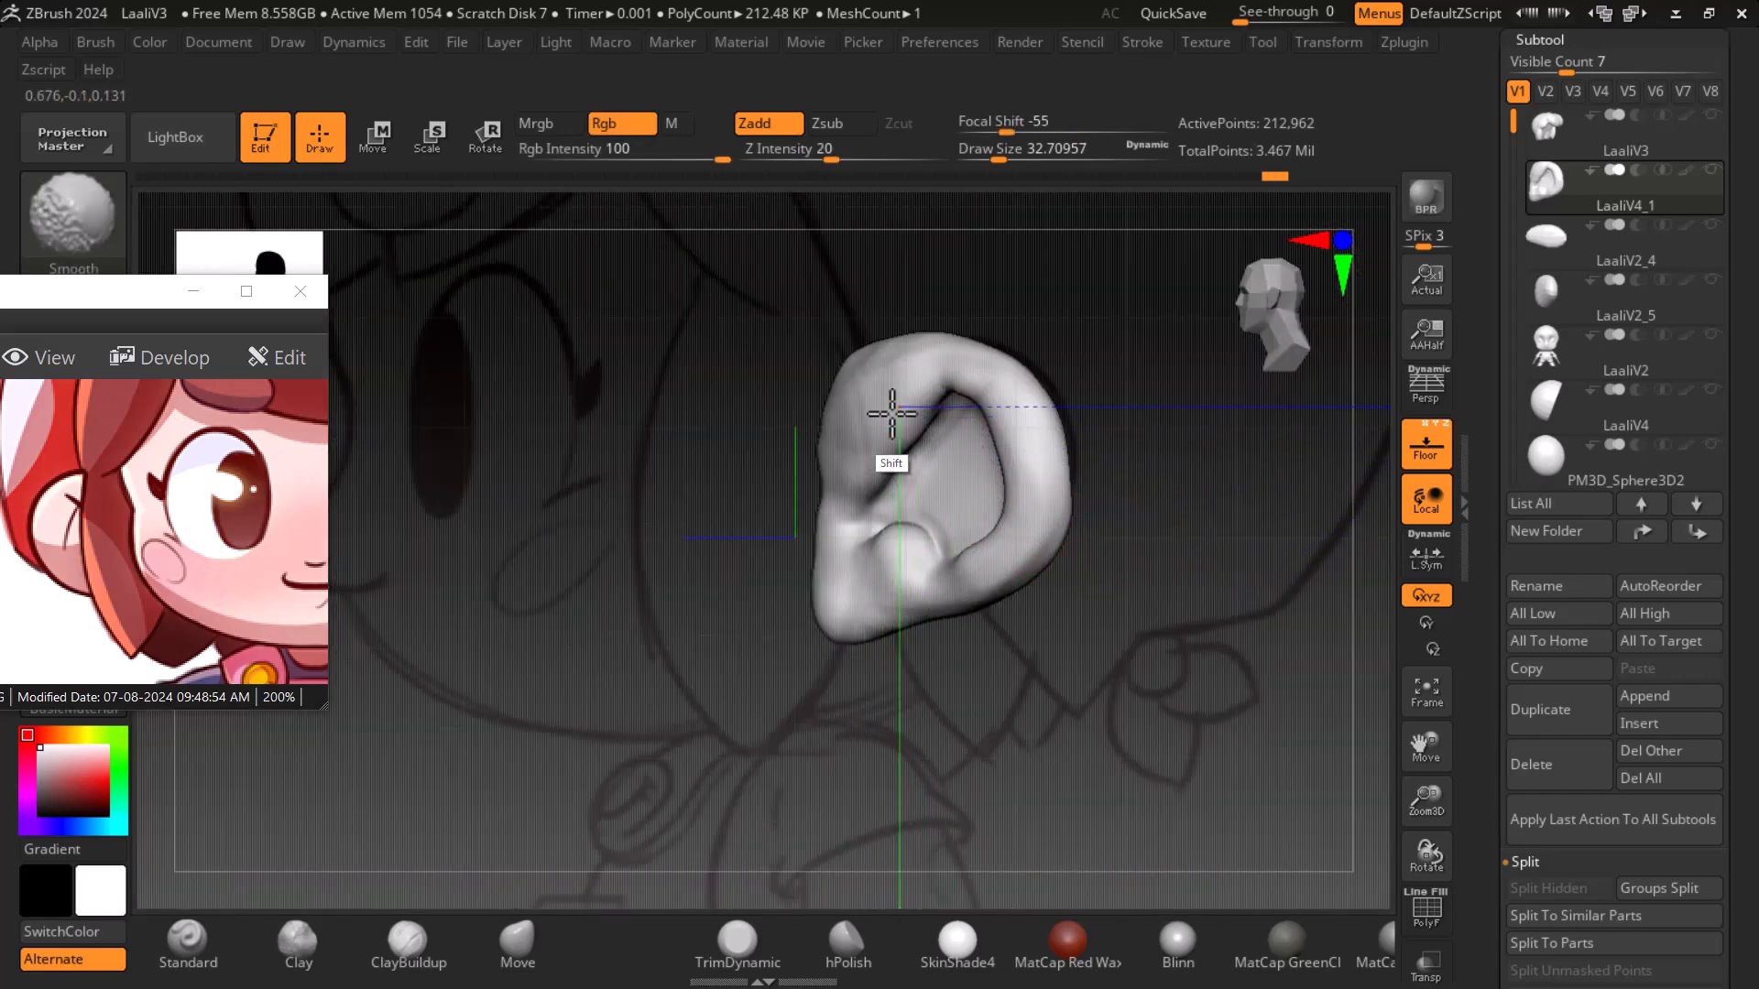
pyautogui.moveTo(1193, 538)
pyautogui.mouseDown()
pyautogui.moveTo(1178, 513)
pyautogui.moveTo(1240, 550)
pyautogui.moveTo(1086, 495)
pyautogui.mouseUp()
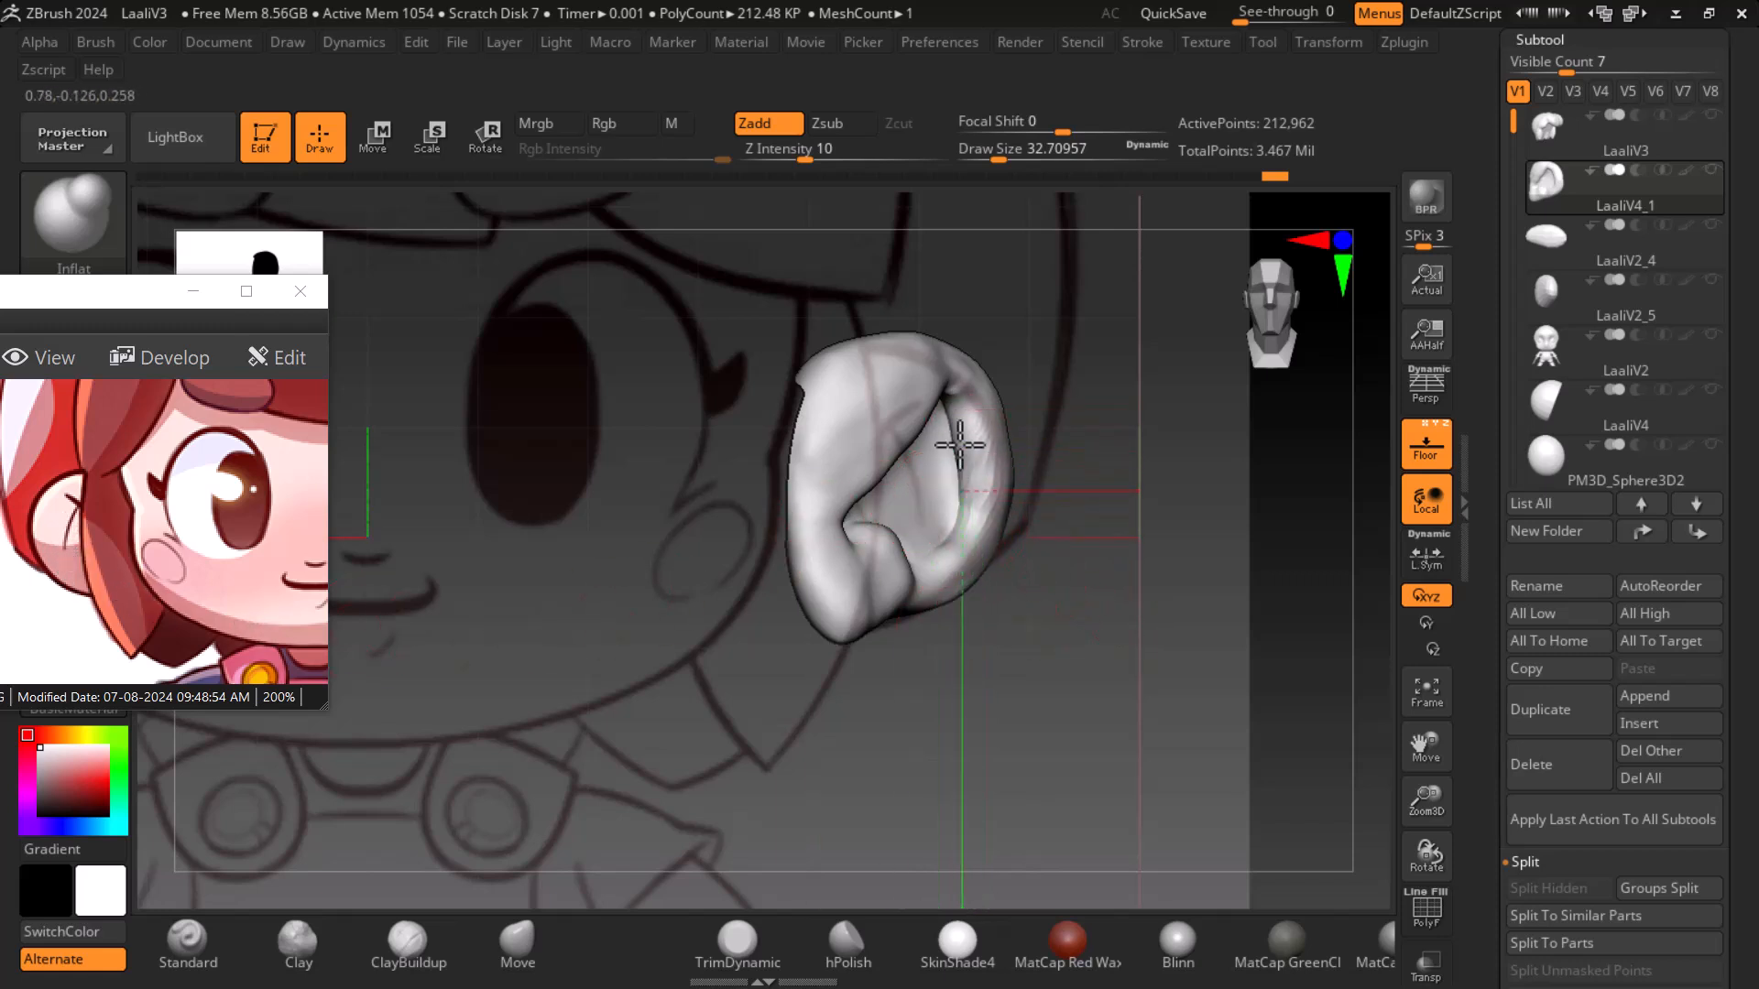
pyautogui.moveTo(1040, 491); pyautogui.dragTo(1234, 652)
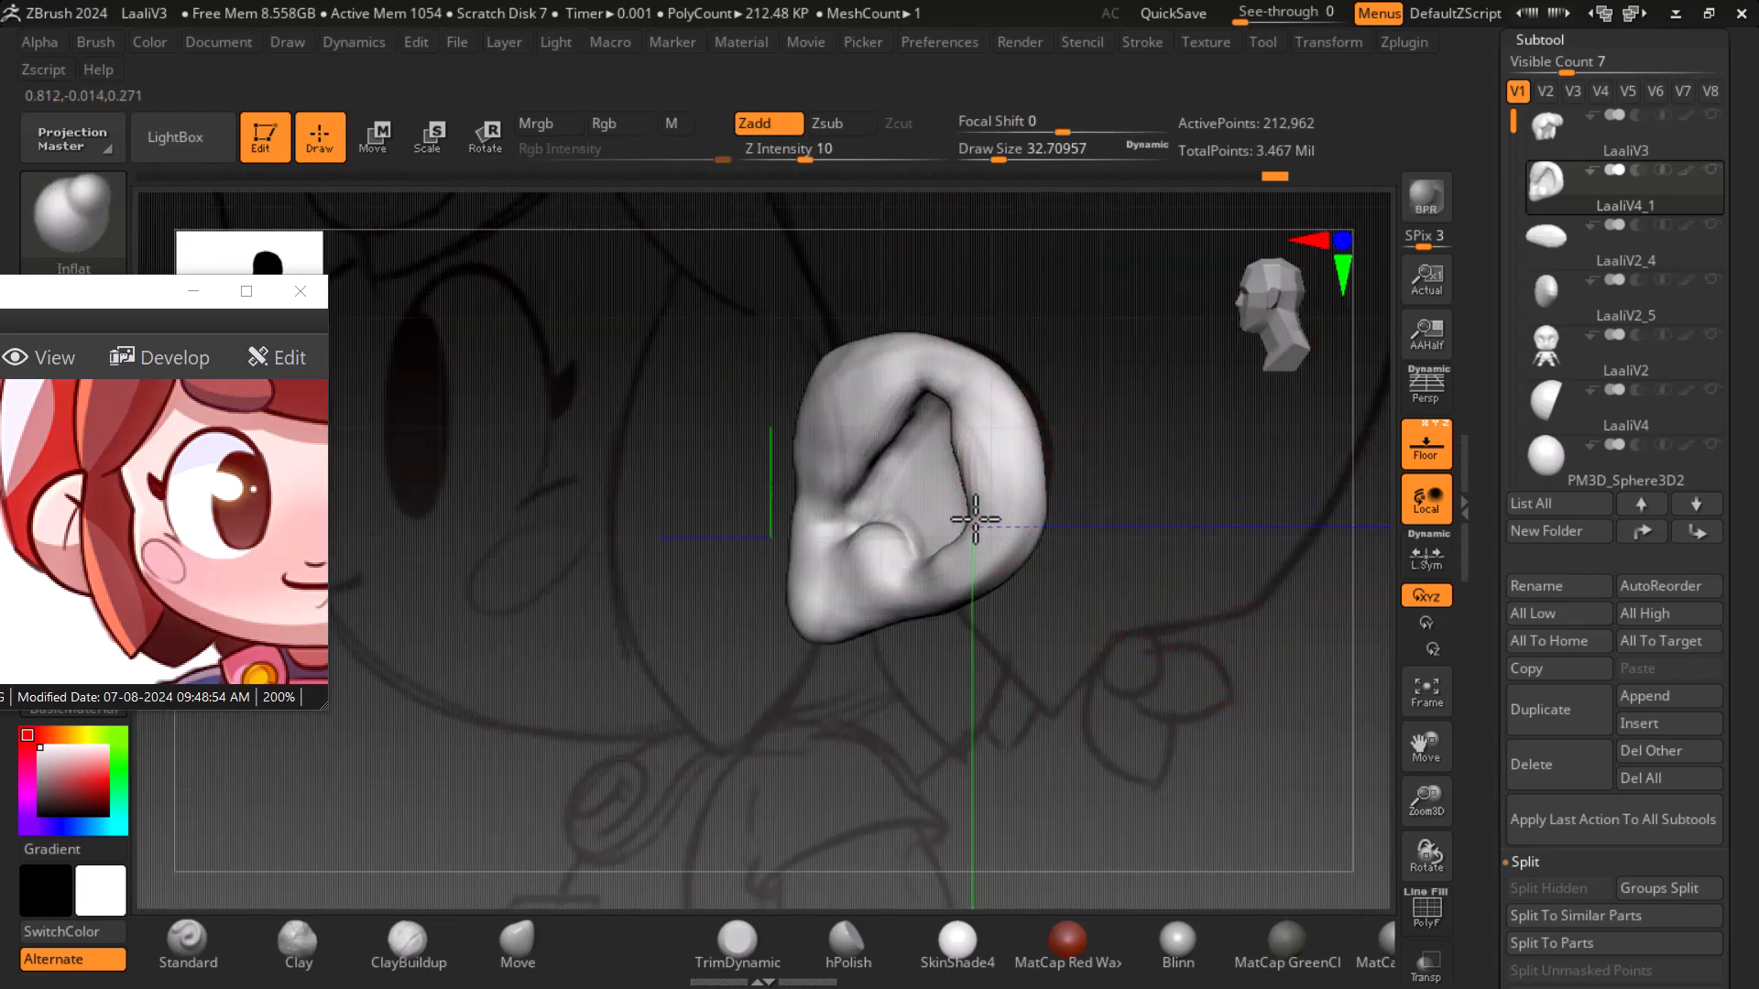
pyautogui.click(1425, 444)
# - Inflate the back of the rim, undoing one unwanted stroke
pyautogui.moveTo(1319, 513); pyautogui.dragTo(1156, 630)
pyautogui.moveTo(1051, 553); pyautogui.dragTo(943, 579)
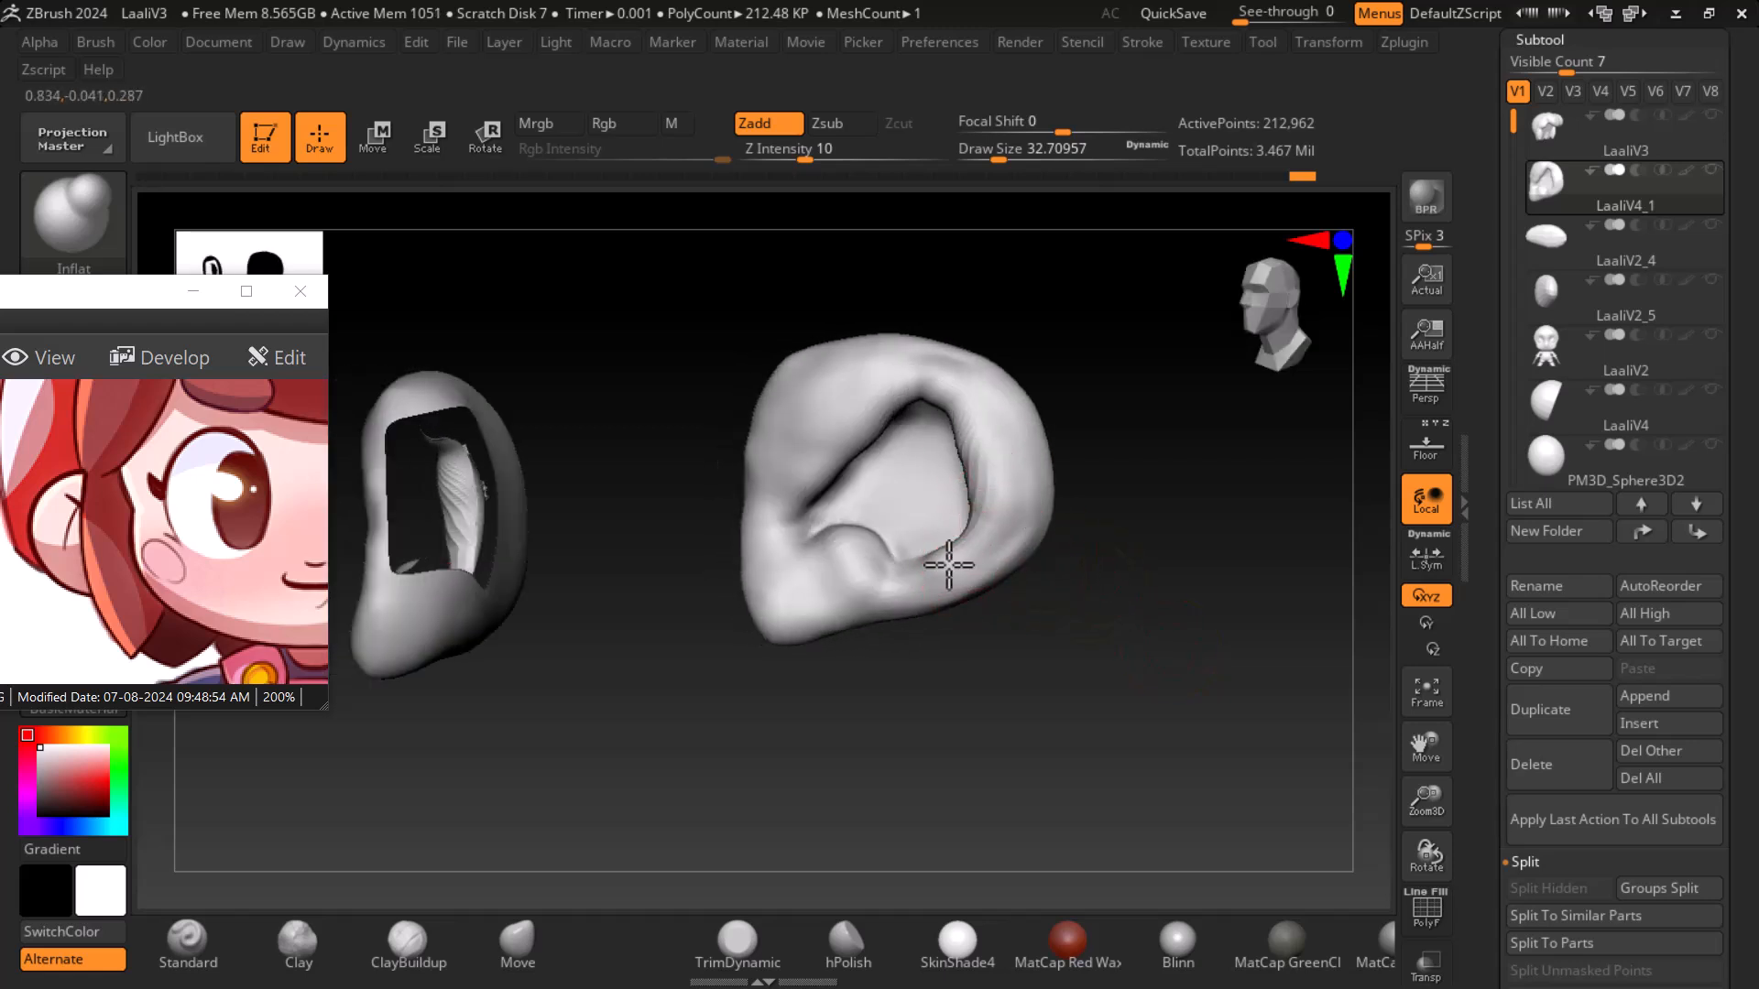
pyautogui.keyDown('shift'); pyautogui.moveTo(990, 458); pyautogui.dragTo(1018, 451); pyautogui.keyUp('shift')
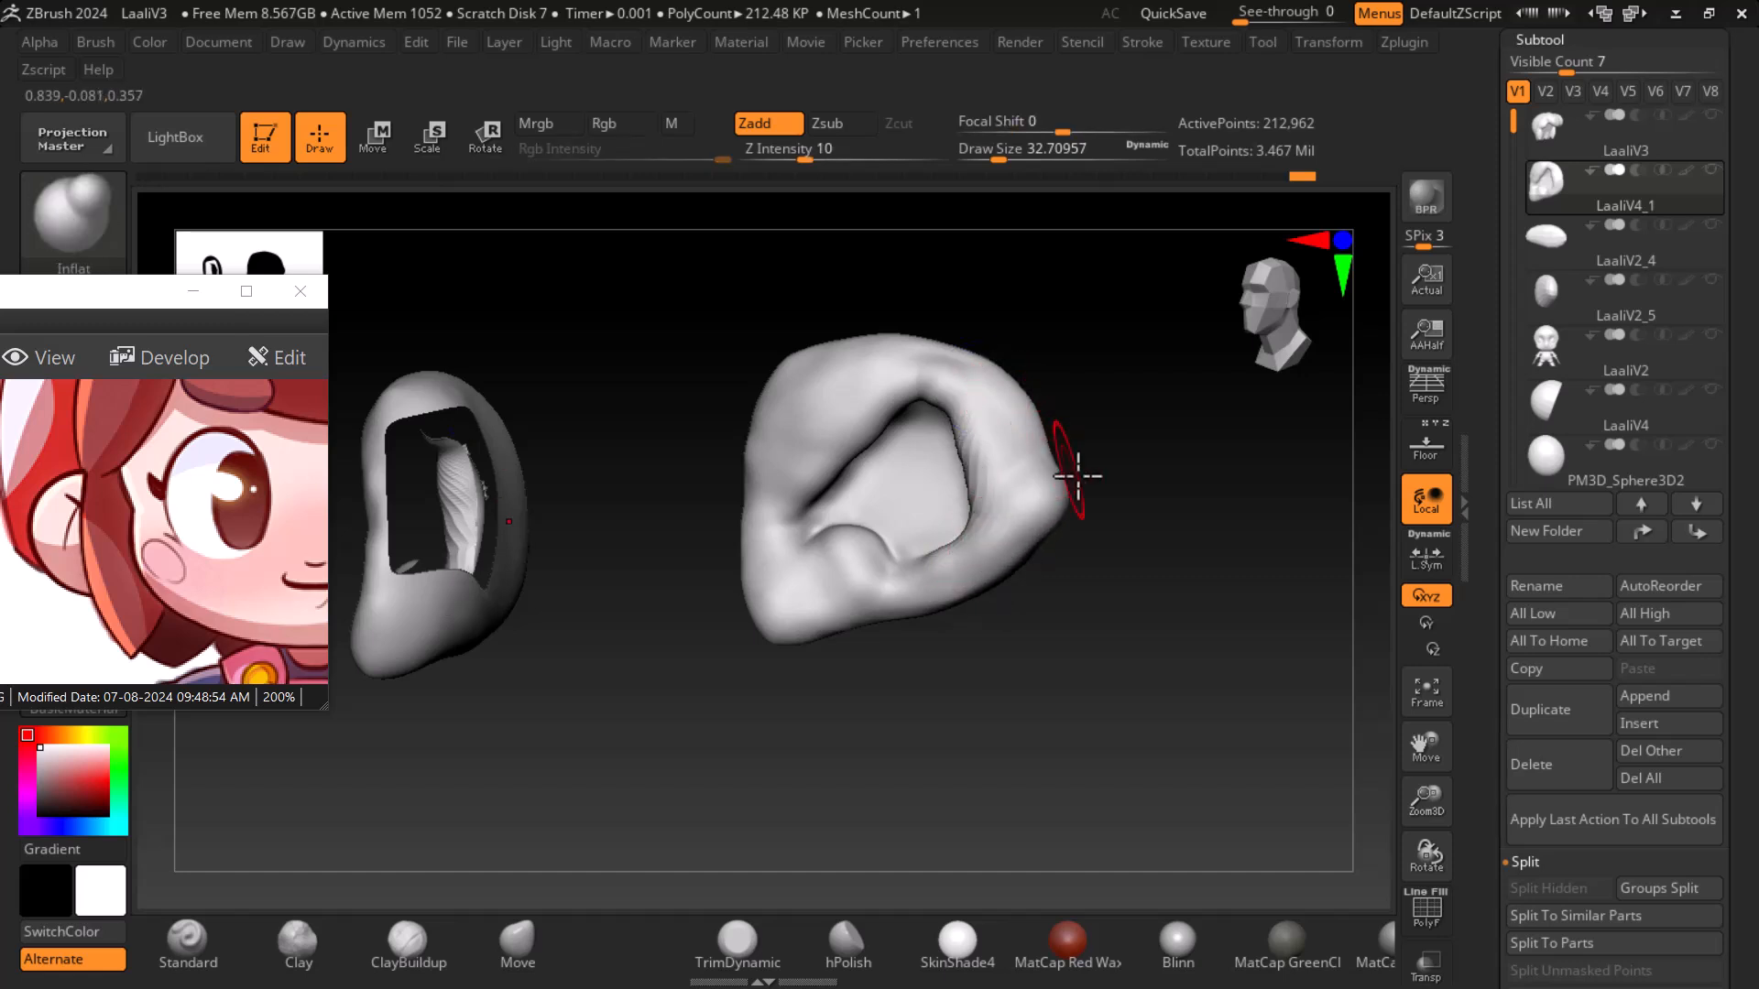
pyautogui.hotkey('ctrl', 'z')
pyautogui.keyDown('shift'); pyautogui.moveTo(997, 518); pyautogui.dragTo(961, 387); pyautogui.keyUp('shift')
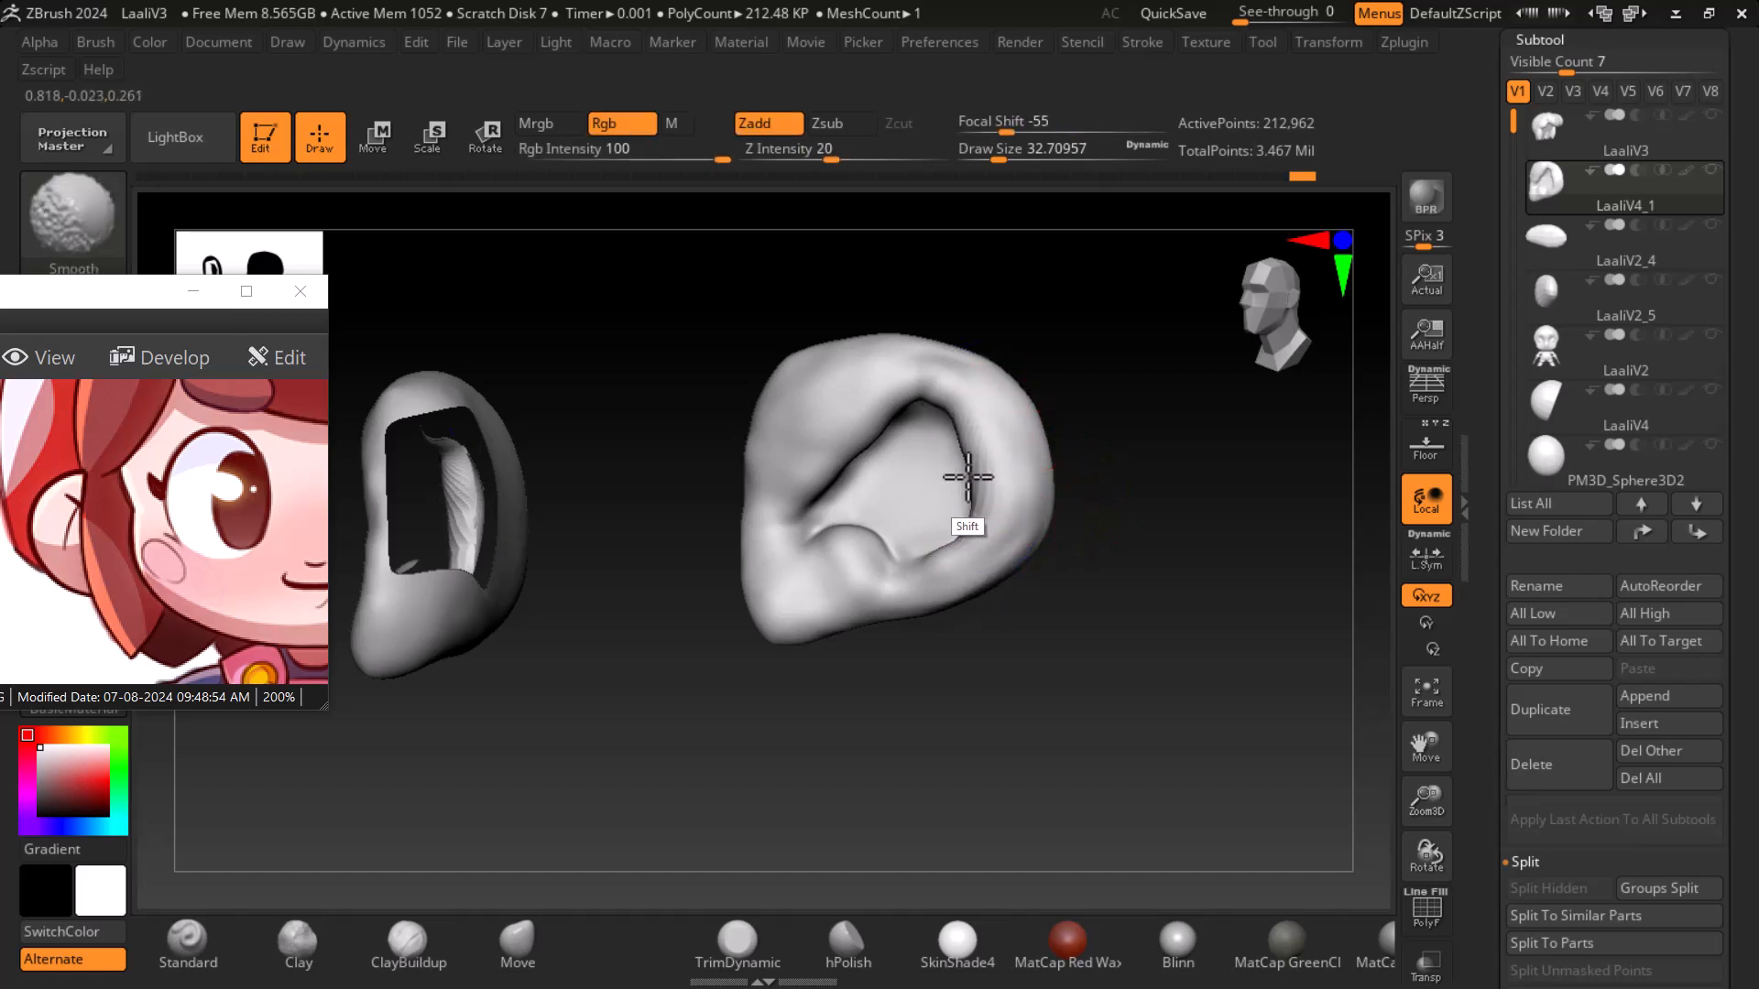
# - Smooth the rim and inner bowl all around the ear
pyautogui.moveTo(1217, 522); pyautogui.dragTo(1000, 510)
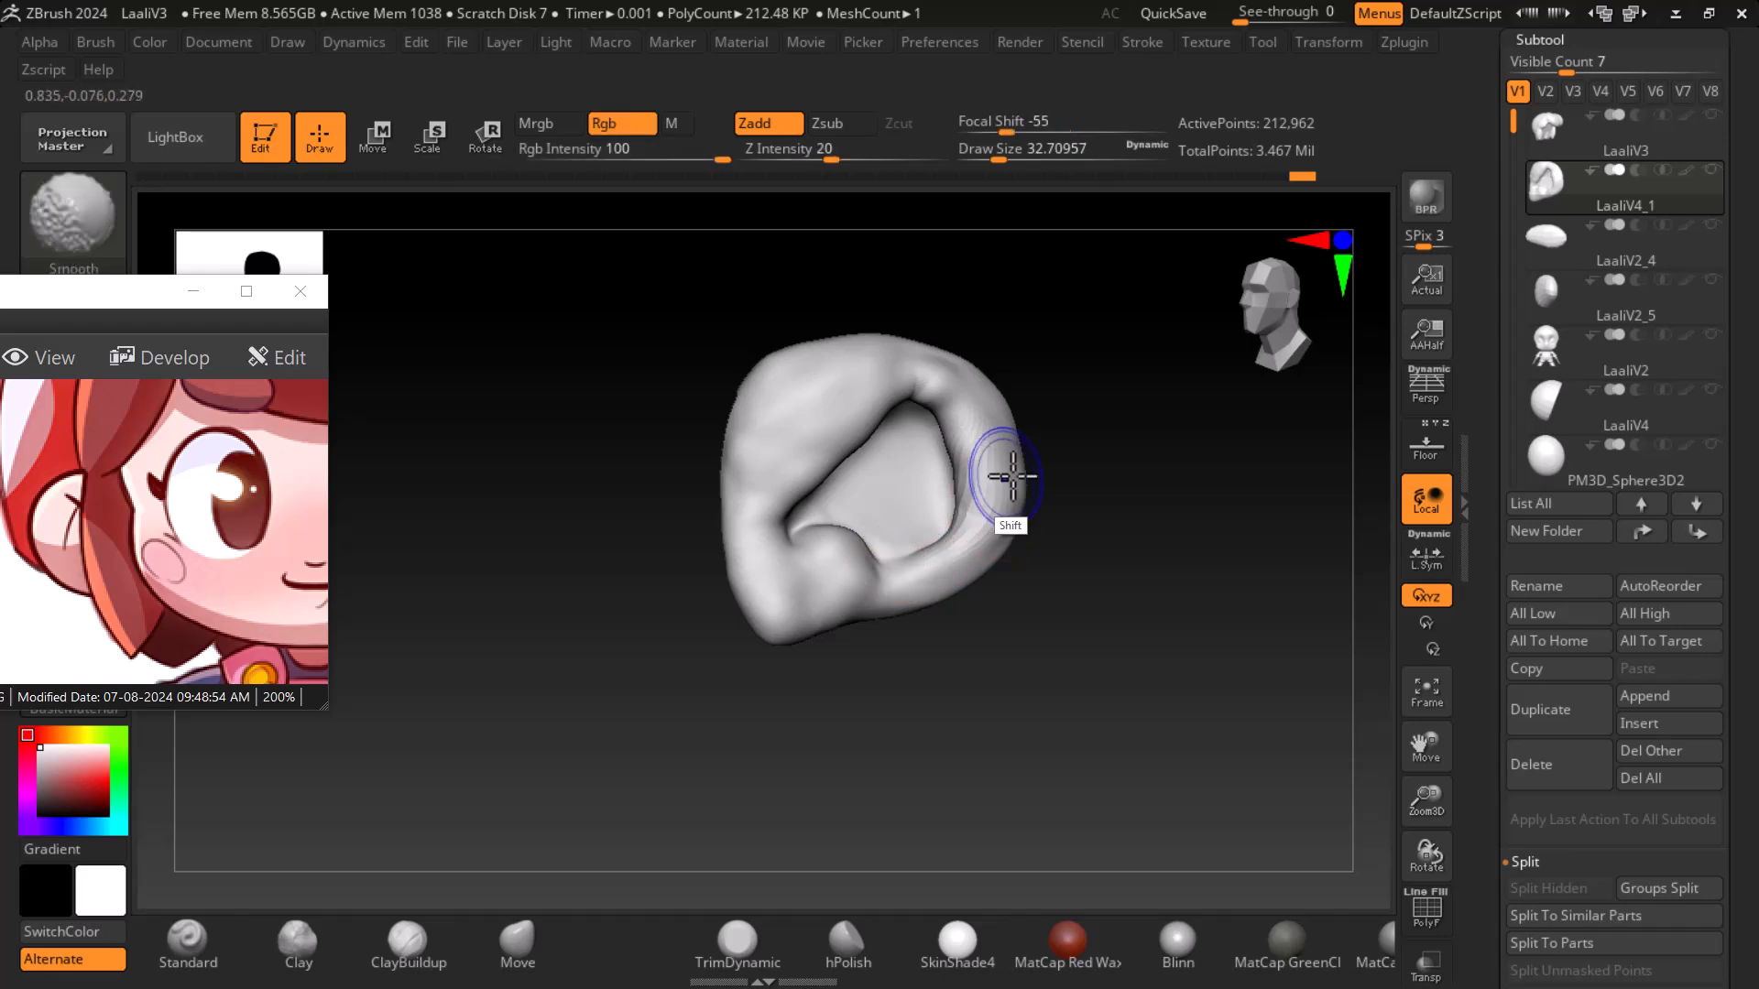
pyautogui.moveTo(915, 569)
pyautogui.mouseDown()
pyautogui.moveTo(1089, 531)
pyautogui.moveTo(1060, 476)
pyautogui.mouseUp()
pyautogui.moveTo(954, 495)
pyautogui.keyDown('alt'); pyautogui.mouseDown()
pyautogui.moveTo(919, 459)
pyautogui.moveTo(919, 514)
pyautogui.mouseUp(); pyautogui.keyUp('alt')
pyautogui.moveTo(1035, 490); pyautogui.dragTo(1118, 513)
pyautogui.moveTo(971, 412)
pyautogui.keyDown('shift'); pyautogui.mouseDown()
pyautogui.moveTo(939, 477)
pyautogui.moveTo(898, 467)
pyautogui.mouseUp(); pyautogui.keyUp('shift')
pyautogui.moveTo(1142, 546); pyautogui.dragTo(1074, 520)
pyautogui.moveTo(962, 451)
pyautogui.mouseDown()
pyautogui.moveTo(951, 560)
pyautogui.moveTo(921, 411)
pyautogui.moveTo(895, 410)
pyautogui.moveTo(914, 401)
pyautogui.moveTo(895, 386)
pyautogui.mouseUp()
pyautogui.moveTo(823, 462)
pyautogui.keyDown('shift'); pyautogui.mouseDown()
pyautogui.moveTo(805, 494)
pyautogui.moveTo(770, 500)
pyautogui.moveTo(807, 370)
pyautogui.moveTo(777, 351)
pyautogui.moveTo(887, 359)
pyautogui.moveTo(1005, 471)
pyautogui.moveTo(935, 558)
pyautogui.mouseUp(); pyautogui.keyUp('shift')
pyautogui.moveTo(1102, 624)
pyautogui.mouseDown()
pyautogui.moveTo(1158, 660)
pyautogui.moveTo(1154, 644)
pyautogui.mouseUp()
pyautogui.moveTo(931, 407)
pyautogui.keyDown('shift'); pyautogui.mouseDown()
pyautogui.moveTo(950, 404)
pyautogui.moveTo(931, 393)
pyautogui.mouseUp(); pyautogui.keyUp('shift')
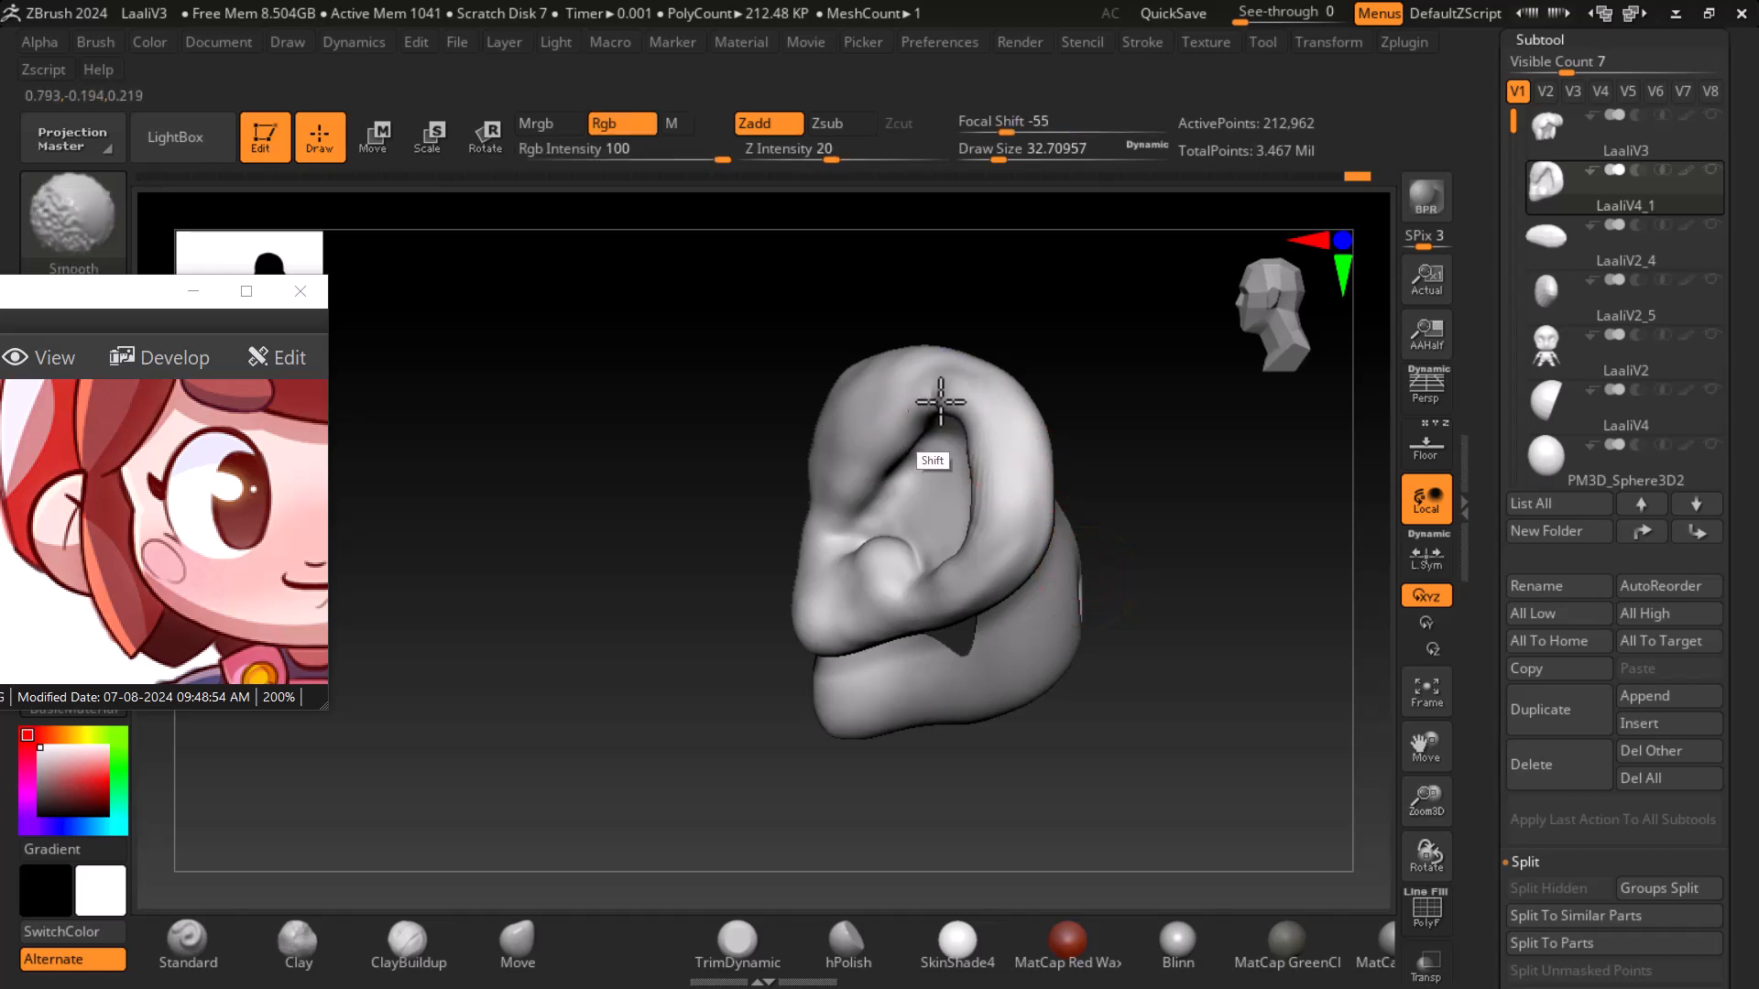
pyautogui.keyDown('shift'); pyautogui.moveTo(1178, 596); pyautogui.dragTo(1150, 639); pyautogui.keyUp('shift')
pyautogui.keyDown('shift'); pyautogui.moveTo(1025, 555); pyautogui.dragTo(1024, 533); pyautogui.keyUp('shift')
pyautogui.moveTo(836, 602)
pyautogui.keyDown('shift'); pyautogui.mouseDown()
pyautogui.moveTo(754, 605)
pyautogui.moveTo(726, 496)
pyautogui.moveTo(833, 372)
pyautogui.mouseUp(); pyautogui.keyUp('shift')
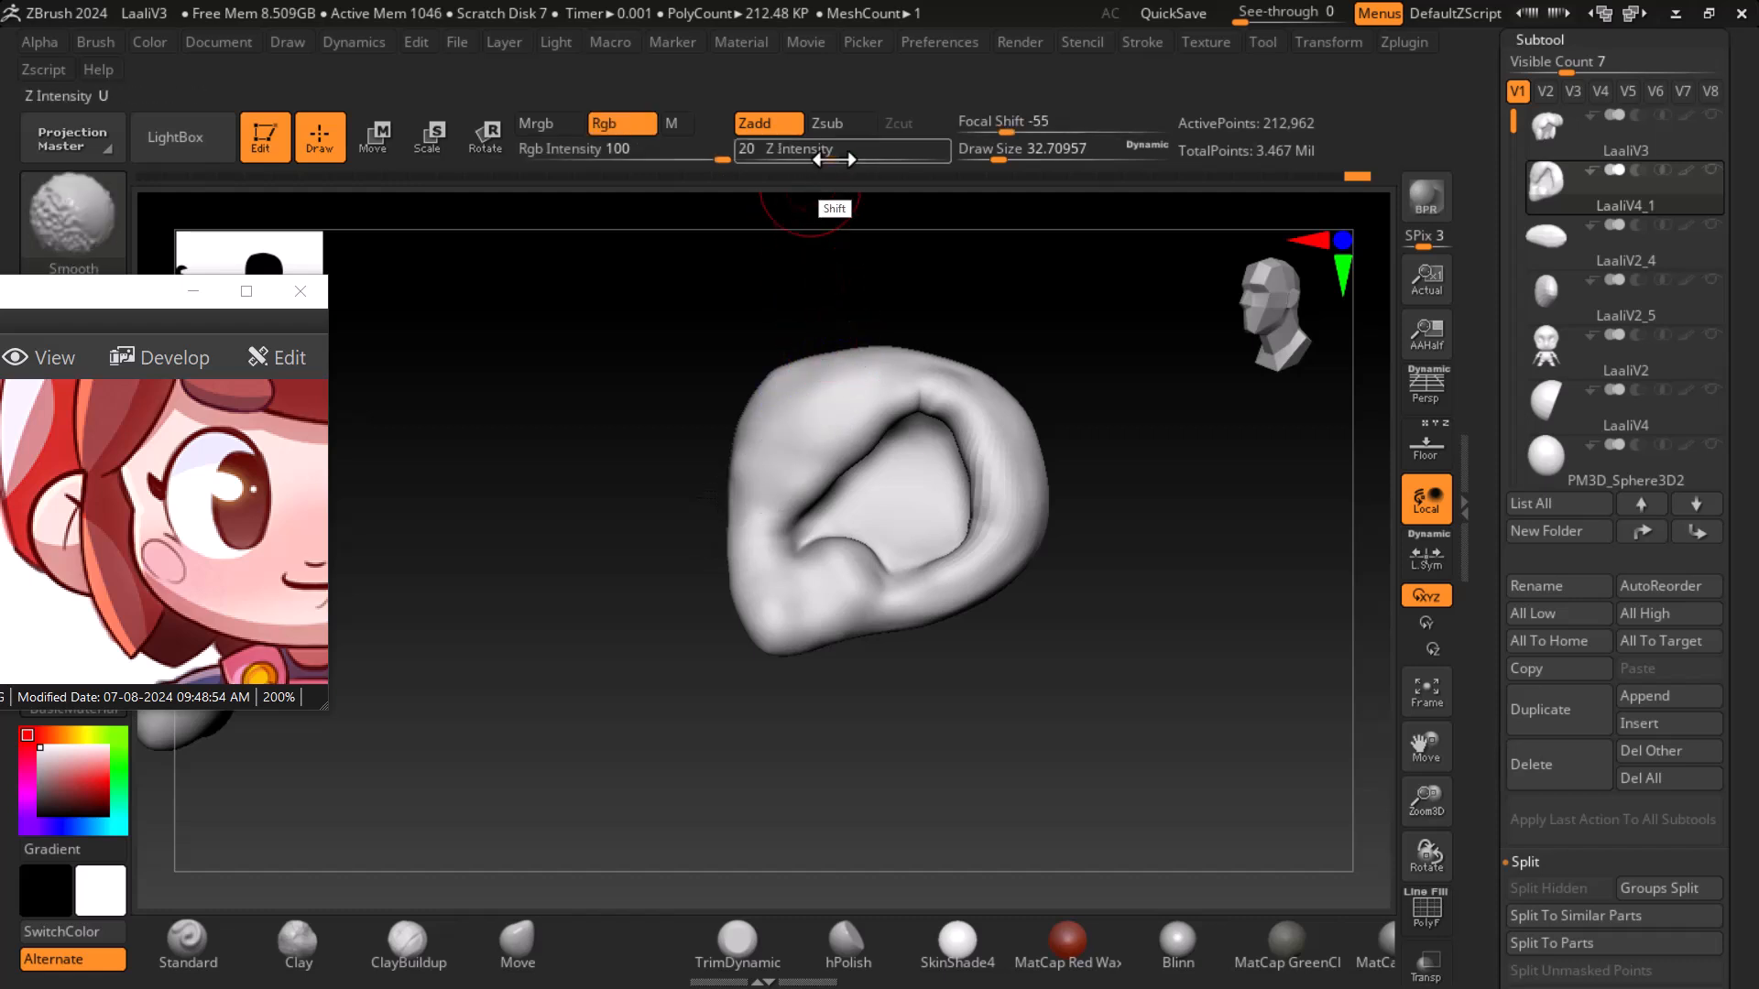
# - Raise the Smooth brush's Z intensity to 79 and smooth the rim and bowl further
pyautogui.moveTo(852, 154); pyautogui.dragTo(919, 154)
pyautogui.moveTo(1147, 455); pyautogui.dragTo(1030, 460)
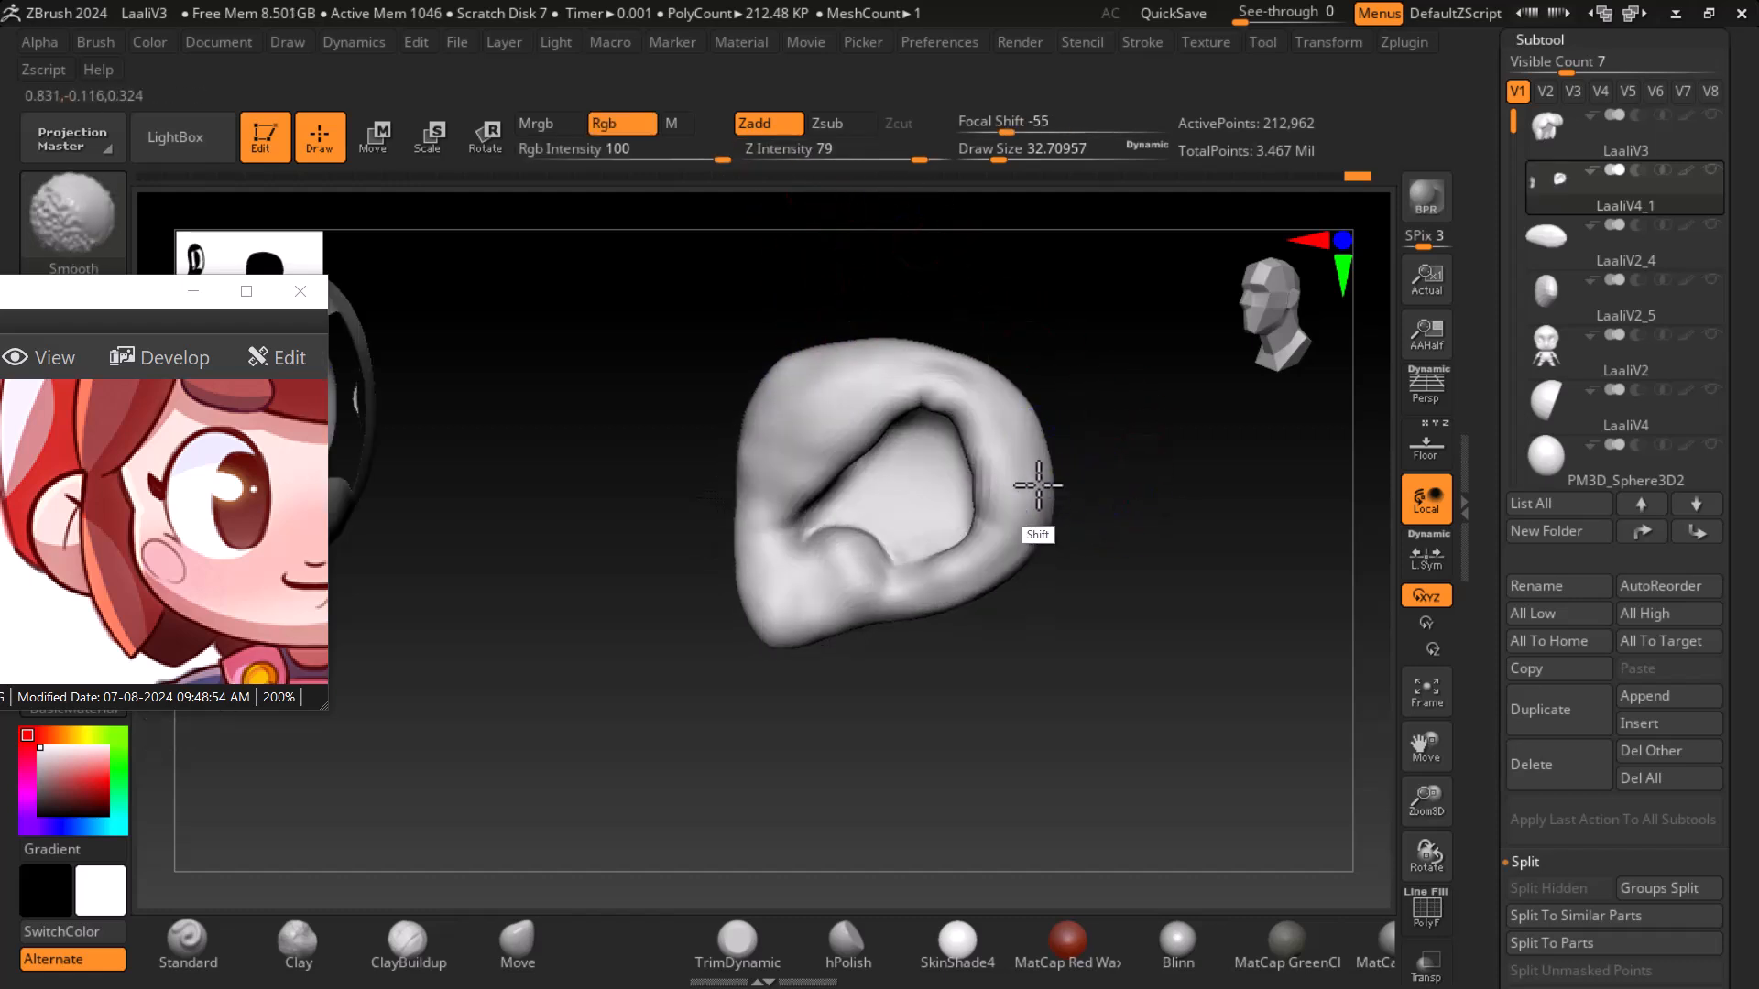
pyautogui.moveTo(999, 565)
pyautogui.keyDown('shift'); pyautogui.mouseDown()
pyautogui.moveTo(895, 601)
pyautogui.moveTo(754, 576)
pyautogui.moveTo(758, 463)
pyautogui.moveTo(798, 475)
pyautogui.mouseUp(); pyautogui.keyUp('shift')
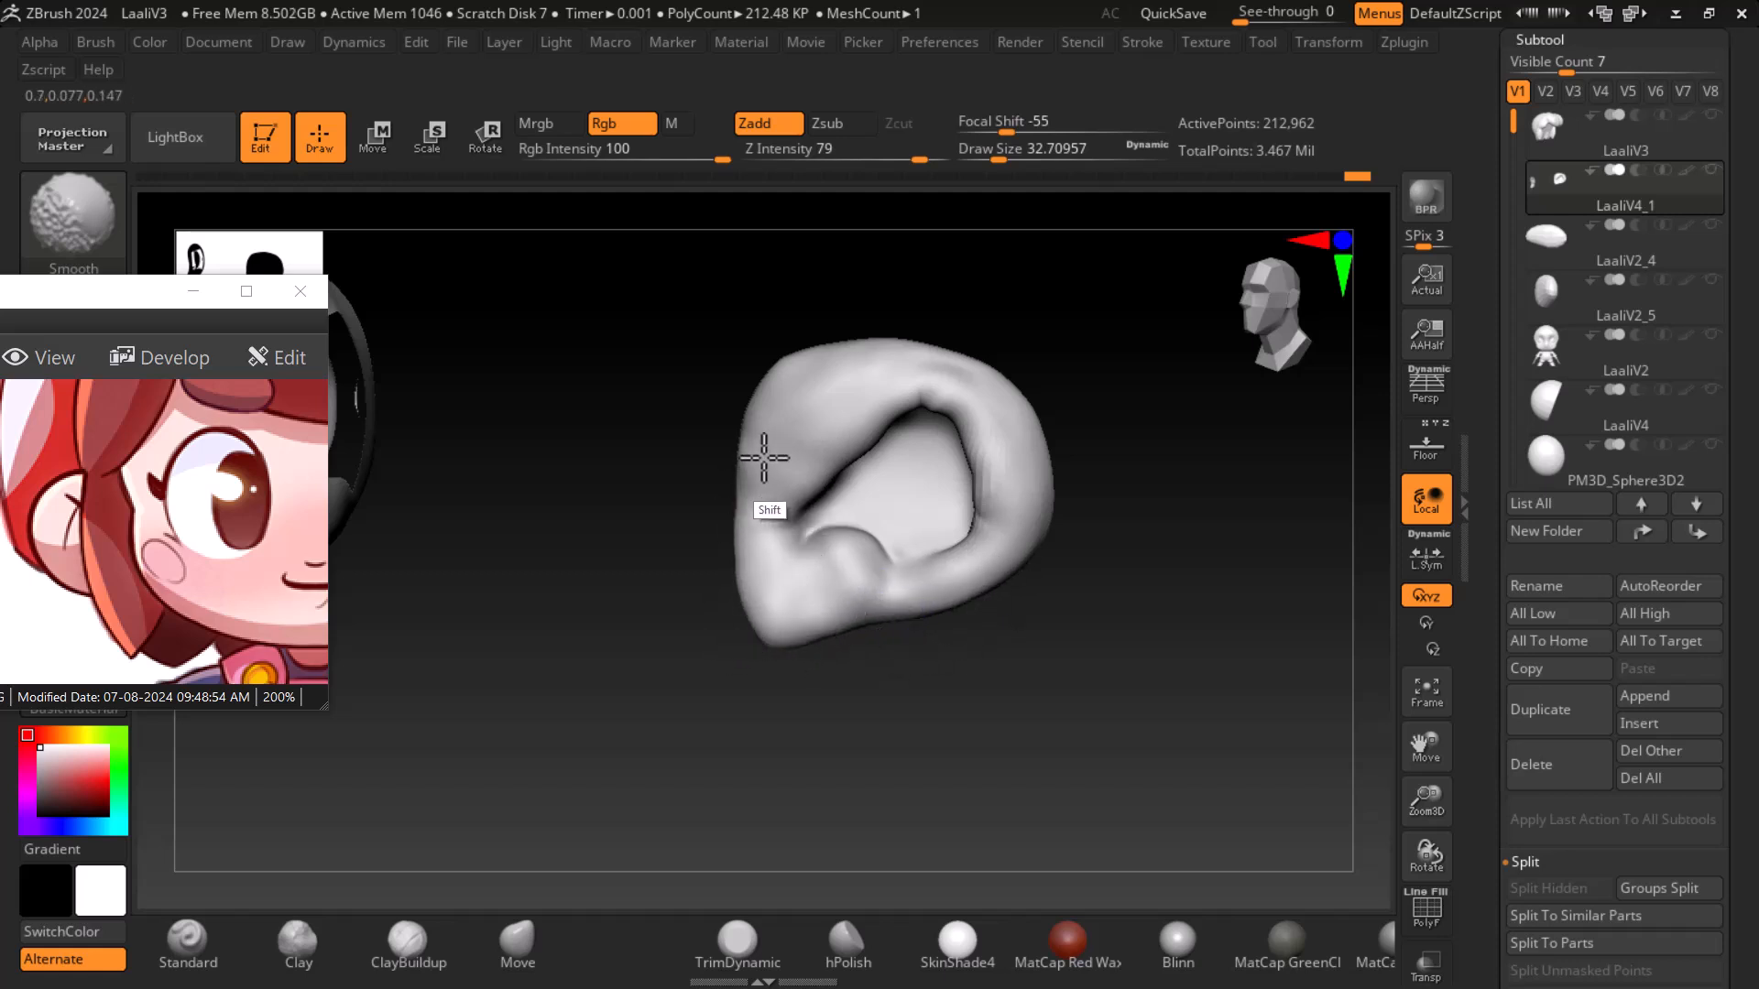
pyautogui.moveTo(1135, 424); pyautogui.dragTo(825, 385)
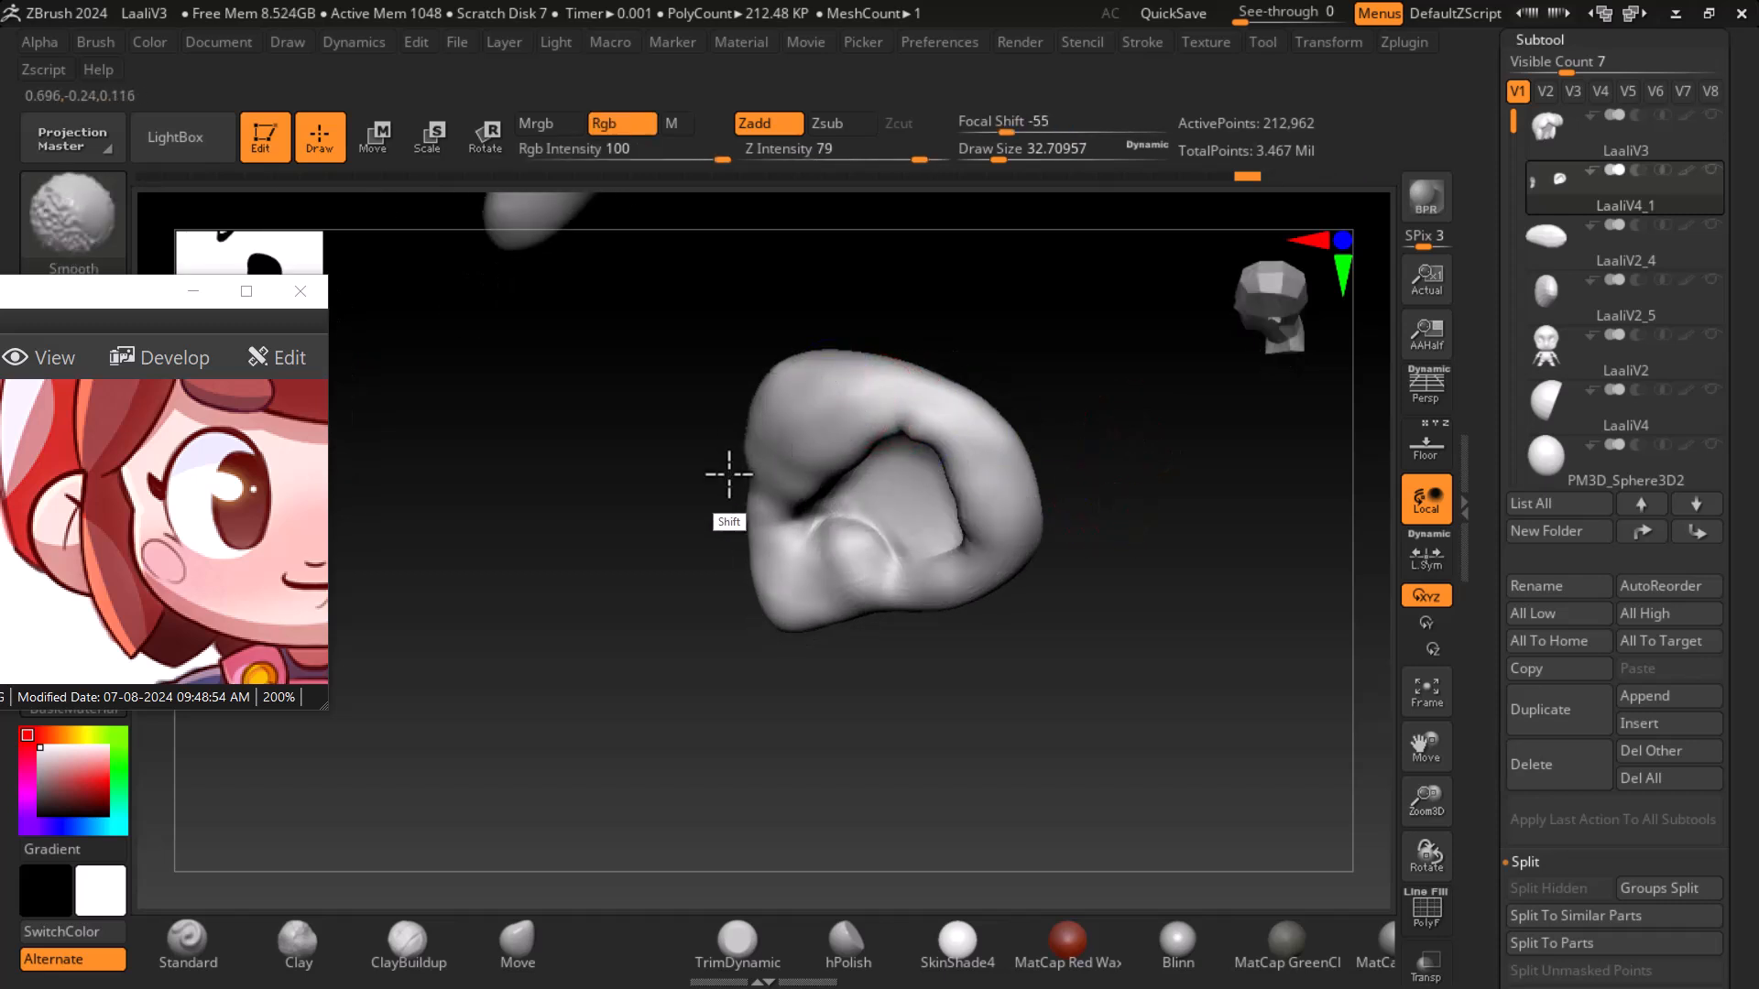
pyautogui.keyDown('shift'); pyautogui.moveTo(1063, 549); pyautogui.dragTo(1084, 511); pyautogui.keyUp('shift')
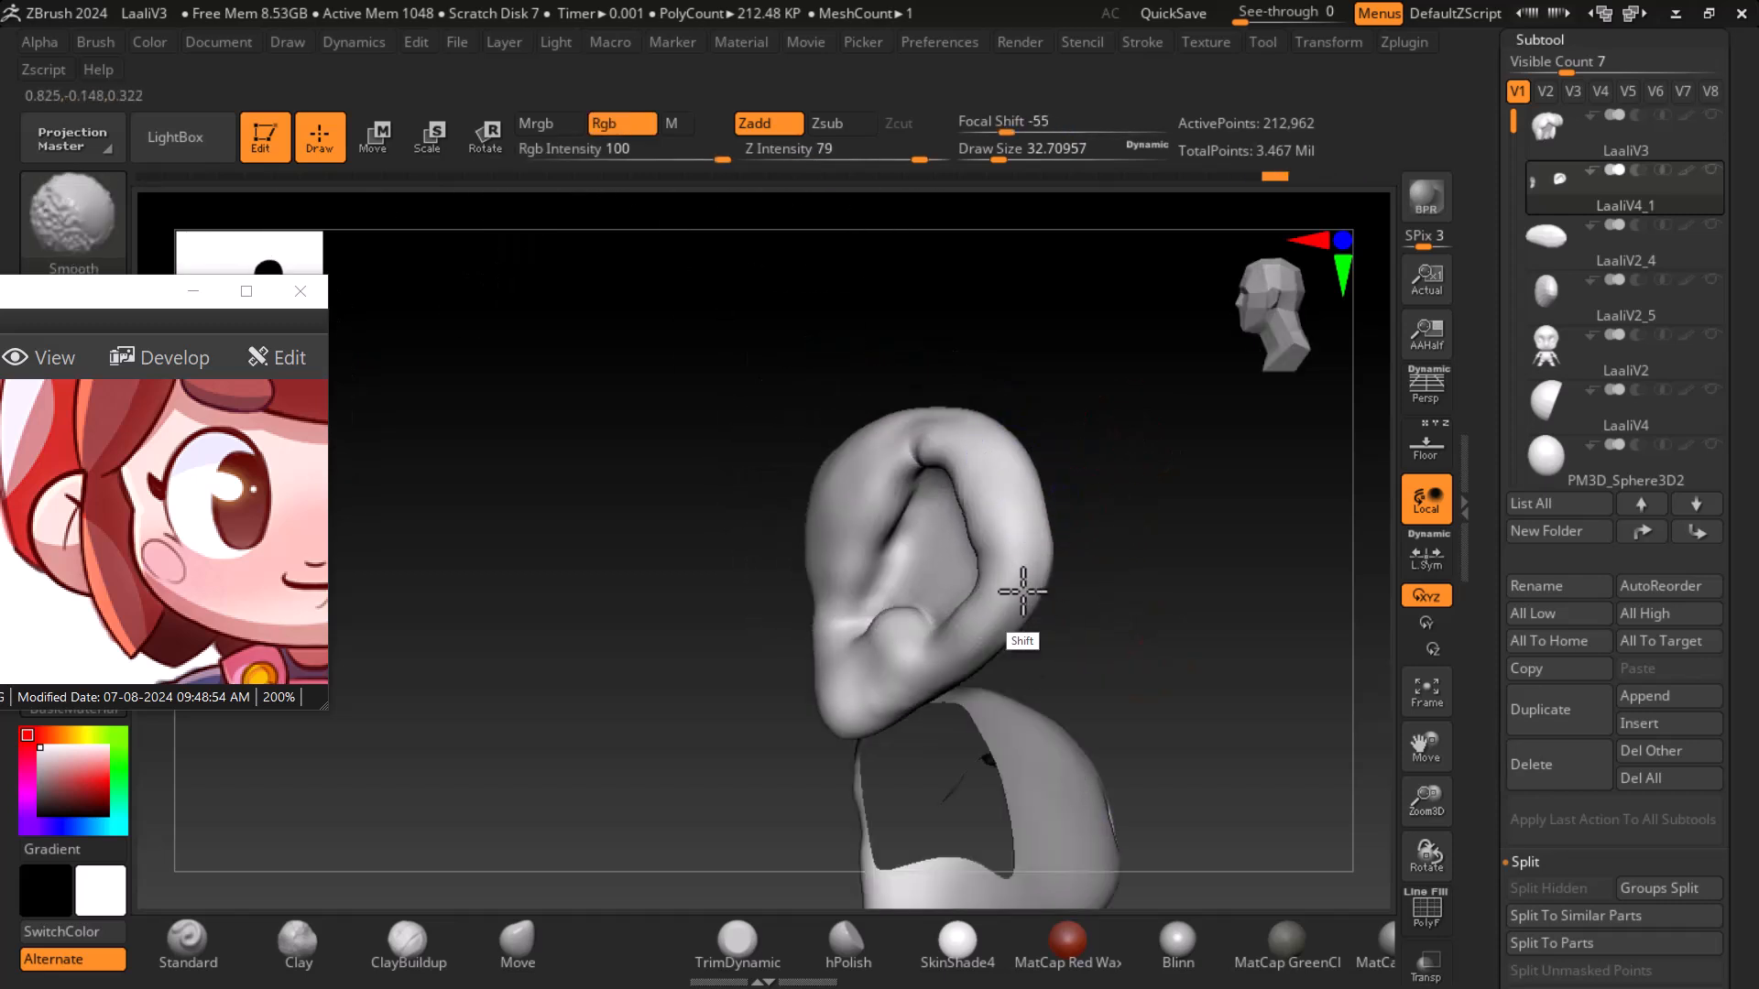
pyautogui.moveTo(1067, 641)
pyautogui.mouseDown()
pyautogui.moveTo(1142, 629)
pyautogui.moveTo(1125, 624)
pyautogui.moveTo(1147, 646)
pyautogui.moveTo(1151, 620)
pyautogui.moveTo(1099, 568)
pyautogui.mouseUp()
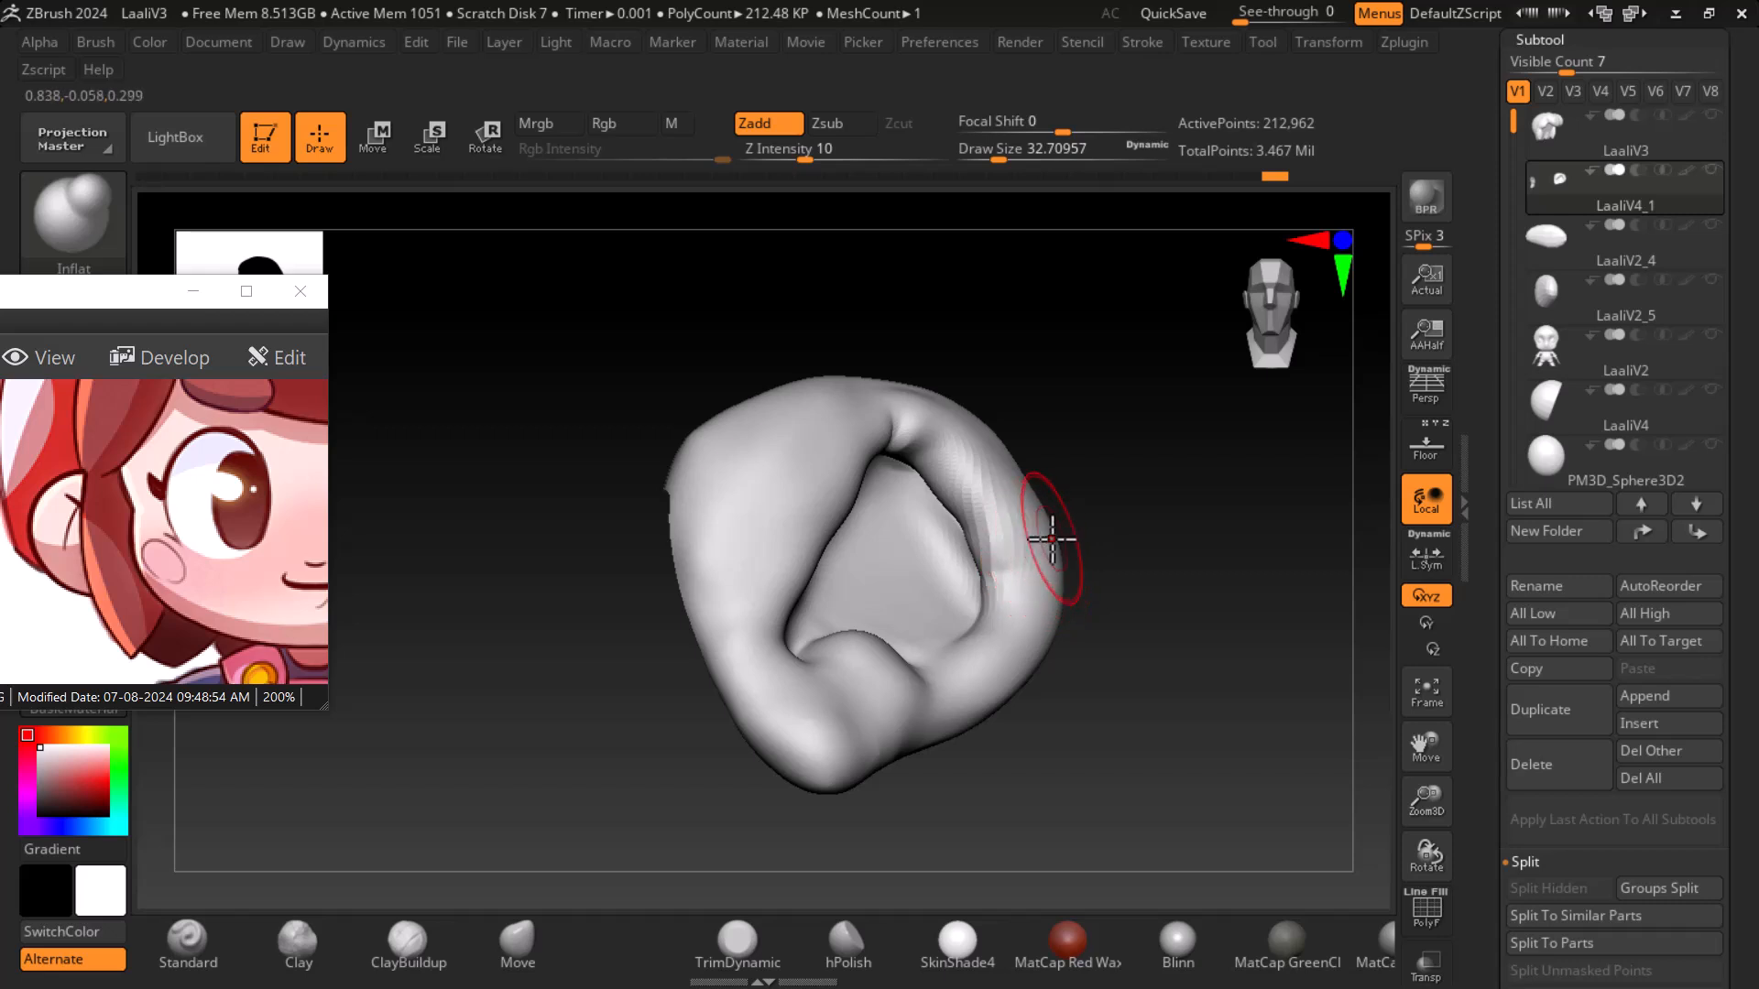
# - Subdivide the ear mesh once more and smooth the upper rim
pyautogui.press('ctrl')
pyautogui.hotkey('ctrl', 'd')
pyautogui.moveTo(1108, 510); pyautogui.dragTo(1154, 621)
pyautogui.keyDown('shift'); pyautogui.moveTo(881, 451); pyautogui.dragTo(869, 444); pyautogui.keyUp('shift')
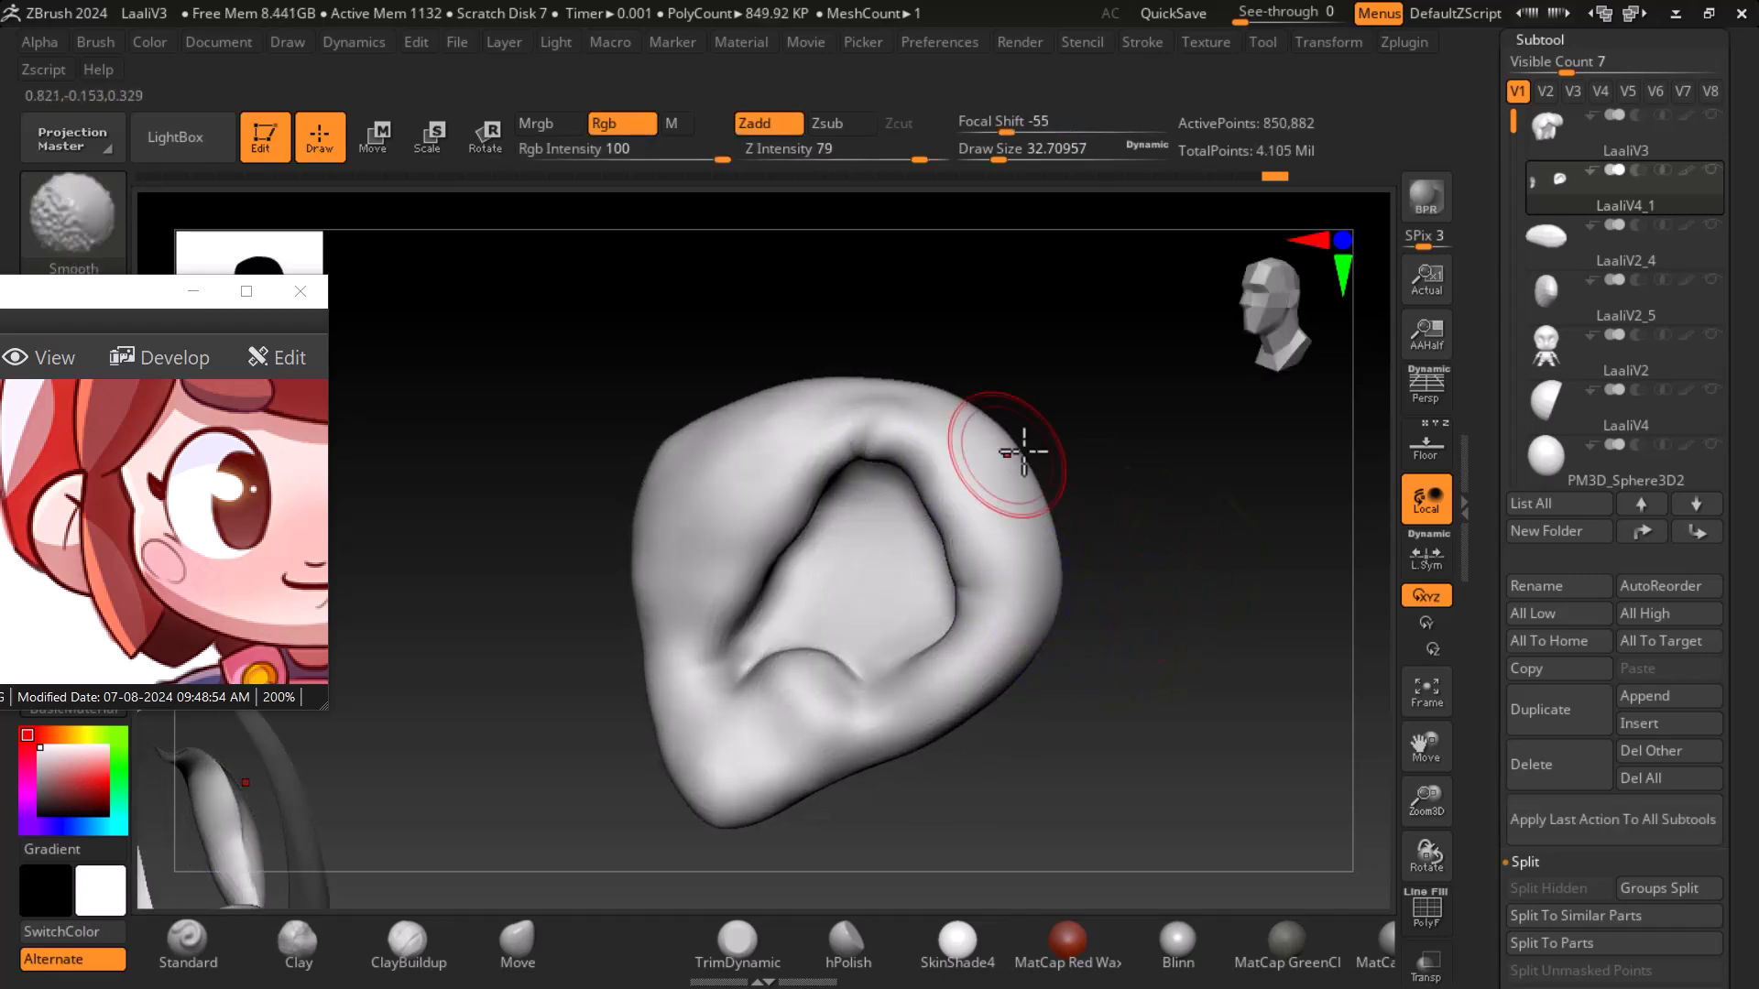
pyautogui.moveTo(1080, 712)
pyautogui.mouseDown()
pyautogui.moveTo(1150, 683)
pyautogui.moveTo(1174, 610)
pyautogui.mouseUp()
pyautogui.moveTo(1174, 610)
pyautogui.keyDown('alt'); pyautogui.mouseDown()
pyautogui.moveTo(1185, 742)
pyautogui.moveTo(1181, 714)
pyautogui.mouseUp(); pyautogui.keyUp('alt')
# - Shrink the brush to size 9 and smooth the top of the ear's inner rim
pyautogui.press('[')
pyautogui.press('[')
pyautogui.press('[')
pyautogui.press('[')
pyautogui.press('[')
pyautogui.press('[')
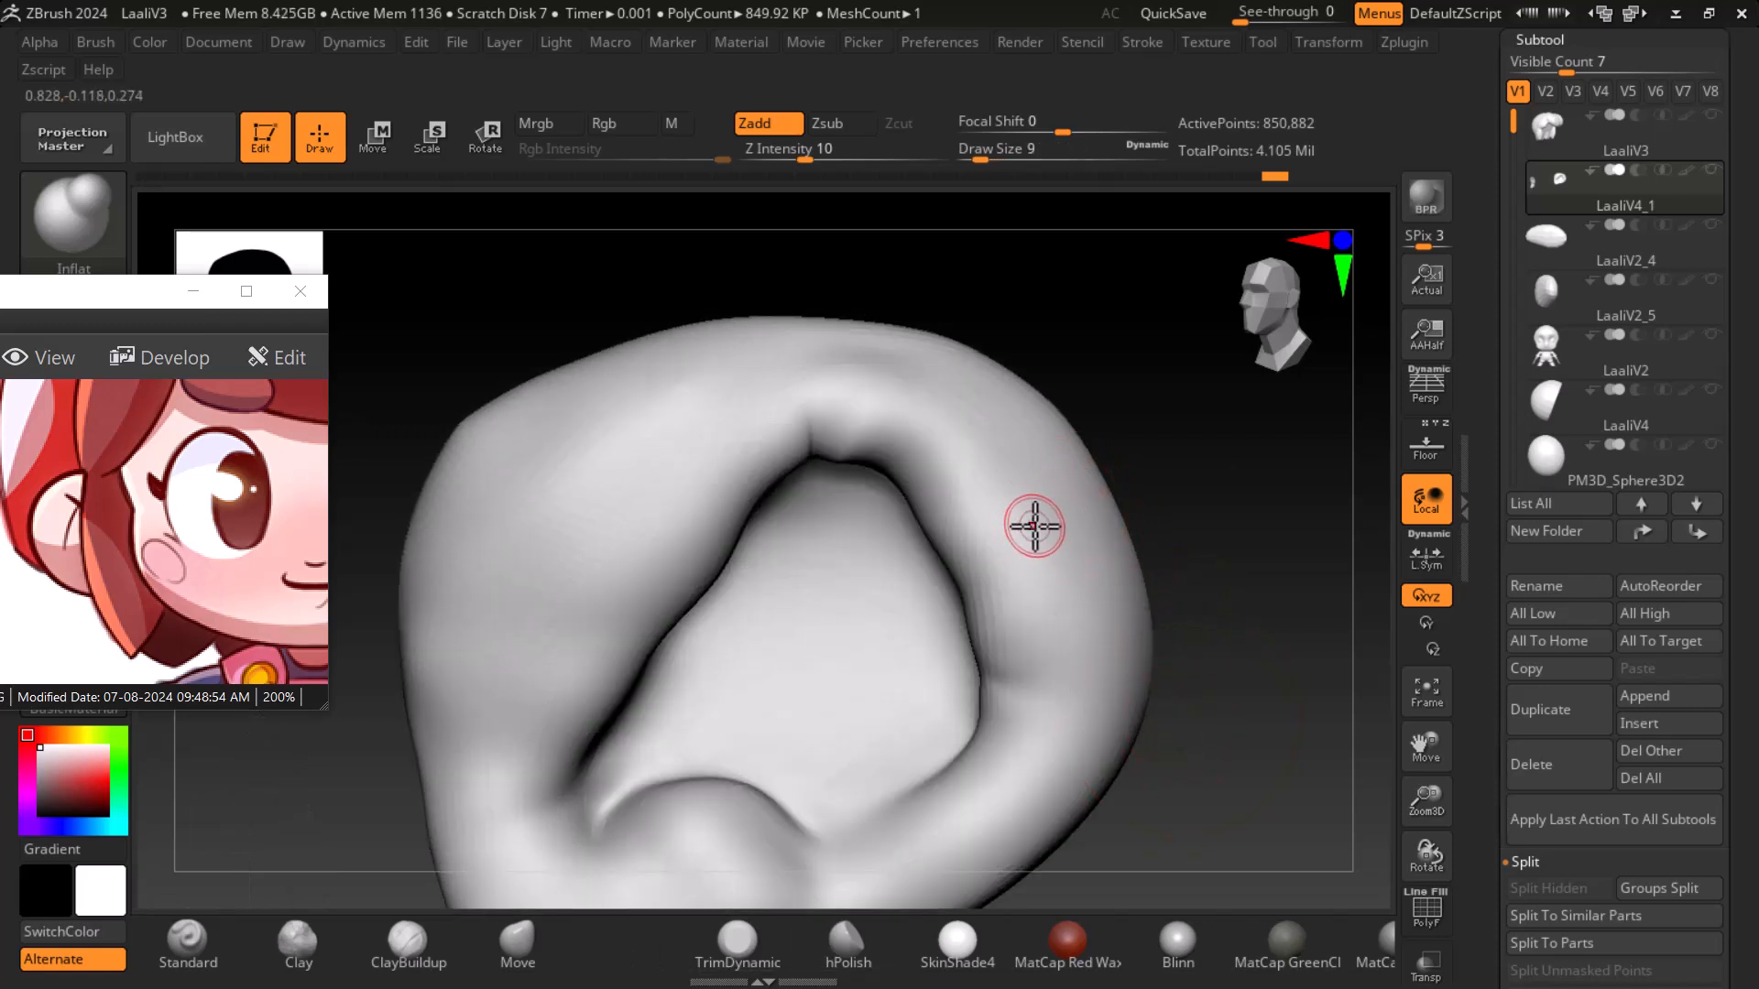
pyautogui.click(408, 953)
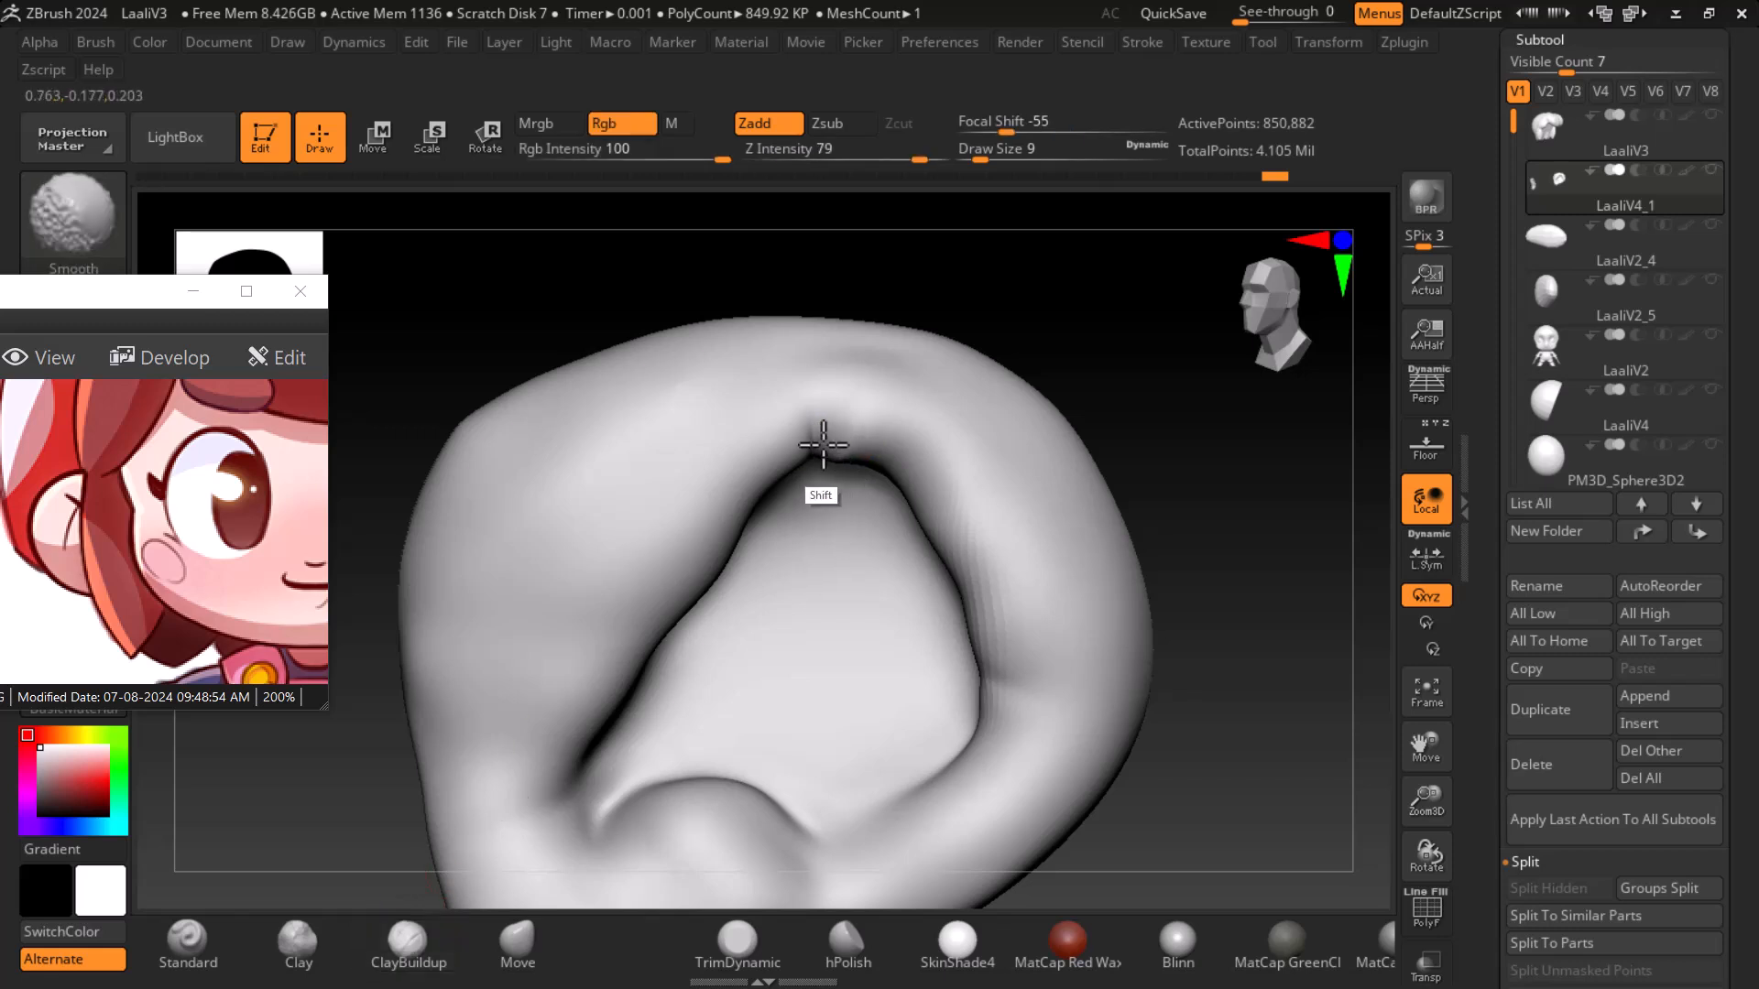
pyautogui.keyDown('shift'); pyautogui.moveTo(846, 436); pyautogui.dragTo(836, 461); pyautogui.keyUp('shift')
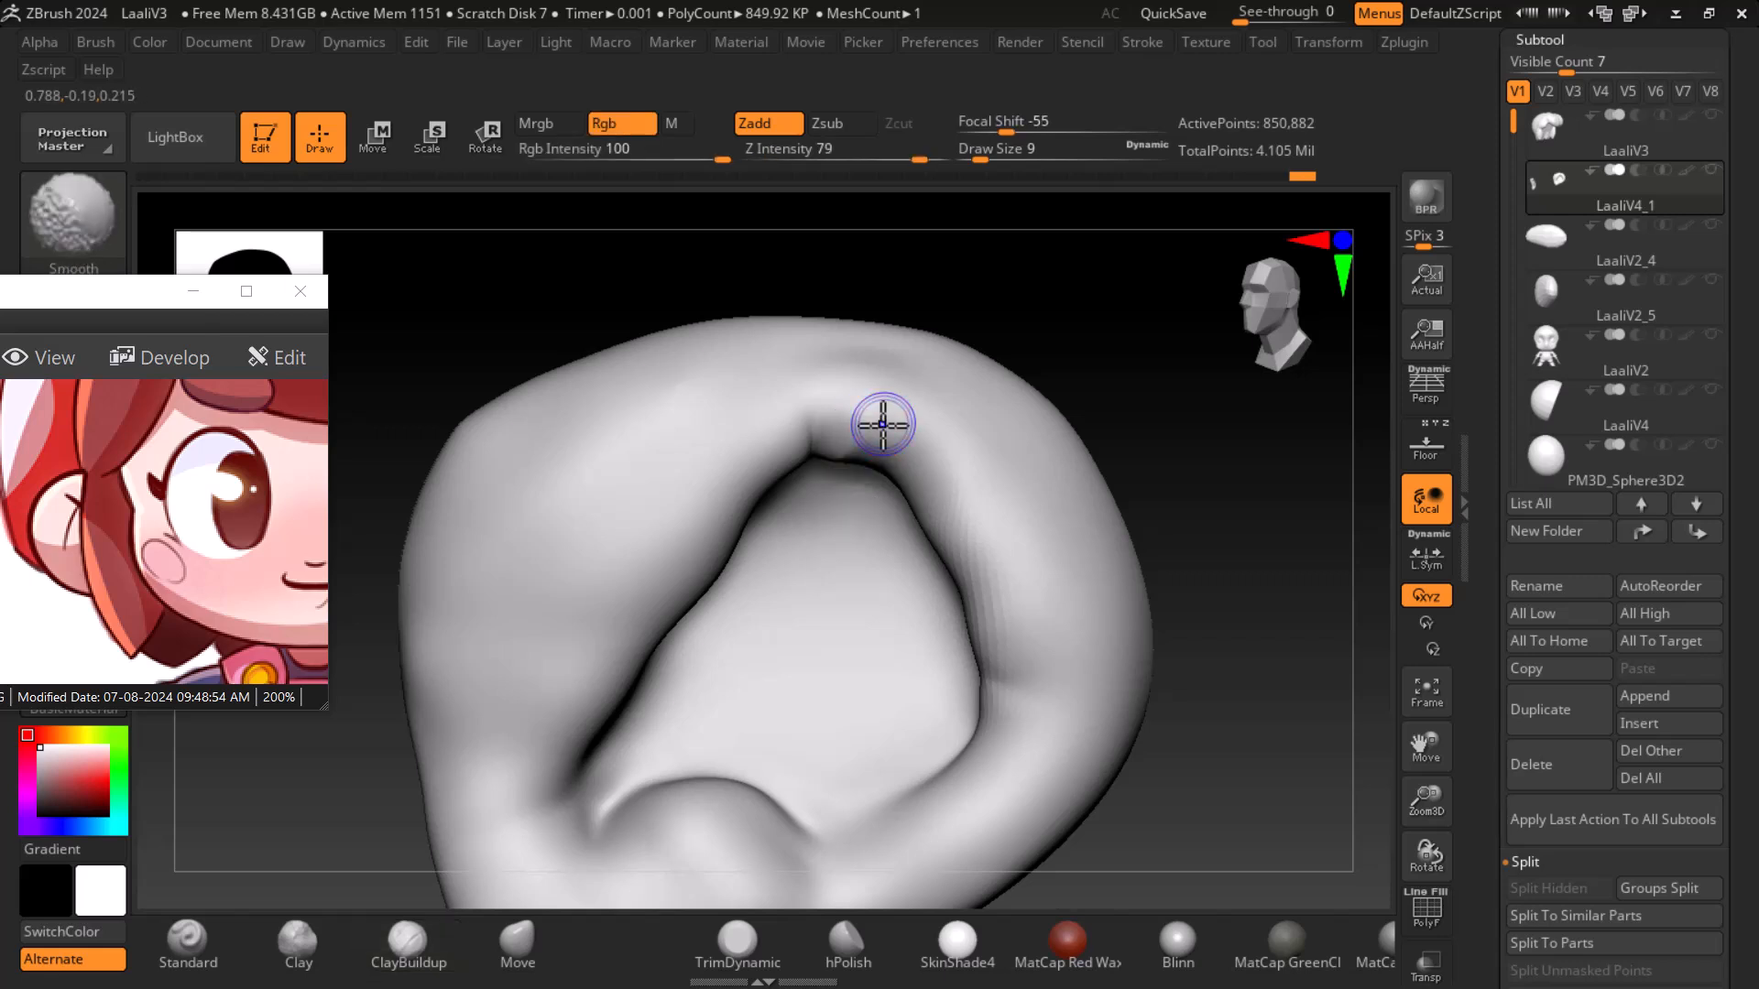
# - Sharpen and flatten the edges of the ear rim with the hPolish brush
pyautogui.hotkey('shift', 'f')
pyautogui.hotkey('shift', 'f')
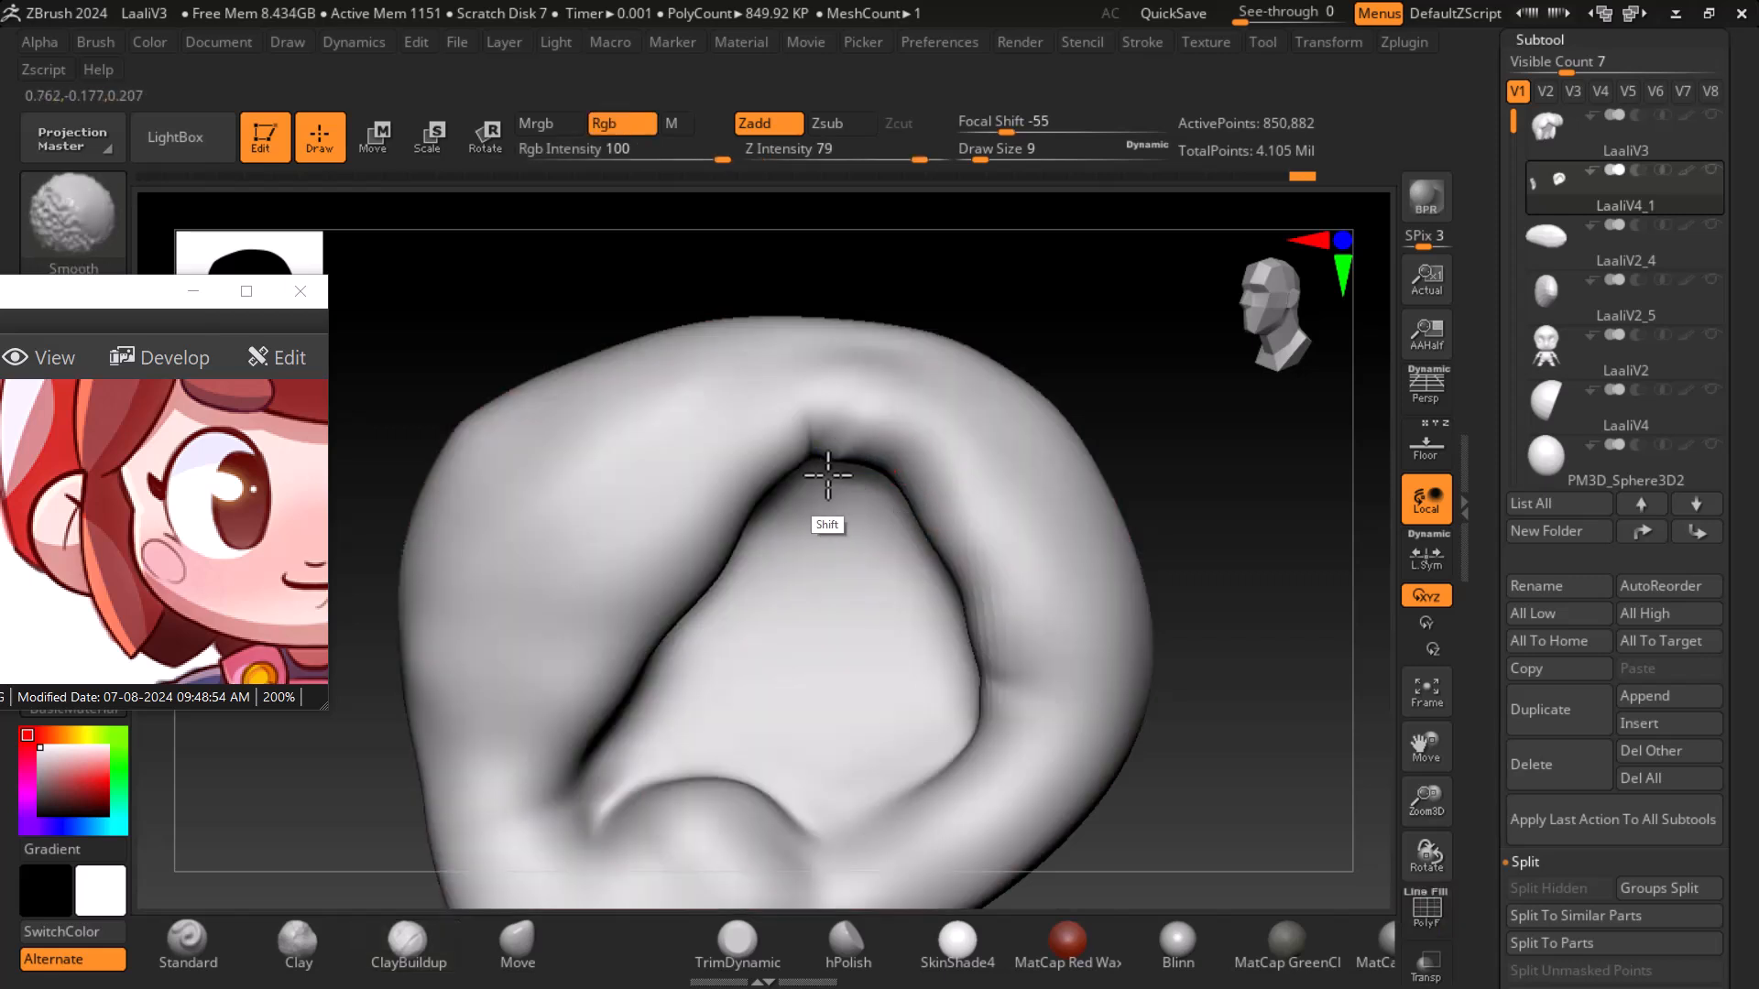
pyautogui.click(847, 962)
pyautogui.moveTo(1196, 469); pyautogui.dragTo(1214, 496)
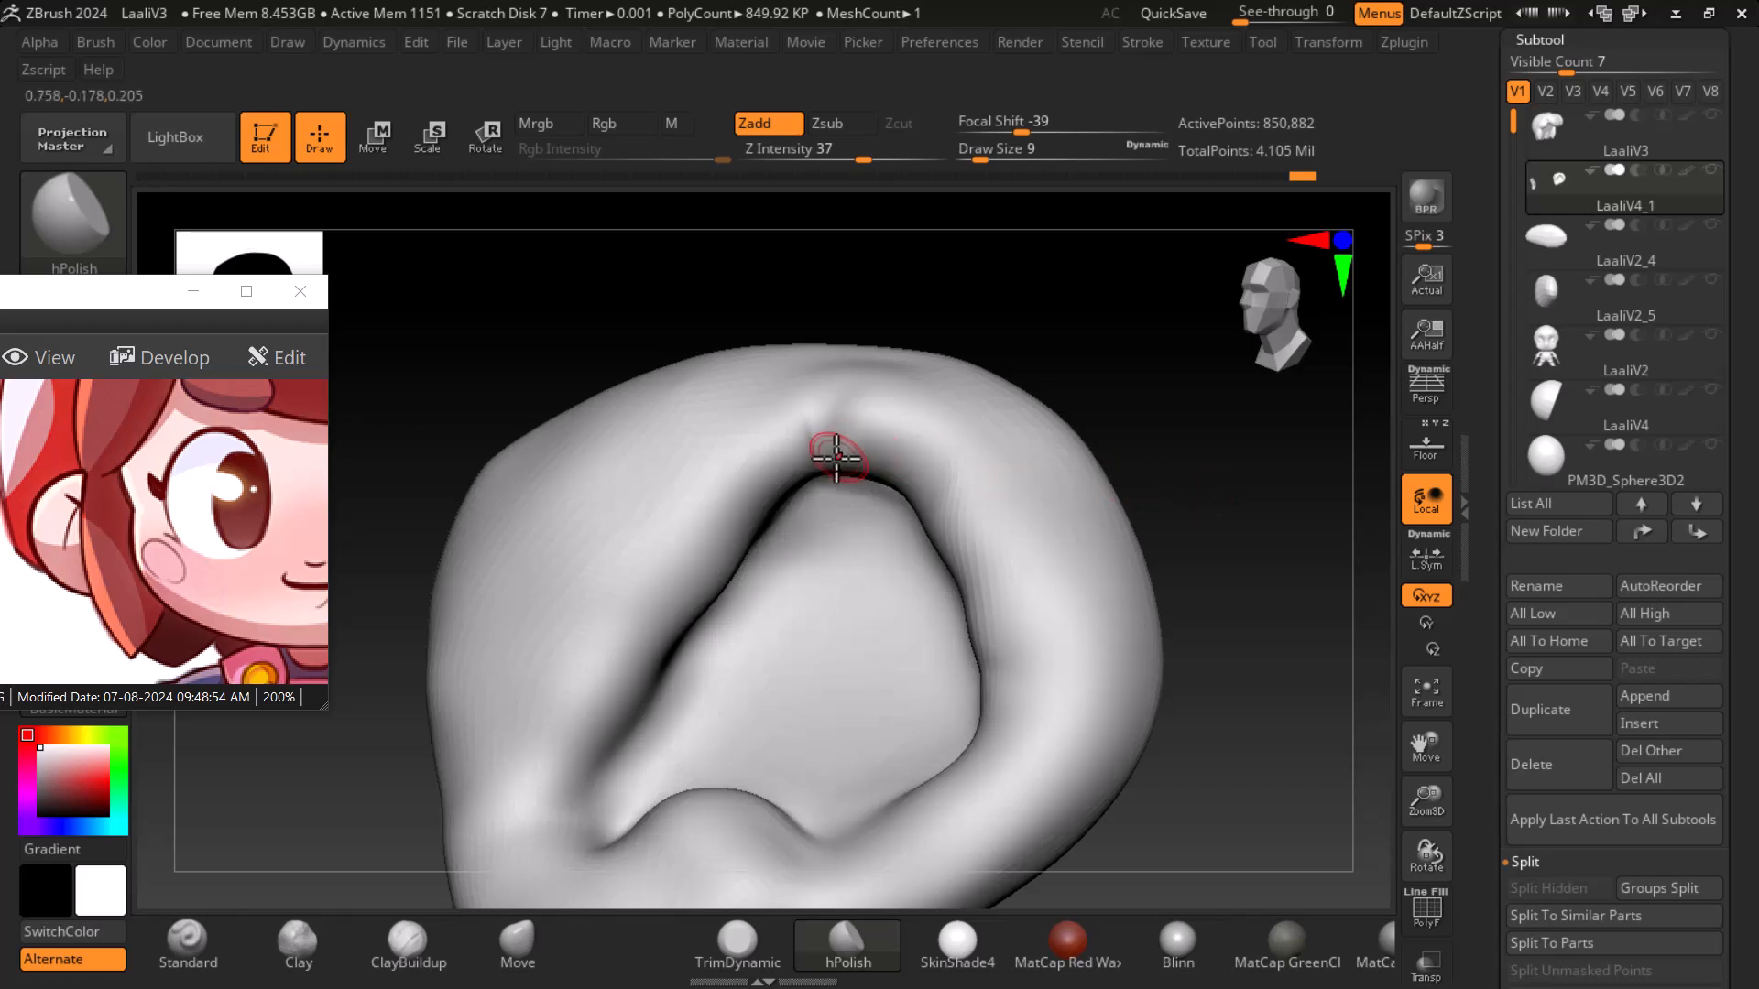
pyautogui.keyDown('shift'); pyautogui.moveTo(868, 442); pyautogui.dragTo(843, 446); pyautogui.keyUp('shift')
pyautogui.moveTo(1240, 455); pyautogui.dragTo(1215, 544)
pyautogui.keyDown('shift'); pyautogui.moveTo(895, 468); pyautogui.dragTo(970, 588); pyautogui.keyUp('shift')
pyautogui.moveTo(1240, 637)
pyautogui.keyDown('alt'); pyautogui.mouseDown()
pyautogui.moveTo(1209, 601)
pyautogui.moveTo(1217, 613)
pyautogui.mouseUp(); pyautogui.keyUp('alt')
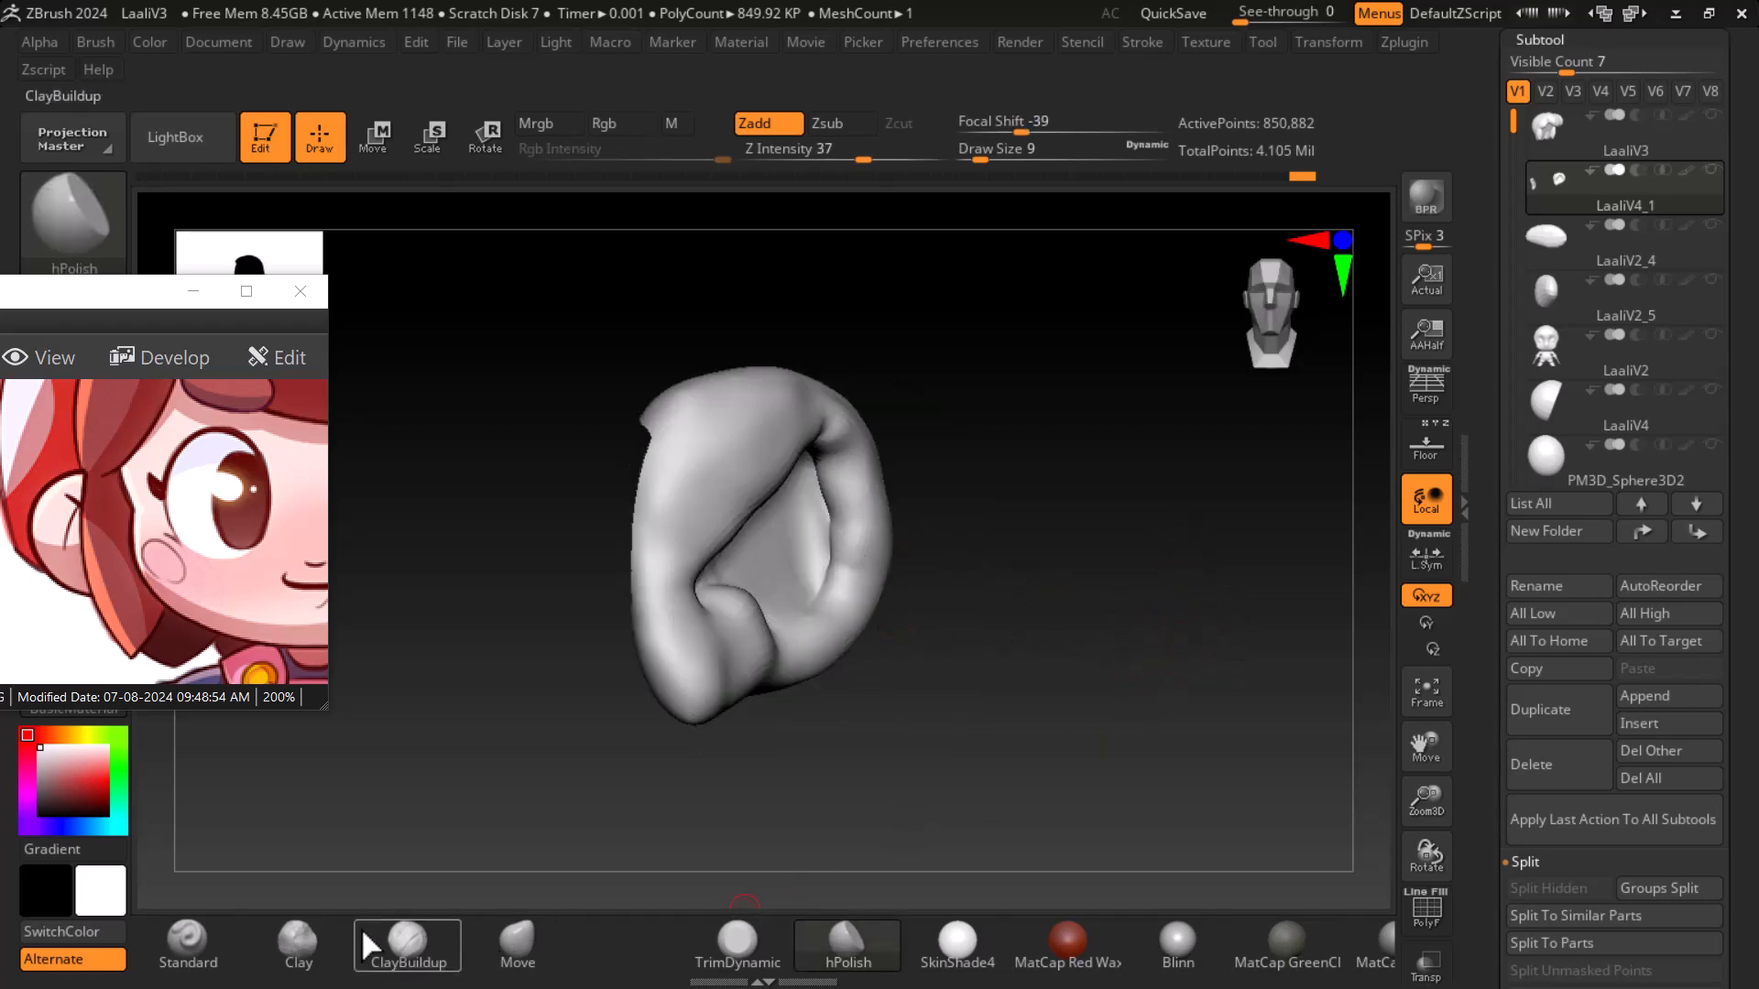
# - Carve creases into the ear's inner bowl and rim with the Standard brush
pyautogui.click(187, 940)
pyautogui.moveTo(1139, 694)
pyautogui.mouseDown()
pyautogui.moveTo(1111, 640)
pyautogui.moveTo(968, 541)
pyautogui.mouseUp()
pyautogui.keyDown('alt'); pyautogui.moveTo(802, 487); pyautogui.dragTo(828, 544); pyautogui.keyUp('alt')
pyautogui.moveTo(948, 558)
pyautogui.mouseDown()
pyautogui.moveTo(886, 624)
pyautogui.moveTo(734, 626)
pyautogui.mouseUp()
pyautogui.moveTo(1087, 652); pyautogui.dragTo(1068, 734)
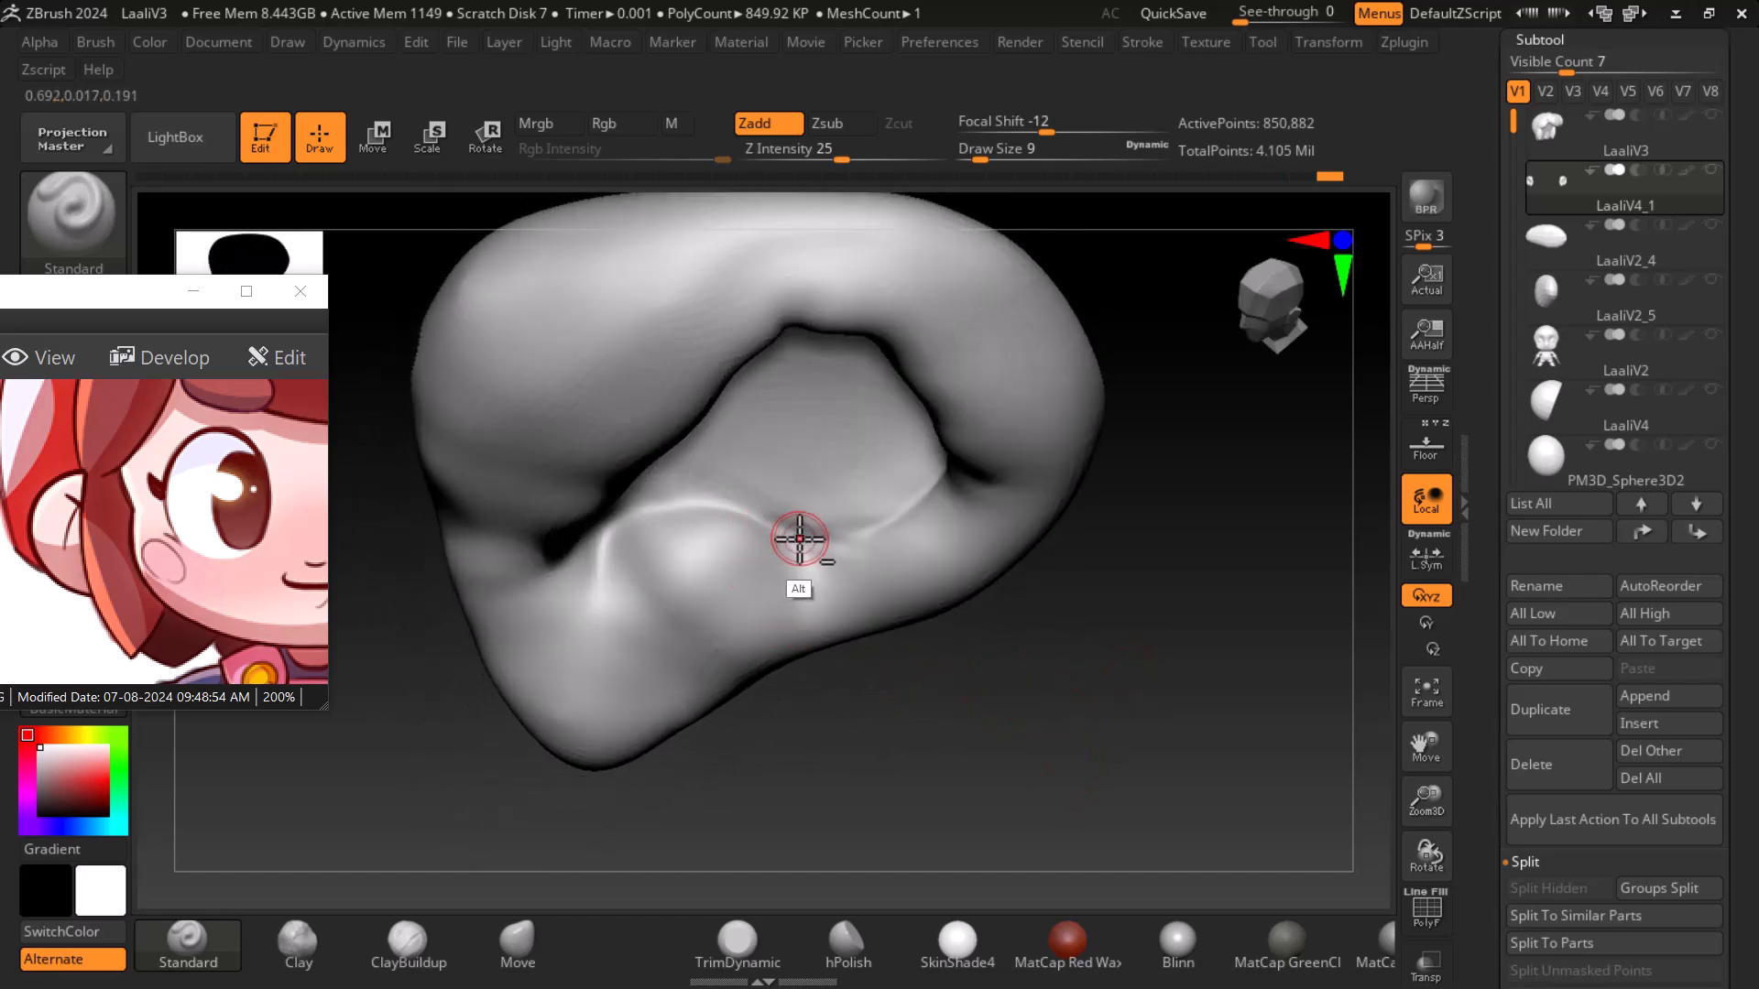
pyautogui.moveTo(713, 503)
pyautogui.keyDown('alt'); pyautogui.mouseDown()
pyautogui.moveTo(620, 522)
pyautogui.moveTo(573, 574)
pyautogui.mouseUp(); pyautogui.keyUp('alt')
pyautogui.moveTo(1062, 806)
pyautogui.mouseDown()
pyautogui.moveTo(1135, 761)
pyautogui.moveTo(1187, 648)
pyautogui.moveTo(1159, 586)
pyautogui.mouseUp()
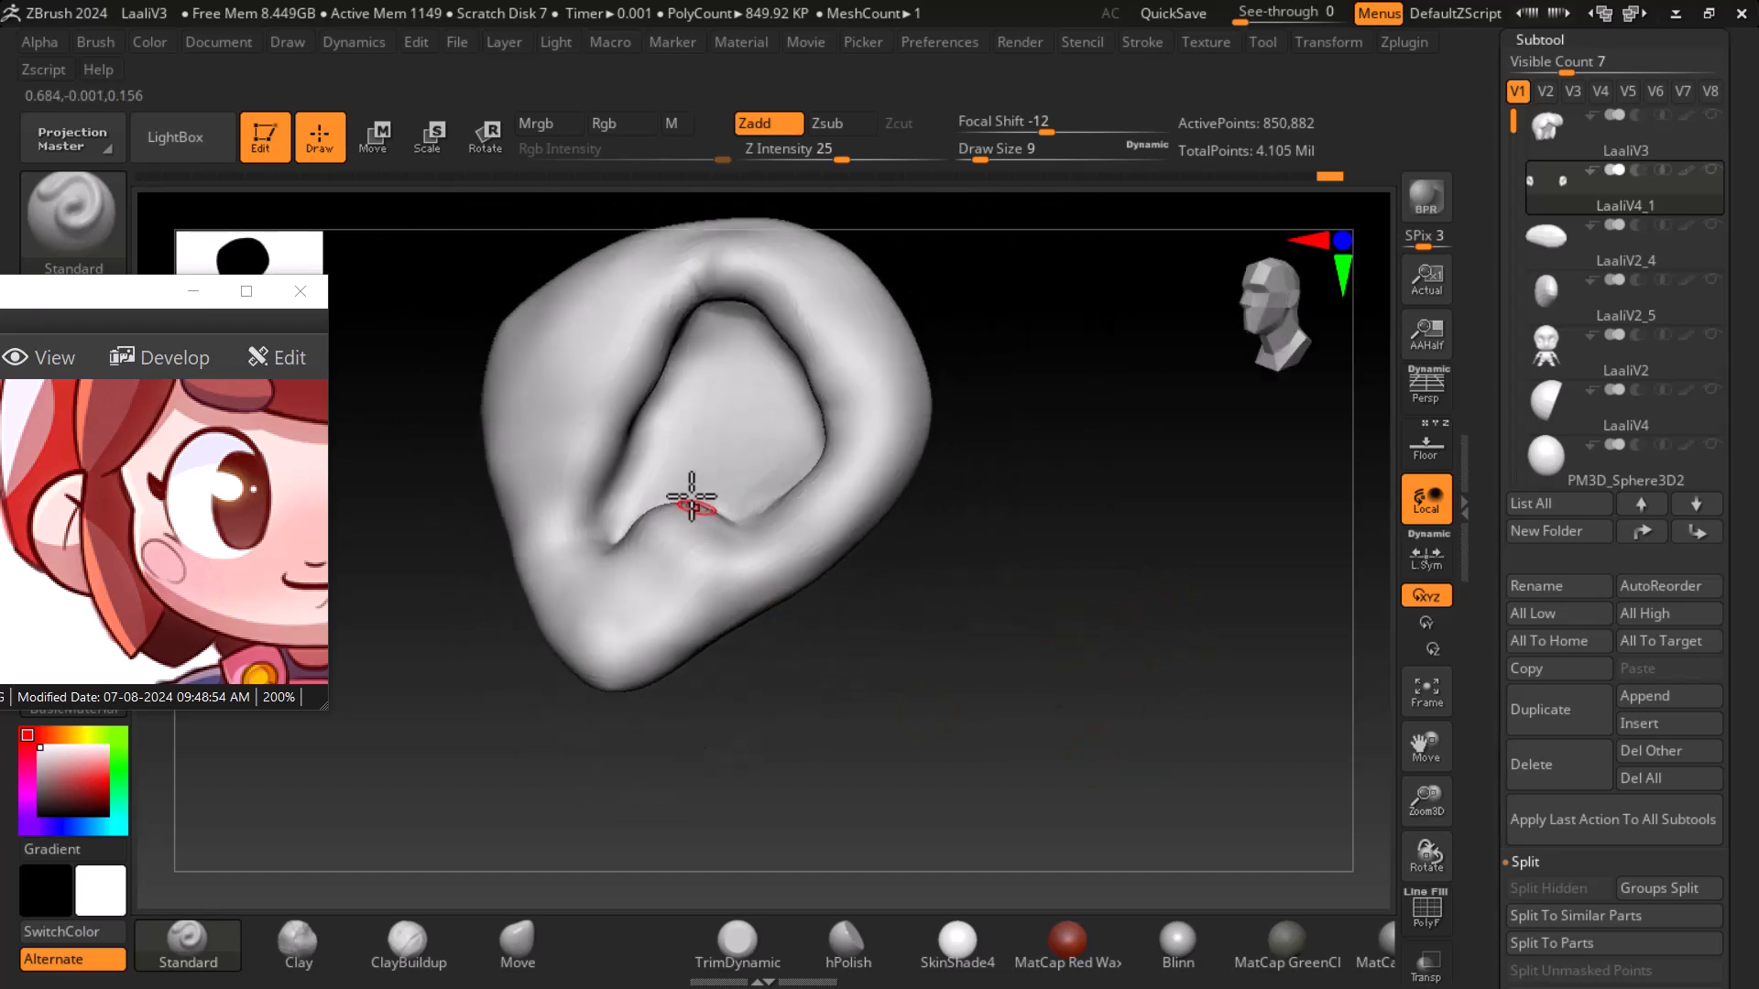
pyautogui.keyDown('alt'); pyautogui.moveTo(643, 435); pyautogui.dragTo(616, 496); pyautogui.keyUp('alt')
pyautogui.moveTo(1138, 667); pyautogui.dragTo(1200, 632)
# - Show the full character and reselect the ear subtool to view the ear on the head
pyautogui.keyDown('shift'); pyautogui.click(1546, 316); pyautogui.keyUp('shift')
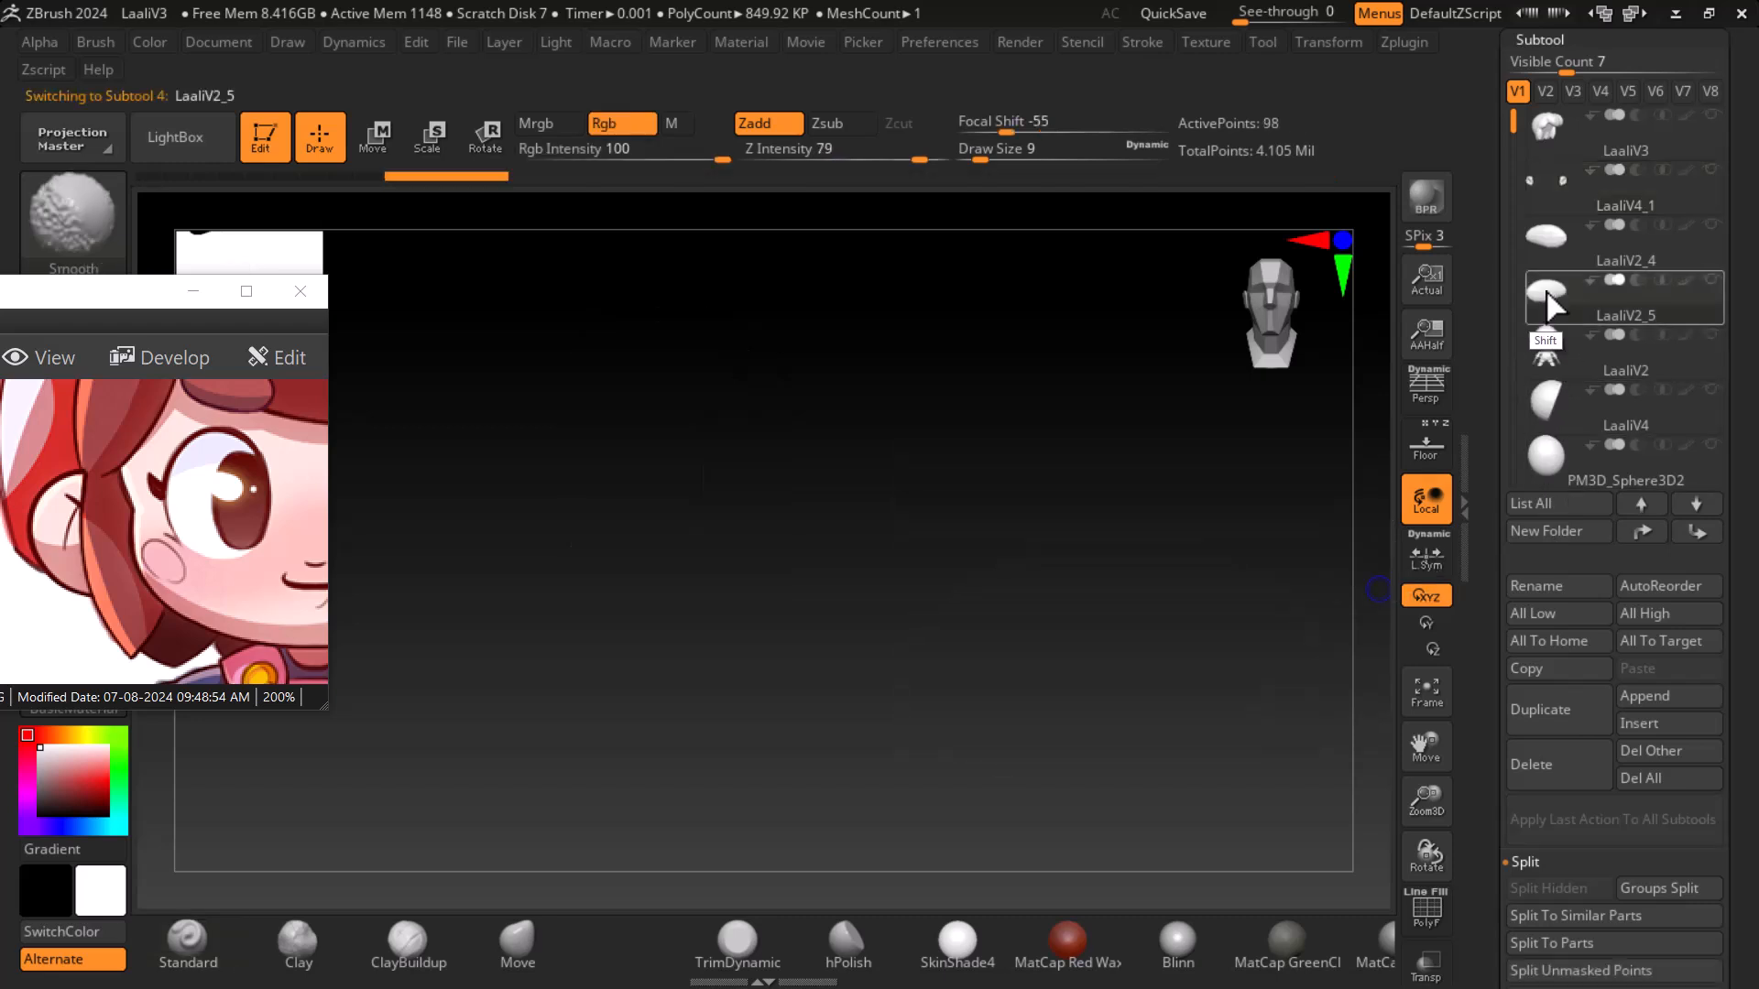
pyautogui.keyDown('alt'); pyautogui.moveTo(1295, 690); pyautogui.dragTo(1255, 656); pyautogui.keyUp('alt')
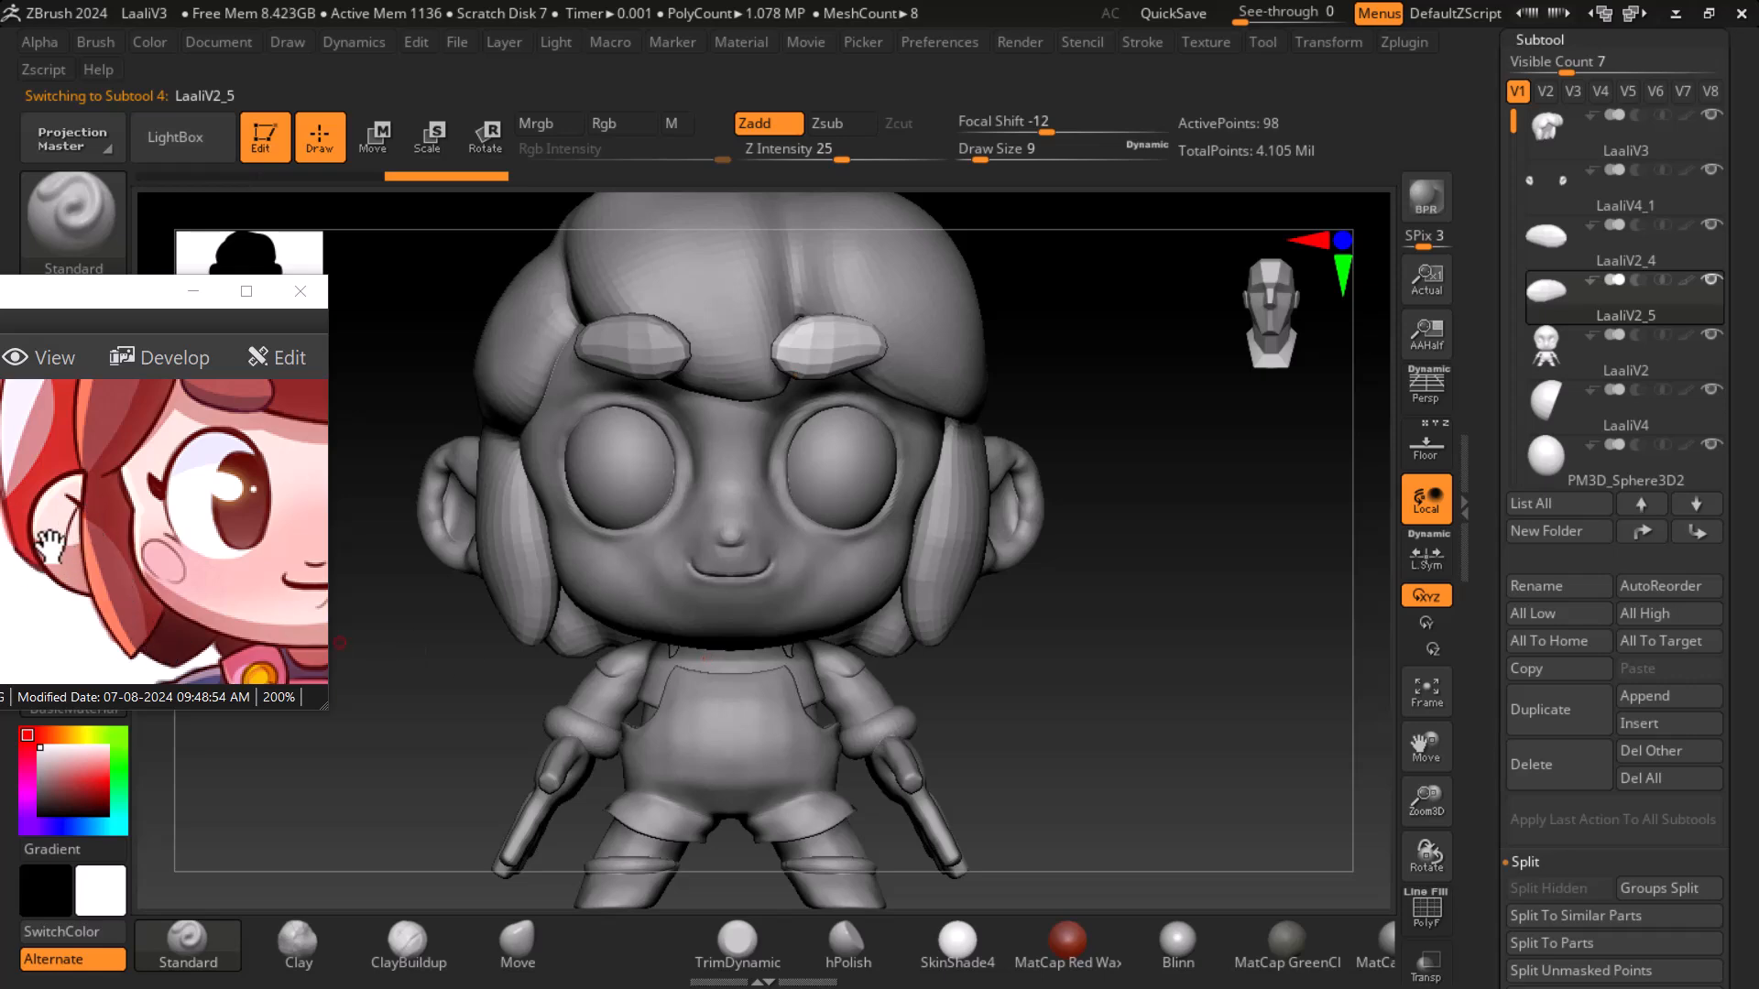
pyautogui.moveTo(1118, 646)
pyautogui.mouseDown()
pyautogui.moveTo(739, 628)
pyautogui.moveTo(742, 692)
pyautogui.moveTo(797, 769)
pyautogui.mouseUp()
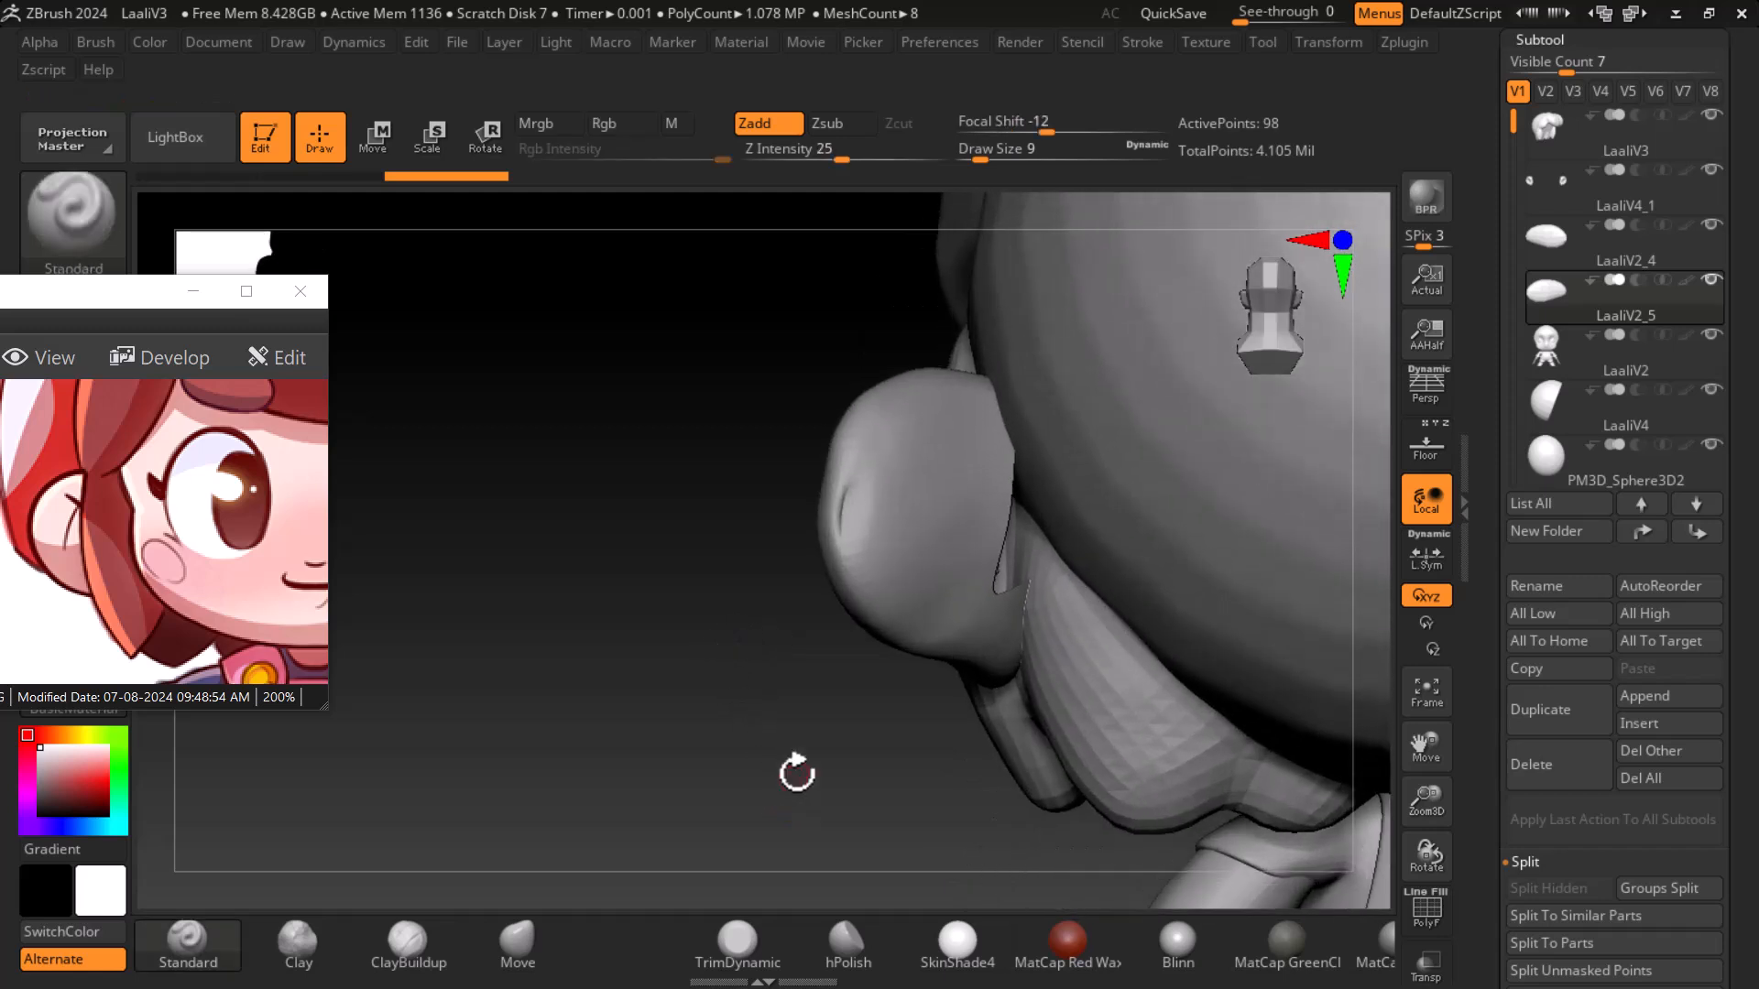
pyautogui.press('shift')
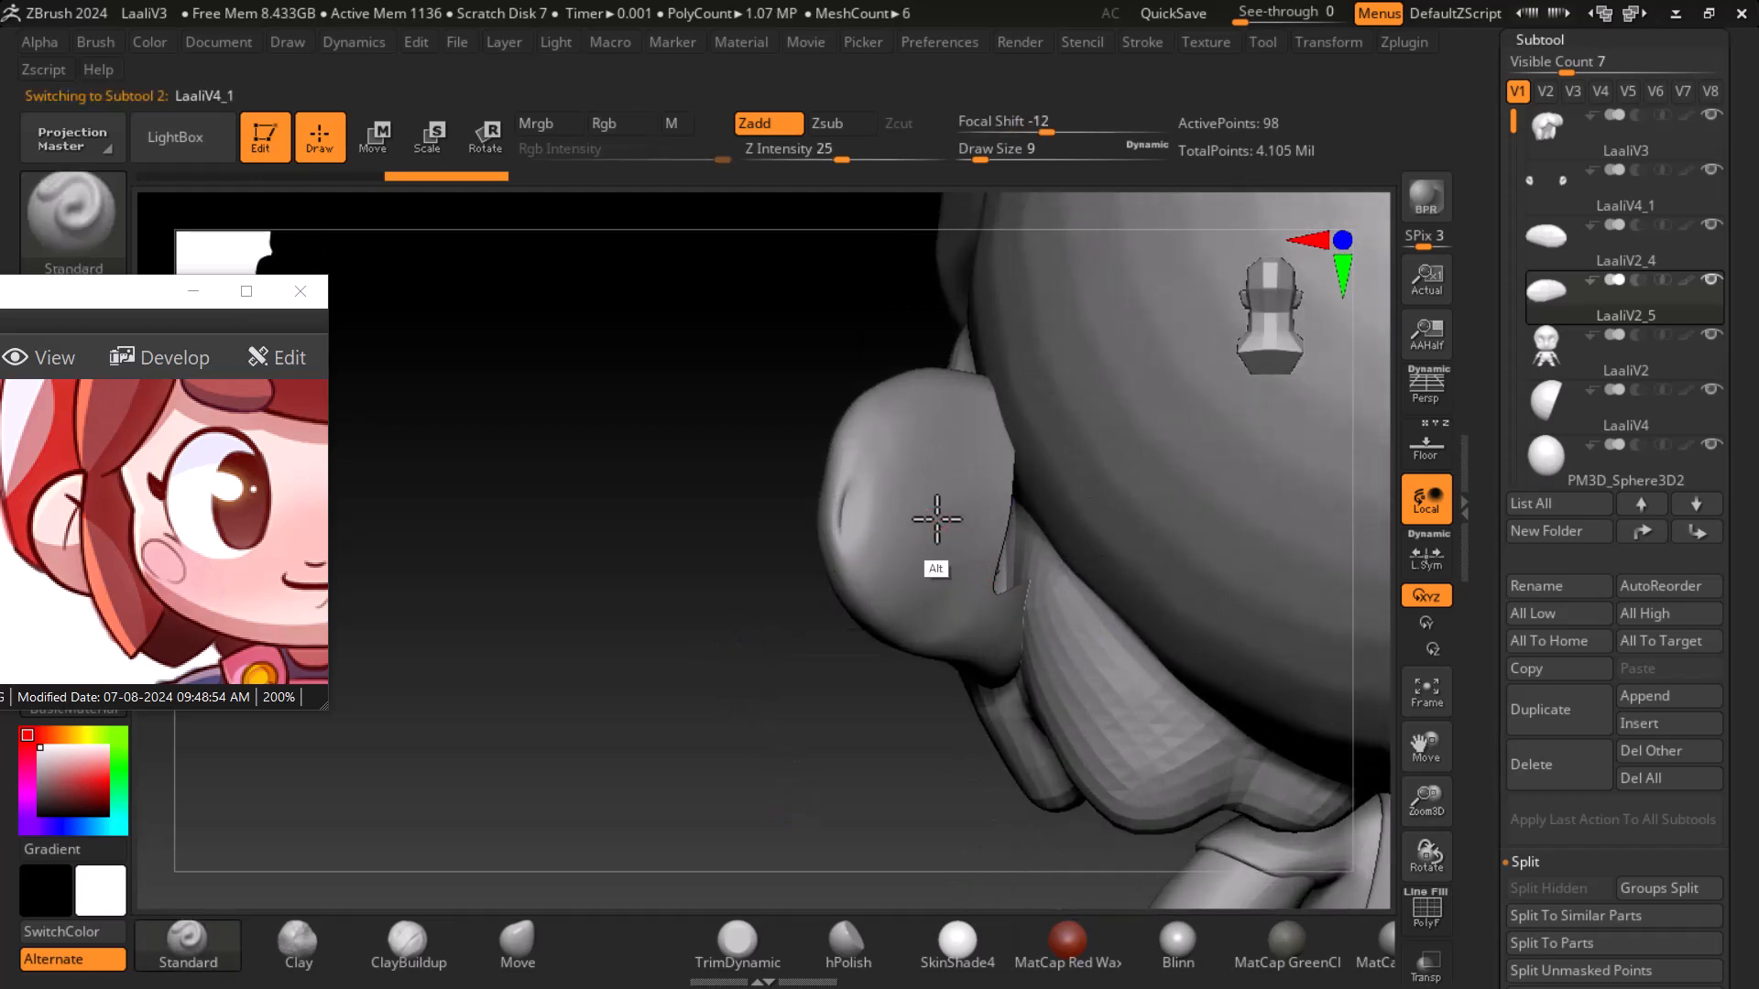
pyautogui.keyDown('alt'); pyautogui.click(939, 526); pyautogui.keyUp('alt')
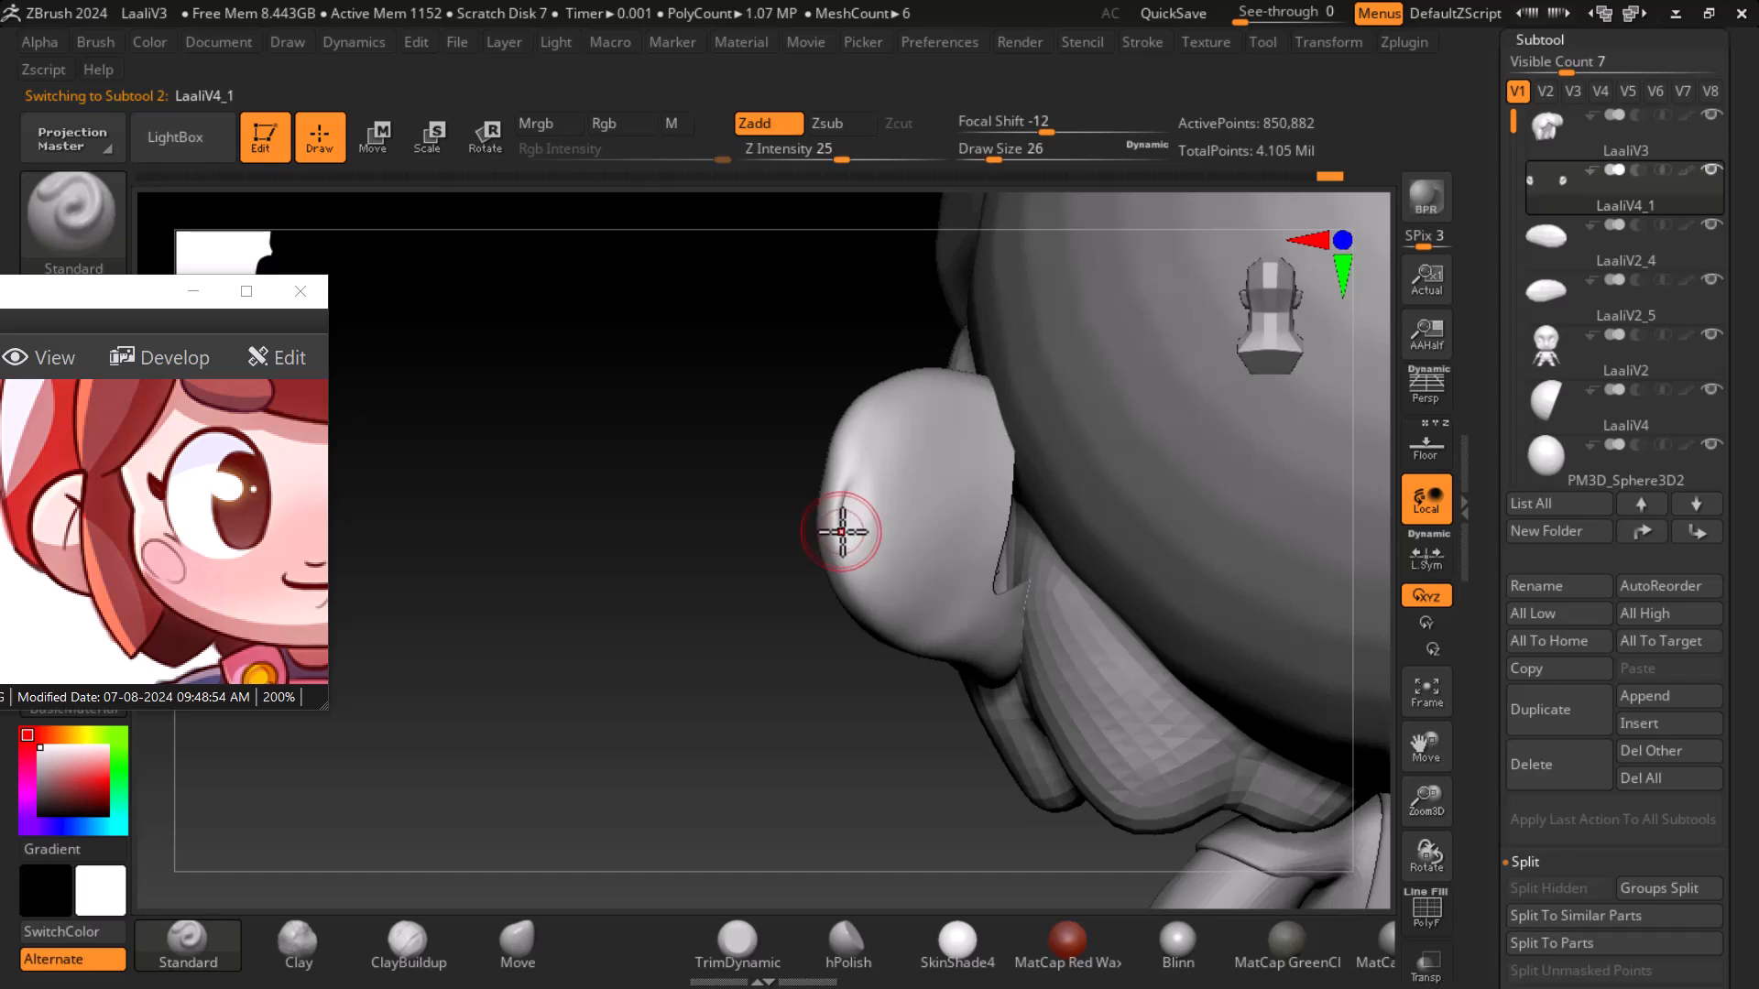
pyautogui.press('shift')
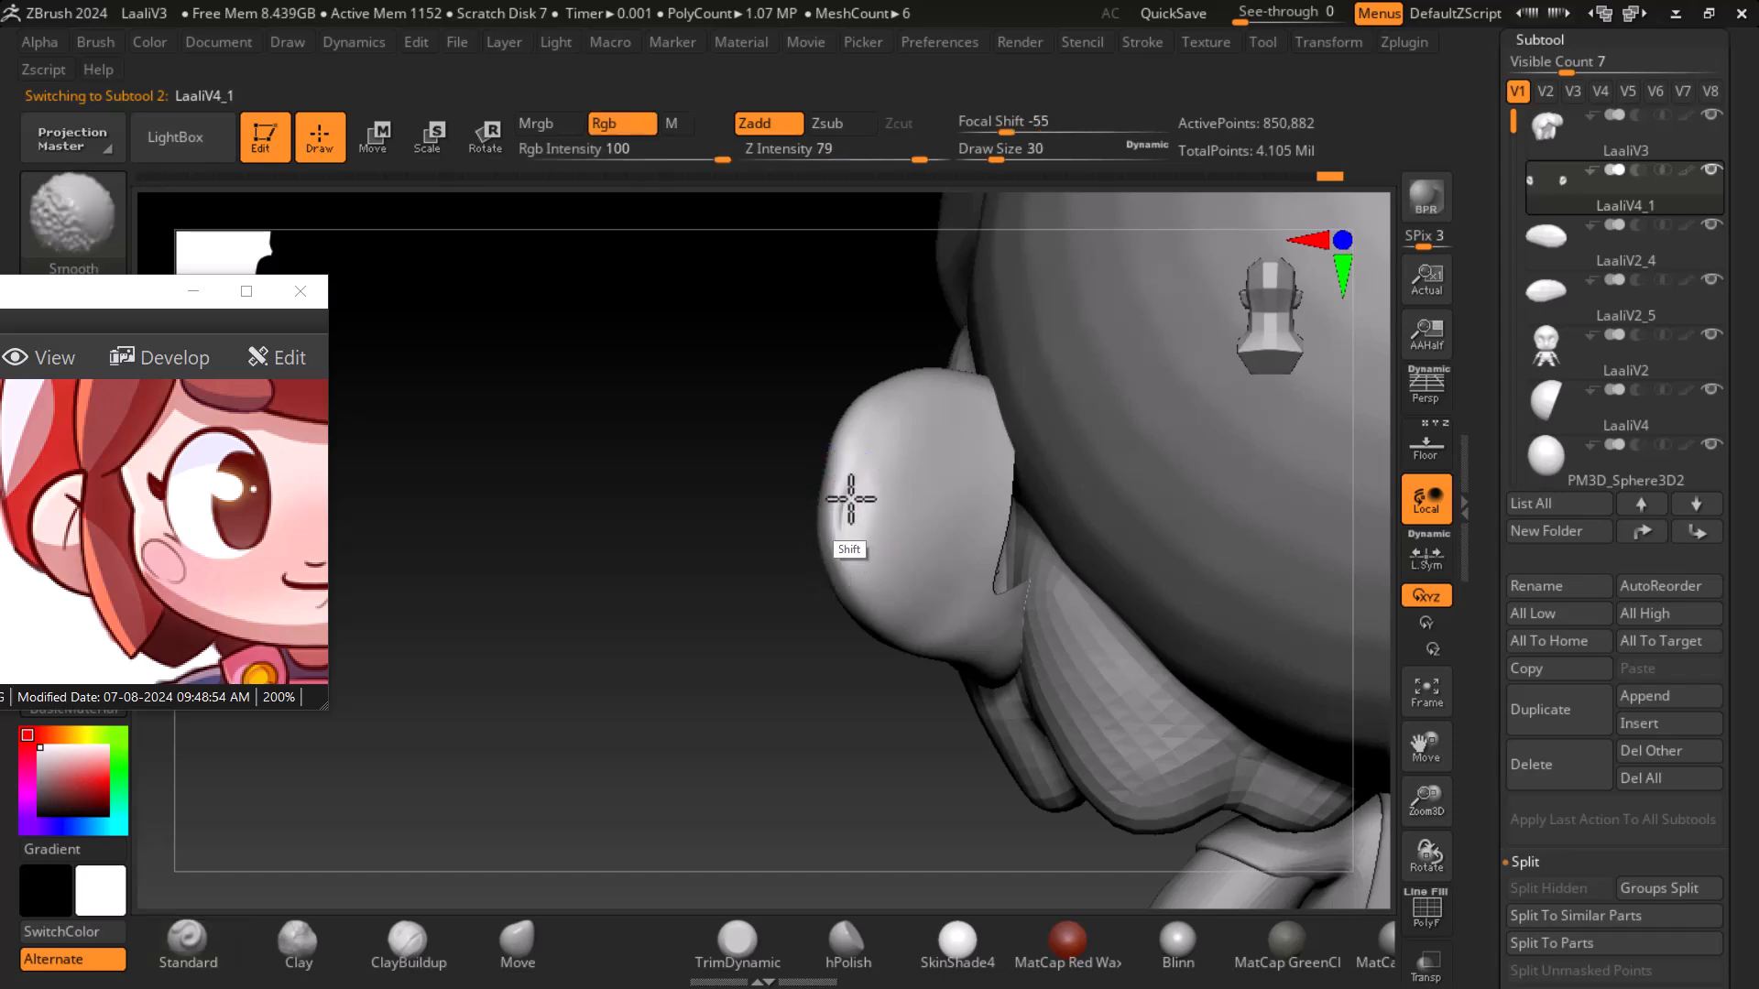
pyautogui.moveTo(806, 659)
pyautogui.mouseDown()
pyautogui.moveTo(805, 726)
pyautogui.moveTo(1229, 673)
pyautogui.moveTo(1183, 643)
pyautogui.mouseUp()
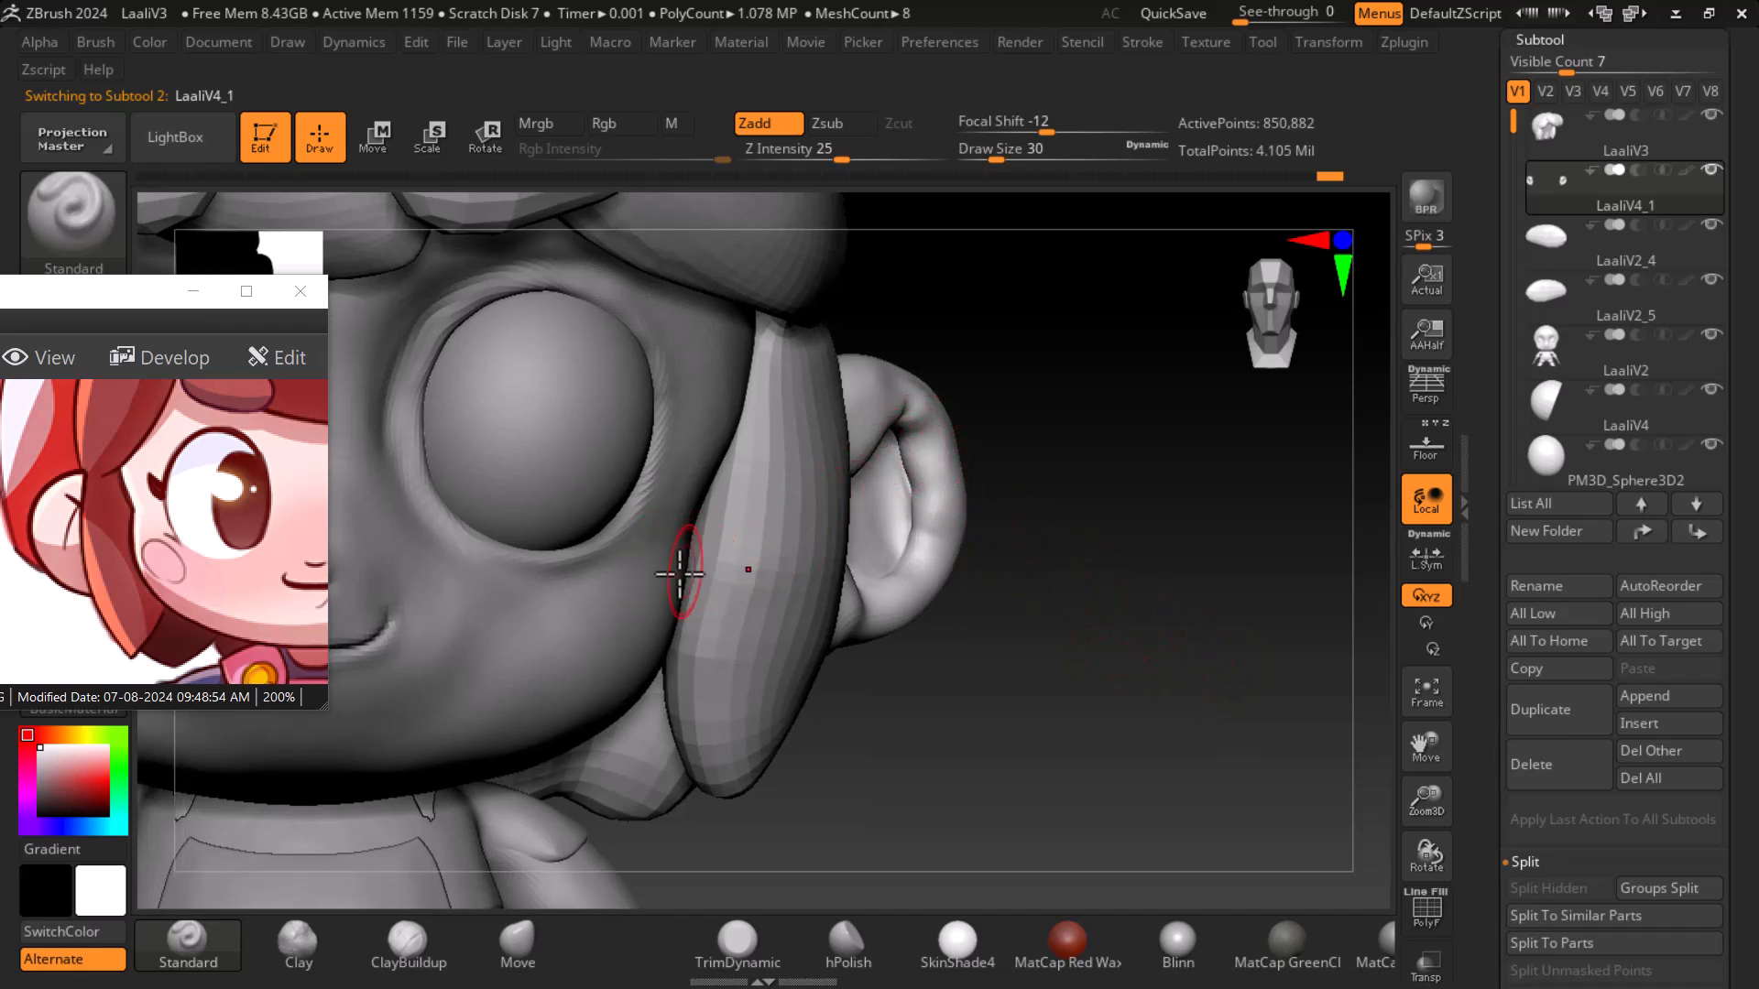
# - Compare the ear on the head with the reference sheet from front and side views
pyautogui.moveTo(283, 601); pyautogui.dragTo(0, 601)
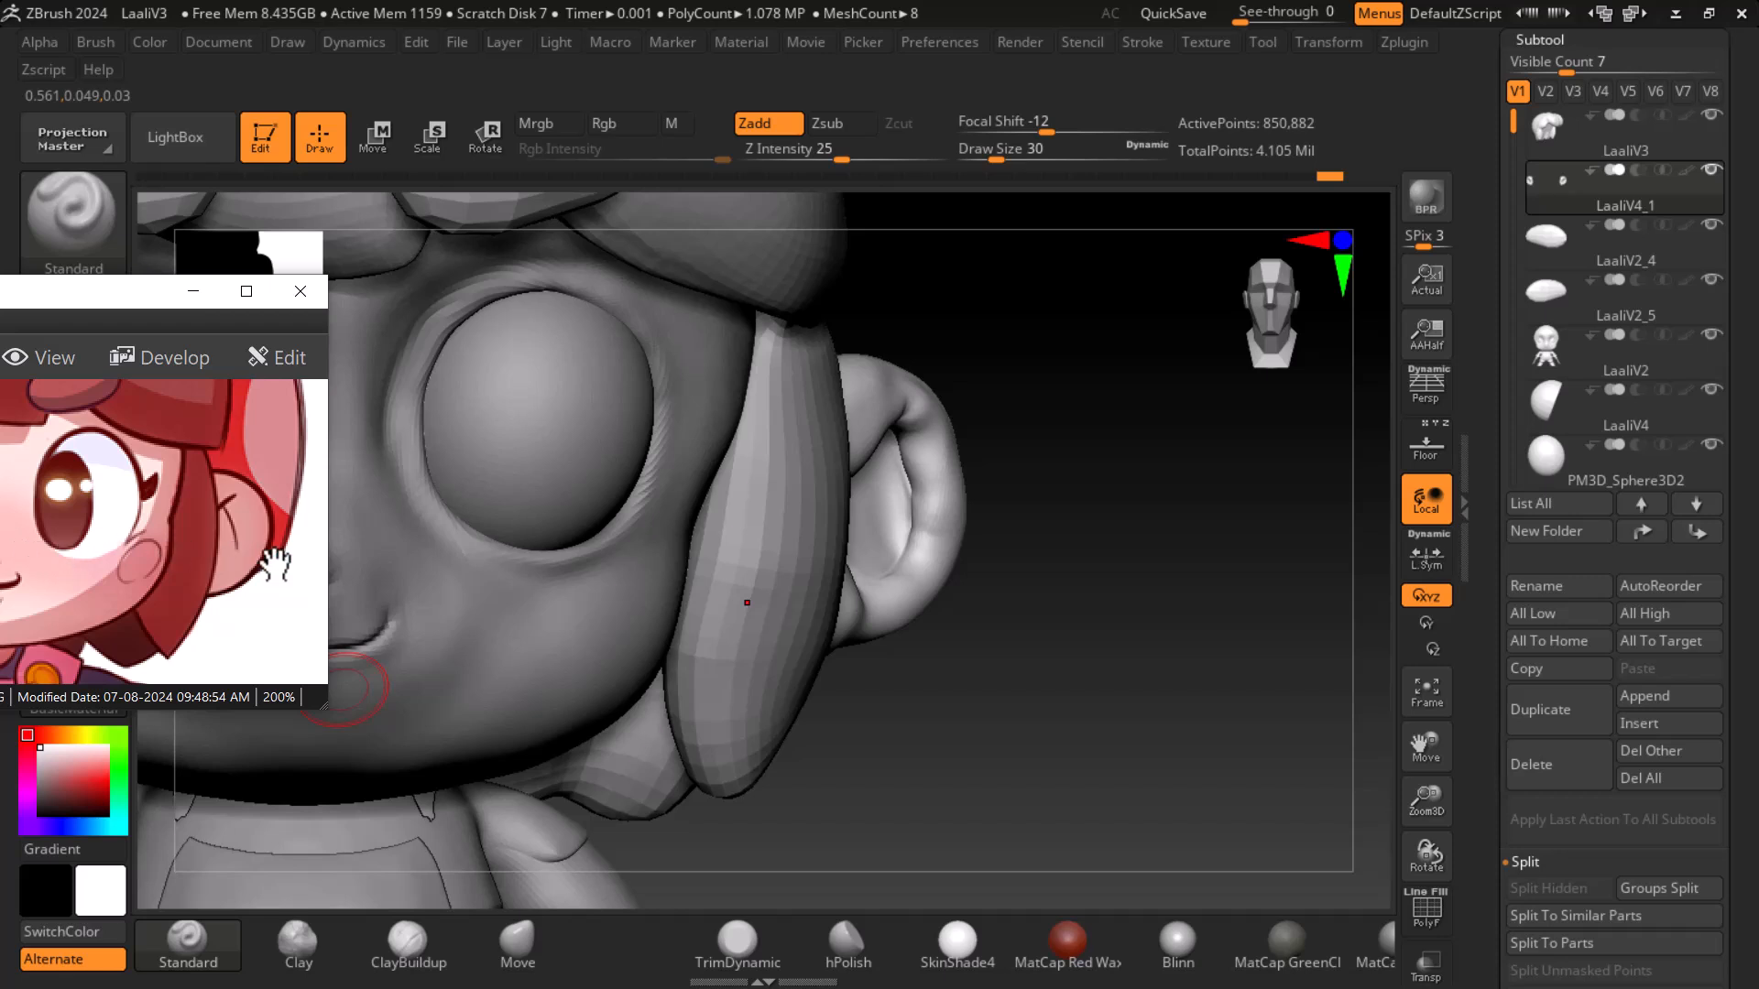
pyautogui.moveTo(1146, 724); pyautogui.dragTo(1205, 676)
pyautogui.moveTo(108, 579); pyautogui.dragTo(286, 601)
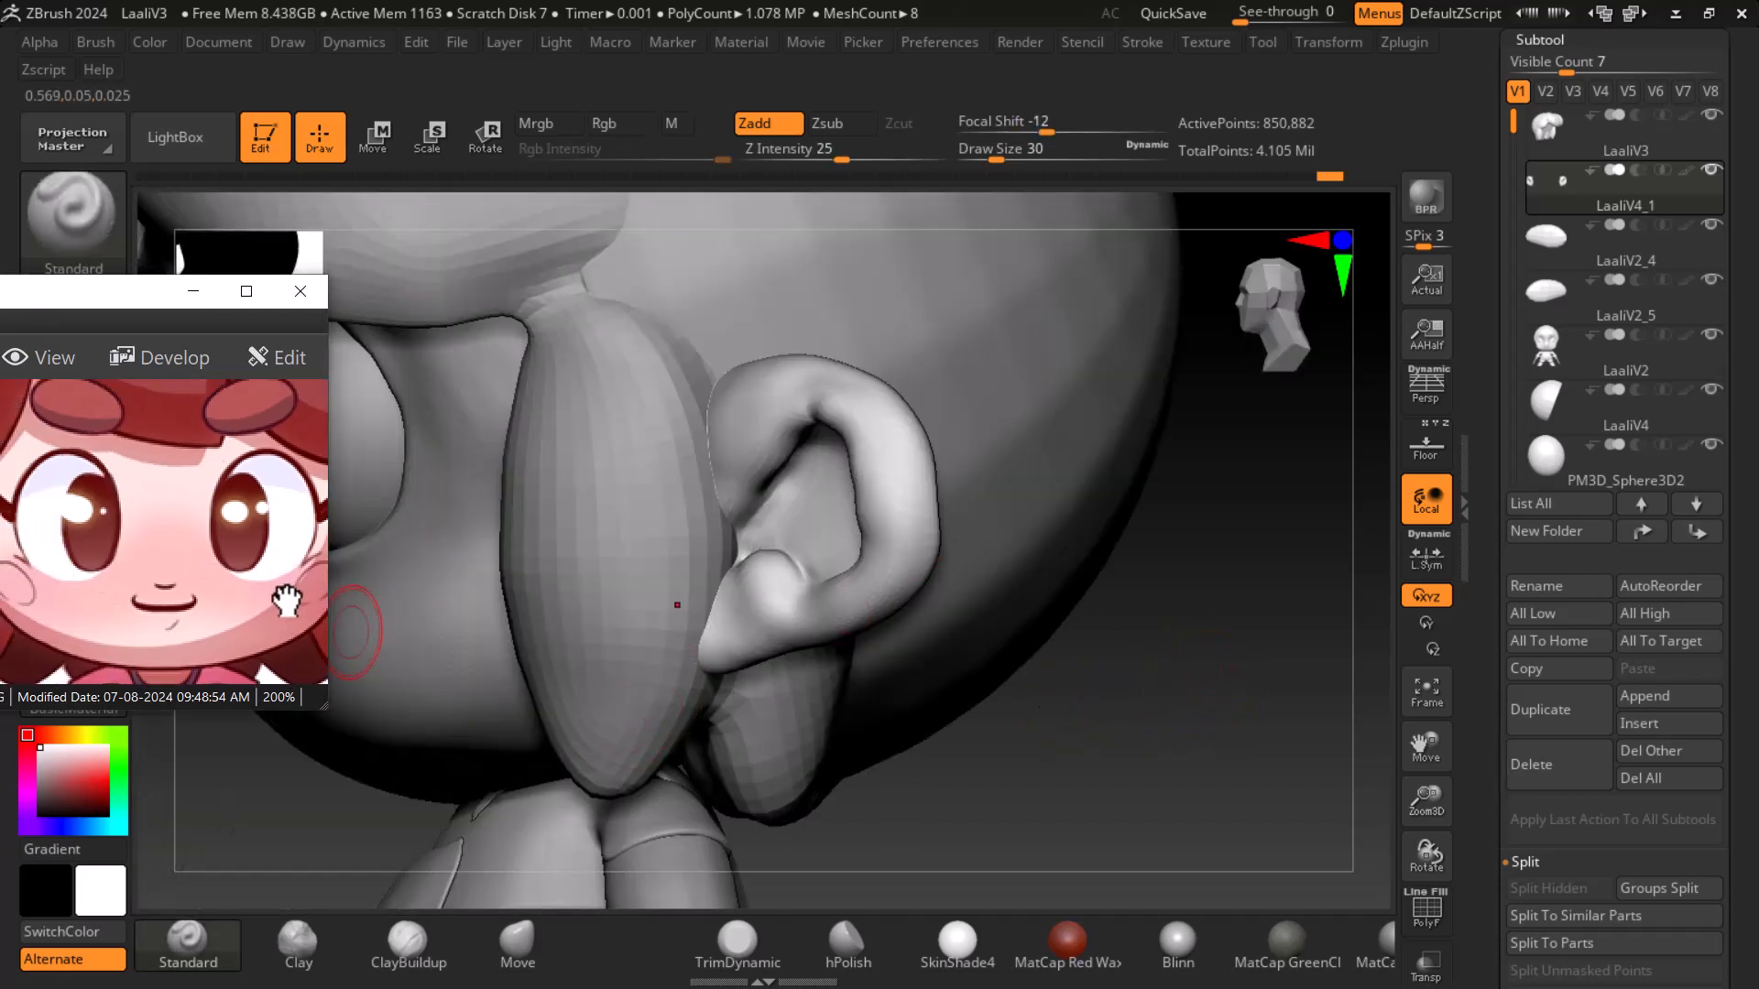
pyautogui.scroll(-5, 225, 547)
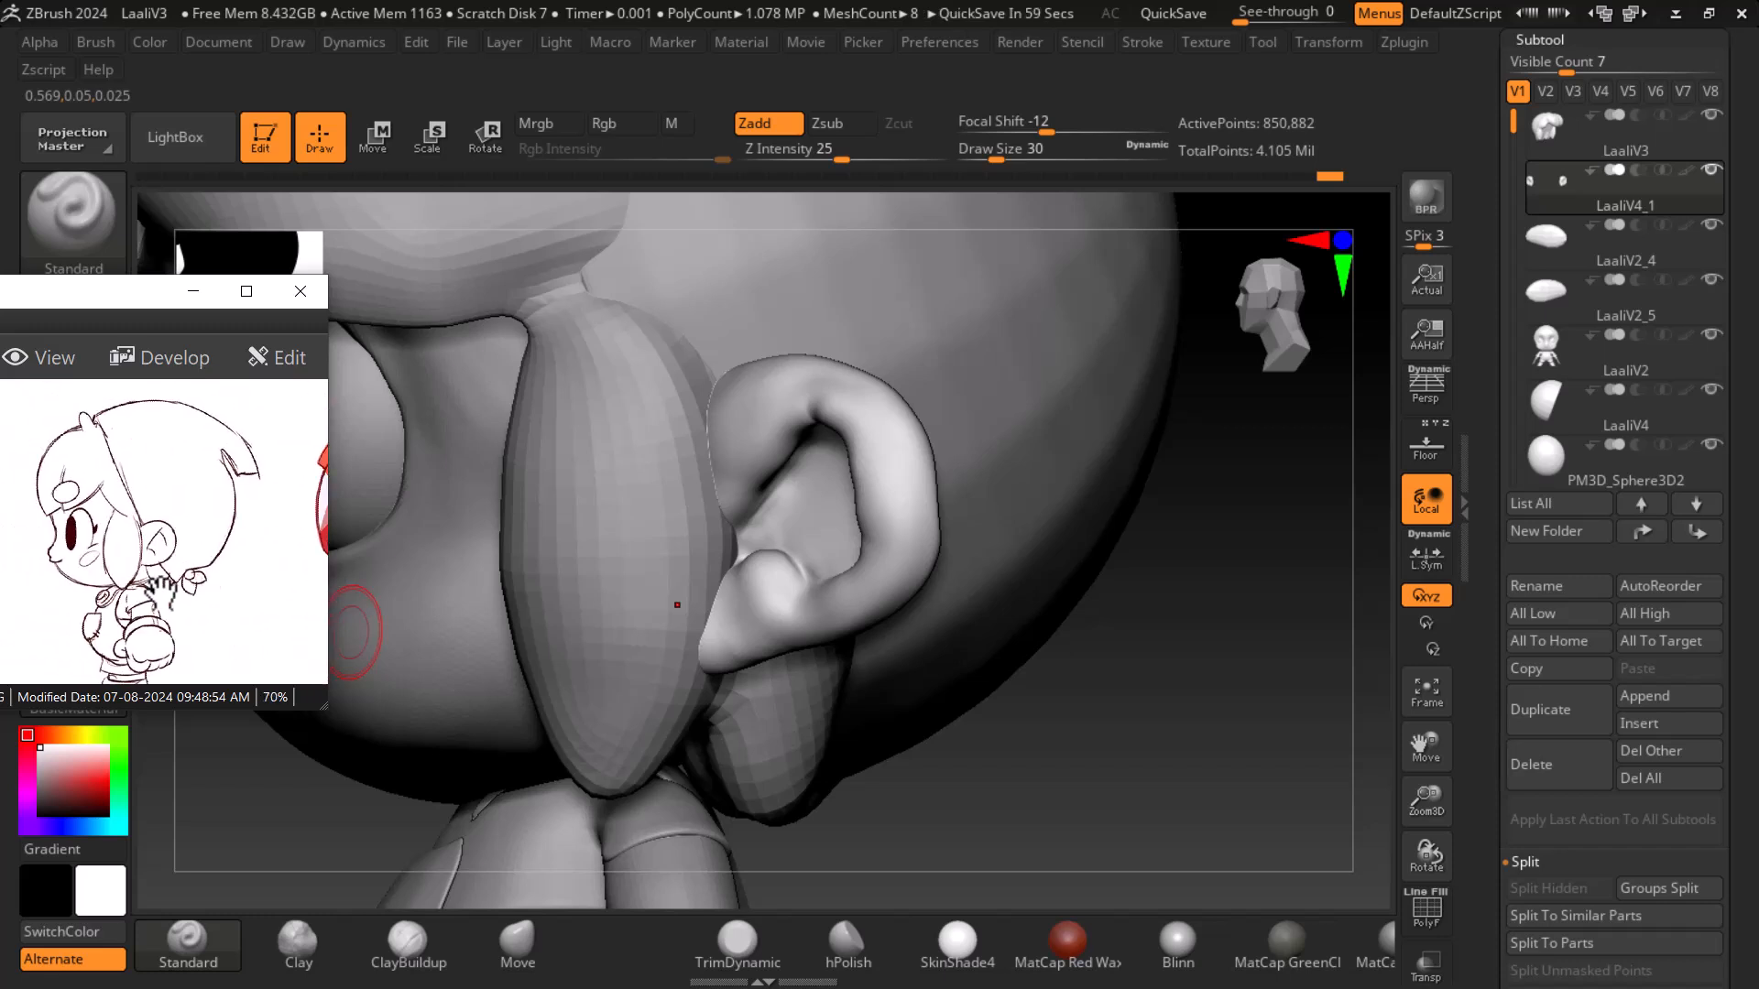
pyautogui.scroll(4, 174, 558)
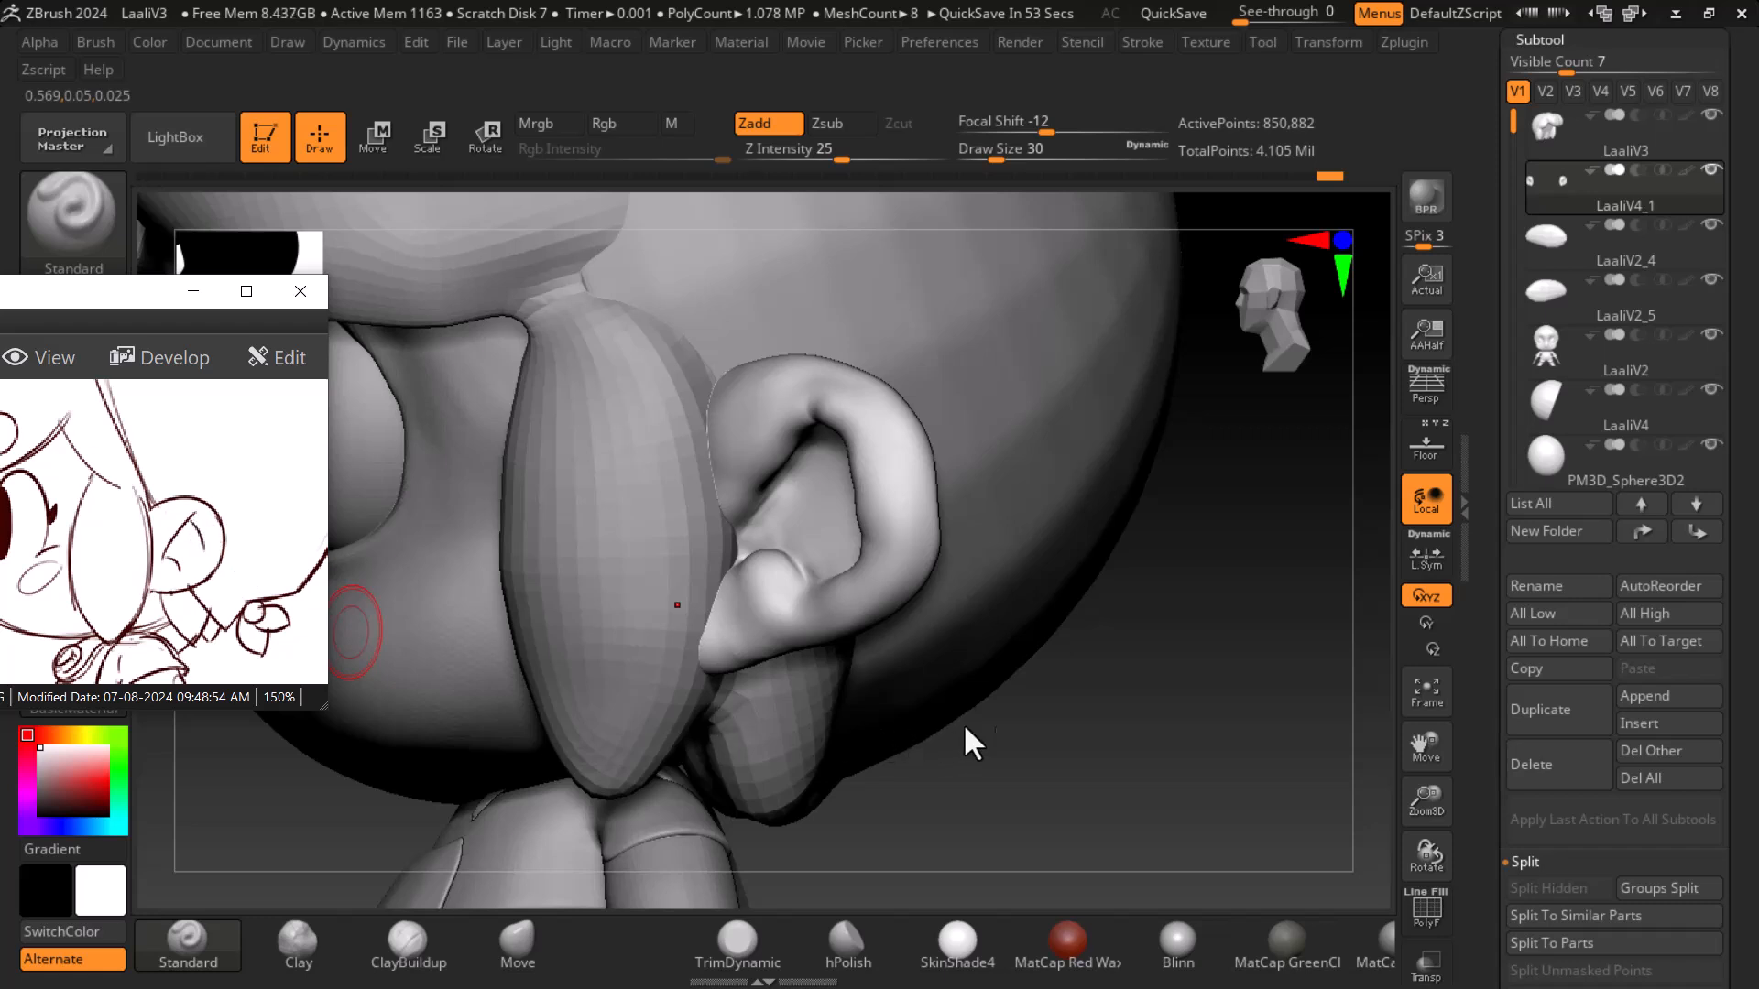
pyautogui.hscroll(5, 320, 573)
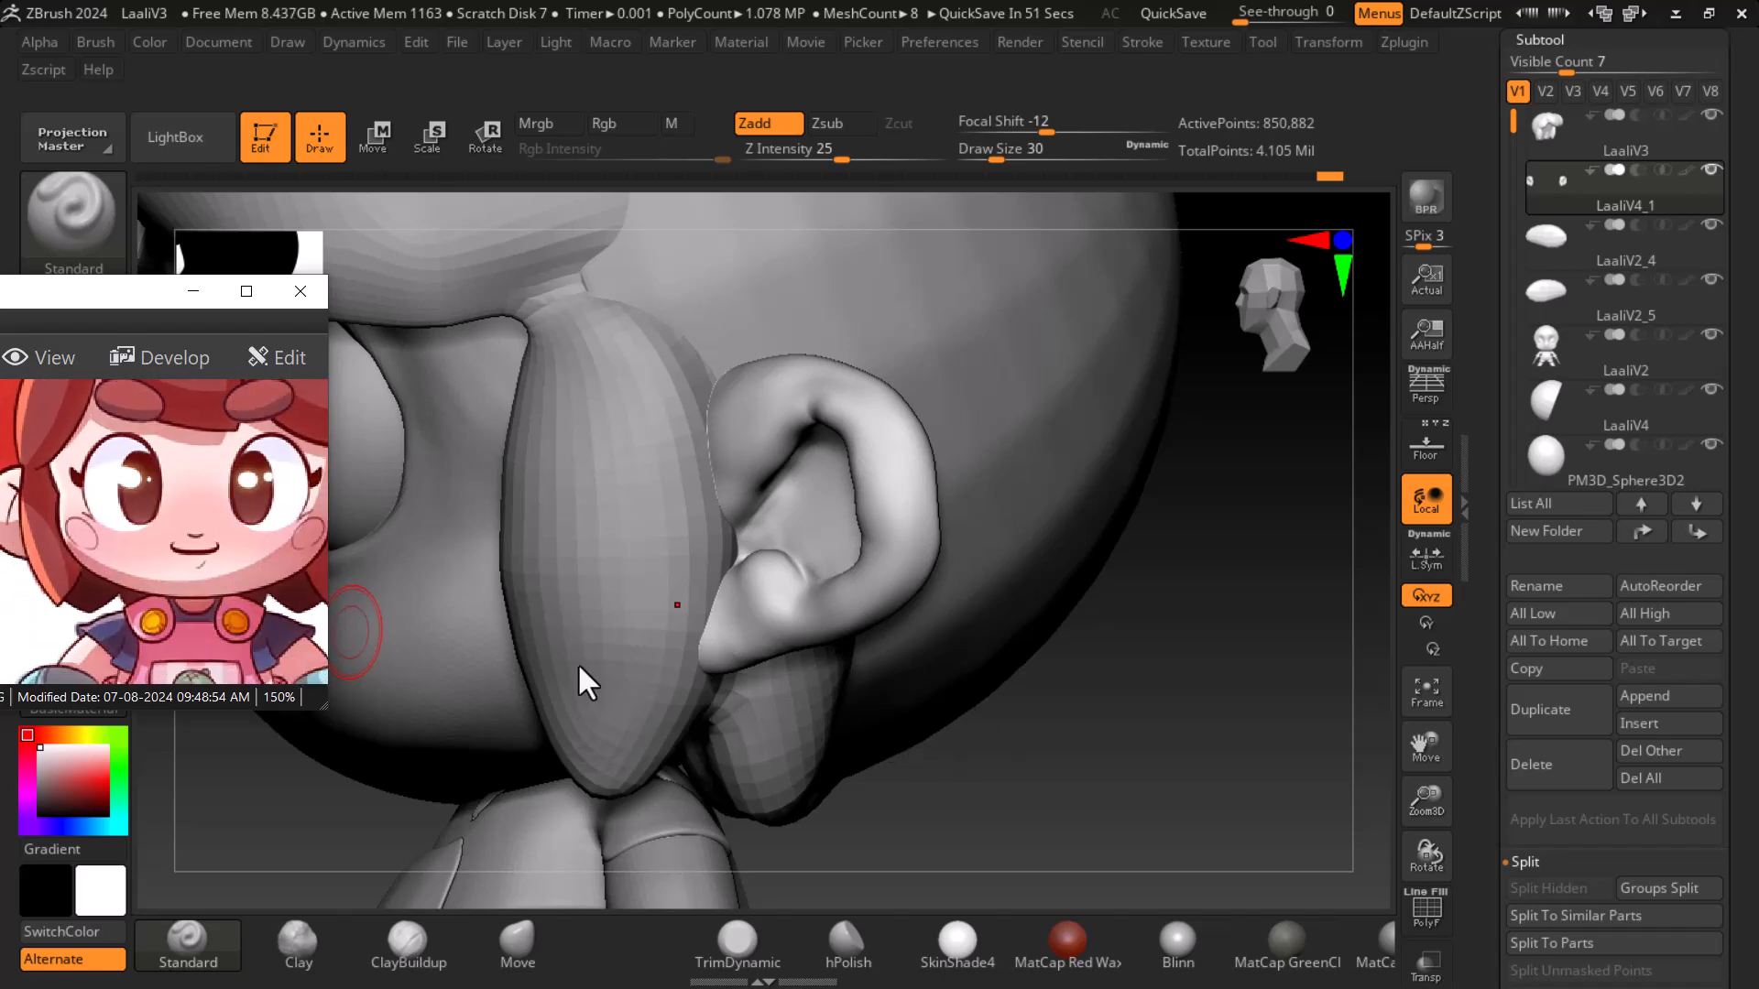
pyautogui.moveTo(870, 732); pyautogui.dragTo(1260, 702)
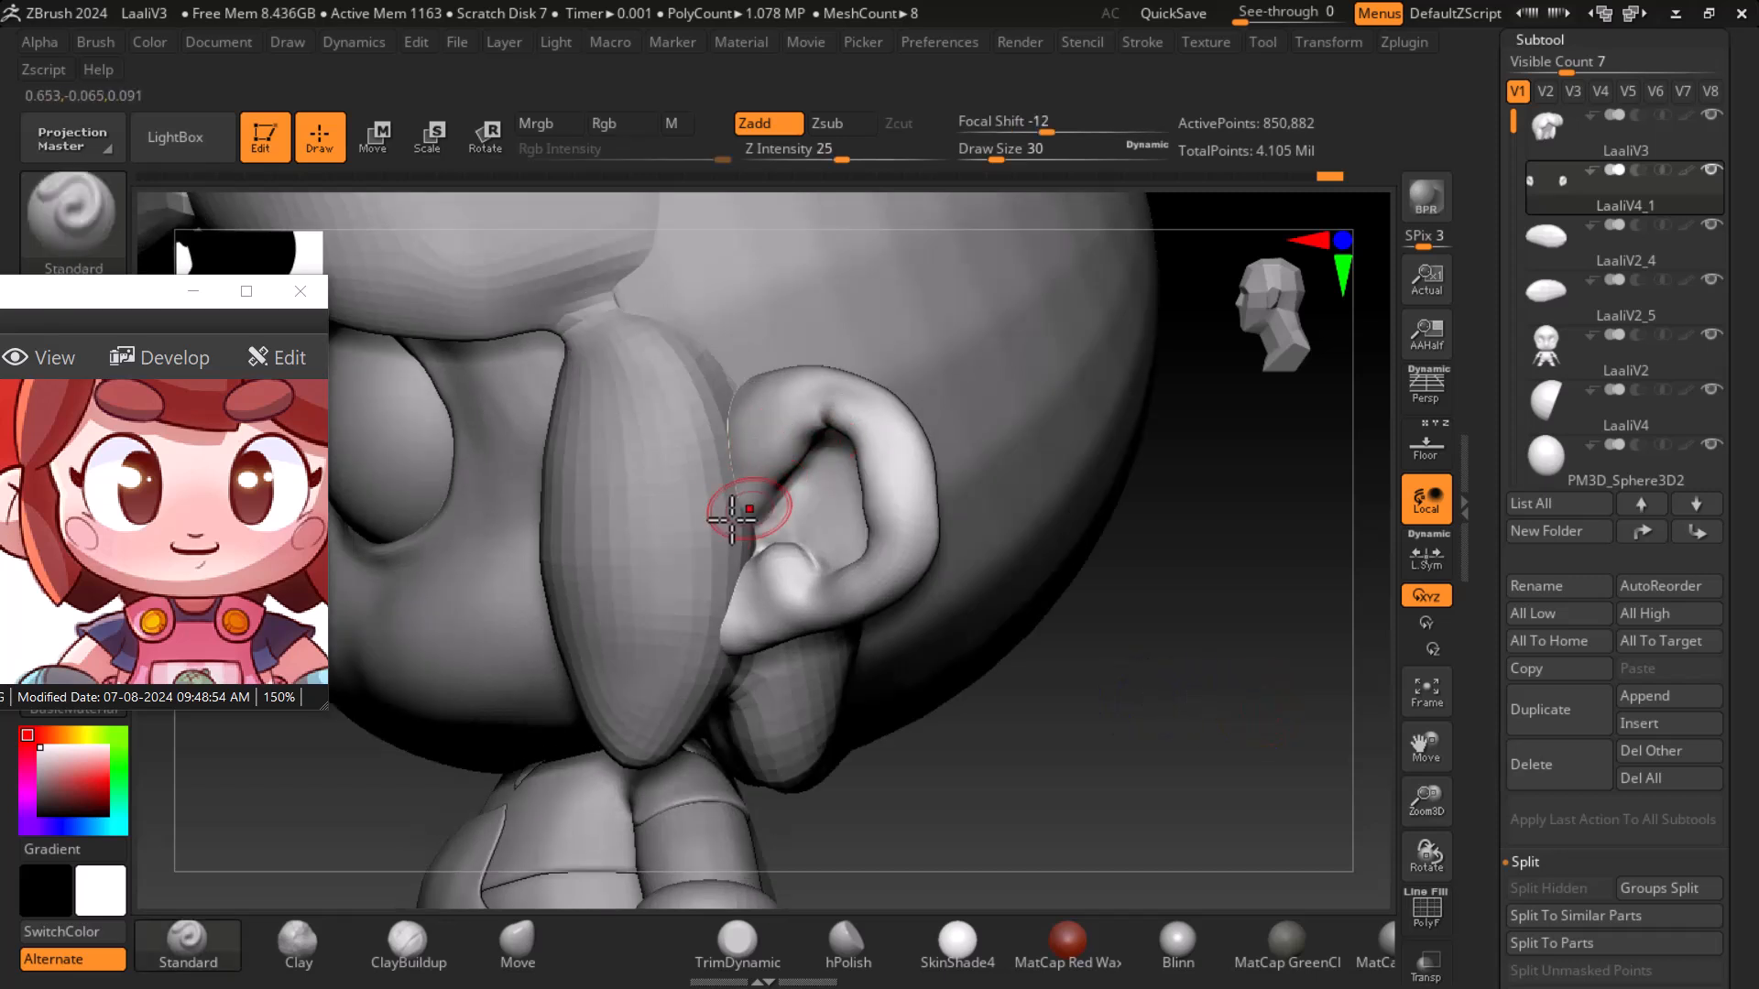
pyautogui.moveTo(1236, 675); pyautogui.dragTo(1374, 605)
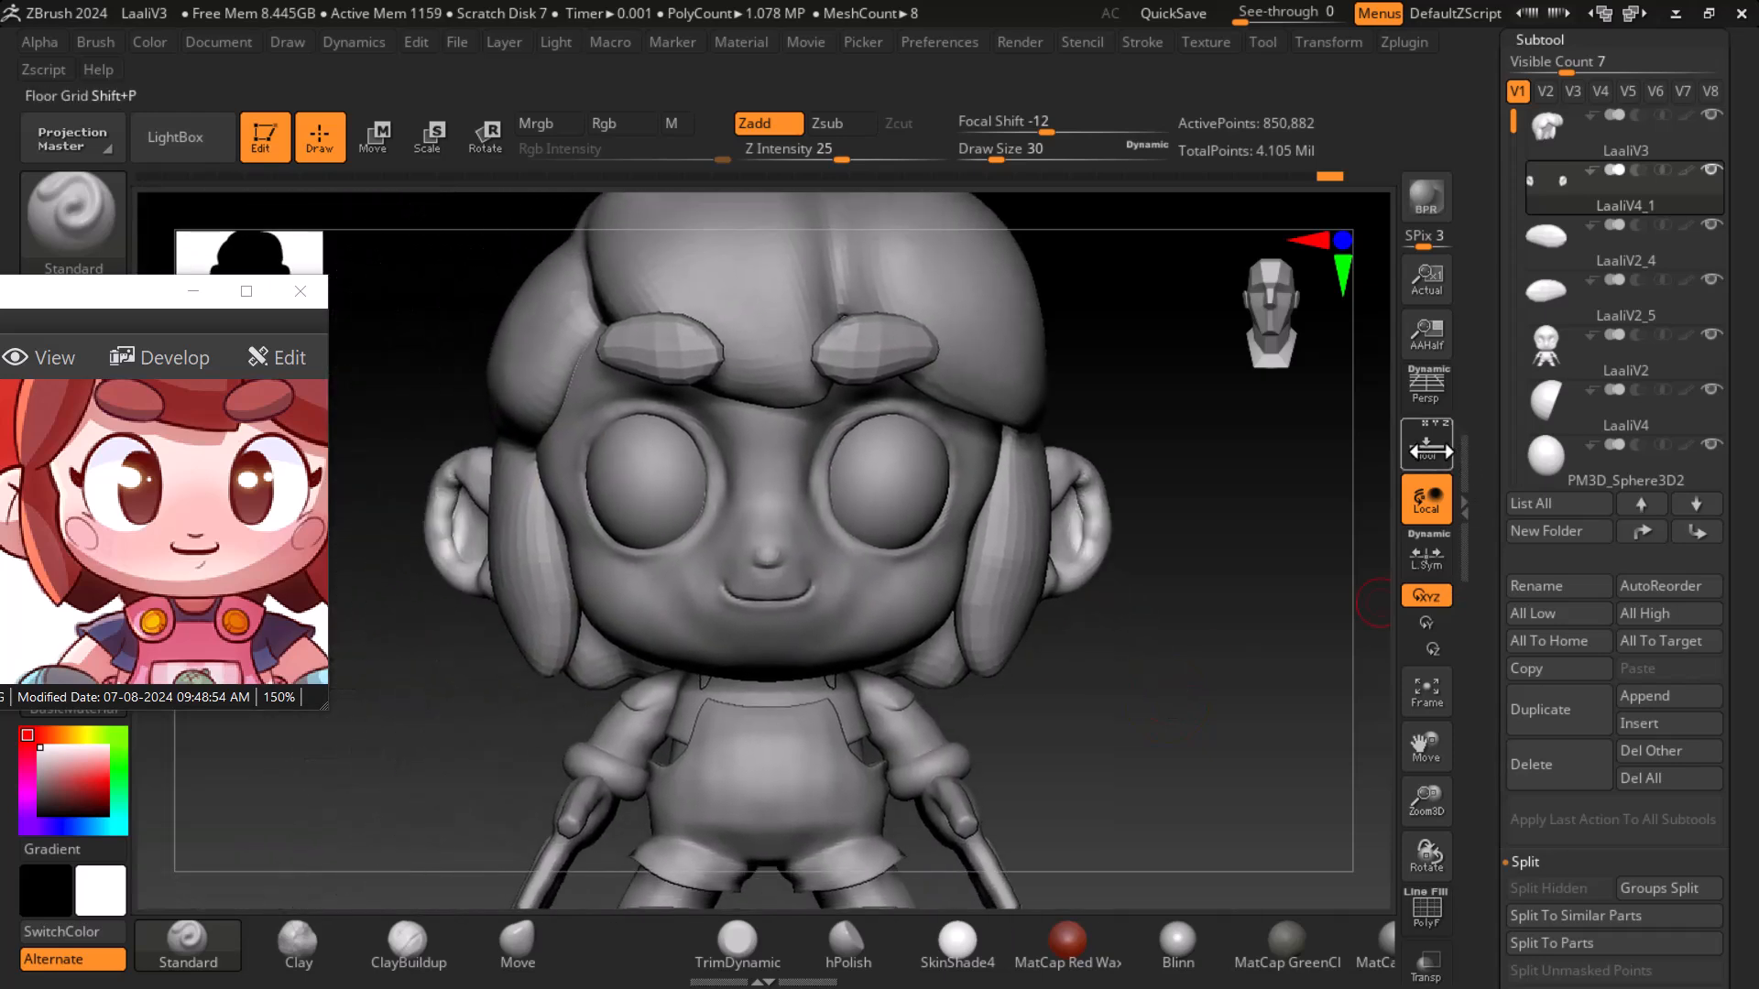
pyautogui.hotkey('shift', 'p')
pyautogui.keyDown('alt'); pyautogui.moveTo(1281, 711); pyautogui.dragTo(1295, 733); pyautogui.keyUp('alt')
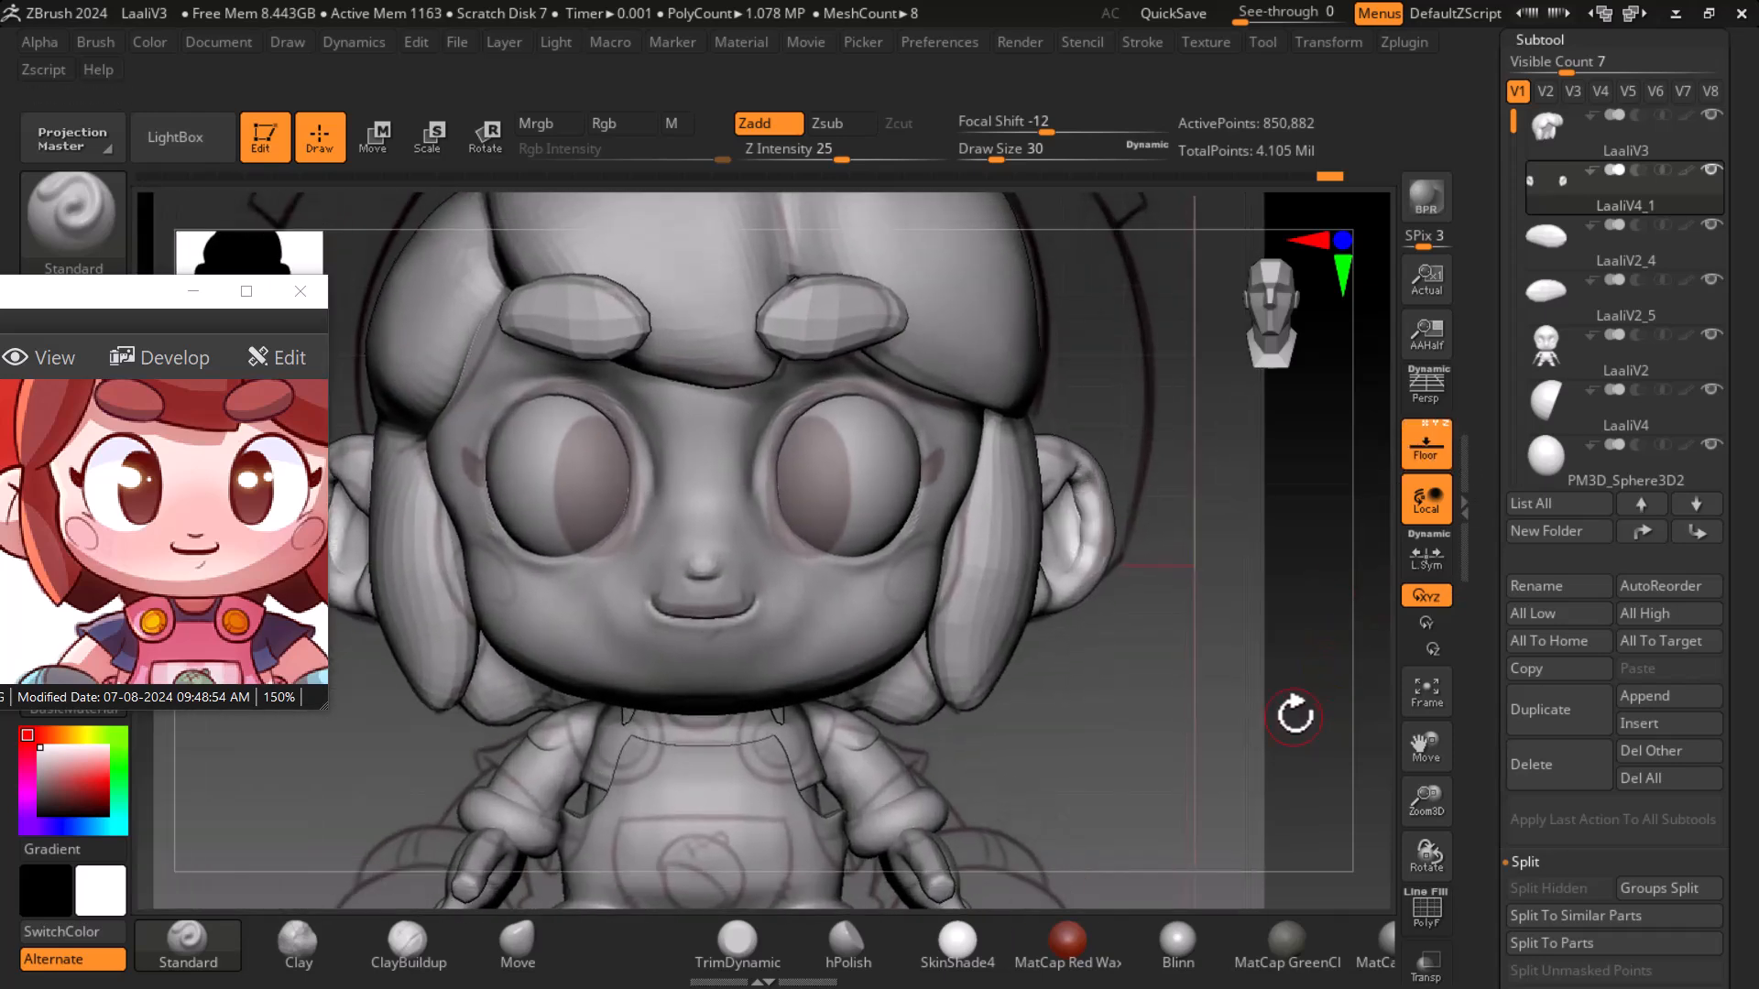
# - Switch to the Move brush at draw size about 101 and reposition the ear on the side of the head
pyautogui.click(518, 941)
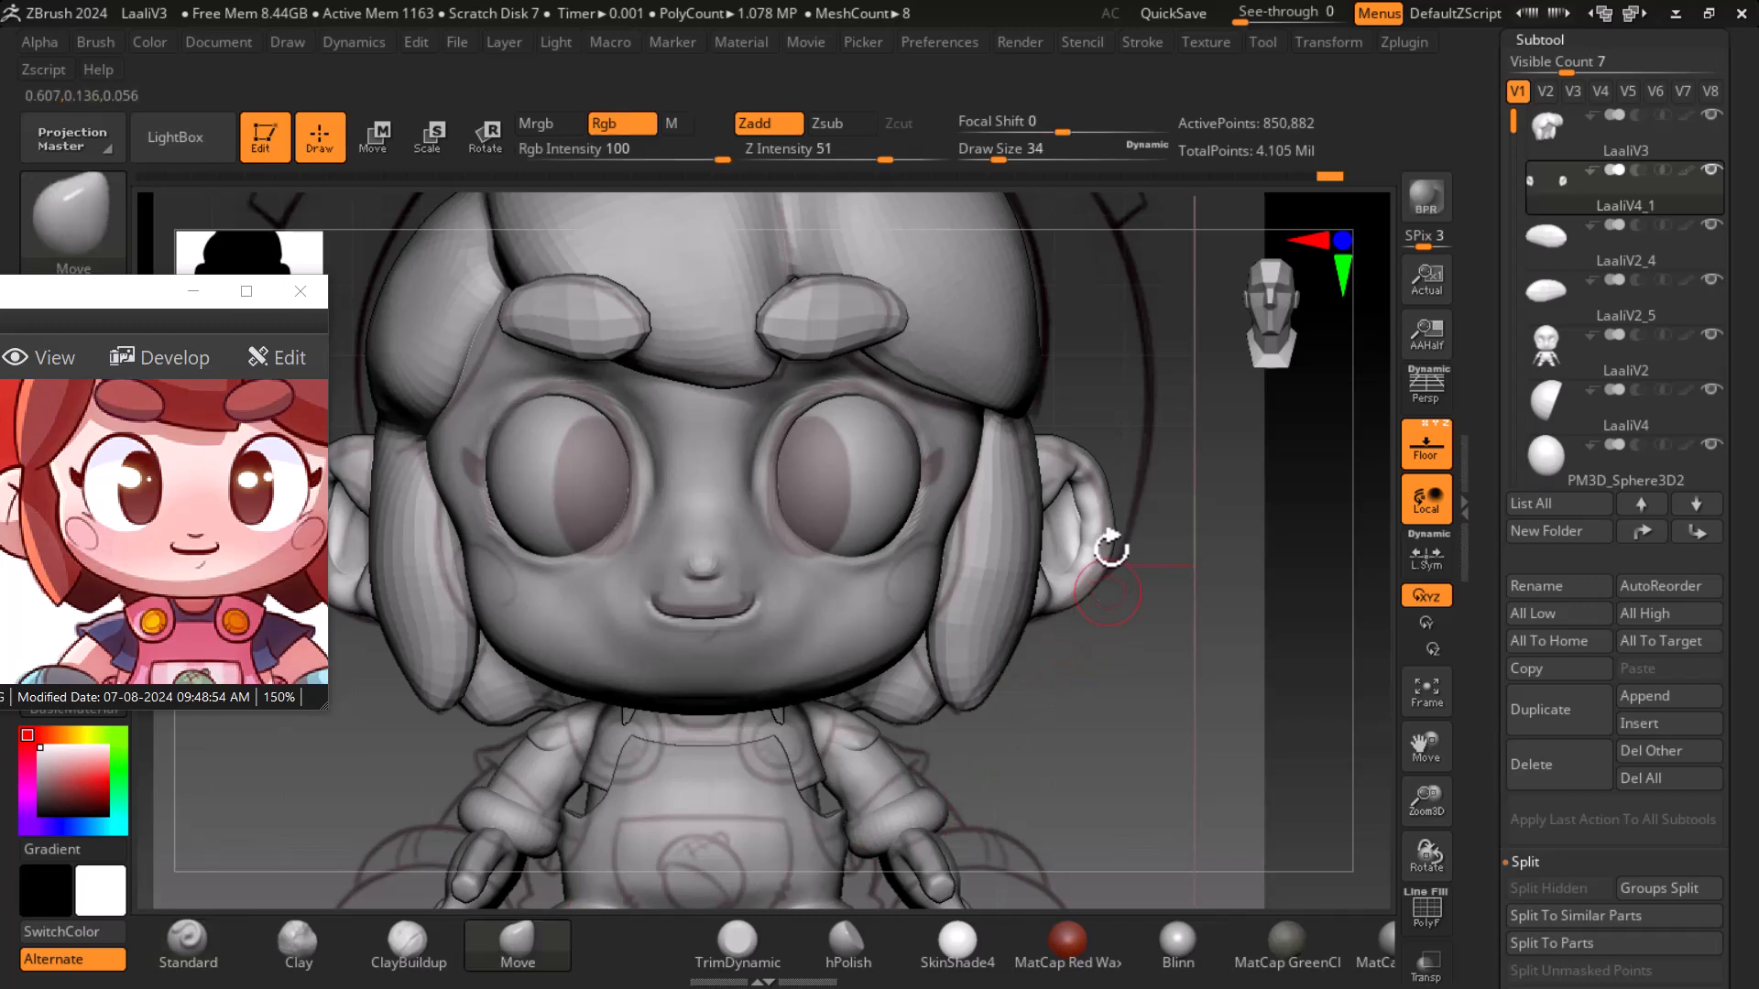
pyautogui.moveTo(1000, 160); pyautogui.dragTo(1027, 160)
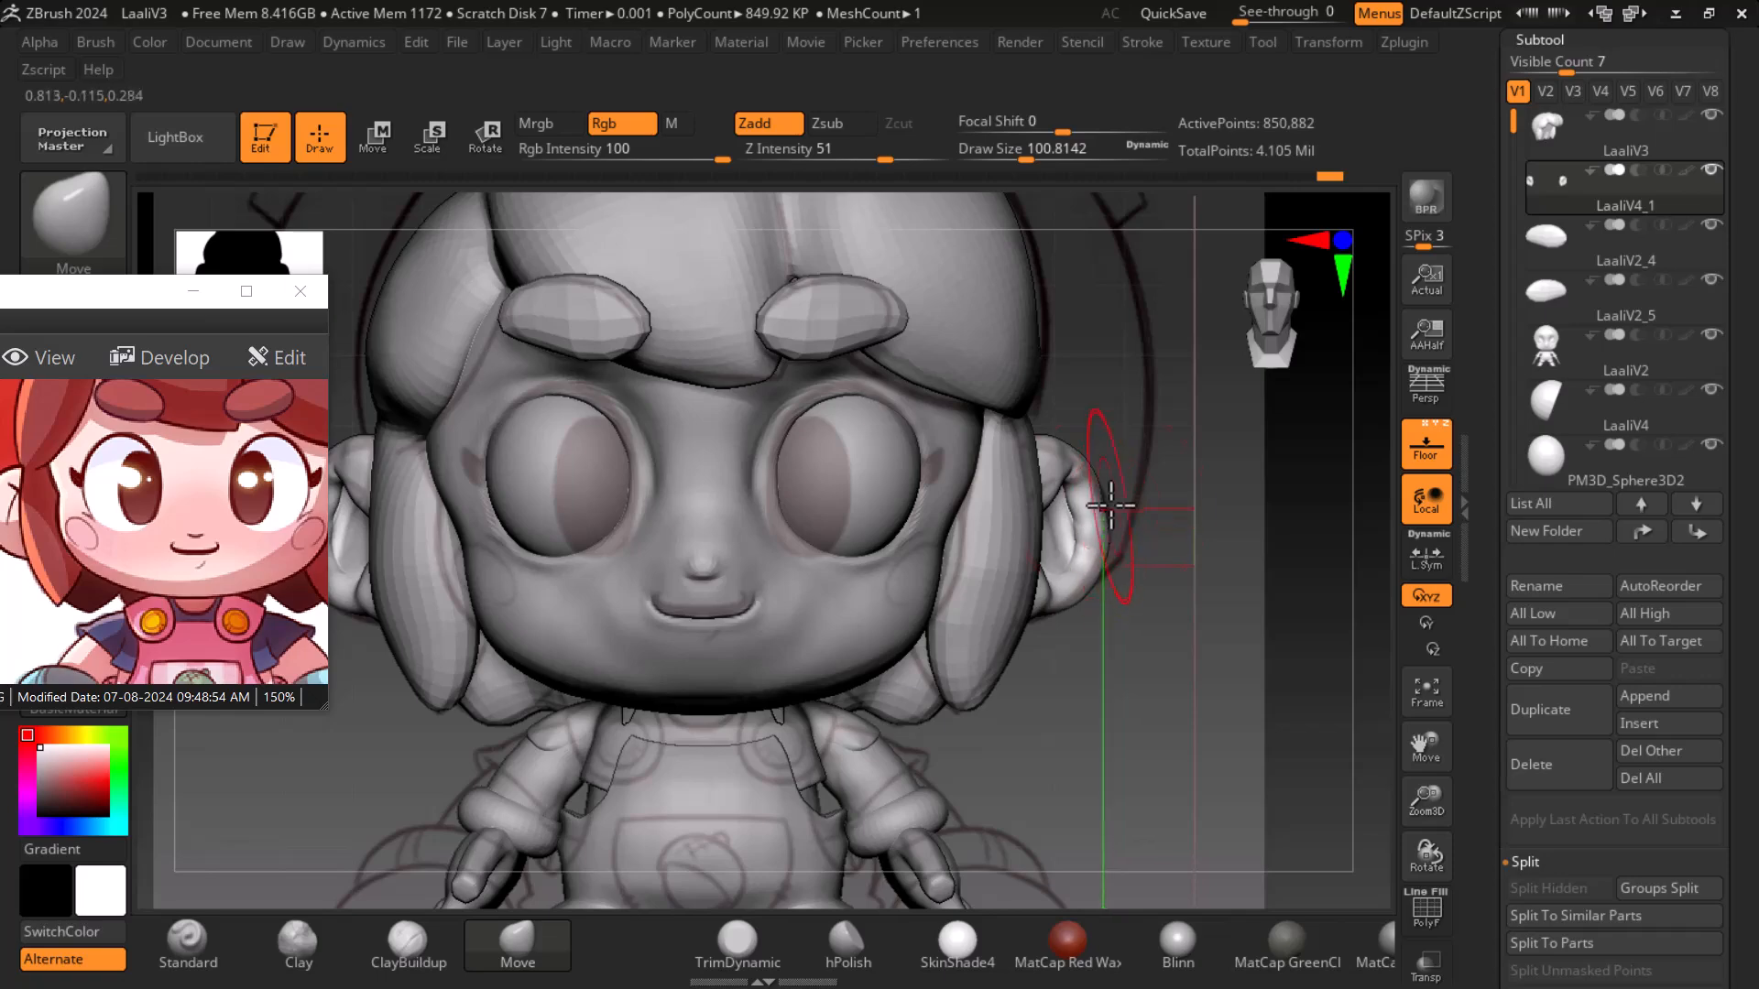
pyautogui.moveTo(1260, 680)
pyautogui.mouseDown()
pyautogui.moveTo(1156, 680)
pyautogui.moveTo(1245, 657)
pyautogui.mouseUp()
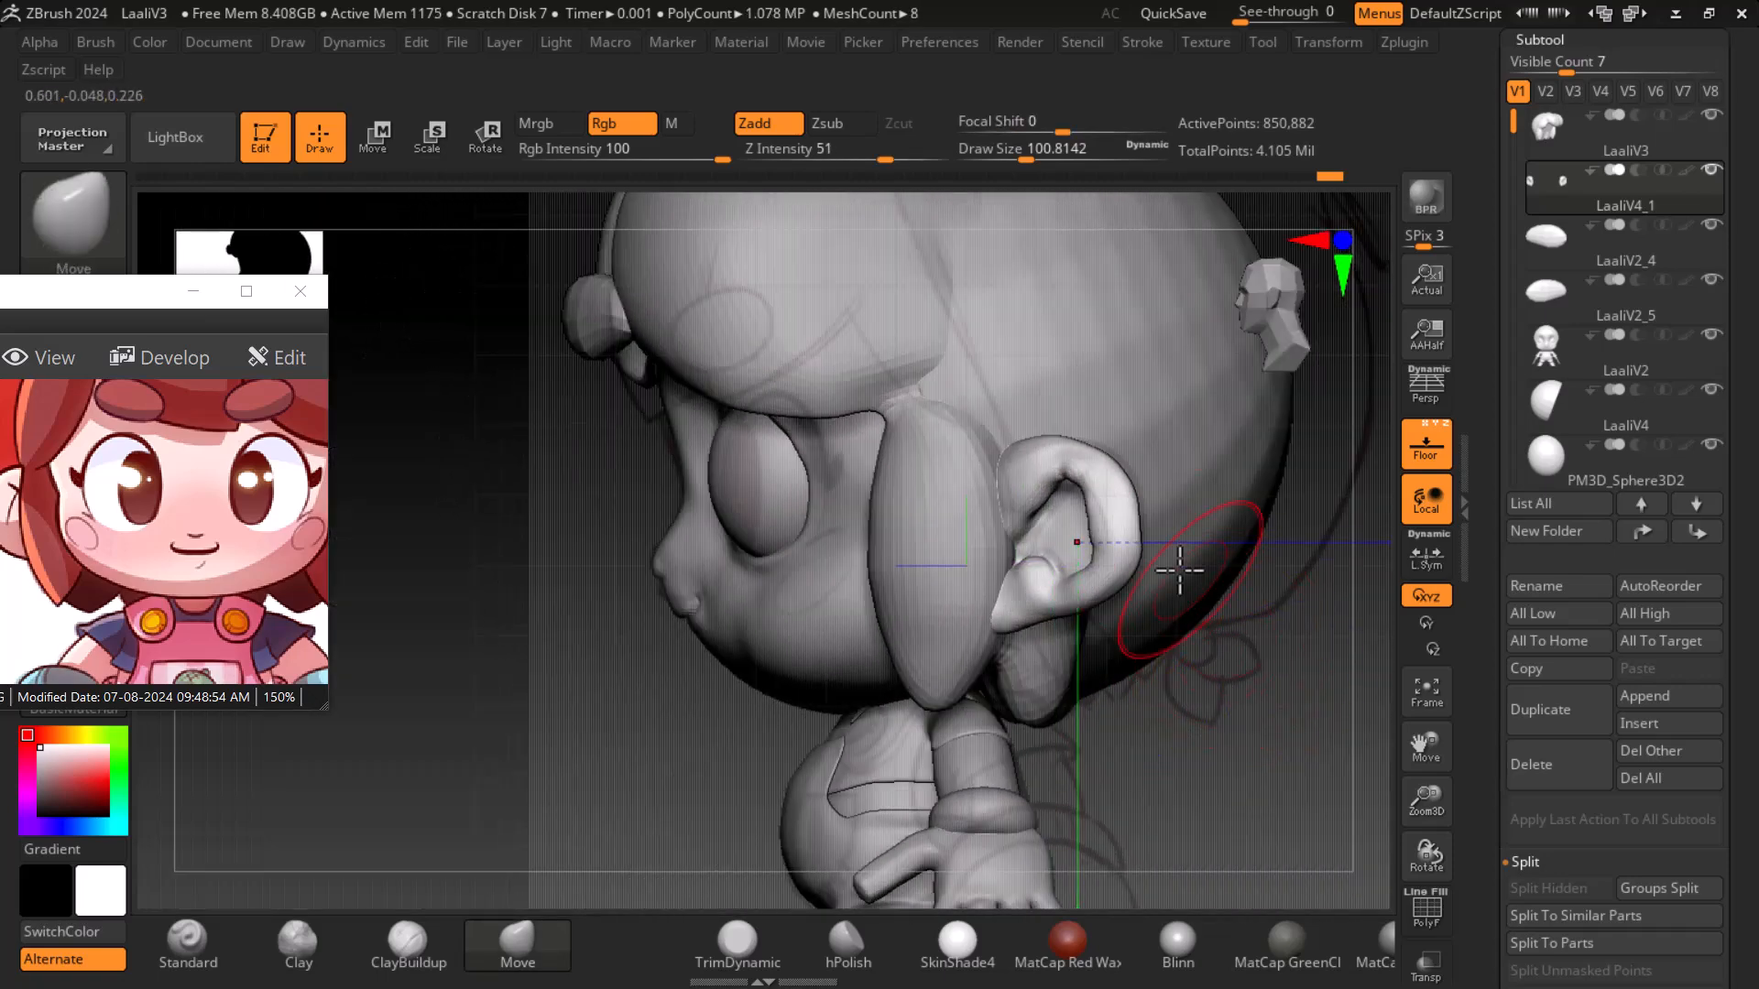
pyautogui.moveTo(572, 772)
pyautogui.mouseDown()
pyautogui.moveTo(1321, 712)
pyautogui.moveTo(718, 734)
pyautogui.moveTo(1052, 608)
pyautogui.mouseUp()
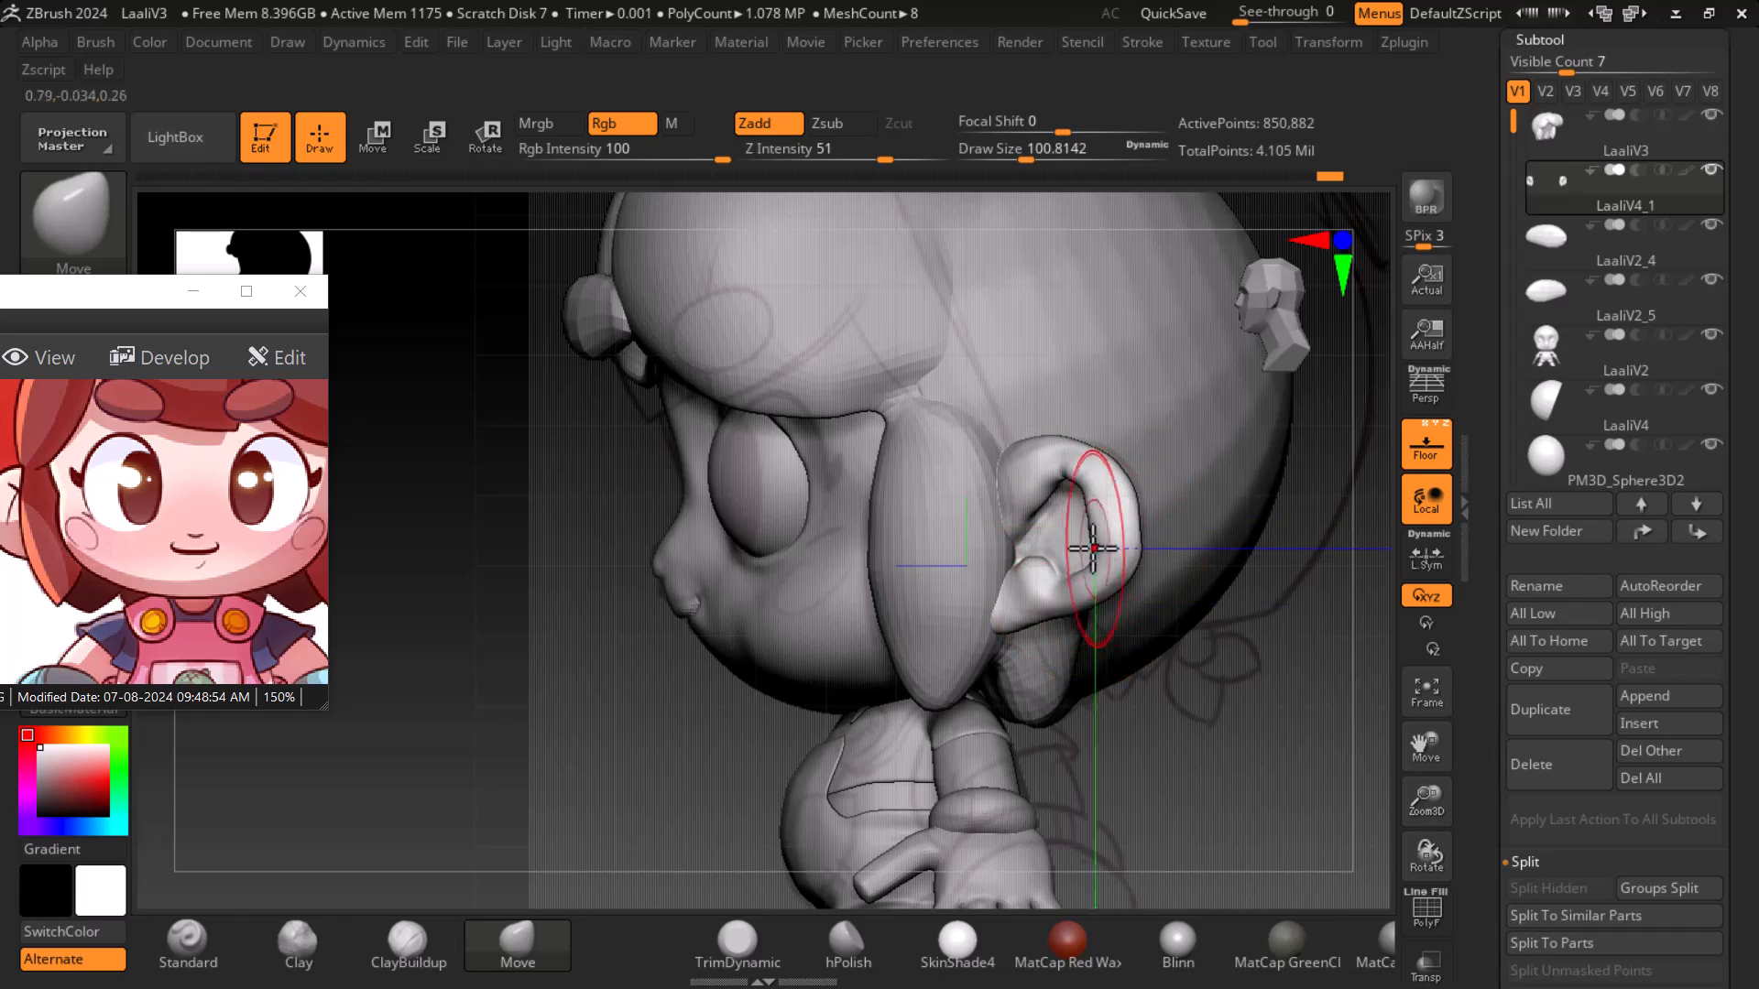
pyautogui.moveTo(1315, 773)
pyautogui.mouseDown()
pyautogui.moveTo(1183, 544)
pyautogui.moveTo(1115, 511)
pyautogui.mouseUp()
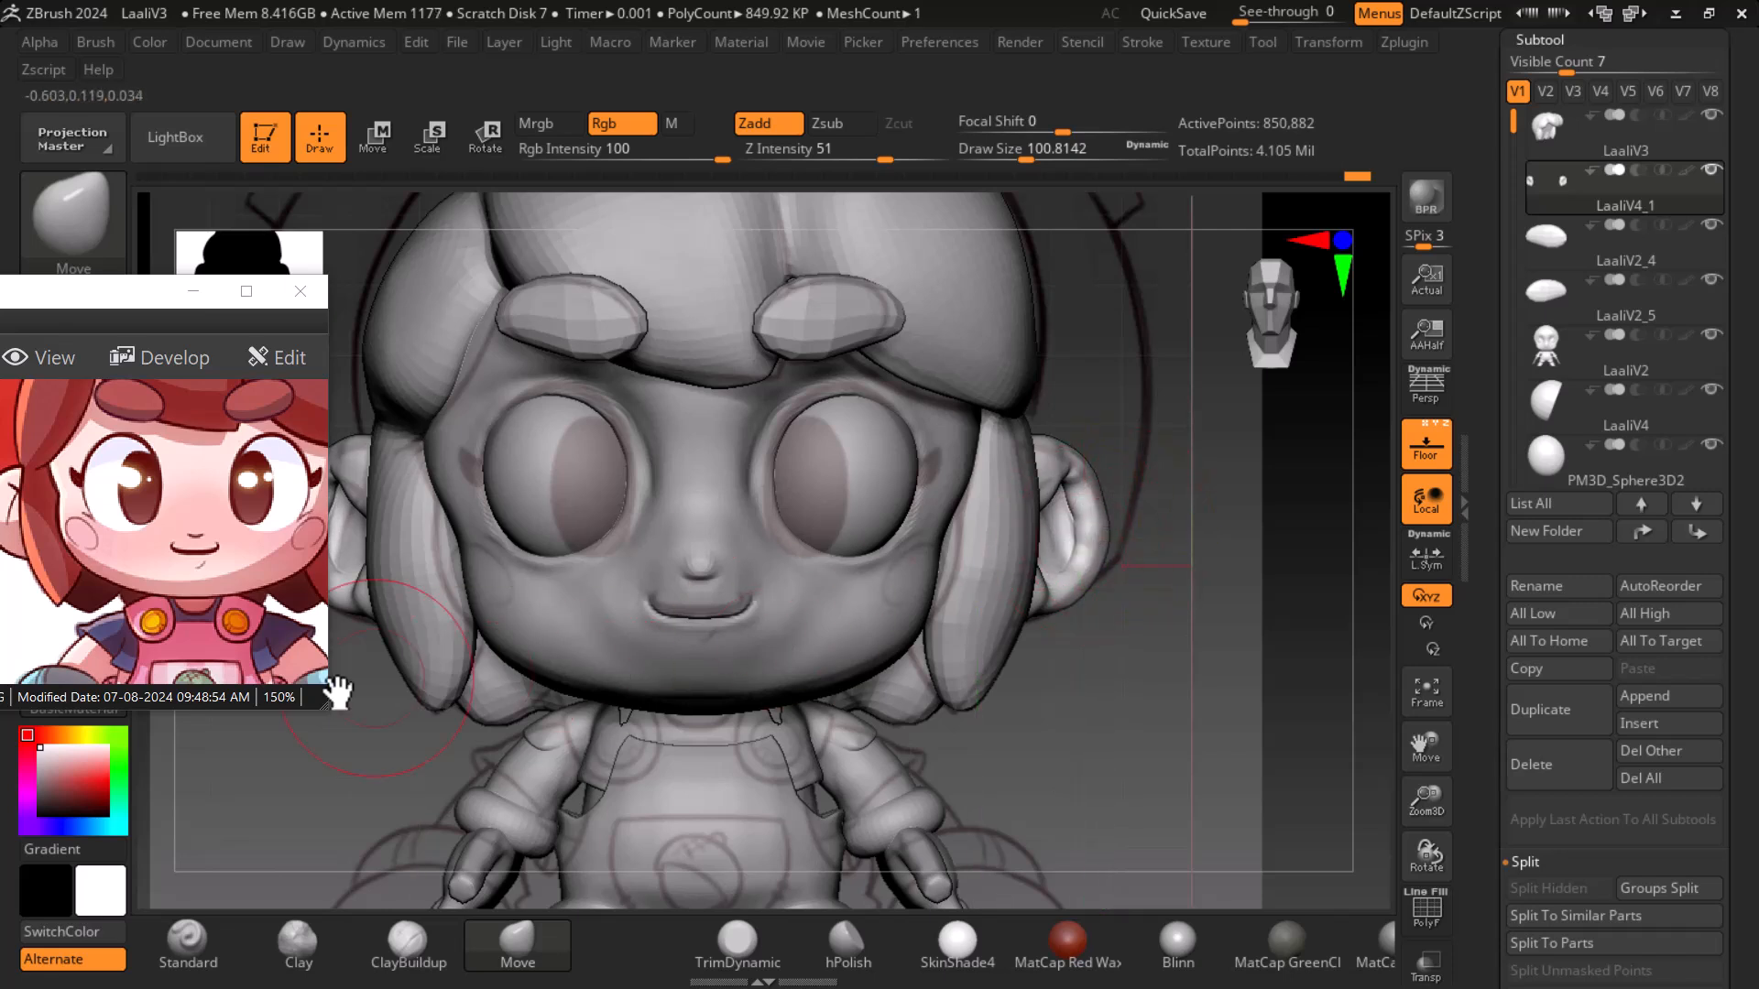
pyautogui.moveTo(3, 538); pyautogui.dragTo(64, 536)
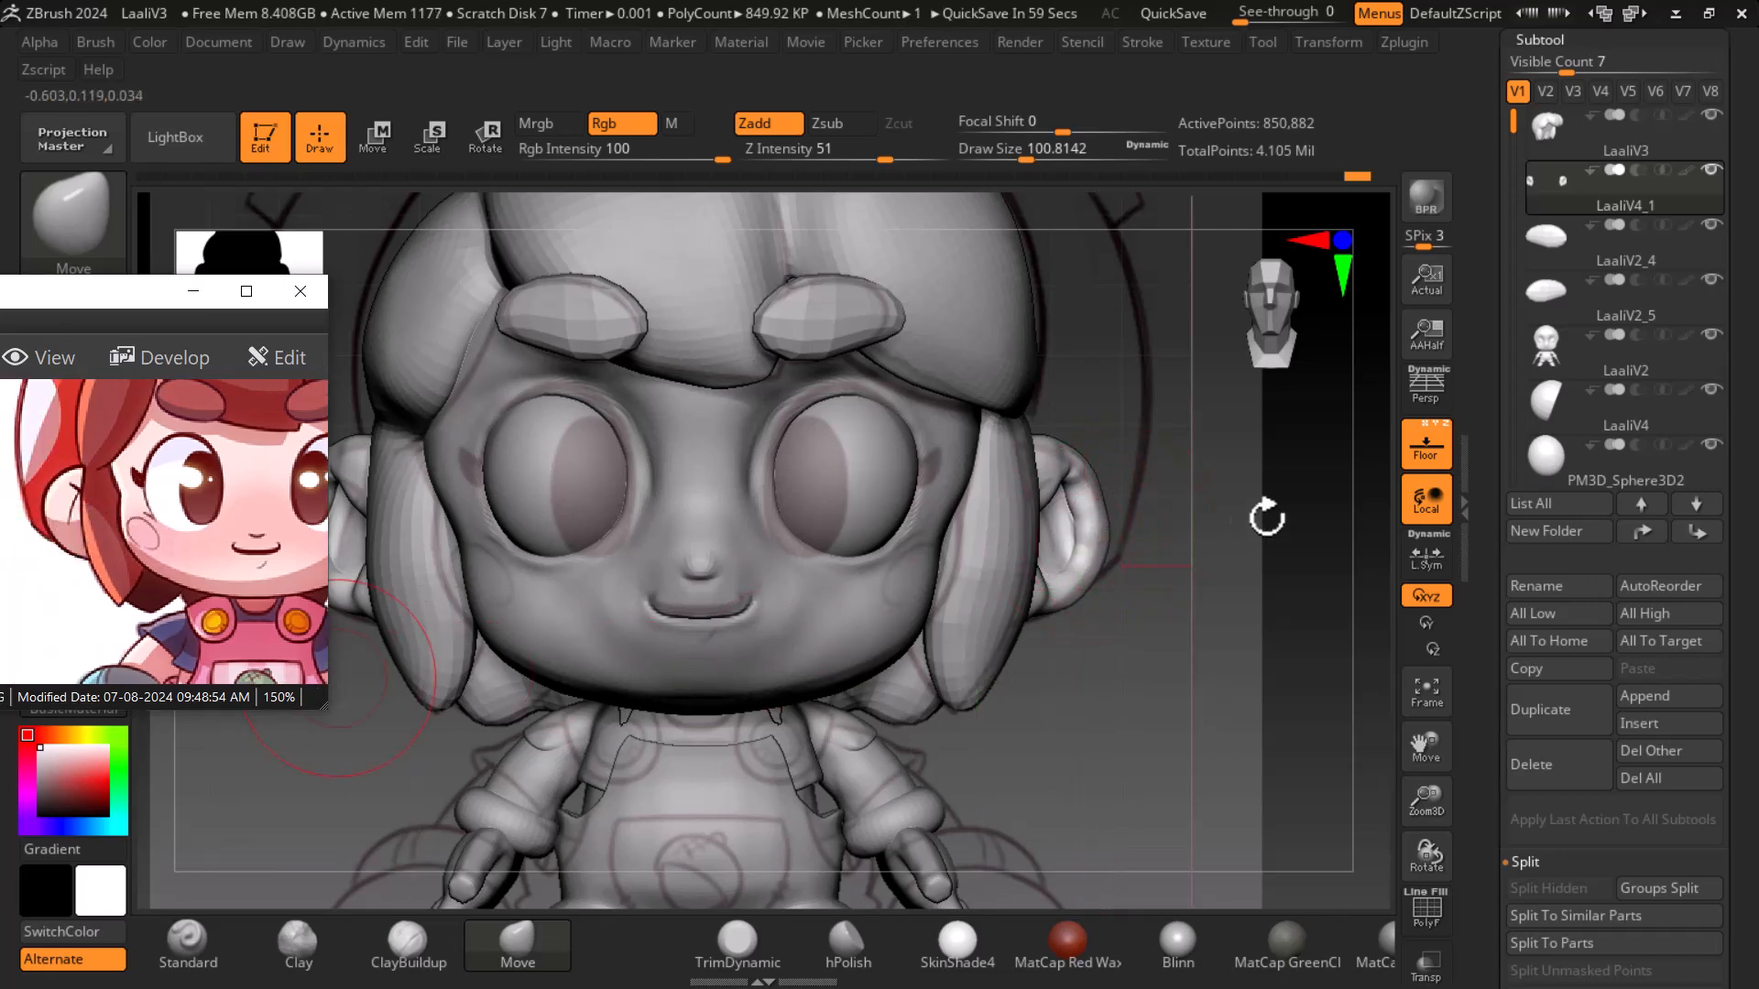
pyautogui.click(1435, 451)
pyautogui.moveTo(1245, 628); pyautogui.dragTo(1255, 727)
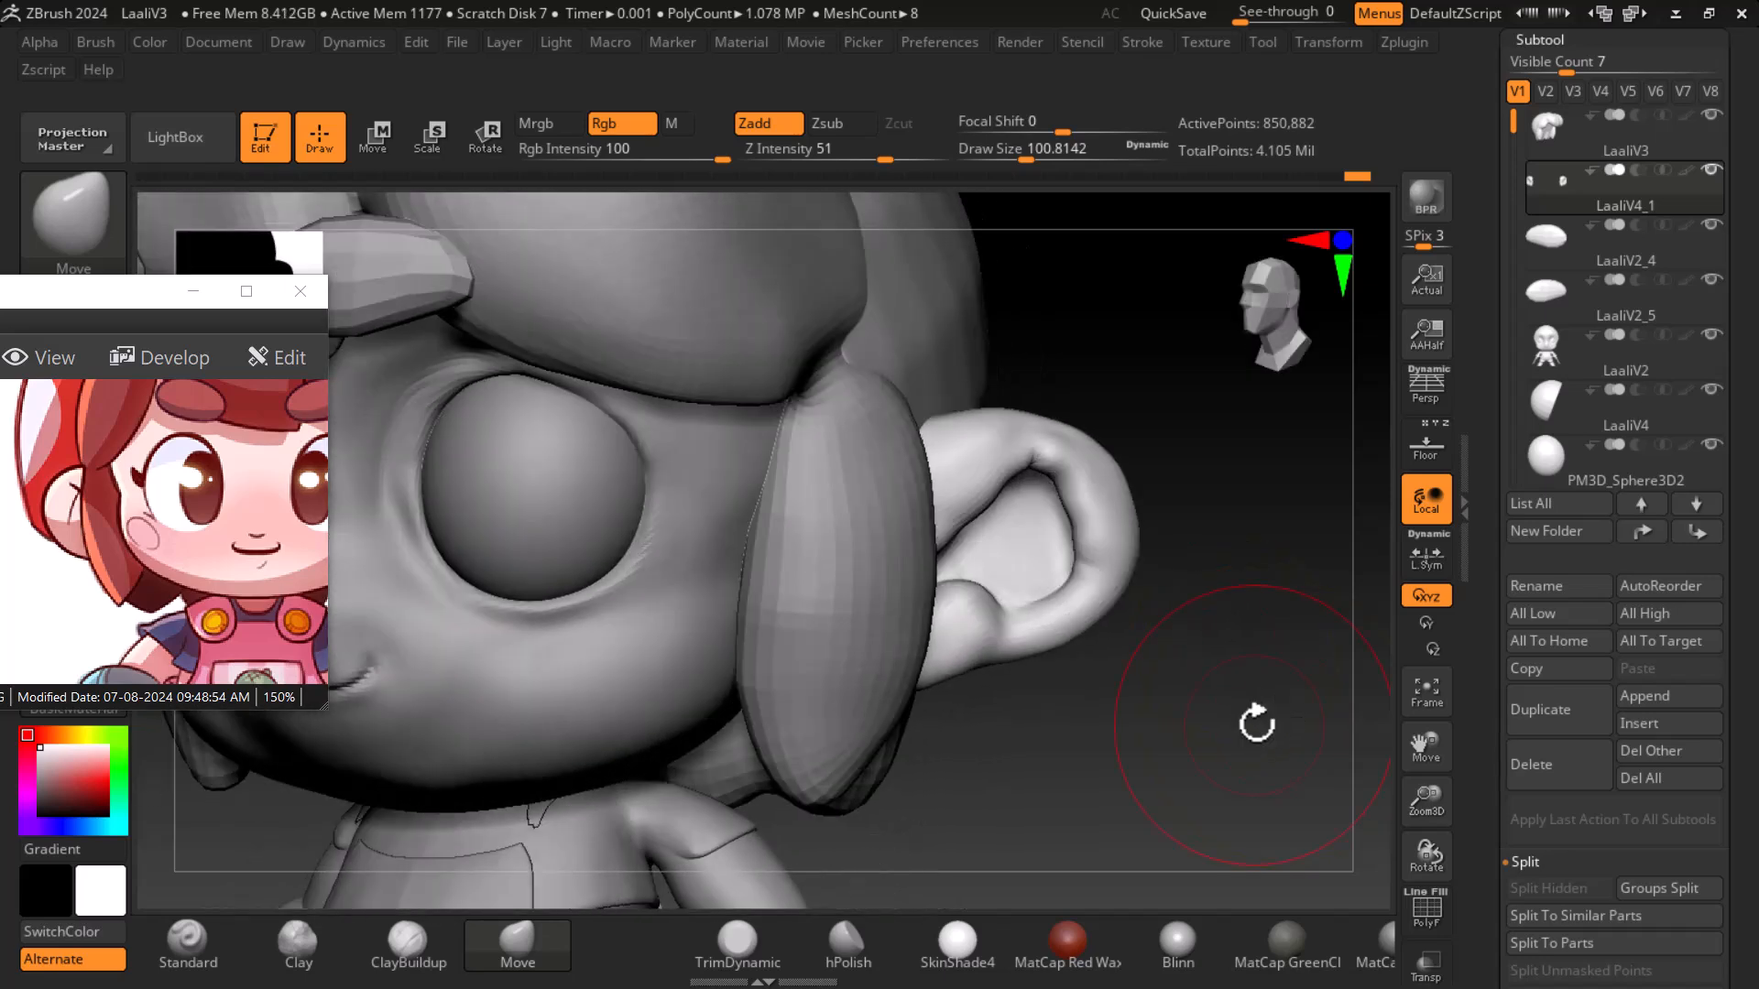
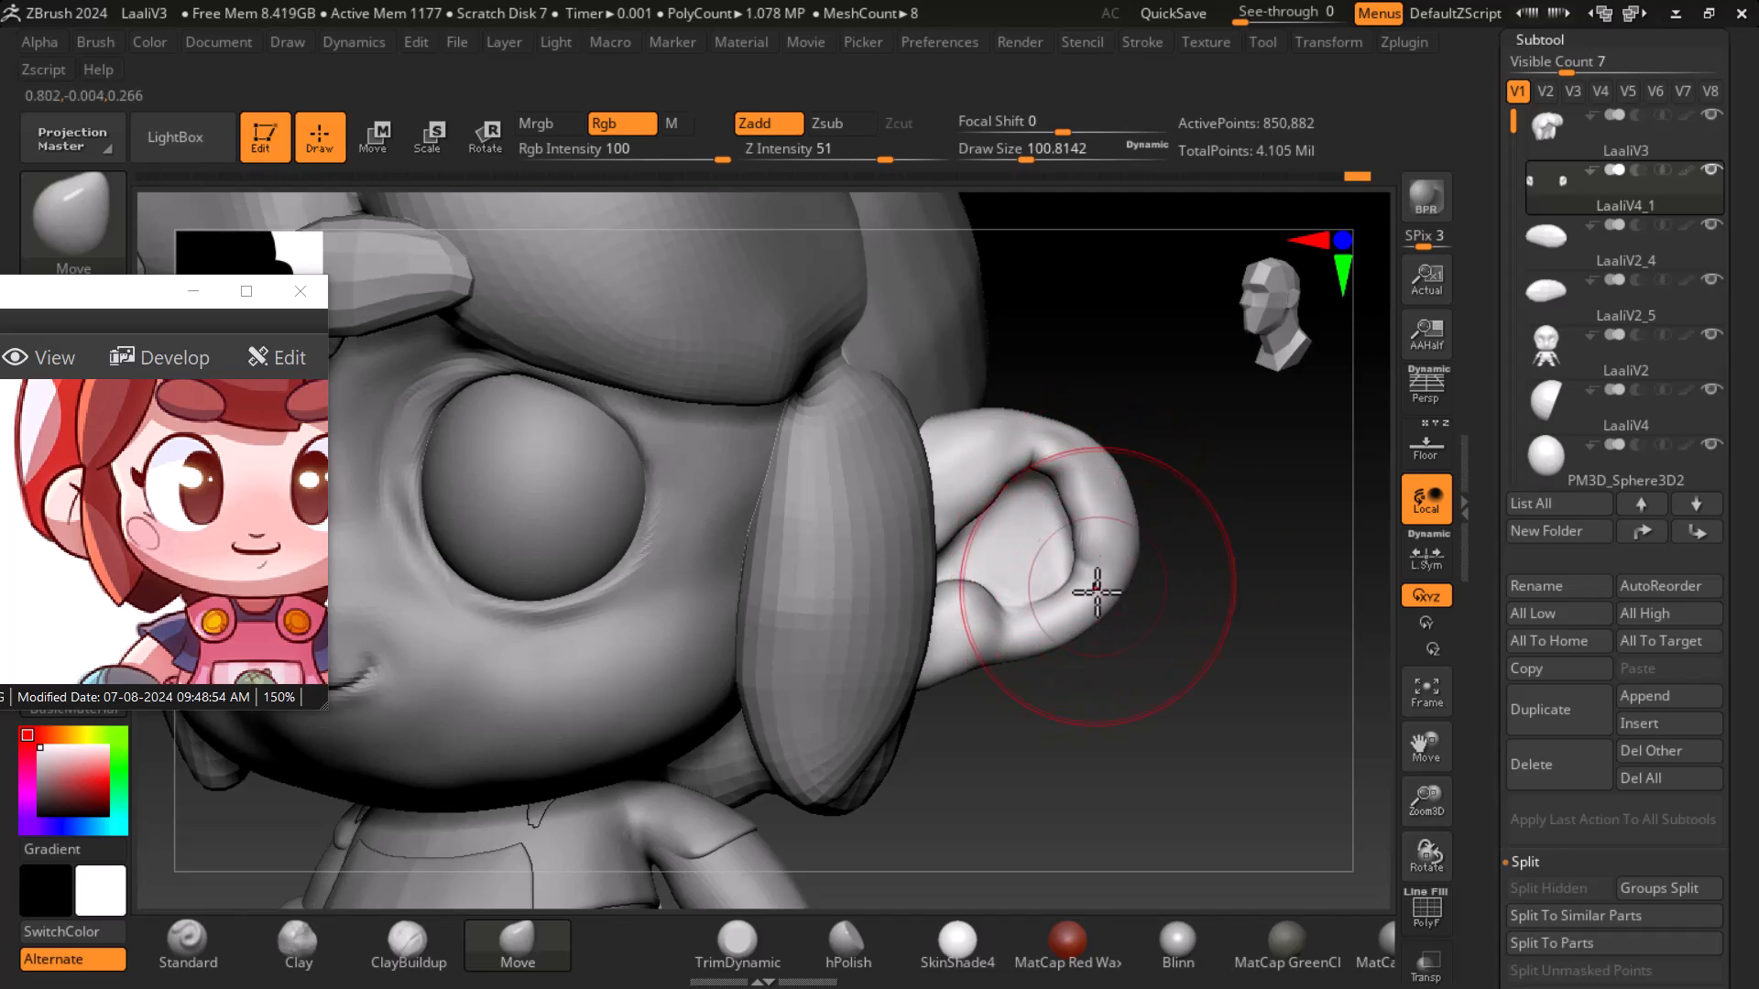
# - Switch to the FormSoft brush and reduce its draw size to about 46
pyautogui.click(137, 256)
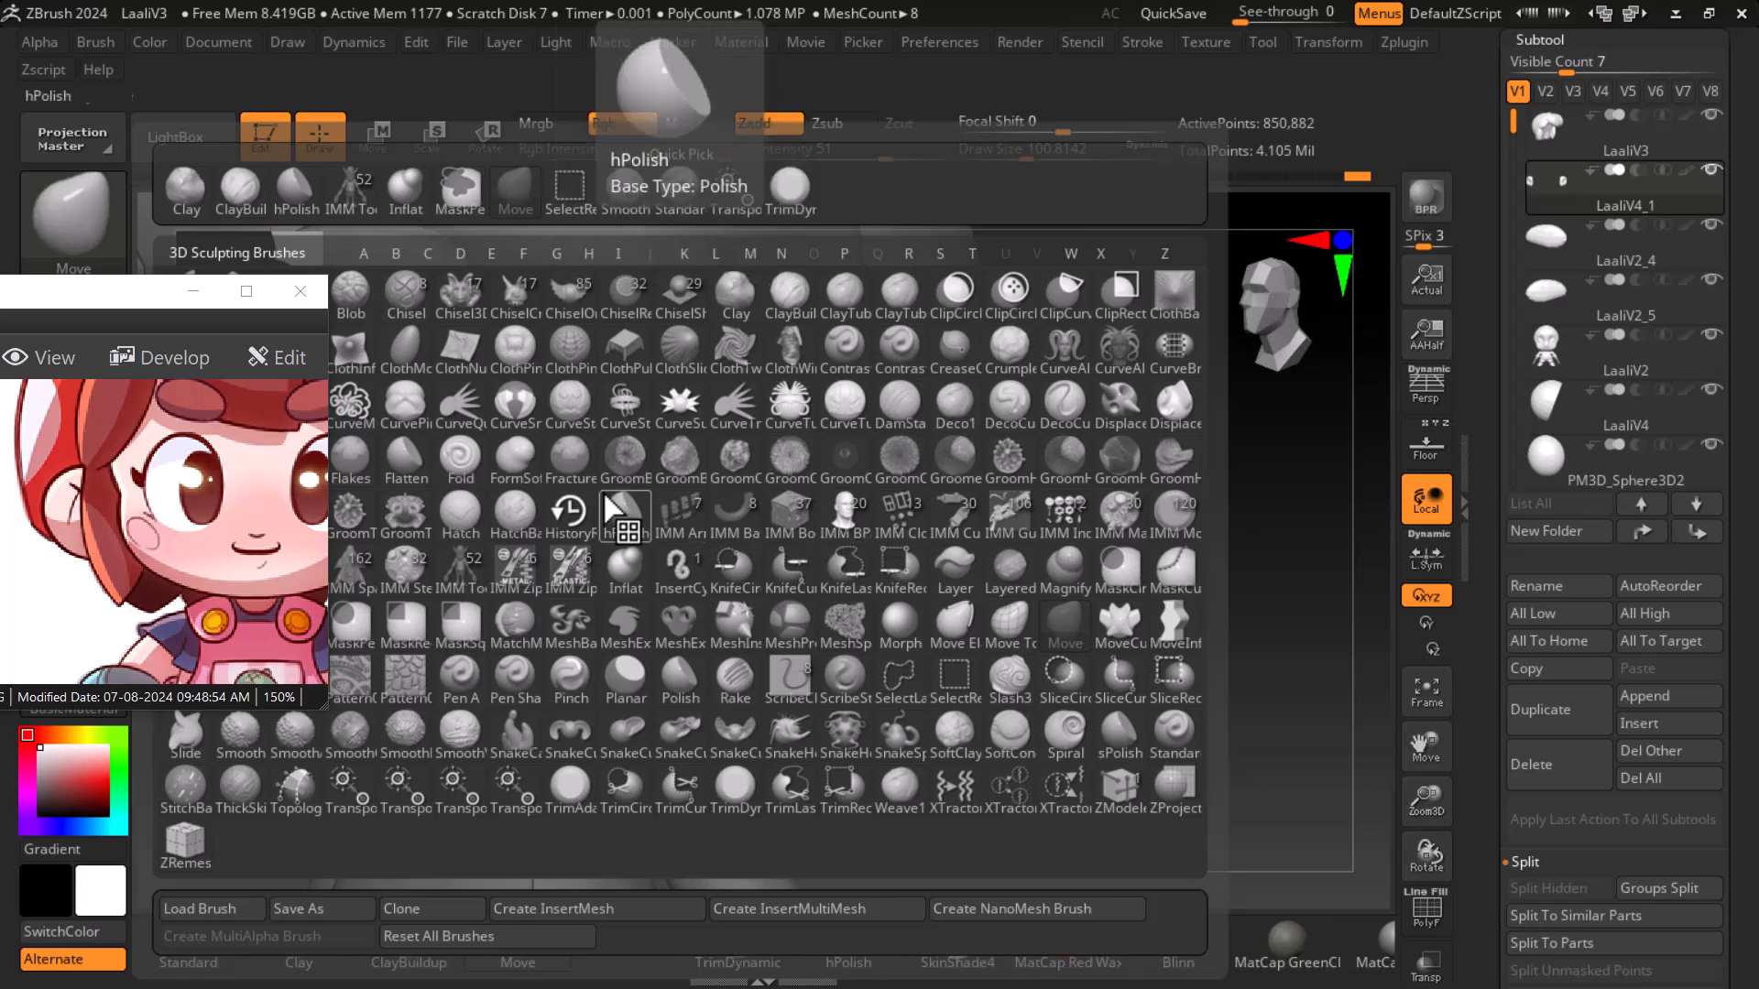
pyautogui.click(520, 455)
pyautogui.moveTo(1191, 666)
pyautogui.mouseDown()
pyautogui.moveTo(1115, 668)
pyautogui.moveTo(1131, 676)
pyautogui.mouseUp()
pyautogui.press('[')
pyautogui.press('[')
pyautogui.press('[')
pyautogui.press('[')
pyautogui.press('[')
pyautogui.press('[')
pyautogui.moveTo(1122, 535); pyautogui.dragTo(1121, 246)
pyautogui.moveTo(1017, 157); pyautogui.dragTo(1004, 155)
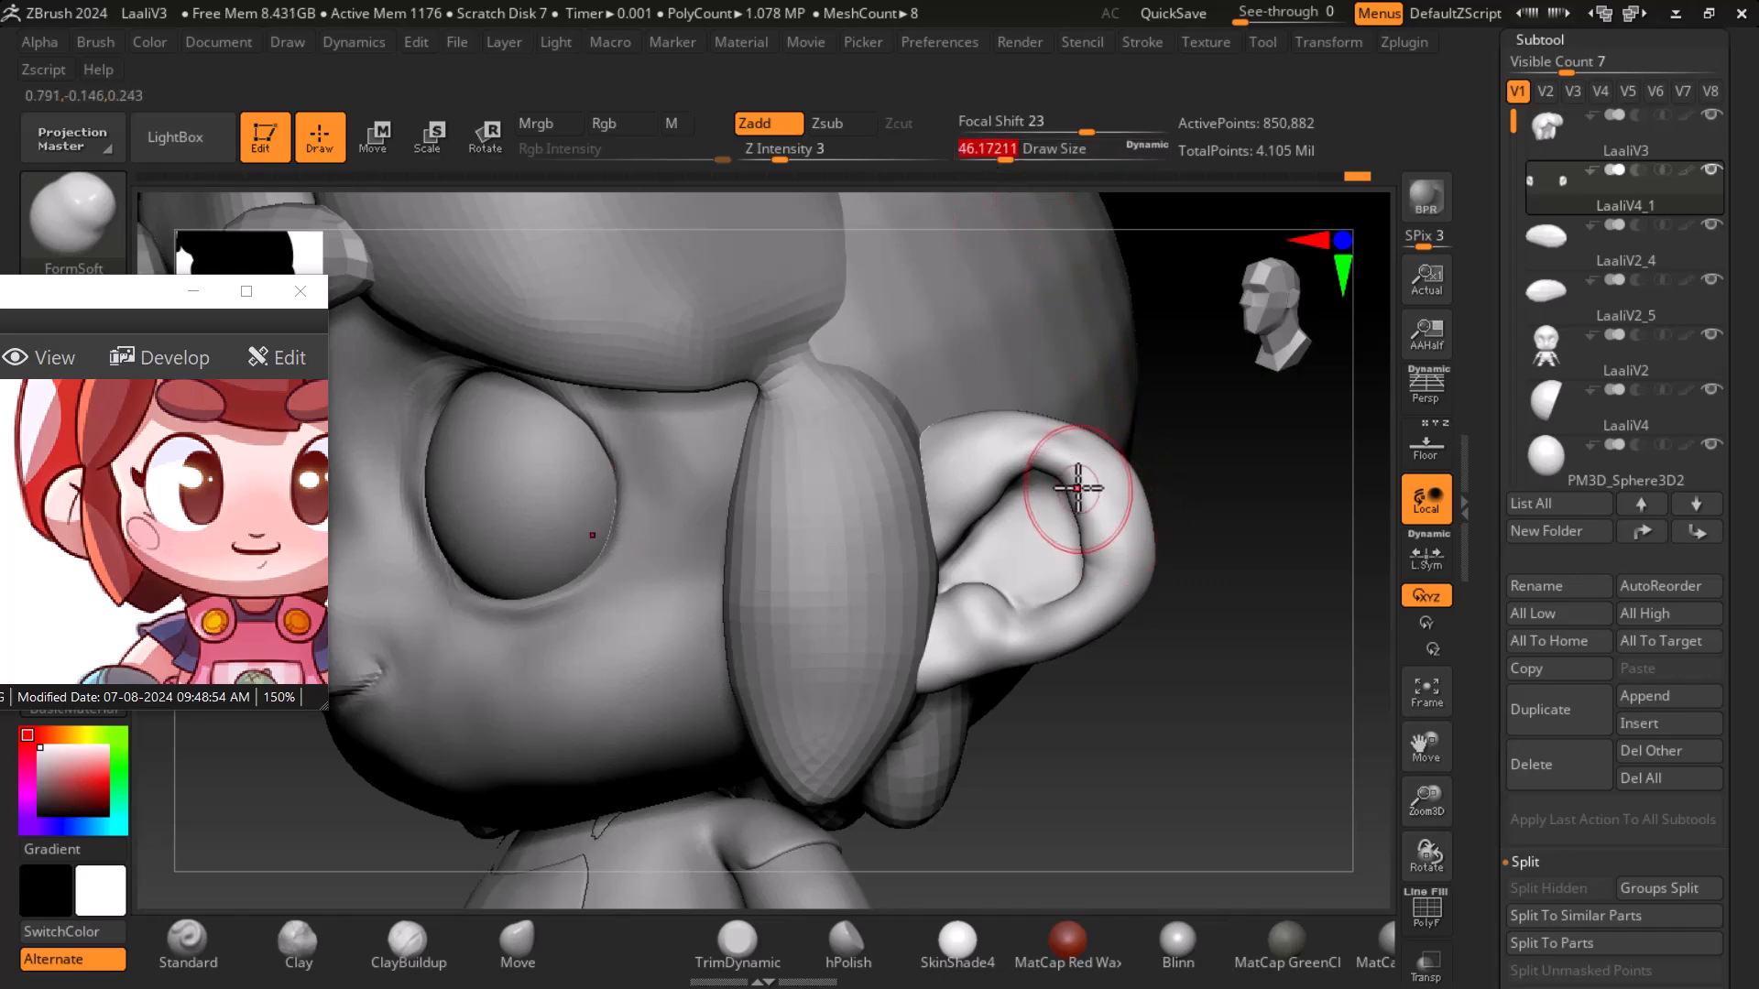
# - Soften the ear's forms with FormSoft strokes while turning around the ear
pyautogui.moveTo(1184, 666); pyautogui.dragTo(1123, 569)
pyautogui.moveTo(1018, 551)
pyautogui.keyDown('alt'); pyautogui.mouseDown()
pyautogui.moveTo(1041, 522)
pyautogui.moveTo(1010, 543)
pyautogui.mouseUp(); pyautogui.keyUp('alt')
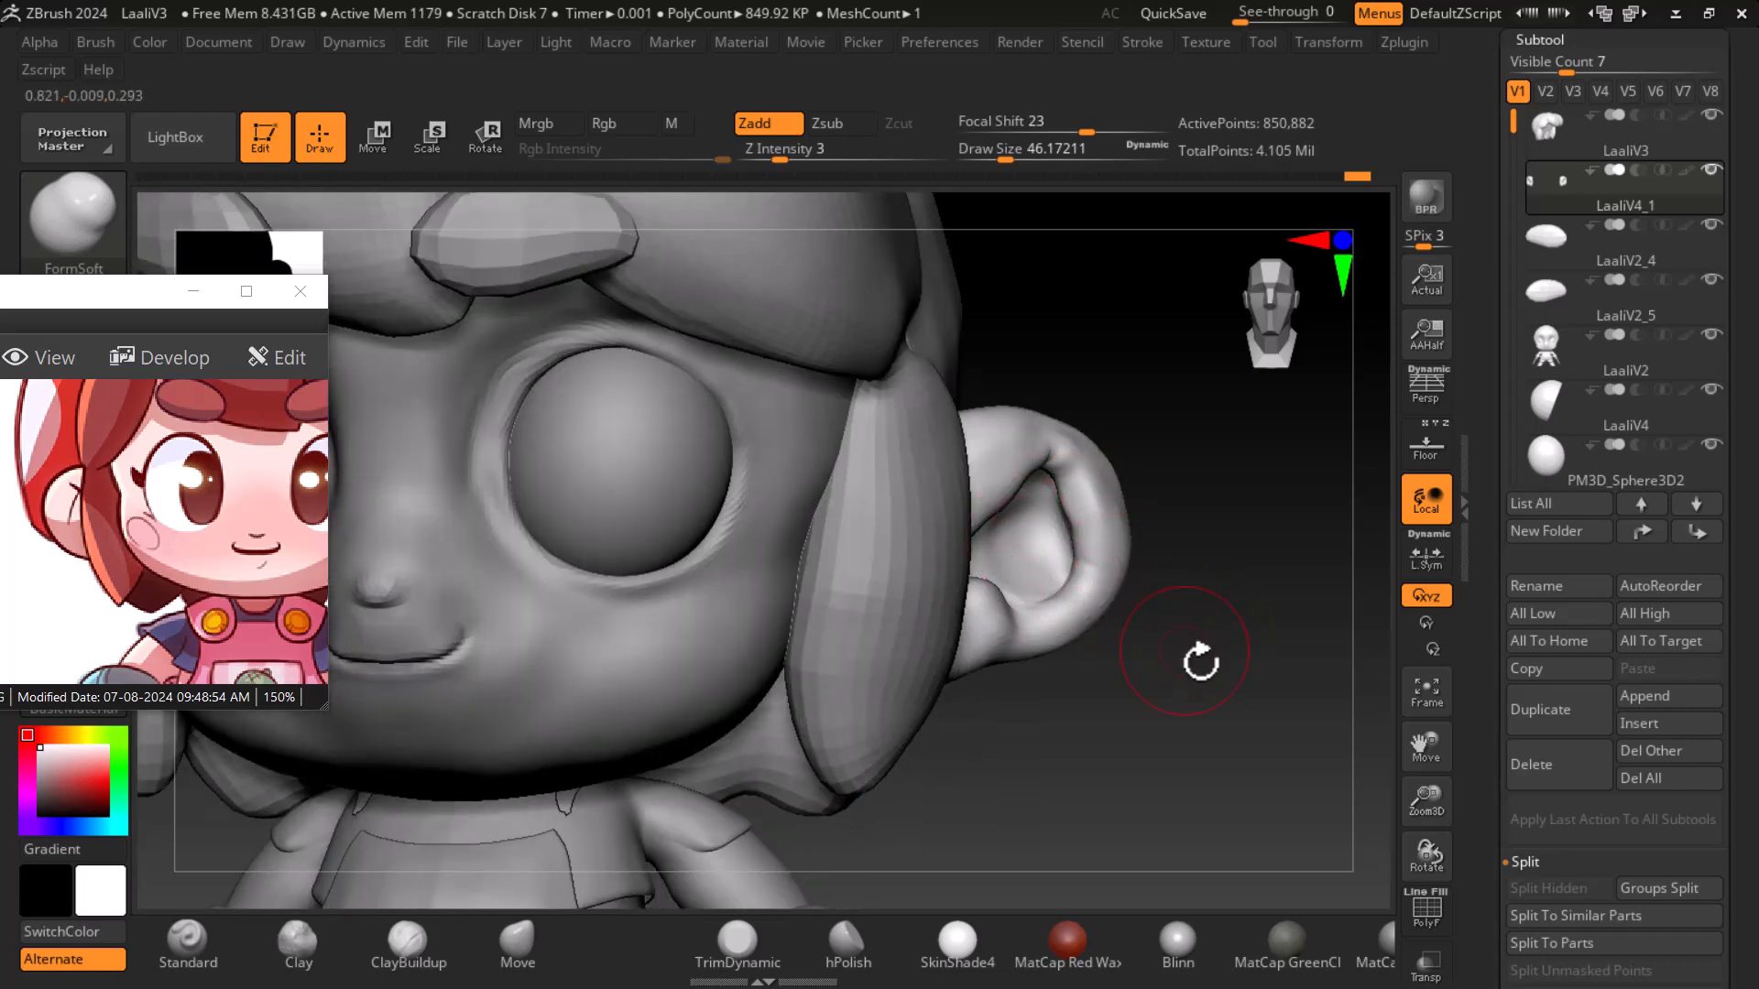
pyautogui.moveTo(1186, 647); pyautogui.dragTo(1240, 663)
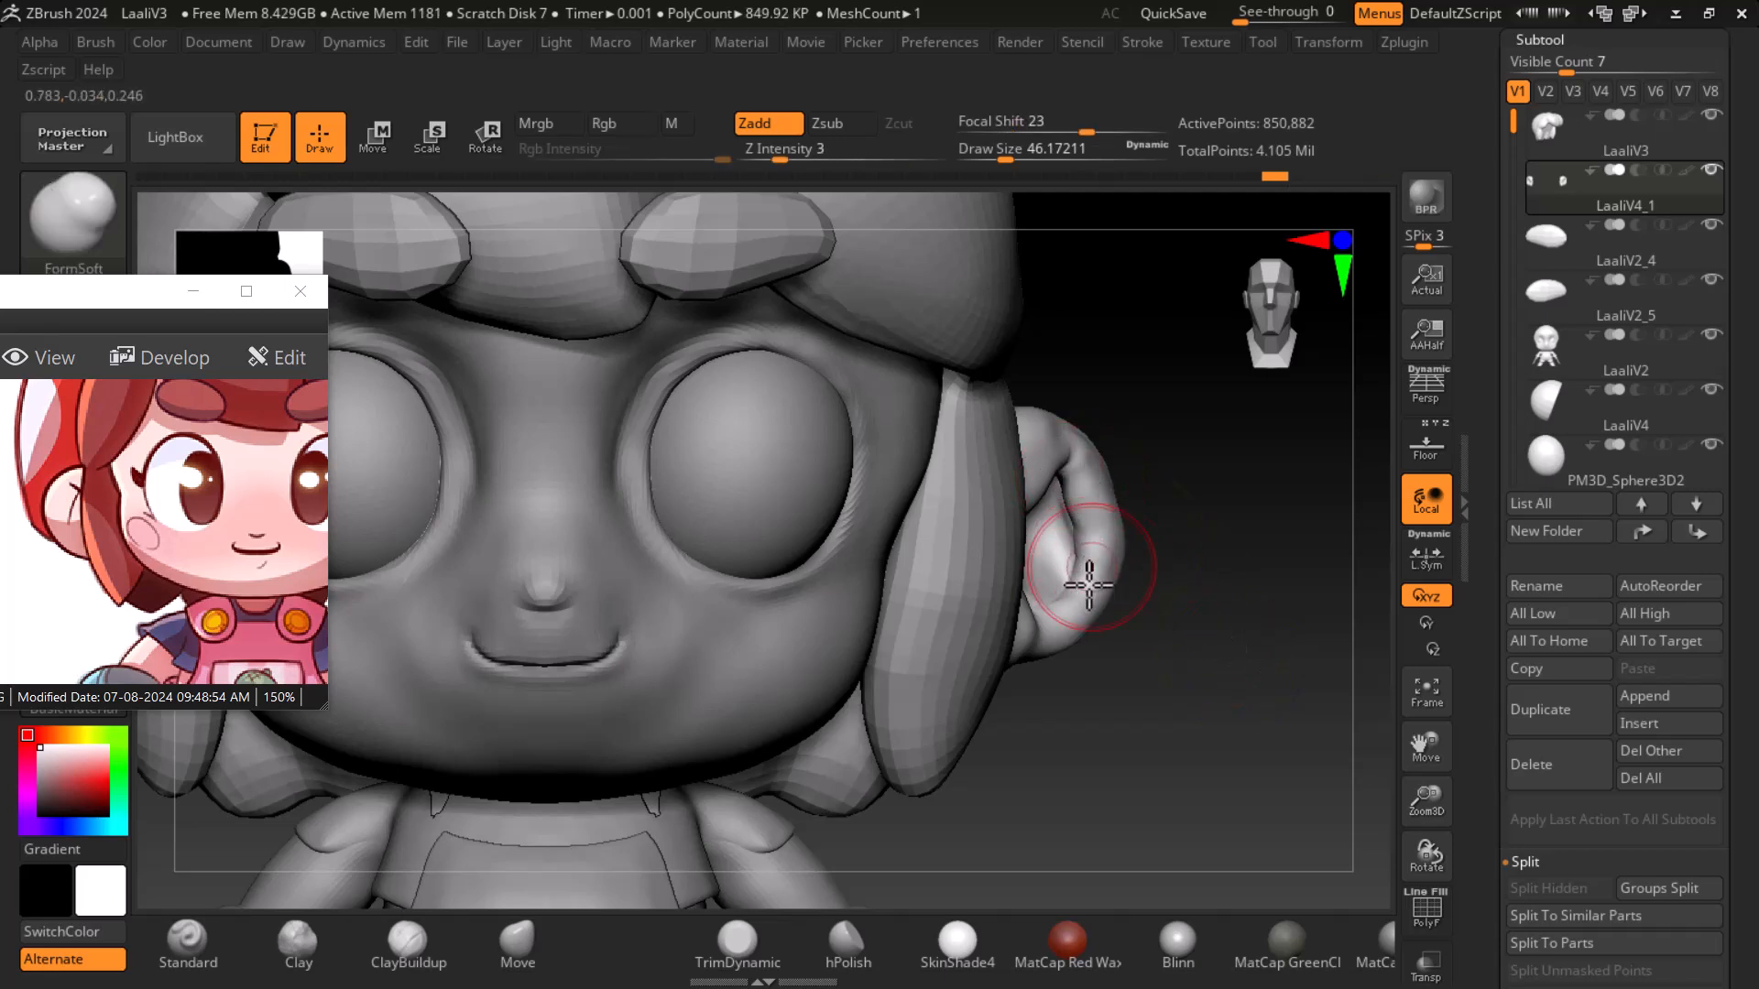
pyautogui.moveTo(1159, 644)
pyautogui.mouseDown()
pyautogui.moveTo(1260, 577)
pyautogui.moveTo(1135, 470)
pyautogui.moveTo(1083, 494)
pyautogui.moveTo(1053, 465)
pyautogui.moveTo(1187, 604)
pyautogui.moveTo(1093, 572)
pyautogui.mouseUp()
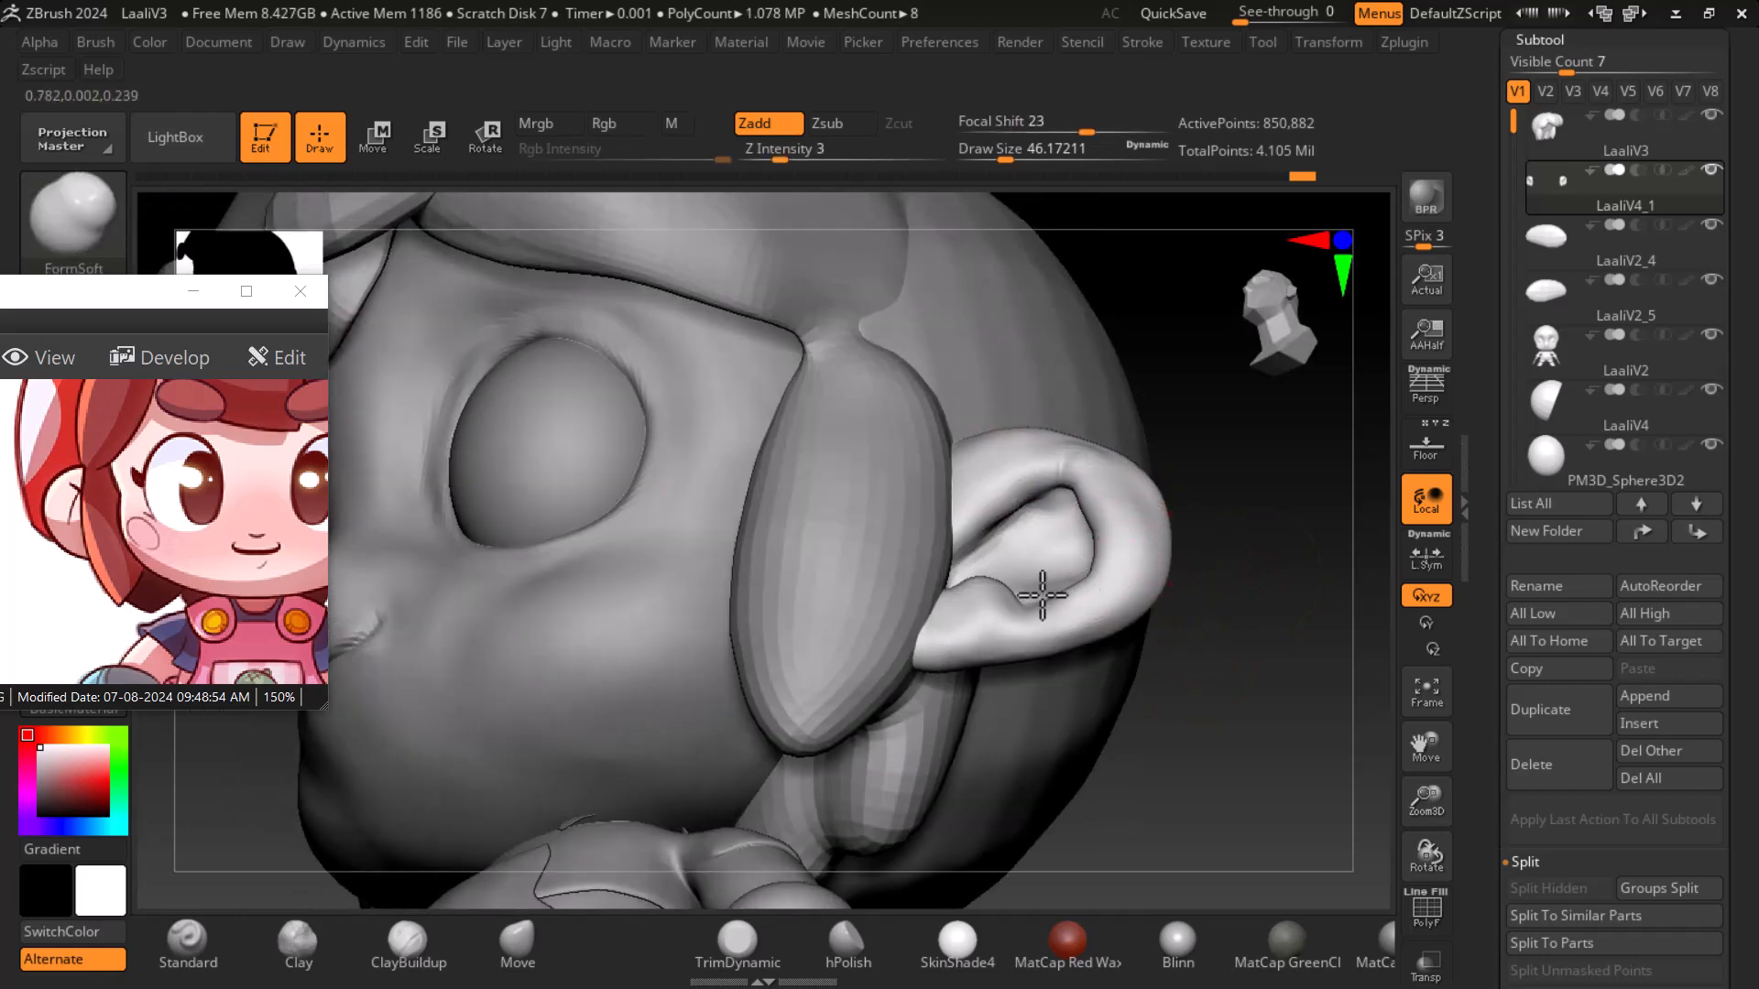
pyautogui.moveTo(1181, 645)
pyautogui.mouseDown()
pyautogui.moveTo(1241, 668)
pyautogui.moveTo(1233, 613)
pyautogui.mouseUp()
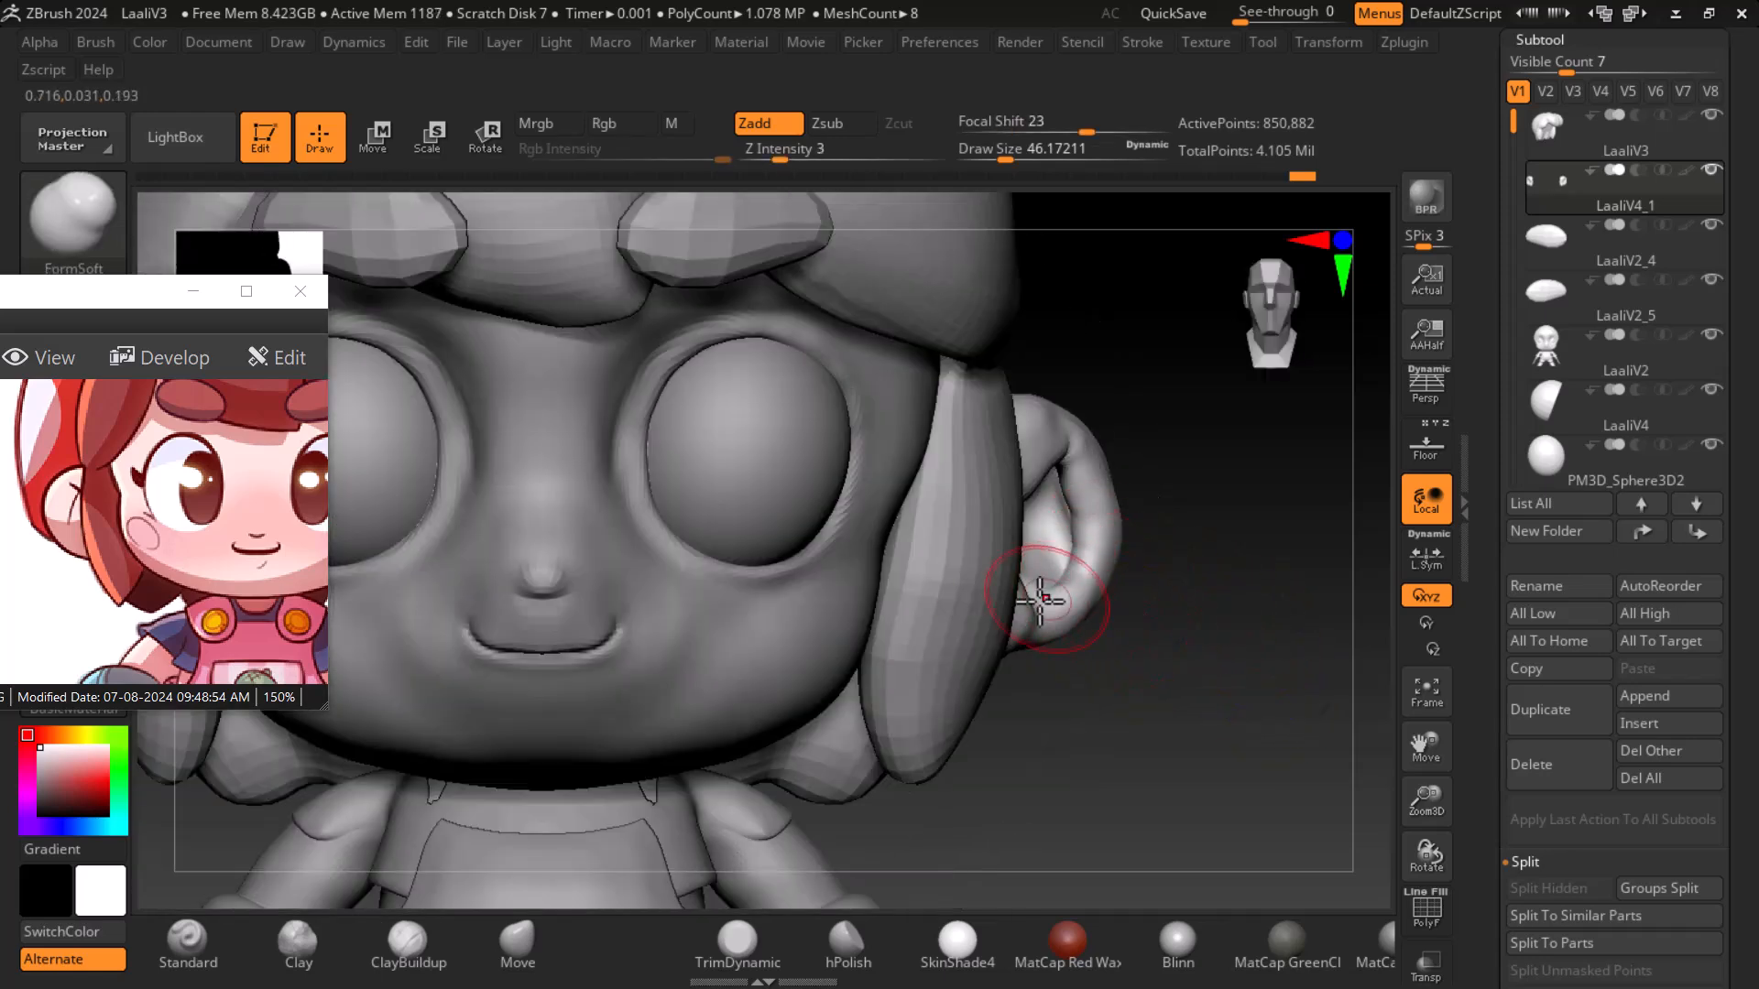
# - Smooth the ear's rim, bowl and the joint between ear and head with the Smooth brush
pyautogui.moveTo(154, 550)
pyautogui.mouseDown()
pyautogui.moveTo(233, 560)
pyautogui.moveTo(225, 527)
pyautogui.moveTo(207, 566)
pyautogui.mouseUp()
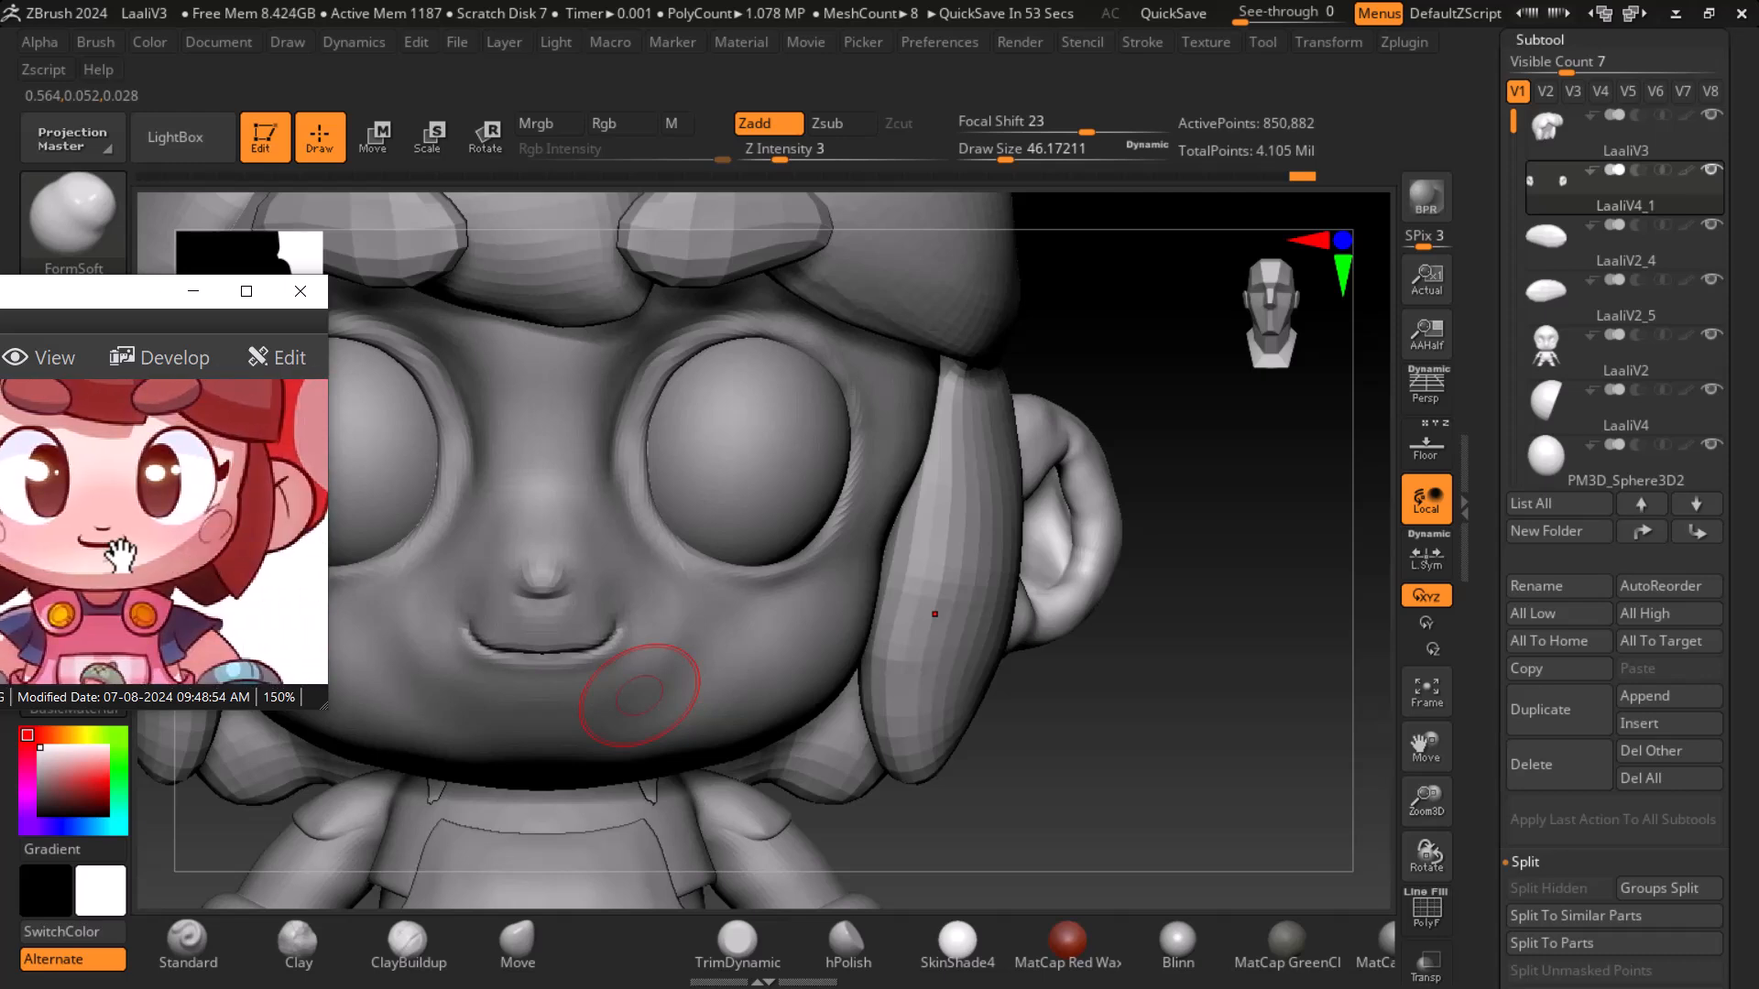
pyautogui.moveTo(1295, 711); pyautogui.dragTo(1197, 640)
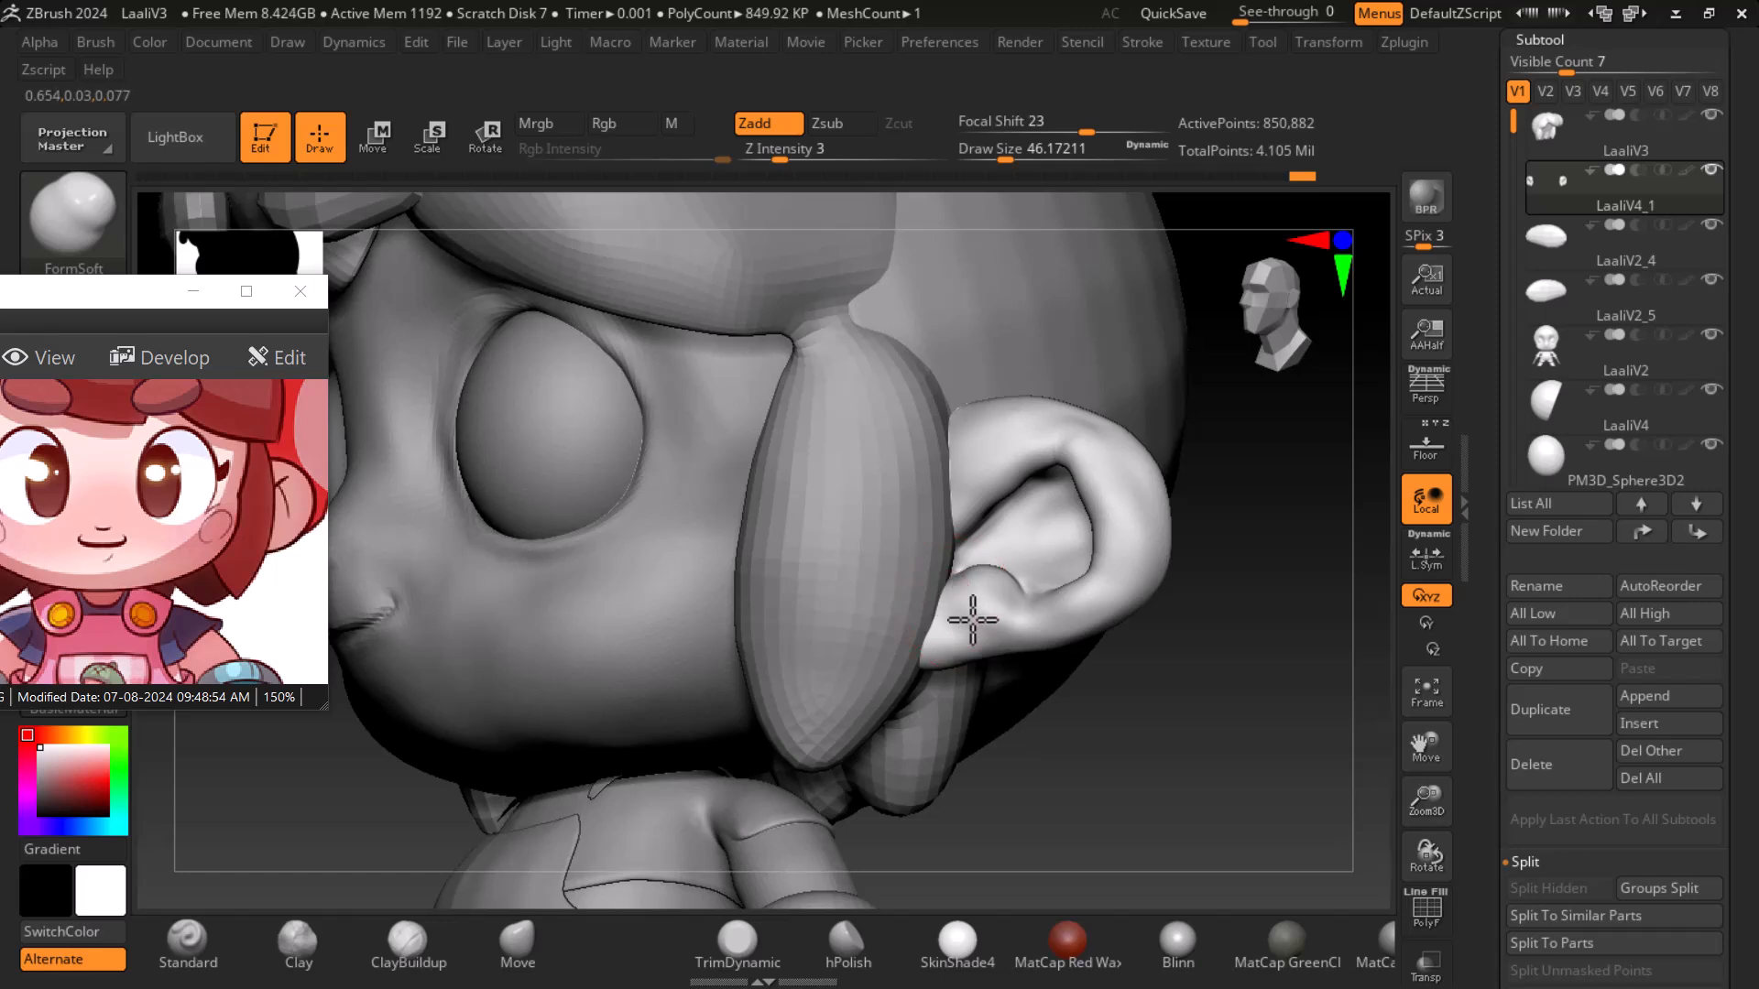
pyautogui.press('shift')
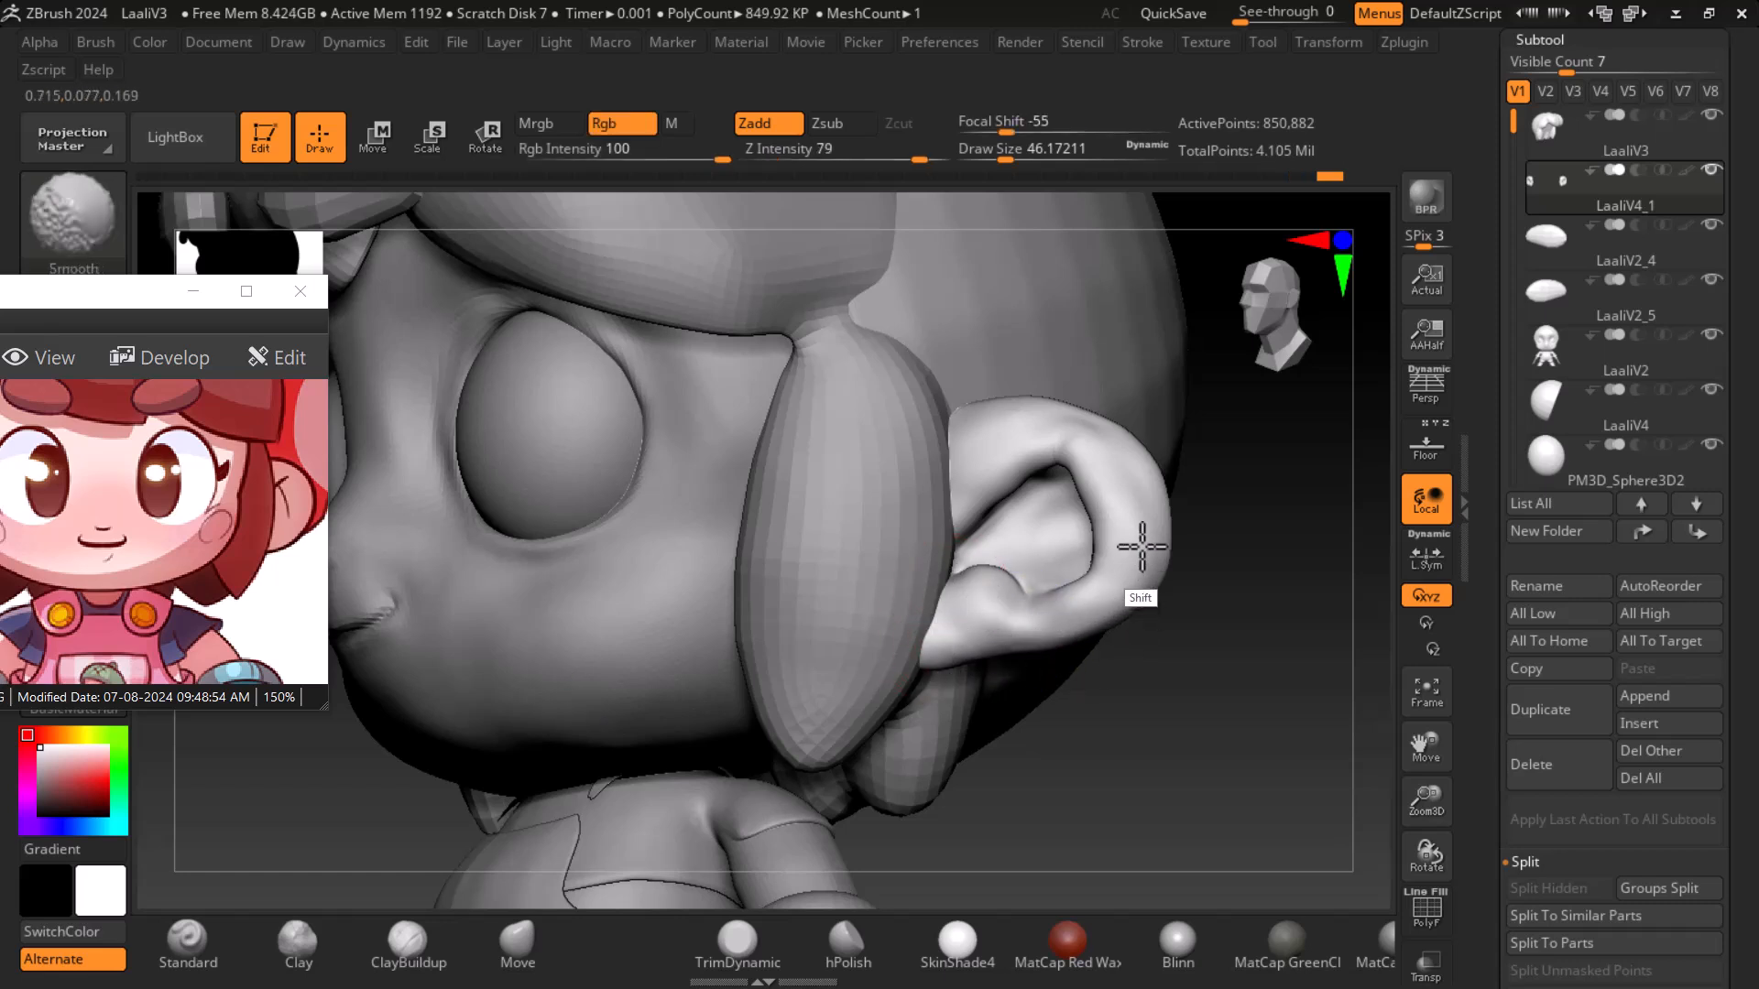
pyautogui.moveTo(1194, 511)
pyautogui.mouseDown()
pyautogui.moveTo(1304, 629)
pyautogui.moveTo(1231, 687)
pyautogui.moveTo(1190, 561)
pyautogui.moveTo(1261, 657)
pyautogui.mouseUp()
pyautogui.moveTo(1169, 707)
pyautogui.mouseDown()
pyautogui.moveTo(1228, 800)
pyautogui.moveTo(1230, 847)
pyautogui.mouseUp()
pyautogui.moveTo(949, 458)
pyautogui.mouseDown()
pyautogui.moveTo(913, 427)
pyautogui.moveTo(1007, 448)
pyautogui.moveTo(882, 448)
pyautogui.moveTo(1079, 512)
pyautogui.moveTo(1079, 589)
pyautogui.moveTo(1178, 687)
pyautogui.moveTo(836, 738)
pyautogui.moveTo(902, 710)
pyautogui.mouseUp()
pyautogui.moveTo(909, 578)
pyautogui.keyDown('shift'); pyautogui.mouseDown()
pyautogui.moveTo(905, 564)
pyautogui.moveTo(895, 640)
pyautogui.mouseUp(); pyautogui.keyUp('shift')
pyautogui.moveTo(856, 706)
pyautogui.mouseDown()
pyautogui.moveTo(888, 777)
pyautogui.moveTo(954, 711)
pyautogui.mouseUp()
pyautogui.moveTo(1091, 716)
pyautogui.keyDown('shift'); pyautogui.mouseDown()
pyautogui.moveTo(1095, 679)
pyautogui.moveTo(1134, 653)
pyautogui.moveTo(942, 630)
pyautogui.mouseUp(); pyautogui.keyUp('shift')
# - Reduce the draw size to about 30 and refine the ear's lower lobe
pyautogui.press('[')
pyautogui.press('[')
pyautogui.moveTo(800, 574)
pyautogui.mouseDown()
pyautogui.moveTo(804, 590)
pyautogui.moveTo(791, 547)
pyautogui.moveTo(755, 535)
pyautogui.moveTo(735, 608)
pyautogui.mouseUp()
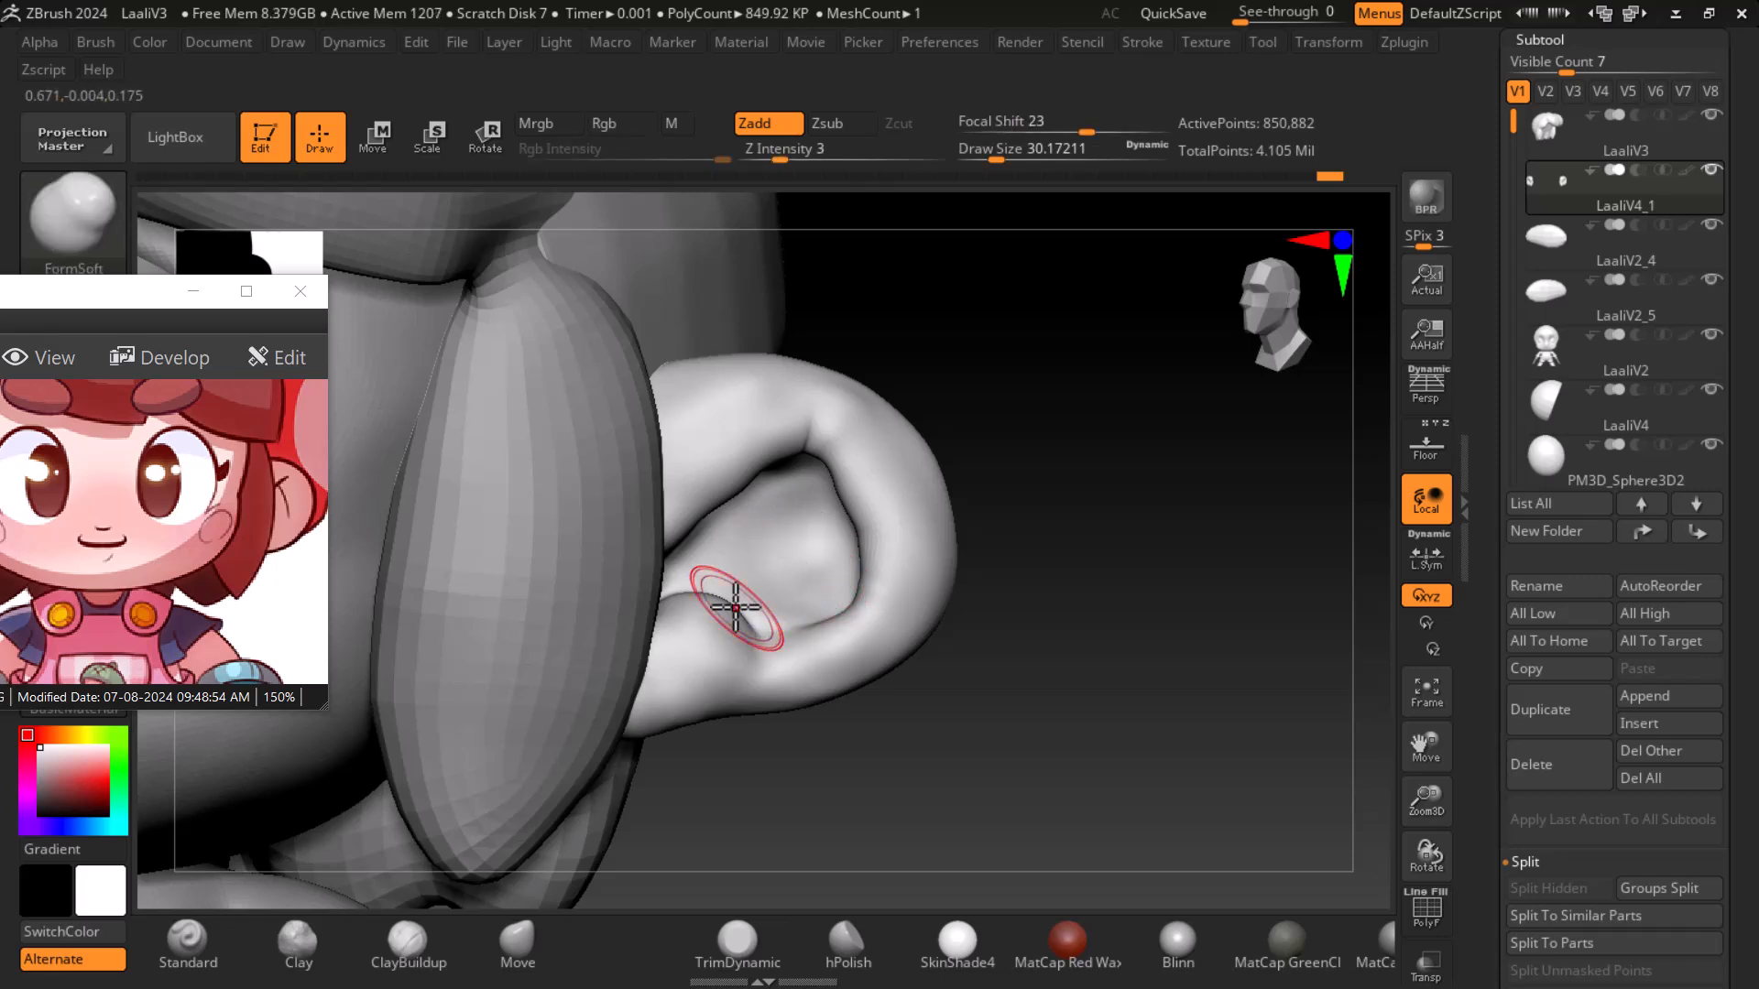
pyautogui.moveTo(1113, 697); pyautogui.dragTo(1167, 685)
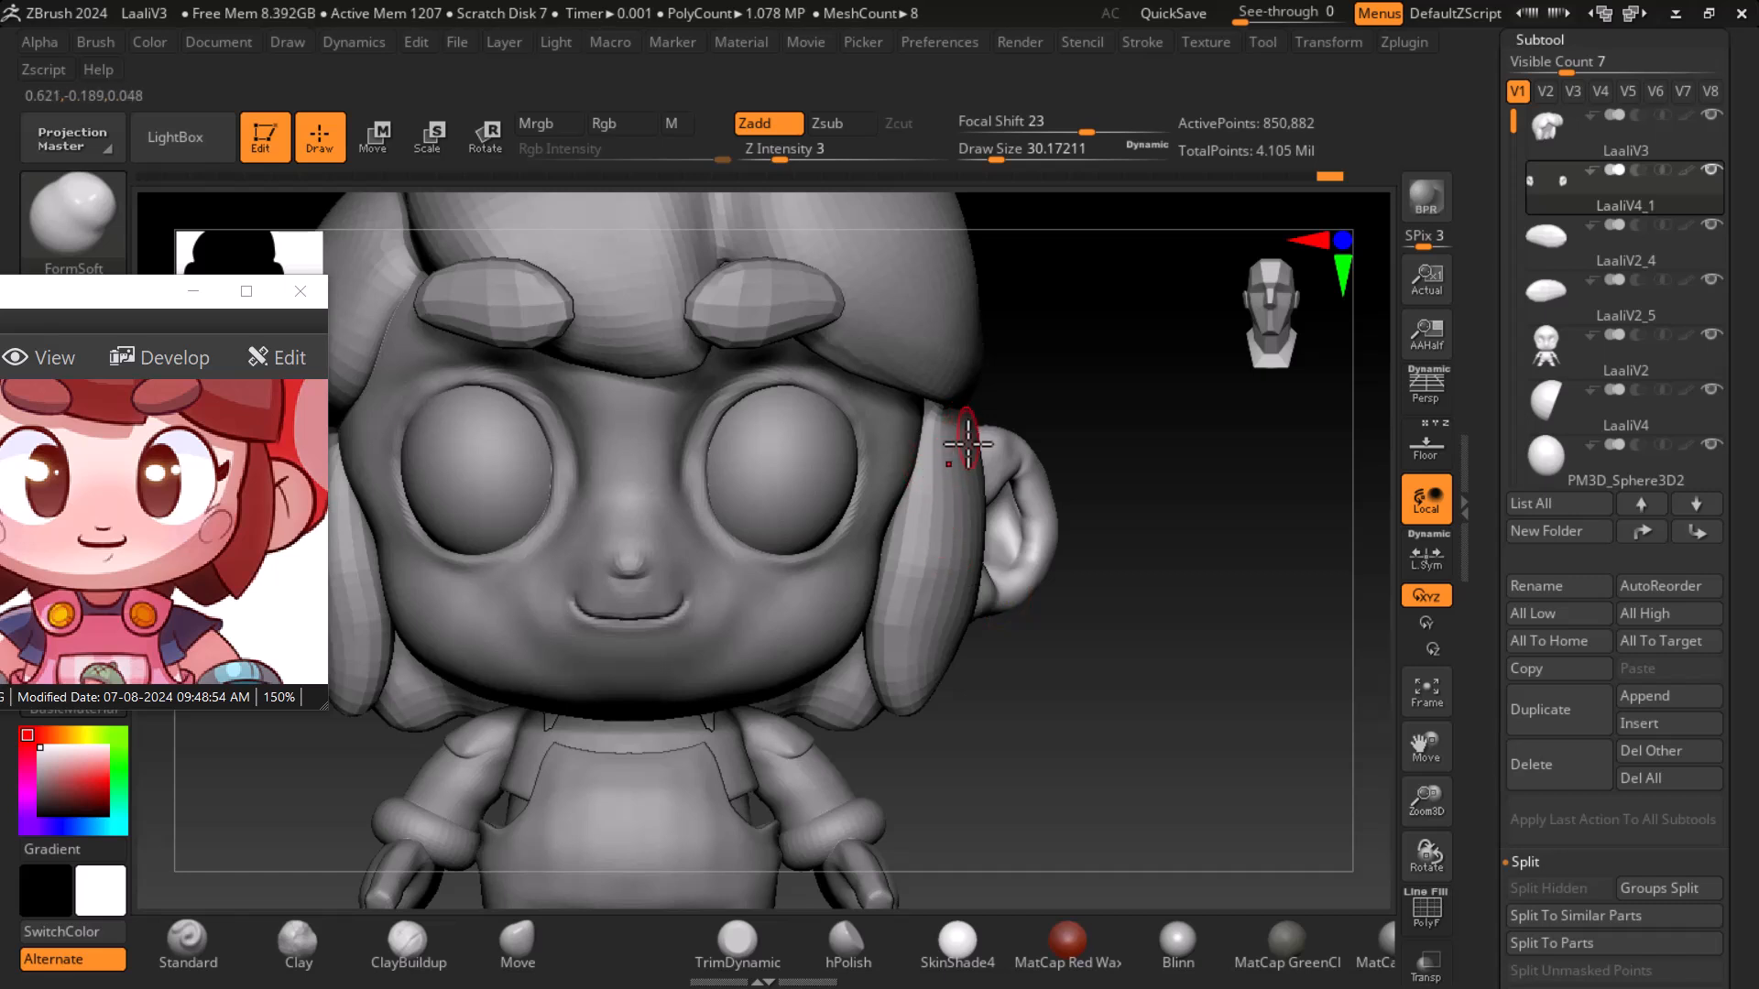
# - Reselect the ear subtool, switch to the Move brush at about 62 draw size and push the ear against the head
pyautogui.keyDown('alt'); pyautogui.click(981, 539); pyautogui.keyUp('alt')
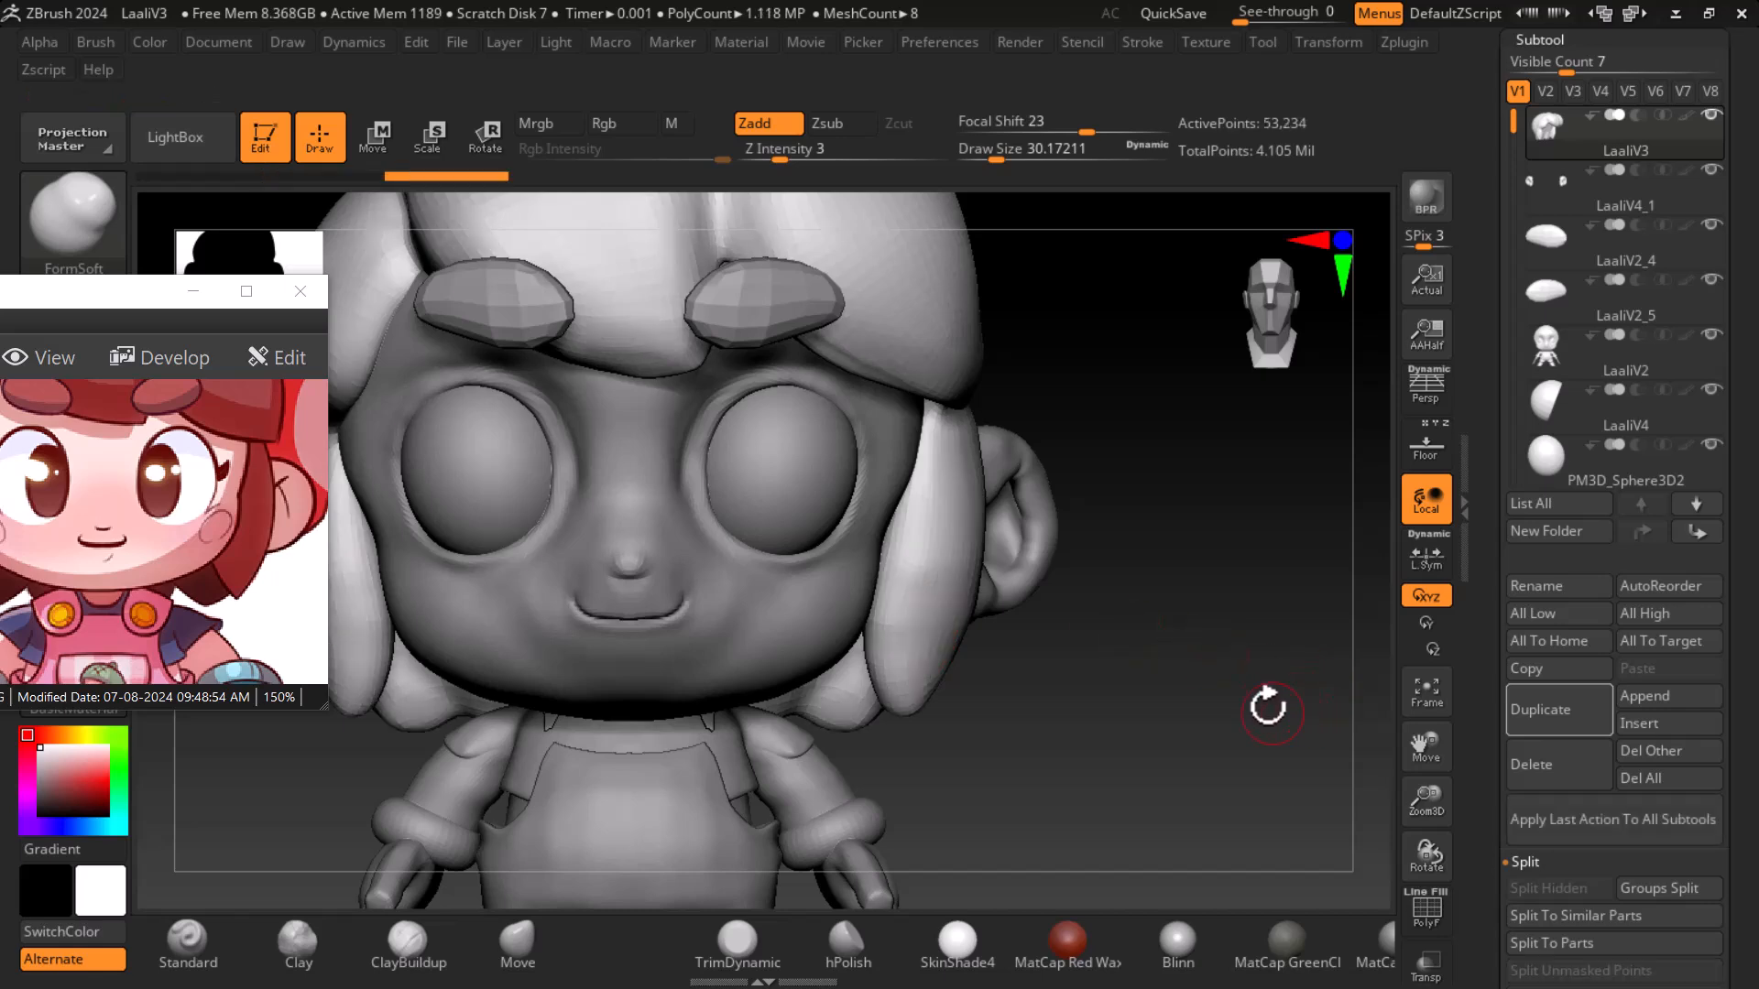
pyautogui.moveTo(1200, 623); pyautogui.dragTo(1139, 675)
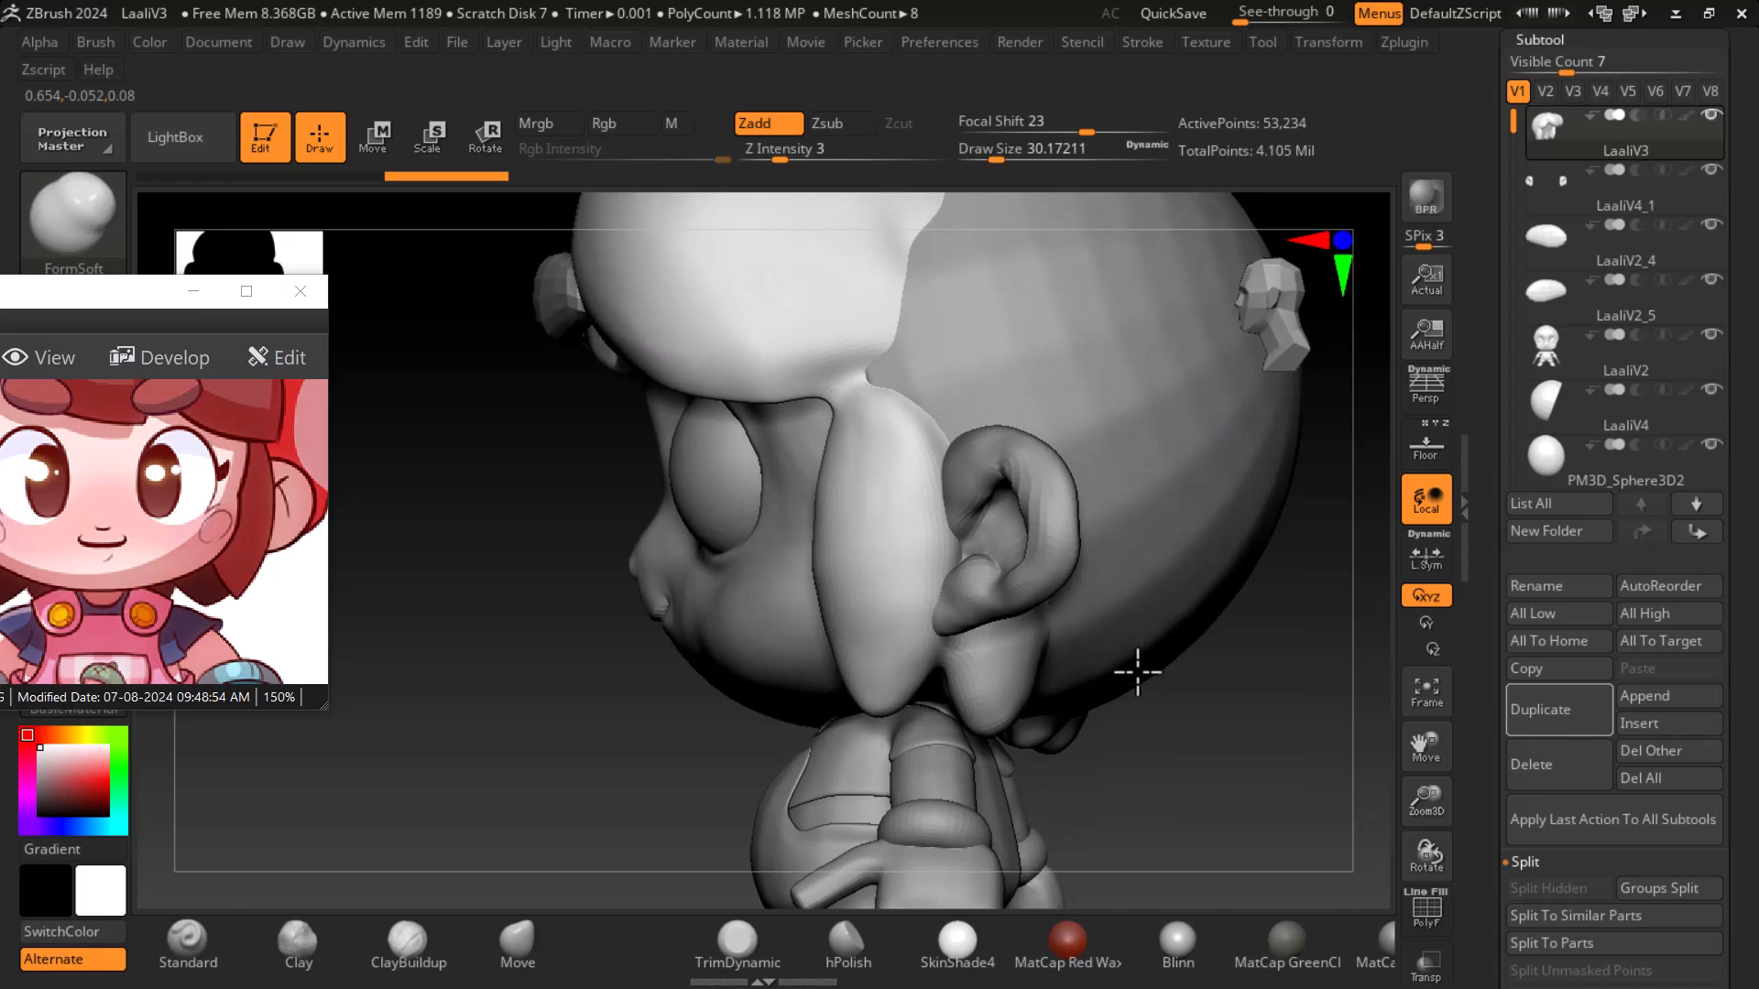
pyautogui.moveTo(596, 764)
pyautogui.mouseDown()
pyautogui.moveTo(568, 745)
pyautogui.moveTo(628, 778)
pyautogui.mouseUp()
pyautogui.moveTo(1195, 835)
pyautogui.keyDown('alt'); pyautogui.mouseDown()
pyautogui.moveTo(1188, 743)
pyautogui.moveTo(1224, 731)
pyautogui.moveTo(1264, 652)
pyautogui.moveTo(1323, 712)
pyautogui.moveTo(1249, 755)
pyautogui.mouseUp(); pyautogui.keyUp('alt')
pyautogui.click(539, 942)
pyautogui.keyDown('alt'); pyautogui.click(975, 504); pyautogui.keyUp('alt')
pyautogui.press(']')
pyautogui.press(']')
pyautogui.press(']')
pyautogui.press(']')
pyautogui.moveTo(796, 555); pyautogui.dragTo(808, 598)
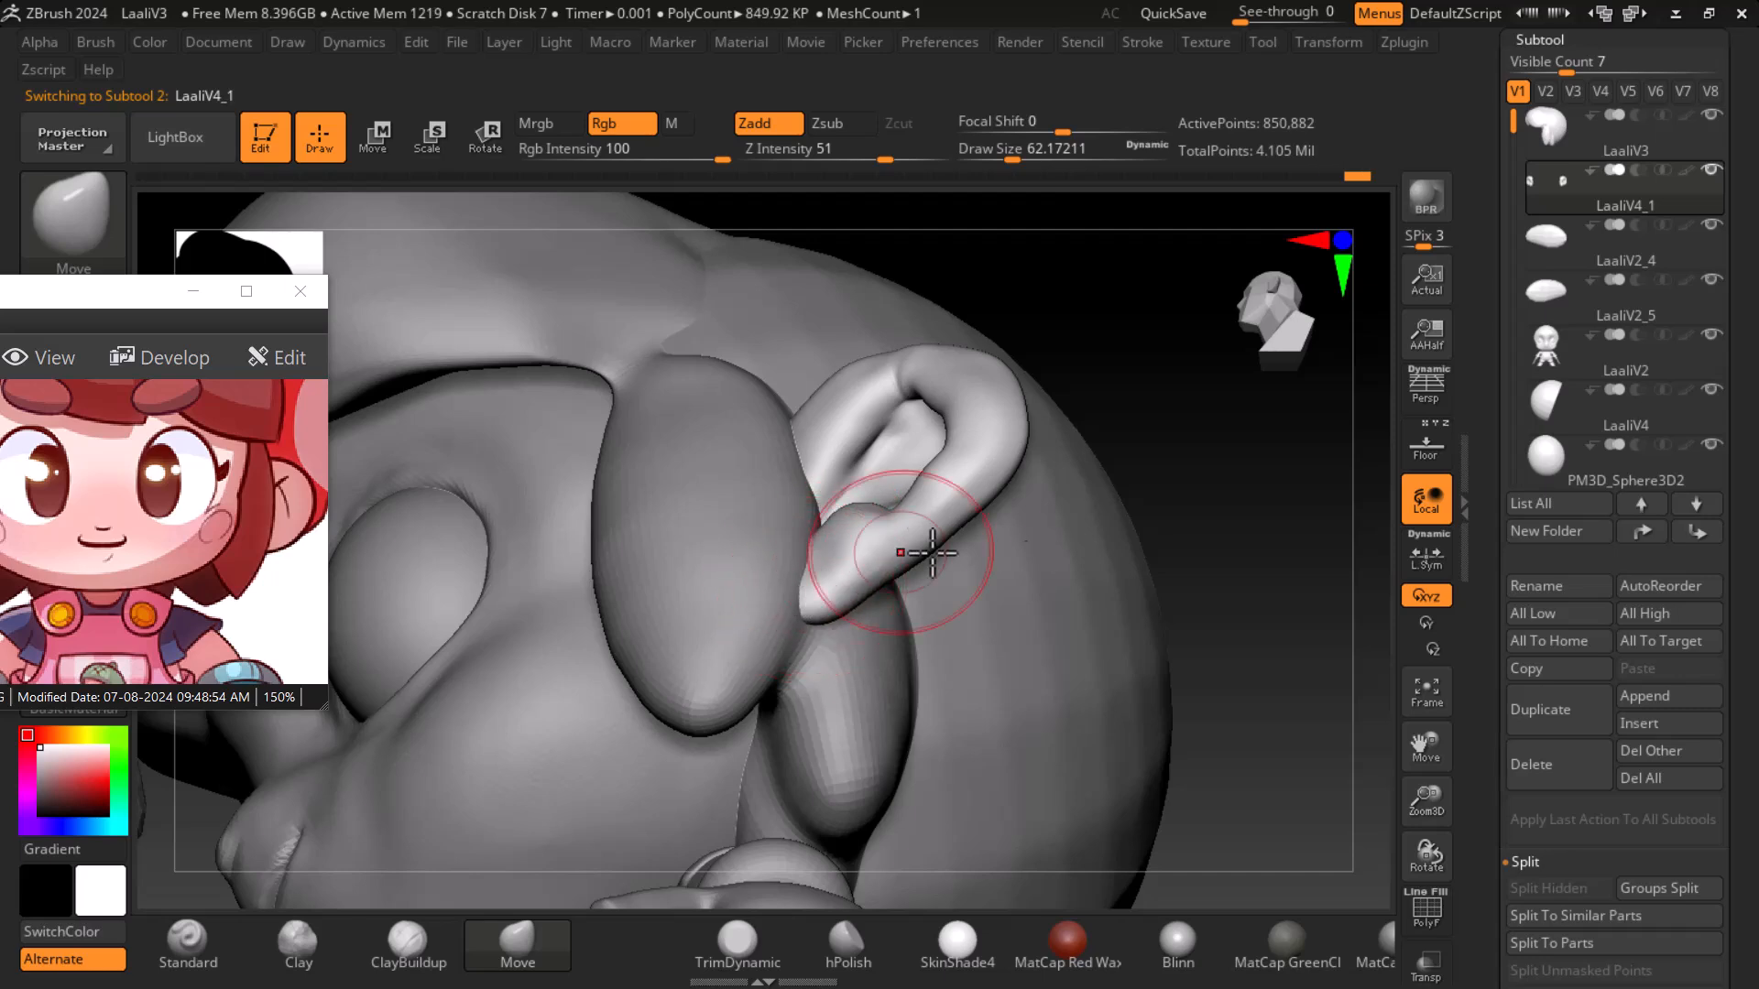
pyautogui.moveTo(1335, 647); pyautogui.dragTo(1287, 698)
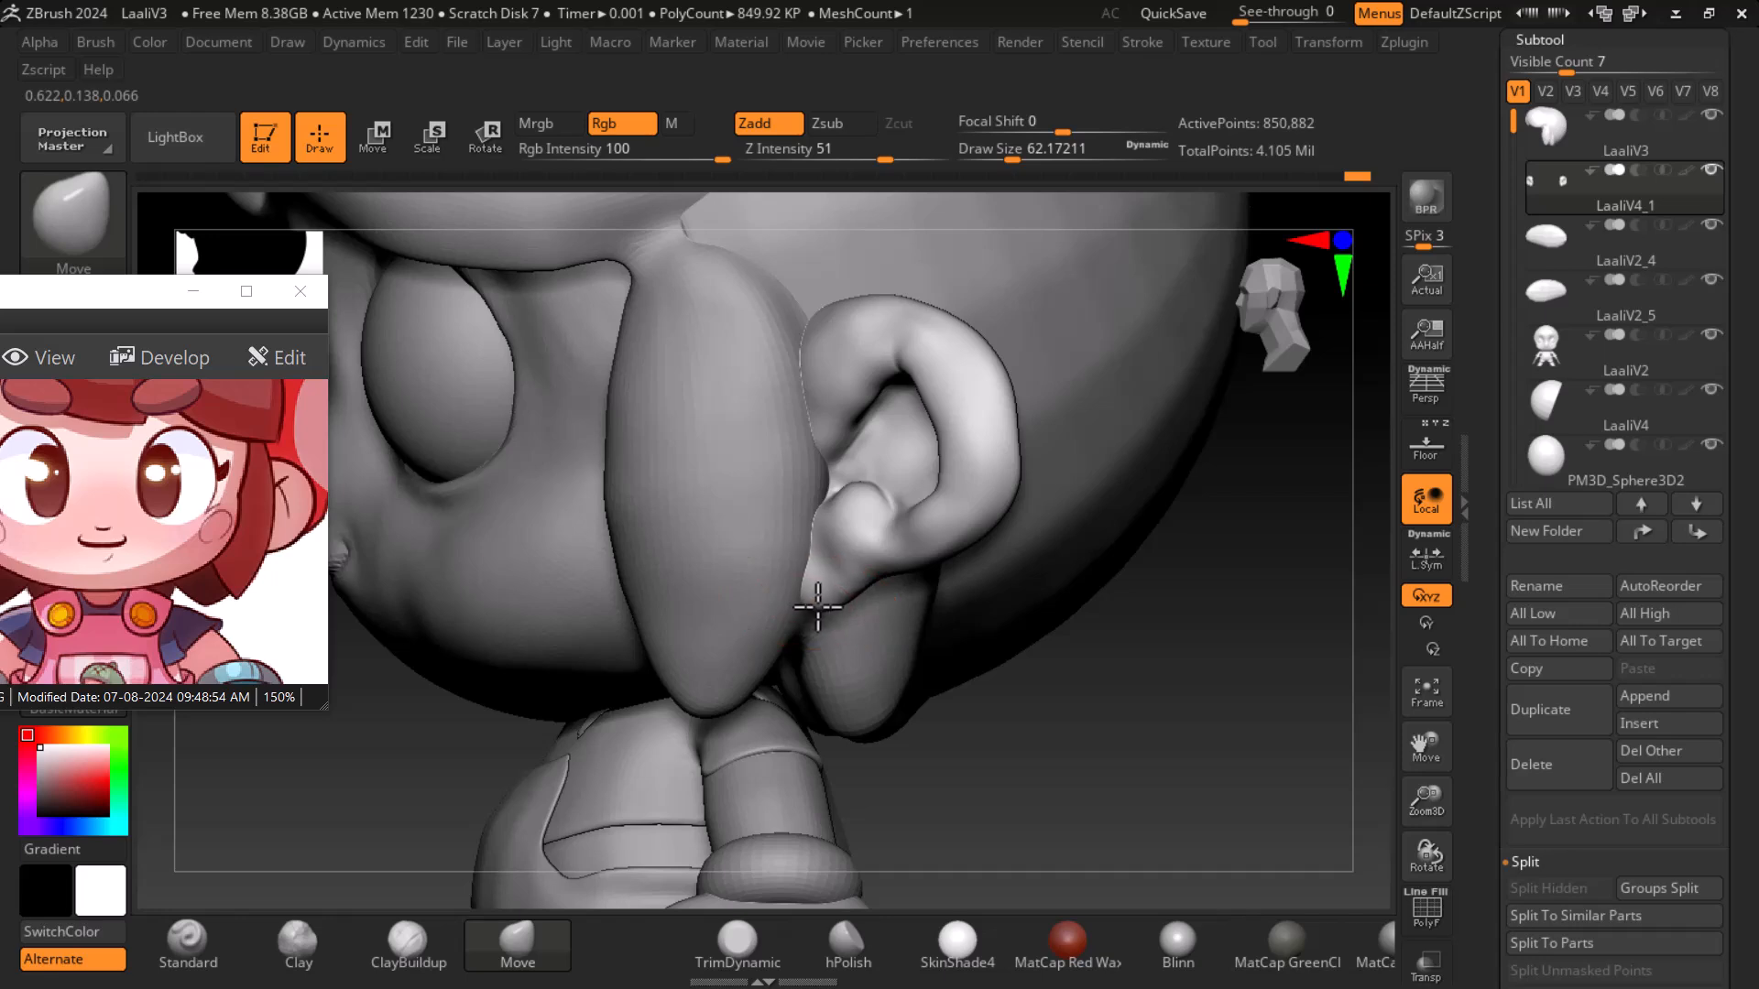
pyautogui.moveTo(1195, 745)
pyautogui.mouseDown()
pyautogui.moveTo(1146, 530)
pyautogui.moveTo(839, 602)
pyautogui.moveTo(827, 556)
pyautogui.moveTo(826, 606)
pyautogui.moveTo(835, 595)
pyautogui.mouseUp()
# - Lower the draw size to about 37, switch to the Standard brush and smooth where the ear meets the head
pyautogui.click(1001, 159)
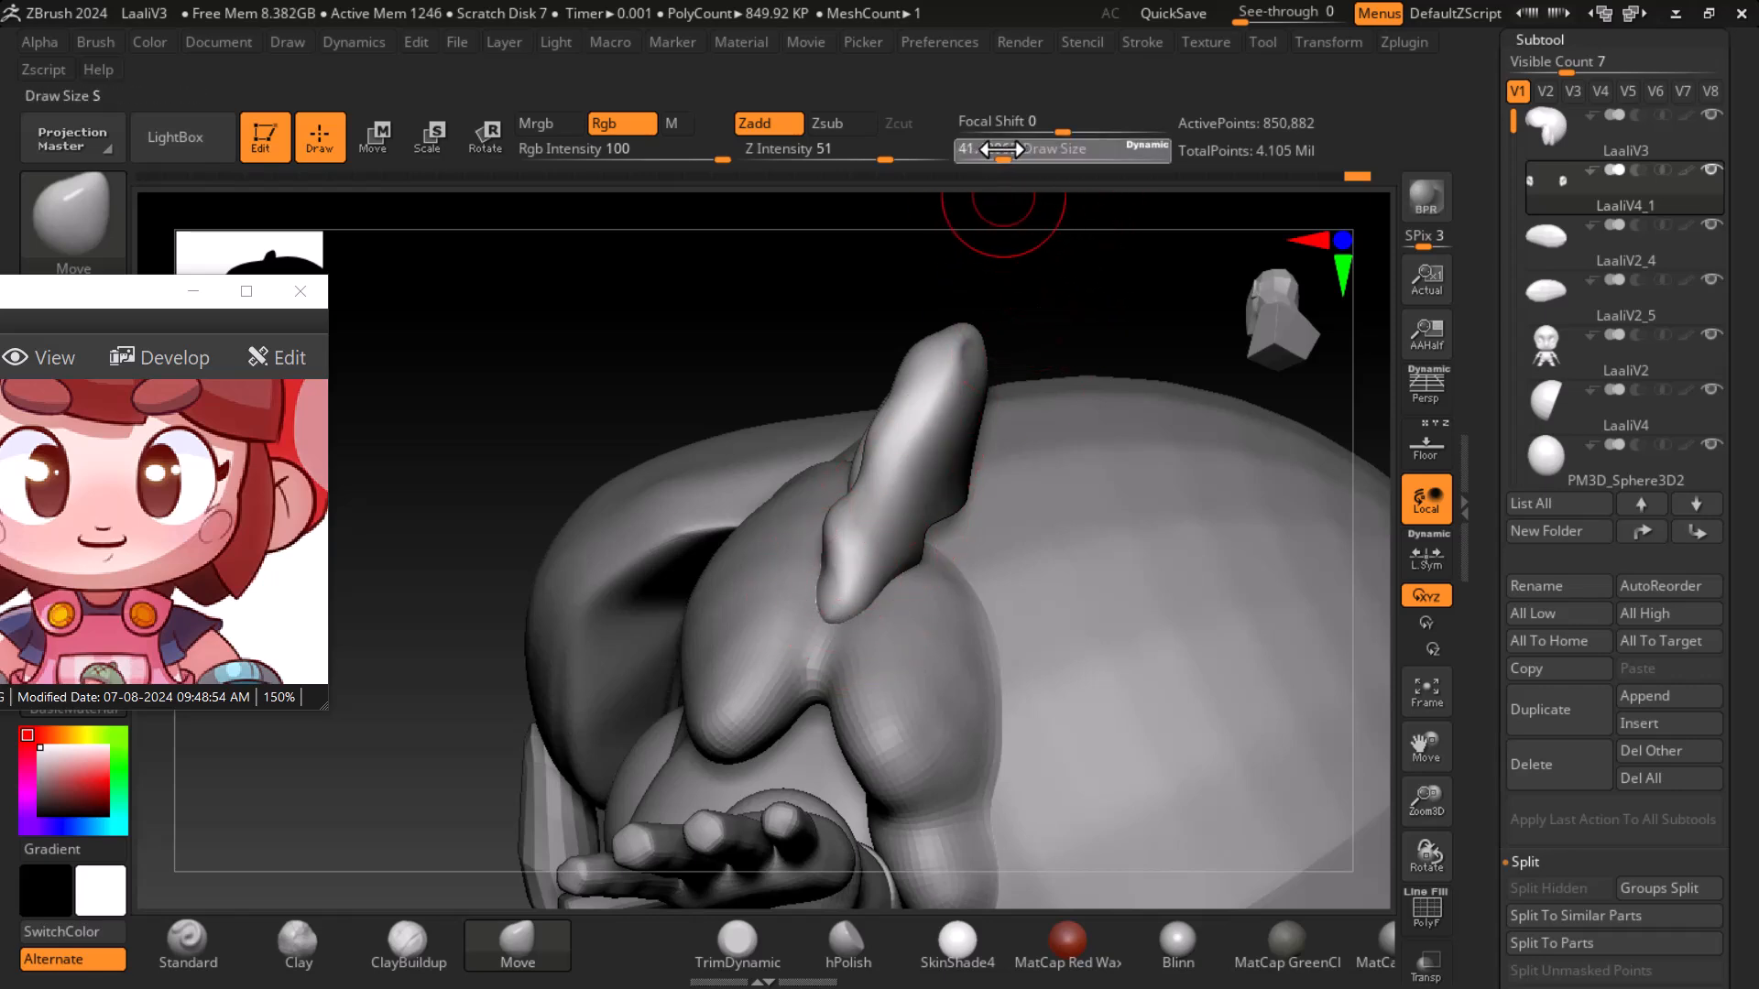
pyautogui.moveTo(719, 311); pyautogui.dragTo(902, 403)
pyautogui.keyDown('shift'); pyautogui.moveTo(1162, 675); pyautogui.dragTo(1190, 616); pyautogui.keyUp('shift')
pyautogui.moveTo(1105, 520)
pyautogui.mouseDown()
pyautogui.moveTo(1125, 389)
pyautogui.moveTo(1158, 404)
pyautogui.moveTo(1248, 628)
pyautogui.moveTo(1217, 601)
pyautogui.moveTo(1240, 640)
pyautogui.moveTo(1227, 705)
pyautogui.moveTo(719, 934)
pyautogui.mouseUp()
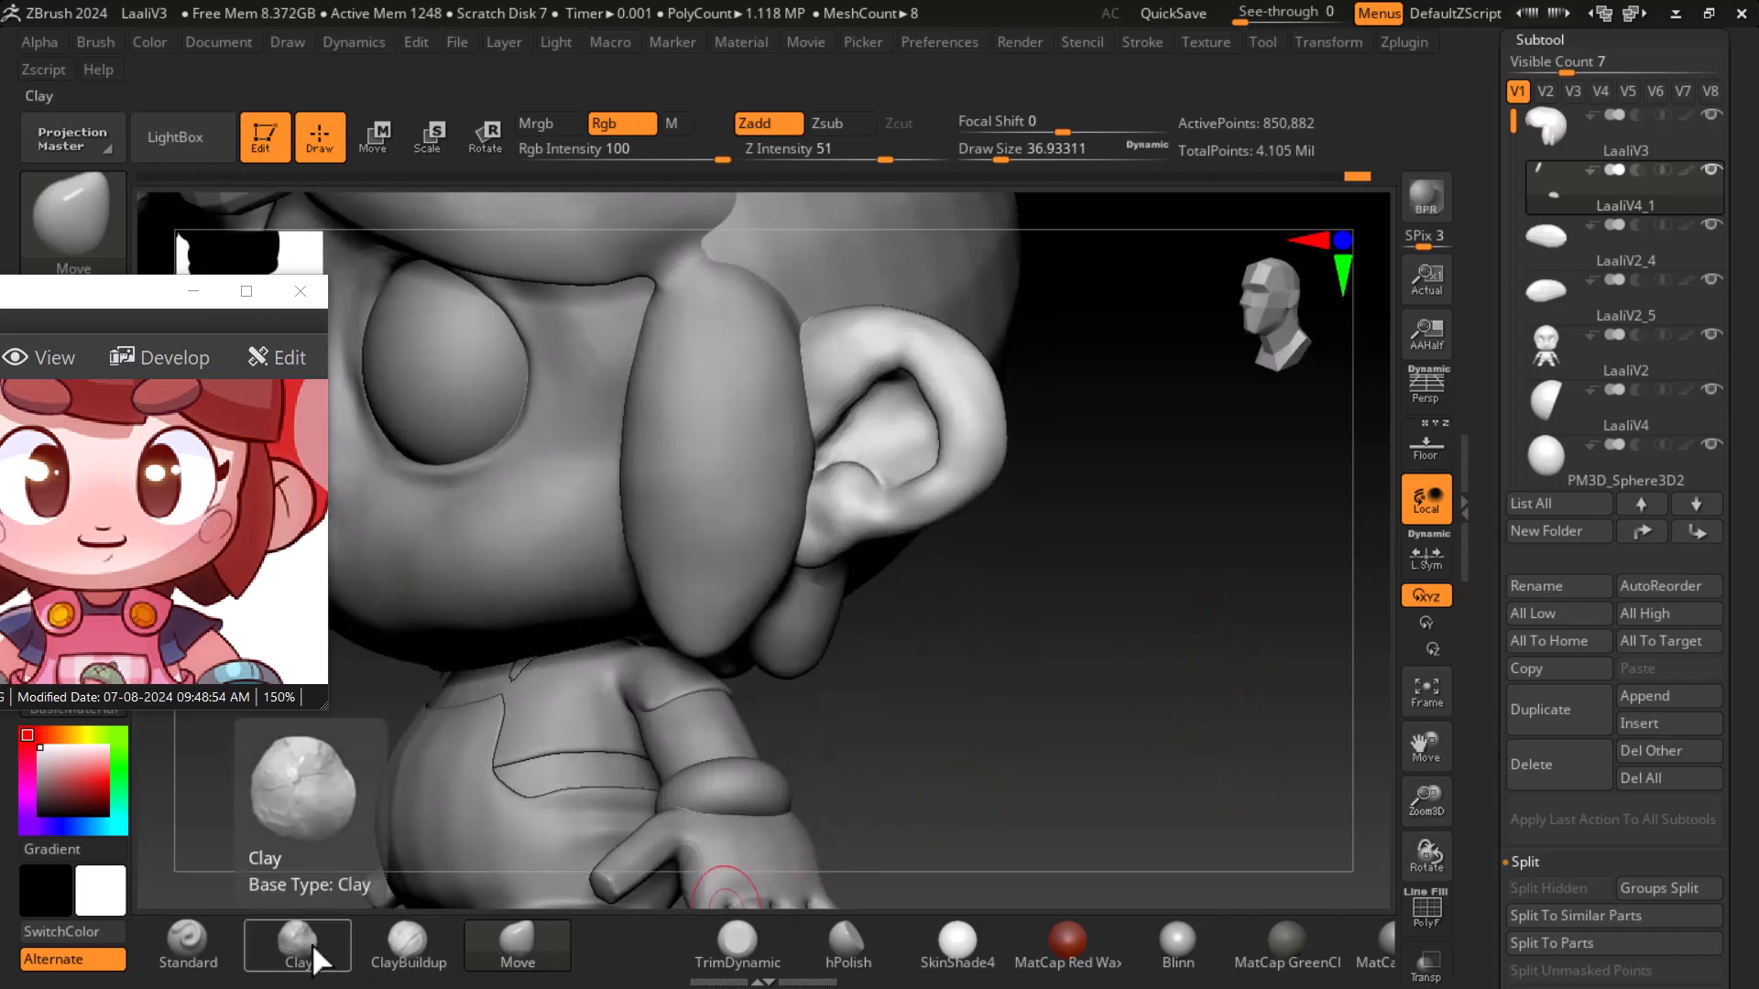
pyautogui.click(187, 939)
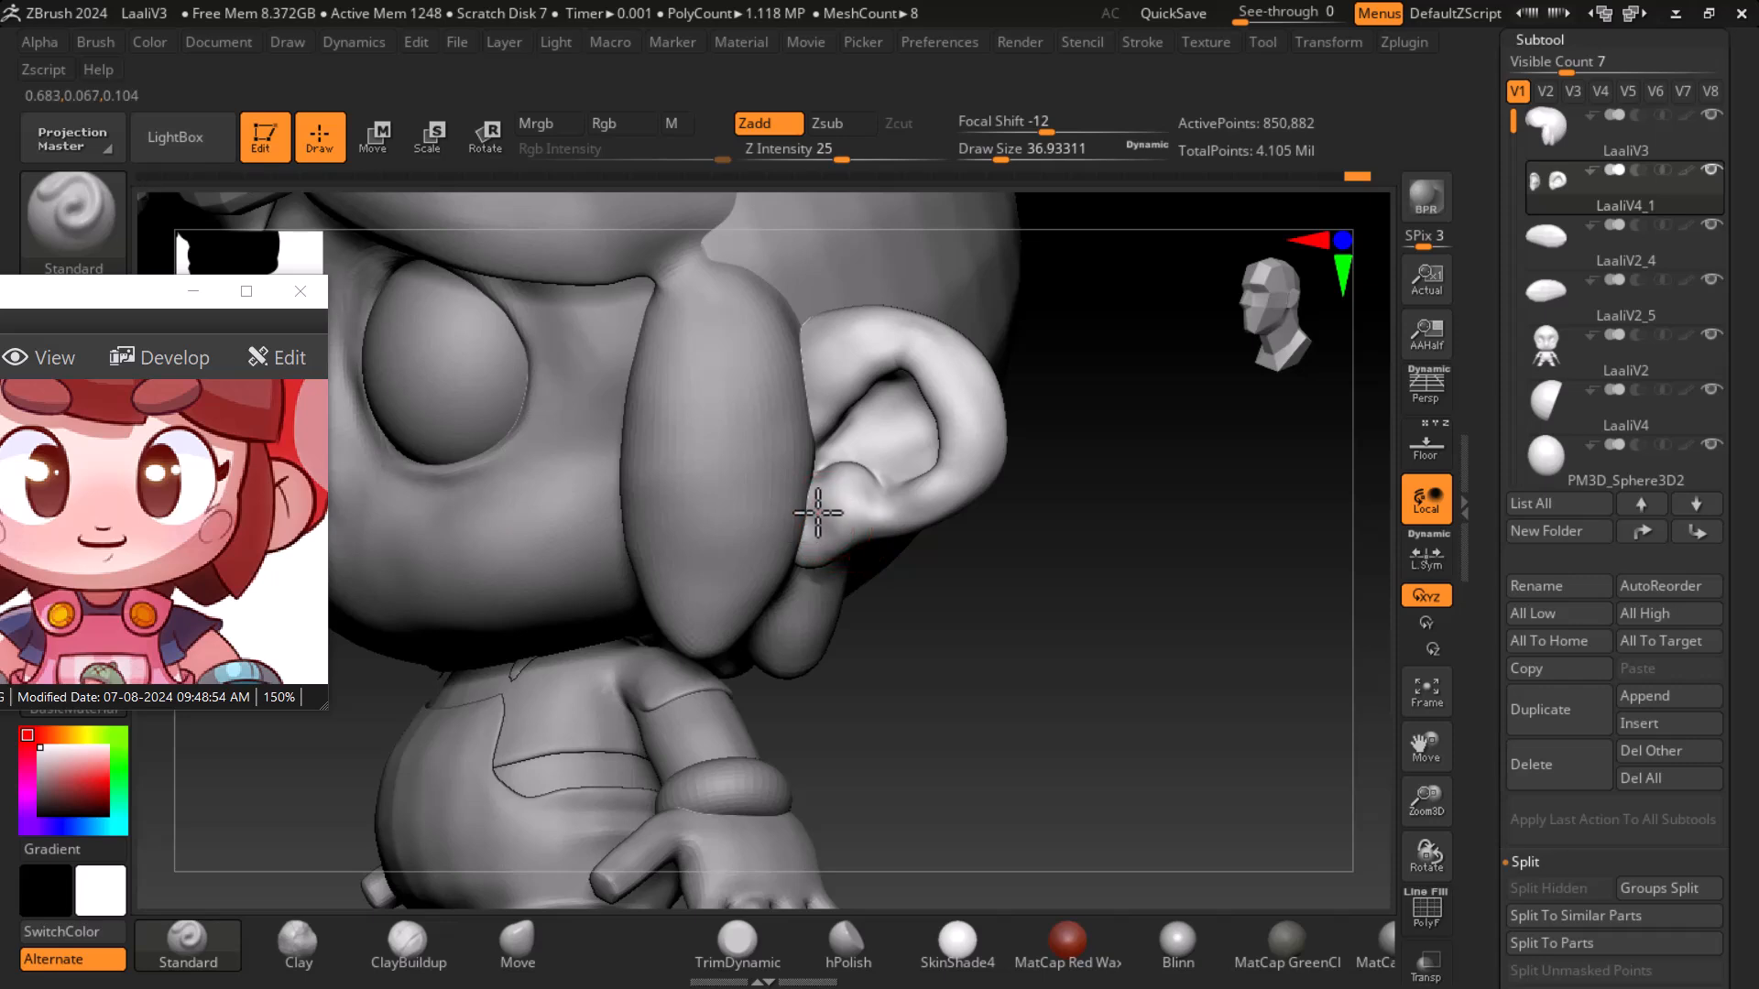
pyautogui.press('shift')
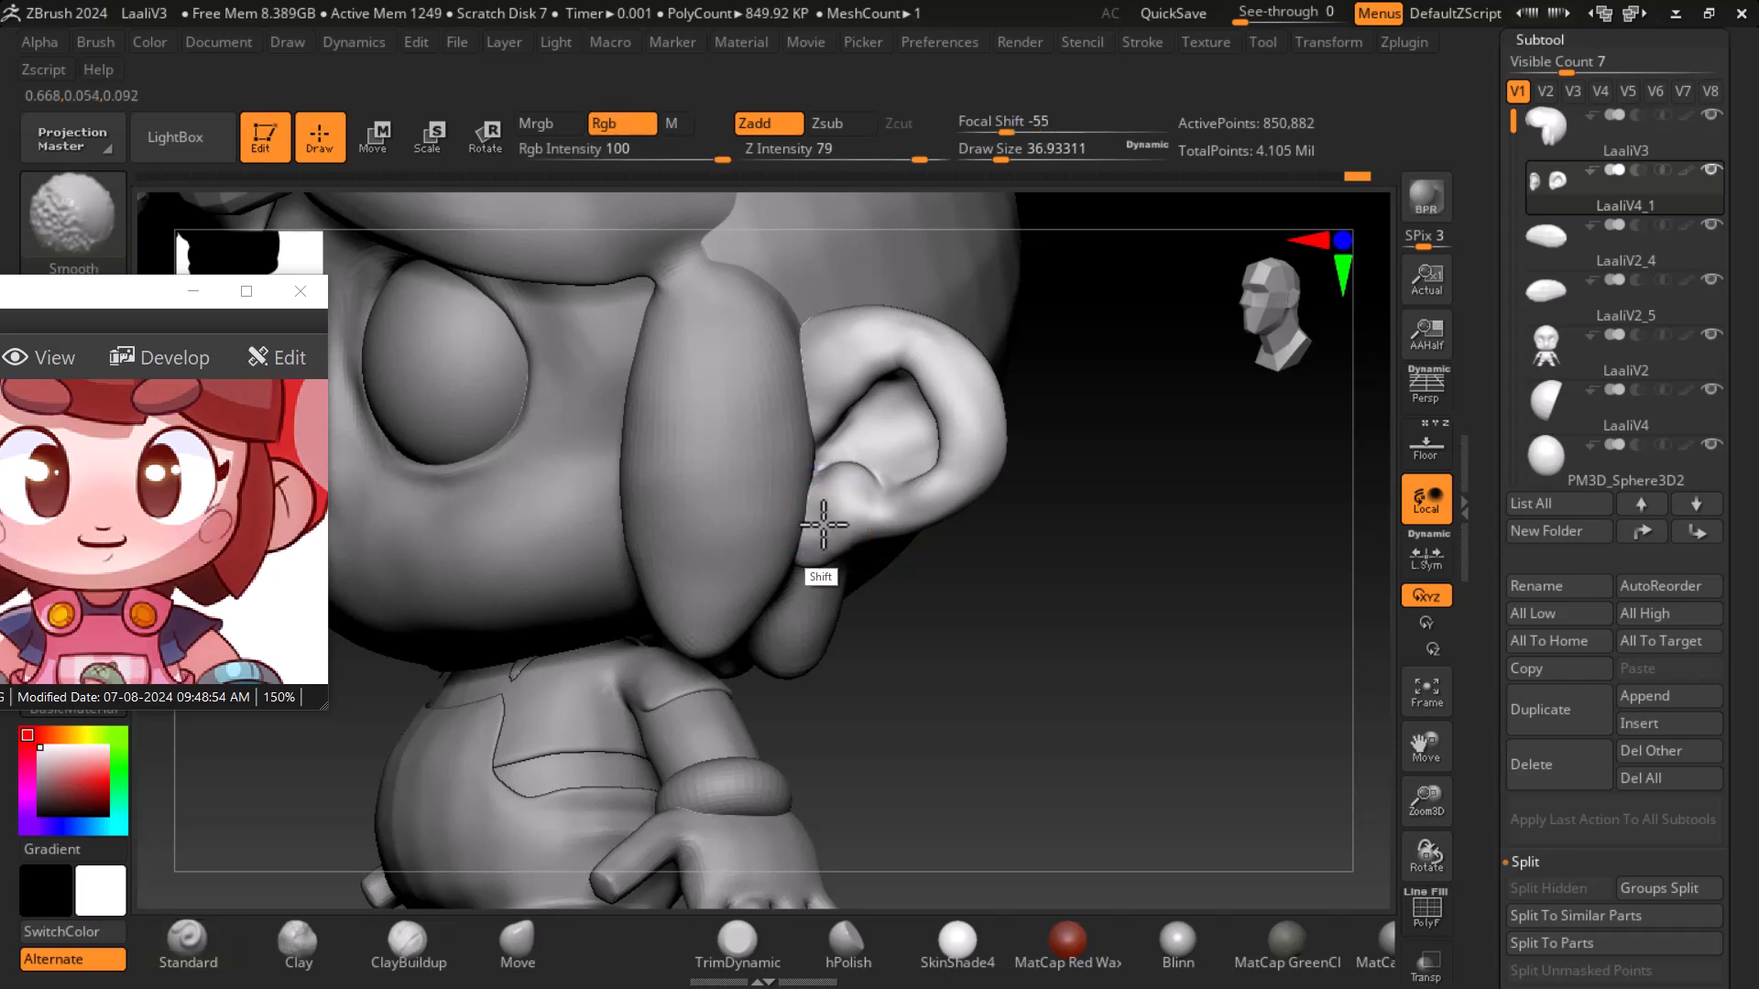
pyautogui.moveTo(1113, 632); pyautogui.dragTo(1215, 680)
pyautogui.keyDown('alt'); pyautogui.moveTo(1218, 696); pyautogui.dragTo(1172, 651); pyautogui.keyUp('alt')
# - Select the LaaliV2_4 subtool and merge it down into the subtool below
pyautogui.keyDown('alt'); pyautogui.click(850, 423); pyautogui.keyUp('alt')
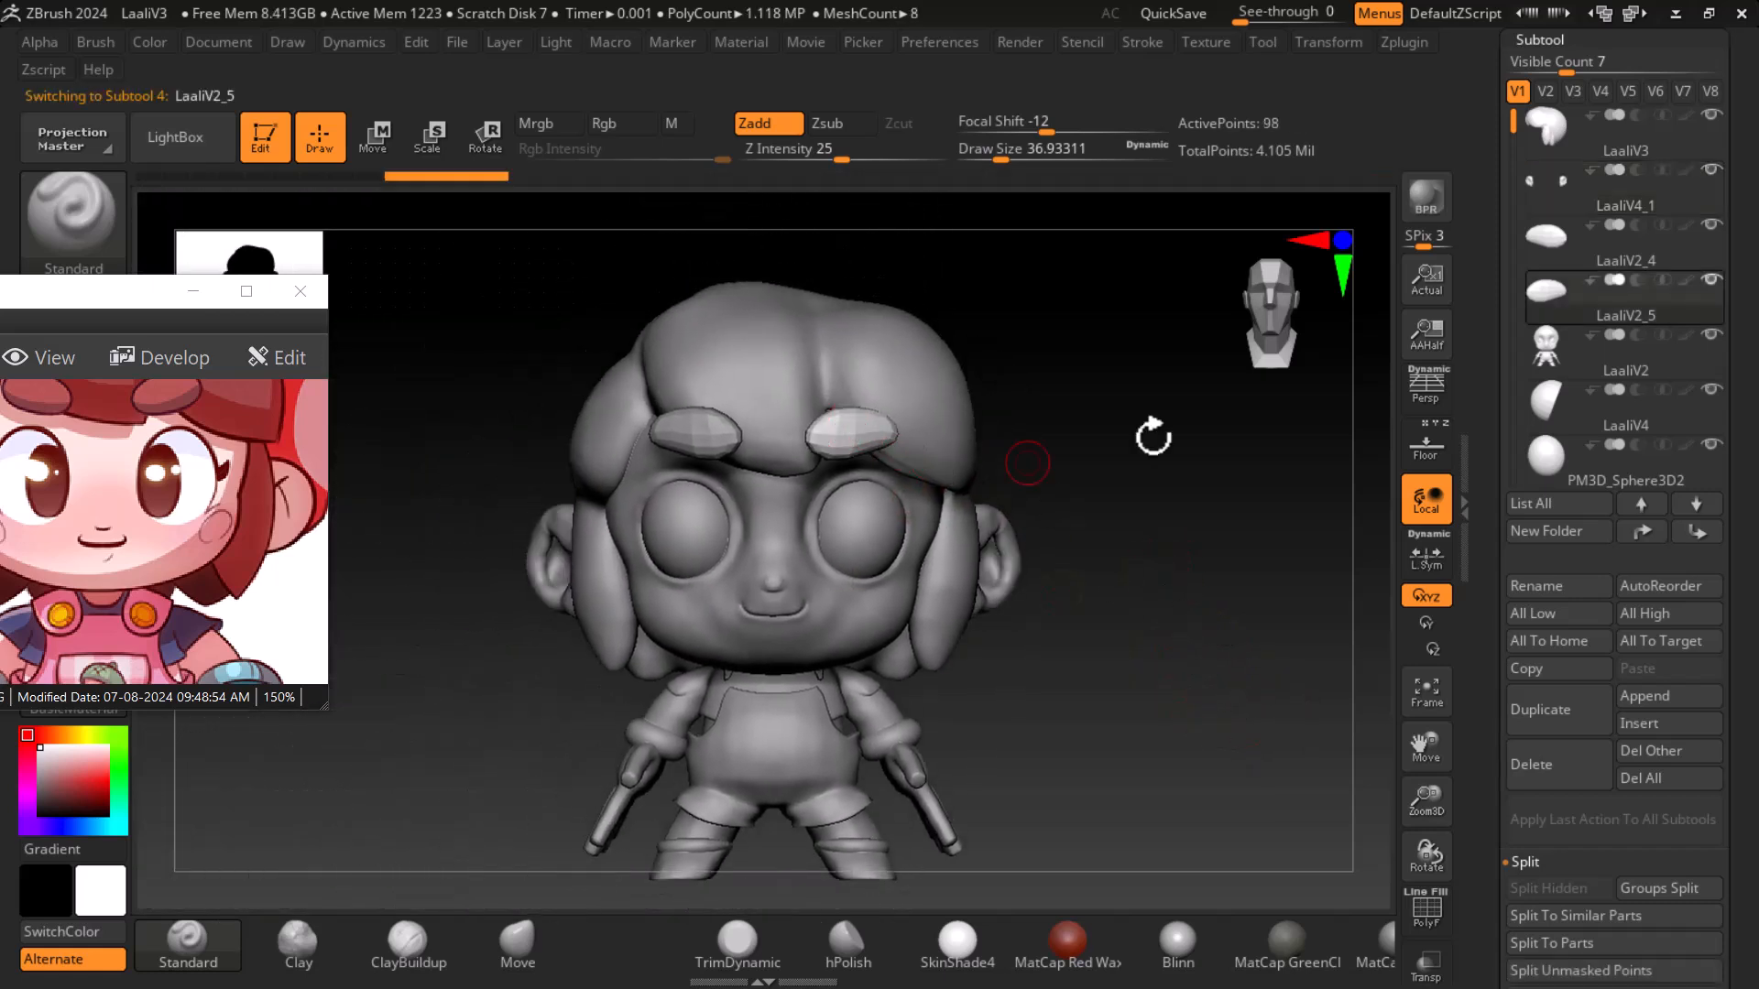
pyautogui.click(1553, 253)
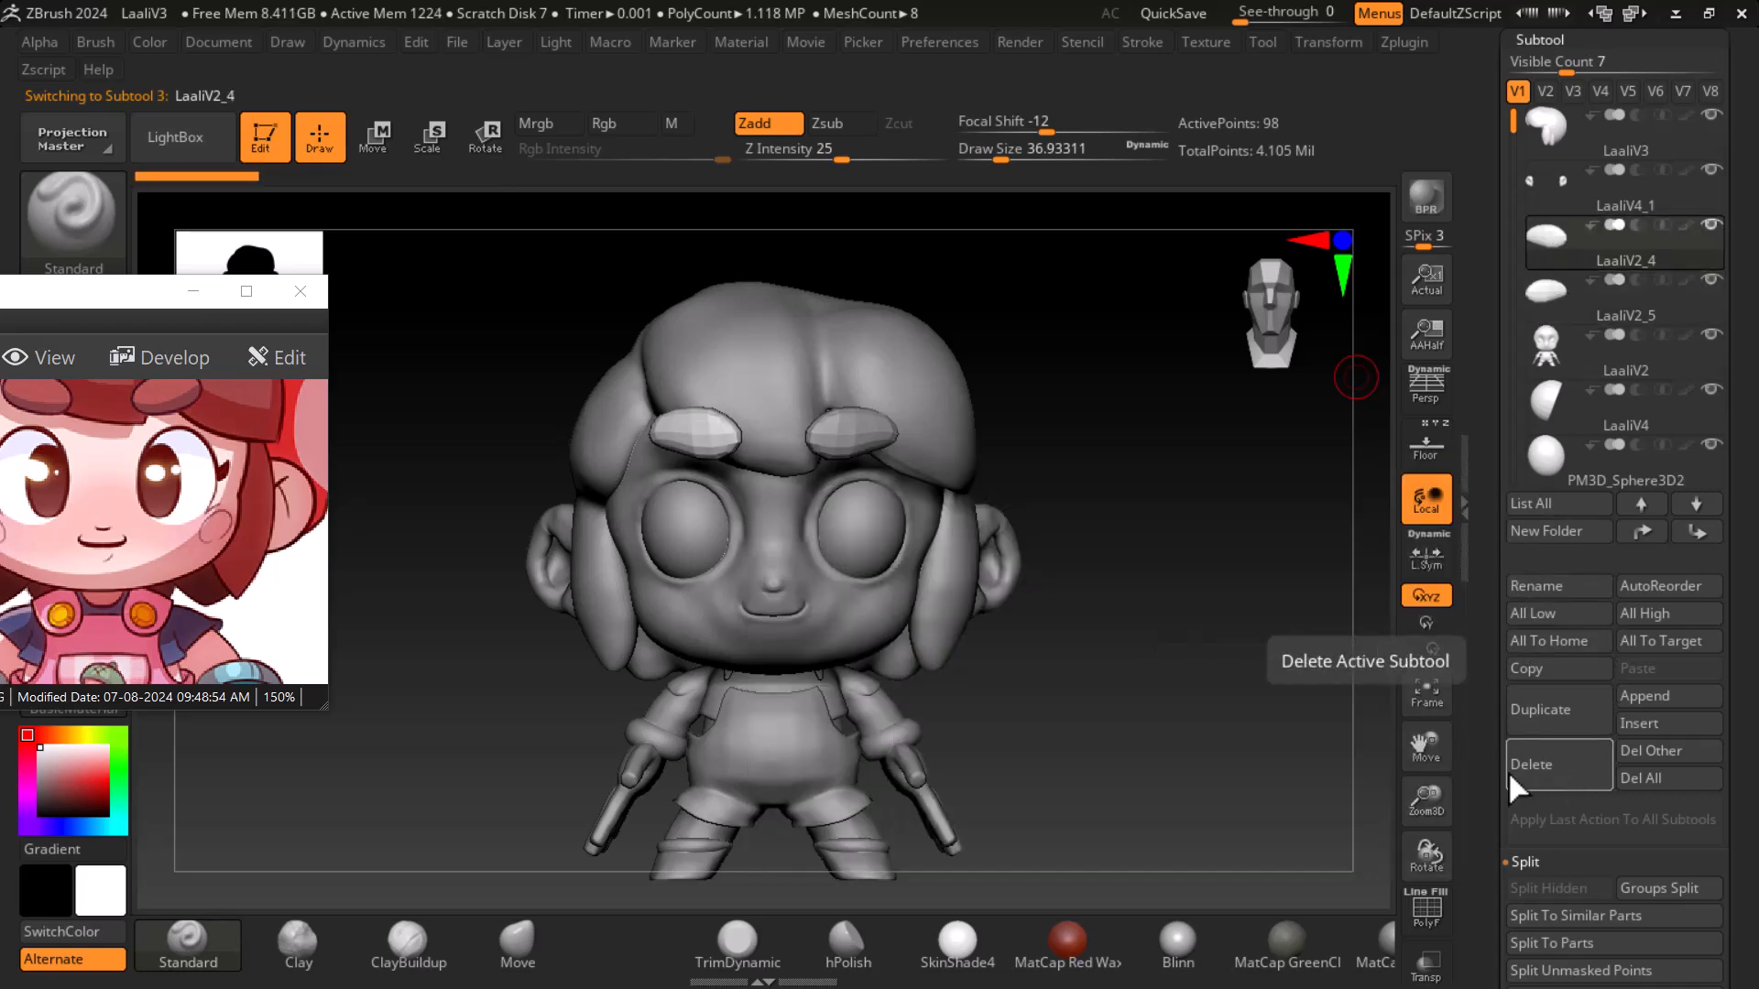
pyautogui.moveTo(1483, 767); pyautogui.dragTo(1483, 659)
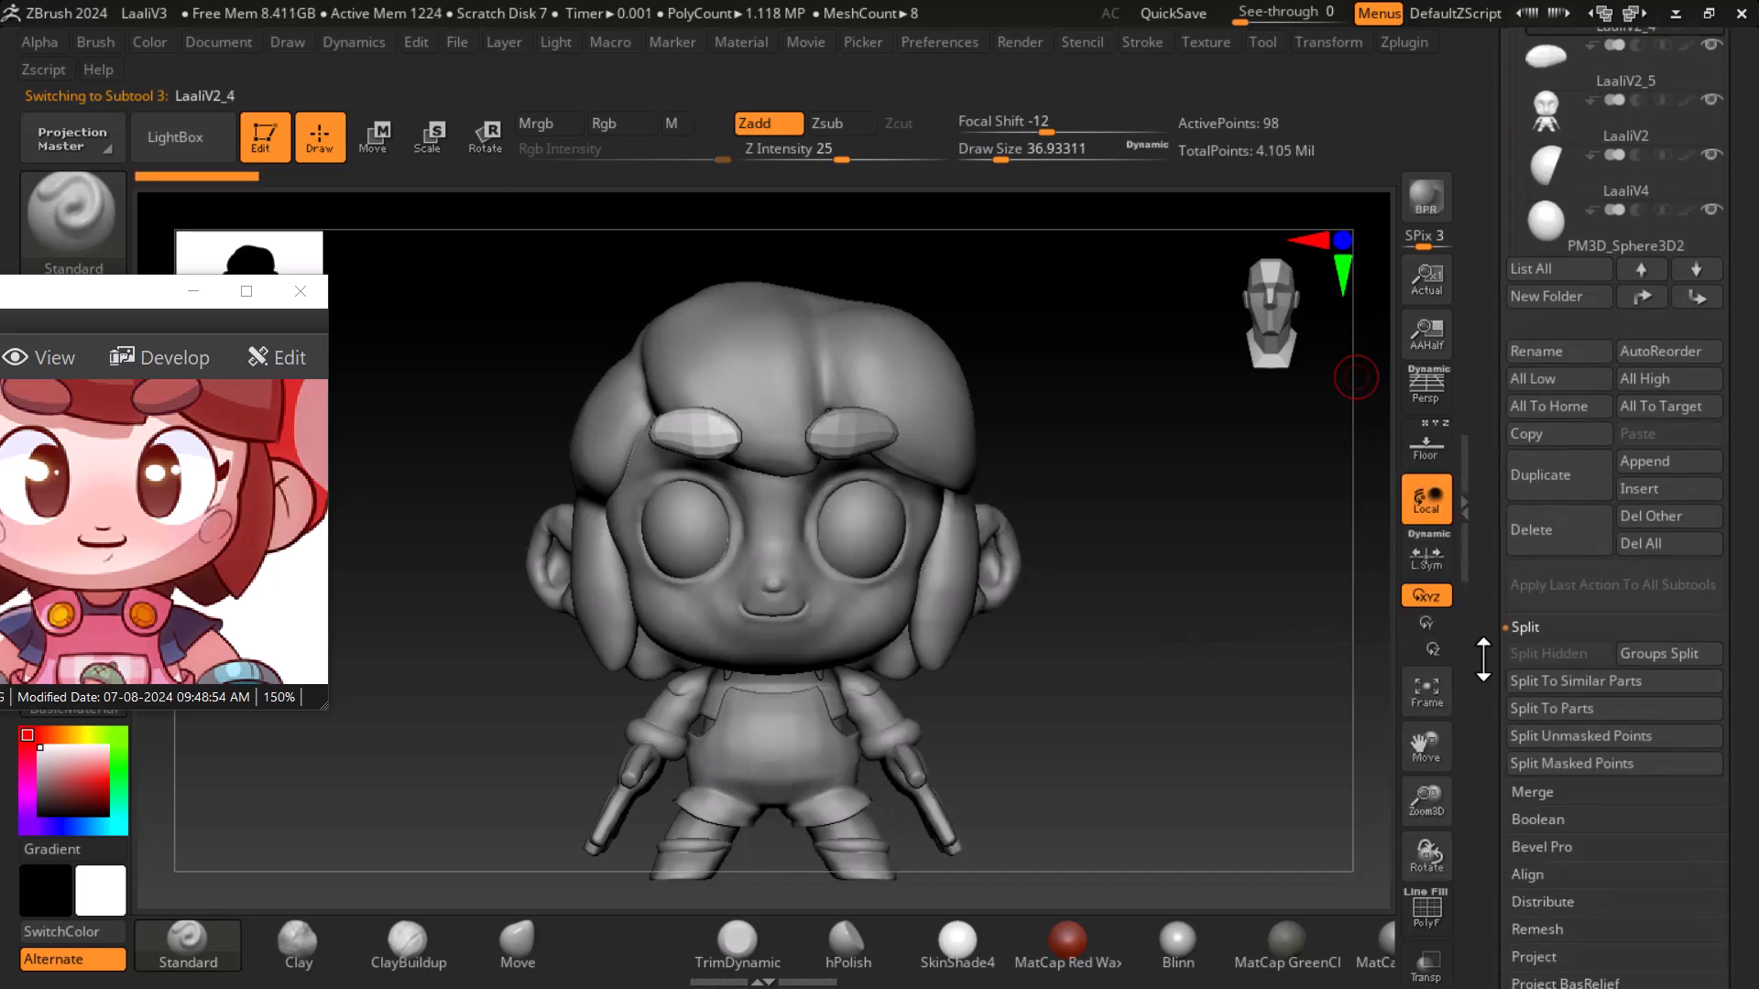
pyautogui.click(1526, 793)
pyautogui.moveTo(1479, 206); pyautogui.dragTo(1472, 266)
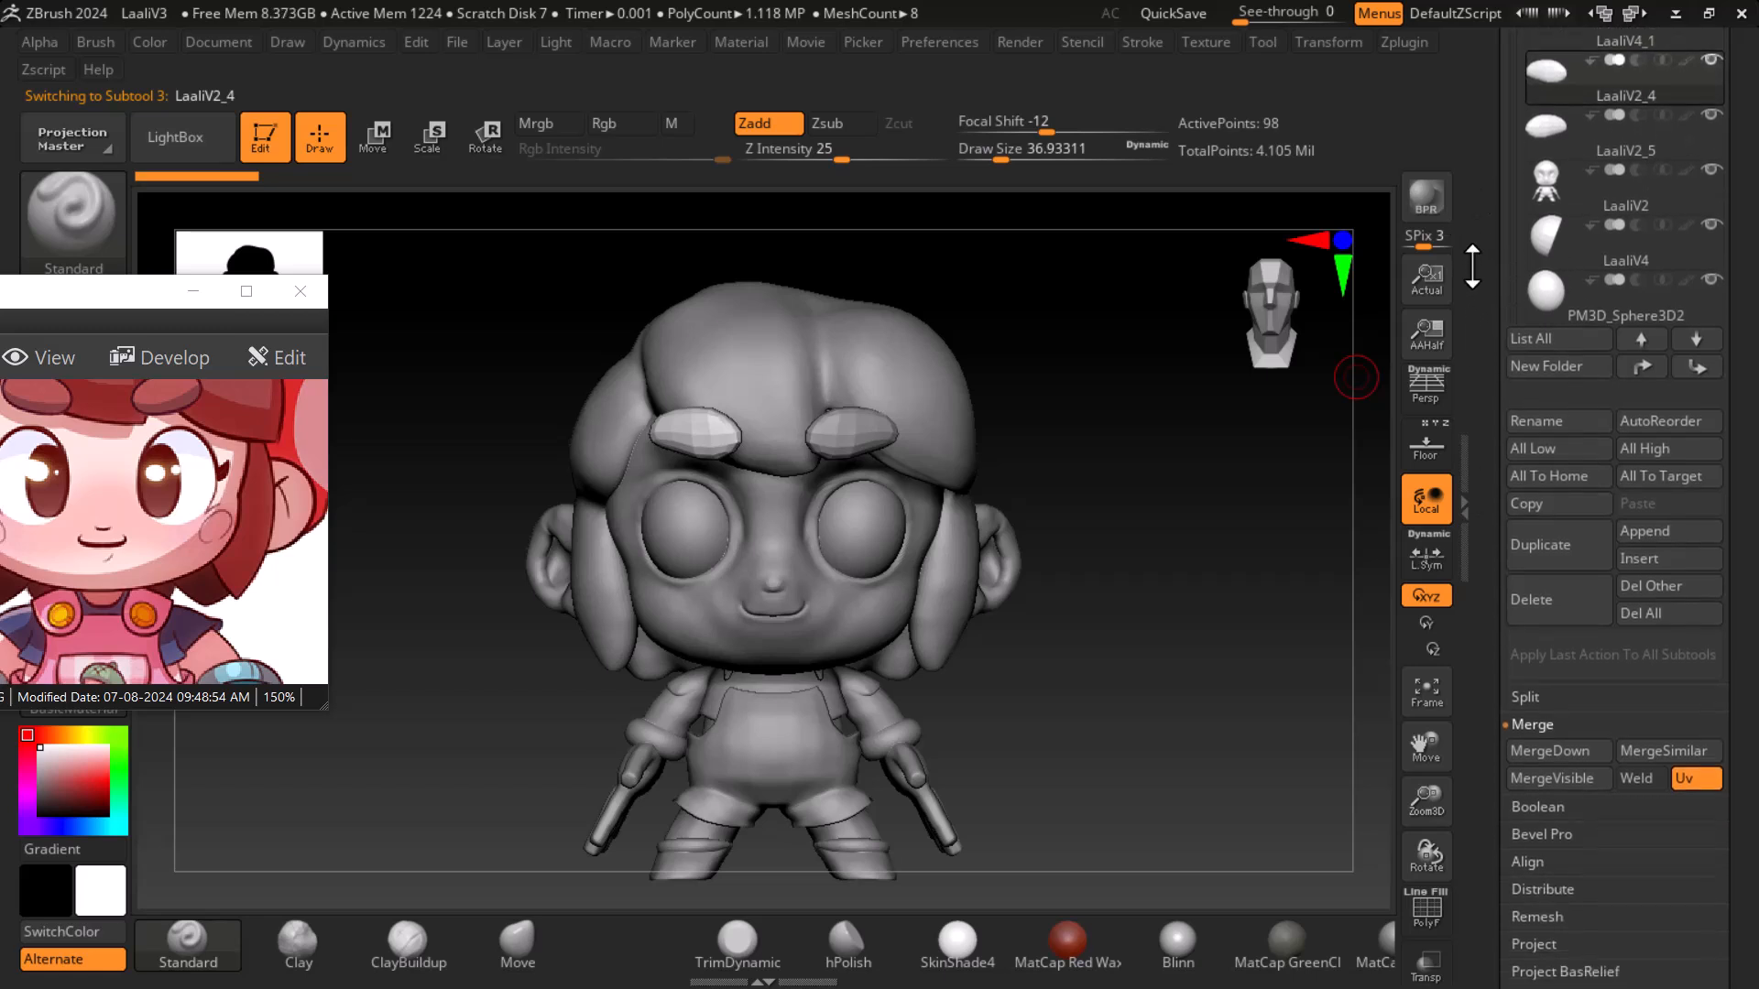
pyautogui.click(1553, 751)
pyautogui.click(1352, 803)
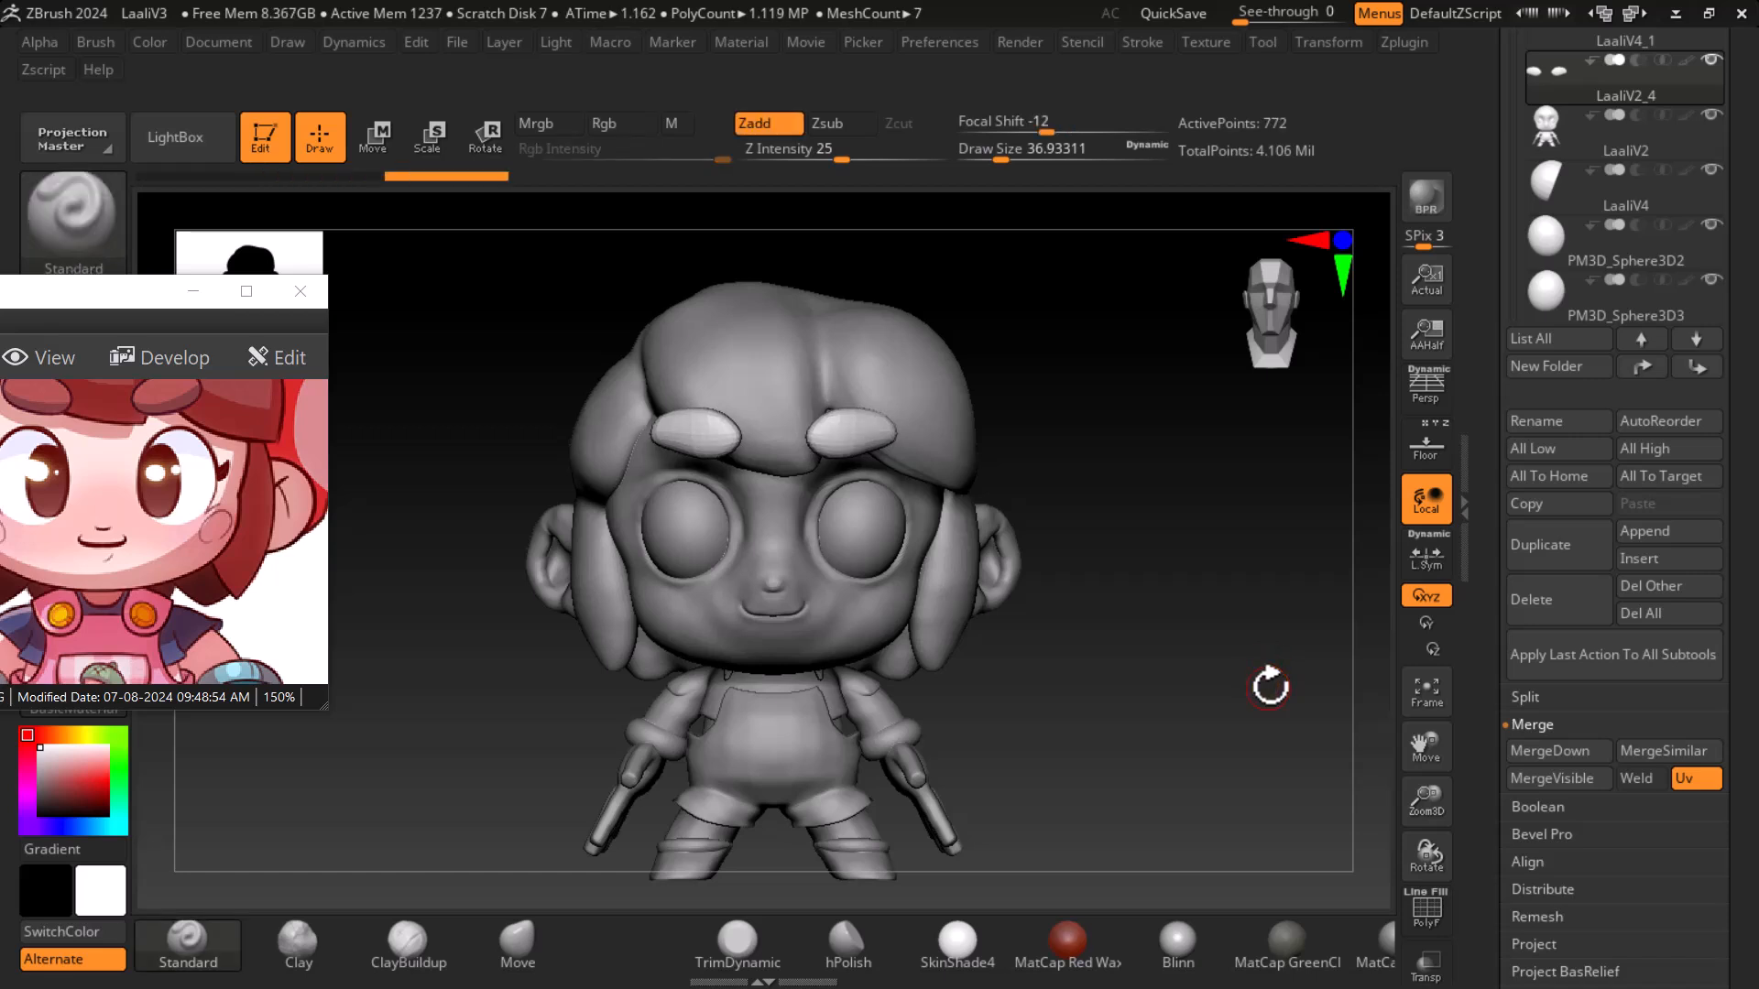
# - Compare the model's front view with the reference image
pyautogui.moveTo(200, 511); pyautogui.dragTo(214, 590)
pyautogui.scroll(-2, 213, 591)
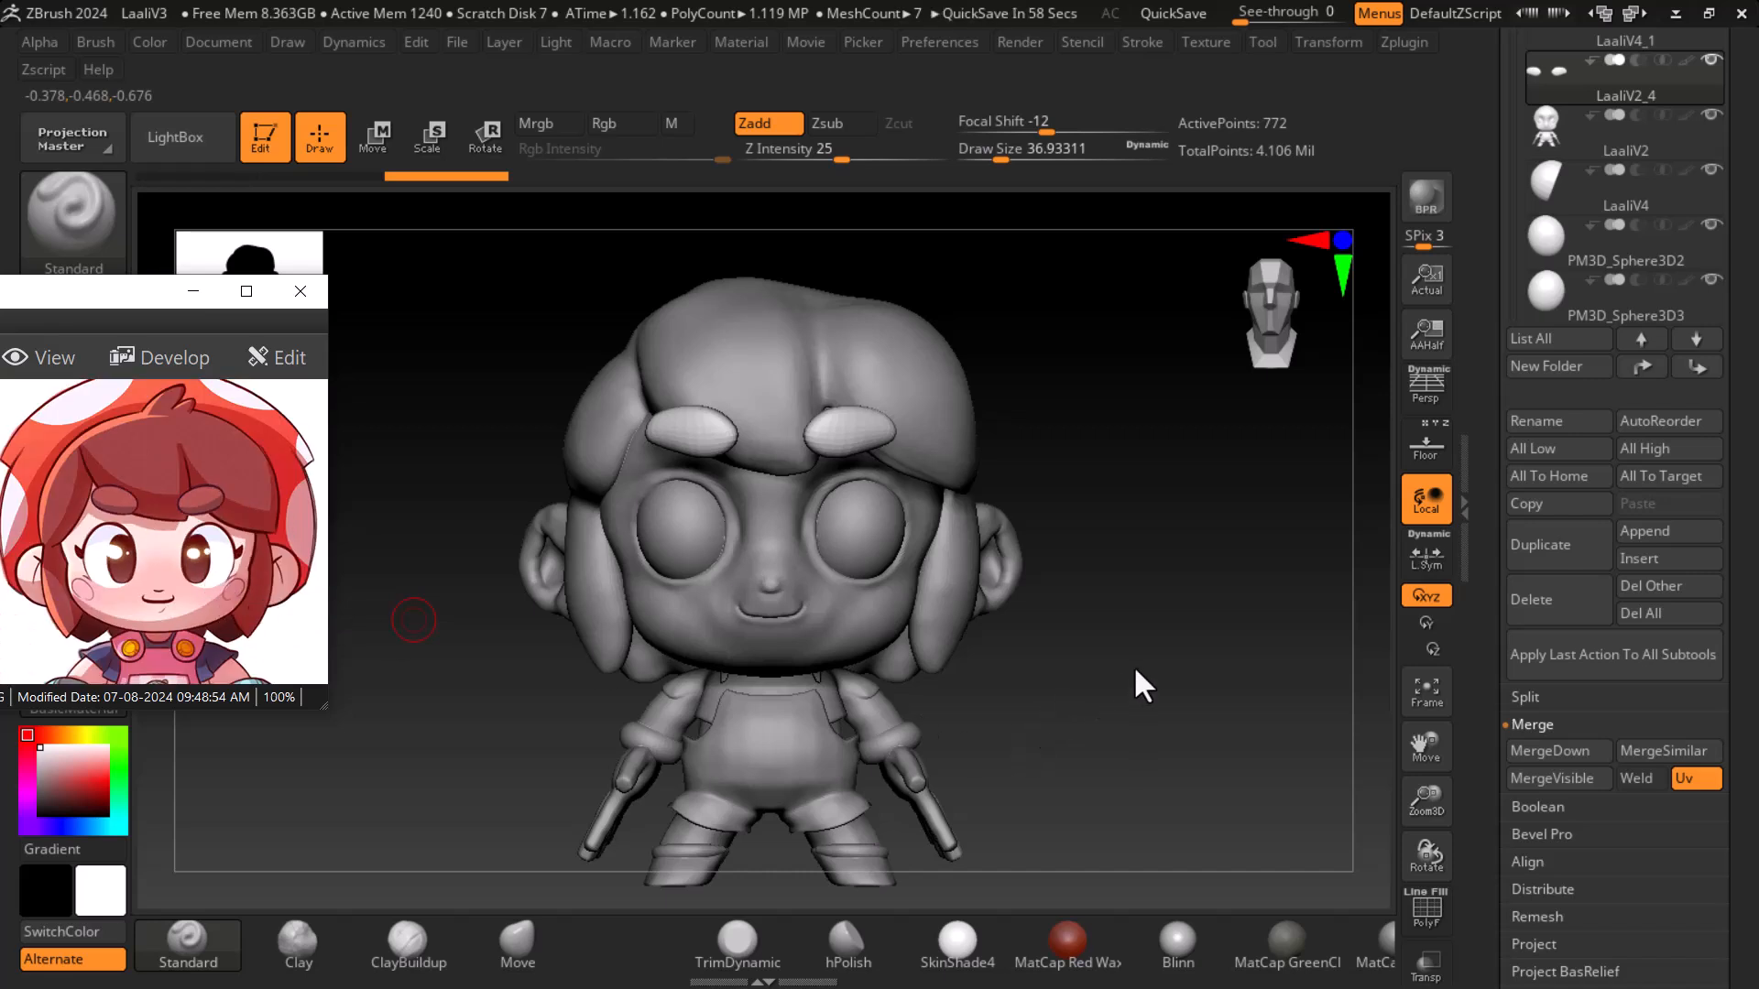
pyautogui.moveTo(1147, 656); pyautogui.dragTo(1068, 607)
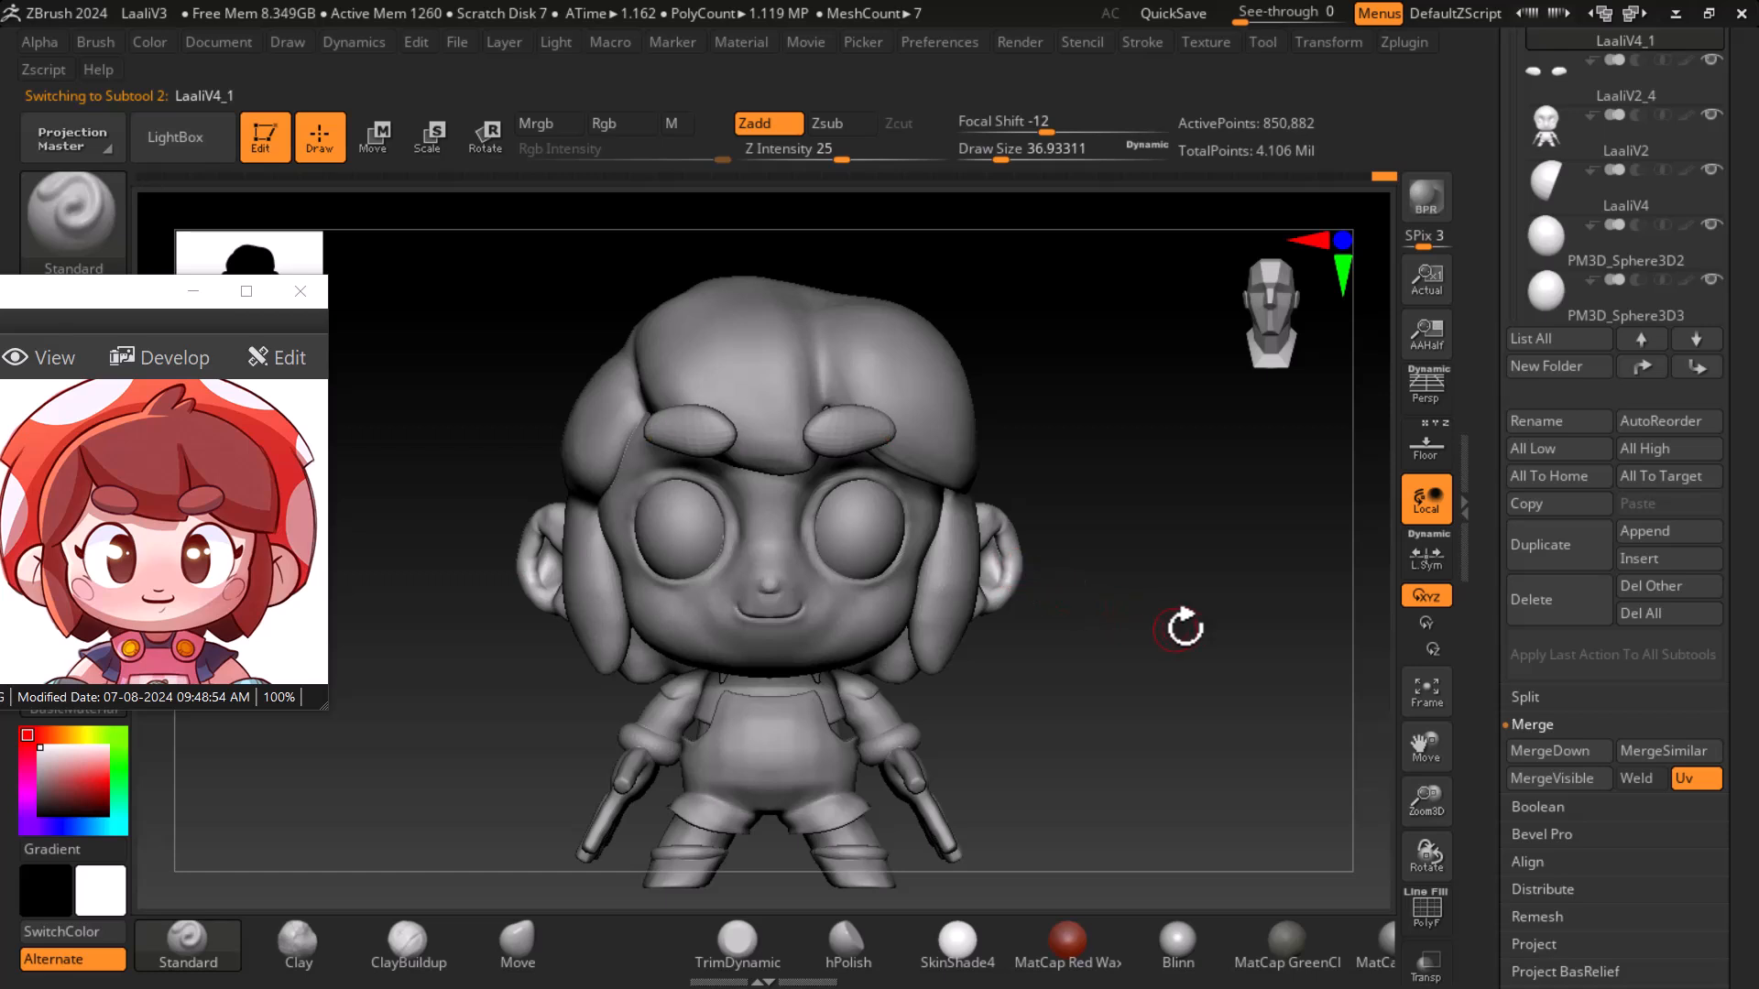
pyautogui.moveTo(1195, 628); pyautogui.dragTo(1219, 655)
pyautogui.moveTo(200, 604); pyautogui.dragTo(287, 577)
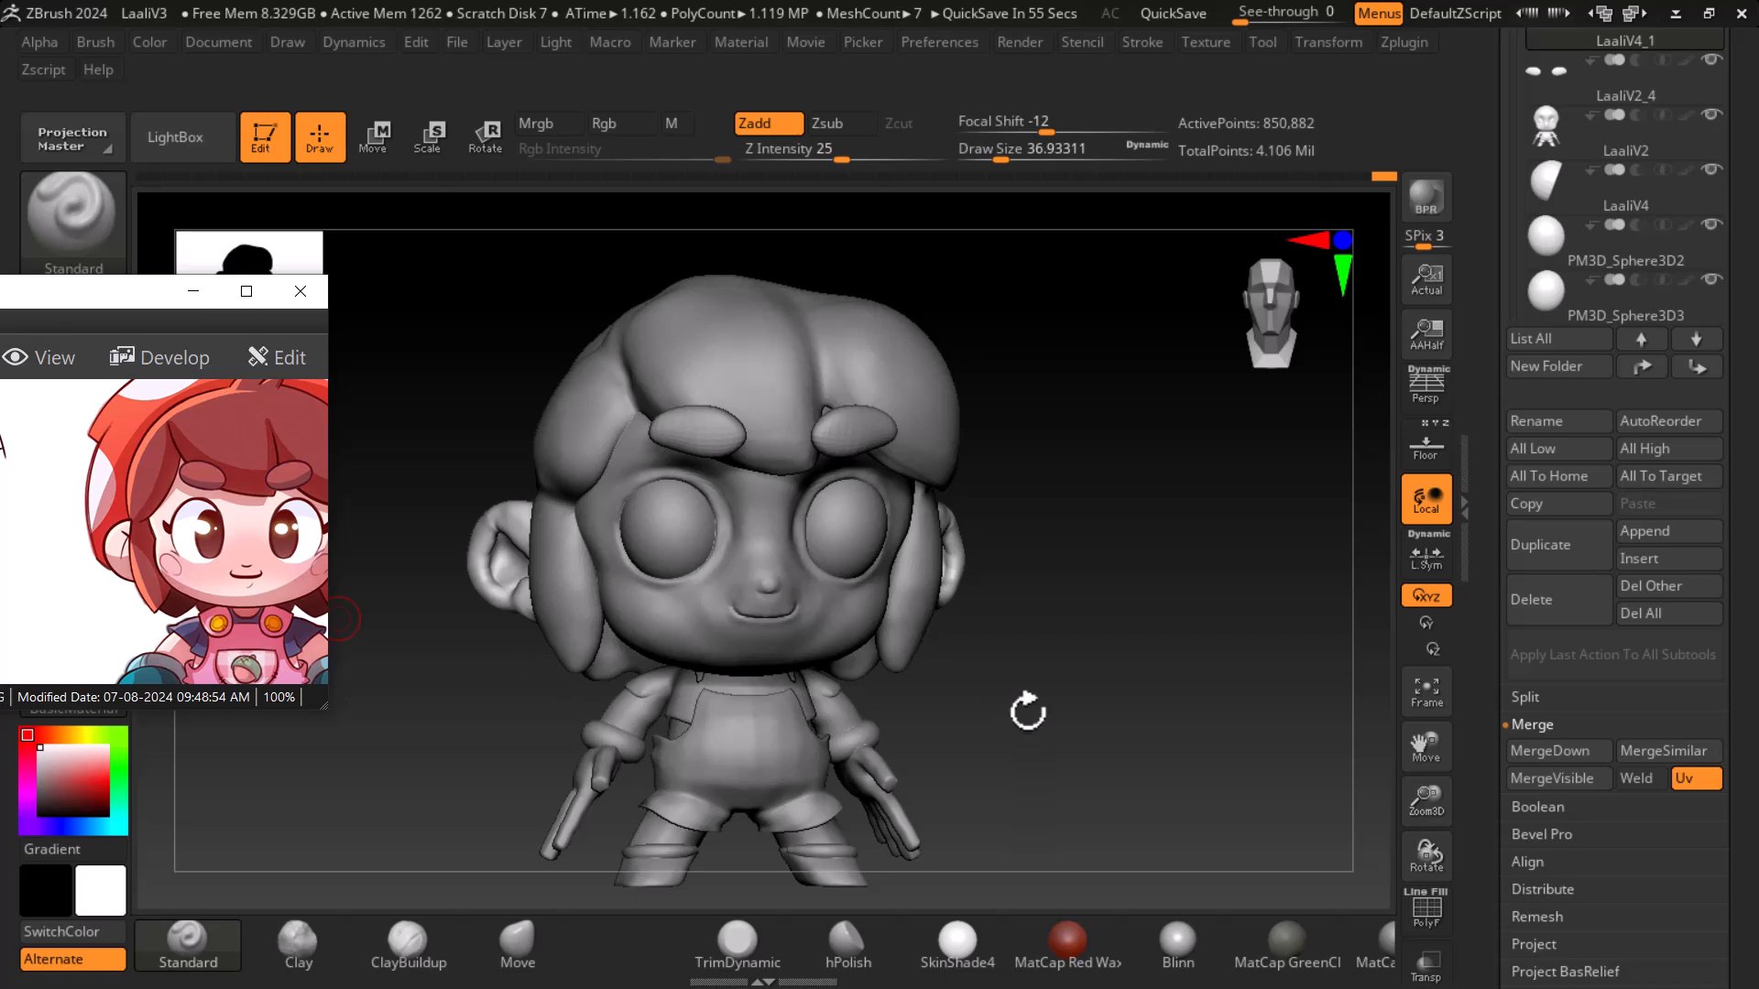
pyautogui.moveTo(1053, 687); pyautogui.dragTo(1134, 685)
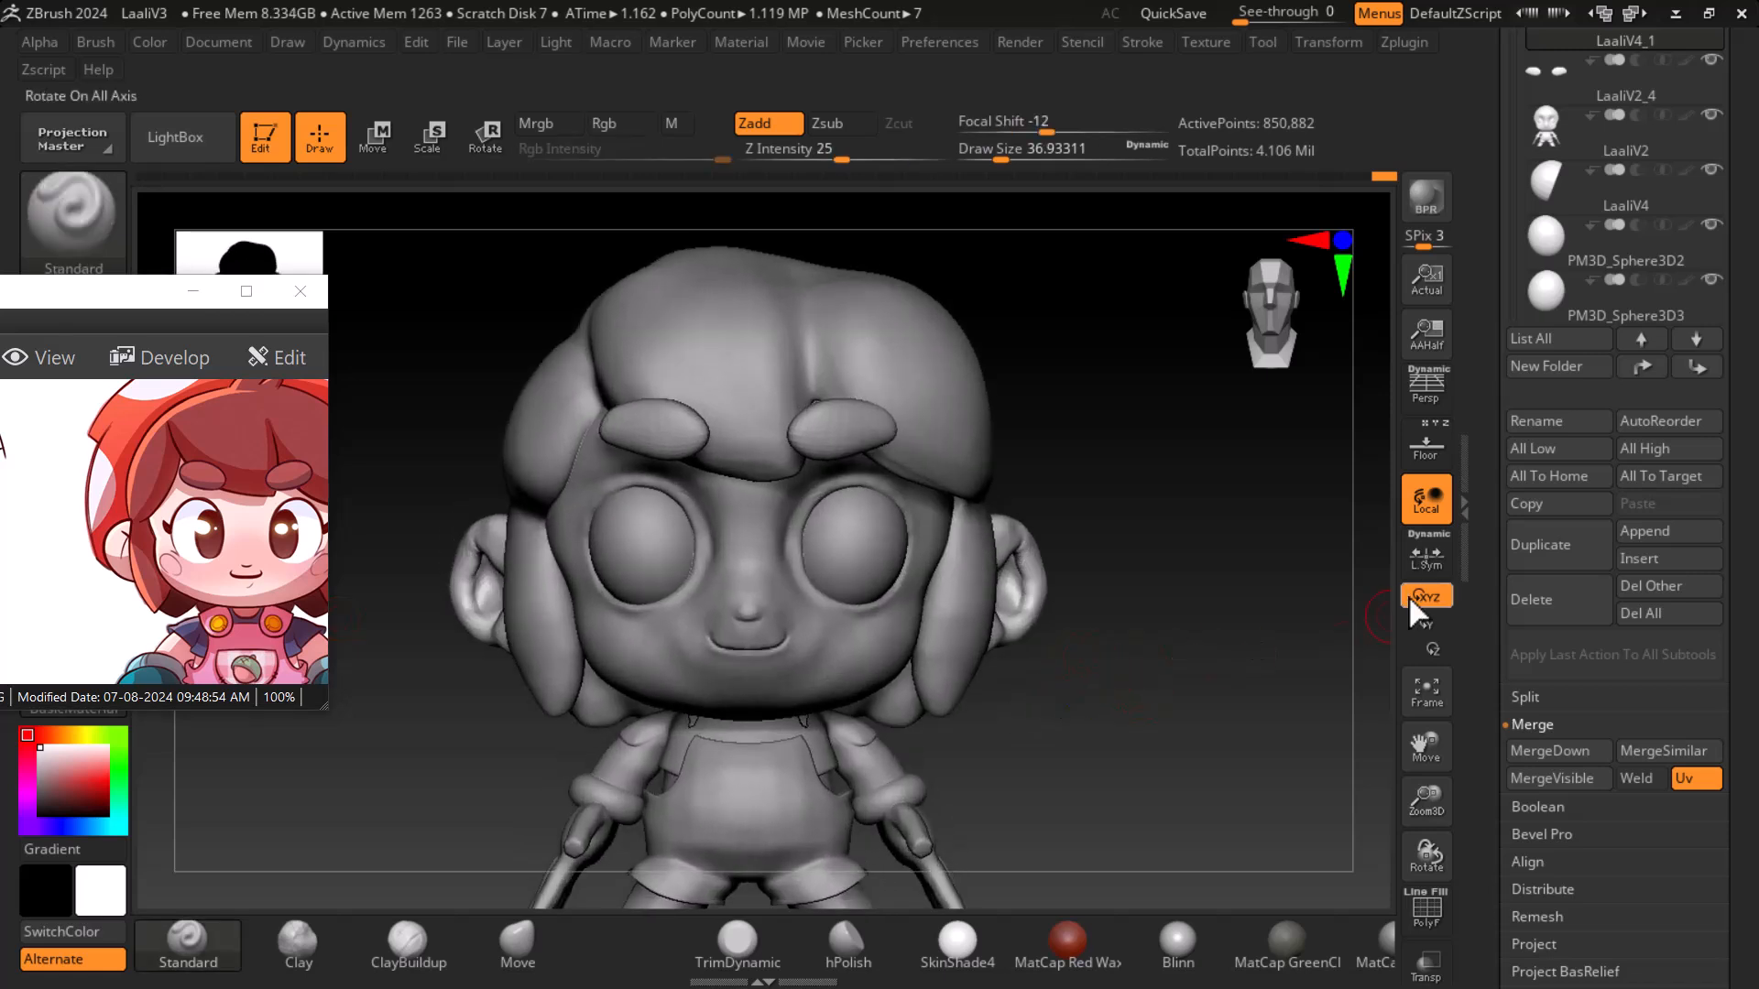
pyautogui.click(1444, 444)
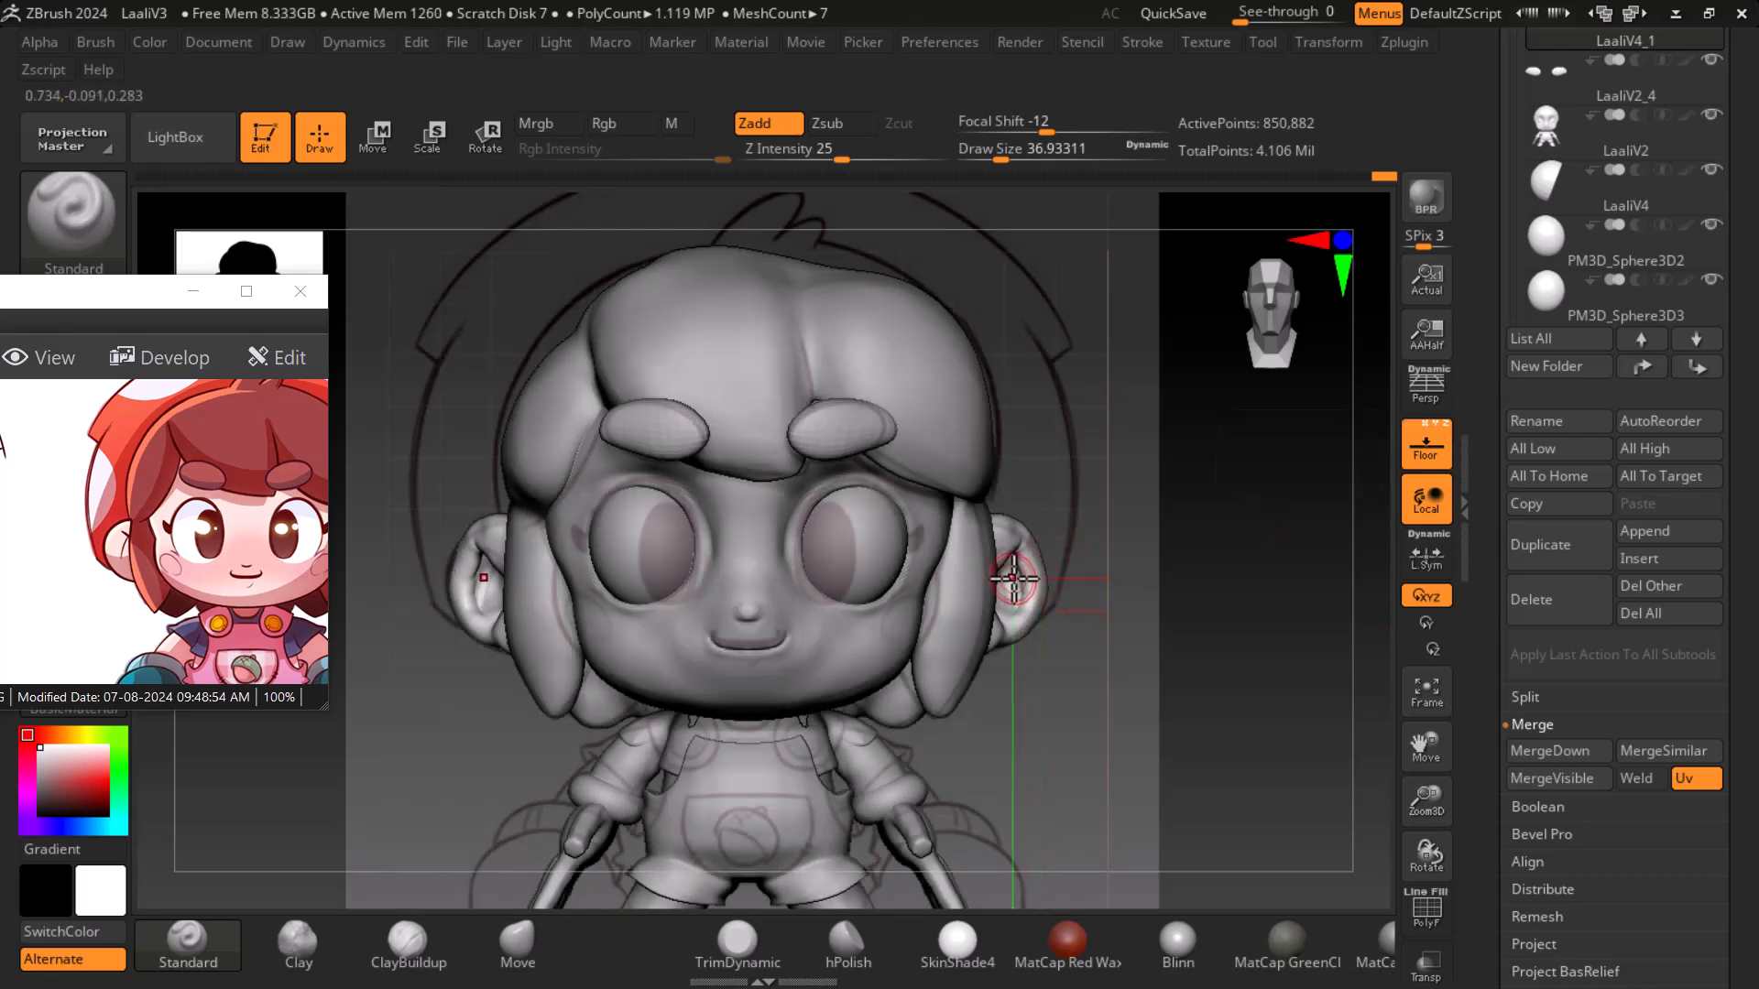
pyautogui.click(1425, 445)
pyautogui.moveTo(1228, 694); pyautogui.dragTo(1224, 757)
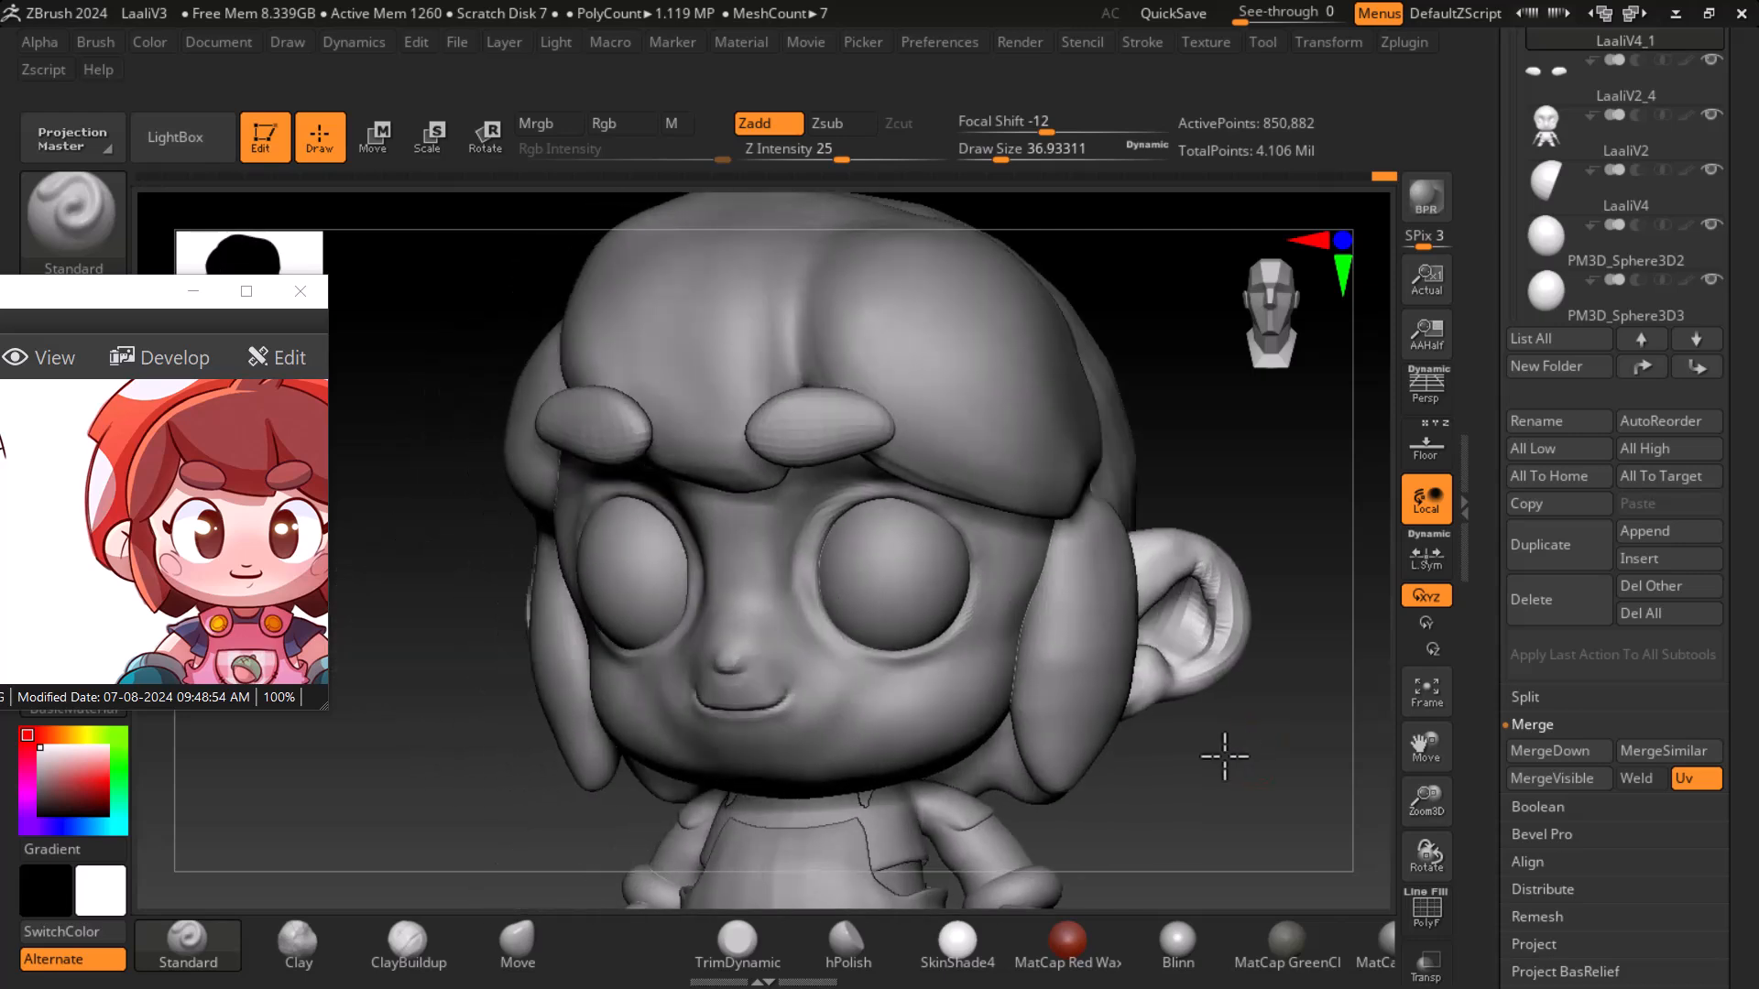
# - Switch to the Inflate brush and inflate the rim and inner folds of the ear
pyautogui.press('b')
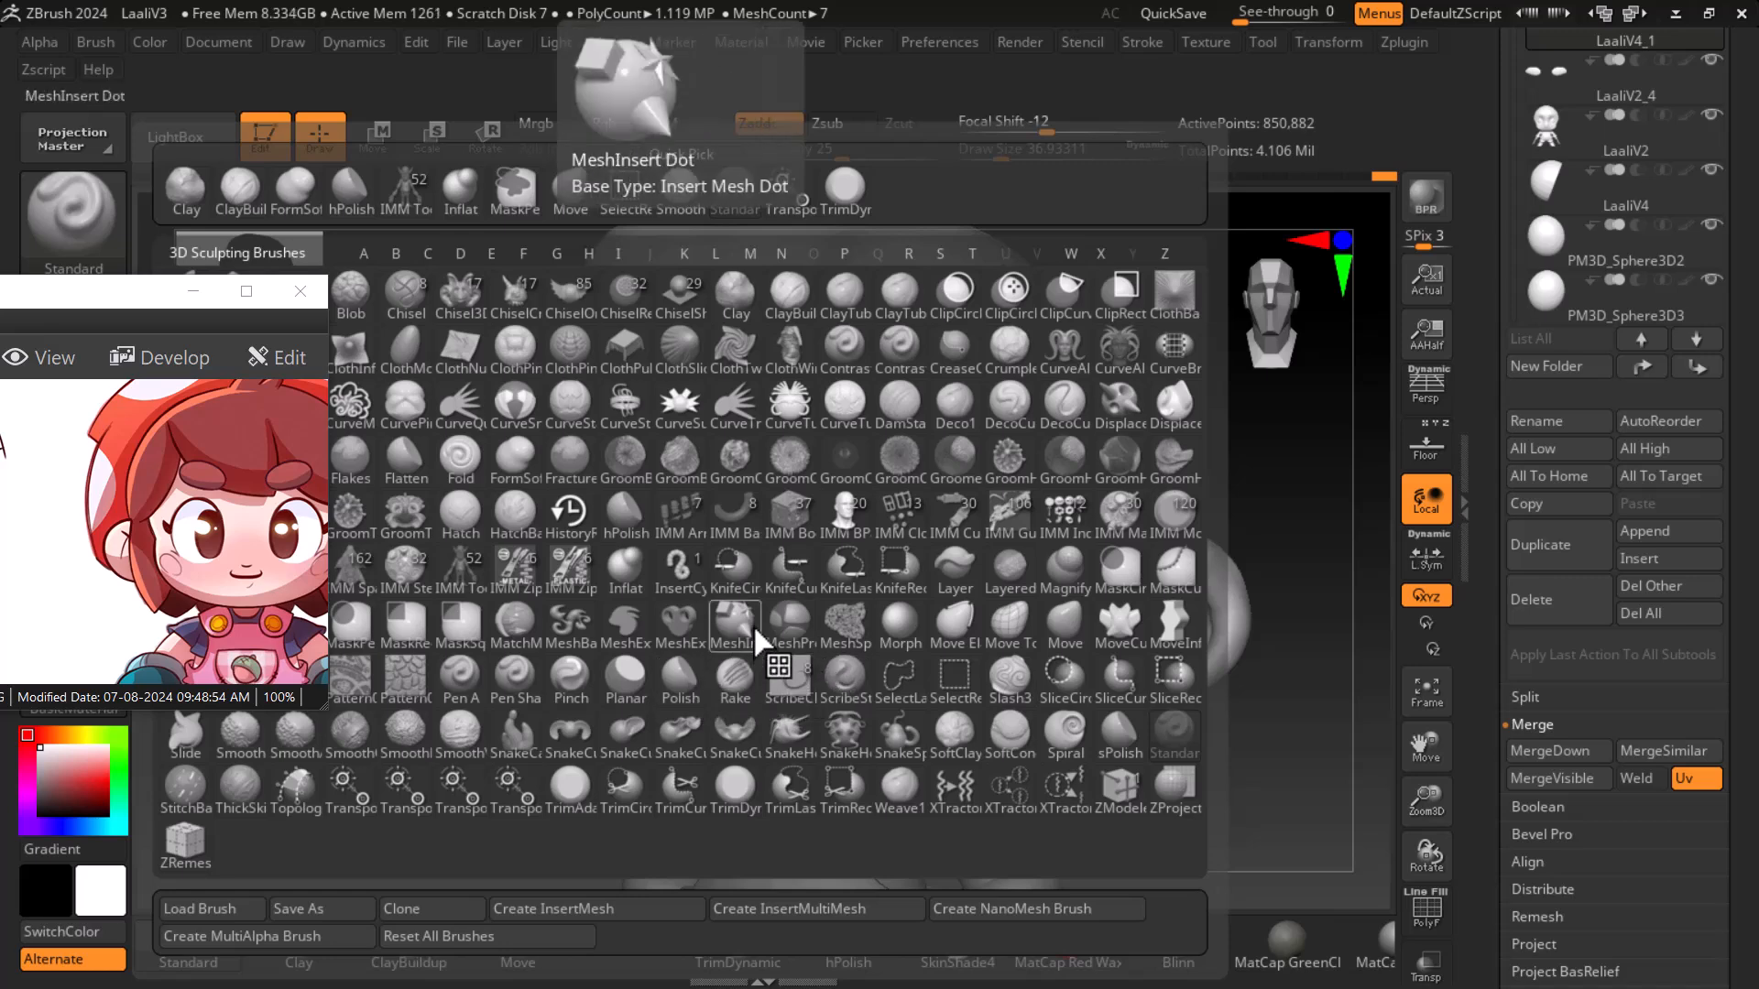
pyautogui.click(624, 565)
pyautogui.moveTo(1319, 753); pyautogui.dragTo(1189, 596)
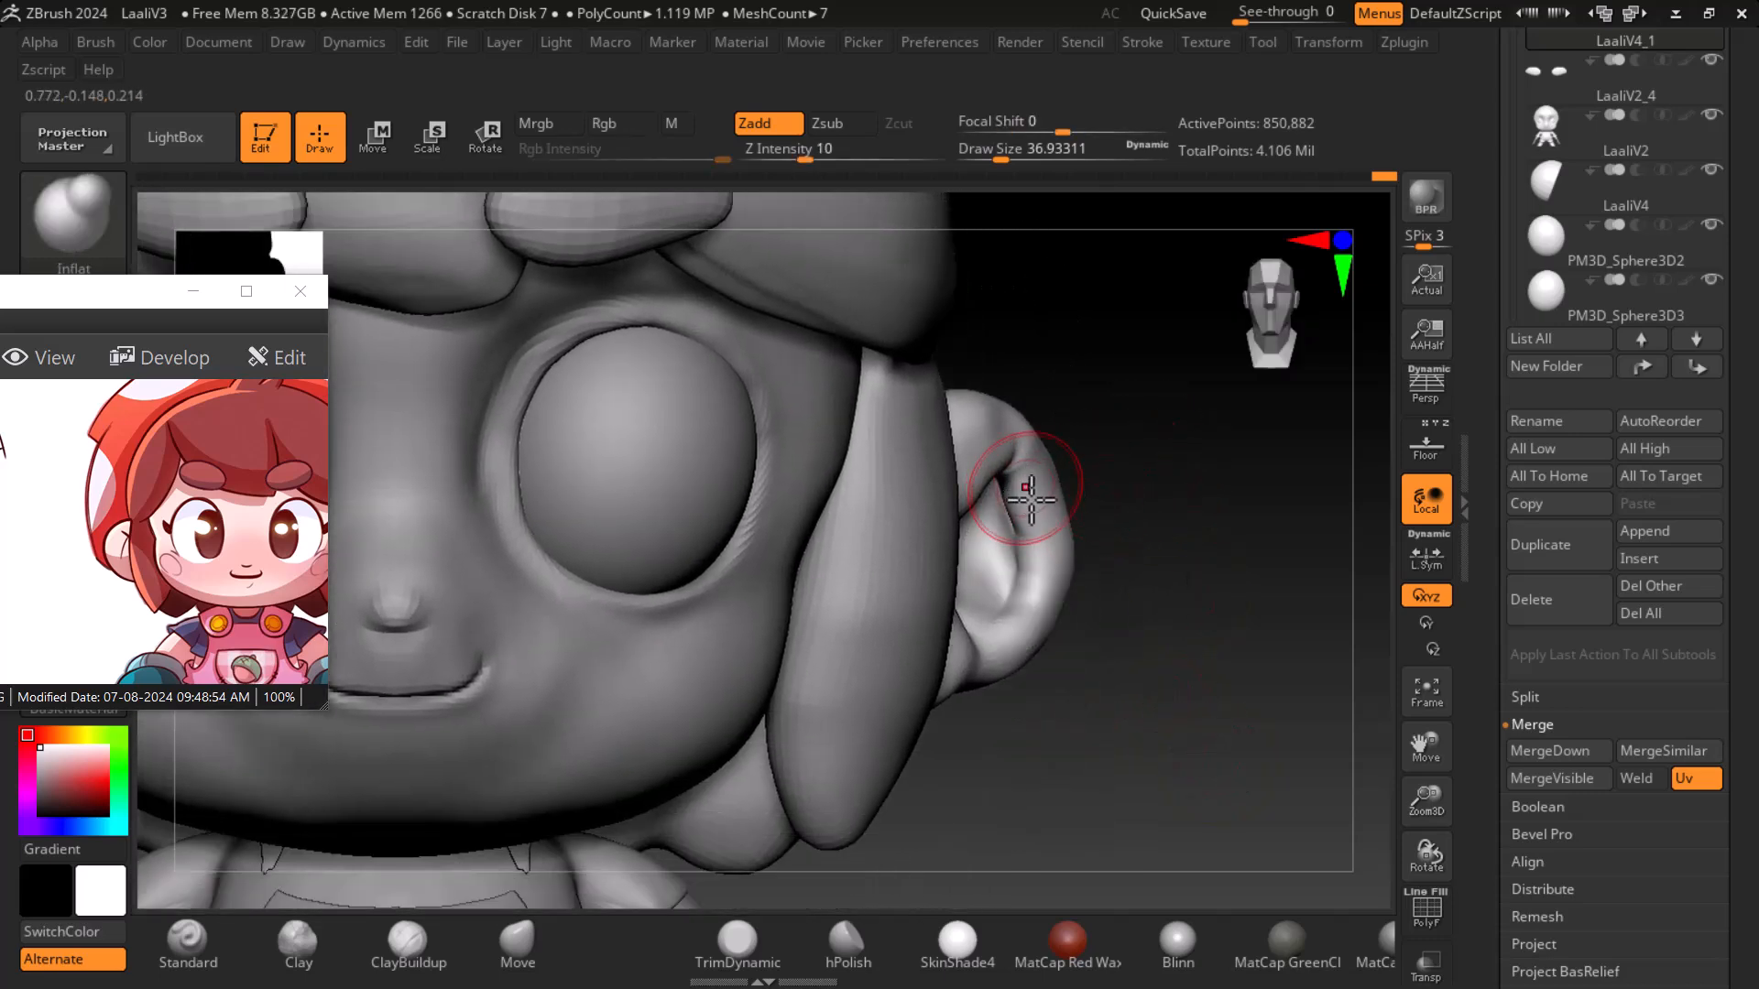
pyautogui.click(1187, 635)
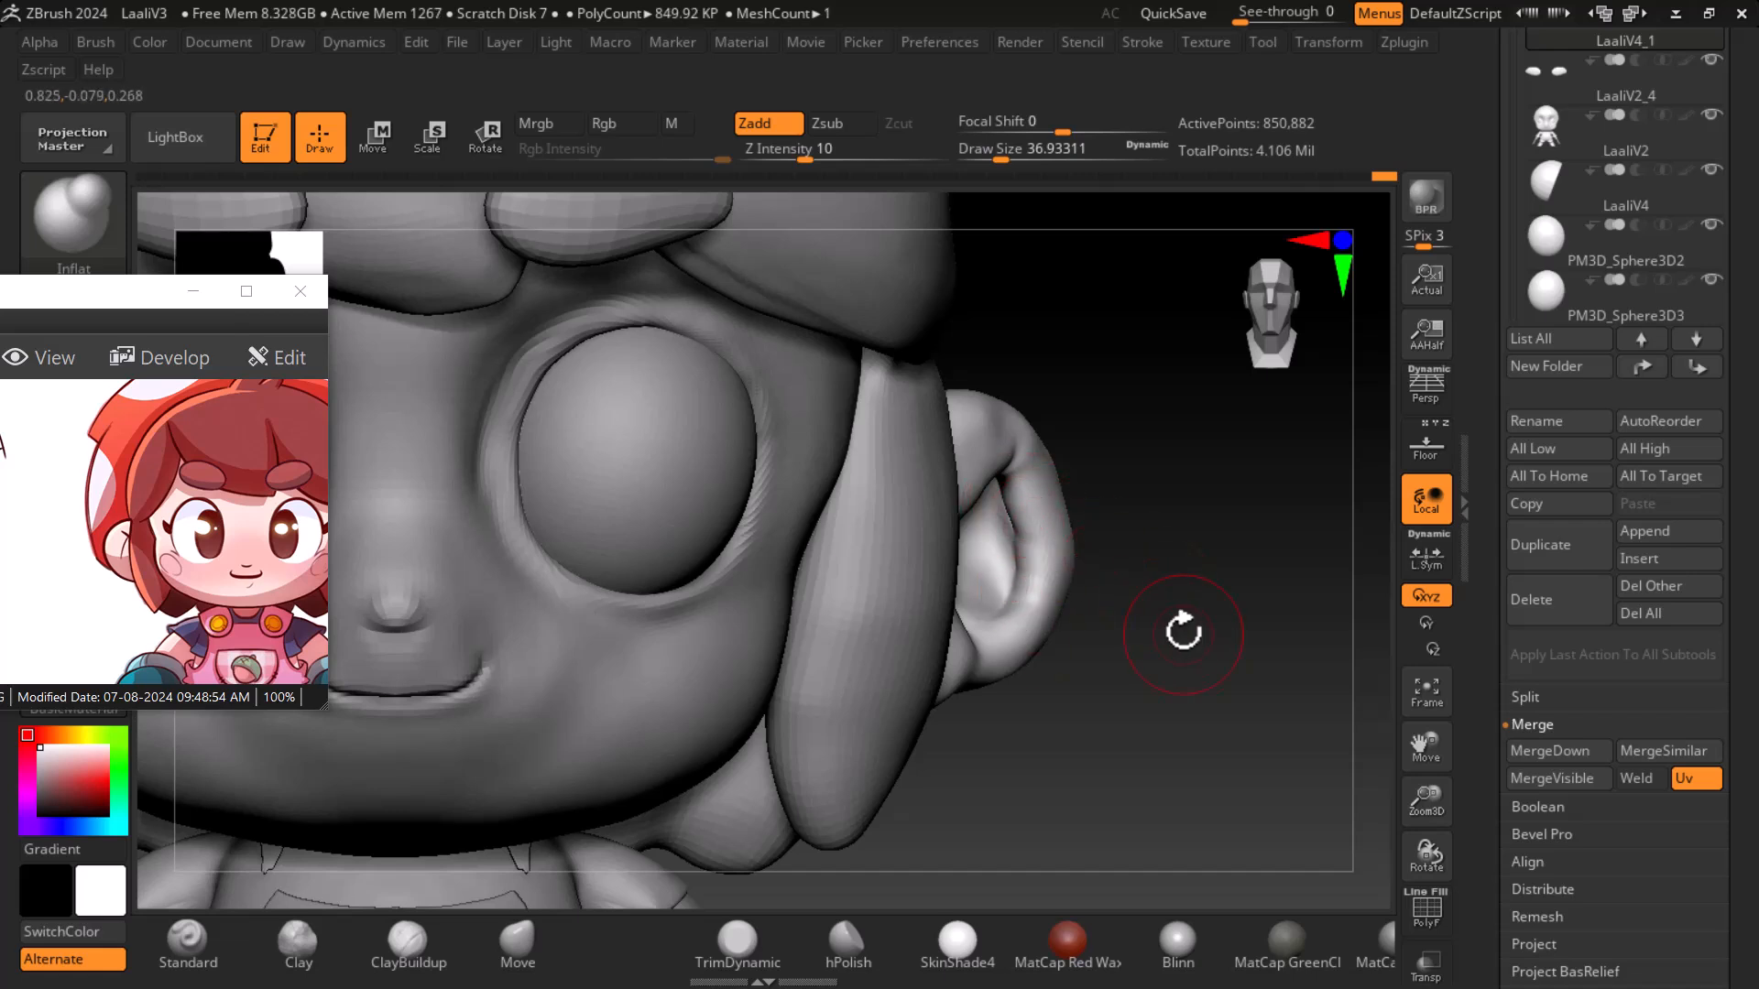
pyautogui.moveTo(1158, 529); pyautogui.dragTo(986, 476)
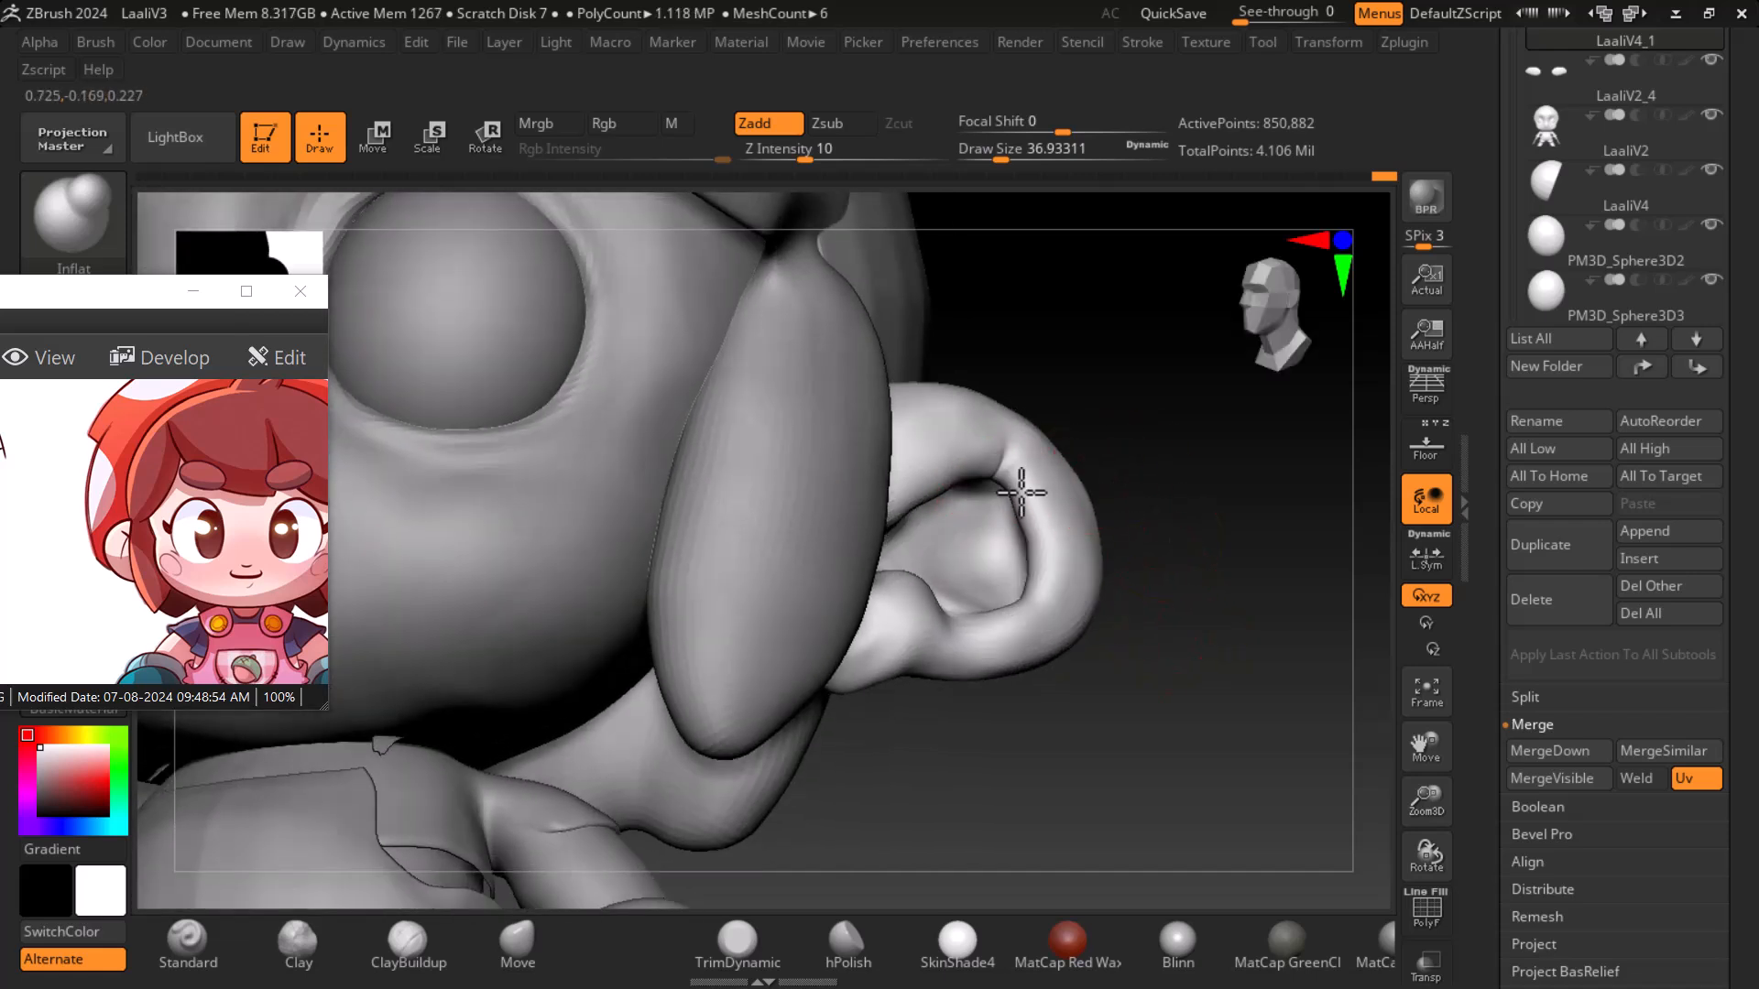
pyautogui.moveTo(1126, 642); pyautogui.dragTo(1225, 738)
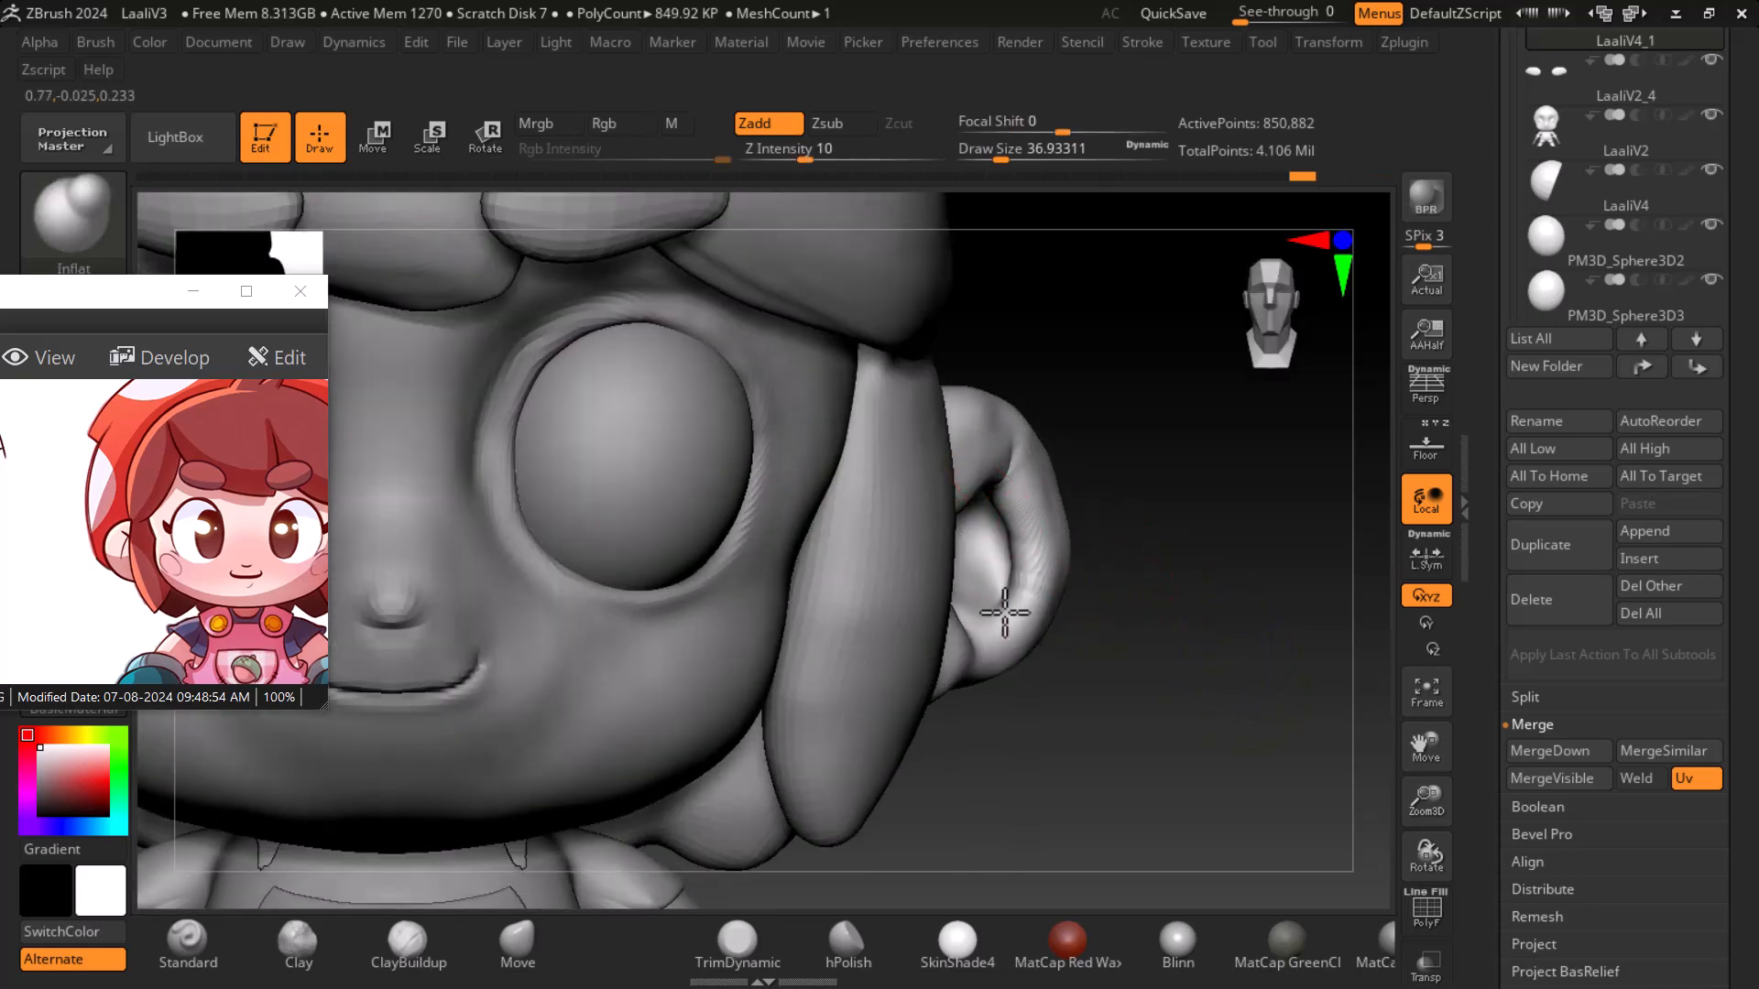
pyautogui.moveTo(1130, 609)
pyautogui.mouseDown()
pyautogui.moveTo(1111, 632)
pyautogui.moveTo(1138, 647)
pyautogui.moveTo(1217, 668)
pyautogui.moveTo(1195, 662)
pyautogui.moveTo(1233, 642)
pyautogui.mouseUp()
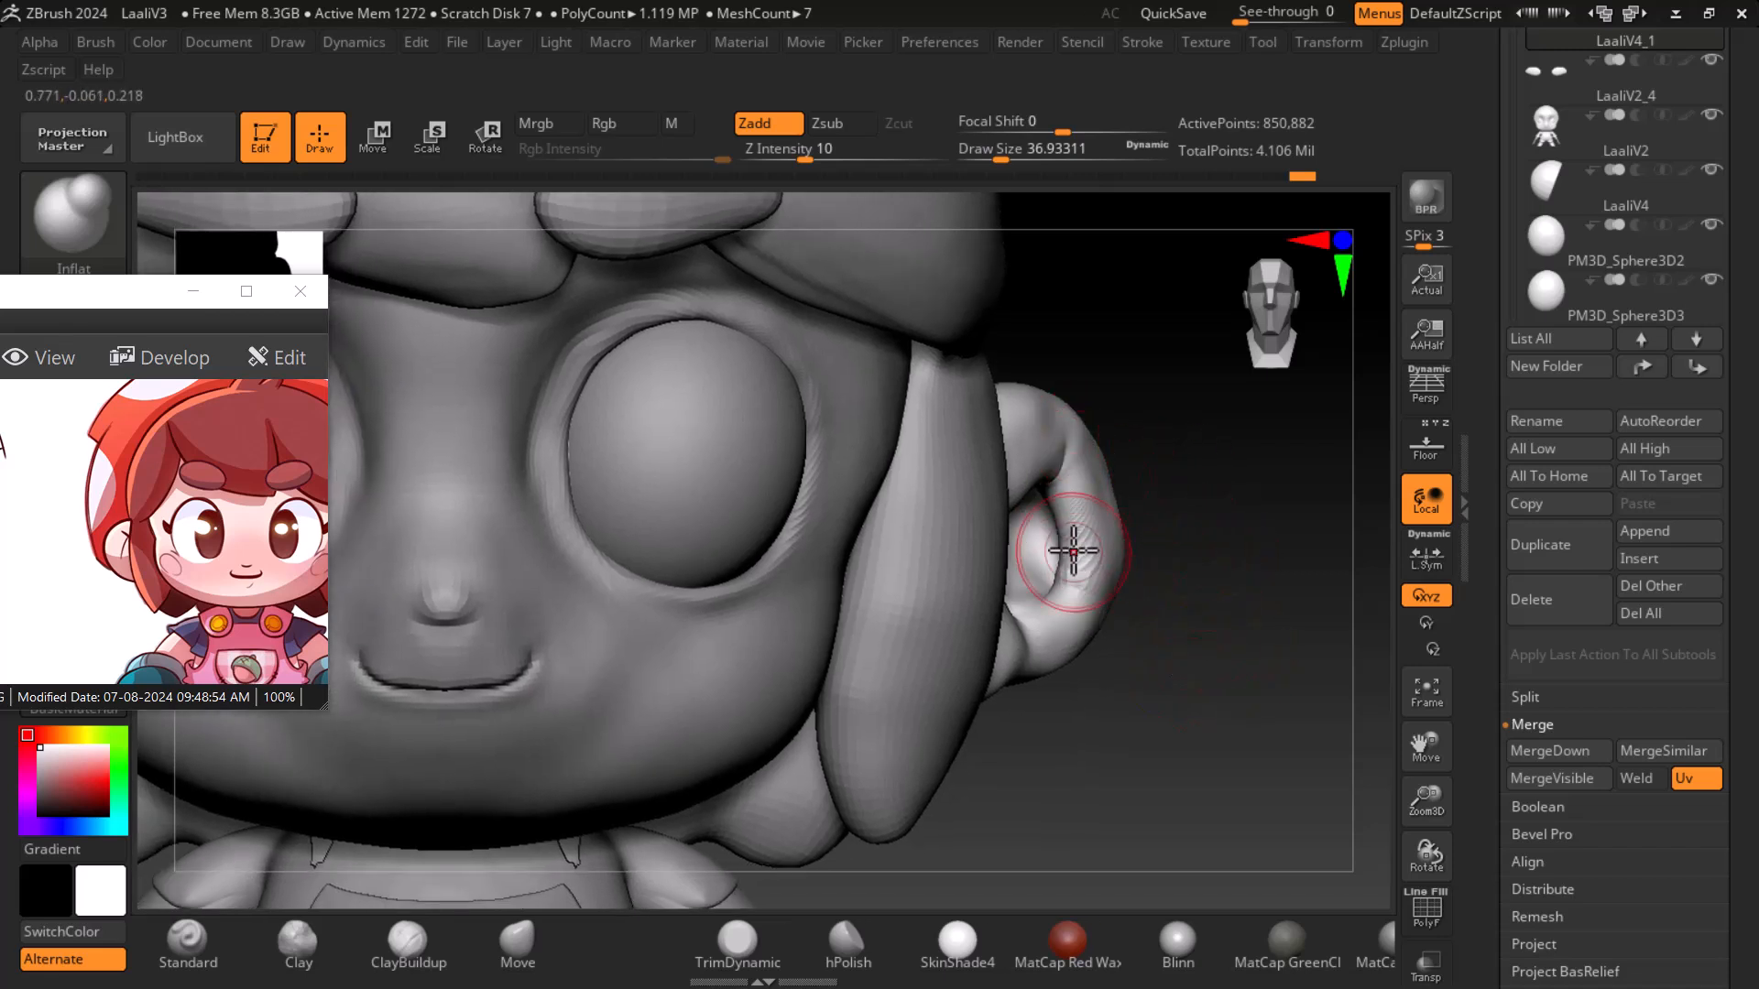
pyautogui.moveTo(1228, 620); pyautogui.dragTo(1118, 510)
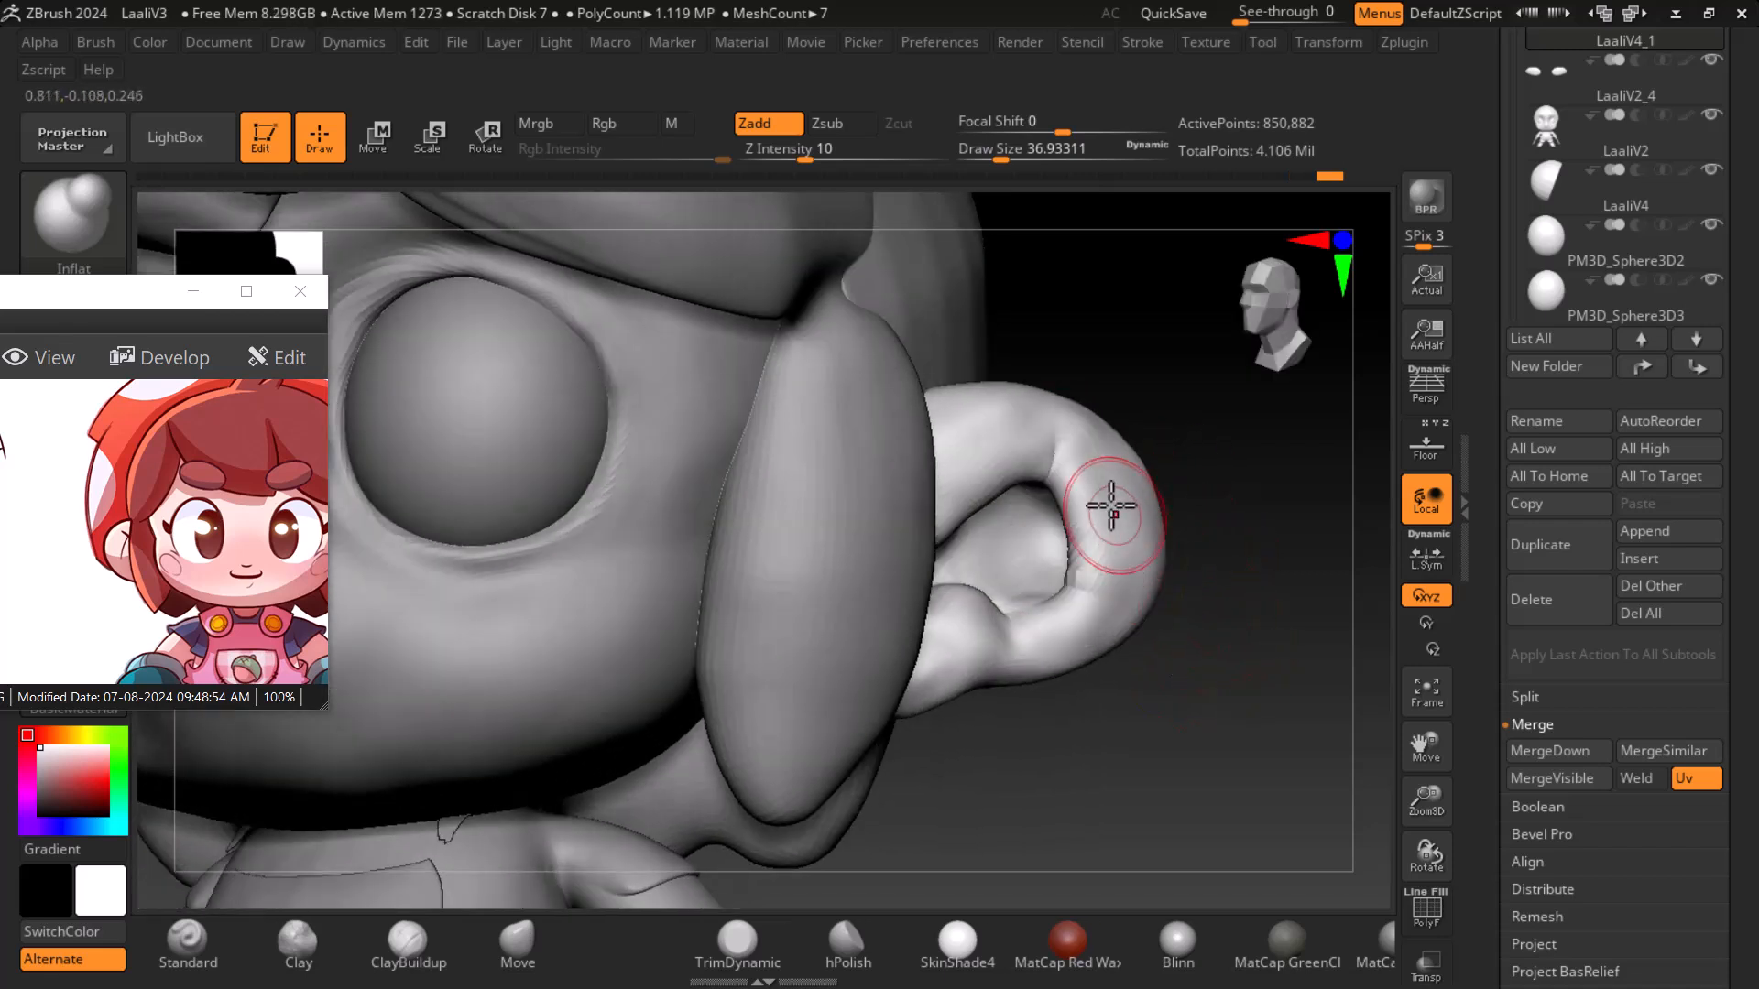
pyautogui.moveTo(1023, 632)
pyautogui.mouseDown()
pyautogui.moveTo(1107, 628)
pyautogui.moveTo(1098, 472)
pyautogui.moveTo(1060, 471)
pyautogui.moveTo(1033, 416)
pyautogui.moveTo(955, 389)
pyautogui.mouseUp()
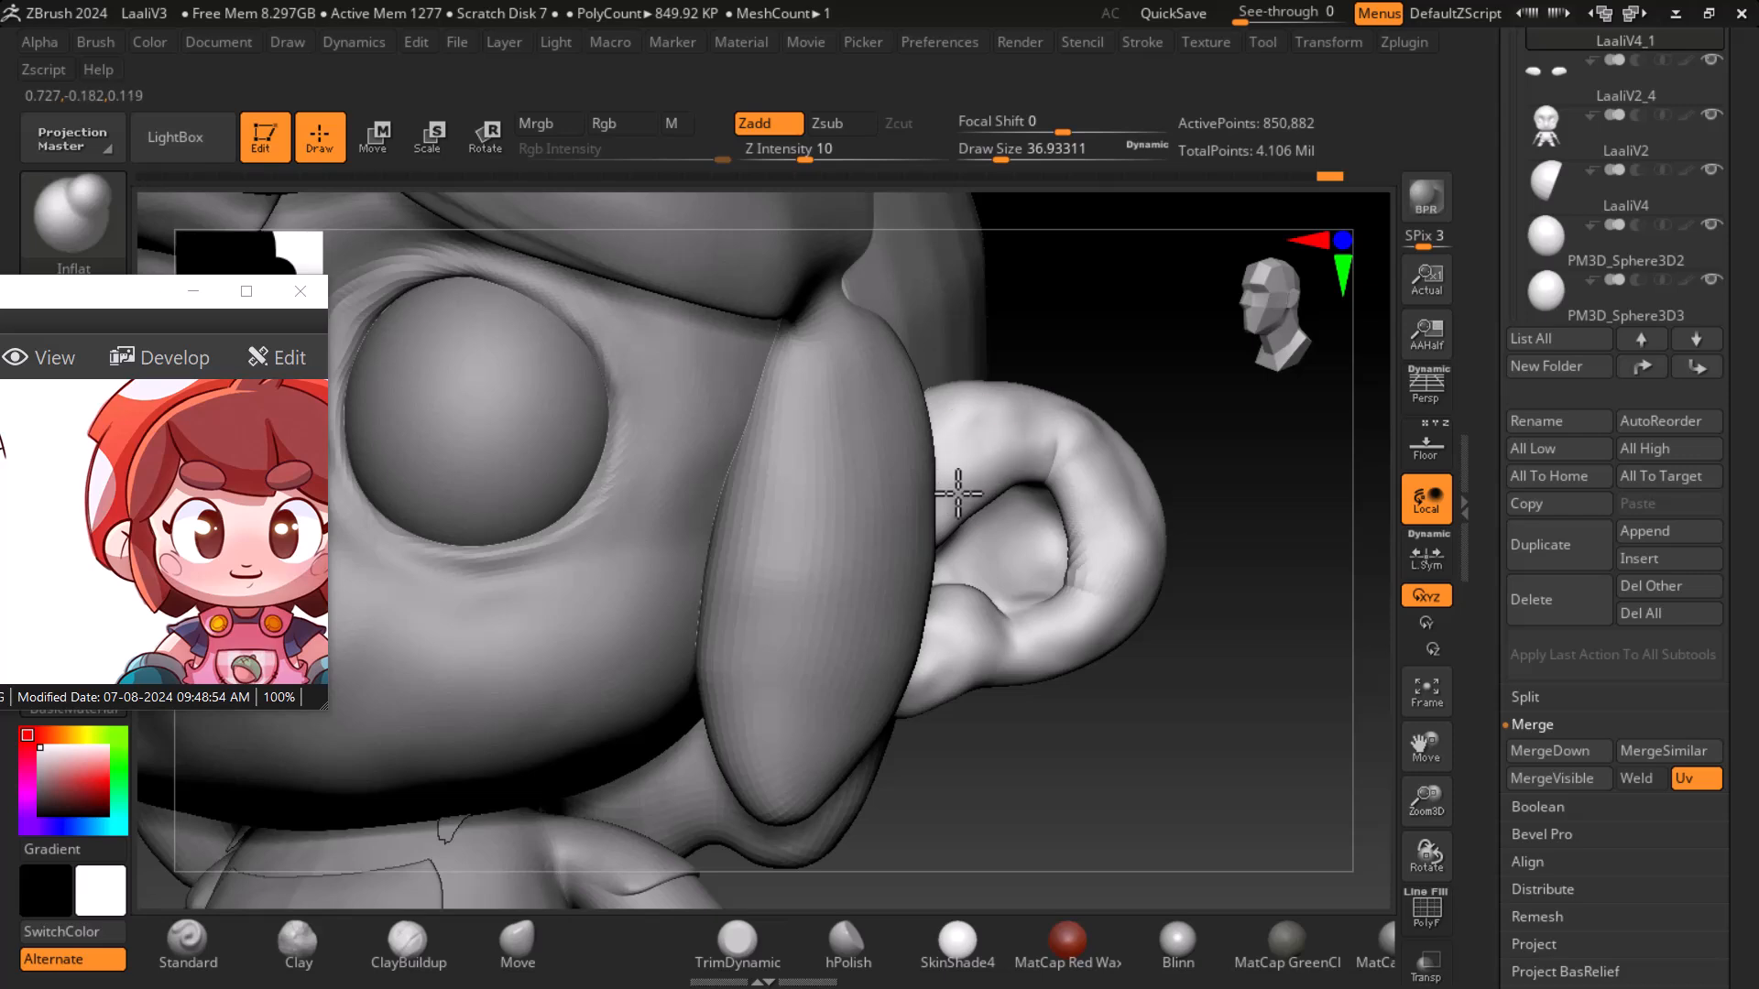
pyautogui.moveTo(1105, 456); pyautogui.dragTo(1143, 504)
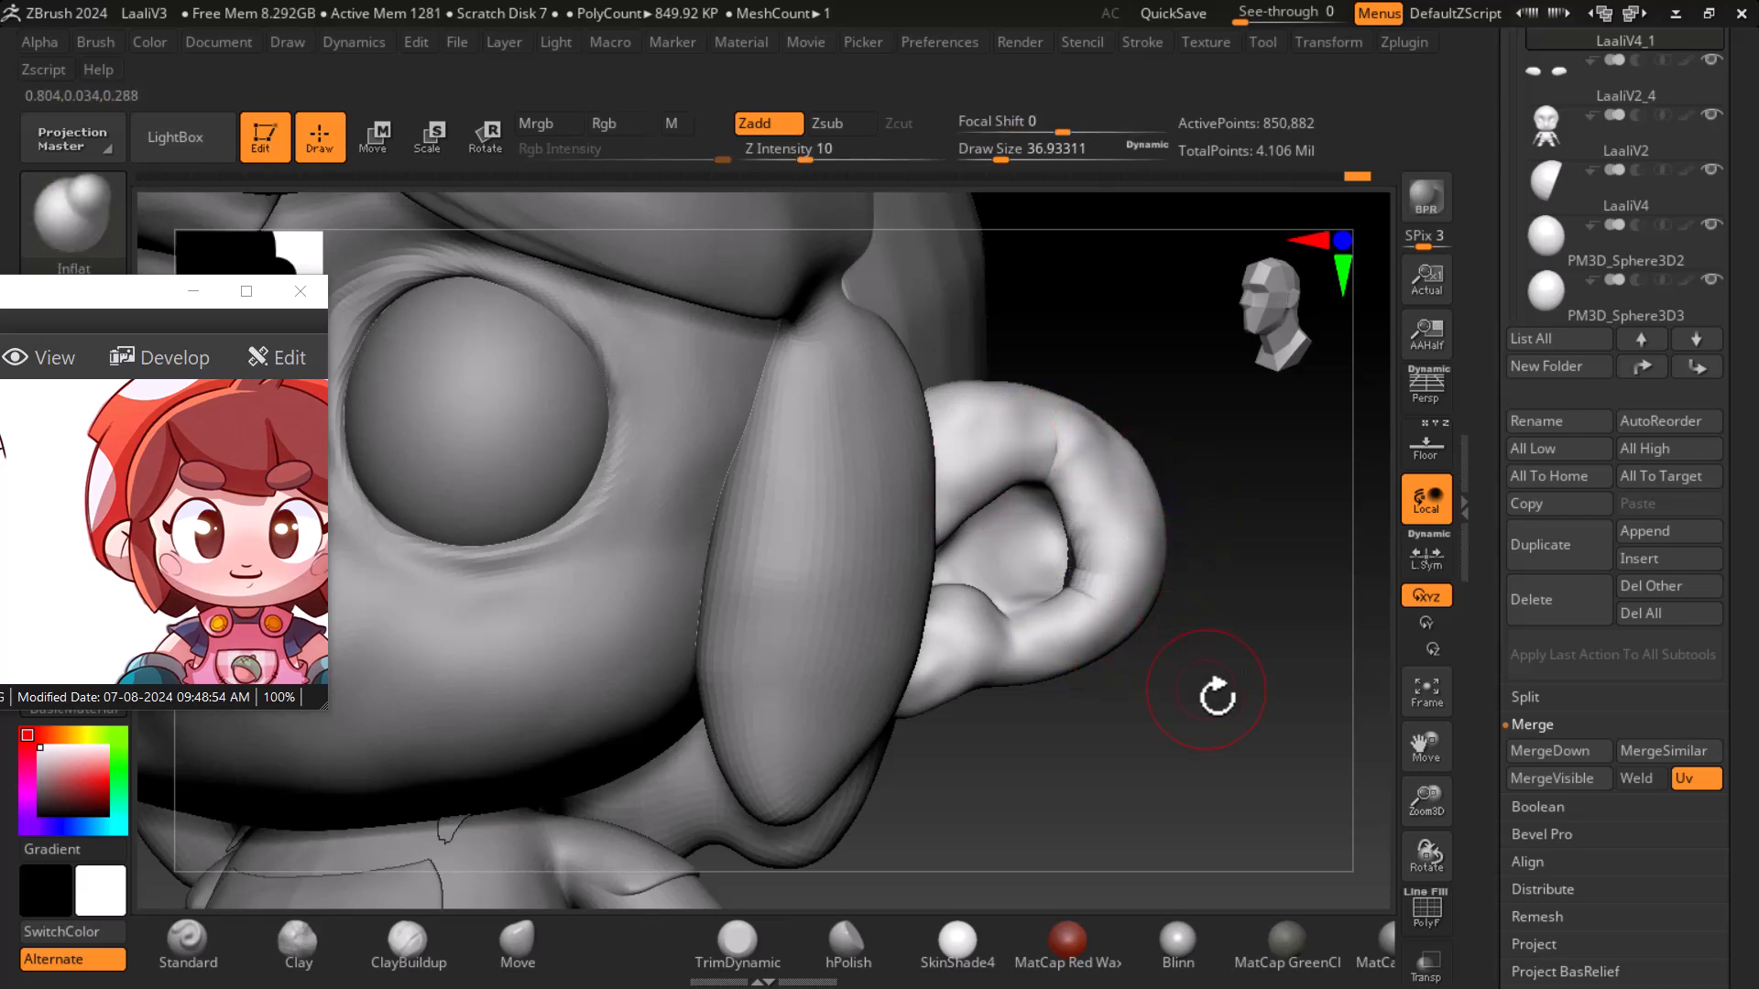
pyautogui.moveTo(1206, 687); pyautogui.dragTo(1267, 707)
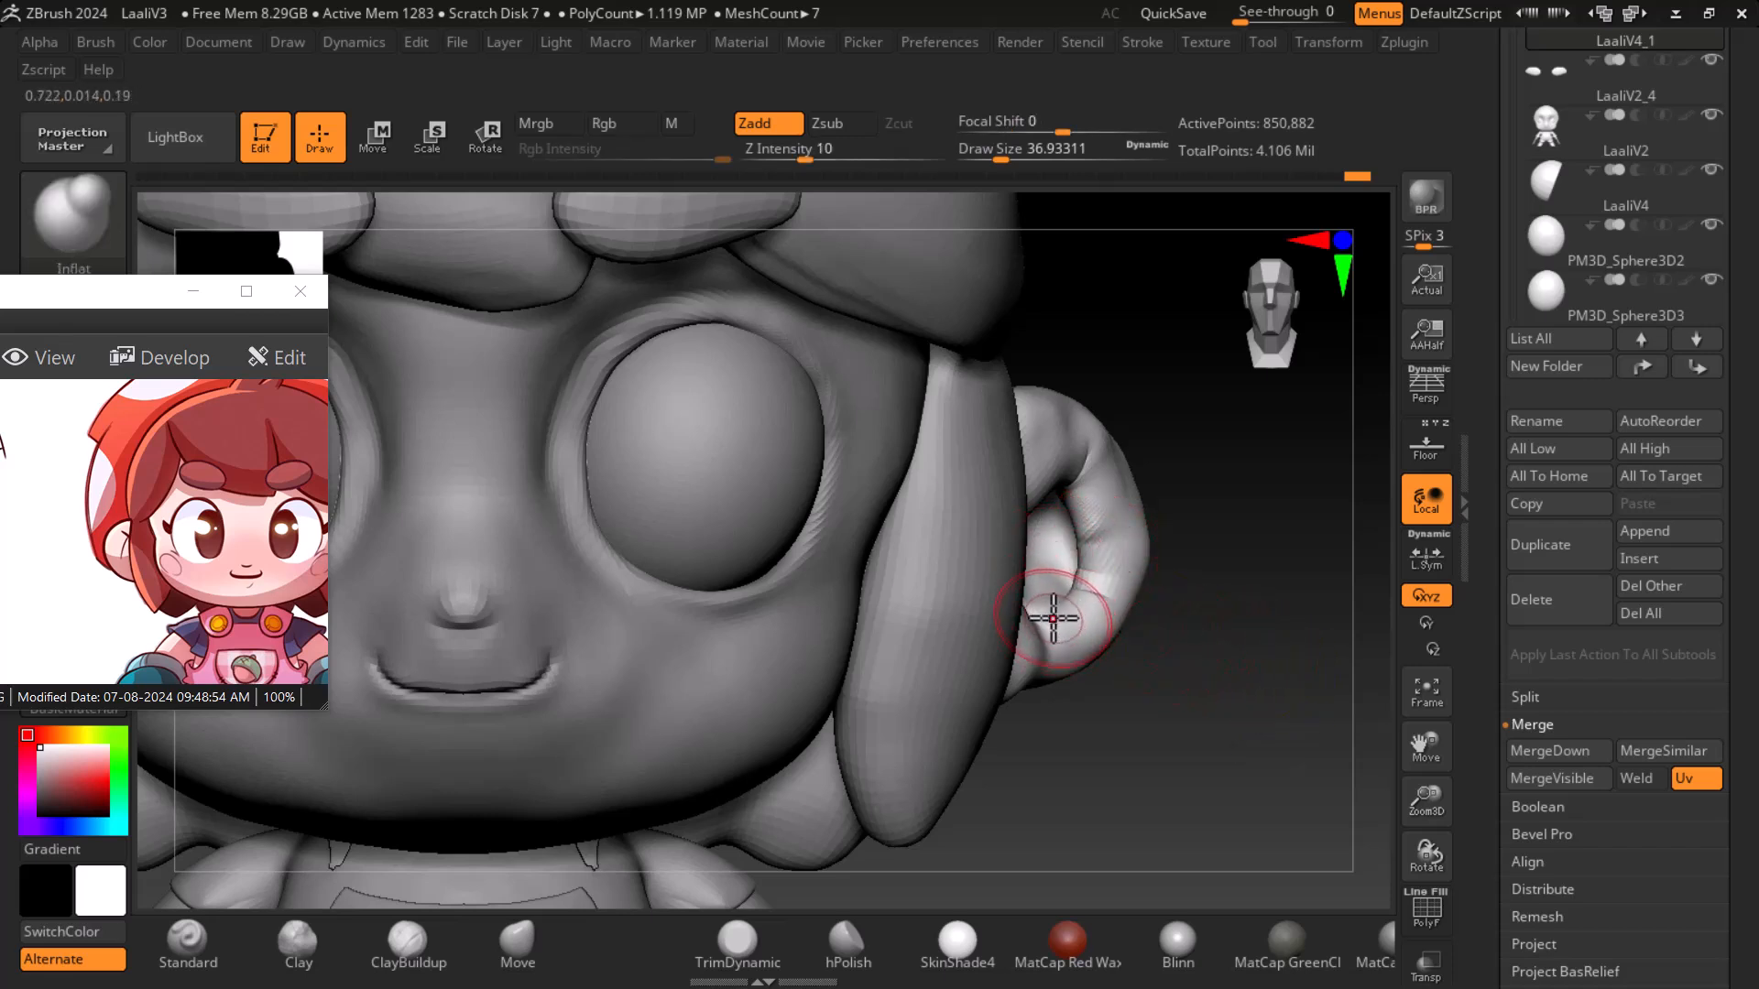
# - Switch to the Move brush, enlarge it to about 85 draw size to reshape the ear, then reduce it to about 45
pyautogui.click(518, 939)
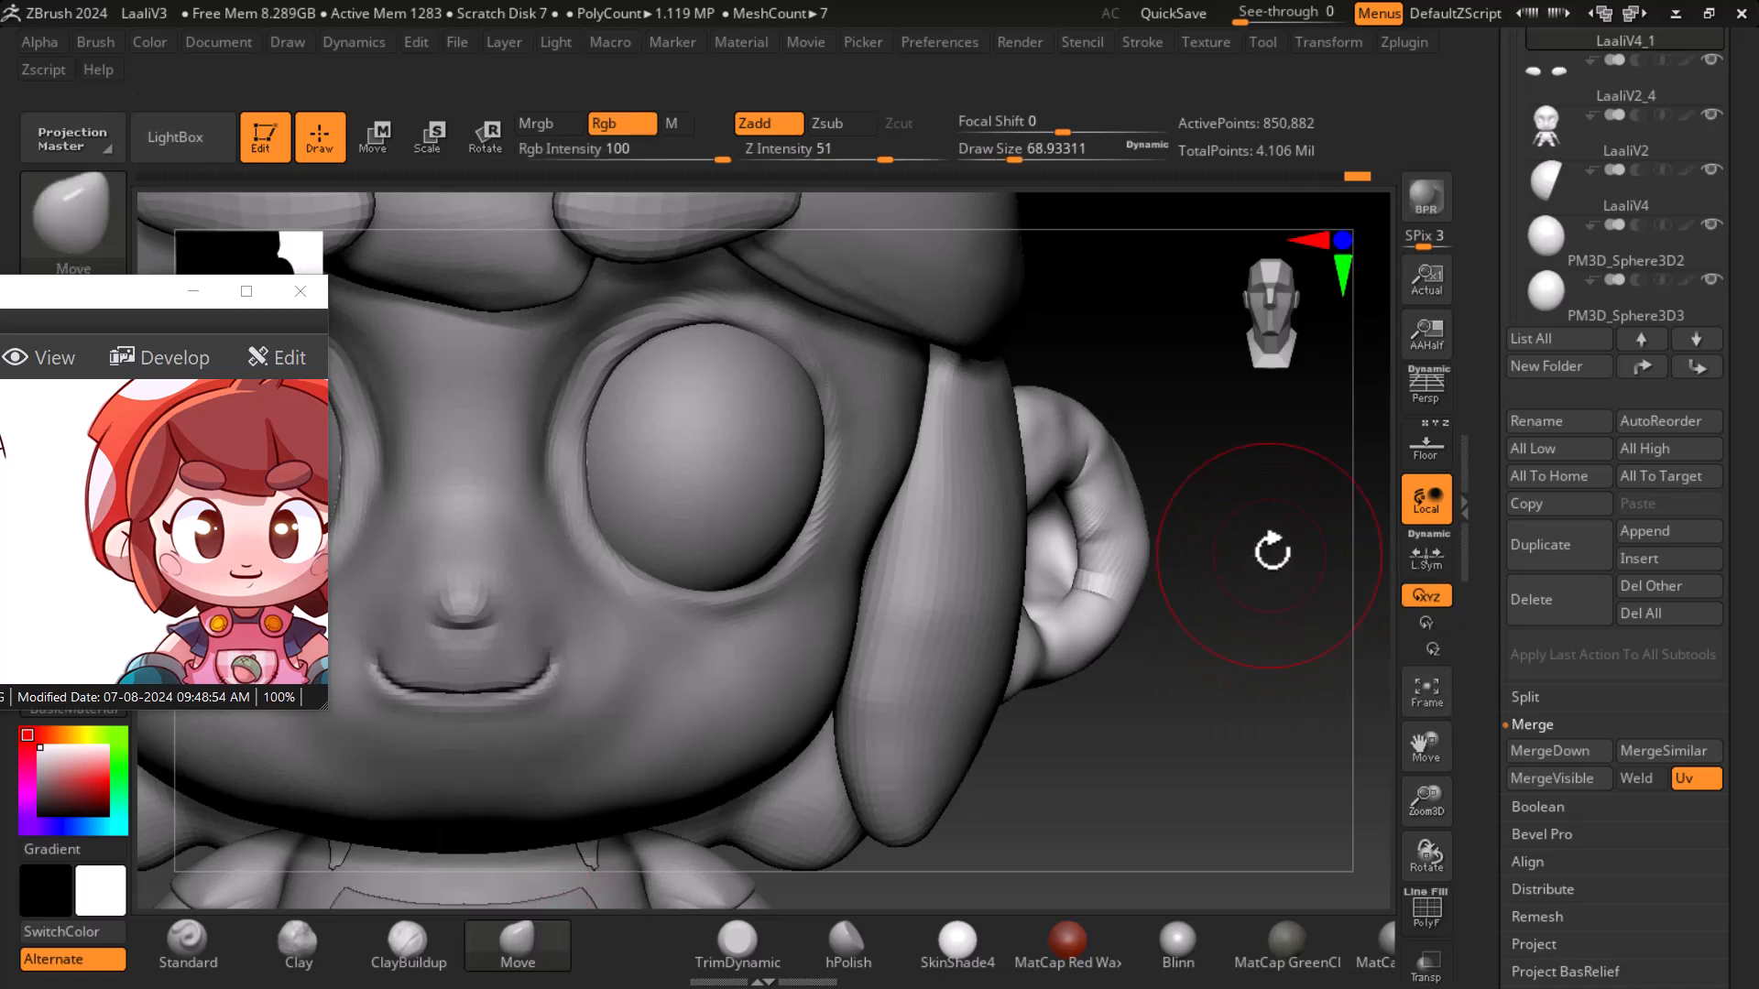
pyautogui.press(']')
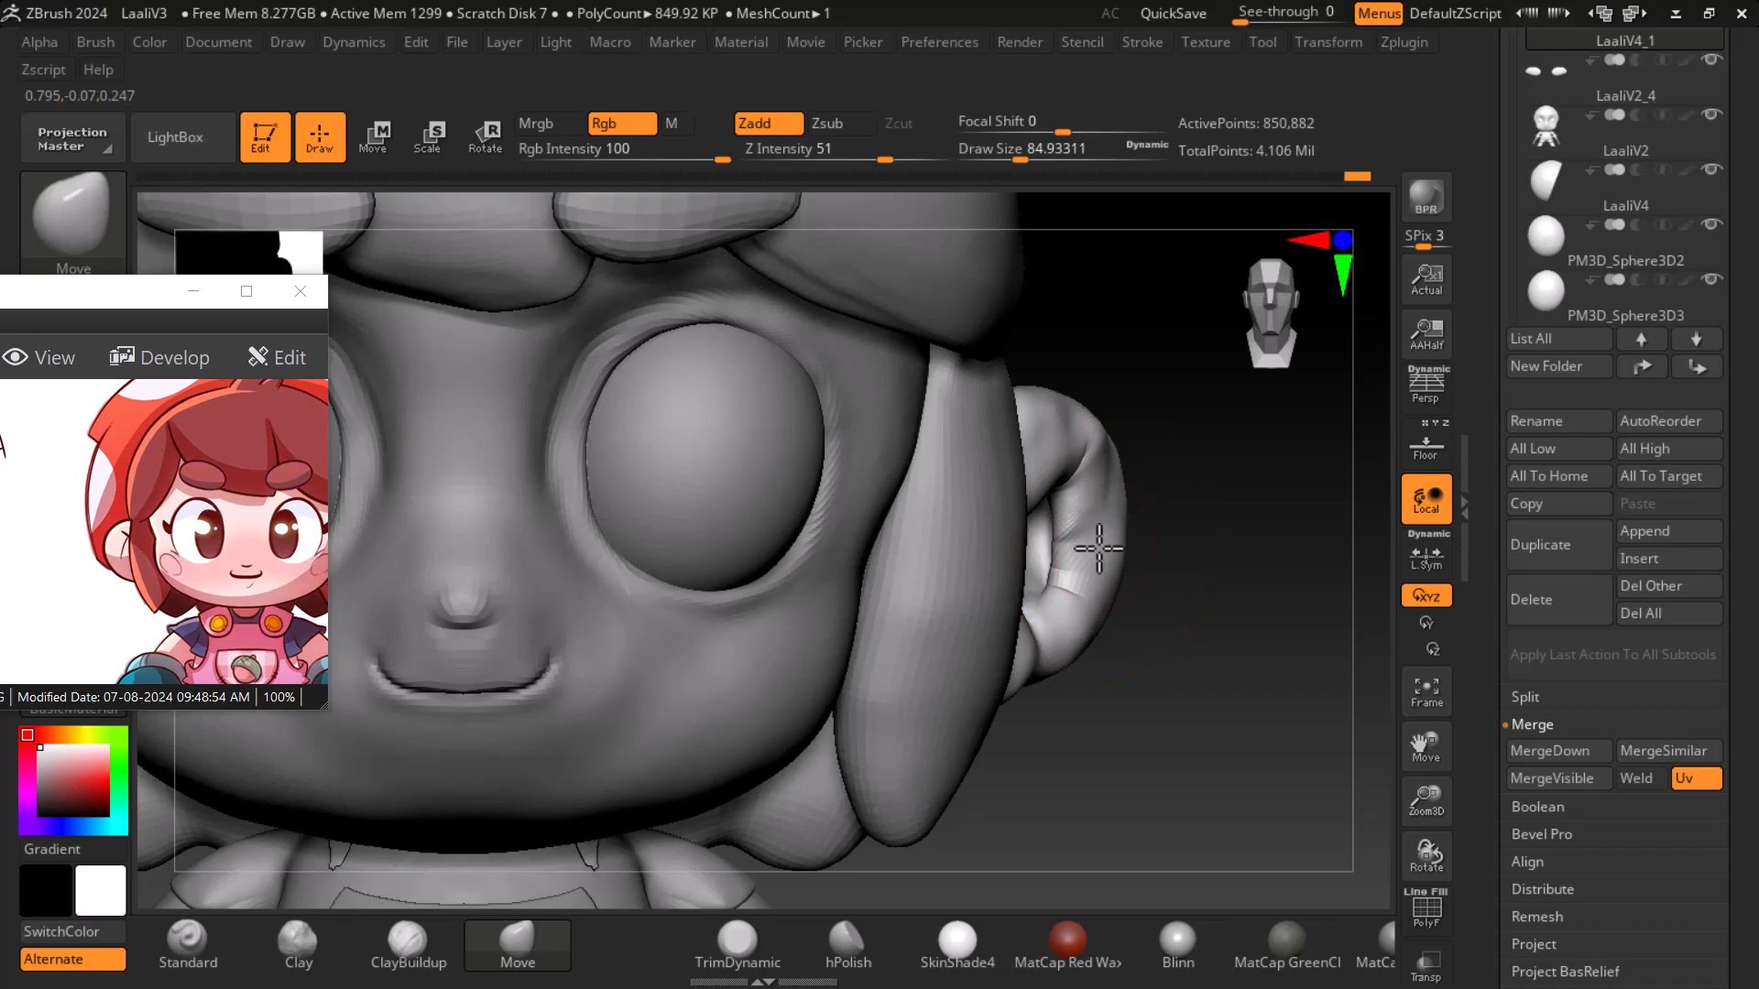
pyautogui.moveTo(1192, 586); pyautogui.dragTo(1232, 684)
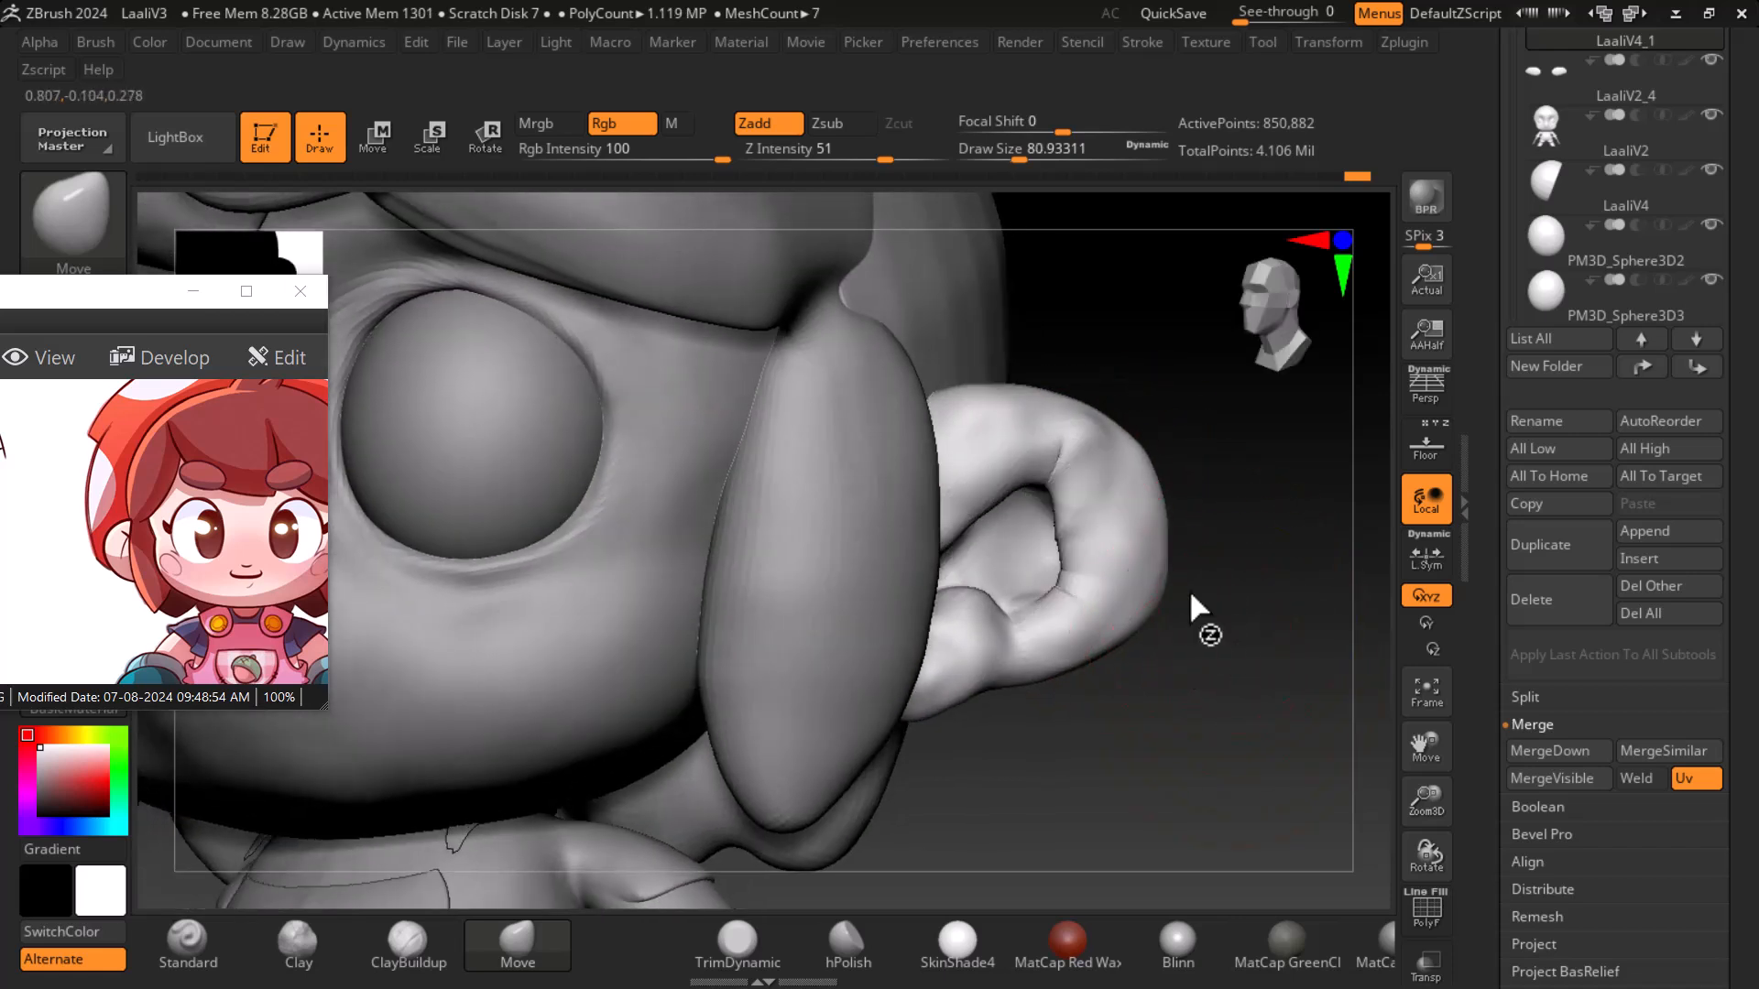
pyautogui.press('[')
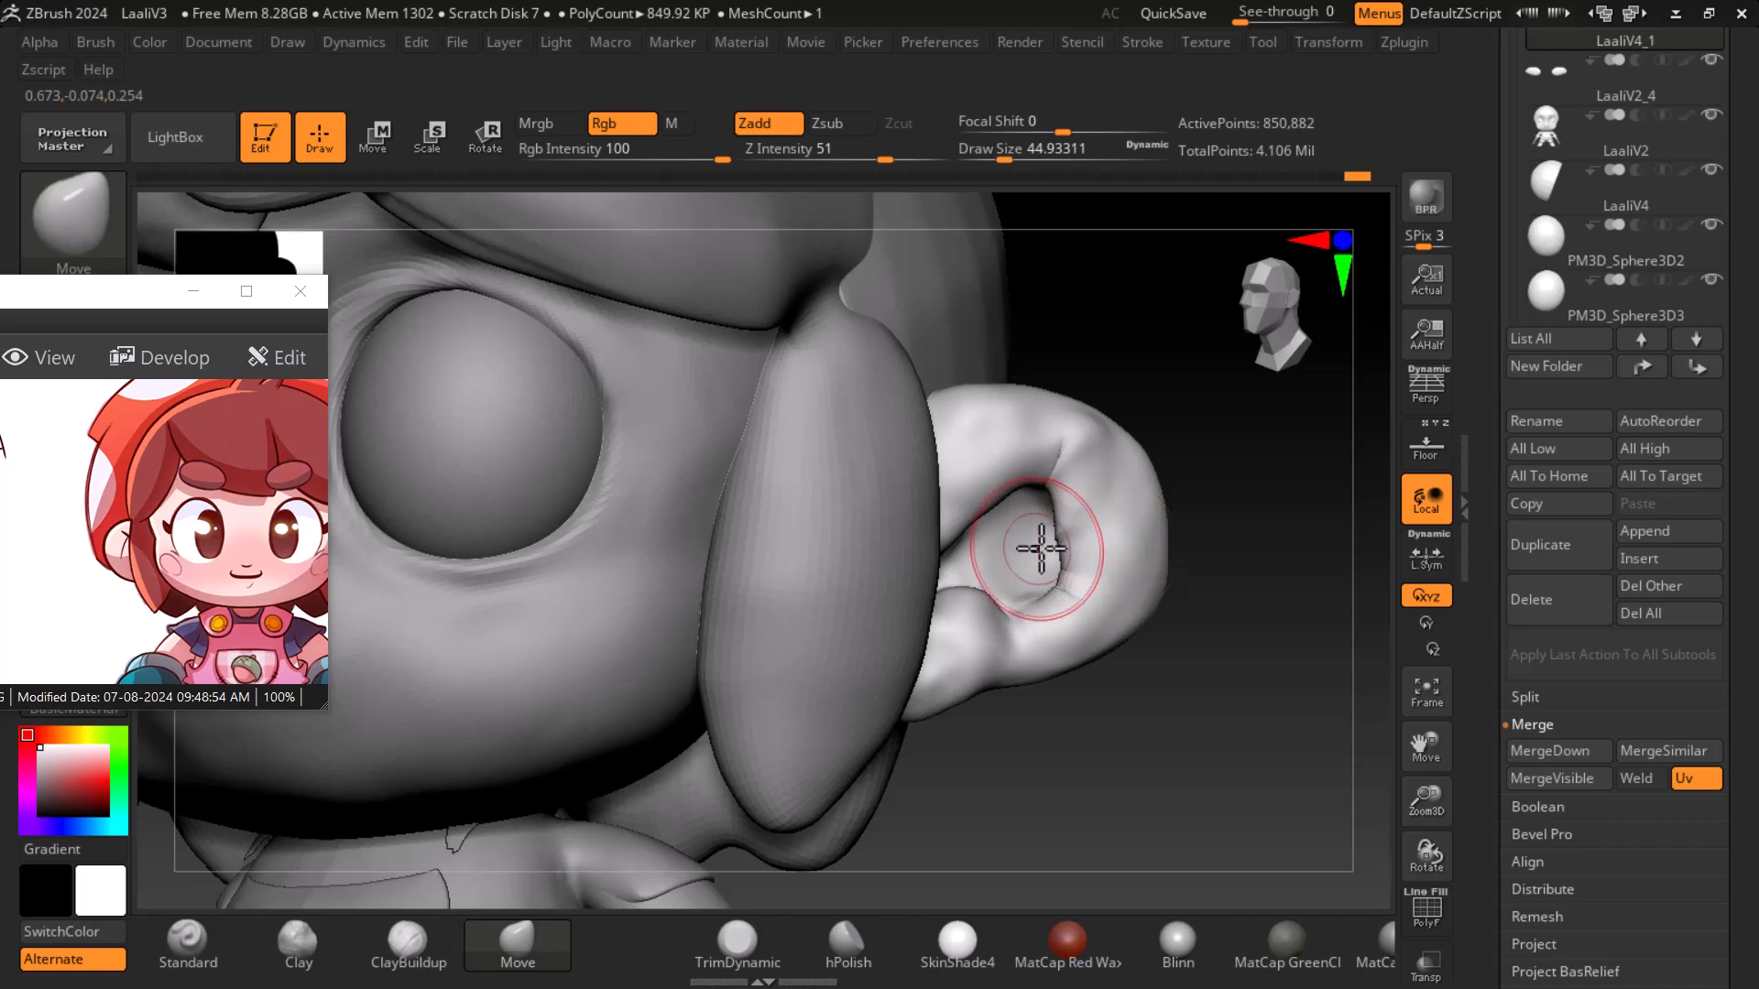
pyautogui.press('shift')
pyautogui.hotkey('shift', 'f')
pyautogui.hotkey('shift', 'f')
pyautogui.moveTo(1240, 695); pyautogui.dragTo(1217, 709)
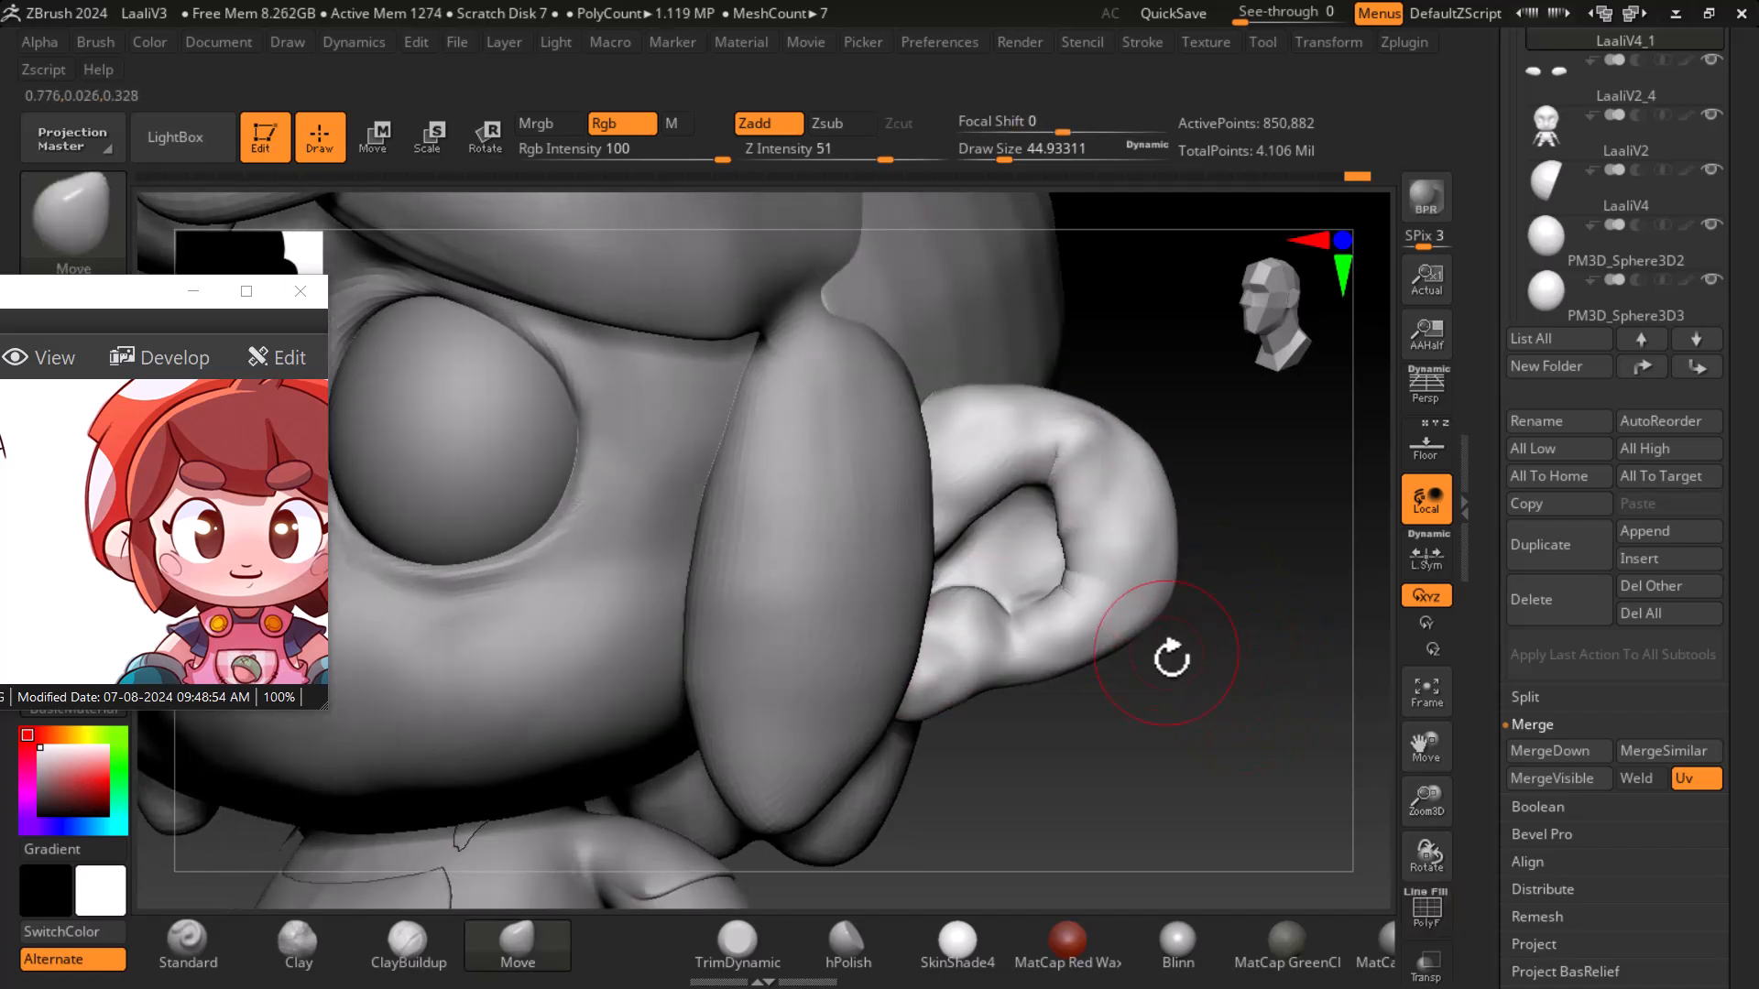
# - Subdivide the ear subtool once, then inflate and smooth the ear's rim with the Inflate brush
pyautogui.hotkey('ctrl', 'd')
pyautogui.press('shift')
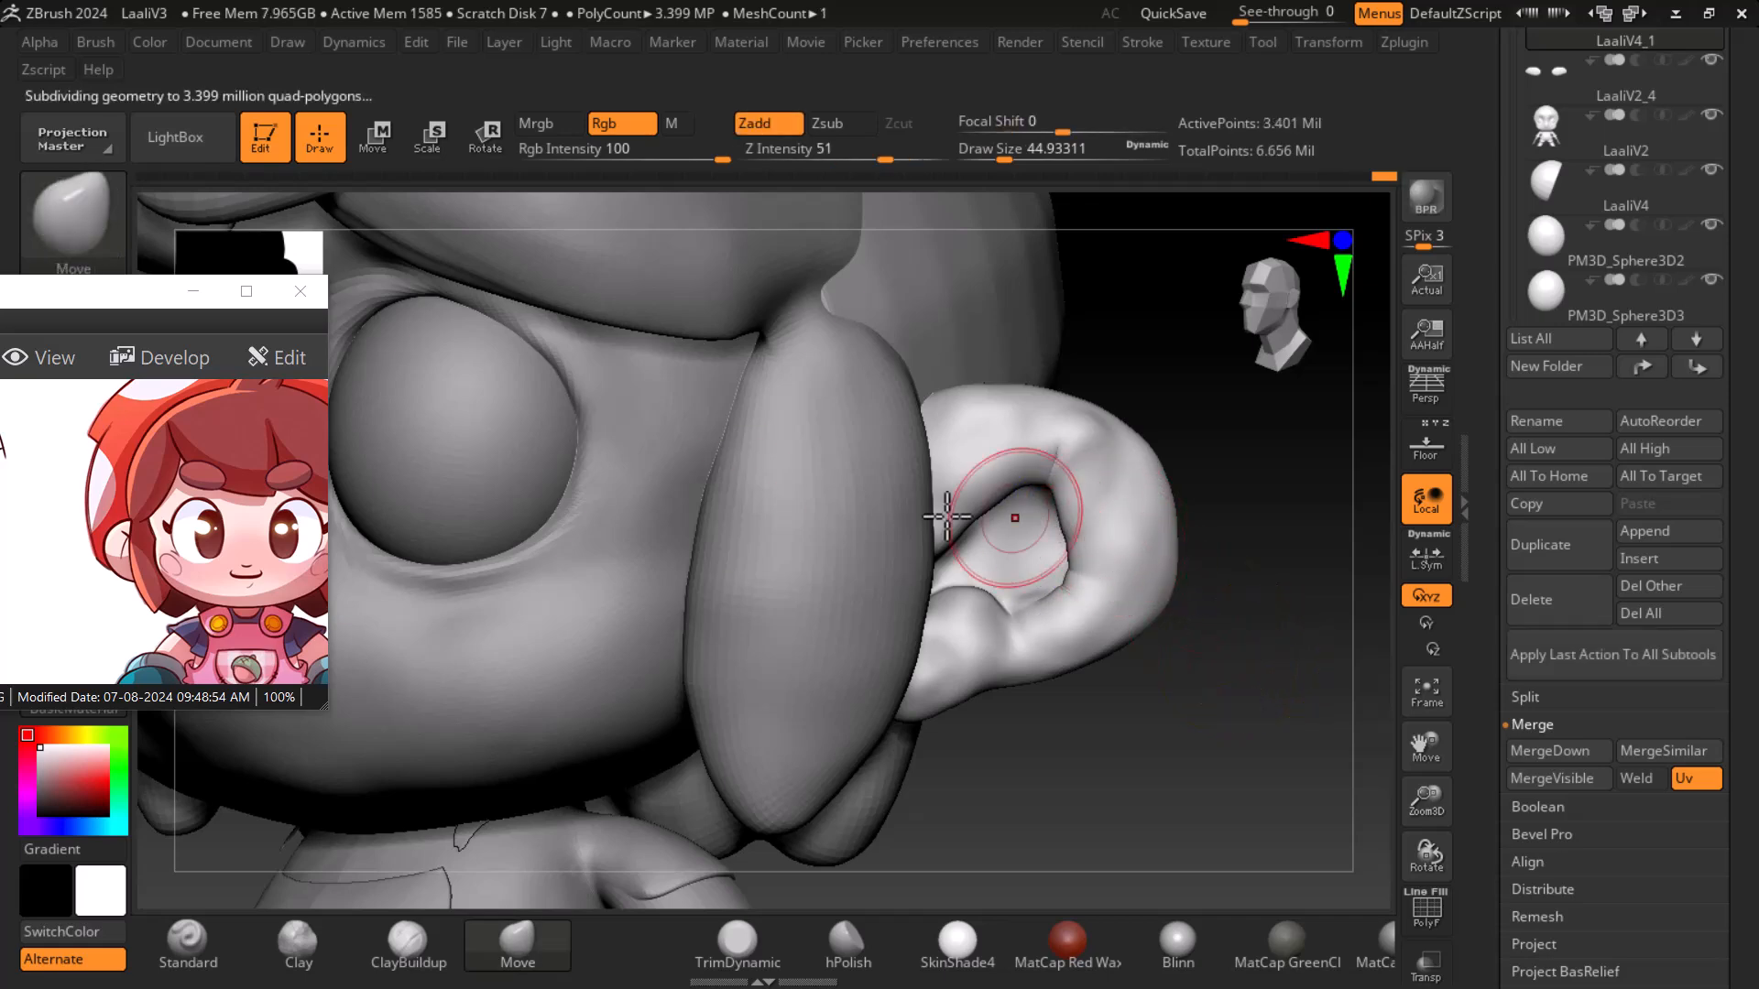
pyautogui.click(72, 217)
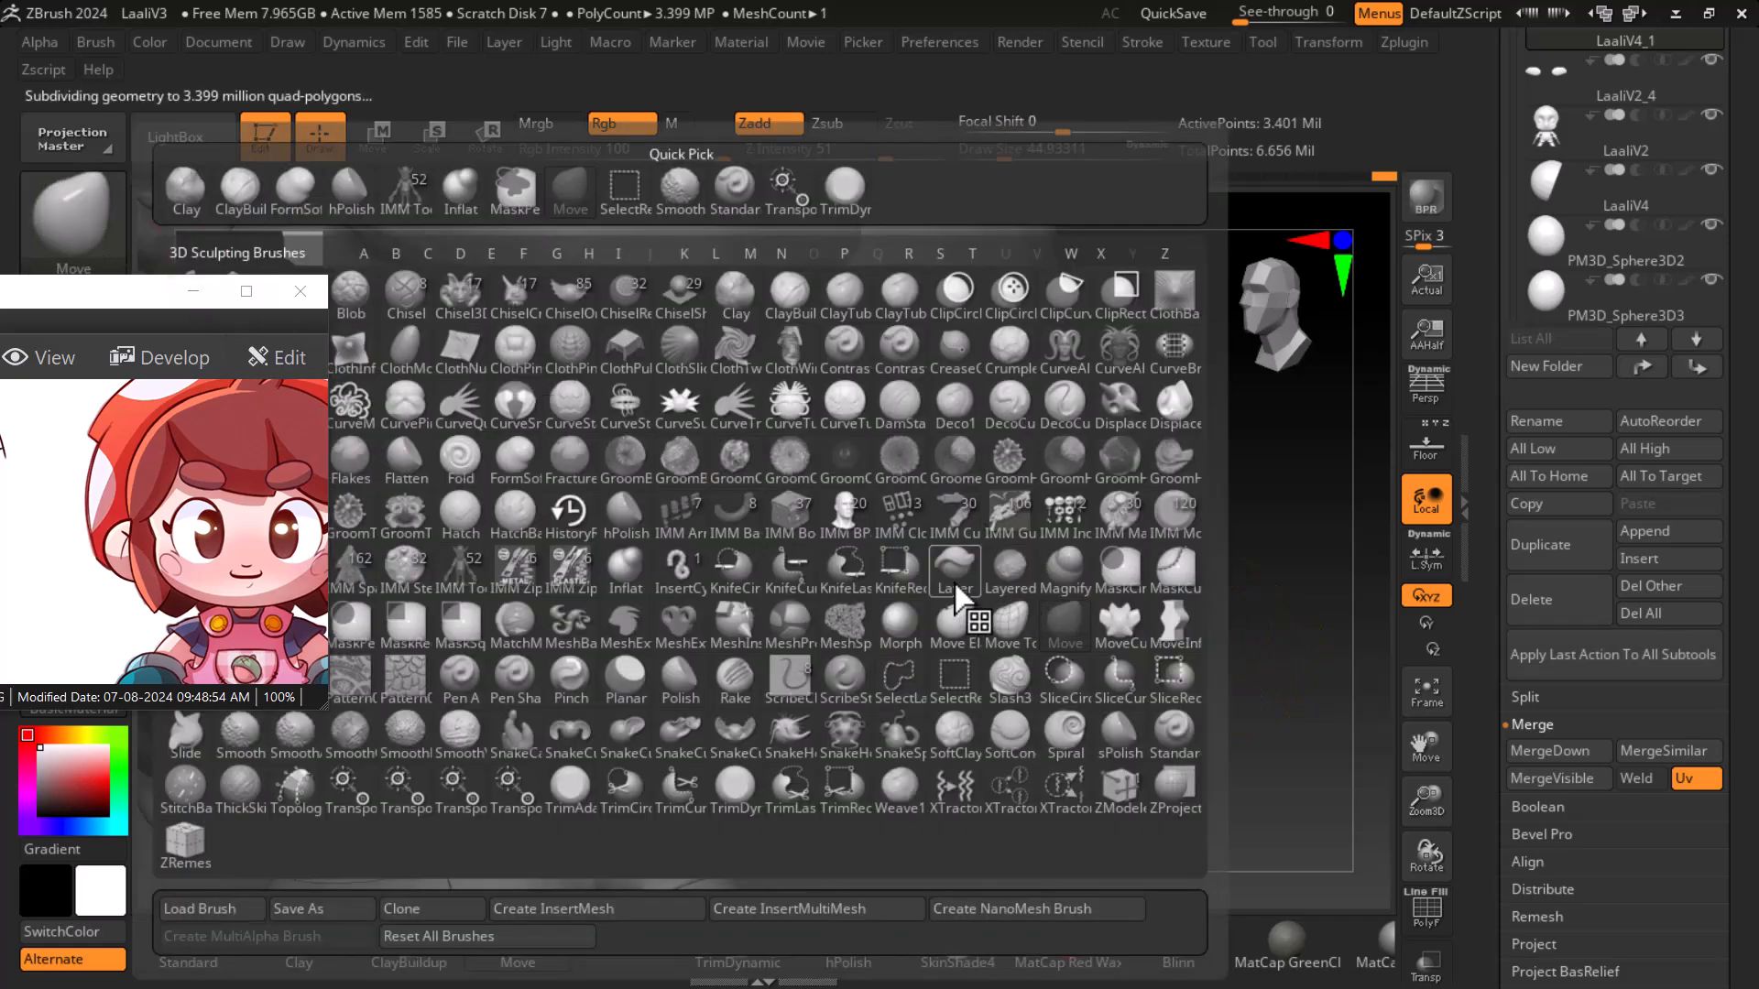
pyautogui.click(626, 566)
pyautogui.moveTo(1092, 534)
pyautogui.mouseDown()
pyautogui.moveTo(1070, 479)
pyautogui.moveTo(1139, 507)
pyautogui.moveTo(1095, 629)
pyautogui.moveTo(1092, 600)
pyautogui.mouseUp()
pyautogui.moveTo(1110, 444)
pyautogui.keyDown('shift'); pyautogui.mouseDown()
pyautogui.moveTo(1130, 478)
pyautogui.moveTo(1131, 436)
pyautogui.moveTo(1111, 482)
pyautogui.moveTo(1143, 517)
pyautogui.mouseUp(); pyautogui.keyUp('shift')
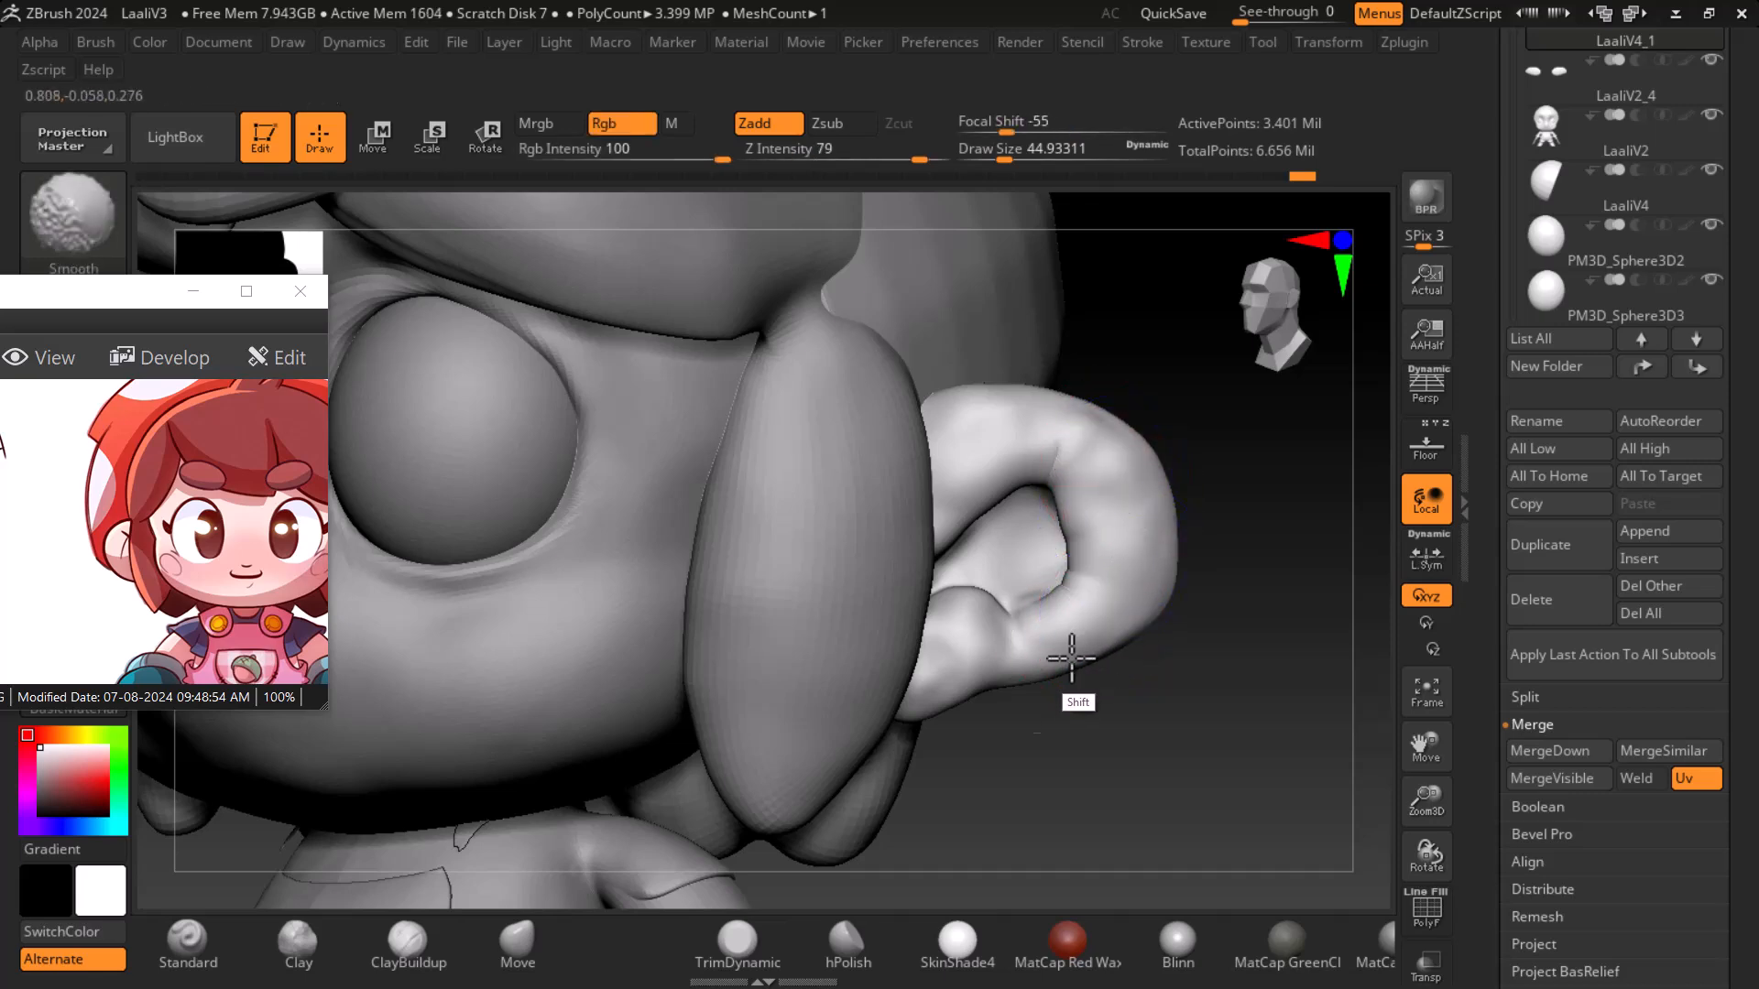
pyautogui.keyDown('shift'); pyautogui.moveTo(1130, 687); pyautogui.dragTo(1269, 666); pyautogui.keyUp('shift')
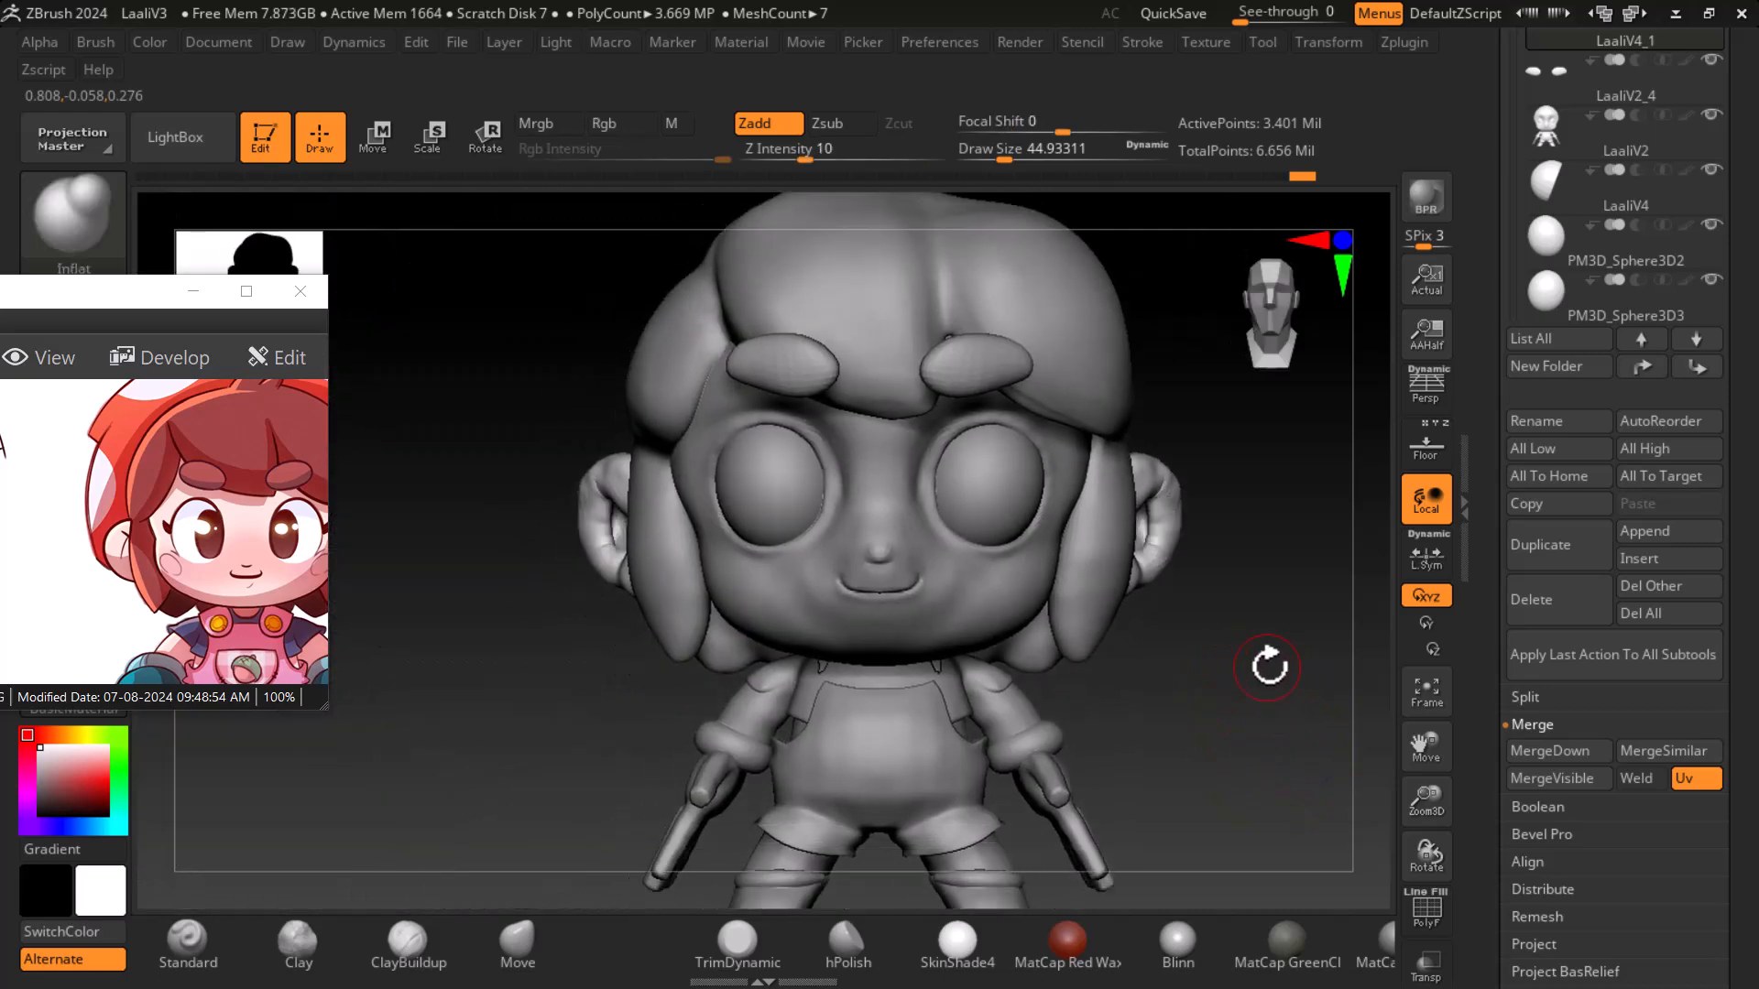
# - Zoom out the reference image and compare the character's full-body view with the model's side profile
pyautogui.moveTo(244, 532); pyautogui.dragTo(204, 582)
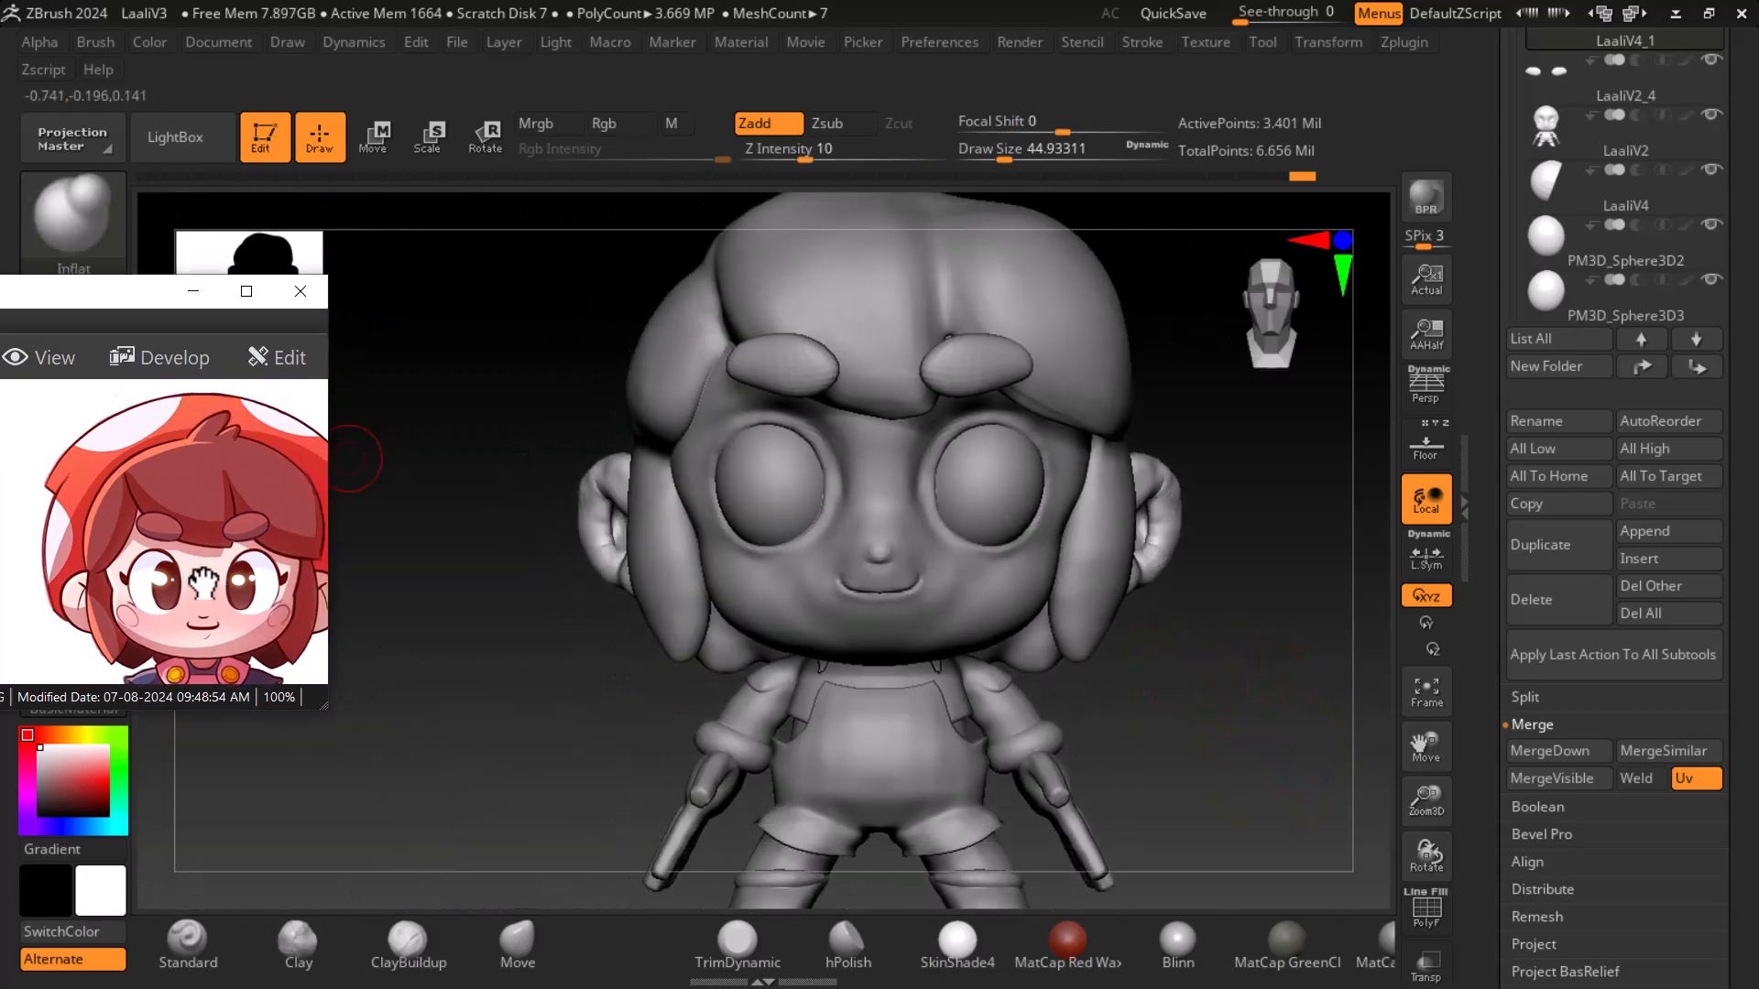
pyautogui.scroll(-2, 213, 581)
pyautogui.moveTo(1159, 658)
pyautogui.mouseDown()
pyautogui.moveTo(1139, 668)
pyautogui.moveTo(1355, 724)
pyautogui.moveTo(1291, 707)
pyautogui.moveTo(1295, 756)
pyautogui.mouseUp()
pyautogui.moveTo(196, 580); pyautogui.dragTo(132, 520)
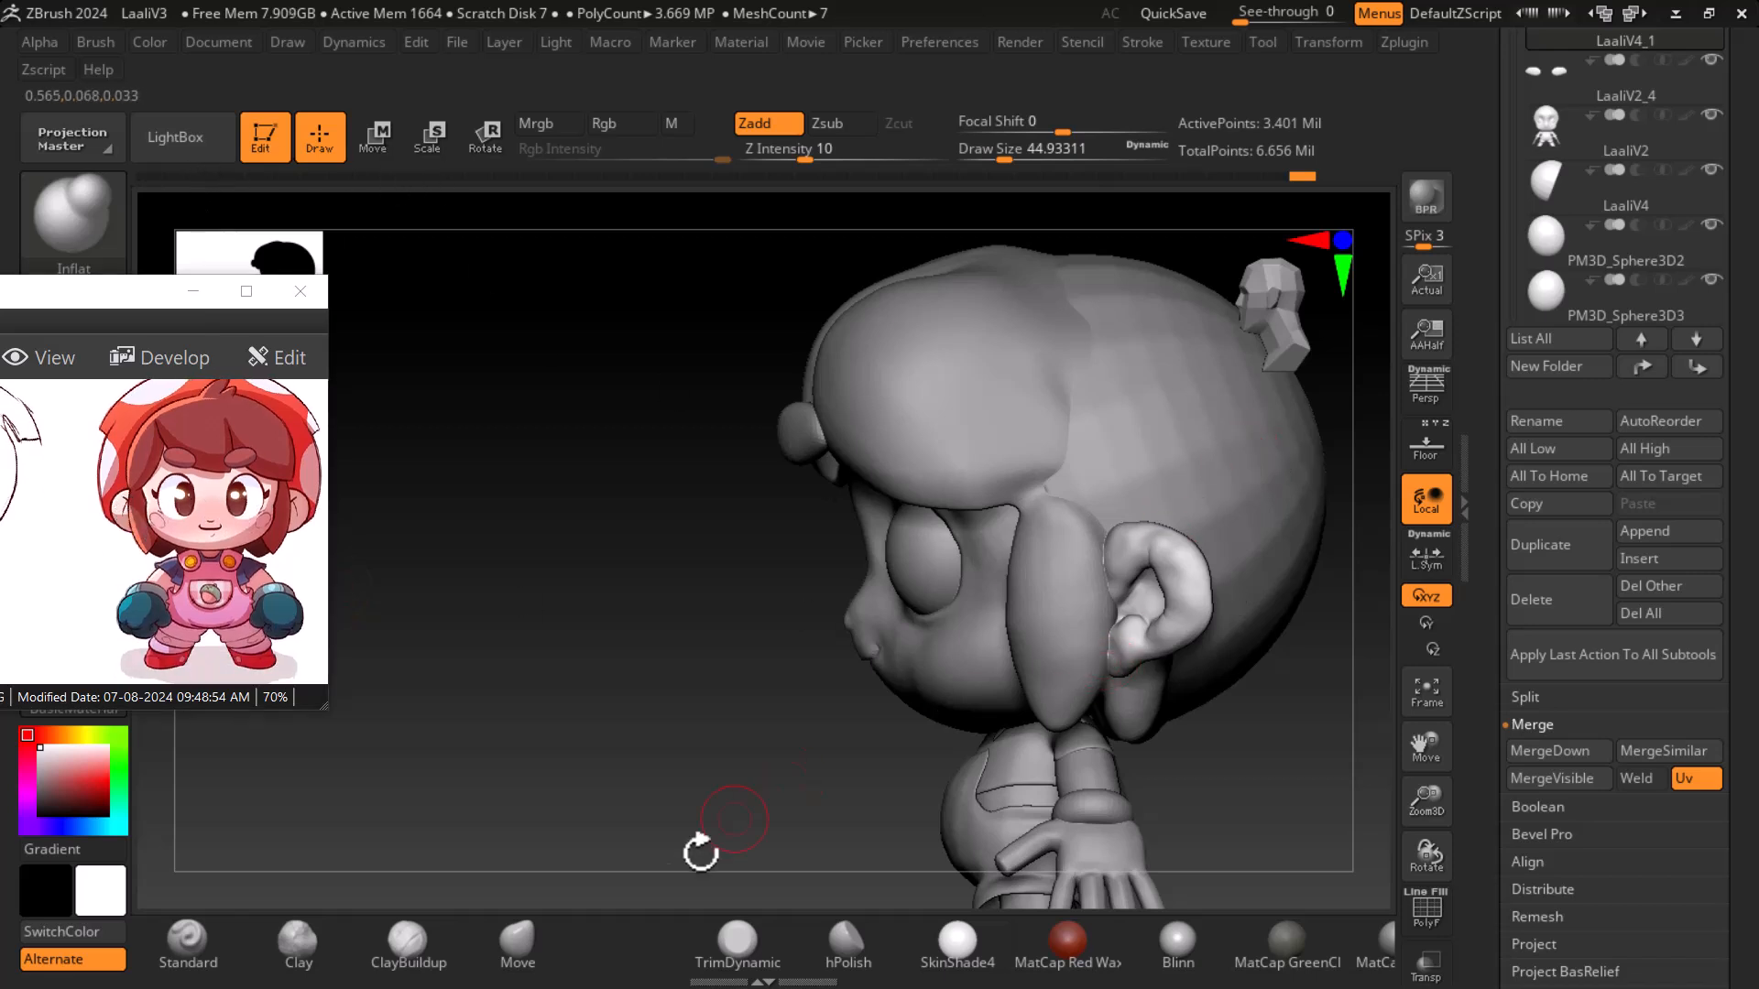
# - Select the LaaliV4 head subtool and activate the Scale transpose gizmo
pyautogui.click(517, 939)
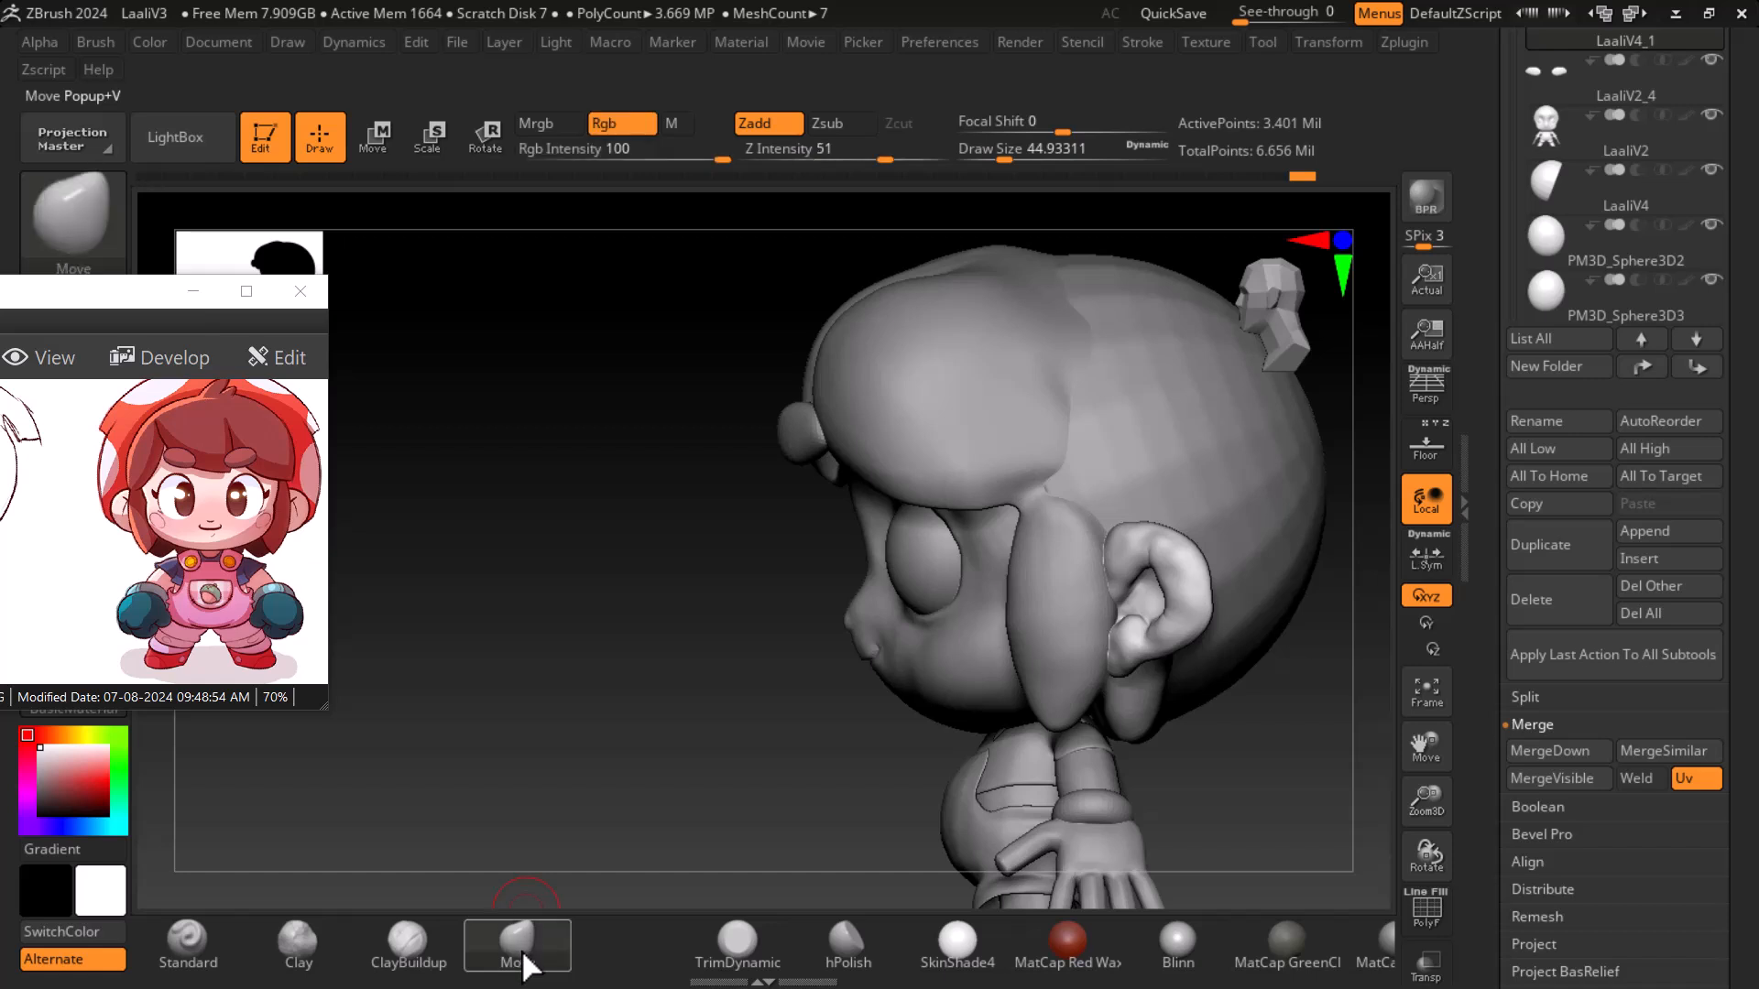
pyautogui.keyDown('alt'); pyautogui.click(1238, 471); pyautogui.keyUp('alt')
pyautogui.moveTo(1327, 784); pyautogui.dragTo(660, 813)
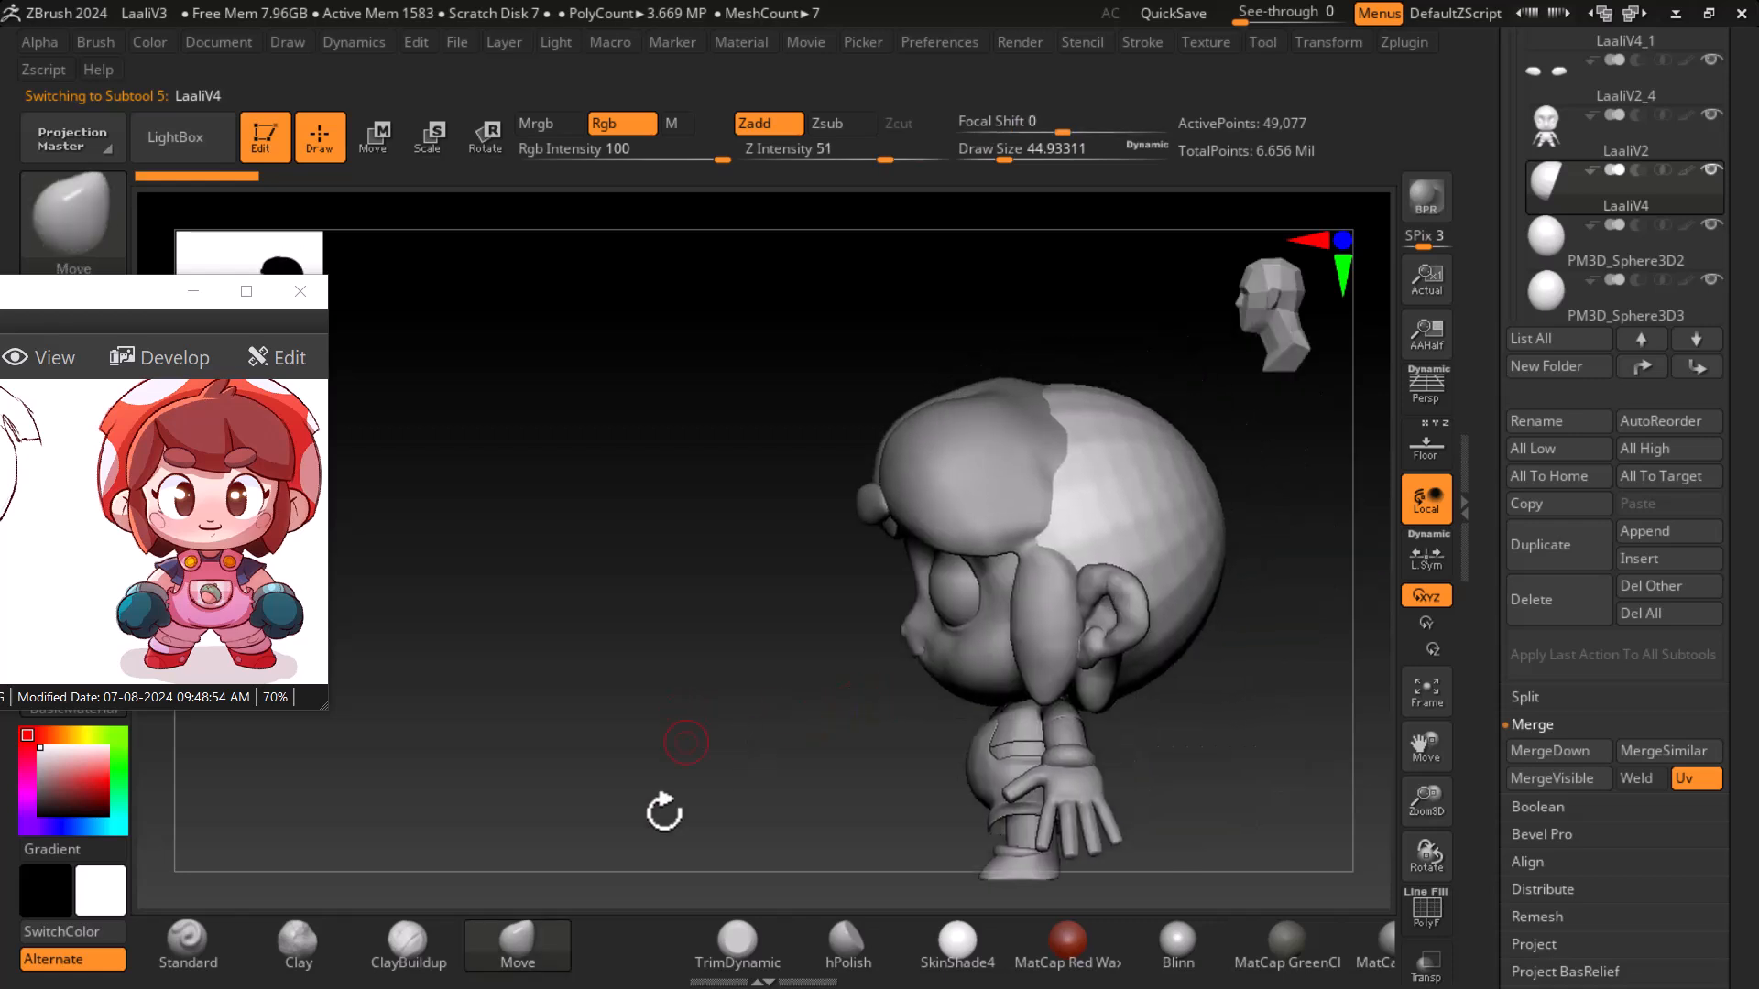
pyautogui.click(429, 139)
pyautogui.moveTo(1074, 625); pyautogui.dragTo(1122, 595)
pyautogui.moveTo(686, 696); pyautogui.dragTo(665, 752)
pyautogui.moveTo(862, 704); pyautogui.dragTo(527, 656)
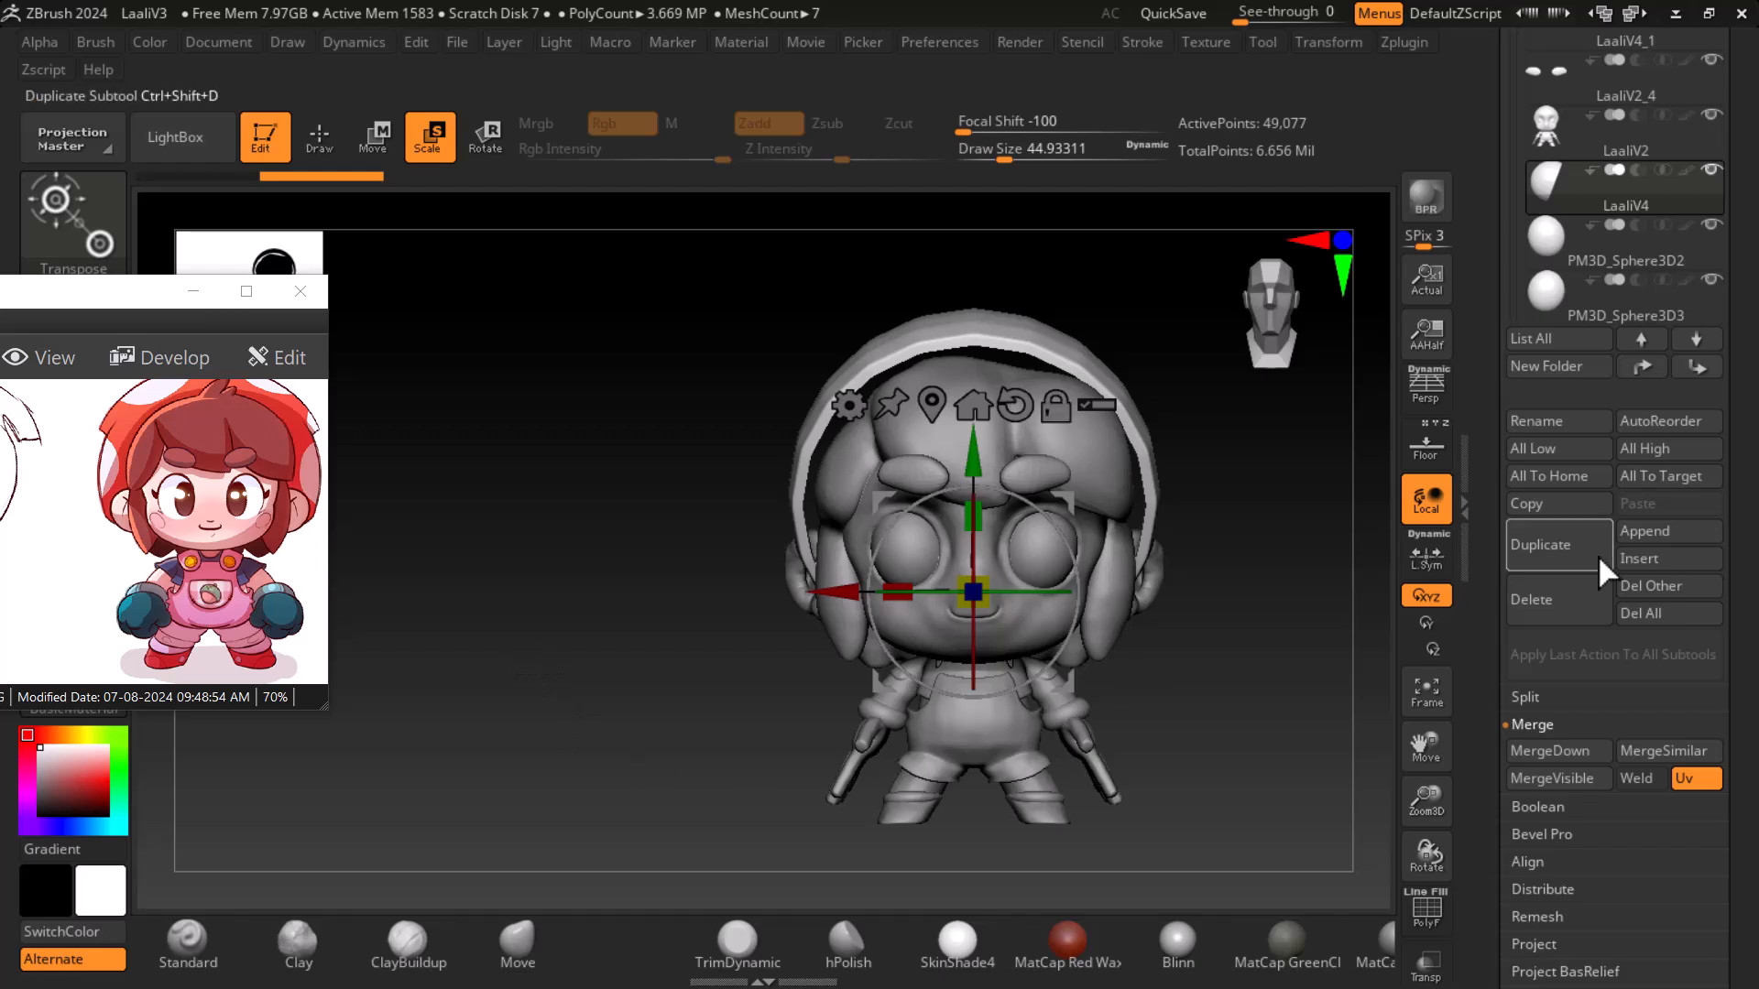
pyautogui.click(1426, 446)
pyautogui.moveTo(1353, 726); pyautogui.dragTo(1301, 699)
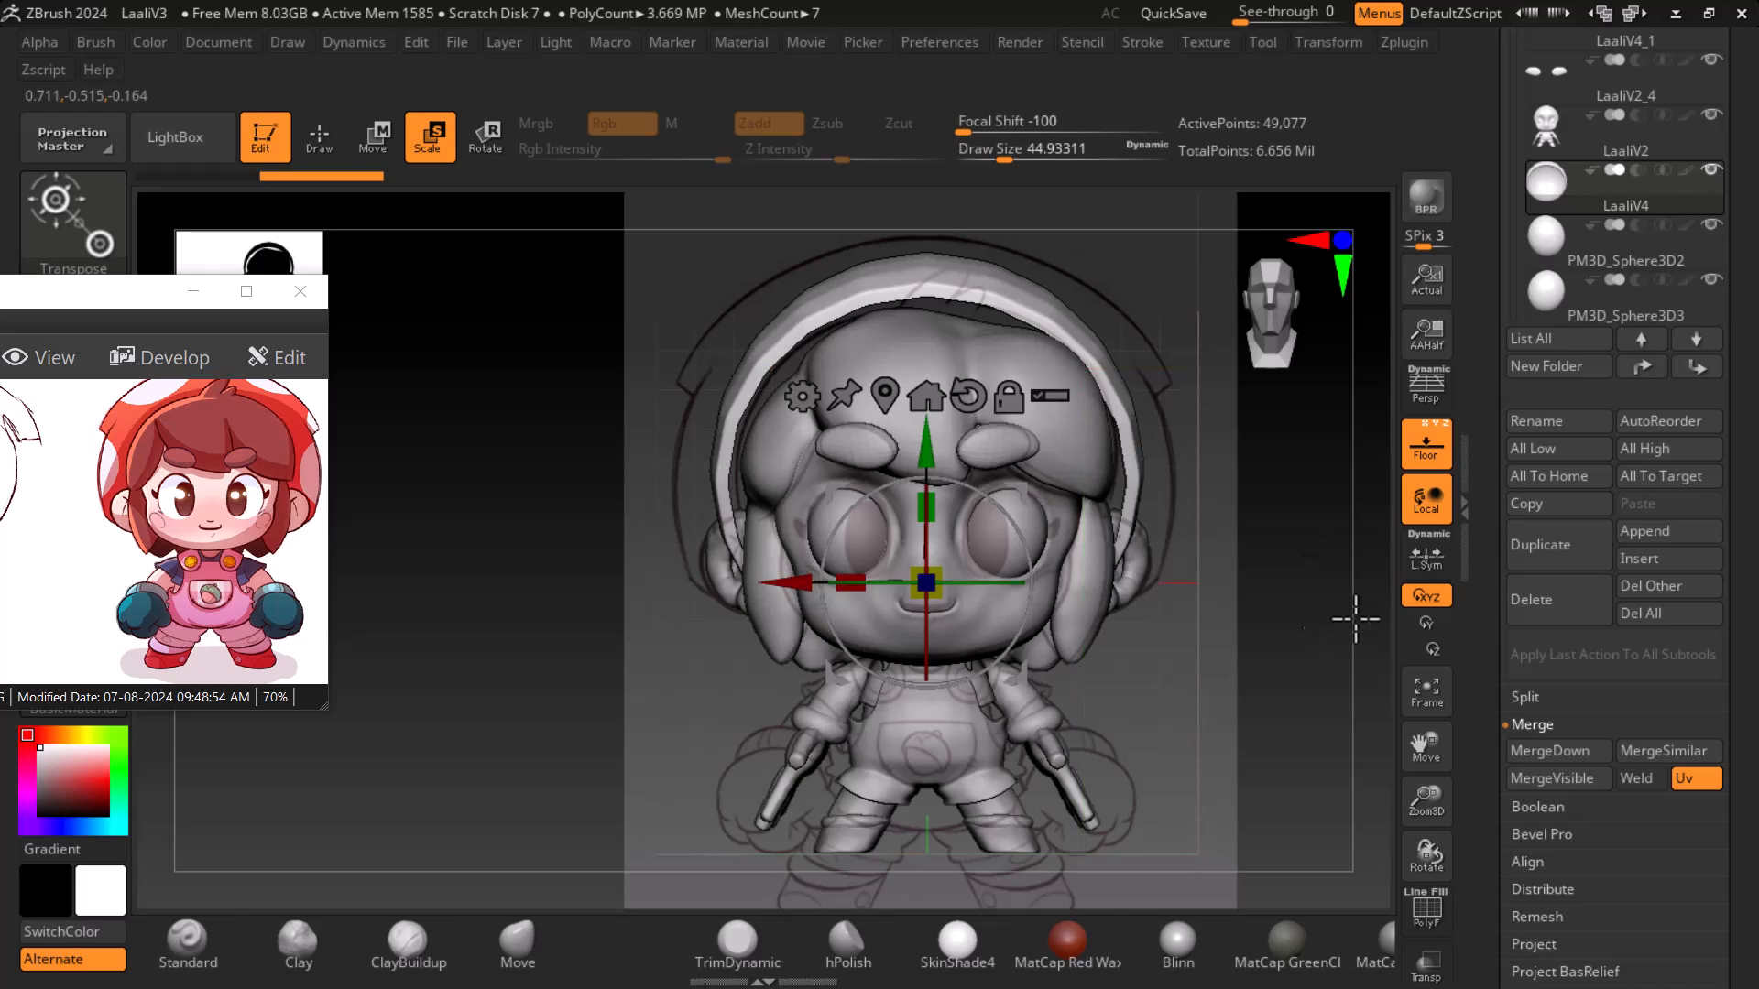
pyautogui.click(1412, 449)
pyautogui.moveTo(1296, 582); pyautogui.dragTo(1249, 600)
# - Set the head subtool to subdivision level 1 and delete the higher subdivision levels
pyautogui.scroll(-5, 1526, 609)
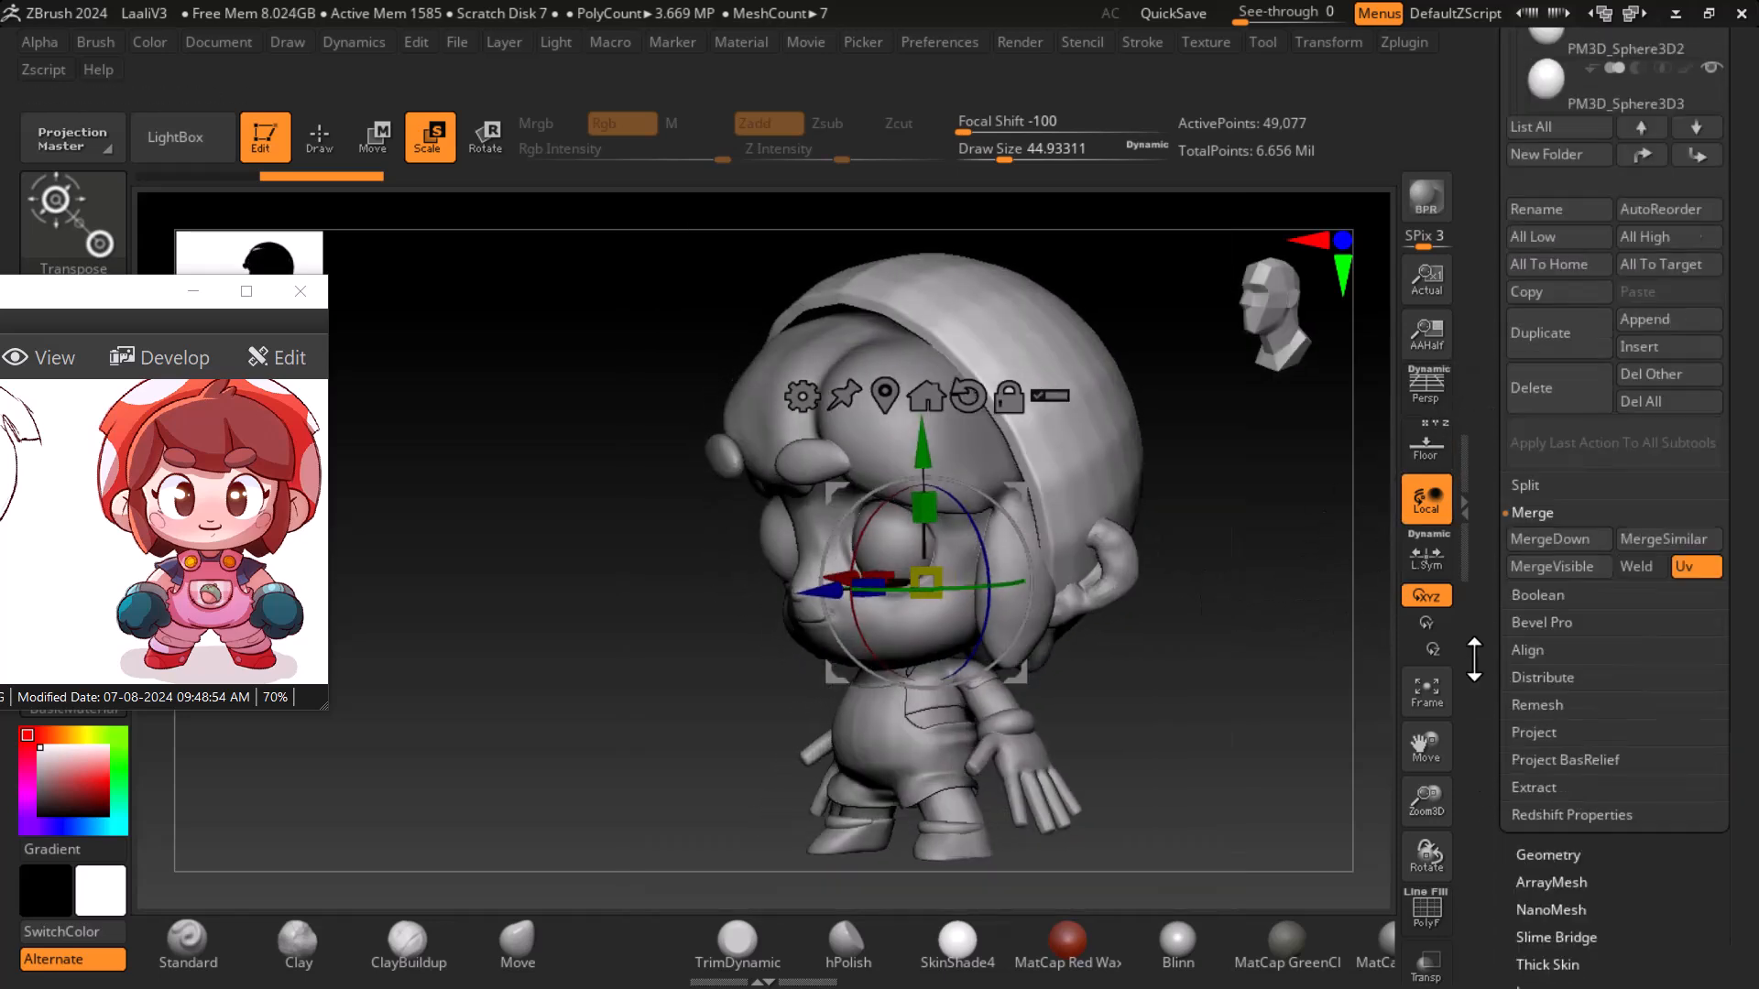
pyautogui.click(1545, 593)
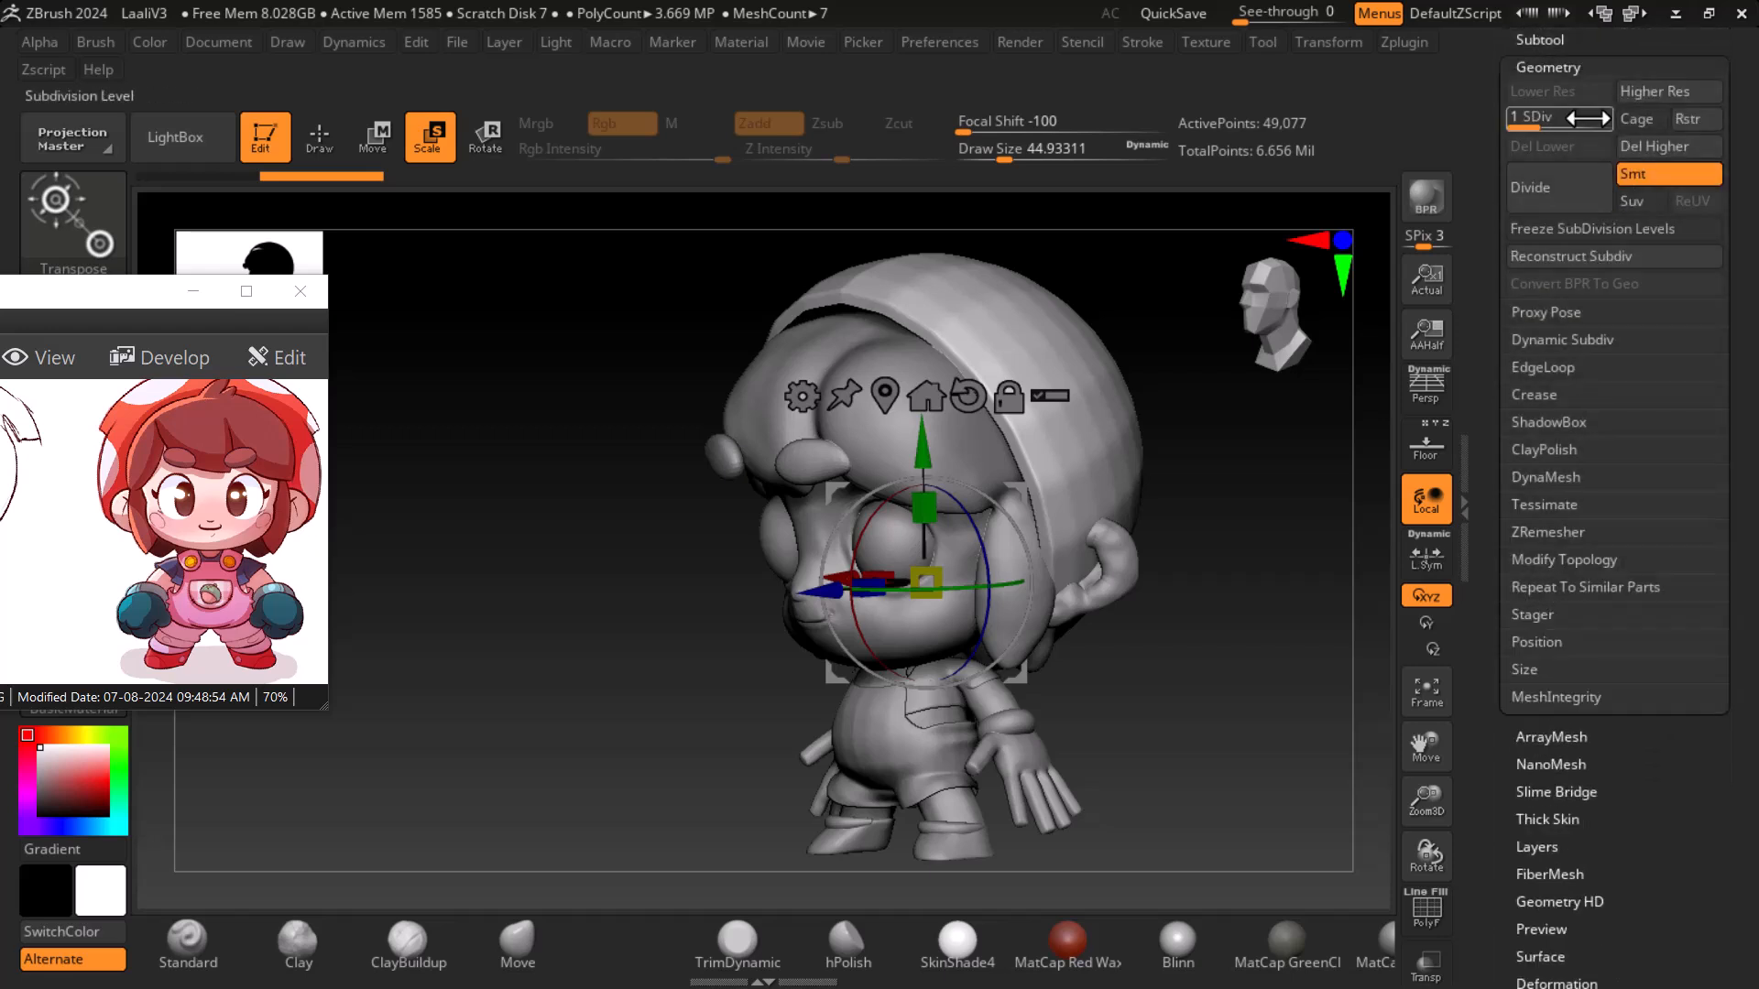
pyautogui.moveTo(1594, 126); pyautogui.dragTo(1516, 119)
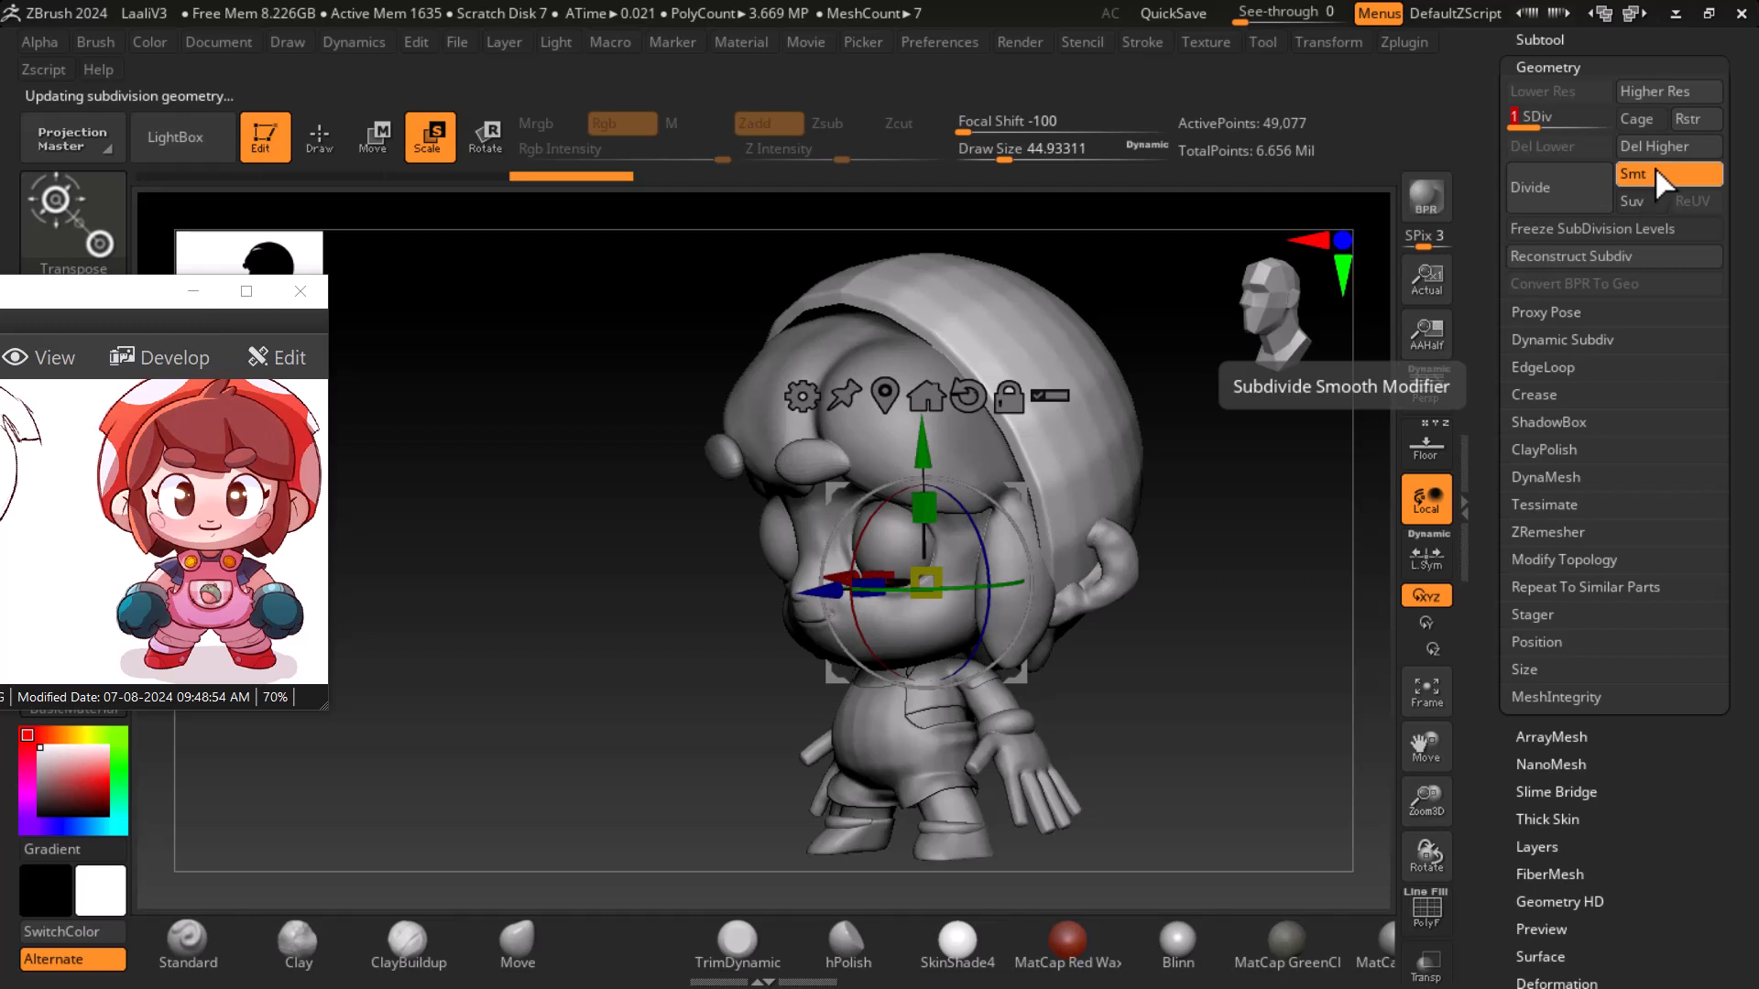
pyautogui.click(1658, 148)
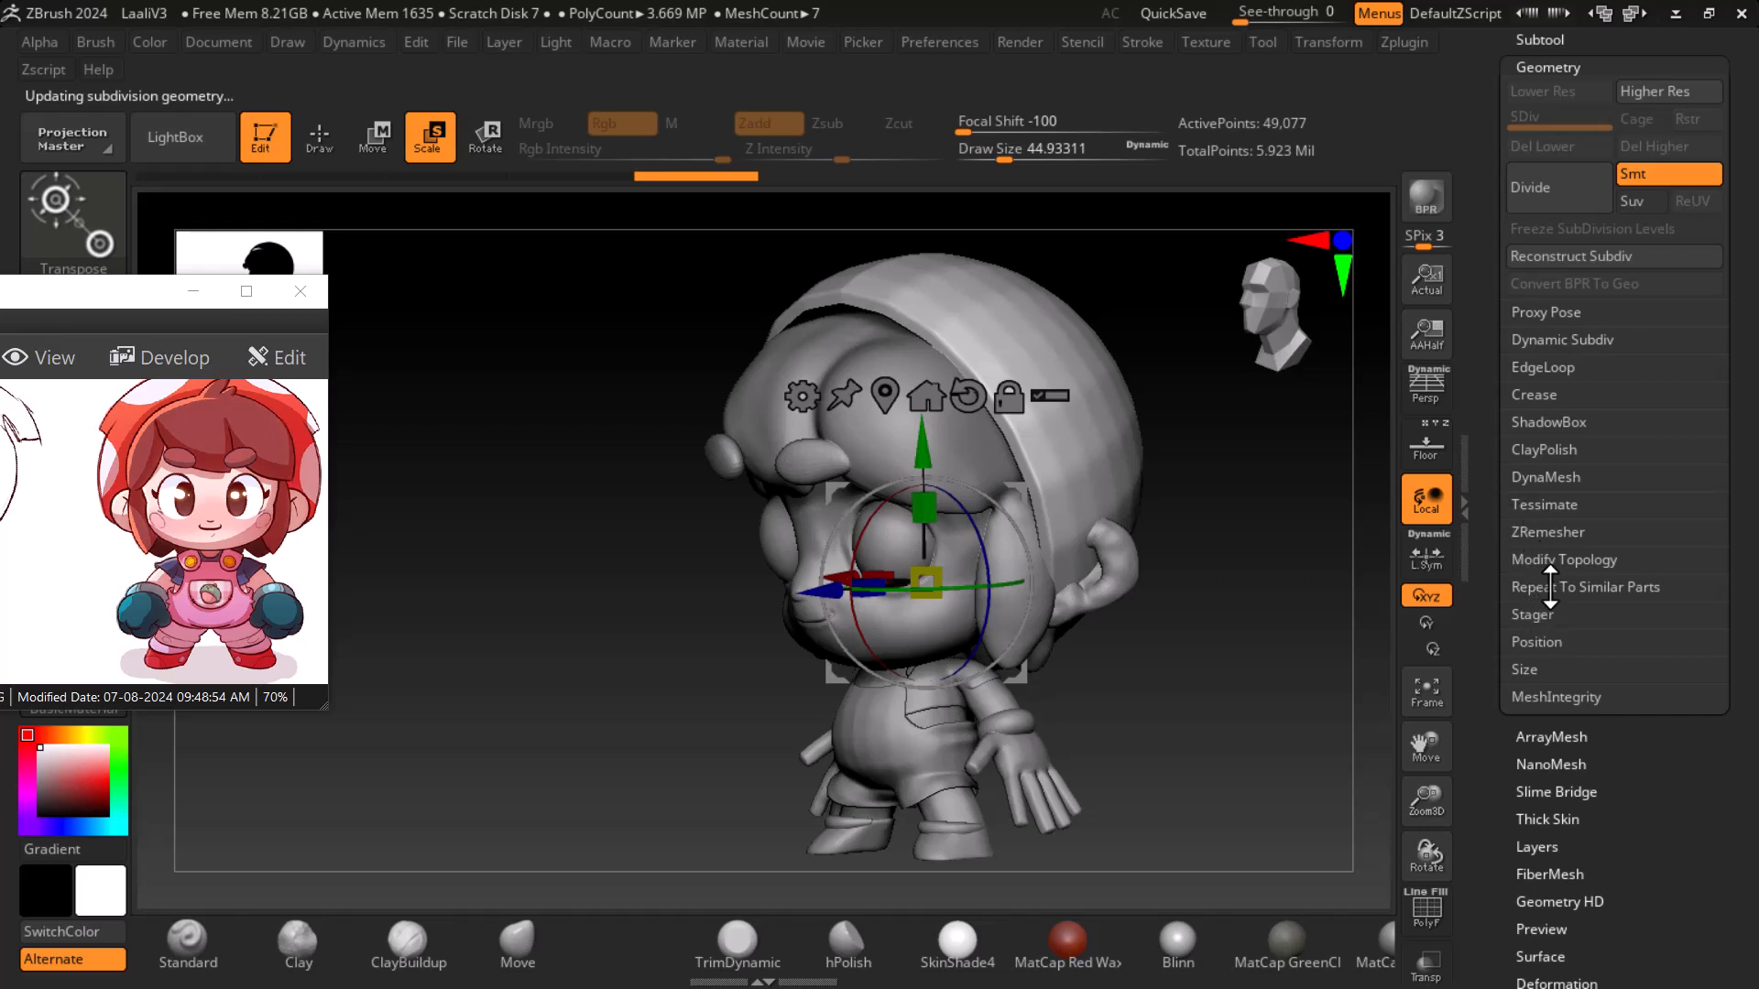
# - DynaMesh the head subtool at resolution 128
pyautogui.click(1557, 474)
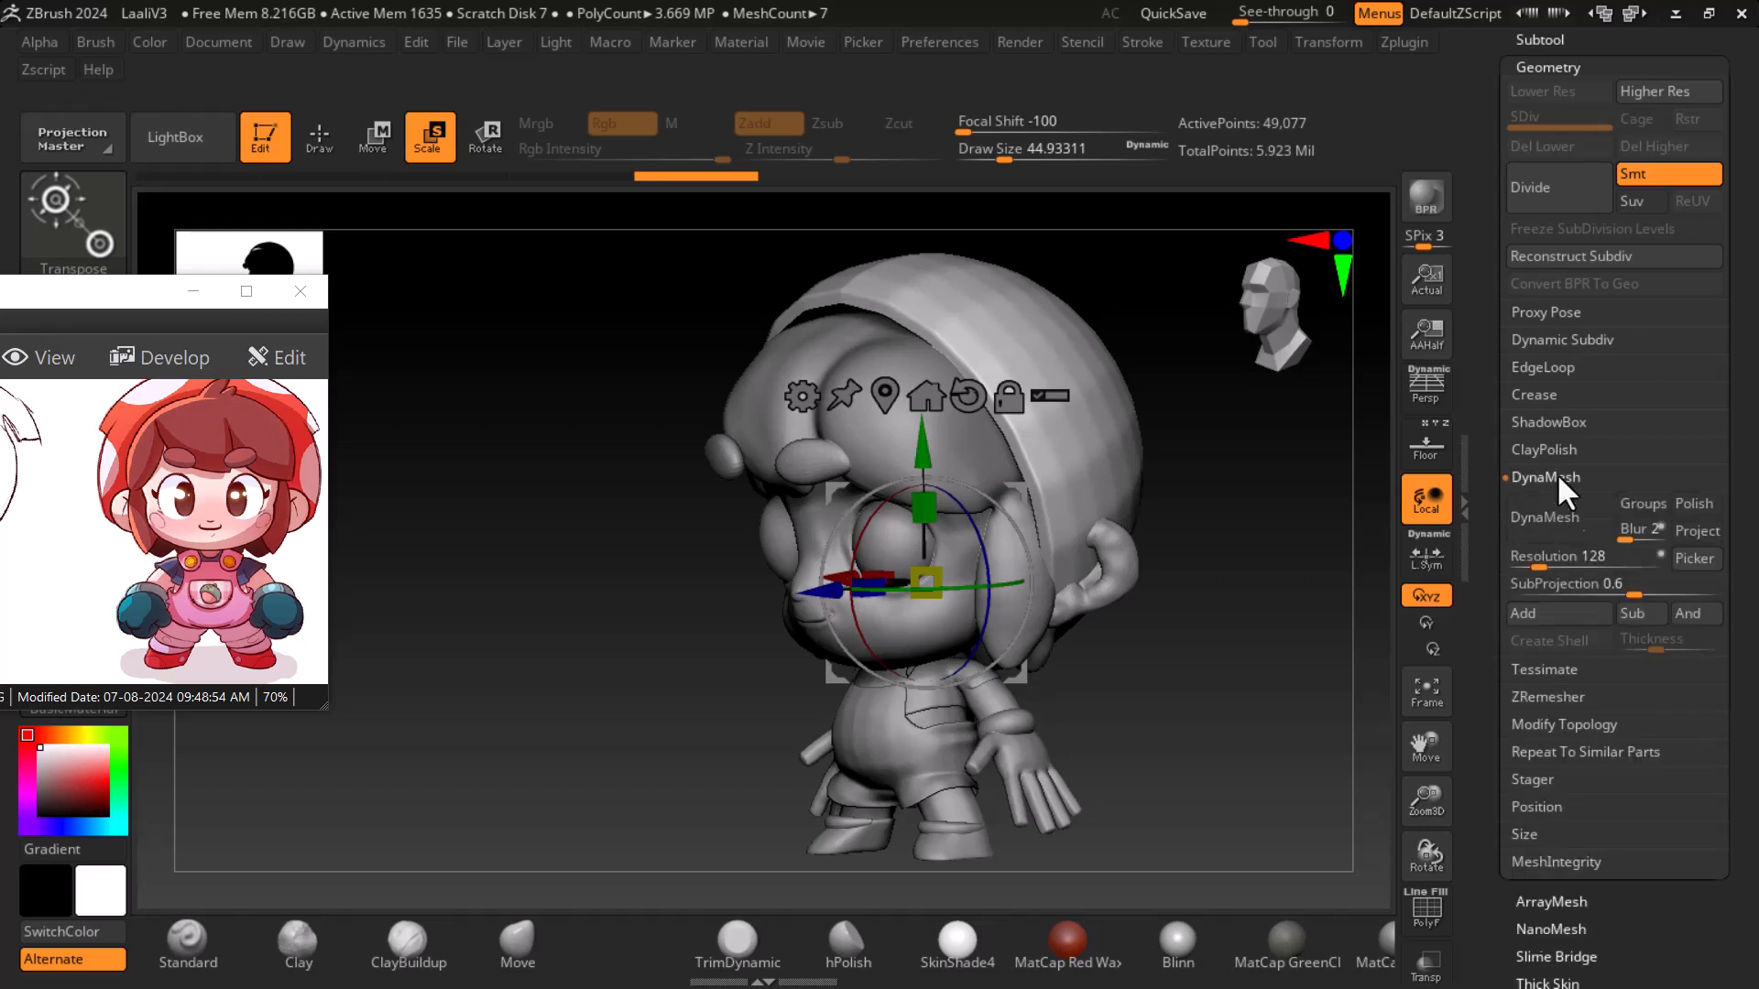
pyautogui.click(1558, 522)
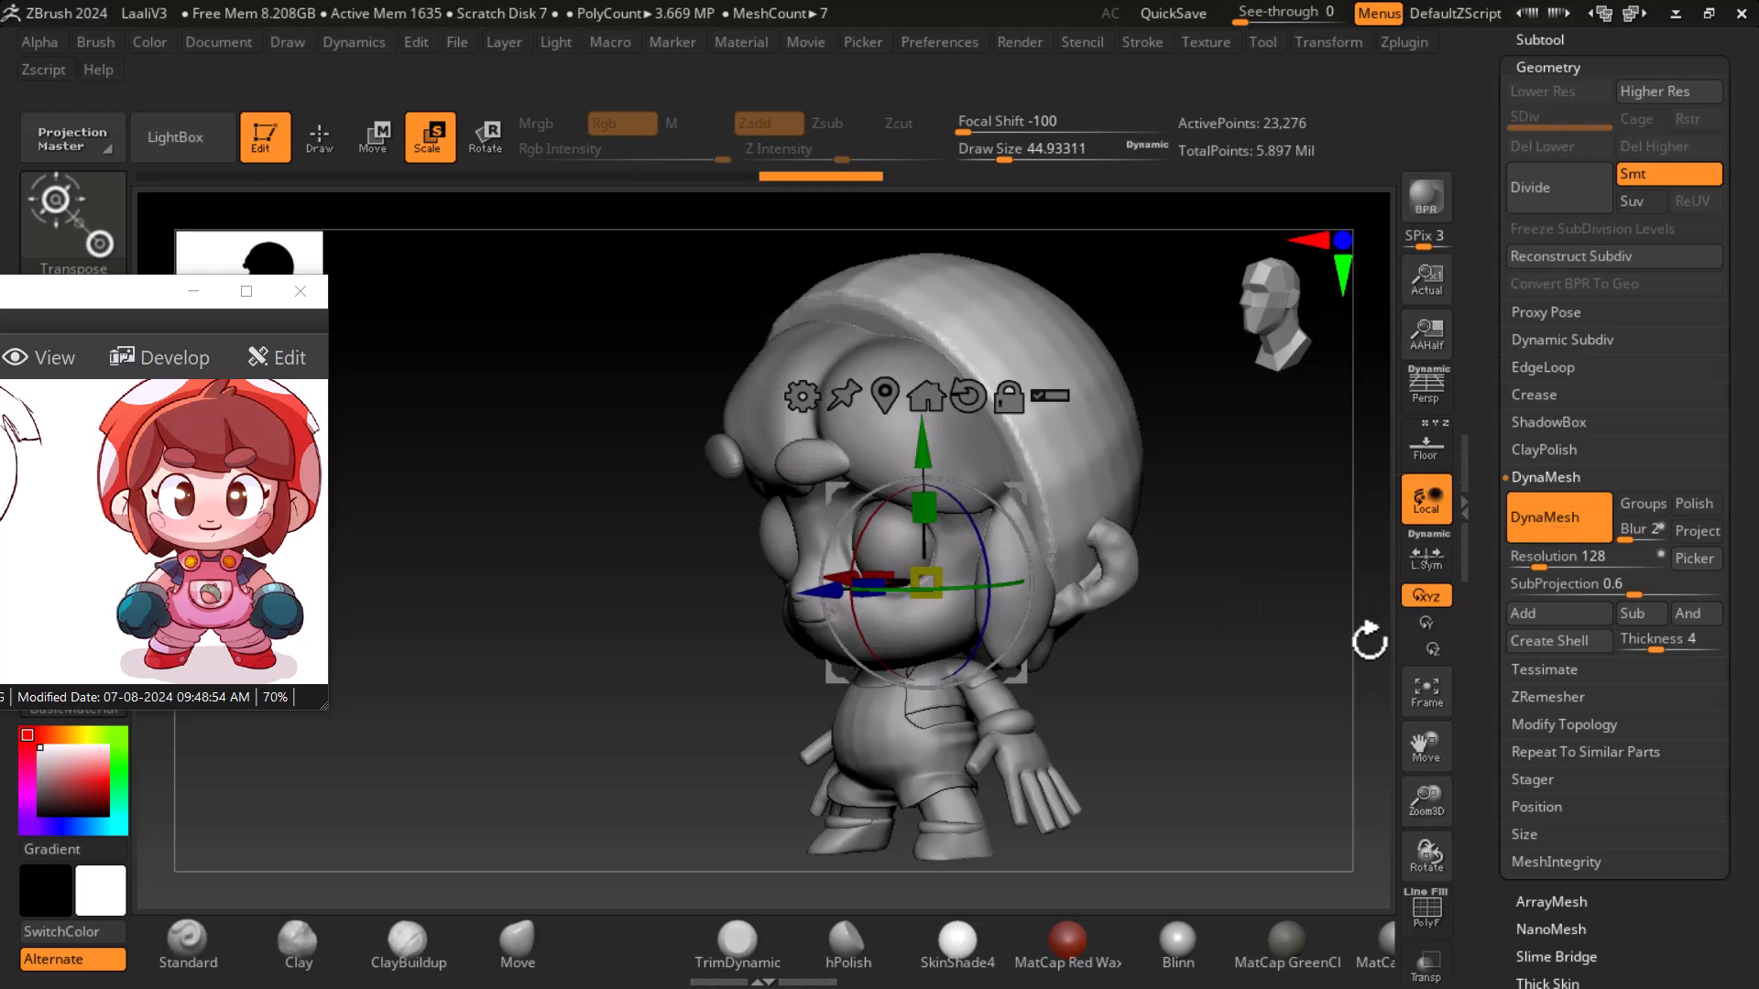
pyautogui.keyDown('shift'); pyautogui.moveTo(1370, 635); pyautogui.dragTo(1415, 646); pyautogui.keyUp('shift')
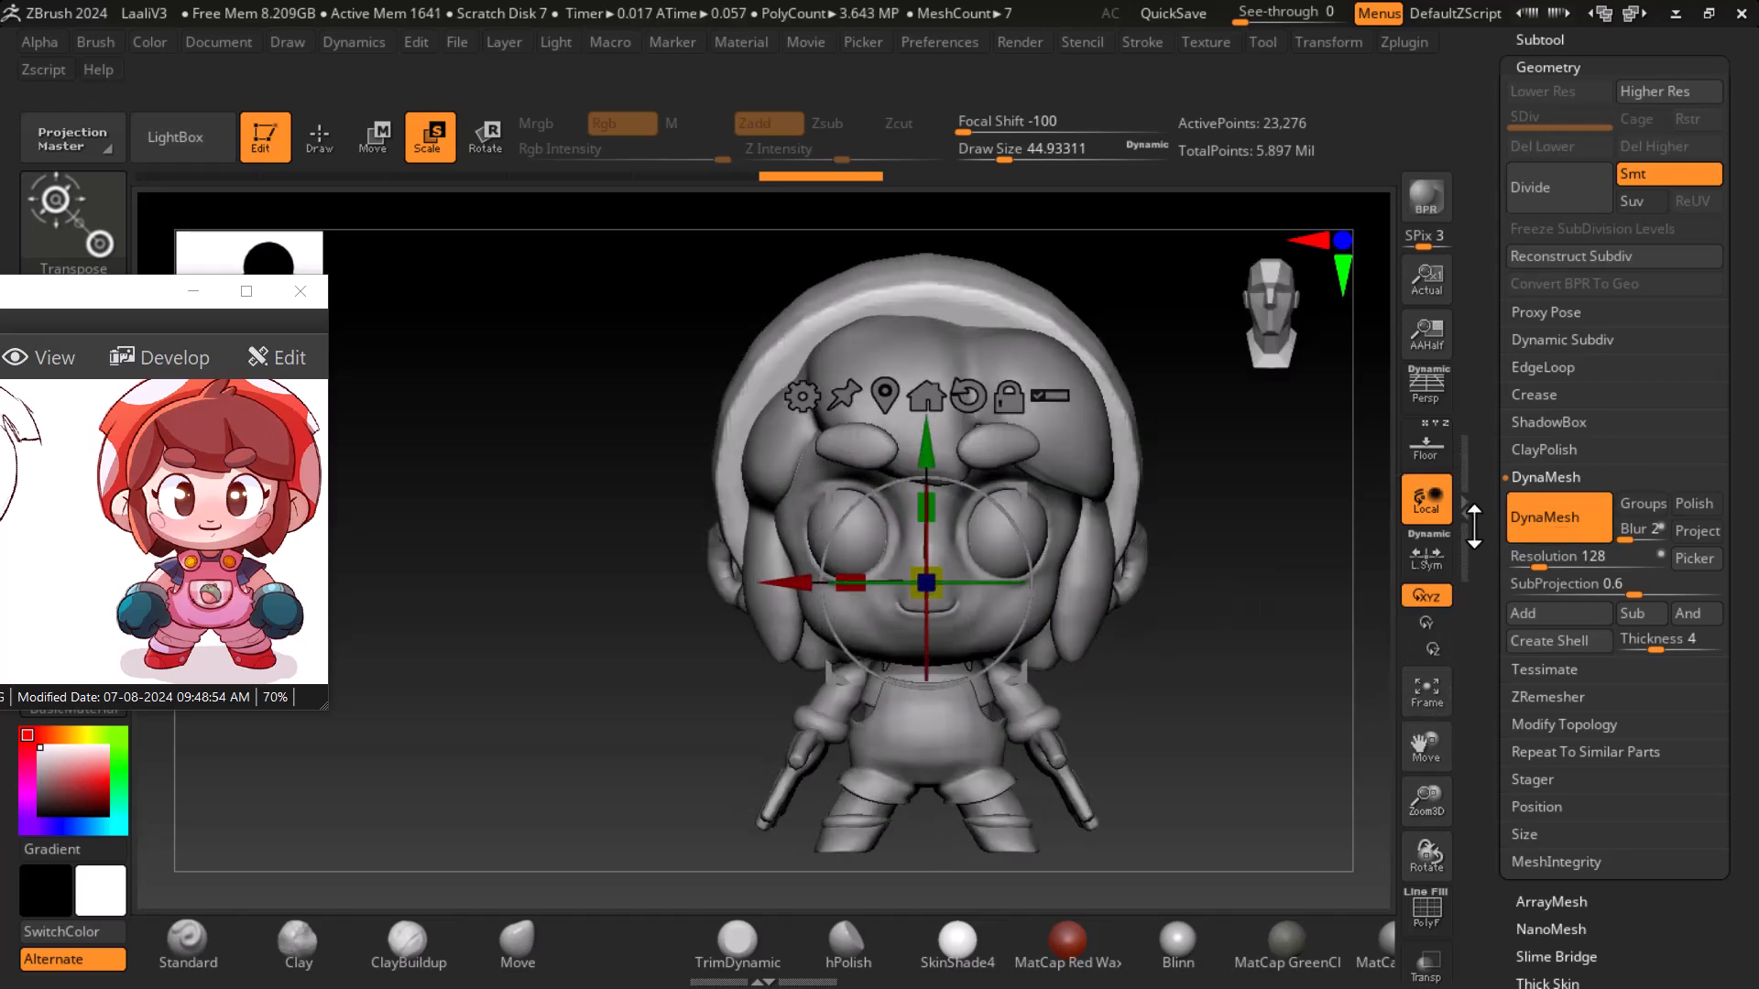
# - Scale the head subtool up by about 1.10 with the Scale gizmo and move it slightly downward
pyautogui.click(1431, 443)
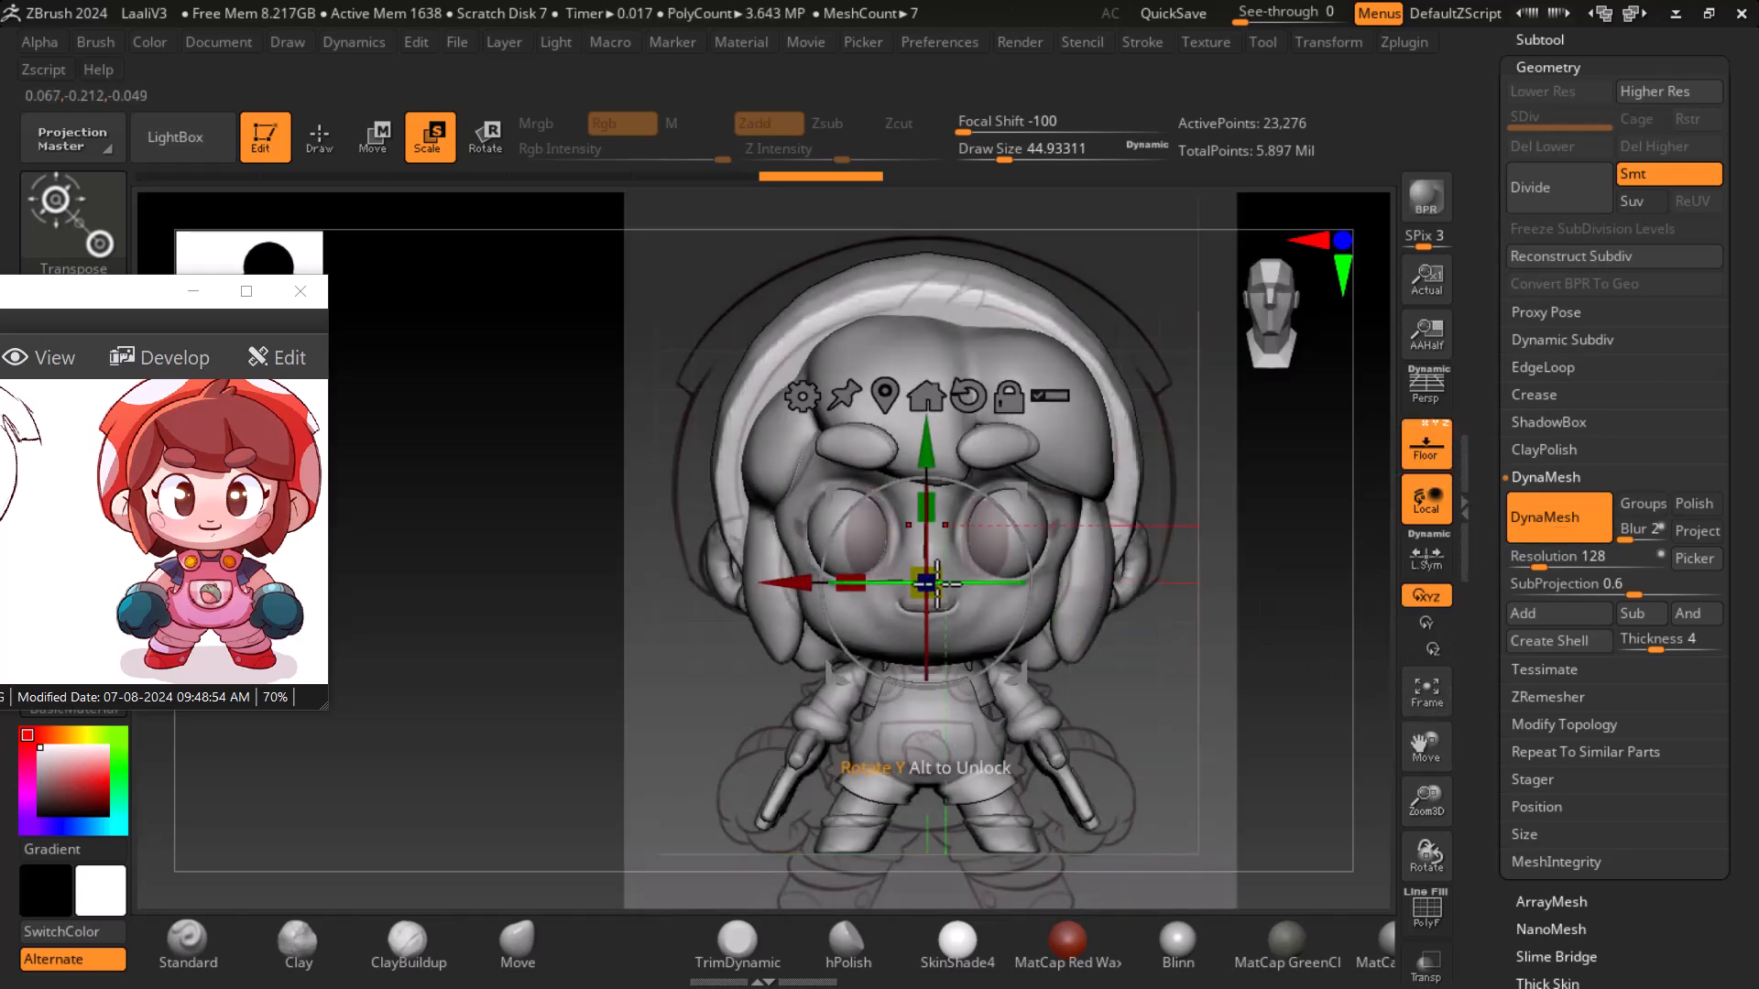
pyautogui.moveTo(926, 582); pyautogui.dragTo(959, 570)
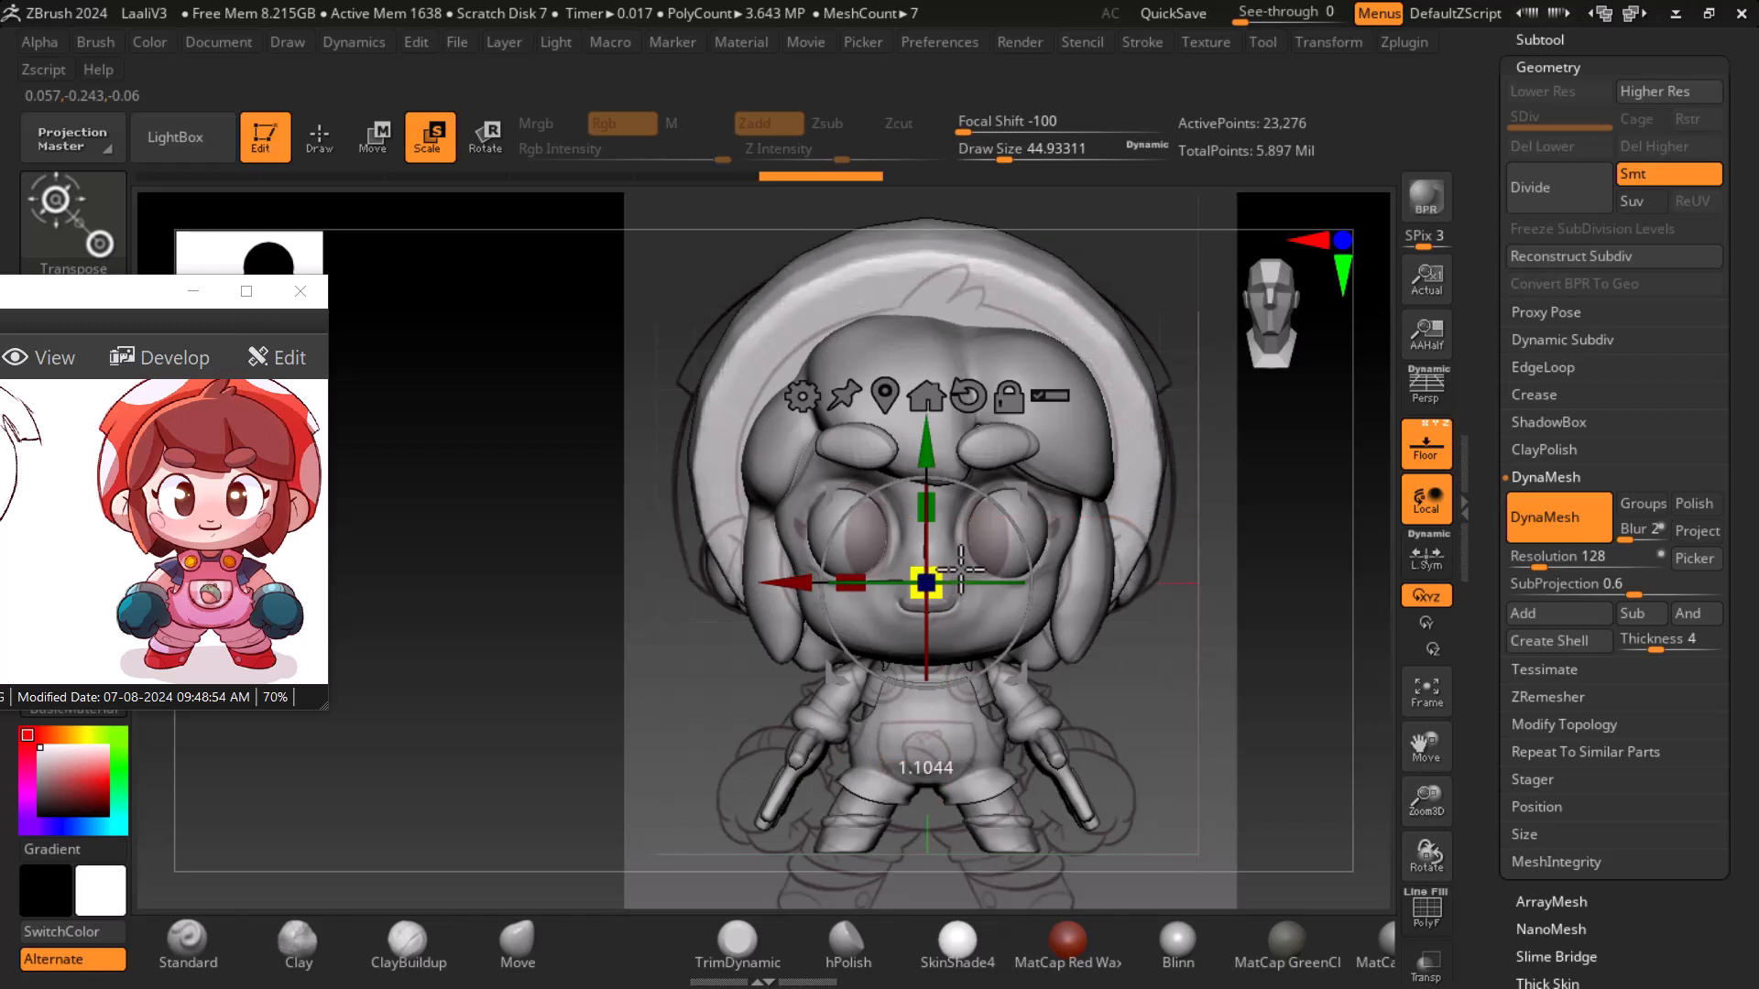
pyautogui.moveTo(941, 461); pyautogui.dragTo(919, 463)
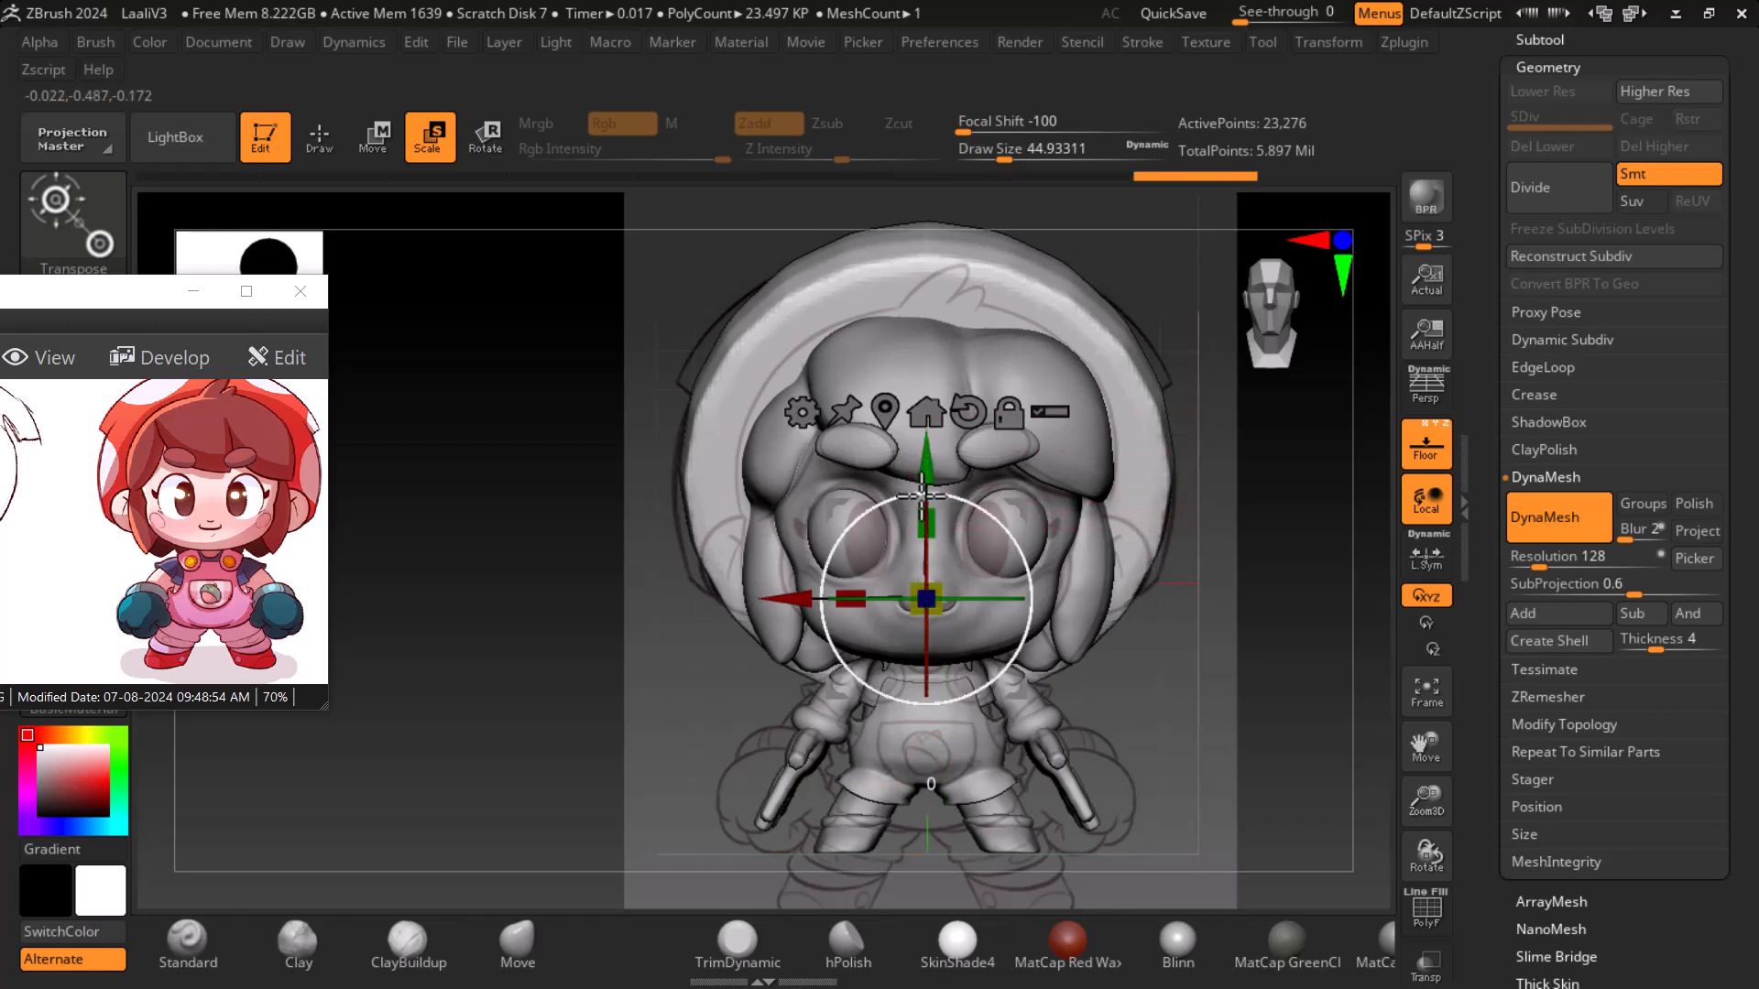
pyautogui.moveTo(927, 467); pyautogui.dragTo(927, 475)
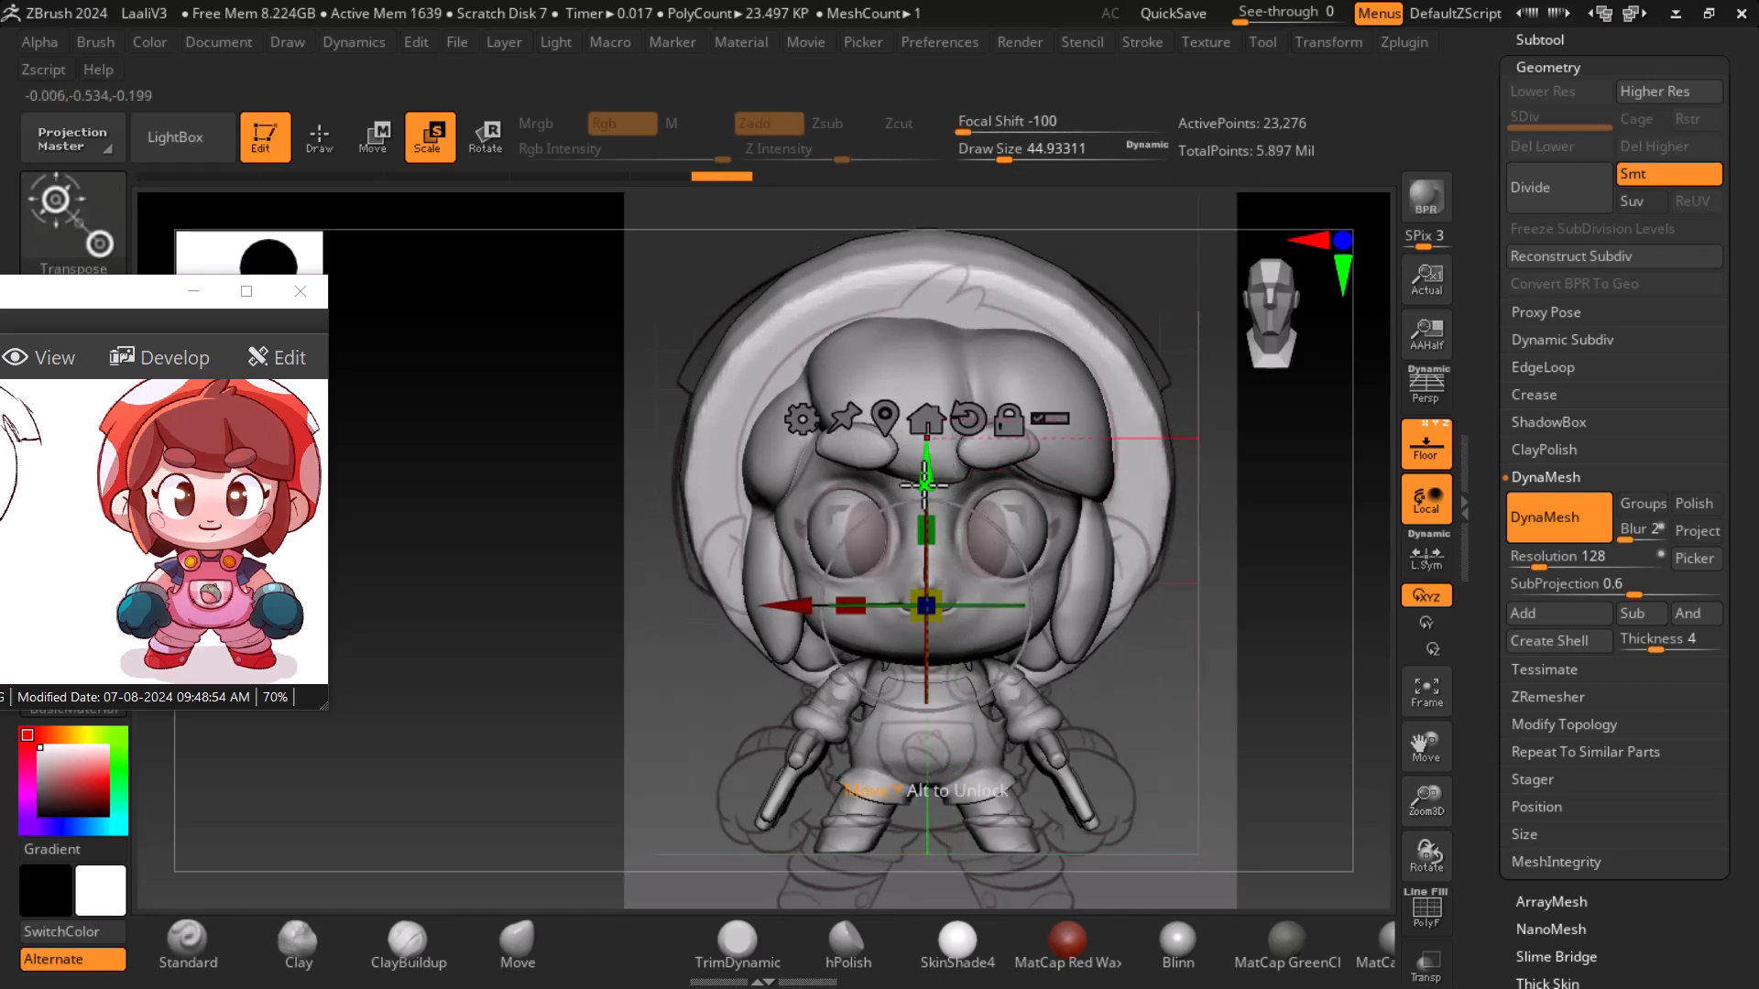
# - Compare the model's side and front views with the matching drawings on the reference sheet
pyautogui.moveTo(1199, 649); pyautogui.dragTo(1096, 671)
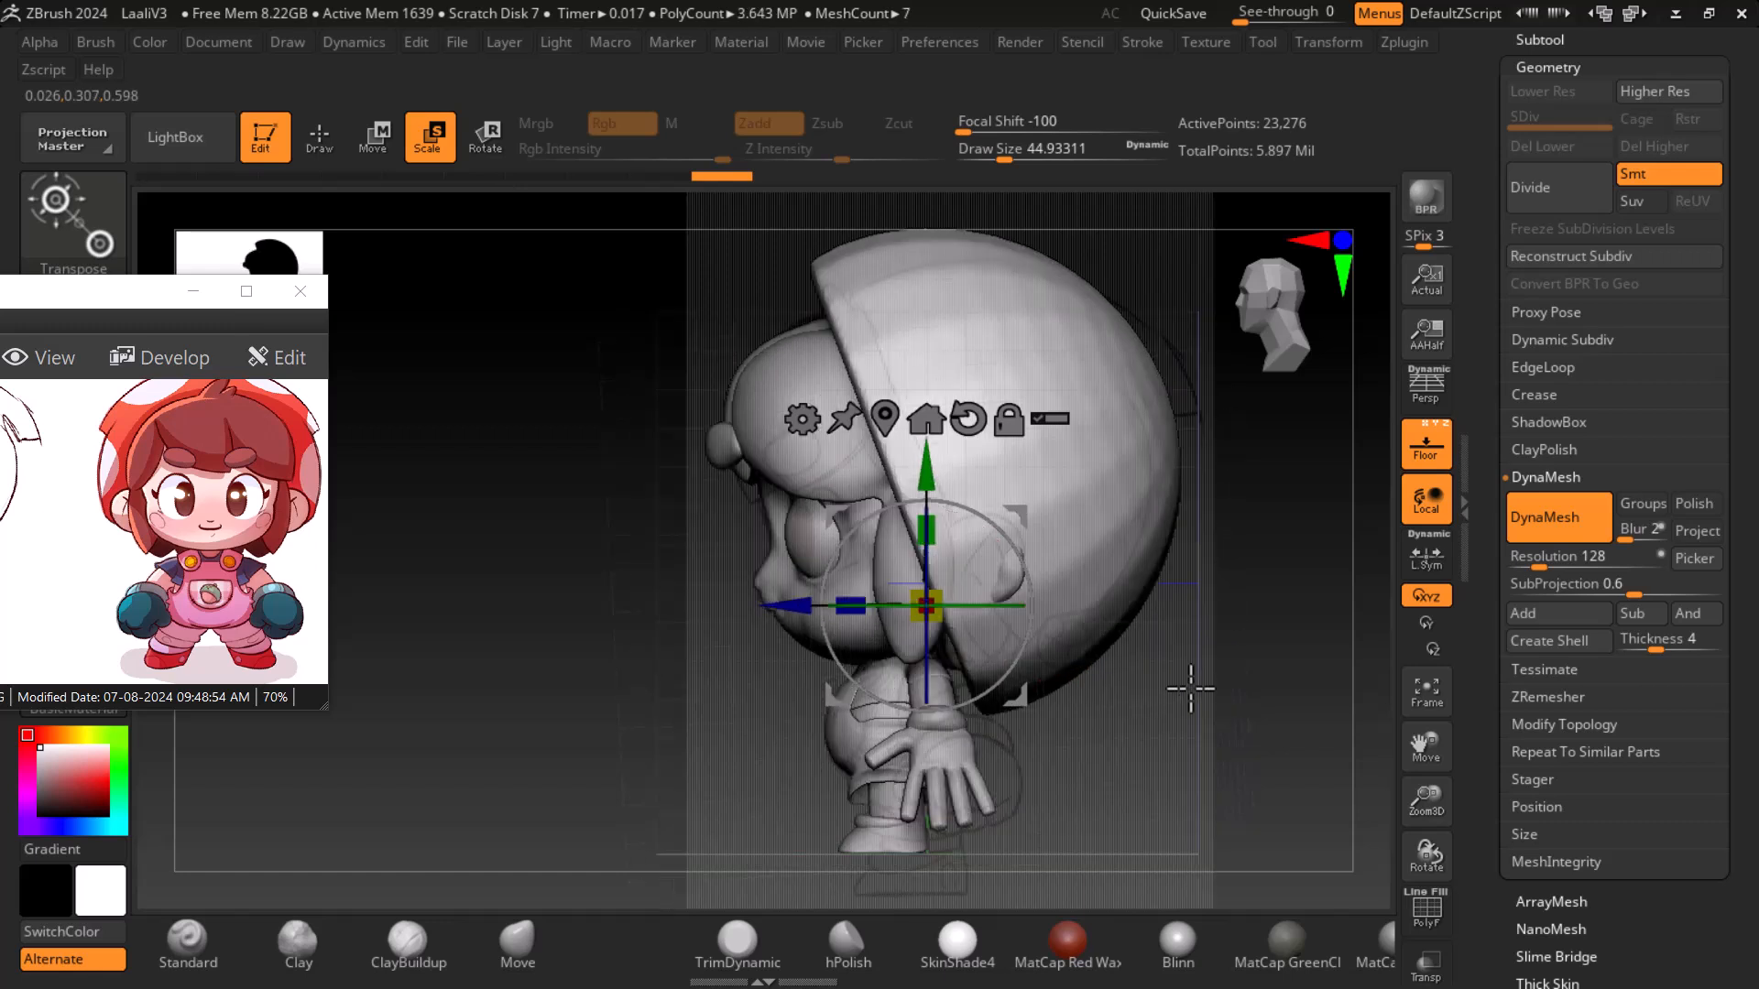
pyautogui.moveTo(124, 568); pyautogui.dragTo(351, 569)
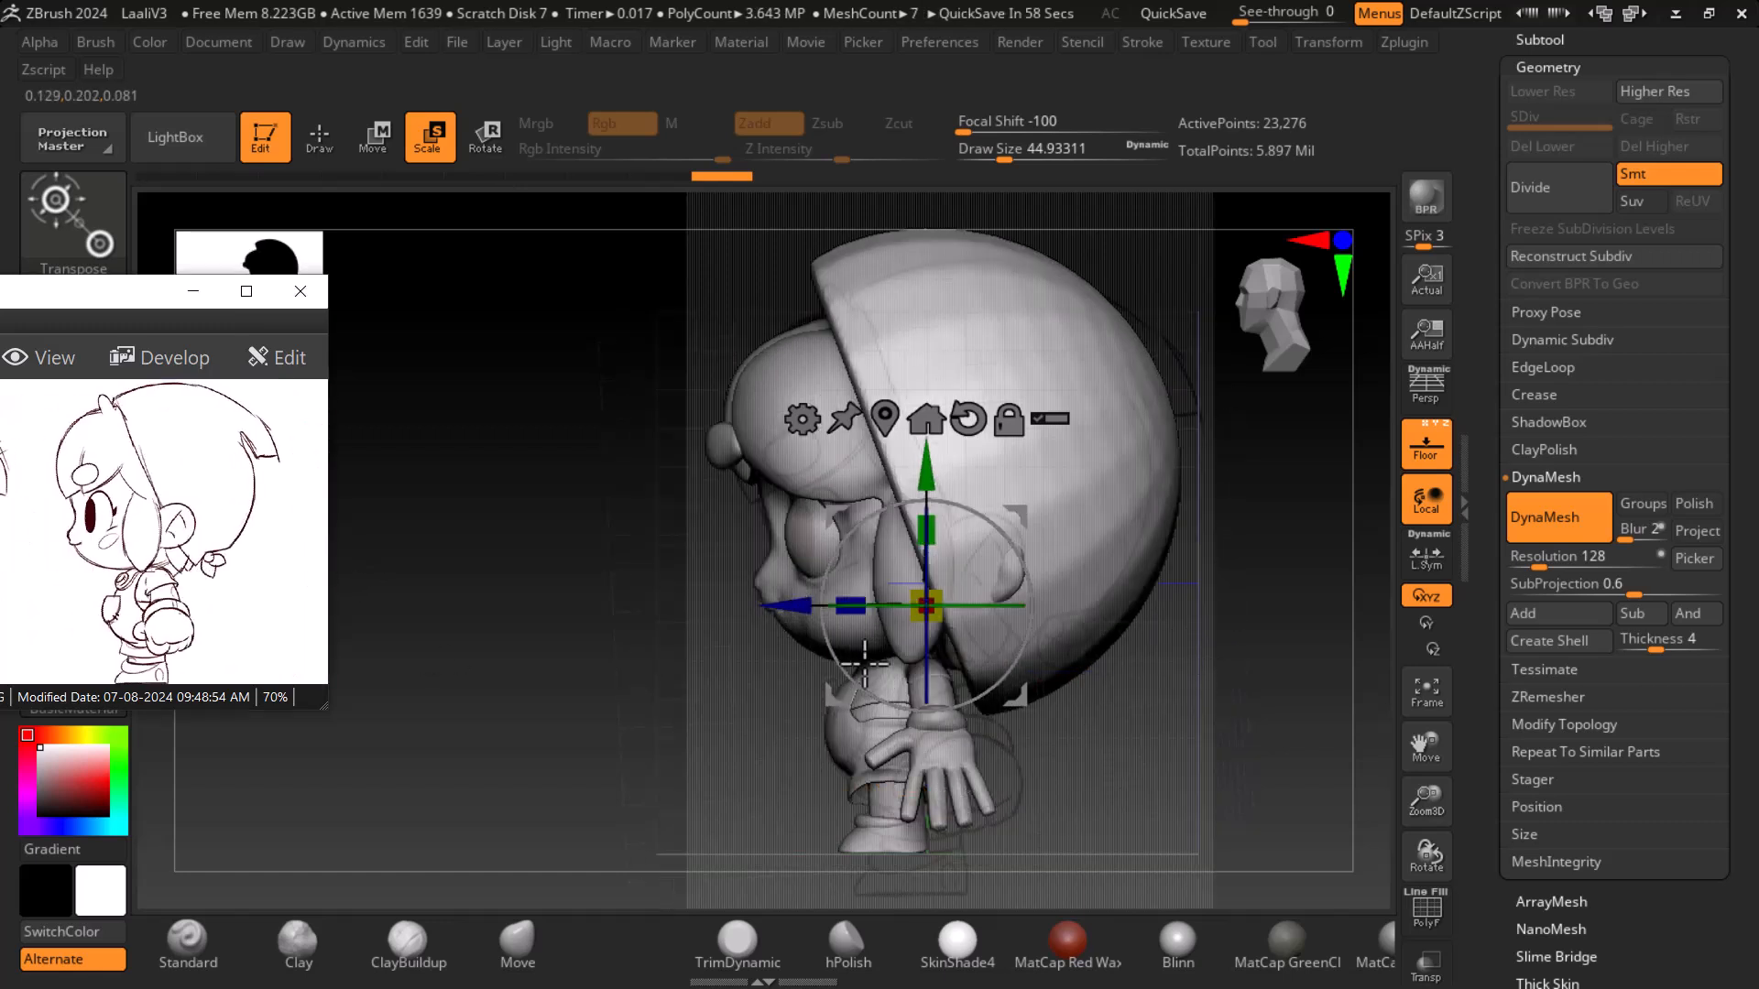
pyautogui.moveTo(1237, 694); pyautogui.dragTo(1239, 684)
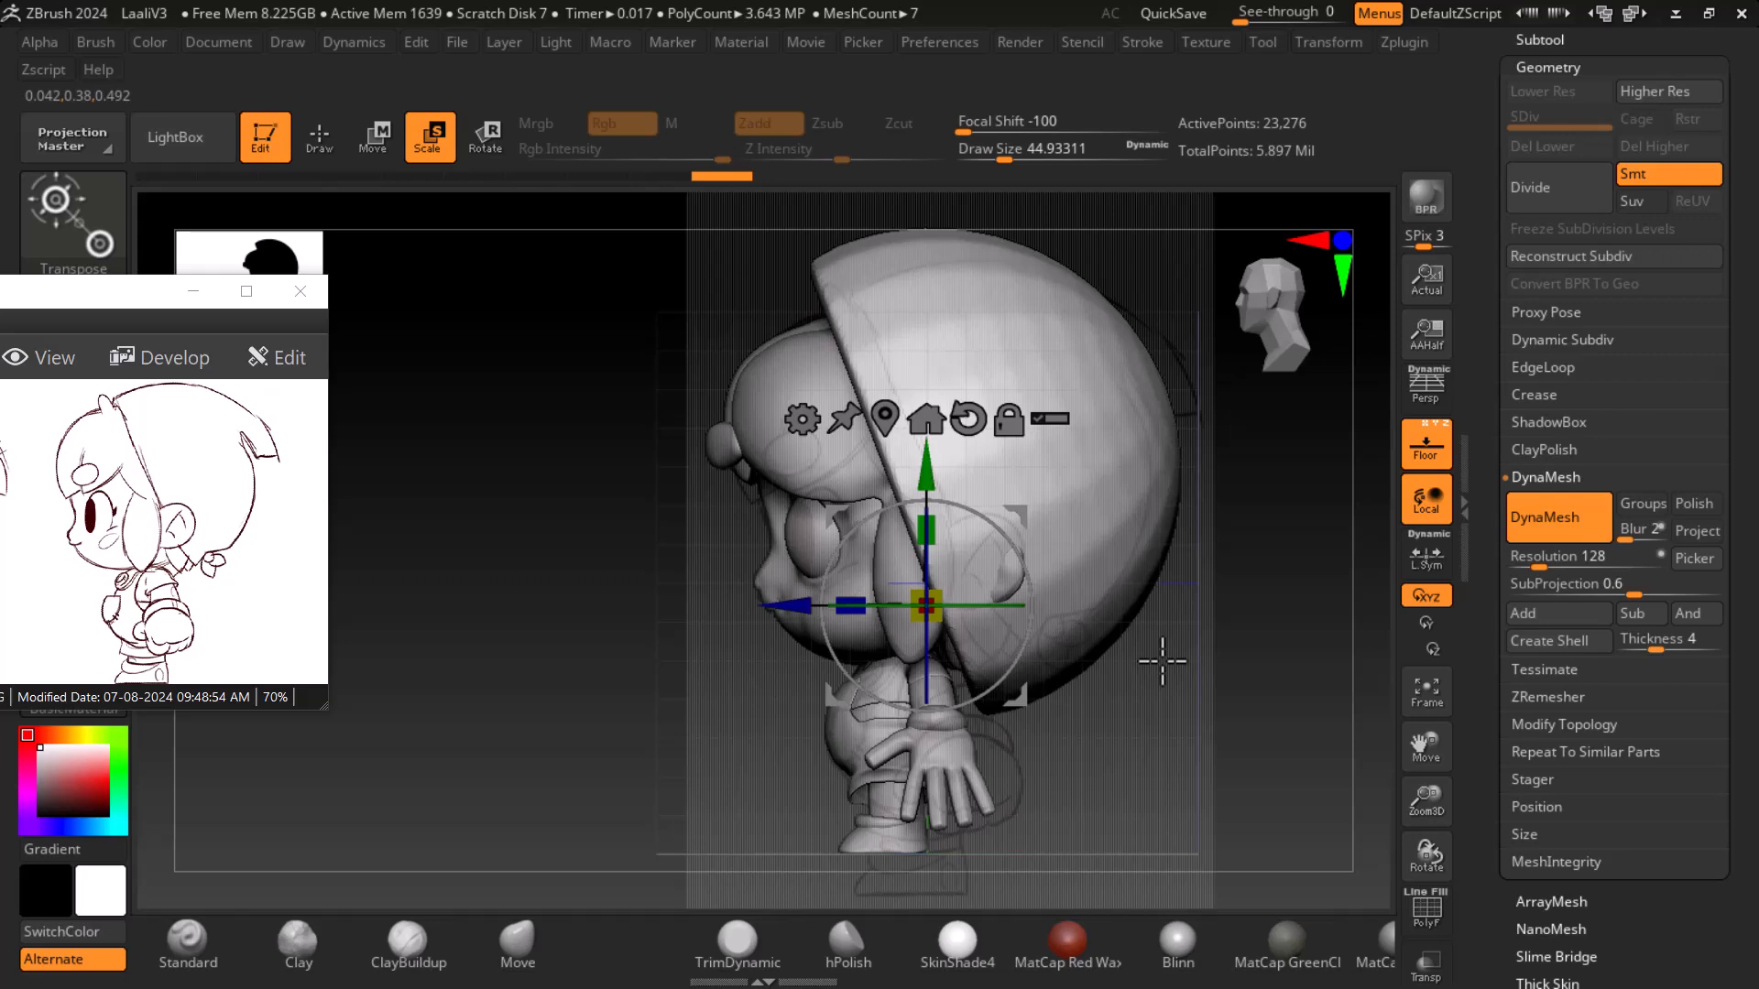
pyautogui.click(310, 157)
pyautogui.moveTo(1152, 715); pyautogui.dragTo(1230, 709)
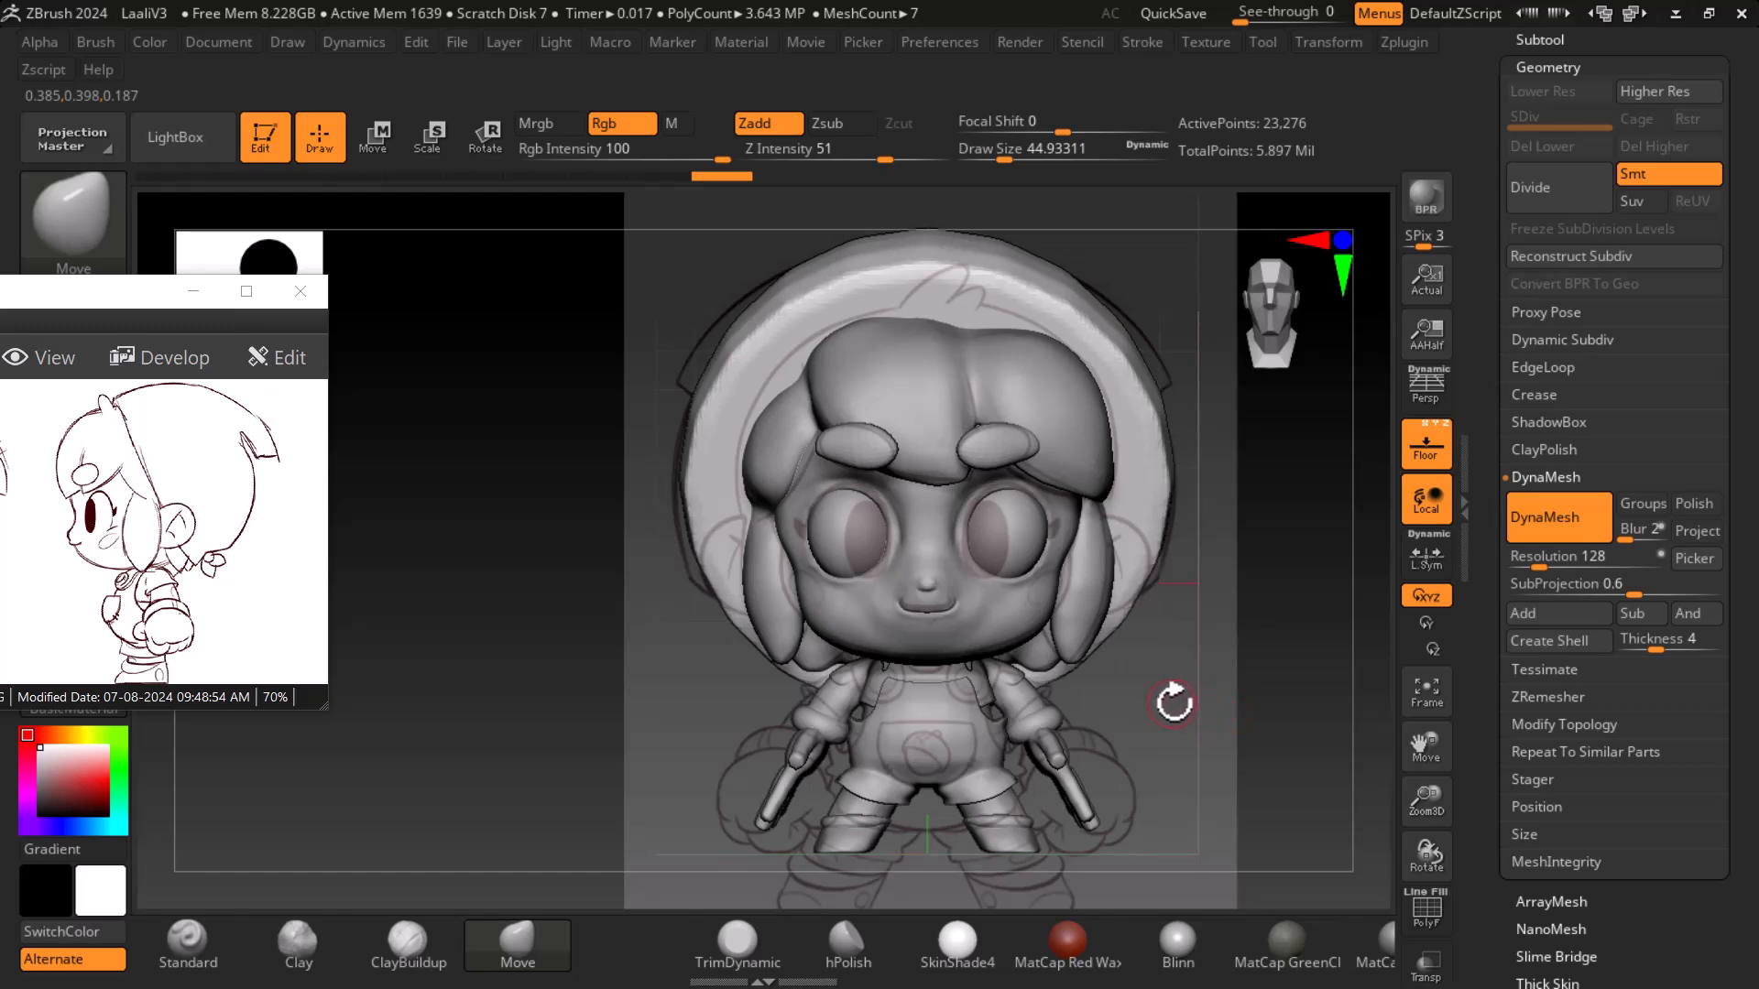
pyautogui.click(1426, 447)
pyautogui.moveTo(1191, 682); pyautogui.dragTo(1267, 691)
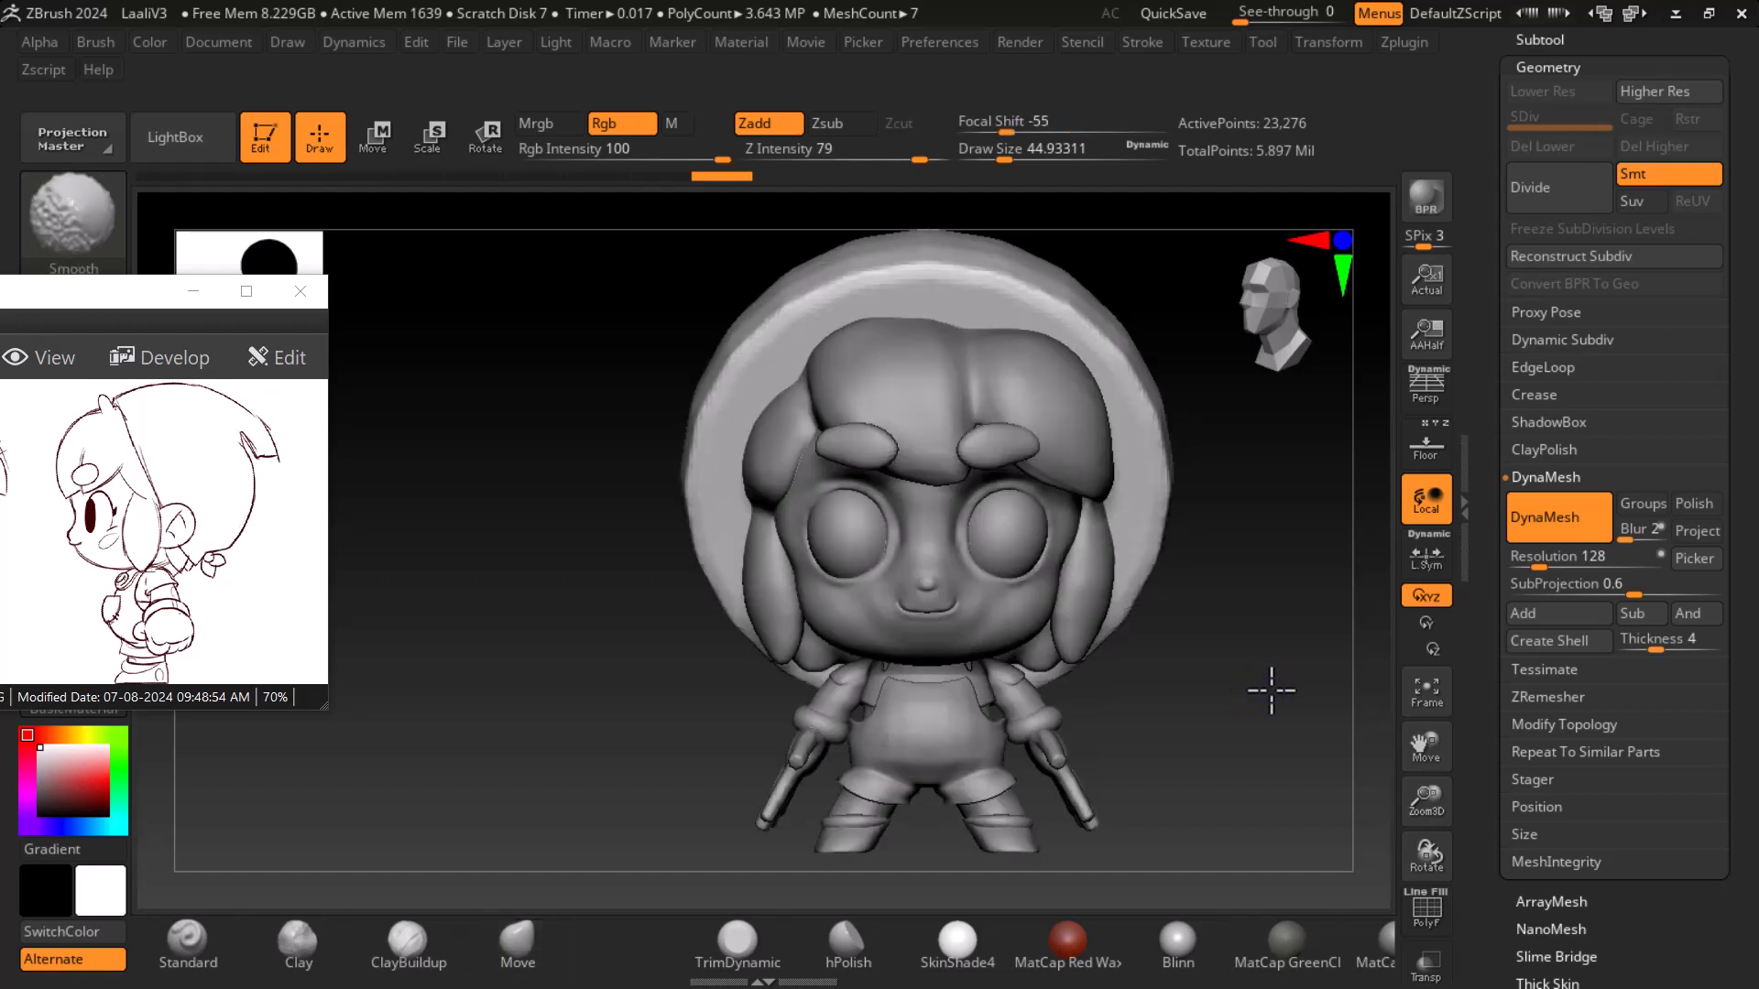
pyautogui.moveTo(74, 561); pyautogui.dragTo(325, 575)
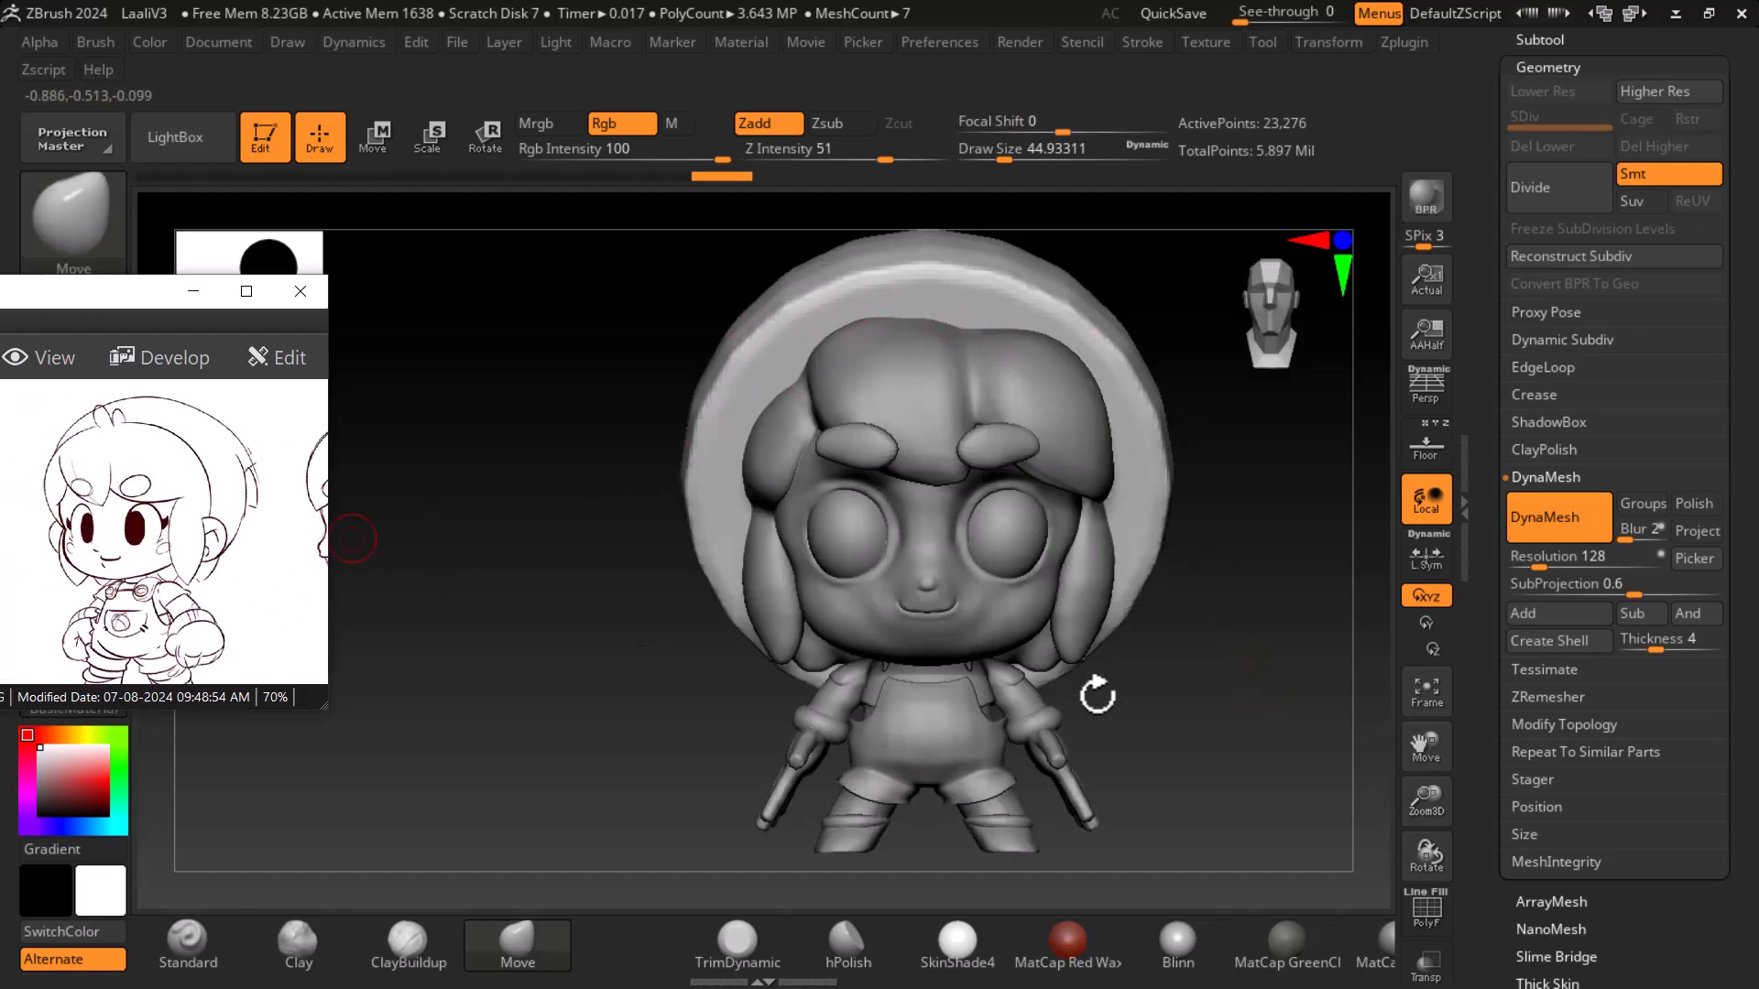
pyautogui.click(1426, 449)
pyautogui.moveTo(1277, 679); pyautogui.dragTo(1254, 709)
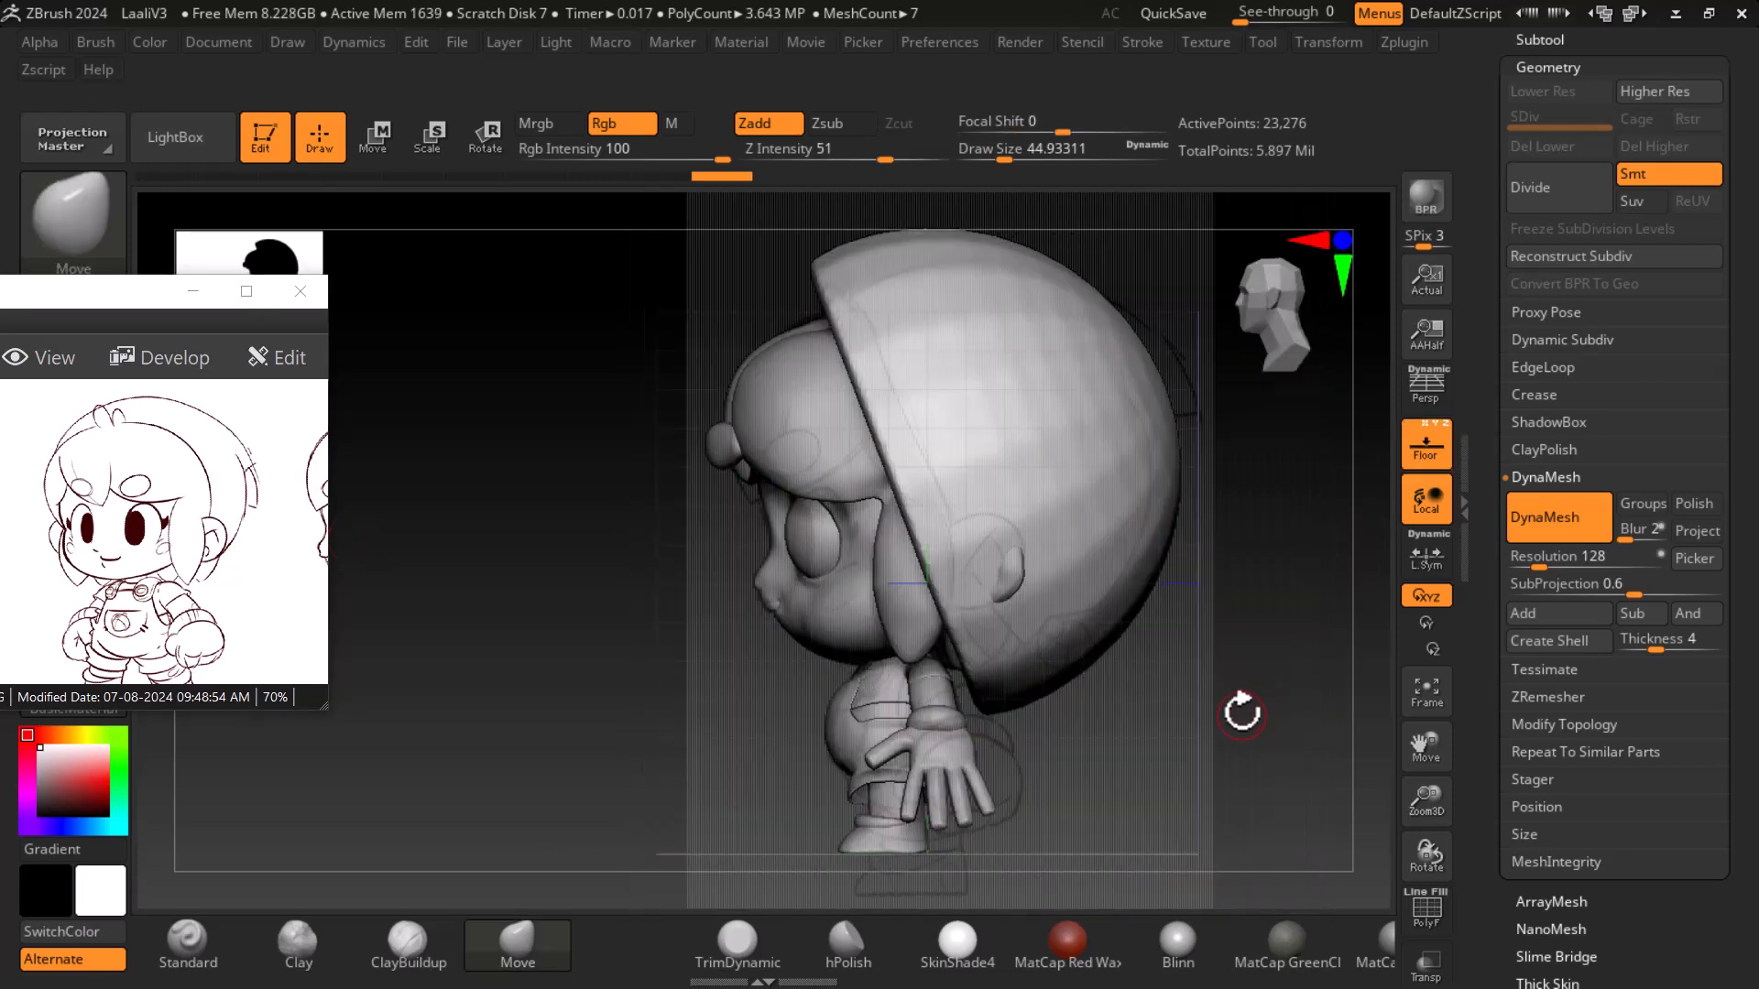
pyautogui.keyDown('alt'); pyautogui.moveTo(1214, 735); pyautogui.dragTo(1140, 791); pyautogui.keyUp('alt')
# - Switch to the Move gizmo and check the head subtool's placement from the side and front
pyautogui.press('w')
pyautogui.moveTo(689, 675); pyautogui.dragTo(723, 675)
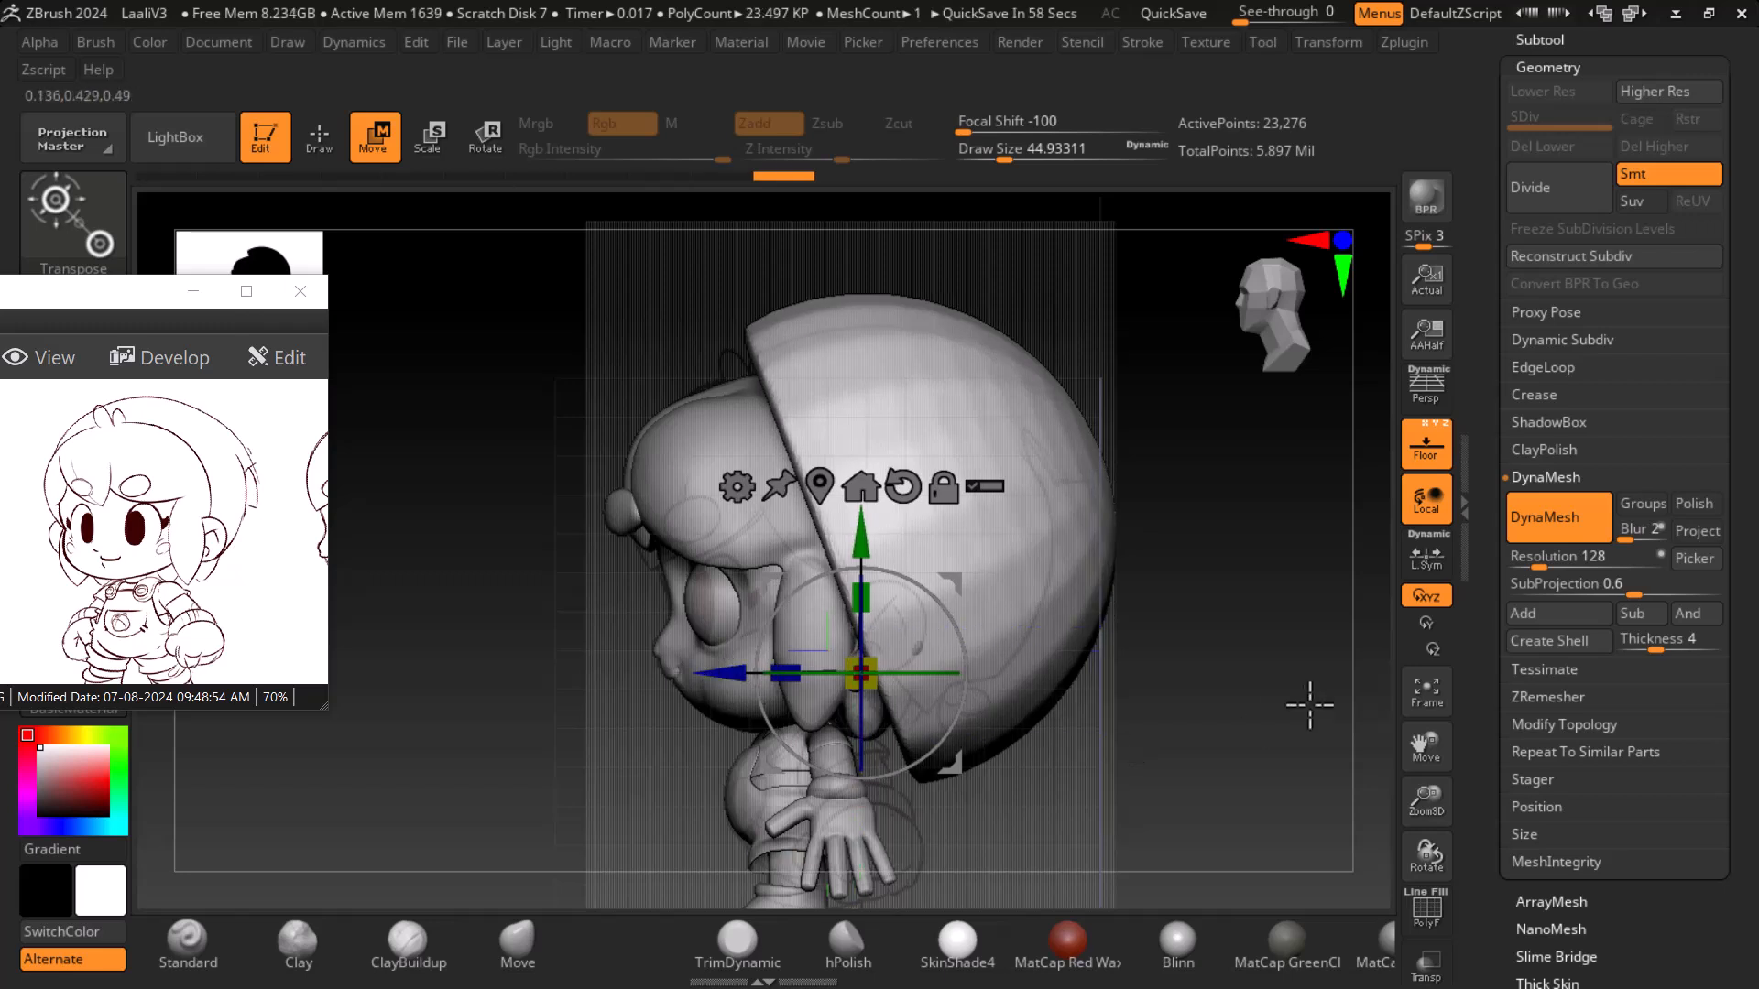
pyautogui.click(1425, 447)
pyautogui.moveTo(1248, 718); pyautogui.dragTo(1356, 724)
# - Open the Deformation subpalette and apply a Smooth deformation of 82 to the head subtool
pyautogui.scroll(-10, 1512, 610)
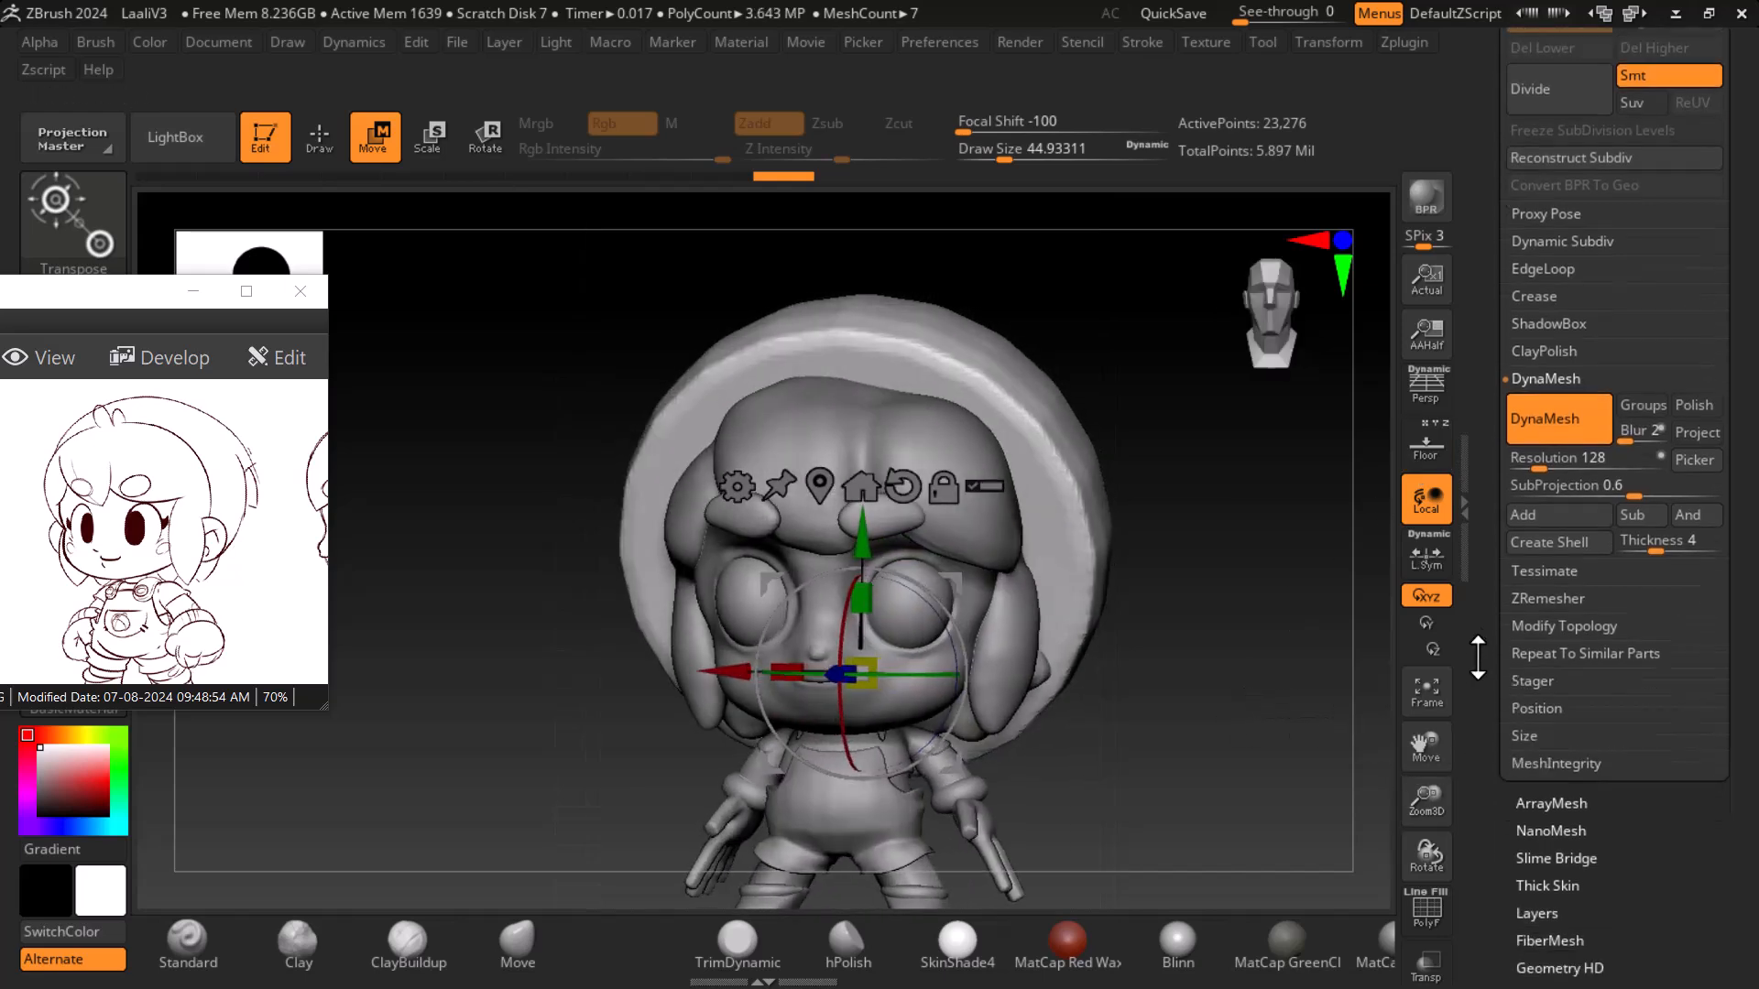
pyautogui.click(1557, 530)
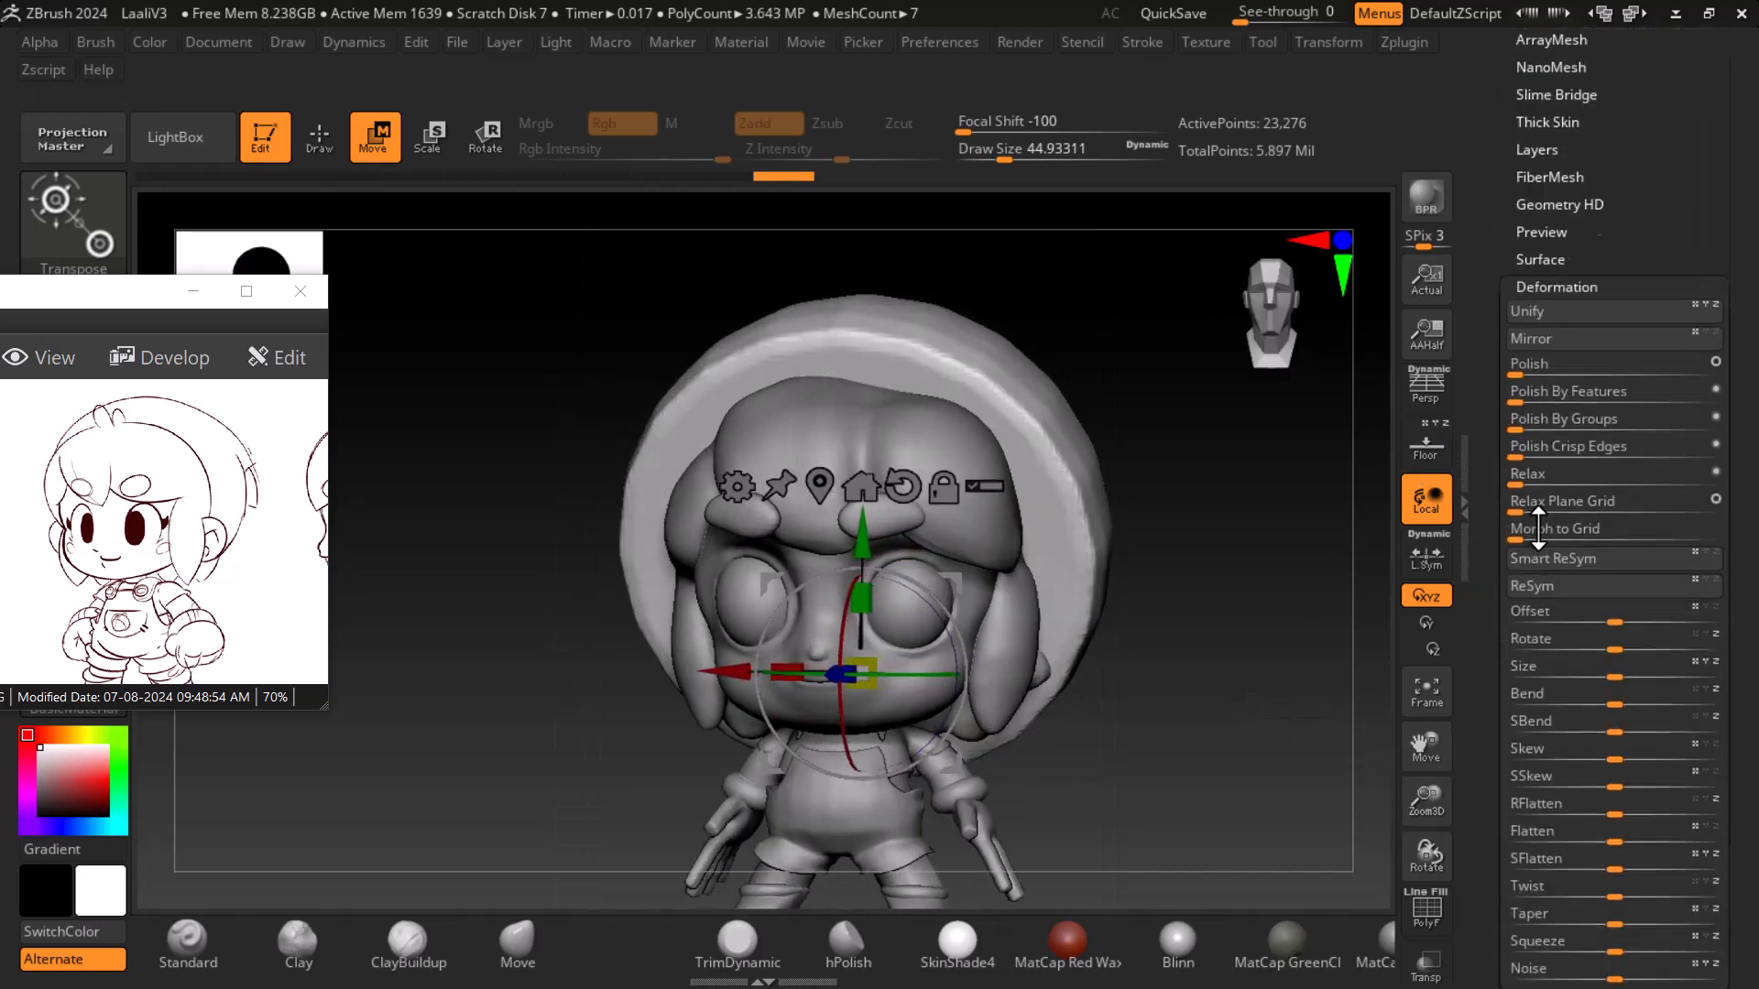
pyautogui.click(322, 146)
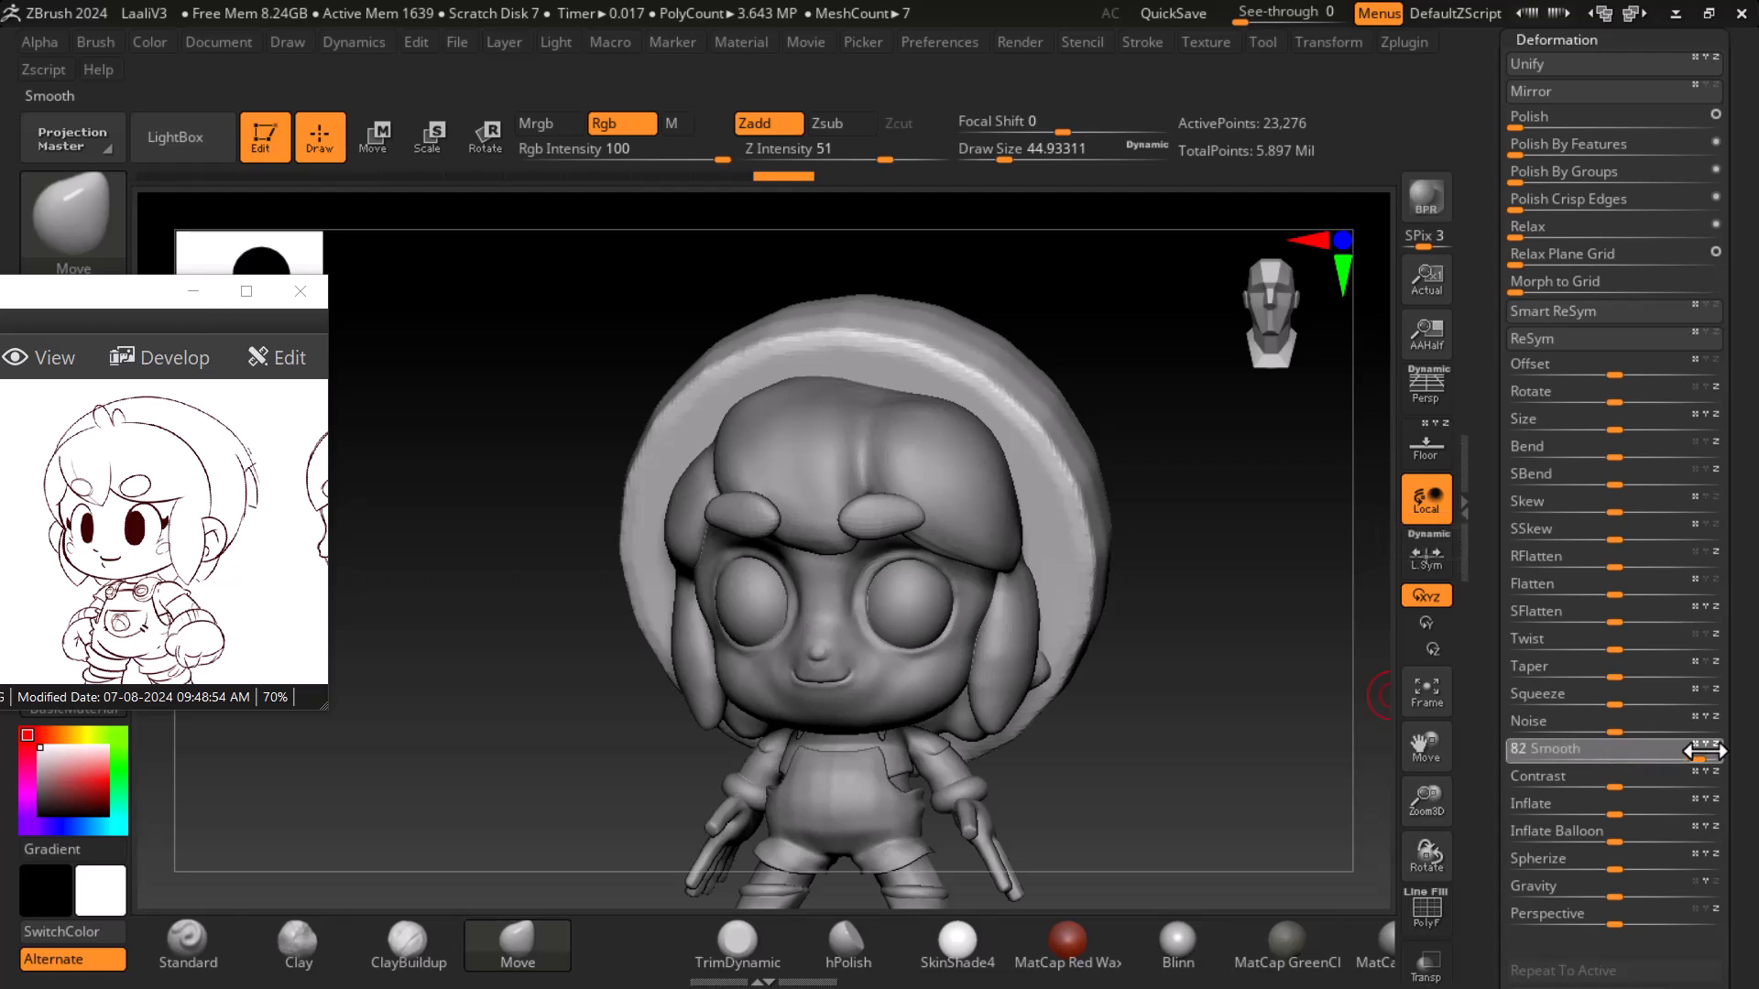
# - Review the head from front and three-quarter angles beside the reference's front view
pyautogui.moveTo(1315, 703); pyautogui.dragTo(1273, 718)
pyautogui.press('shift')
pyautogui.hotkey('shift', 'f')
pyautogui.hotkey('shift', 'f')
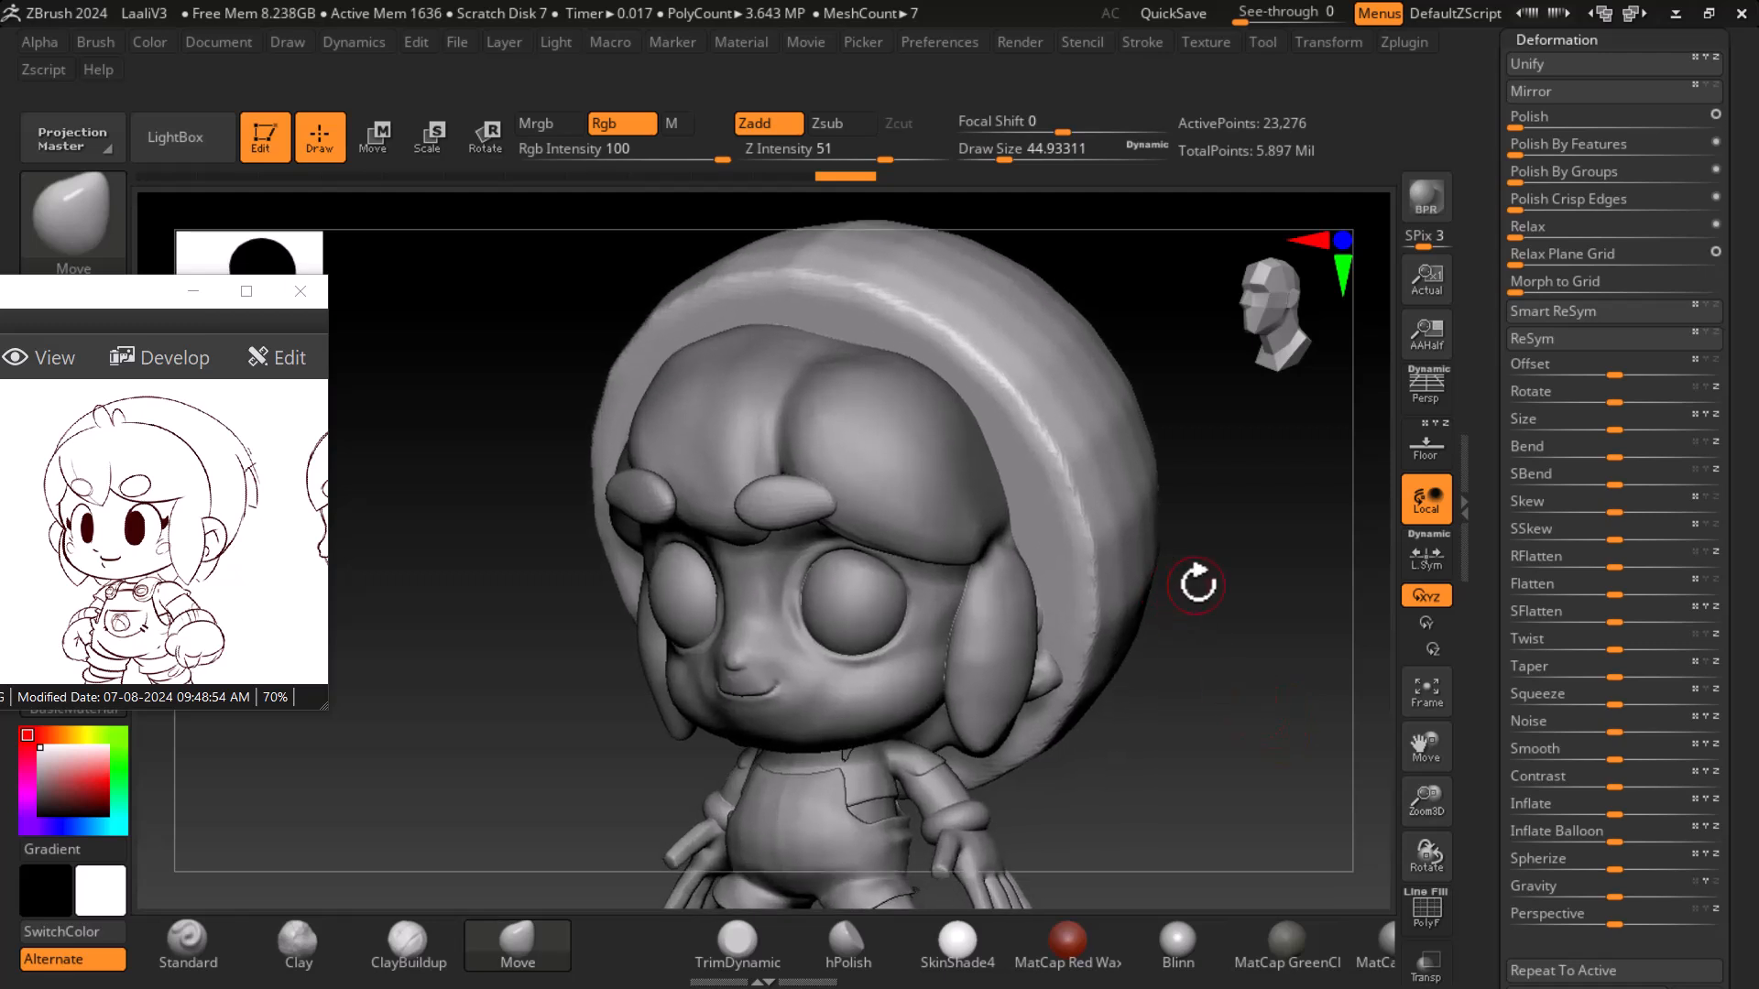
pyautogui.moveTo(272, 596); pyautogui.dragTo(18, 549)
pyautogui.moveTo(265, 554)
pyautogui.mouseDown()
pyautogui.moveTo(134, 550)
pyautogui.moveTo(197, 556)
pyautogui.moveTo(155, 558)
pyautogui.mouseUp()
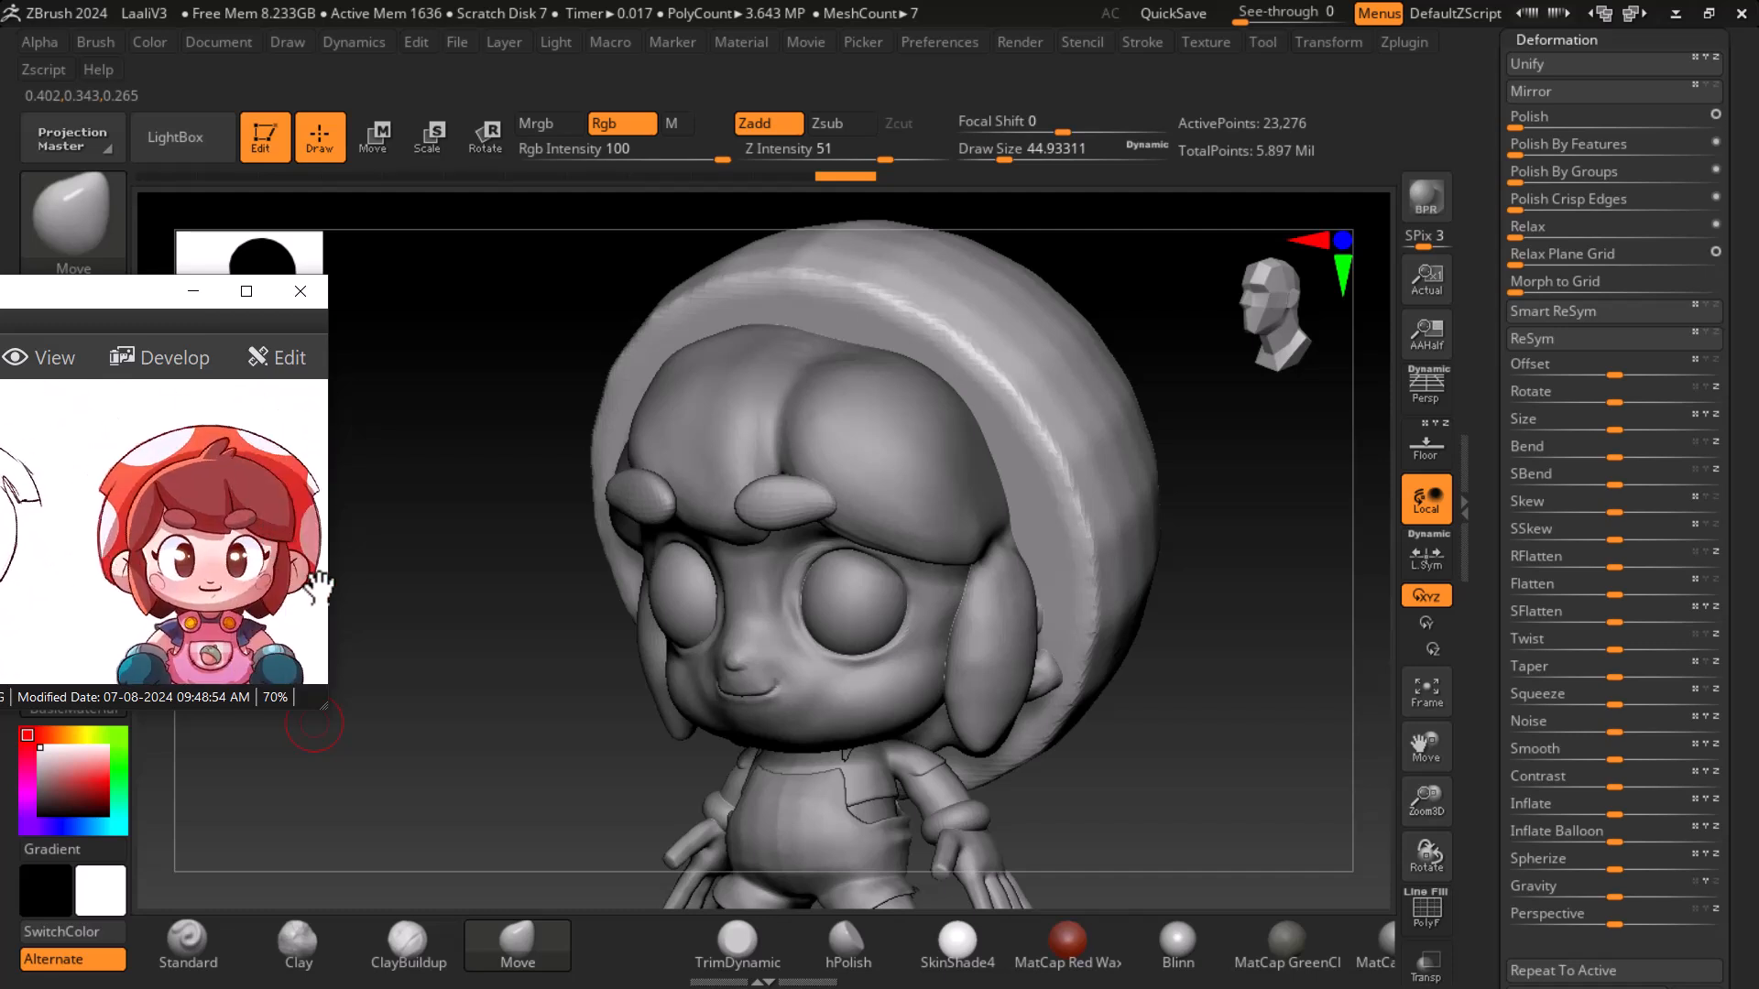
pyautogui.moveTo(1329, 738); pyautogui.dragTo(1276, 730)
pyautogui.moveTo(1164, 701)
pyautogui.mouseDown()
pyautogui.moveTo(1240, 706)
pyautogui.moveTo(1175, 698)
pyautogui.mouseUp()
# - Enlarge the brush and smooth the helmet surface around the head
pyautogui.press(']')
pyautogui.press(']')
pyautogui.press(']')
pyautogui.press(']')
pyautogui.press(']')
pyautogui.press(']')
pyautogui.press(']')
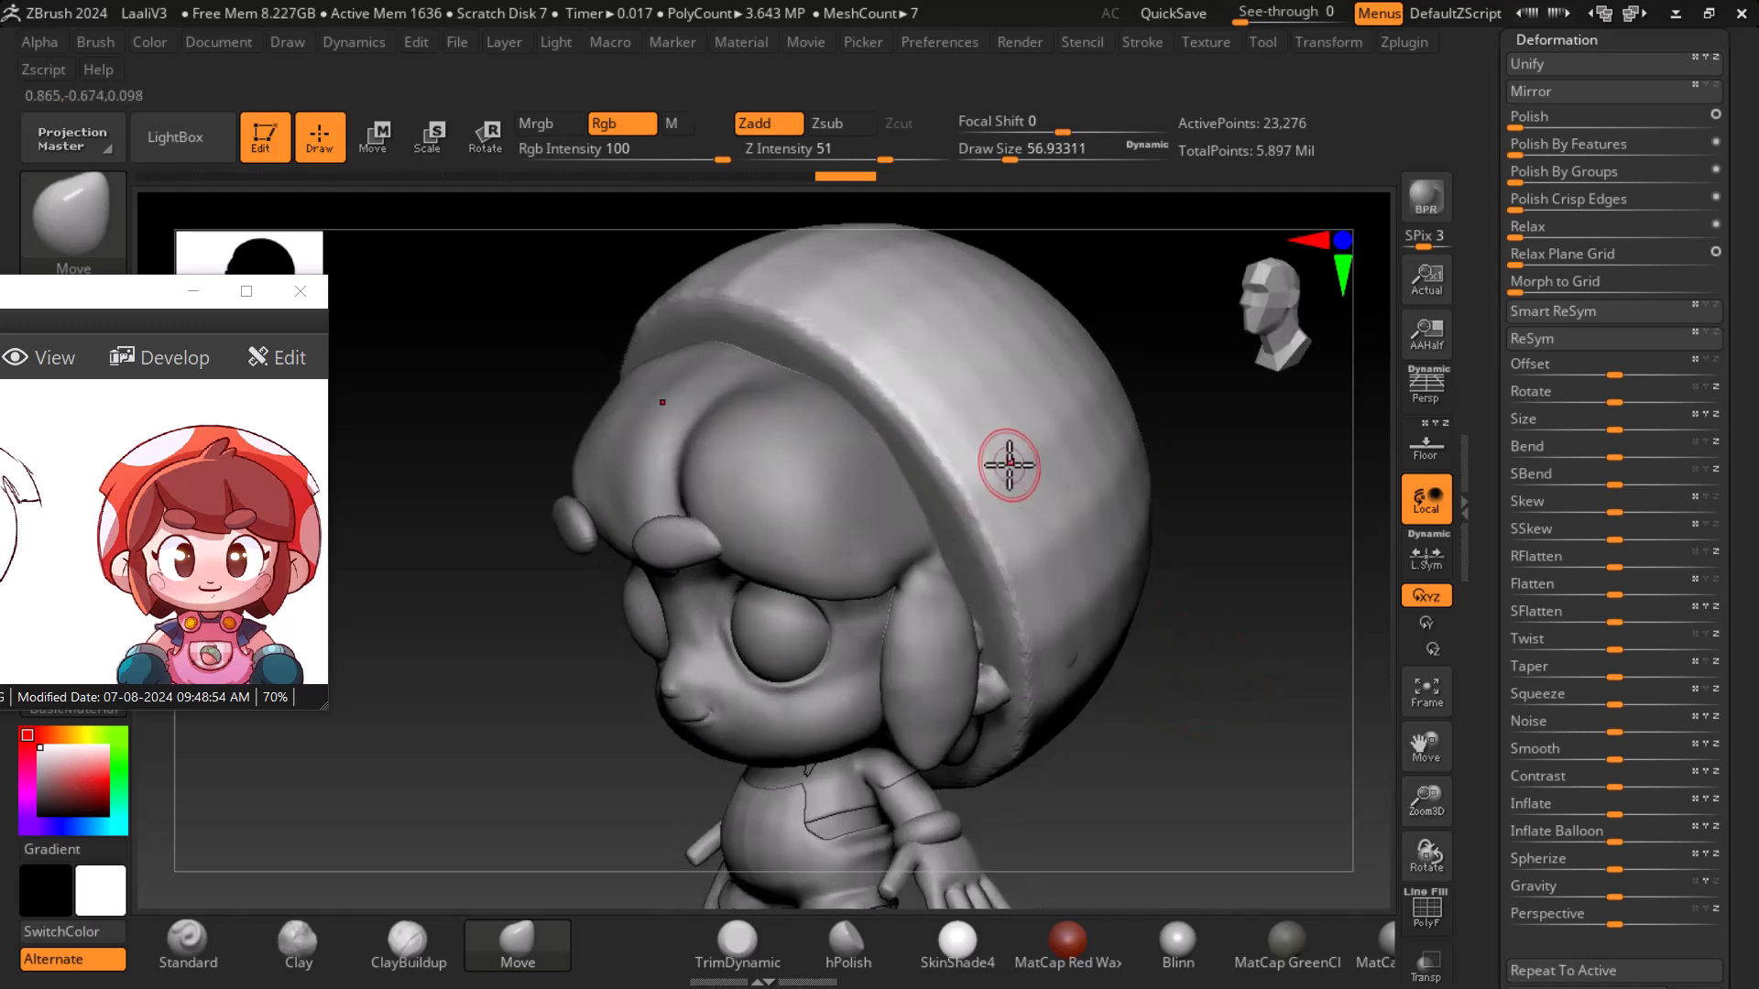
pyautogui.press('shift')
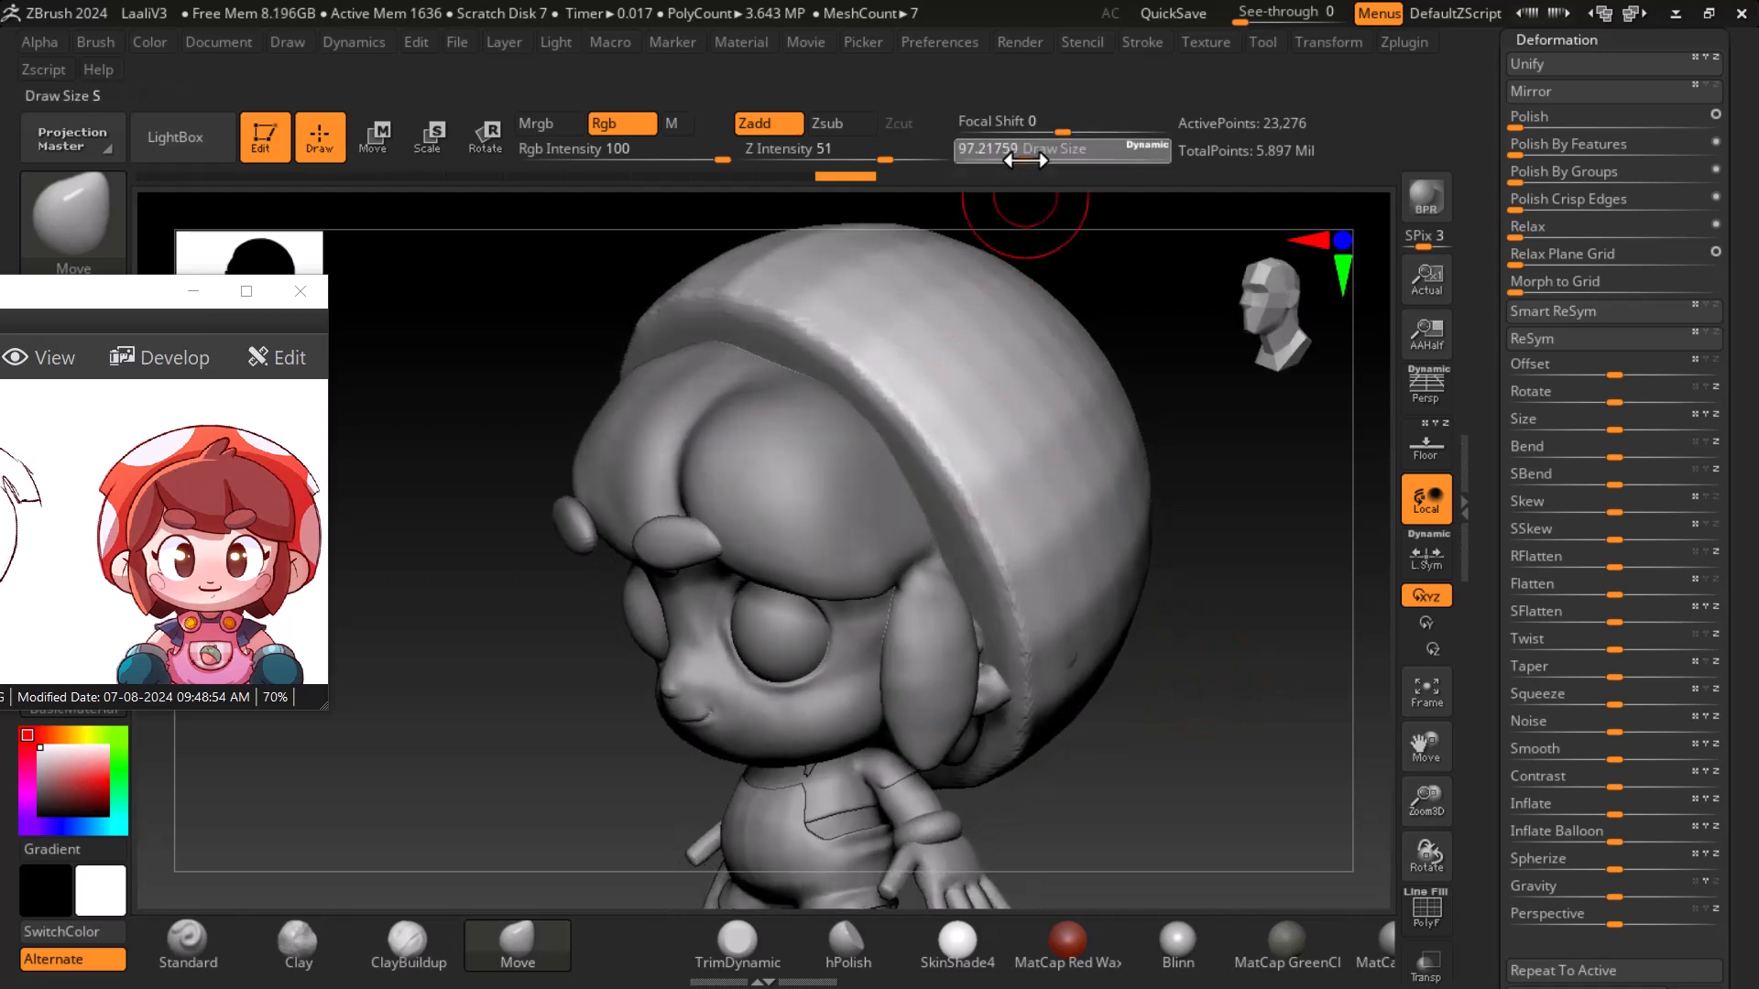
pyautogui.moveTo(923, 415)
pyautogui.keyDown('shift'); pyautogui.mouseDown()
pyautogui.moveTo(829, 329)
pyautogui.moveTo(731, 284)
pyautogui.moveTo(822, 343)
pyautogui.moveTo(782, 306)
pyautogui.moveTo(954, 479)
pyautogui.moveTo(1017, 589)
pyautogui.moveTo(1003, 710)
pyautogui.moveTo(1040, 637)
pyautogui.mouseUp(); pyautogui.keyUp('shift')
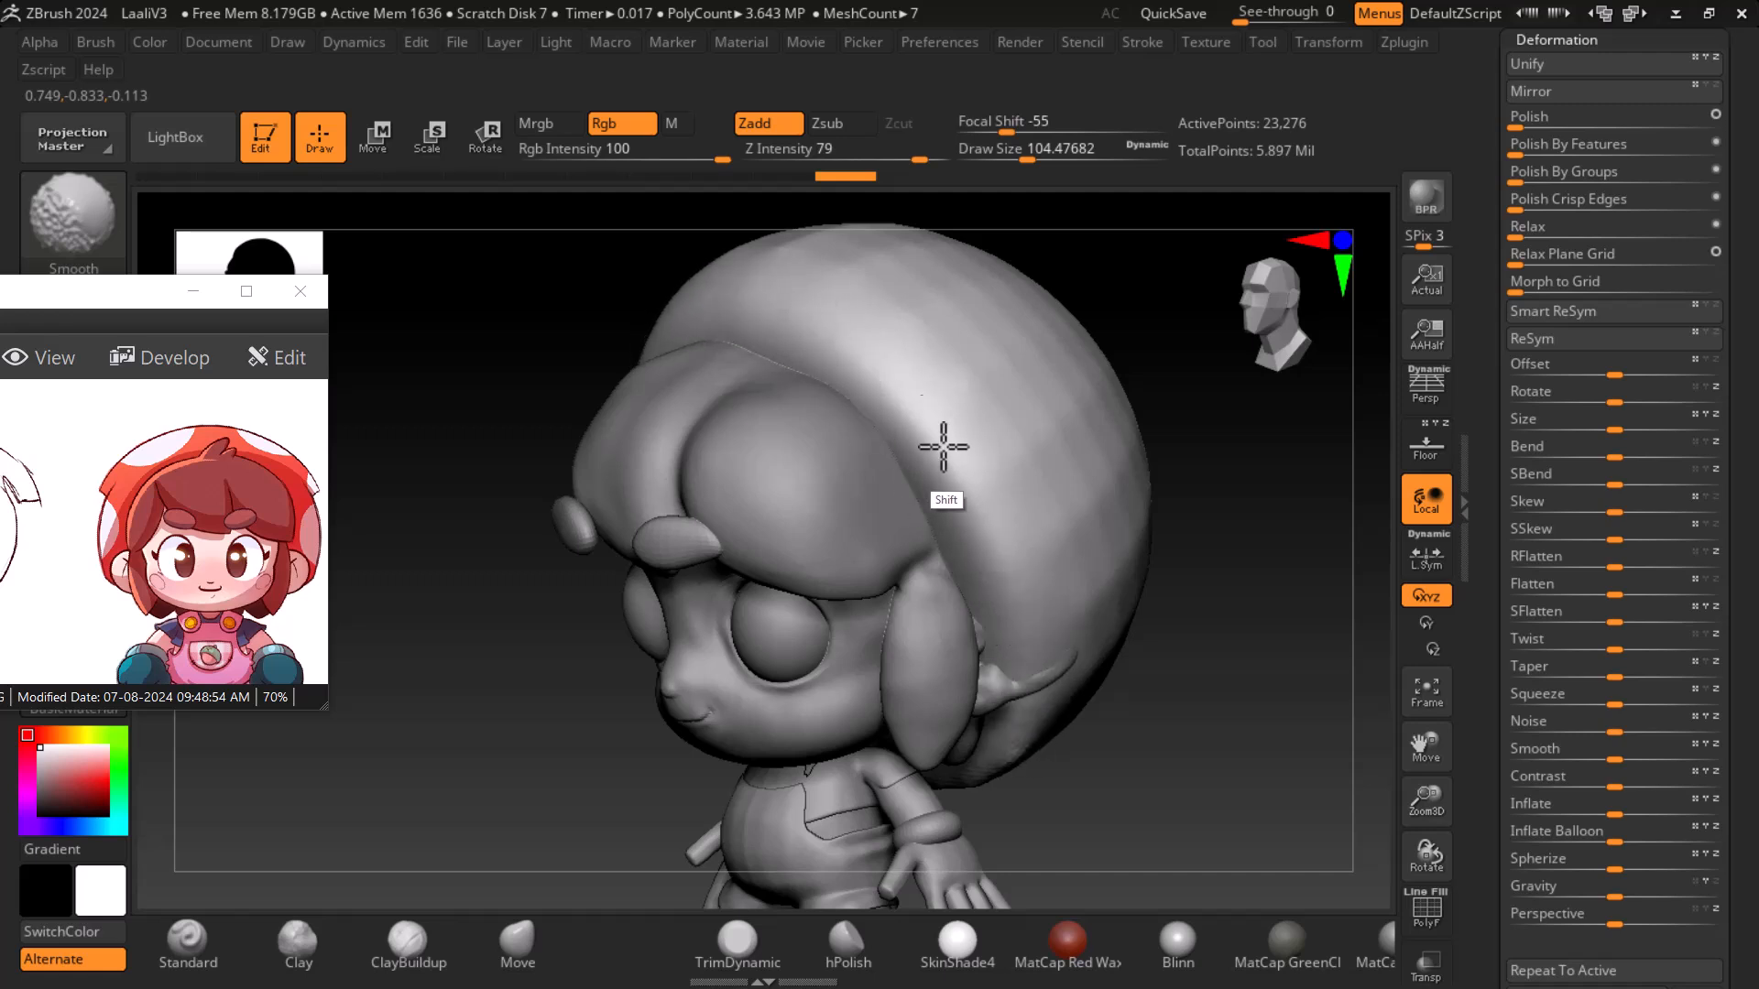
pyautogui.moveTo(1295, 746)
pyautogui.keyDown('shift'); pyautogui.mouseDown()
pyautogui.moveTo(1052, 602)
pyautogui.moveTo(1029, 503)
pyautogui.moveTo(1035, 595)
pyautogui.mouseUp(); pyautogui.keyUp('shift')
pyautogui.keyDown('shift'); pyautogui.moveTo(1083, 751); pyautogui.dragTo(1061, 756); pyautogui.keyUp('shift')
pyautogui.moveTo(1260, 806)
pyautogui.mouseDown()
pyautogui.moveTo(1186, 706)
pyautogui.moveTo(1220, 764)
pyautogui.moveTo(1113, 753)
pyautogui.mouseUp()
pyautogui.moveTo(568, 744); pyautogui.dragTo(719, 765)
pyautogui.keyDown('shift'); pyautogui.moveTo(1312, 434); pyautogui.dragTo(1347, 432); pyautogui.keyUp('shift')
pyautogui.keyDown('alt'); pyautogui.moveTo(718, 650); pyautogui.dragTo(526, 690); pyautogui.keyUp('alt')
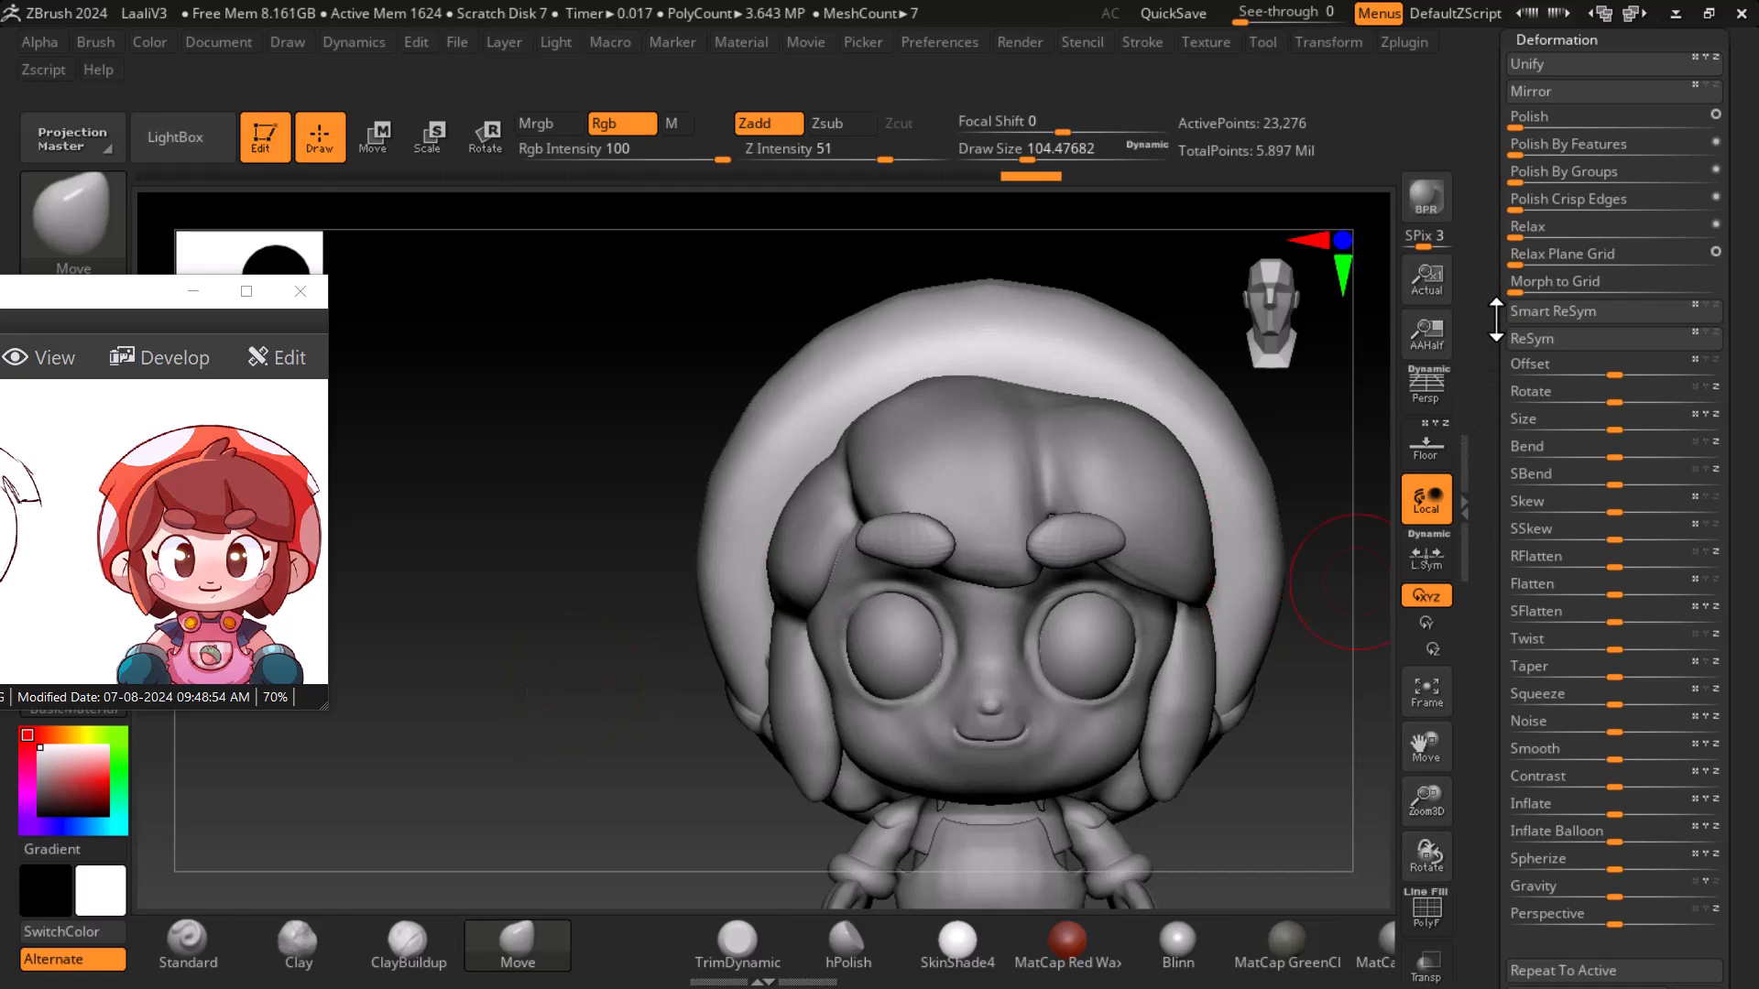
# - DynaMesh the head subtool again at resolution 128
pyautogui.scroll(5, 1563, 440)
pyautogui.click(1557, 368)
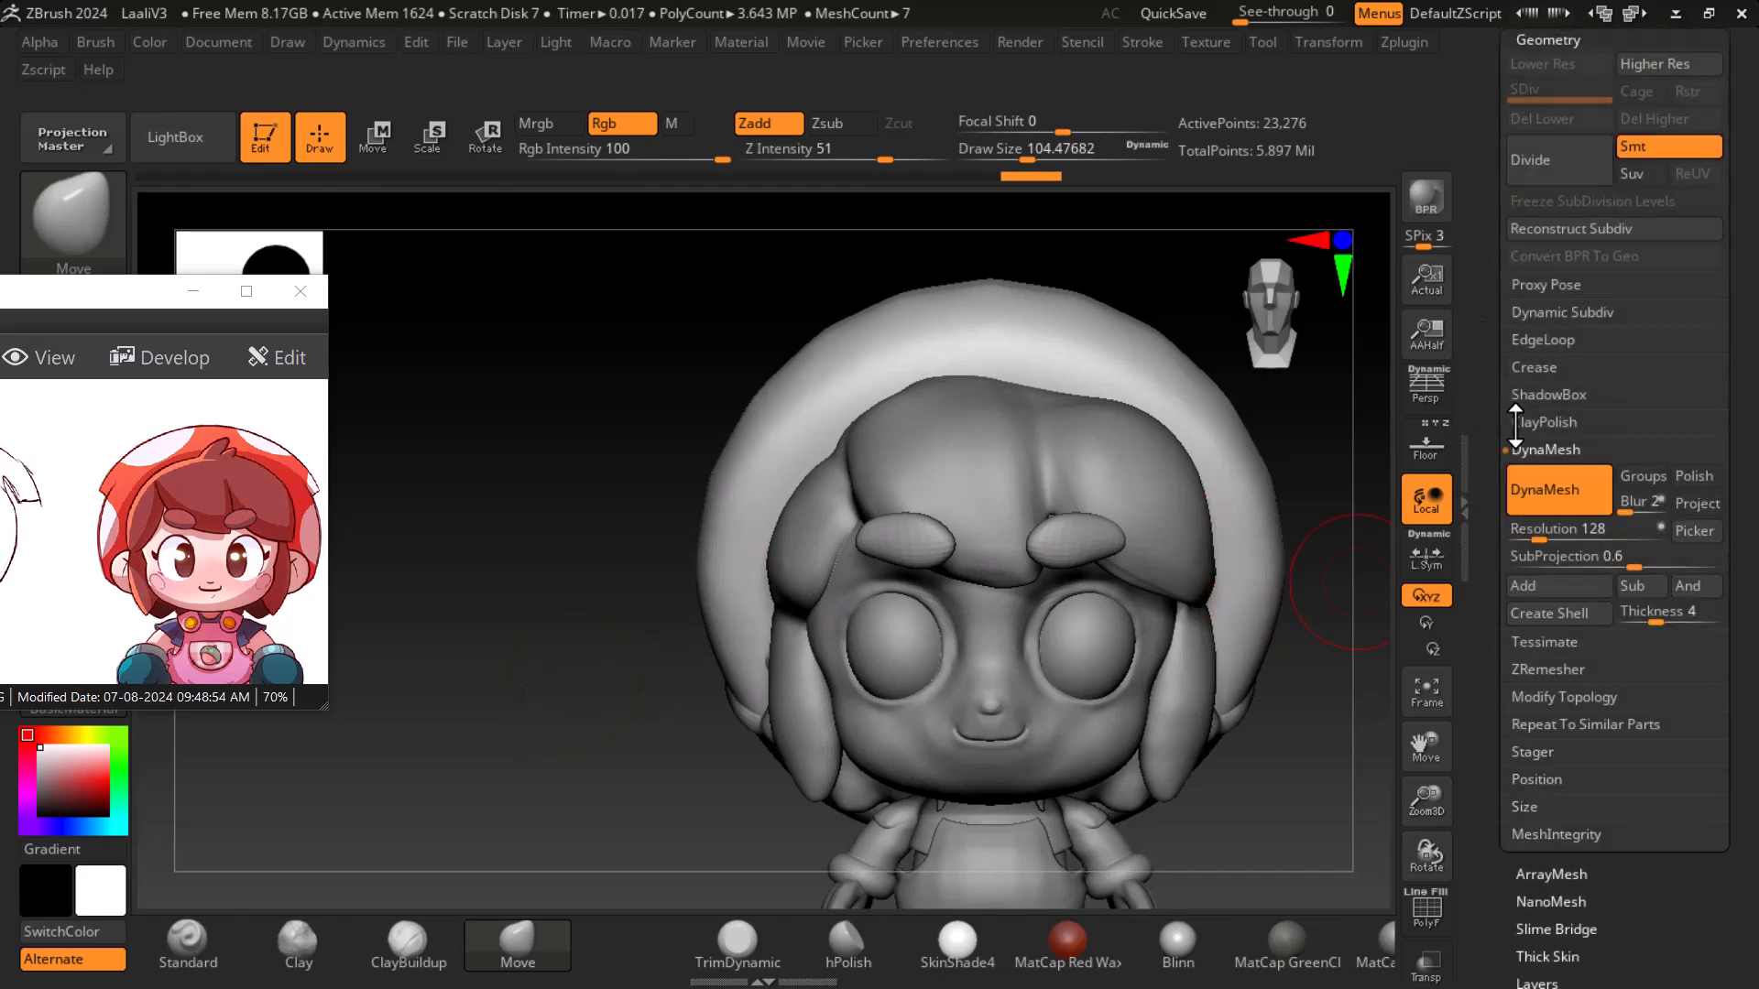
pyautogui.click(1557, 486)
pyautogui.click(1544, 453)
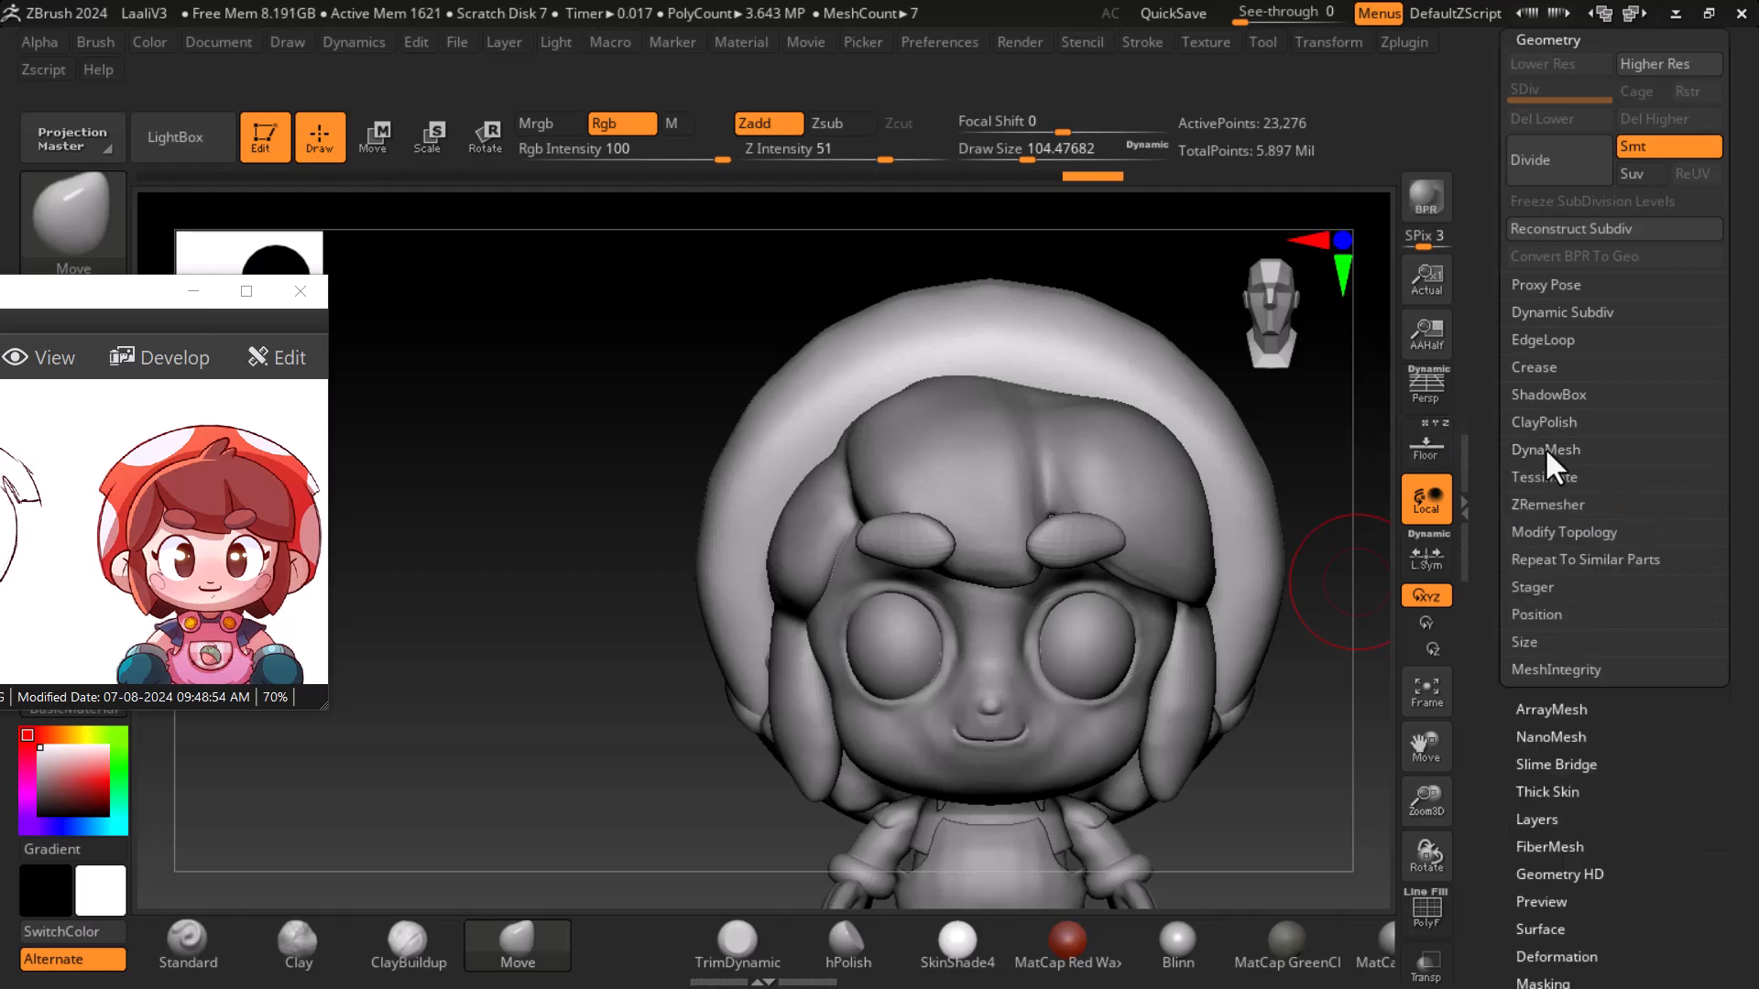
# - Run ZRemesher on the head subtool three times in a row to reduce its polygon count
pyautogui.click(1558, 504)
pyautogui.click(1573, 560)
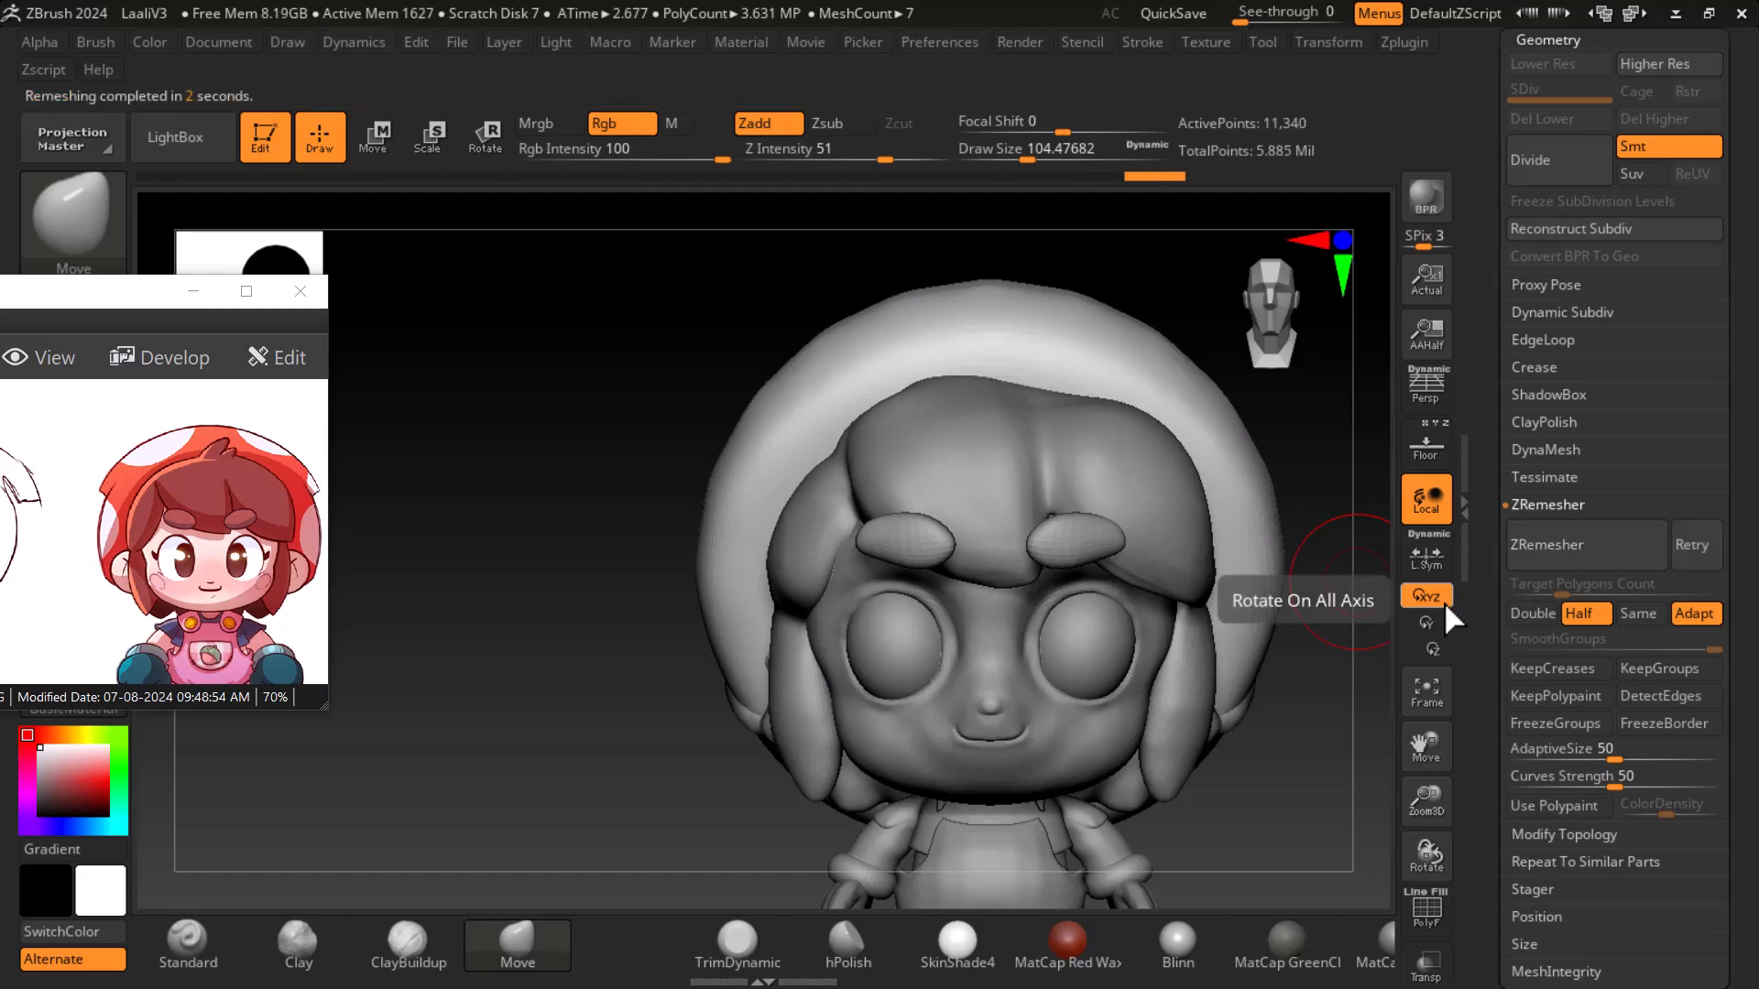
pyautogui.press('shift')
pyautogui.hotkey('shift', 'f')
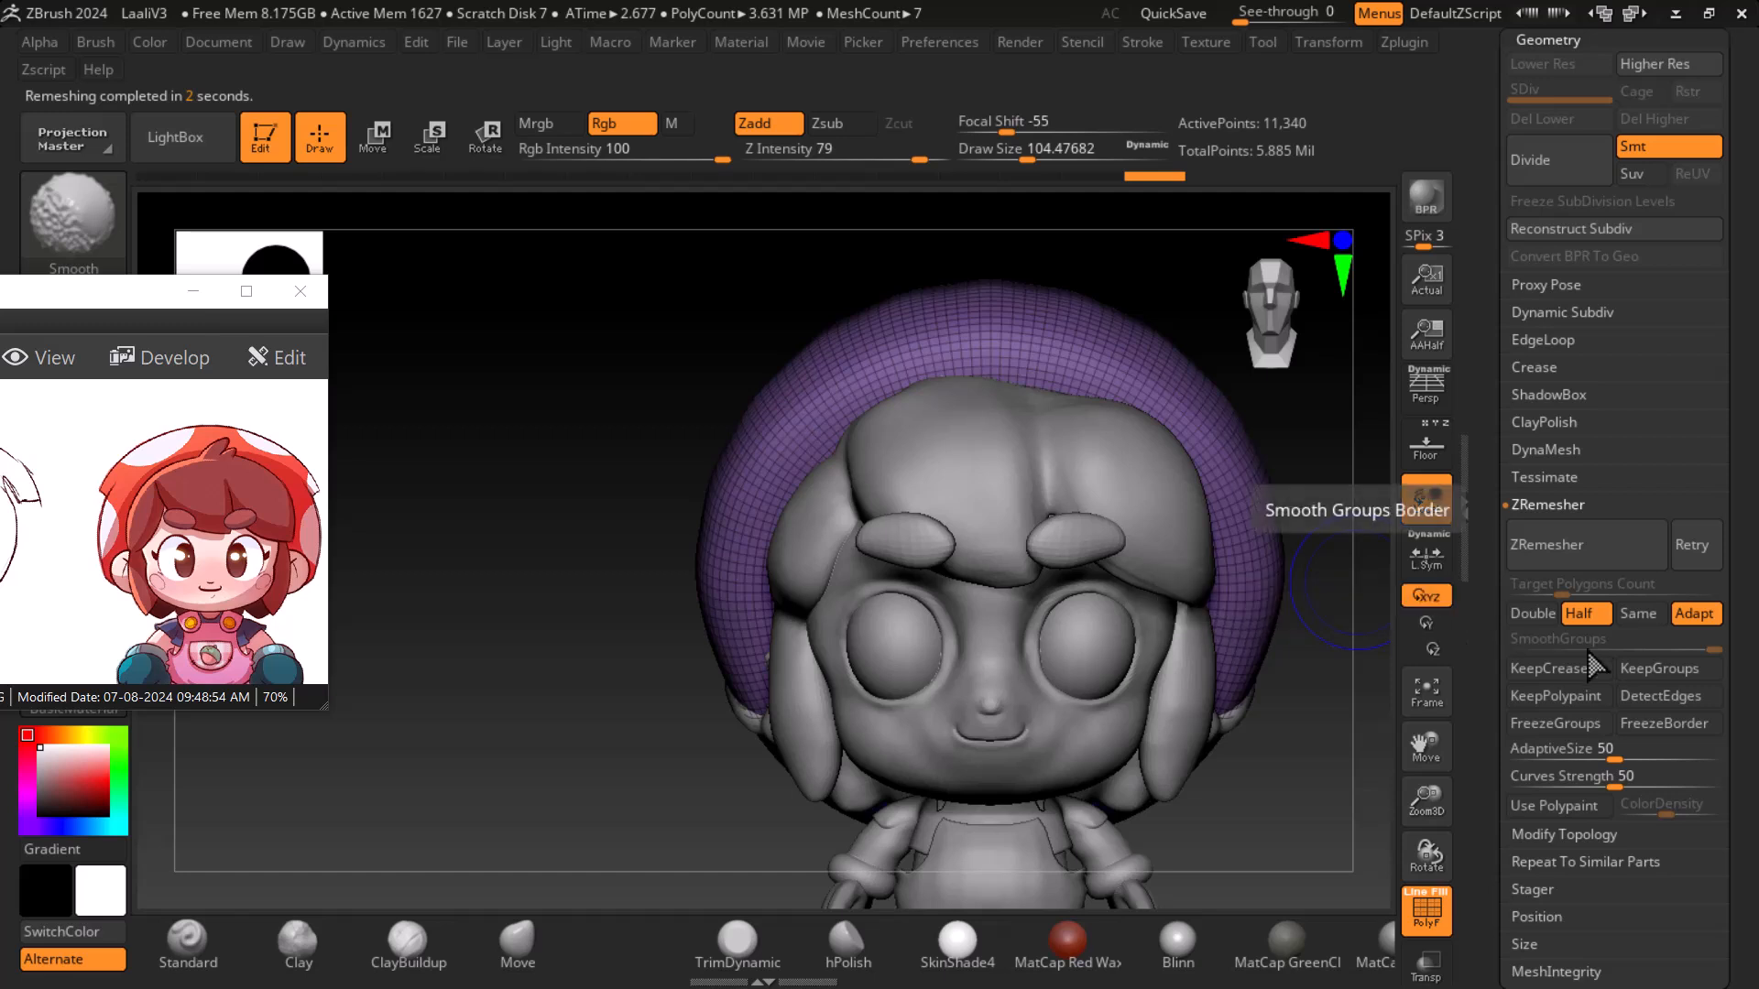
pyautogui.click(1611, 538)
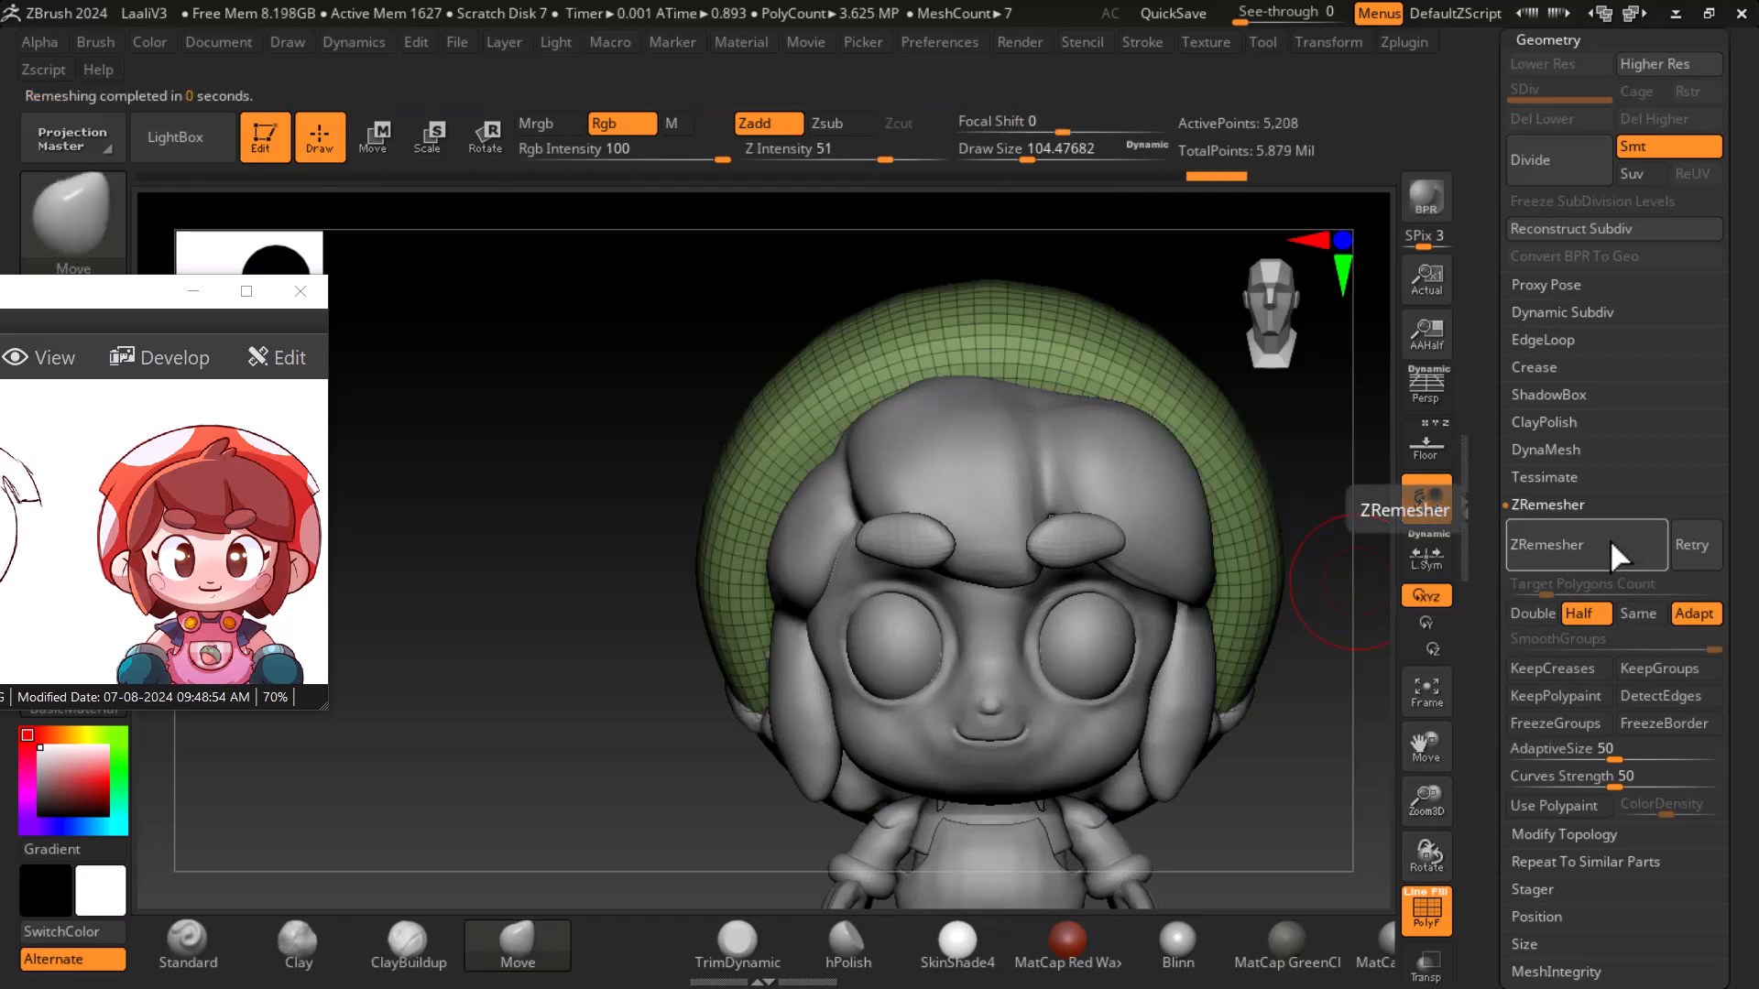
pyautogui.click(1609, 539)
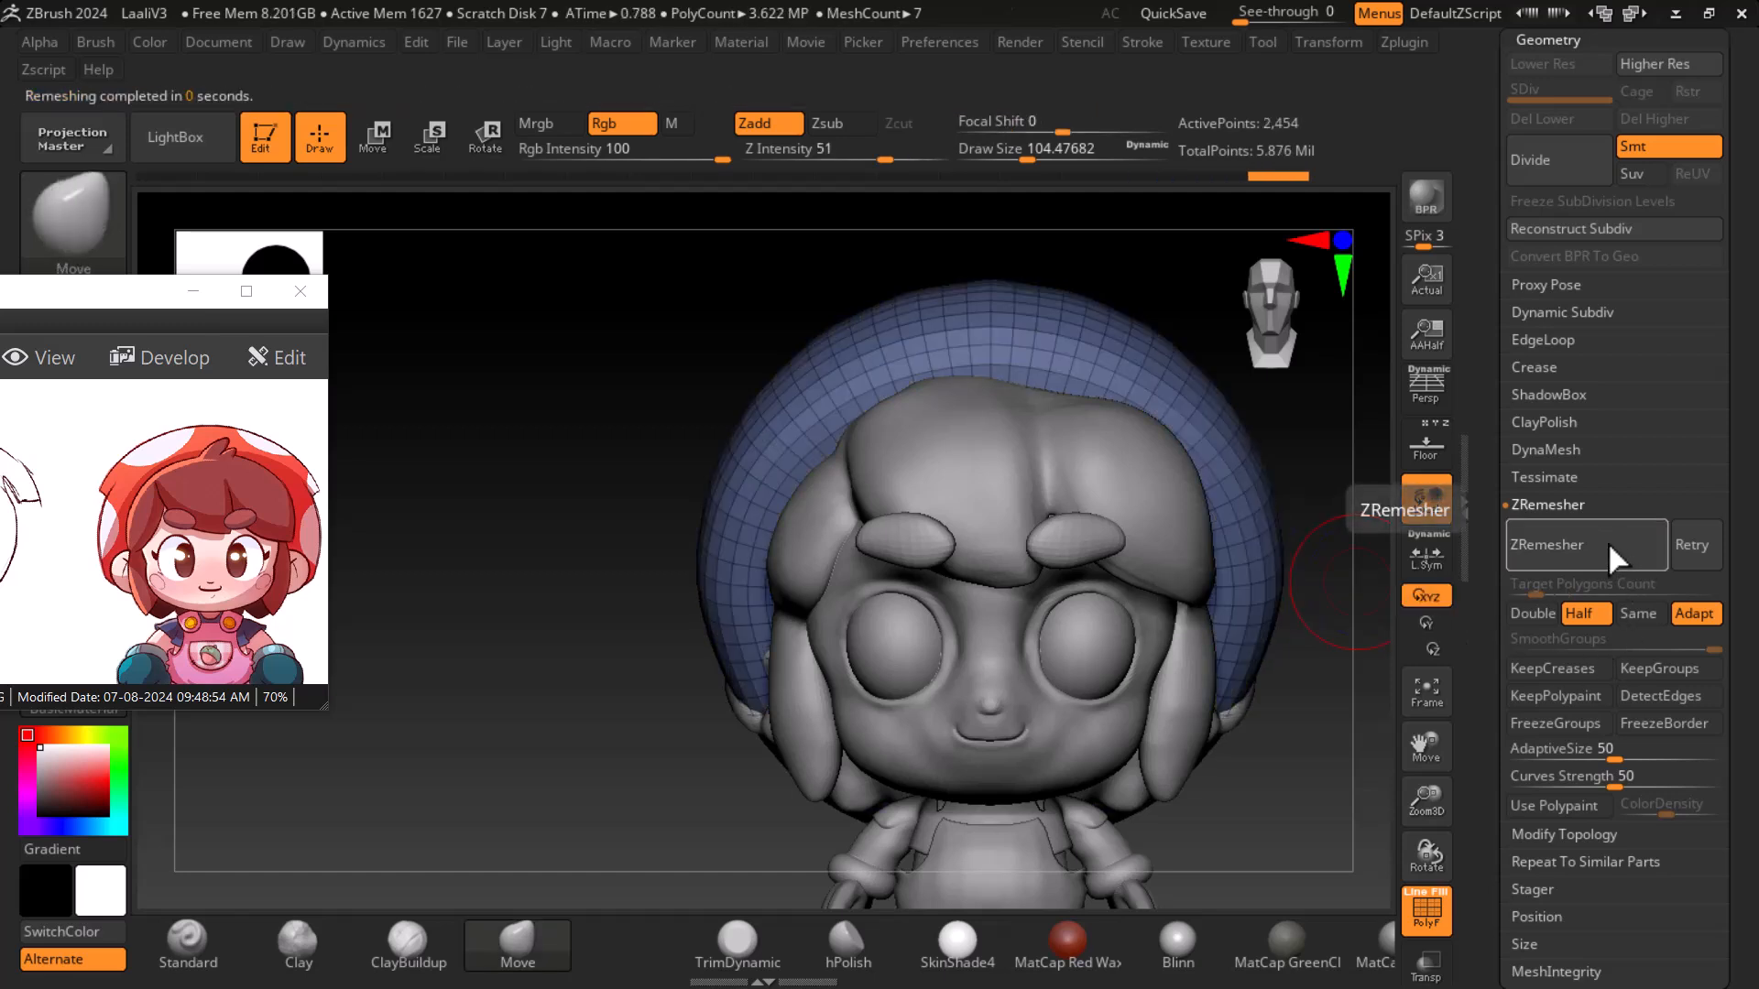
# - Smooth the remeshed helmet surface from several angles around the head
pyautogui.moveTo(1354, 708); pyautogui.dragTo(1335, 724)
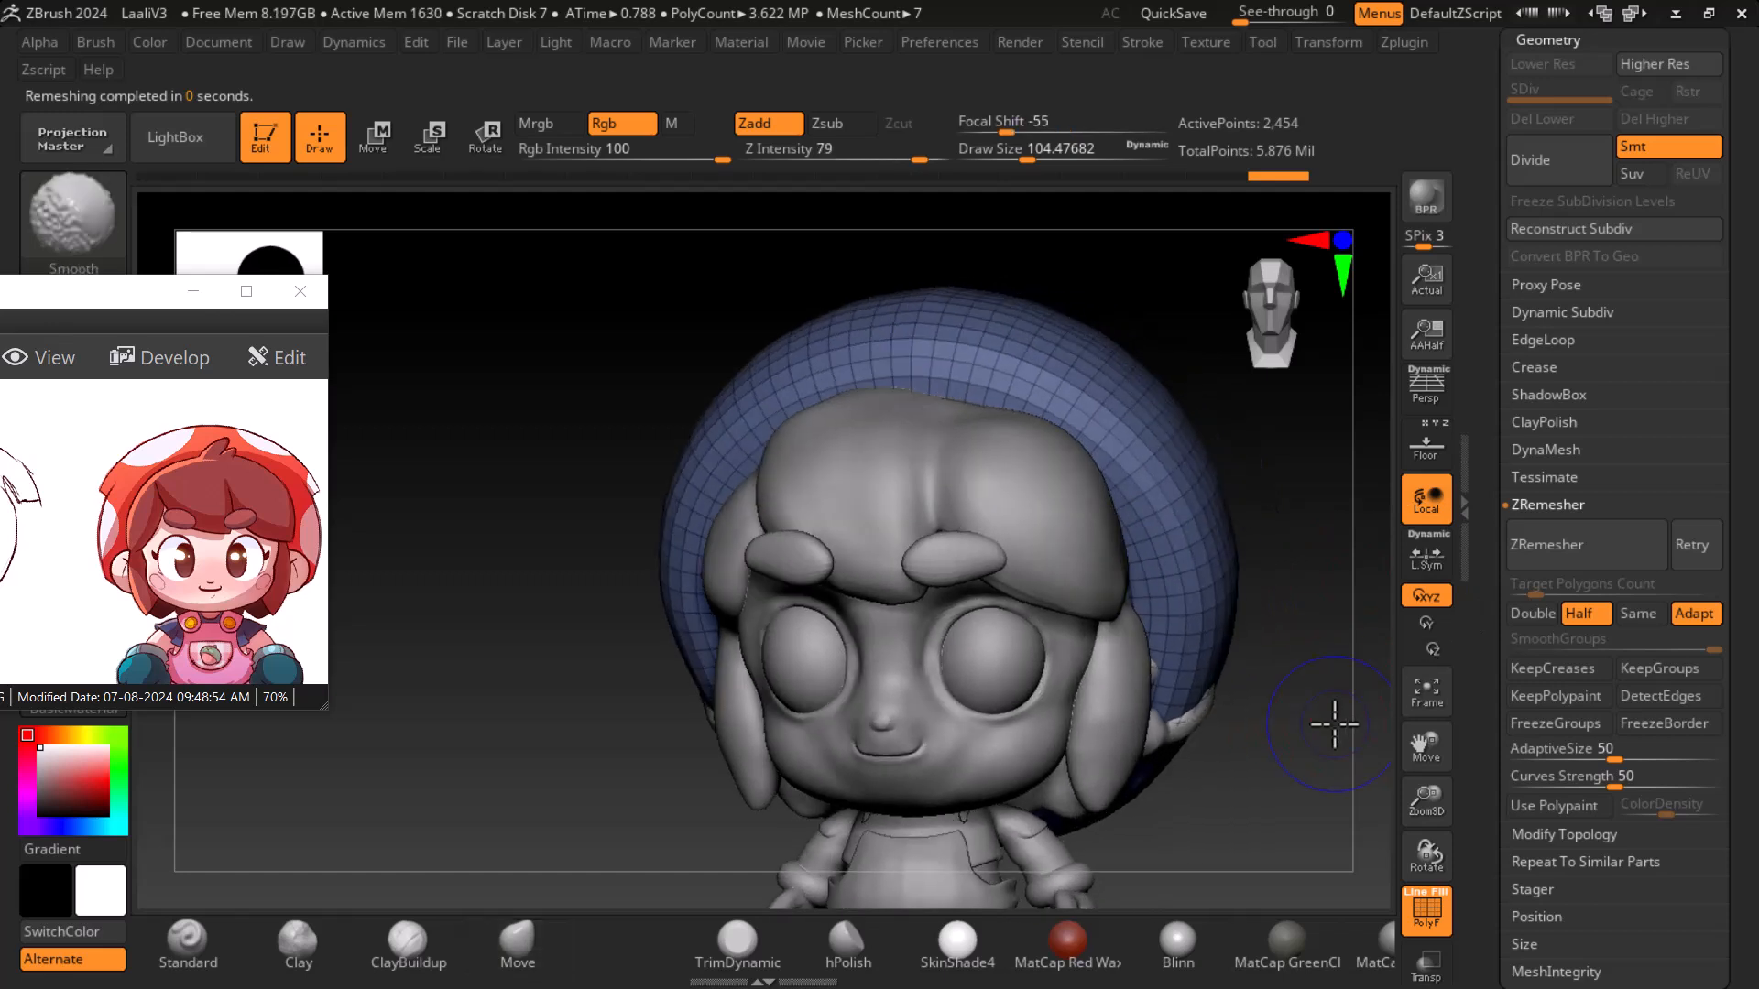
pyautogui.hotkey('shift', 'f')
pyautogui.moveTo(1326, 795); pyautogui.dragTo(1292, 797)
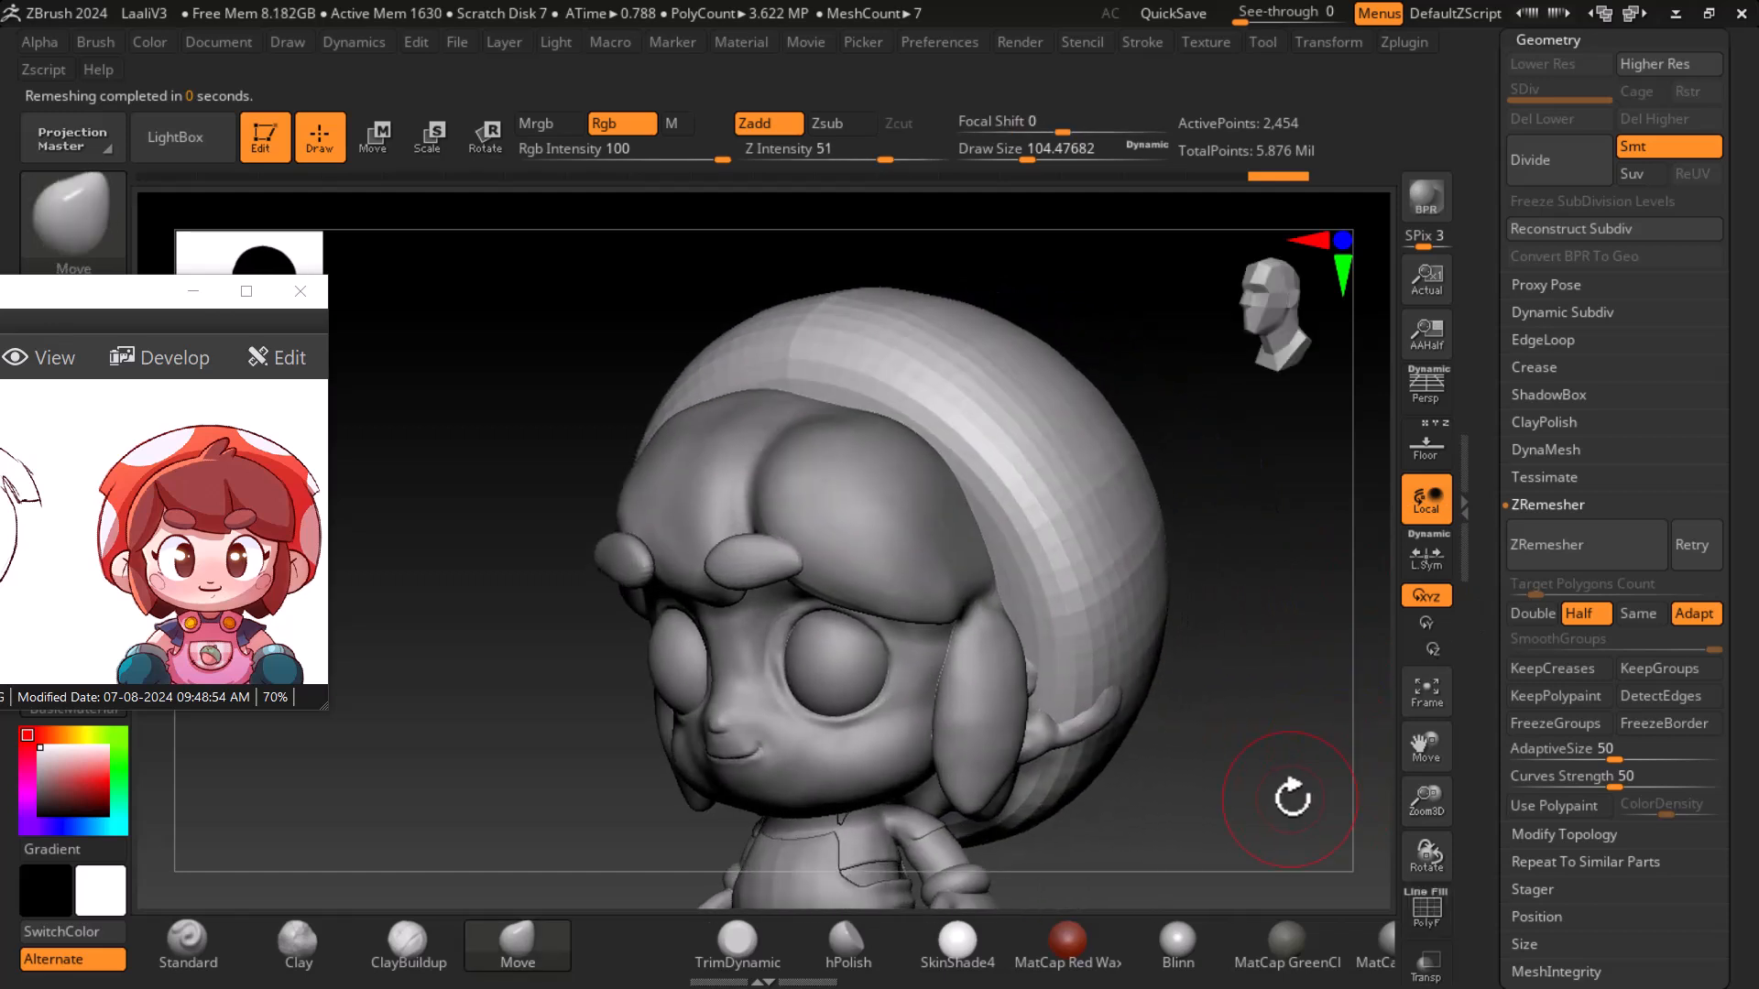
pyautogui.press('shift')
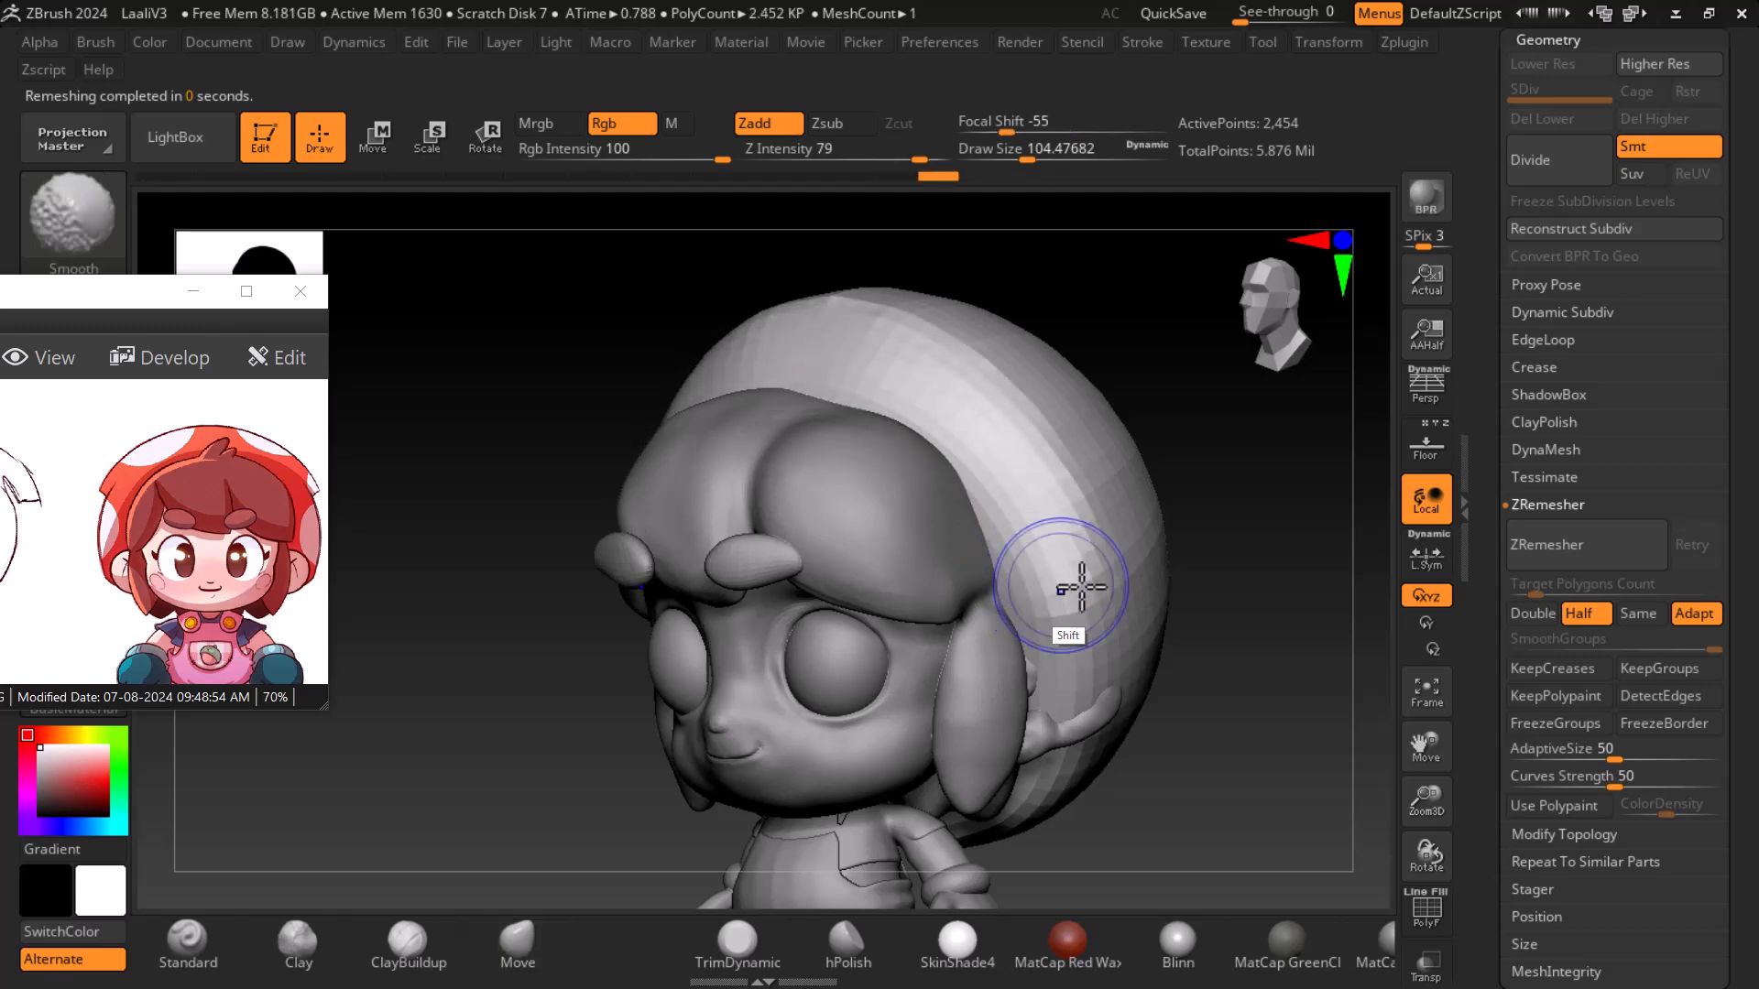
pyautogui.moveTo(1228, 699); pyautogui.dragTo(1168, 632)
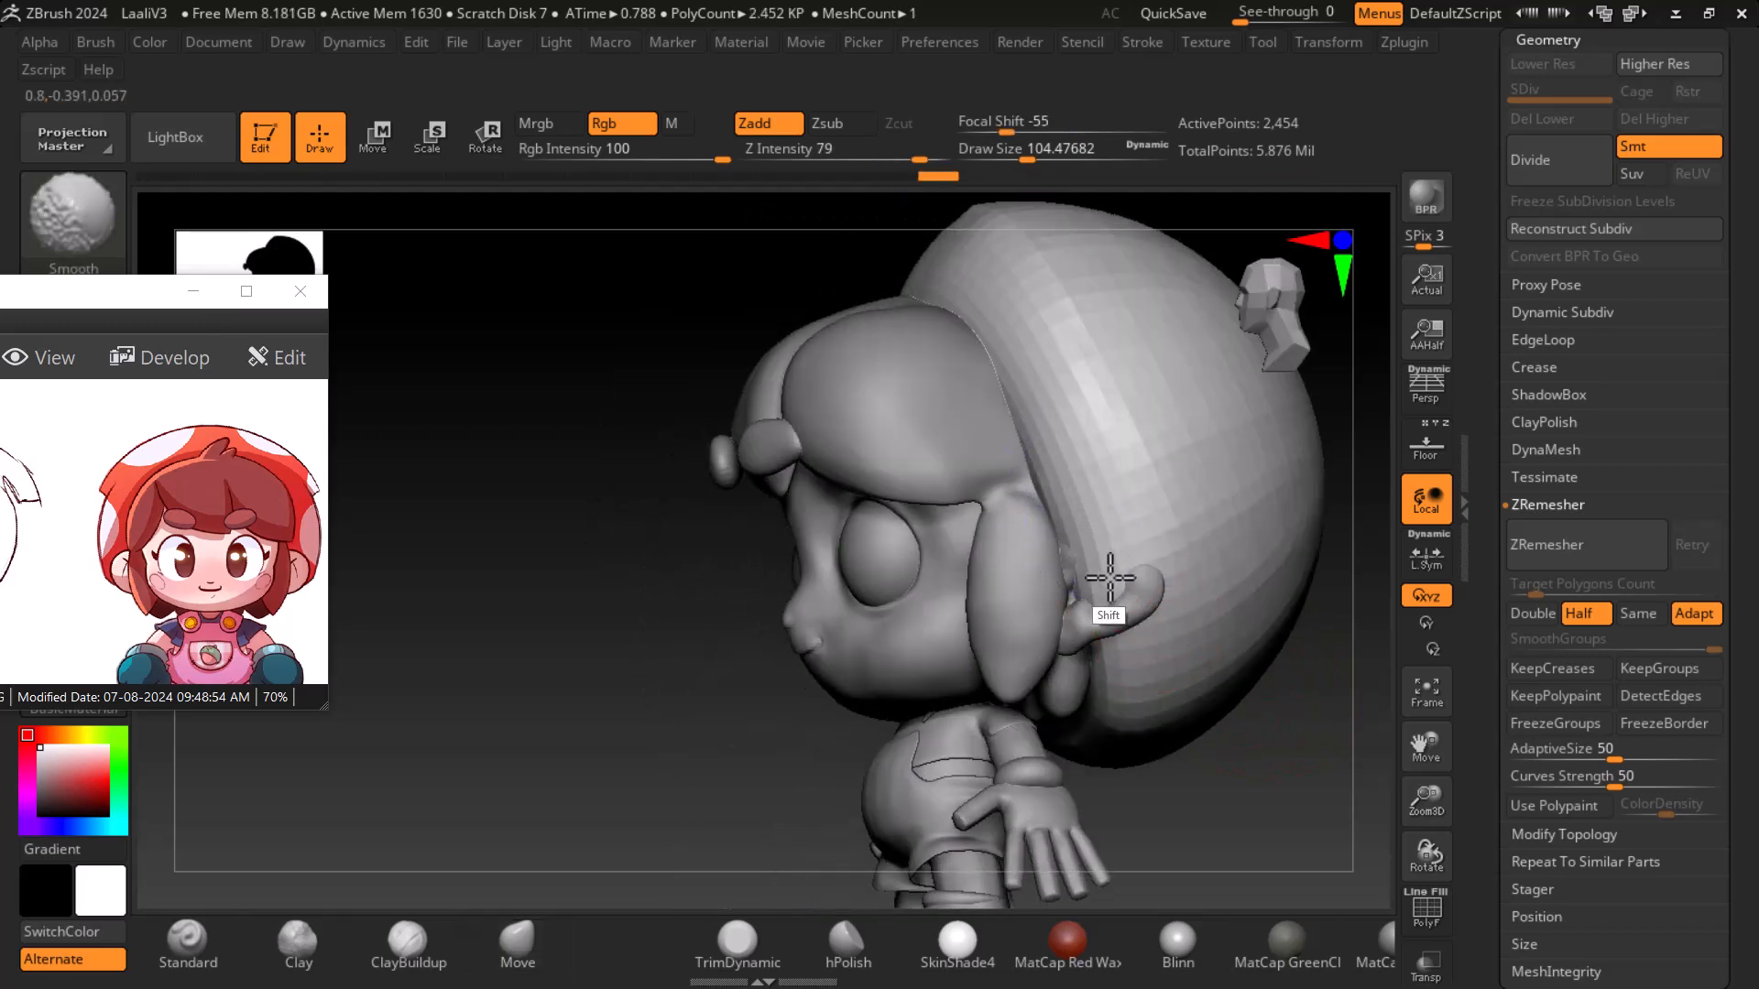
pyautogui.press('shift')
pyautogui.moveTo(1082, 465)
pyautogui.keyDown('shift'); pyautogui.mouseDown()
pyautogui.moveTo(1115, 558)
pyautogui.moveTo(1138, 567)
pyautogui.moveTo(1049, 468)
pyautogui.moveTo(1131, 389)
pyautogui.moveTo(1115, 554)
pyautogui.mouseUp(); pyautogui.keyUp('shift')
pyautogui.moveTo(1307, 788); pyautogui.dragTo(1214, 642)
pyautogui.press('shift')
pyautogui.moveTo(1056, 556)
pyautogui.keyDown('shift'); pyautogui.mouseDown()
pyautogui.moveTo(1087, 514)
pyautogui.moveTo(1108, 718)
pyautogui.moveTo(1087, 699)
pyautogui.moveTo(1079, 452)
pyautogui.mouseUp(); pyautogui.keyUp('shift')
pyautogui.keyDown('shift'); pyautogui.moveTo(1037, 385); pyautogui.dragTo(1028, 450); pyautogui.keyUp('shift')
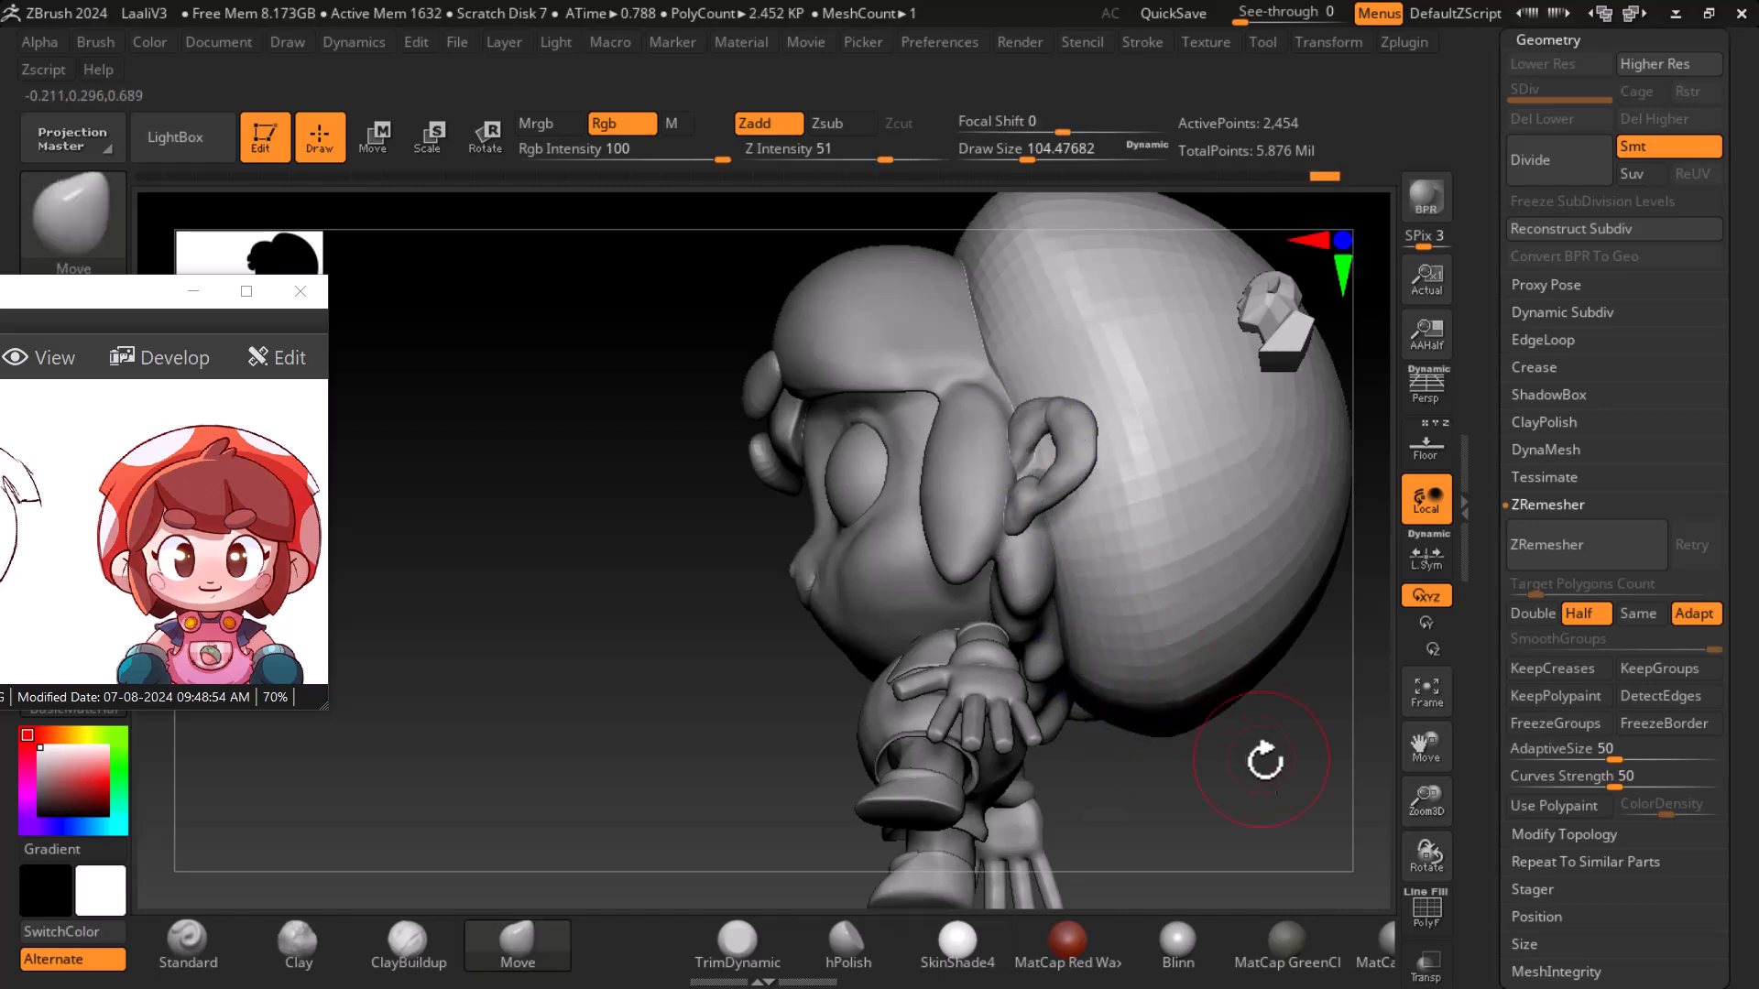
pyautogui.keyDown('shift'); pyautogui.moveTo(1261, 758); pyautogui.dragTo(1304, 764); pyautogui.keyUp('shift')
pyautogui.keyDown('alt'); pyautogui.moveTo(1258, 693); pyautogui.dragTo(1322, 733); pyautogui.keyUp('alt')
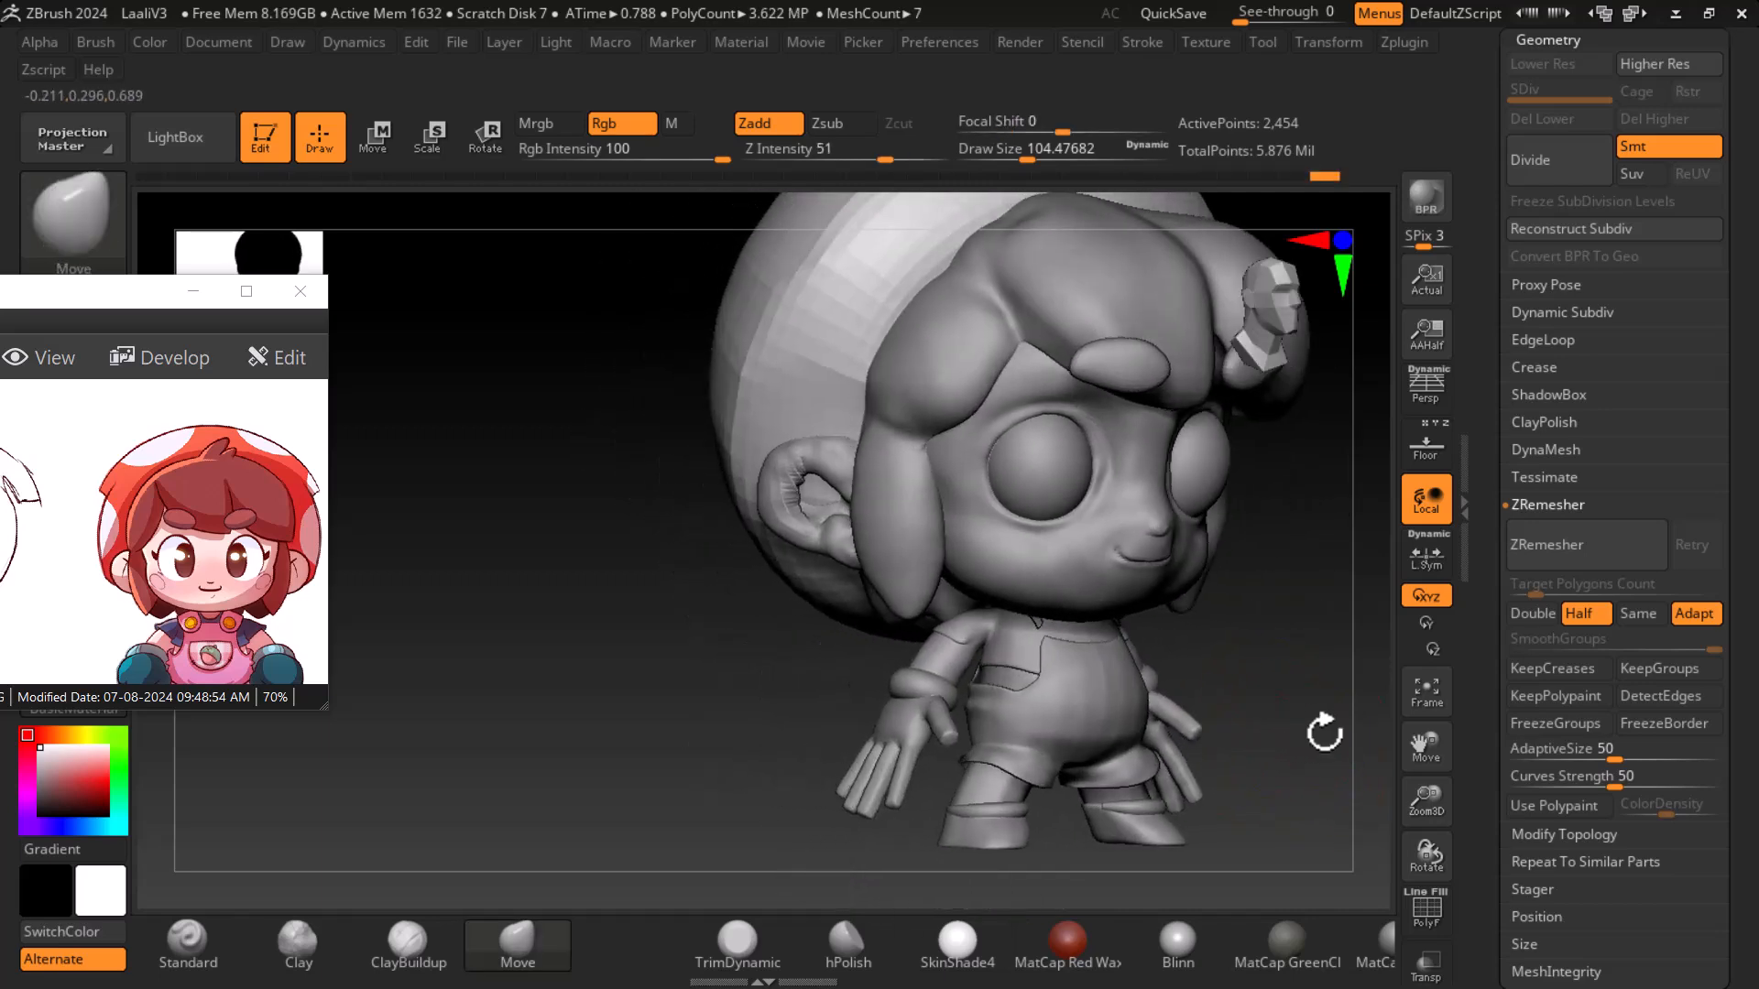
pyautogui.press('shift')
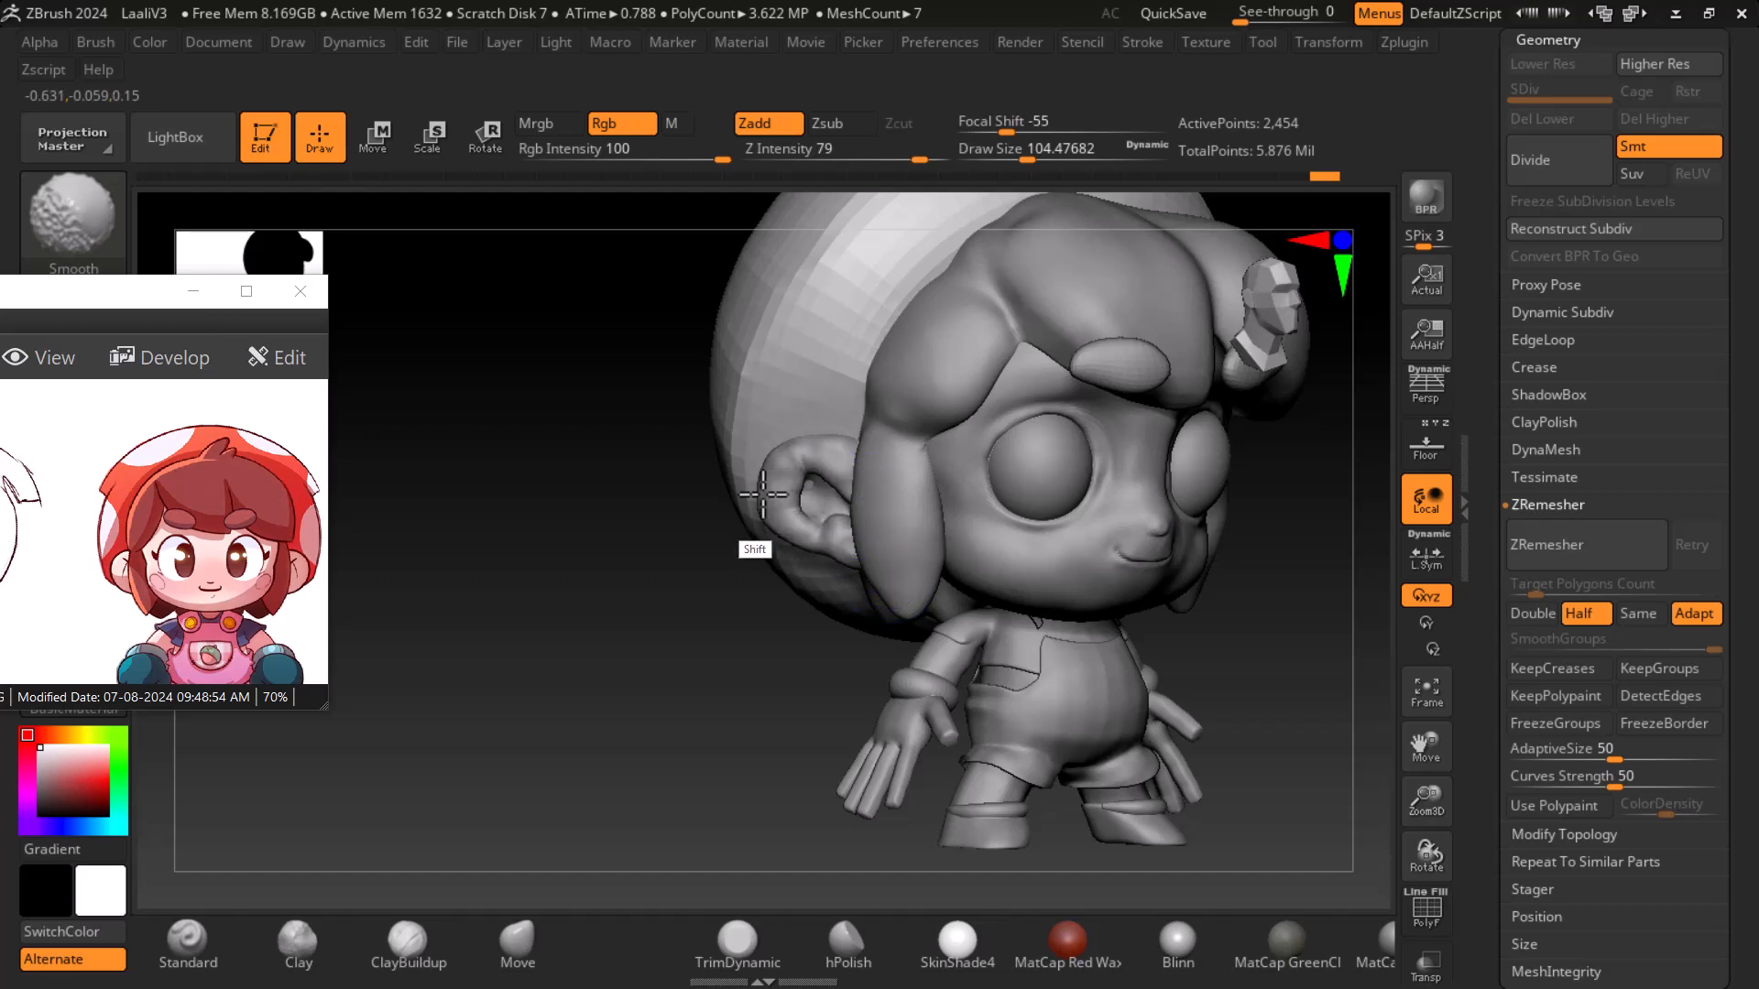
pyautogui.moveTo(746, 779)
pyautogui.keyDown('alt'); pyautogui.mouseDown()
pyautogui.moveTo(679, 644)
pyautogui.moveTo(789, 663)
pyautogui.mouseUp(); pyautogui.keyUp('alt')
pyautogui.moveTo(1140, 582)
pyautogui.keyDown('alt'); pyautogui.mouseDown()
pyautogui.moveTo(1158, 681)
pyautogui.moveTo(1173, 668)
pyautogui.moveTo(1146, 659)
pyautogui.mouseUp(); pyautogui.keyUp('alt')
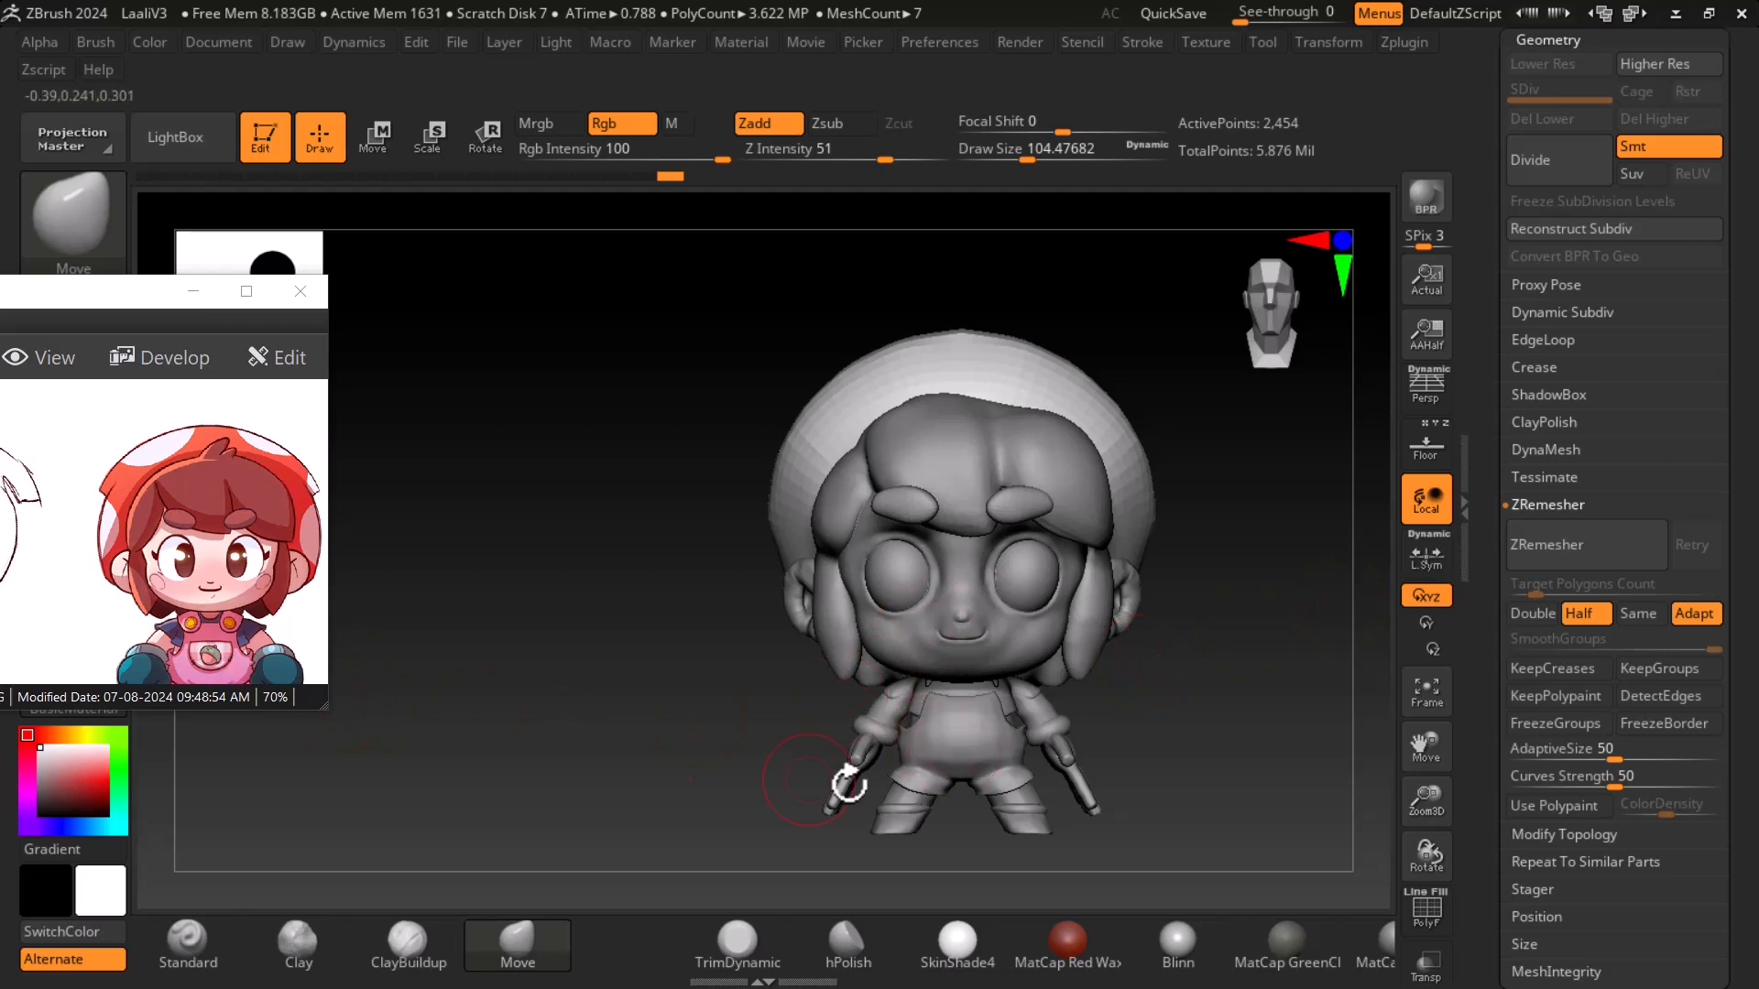
# - Turn on the floor grid and view the model in side profile
pyautogui.moveTo(1245, 669); pyautogui.dragTo(1126, 718)
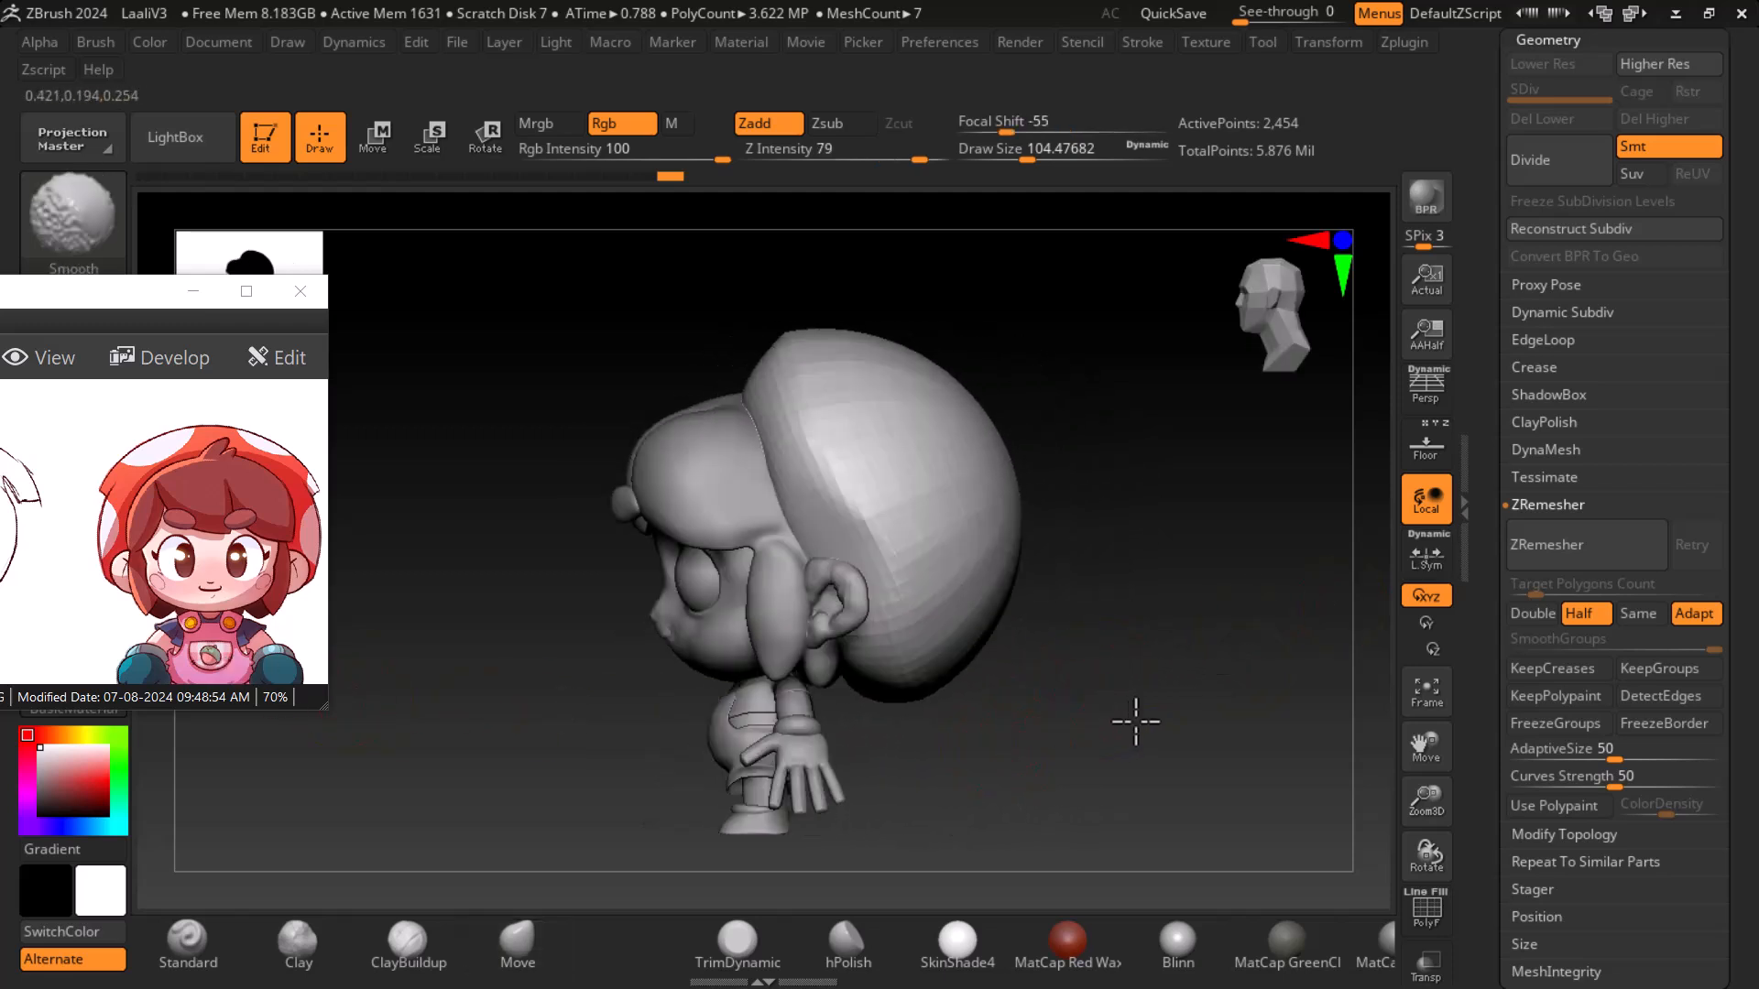
pyautogui.click(1433, 449)
pyautogui.moveTo(1236, 607); pyautogui.dragTo(1237, 641)
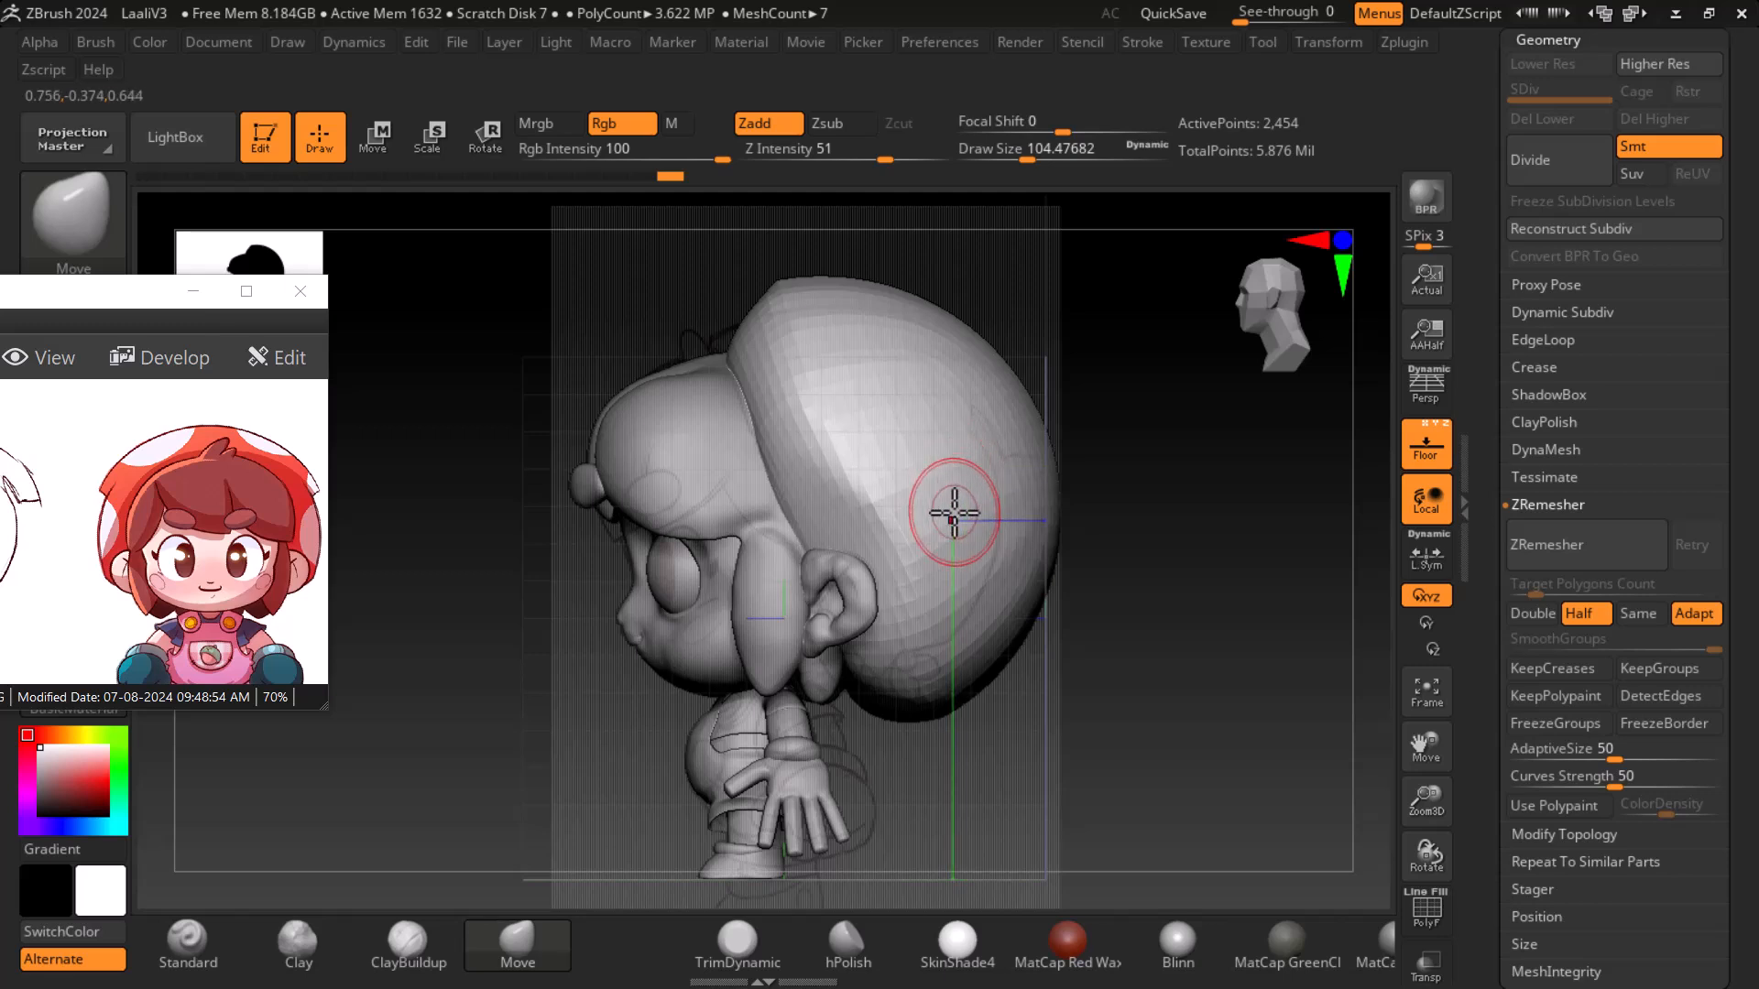
# - Switch to the Scale transpose gizmo and reposition the head subtool, scaling it down to about 0.96 in side view
pyautogui.press('shift')
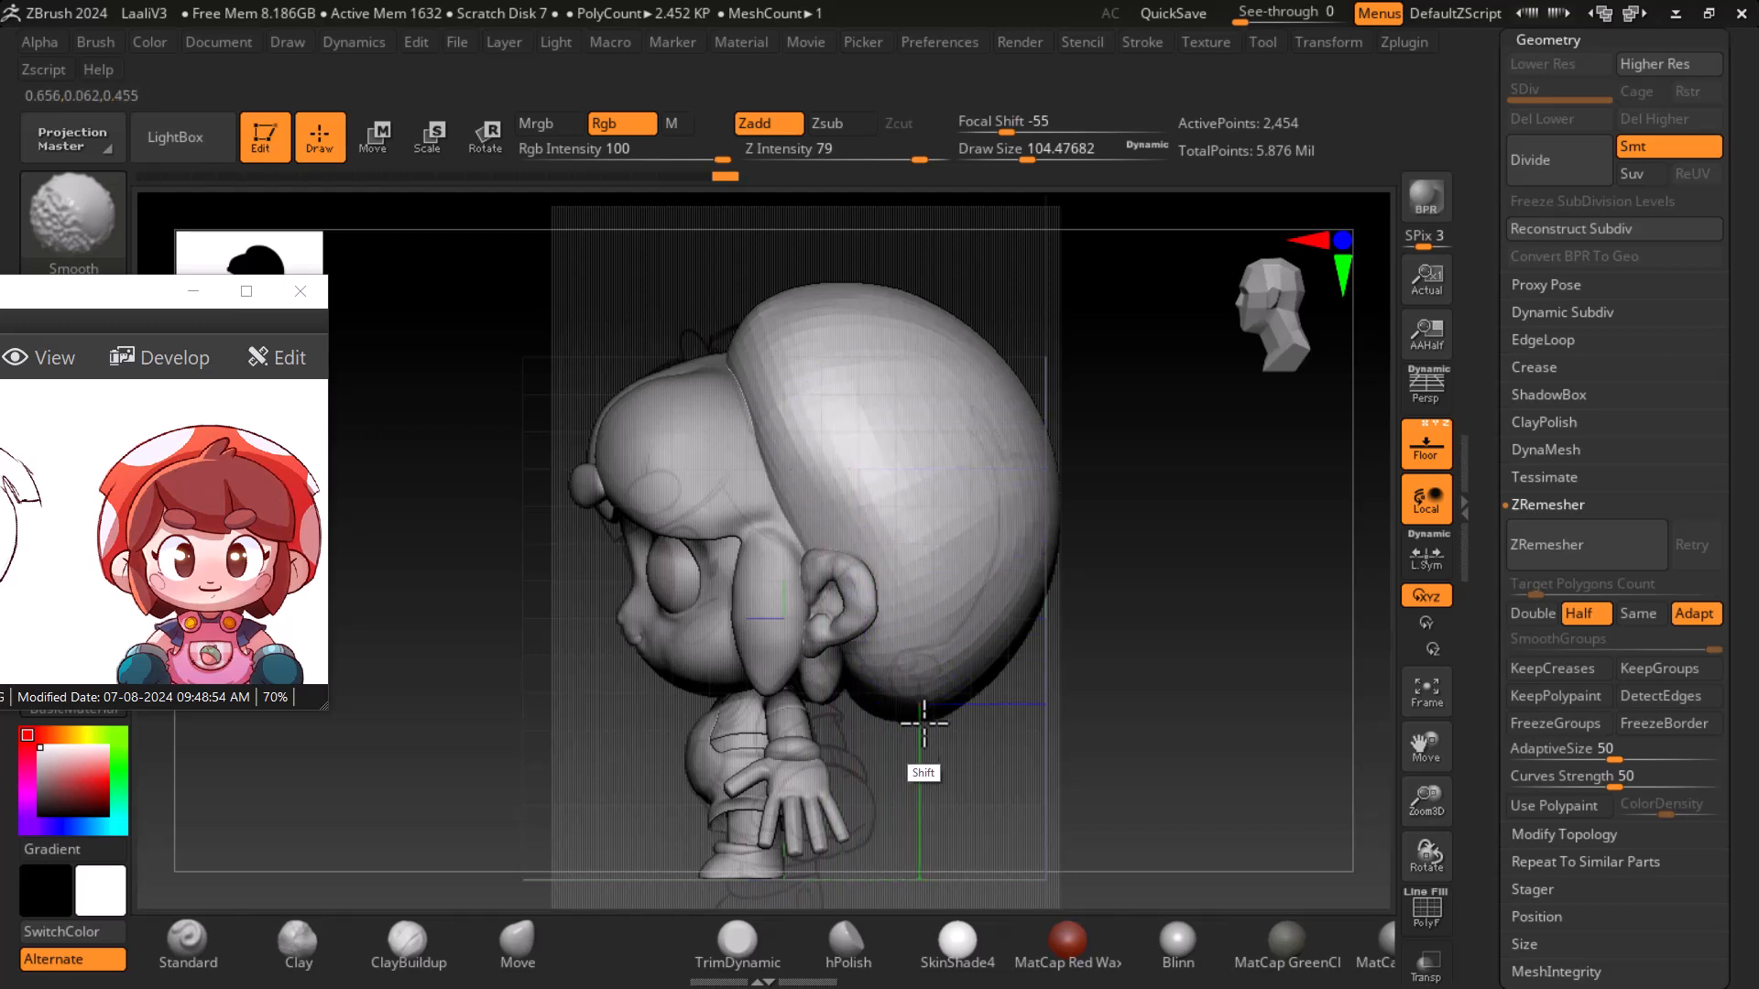
pyautogui.click(432, 141)
pyautogui.moveTo(824, 632); pyautogui.dragTo(815, 641)
pyautogui.moveTo(810, 506); pyautogui.dragTo(810, 488)
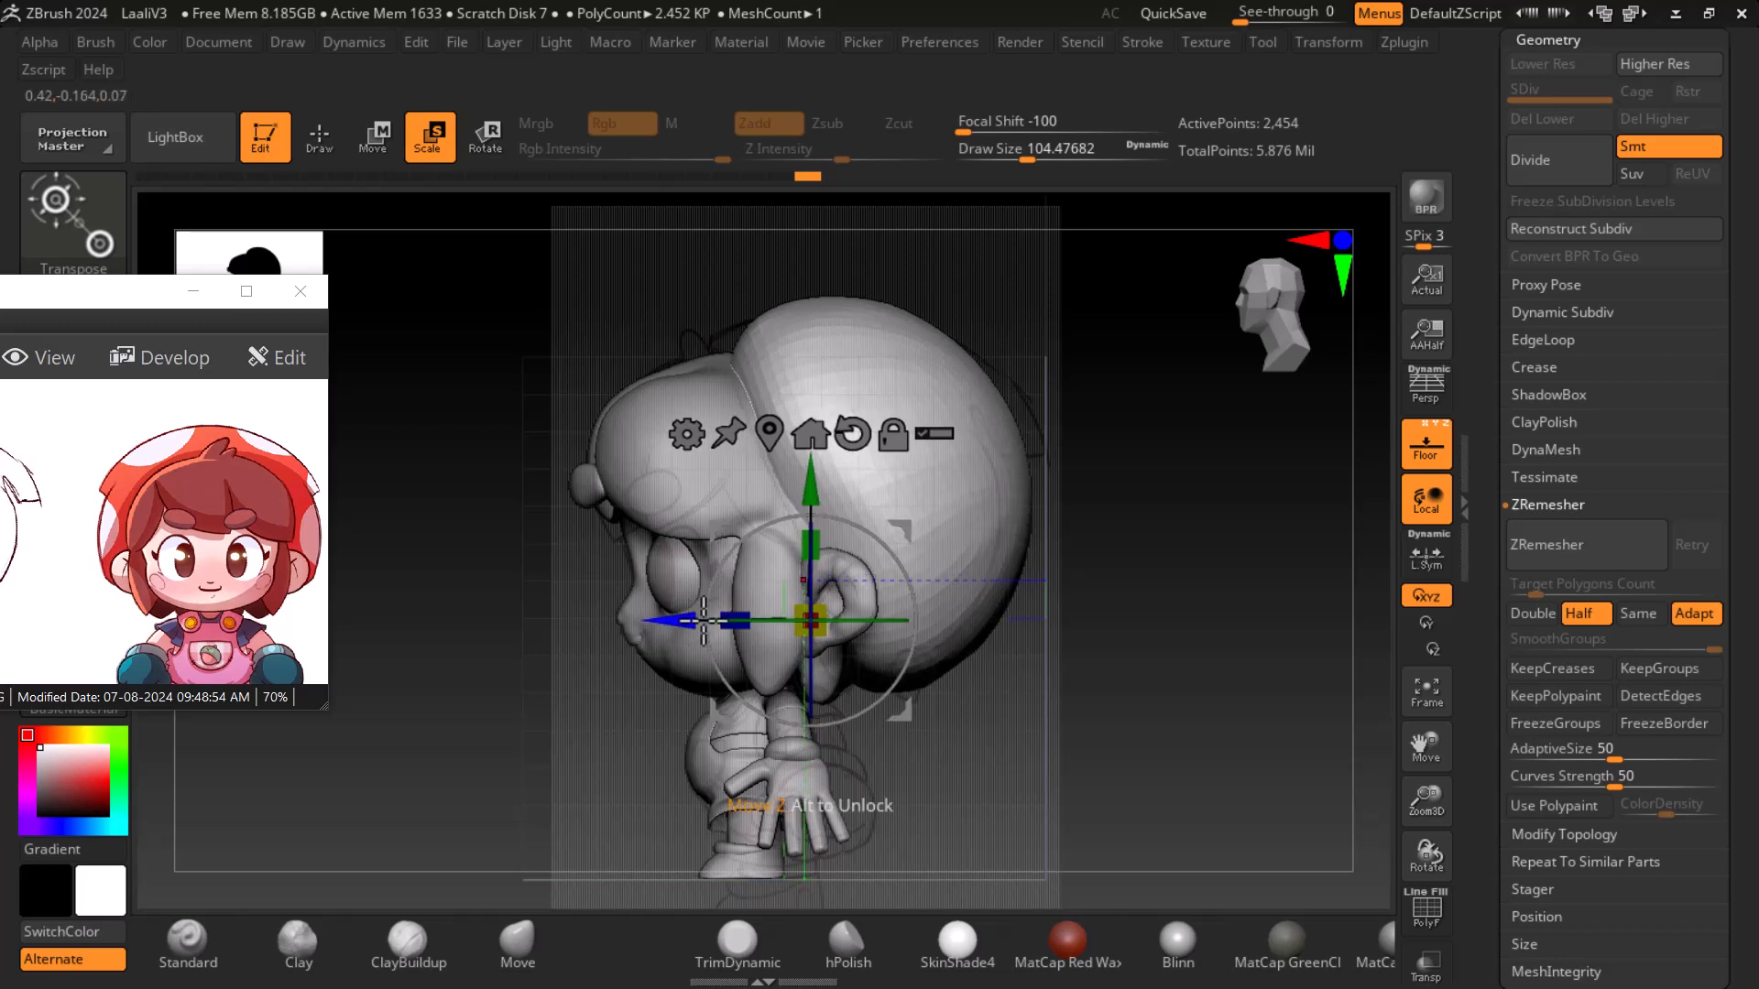
pyautogui.moveTo(811, 480); pyautogui.dragTo(805, 474)
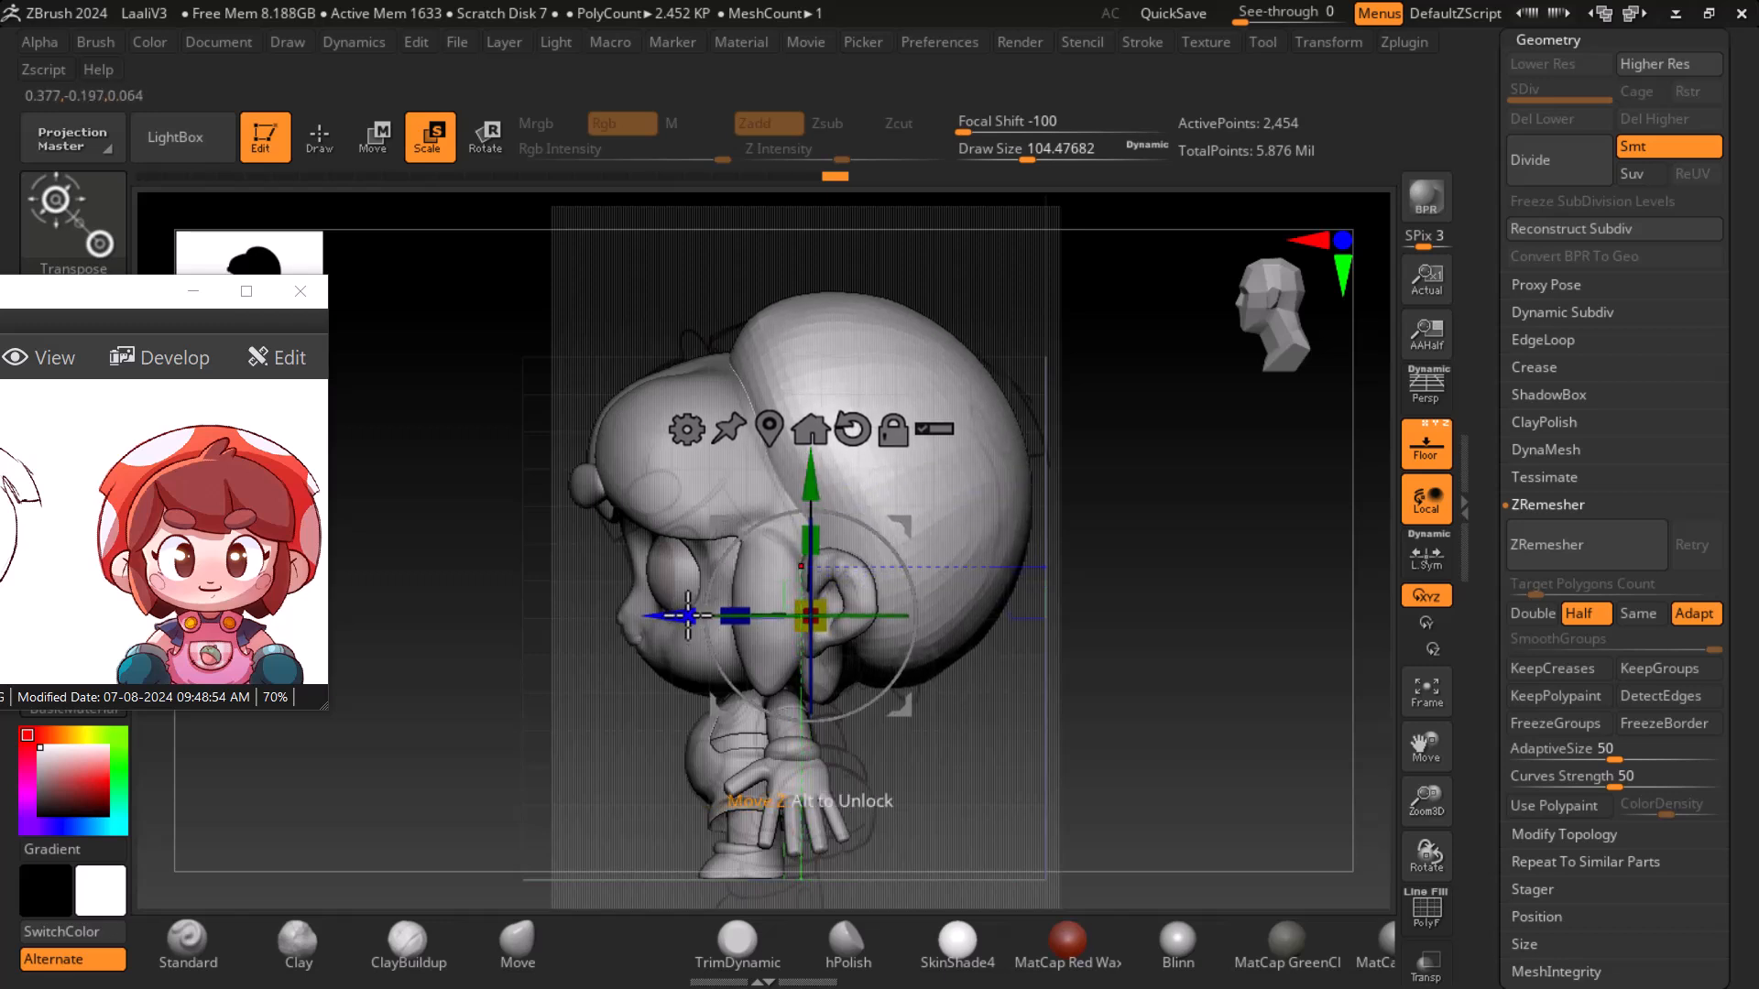
pyautogui.moveTo(685, 615); pyautogui.dragTo(678, 616)
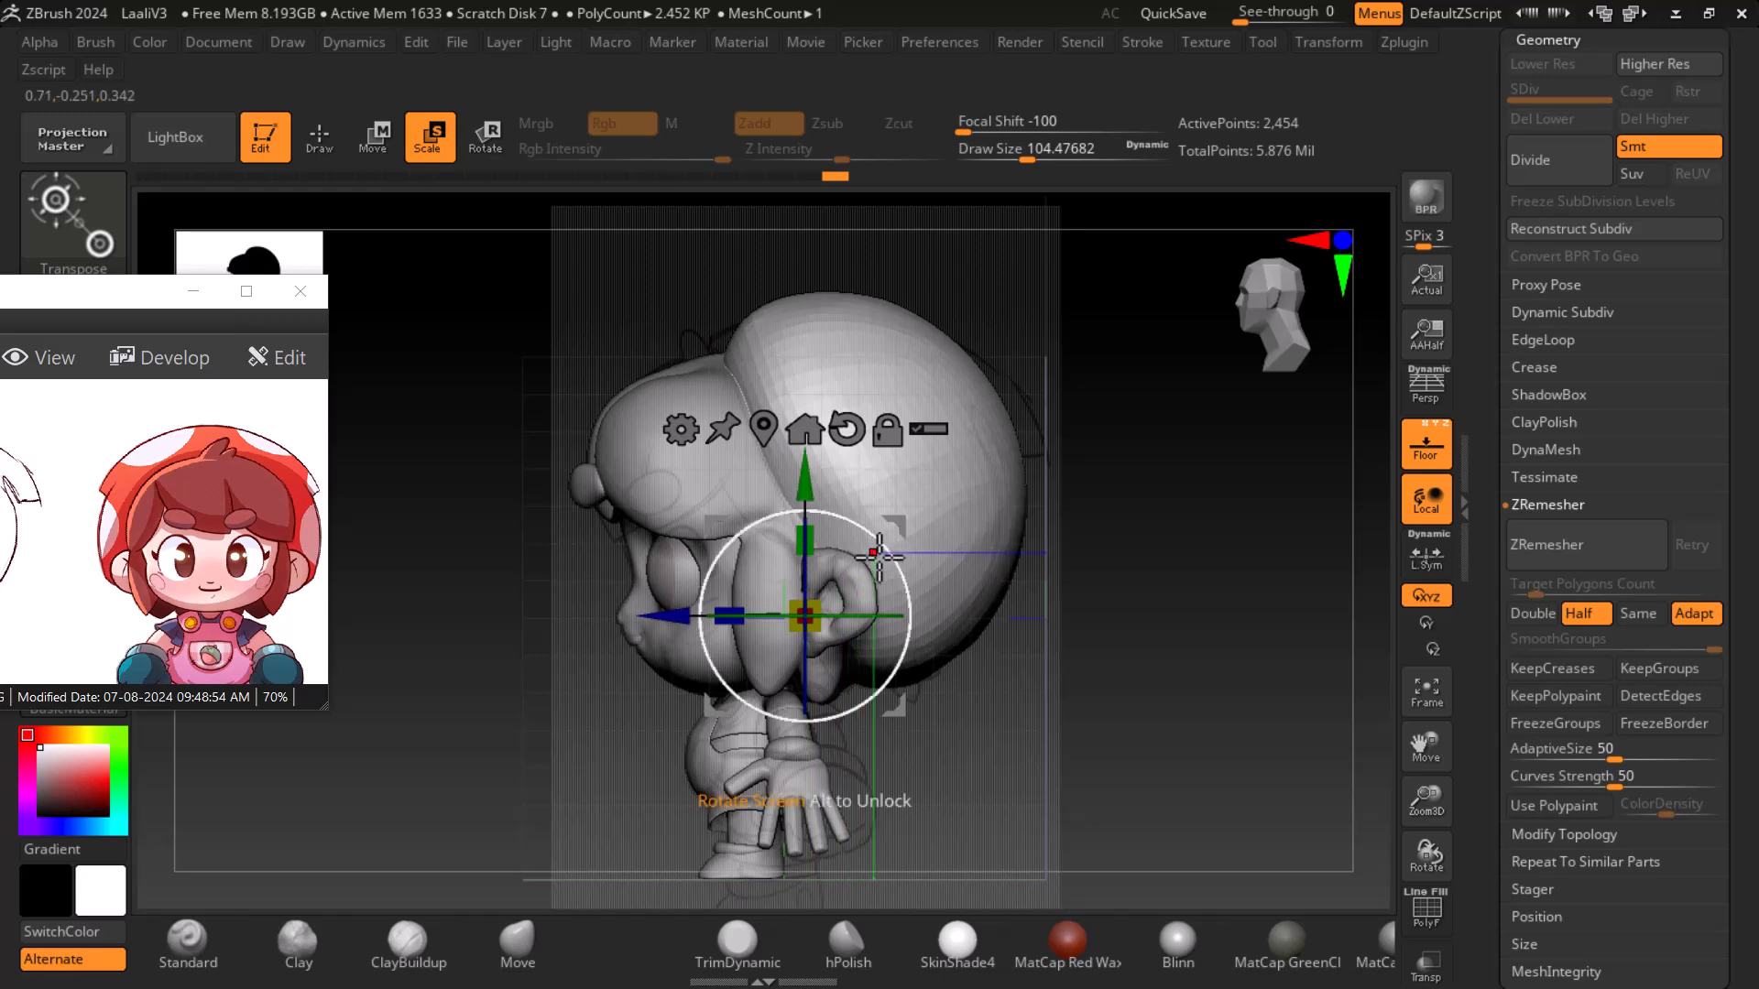
pyautogui.moveTo(888, 556); pyautogui.dragTo(882, 550)
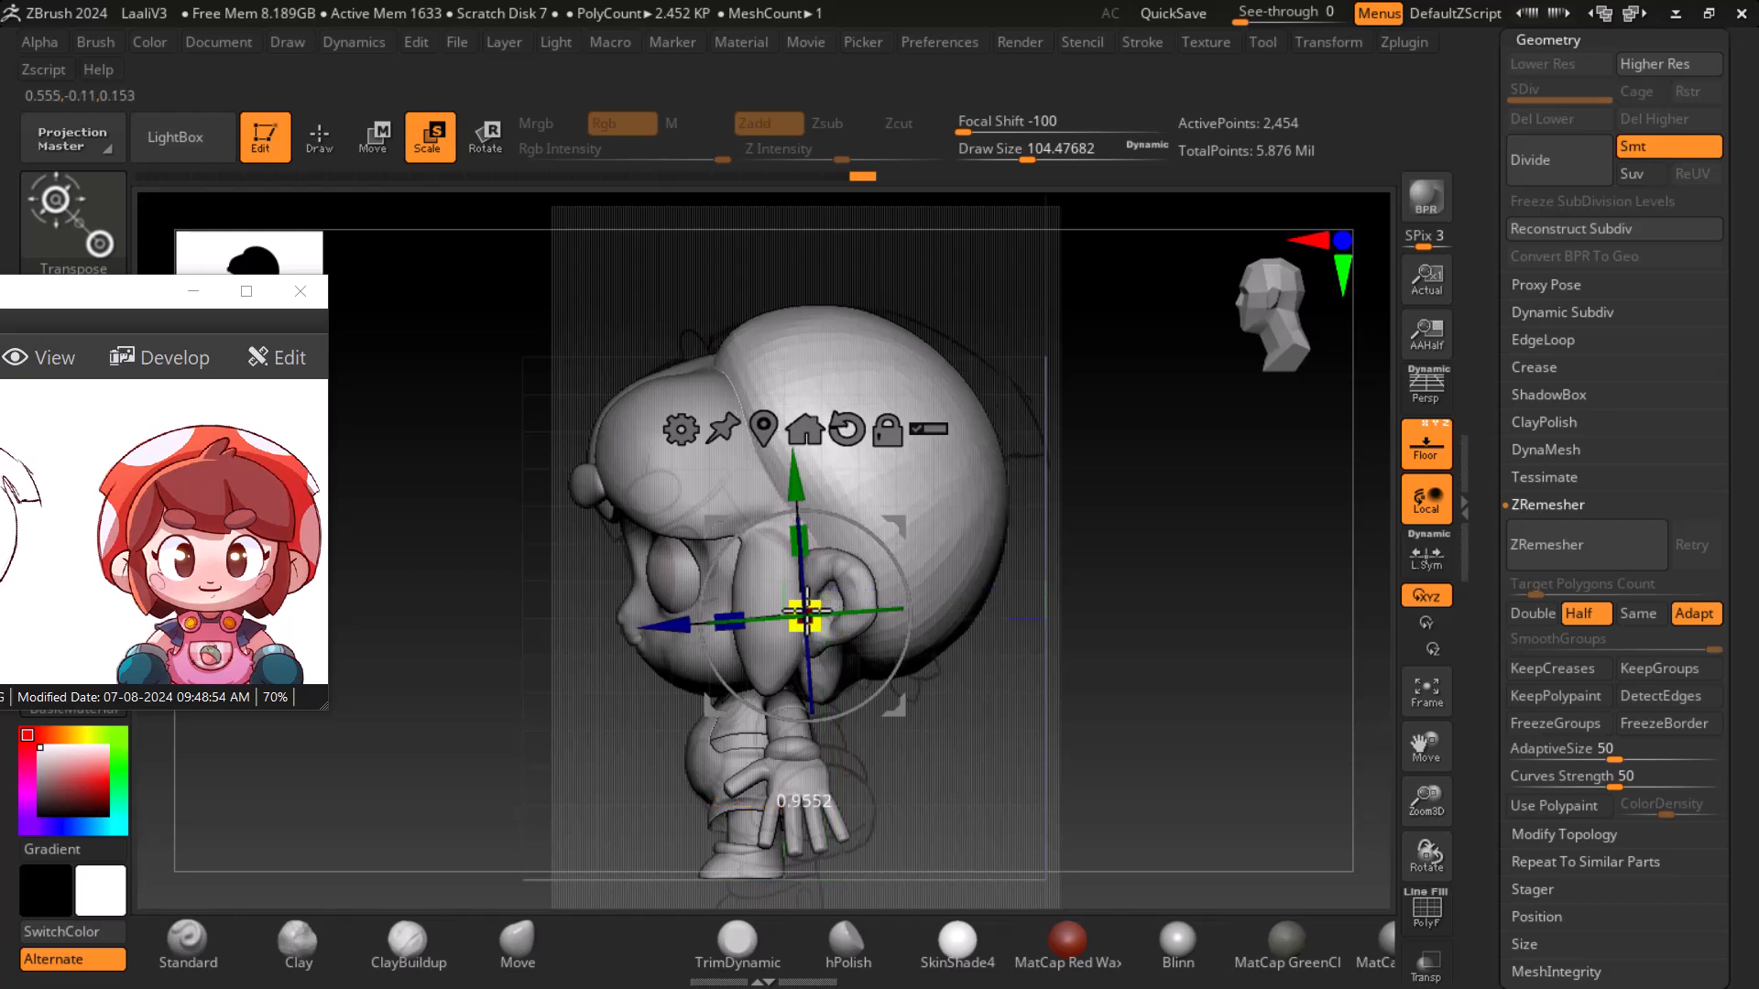
# - Compare the model's front and side views against the enlarged reference sheet
pyautogui.moveTo(1026, 632); pyautogui.dragTo(1264, 627)
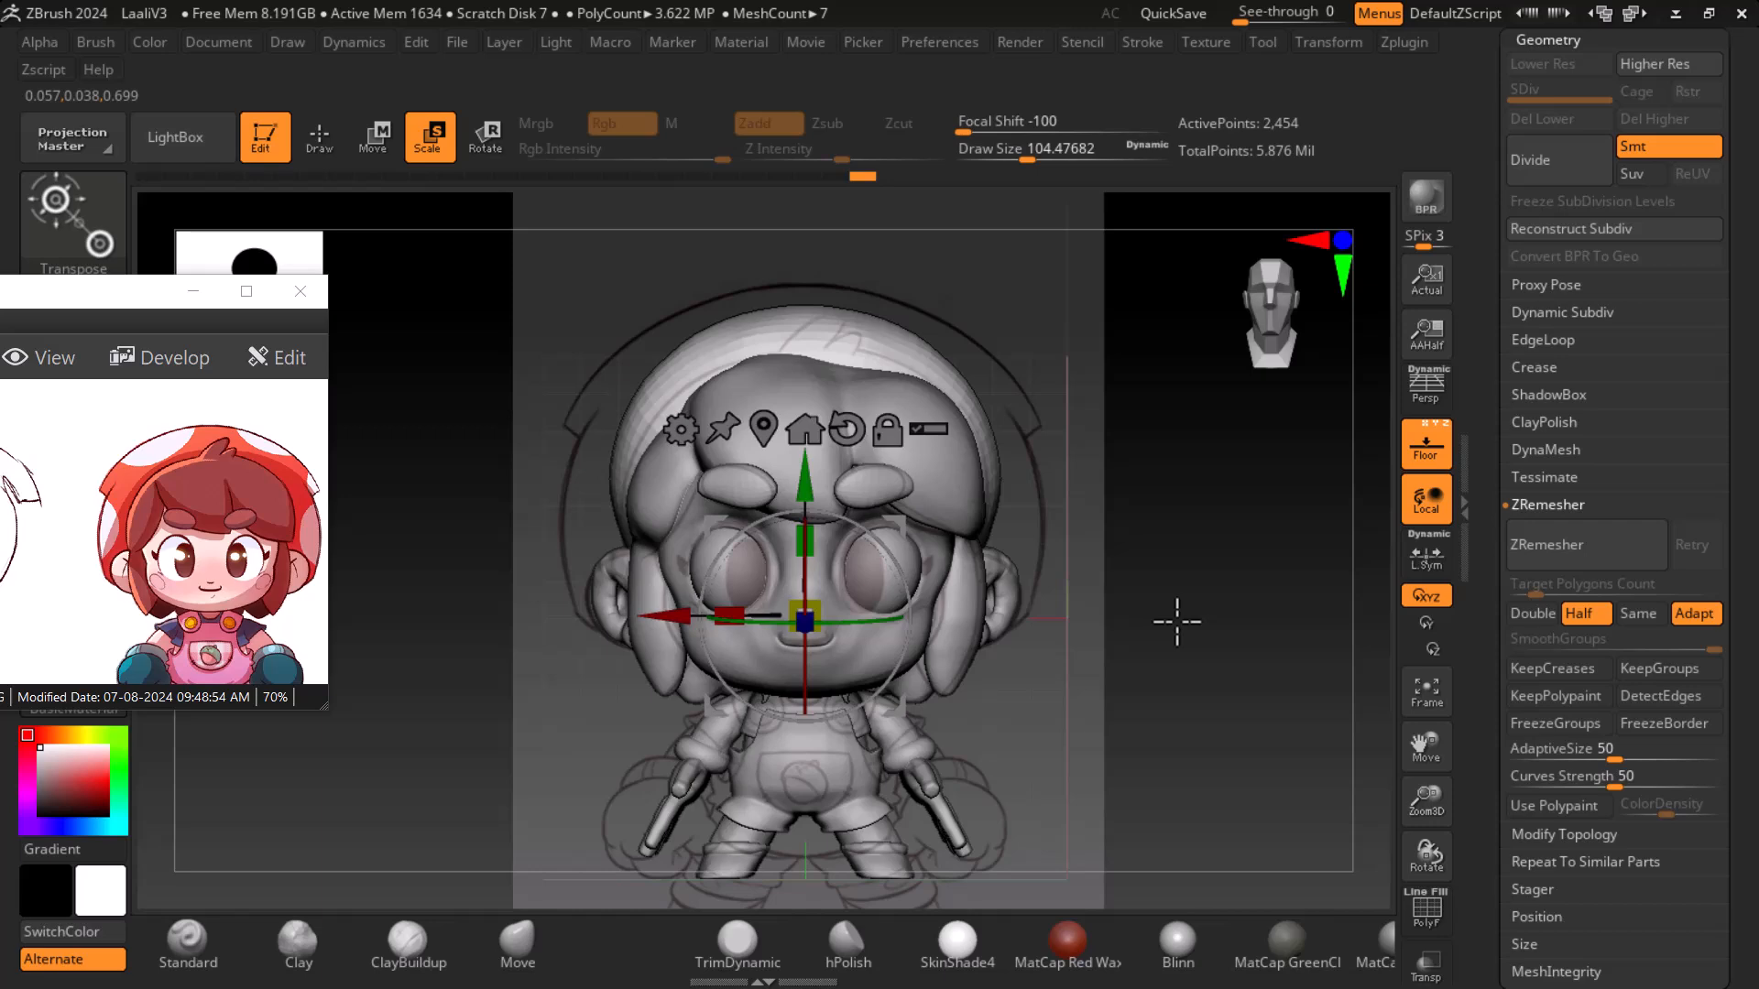
pyautogui.keyDown('shift'); pyautogui.moveTo(1177, 622); pyautogui.dragTo(1215, 698); pyautogui.keyUp('shift')
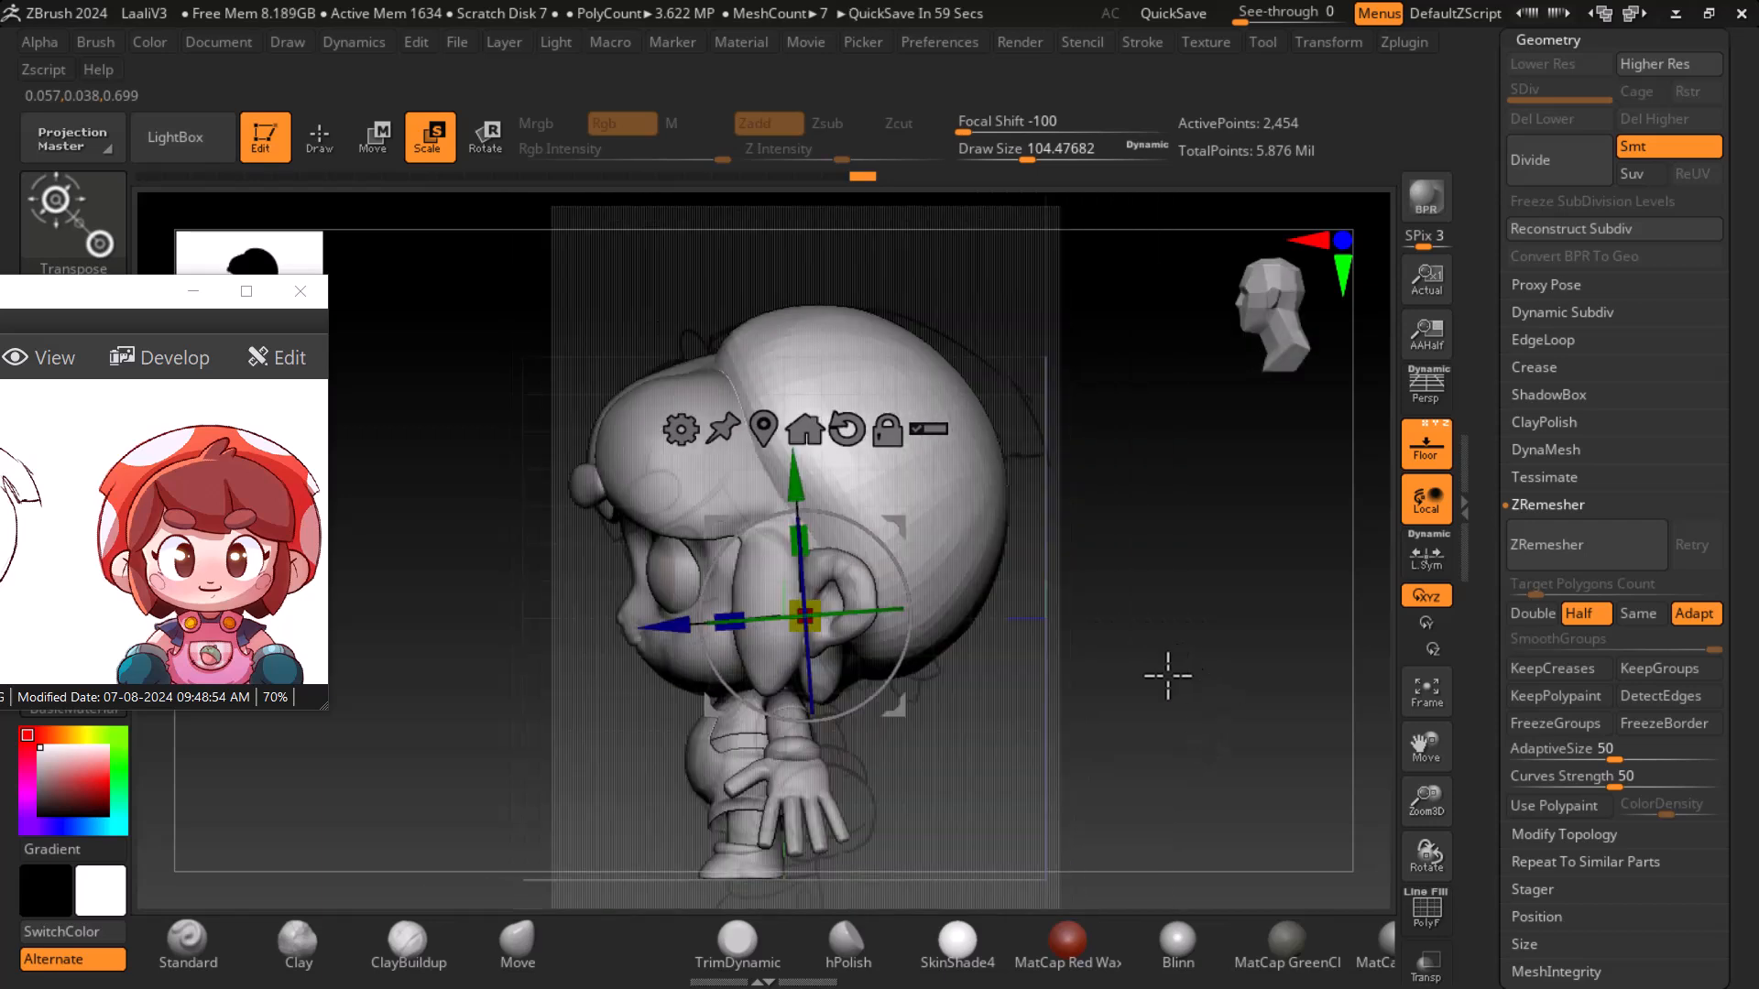
pyautogui.keyDown('shift'); pyautogui.moveTo(1121, 735); pyautogui.dragTo(1227, 698); pyautogui.keyUp('shift')
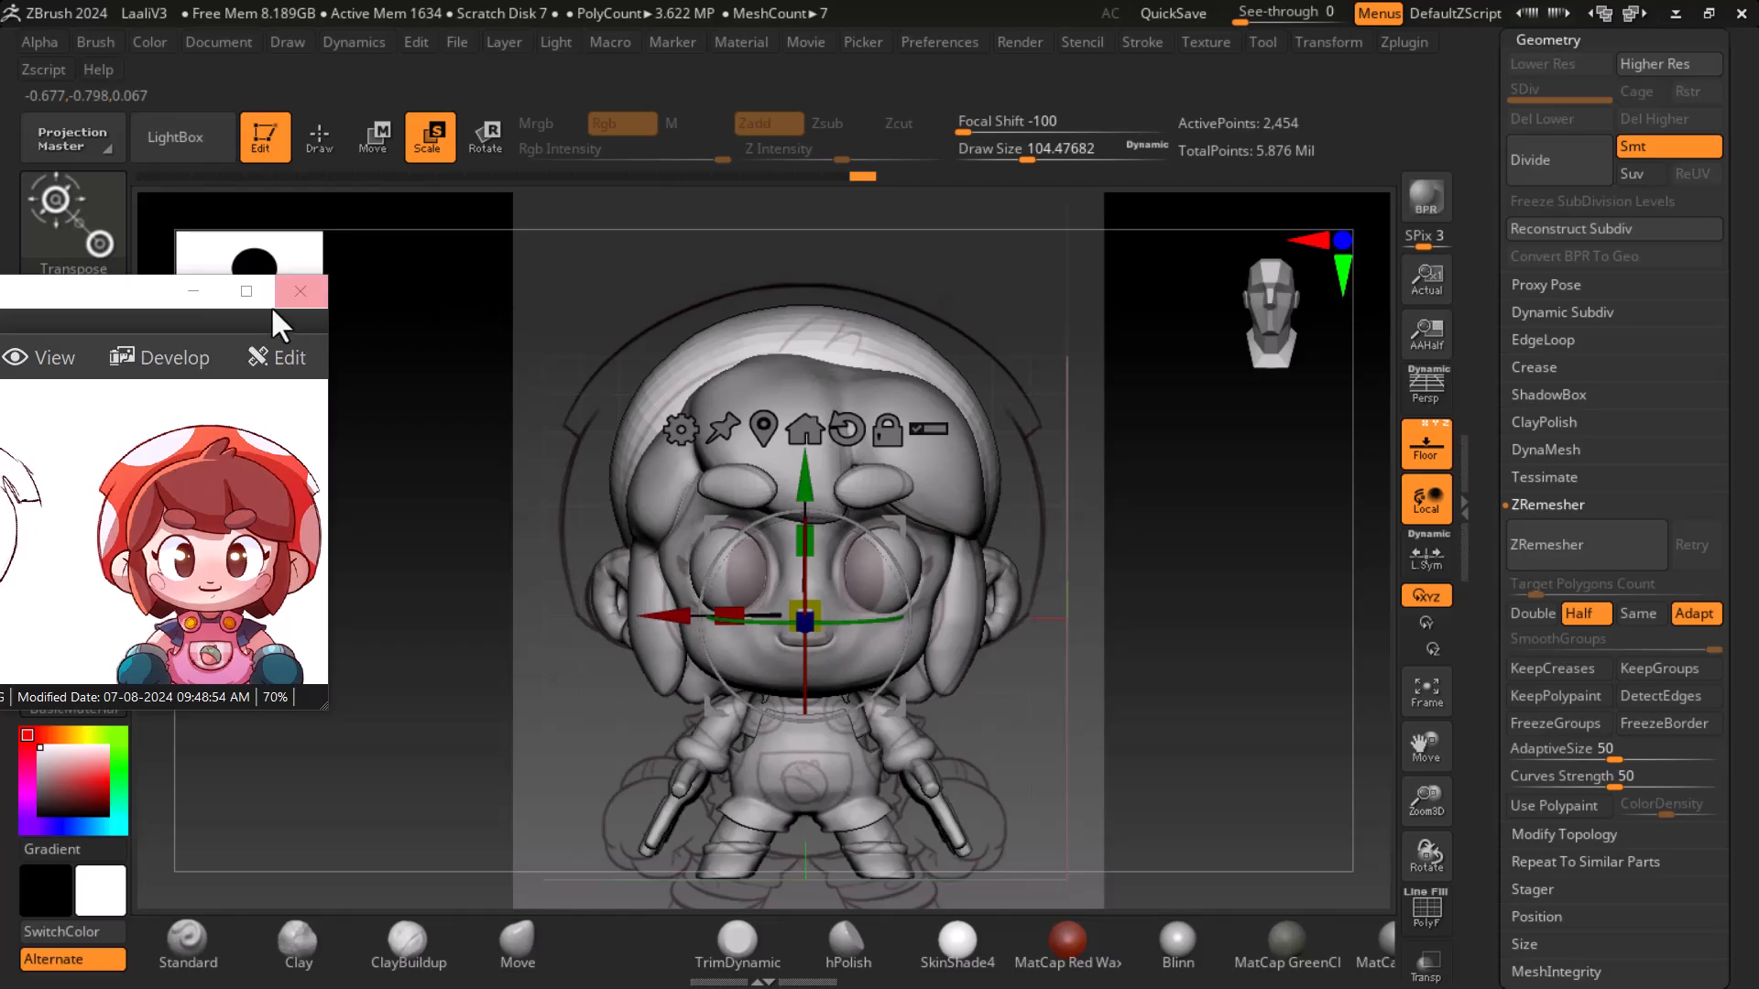
pyautogui.click(245, 291)
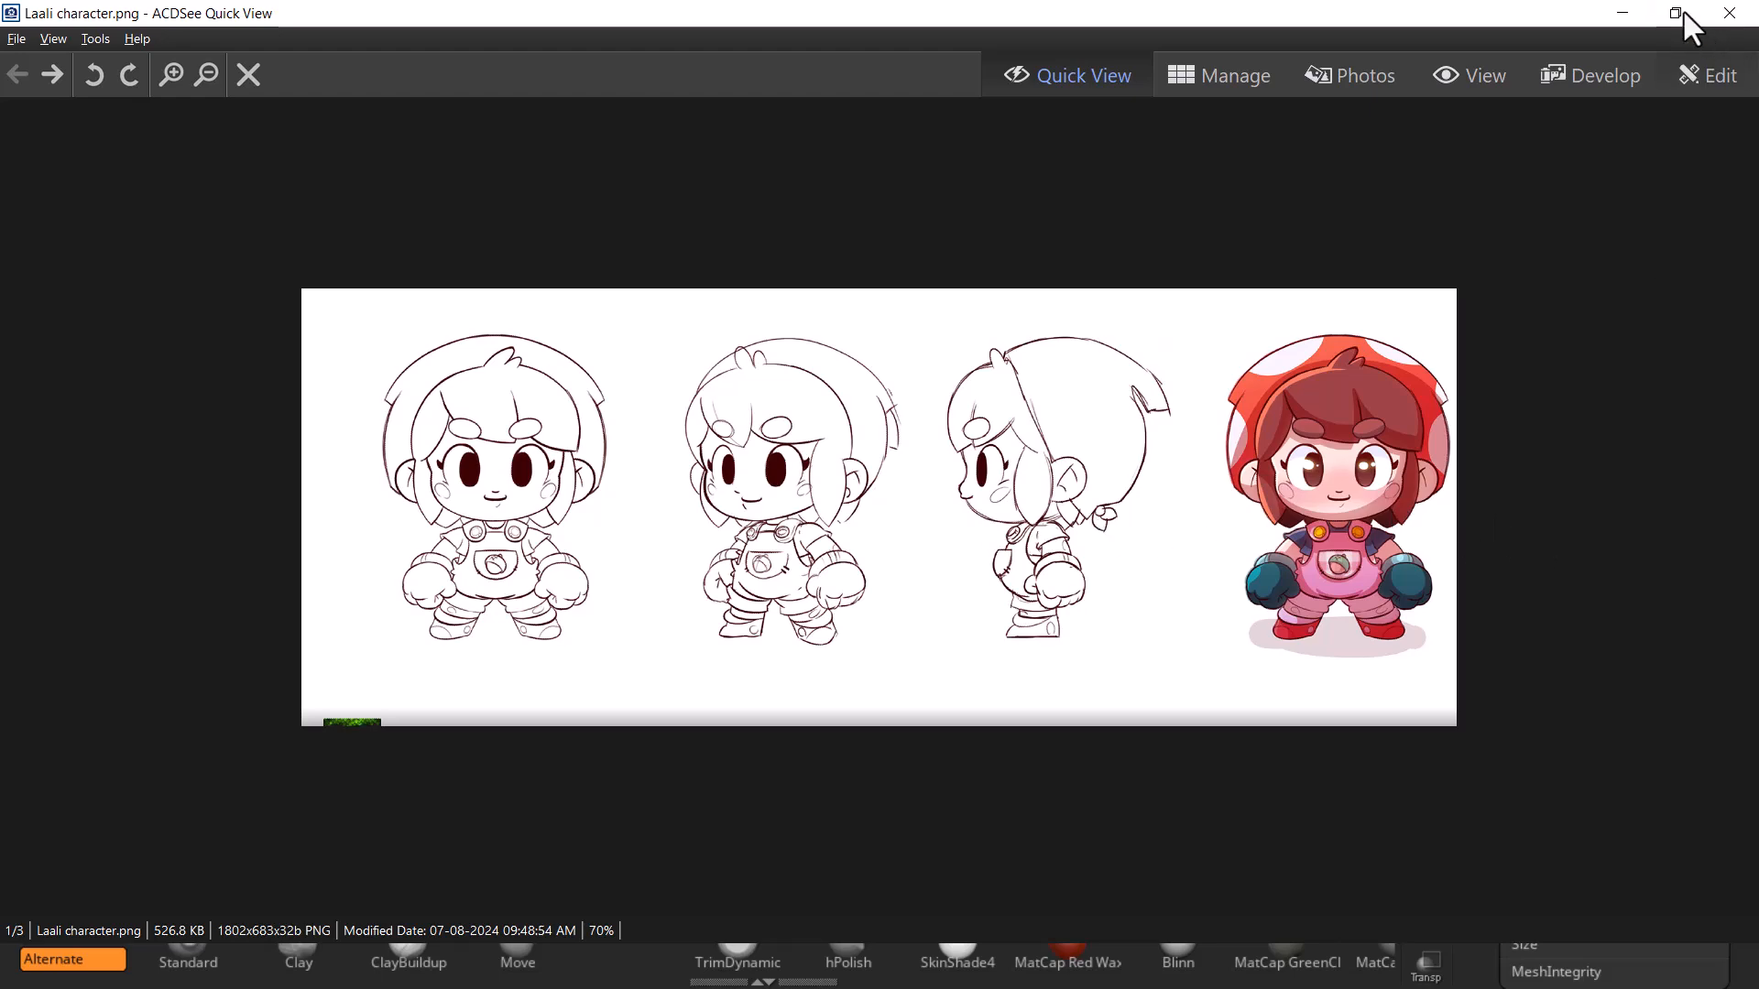
pyautogui.click(1623, 14)
pyautogui.moveTo(1139, 628); pyautogui.dragTo(1119, 597)
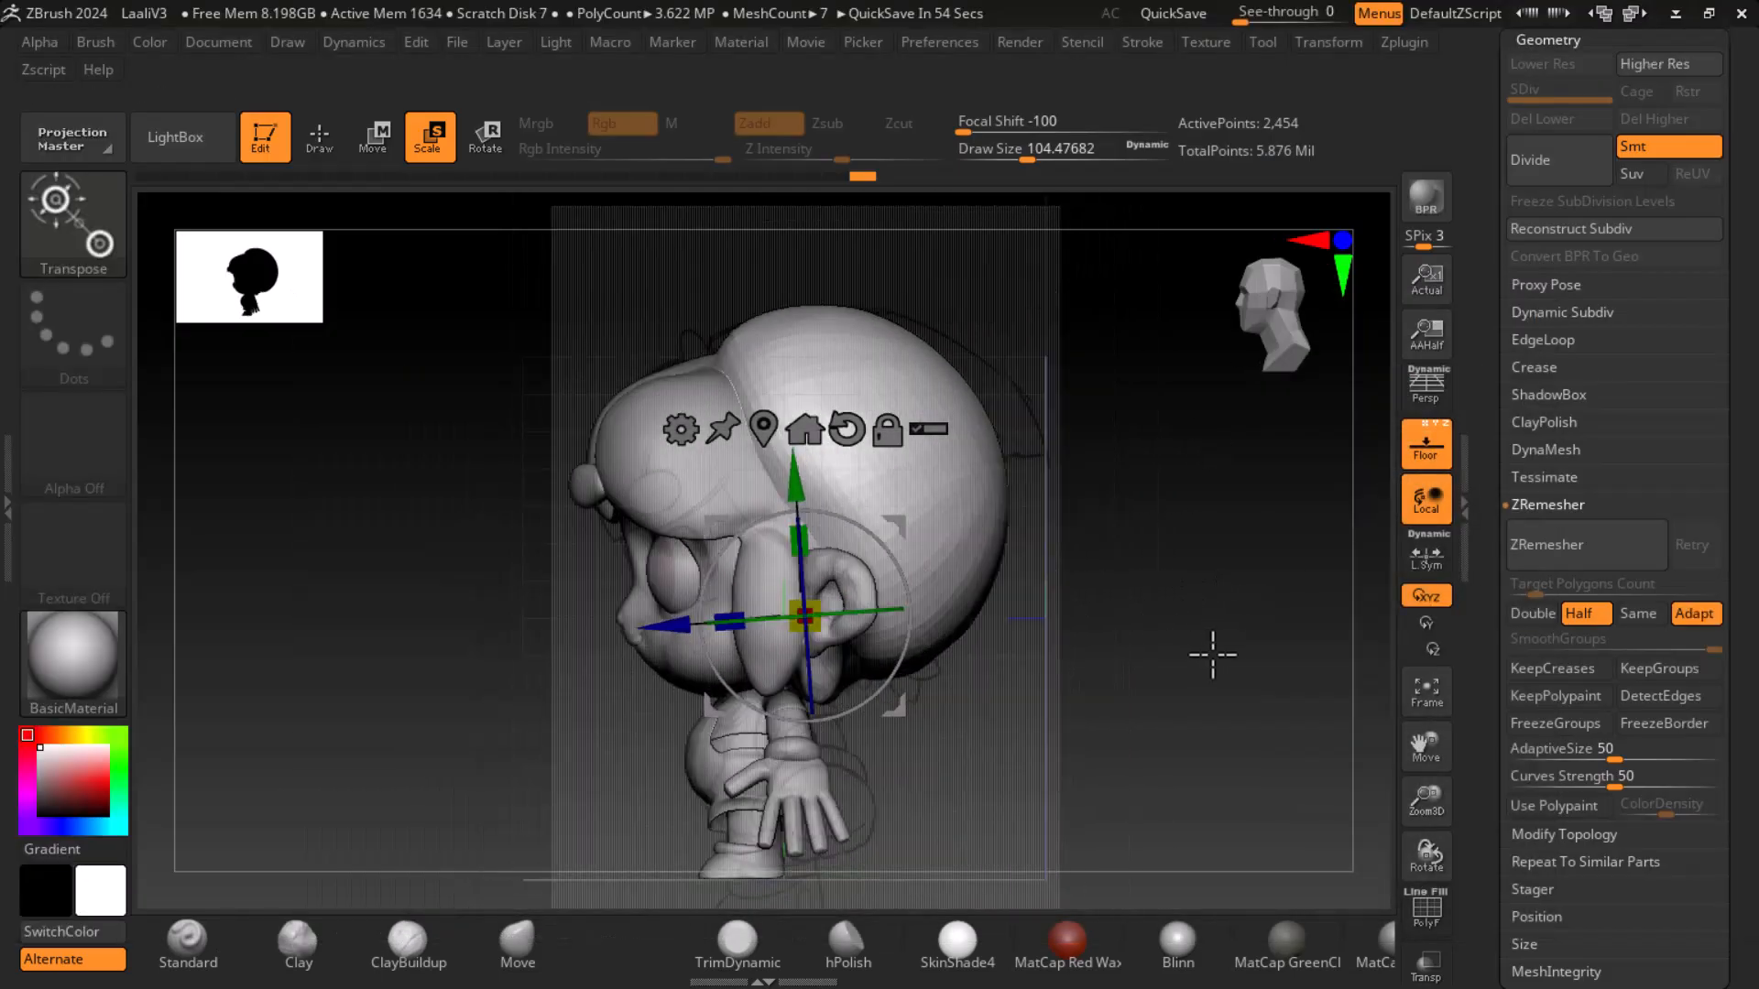
pyautogui.moveTo(1213, 654); pyautogui.dragTo(1244, 711)
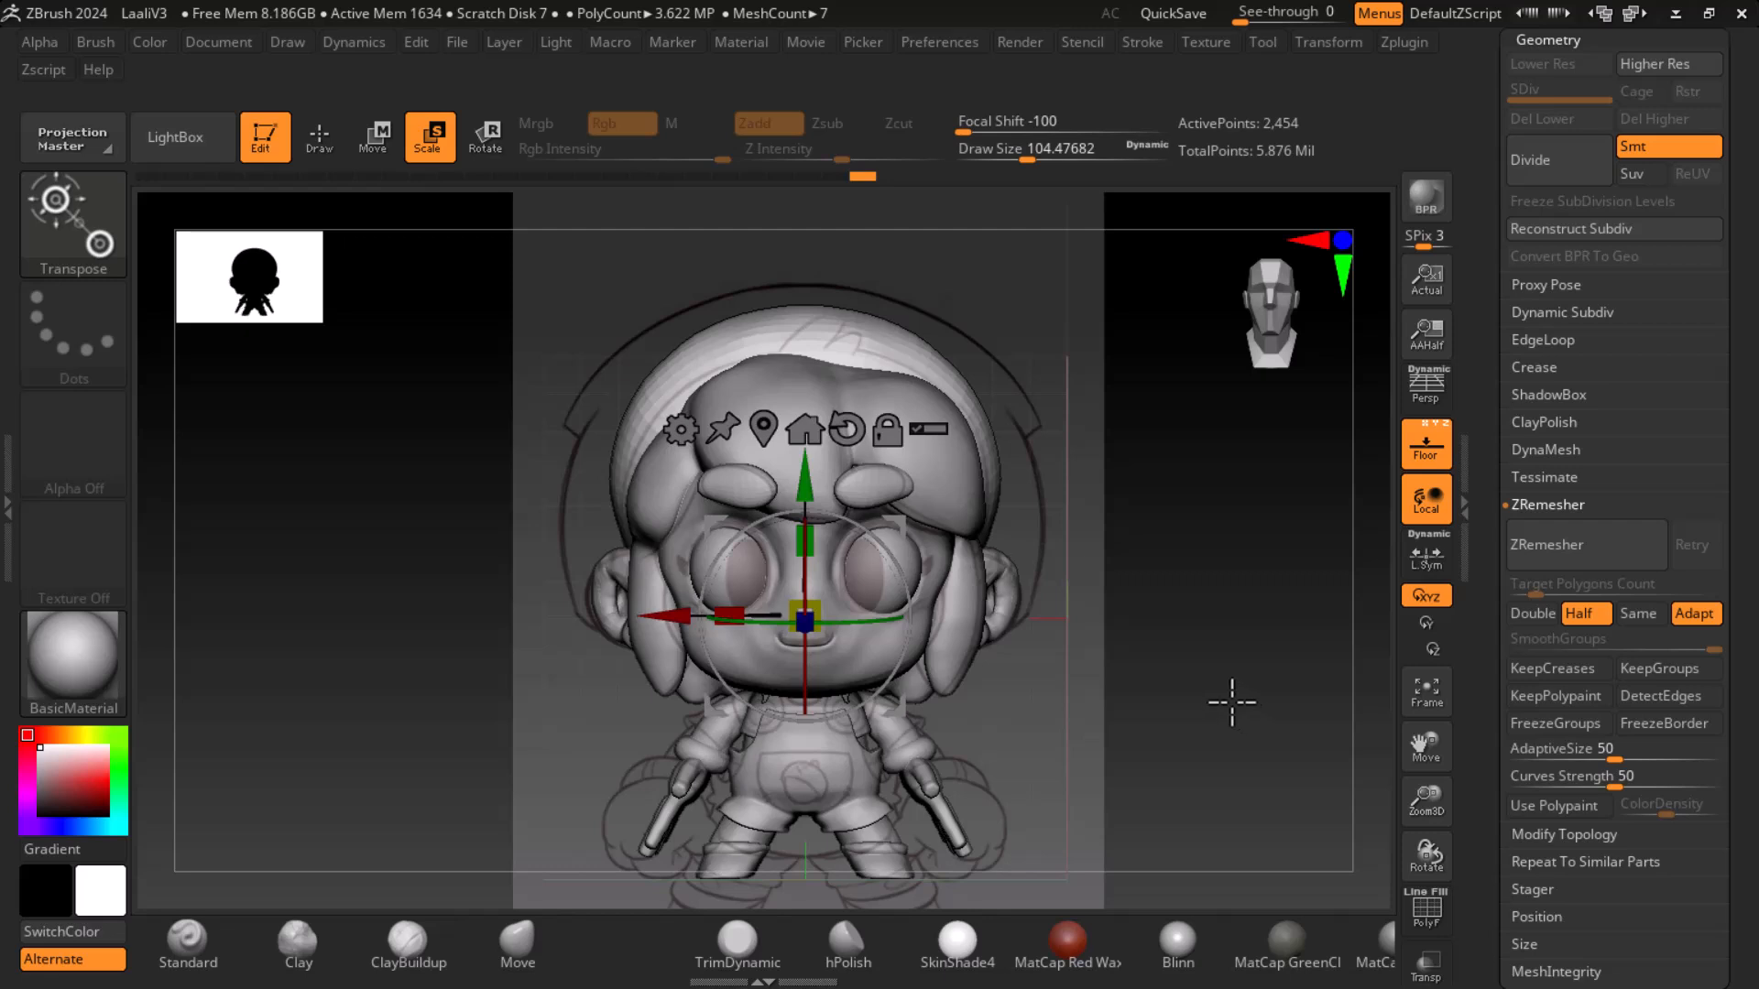
# - Move the head subtool up and rescale it slightly with the gizmo in front view
pyautogui.moveTo(804, 618); pyautogui.dragTo(807, 500)
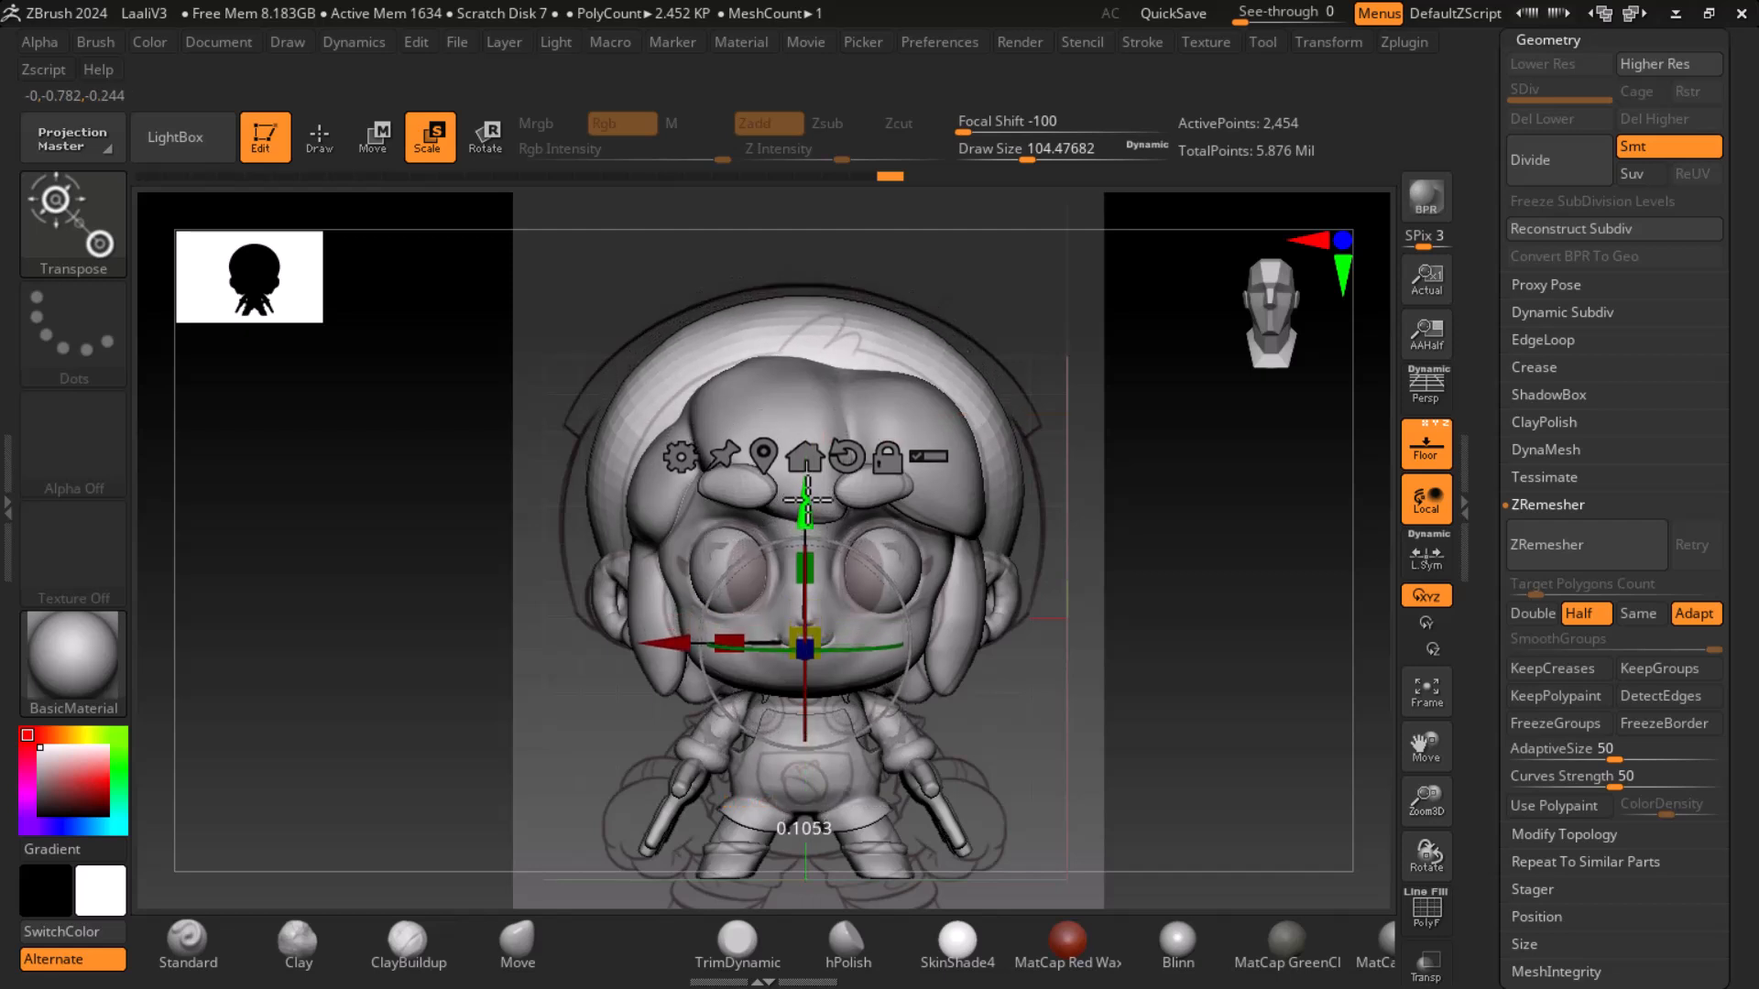
pyautogui.moveTo(822, 633); pyautogui.dragTo(832, 632)
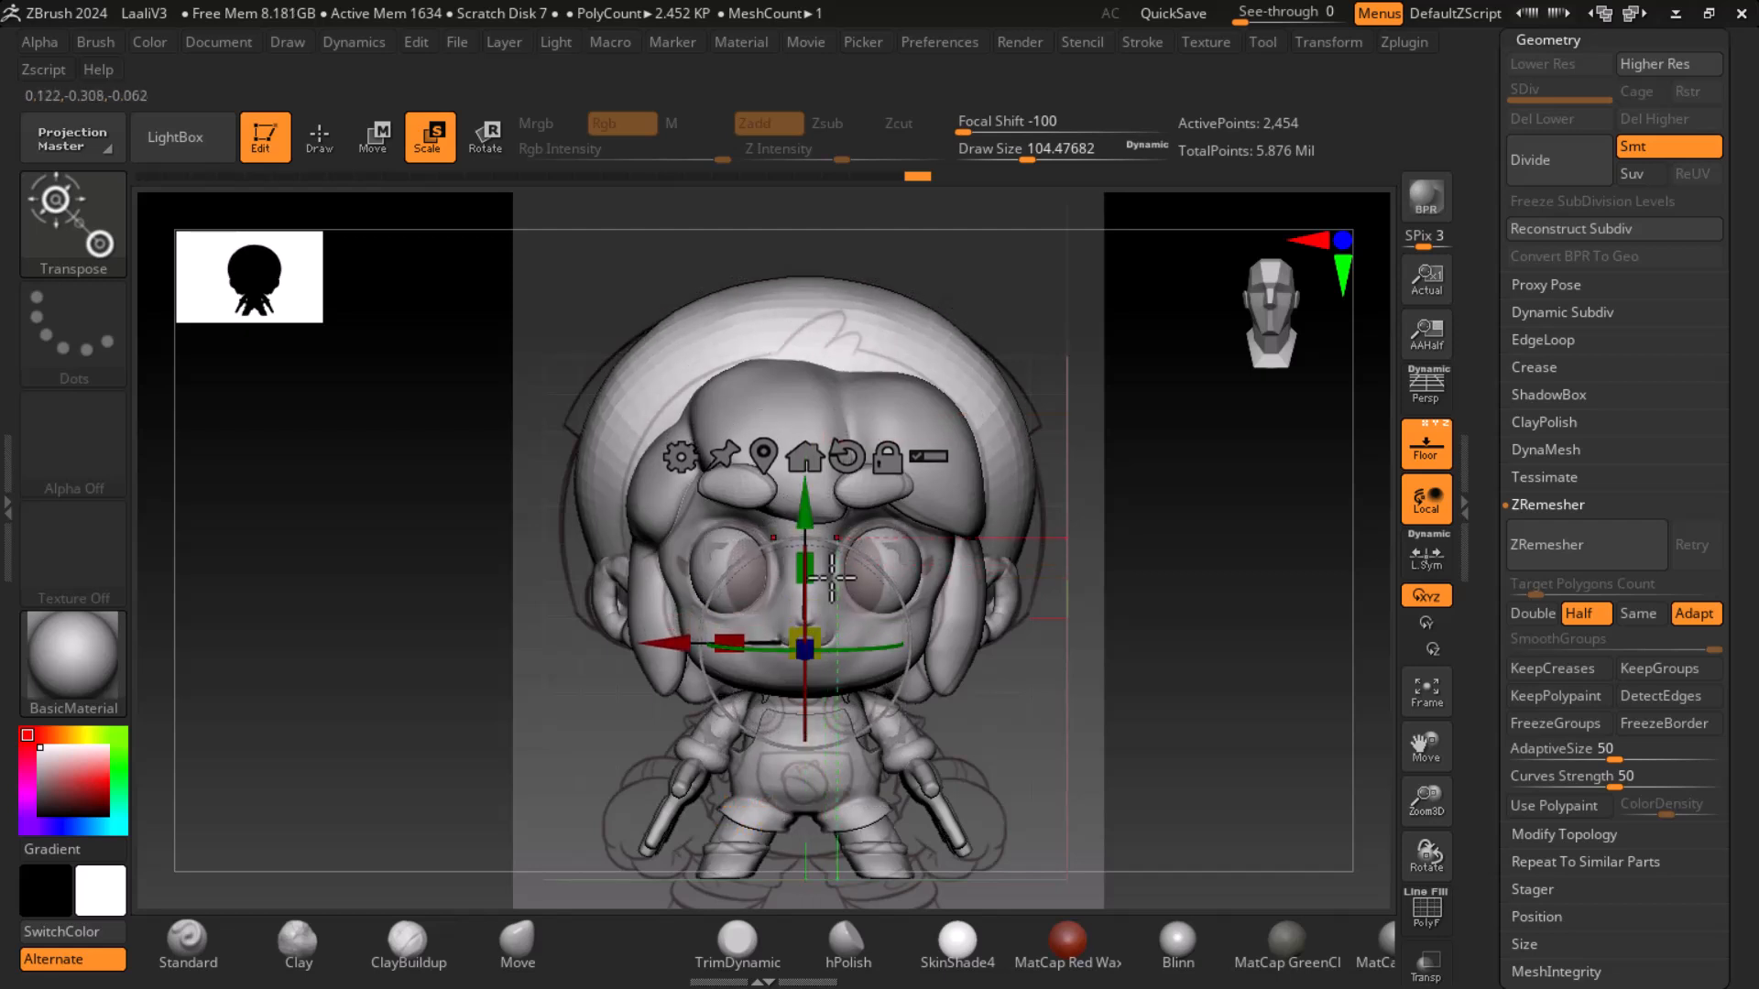
pyautogui.moveTo(803, 529); pyautogui.dragTo(805, 522)
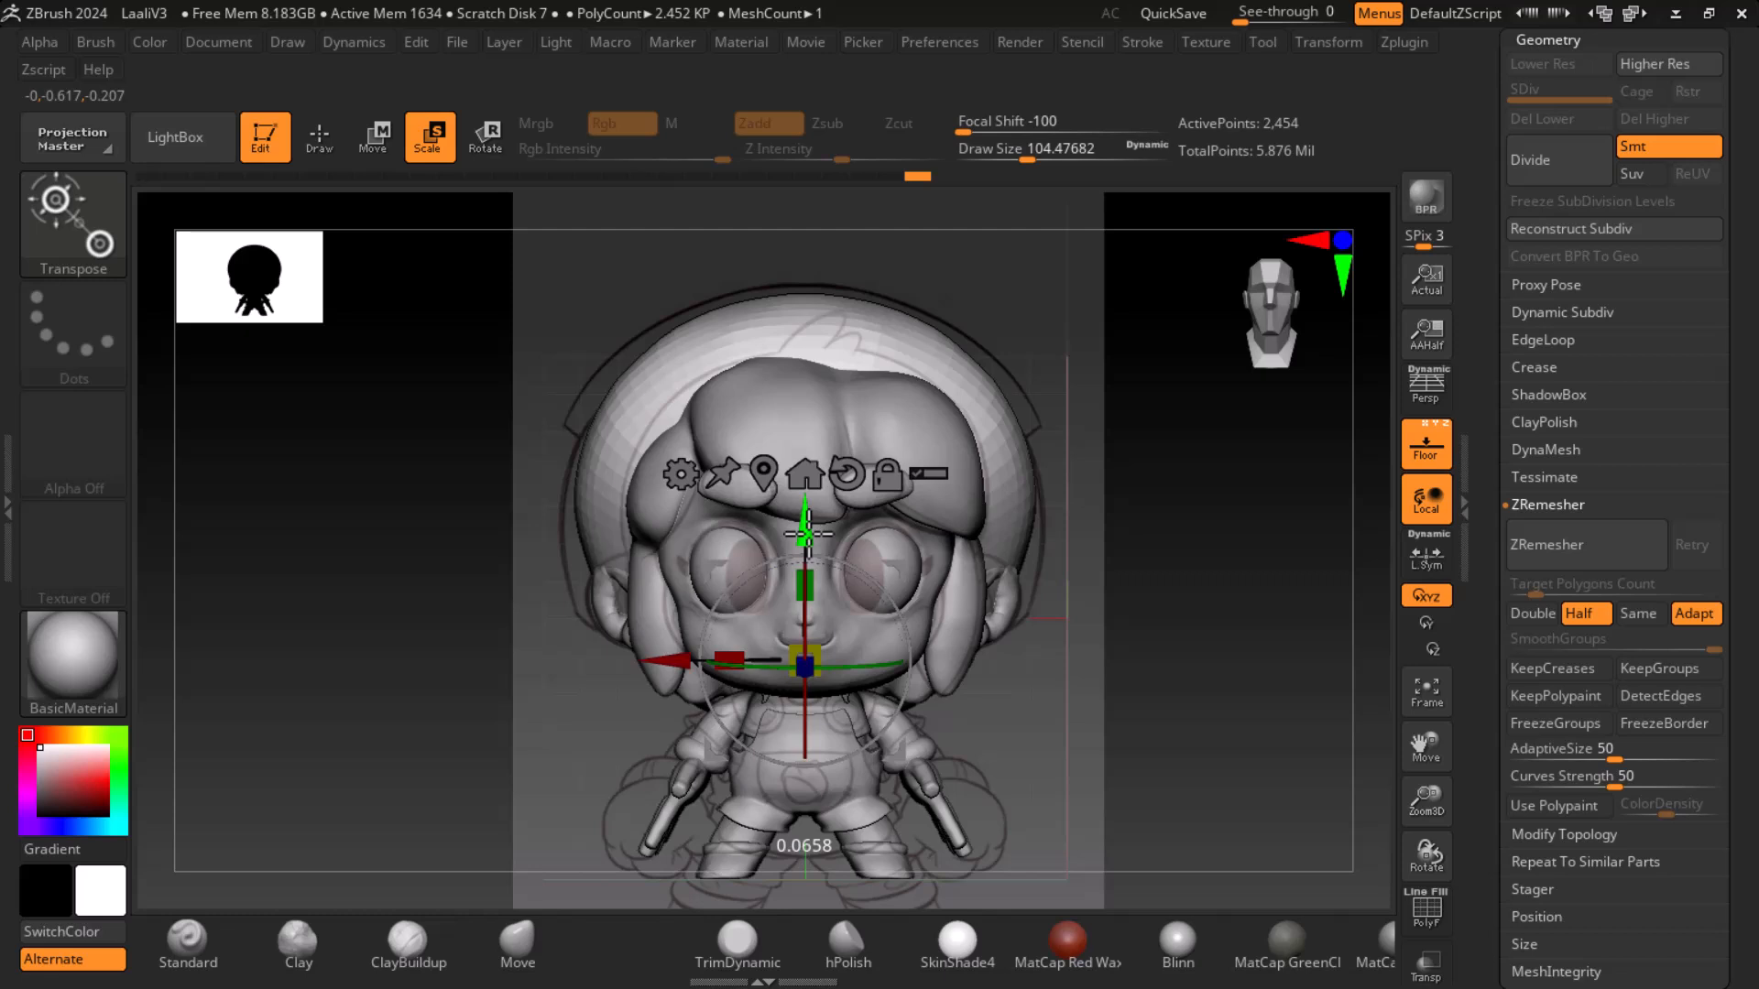
pyautogui.moveTo(808, 534); pyautogui.dragTo(808, 538)
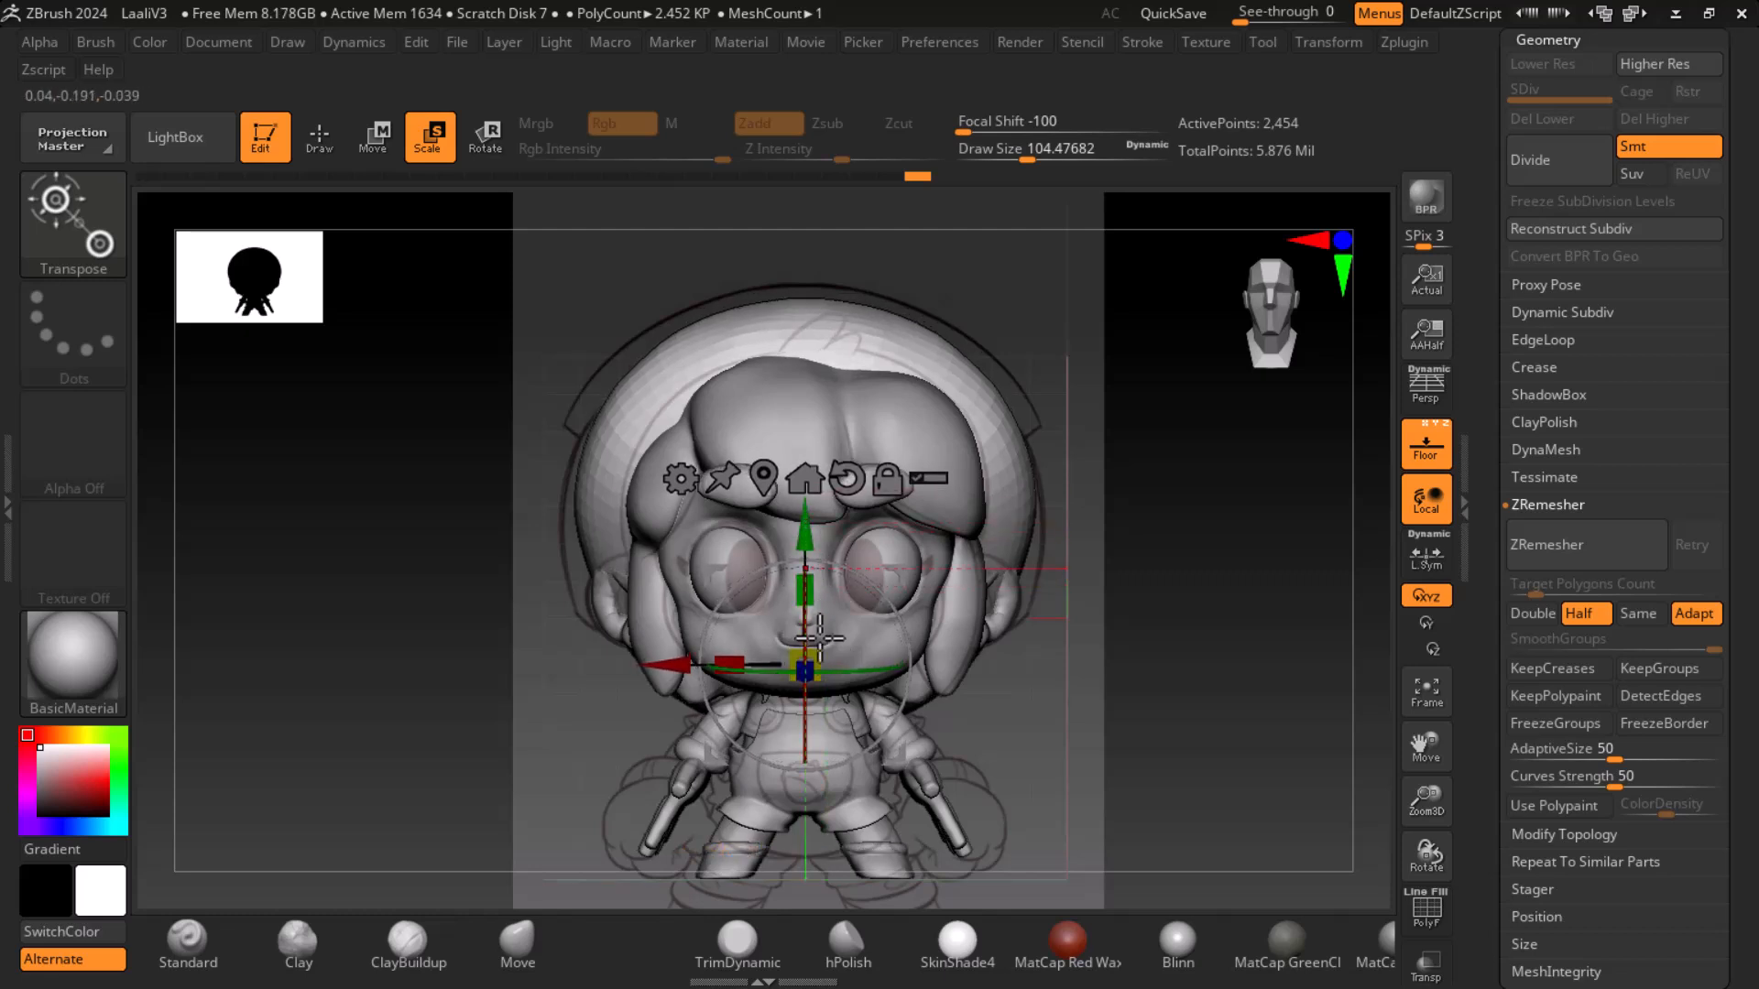
pyautogui.moveTo(822, 650); pyautogui.dragTo(825, 647)
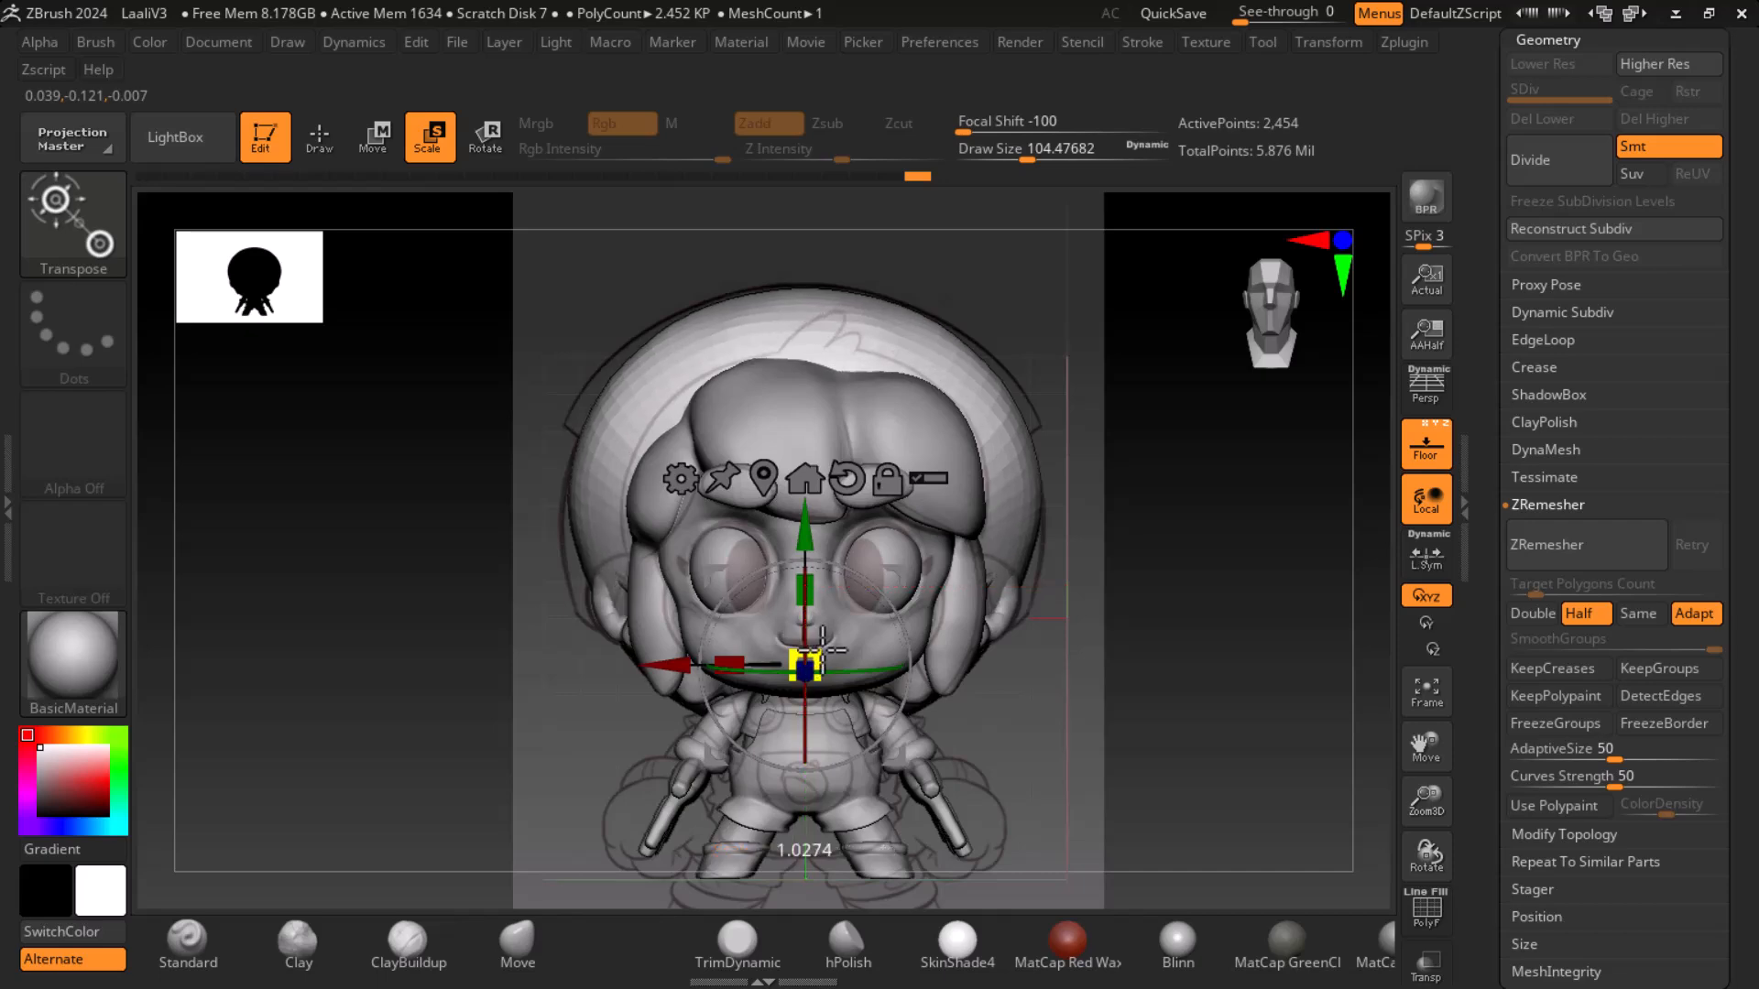
pyautogui.moveTo(804, 539); pyautogui.dragTo(804, 547)
pyautogui.moveTo(1045, 609); pyautogui.dragTo(1252, 628)
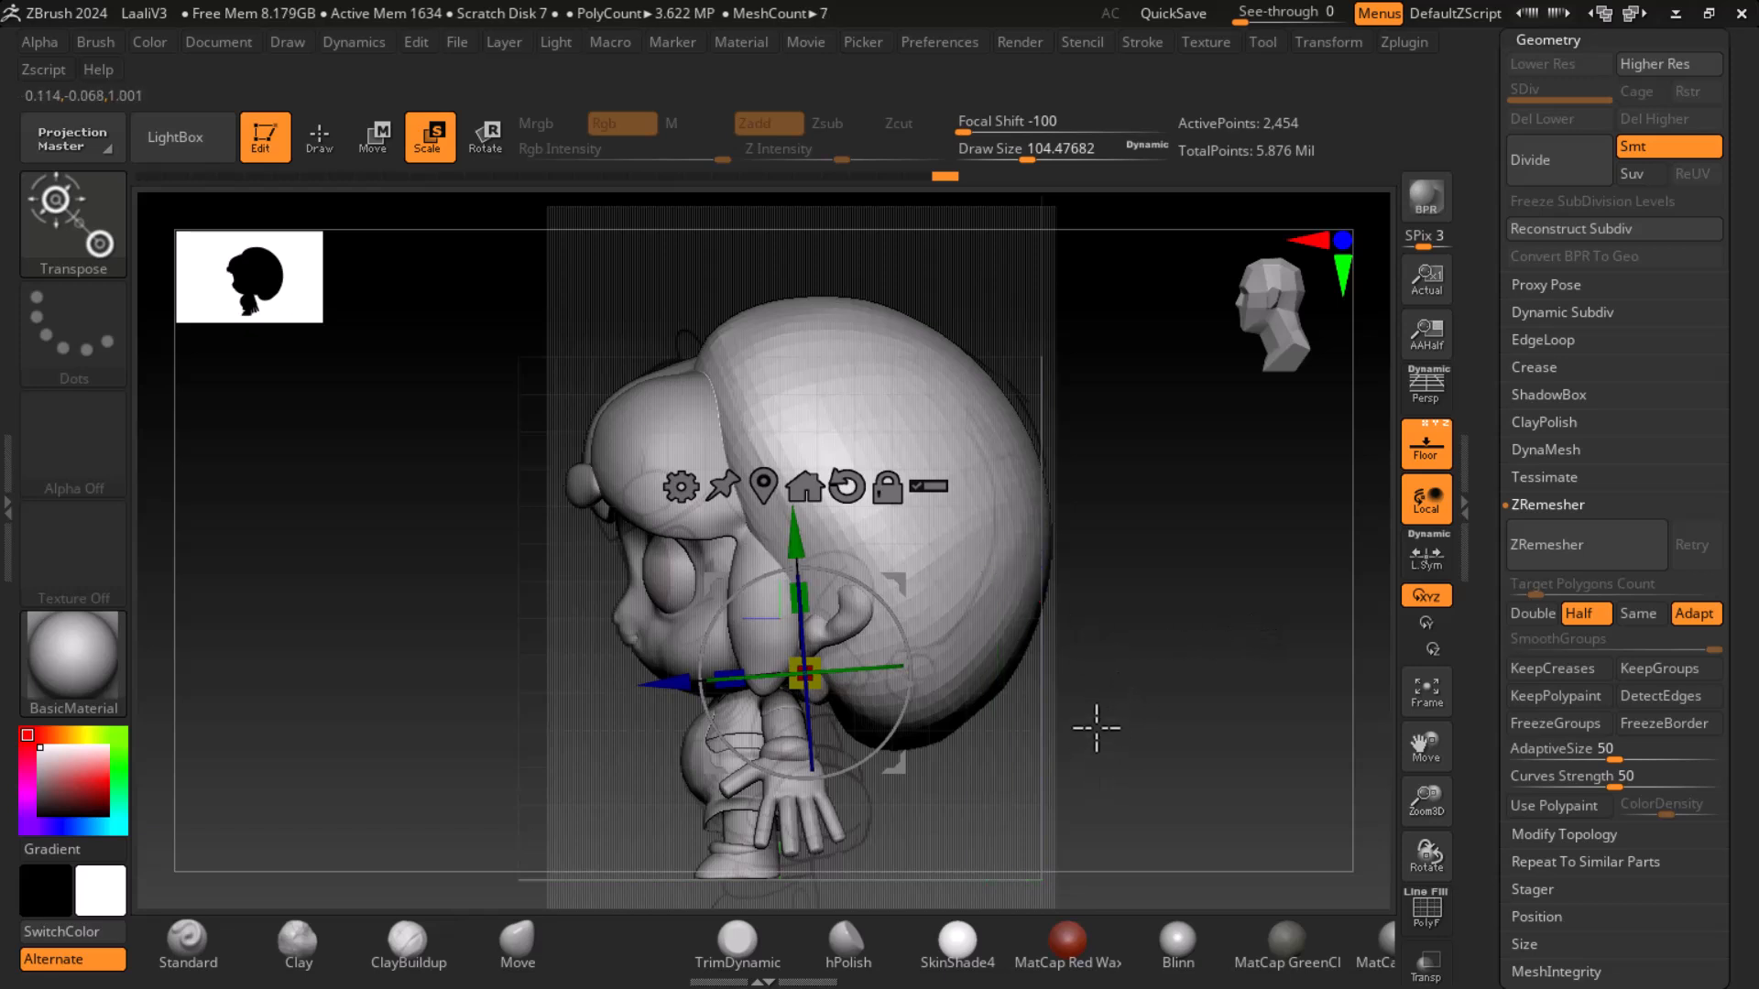
# - Undo the last eight head transform changes
pyautogui.hotkey('ctrl', 'z')
pyautogui.hotkey('ctrl', 'z')
pyautogui.hotkey('ctrl', 'z')
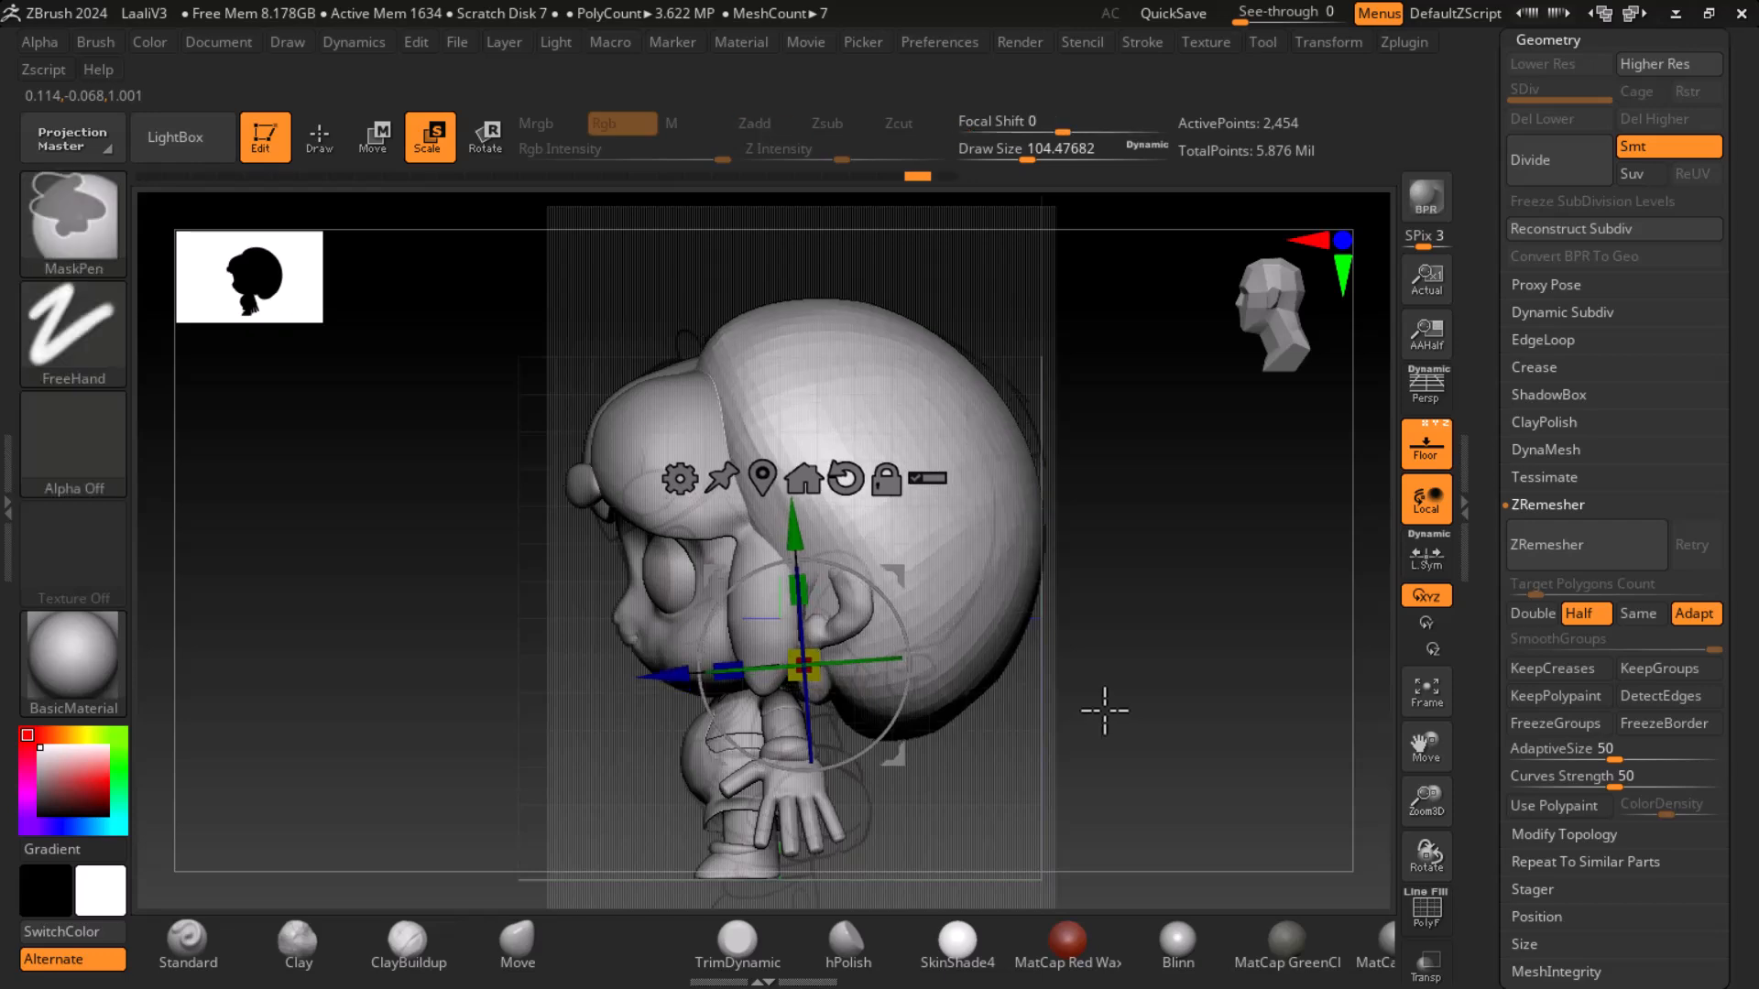
pyautogui.hotkey('ctrl', 'z')
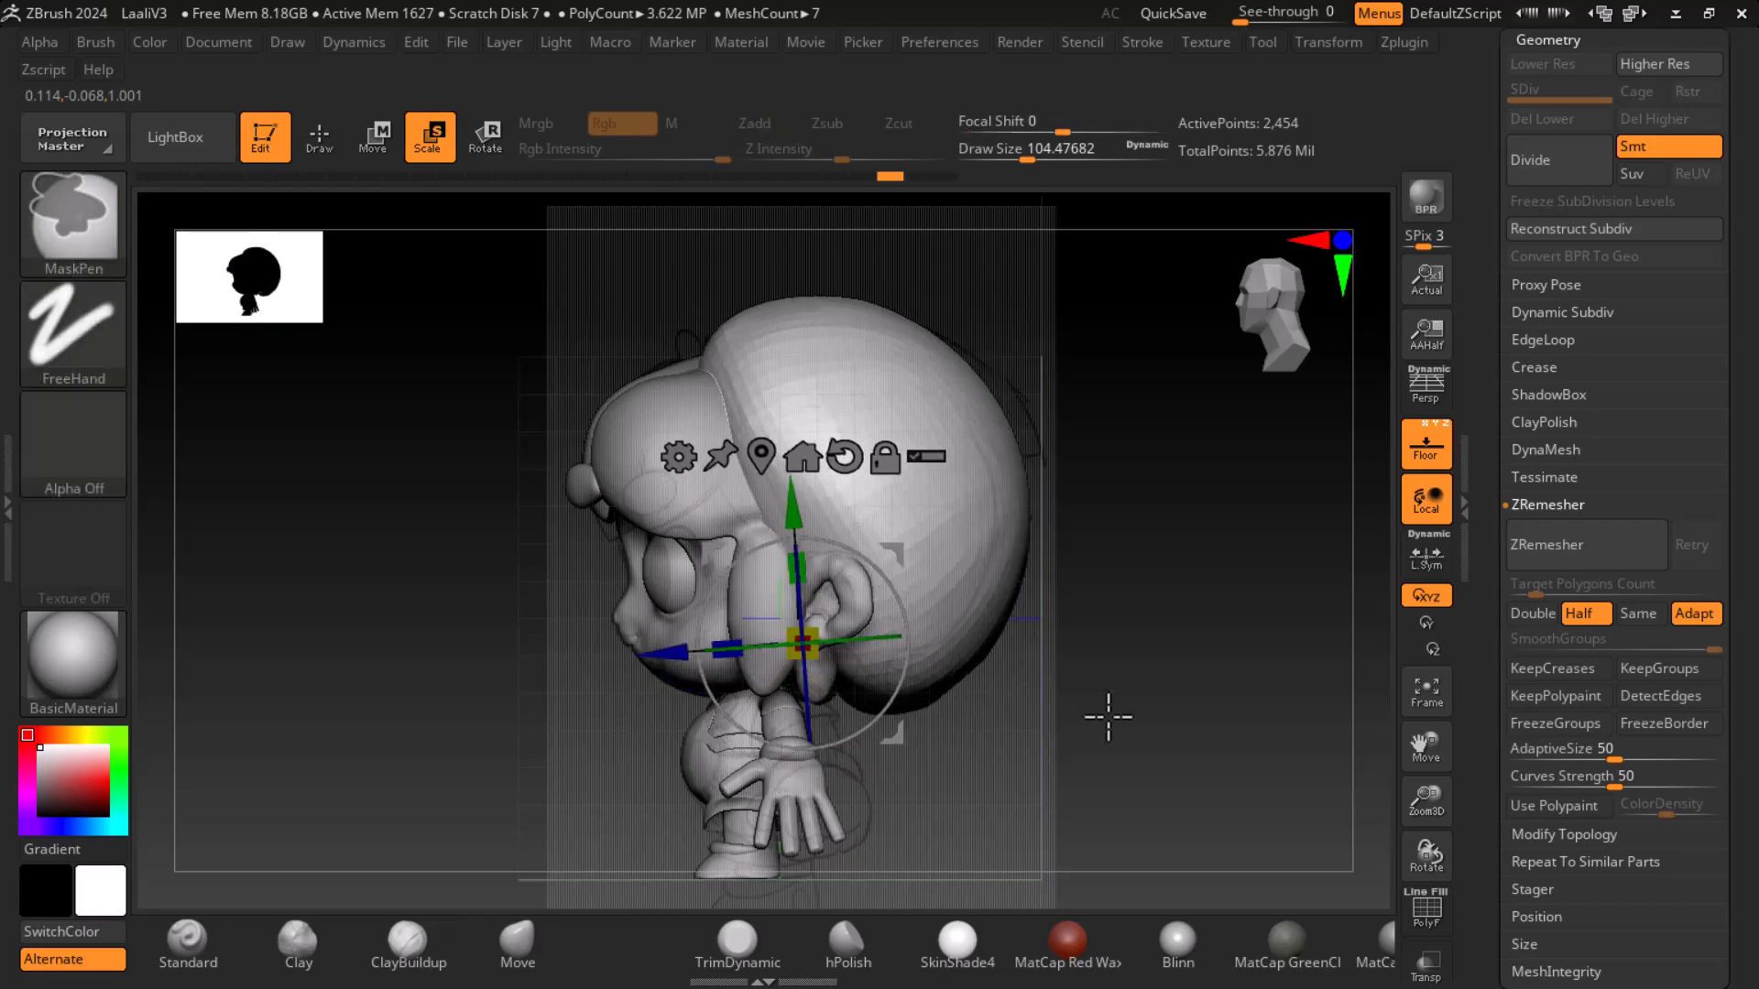
pyautogui.hotkey('ctrl', 'z')
pyautogui.hotkey('ctrl', 'z')
pyautogui.hotkey('ctrl', 'z')
pyautogui.hotkey('ctrl', 'z')
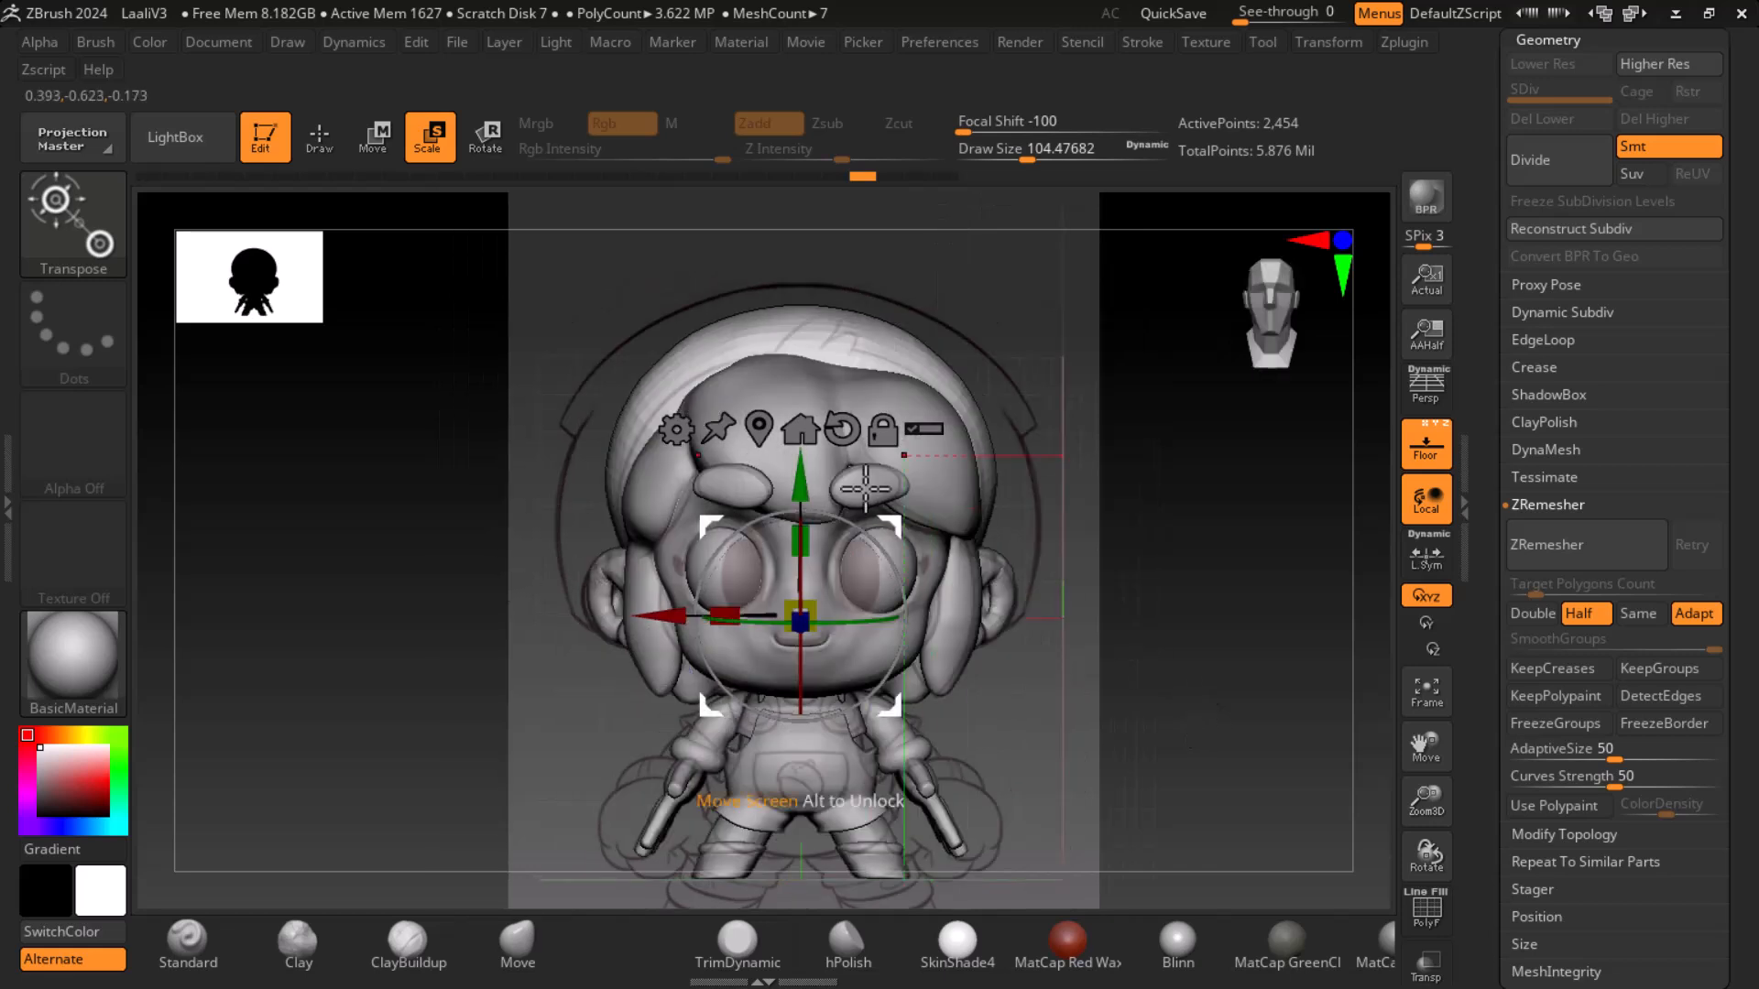
# - Raise the head subtool slightly and scale it up to about 1.03, checking side and front views
pyautogui.moveTo(721, 612); pyautogui.dragTo(691, 609)
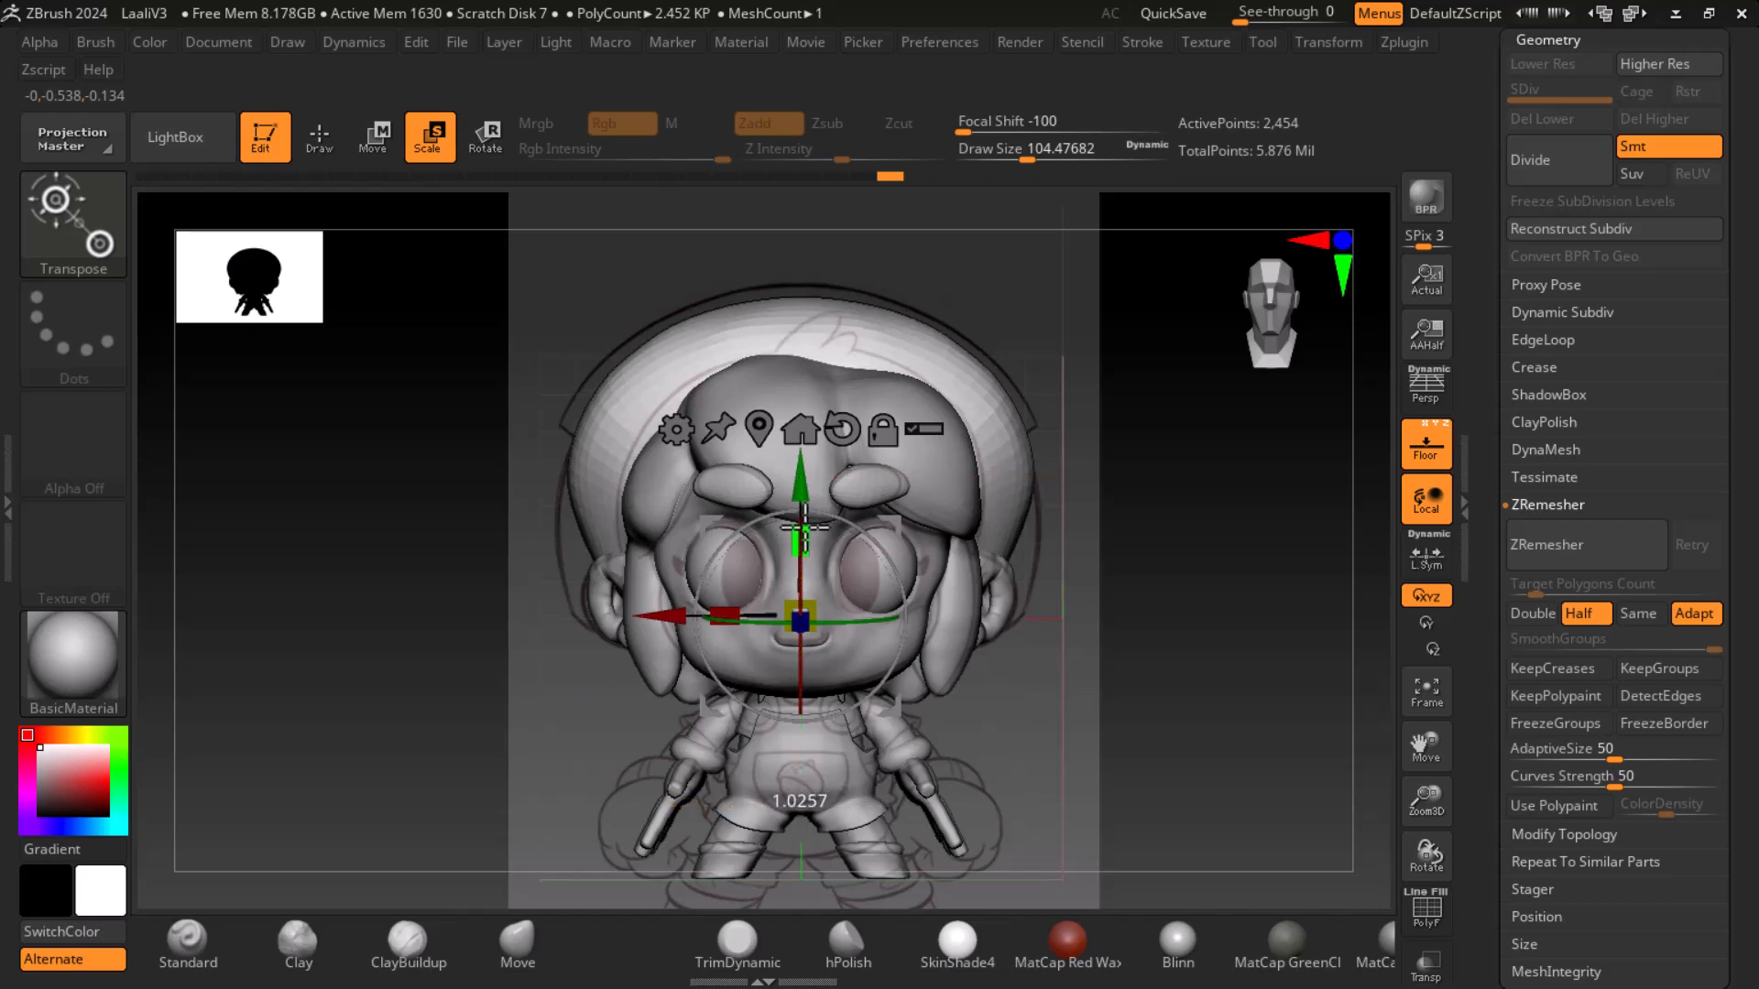
pyautogui.moveTo(799, 471); pyautogui.dragTo(798, 486)
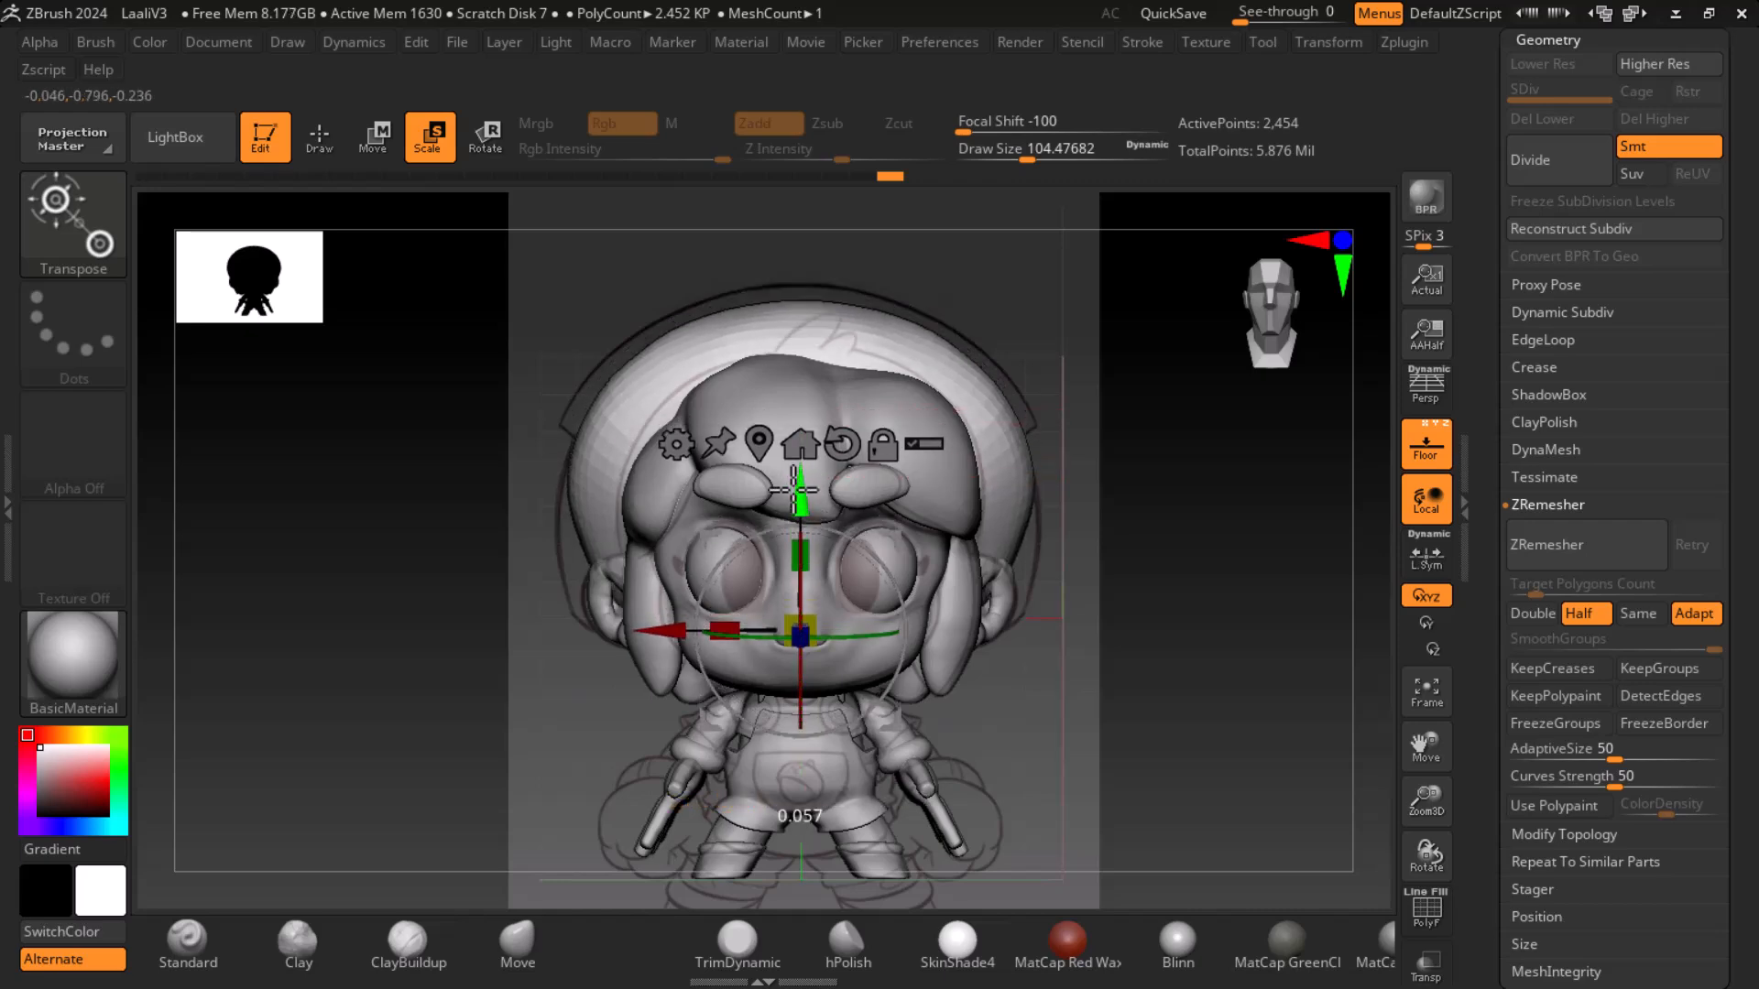
pyautogui.moveTo(1169, 600); pyautogui.dragTo(1237, 687)
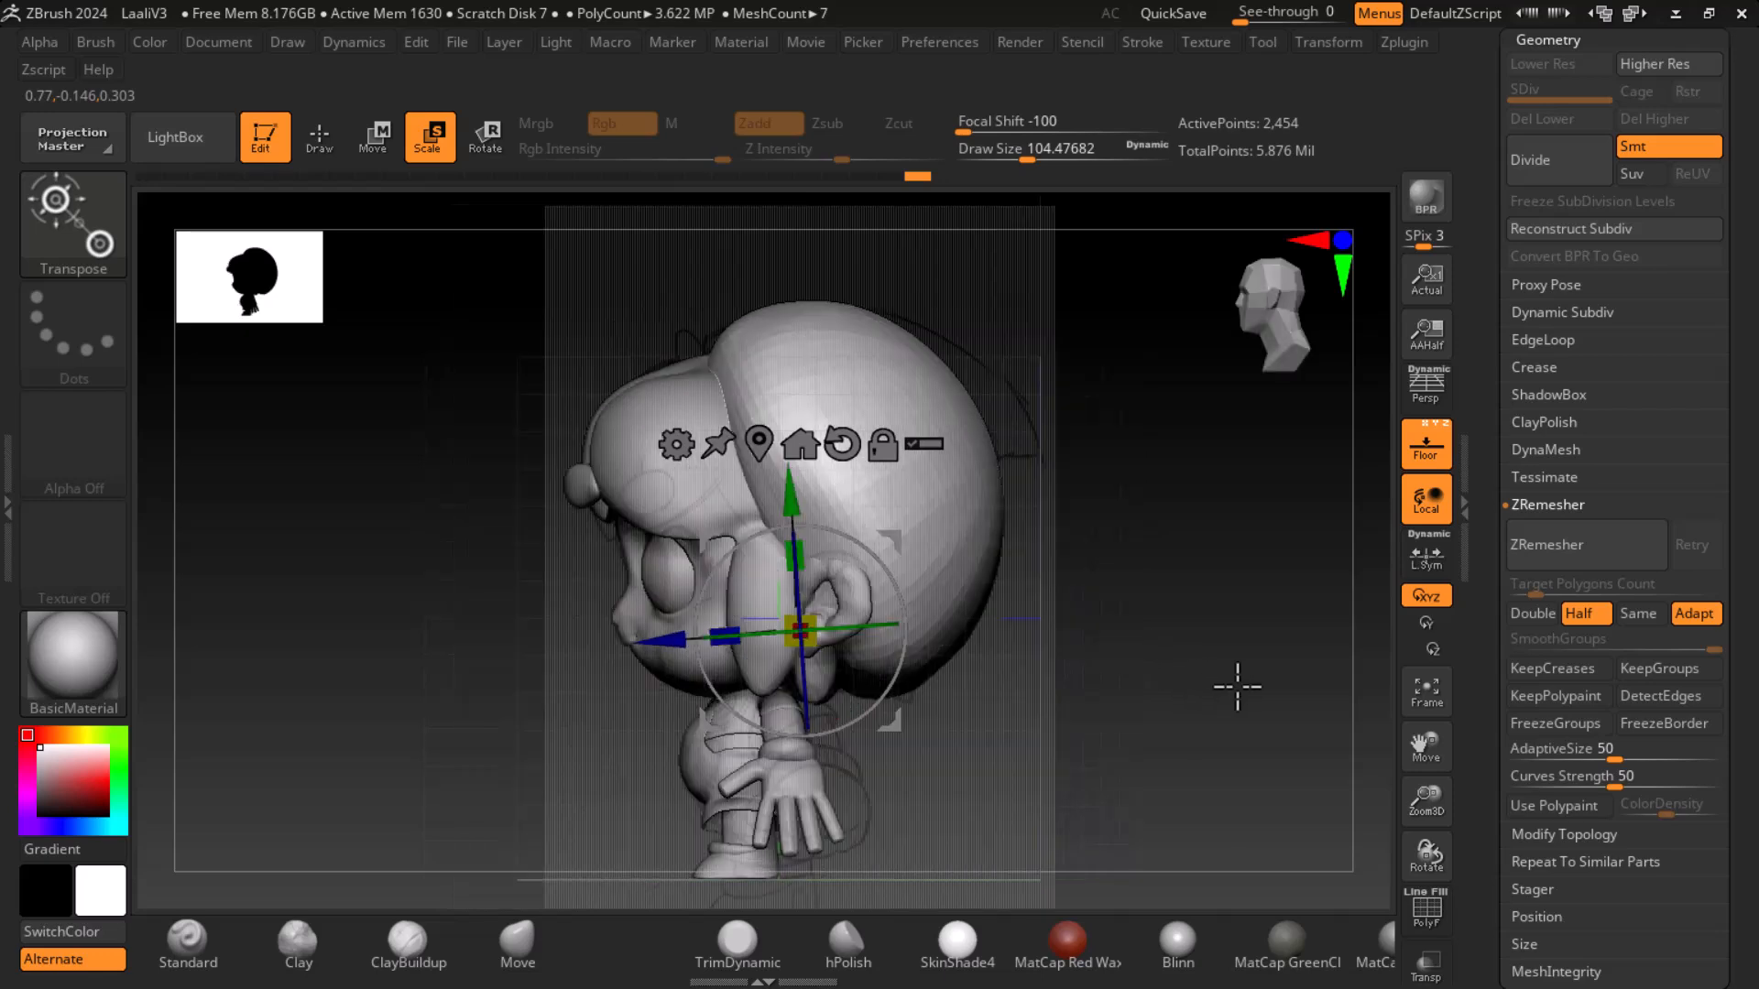
pyautogui.moveTo(1134, 731); pyautogui.dragTo(1215, 740)
pyautogui.moveTo(722, 630); pyautogui.dragTo(725, 629)
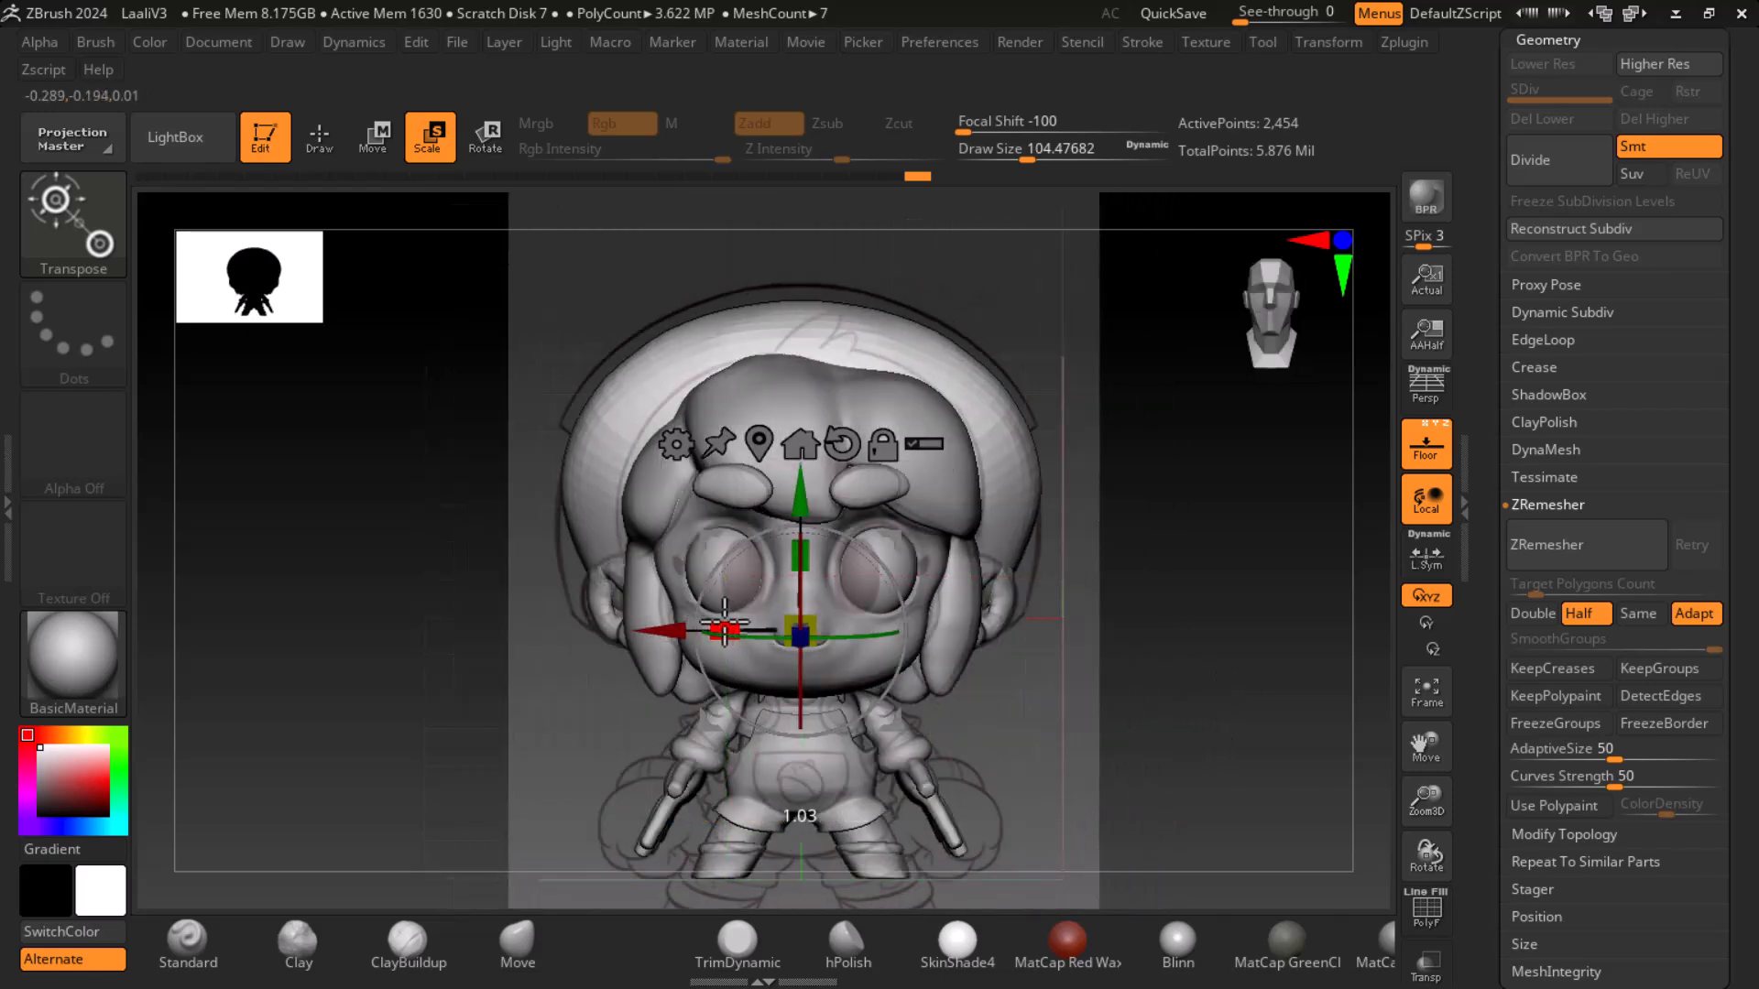
pyautogui.moveTo(795, 496); pyautogui.dragTo(795, 500)
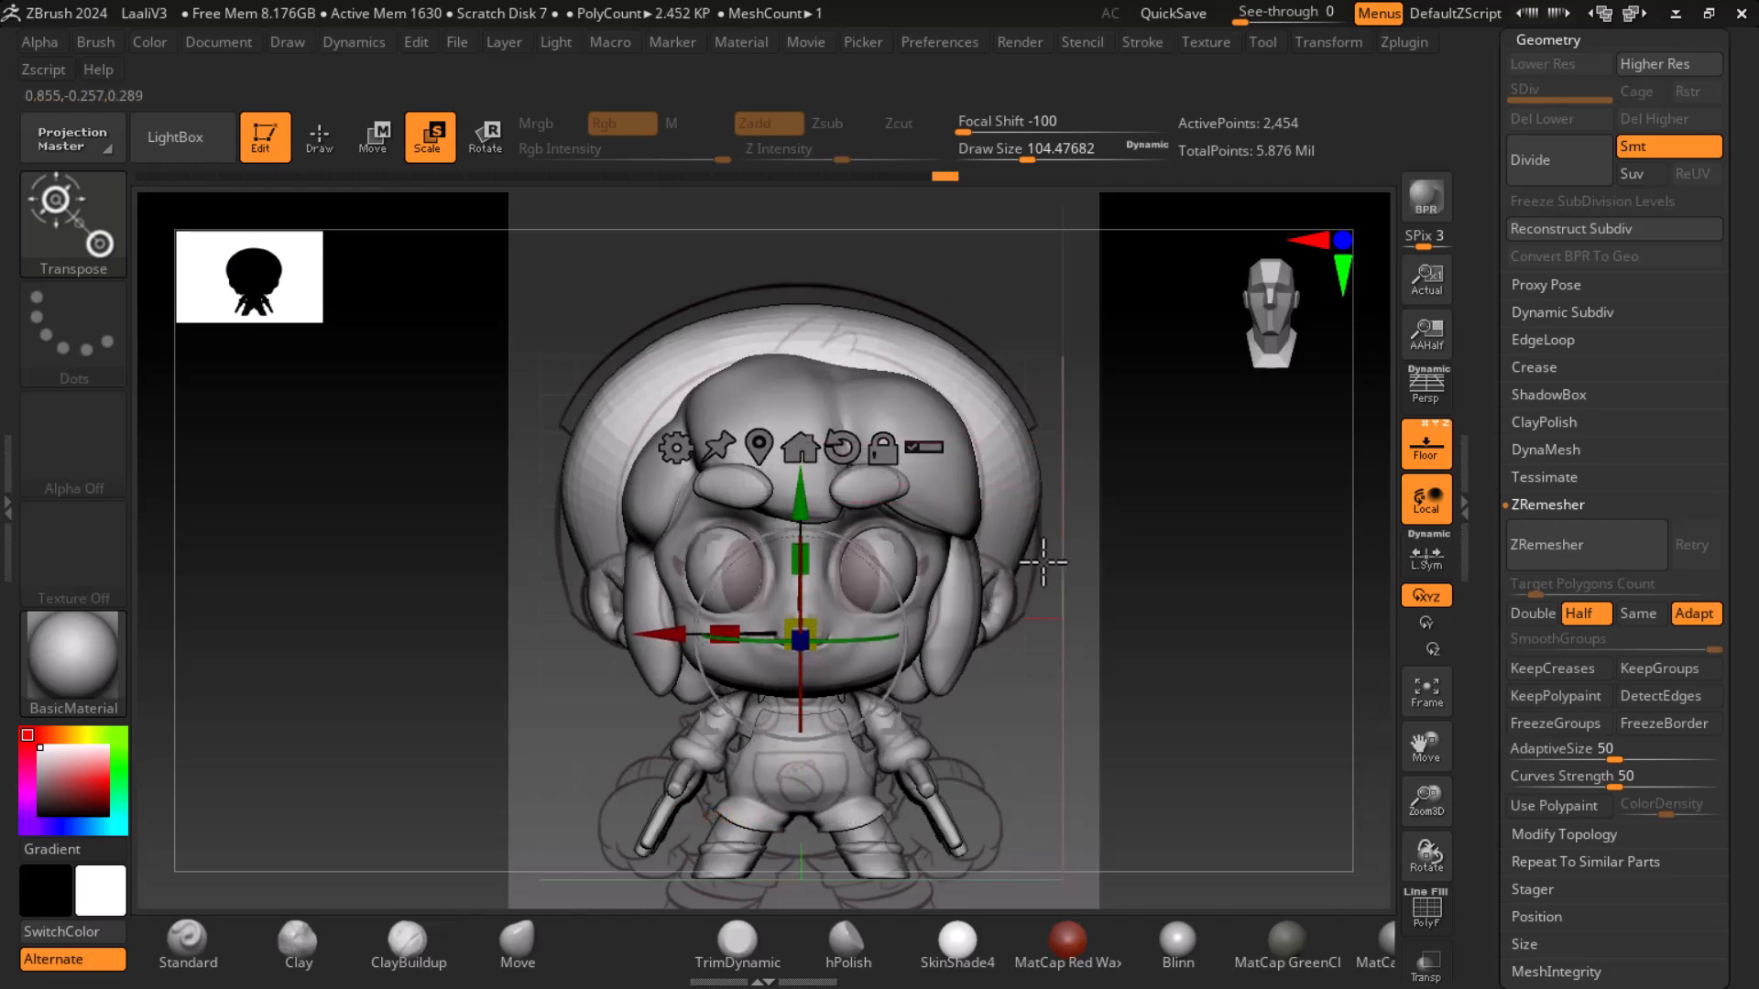
# - Restore the reference image window and place it back at the screen's edge
pyautogui.press('super')
pyautogui.click(1039, 966)
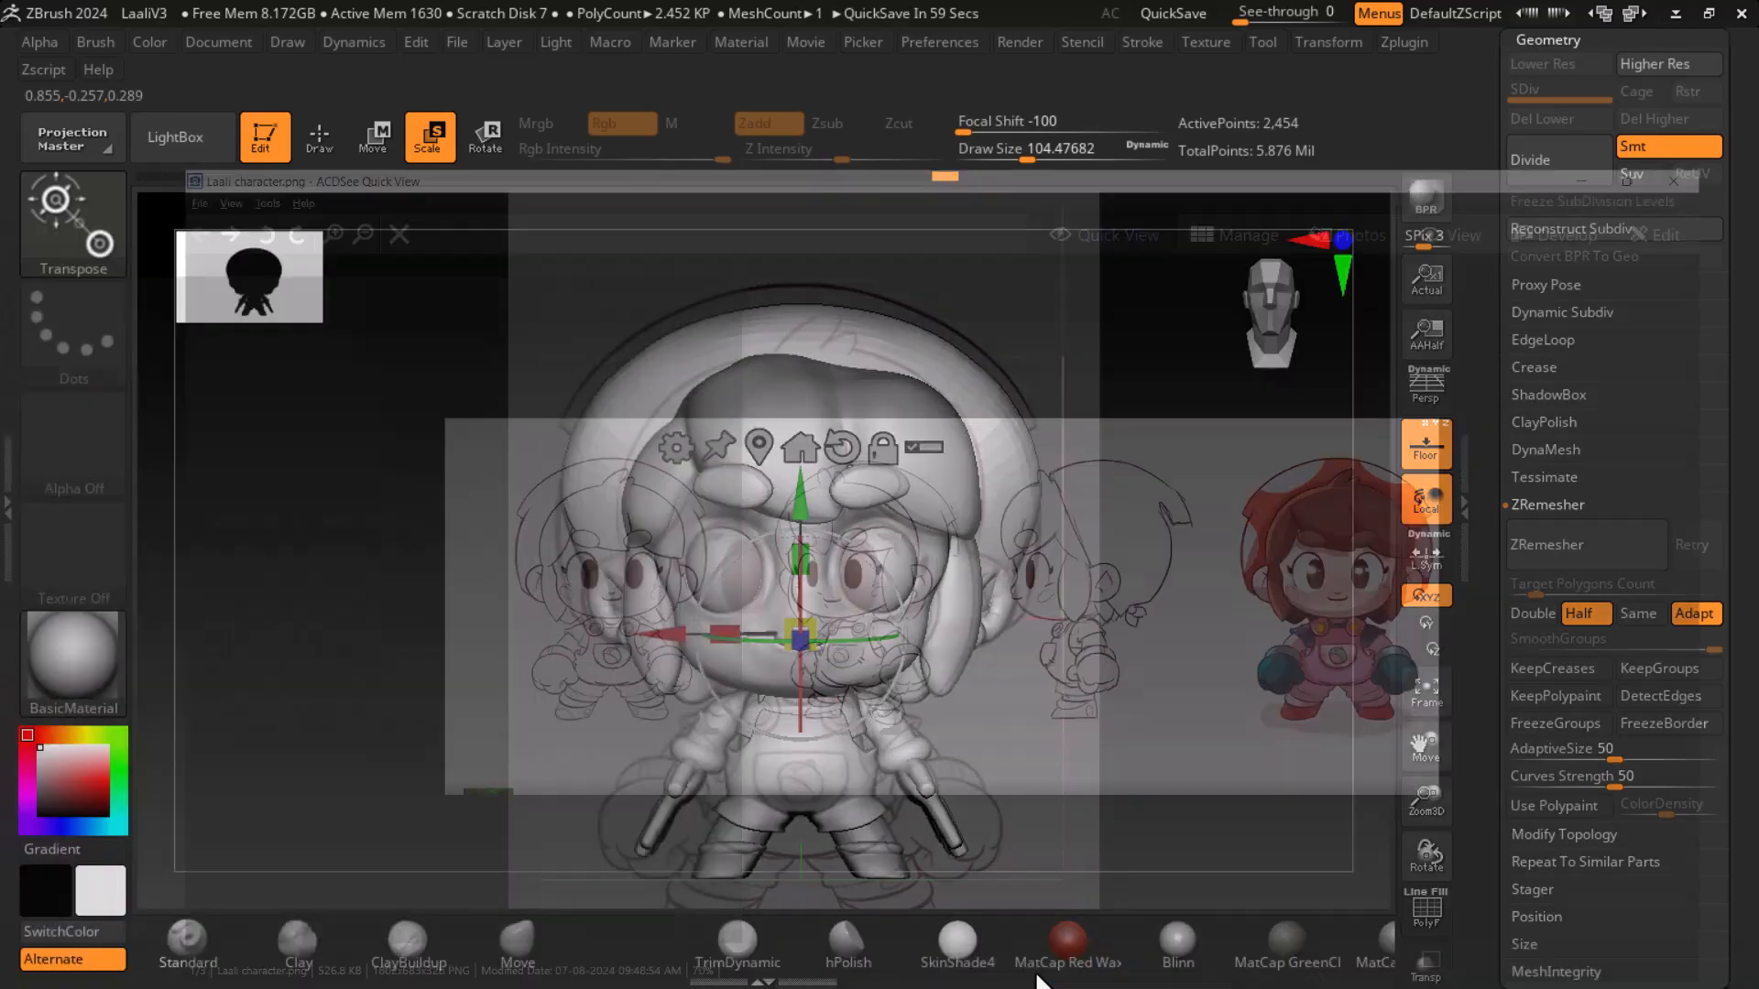
pyautogui.click(1675, 12)
pyautogui.moveTo(261, 538); pyautogui.dragTo(2, 573)
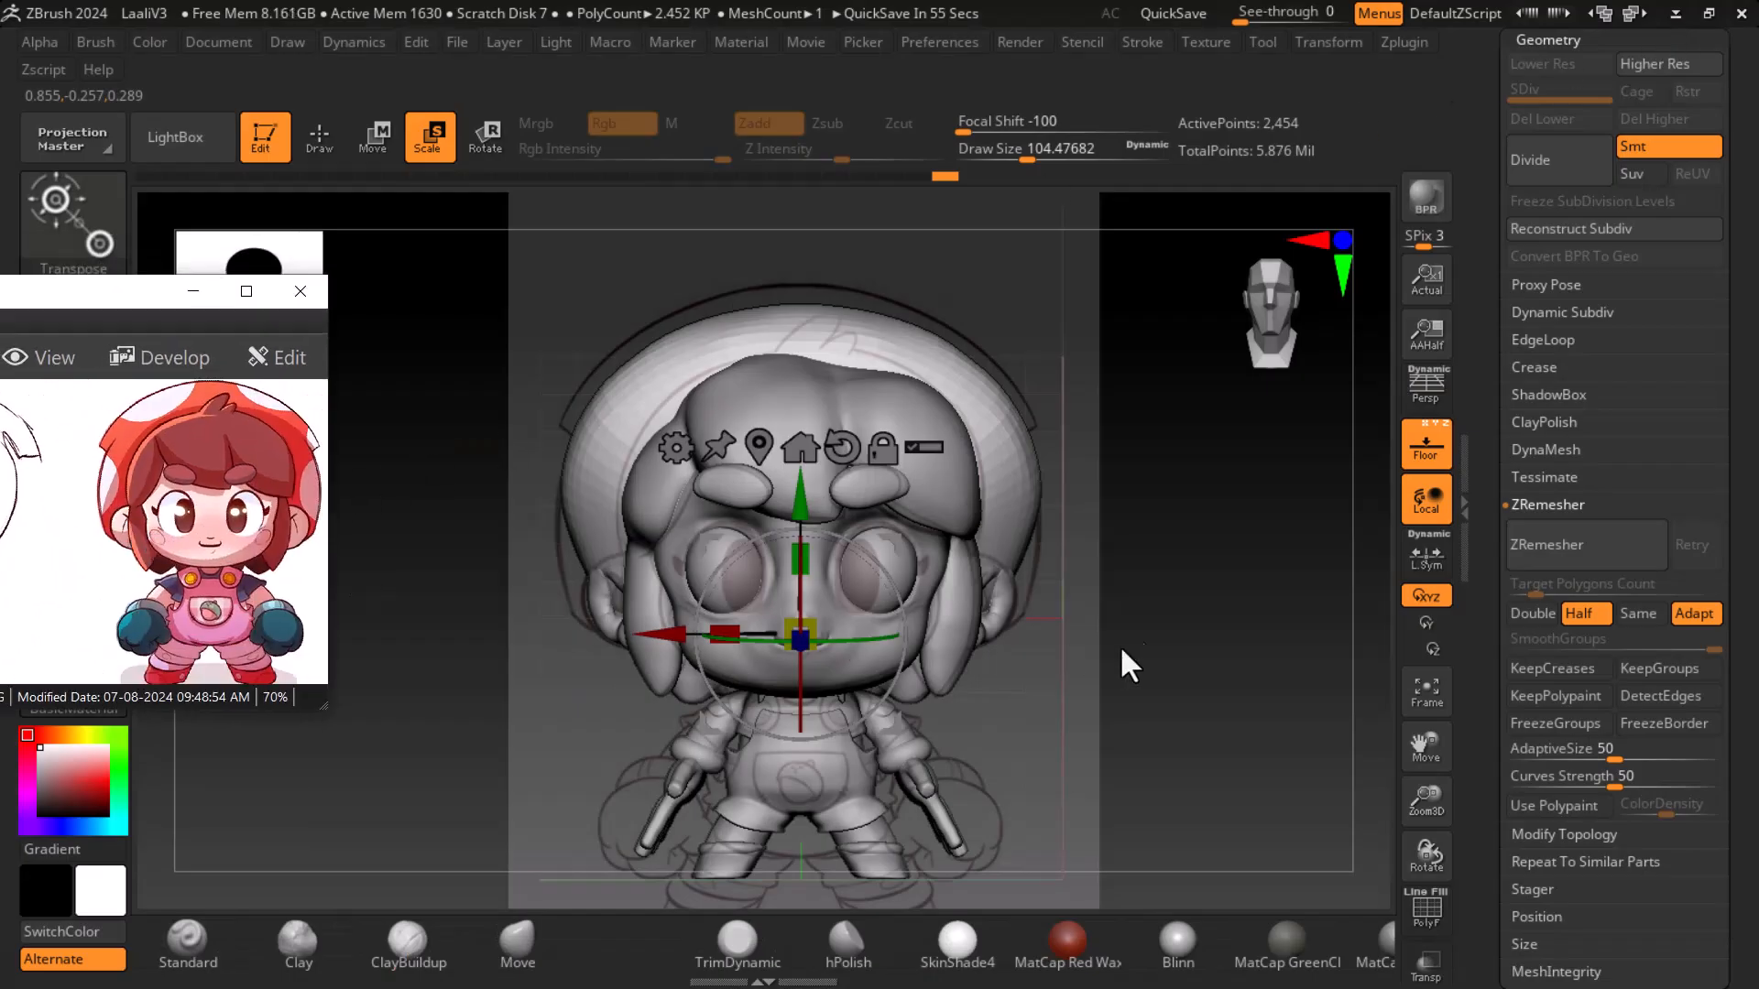
# - Pan the reference image to the side-view drawing and compare it with the model's profile
pyautogui.click(1427, 448)
pyautogui.moveTo(1268, 659)
pyautogui.mouseDown()
pyautogui.moveTo(1170, 659)
pyautogui.moveTo(1214, 653)
pyautogui.moveTo(1135, 628)
pyautogui.moveTo(1158, 613)
pyautogui.moveTo(1233, 667)
pyautogui.moveTo(1106, 634)
pyautogui.mouseUp()
pyautogui.moveTo(128, 565); pyautogui.dragTo(321, 573)
pyautogui.moveTo(195, 550); pyautogui.dragTo(207, 551)
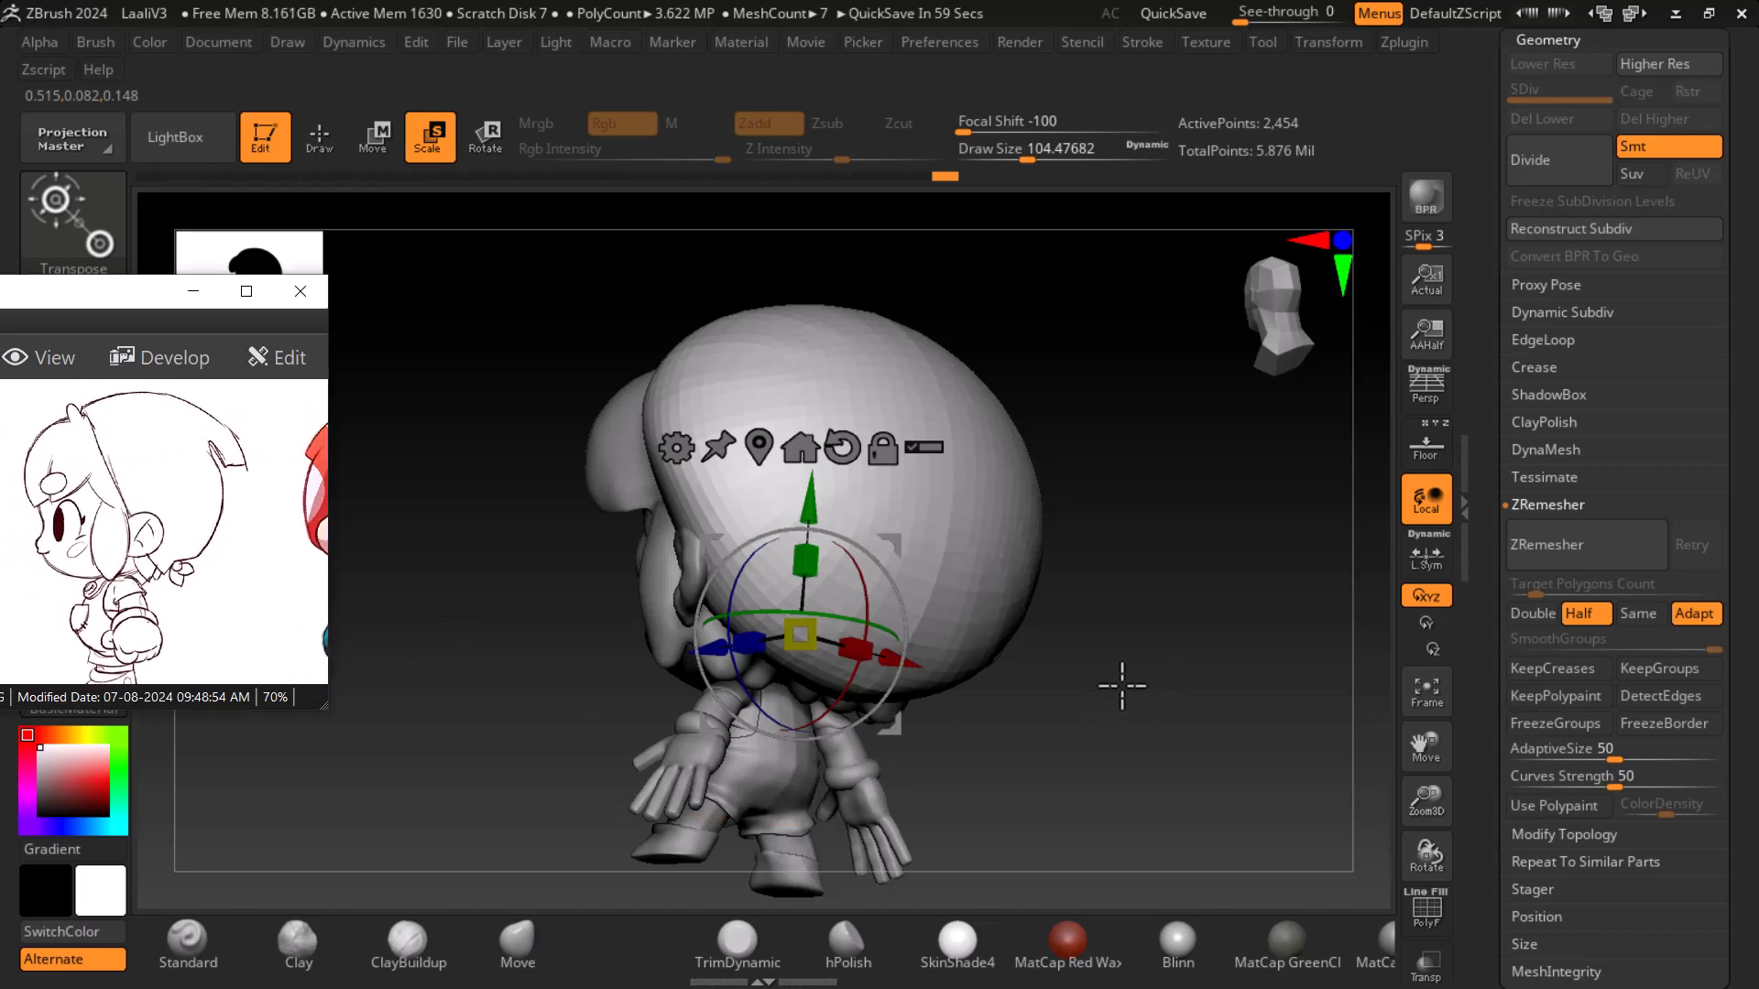
pyautogui.moveTo(1092, 682); pyautogui.dragTo(1335, 690)
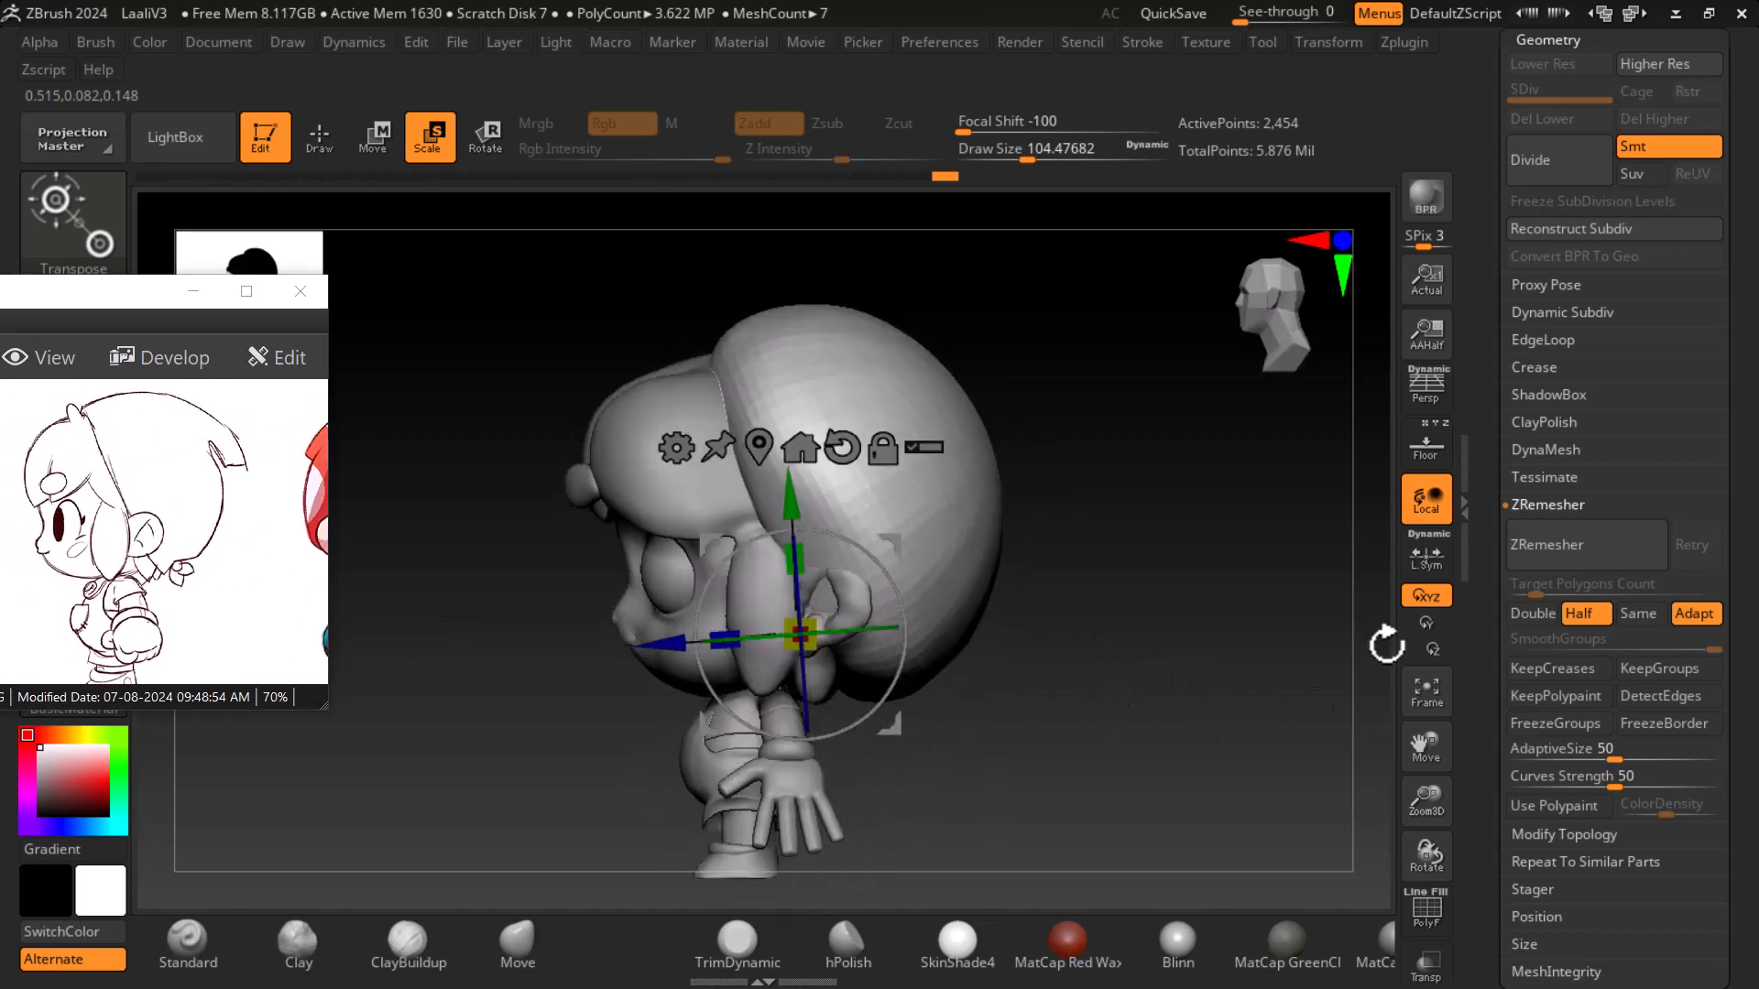
pyautogui.click(1427, 449)
pyautogui.moveTo(1283, 616); pyautogui.dragTo(1225, 676)
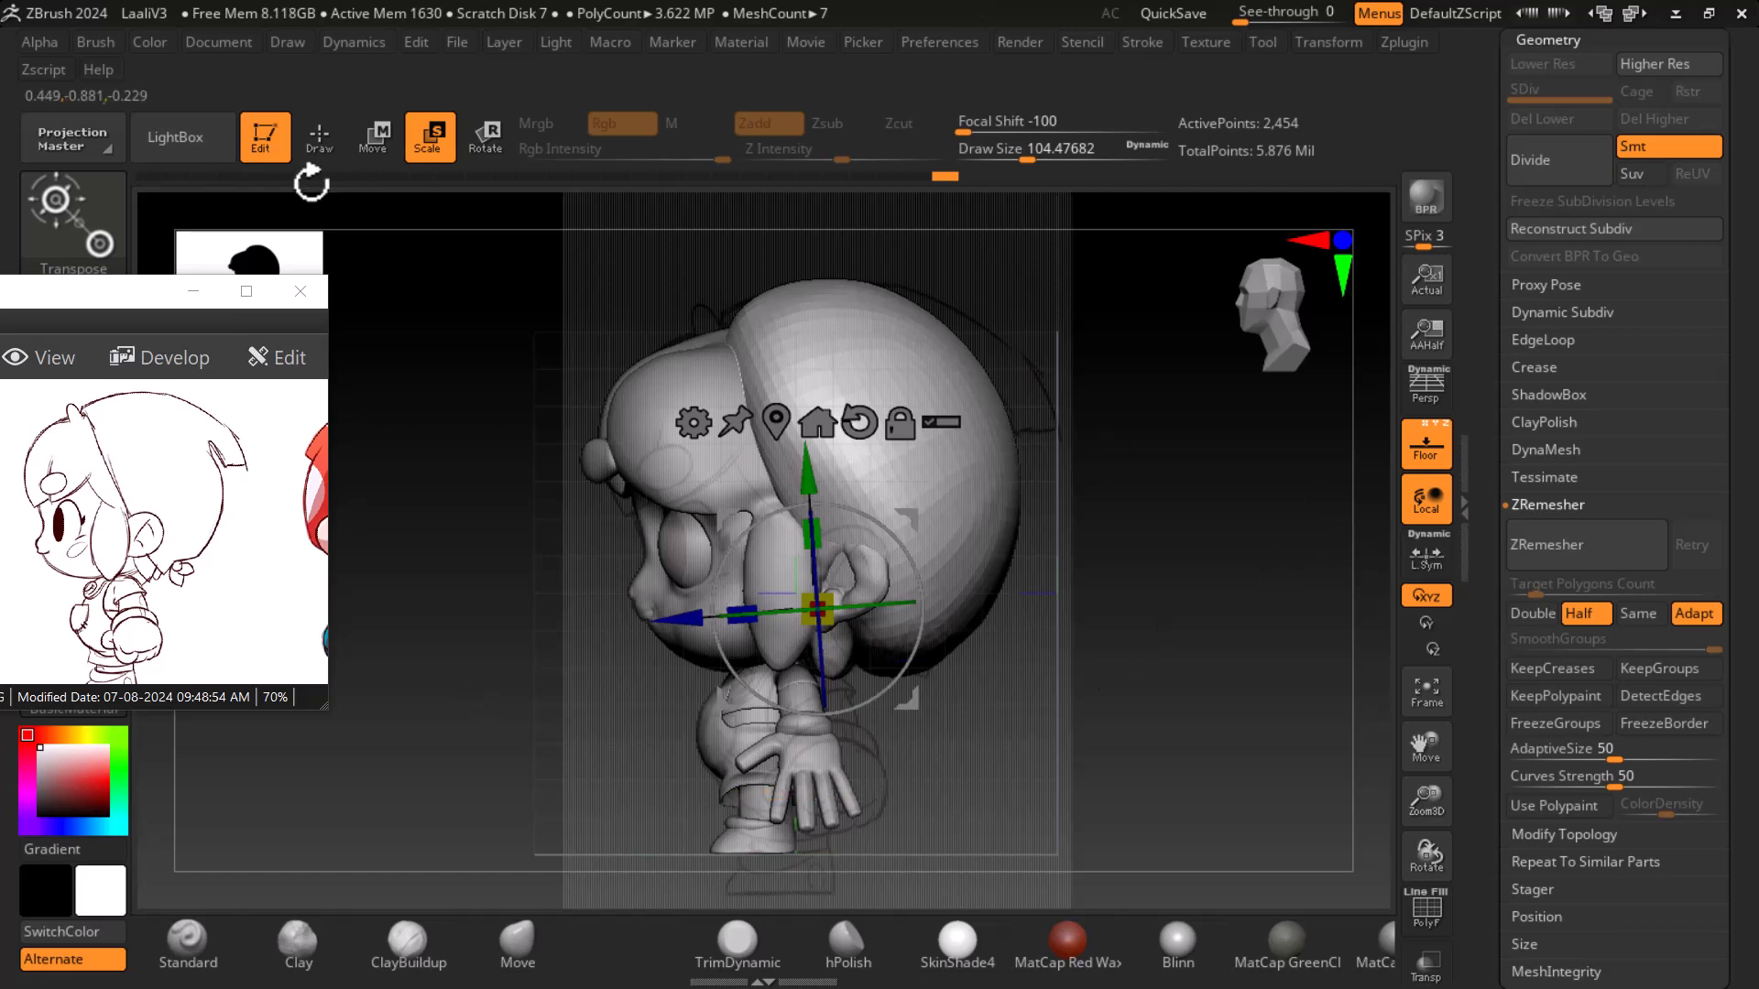
# - Leave transform mode, pick the ClayBuildup brush, and examine the soloed helmet's mesh from front and side views
pyautogui.click(318, 135)
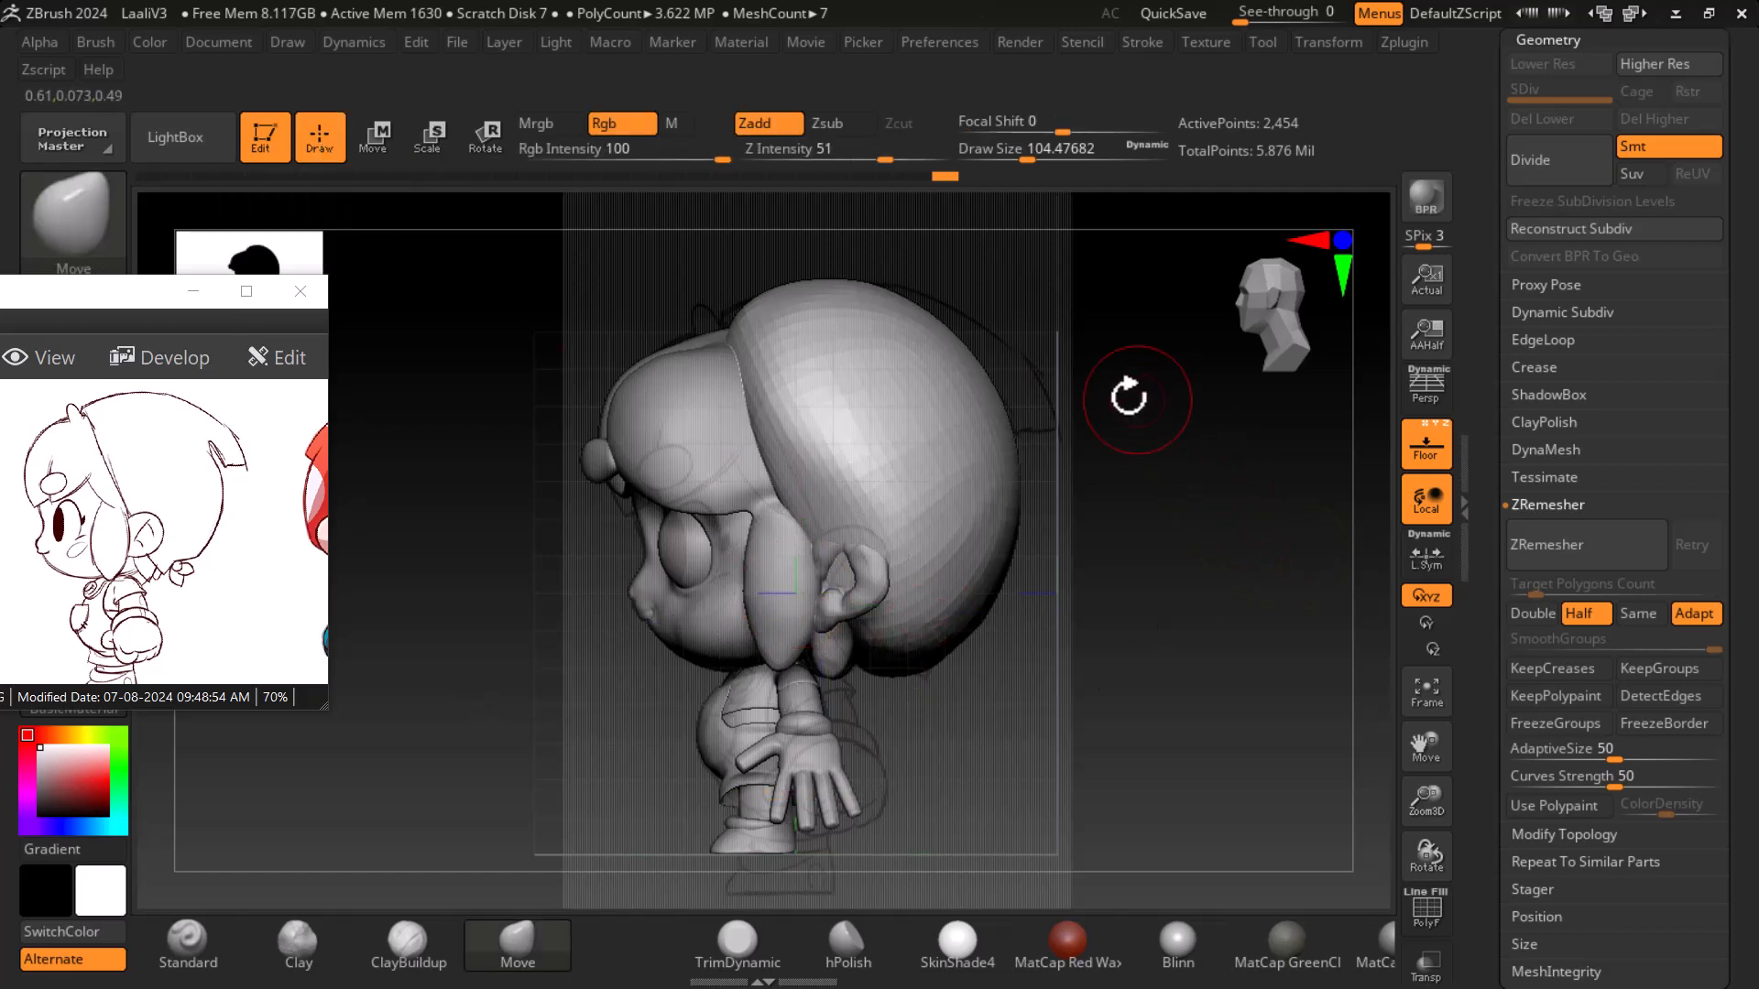
pyautogui.moveTo(1211, 574); pyautogui.dragTo(1246, 597)
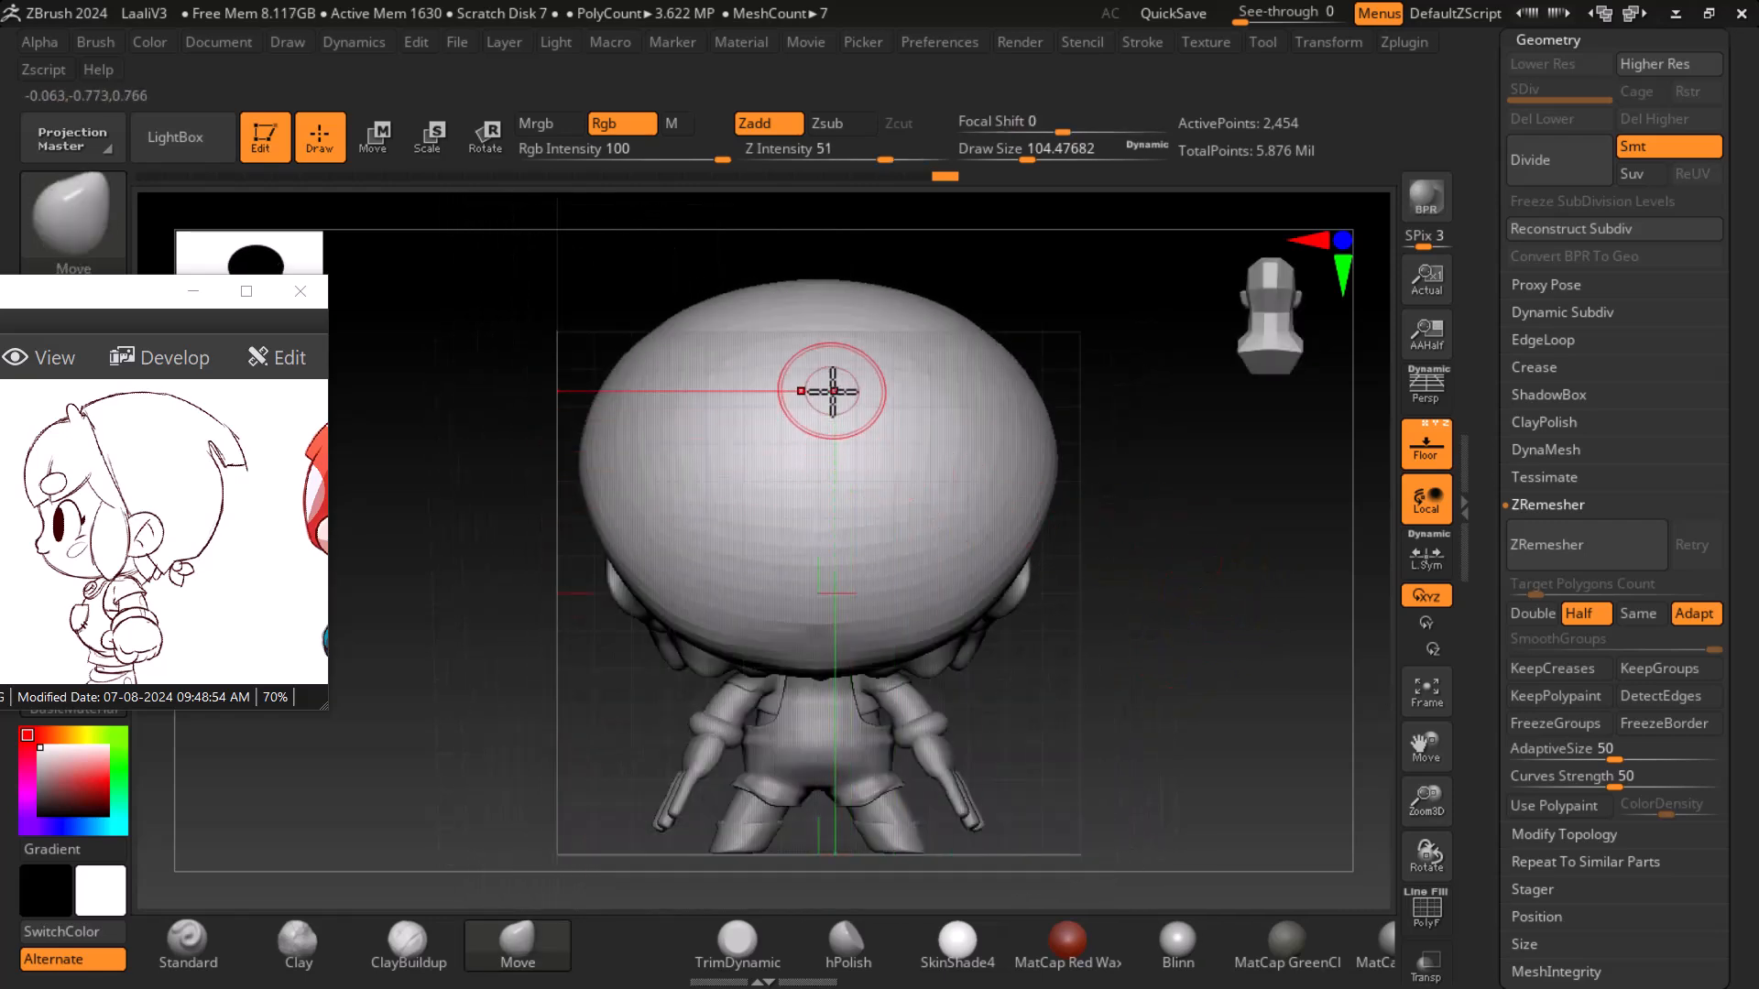
pyautogui.click(408, 939)
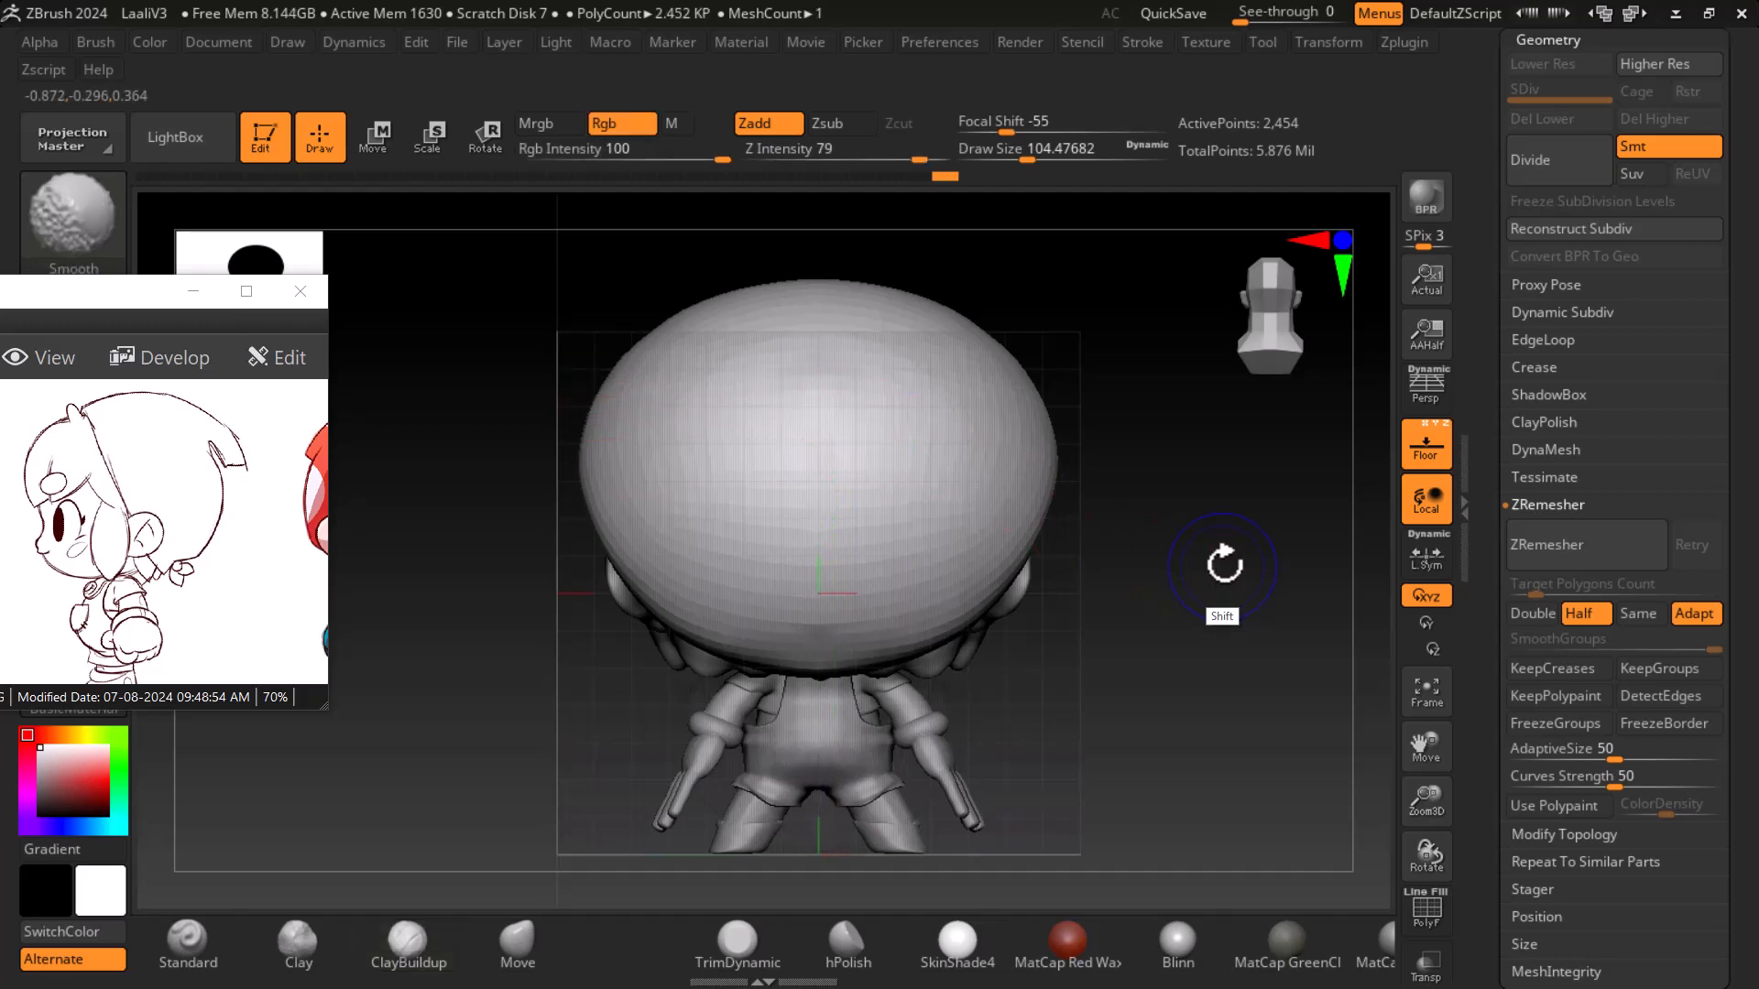
pyautogui.hotkey('shift', 'f')
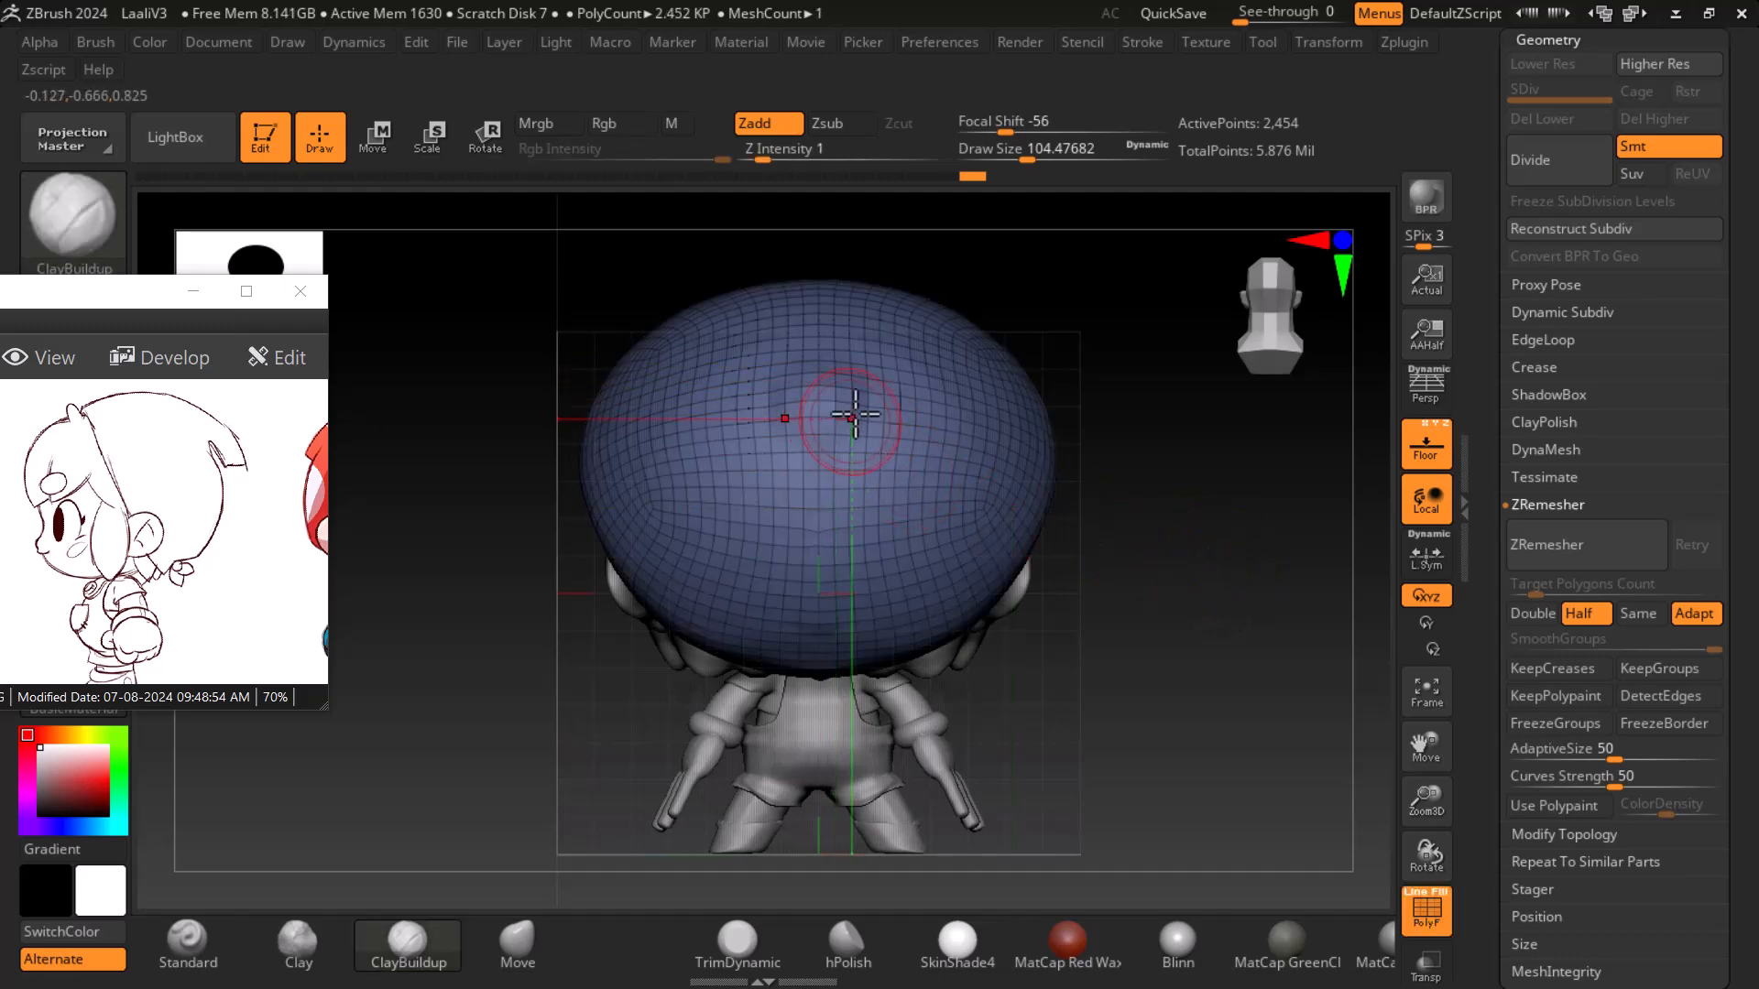
pyautogui.hotkey('shift', 'f')
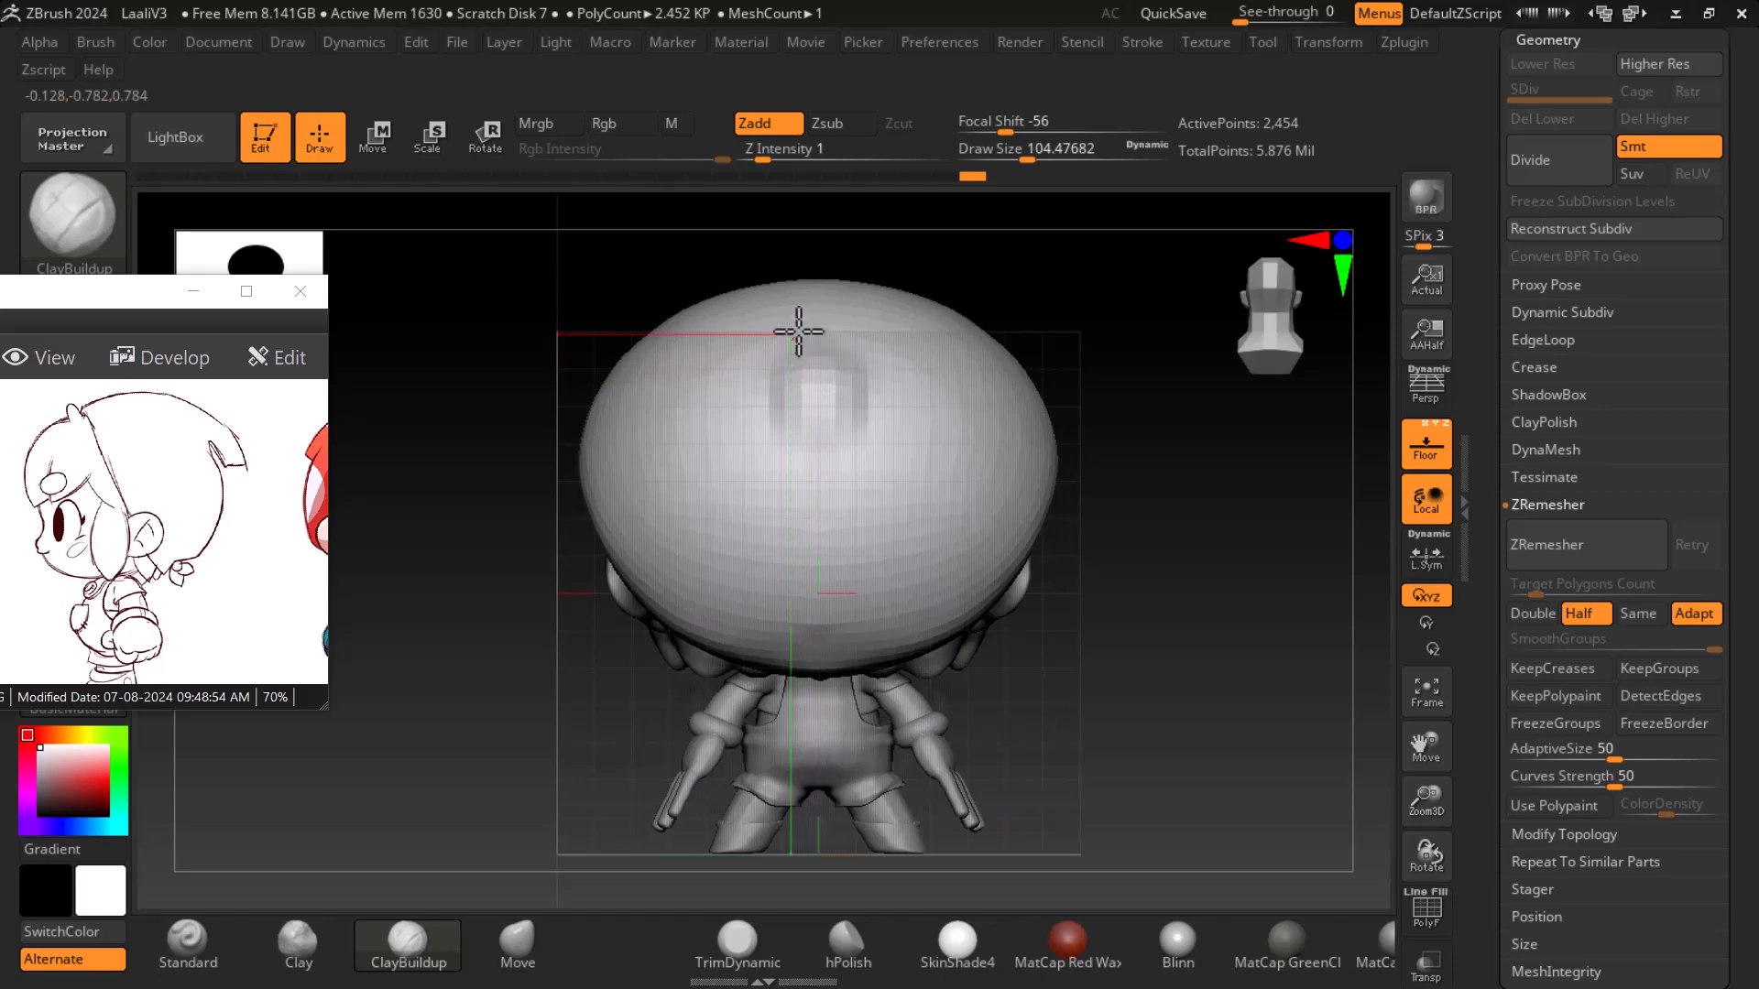
pyautogui.moveTo(1122, 540); pyautogui.dragTo(1260, 593)
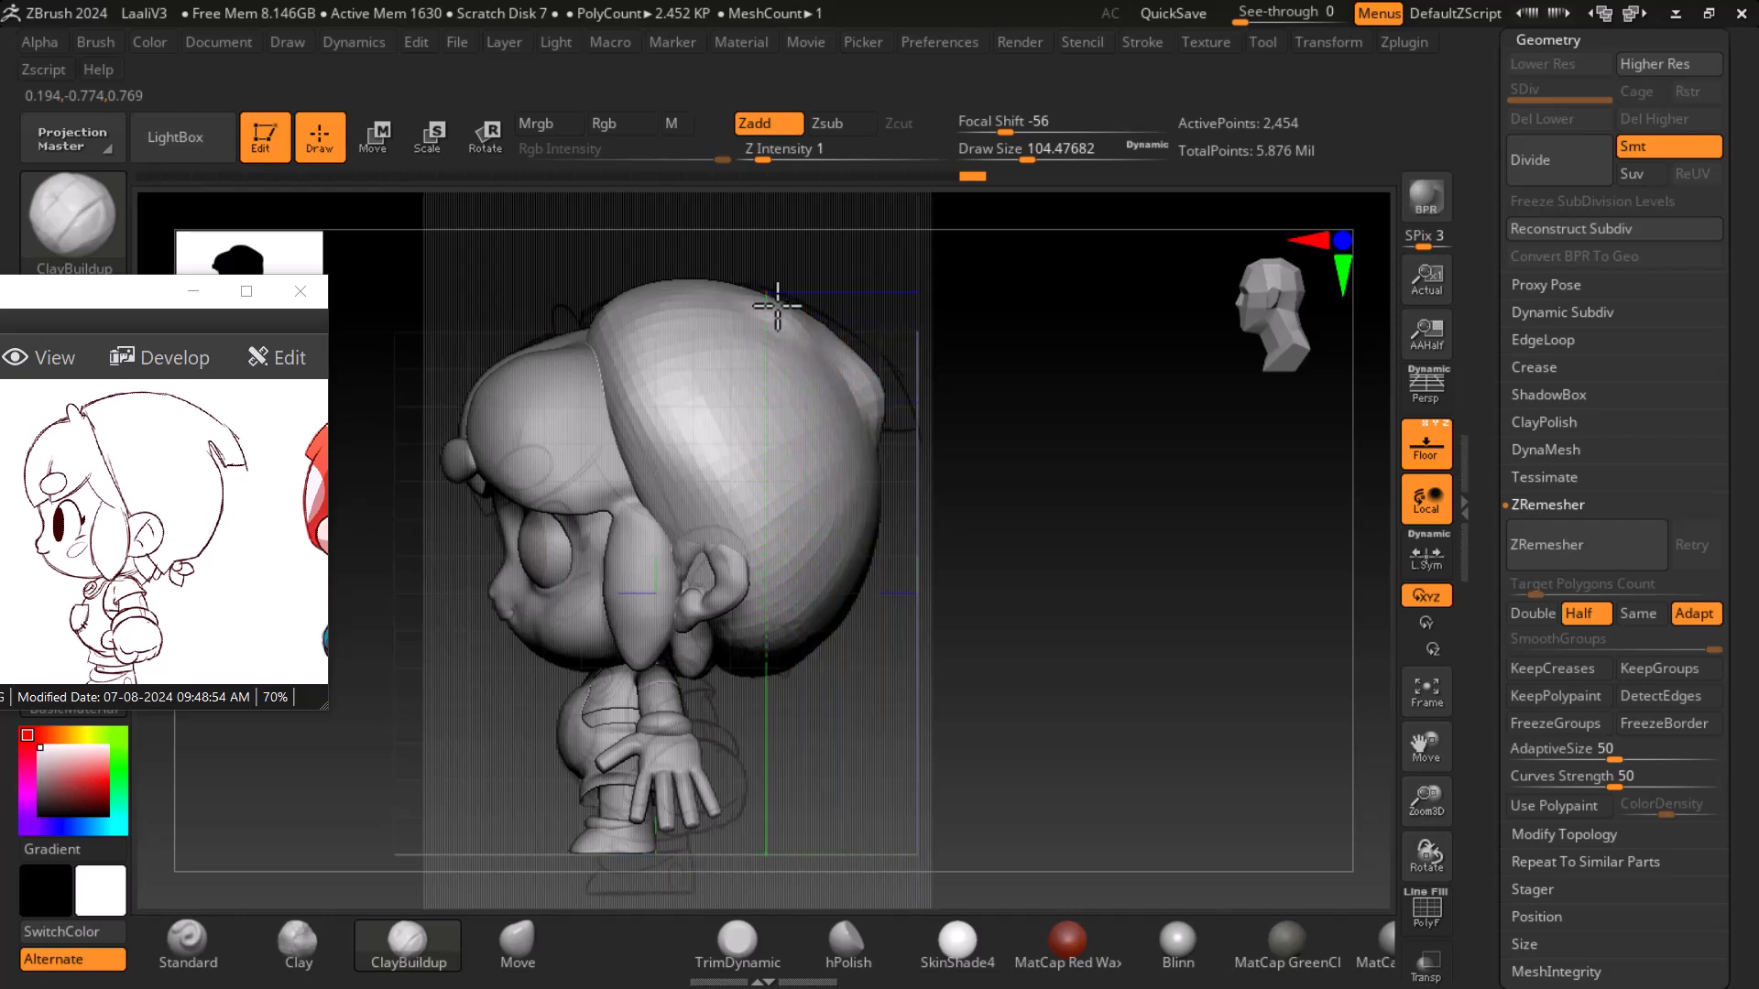
pyautogui.moveTo(1120, 323)
pyautogui.mouseDown()
pyautogui.moveTo(974, 373)
pyautogui.moveTo(1158, 294)
pyautogui.mouseUp()
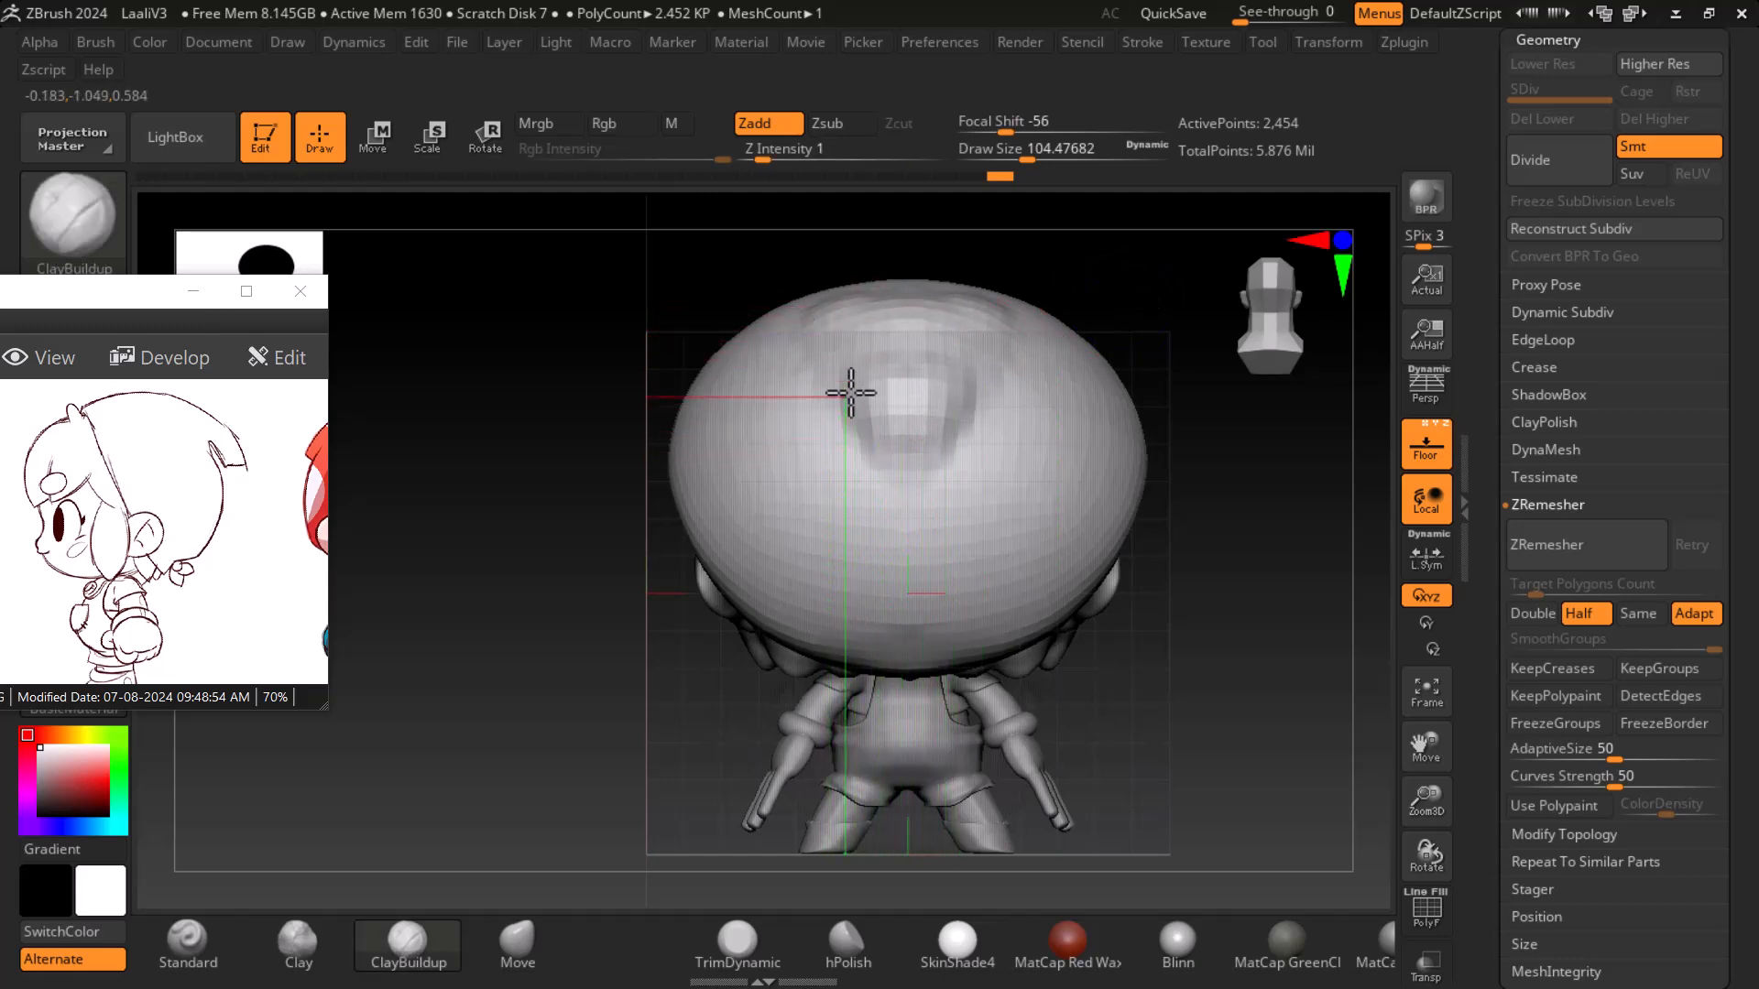
pyautogui.moveTo(1248, 558)
pyautogui.mouseDown()
pyautogui.moveTo(1370, 616)
pyautogui.moveTo(1299, 634)
pyautogui.mouseUp()
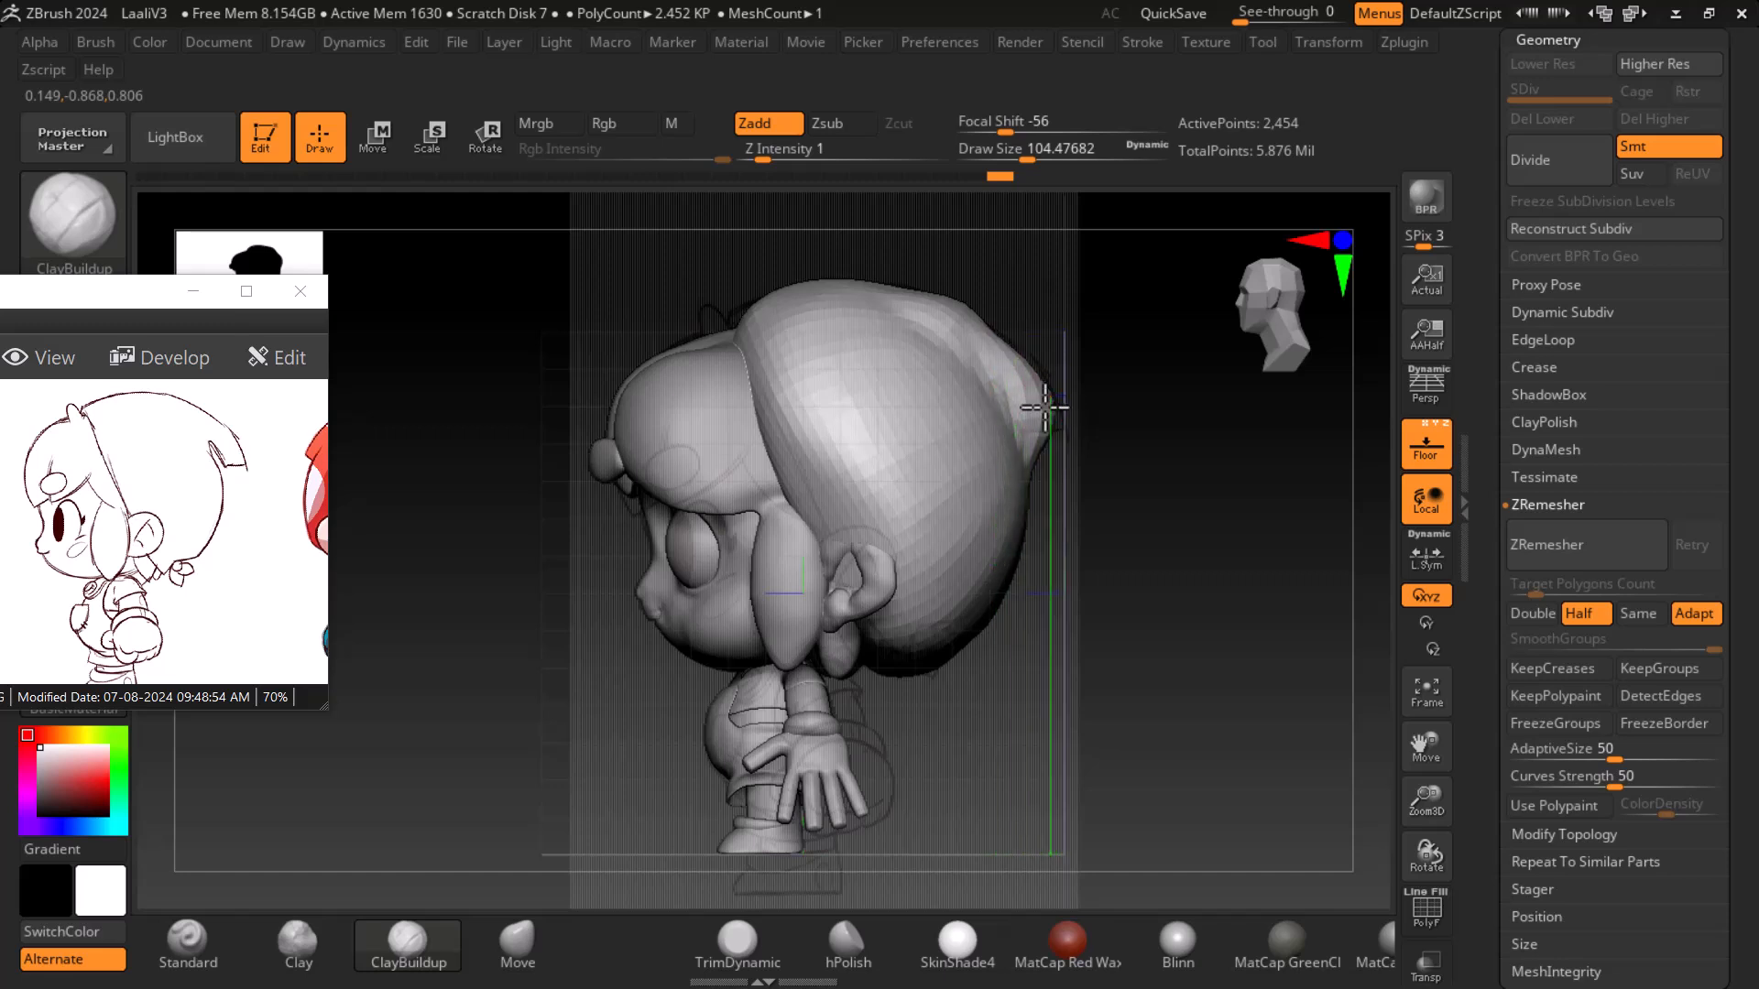
# - Build up the back of the helmet's rim with ClayBuildup at low intensity, undoing the first stroke
pyautogui.moveTo(960, 311)
pyautogui.keyDown('shift'); pyautogui.mouseDown()
pyautogui.moveTo(985, 314)
pyautogui.moveTo(973, 326)
pyautogui.mouseUp(); pyautogui.keyUp('shift')
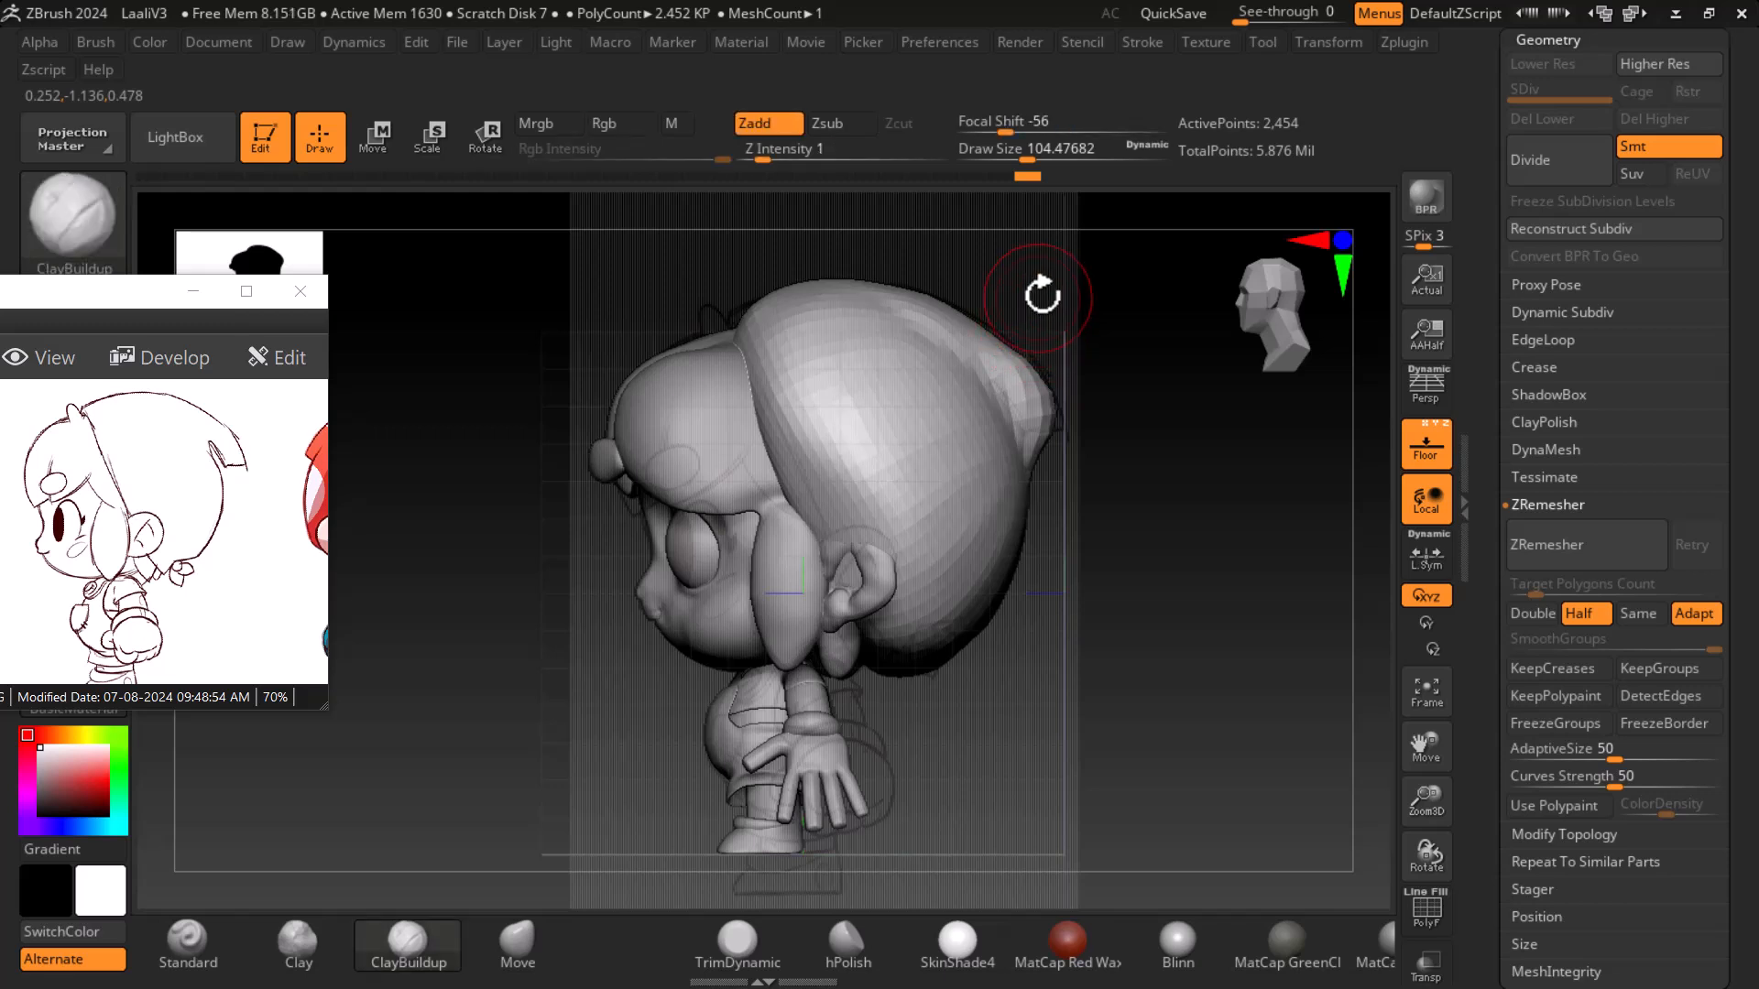
pyautogui.hotkey('ctrl', 'z')
pyautogui.keyDown('shift'); pyautogui.moveTo(919, 158); pyautogui.dragTo(829, 168); pyautogui.keyUp('shift')
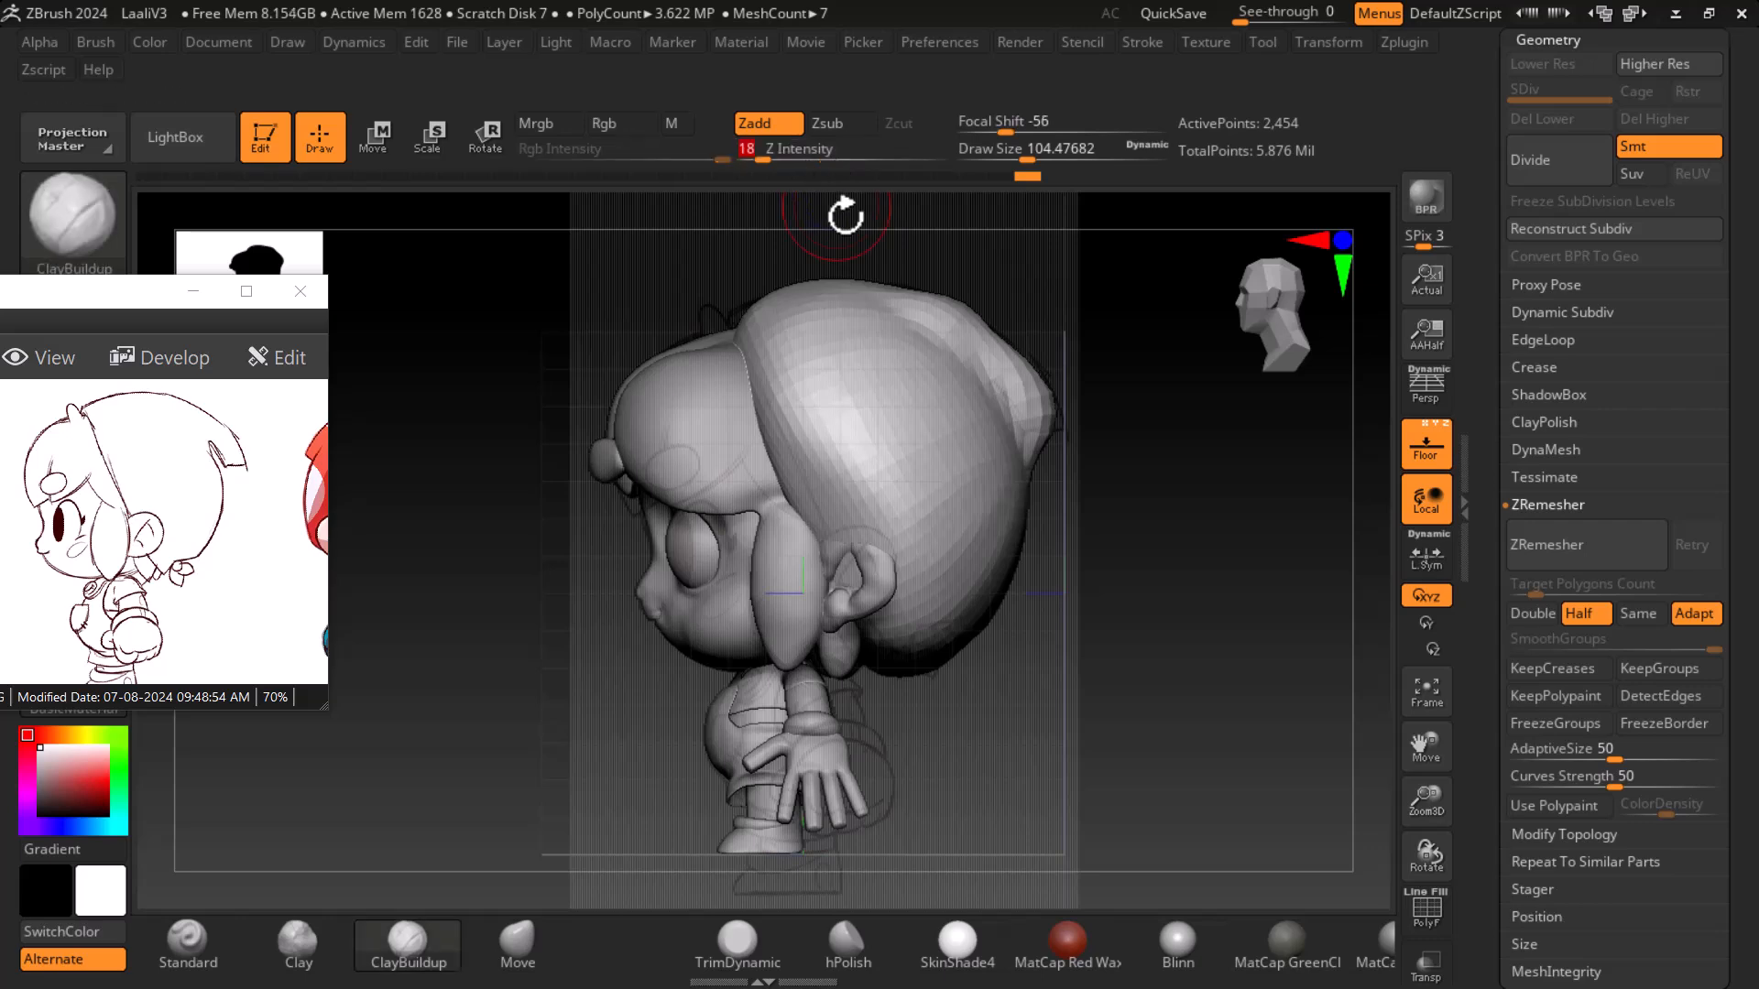
pyautogui.moveTo(956, 301)
pyautogui.keyDown('shift'); pyautogui.mouseDown()
pyautogui.moveTo(939, 287)
pyautogui.moveTo(992, 326)
pyautogui.mouseUp(); pyautogui.keyUp('shift')
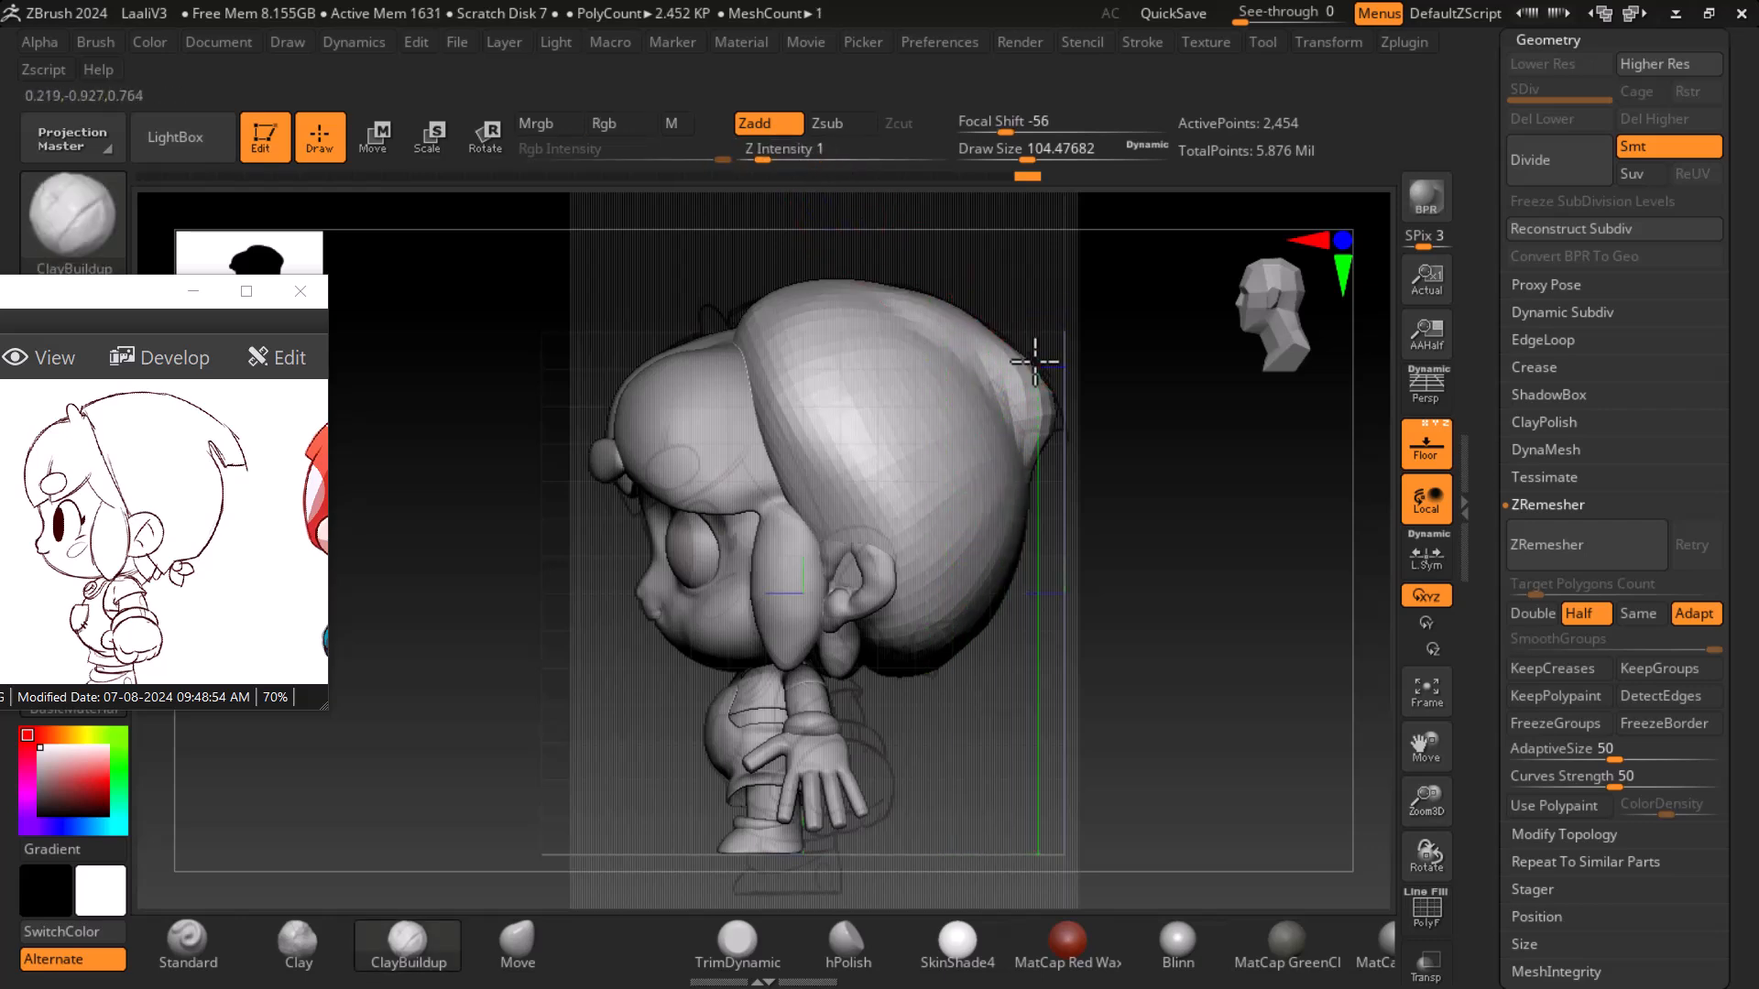
# - Toggle the floor grid and orbit around the helmet to inspect its back rim
pyautogui.moveTo(1156, 443); pyautogui.dragTo(1107, 471)
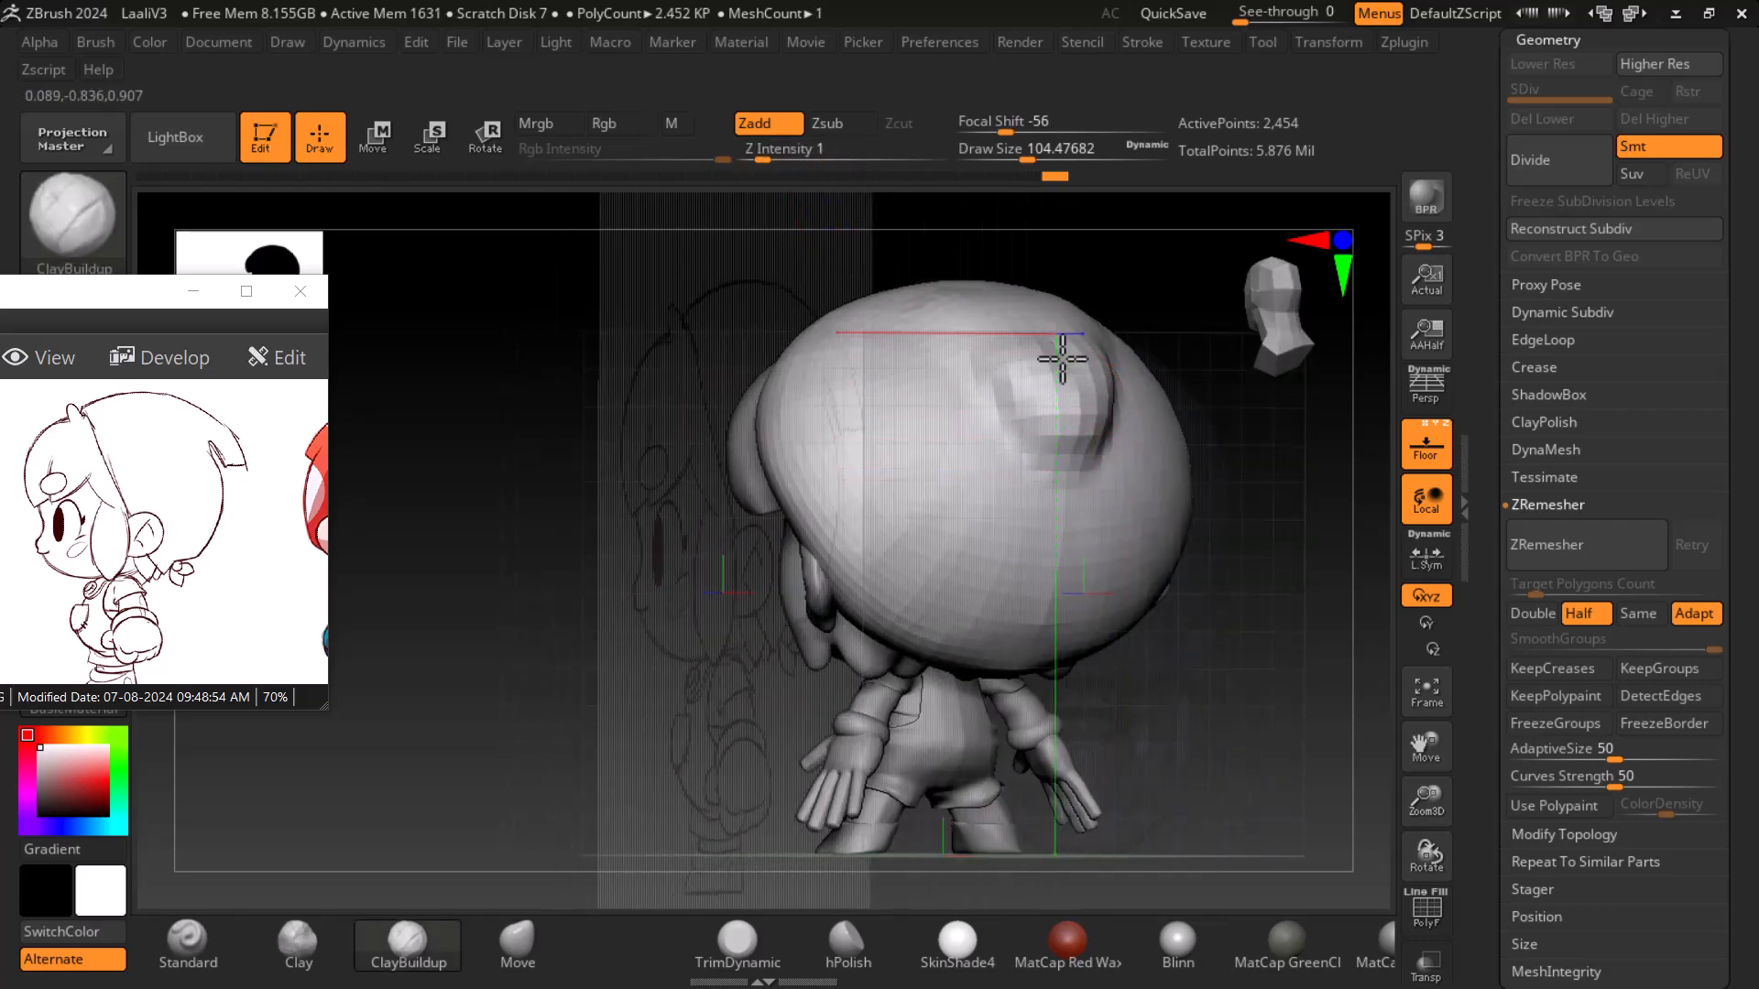
pyautogui.click(1425, 446)
pyautogui.moveTo(1339, 581); pyautogui.dragTo(1314, 613)
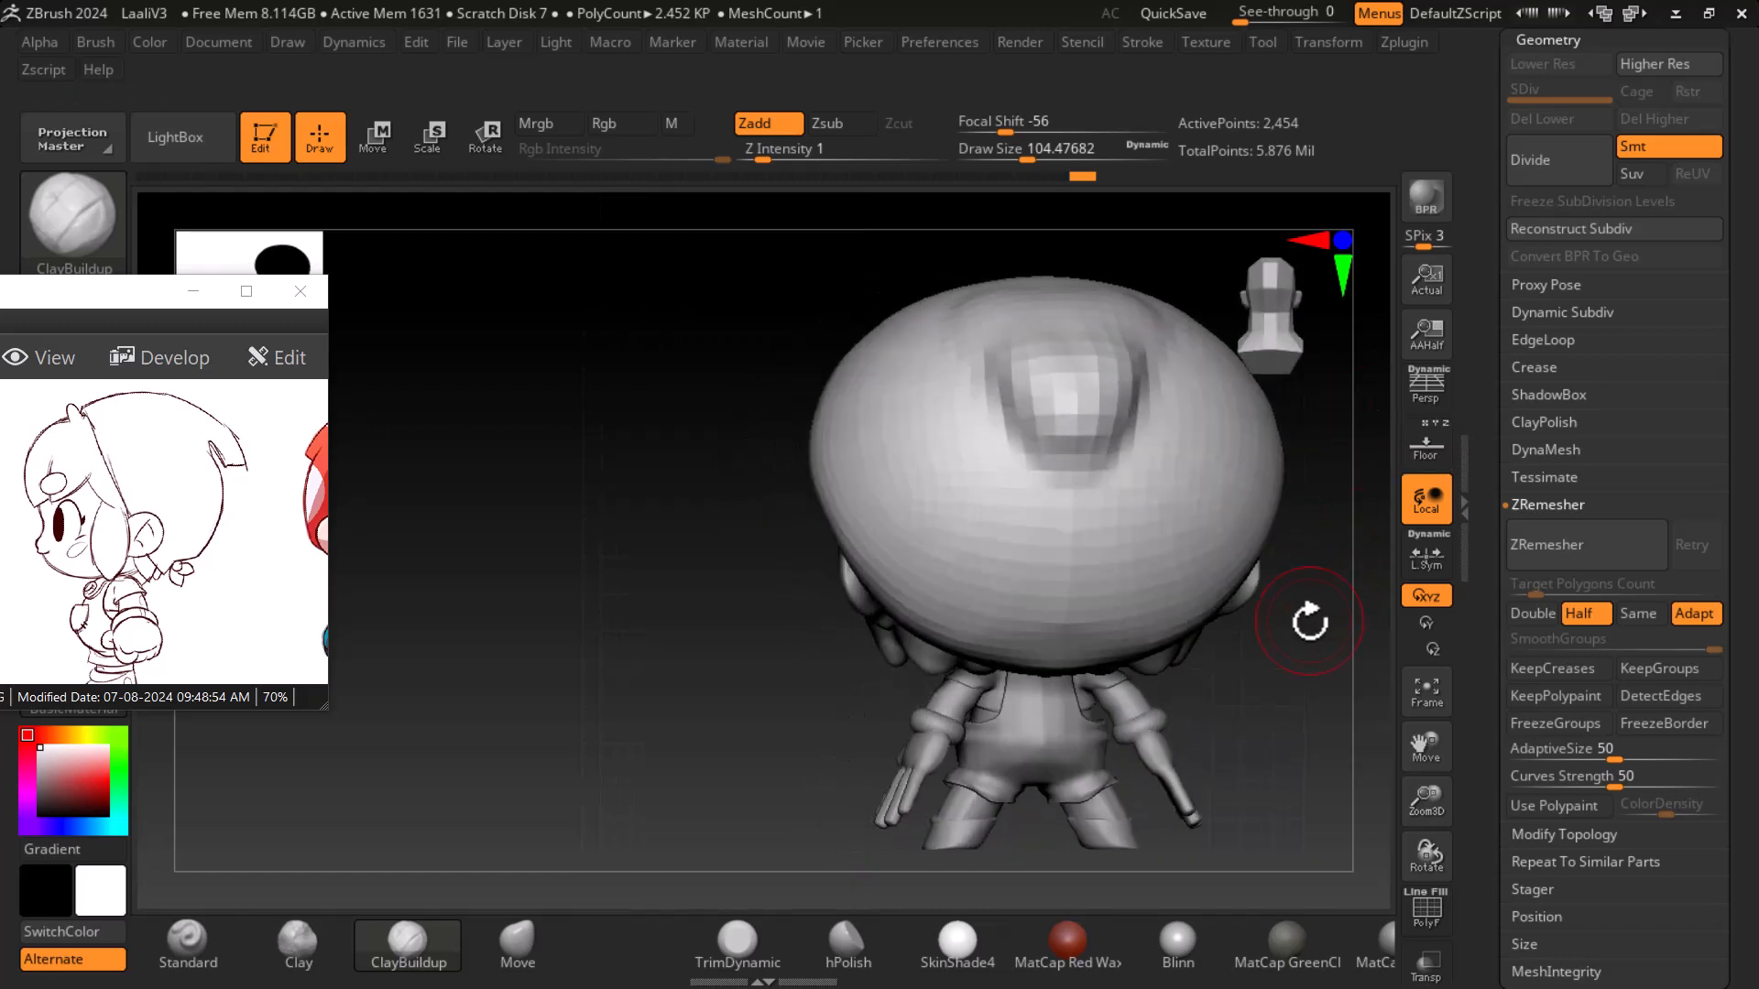
pyautogui.moveTo(1292, 699); pyautogui.dragTo(1339, 628)
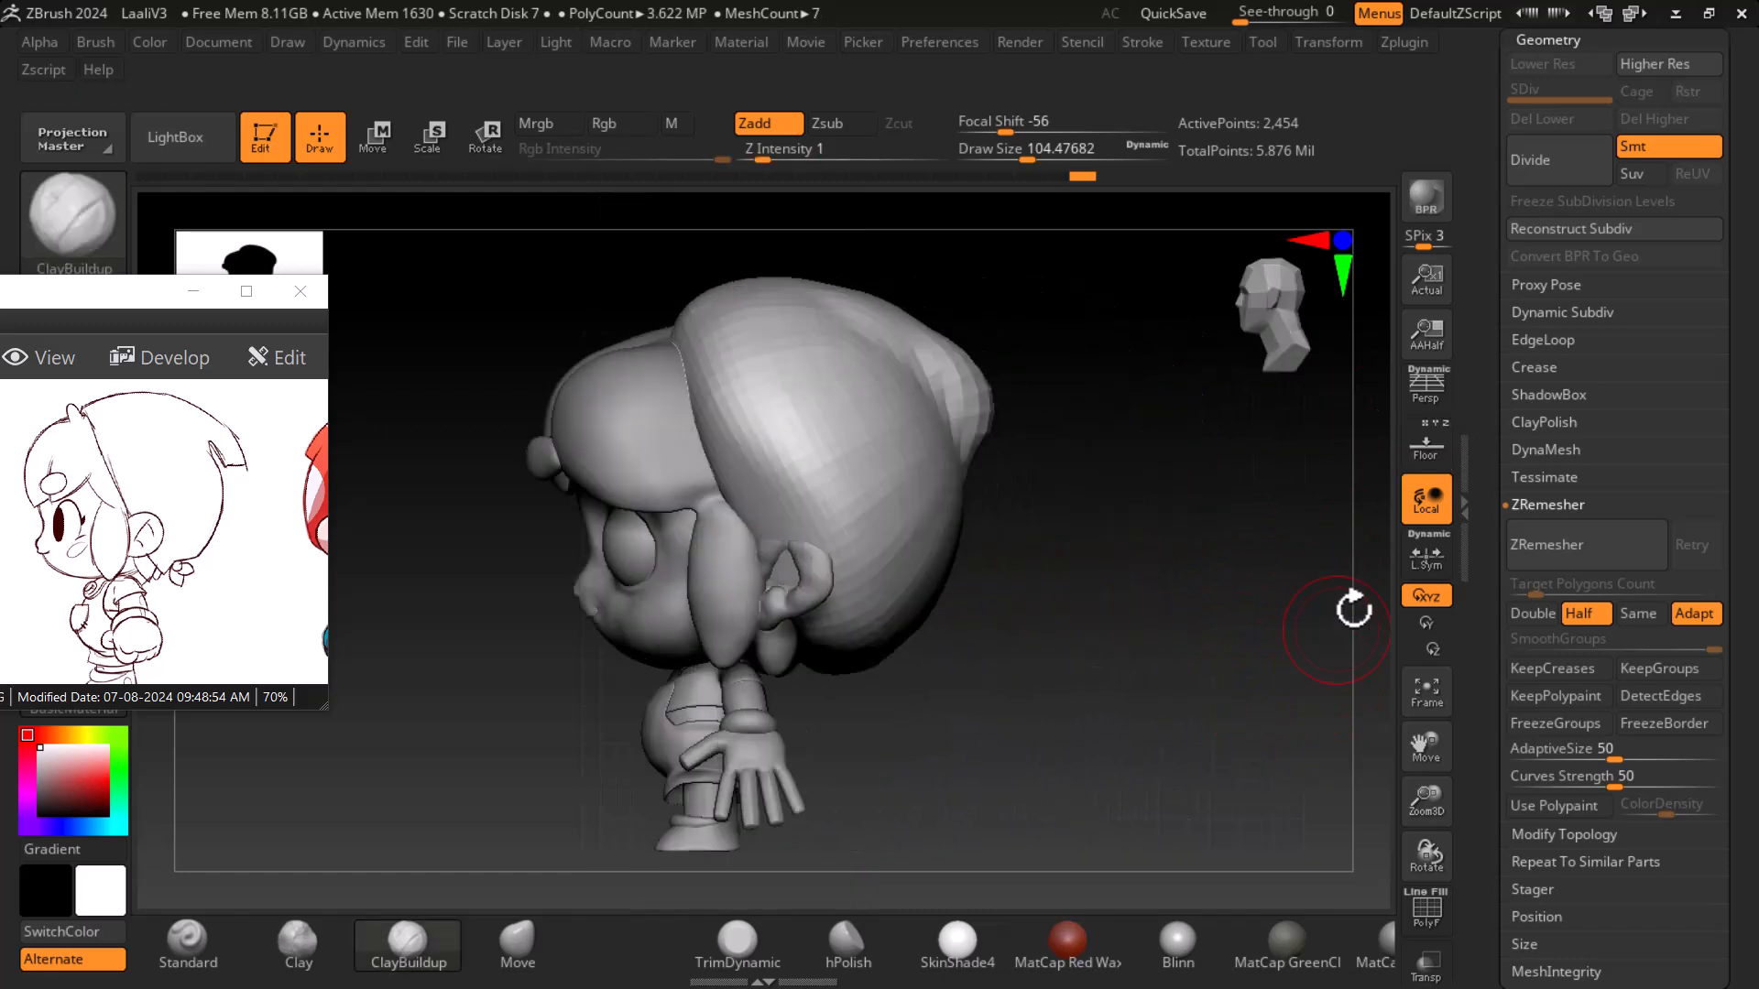
pyautogui.click(1425, 453)
pyautogui.keyDown('alt'); pyautogui.moveTo(1249, 538); pyautogui.dragTo(1028, 498); pyautogui.keyUp('alt')
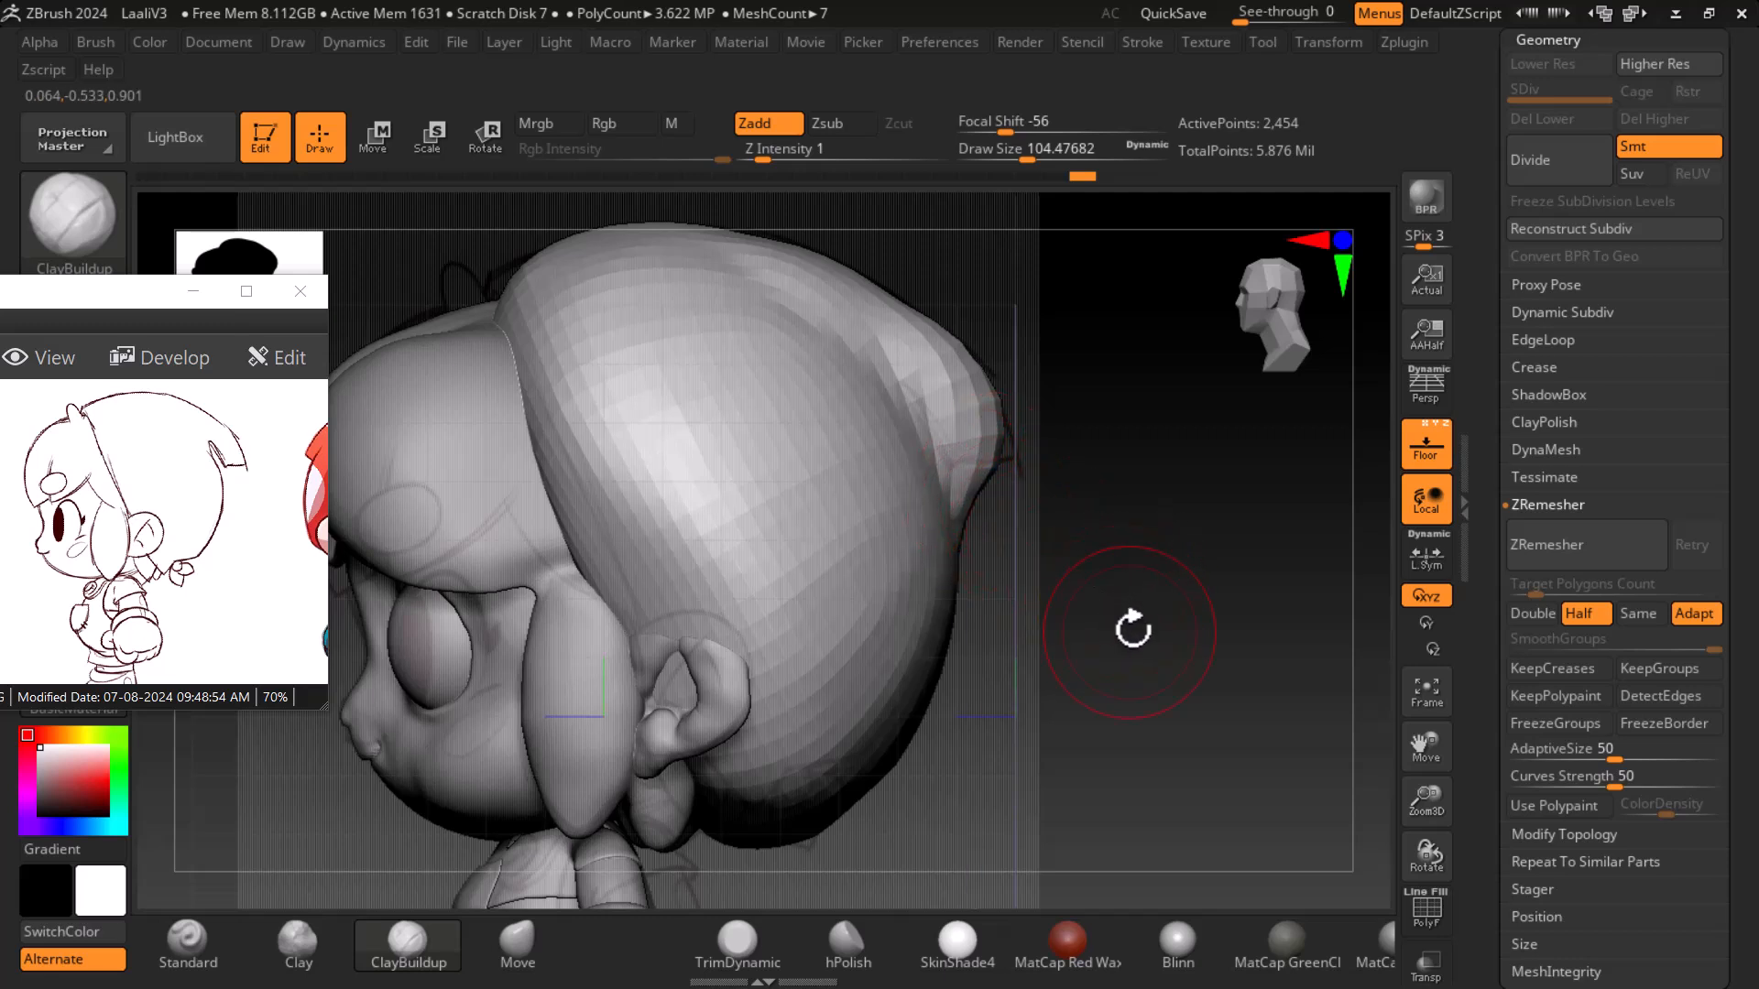
# - Subdivide the helmet once and carve a groove under its rear rim with a smaller Standard brush at focal shift 23
pyautogui.click(186, 942)
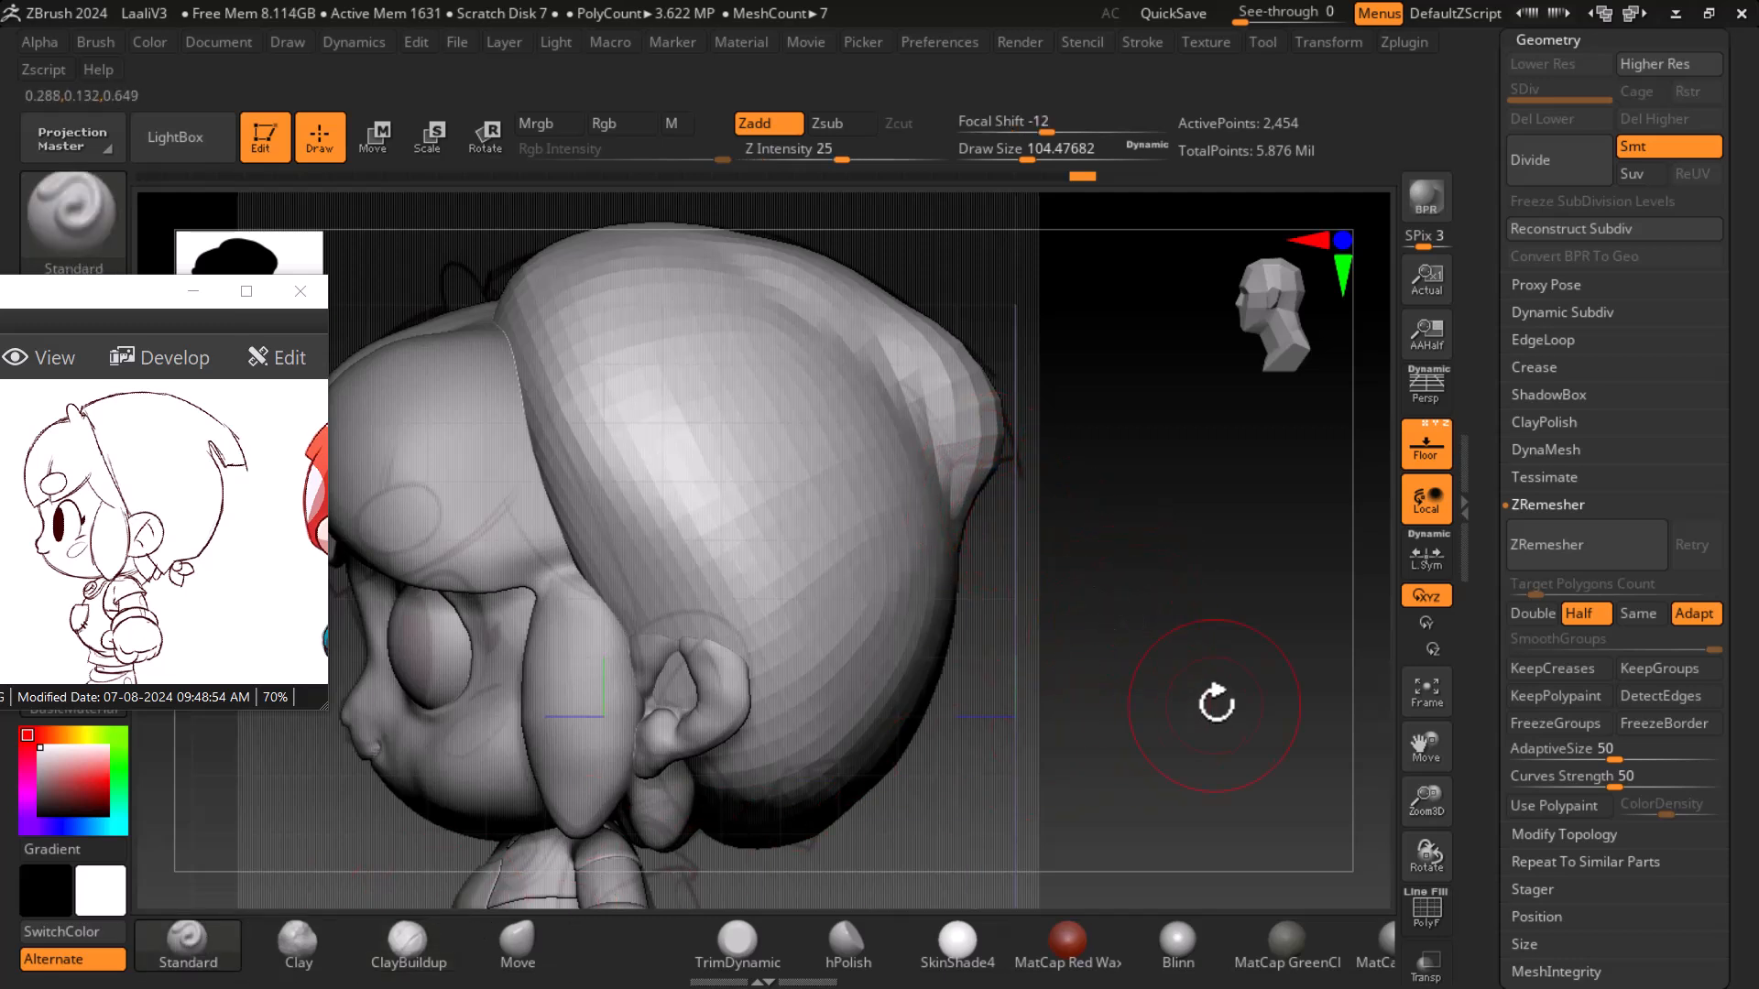
pyautogui.click(1426, 446)
pyautogui.hotkey('ctrl', 'd')
pyautogui.moveTo(1203, 574); pyautogui.dragTo(1233, 575)
pyautogui.press('[')
pyautogui.press('[')
pyautogui.press('[')
pyautogui.press('[')
pyautogui.press('[')
pyautogui.press('[')
pyautogui.press('[')
pyautogui.press('[')
pyautogui.moveTo(1018, 158)
pyautogui.mouseDown()
pyautogui.moveTo(1034, 132)
pyautogui.moveTo(1088, 131)
pyautogui.mouseUp()
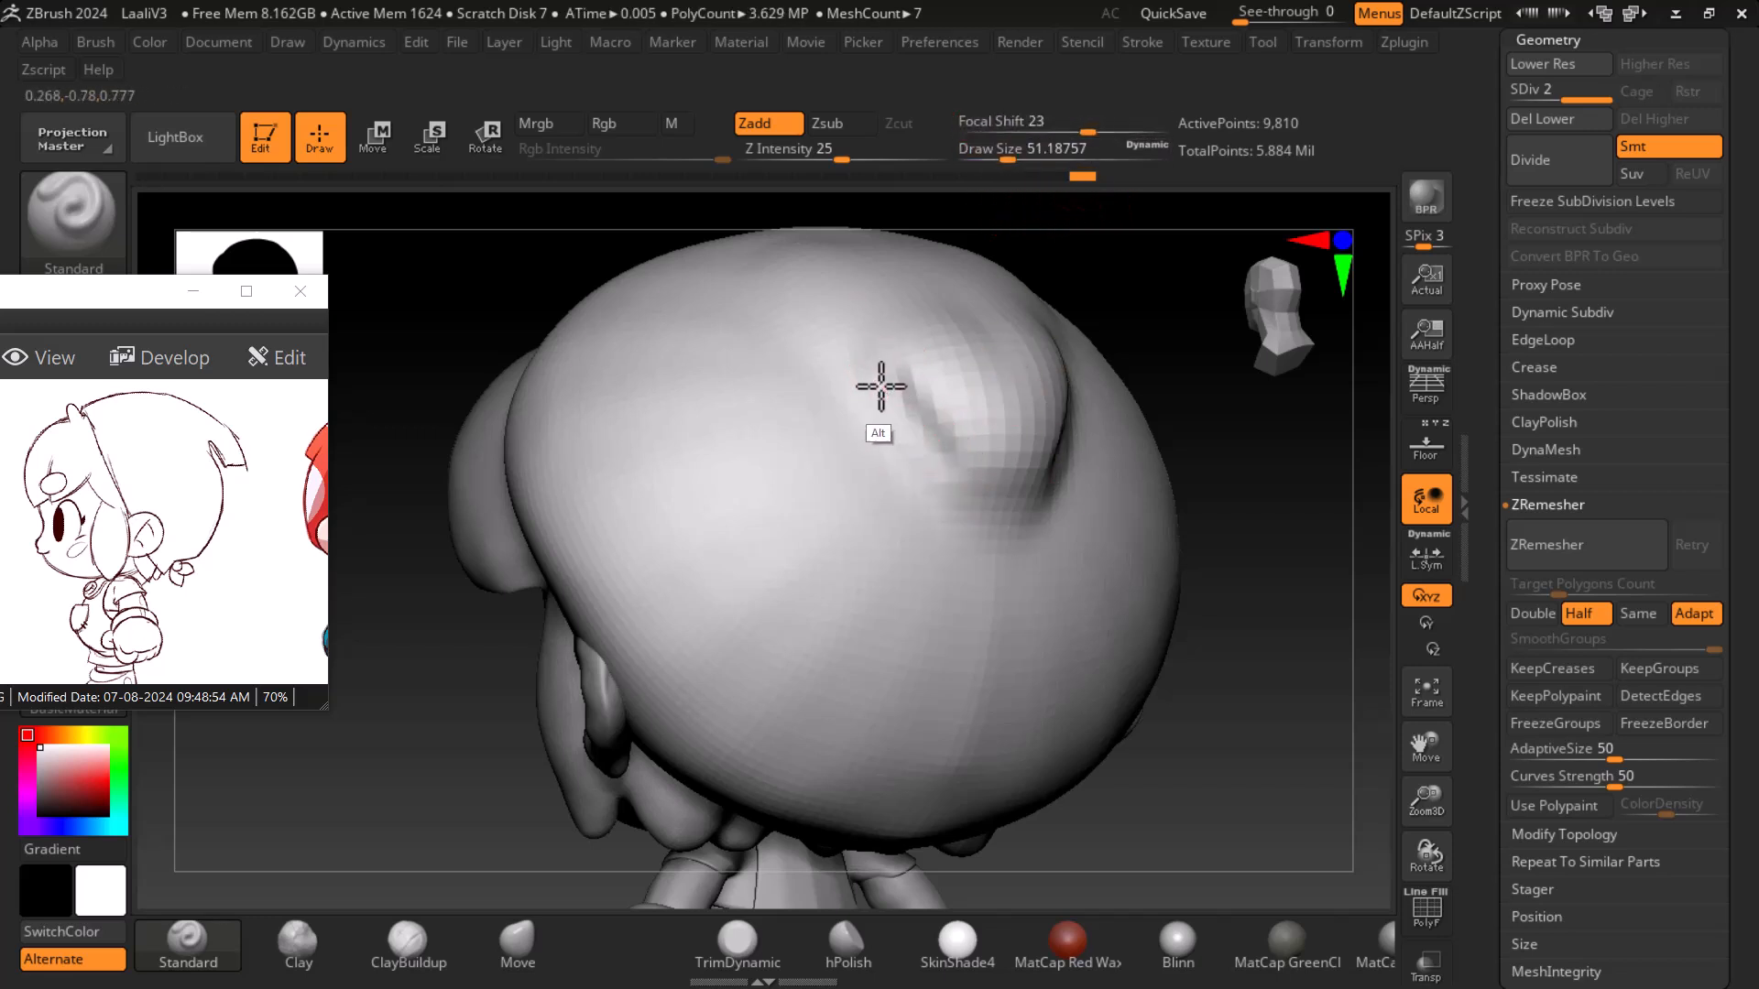
pyautogui.moveTo(1194, 546); pyautogui.dragTo(1197, 538)
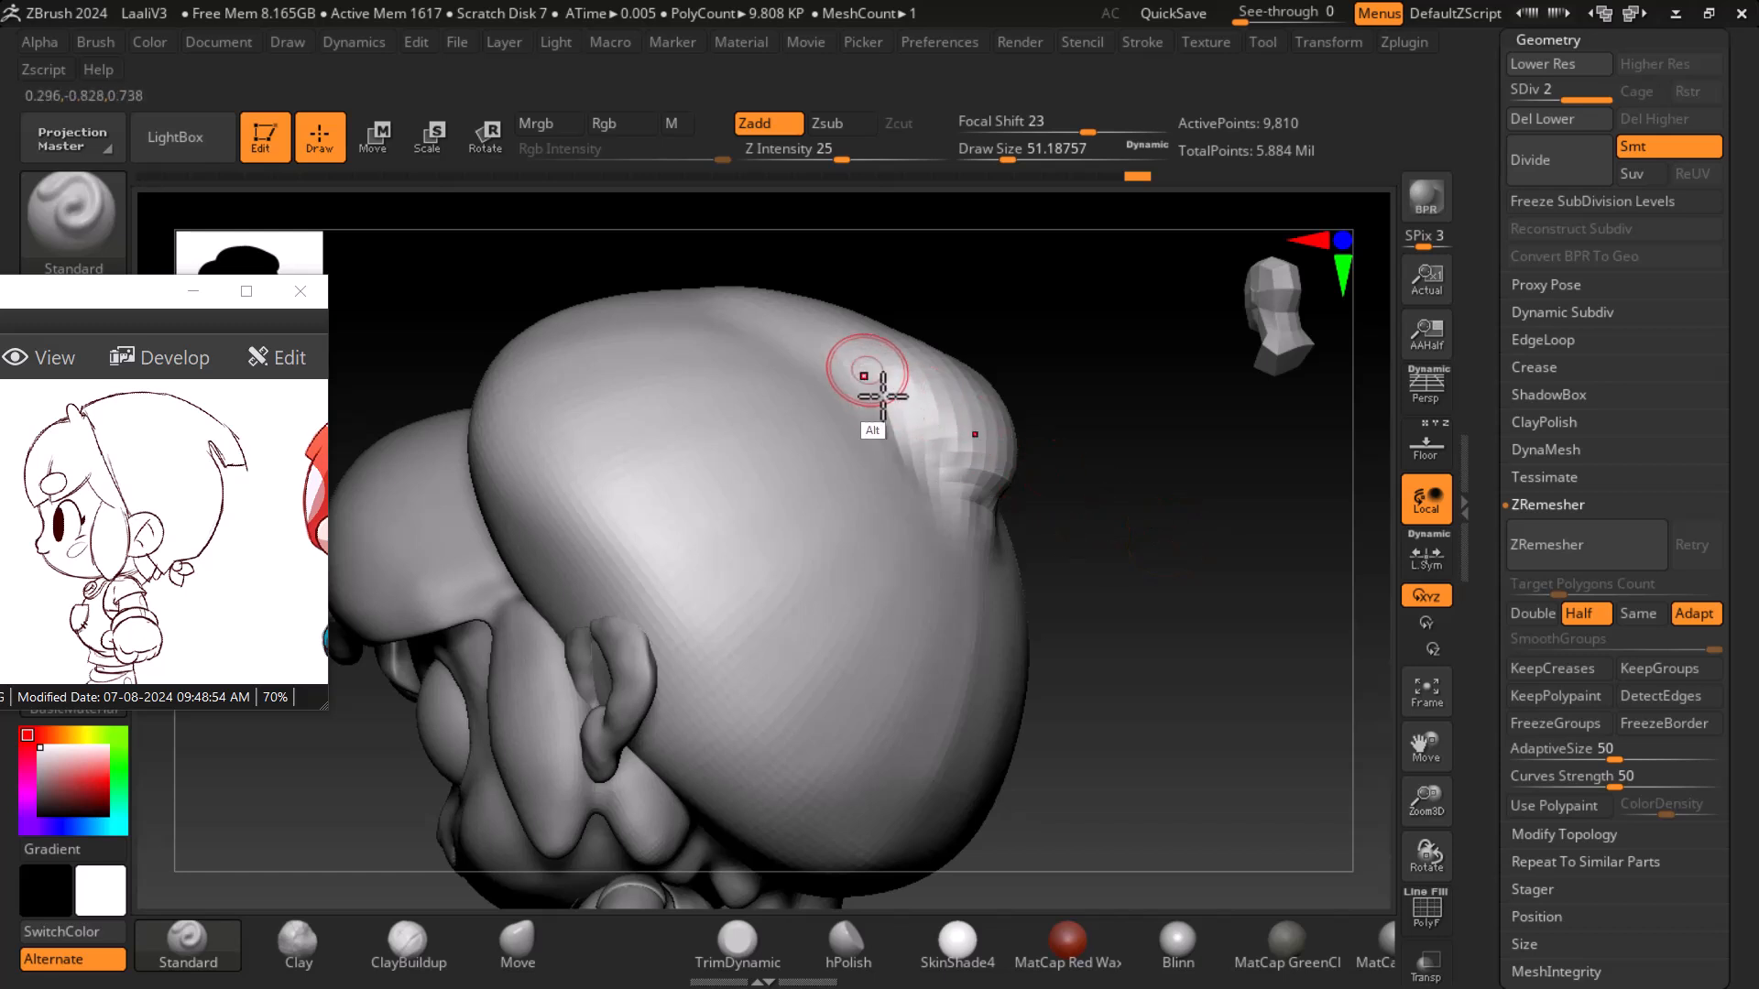
pyautogui.keyDown('alt'); pyautogui.moveTo(952, 478); pyautogui.dragTo(982, 515); pyautogui.keyUp('alt')
pyautogui.moveTo(1110, 548)
pyautogui.mouseDown()
pyautogui.moveTo(1173, 558)
pyautogui.moveTo(1156, 551)
pyautogui.moveTo(1152, 579)
pyautogui.mouseUp()
pyautogui.keyDown('alt'); pyautogui.moveTo(907, 389); pyautogui.dragTo(955, 501); pyautogui.keyUp('alt')
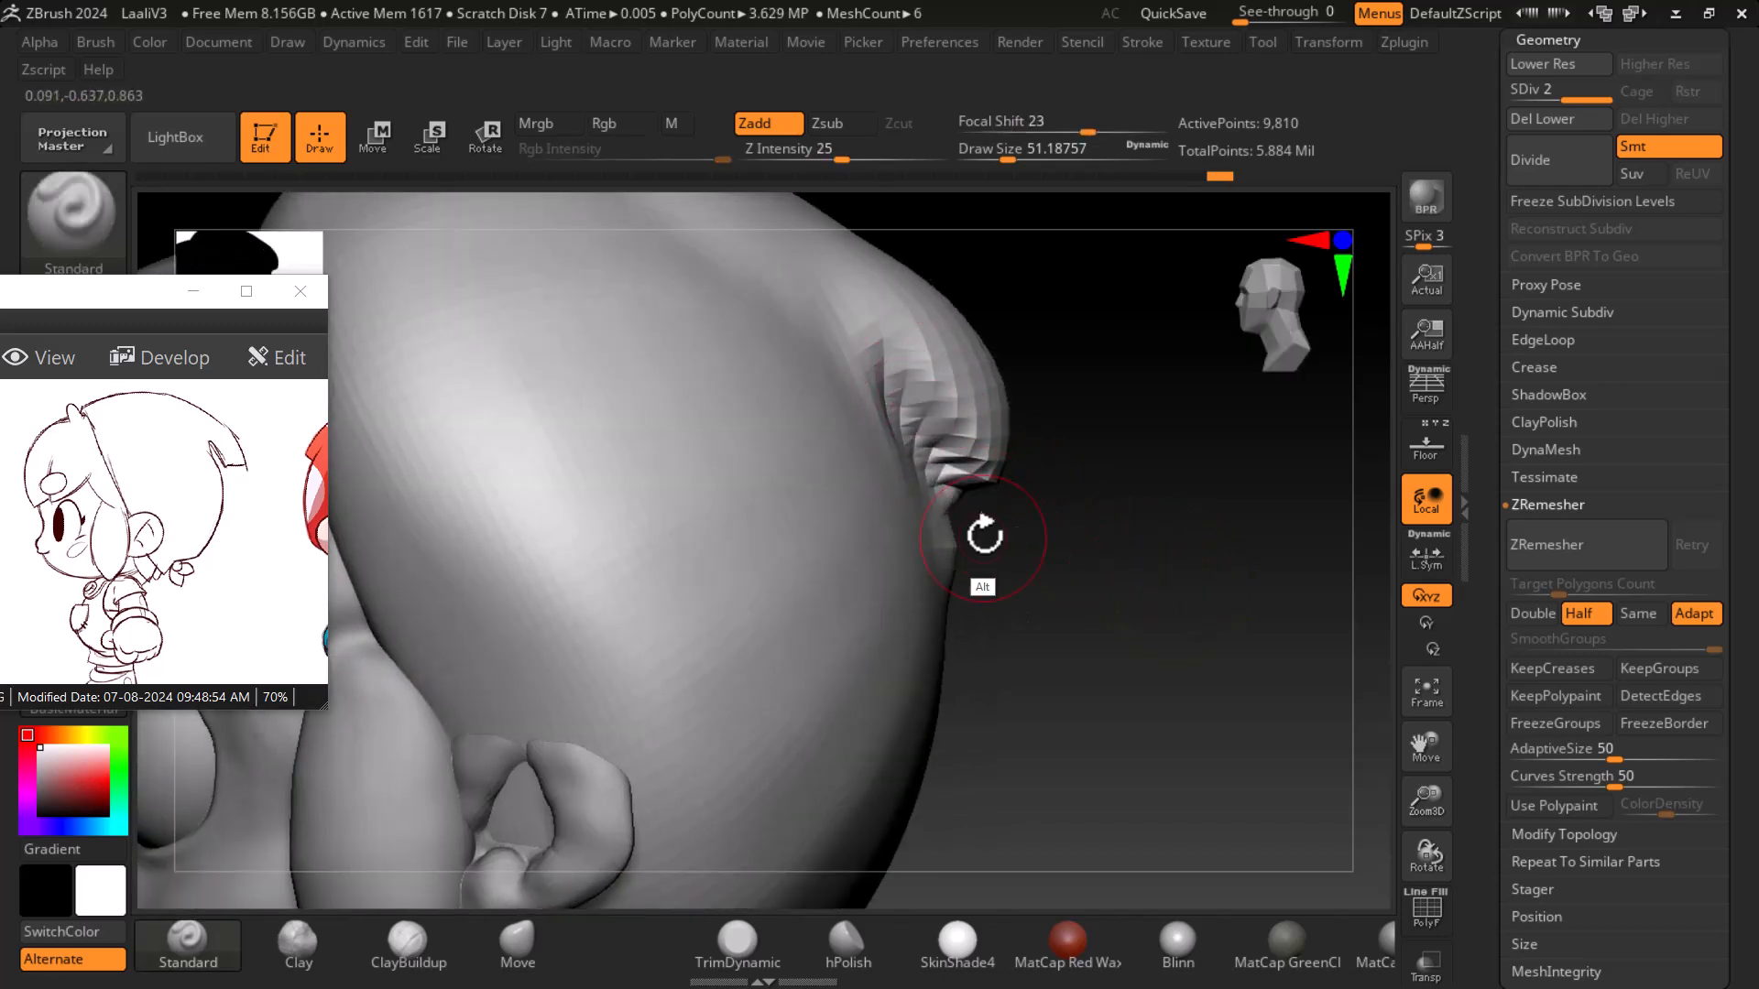
# - Subdivide the helmet up to level 5 while deepening the groove under the rim with a smaller Standard brush
pyautogui.hotkey('ctrl', 'd')
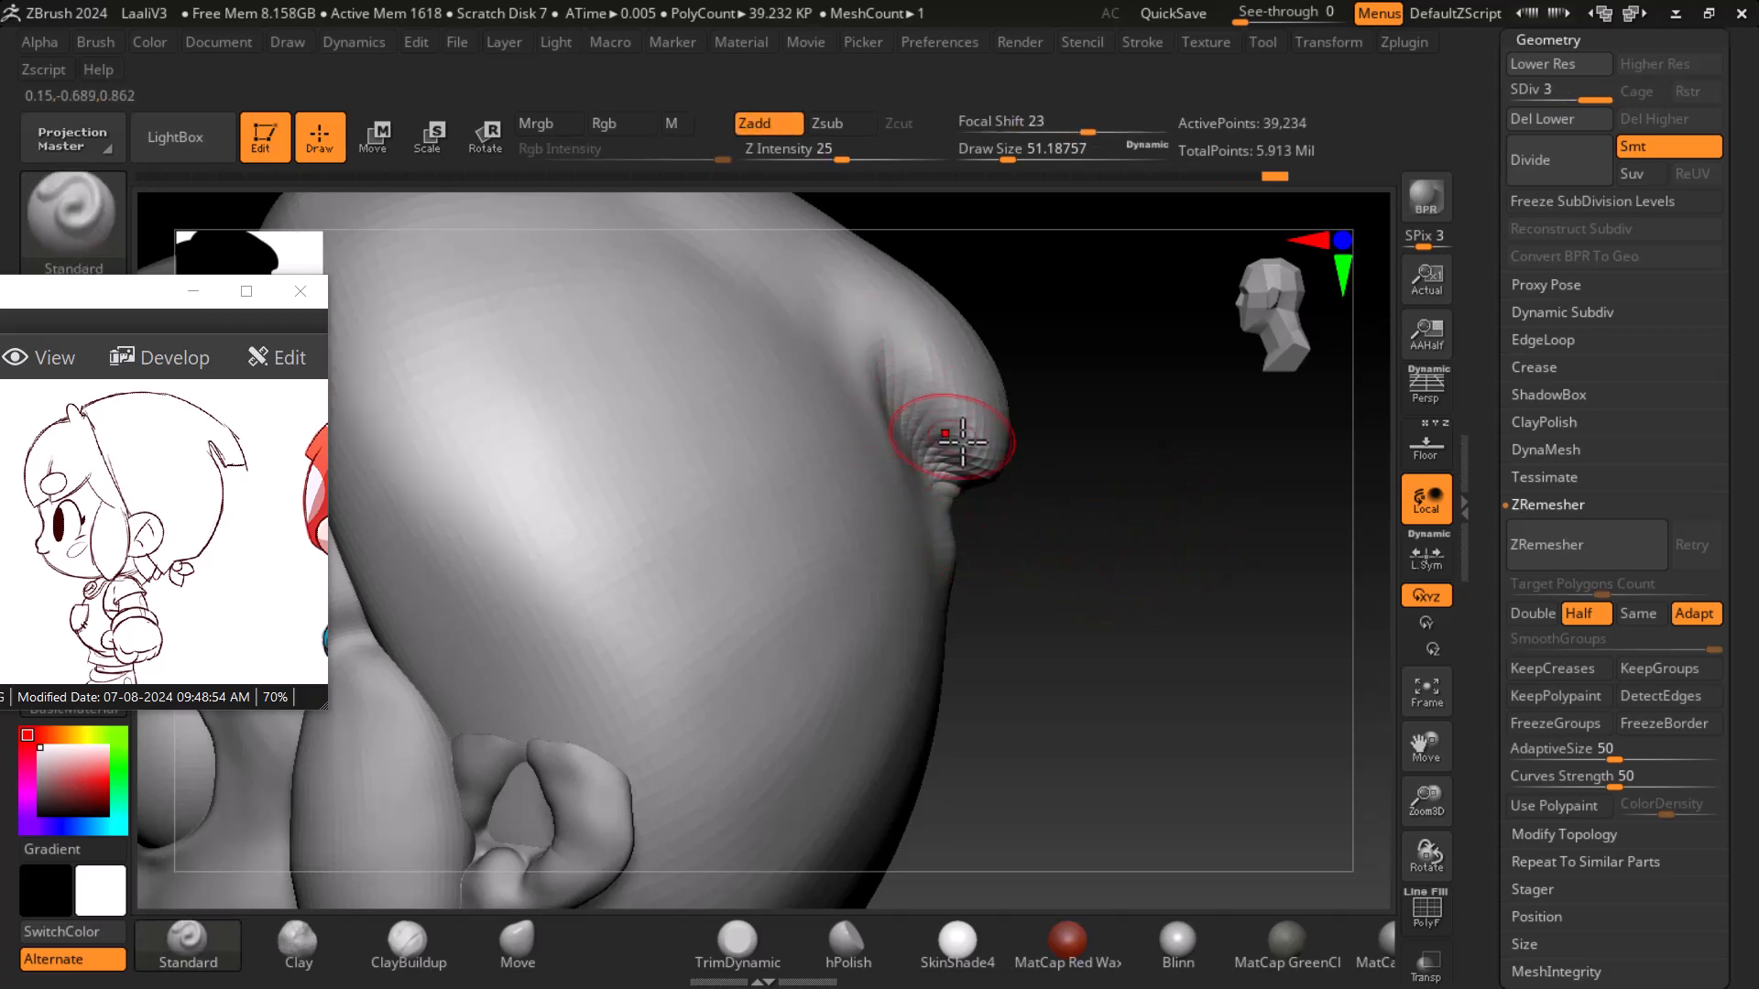
pyautogui.click(1416, 435)
pyautogui.moveTo(1169, 523); pyautogui.dragTo(978, 515)
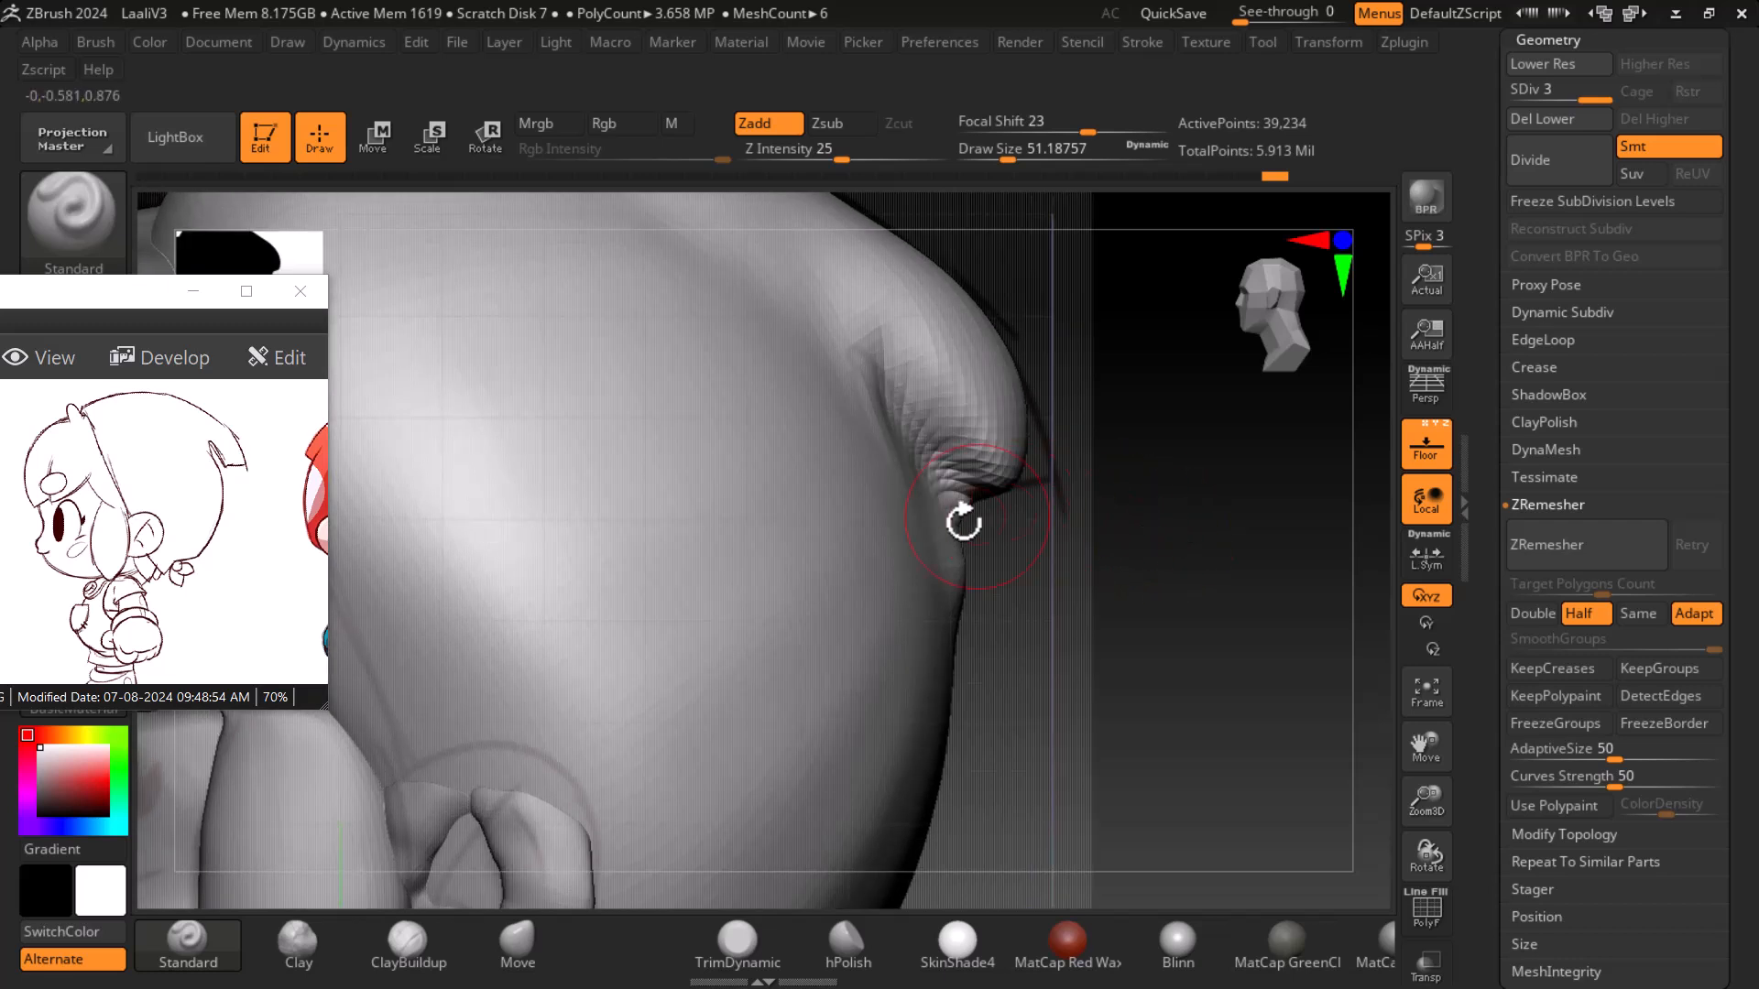
pyautogui.press('[')
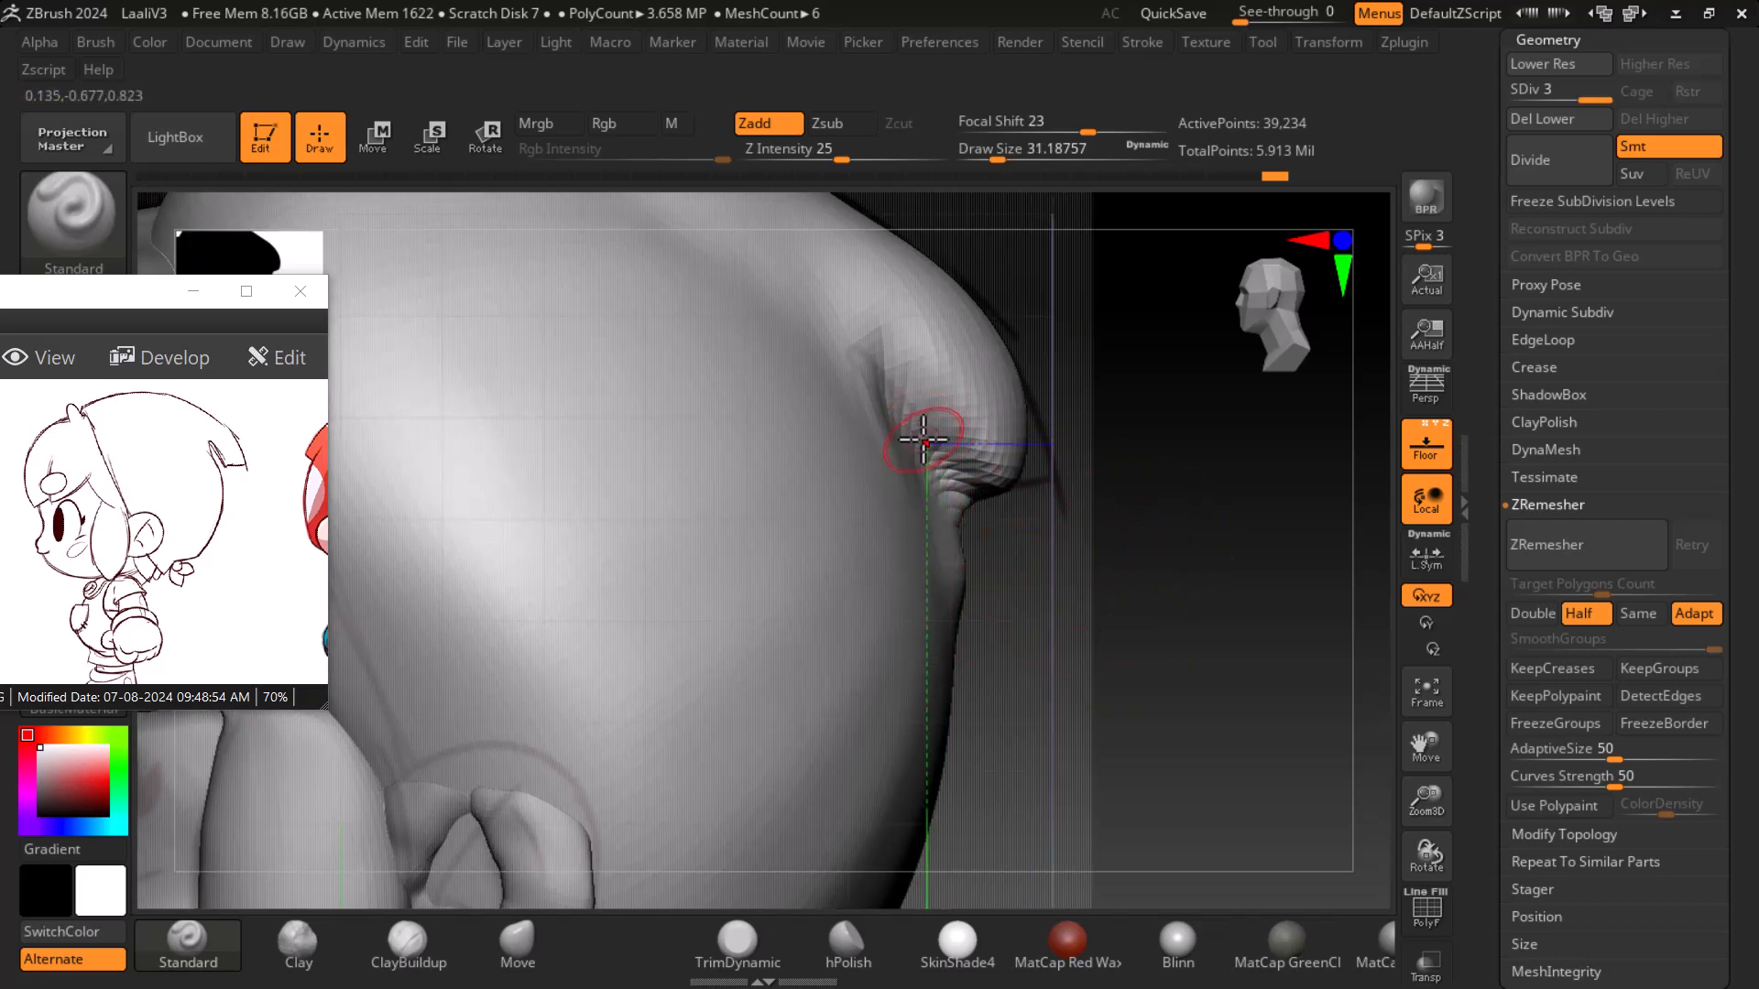
pyautogui.keyDown('alt'); pyautogui.moveTo(955, 490); pyautogui.dragTo(949, 491); pyautogui.keyUp('alt')
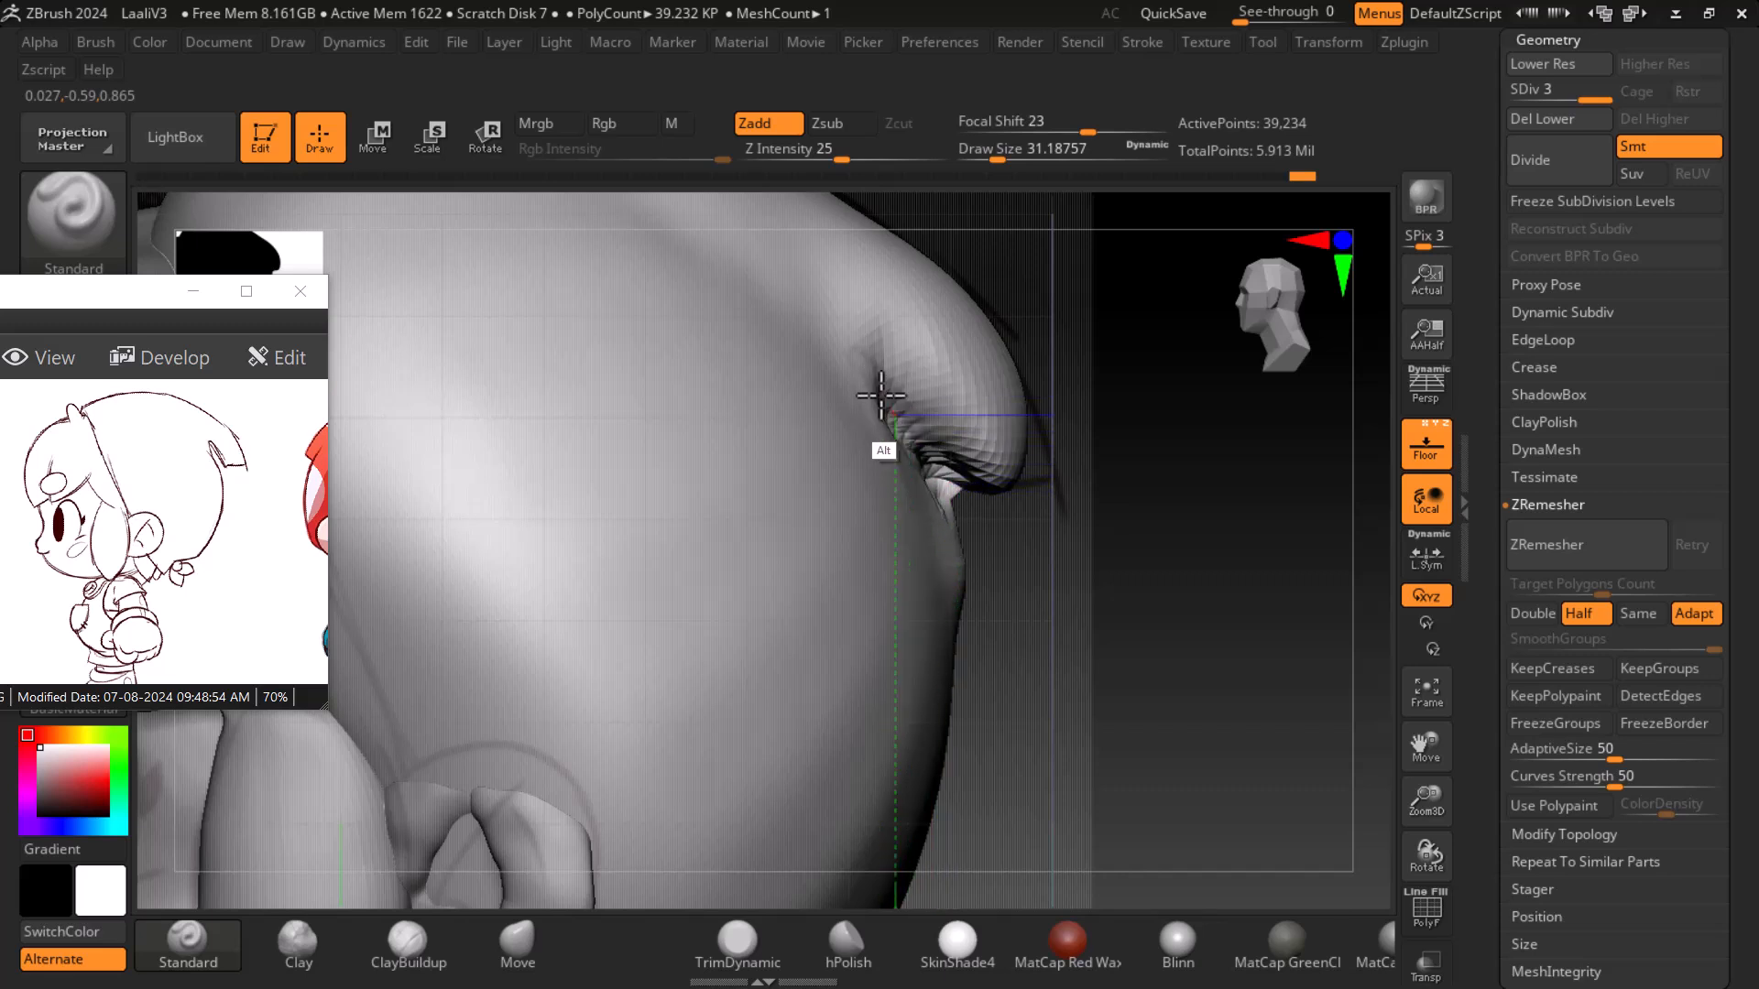
pyautogui.press('d')
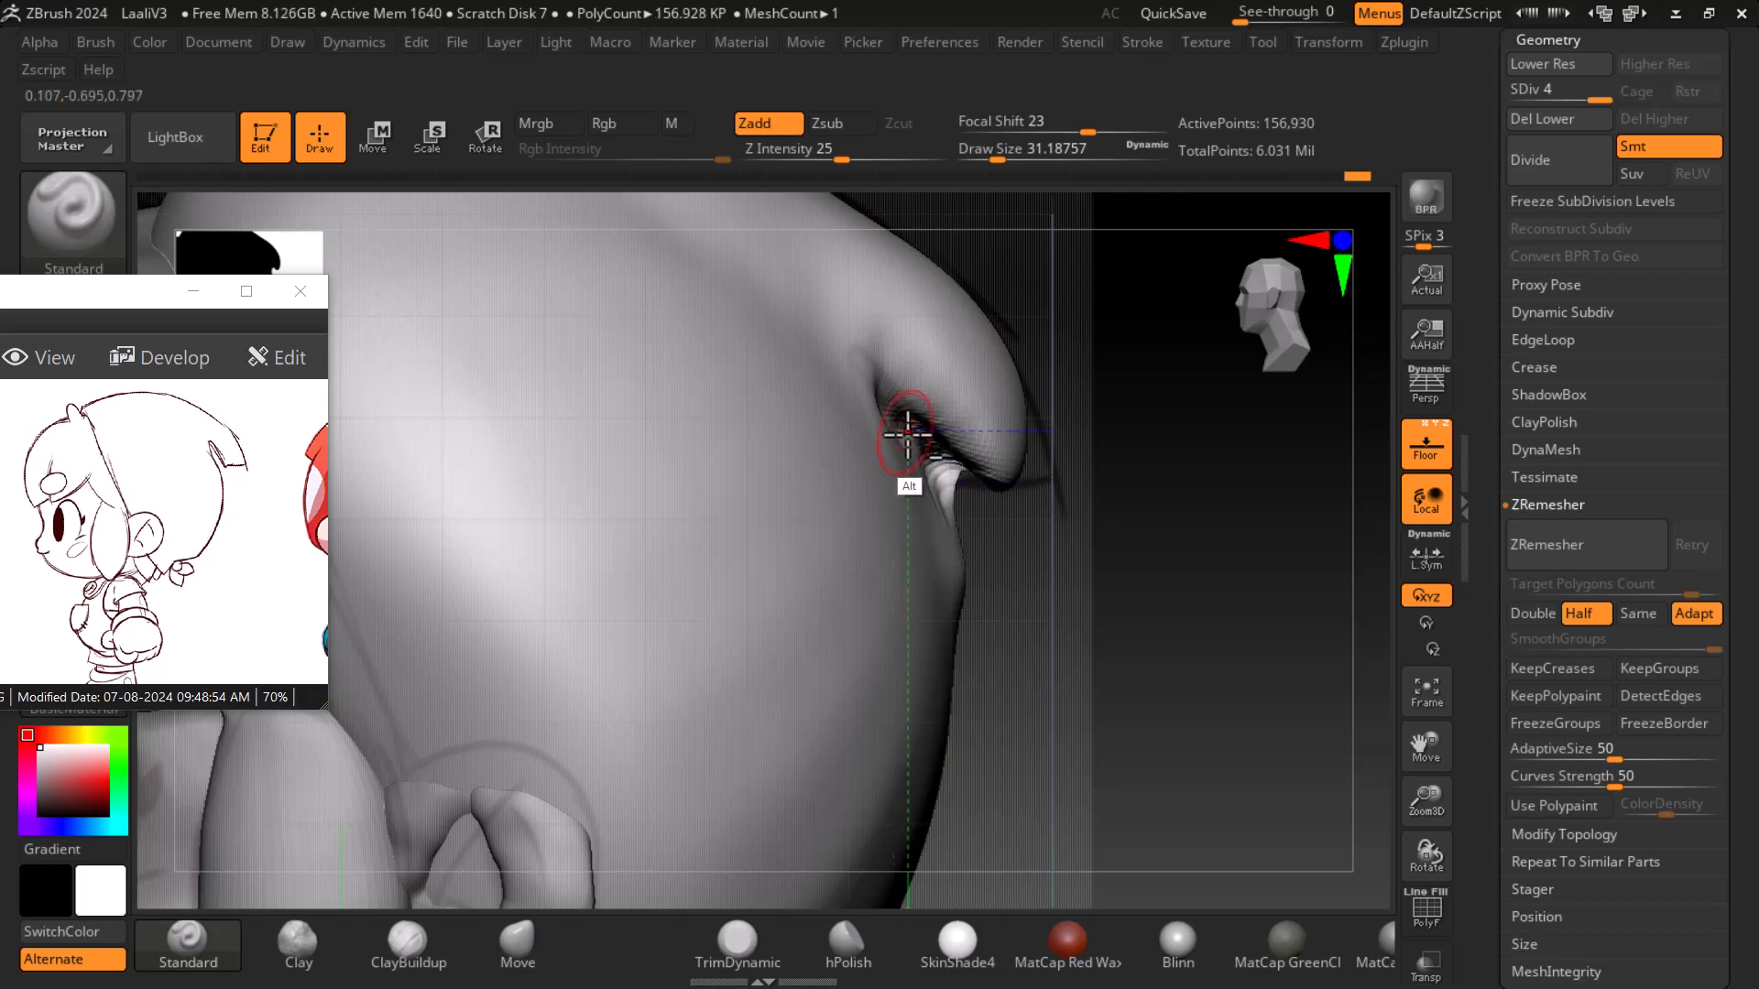
pyautogui.press('d')
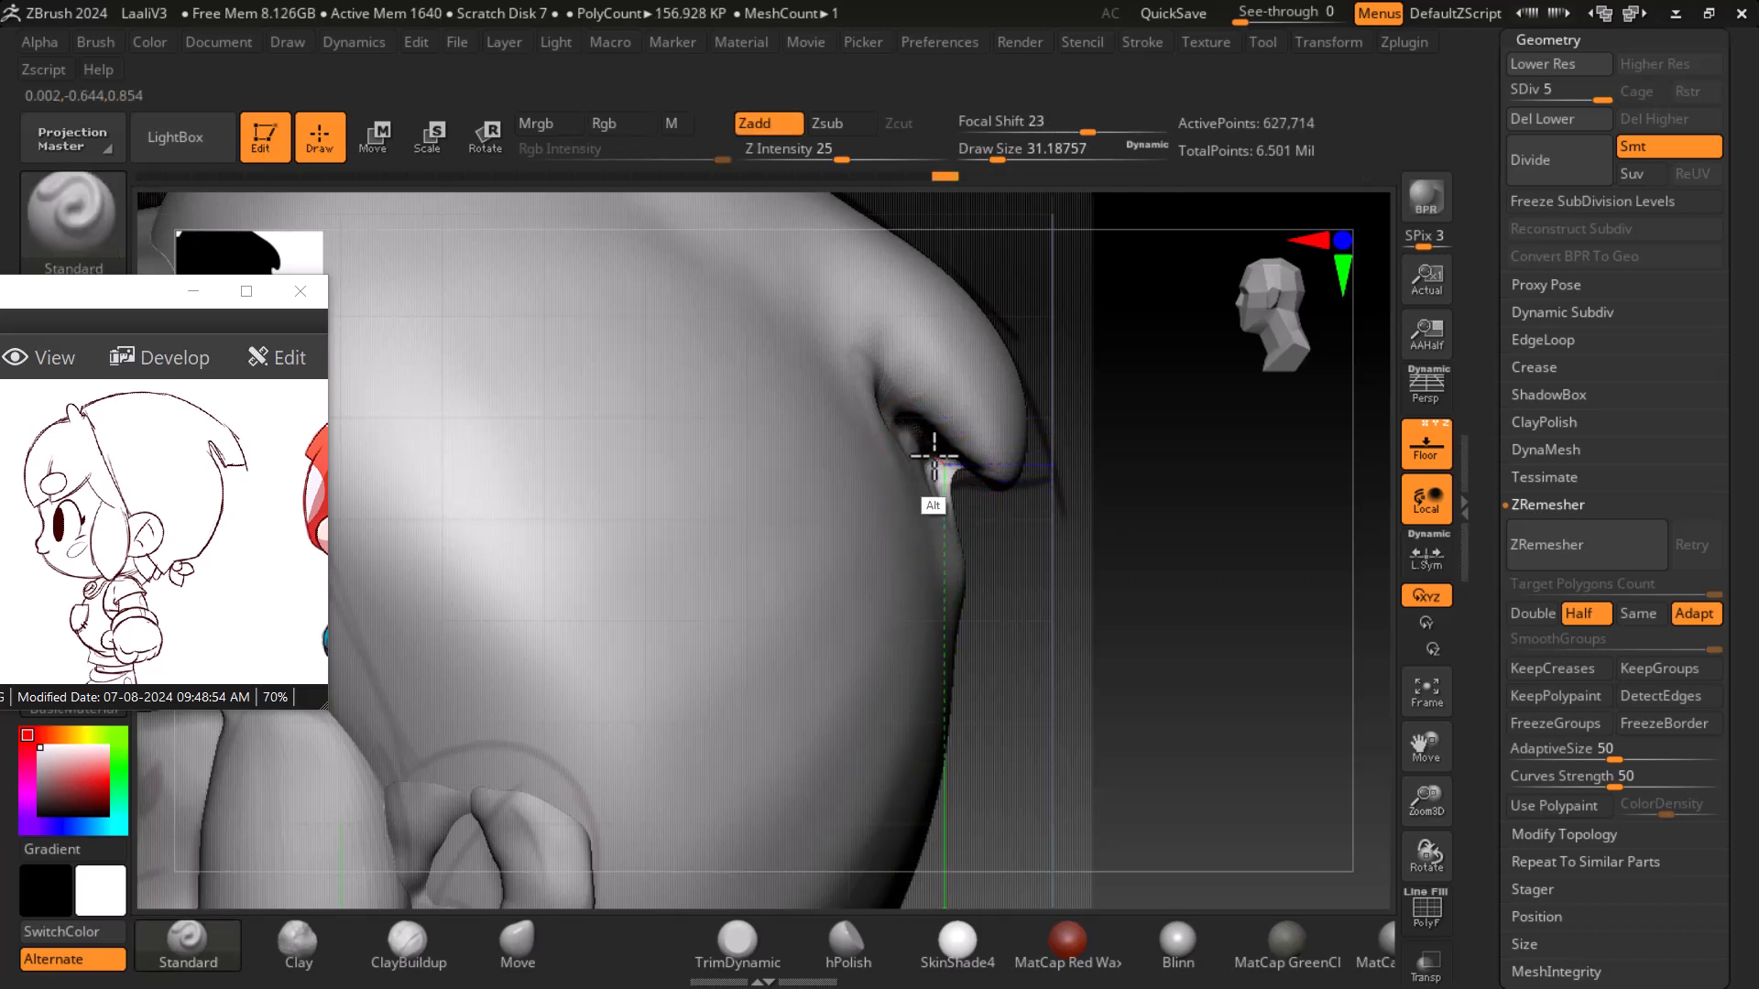
# - Smooth and recarve the crease under the helmet's rear rim
pyautogui.press('shift')
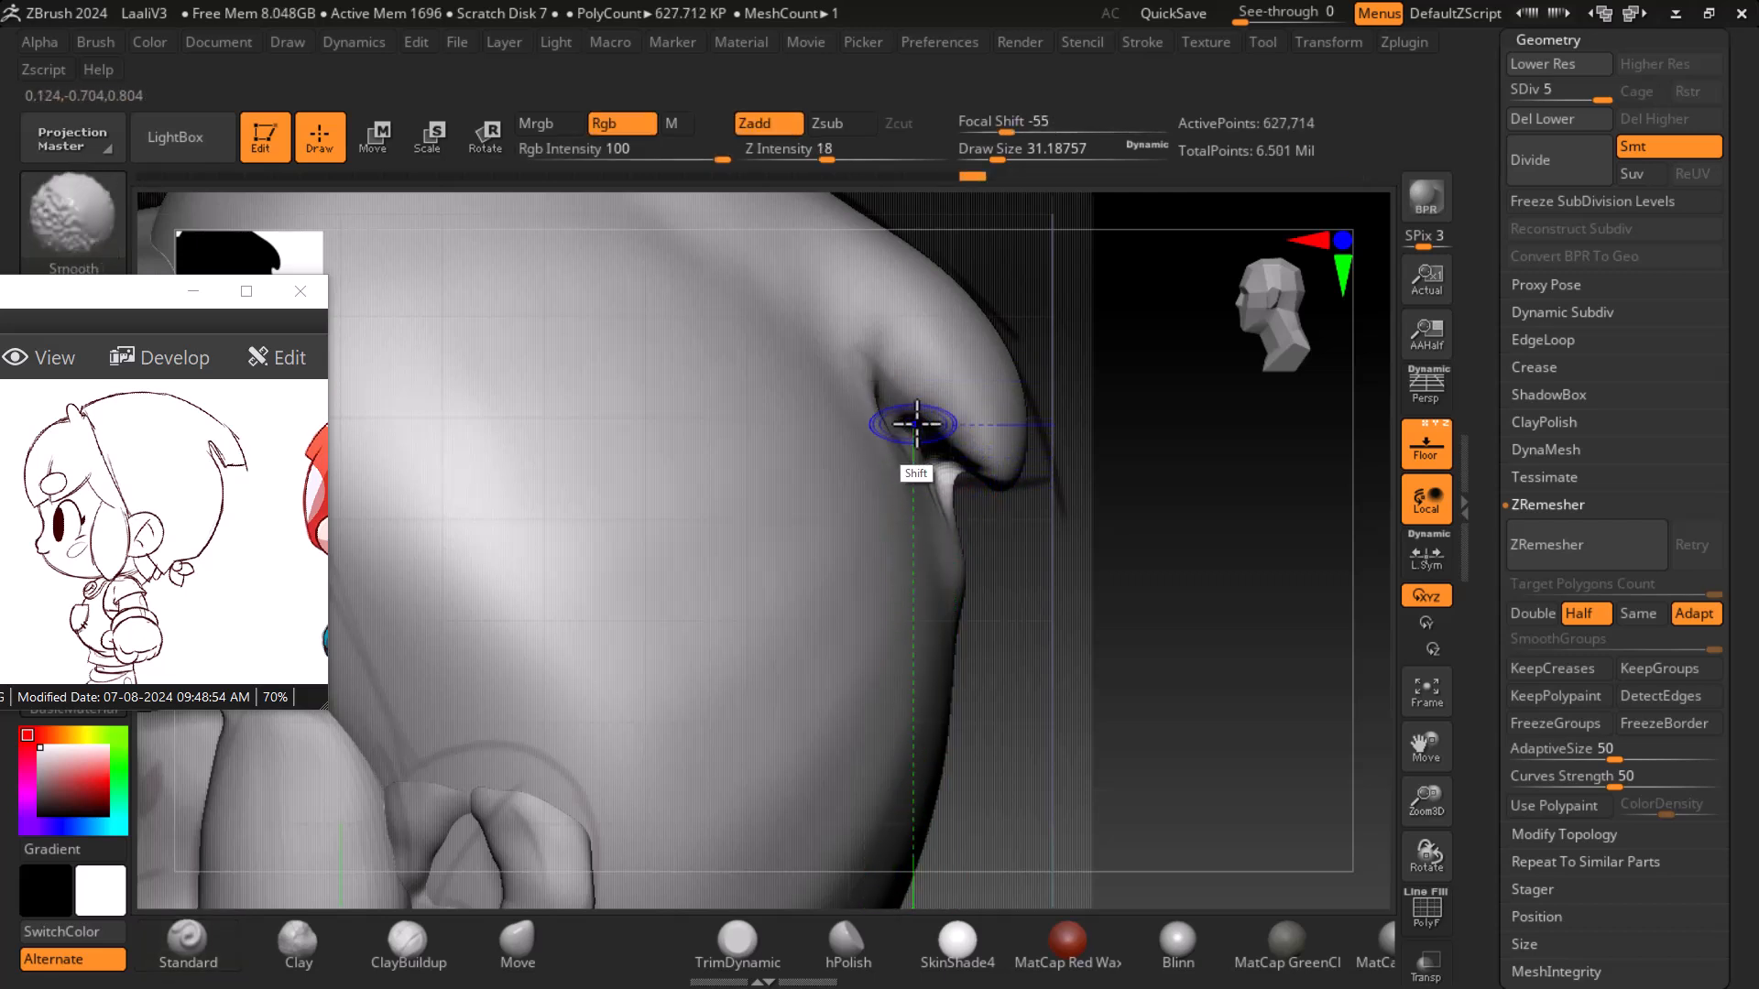
pyautogui.moveTo(1203, 587)
pyautogui.mouseDown()
pyautogui.moveTo(1170, 581)
pyautogui.moveTo(903, 333)
pyautogui.mouseUp()
pyautogui.moveTo(1181, 547); pyautogui.dragTo(1150, 523)
pyautogui.press('shift')
pyautogui.moveTo(1182, 586); pyautogui.dragTo(1228, 573)
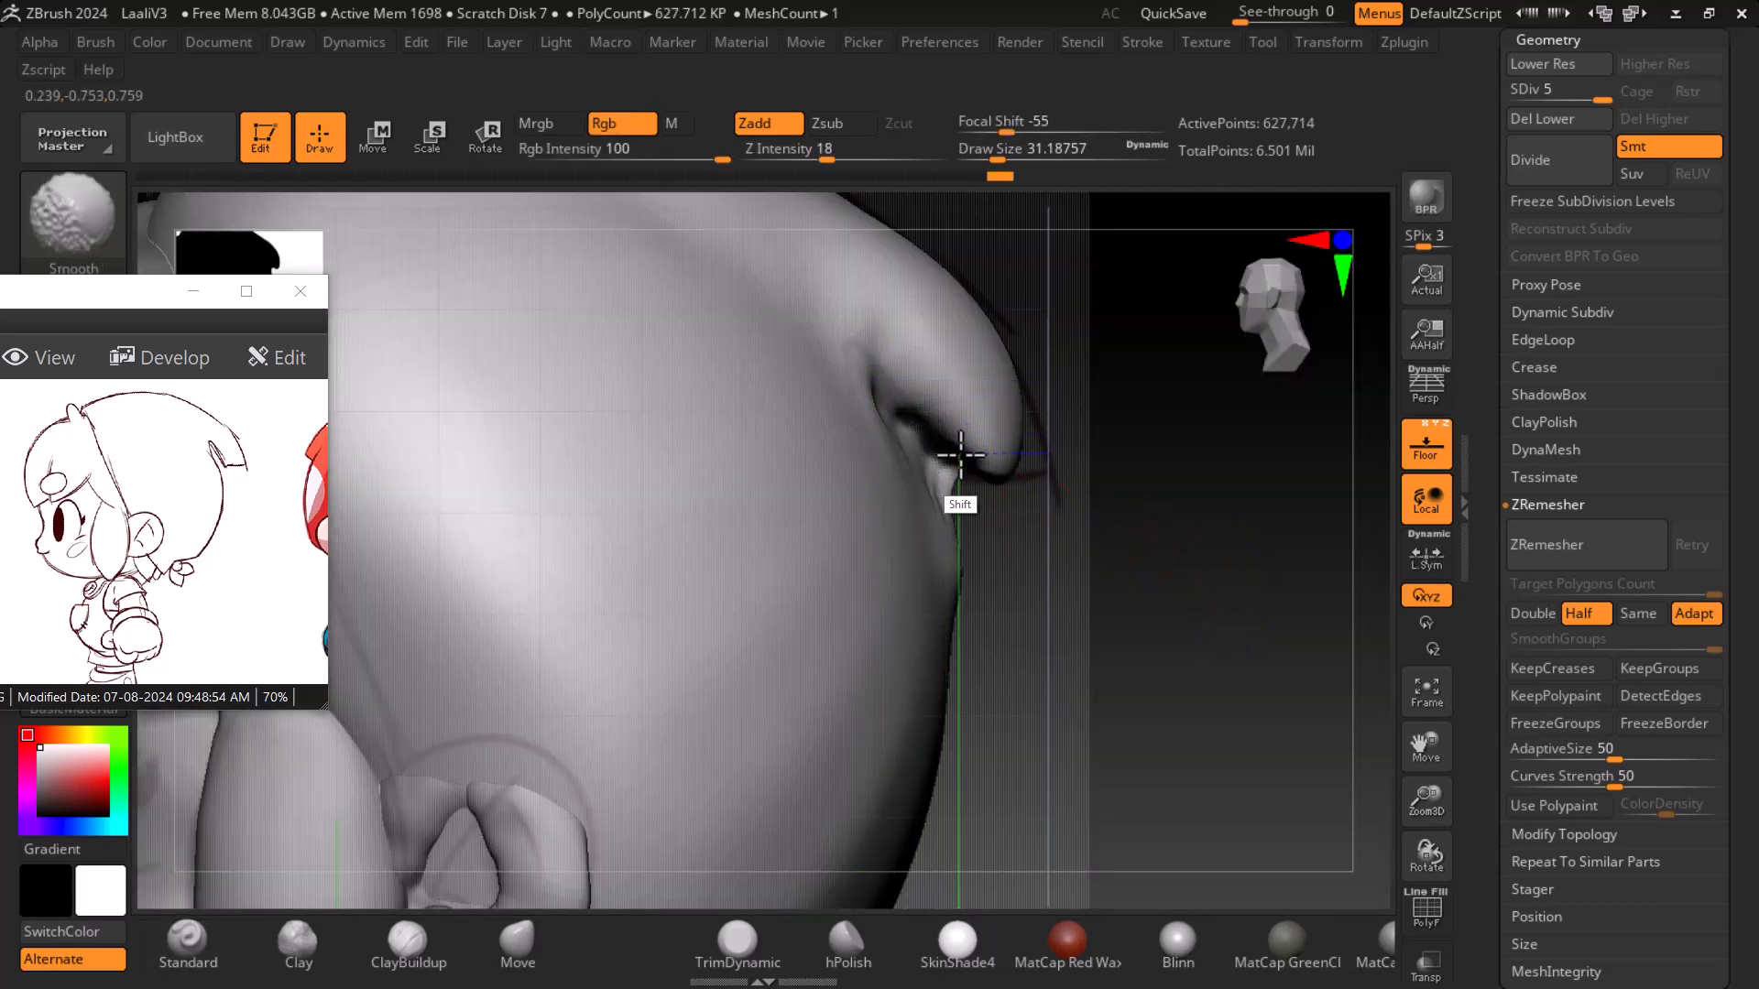
pyautogui.moveTo(1237, 581)
pyautogui.mouseDown()
pyautogui.moveTo(1119, 514)
pyautogui.moveTo(1138, 483)
pyautogui.moveTo(1225, 516)
pyautogui.mouseUp()
pyautogui.moveTo(1300, 464)
pyautogui.mouseDown()
pyautogui.moveTo(1307, 498)
pyautogui.moveTo(1262, 525)
pyautogui.moveTo(1295, 522)
pyautogui.moveTo(1249, 556)
pyautogui.moveTo(1037, 529)
pyautogui.moveTo(1243, 506)
pyautogui.moveTo(1223, 569)
pyautogui.mouseUp()
pyautogui.keyDown('alt'); pyautogui.moveTo(1041, 529); pyautogui.dragTo(1026, 515); pyautogui.keyUp('alt')
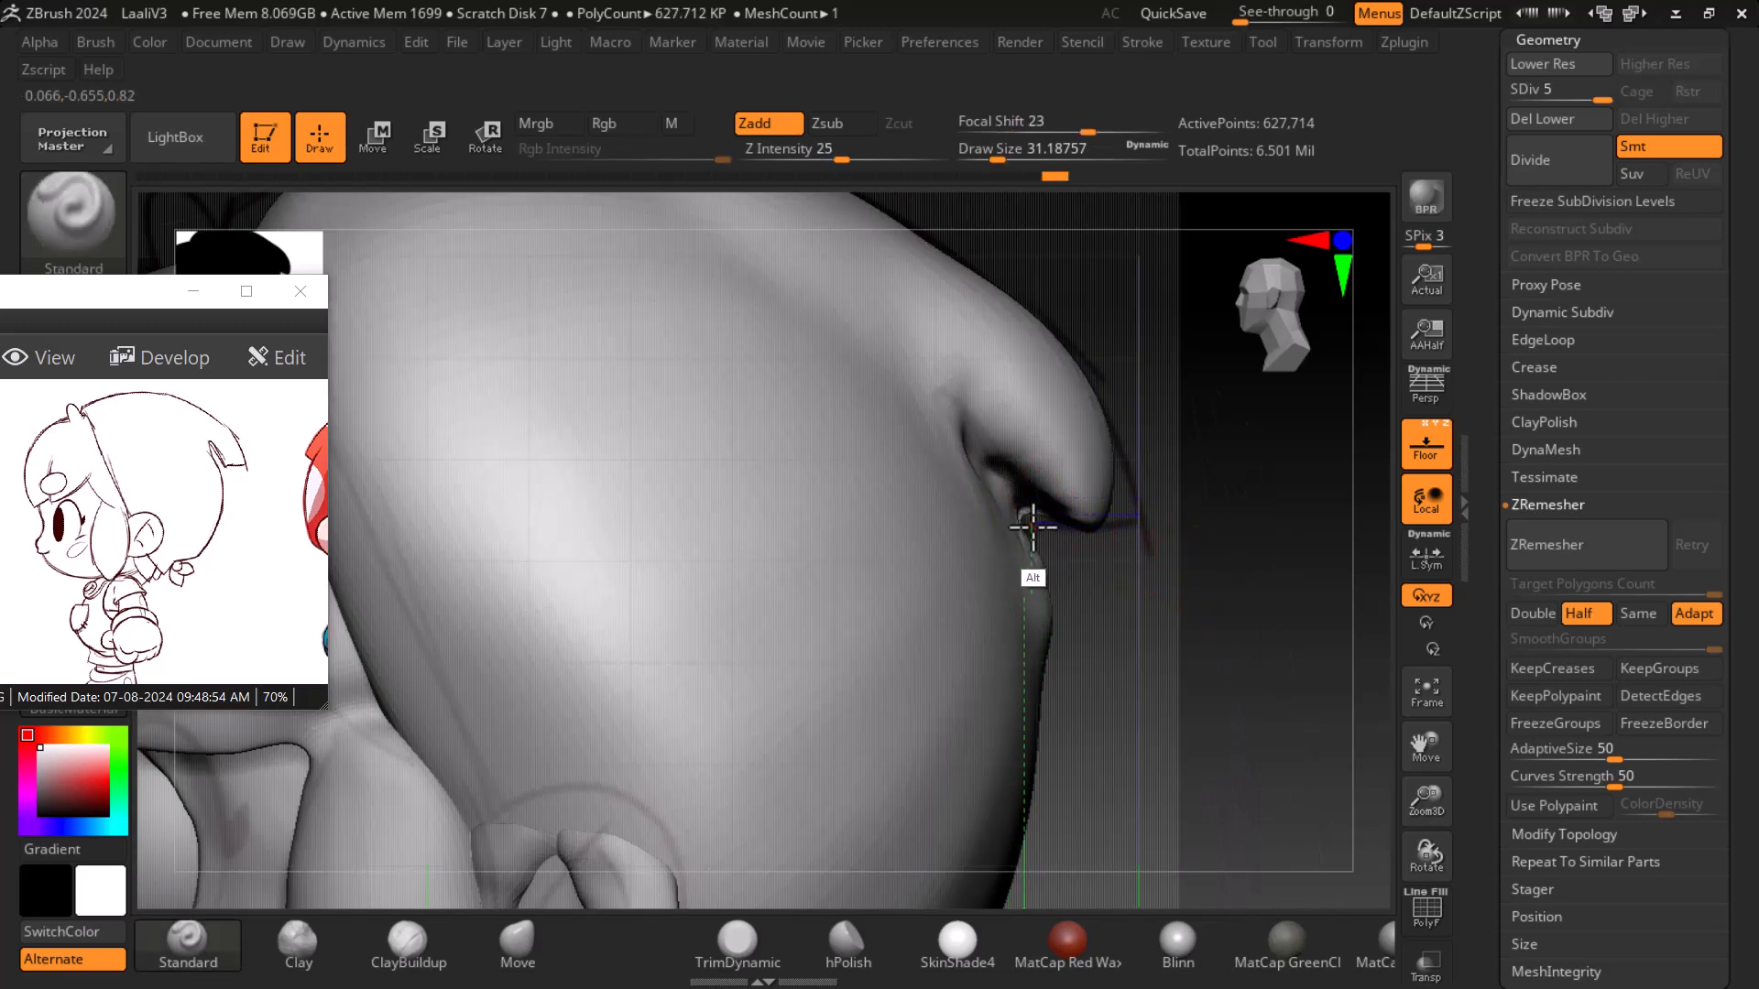
# - Remesh the helmet twice with ZRemesher, panning the reference image to the coloured front drawing
pyautogui.click(1558, 548)
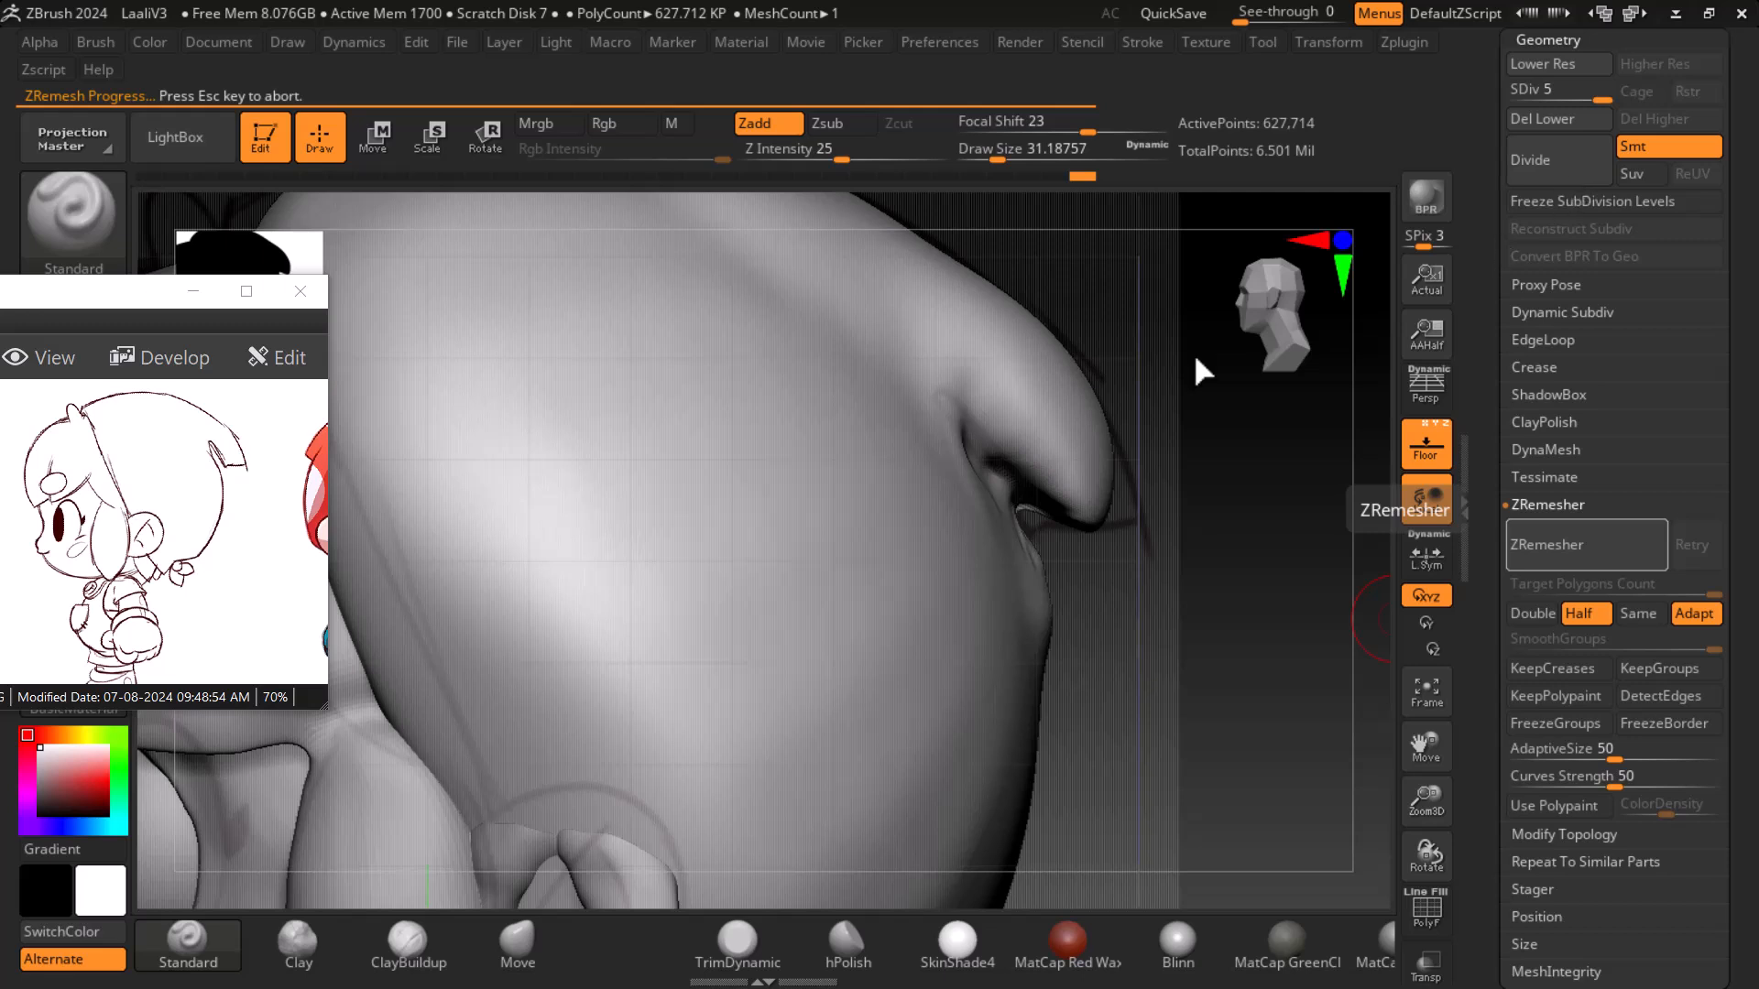
pyautogui.moveTo(235, 519)
pyautogui.mouseDown()
pyautogui.moveTo(17, 548)
pyautogui.moveTo(78, 551)
pyautogui.moveTo(44, 558)
pyautogui.mouseUp()
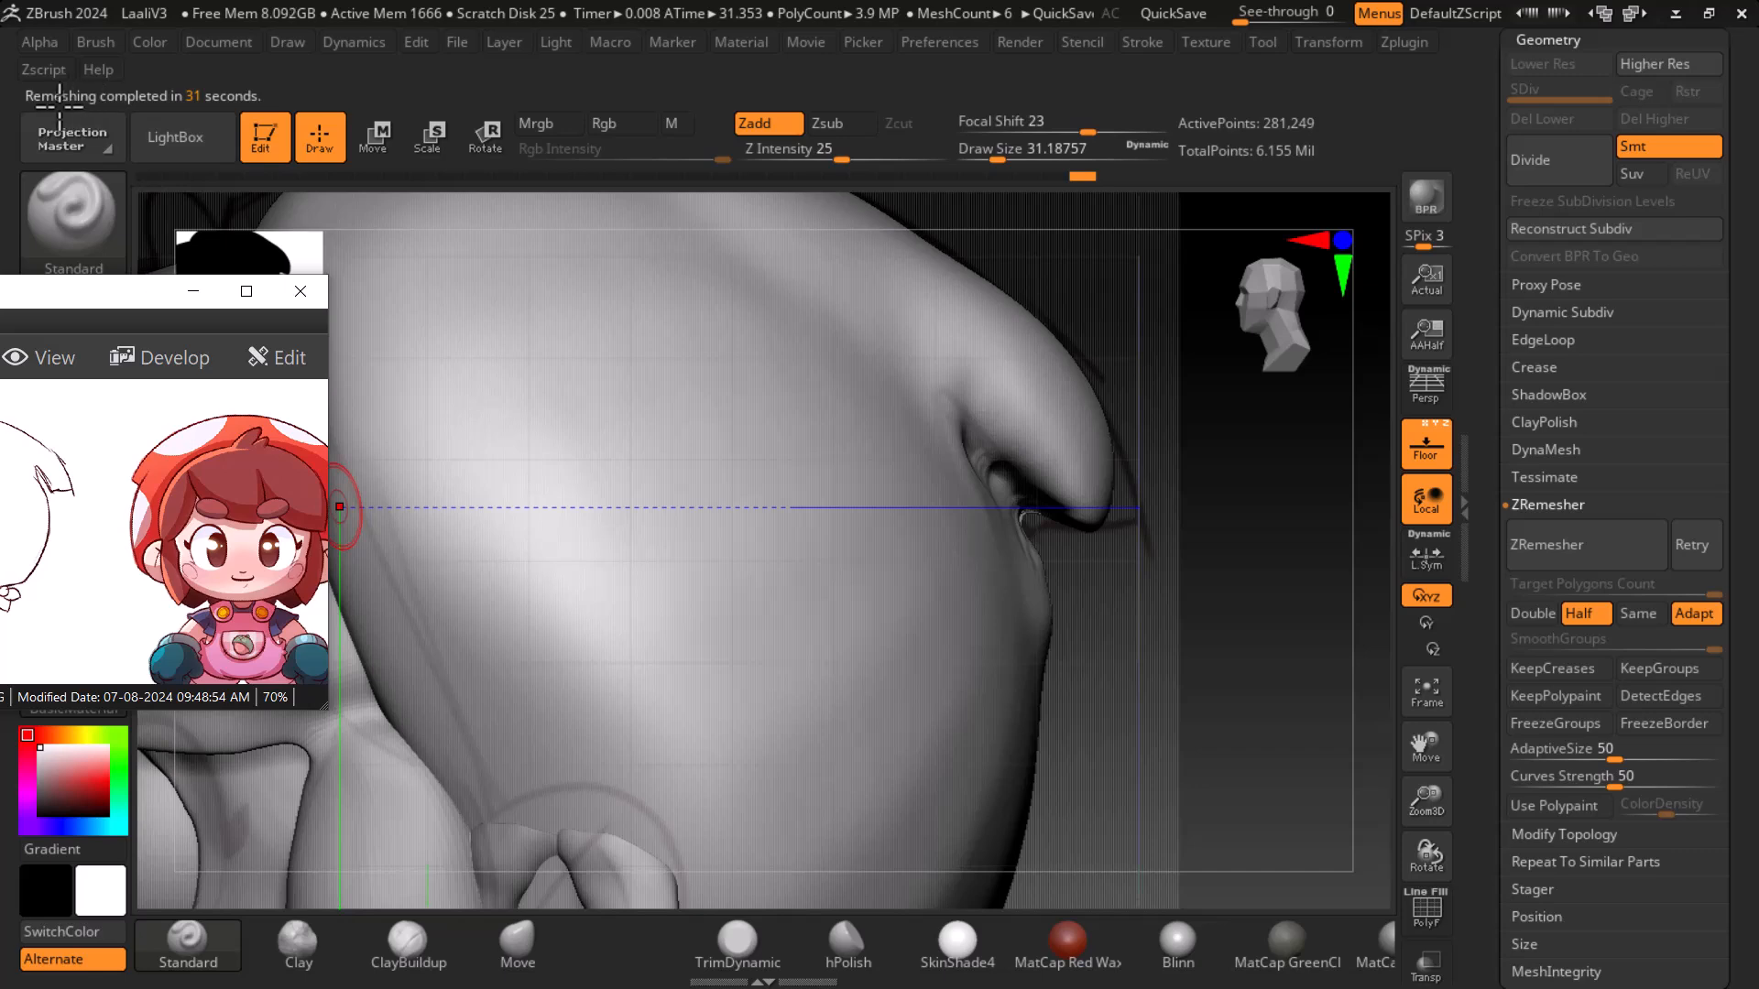
pyautogui.moveTo(1228, 601)
pyautogui.mouseDown()
pyautogui.moveTo(1173, 601)
pyautogui.moveTo(1182, 616)
pyautogui.moveTo(1307, 597)
pyautogui.moveTo(1370, 609)
pyautogui.mouseUp()
pyautogui.click(1580, 544)
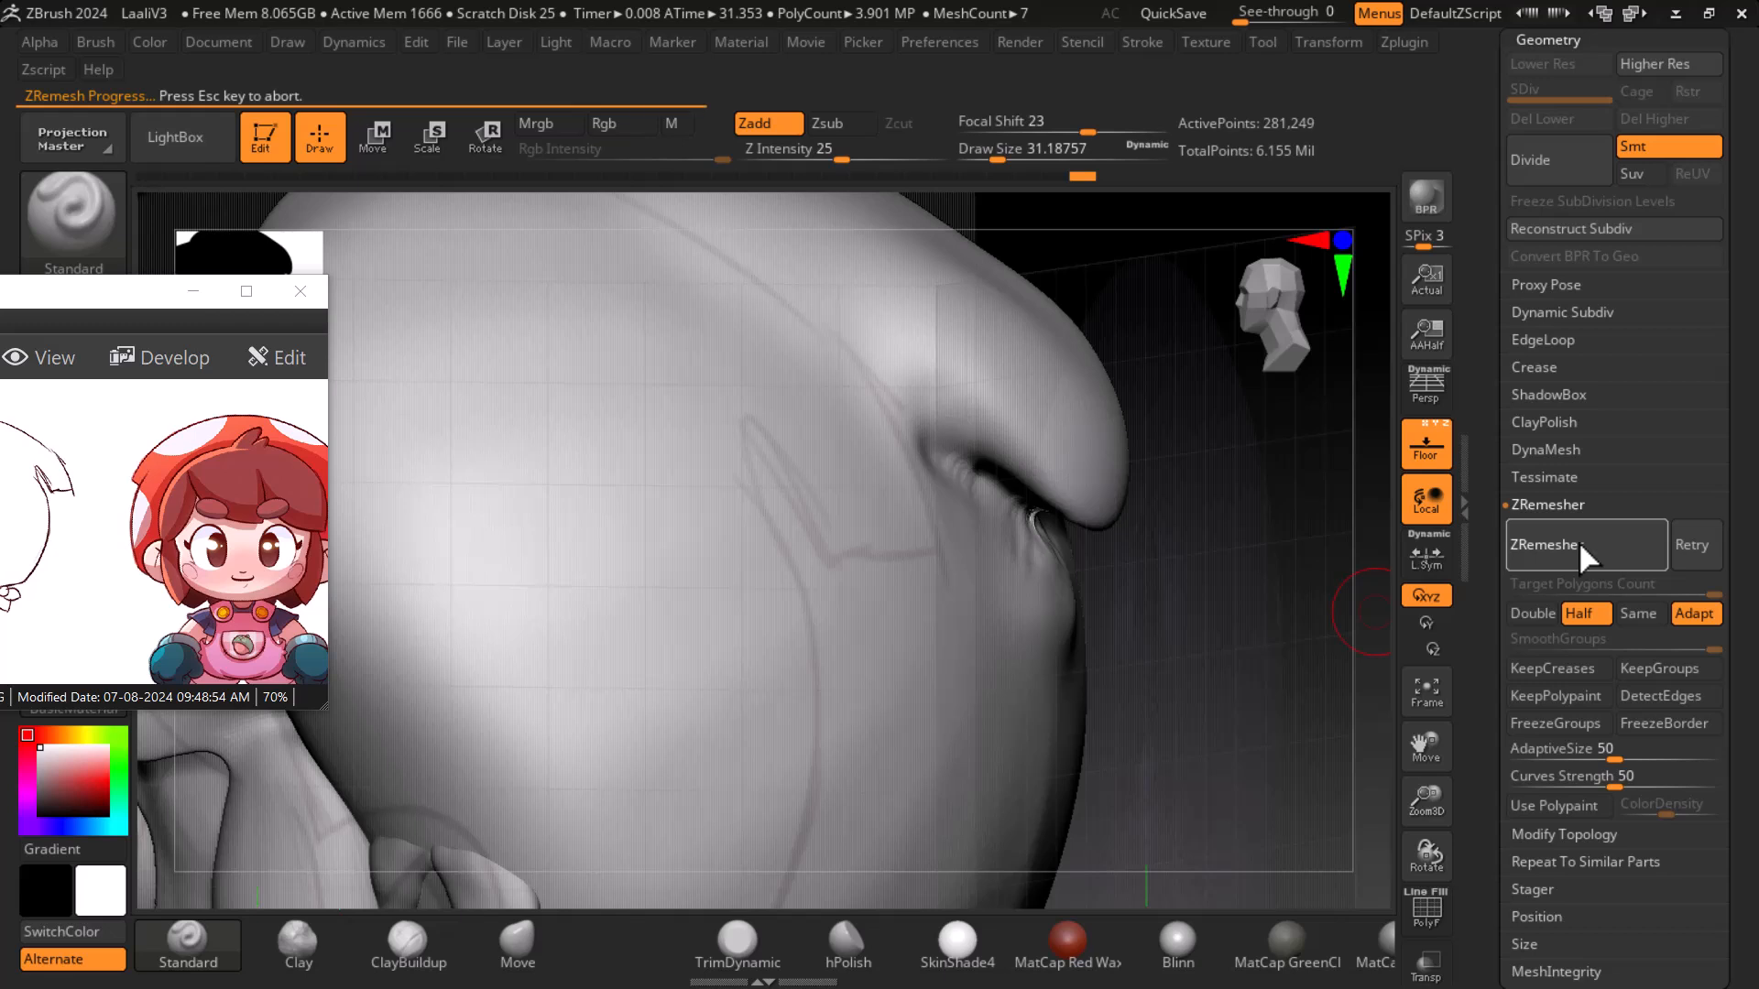
pyautogui.moveTo(210, 577); pyautogui.dragTo(135, 560)
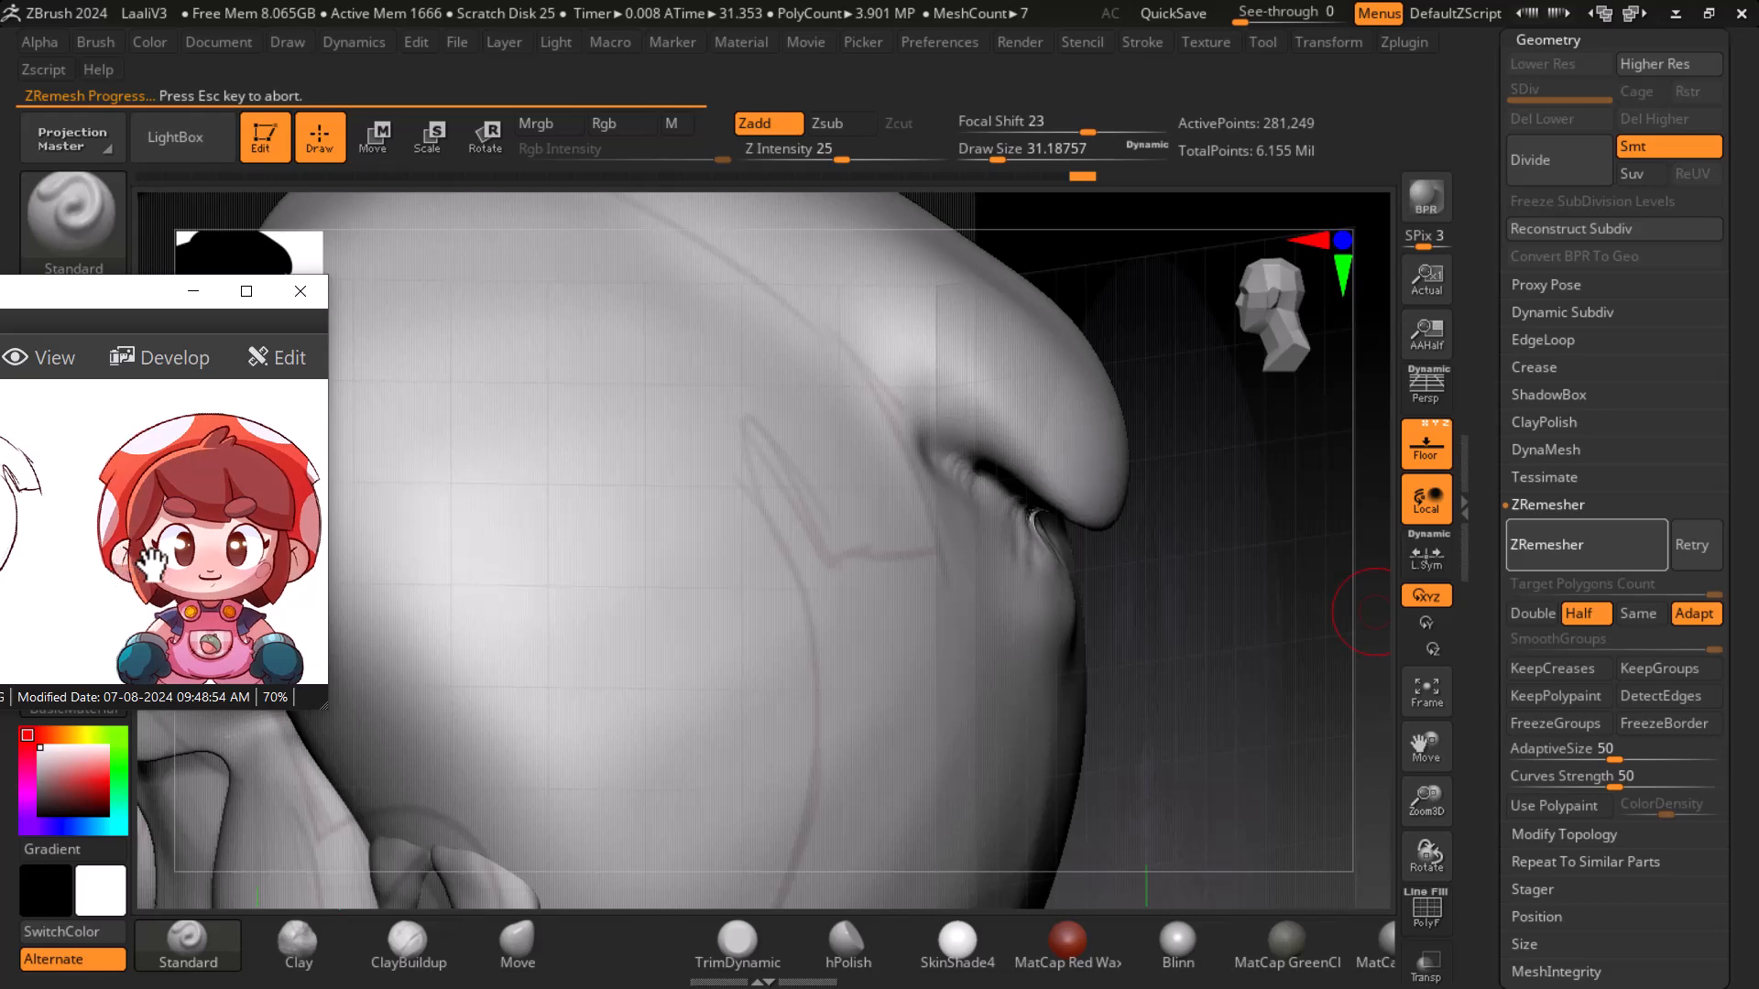
# - Maximize the reference image window to view the whole sheet, restore it, and check the remeshed helmet's wireframe
pyautogui.click(245, 291)
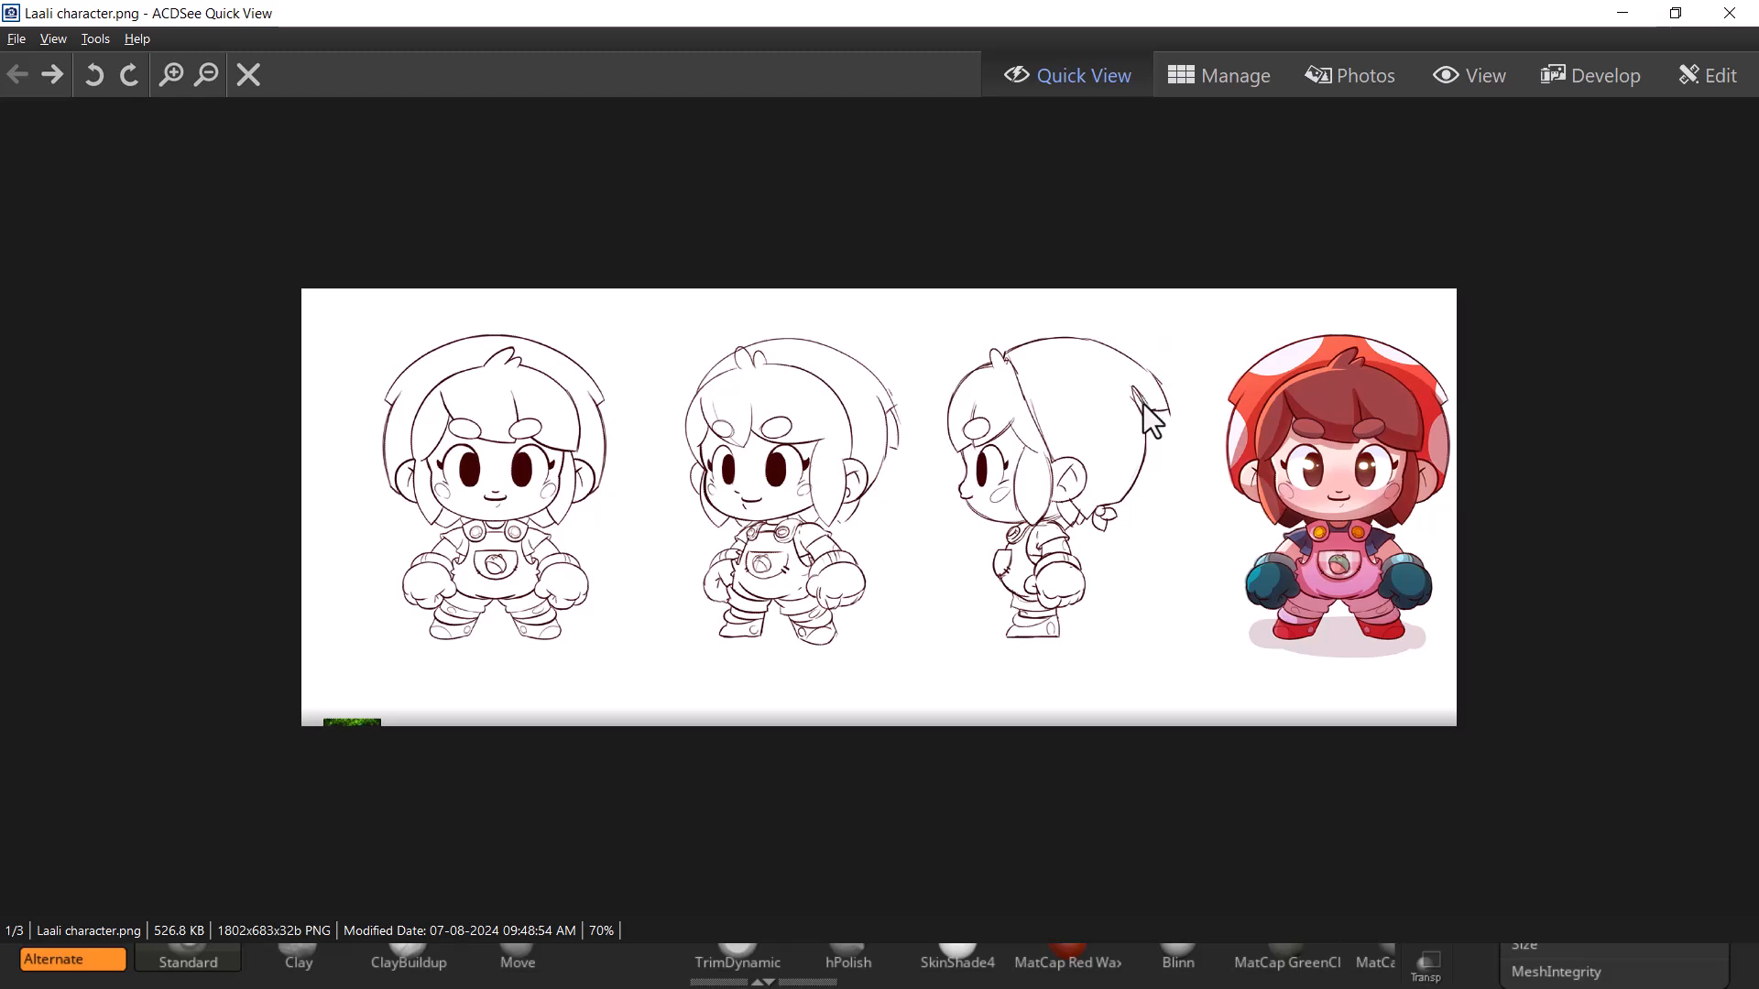
pyautogui.click(1675, 13)
pyautogui.moveTo(1170, 582)
pyautogui.mouseDown()
pyautogui.moveTo(1218, 531)
pyautogui.moveTo(1199, 550)
pyautogui.mouseUp()
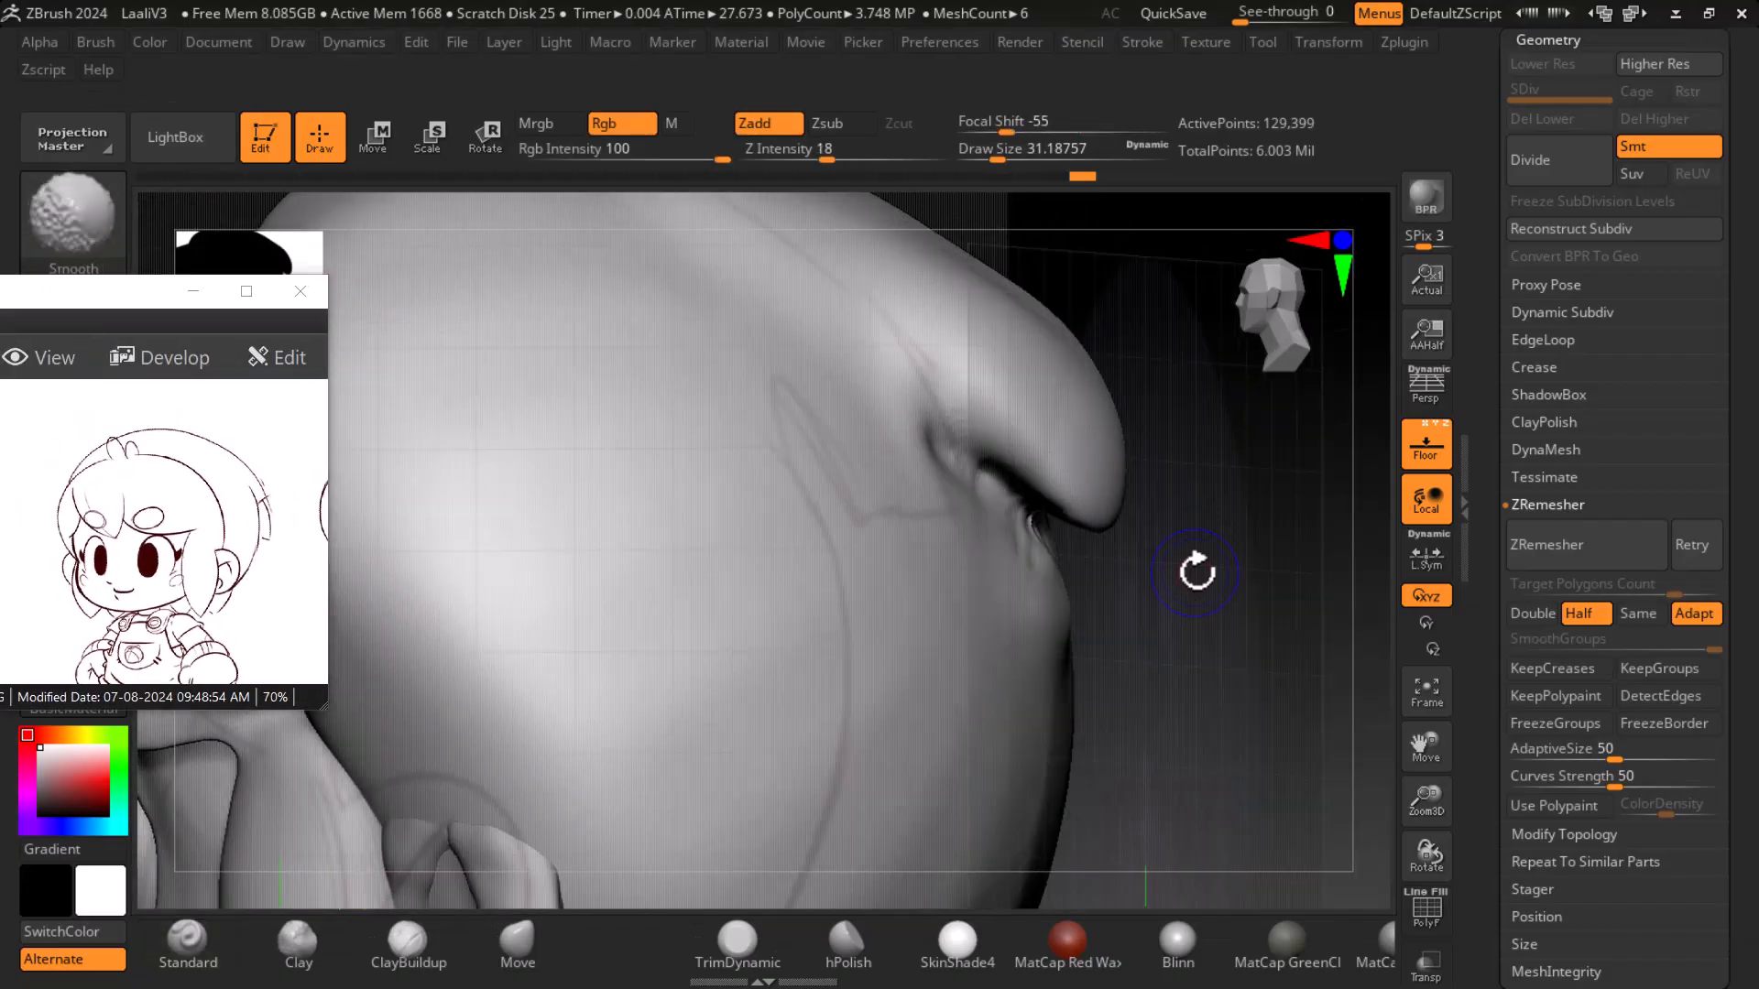
pyautogui.hotkey('shift', 'f')
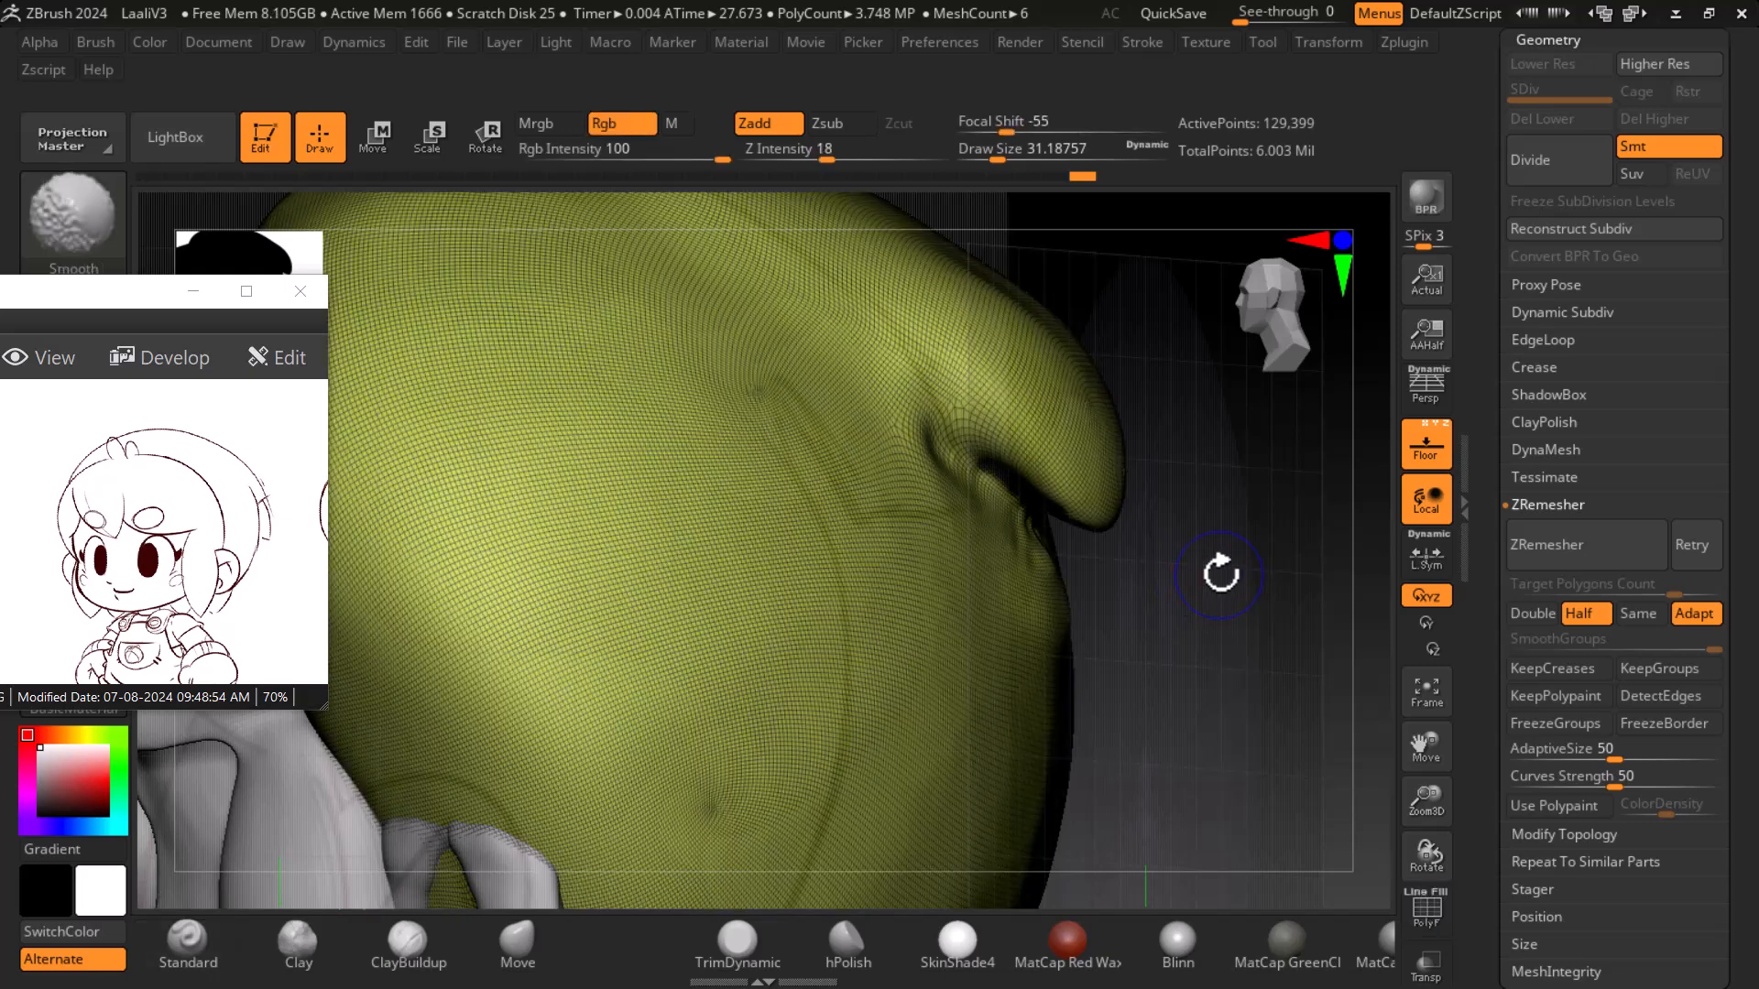
# - Remesh the helmet once more with ZRemesher and check its new wireframe from a slightly rotated view
pyautogui.hotkey('shift', 'f')
pyautogui.click(1571, 560)
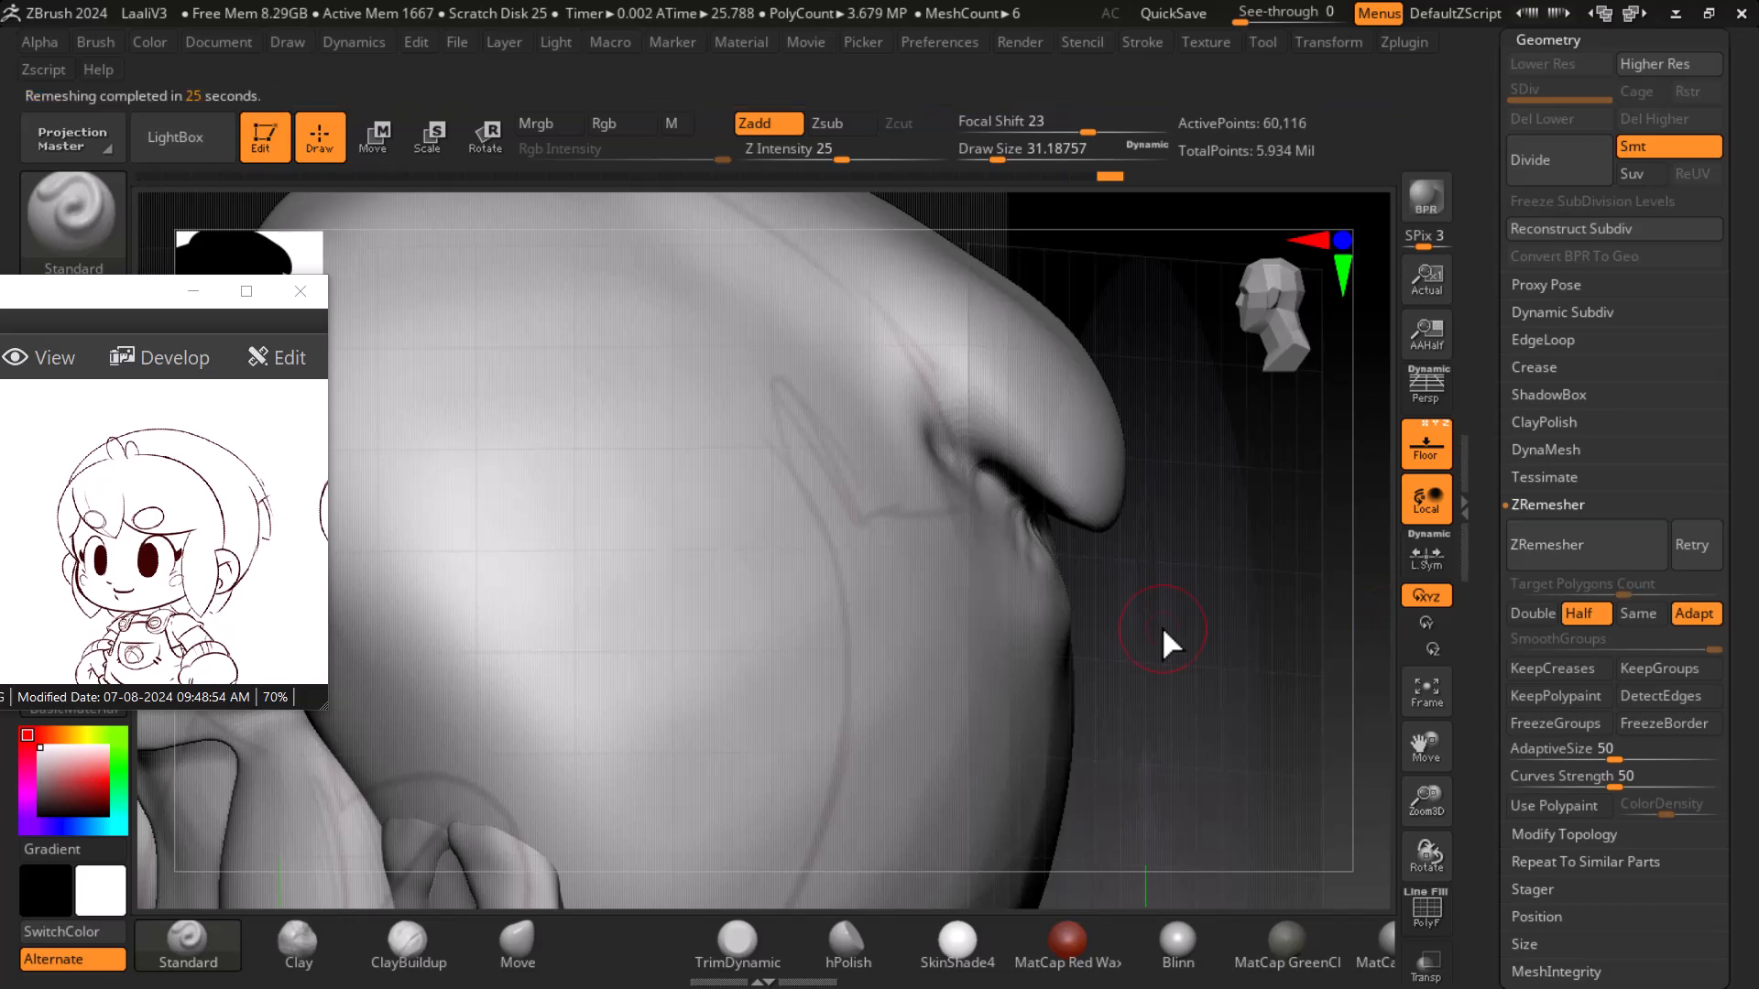
pyautogui.press('shift')
pyautogui.hotkey('shift', 'f')
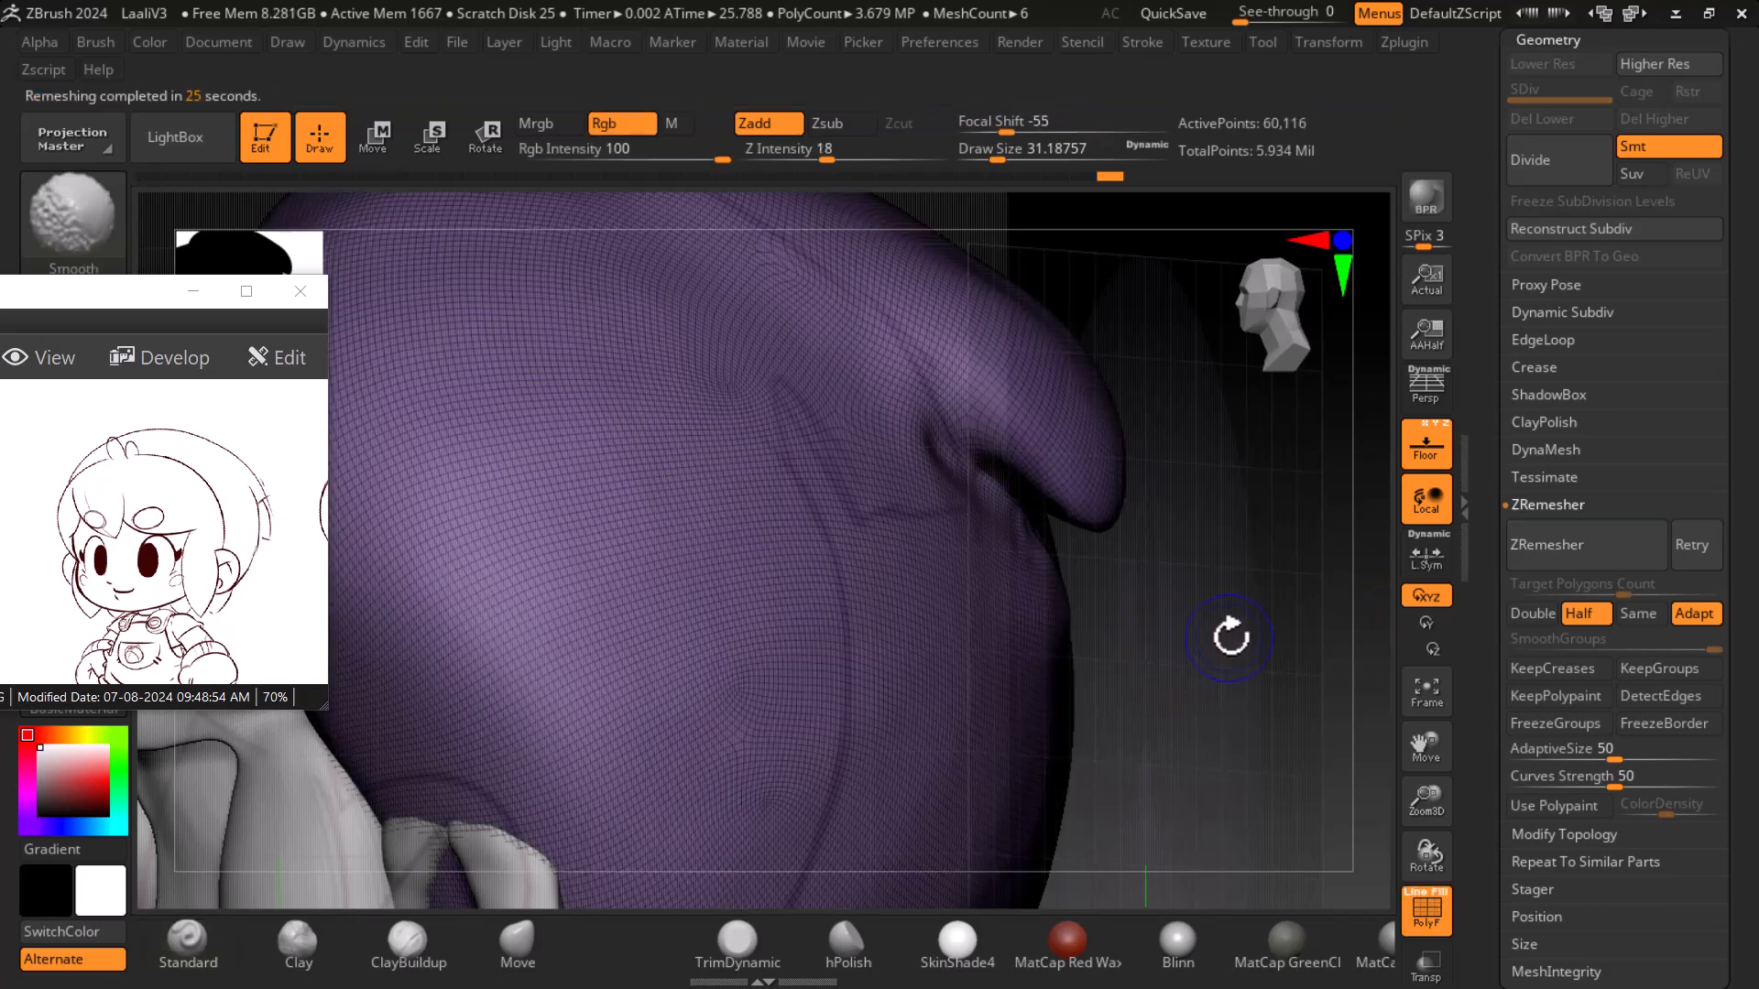
pyautogui.hotkey('shift', 'f')
pyautogui.moveTo(1248, 624); pyautogui.dragTo(1229, 620)
pyautogui.press('shift')
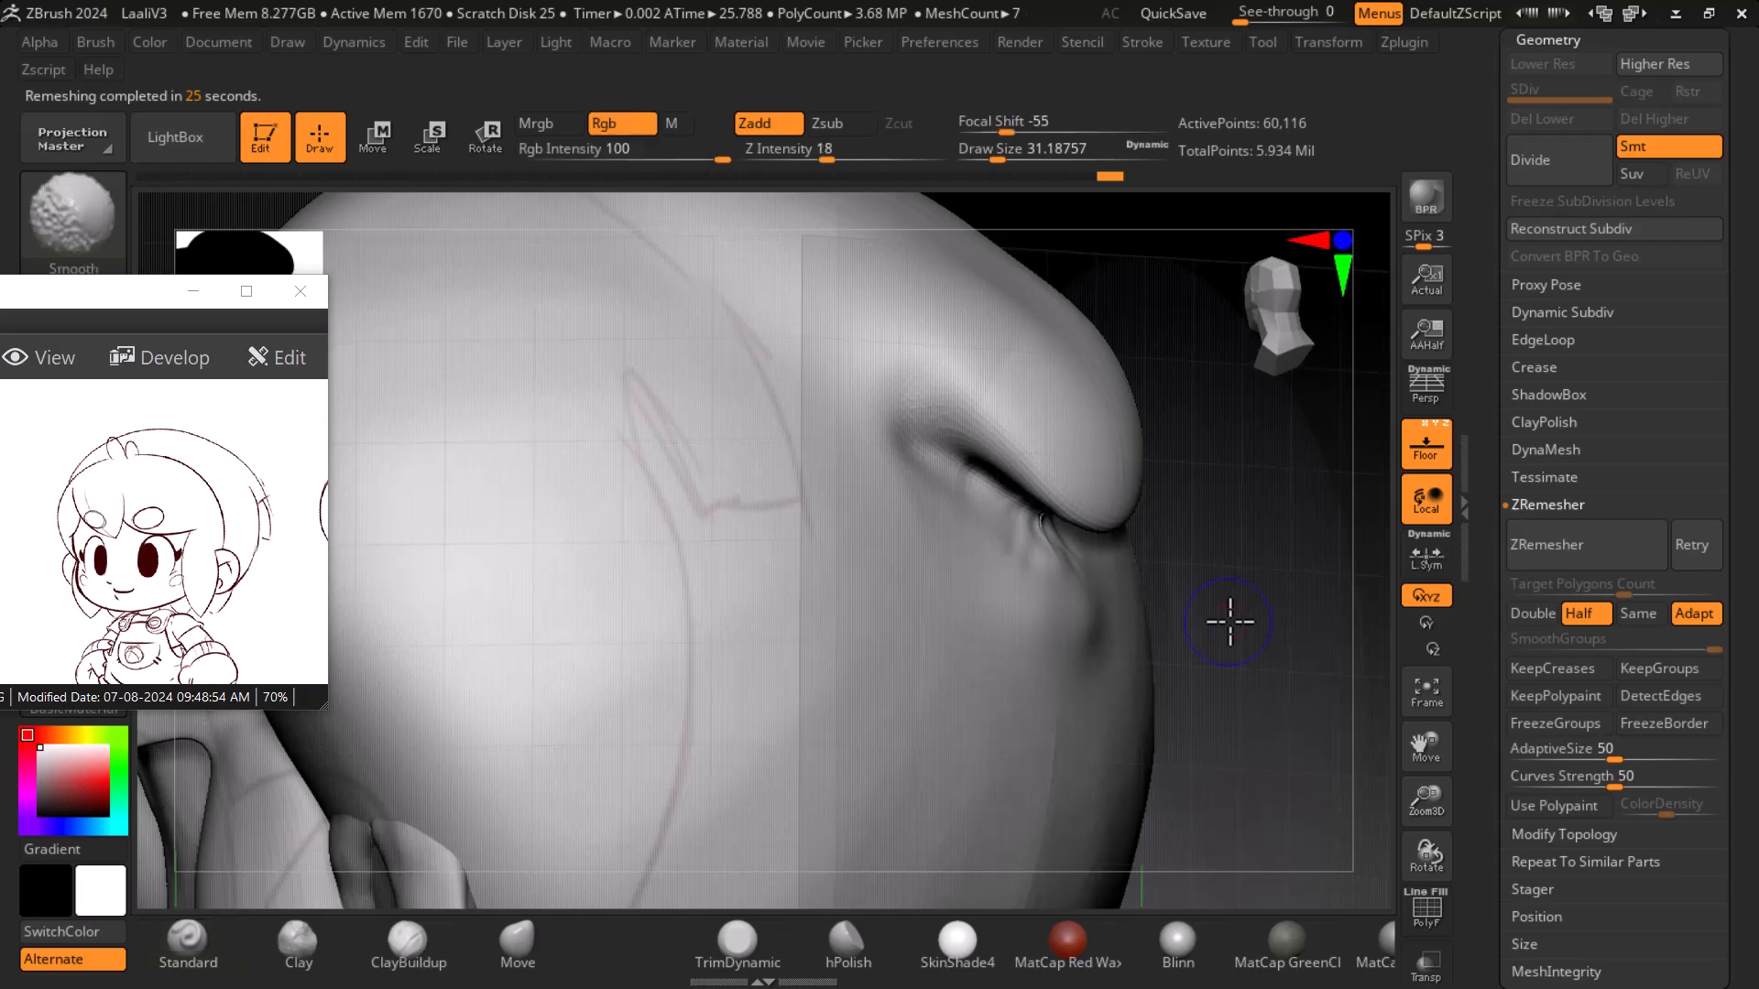
# - Smooth the crease under the helmet's rear rim
pyautogui.moveTo(1038, 515)
pyautogui.keyDown('shift'); pyautogui.mouseDown()
pyautogui.moveTo(1046, 531)
pyautogui.moveTo(951, 437)
pyautogui.moveTo(1073, 554)
pyautogui.mouseUp(); pyautogui.keyUp('shift')
pyautogui.moveTo(1270, 586); pyautogui.dragTo(1226, 536)
pyautogui.moveTo(1020, 489)
pyautogui.keyDown('shift'); pyautogui.mouseDown()
pyautogui.moveTo(915, 389)
pyautogui.moveTo(1068, 540)
pyautogui.moveTo(1028, 526)
pyautogui.mouseUp(); pyautogui.keyUp('shift')
pyautogui.moveTo(1277, 586)
pyautogui.mouseDown()
pyautogui.moveTo(1271, 554)
pyautogui.moveTo(1249, 593)
pyautogui.moveTo(1269, 574)
pyautogui.mouseUp()
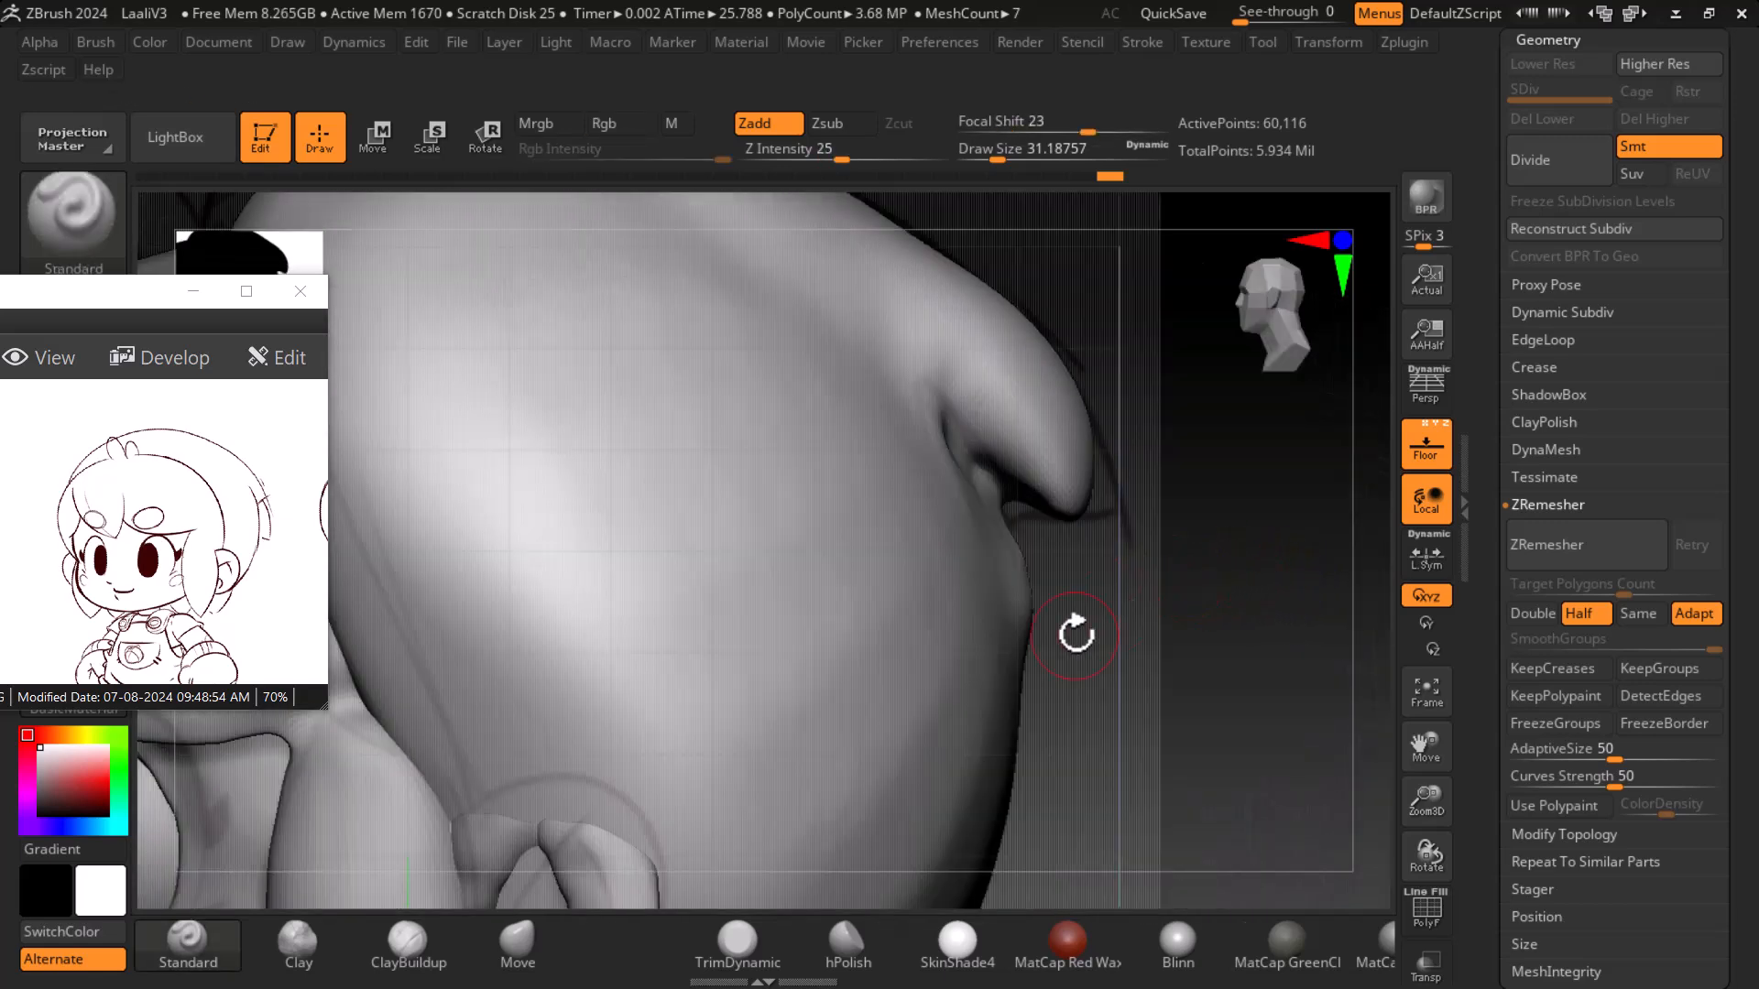
# - Reshape the helmet's rear rim tip with an enlarged Move brush, panning the reference to the side-view drawing
pyautogui.click(513, 943)
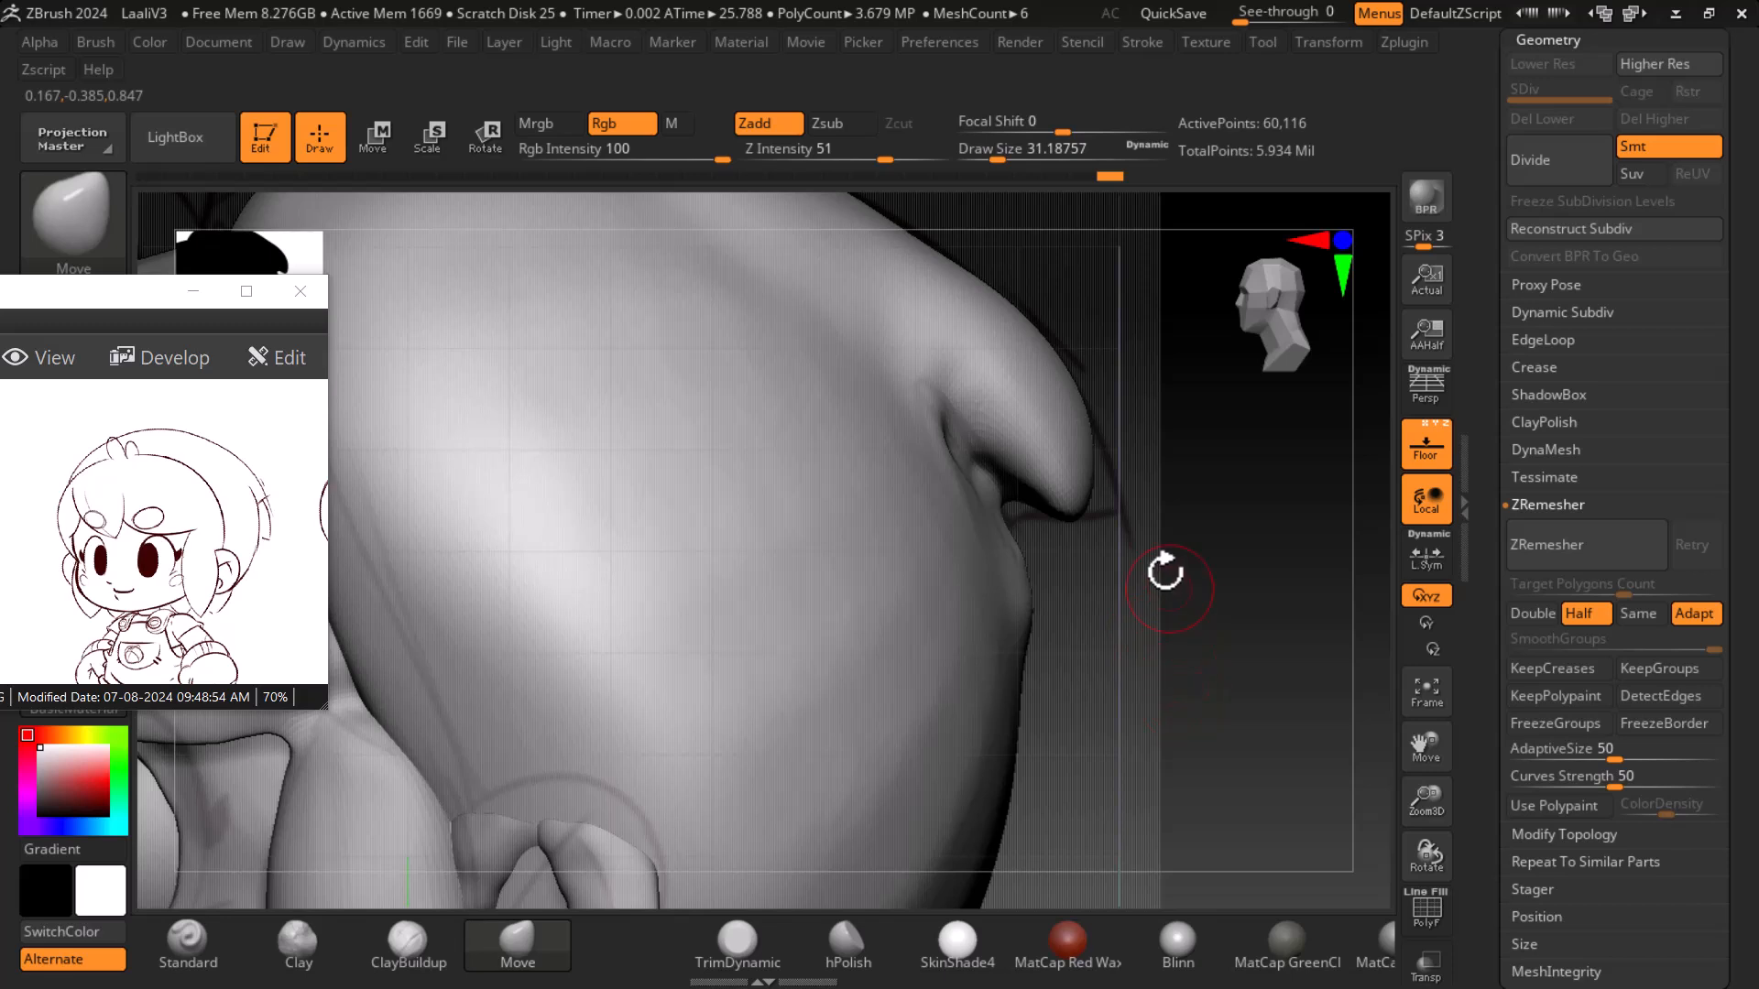
pyautogui.press(']')
pyautogui.press(']')
pyautogui.moveTo(1097, 458); pyautogui.dragTo(1124, 490)
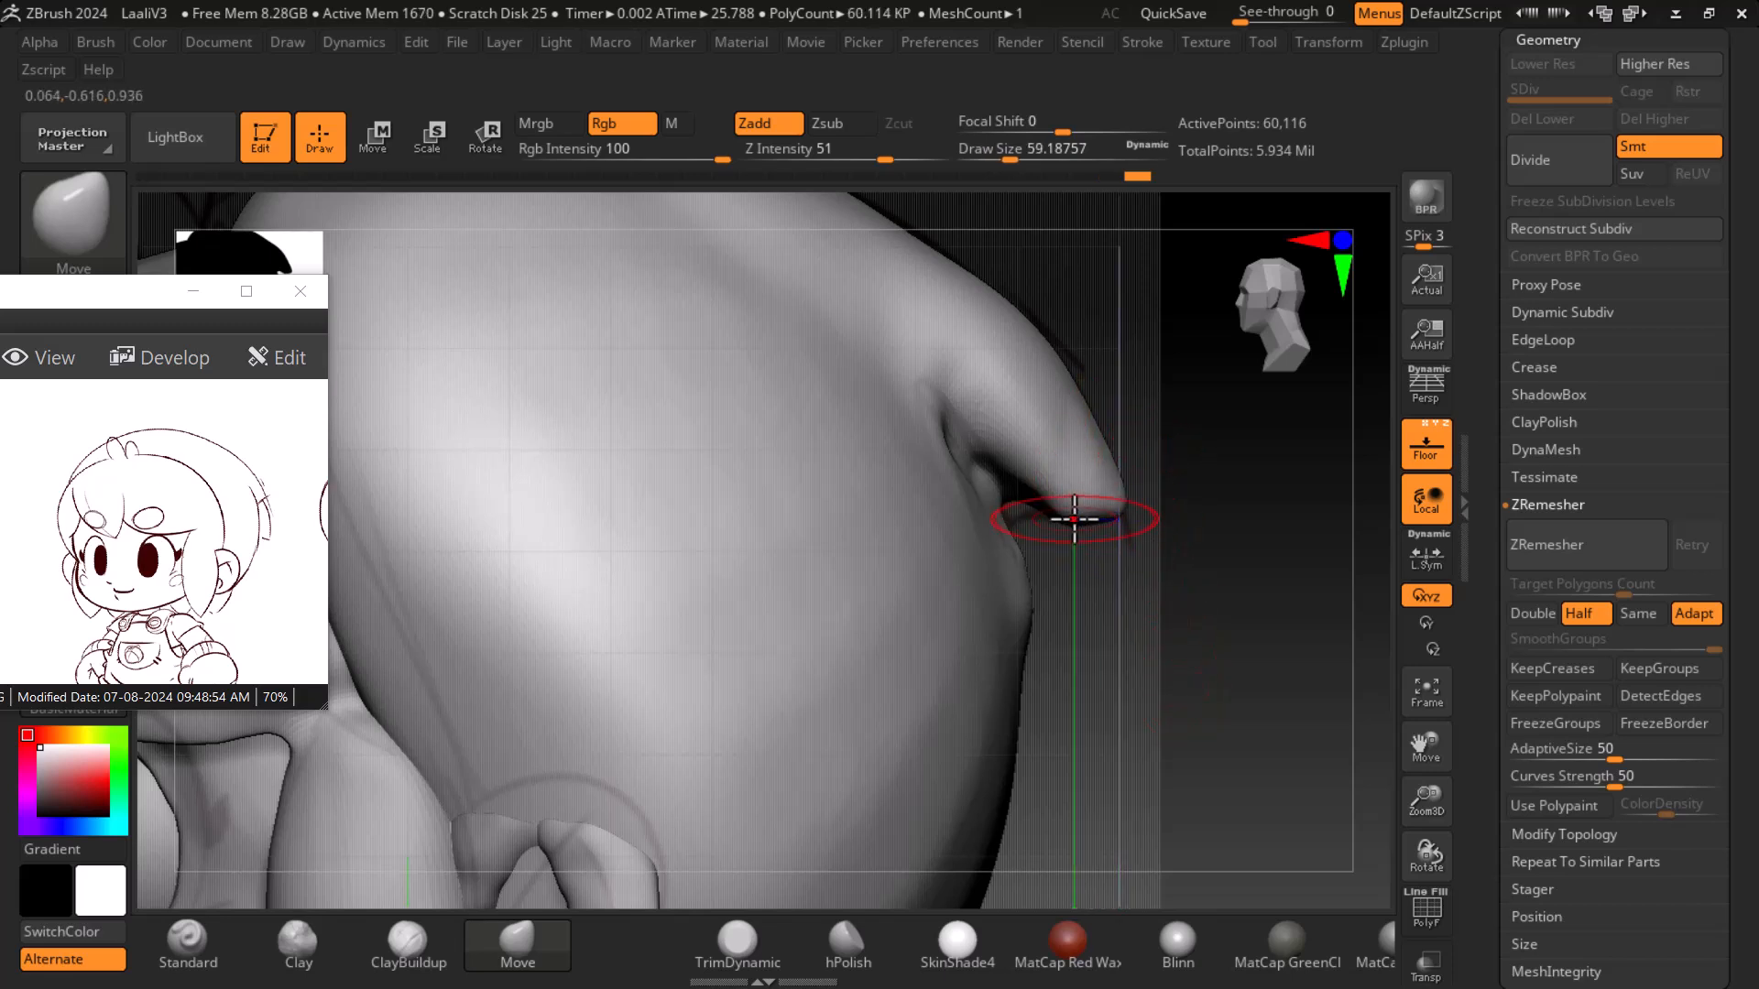
pyautogui.moveTo(299, 625)
pyautogui.mouseDown()
pyautogui.moveTo(243, 586)
pyautogui.moveTo(92, 577)
pyautogui.mouseUp()
pyautogui.click(1114, 564)
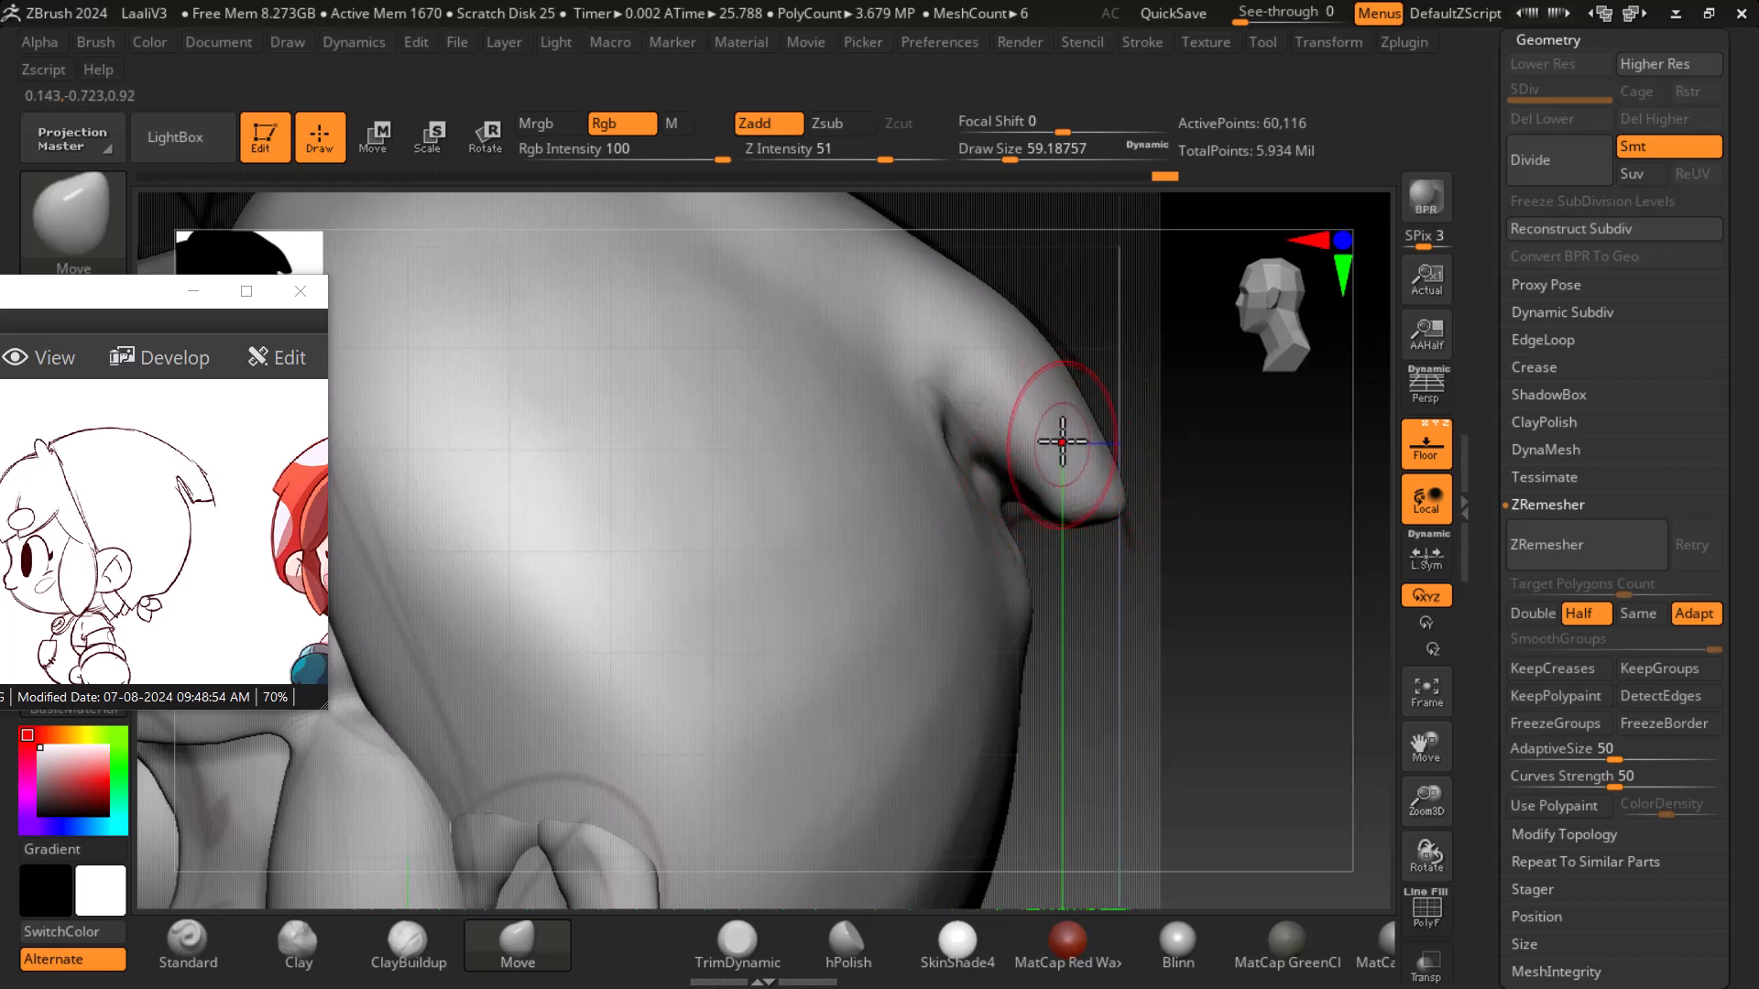
# - Try masking the area around the helmet's rear rim, hiding the floor grid, then clear the mask
pyautogui.press('ctrl')
pyautogui.moveTo(1056, 394)
pyautogui.keyDown('ctrl'); pyautogui.mouseDown()
pyautogui.moveTo(1111, 487)
pyautogui.moveTo(1060, 444)
pyautogui.moveTo(1021, 347)
pyautogui.moveTo(978, 316)
pyautogui.mouseUp(); pyautogui.keyUp('ctrl')
pyautogui.keyDown('ctrl'); pyautogui.moveTo(1044, 665); pyautogui.dragTo(979, 557); pyautogui.keyUp('ctrl')
pyautogui.moveTo(1060, 612)
pyautogui.keyDown('ctrl'); pyautogui.mouseDown()
pyautogui.moveTo(1000, 584)
pyautogui.moveTo(1062, 612)
pyautogui.moveTo(911, 500)
pyautogui.moveTo(856, 375)
pyautogui.moveTo(910, 265)
pyautogui.moveTo(899, 491)
pyautogui.moveTo(907, 439)
pyautogui.moveTo(948, 605)
pyautogui.mouseUp(); pyautogui.keyUp('ctrl')
pyautogui.hotkey('ctrl', 'z')
pyautogui.click(1425, 446)
pyautogui.moveTo(1278, 558); pyautogui.dragTo(1151, 608)
pyautogui.moveTo(818, 389)
pyautogui.keyDown('ctrl'); pyautogui.mouseDown()
pyautogui.moveTo(855, 498)
pyautogui.moveTo(993, 589)
pyautogui.moveTo(1110, 623)
pyautogui.mouseUp(); pyautogui.keyUp('ctrl')
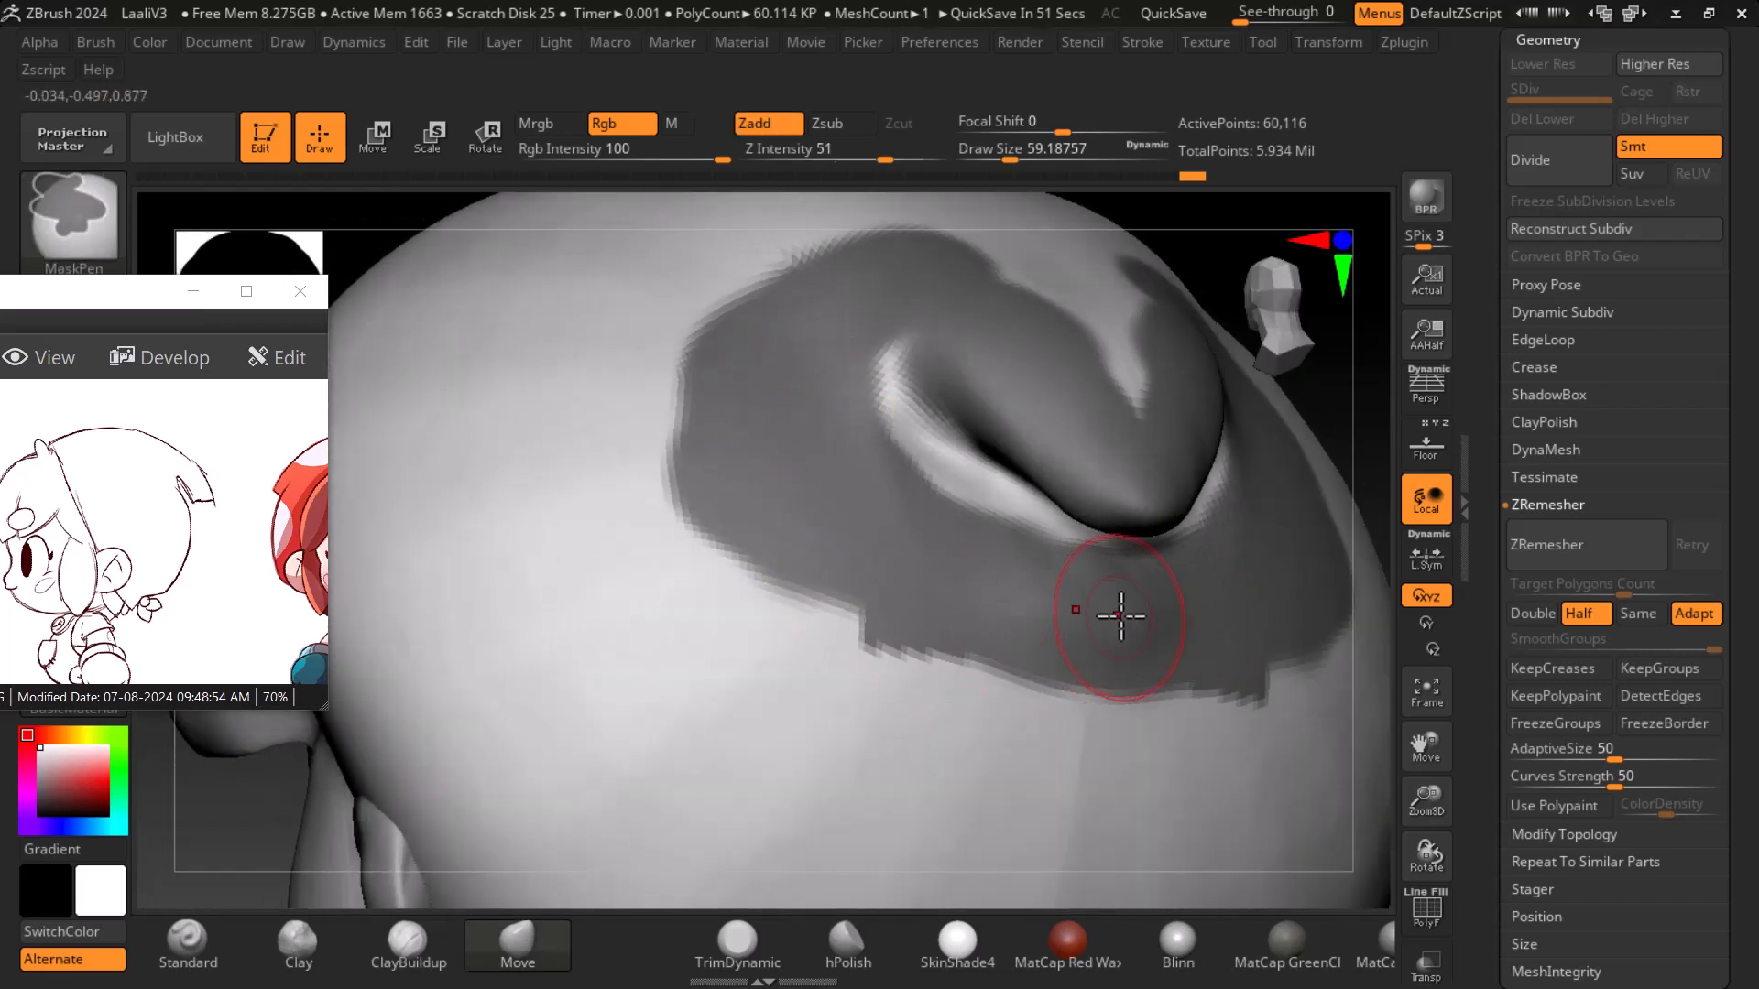
pyautogui.keyDown('ctrl'); pyautogui.moveTo(1088, 422); pyautogui.dragTo(1136, 272); pyautogui.keyUp('ctrl')
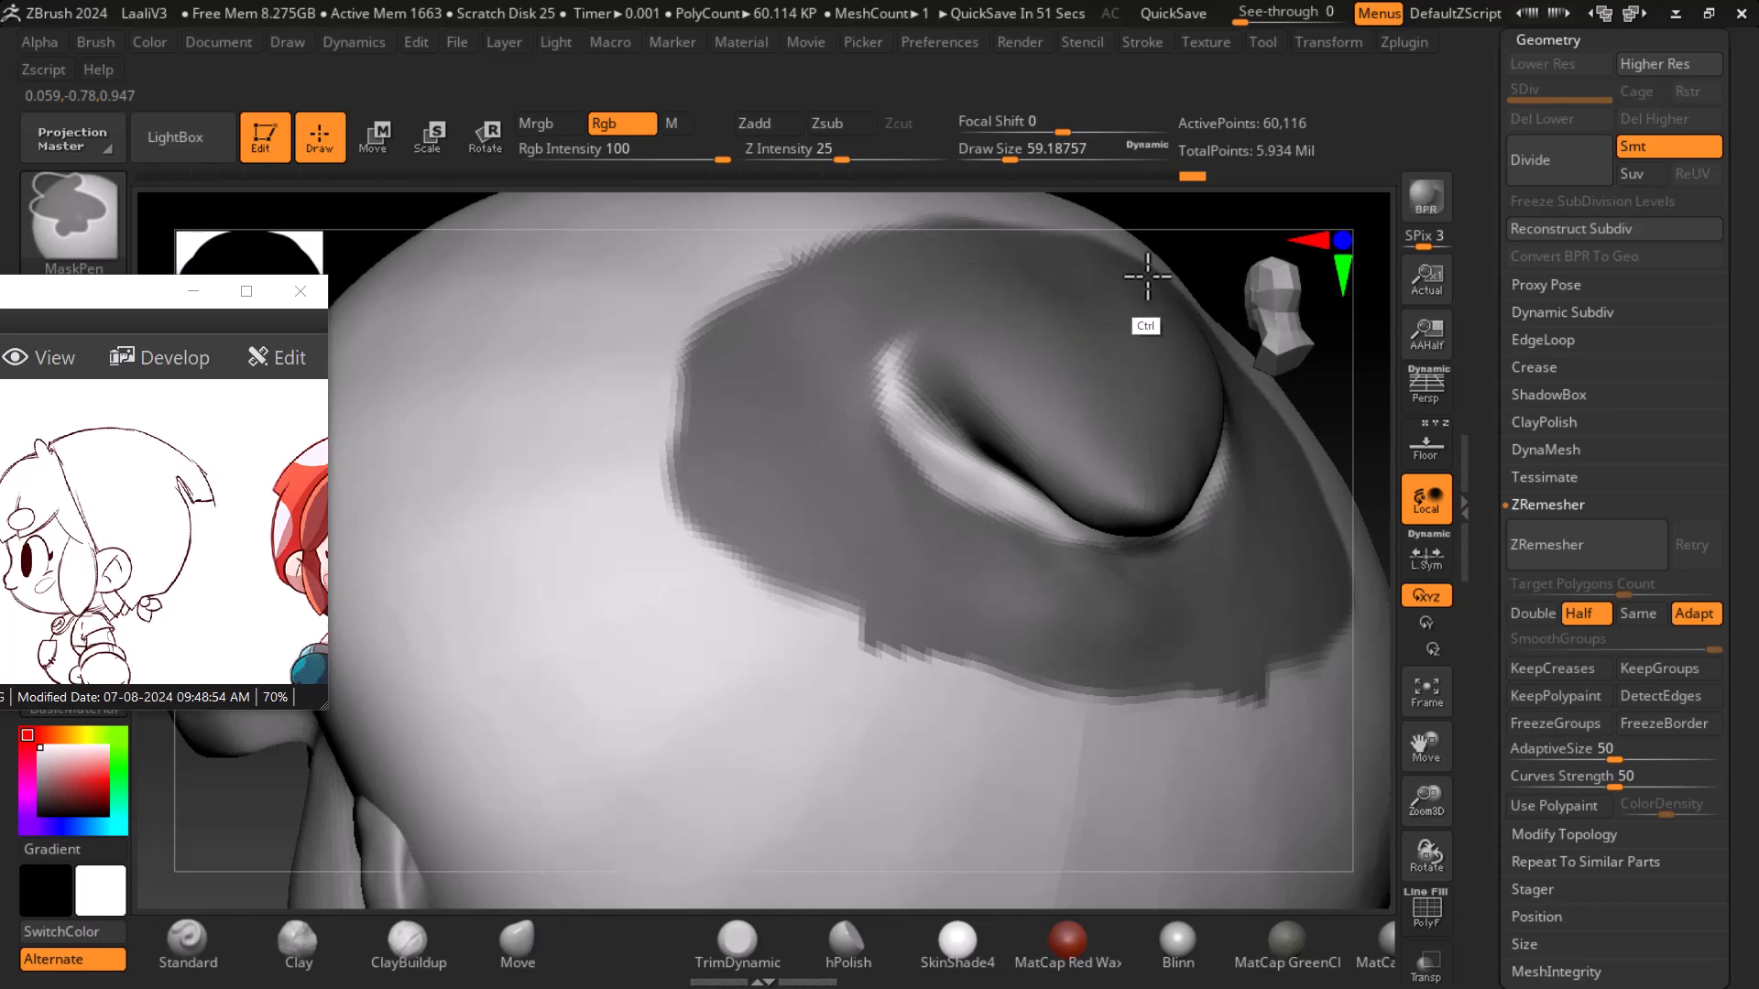
pyautogui.keyDown('shift'); pyautogui.moveTo(1299, 550); pyautogui.dragTo(1314, 550); pyautogui.keyUp('shift')
# - Push the underside of the rear rim inward with a larger Move brush, undoing the last stroke
pyautogui.click(552, 958)
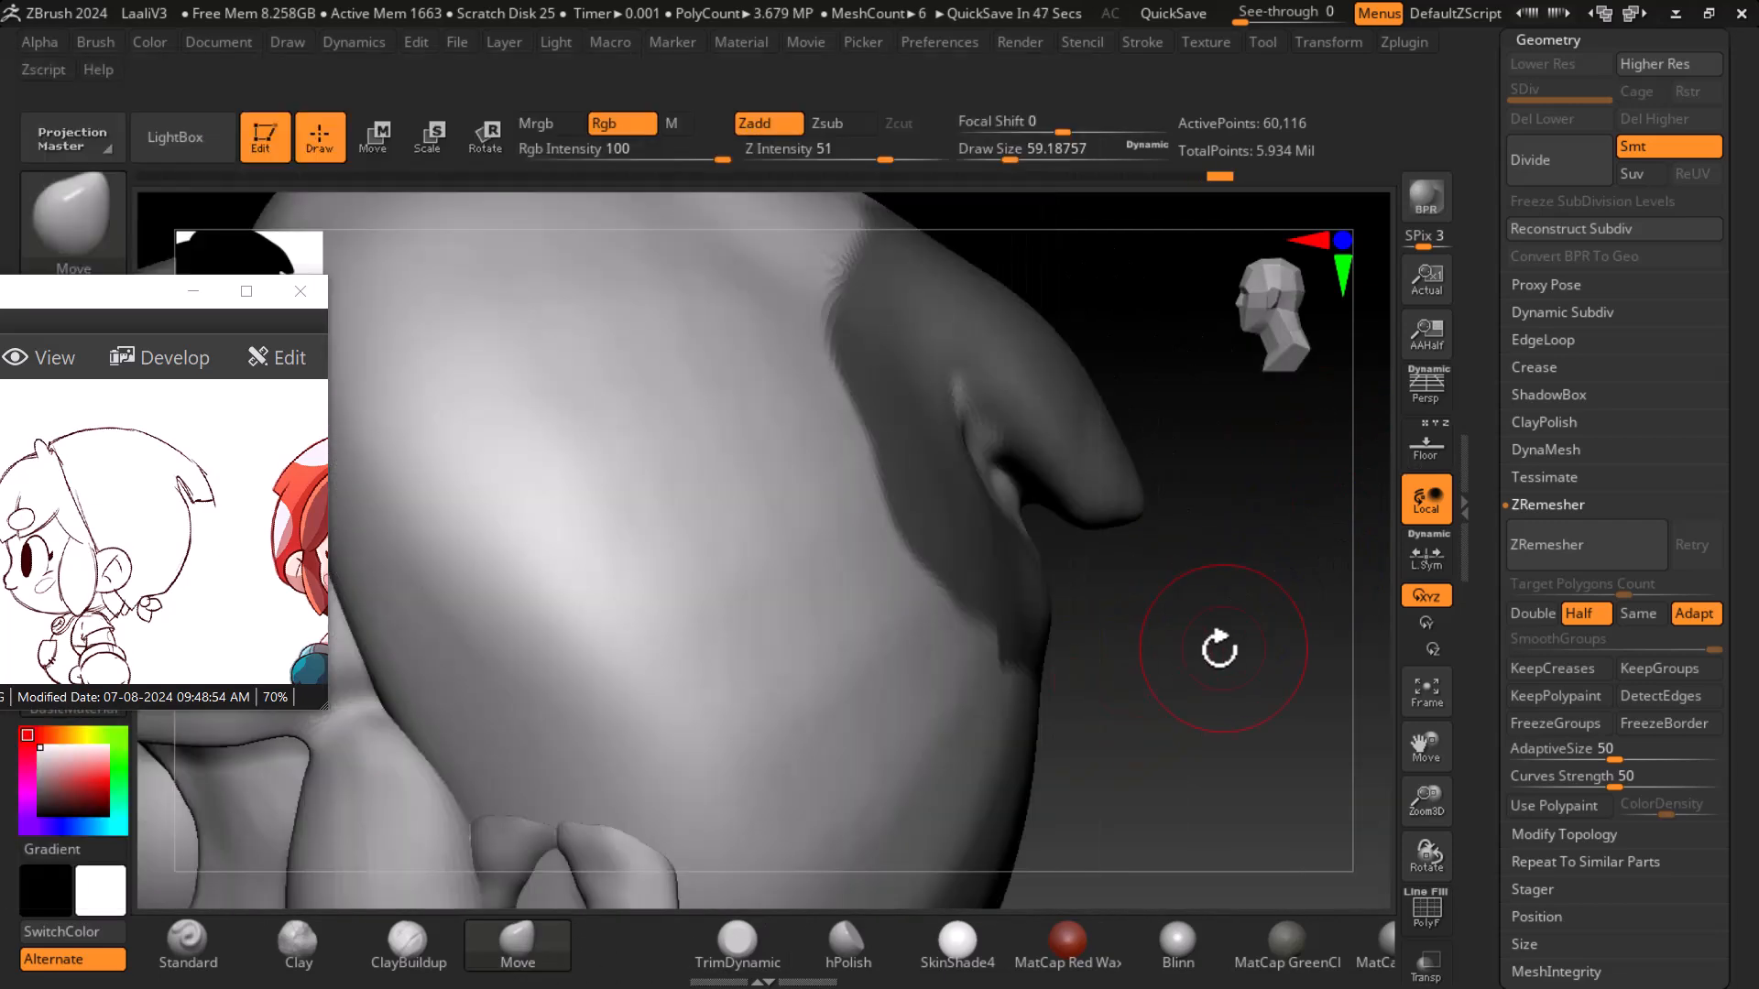
pyautogui.press(']')
pyautogui.press(']')
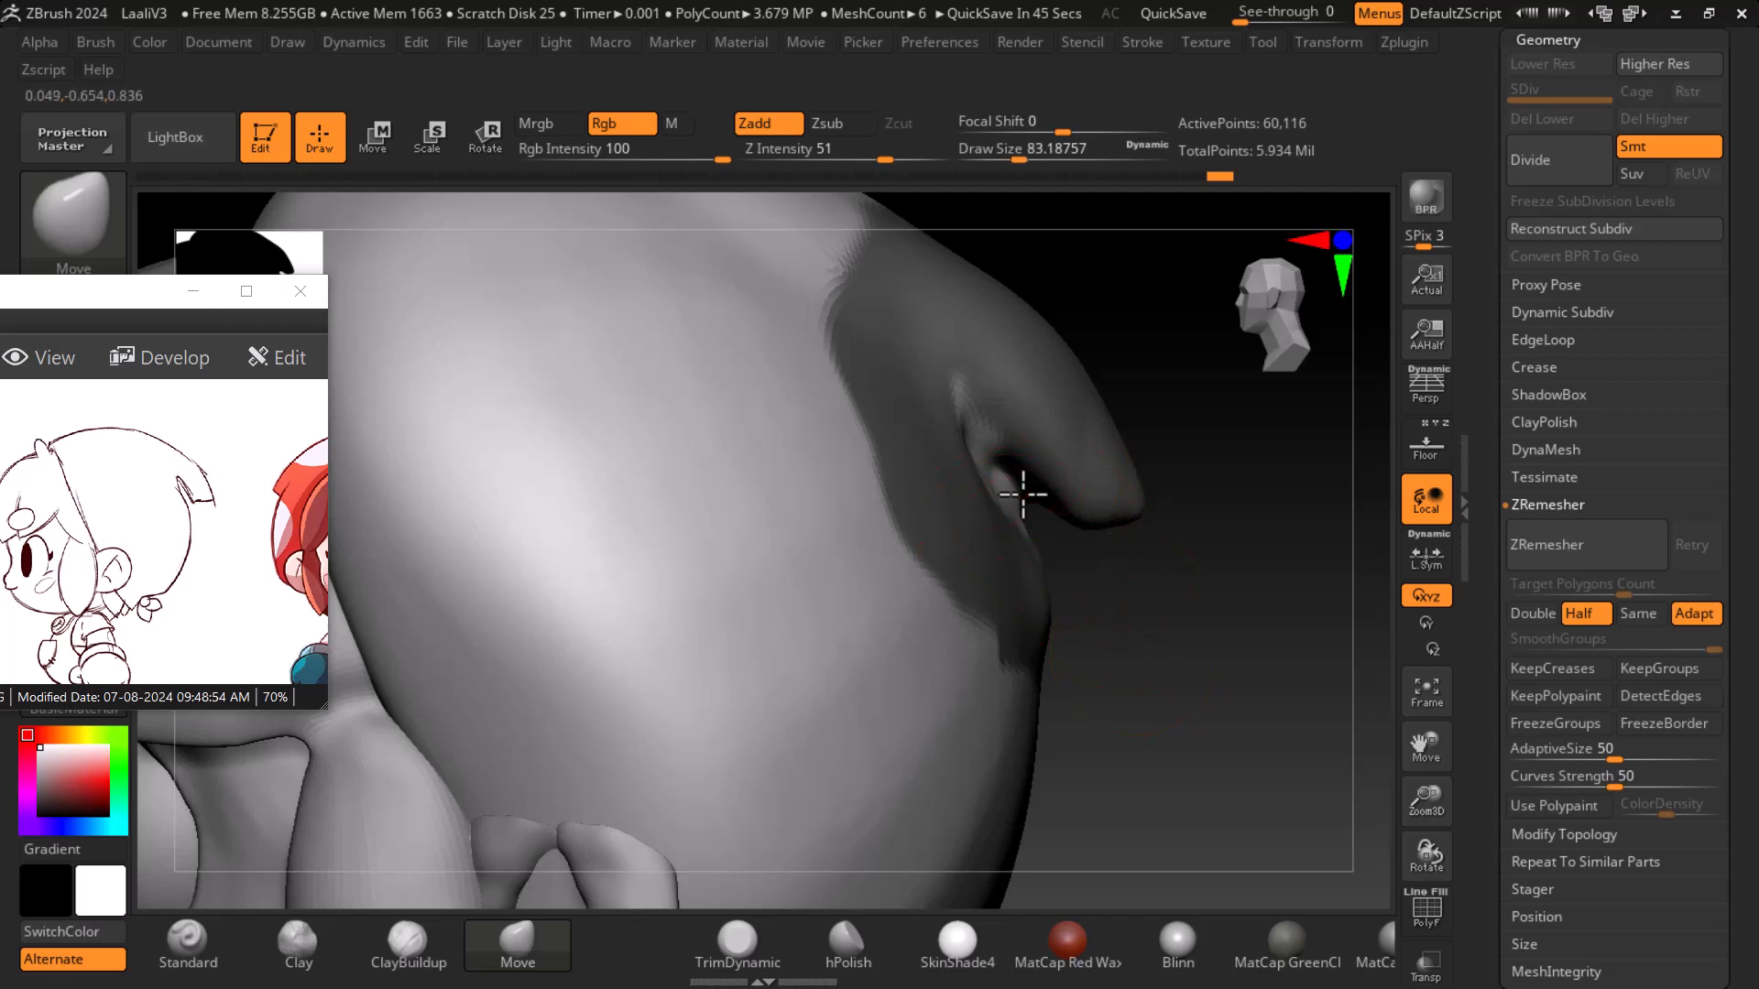
pyautogui.moveTo(1023, 495); pyautogui.dragTo(988, 455)
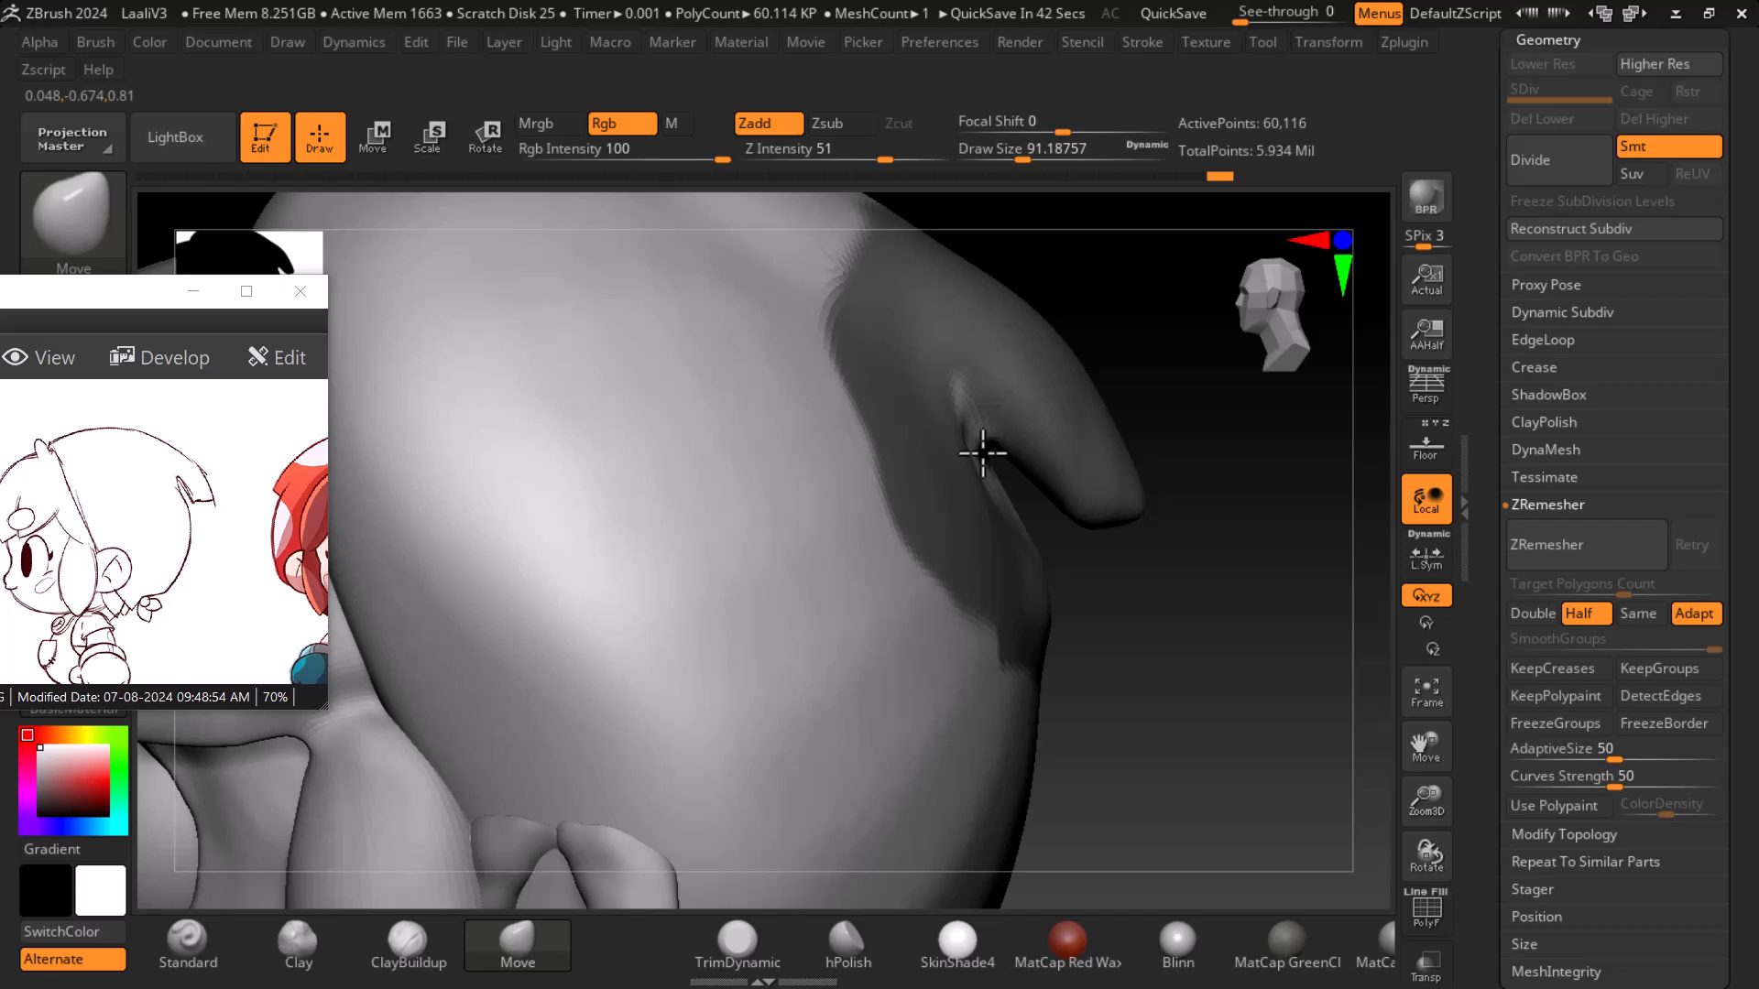
pyautogui.moveTo(1005, 502); pyautogui.dragTo(1004, 510)
pyautogui.hotkey('ctrl', 'z')
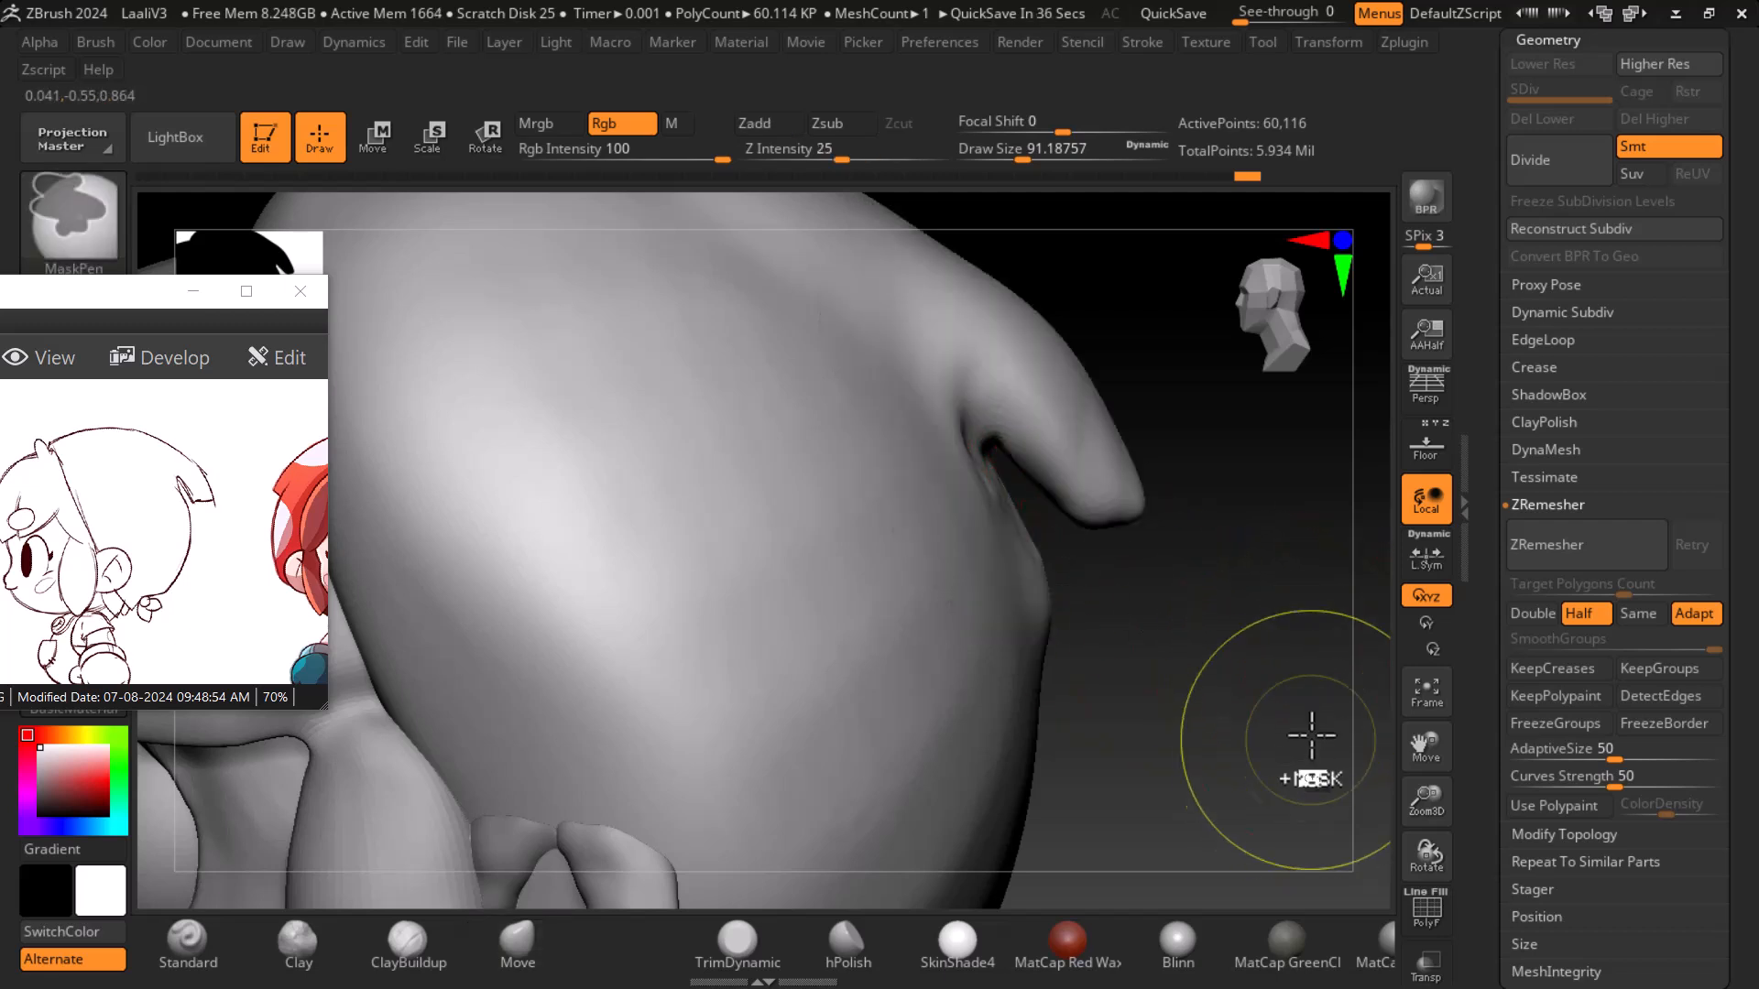
# - Undo the last move and remesh the helmet again with ZRemesher
pyautogui.hotkey('shift', 'f')
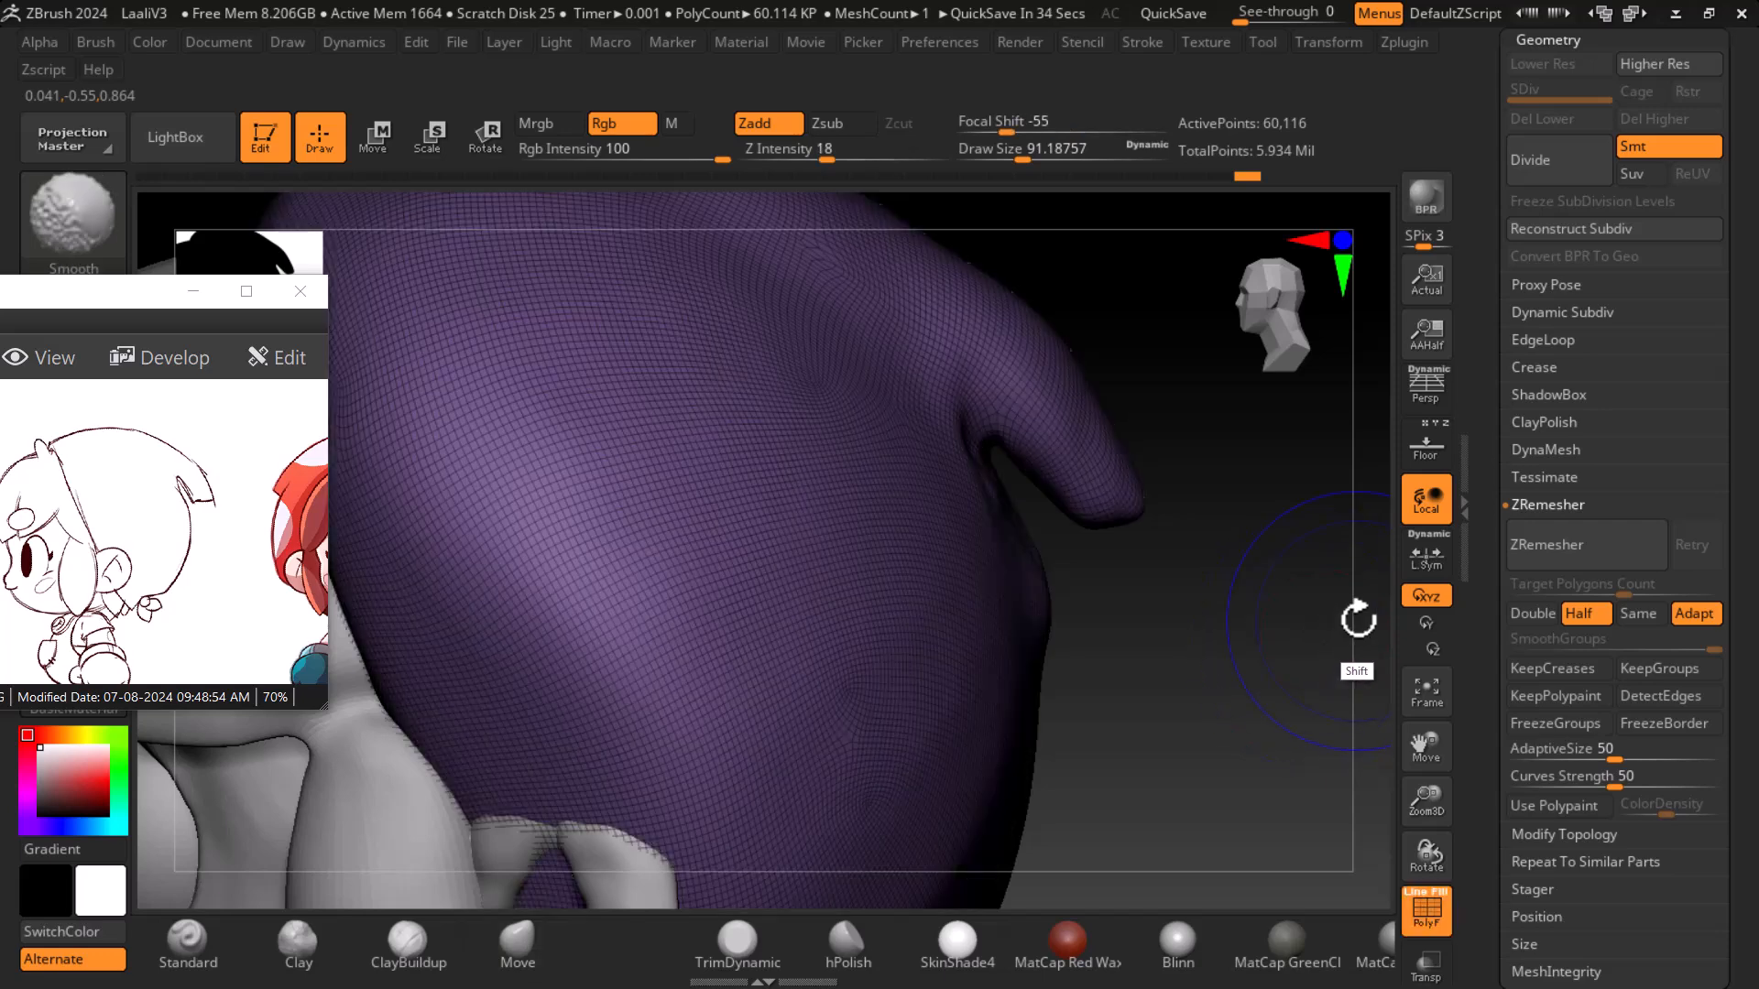
pyautogui.hotkey('shift', 'f')
pyautogui.hotkey('ctrl', 'z')
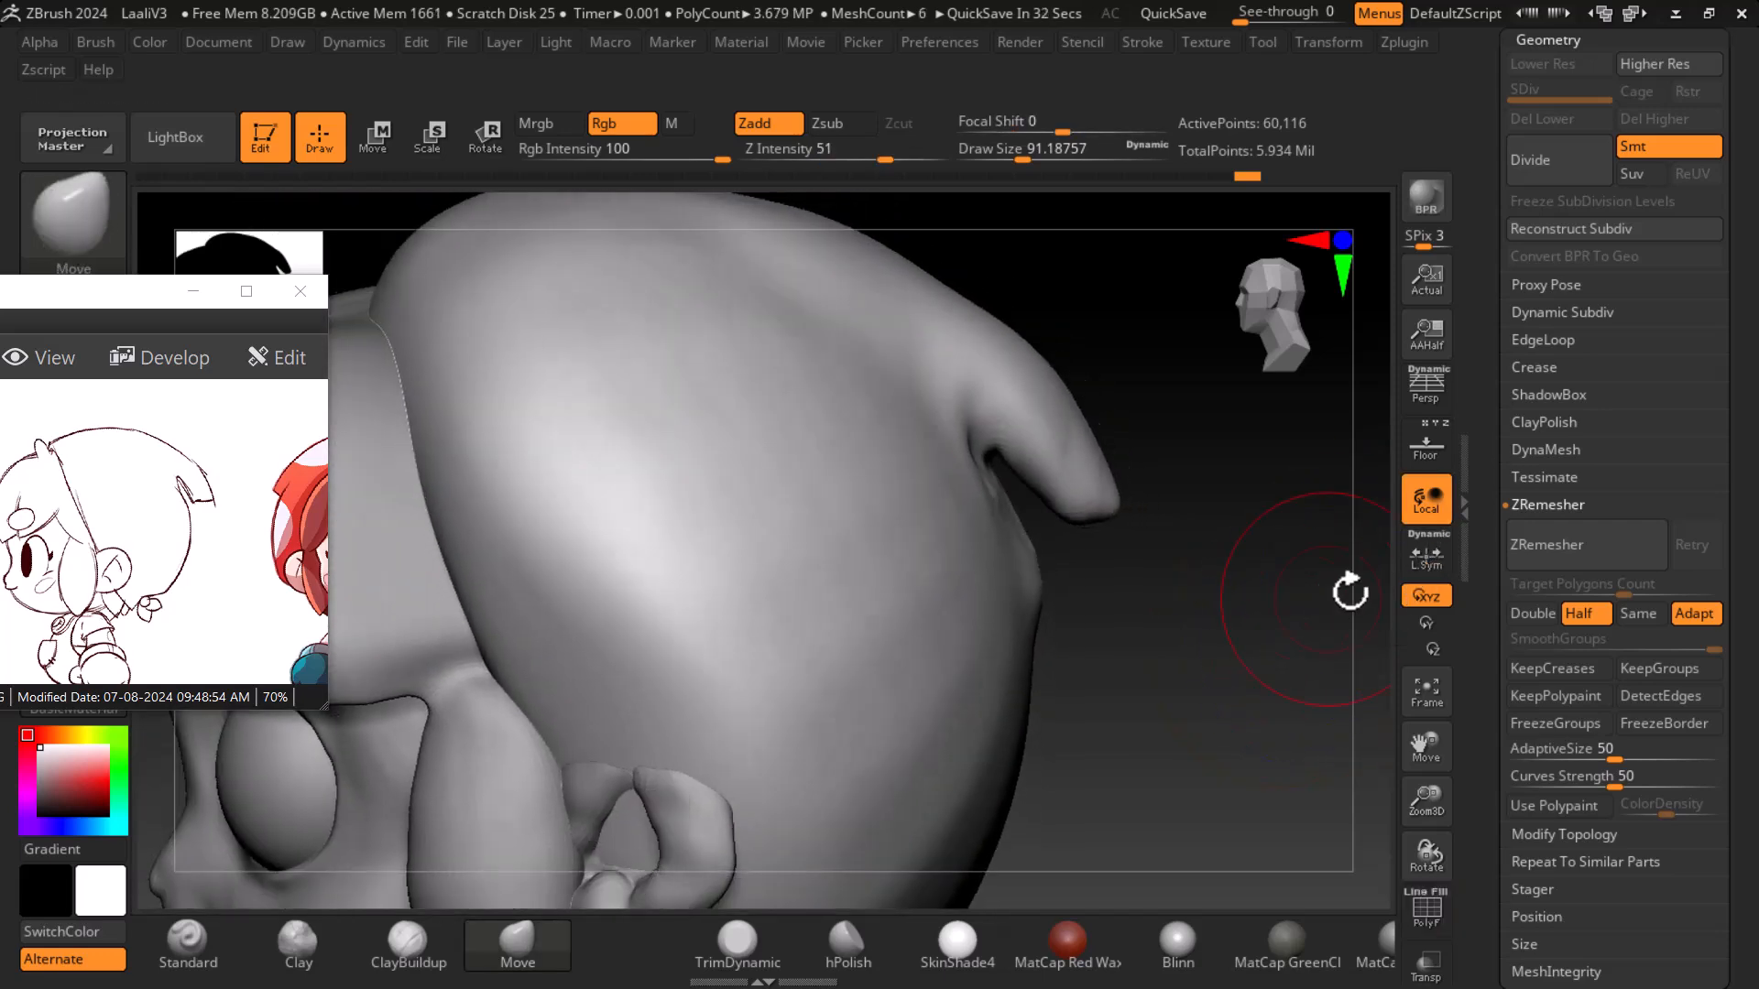
pyautogui.click(1546, 545)
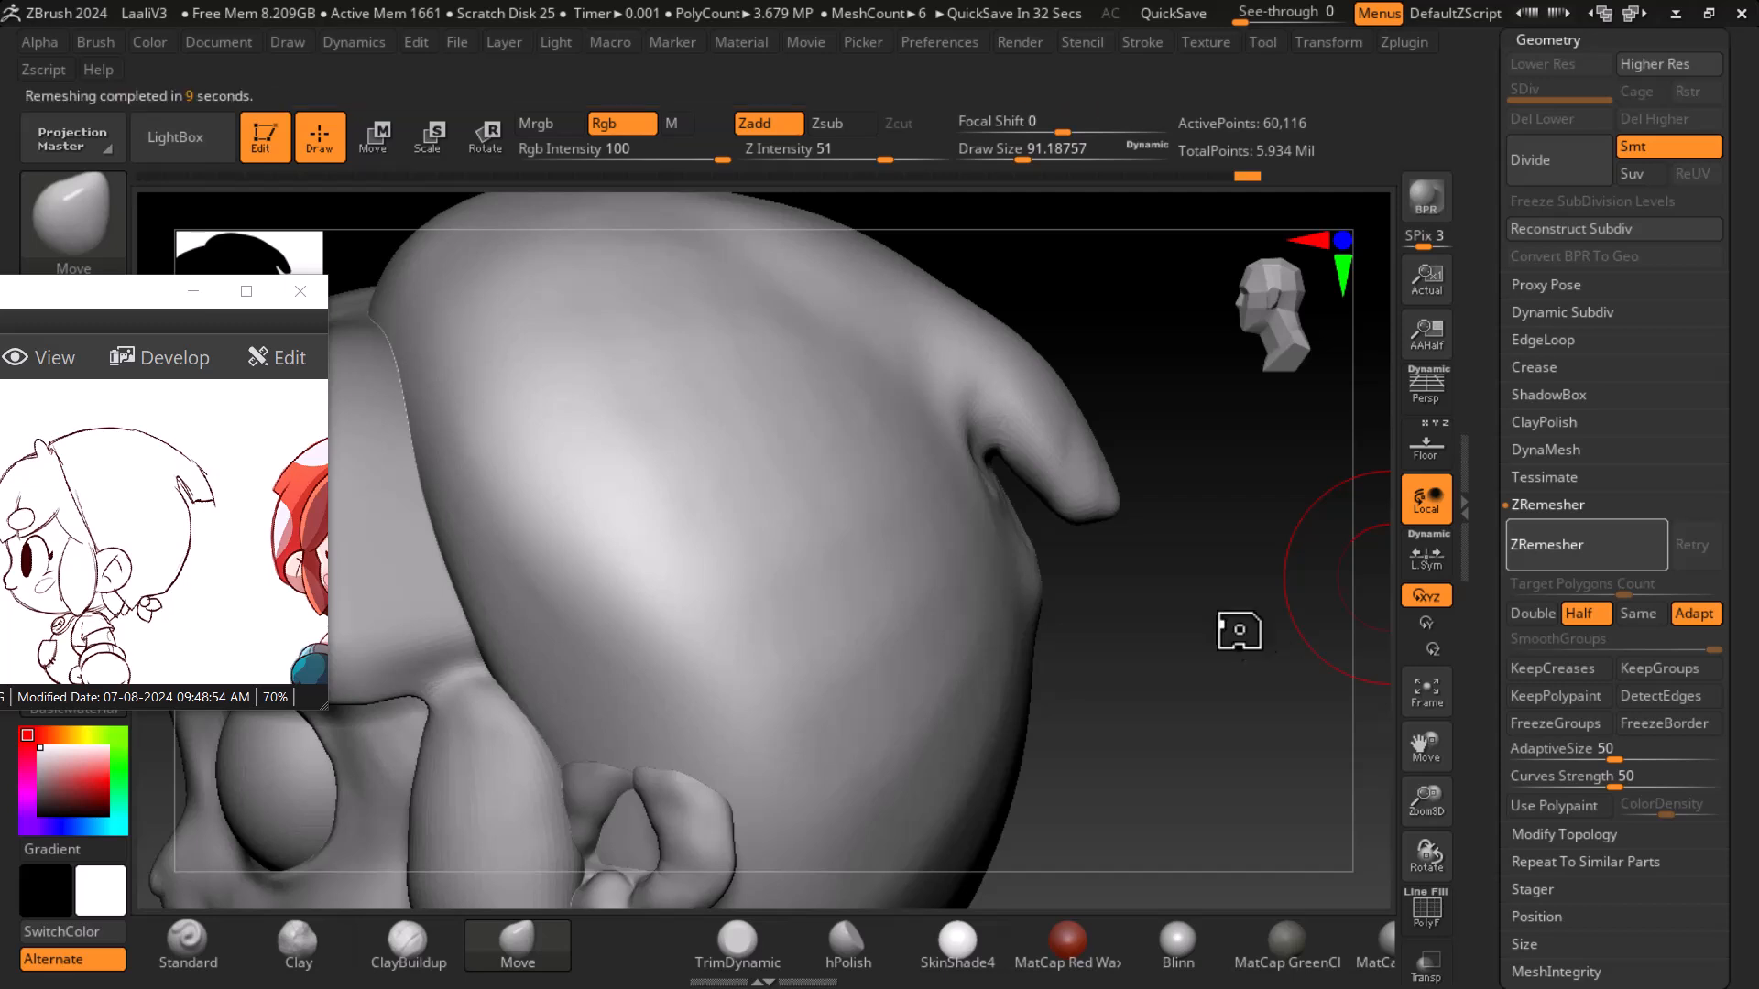
# - Inspect the remeshed helmet's wireframe and orbit around it from several angles
pyautogui.press('shift')
pyautogui.hotkey('shift', 'f')
pyautogui.hotkey('shift', 'f')
pyautogui.moveTo(1178, 634); pyautogui.dragTo(1072, 636)
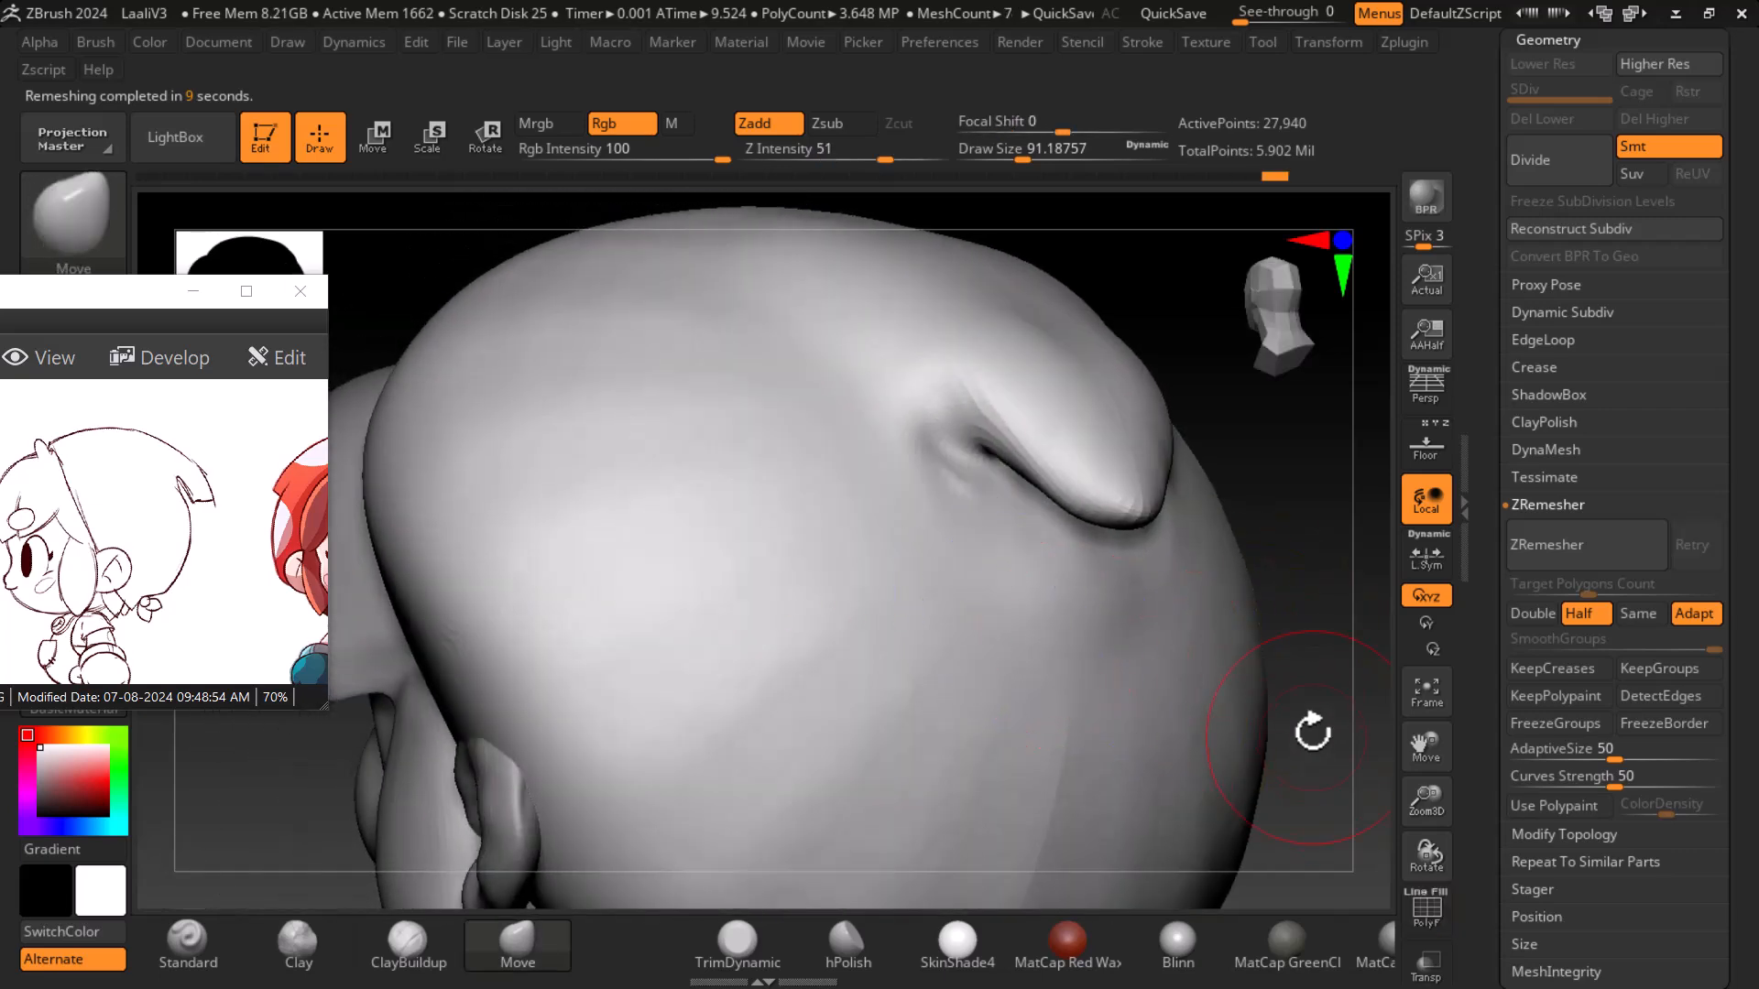
pyautogui.press('[')
pyautogui.press('[')
pyautogui.press('[')
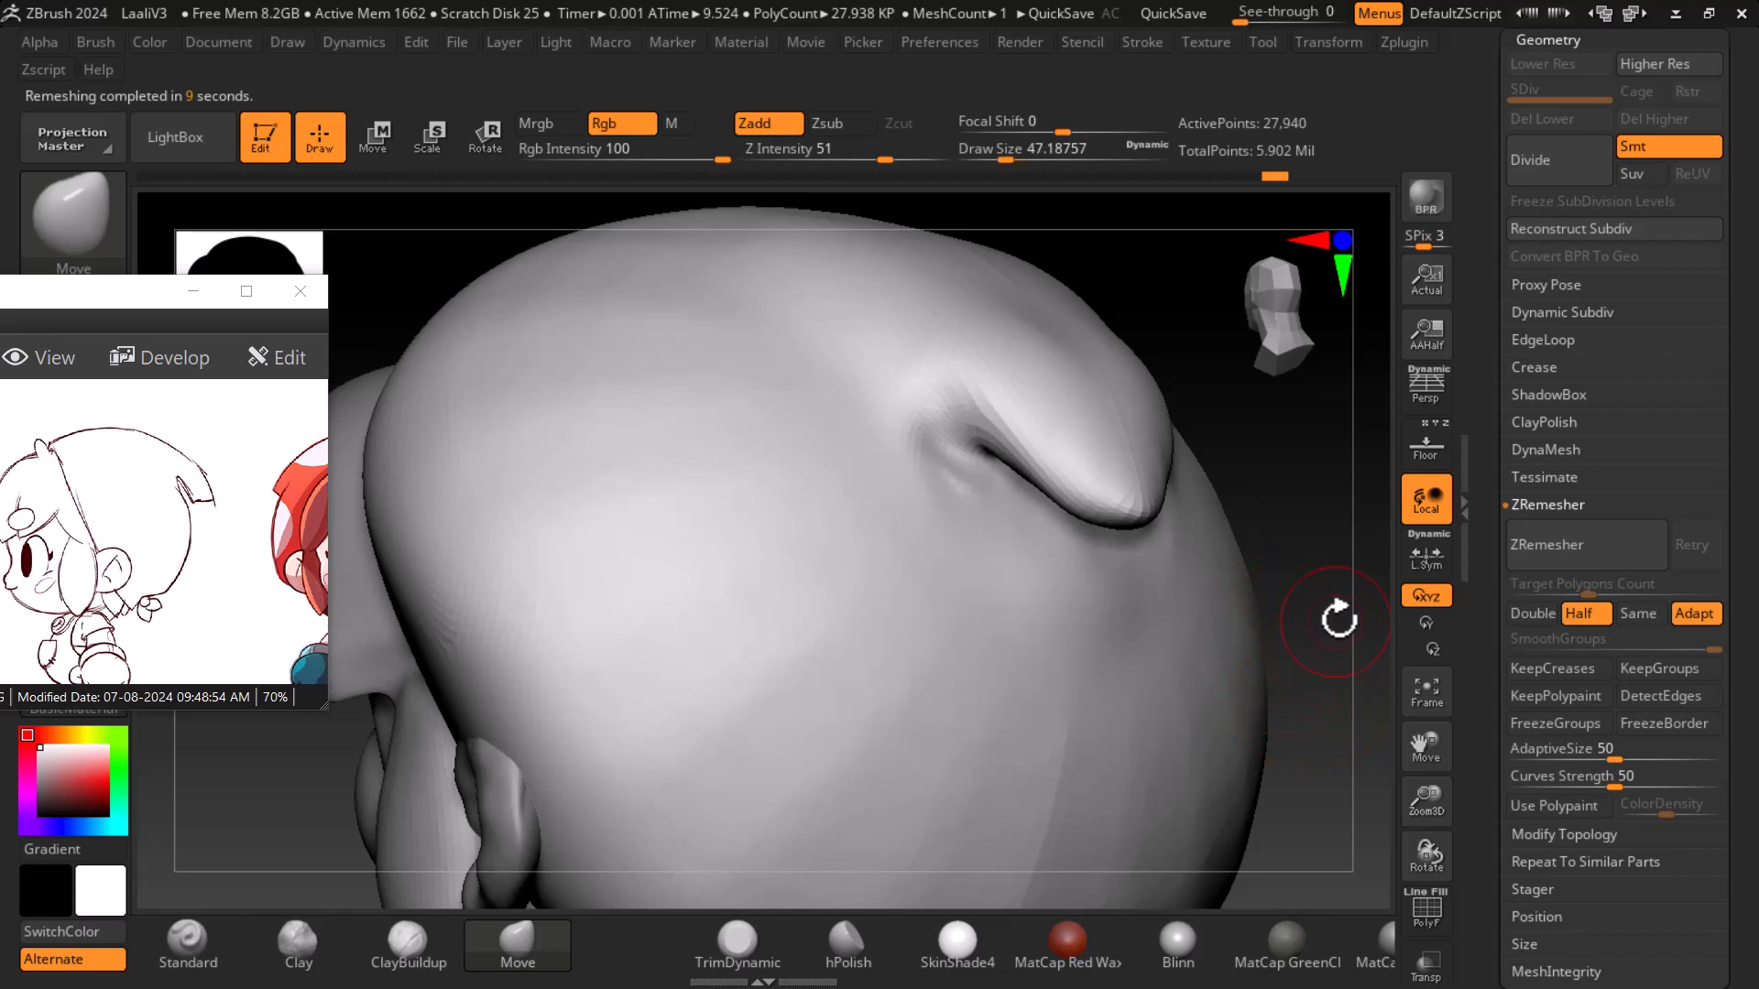
pyautogui.moveTo(1331, 616); pyautogui.dragTo(1135, 640)
pyautogui.press('shift')
pyautogui.moveTo(1315, 587); pyautogui.dragTo(1277, 485)
pyautogui.press('shift')
pyautogui.moveTo(1074, 619)
pyautogui.keyDown('shift'); pyautogui.mouseDown()
pyautogui.moveTo(953, 499)
pyautogui.moveTo(973, 550)
pyautogui.mouseUp(); pyautogui.keyUp('shift')
pyautogui.moveTo(1294, 586)
pyautogui.mouseDown()
pyautogui.moveTo(1343, 589)
pyautogui.moveTo(1345, 559)
pyautogui.mouseUp()
pyautogui.moveTo(1327, 491)
pyautogui.mouseDown()
pyautogui.moveTo(1197, 538)
pyautogui.moveTo(1178, 519)
pyautogui.moveTo(1230, 734)
pyautogui.mouseUp()
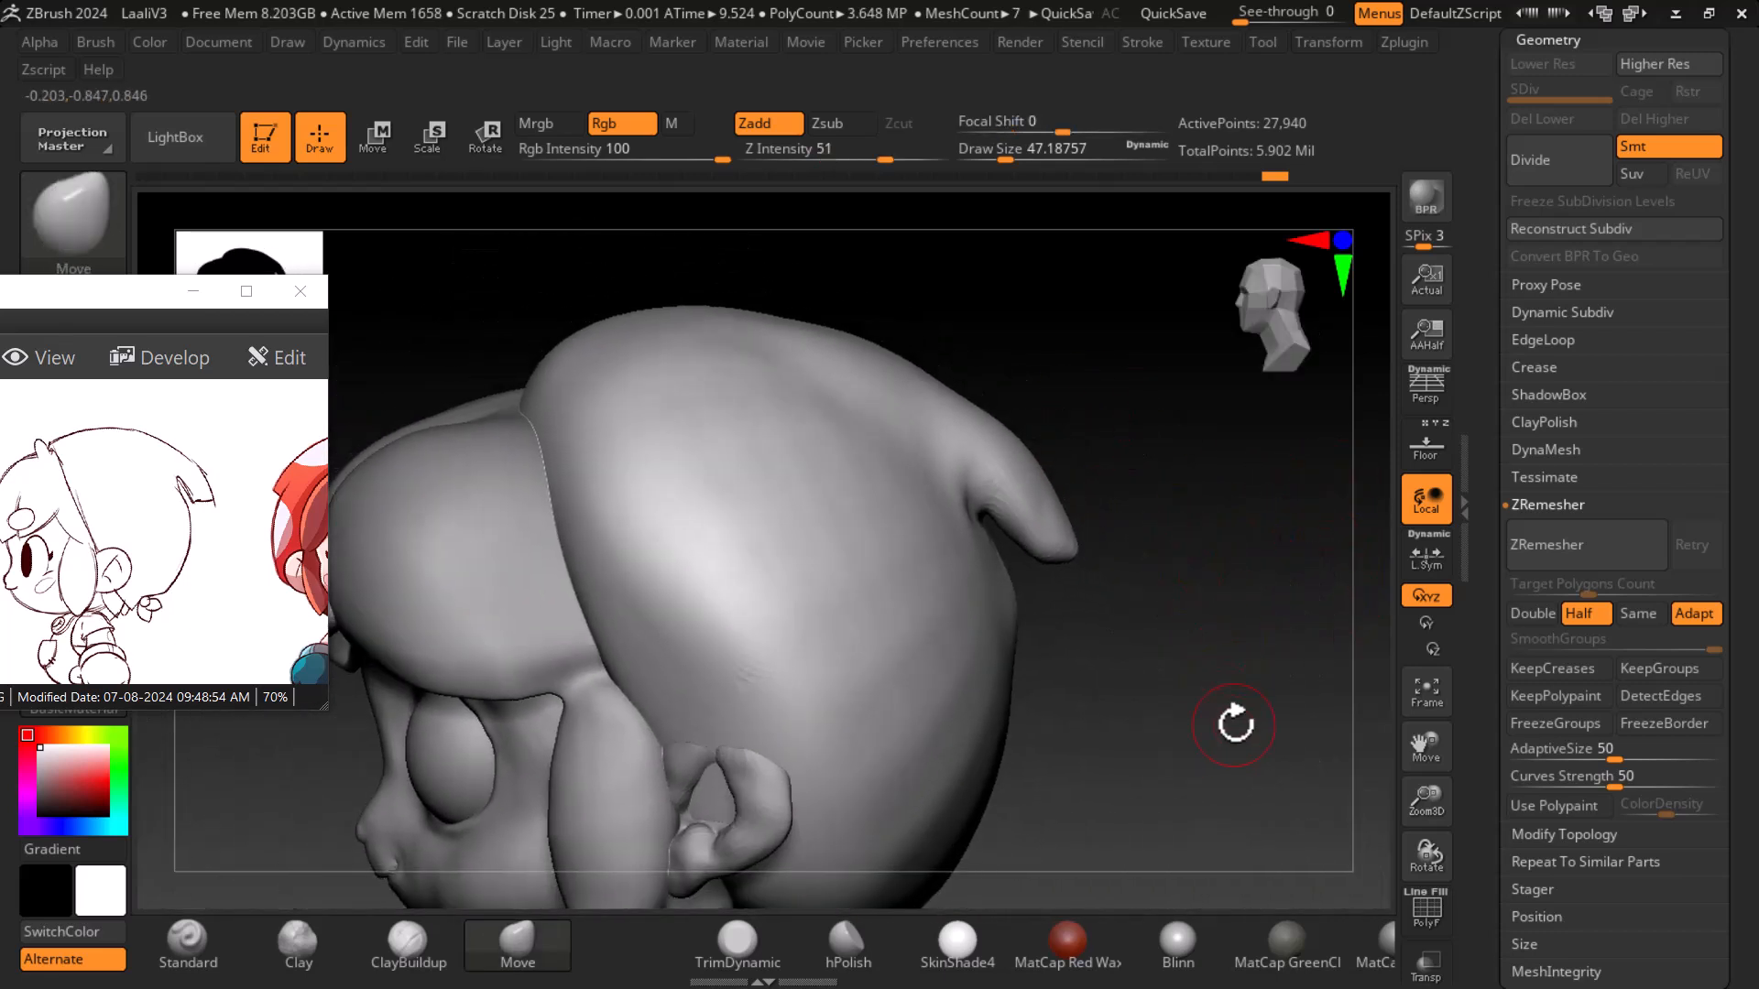
pyautogui.press('super')
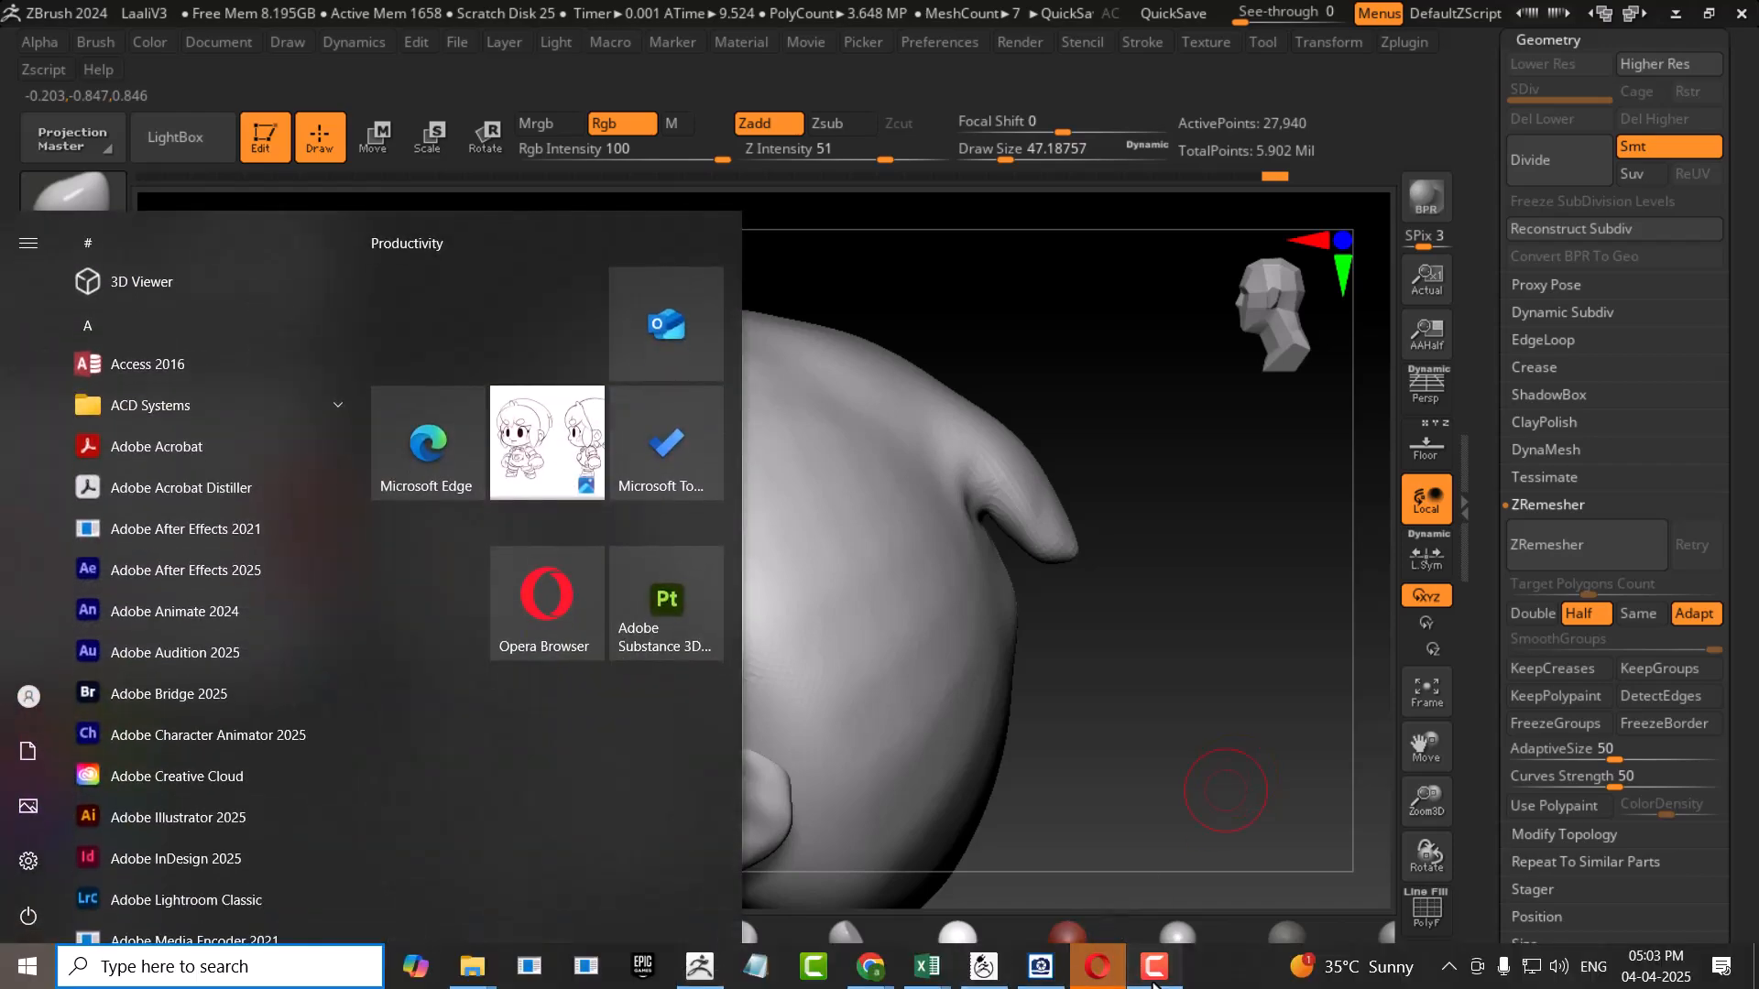
pyautogui.press('super')
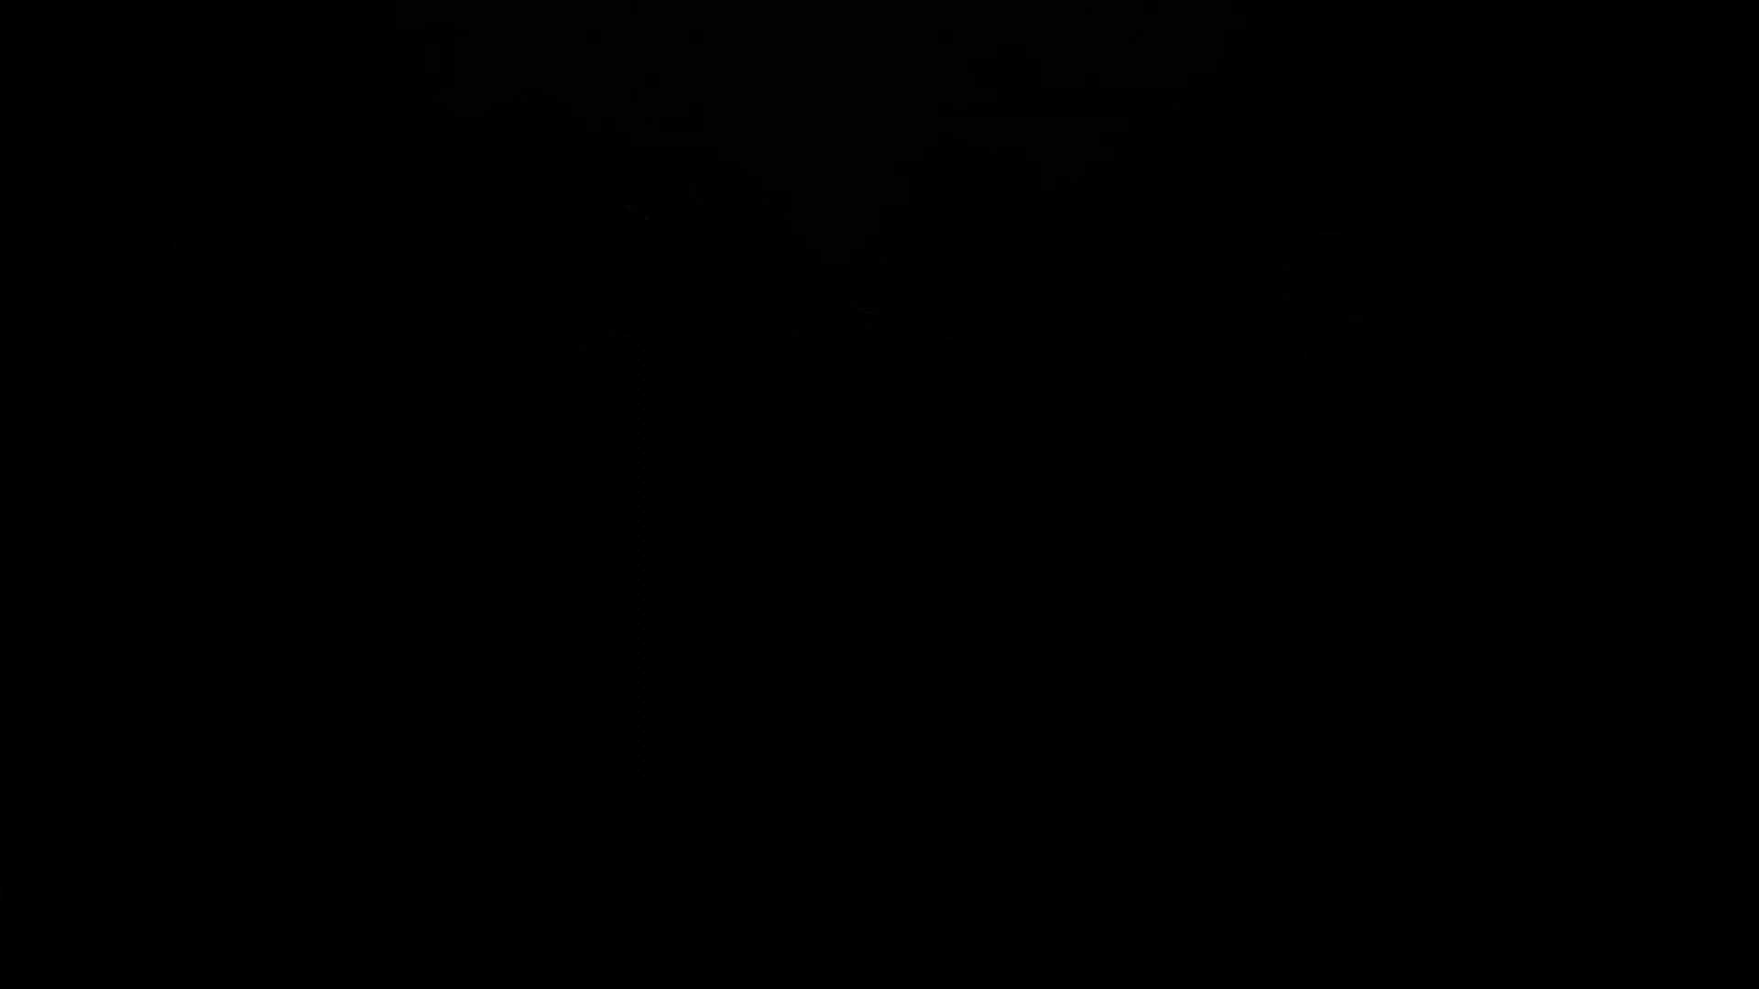